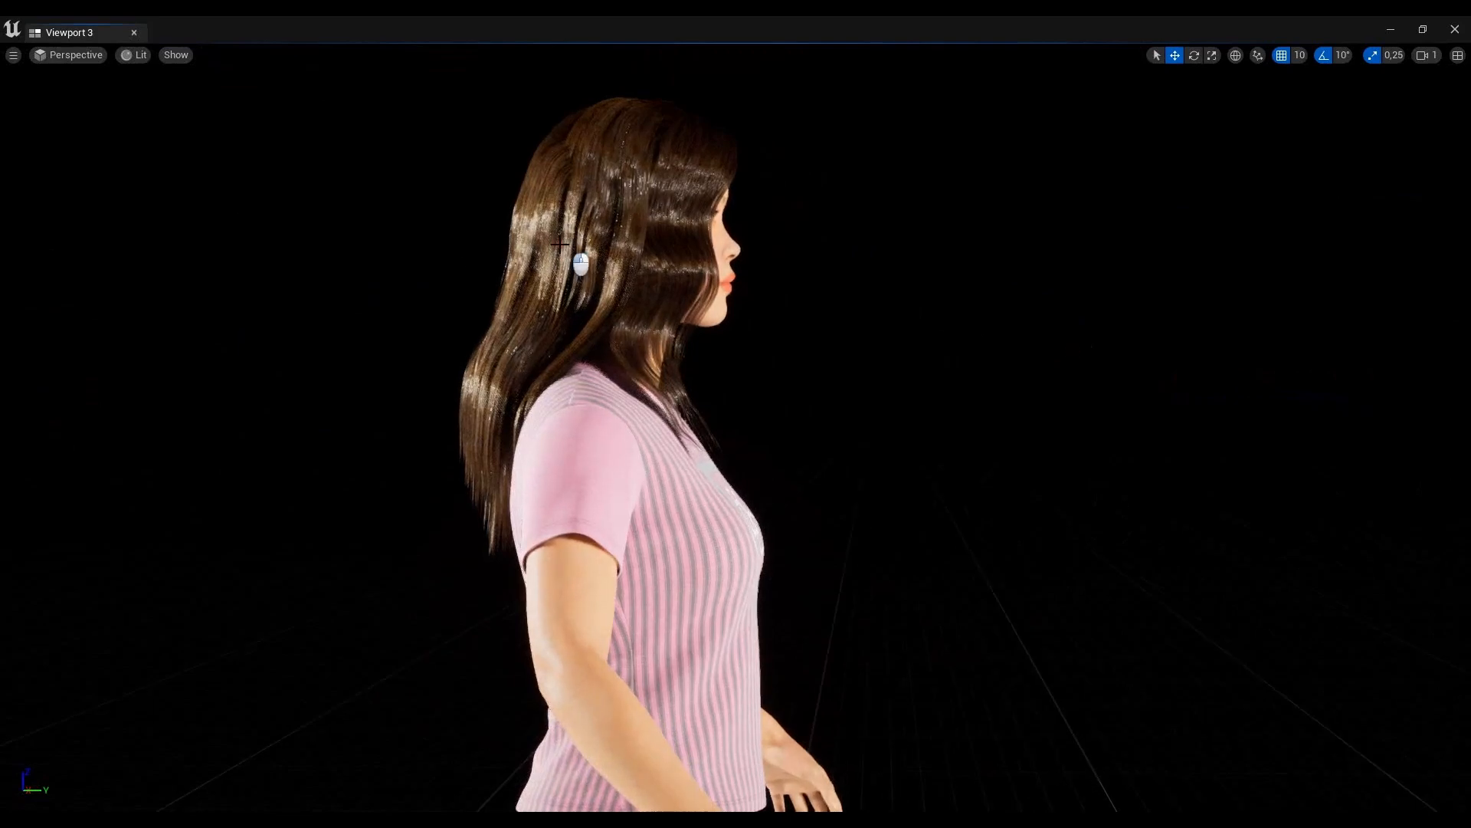
- Inspect the MetaHuman's full figure from the side and the front, framing the character in the viewport
left_click_drag(1012, 338, 1270, 364, "alt")
scroll(812, 236, "down", 5)
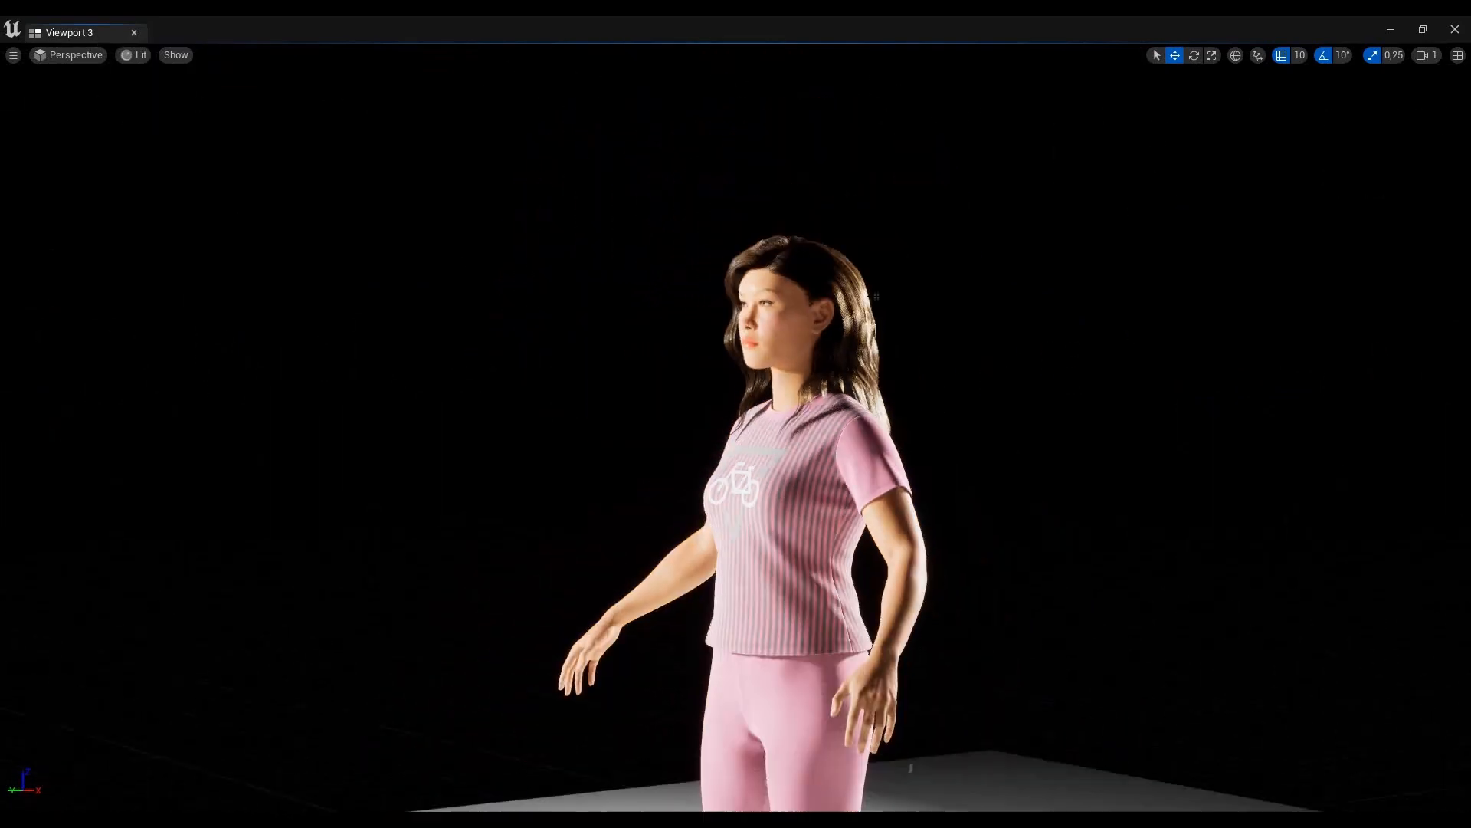
left_click(850, 475)
key("f")
left_click(1194, 55)
left_click_drag(820, 745, 927, 171)
key("w")
left_click_drag(741, 718, 692, 770)
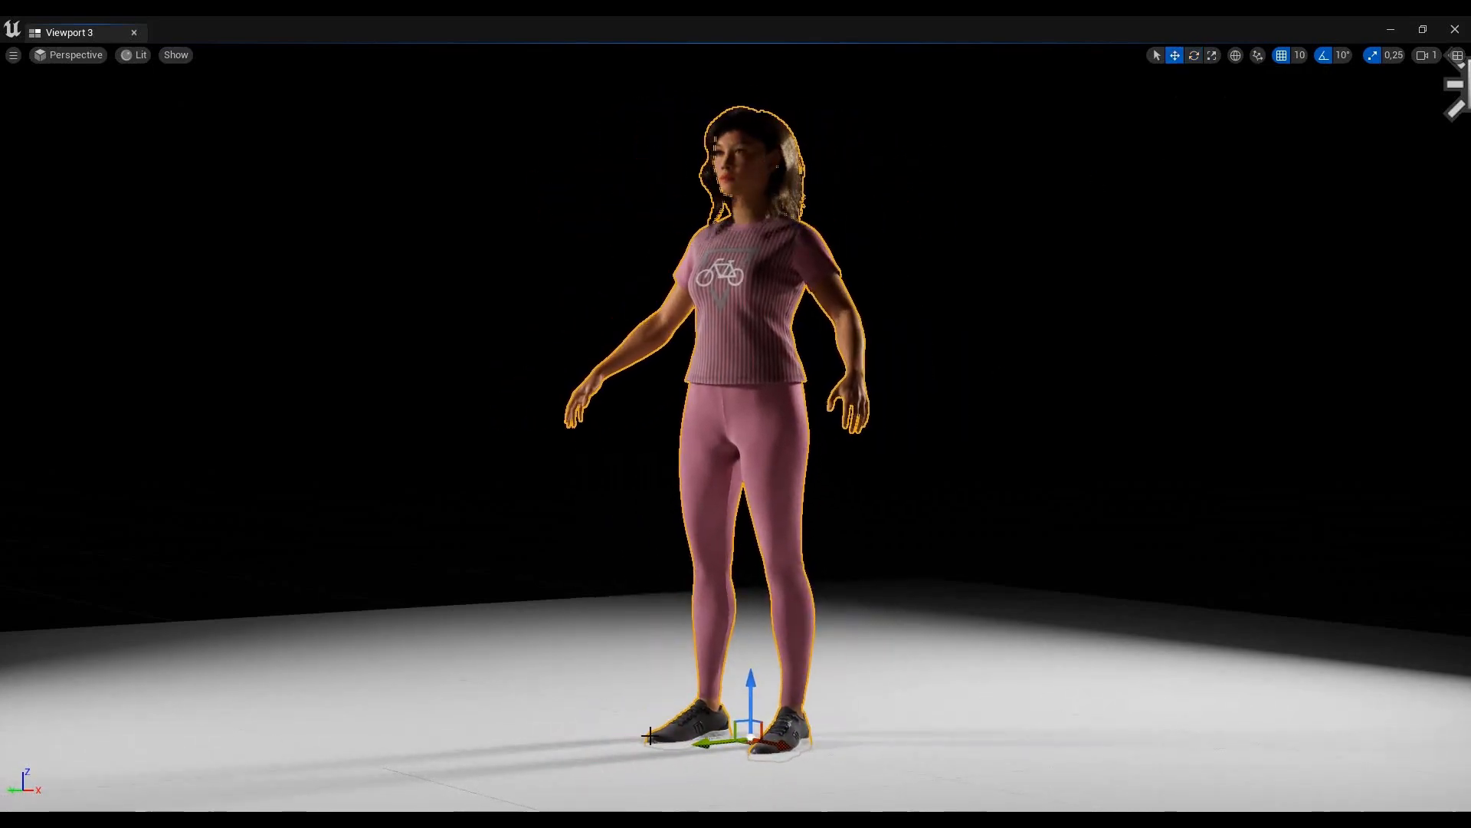
left_click_drag(1040, 430, 1099, 437, "alt")
left_click(808, 195)
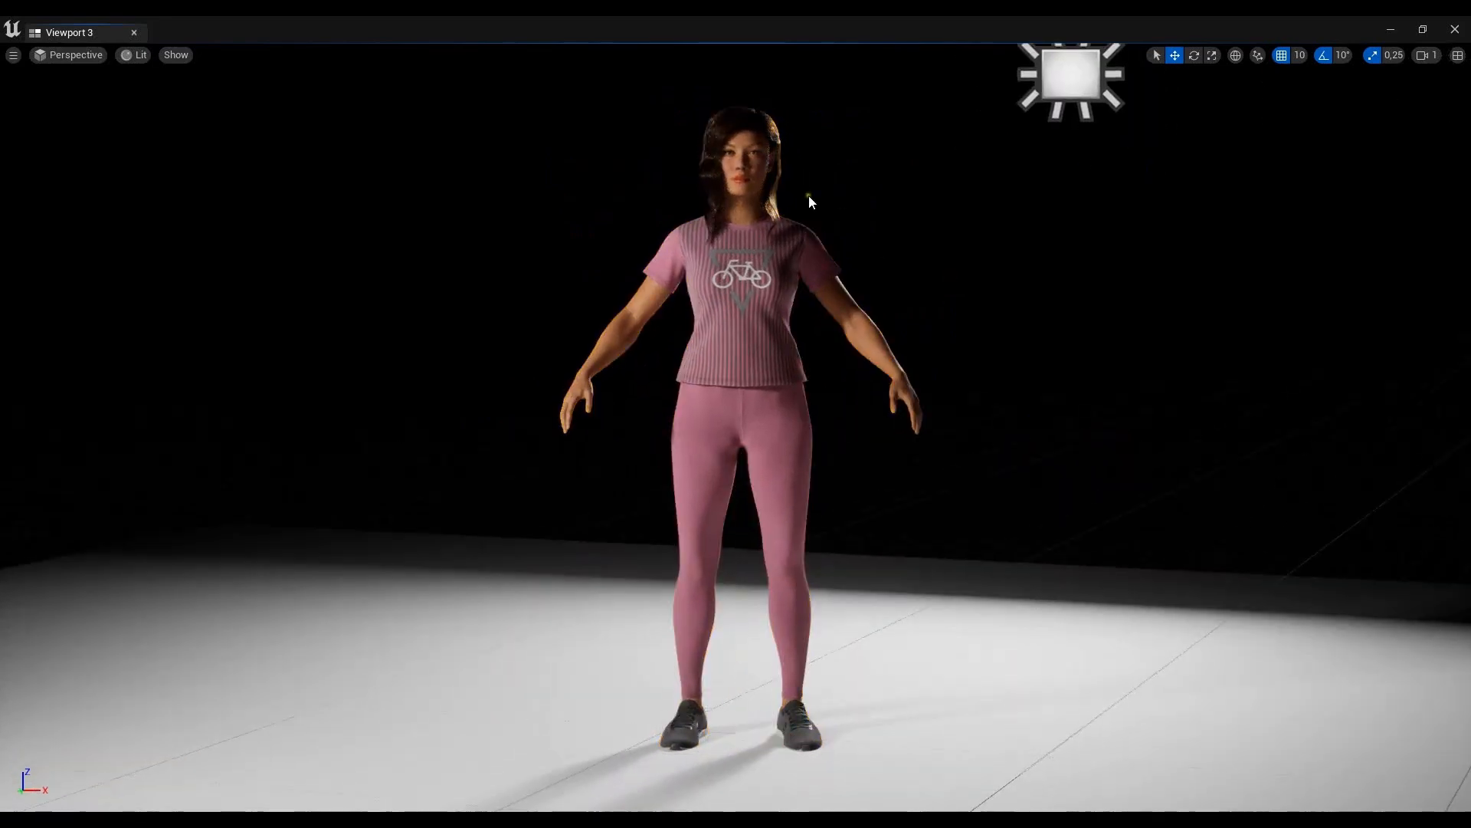
- Examine the MetaHuman's long hair up close from the front, from above and from behind
scroll(1071, 295, "up", 3)
left_click_drag(1071, 293, 1049, 350, "alt")
middle_click_drag(1048, 349, 1039, 339)
scroll(1039, 339, "up", 3)
scroll(1040, 339, "up", 4)
left_click_drag(1225, 375, 1222, 379, "alt")
middle_click_drag(1223, 378, 1216, 383)
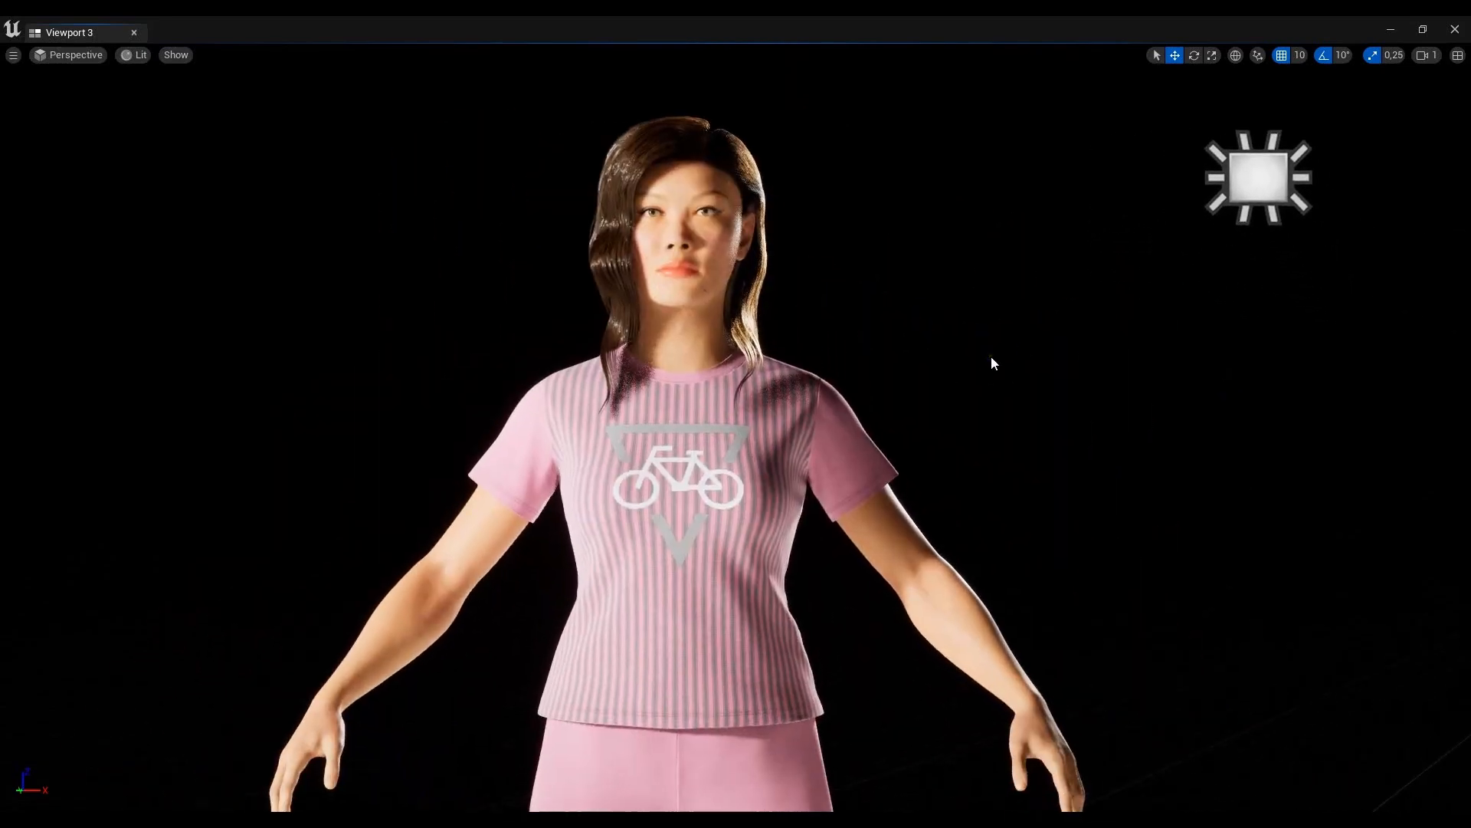
left_click_drag(904, 338, 1259, 451, "alt")
scroll(963, 382, "up", 6)
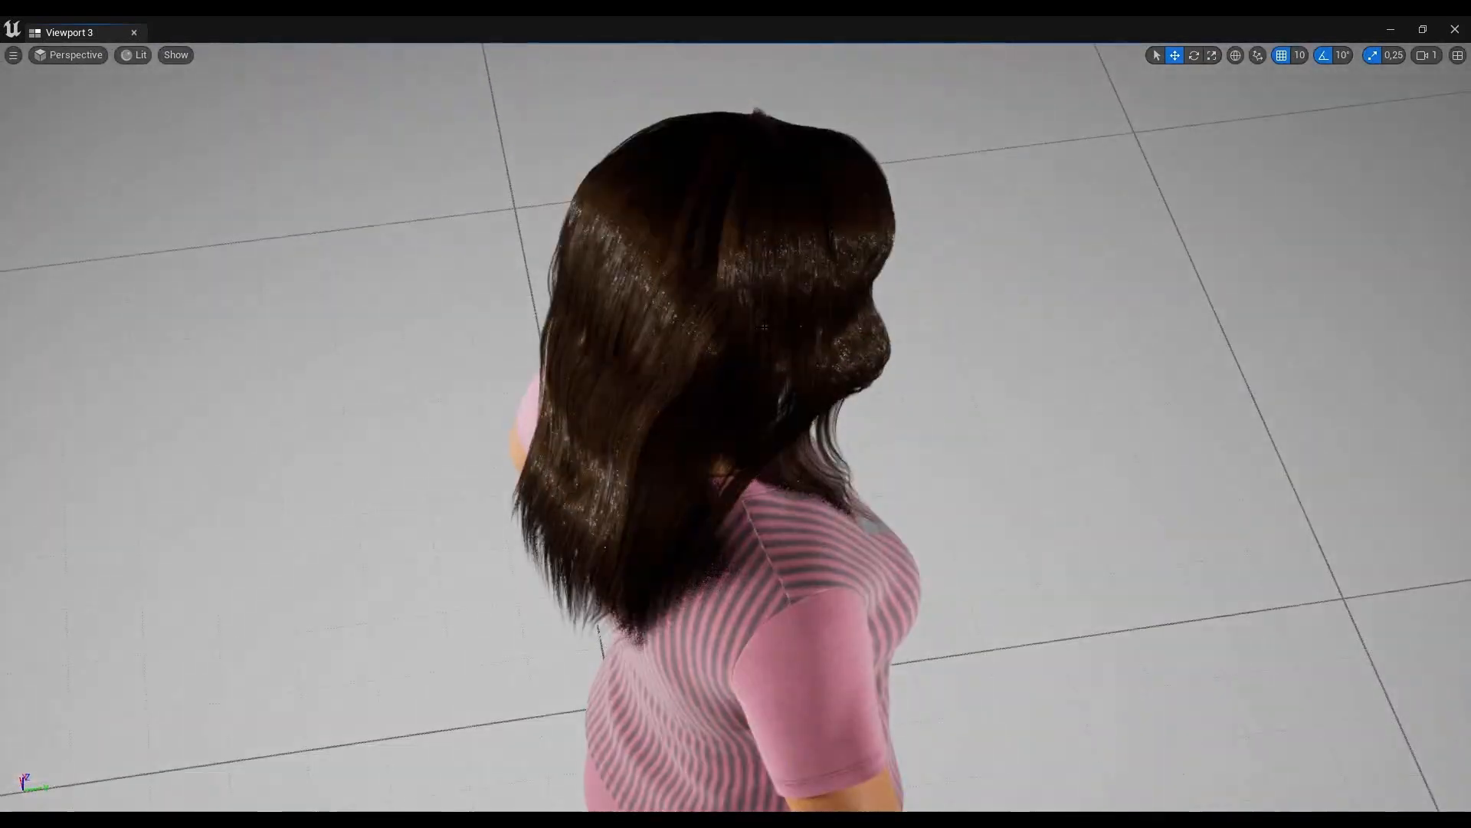
scroll(963, 383, "down", 3)
left_click_drag(963, 382, 515, 245, "alt")
left_click_drag(1133, 372, 1041, 321, "alt")
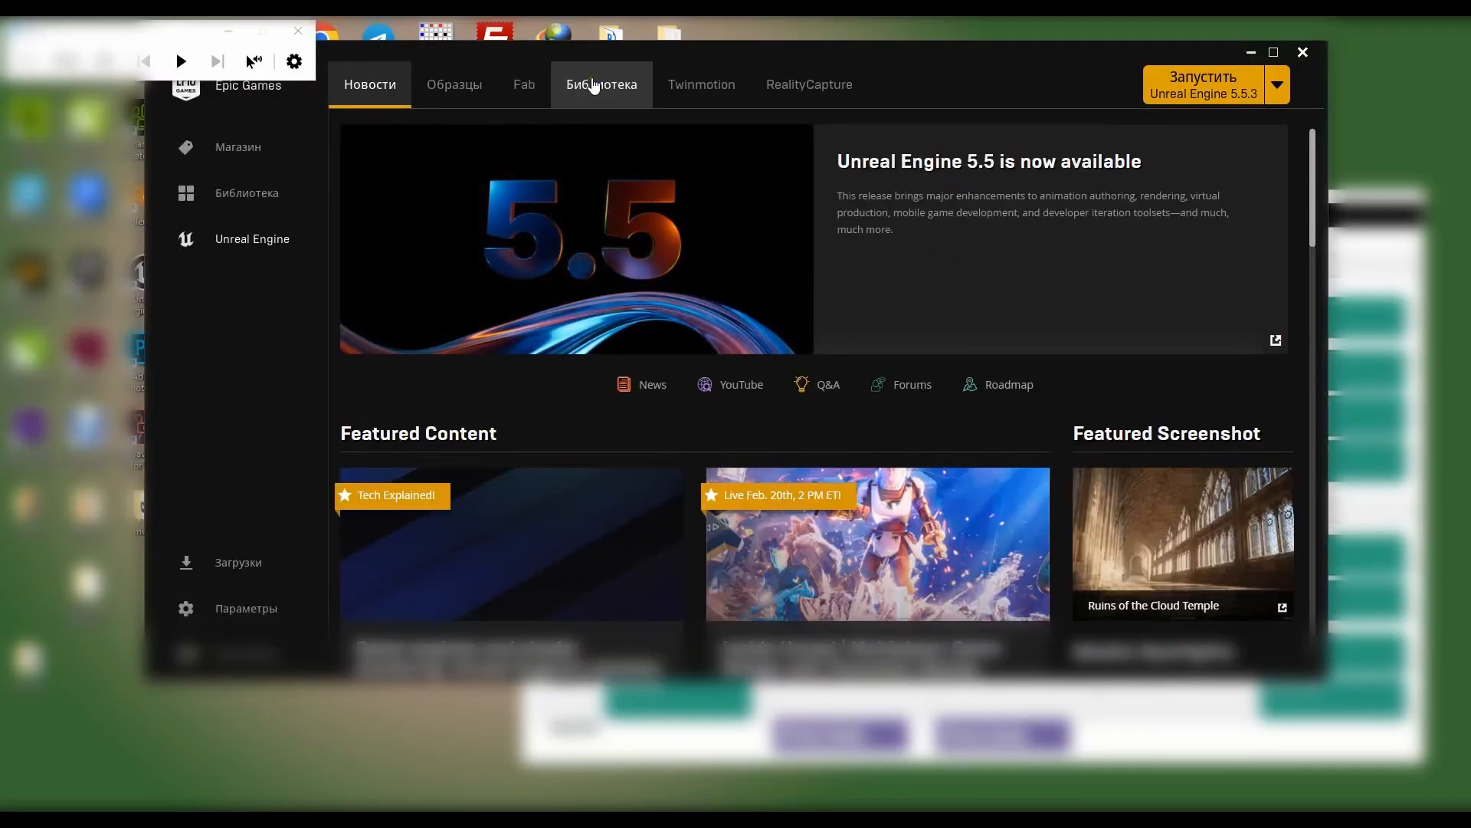
- Switch to the Epic Games Launcher and launch Unreal Engine 5.2.1 from the library
left_click(595, 84)
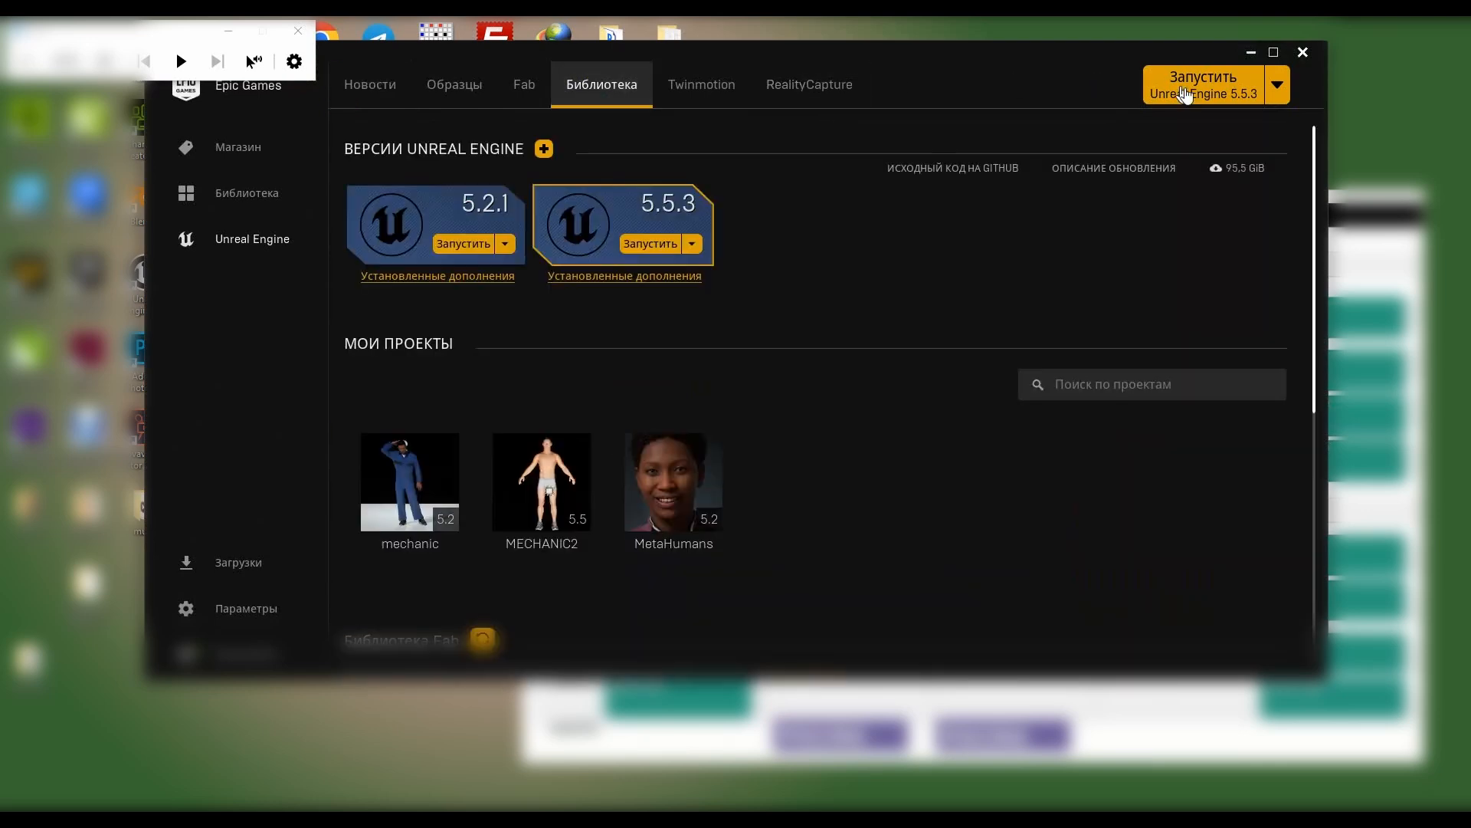
left_click(1282, 84)
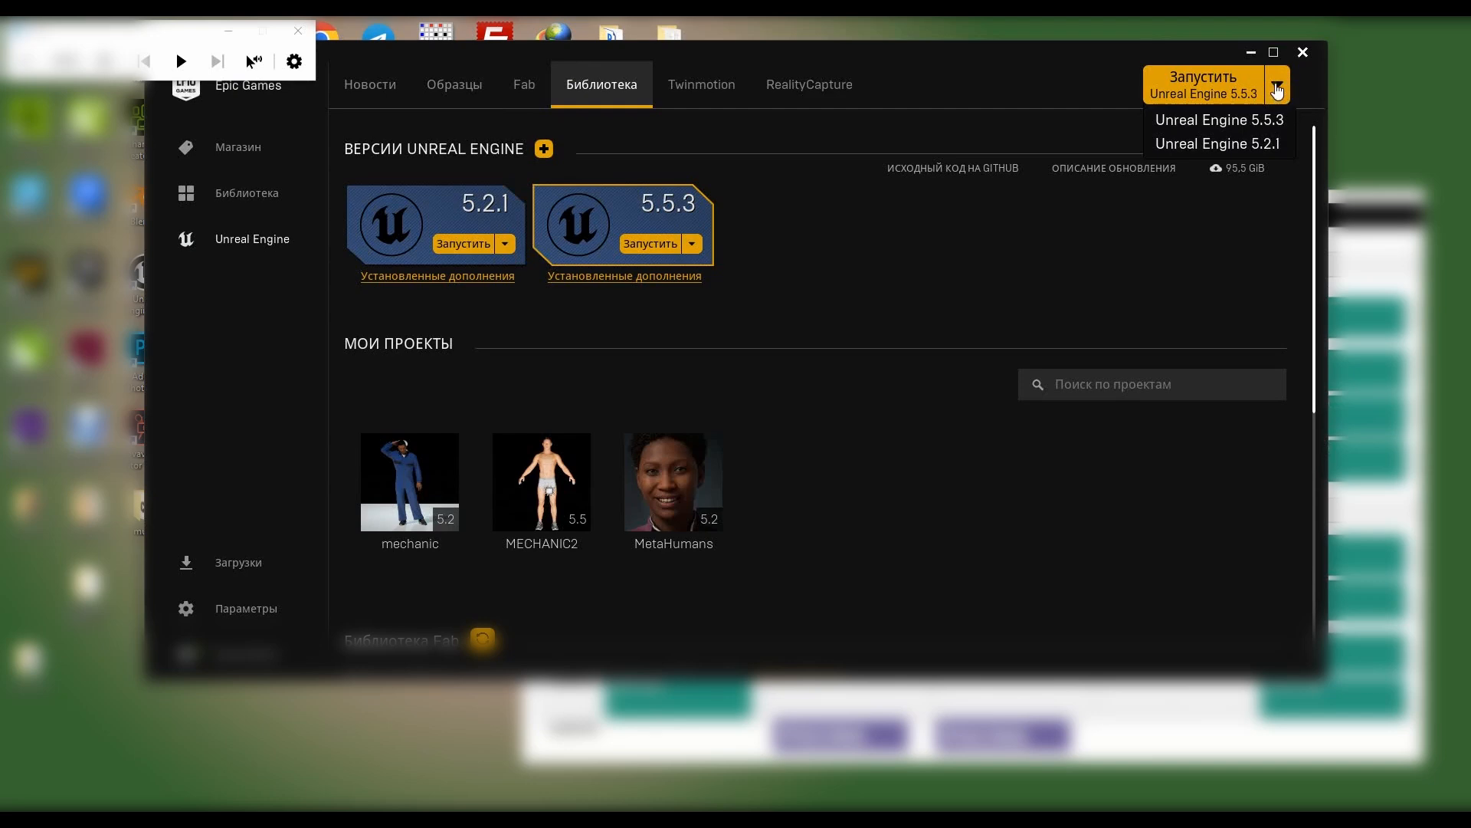
left_click(1277, 88)
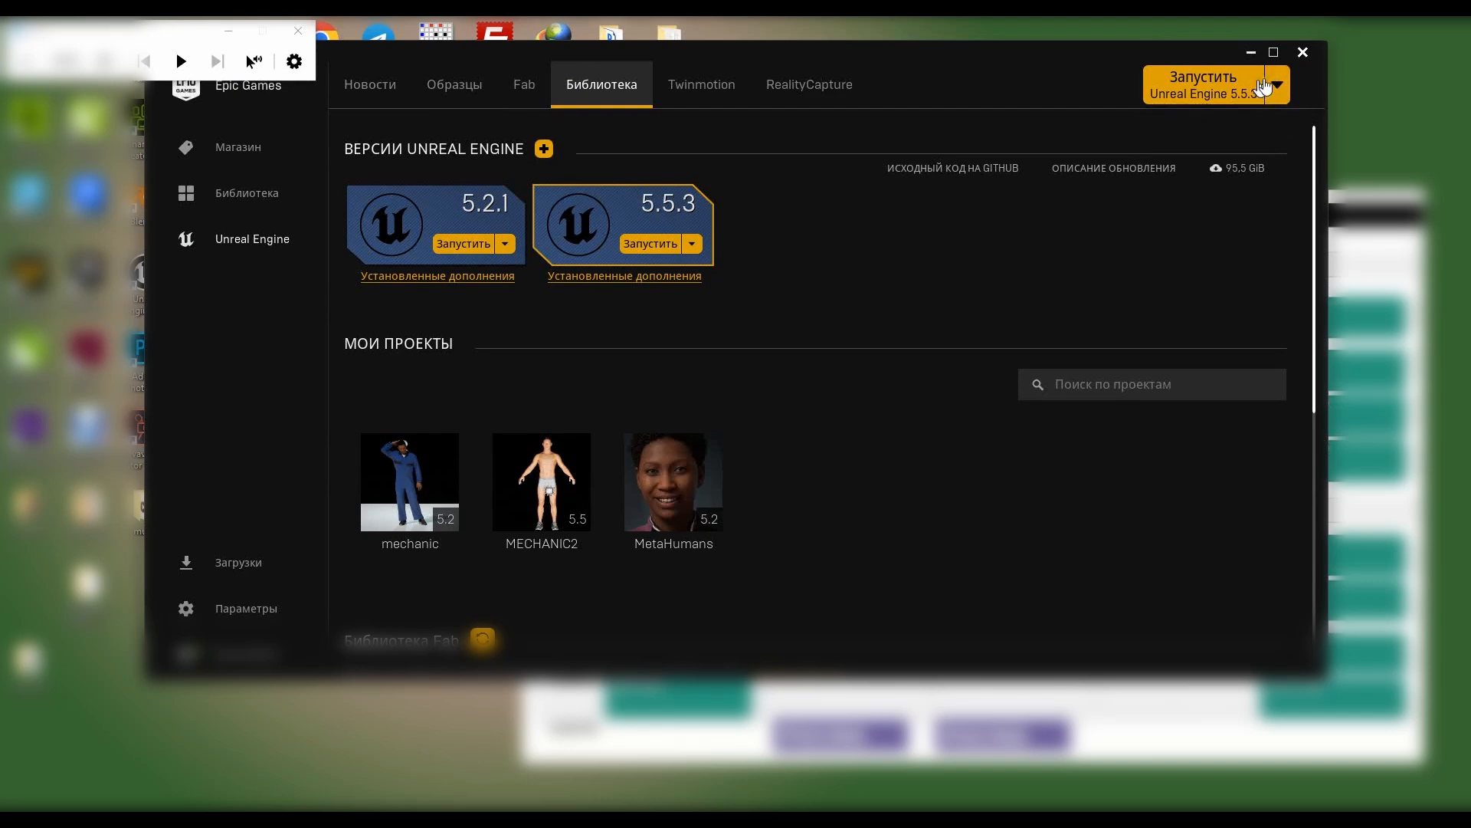
left_click(1282, 86)
left_click(1221, 149)
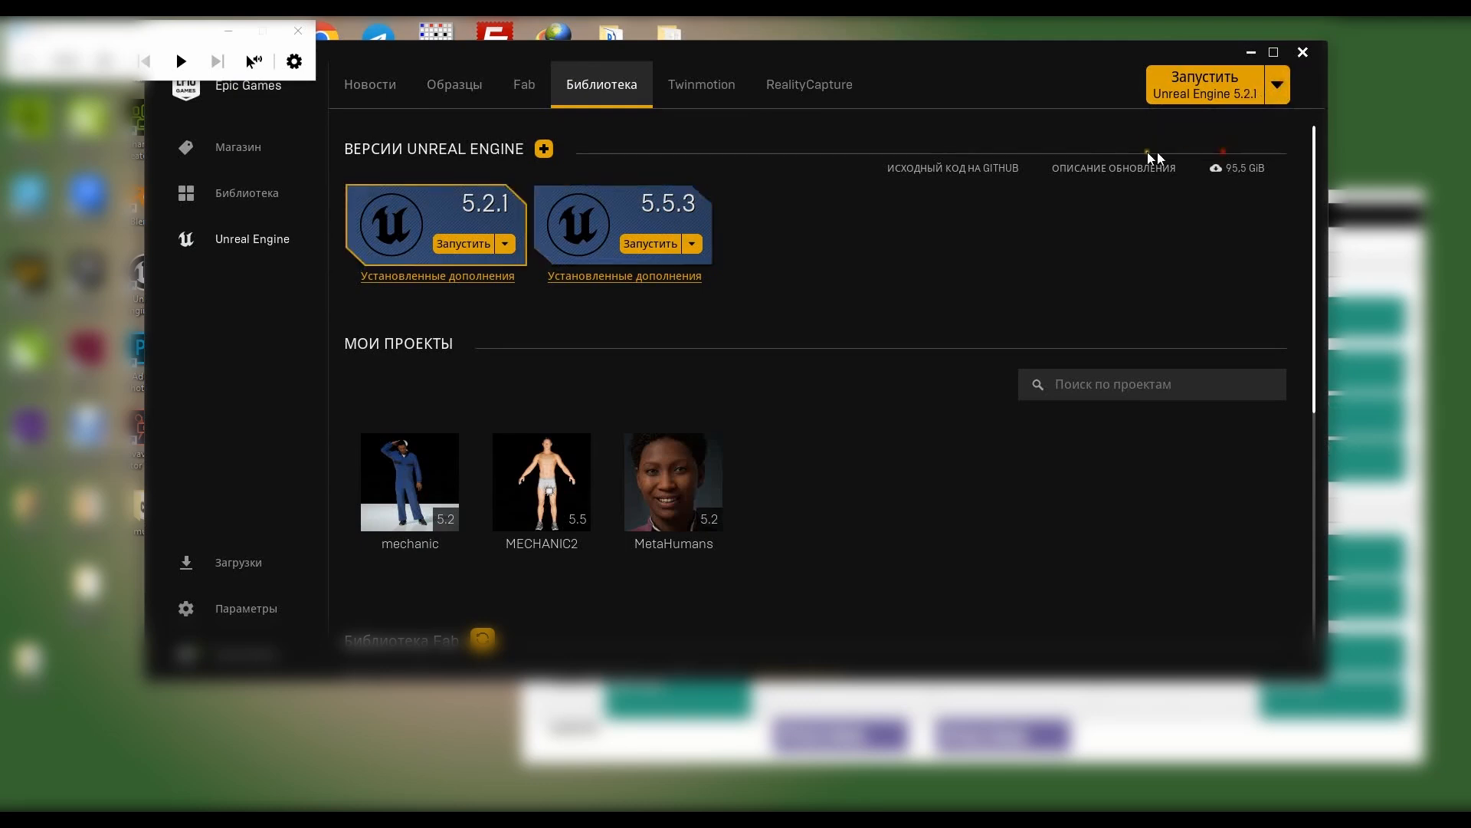
left_click(1225, 92)
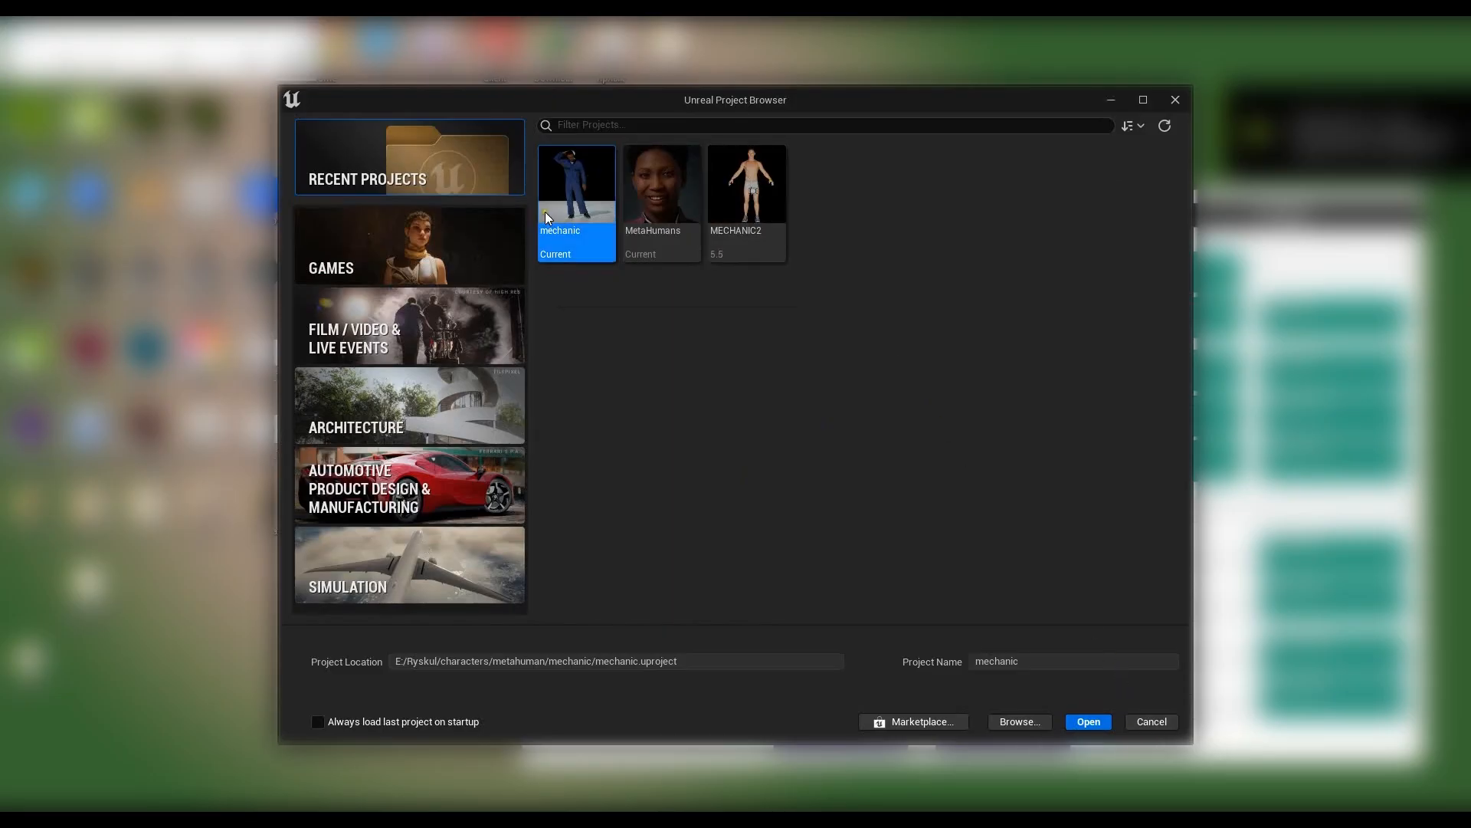
- Create a Games project from the Third Person template and name it Custom_hair
left_click(398, 237)
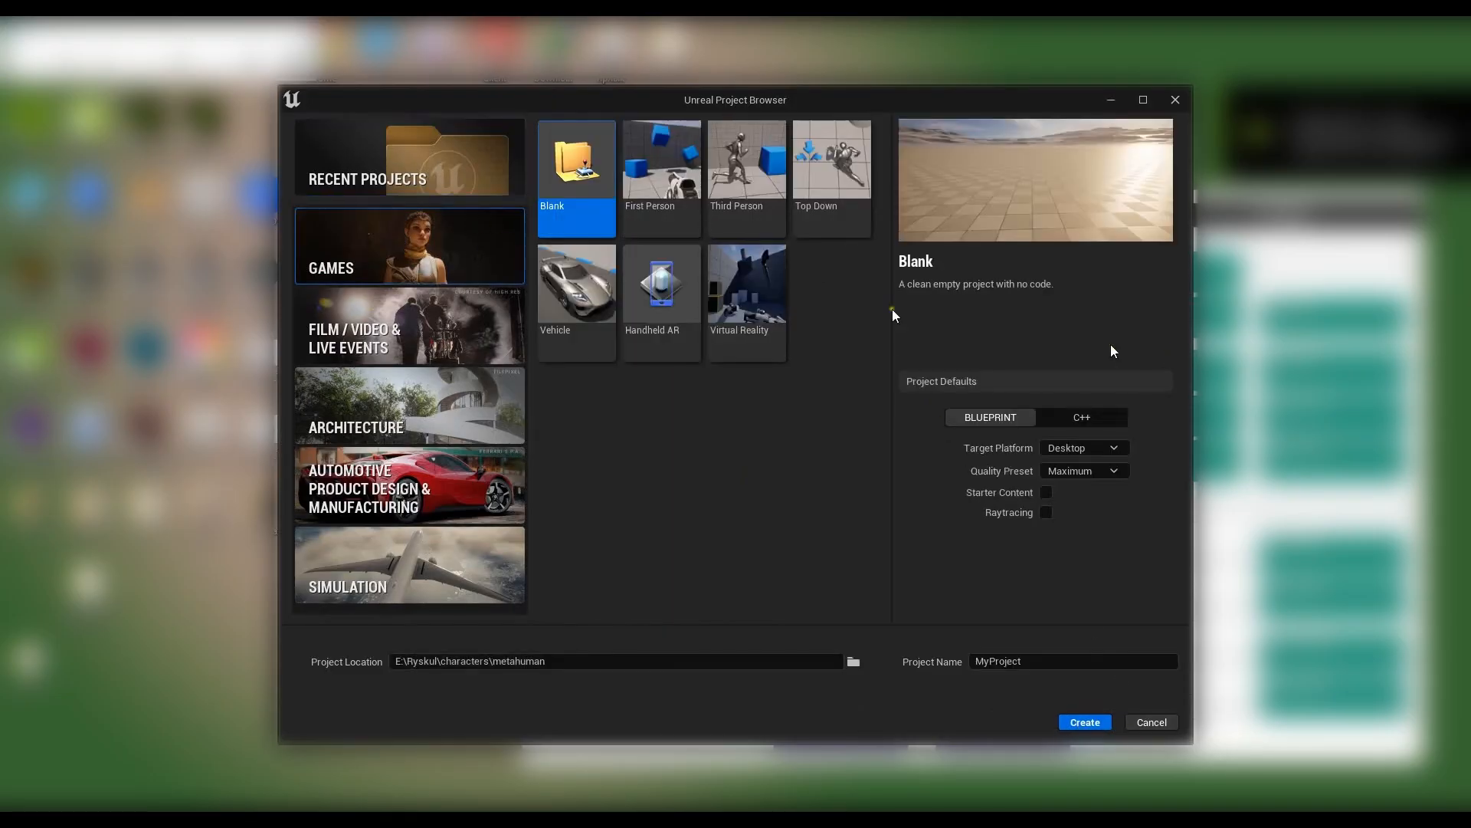
left_click(742, 151)
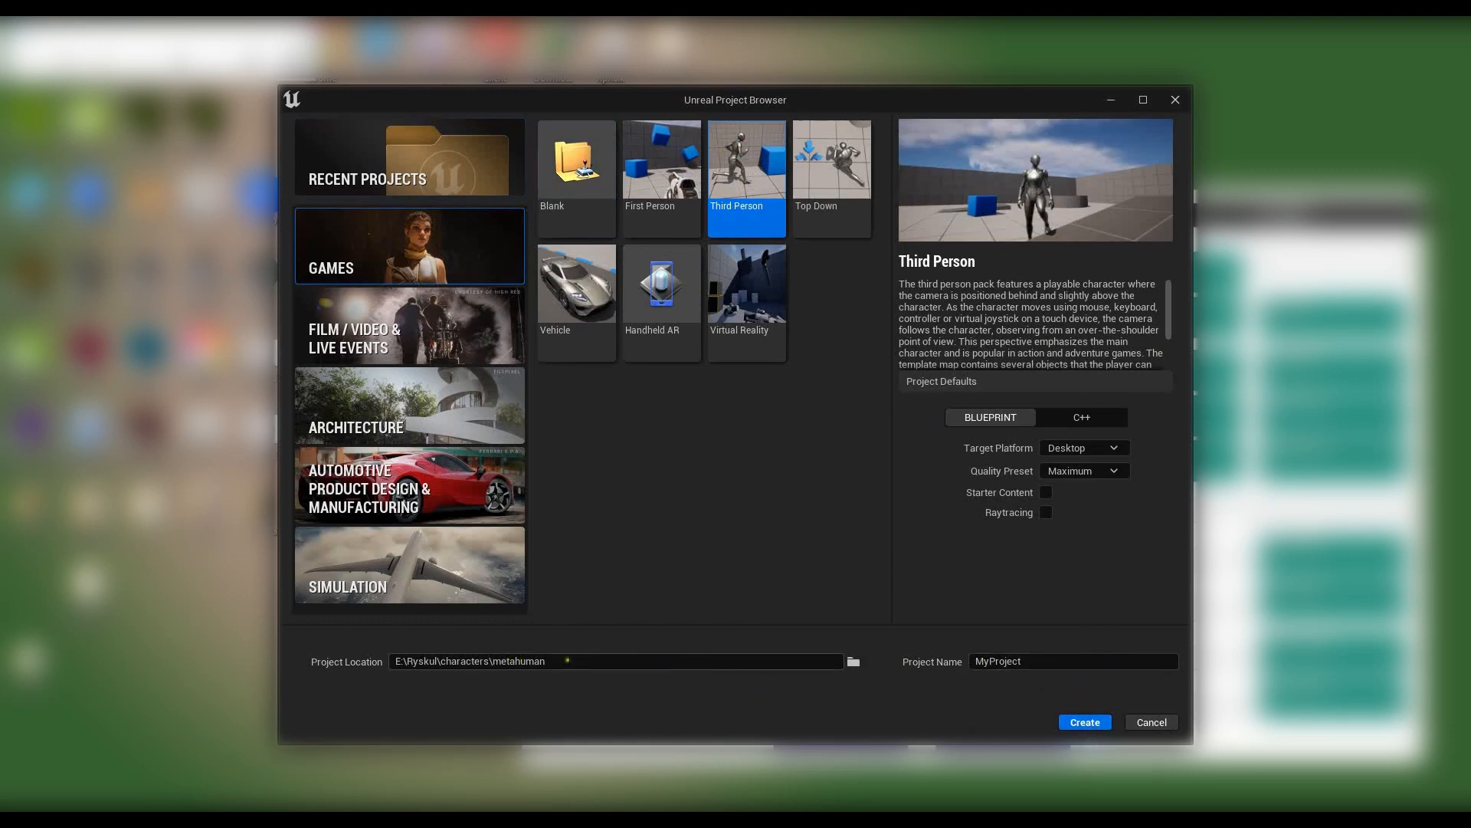
left_click_drag(1069, 665, 880, 667)
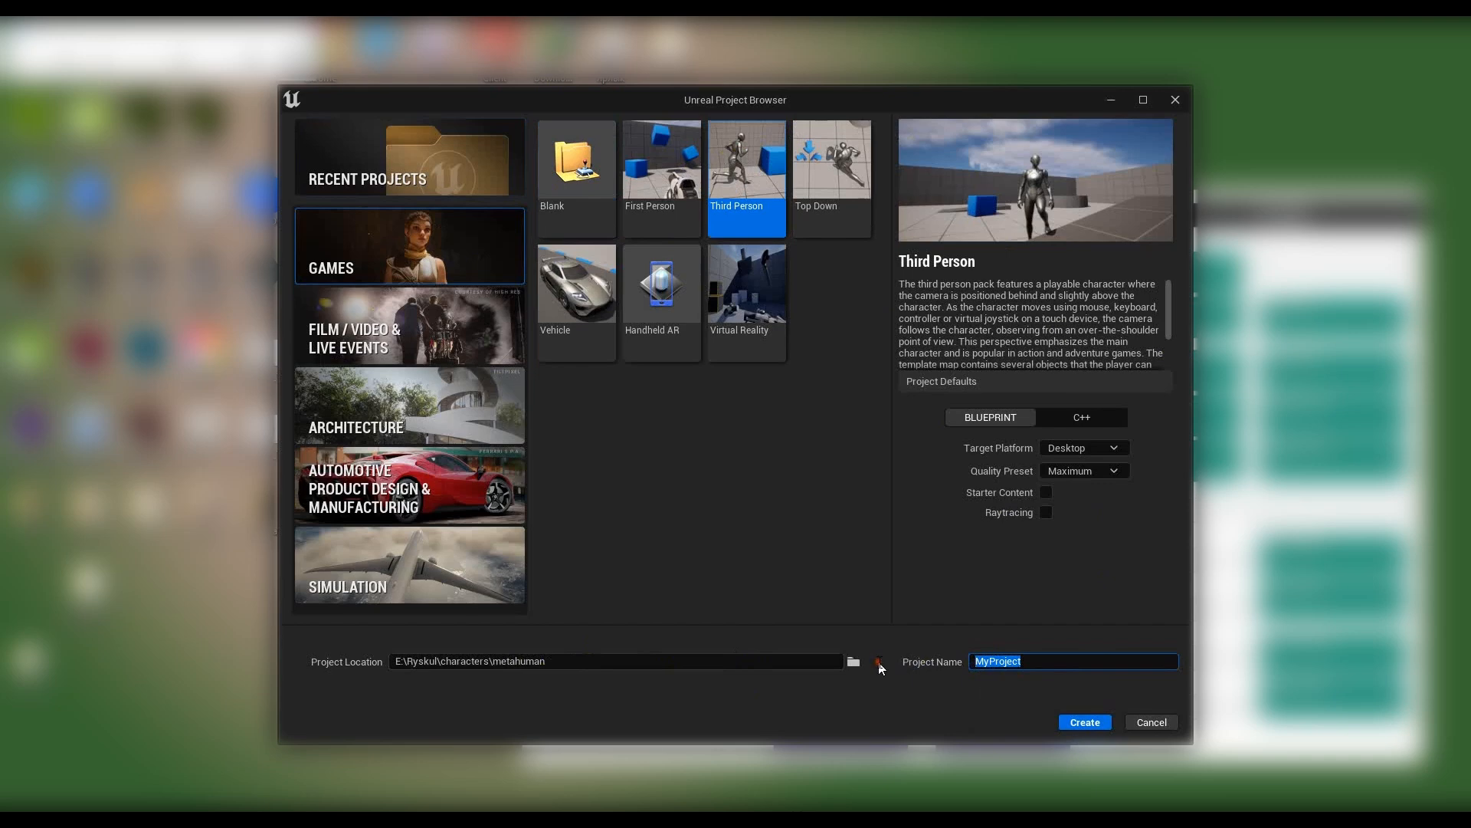
type("c")
key("BackSpace")
key("BackSpace")
key("BackSpace")
key("BackSpace")
key("BackSpace")
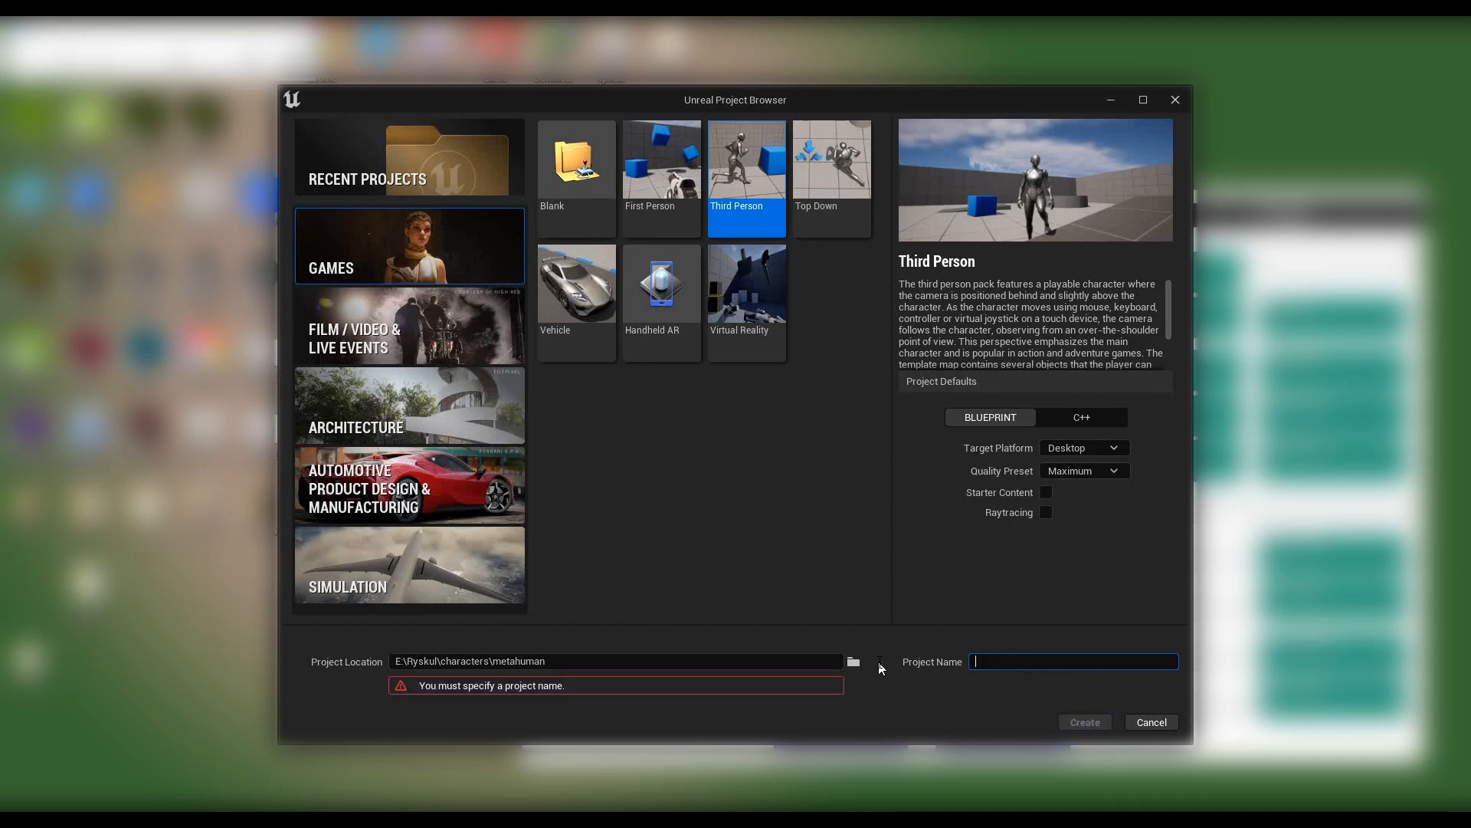
type("Custom_hair")
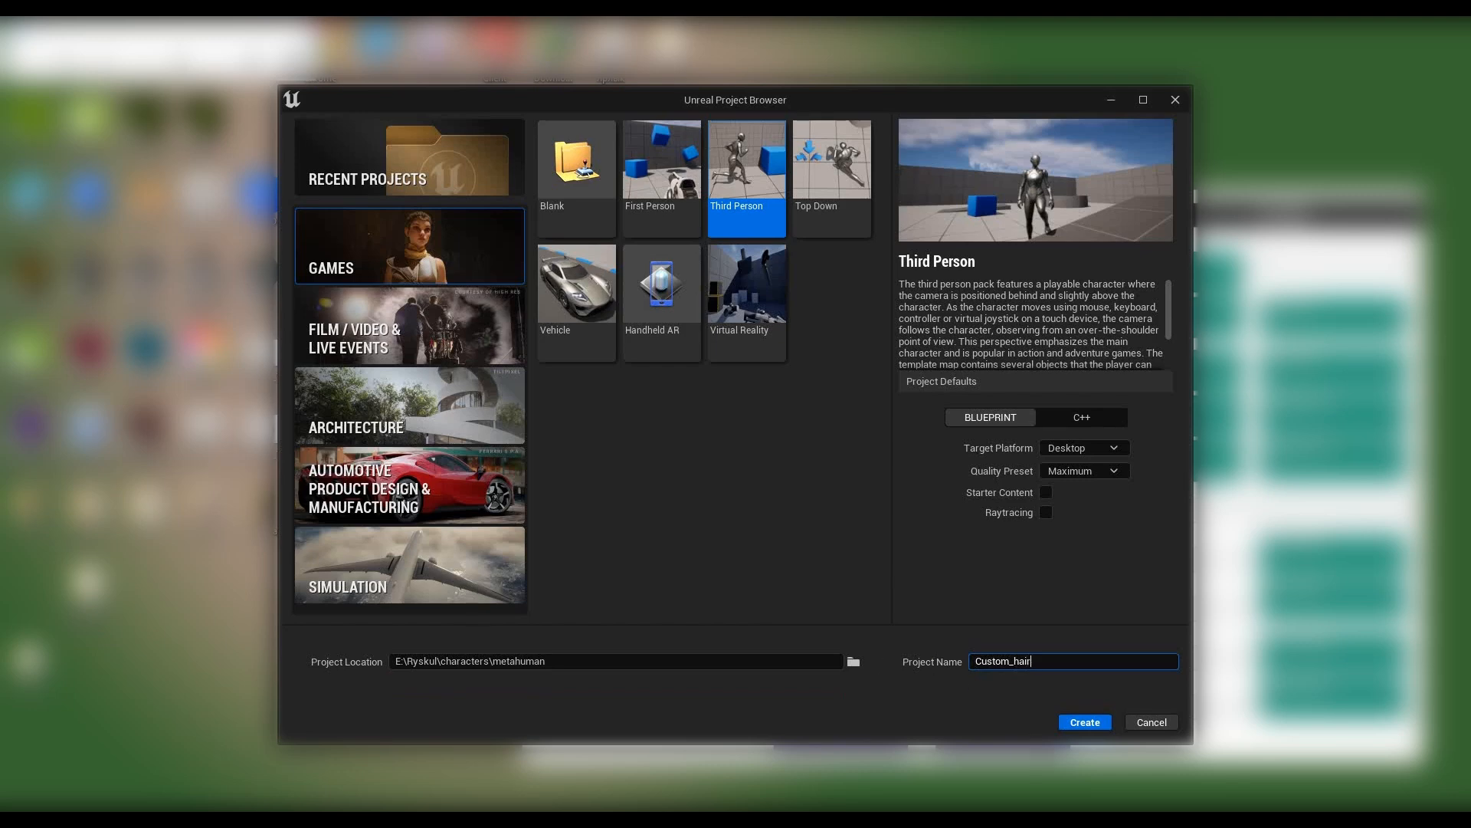
left_click(1085, 722)
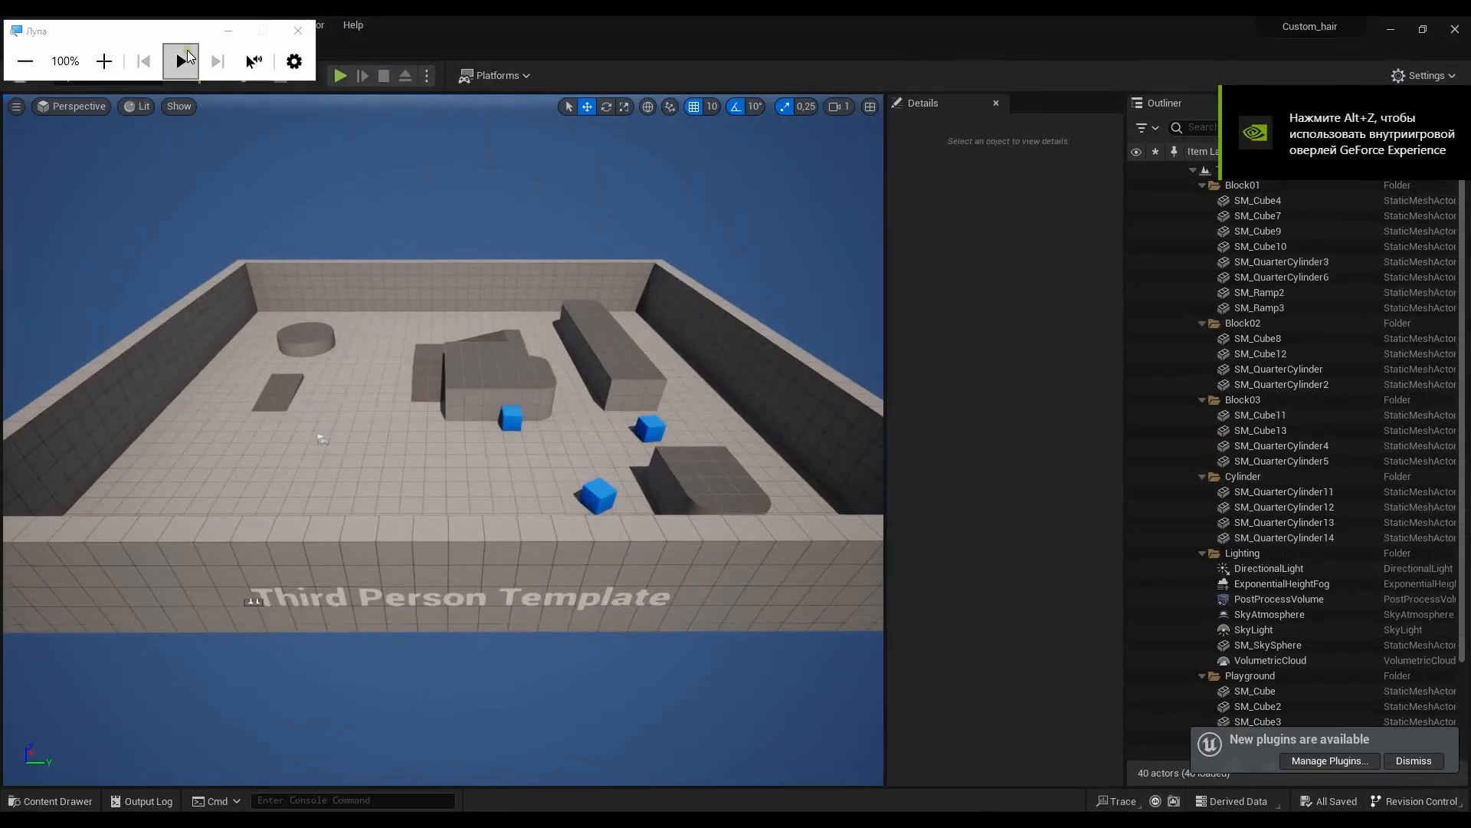
- Create a new level from the Empty Level template and move the magnifier window clear of the viewport
left_click_drag(181, 29, 172, 127)
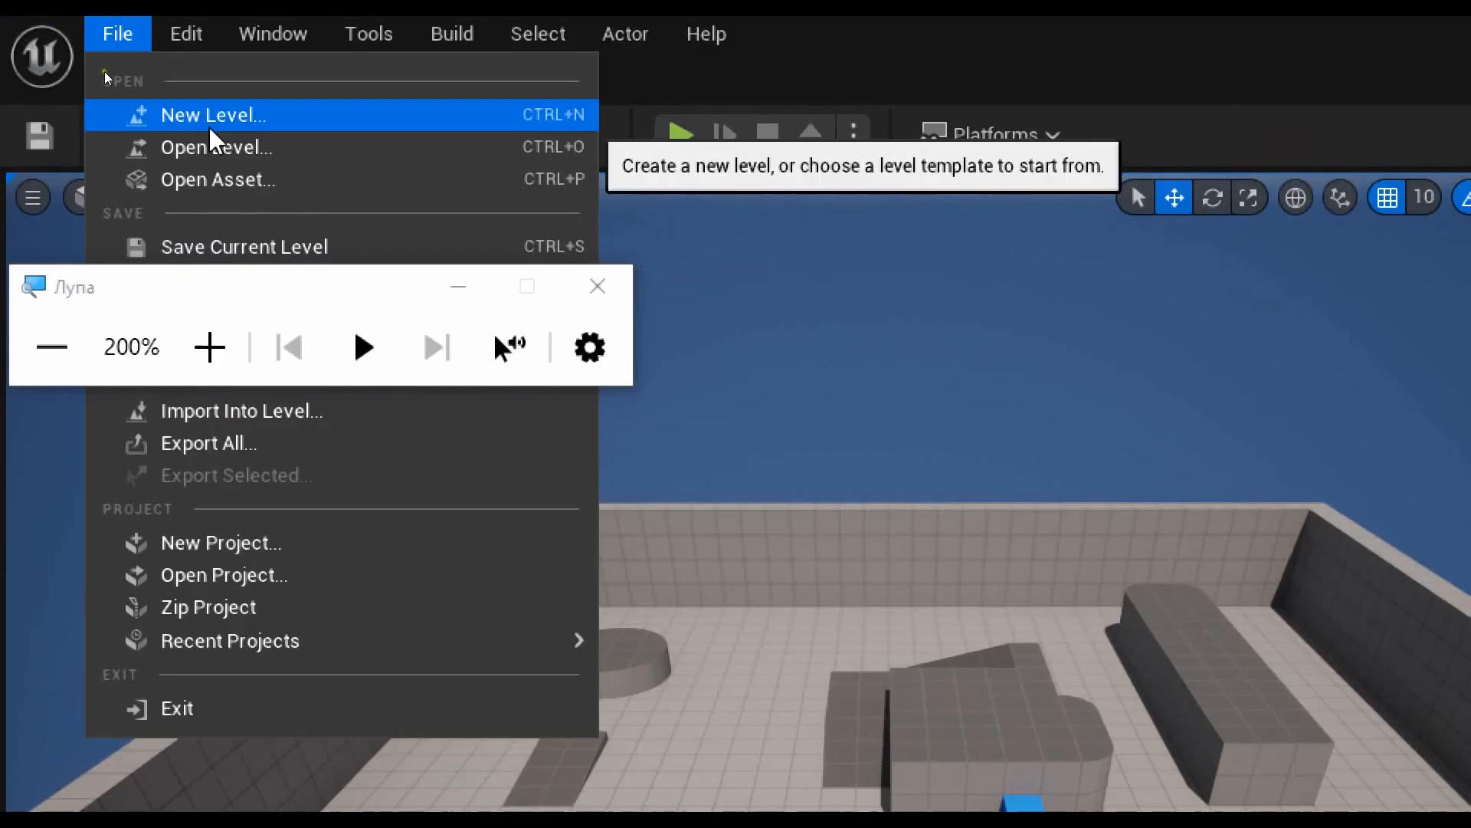
left_click(209, 122)
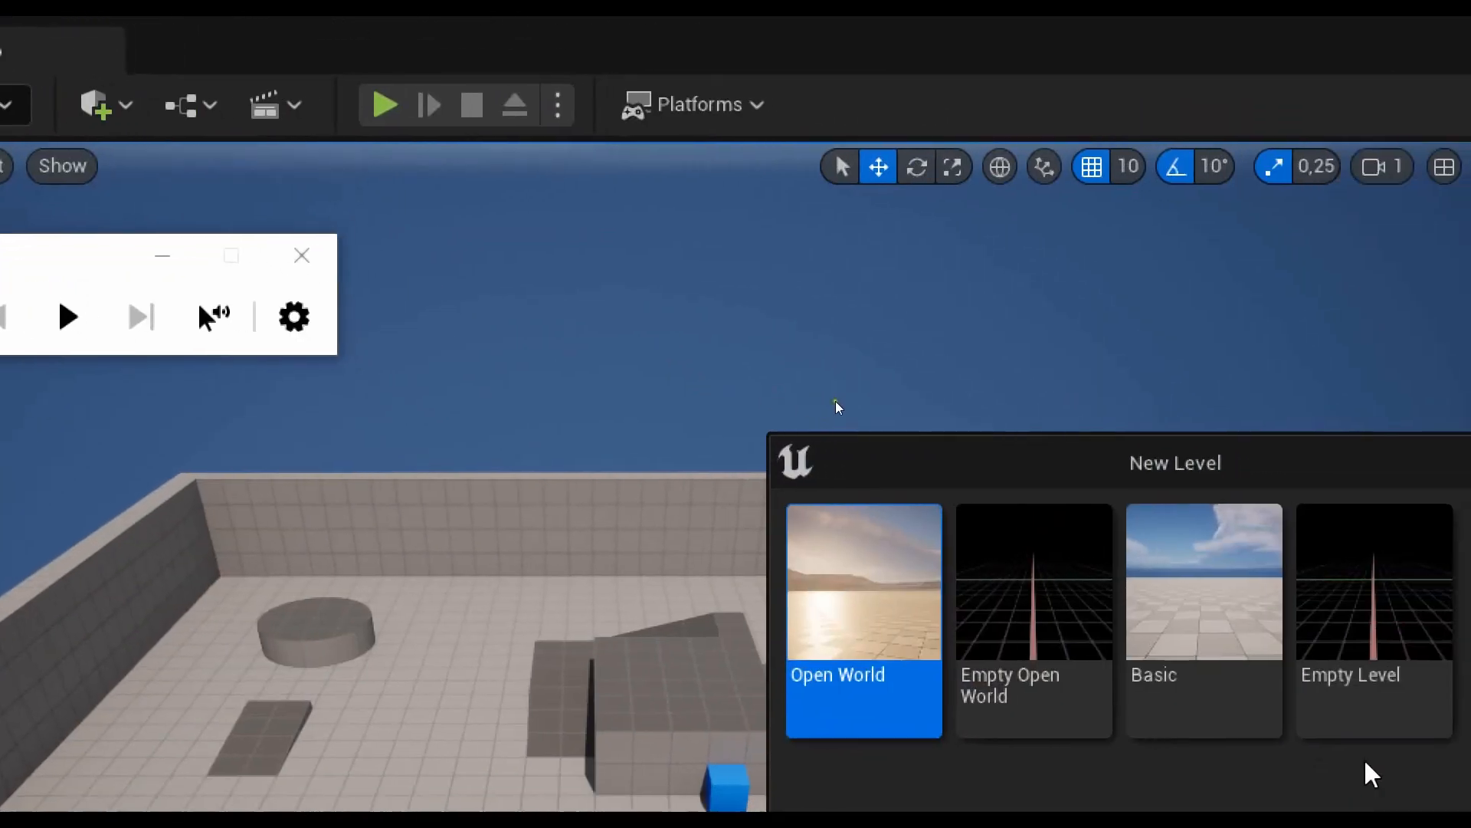
left_click(1303, 571)
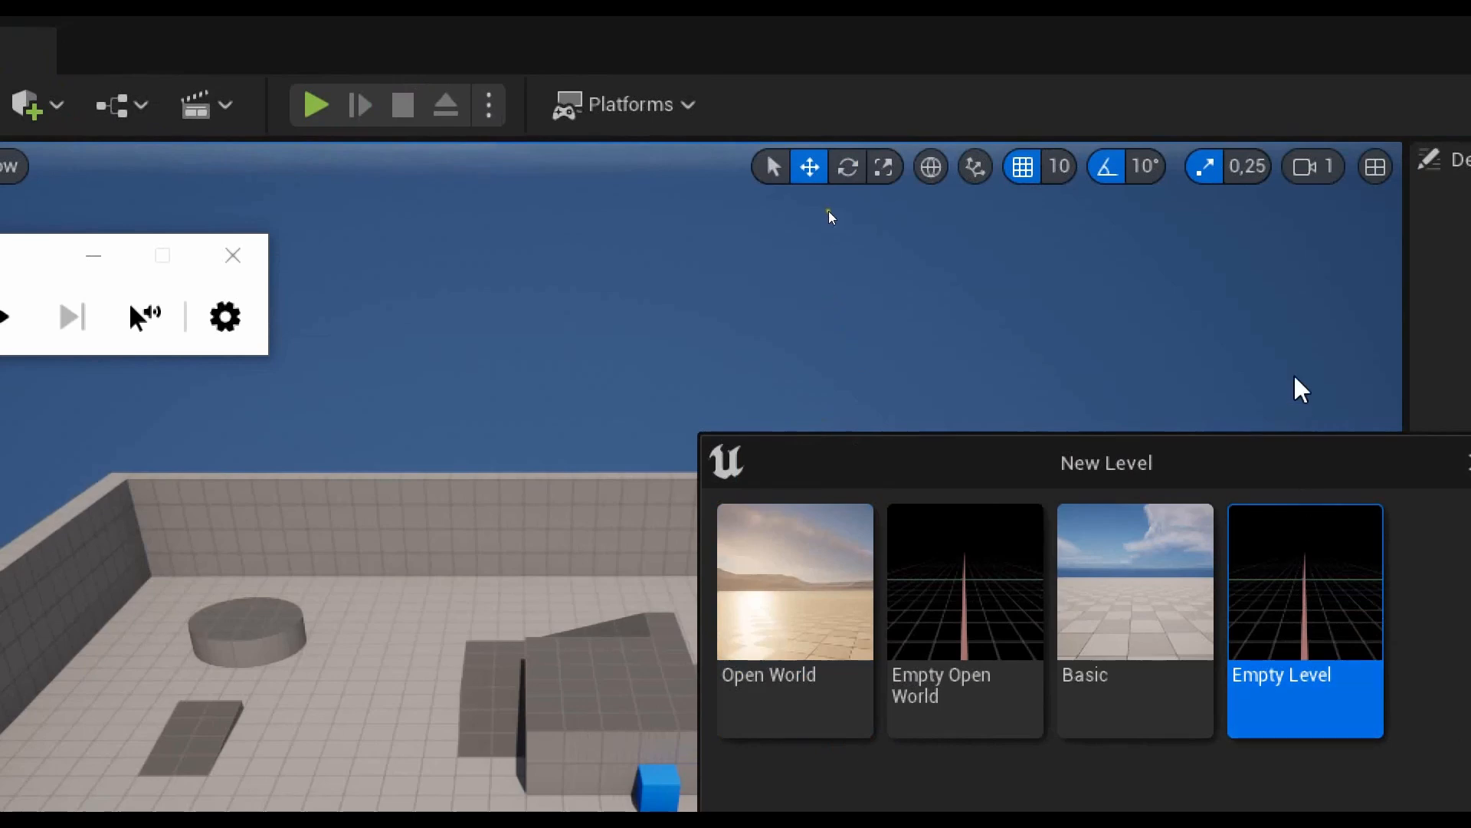
key("super+minus")
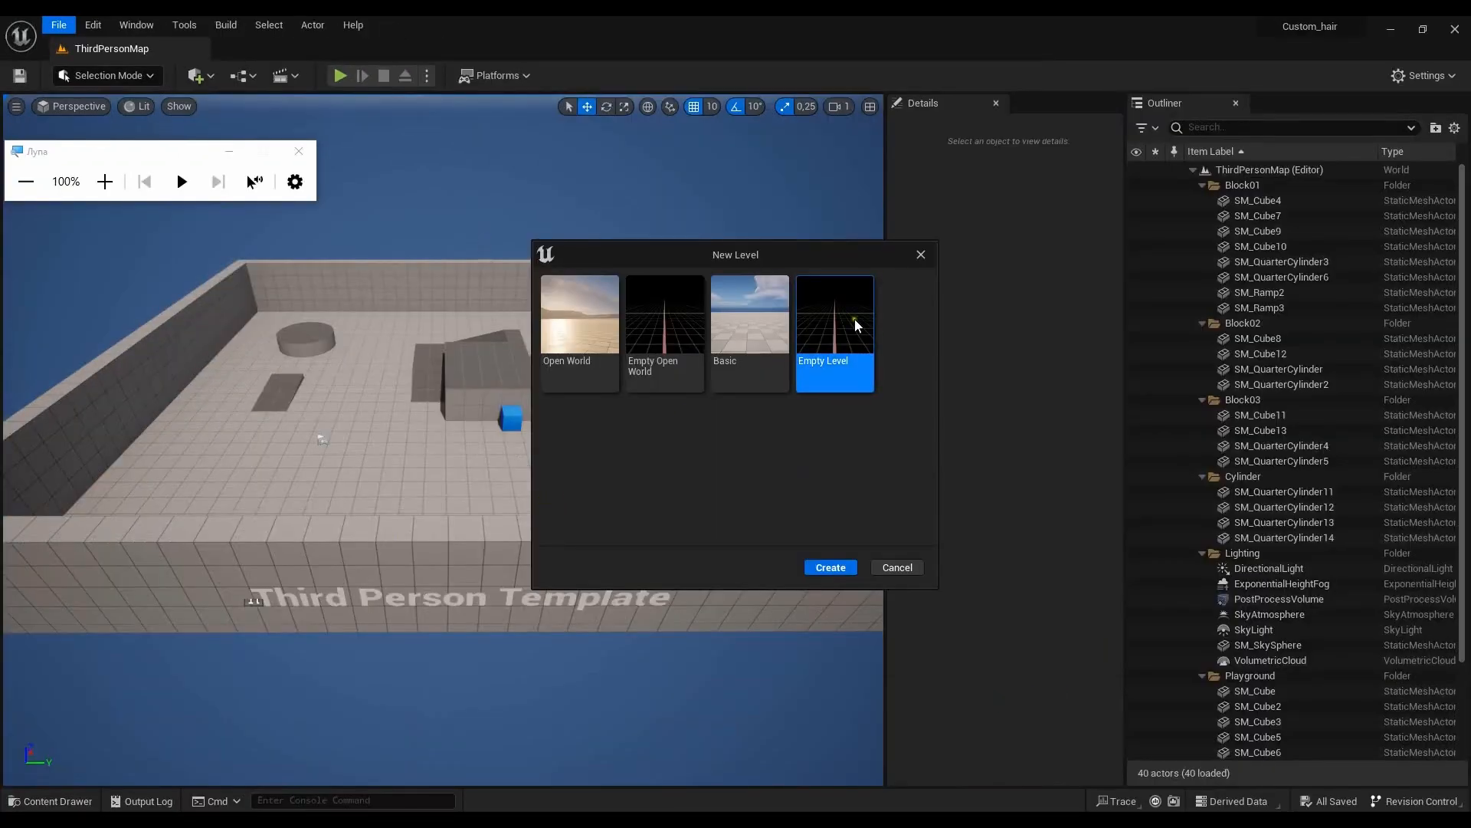
left_click(846, 567)
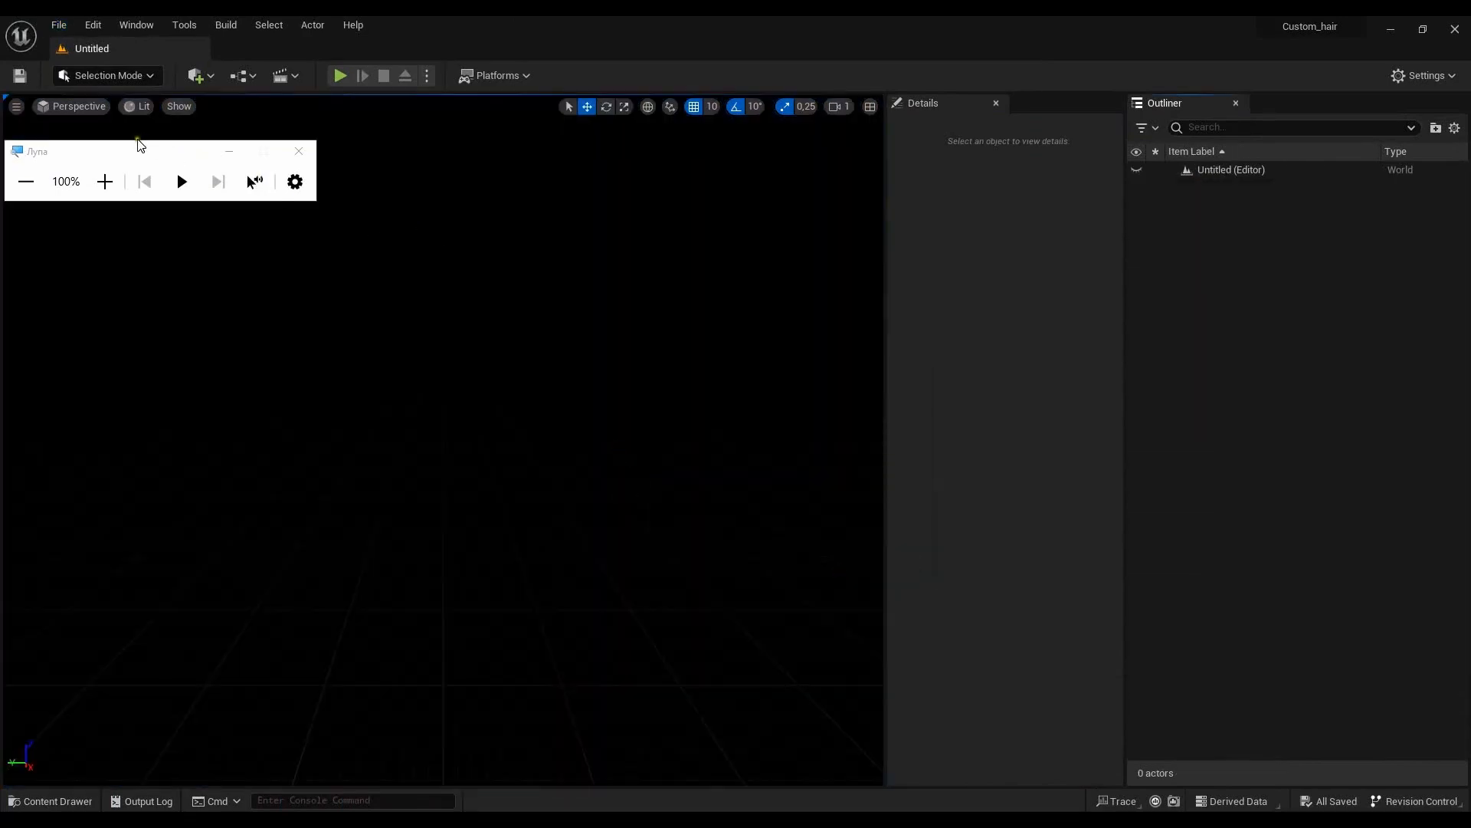
left_click_drag(147, 154, 957, 46)
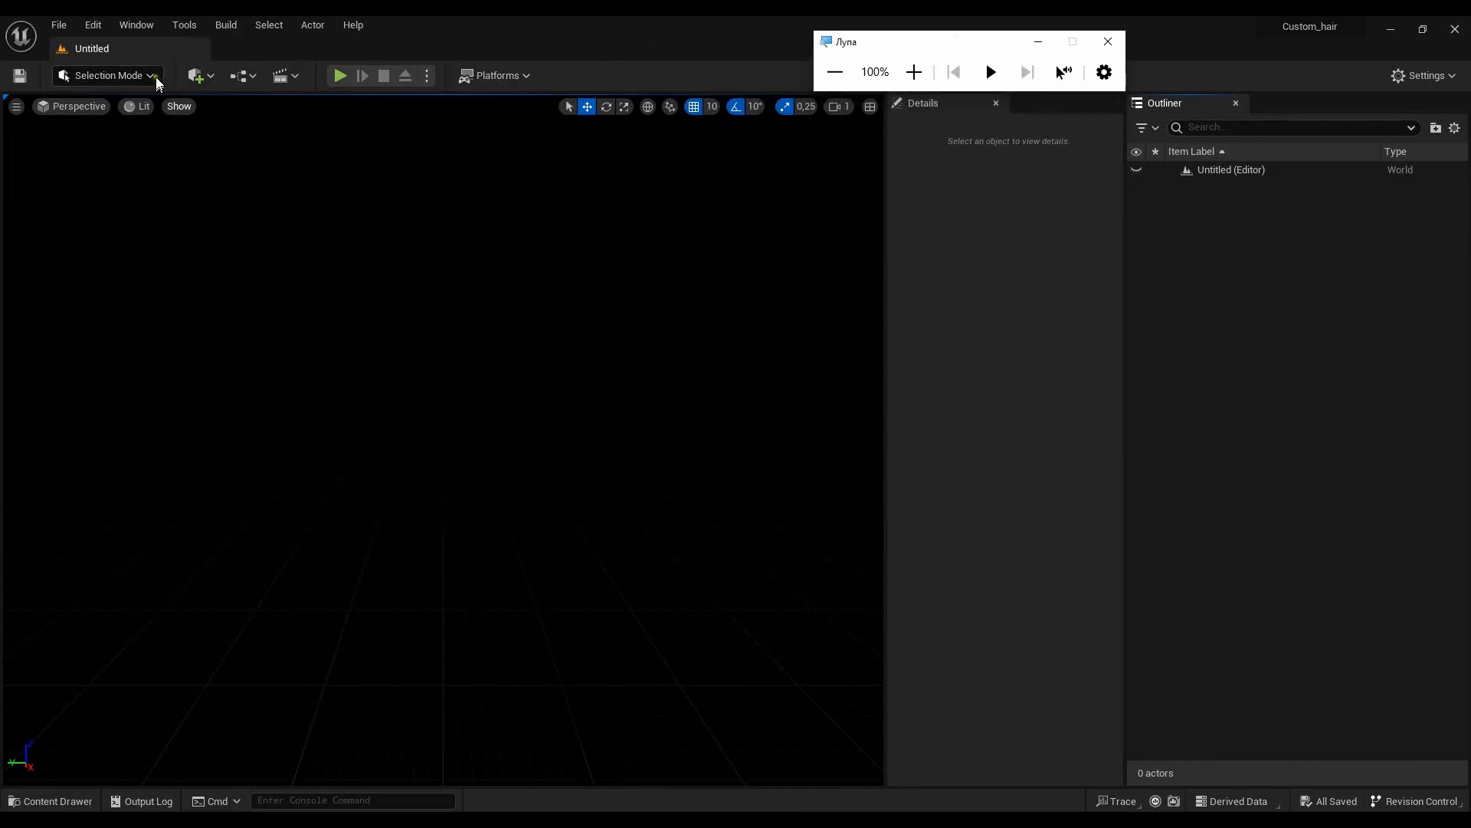
- Add a Plane shape to the empty level
left_click(212, 76)
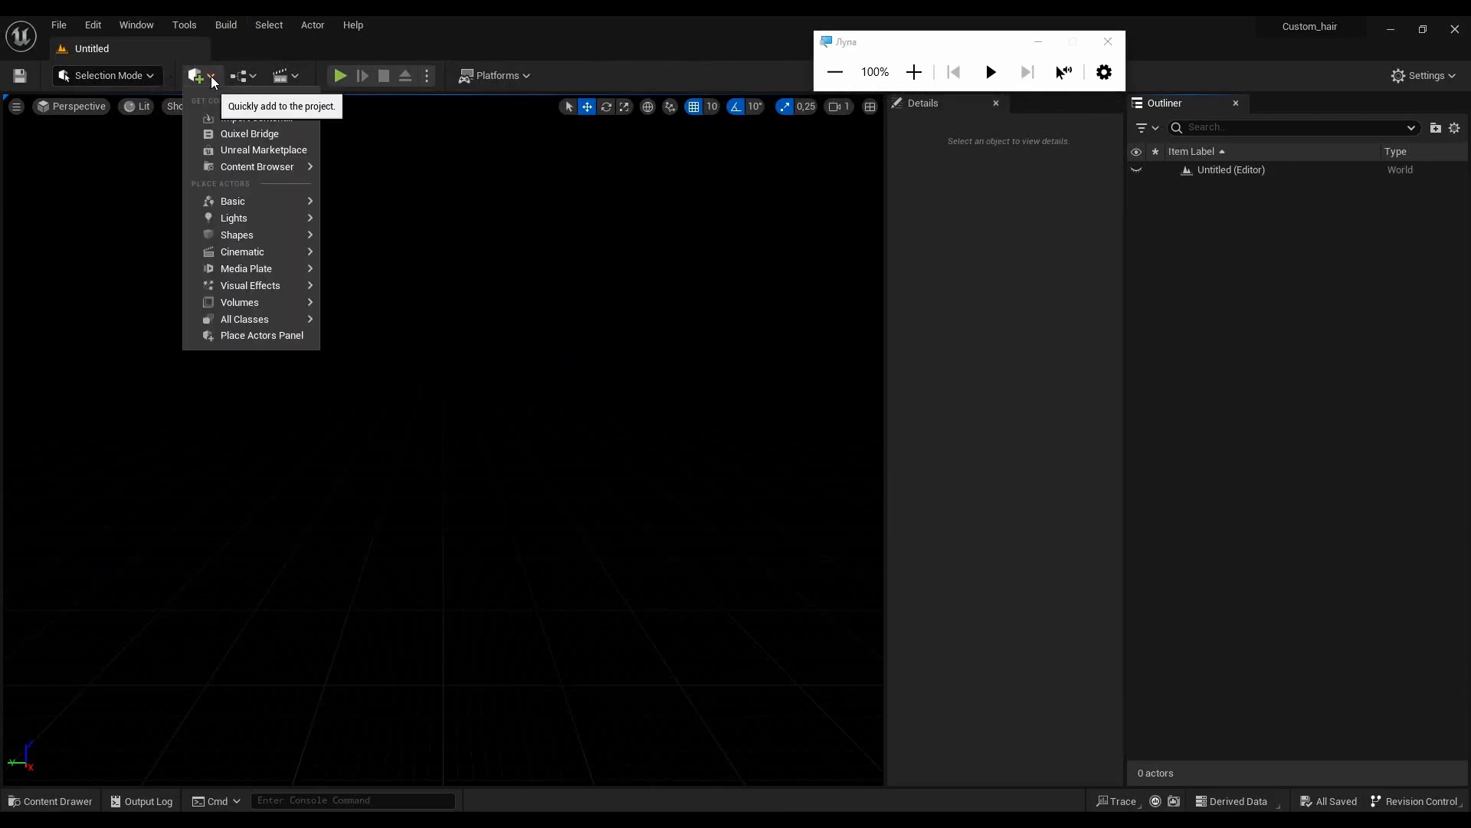
mouse_move(268, 202)
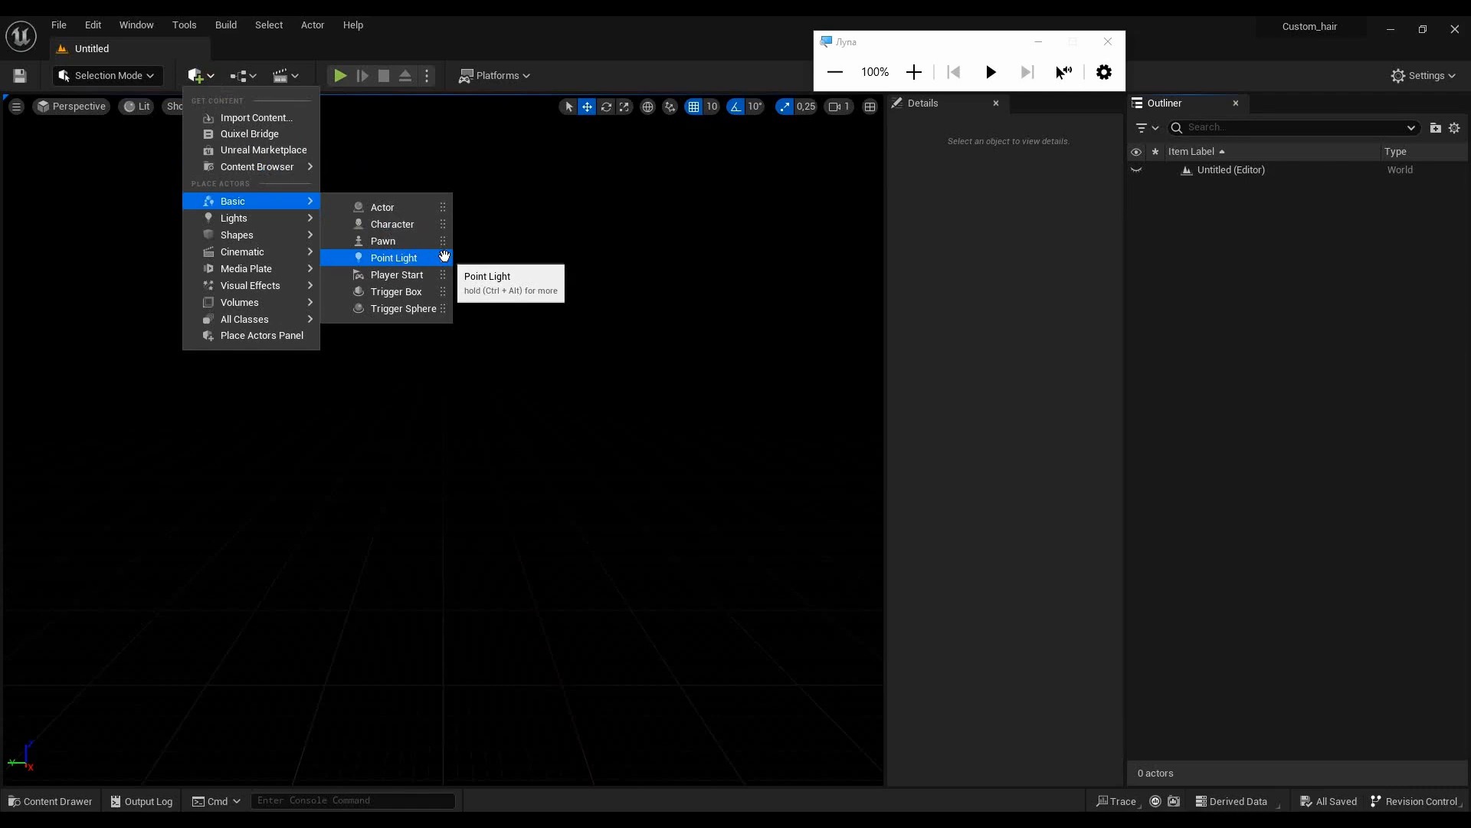
mouse_move(289, 236)
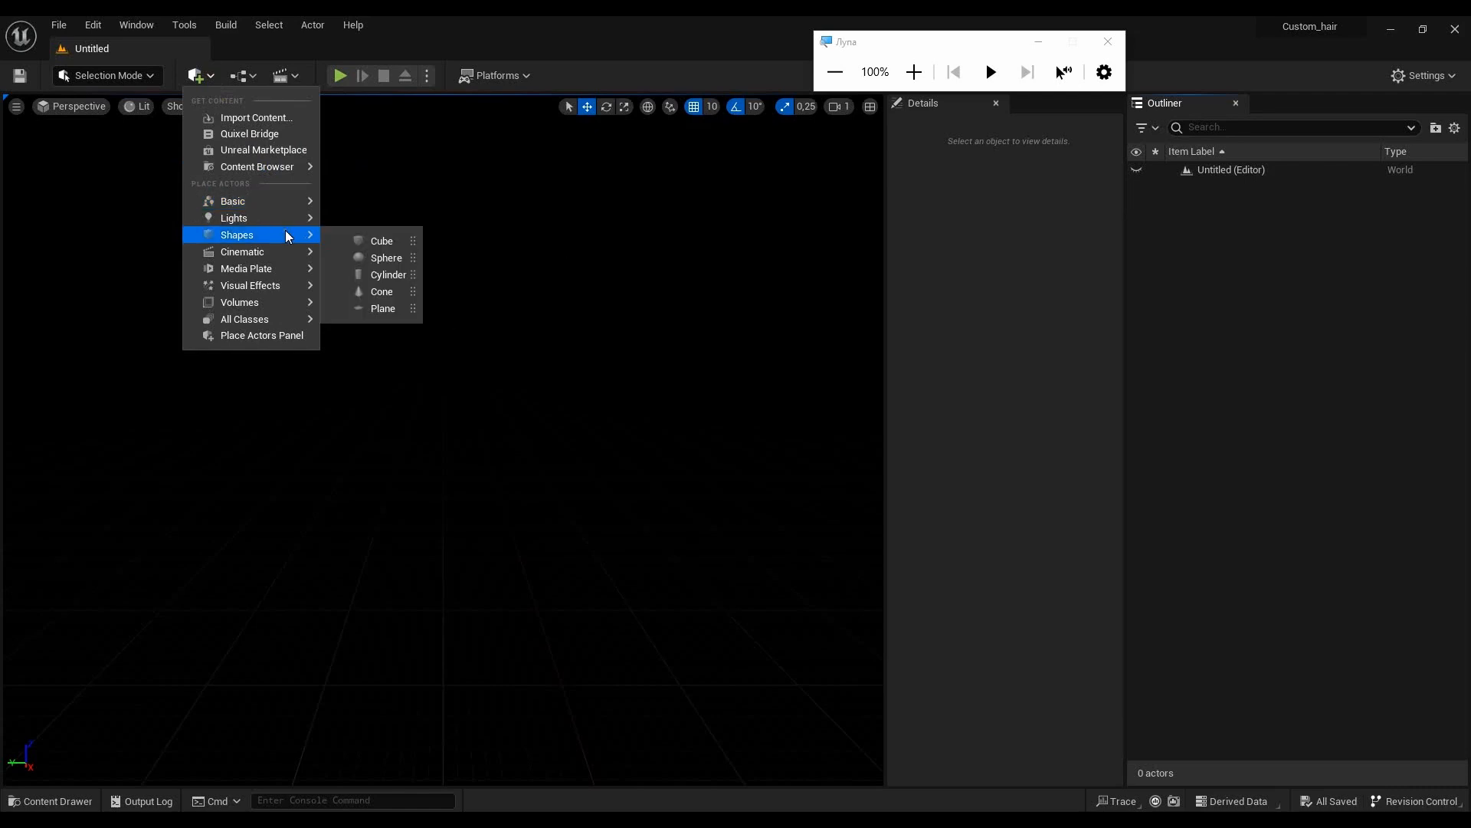
left_click(383, 308)
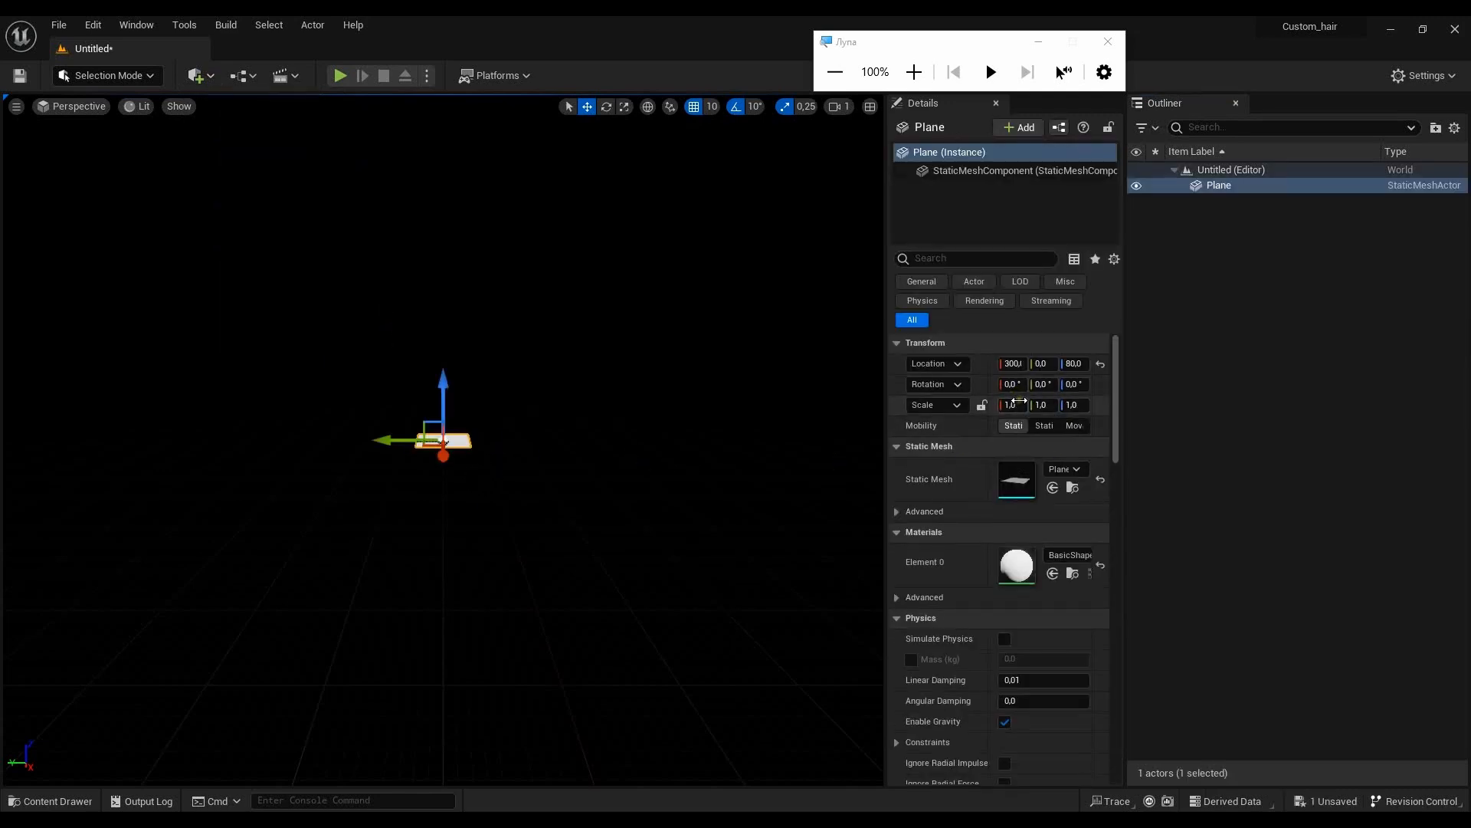
- Set the plane's scale to 7 in X and 7 in Y
left_click(1015, 405)
type("7")
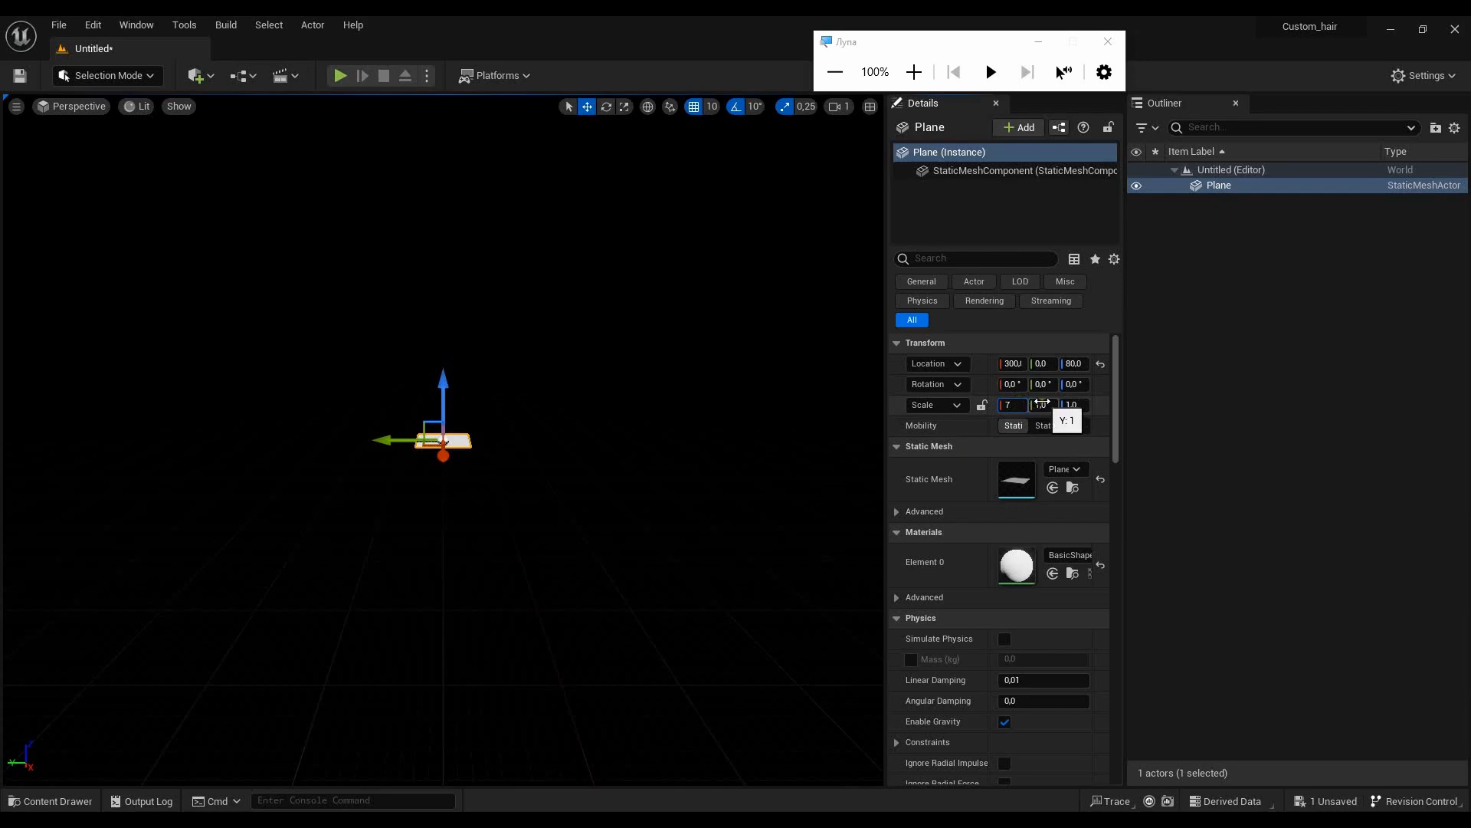
left_click(1042, 405)
type("7")
key("Tab")
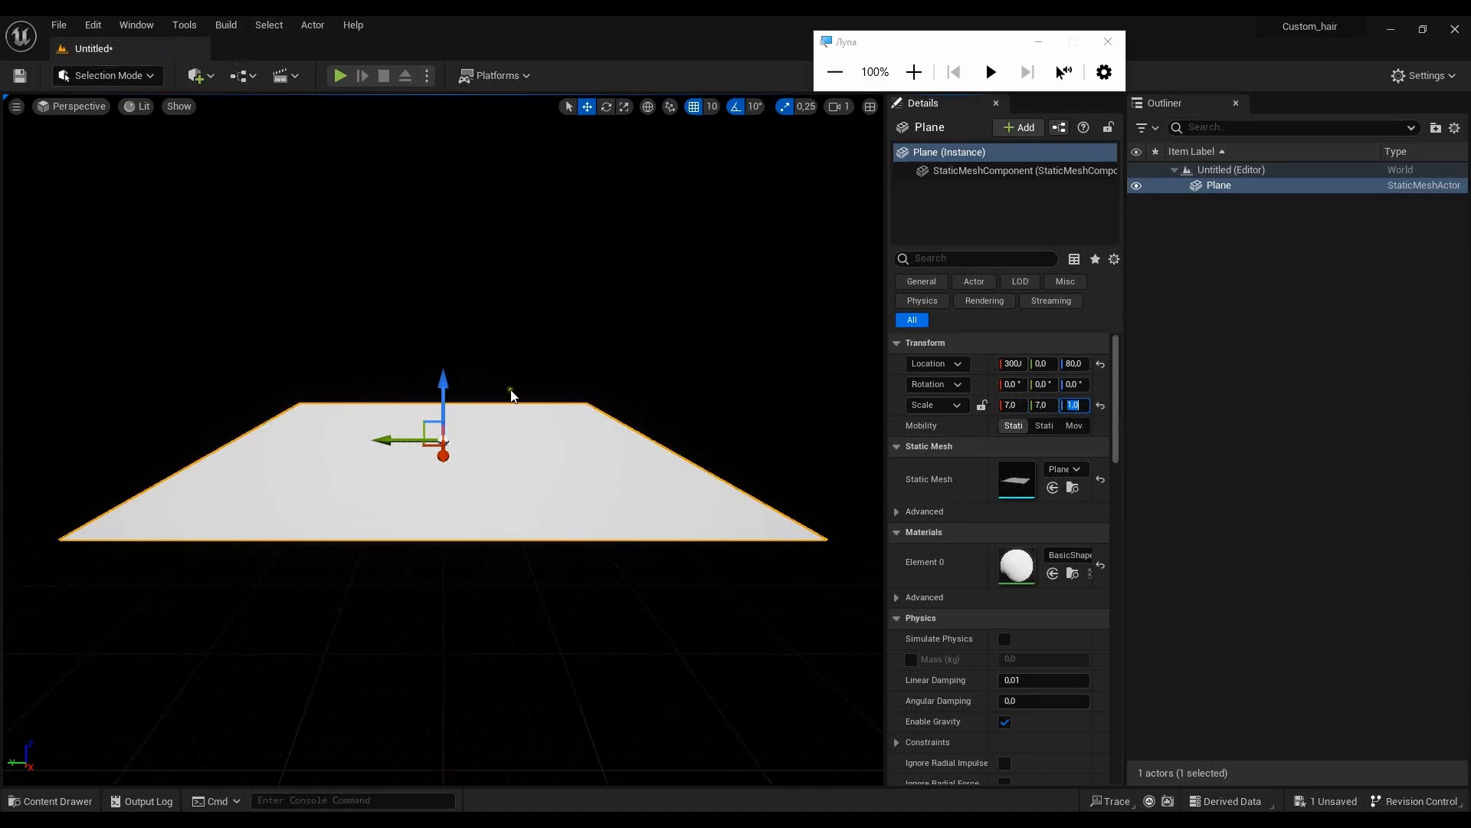
middle_click_drag(577, 326, 565, 230)
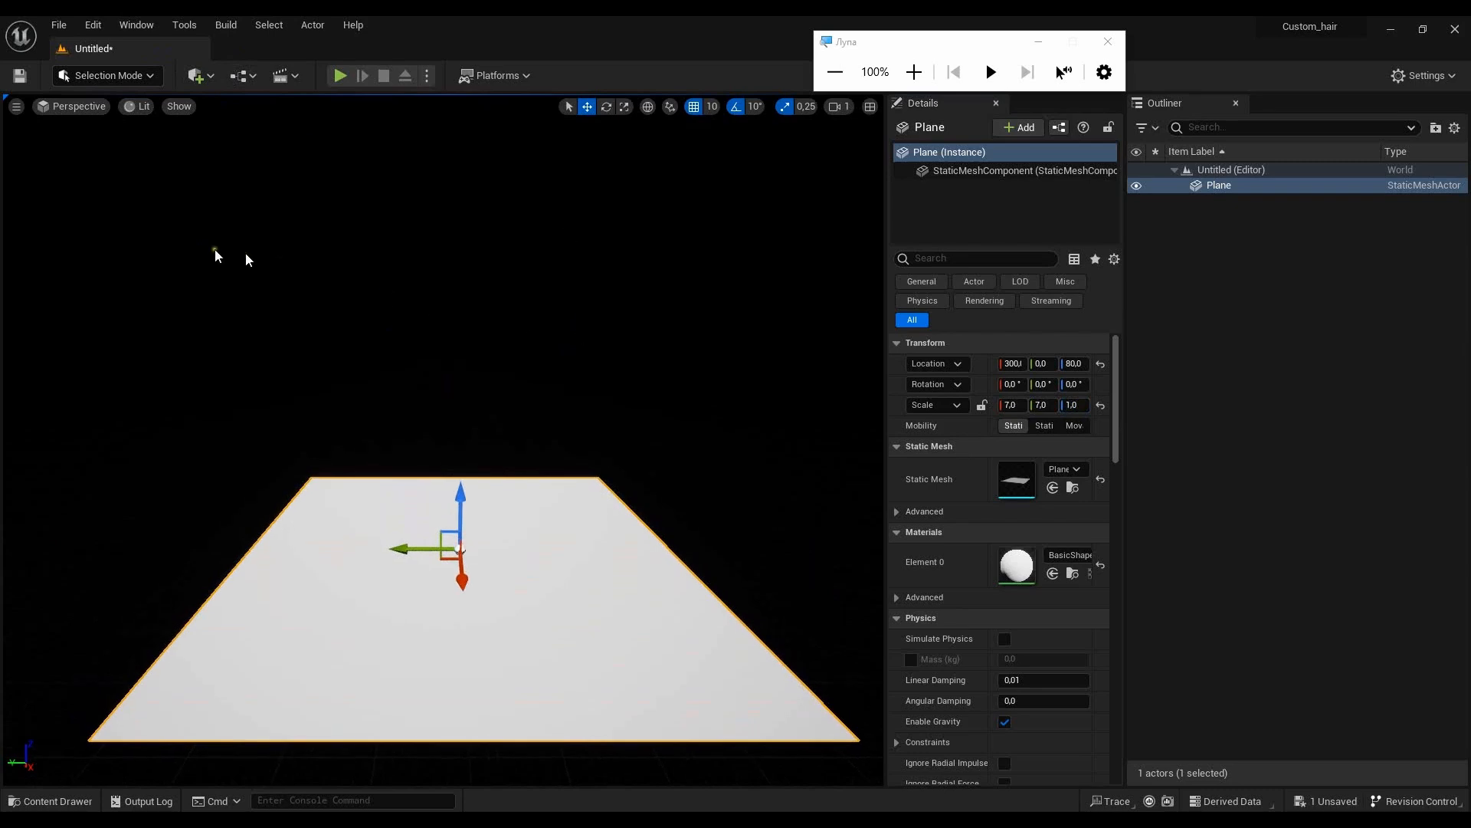
- Open Quixel Bridge and display the locally downloaded MetaHumans
left_click(196, 75)
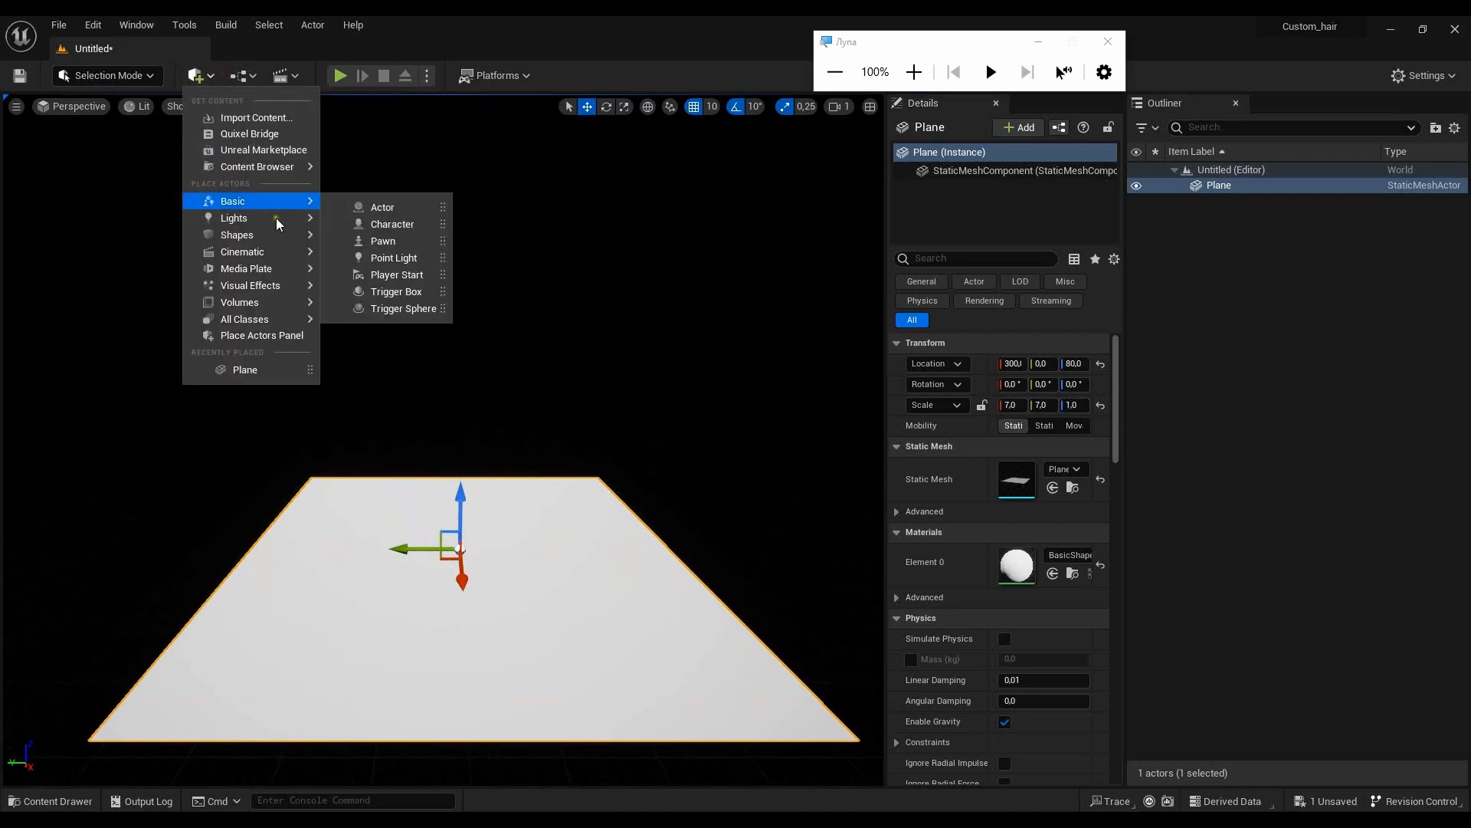
left_click(279, 133)
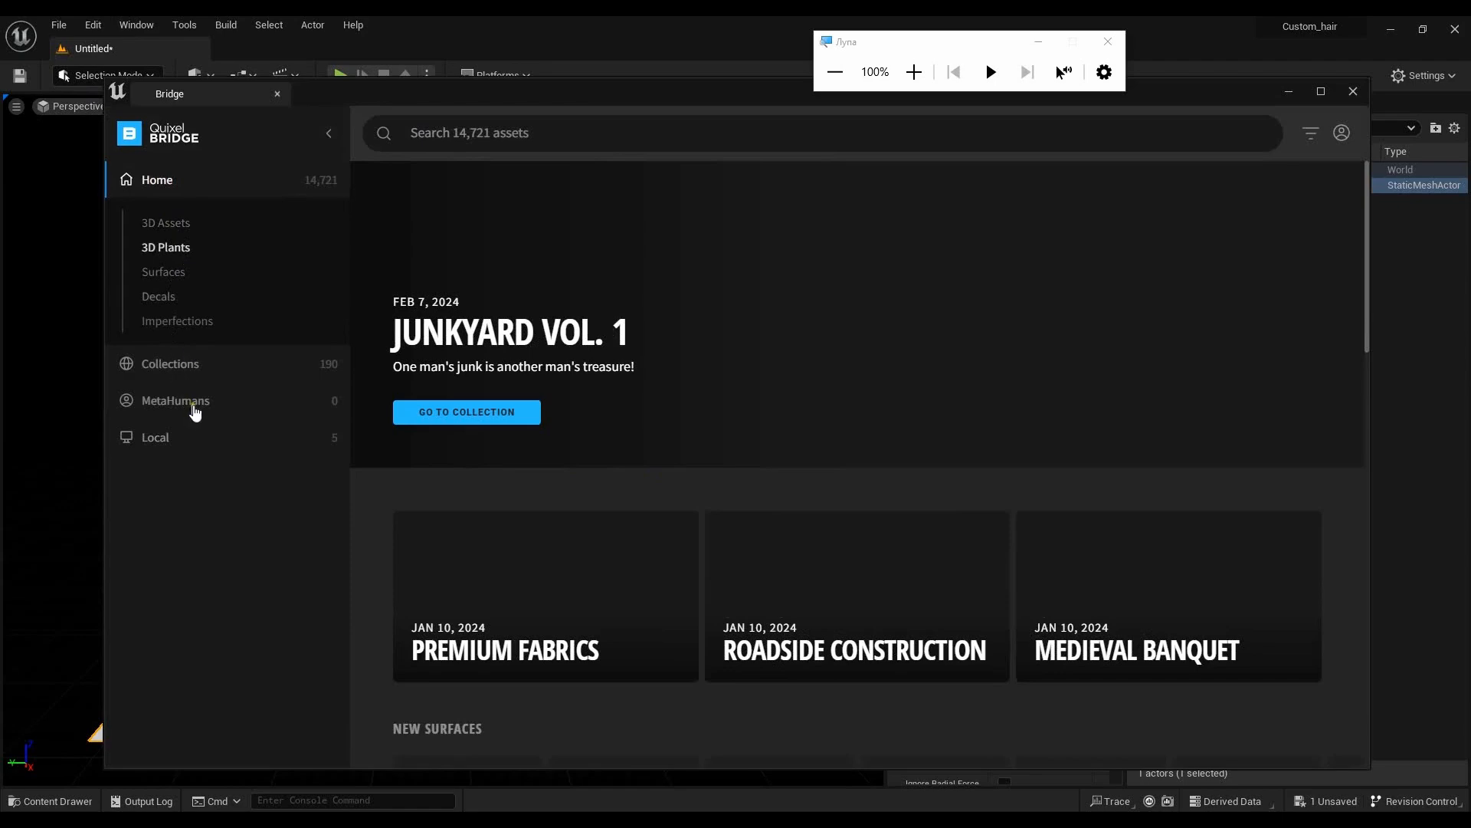
left_click(196, 404)
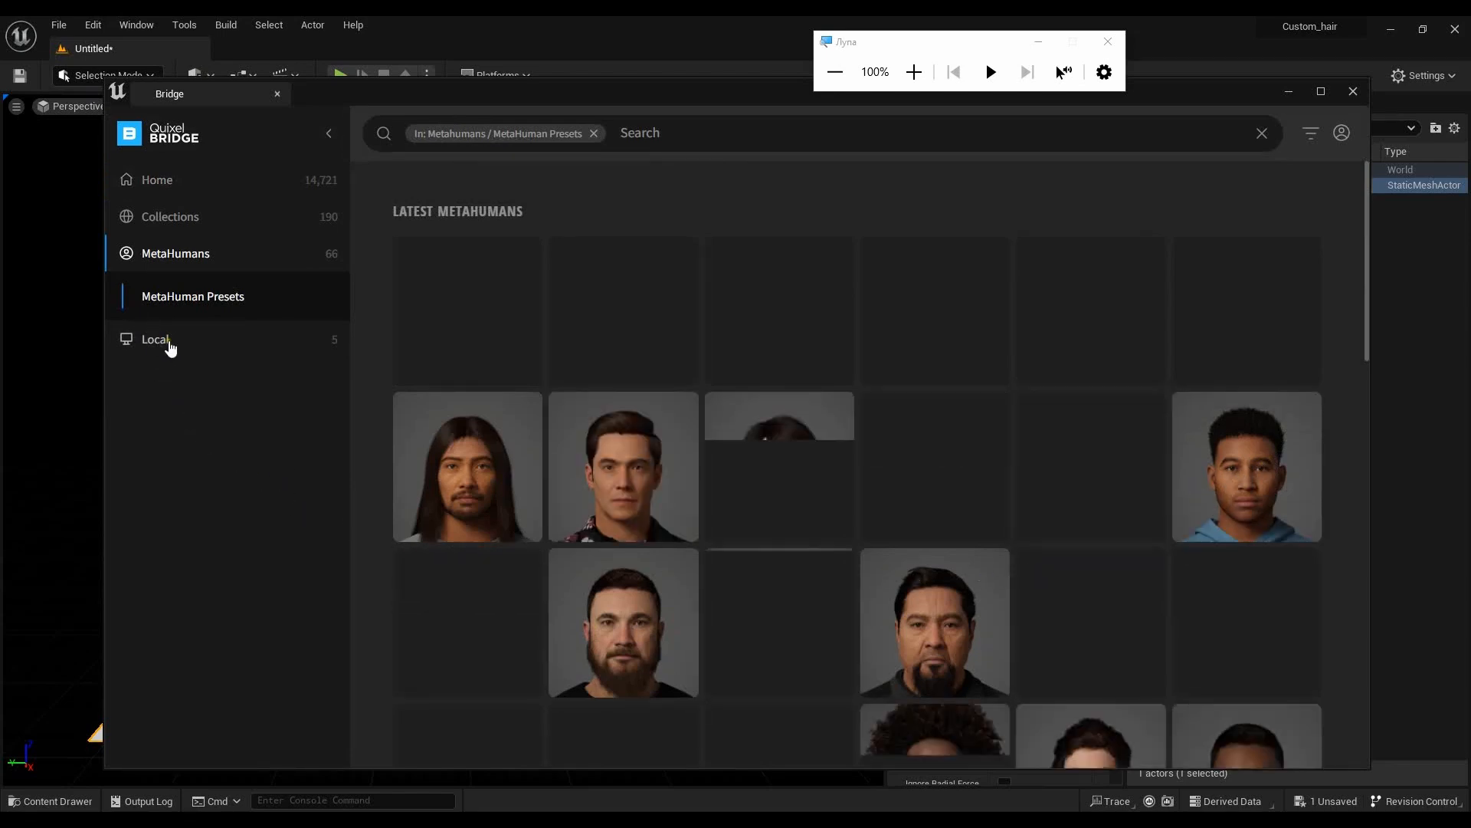
left_click(149, 339)
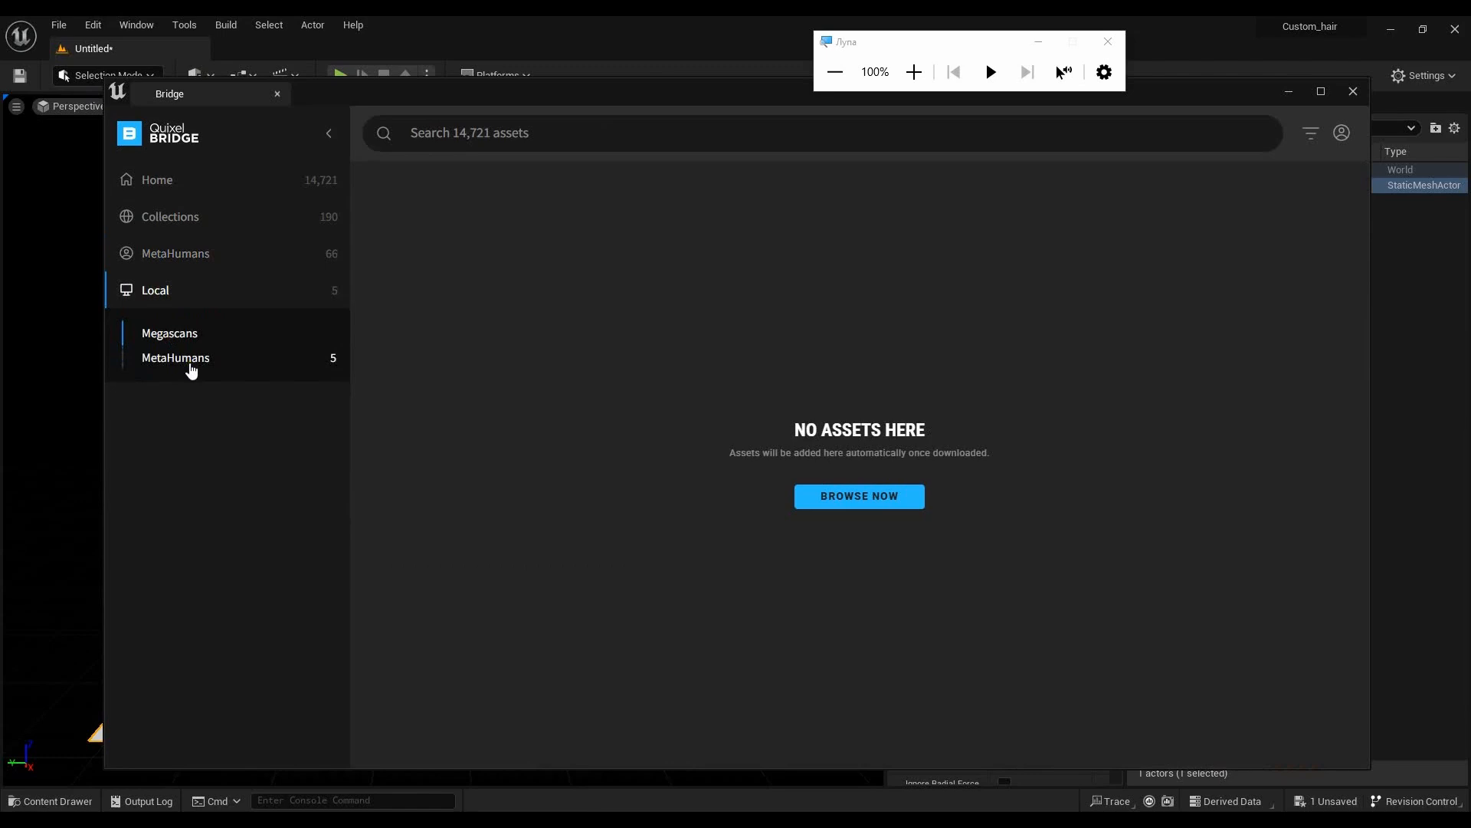
left_click(184, 358)
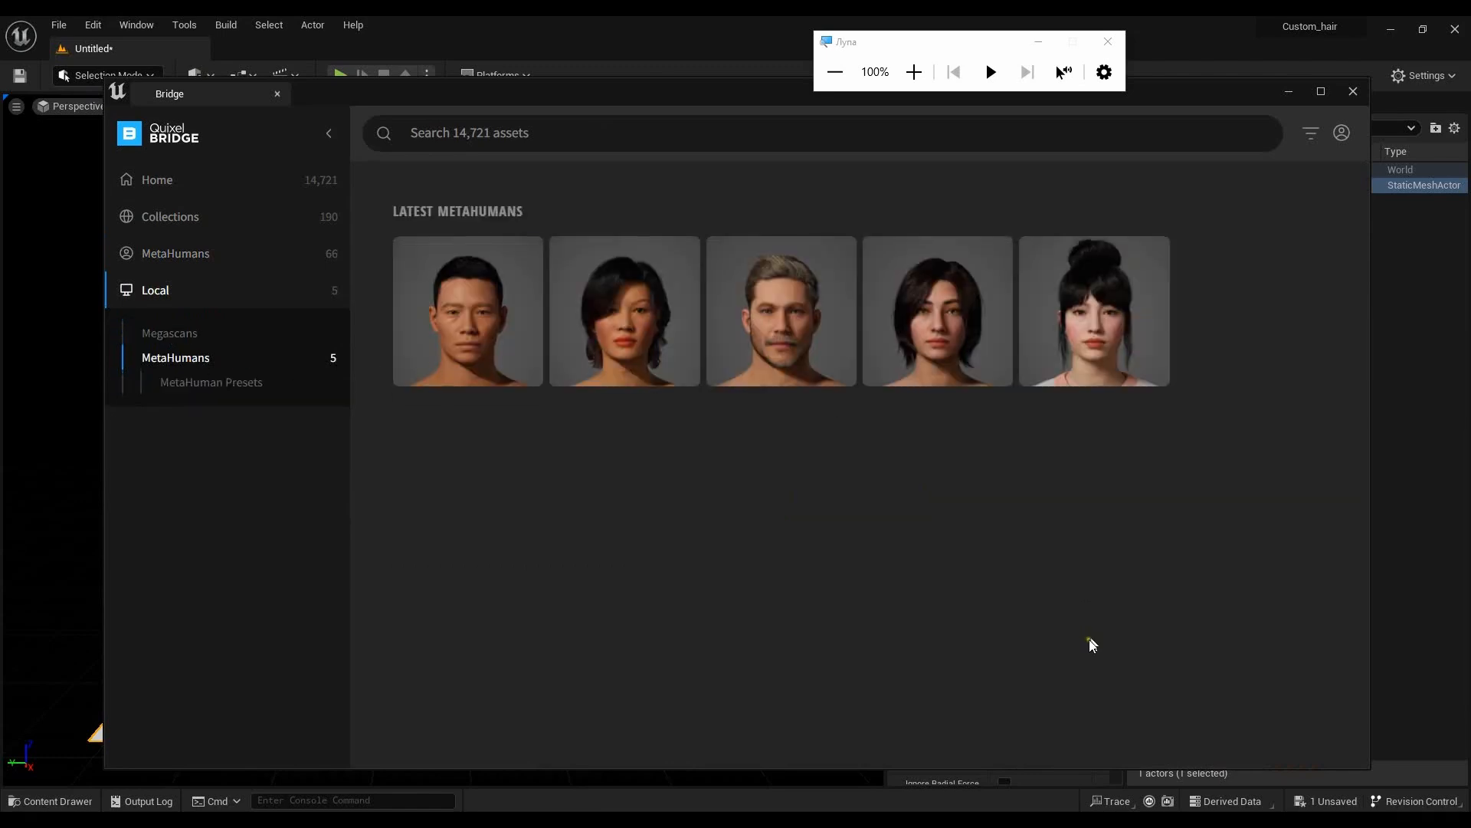
- Select the locally downloaded Rachelle MetaHuman and set its quality to Highest Quality
left_click(647, 326)
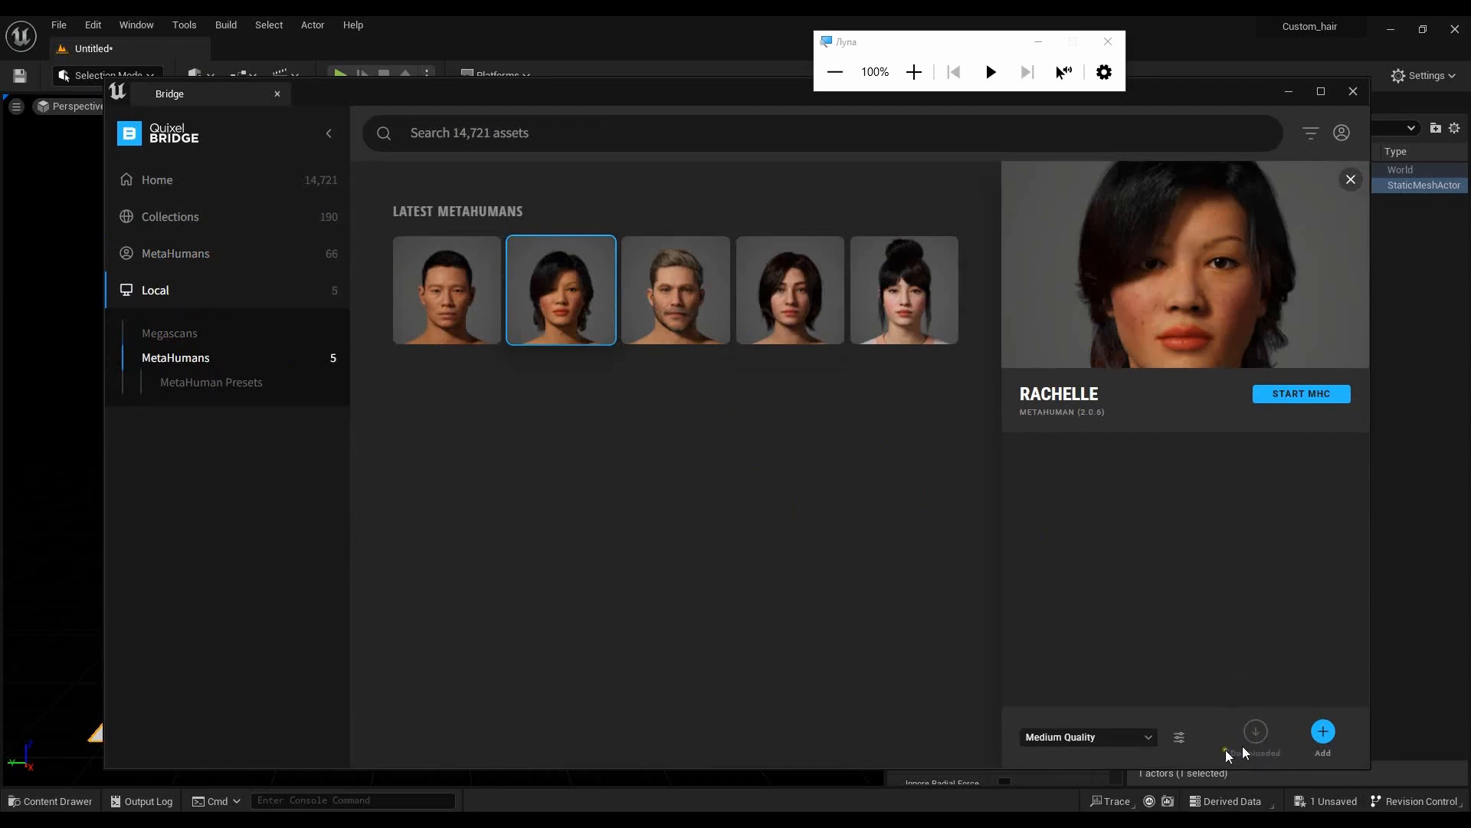
left_click(1136, 738)
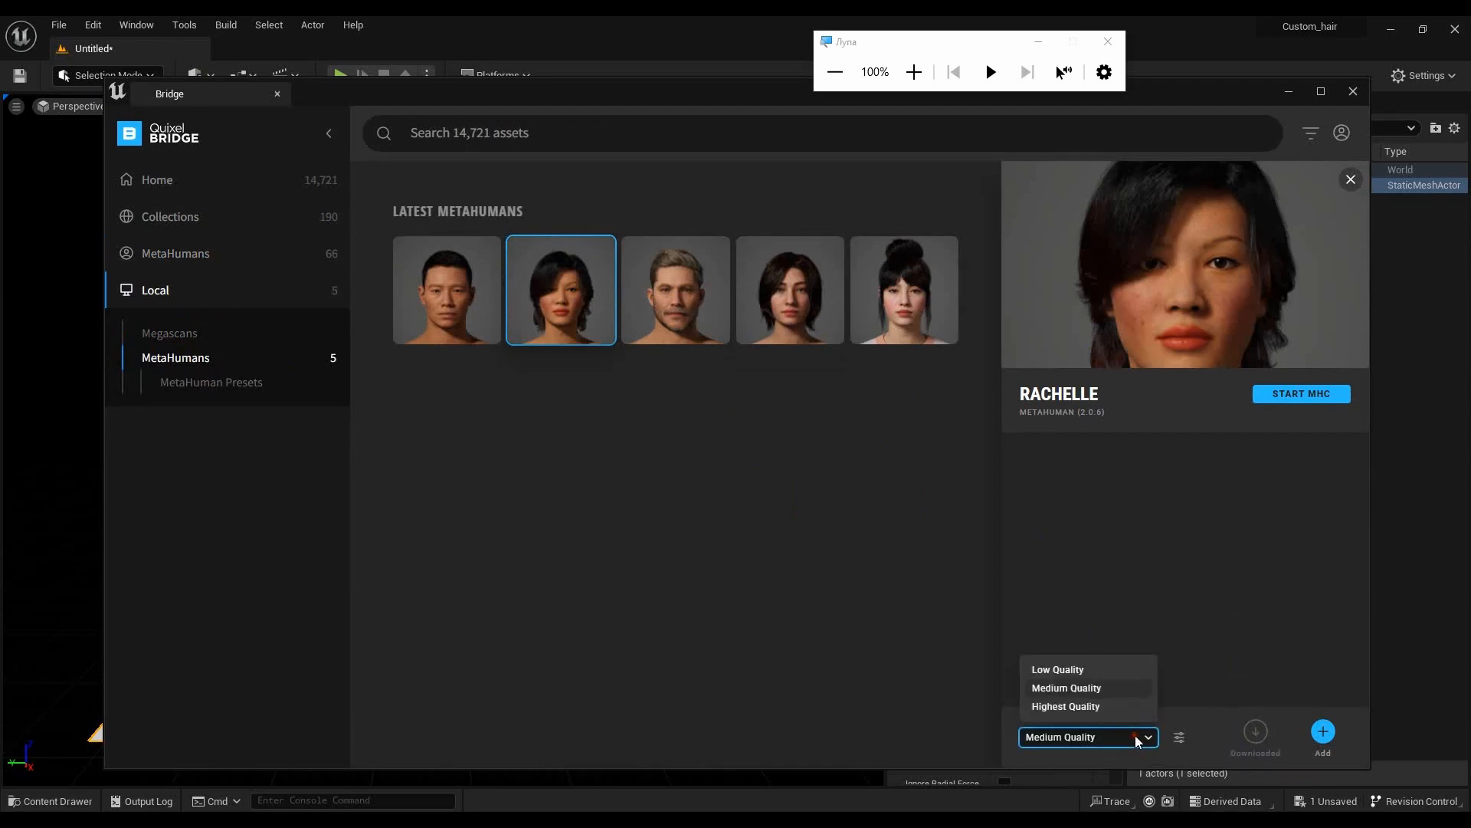
left_click(1087, 707)
- Sign in to the Epic Games account with the account e-mail address and the account password
left_click(1310, 737)
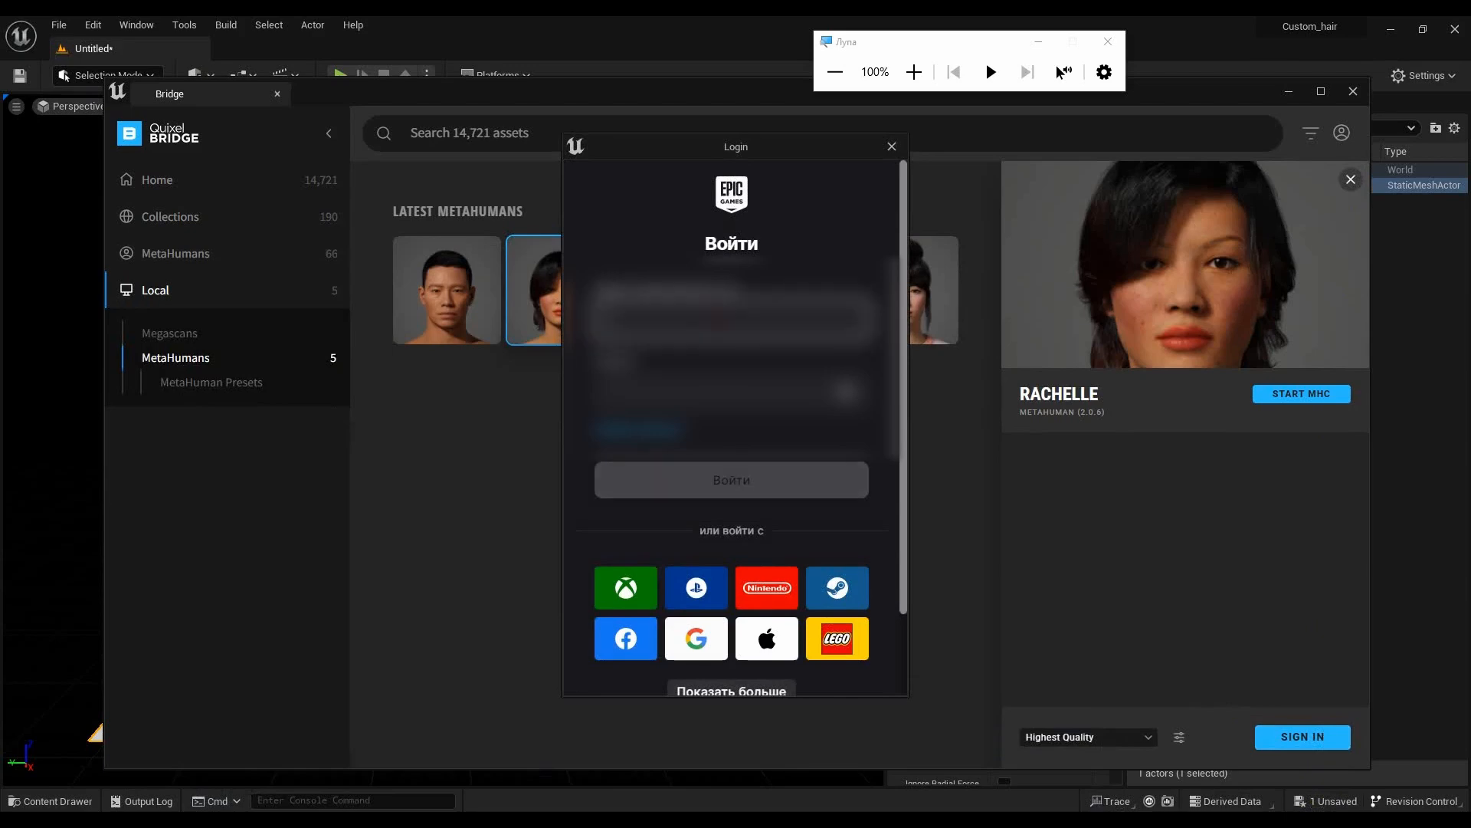
type("************")
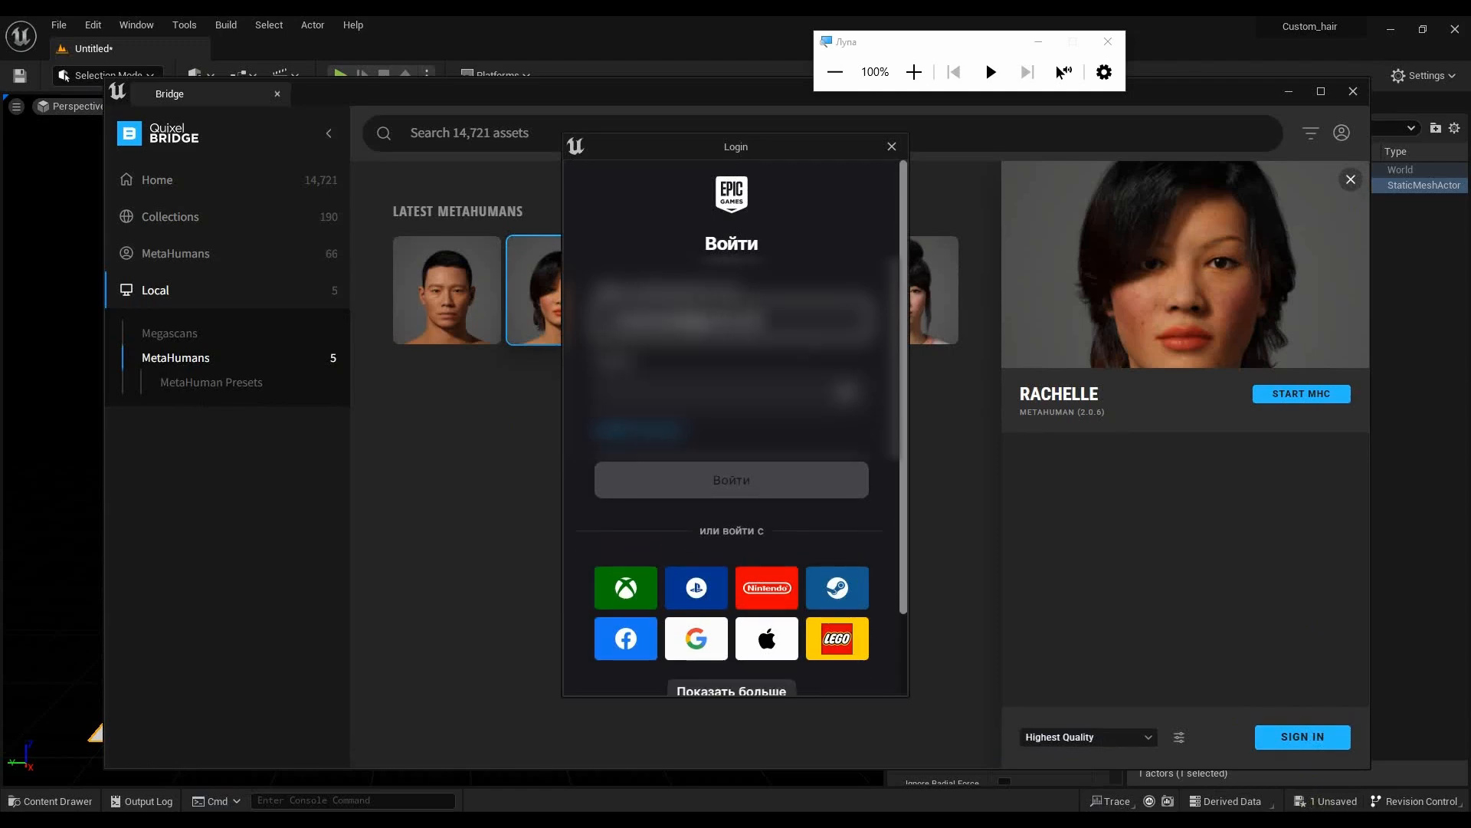
key("Tab")
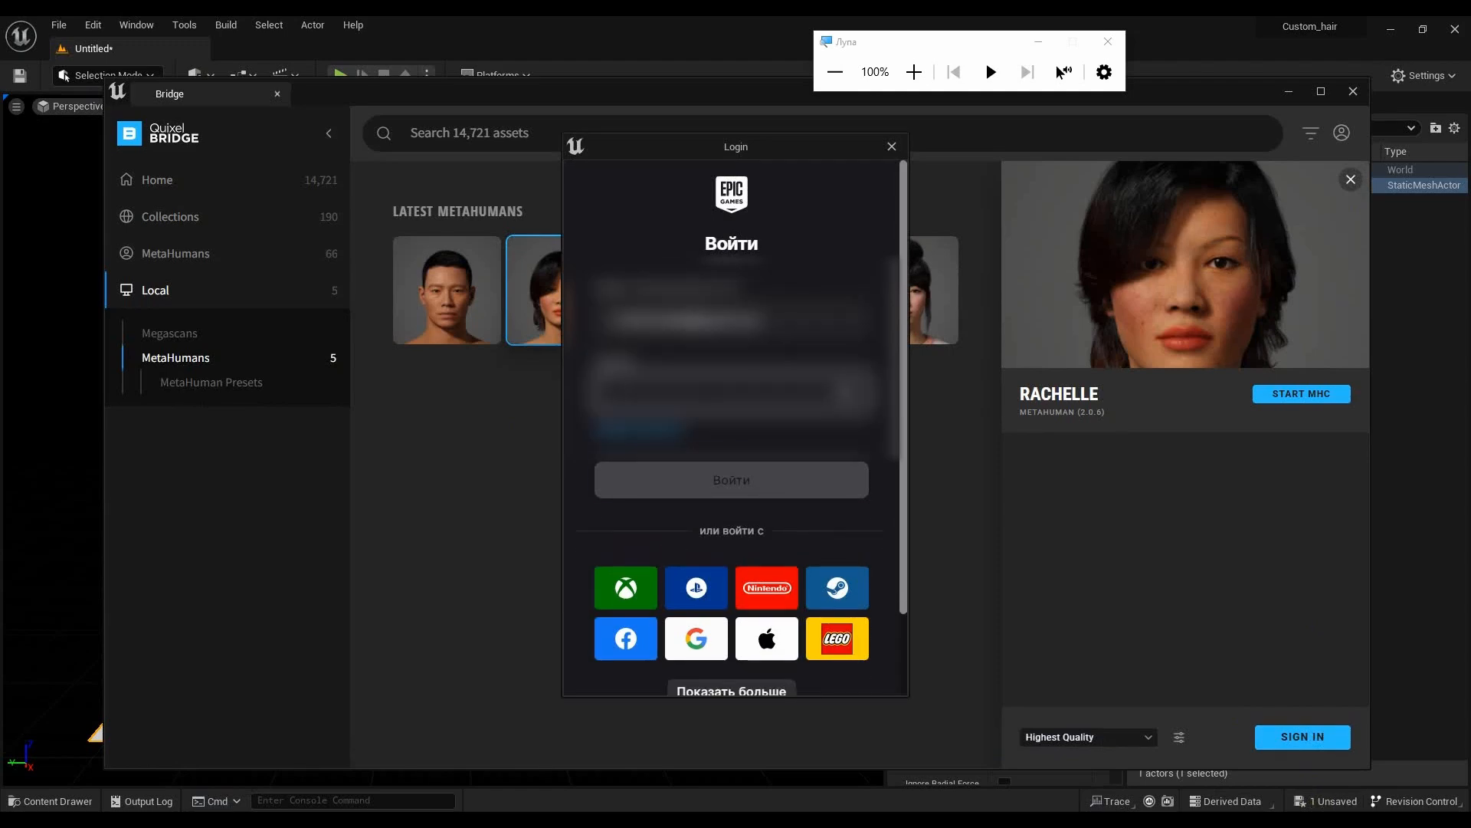
type("*")
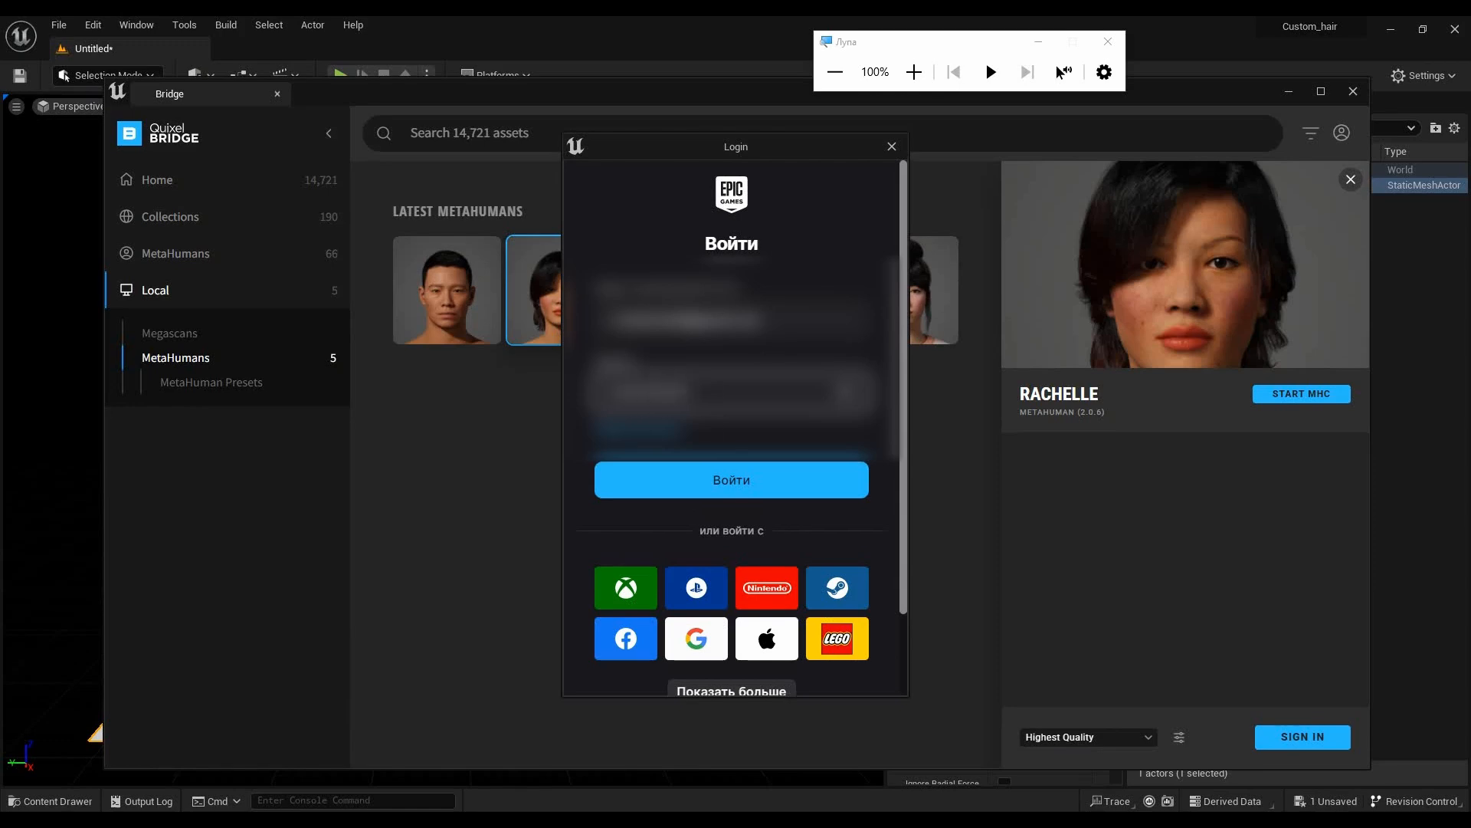
left_click(735, 485)
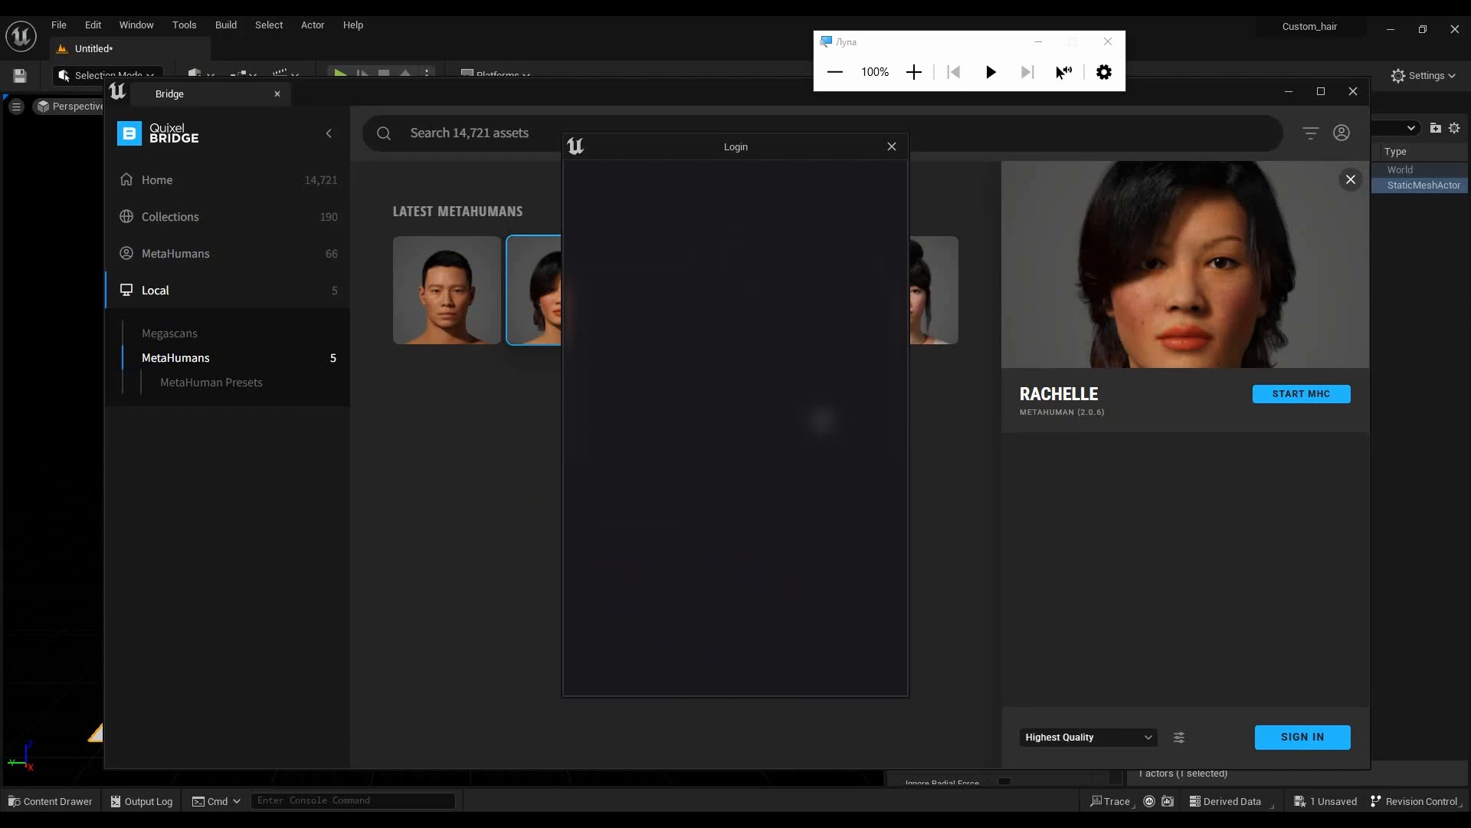
left_click(723, 544)
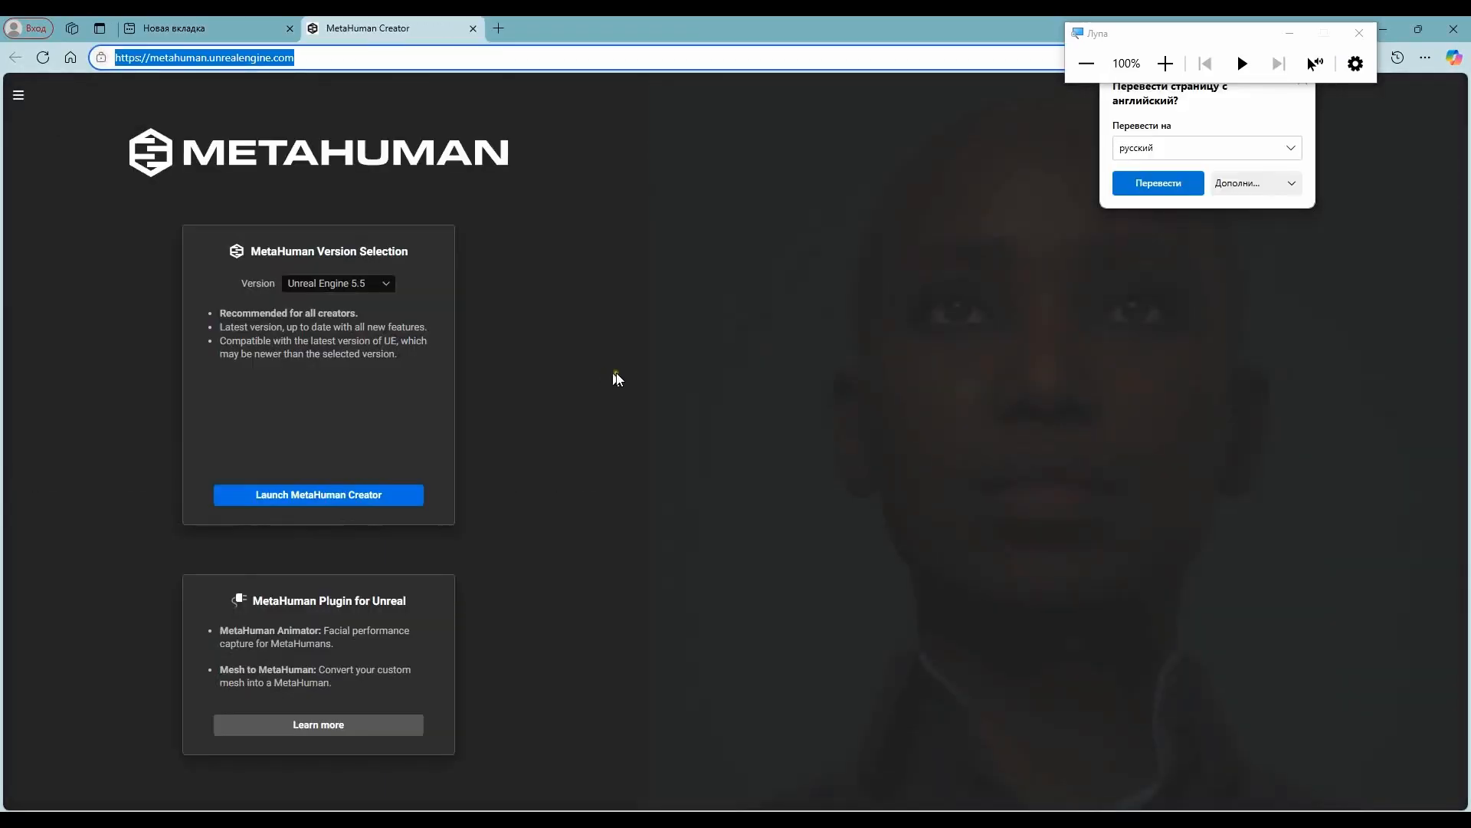
- In the browser, launch MetaHuman Creator for Unreal Engine 5.2 and open the rachelle2 MetaHuman for editing
left_click(390, 283)
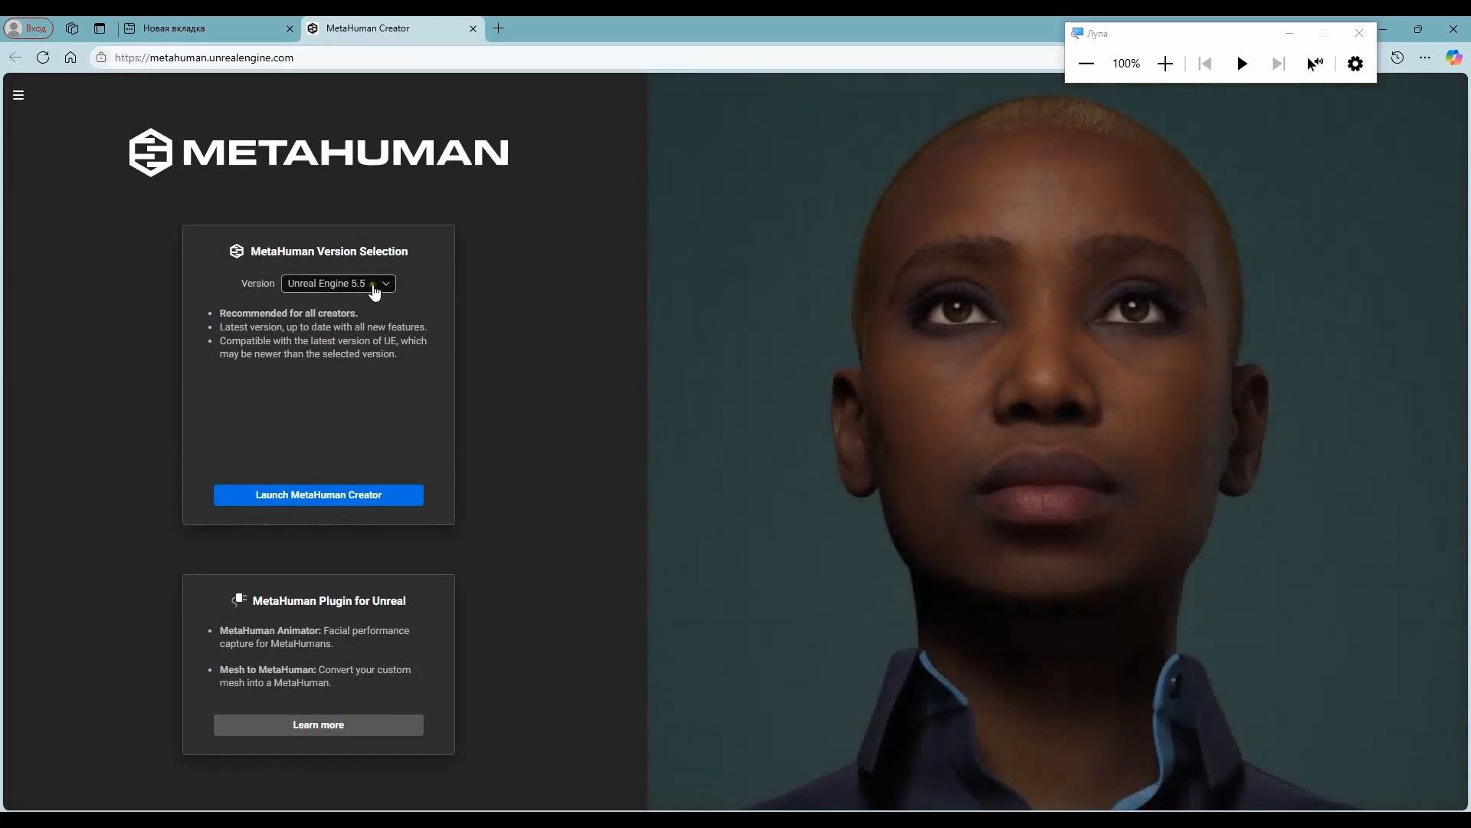
left_click(375, 283)
left_click(361, 364)
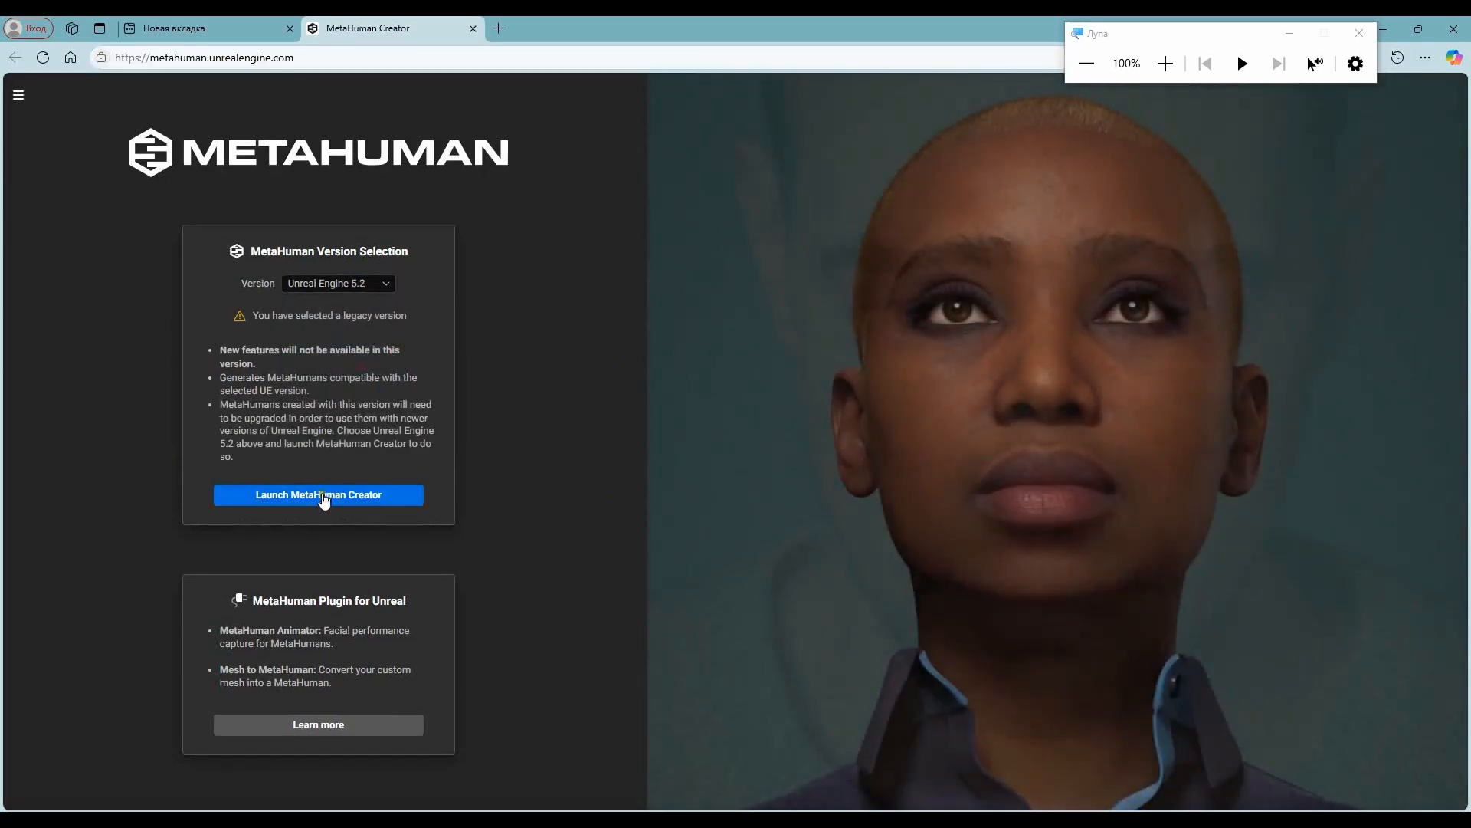
left_click(326, 495)
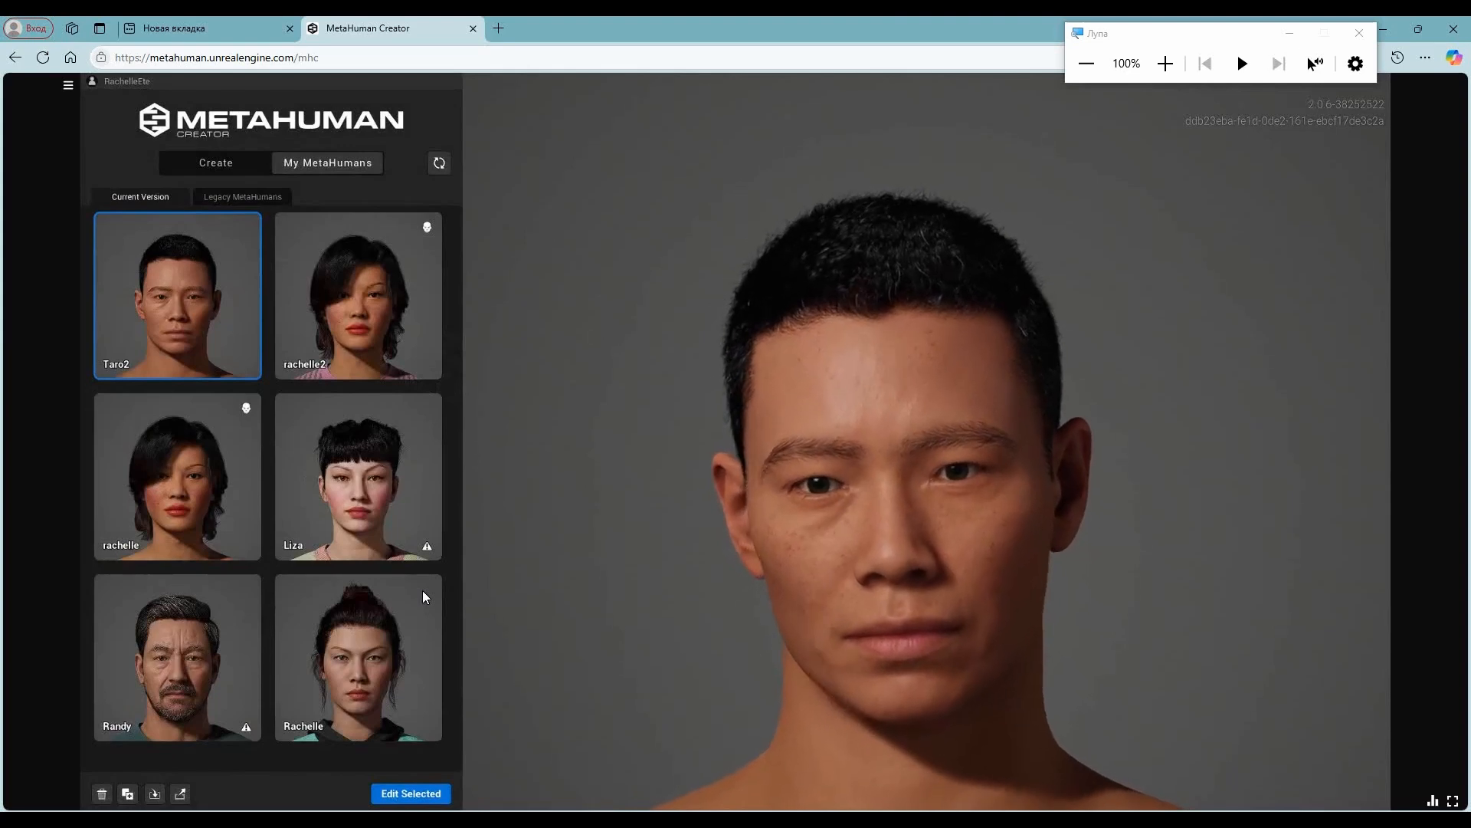
left_click(360, 322)
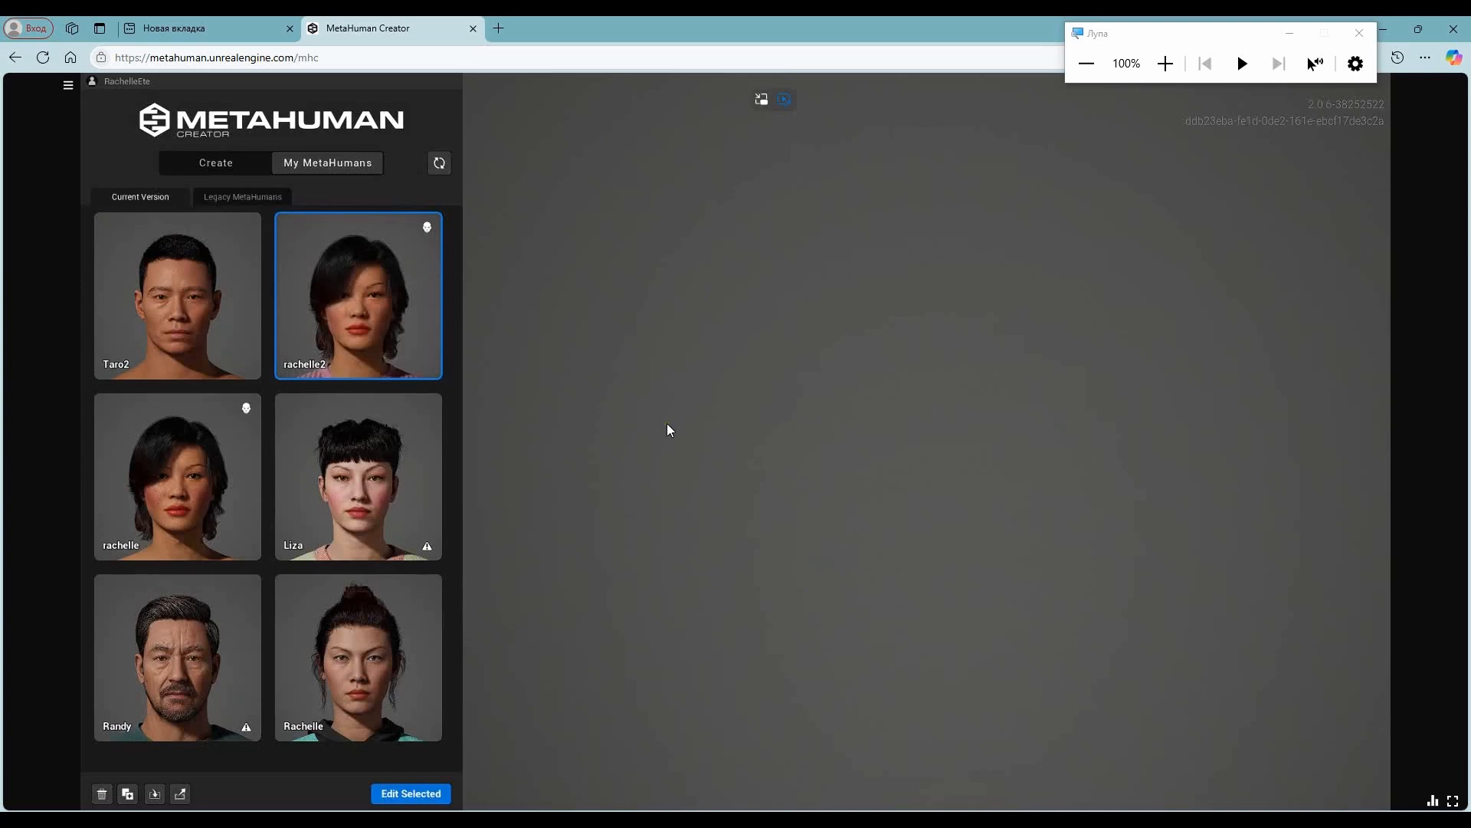
left_click(406, 794)
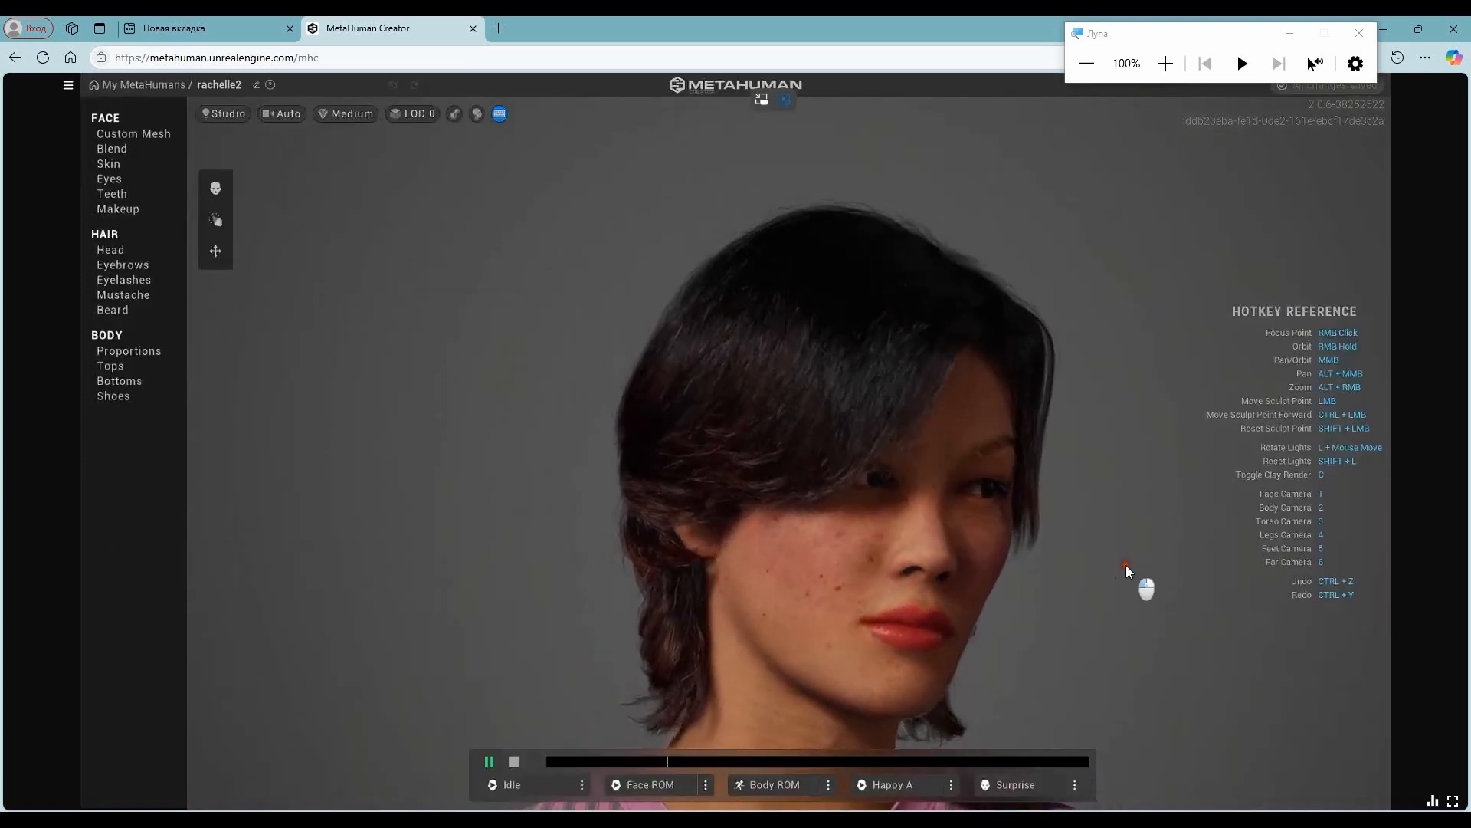
- Examine the character's face, hair and upper body from several angles and distances
right_click_drag(831, 536, 917, 485)
scroll(917, 485, "up", 2)
scroll(916, 485, "down", 5)
scroll(916, 485, "down", 4)
scroll(913, 485, "up", 3)
right_click_drag(823, 532, 892, 512)
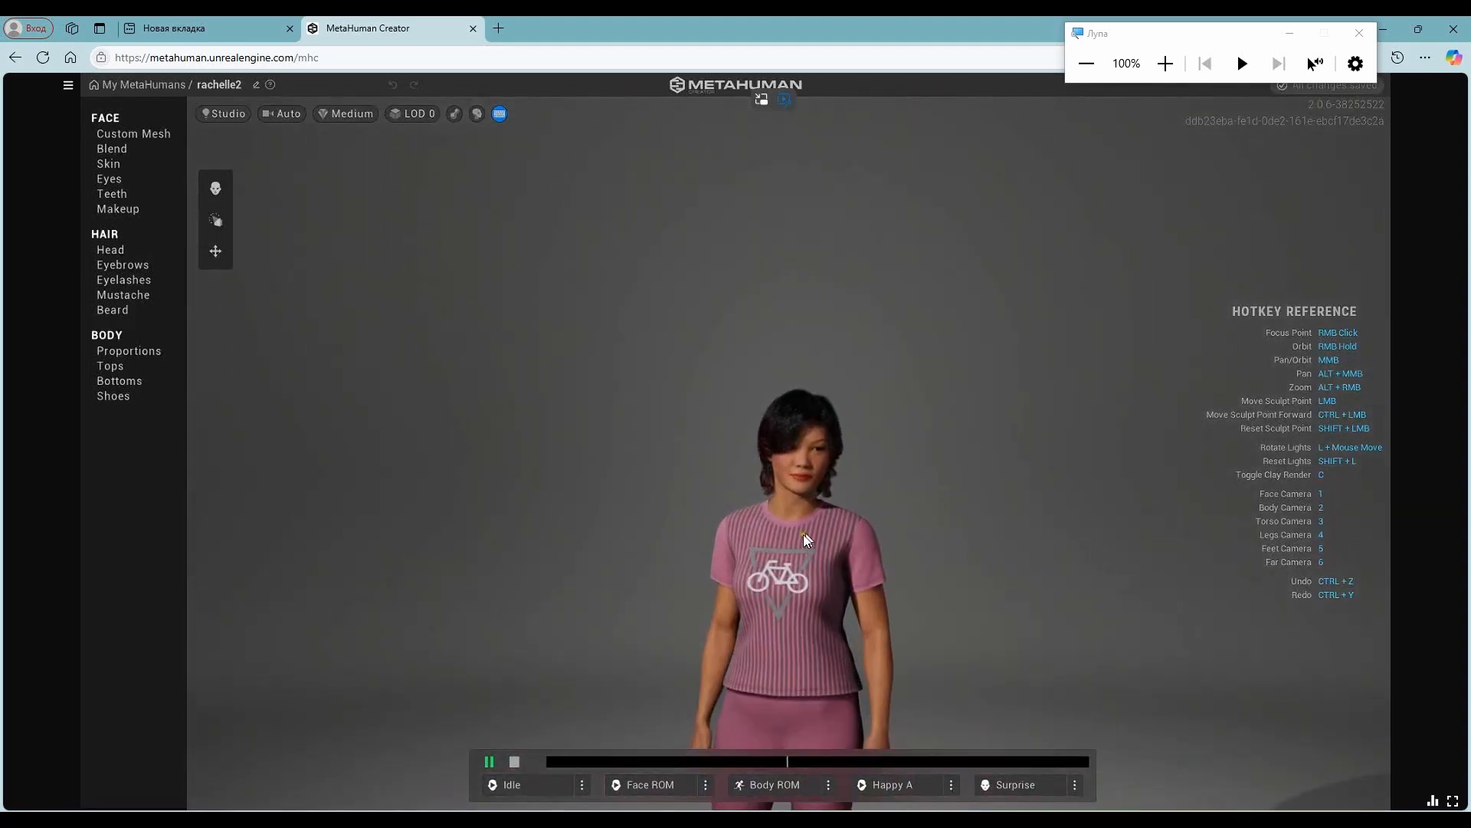
middle_click_drag(892, 512, 783, 276)
right_click_drag(783, 276, 817, 207)
scroll(809, 205, "up", 4)
middle_click_drag(813, 306, 797, 567)
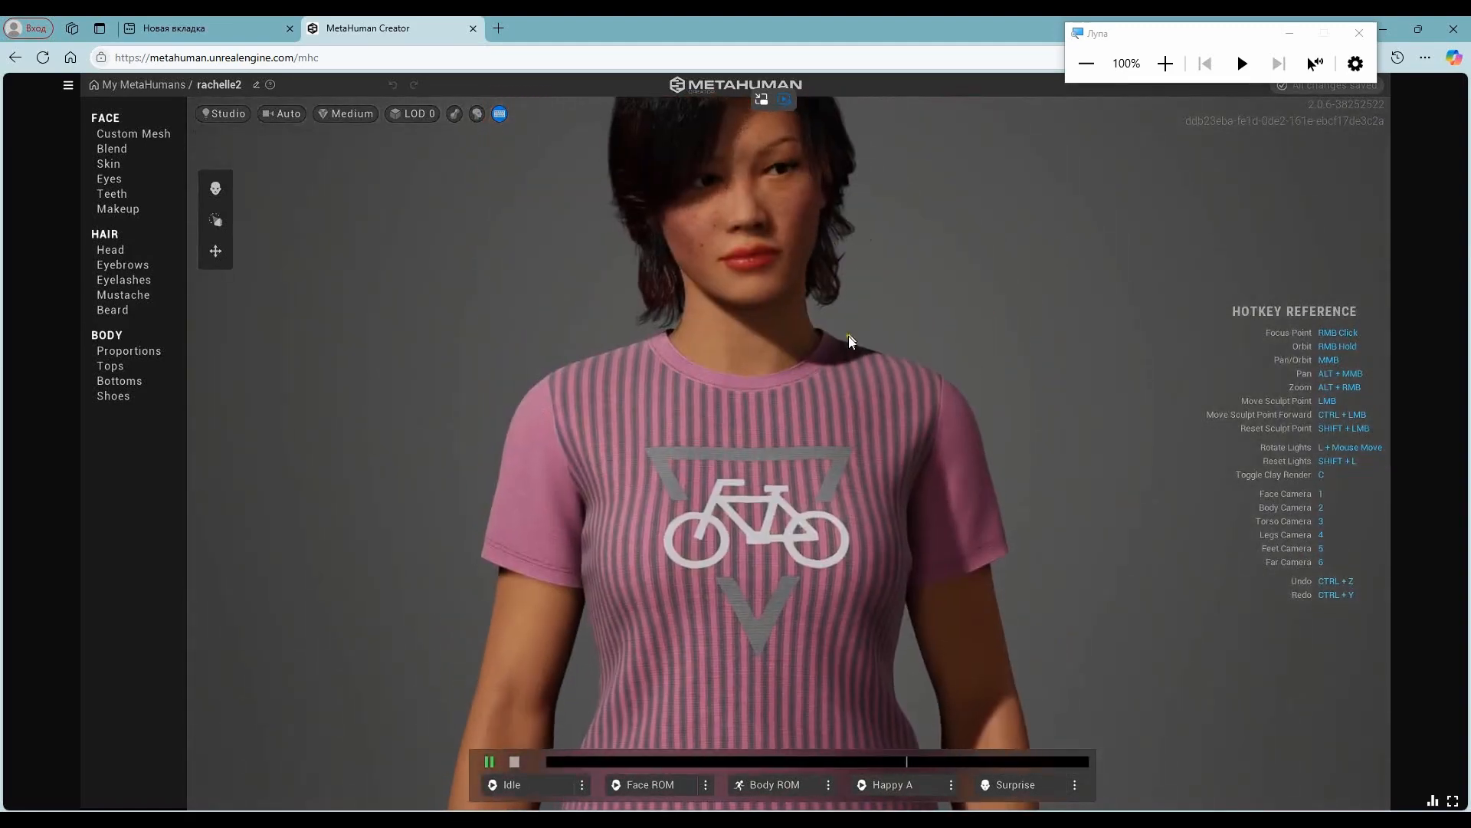
middle_click_drag(857, 271, 774, 423)
scroll(774, 423, "up", 3)
right_click_drag(939, 434, 1210, 446)
scroll(703, 446, "up", 4)
right_click_drag(703, 446, 895, 450)
scroll(893, 406, "down", 3)
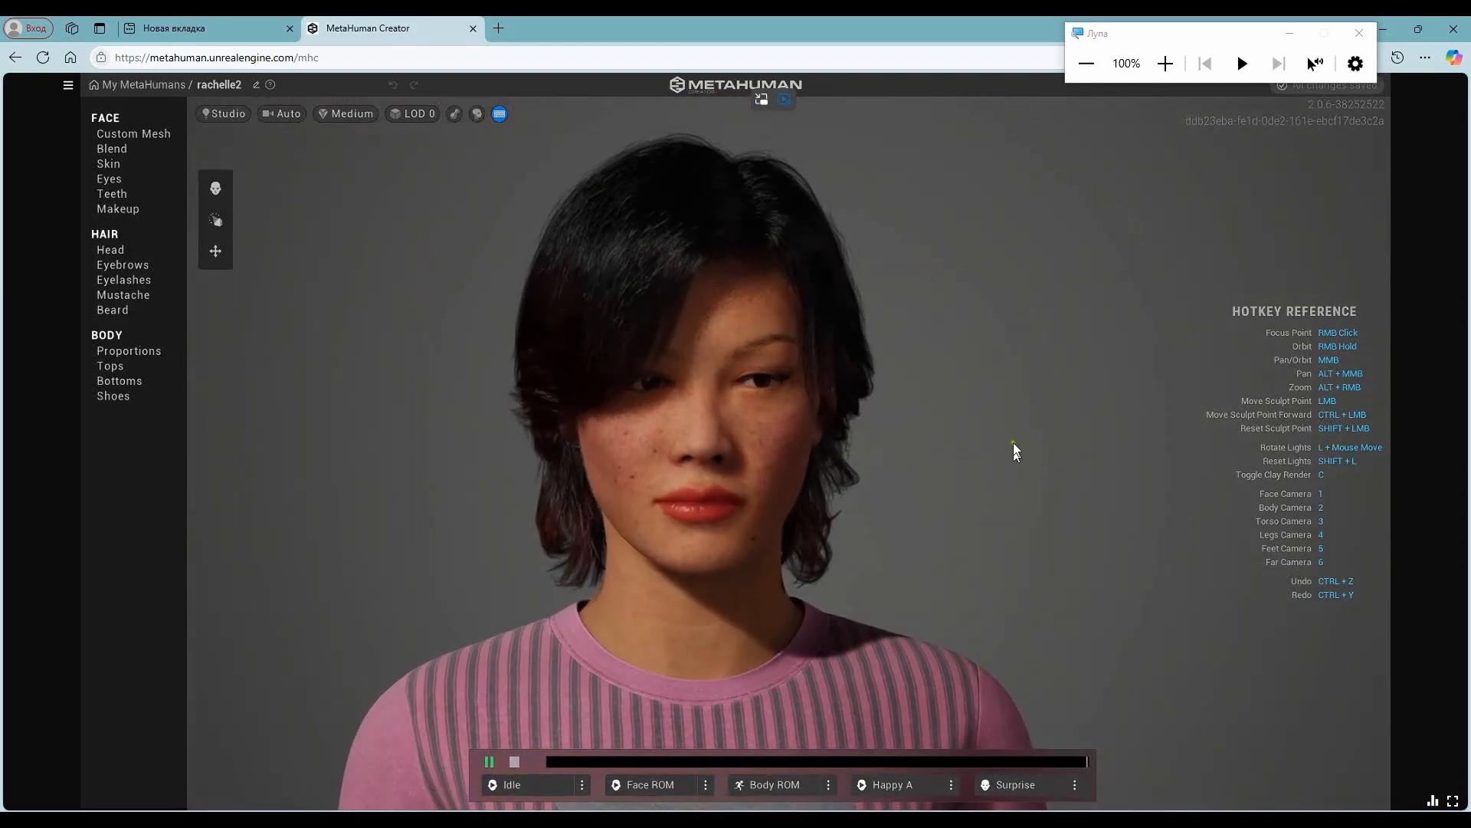
right_click_drag(995, 490, 581, 394)
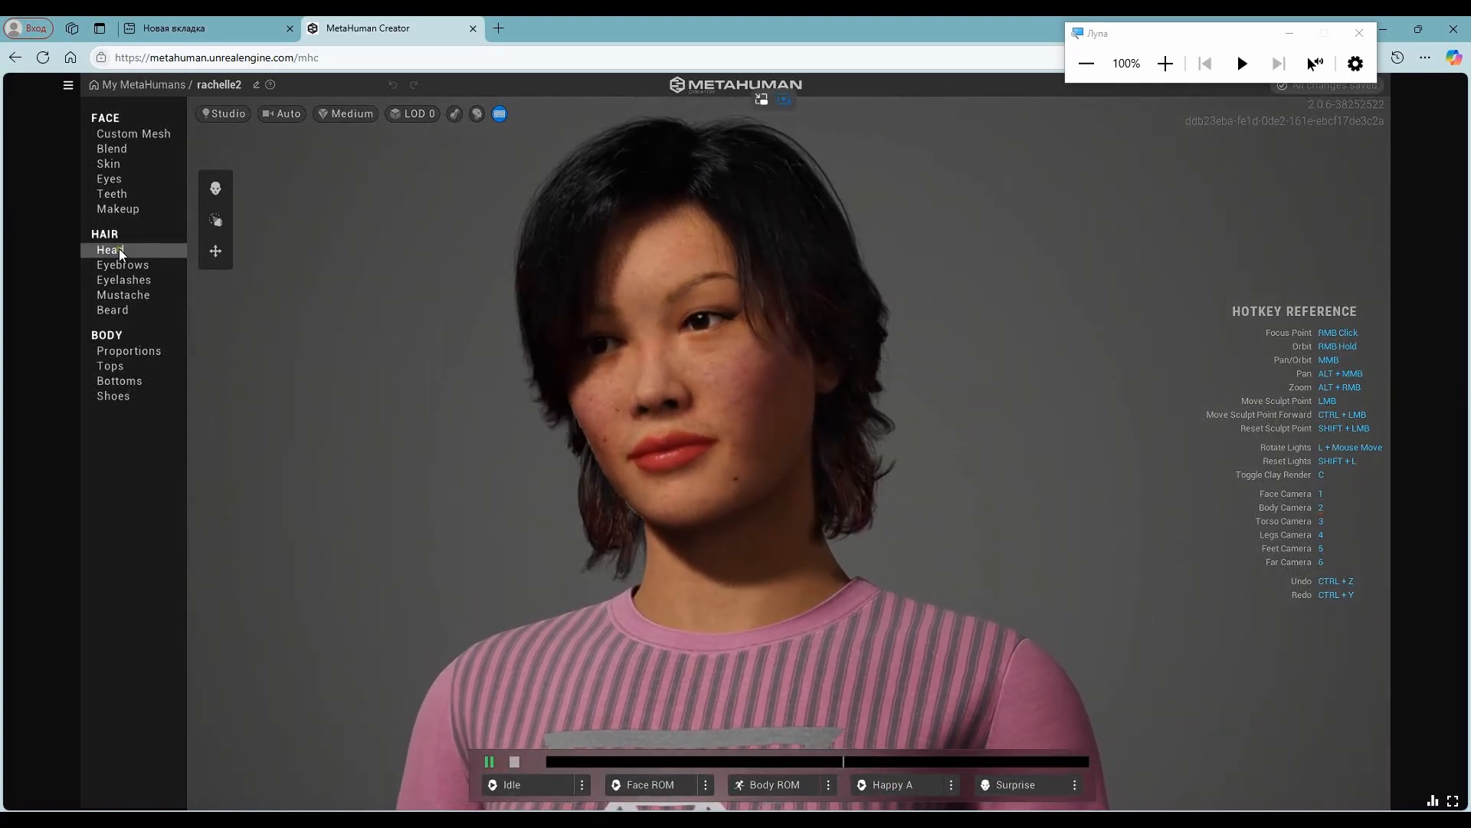
- Change the character's head hair to the sleek, side-parted short hairstyle tucked behind the ears
left_click(118, 249)
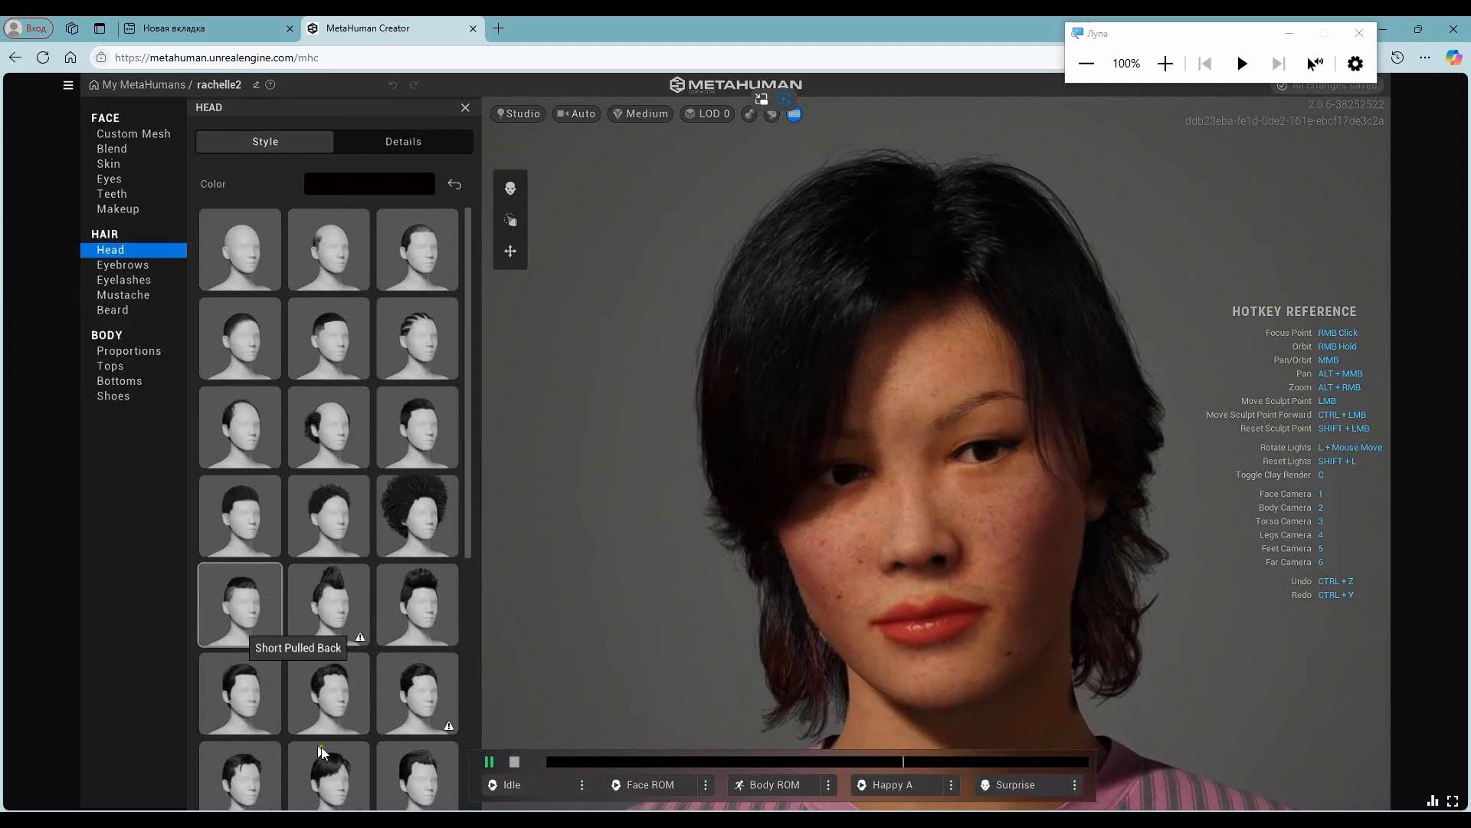
scroll(307, 601, "down", 5)
left_click(423, 477)
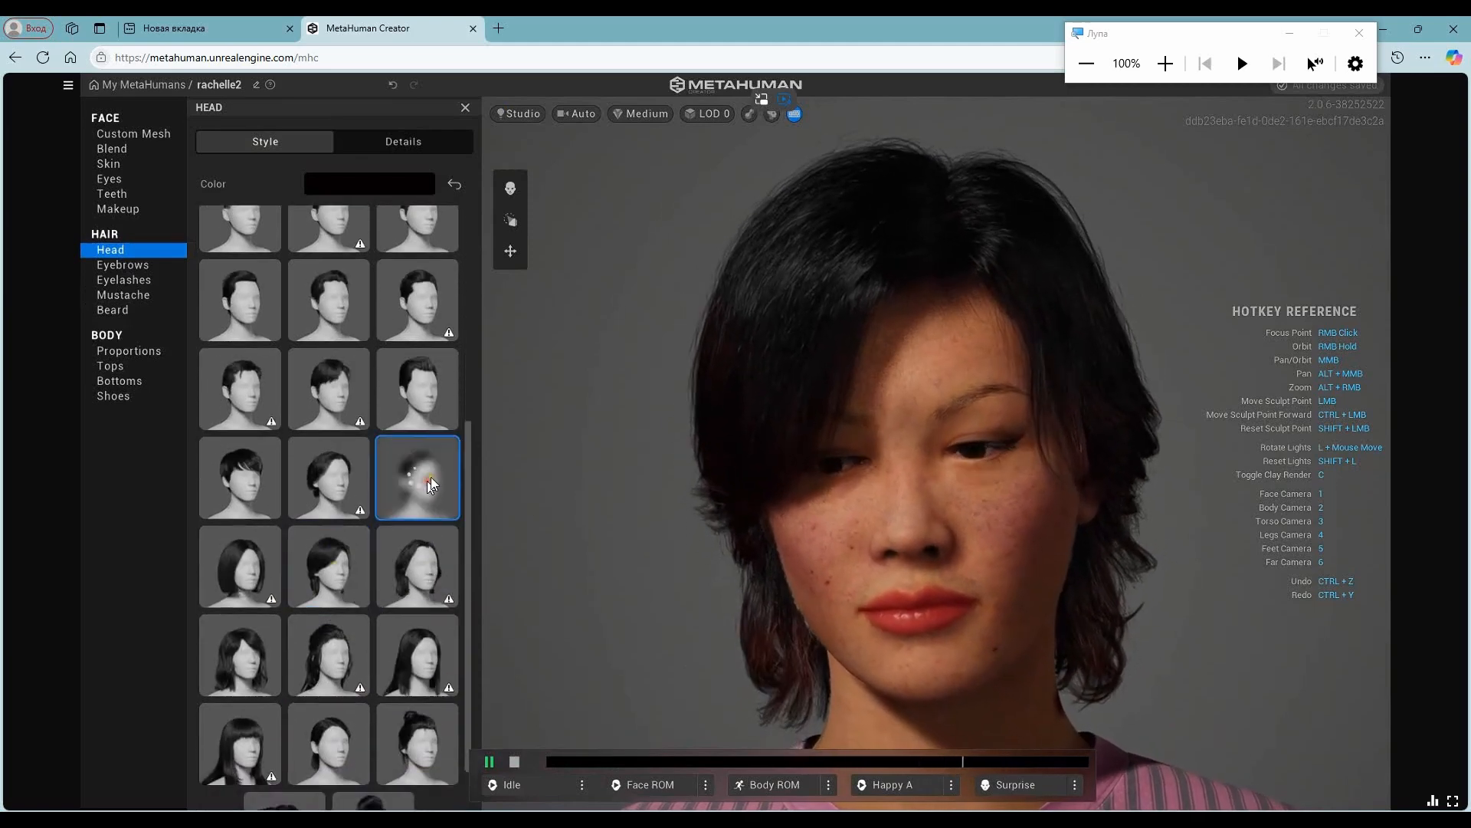
right_click_drag(800, 552, 858, 548)
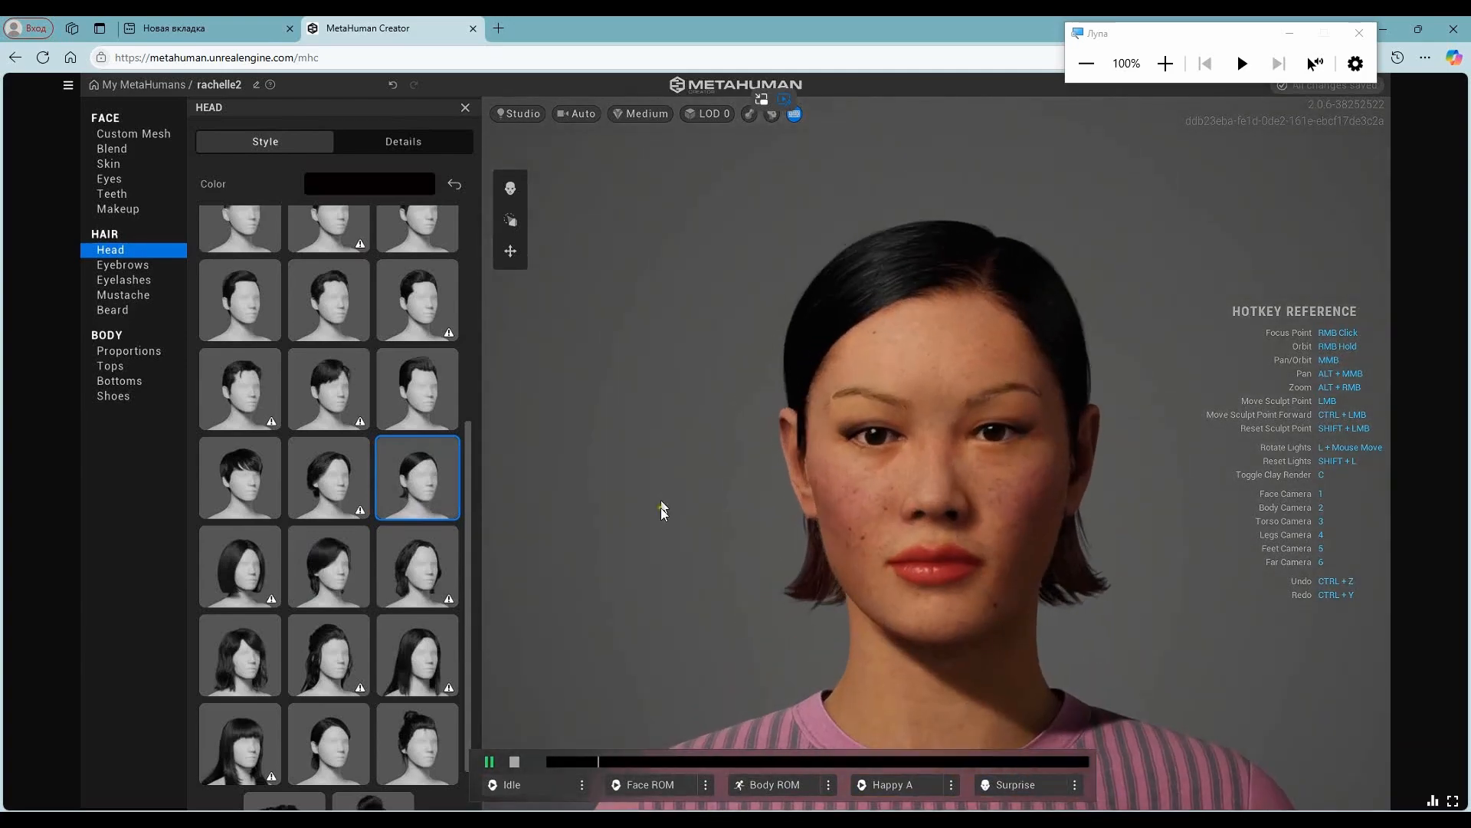
- Switch the face editing mode from Blend to Sculpt and adjust the symmetric points beside the chin
left_click(510, 188)
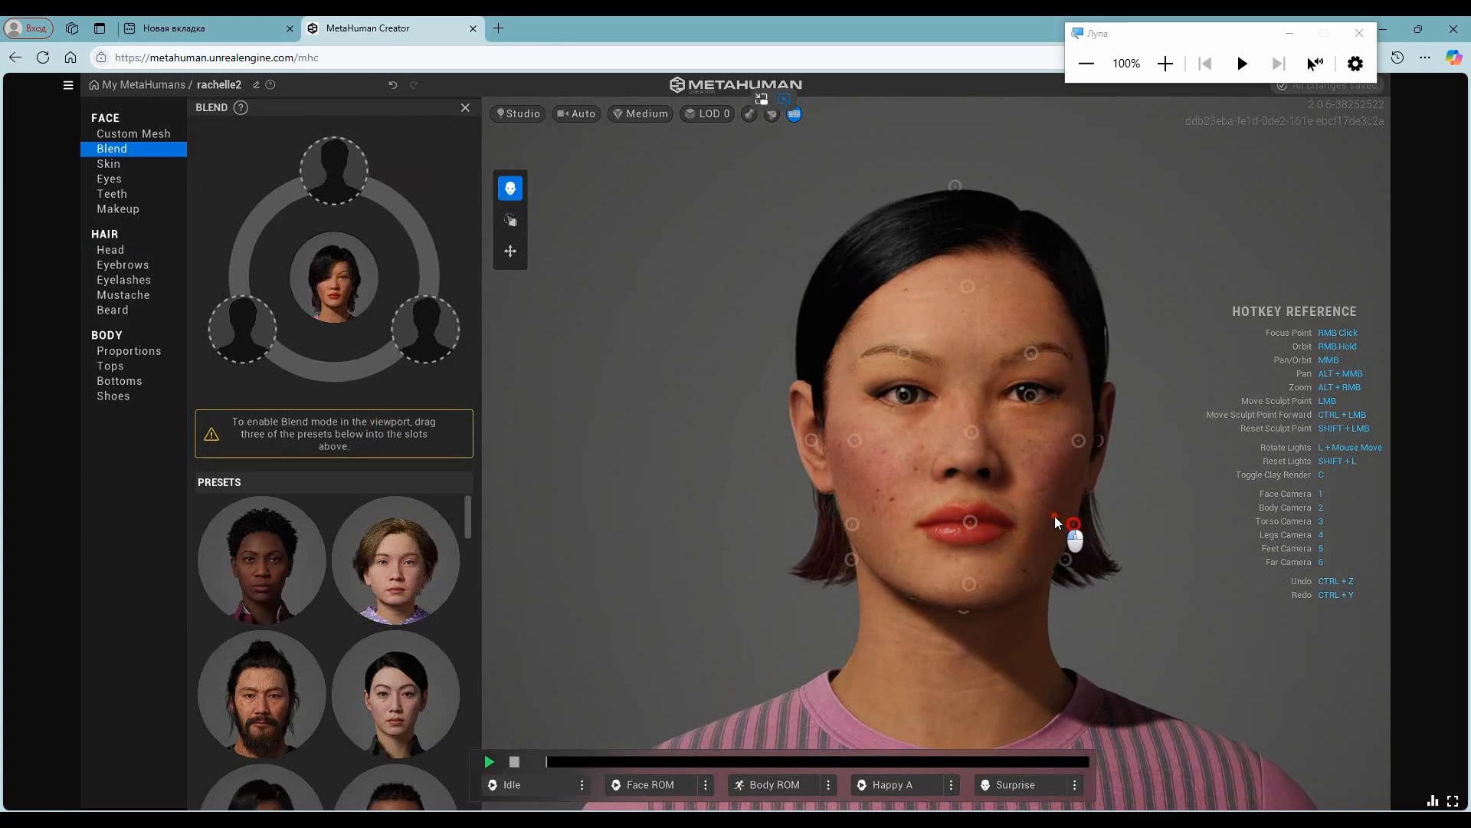
left_click(511, 221)
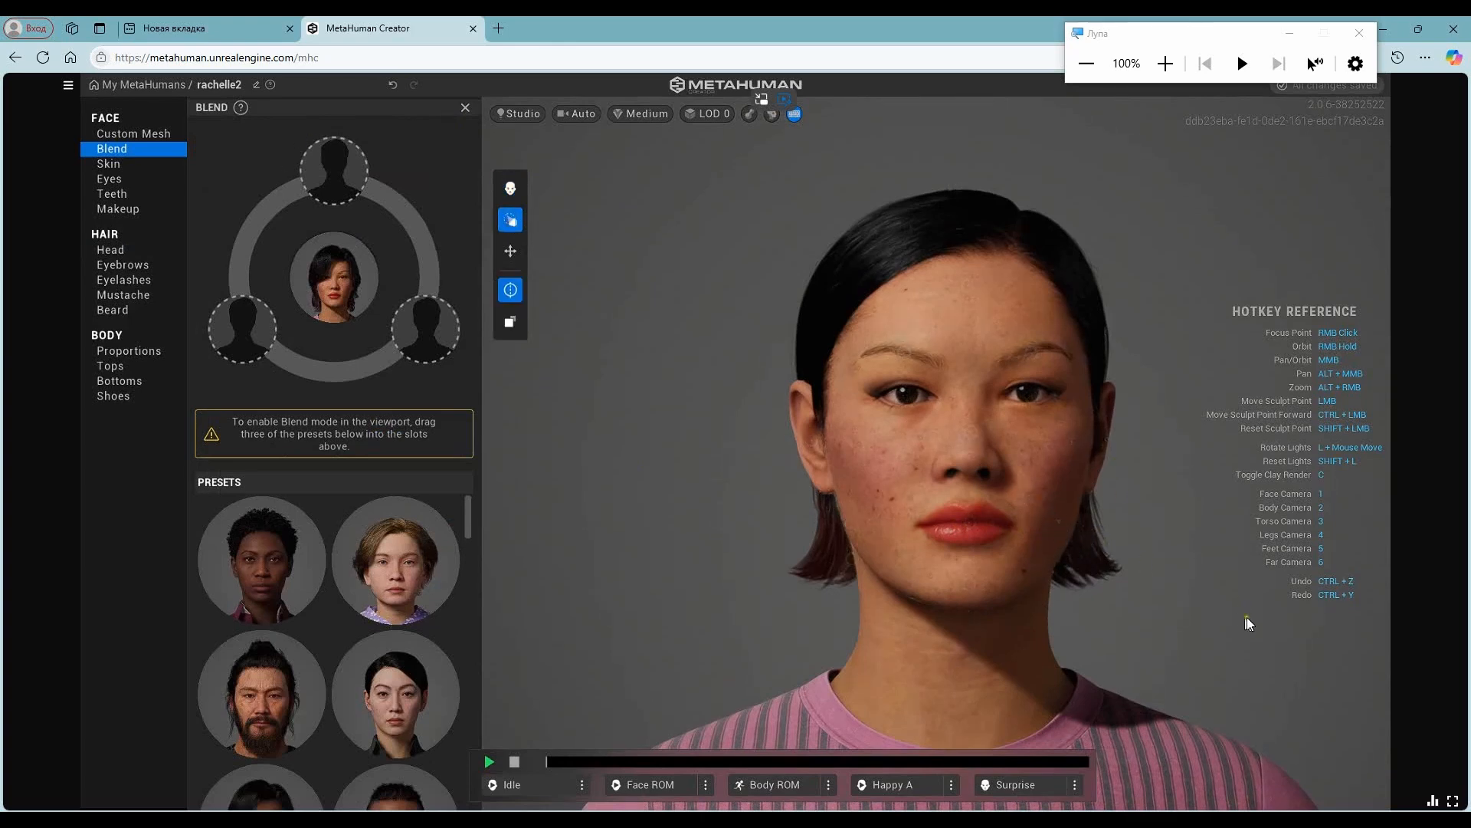
right_click_drag(1247, 615, 1061, 599)
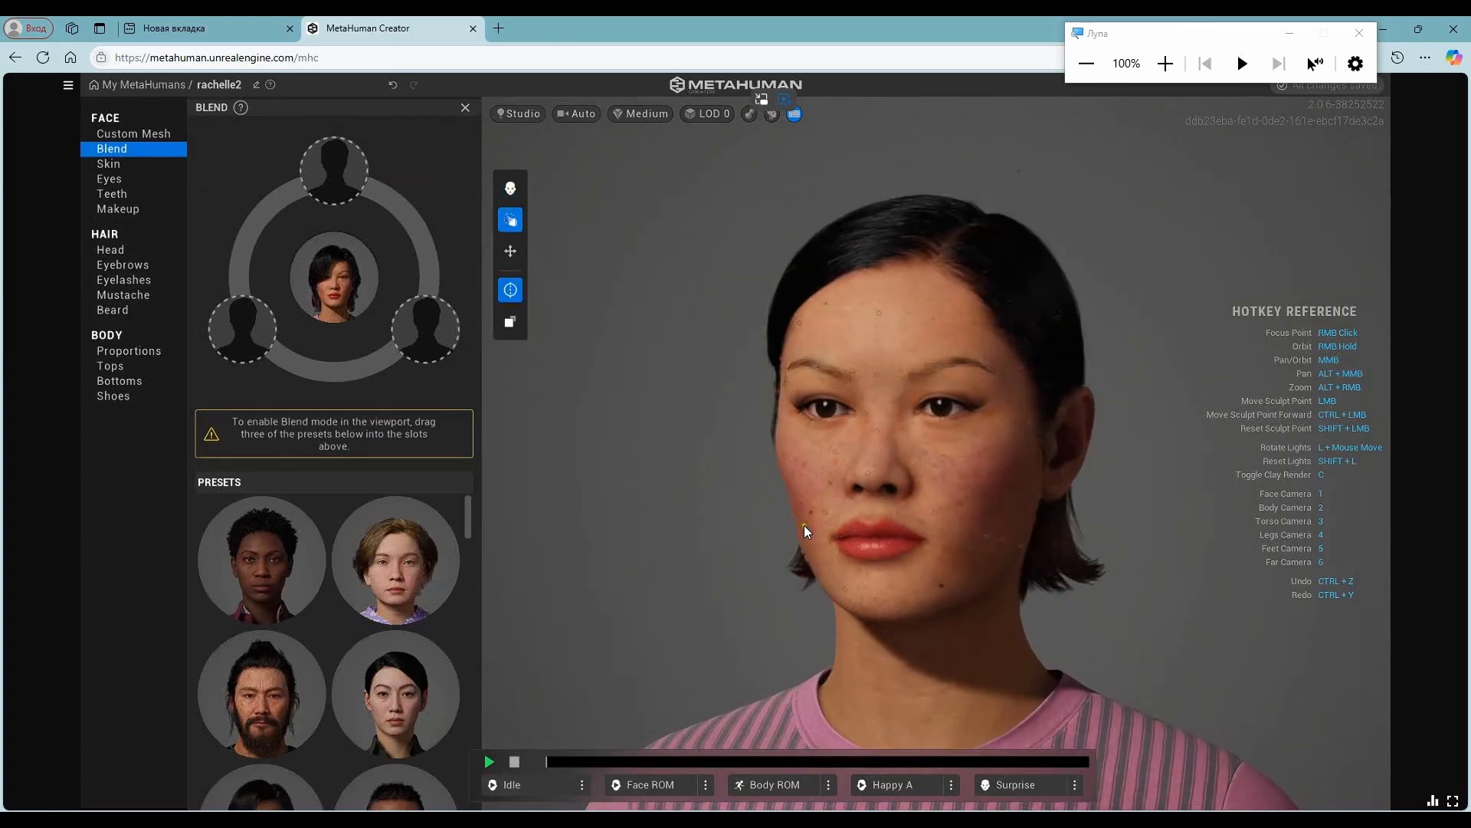
scroll(803, 522, "up", 4)
left_click_drag(784, 541, 609, 579)
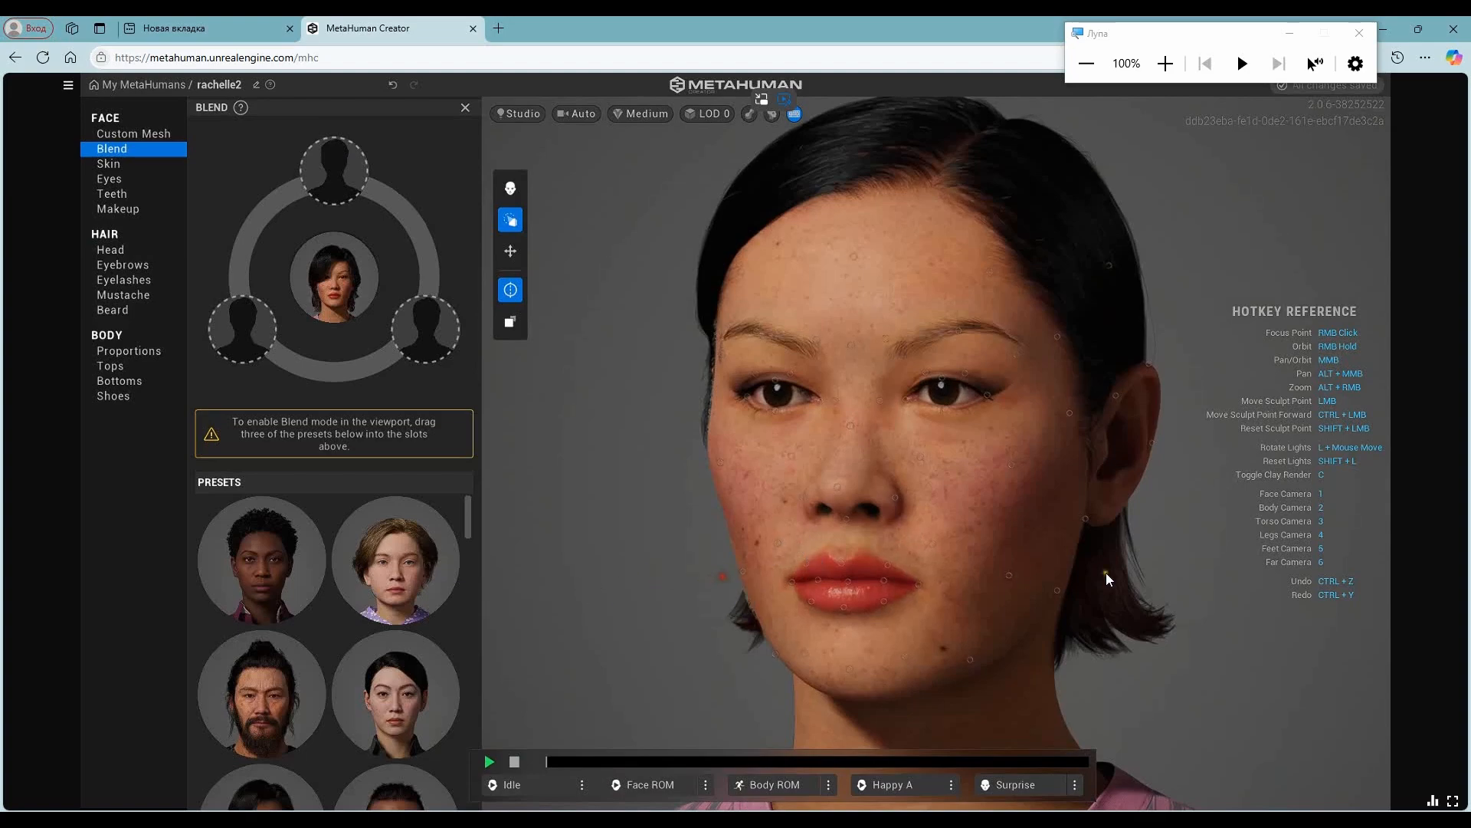
right_click_drag(1009, 580, 961, 426)
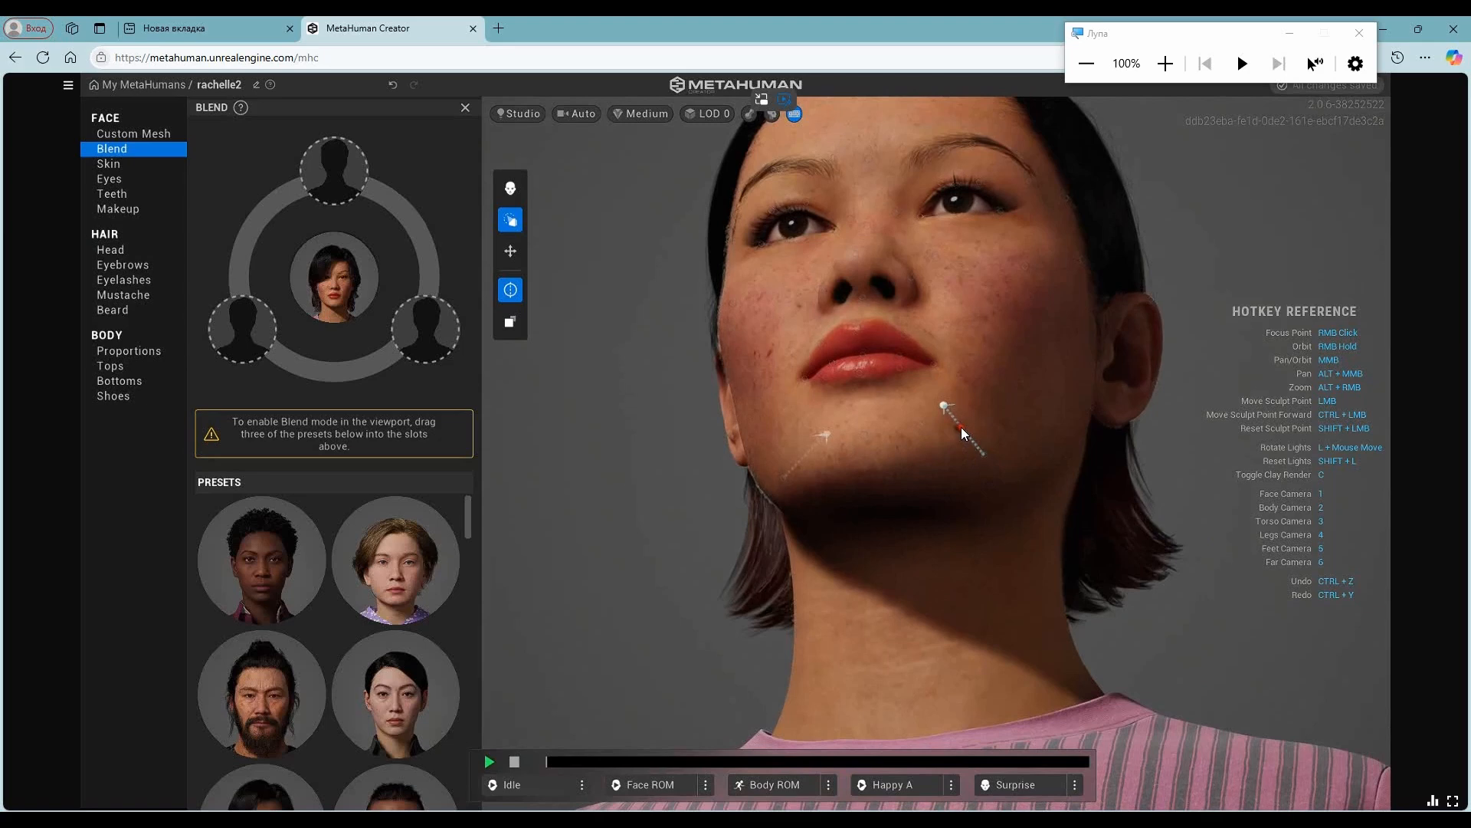
right_click_drag(1223, 186, 1205, 604)
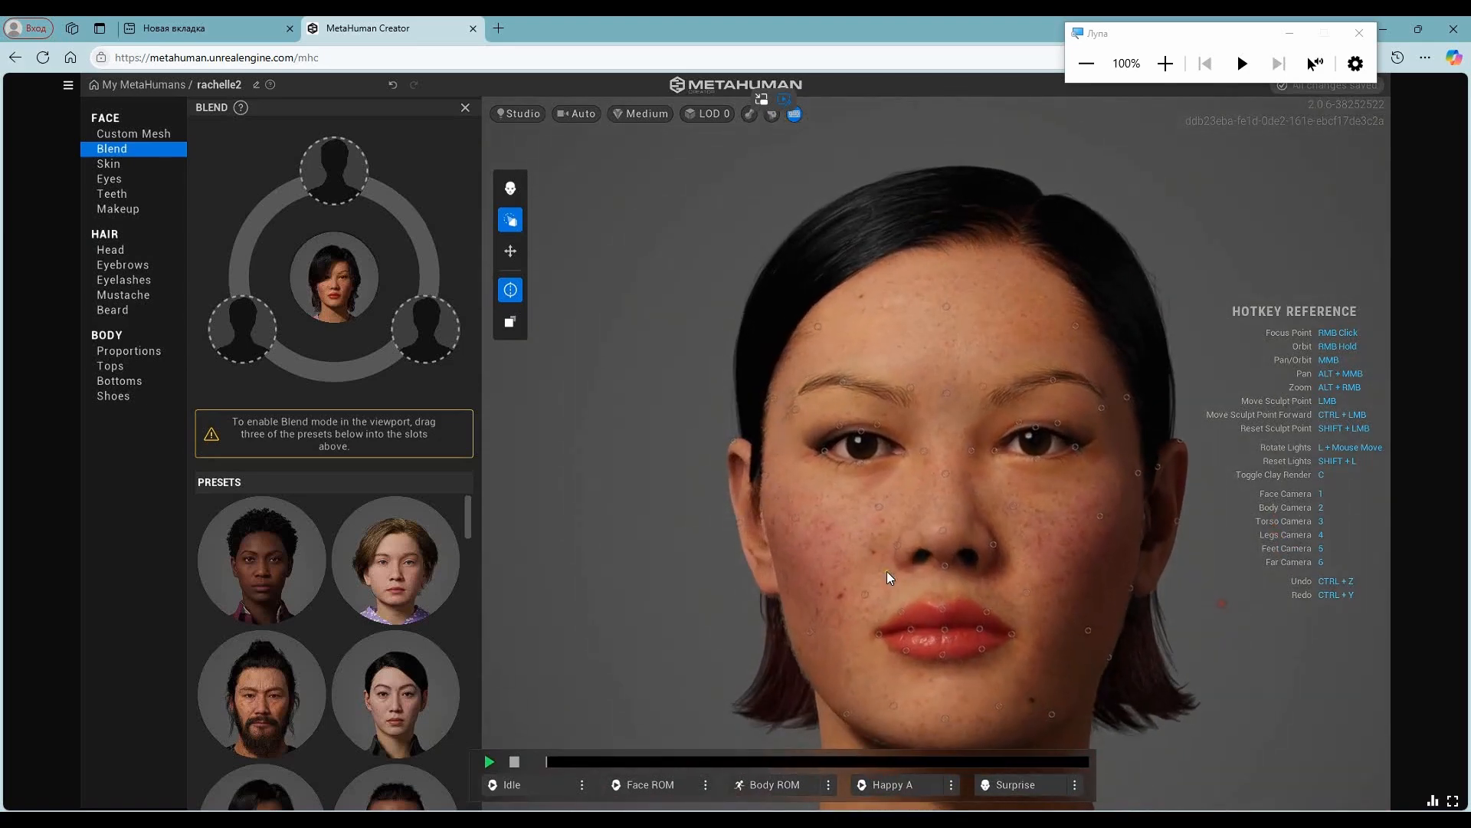
- Show the Move mode's face guides and return to Sculpt mode to adjust the symmetric cheek and jaw points
left_click(510, 249)
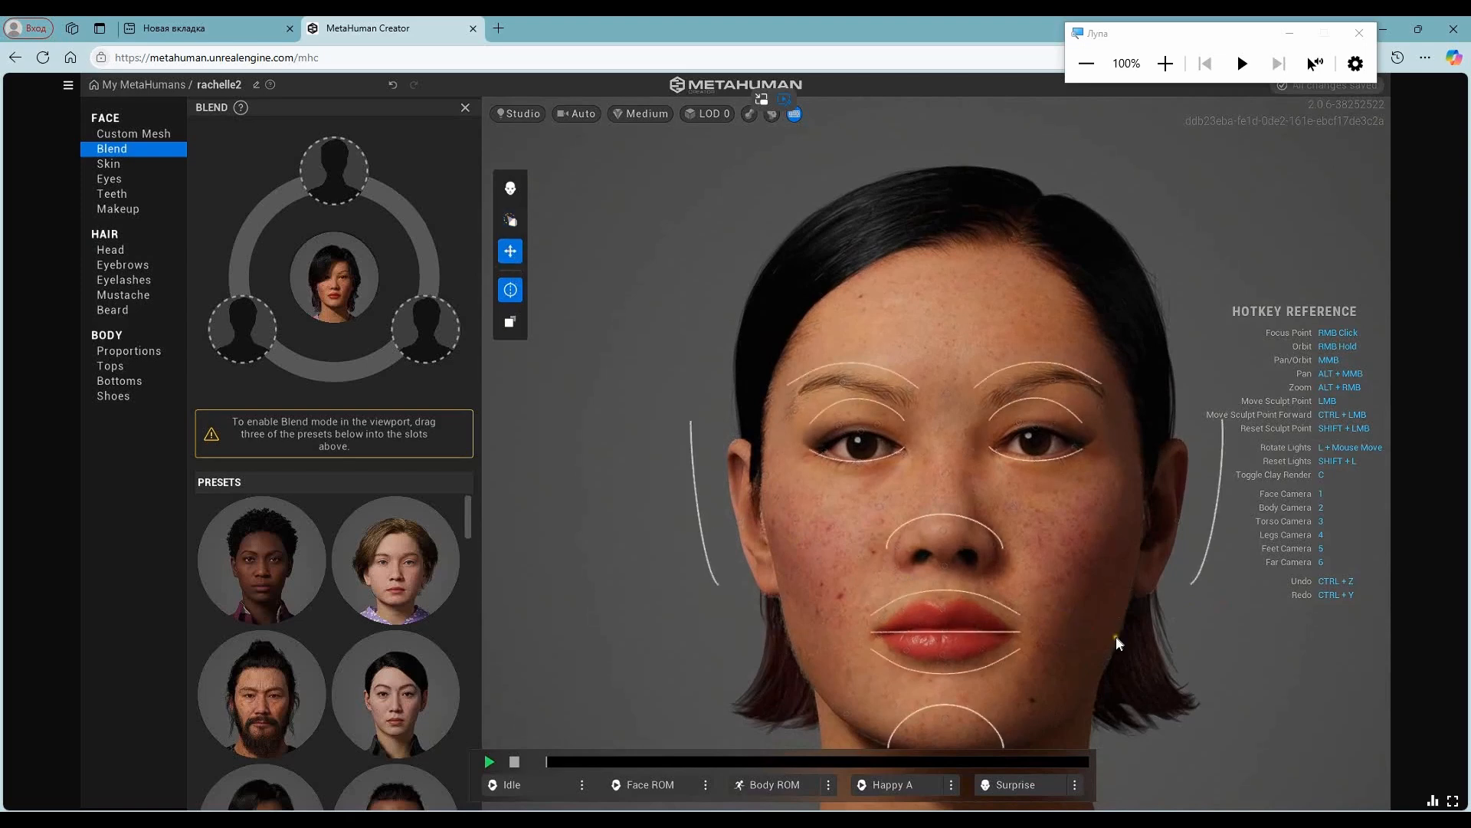
left_click(510, 220)
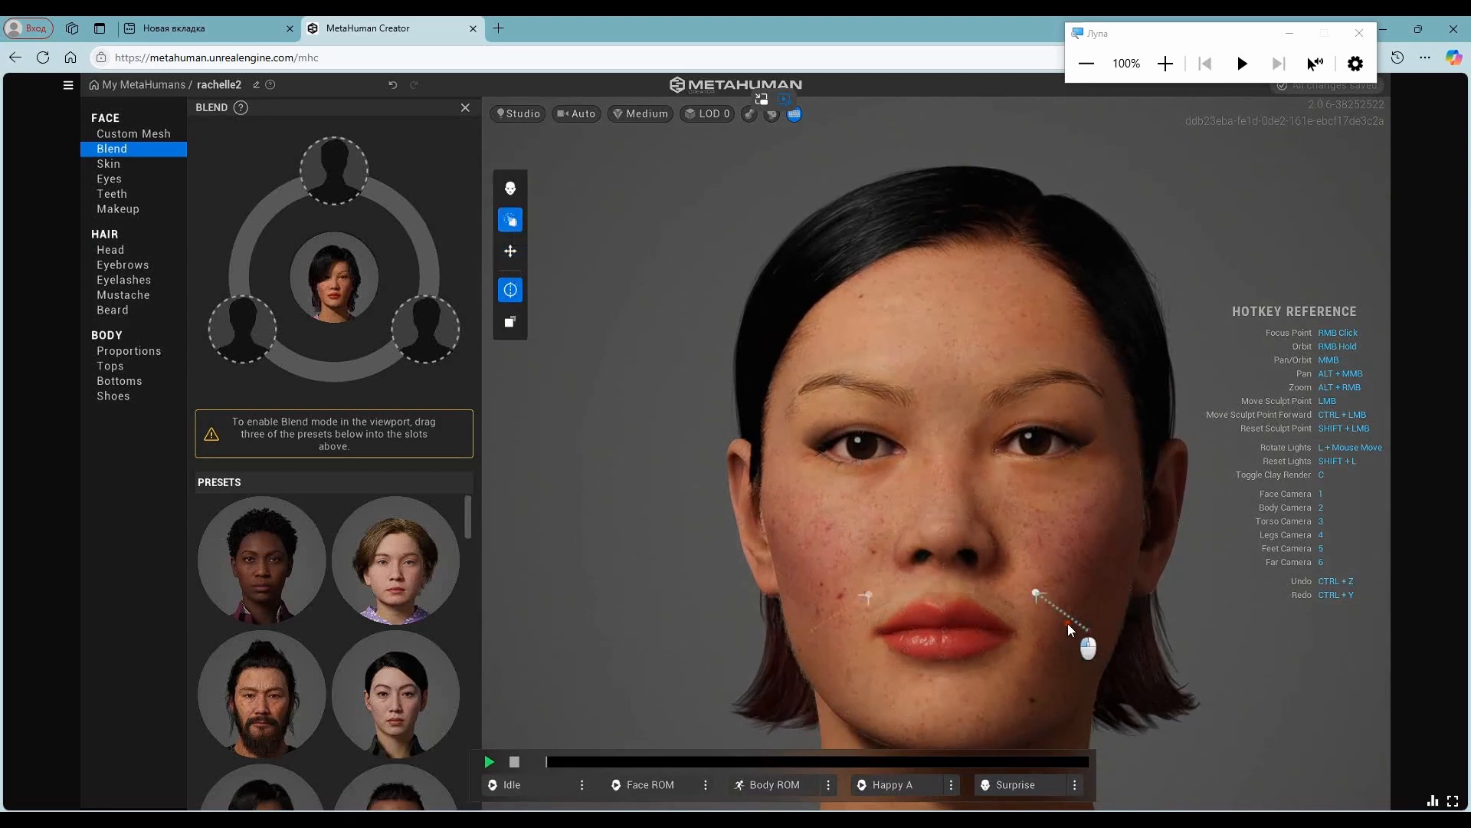
right_click_drag(1087, 630, 923, 567)
left_click_drag(1046, 568, 1042, 557)
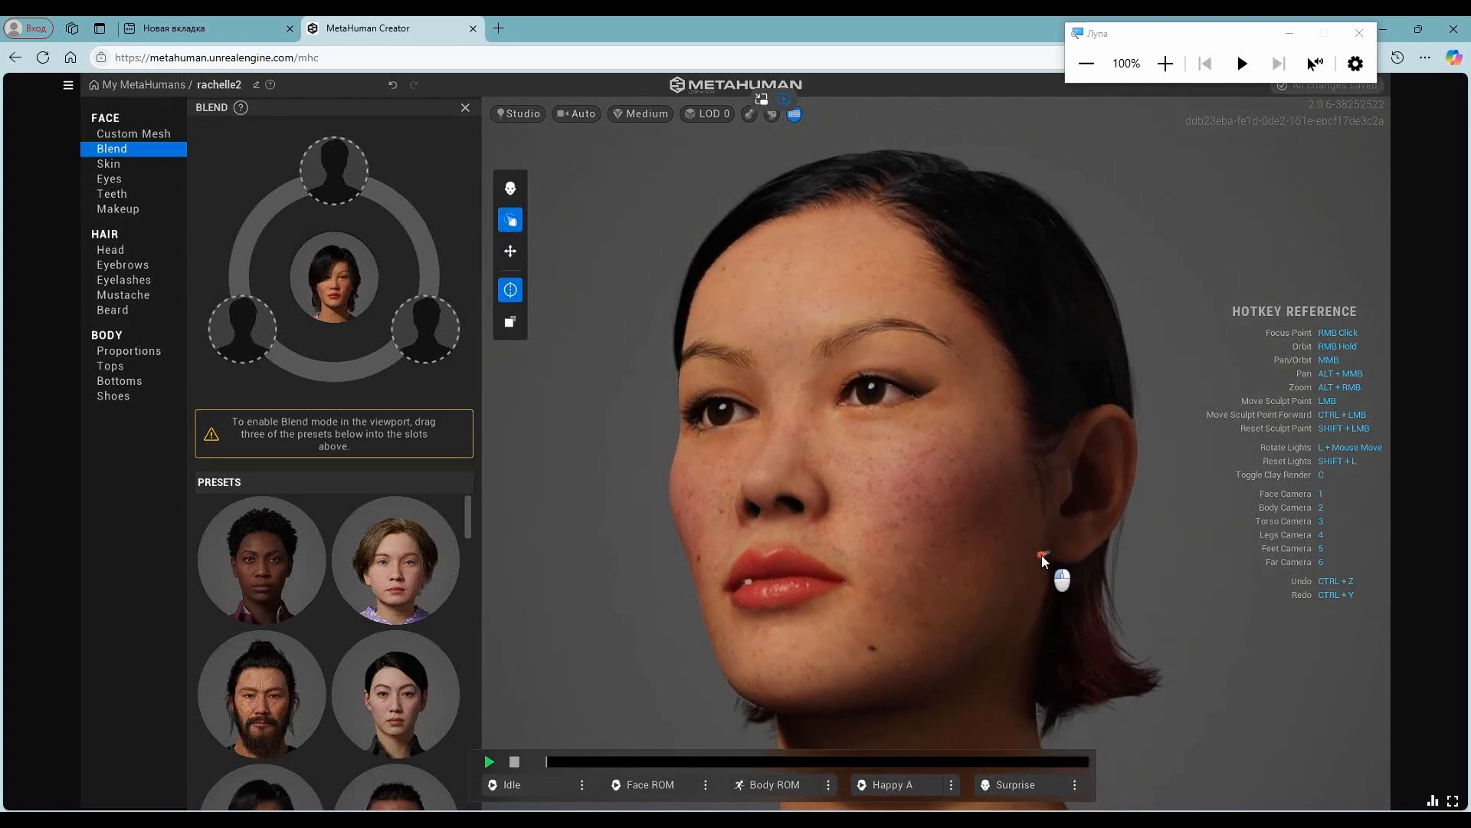
mouse_move(1096, 613)
right_mouse_down()
mouse_move(1257, 616)
mouse_move(1303, 573)
right_mouse_up()
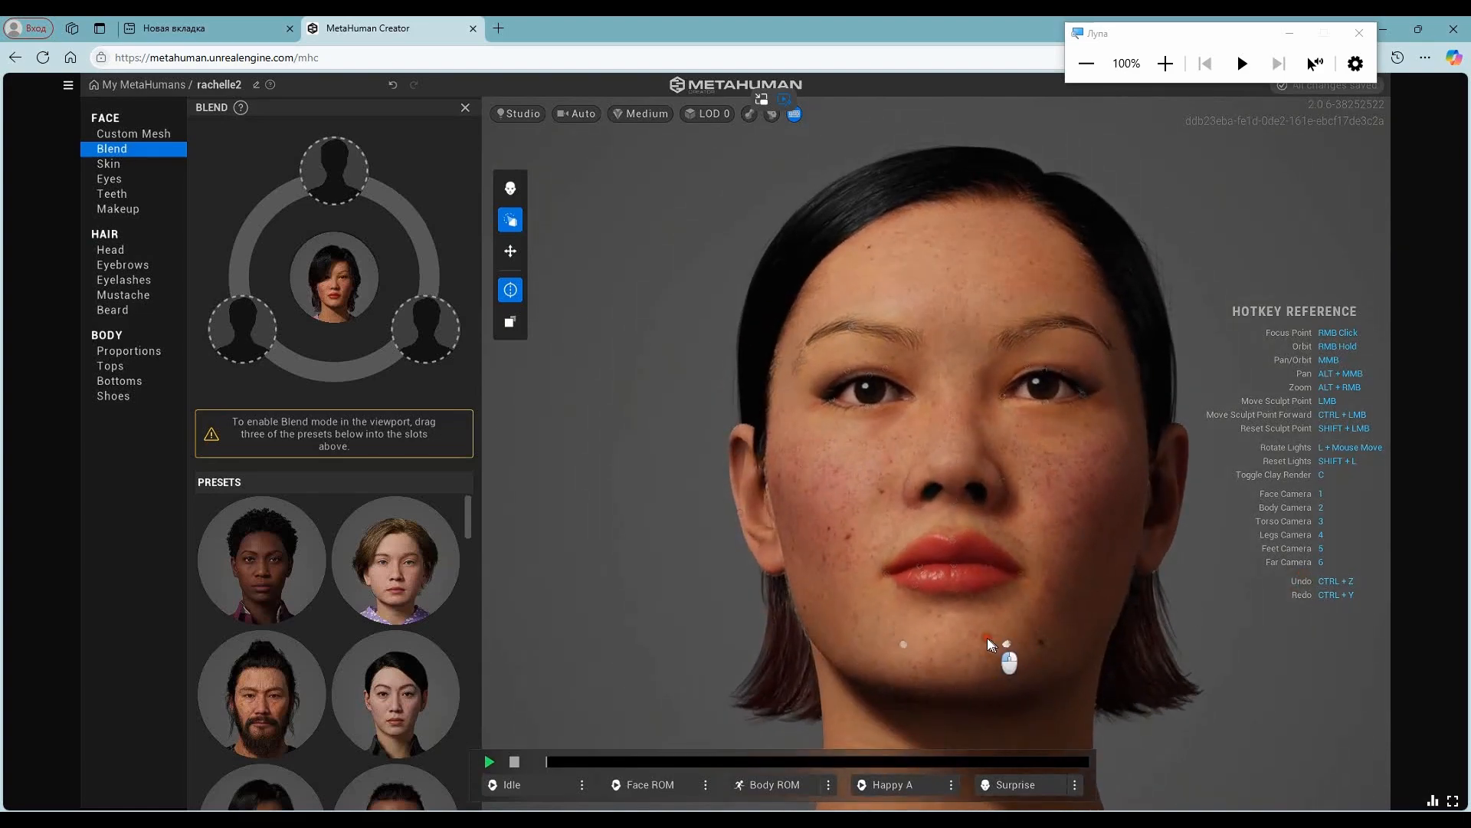
- Sculpt the chin, temple, nose-side and mouth-corner points from front and profile views, and return to Blend mode
mouse_move(759, 617)
right_mouse_down()
mouse_move(1126, 651)
mouse_move(595, 592)
mouse_move(669, 477)
right_mouse_up()
right_click_drag(738, 532, 843, 457)
left_click_drag(952, 379, 952, 412)
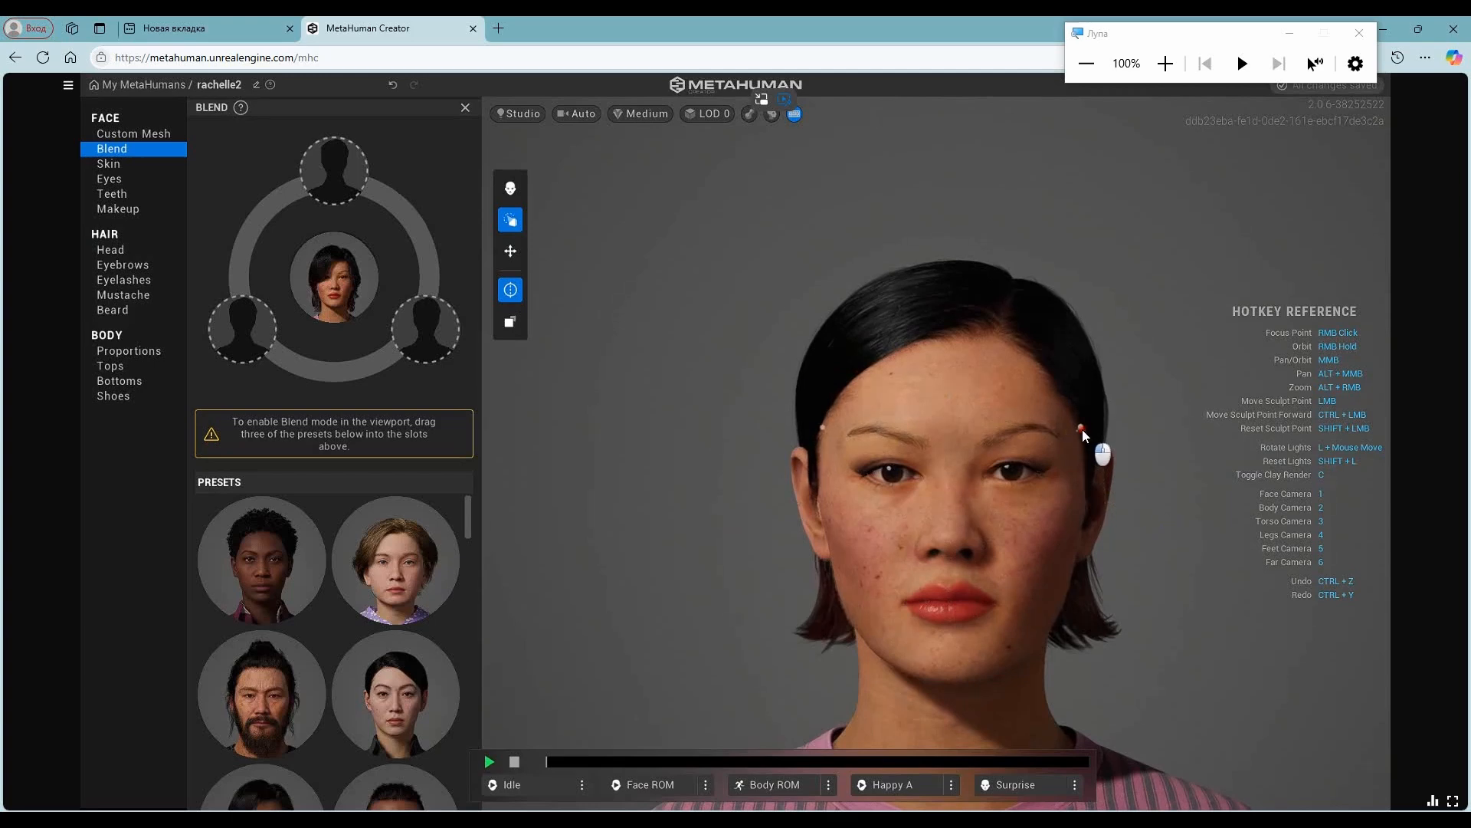
right_click_drag(1180, 570, 922, 512)
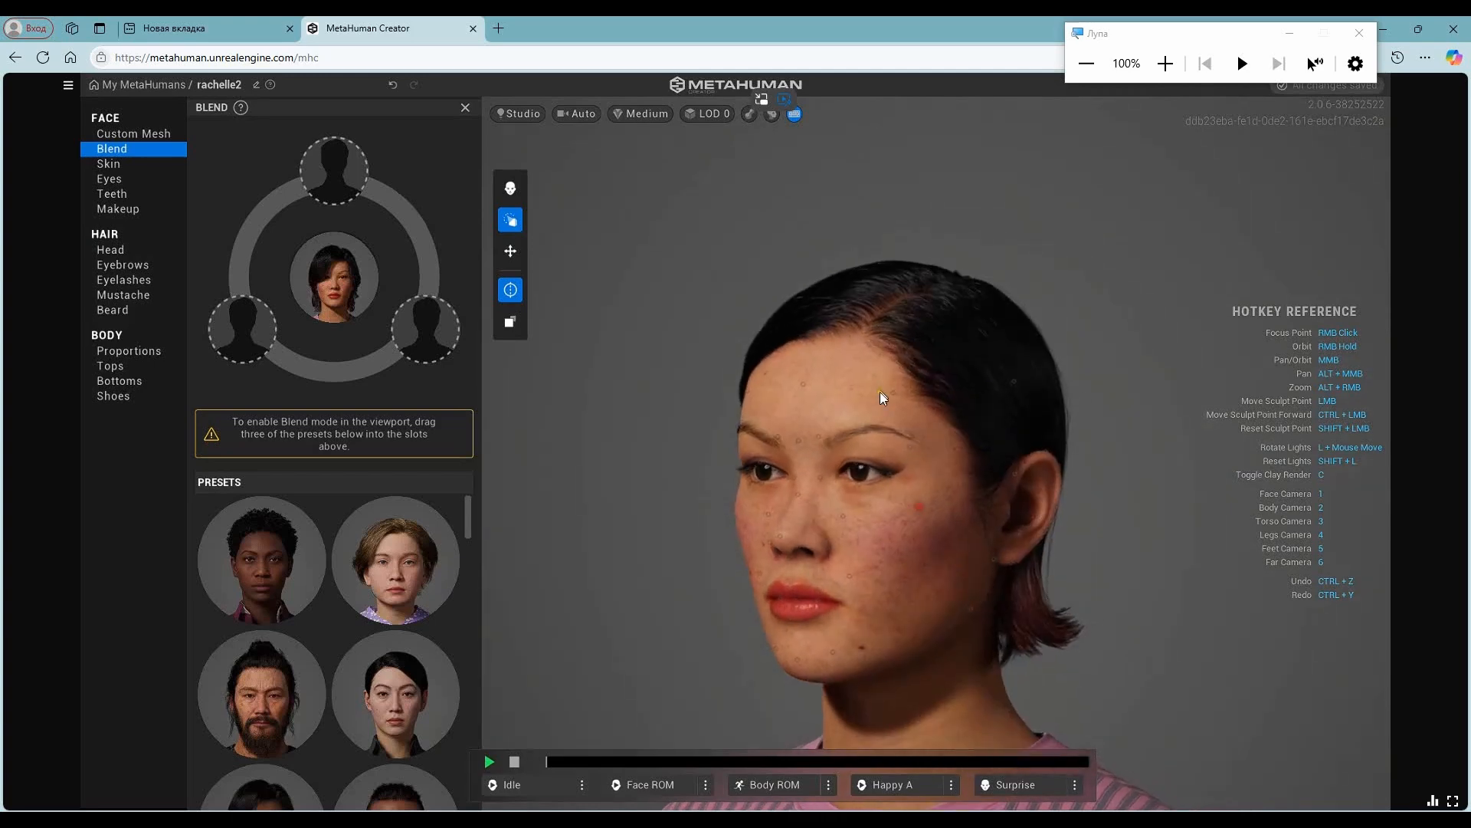
right_click_drag(682, 532, 761, 440)
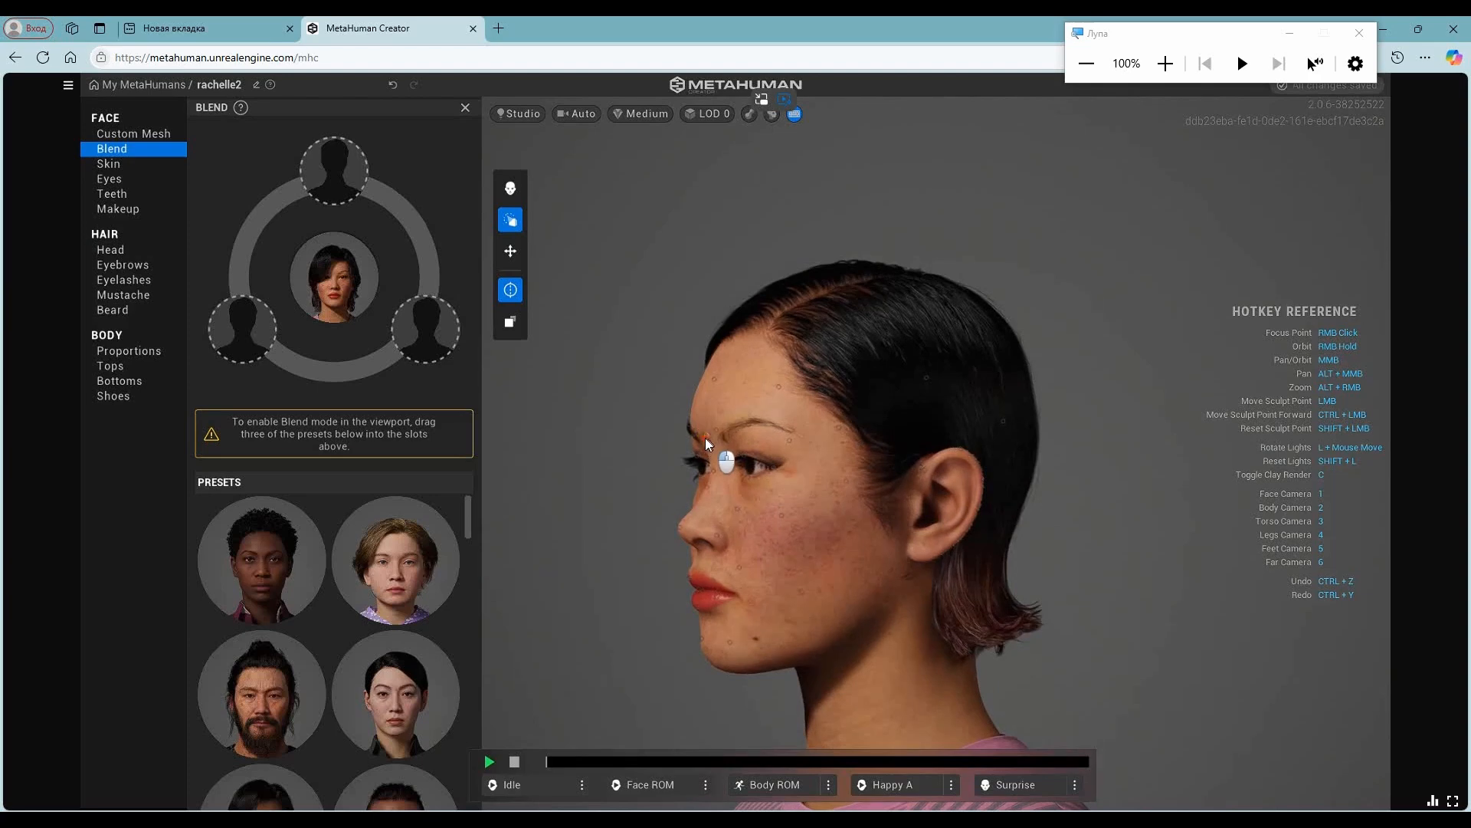
right_click_drag(654, 514, 1094, 432)
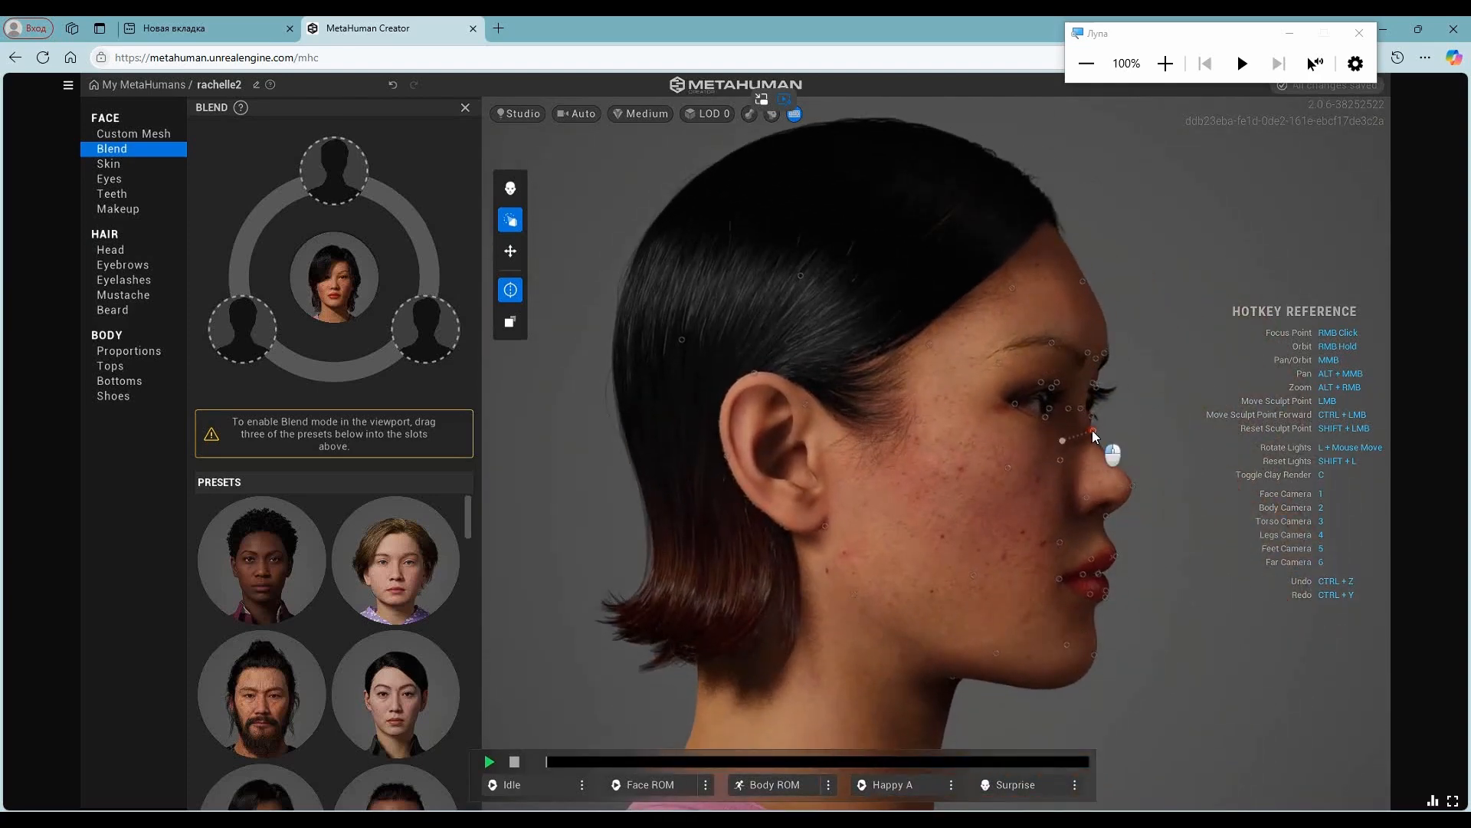
mouse_move(1110, 581)
right_mouse_down()
mouse_move(664, 545)
mouse_move(597, 559)
mouse_move(989, 526)
mouse_move(696, 394)
mouse_move(1413, 581)
mouse_move(1147, 541)
right_mouse_up()
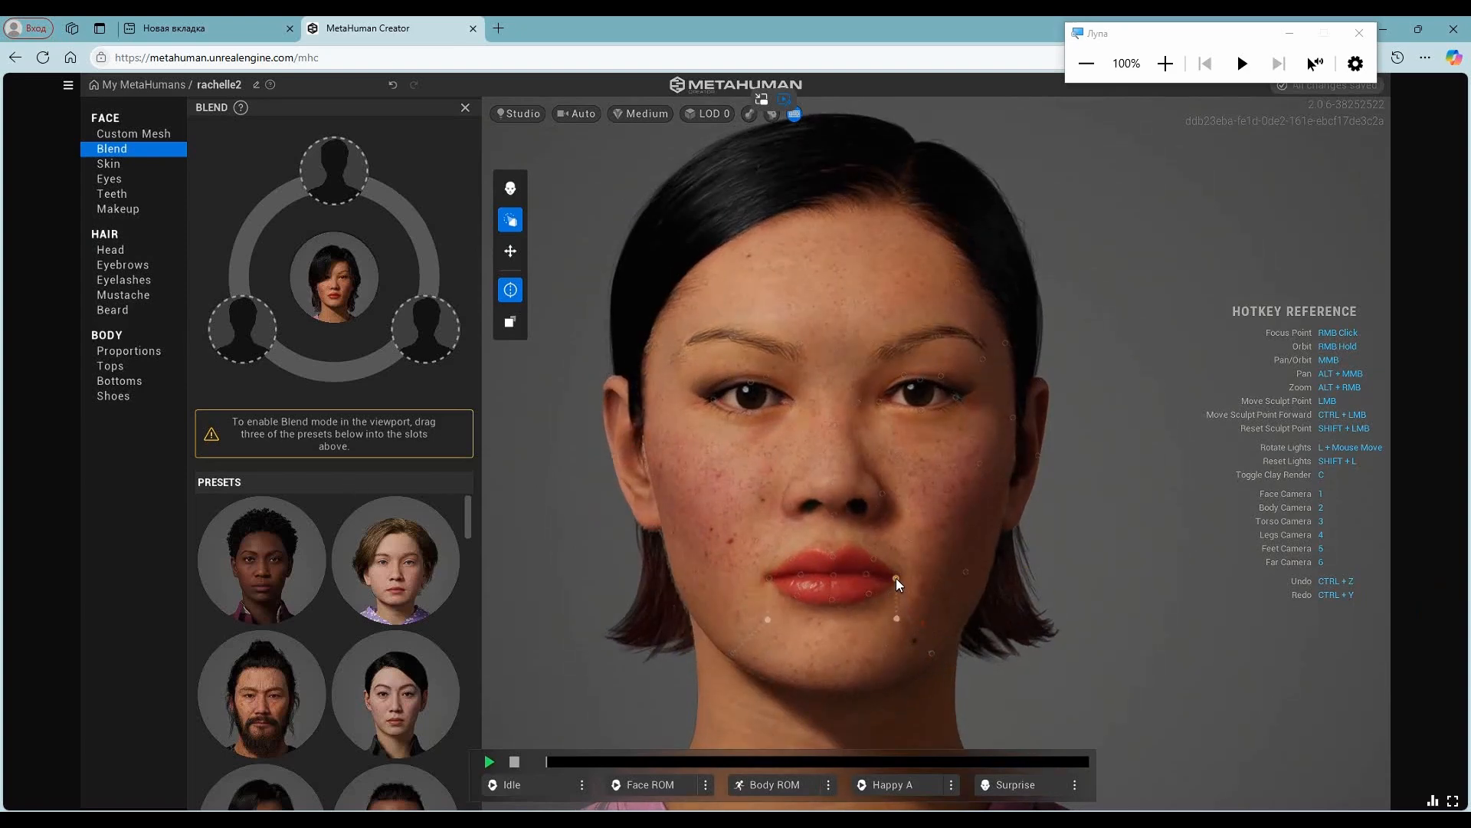
left_click(510, 192)
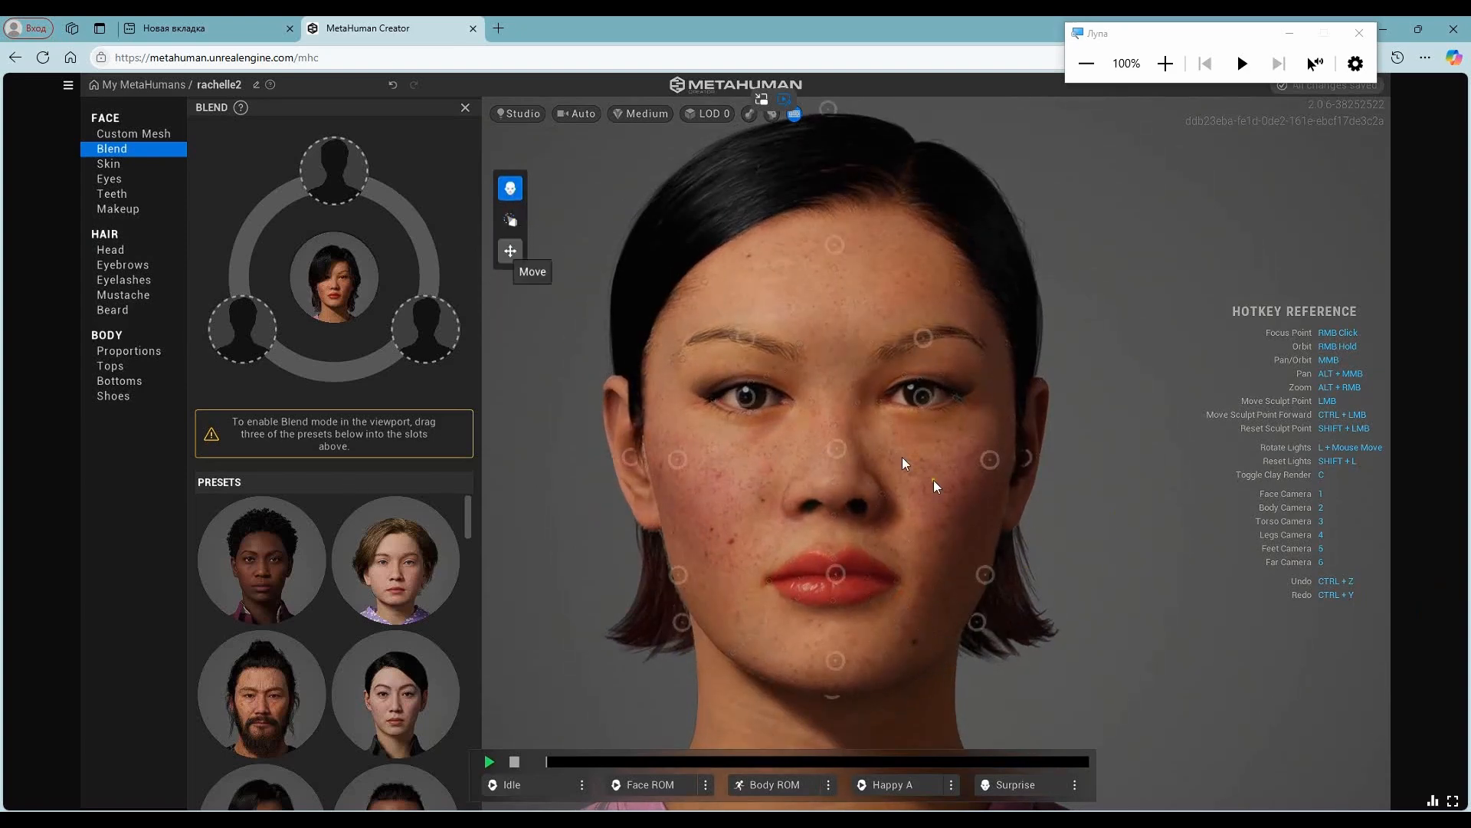
- Turn off Blend editing mode to hide the face guides, and view the character's face and upper body
left_click(513, 191)
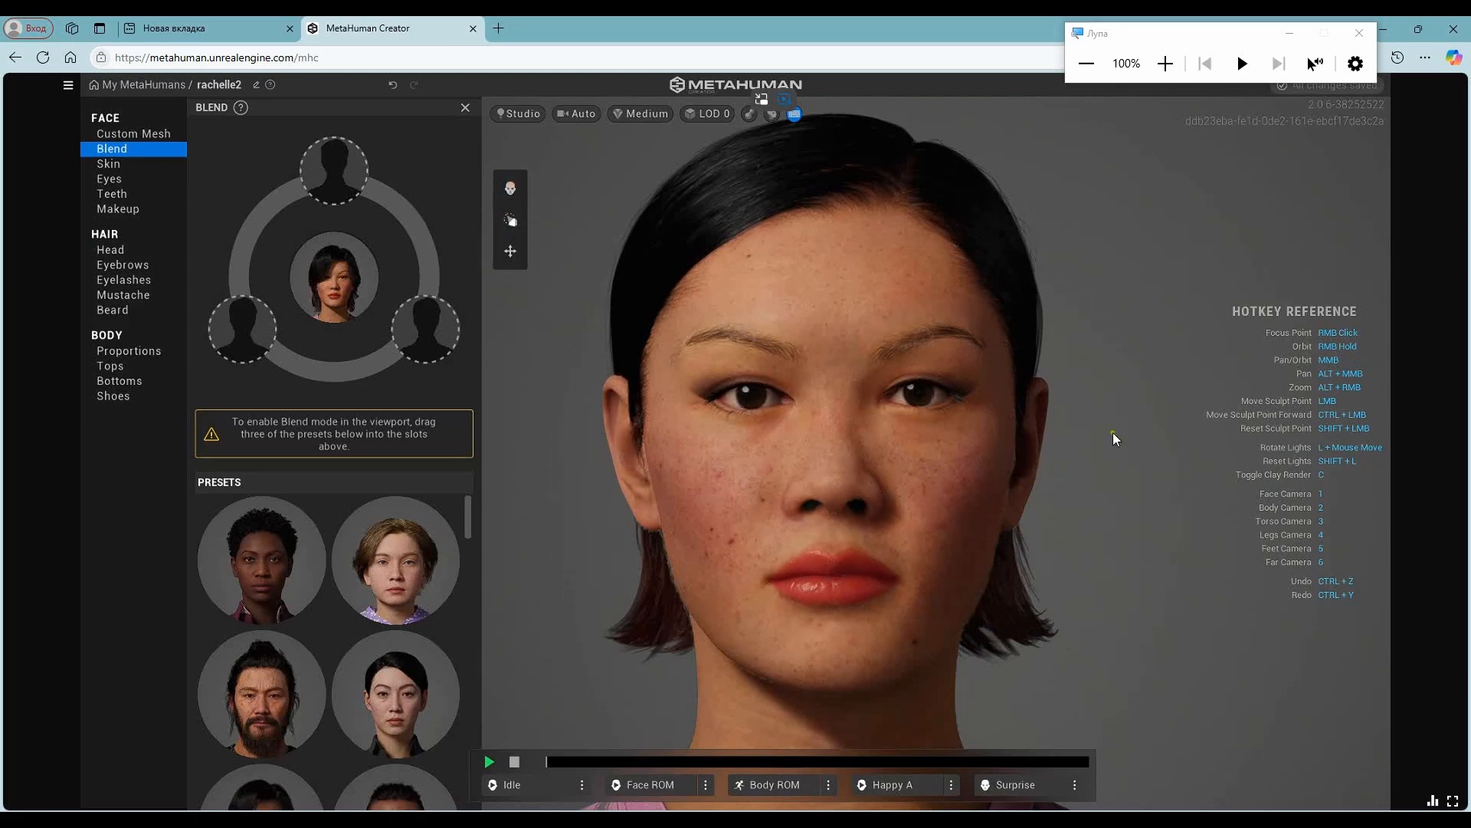
scroll(1112, 437, "down", 6)
mouse_move(758, 530)
right_mouse_down()
mouse_move(1182, 531)
mouse_move(648, 519)
right_mouse_up()
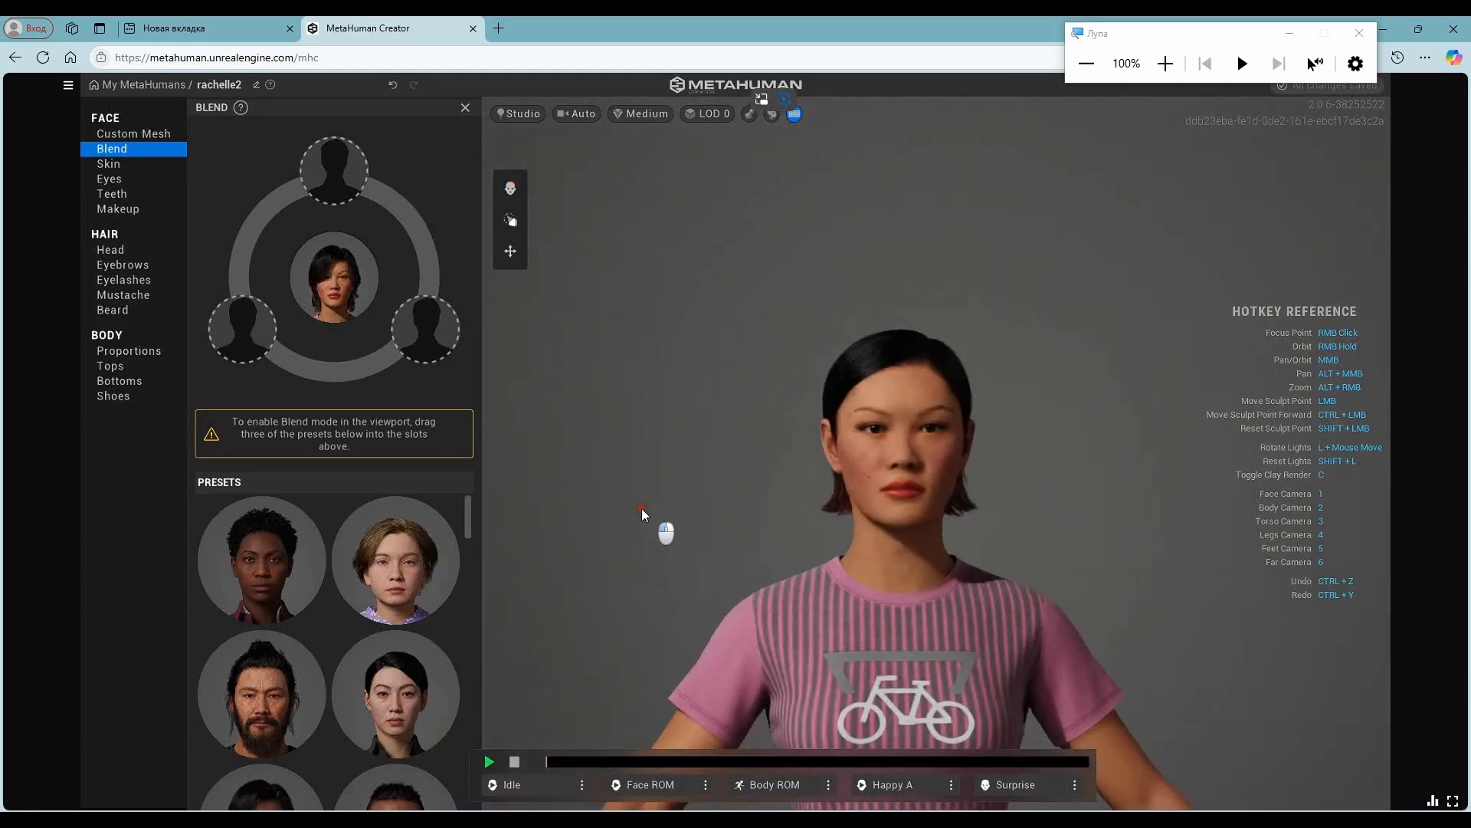
scroll(968, 504, "up", 6)
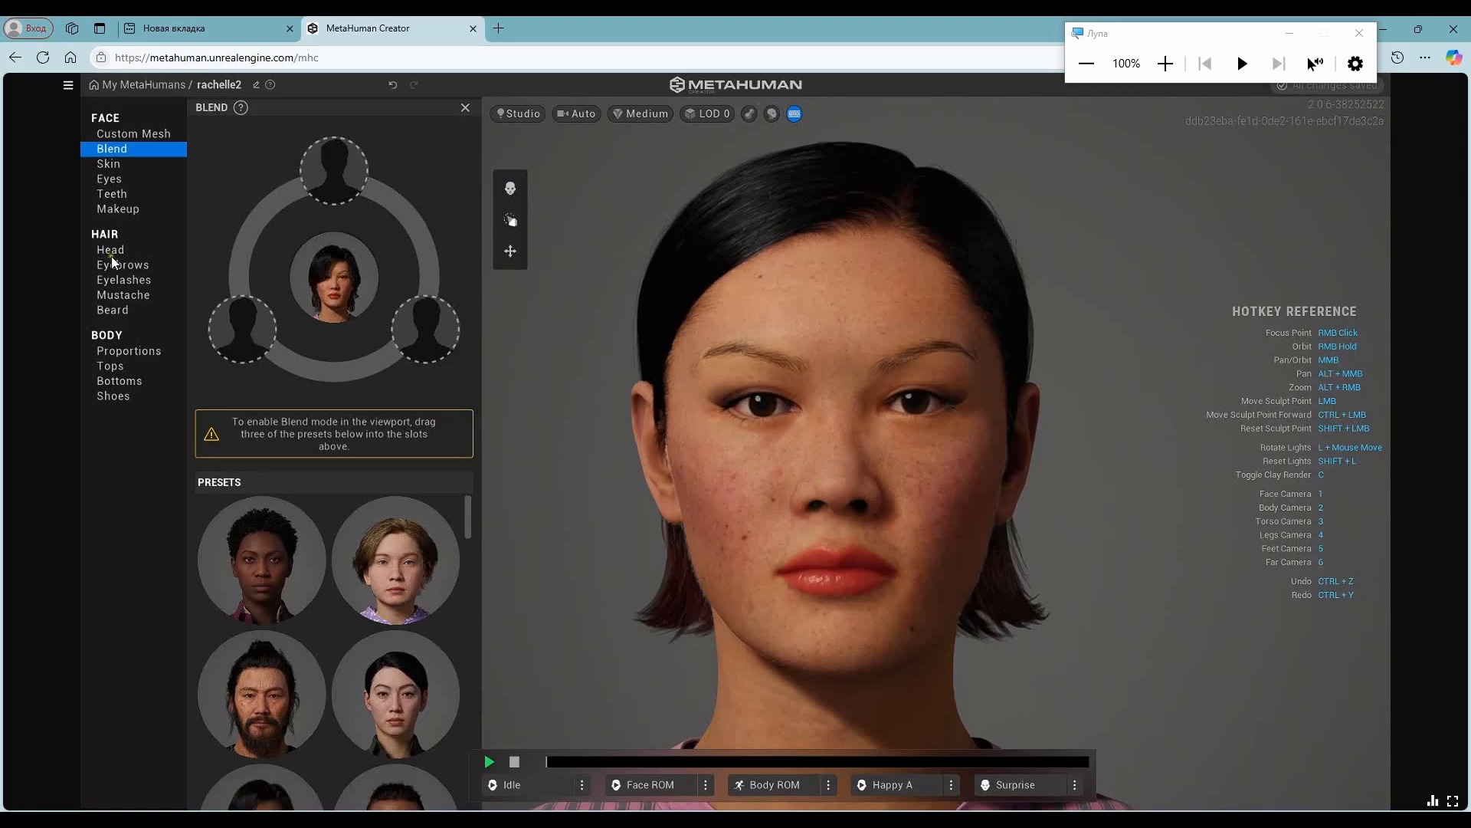
- Apply the green-grey eye preset at the start of the third row and adjust the iris settings for both eyes
left_click(124, 179)
left_click(237, 416)
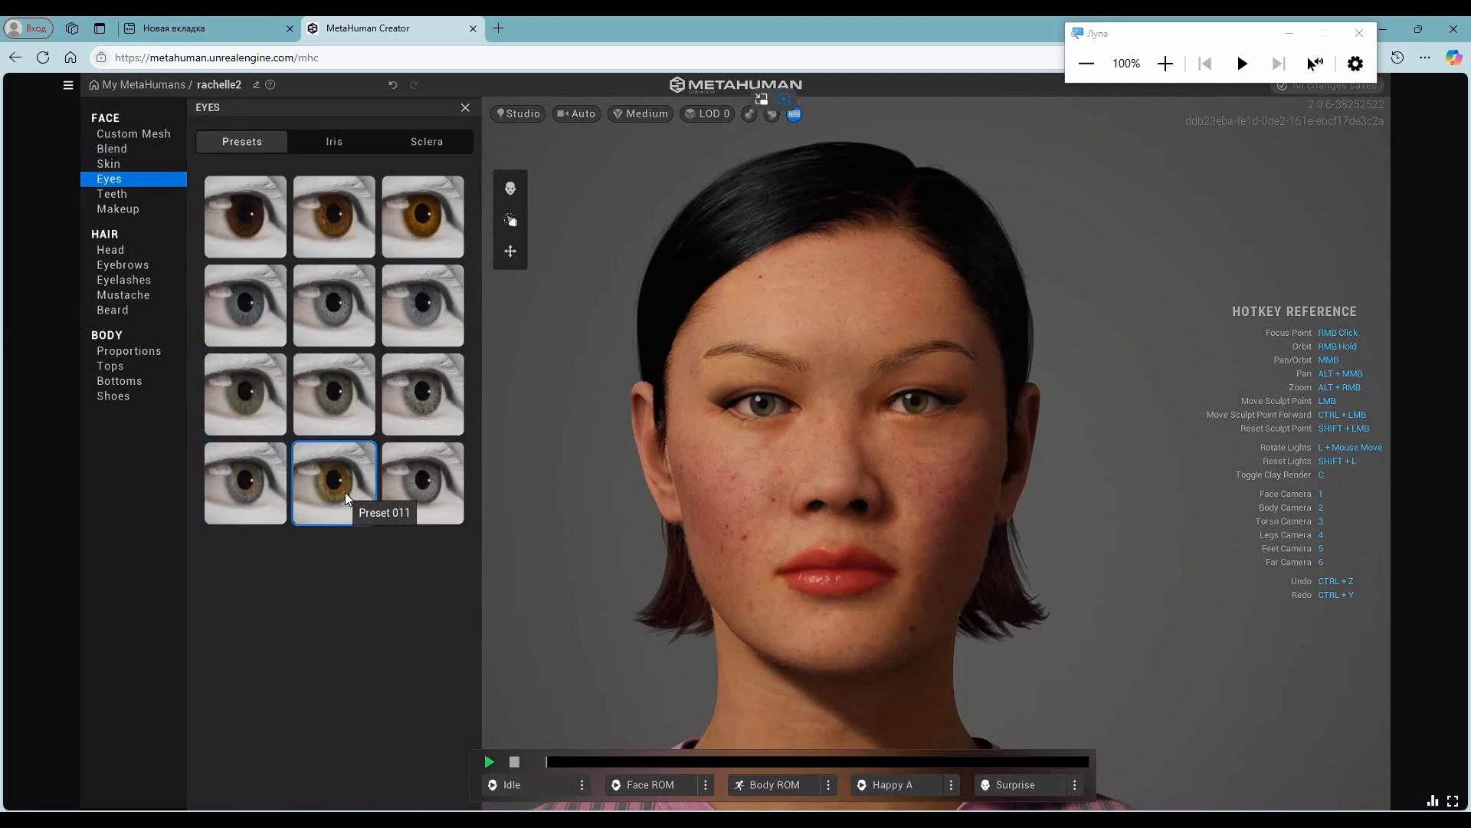
left_click(329, 141)
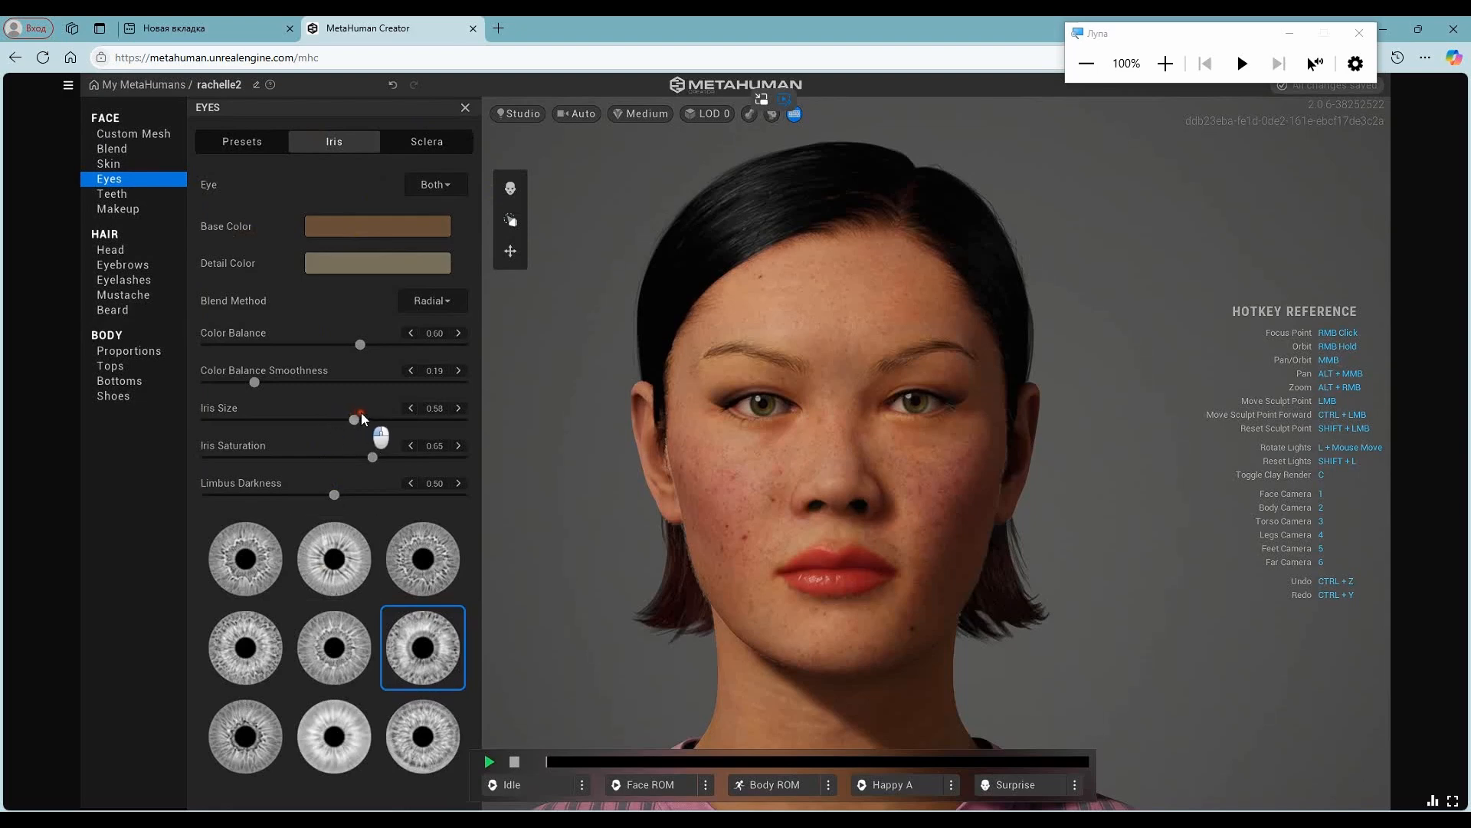
left_click_drag(372, 457, 355, 494)
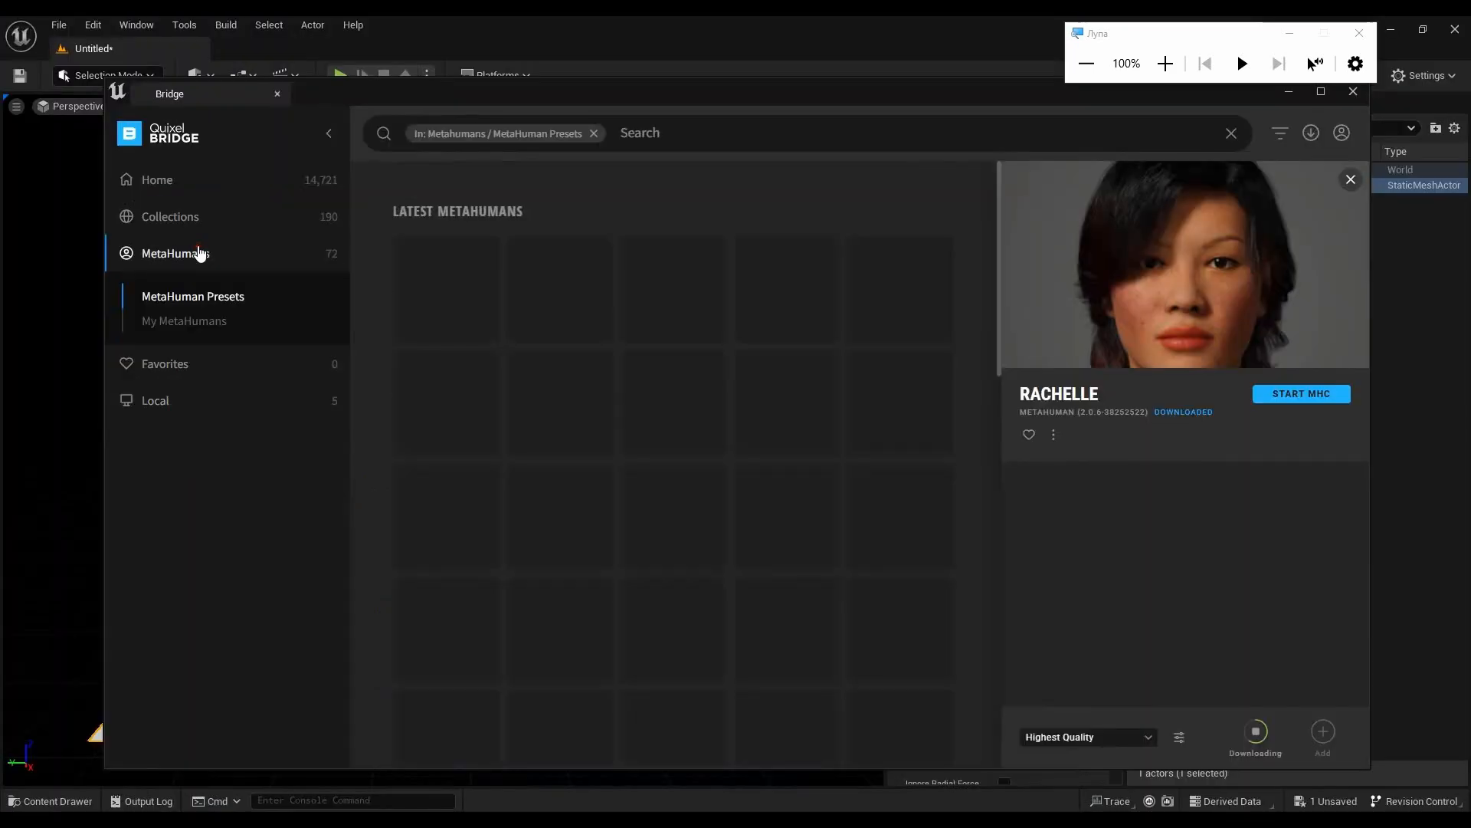
- Switch to Quixel Bridge, show My MetaHumans and select the rachelle2 character
left_click(203, 320)
left_click(544, 264)
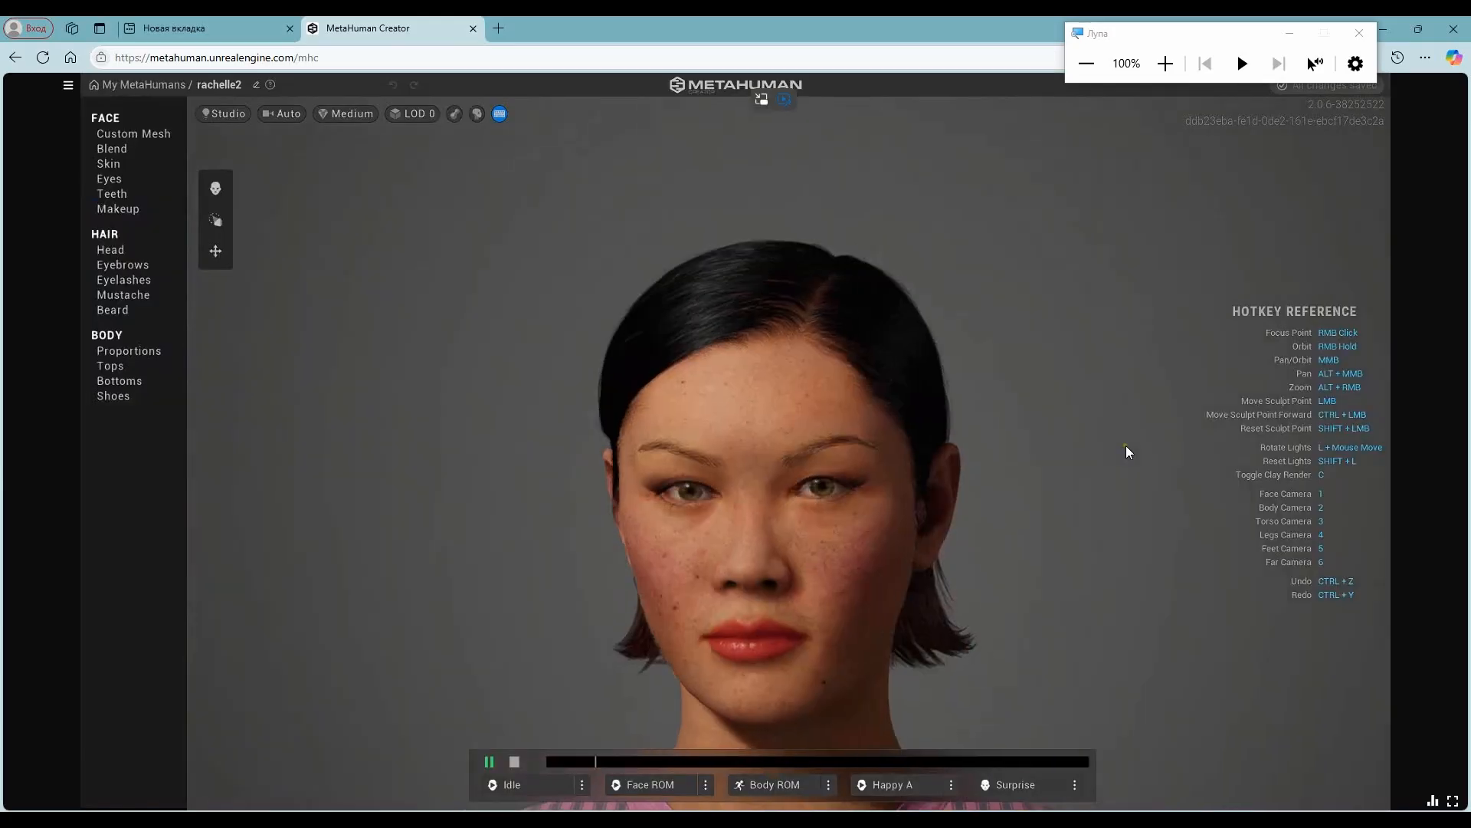
- Return to rachelle2 in MetaHuman Creator and try the cornrow, cropped, short curly and large afro styles for the head hair
left_click(123, 249)
left_click(422, 334)
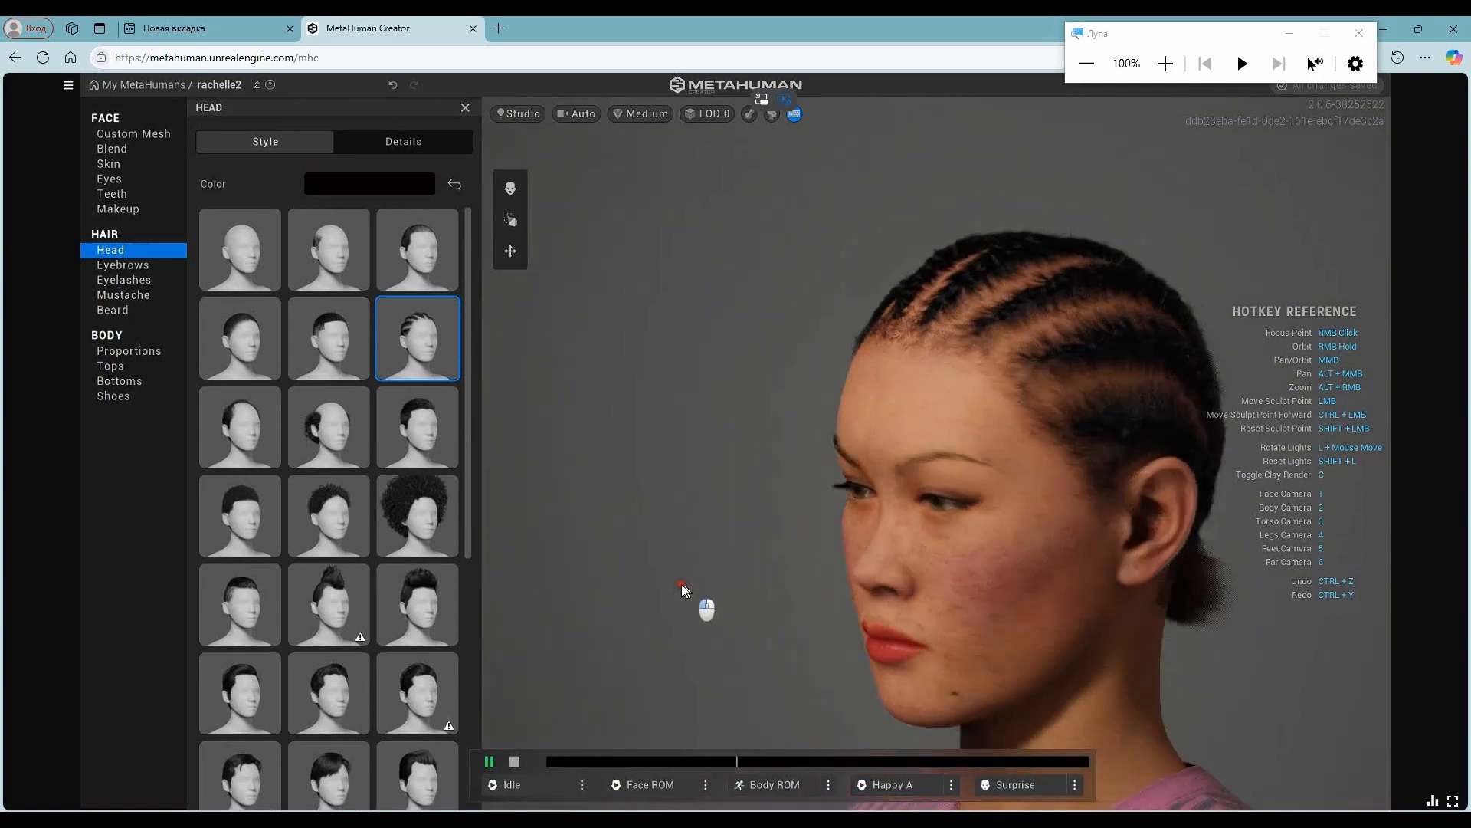
left_click(422, 443)
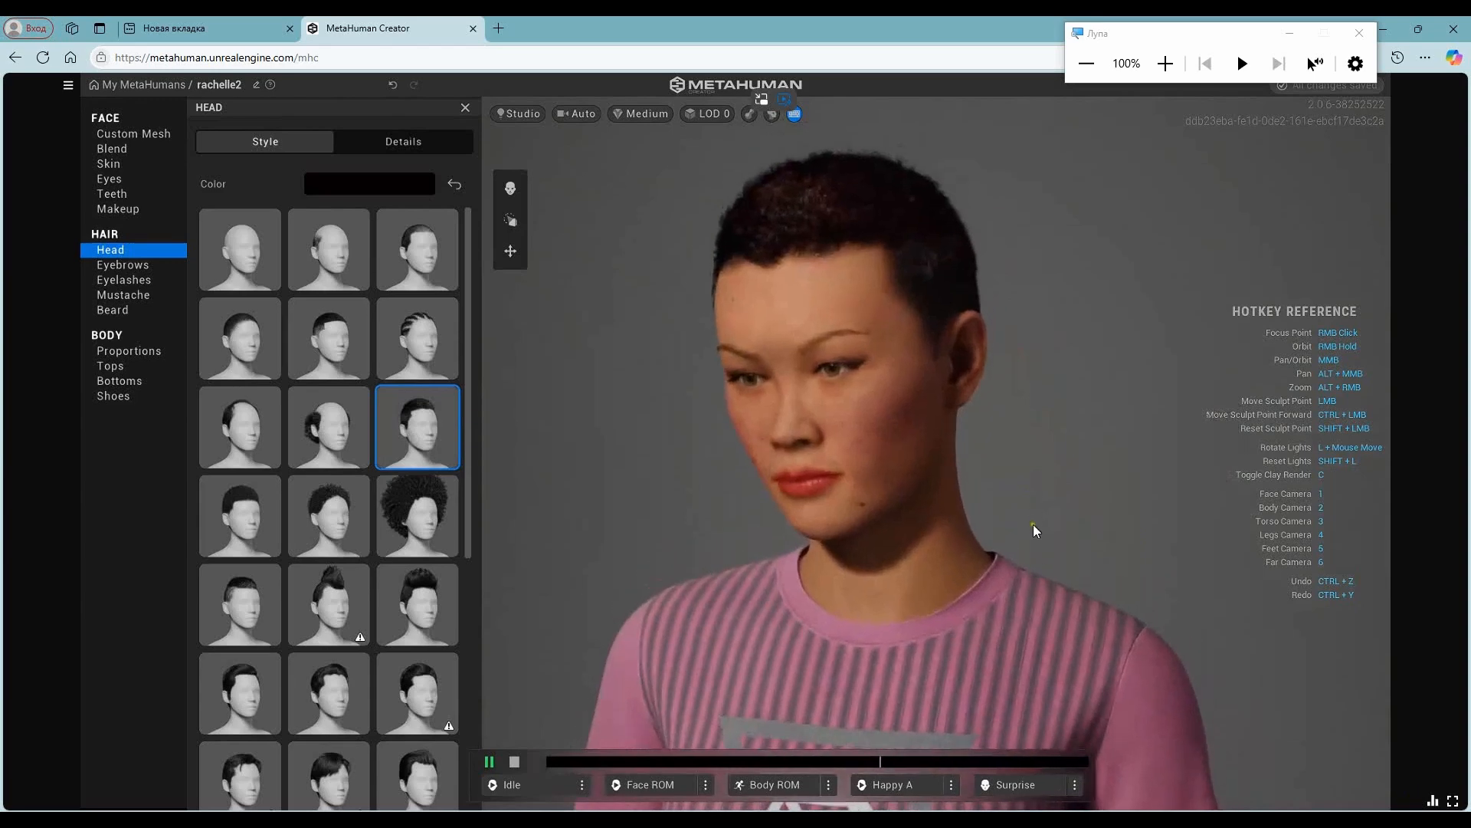
left_click(240, 515)
left_click(329, 513)
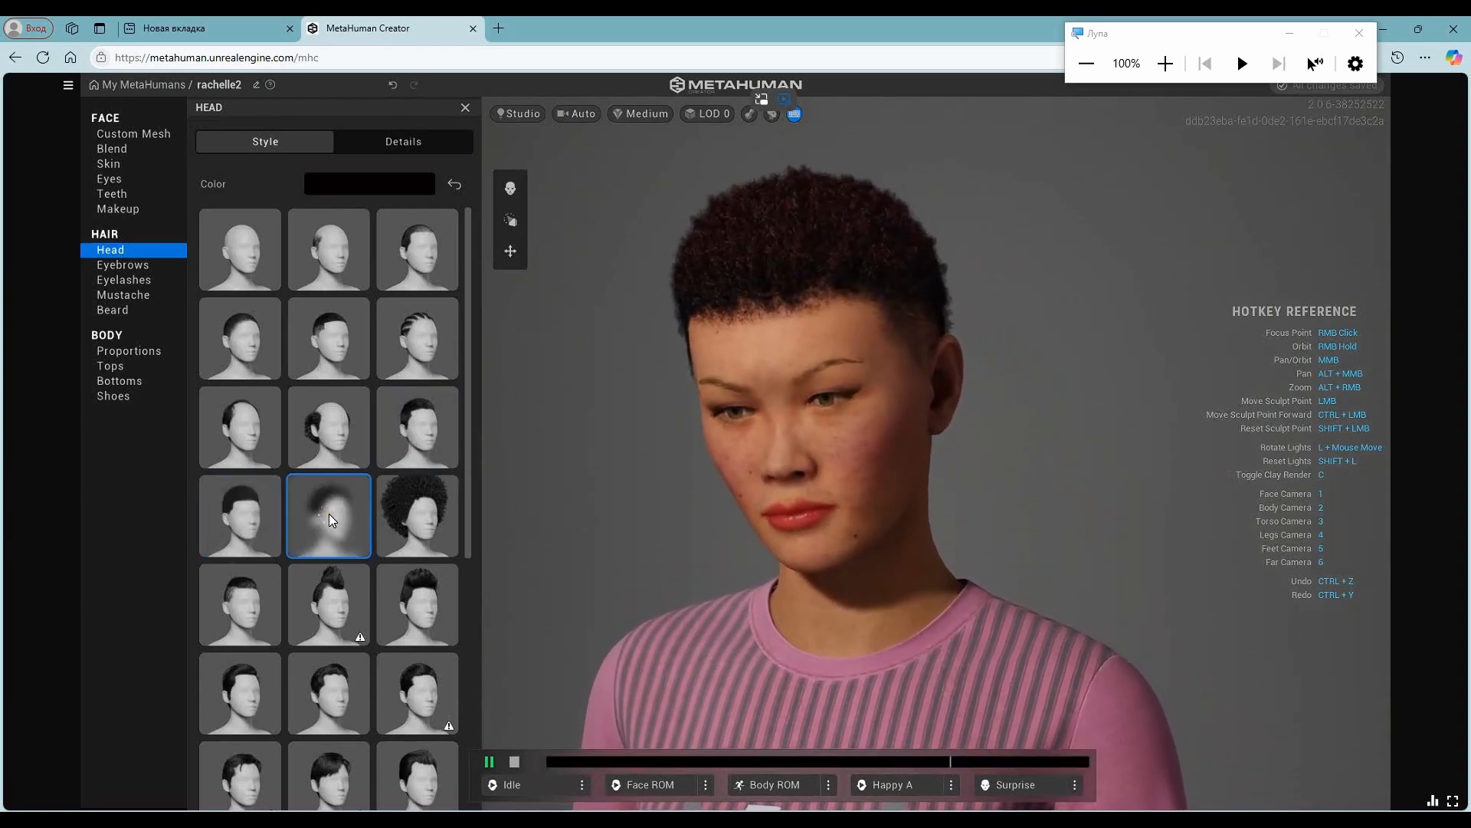
left_click(437, 519)
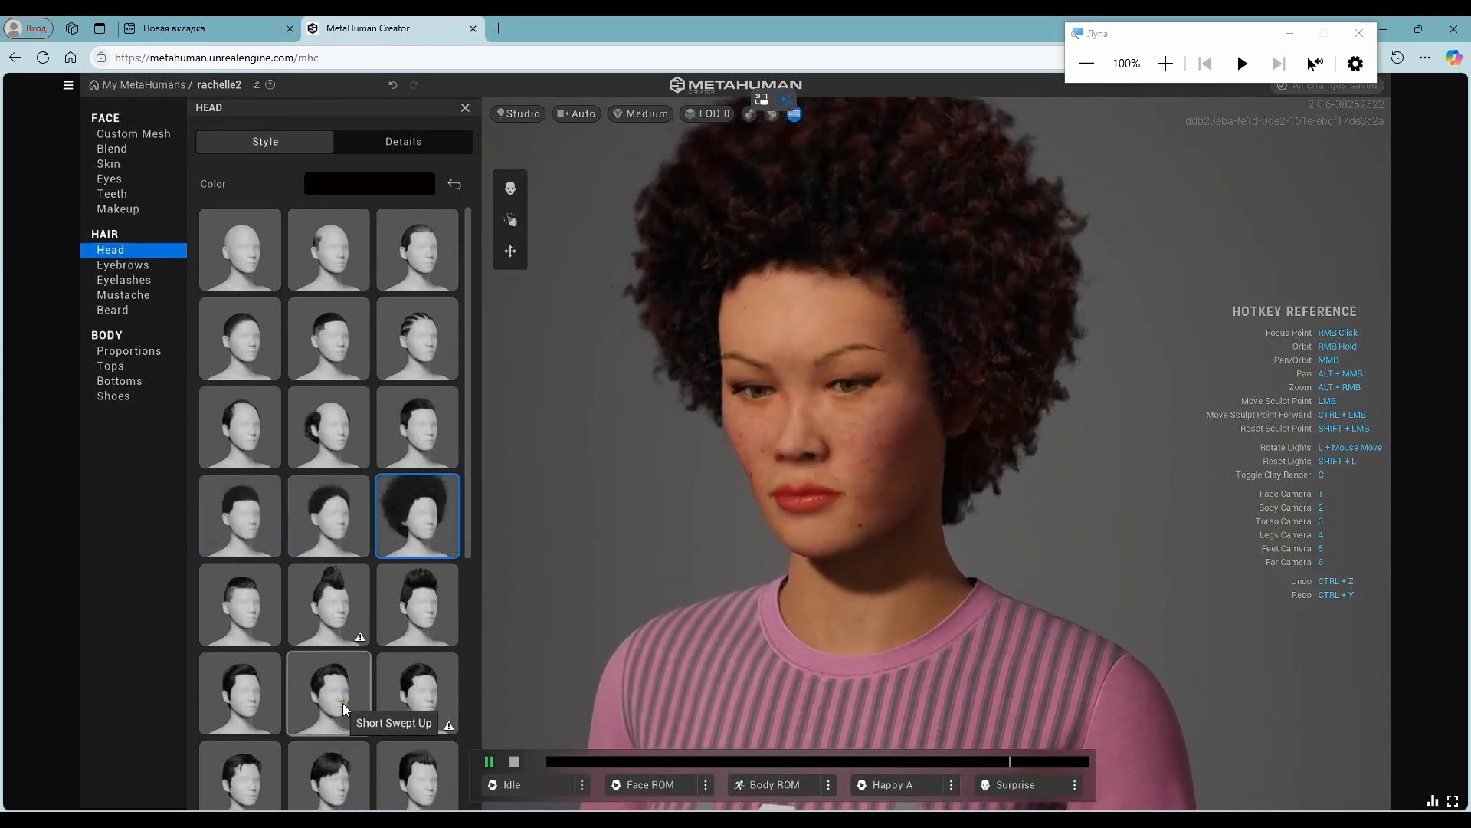
- Try the short mohawk, Medium Mohawk, Medium Faux Mohawk, Short Swept Up and neighbouring short hairstyles
left_click(236, 609)
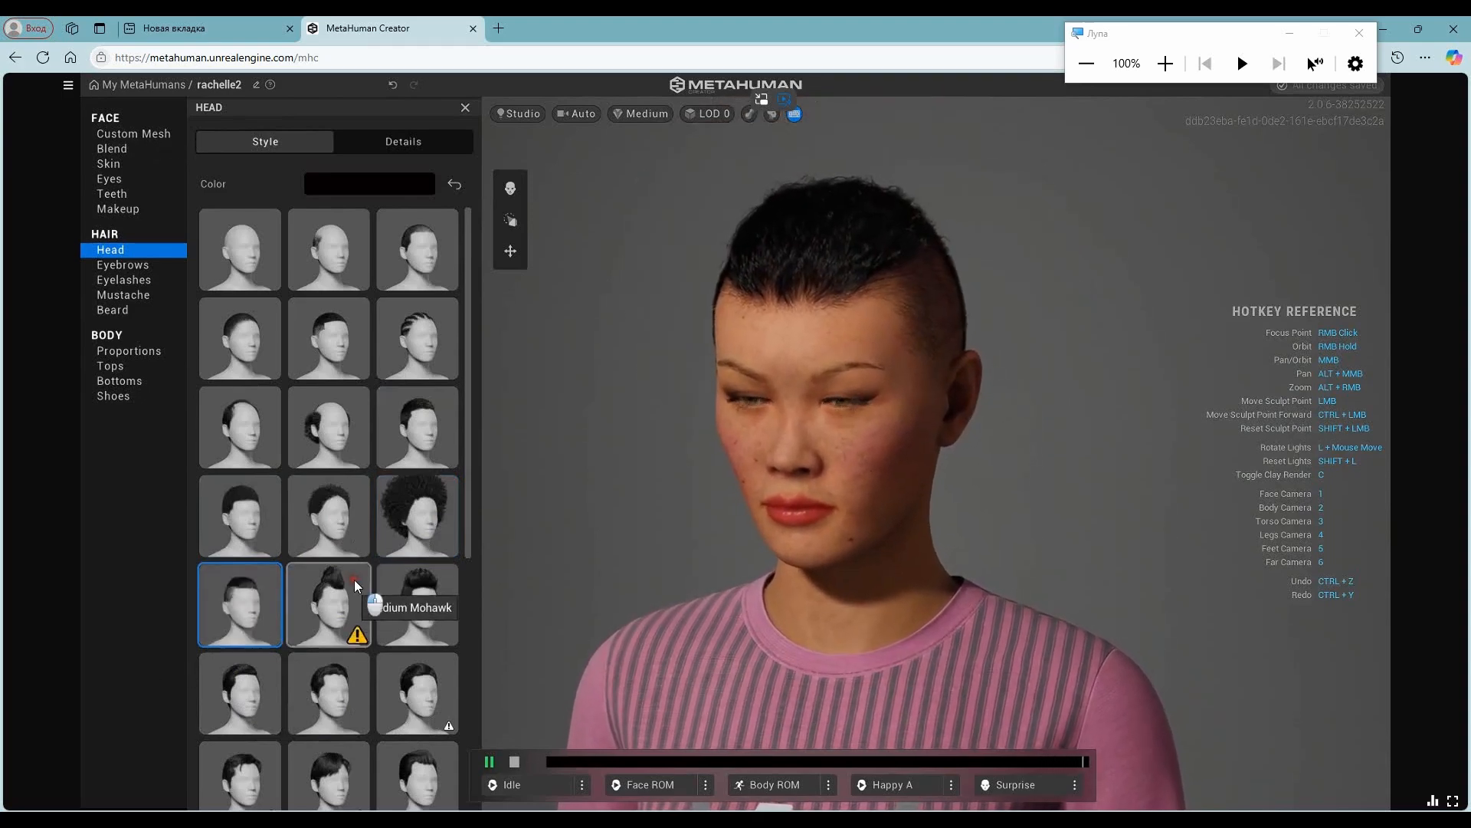
left_click(354, 579)
left_click(435, 608)
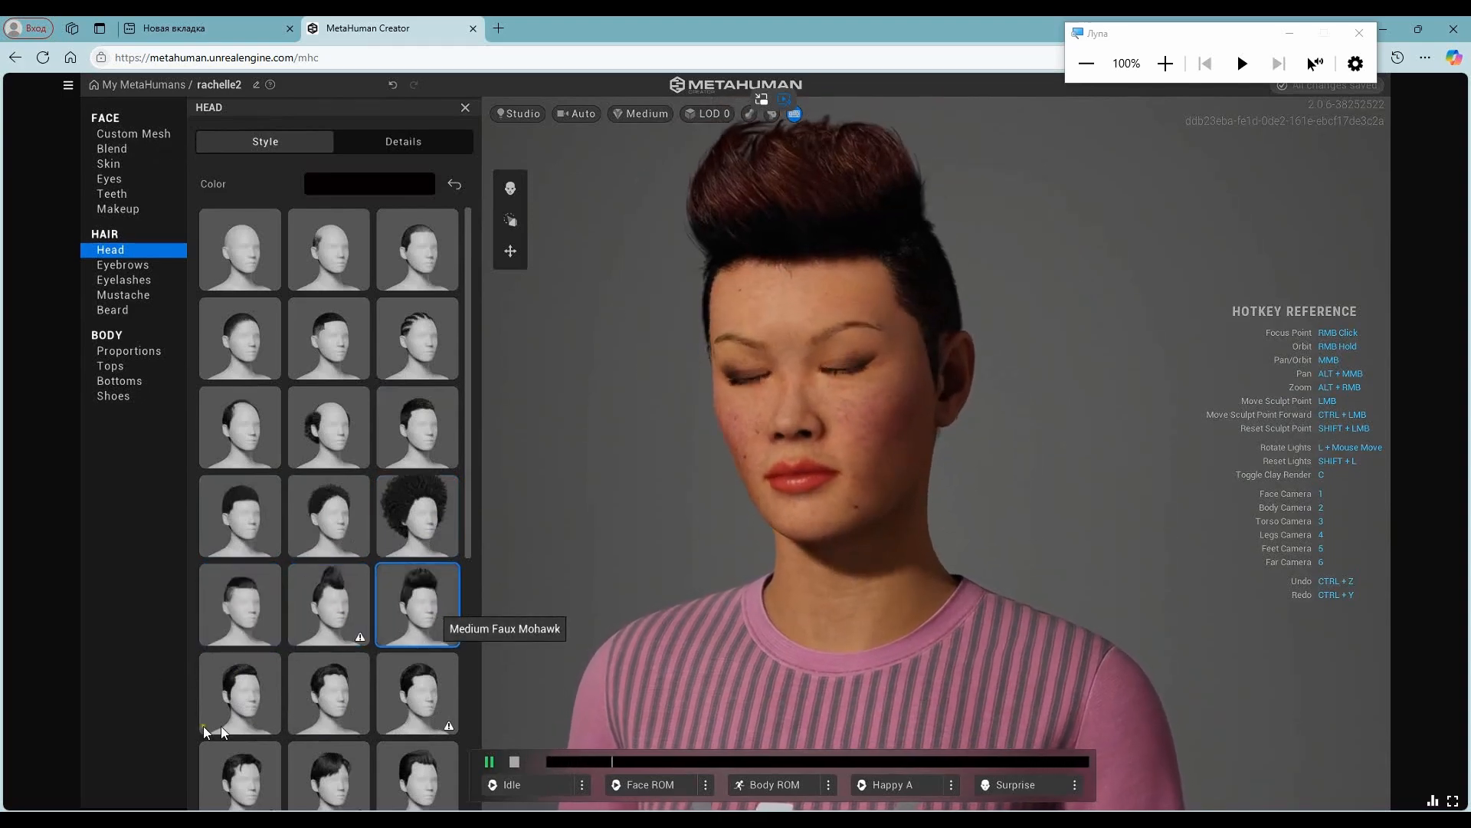
left_click(231, 692)
left_click(354, 709)
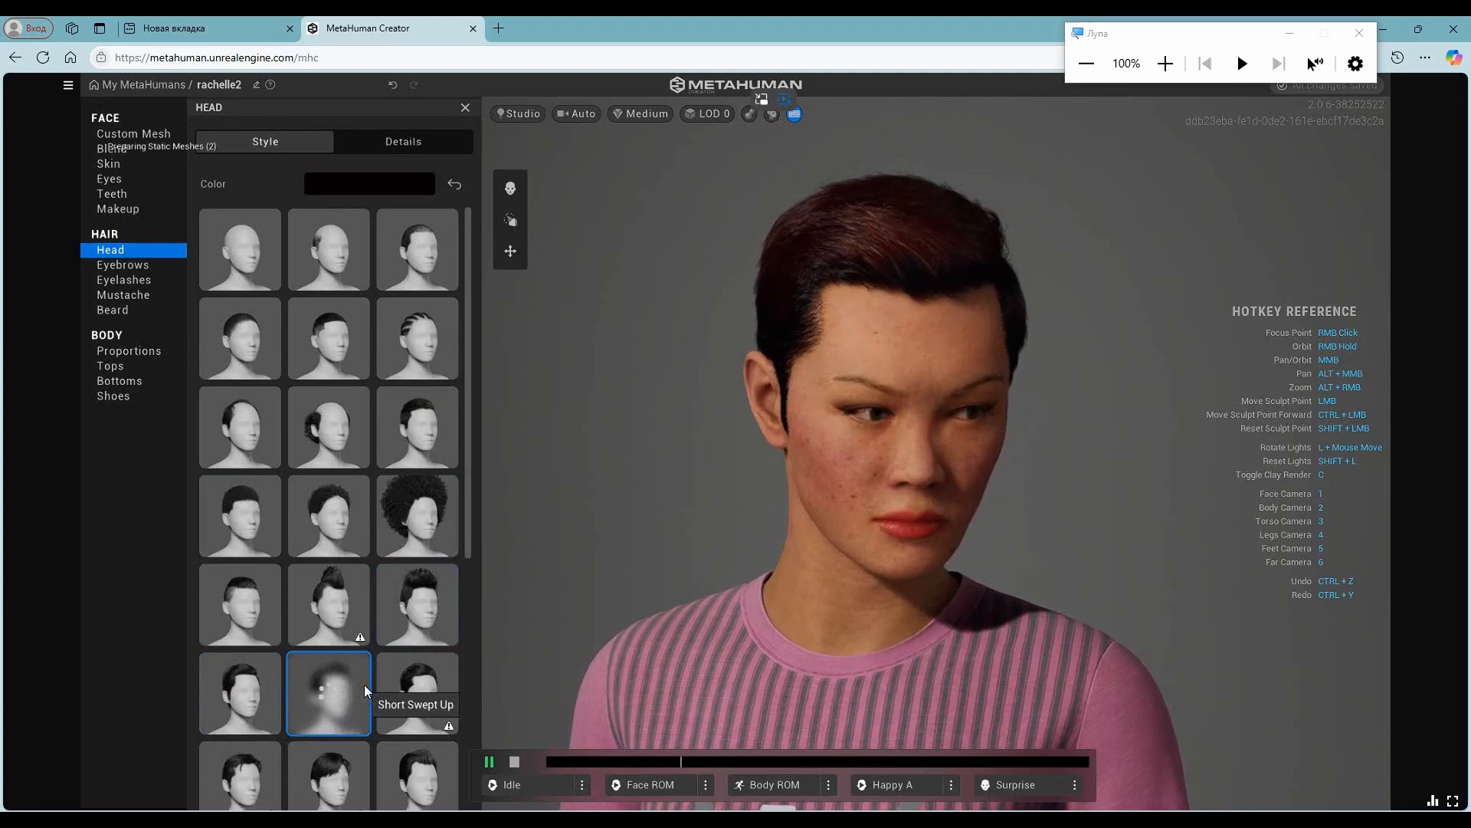
left_click(407, 660)
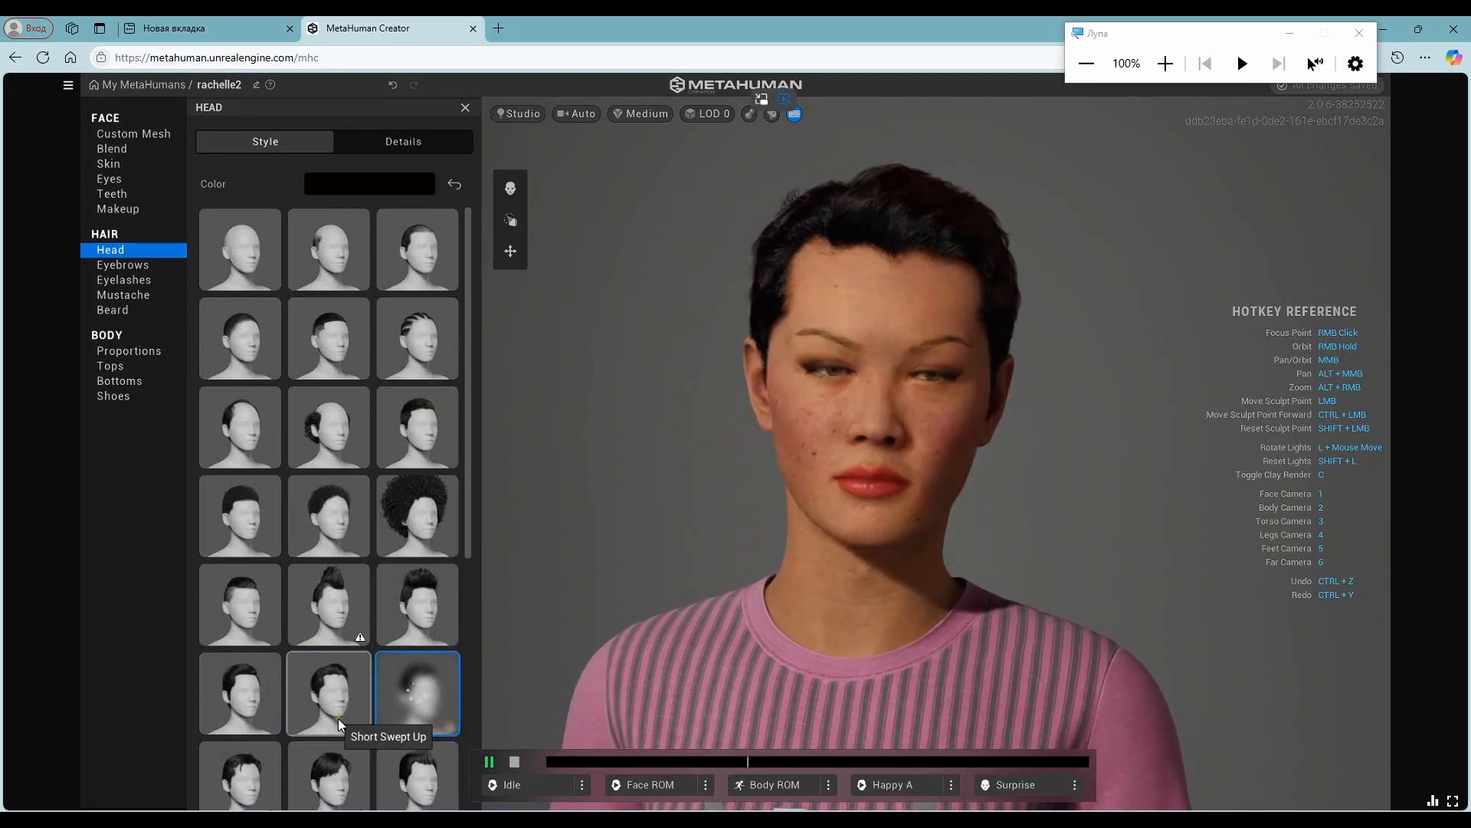
- Try the Short Sideswept Fringe, swept-back, Short Pixie and short wavy hairstyles on the character
scroll(241, 545, "down", 3)
left_click(335, 514)
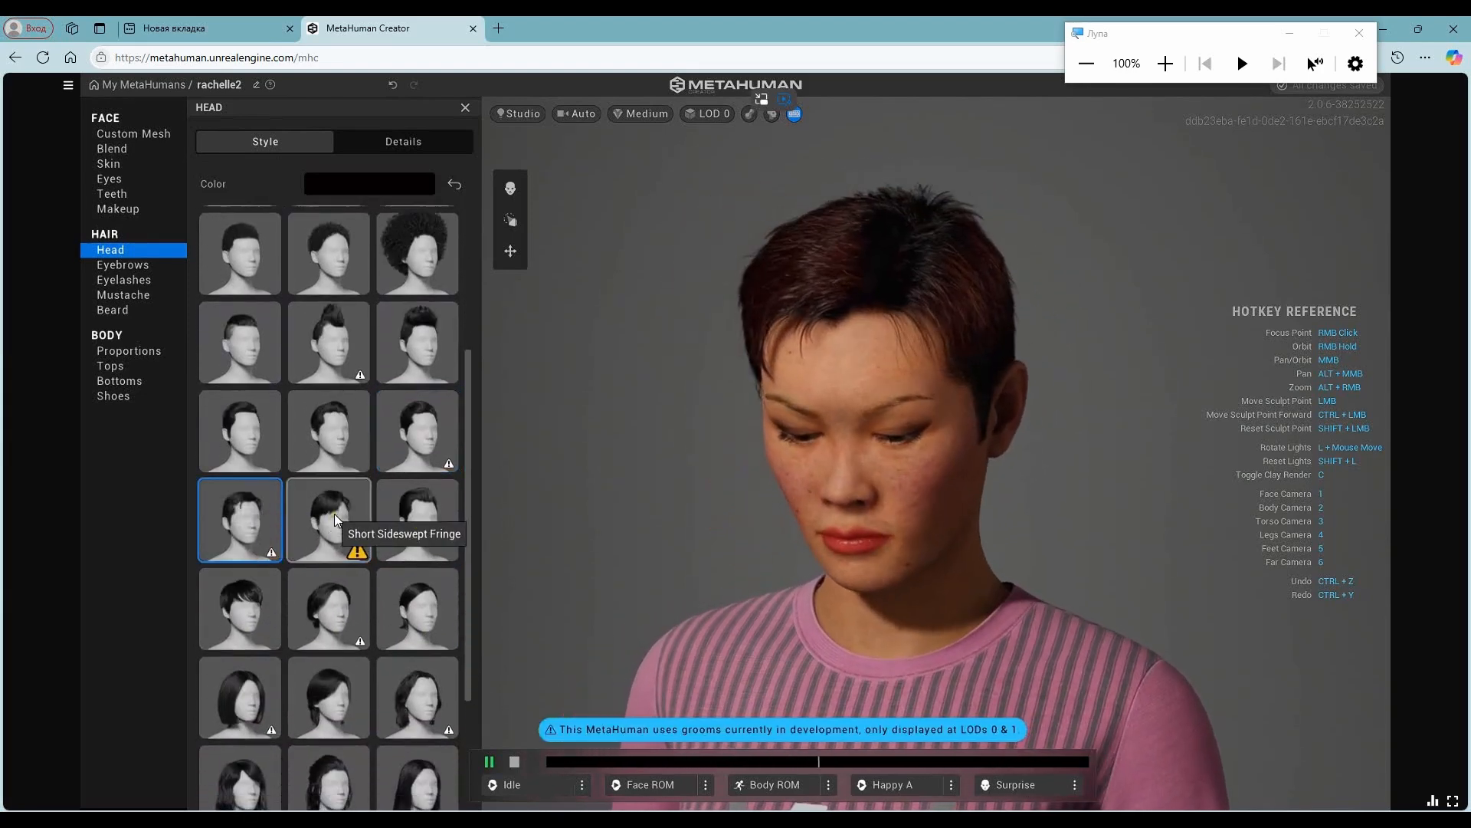
left_click(424, 509)
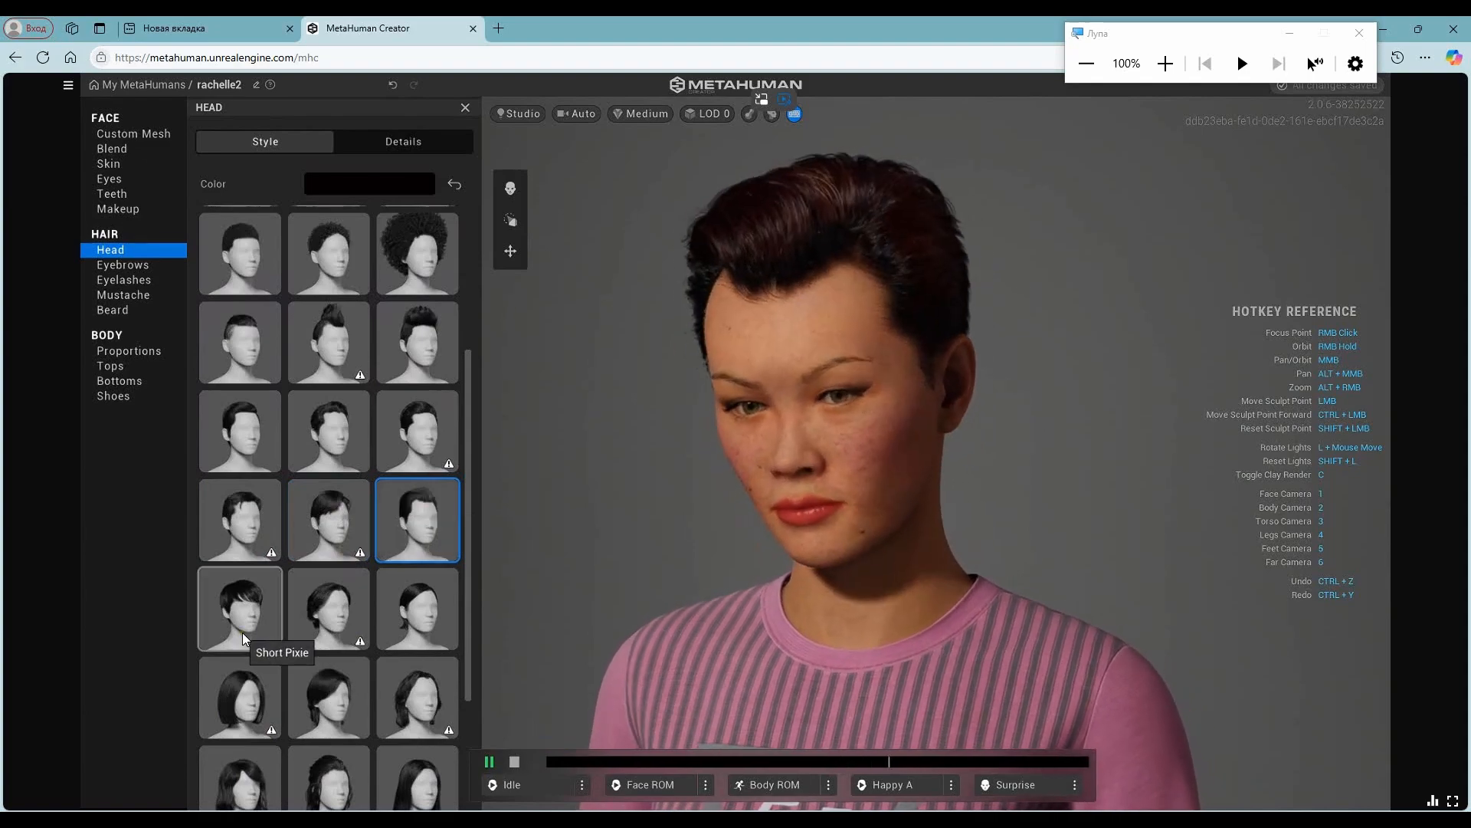
left_click(242, 632)
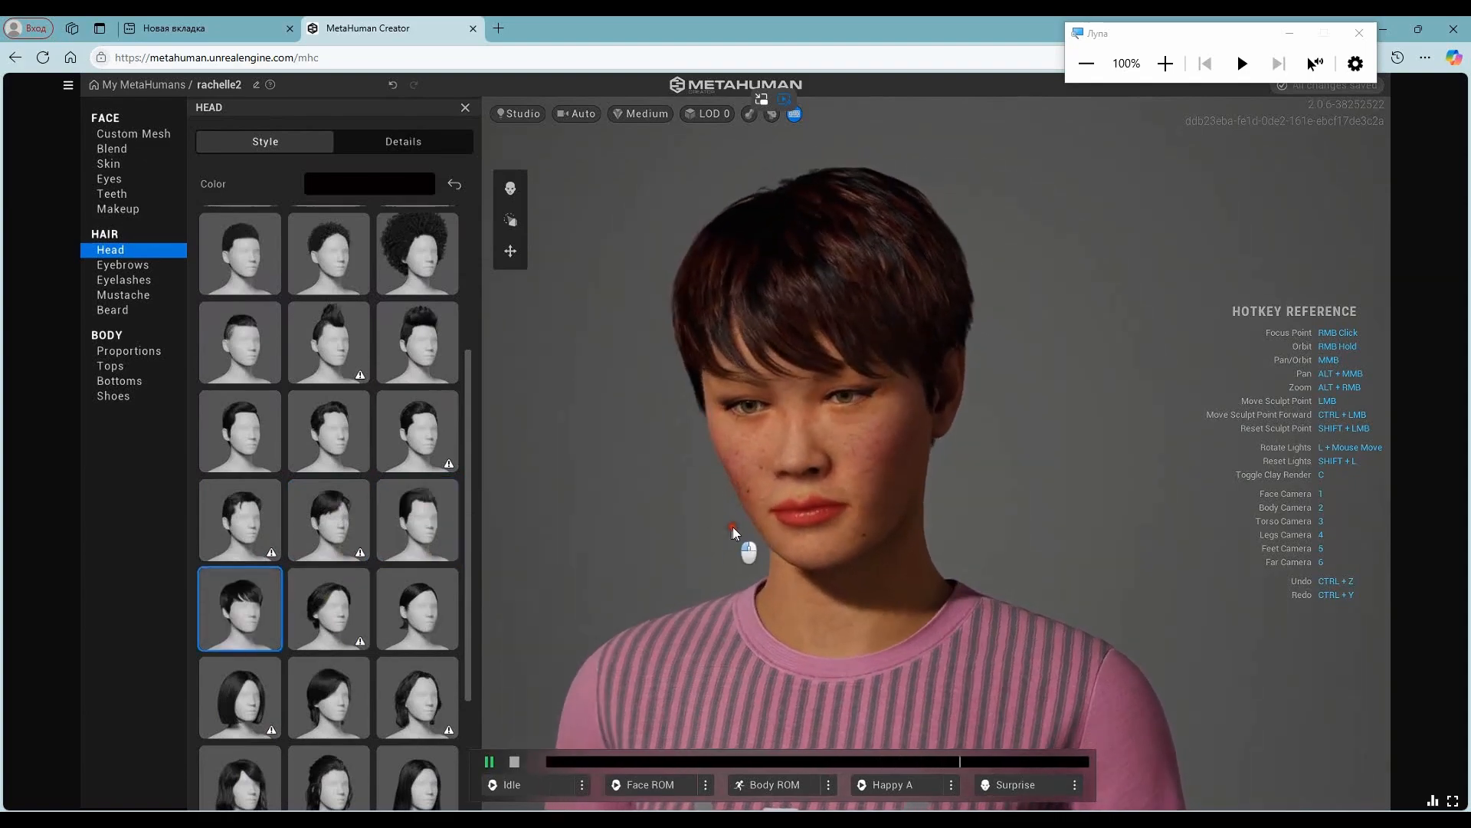
left_click(326, 617)
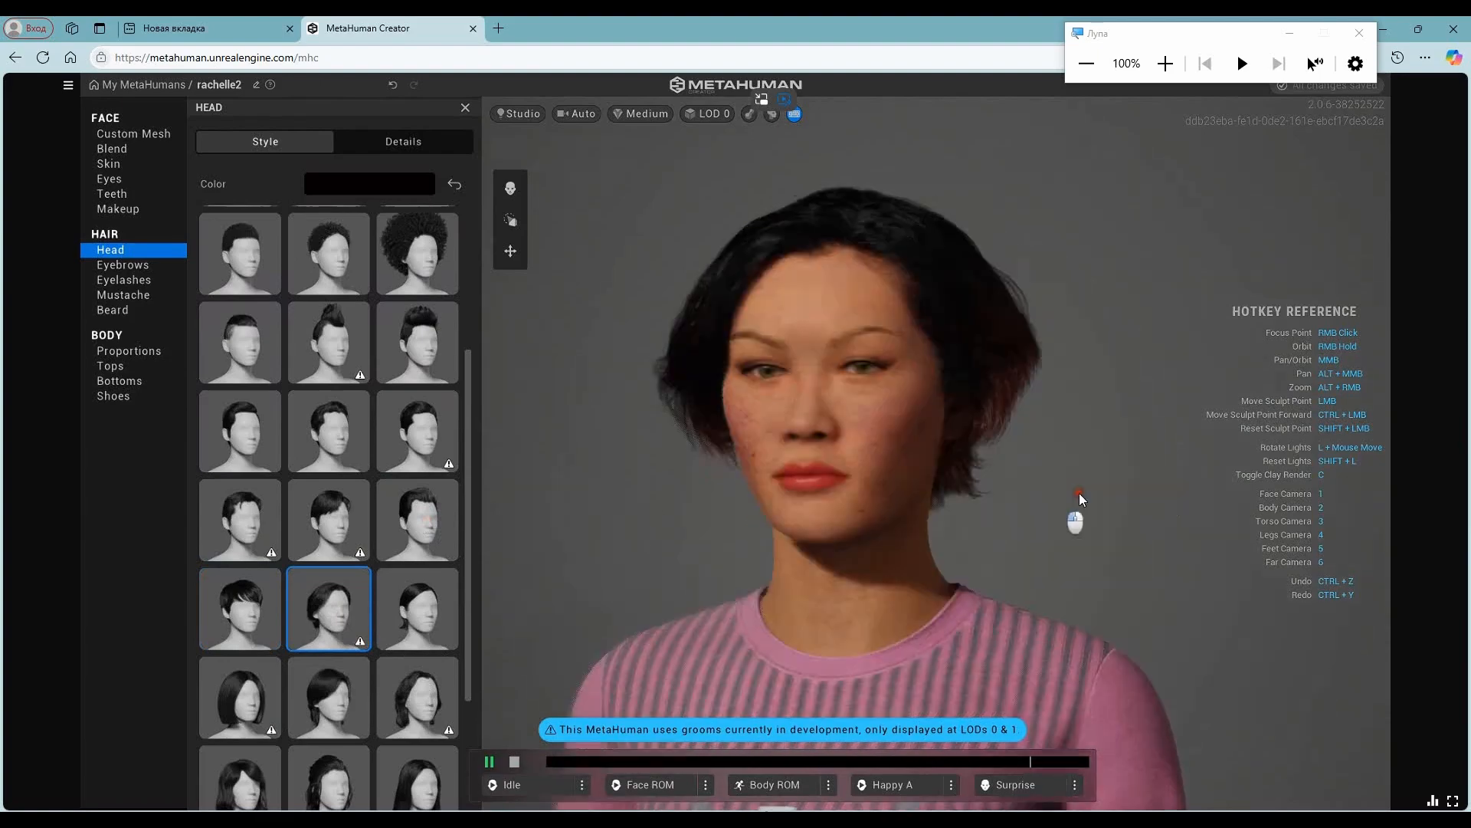
- Try the bob, Medium Layered, shoulder-length, long straight, Long Straight Bangs and Short Low Ponytail hairstyles
left_click(245, 693)
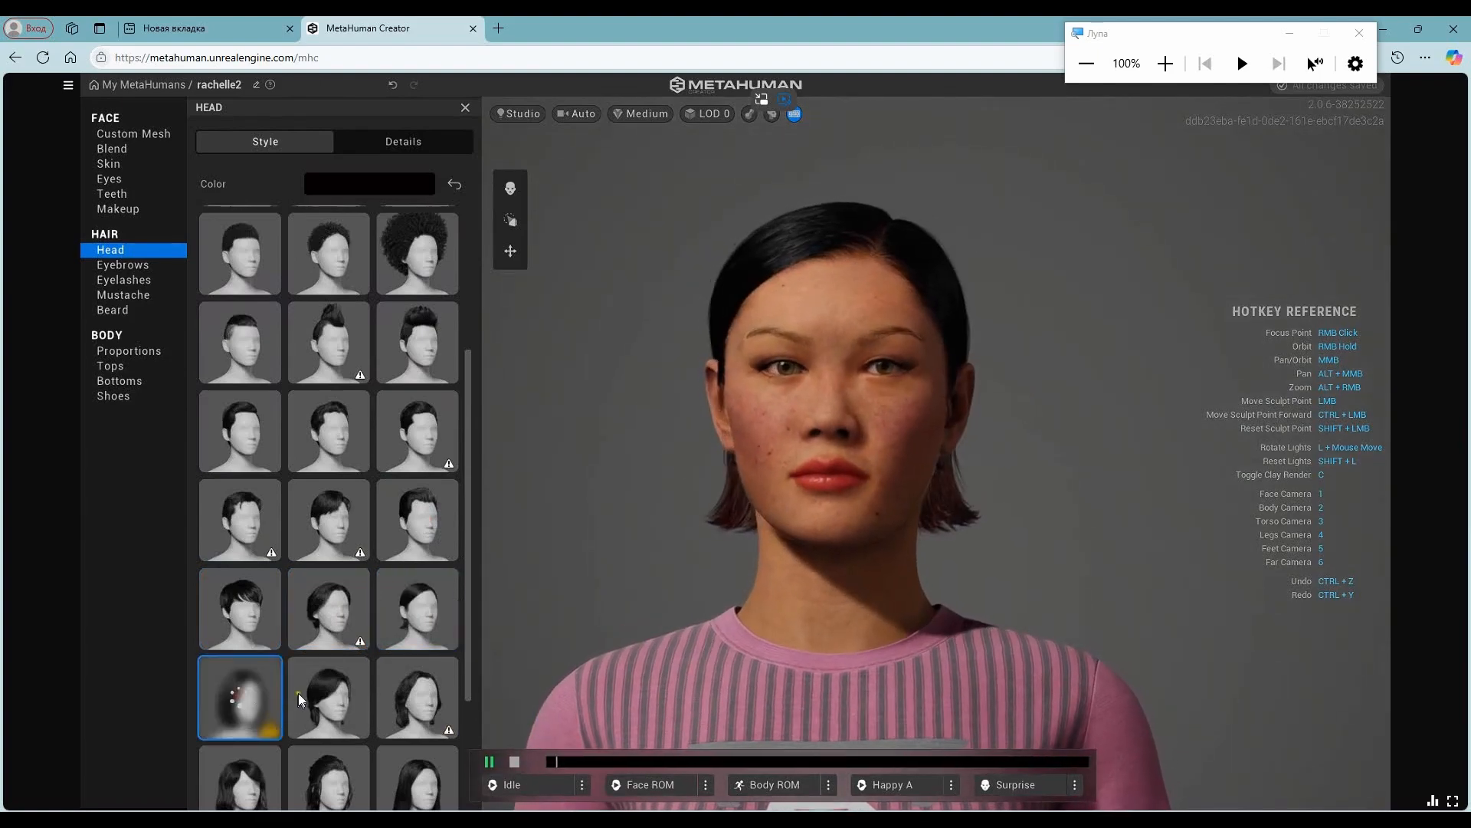
left_click(342, 684)
left_click(412, 674)
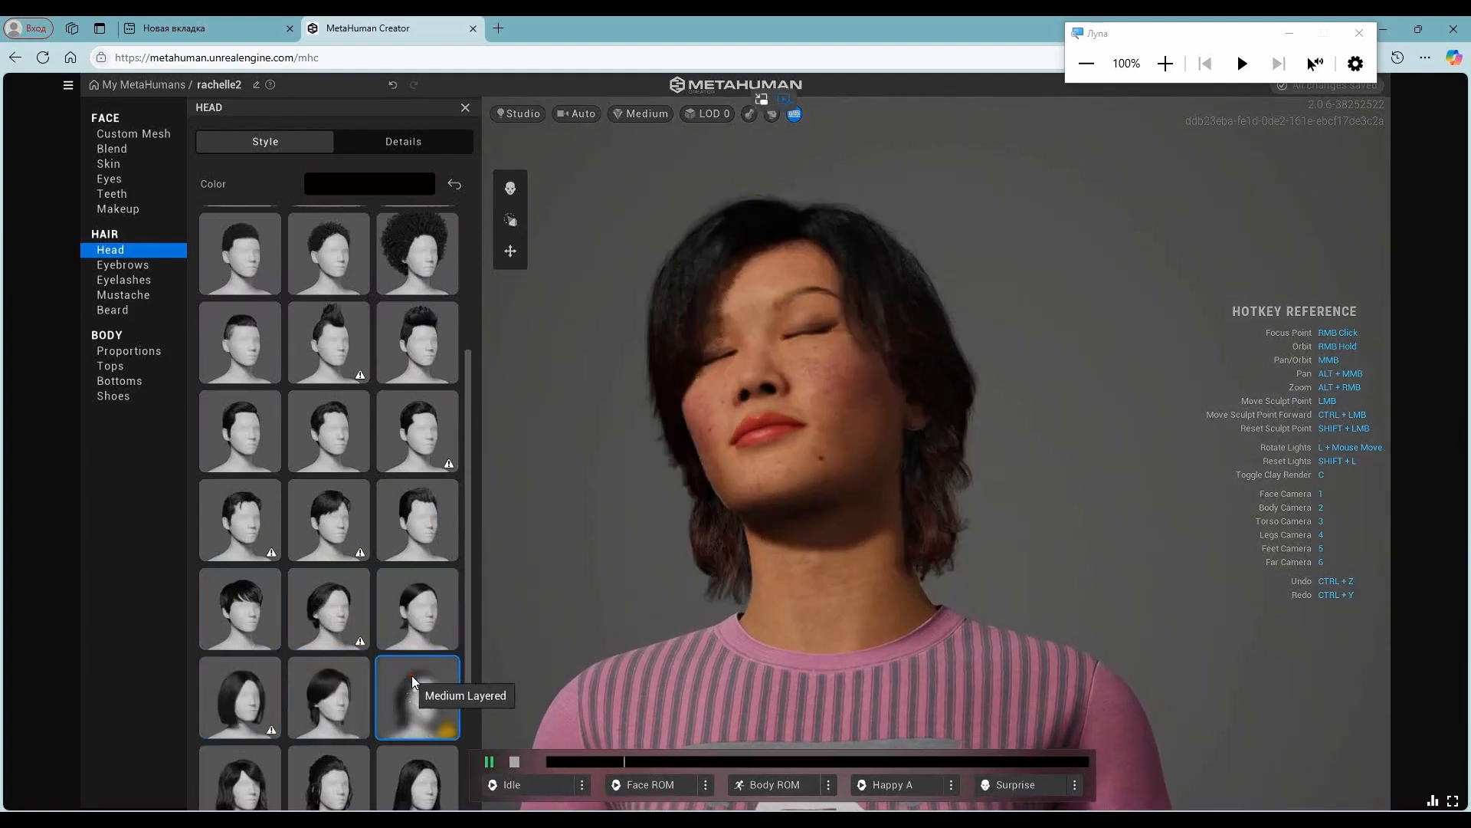
scroll(307, 596, "down", 3)
left_click(242, 596)
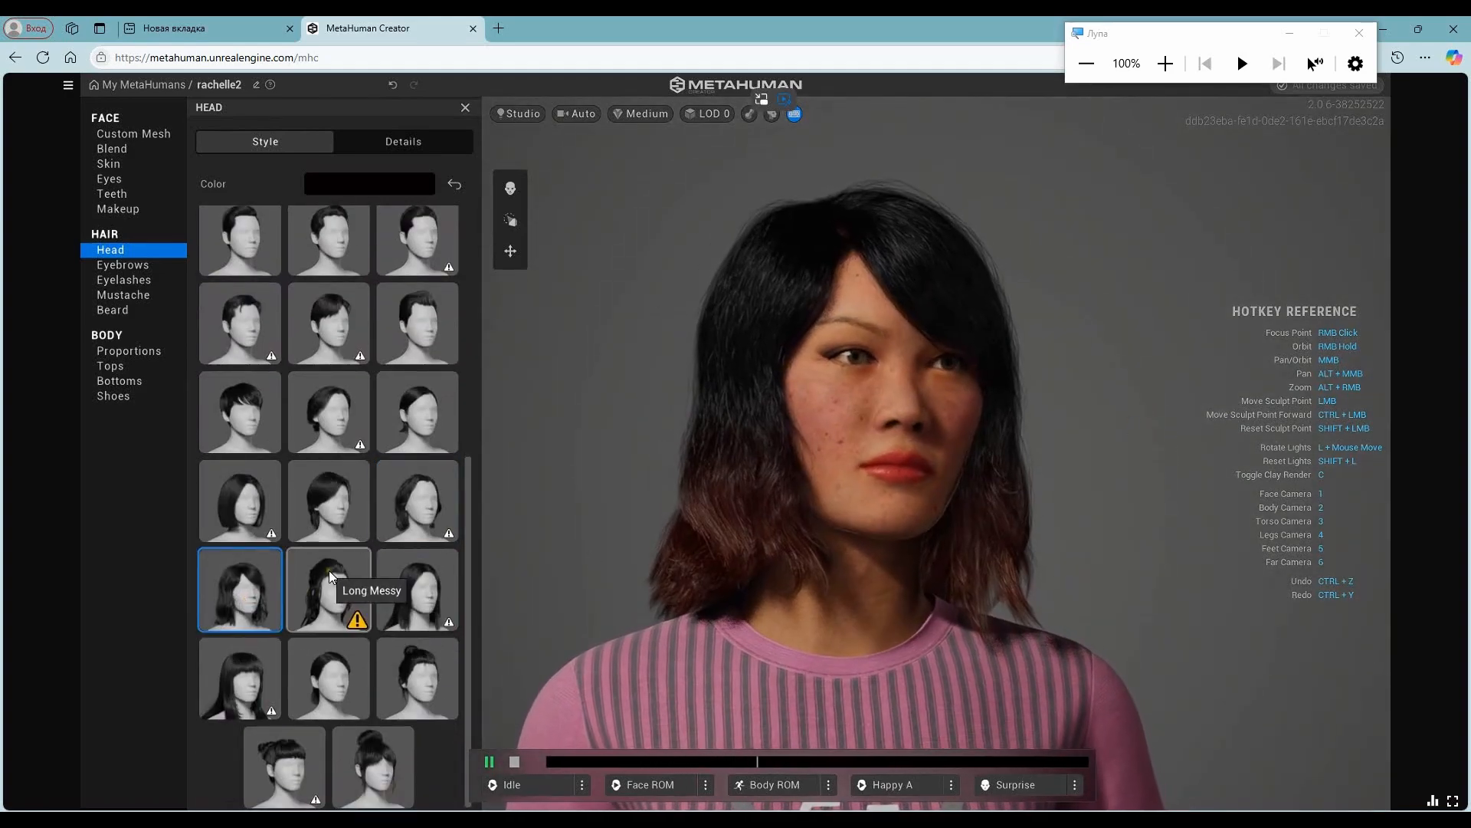
left_click(438, 576)
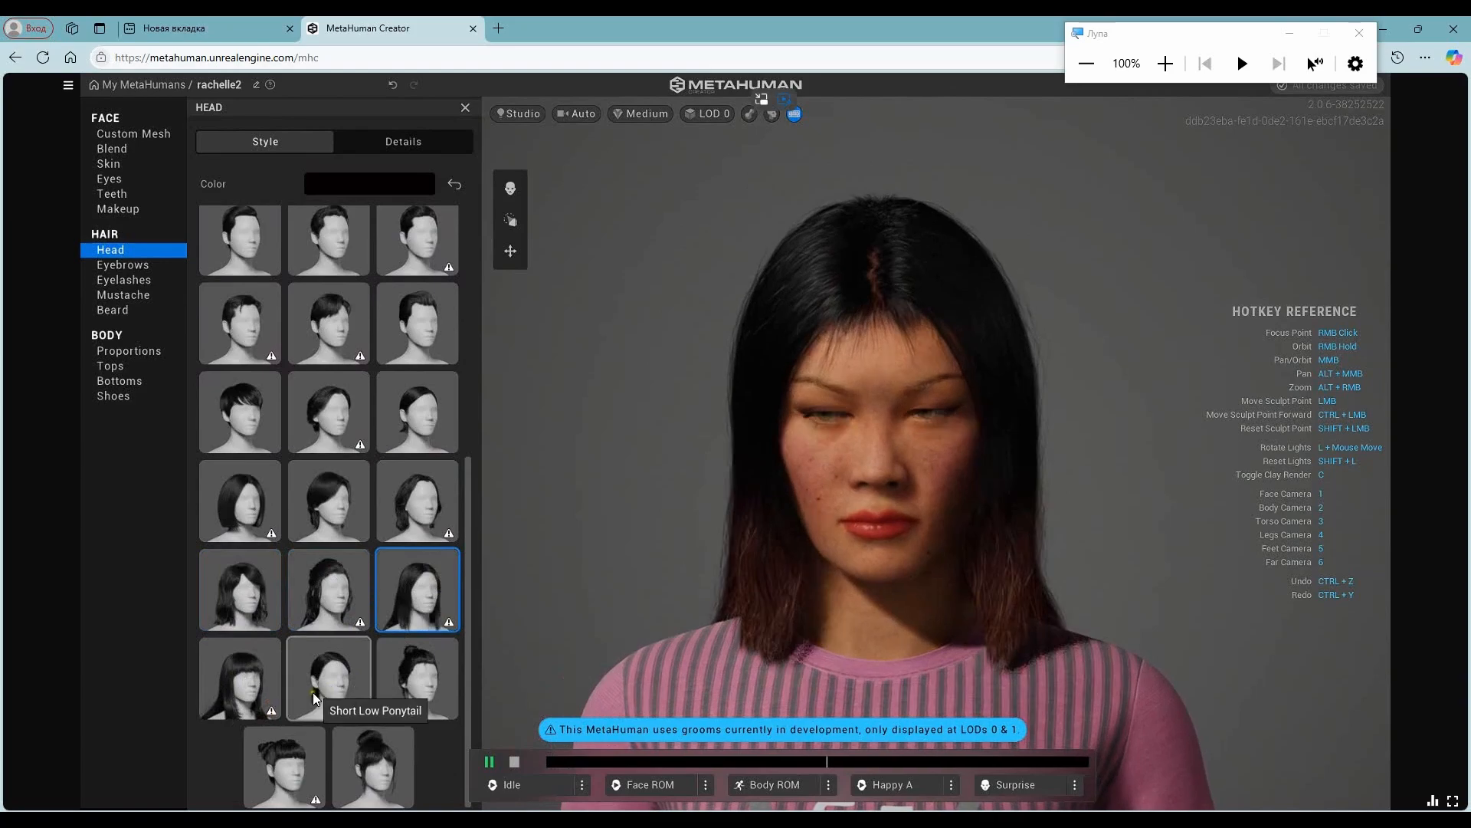
left_click(220, 669)
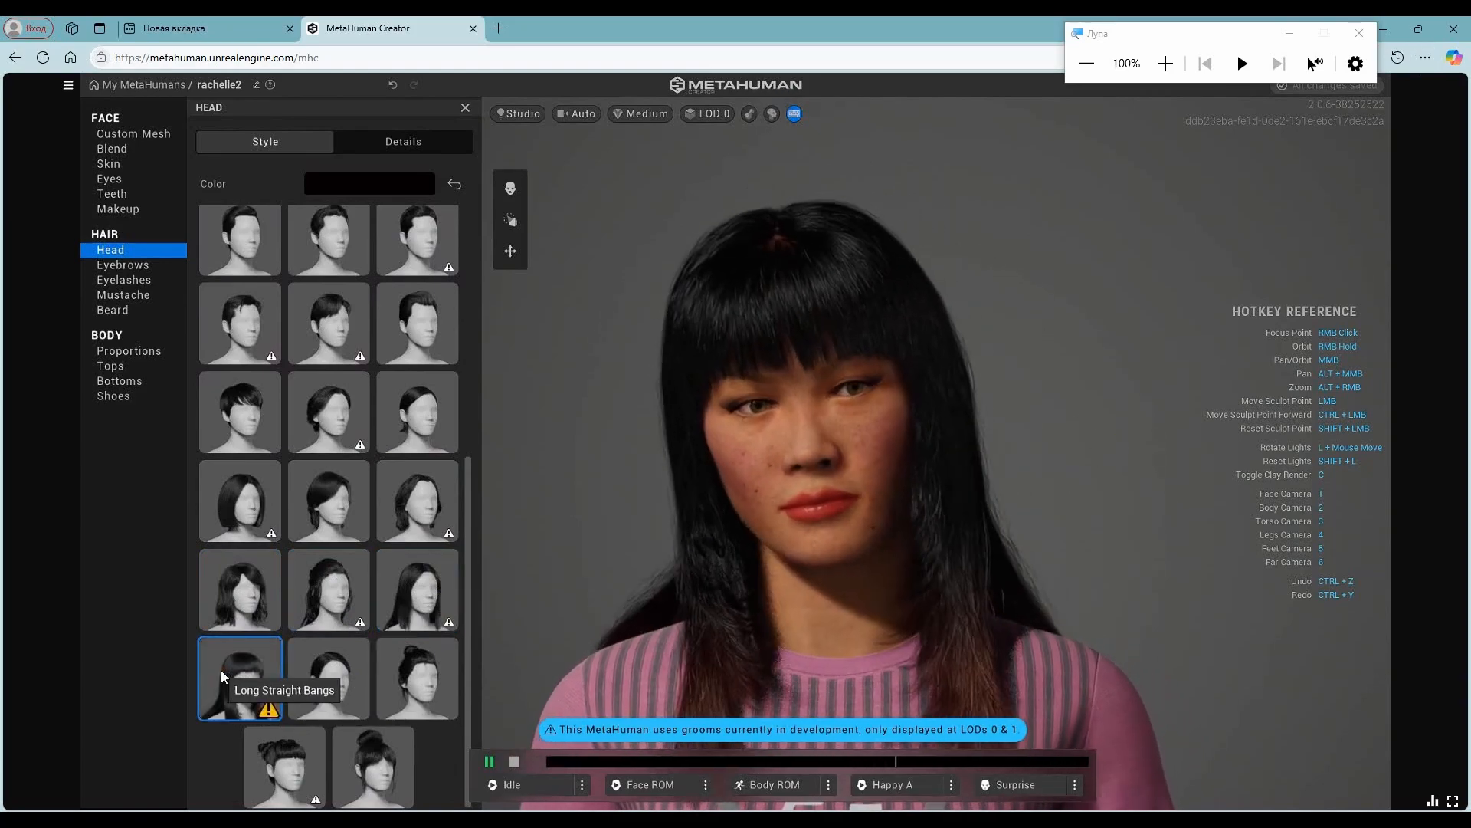
left_click(329, 678)
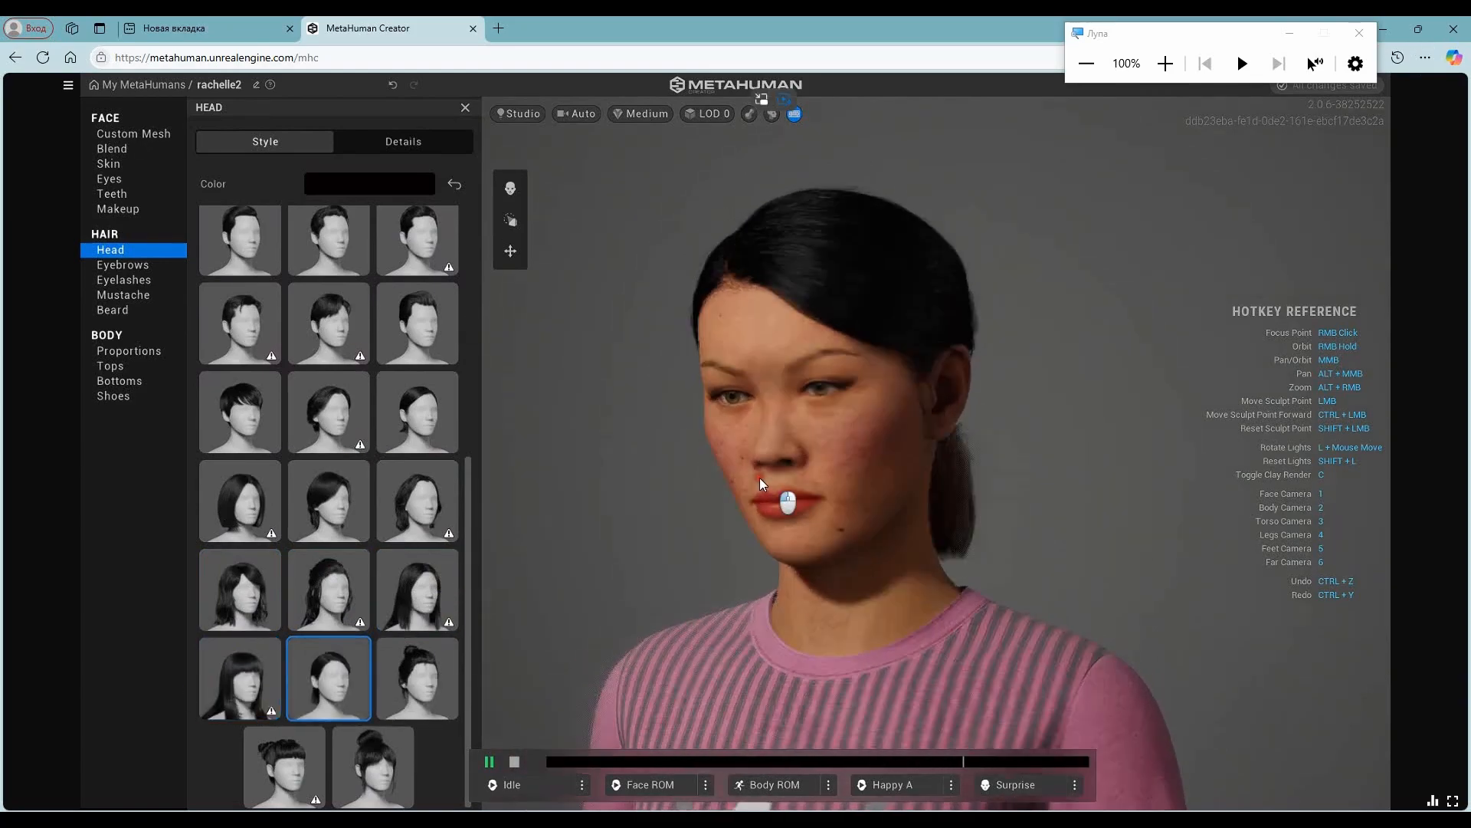
right_click_drag(761, 483, 1105, 458)
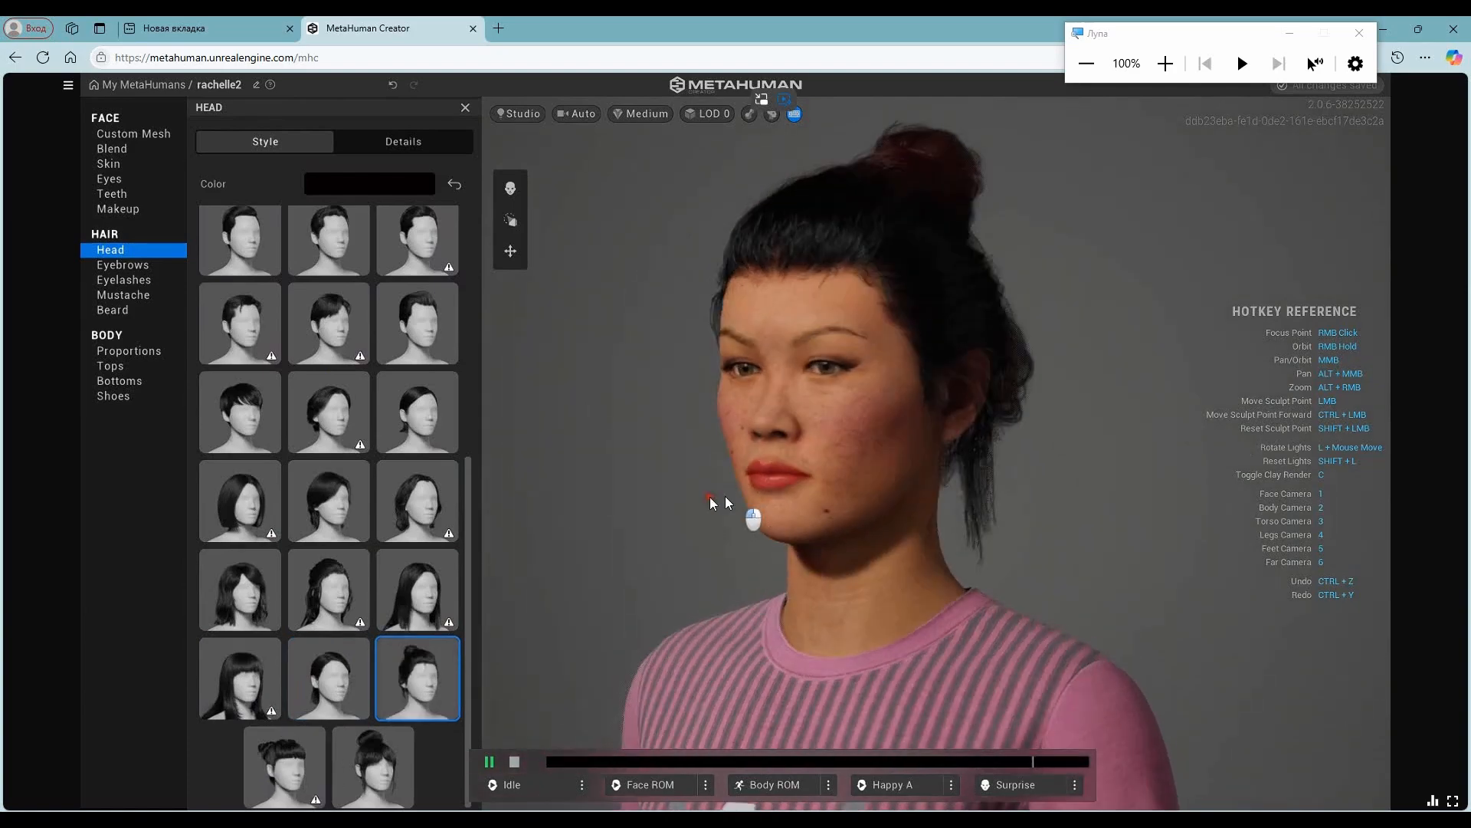
- Change the head hair to the last style in the list, tied up high with full bangs, and check it from another angle
left_click(284, 766)
left_click(373, 766)
left_click_drag(791, 424, 1019, 421)
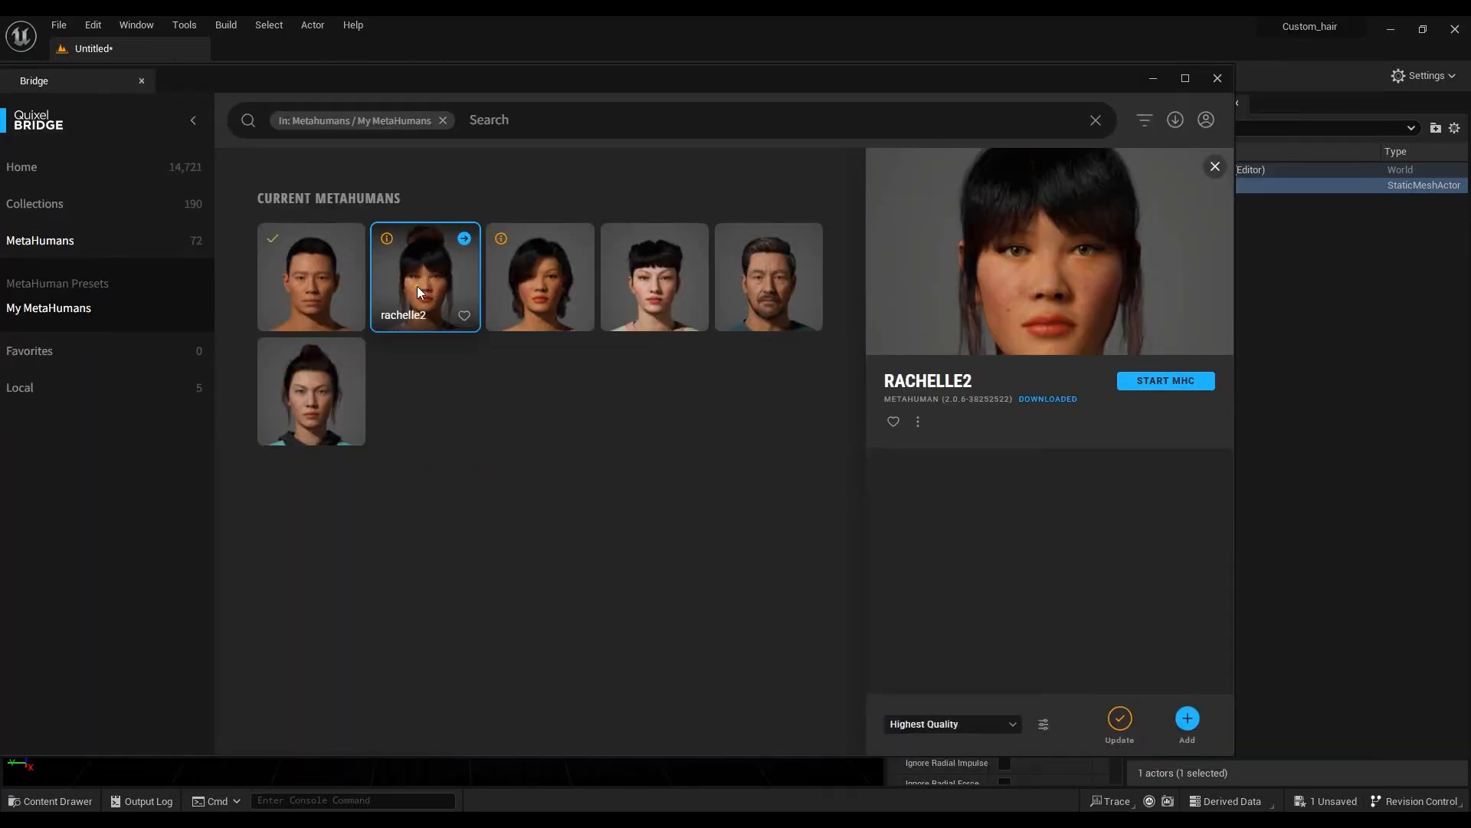
- Add rachelle2 from Quixel Bridge to the Custom_hair project at Highest Quality and enable the missing project settings and plugins
left_click(1187, 718)
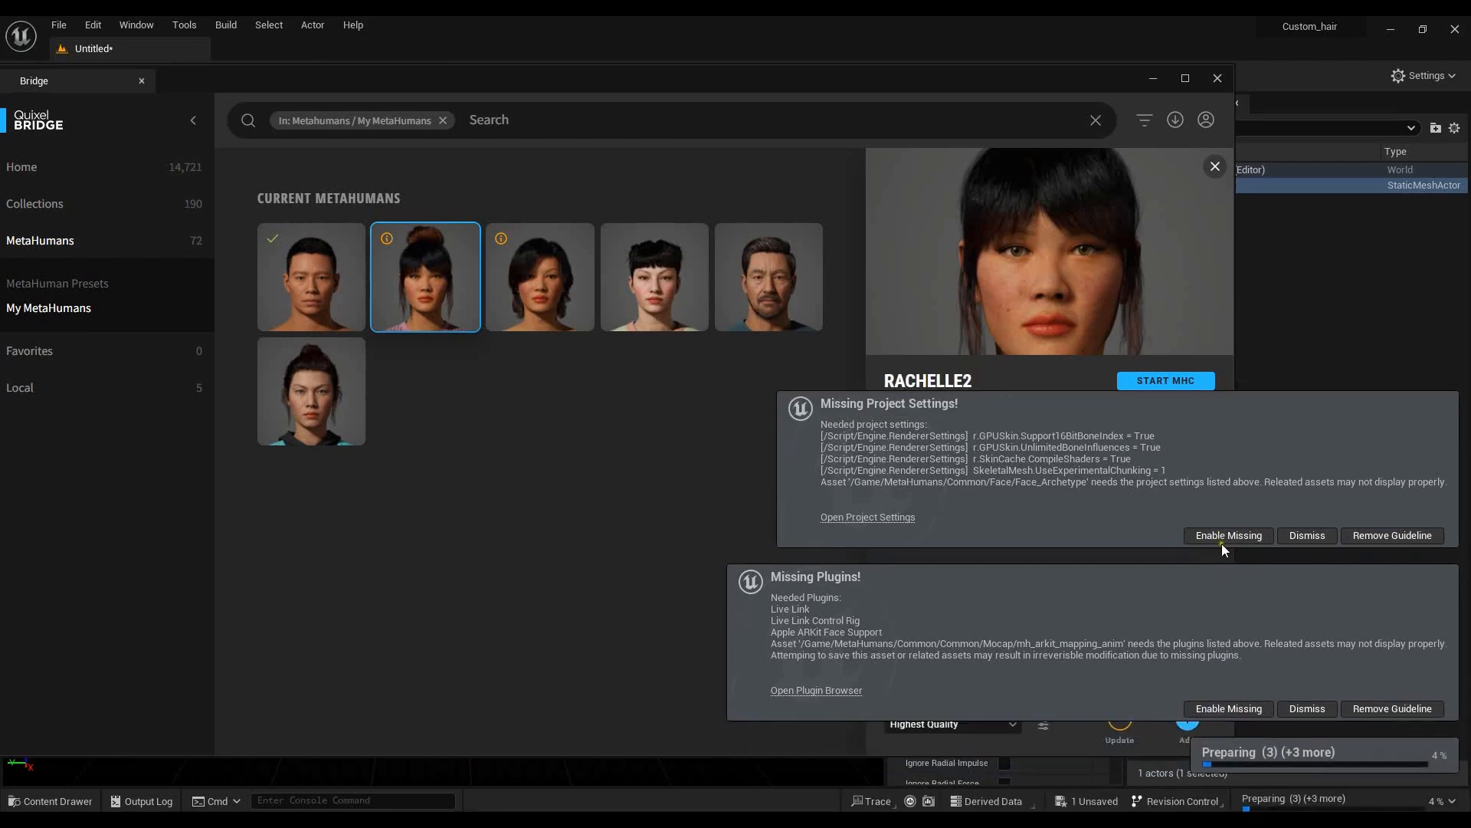
left_click(1223, 537)
left_click(1229, 708)
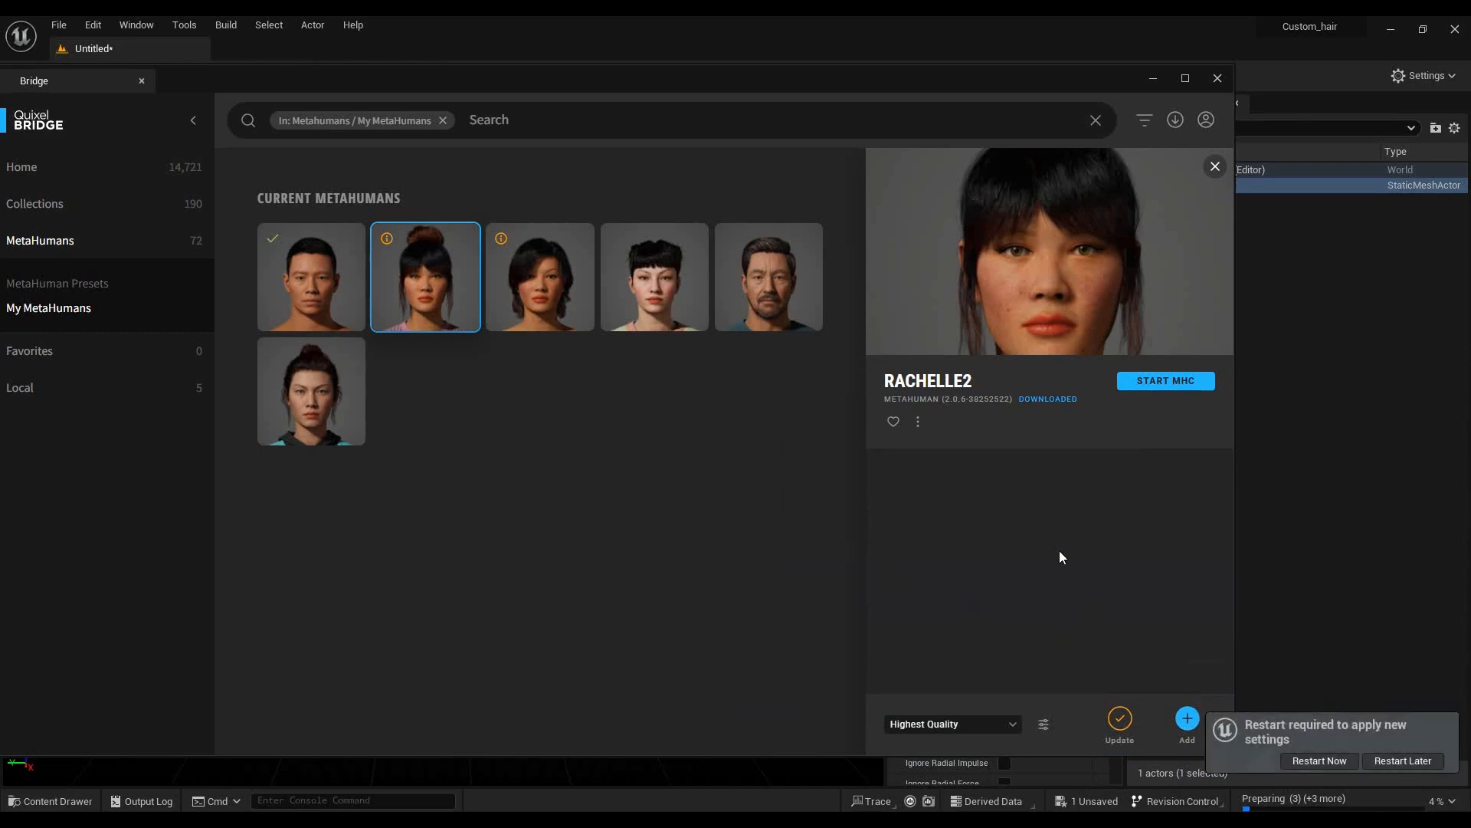
- Restart the editor to apply the new settings, saving the untitled level in the Content folder as test_custom_hair
left_click(1320, 760)
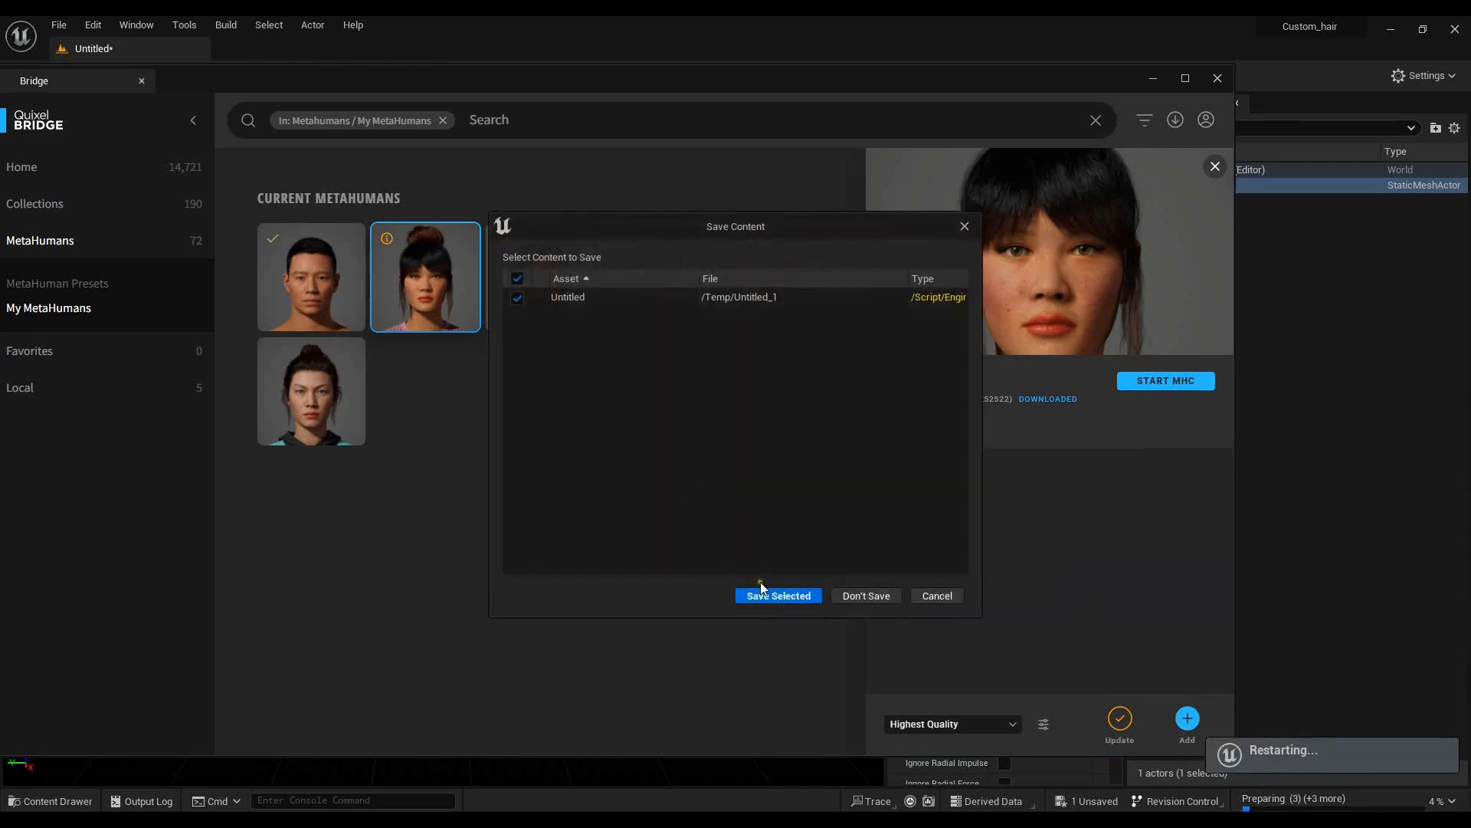
left_click(779, 596)
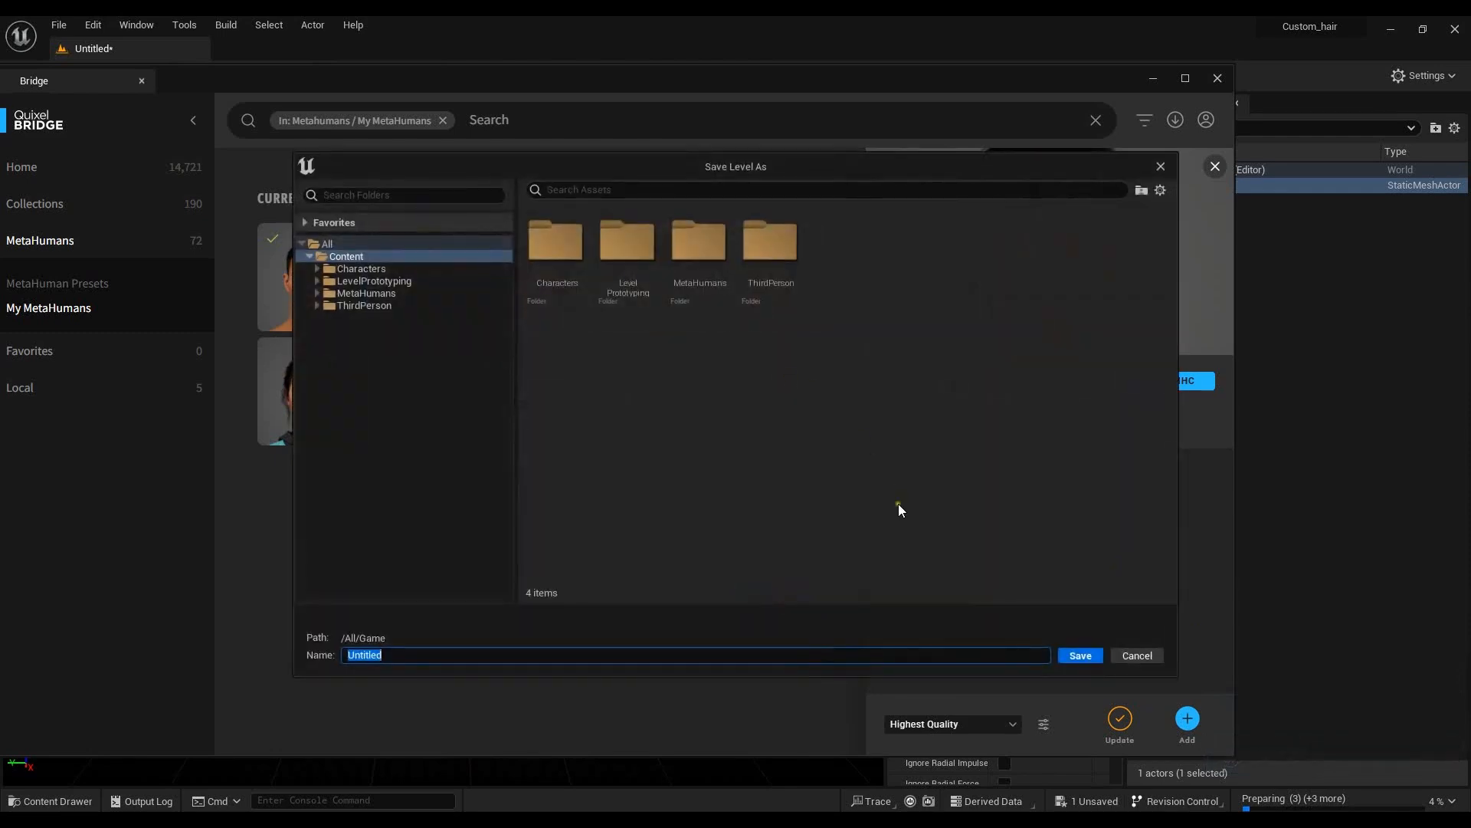
type("test_custom_hair")
key("Return")
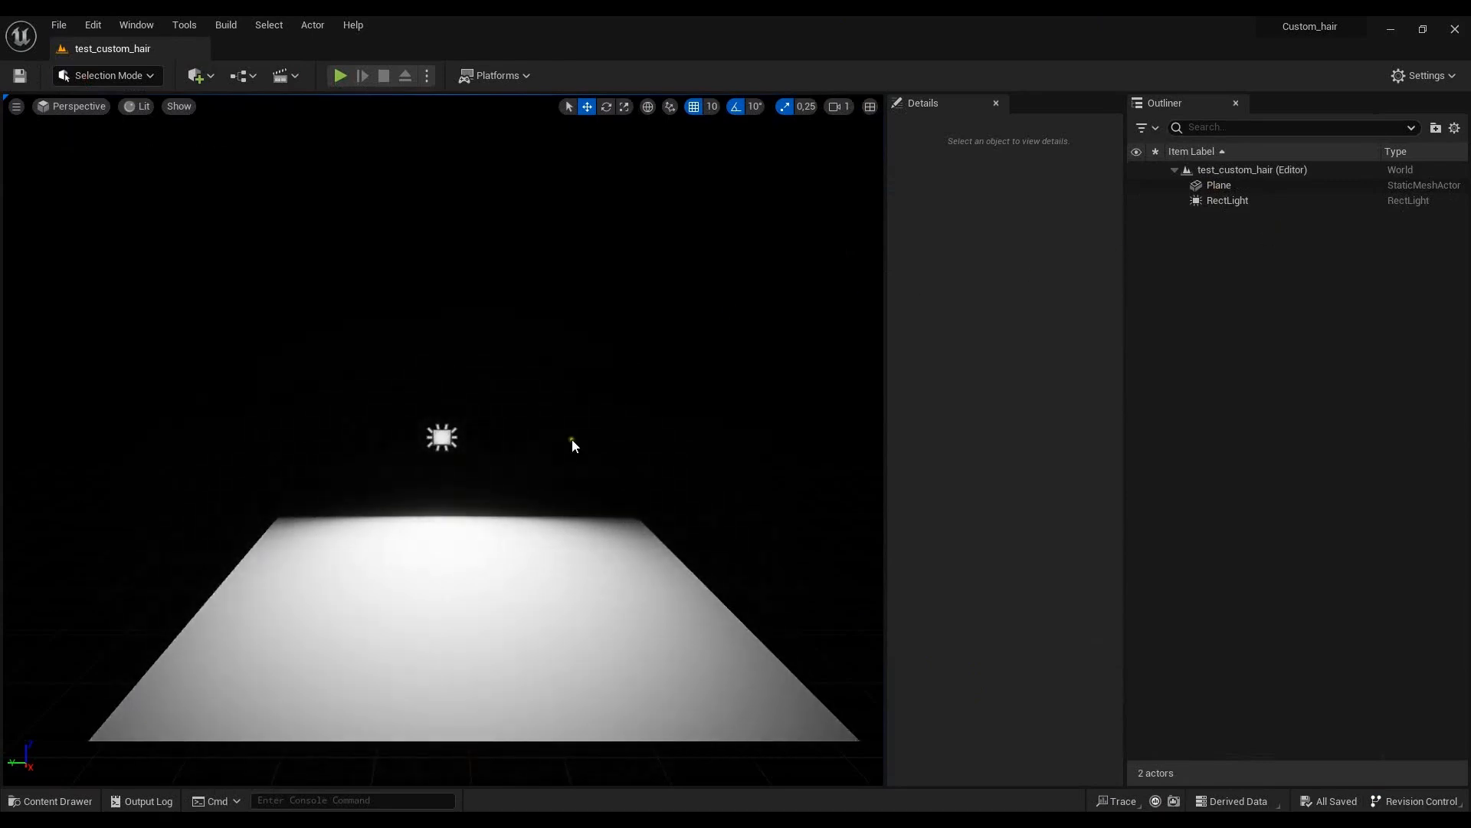
- Place the BP_rachelle2 blueprint from the MetaHumans/rachelle2 folder into the level
left_click_drag(603, 215, 581, 263)
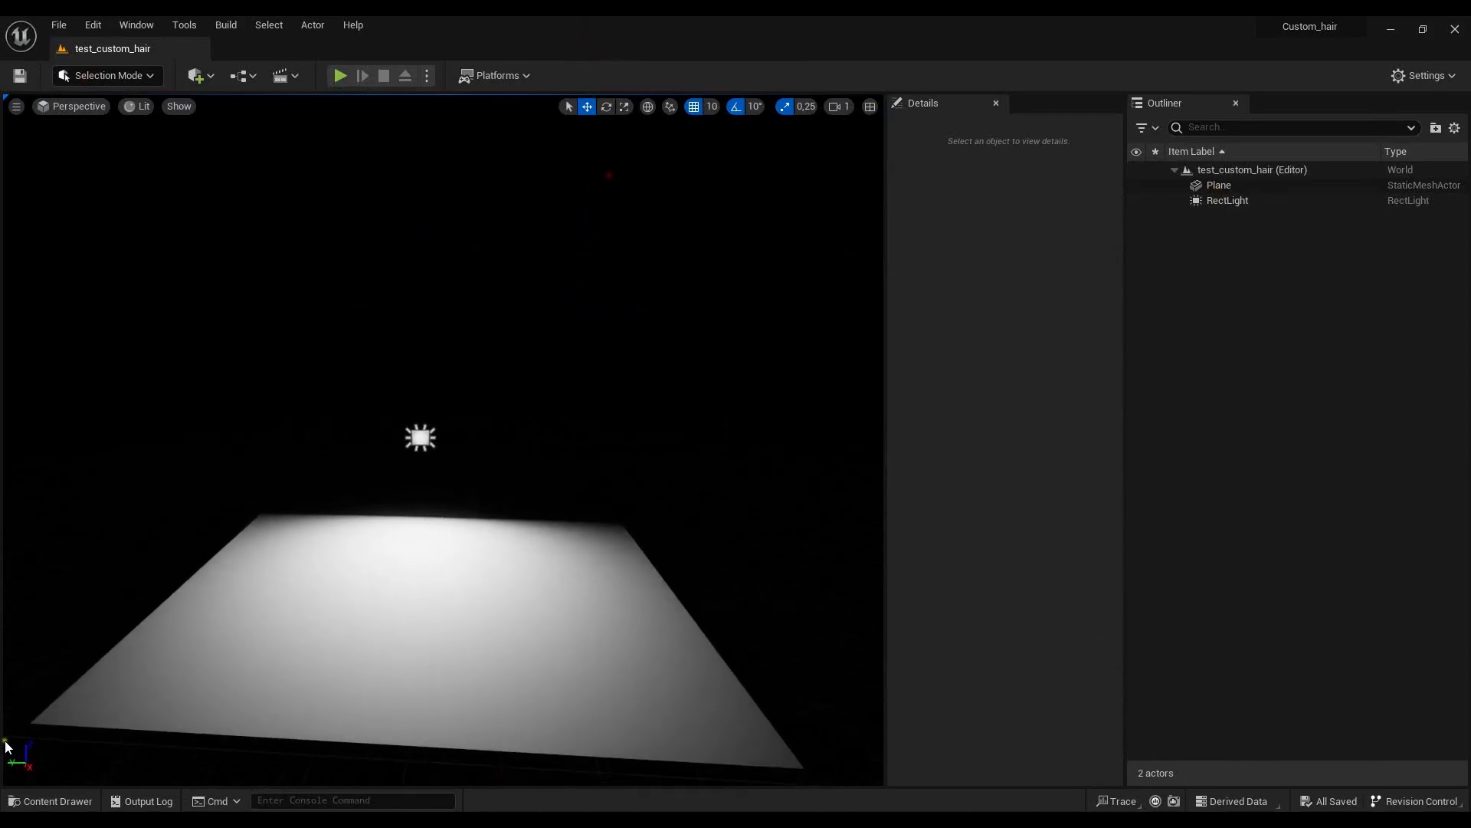
left_click(49, 801)
left_click_drag(693, 593, 610, 402)
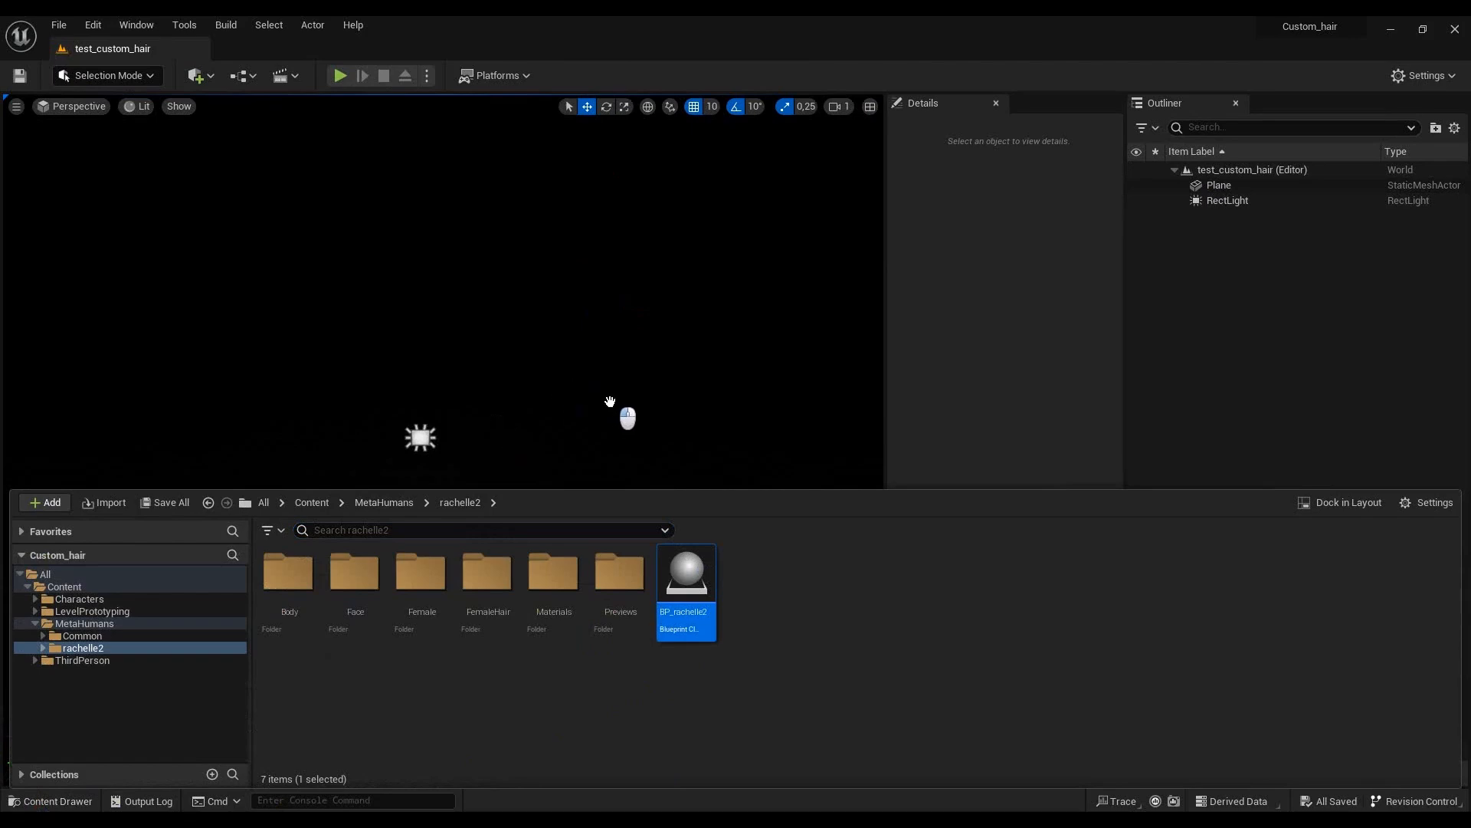
left_click_drag(610, 402, 617, 390)
left_click_drag(616, 390, 611, 383)
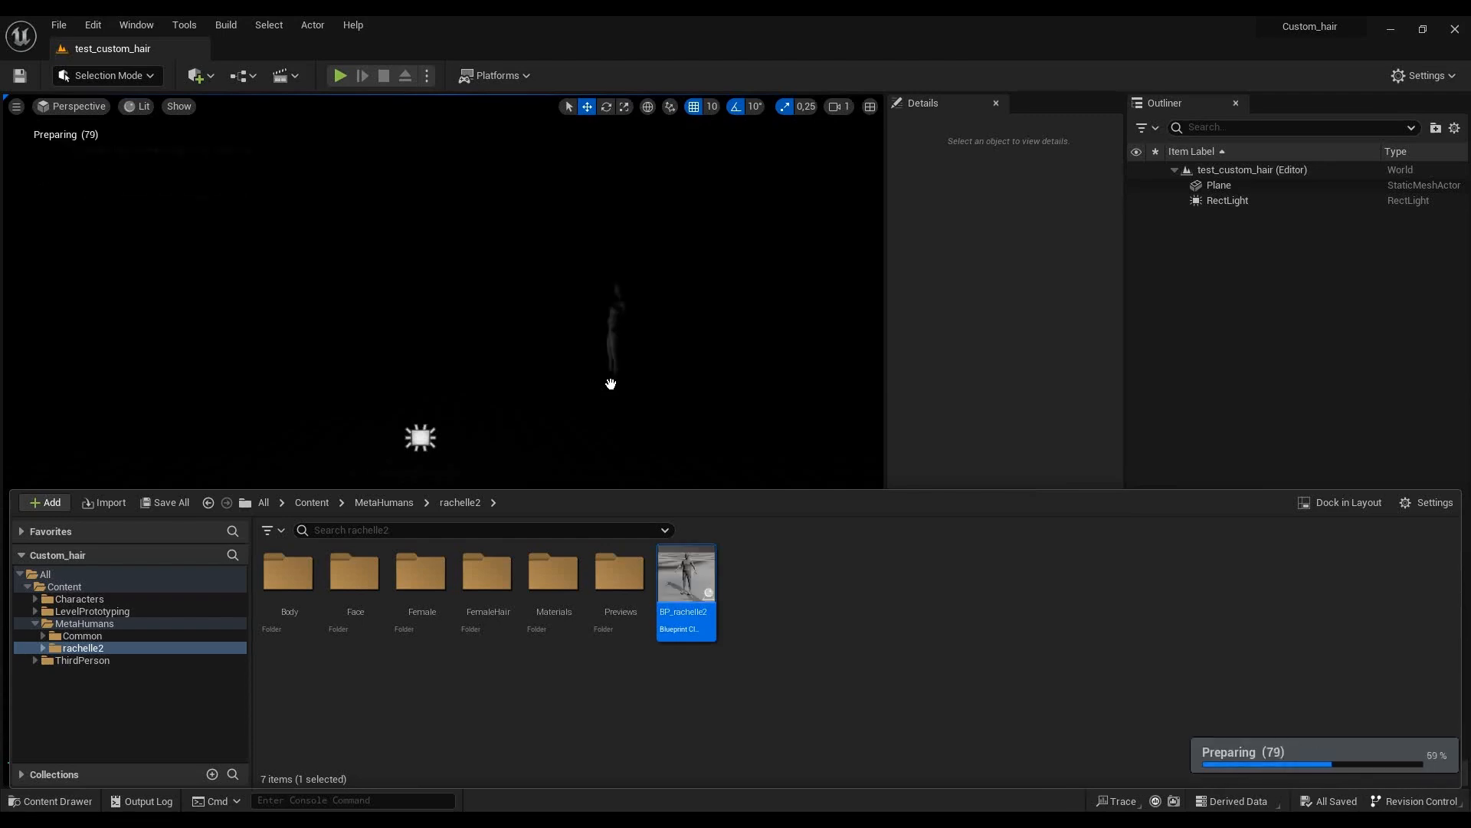
left_click_drag(611, 384, 718, 433)
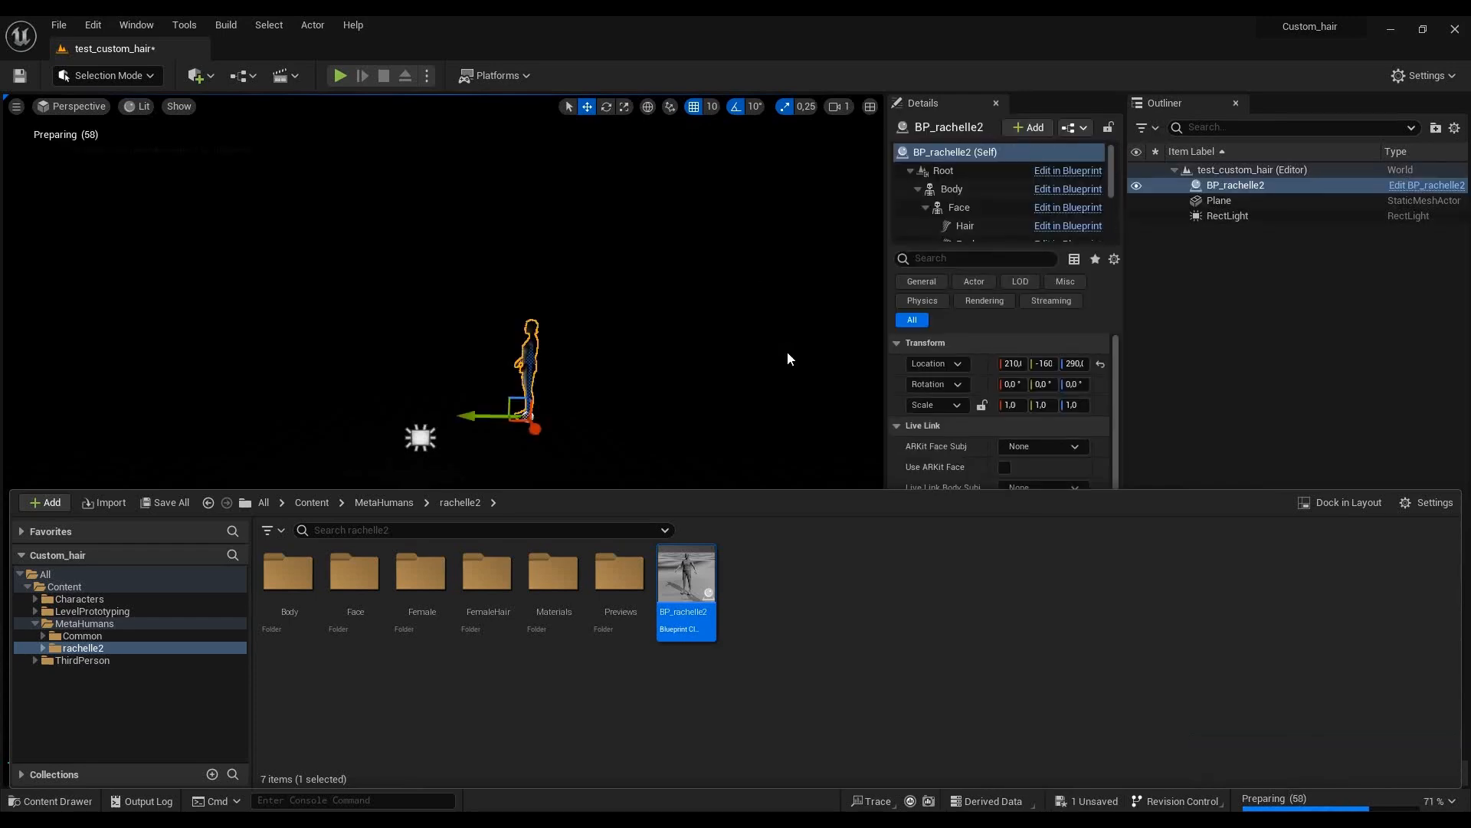
- Set BP_rachelle2's location to 0, 0, 0
left_click(1075, 364)
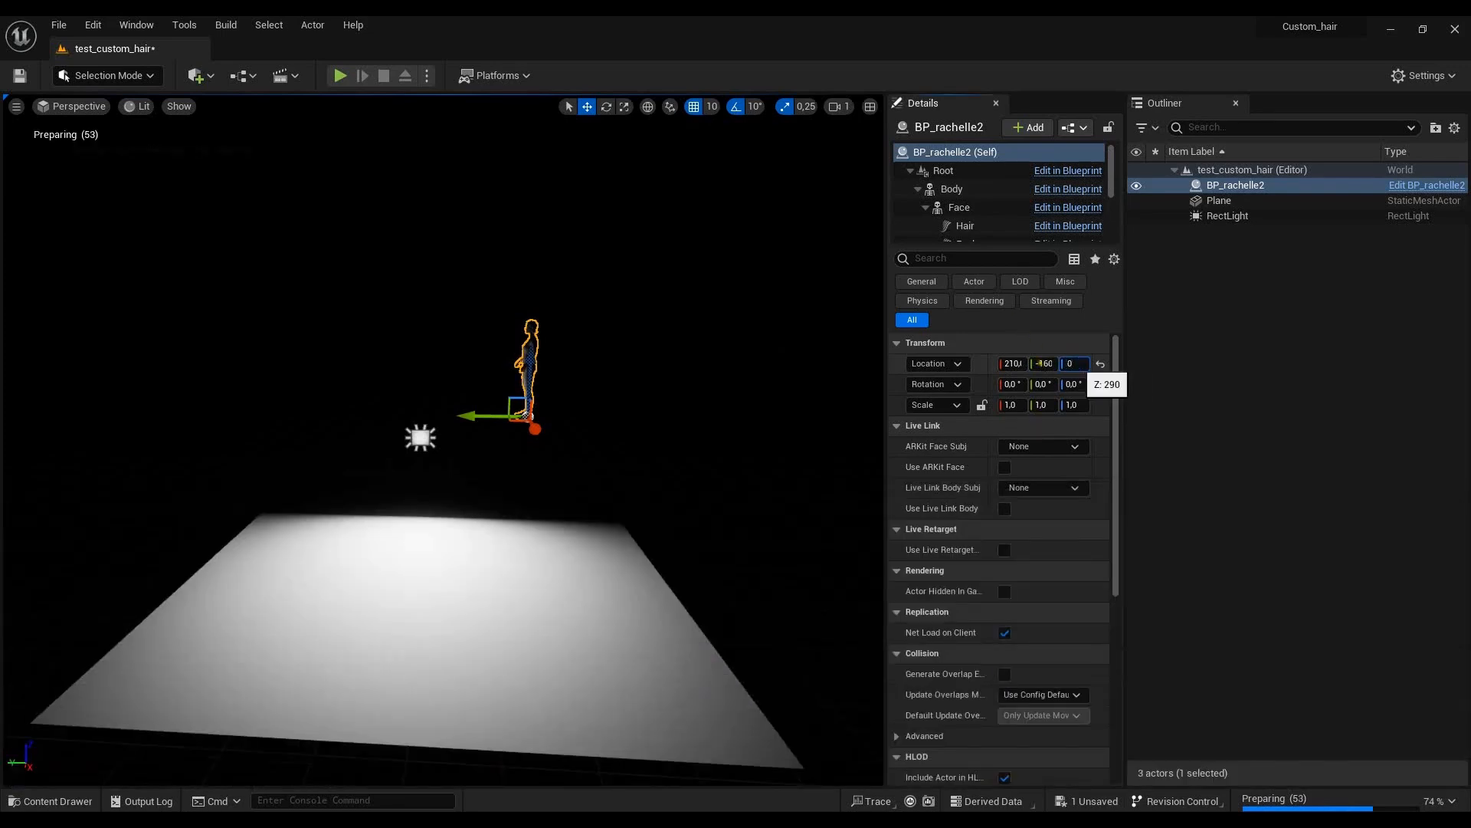
left_click(1041, 363)
key("BackSpace")
type("0")
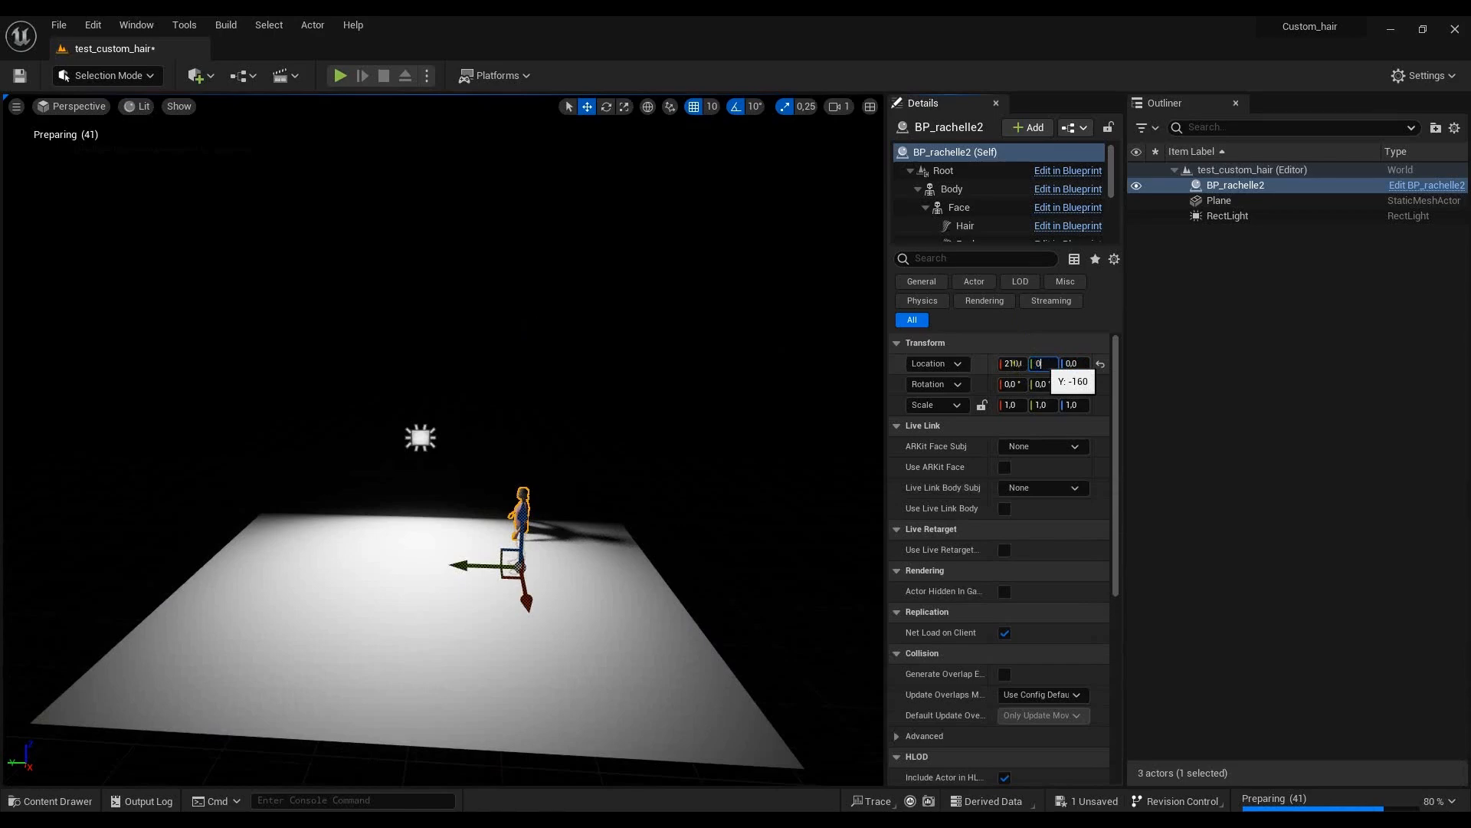
left_click(1013, 363)
type("0")
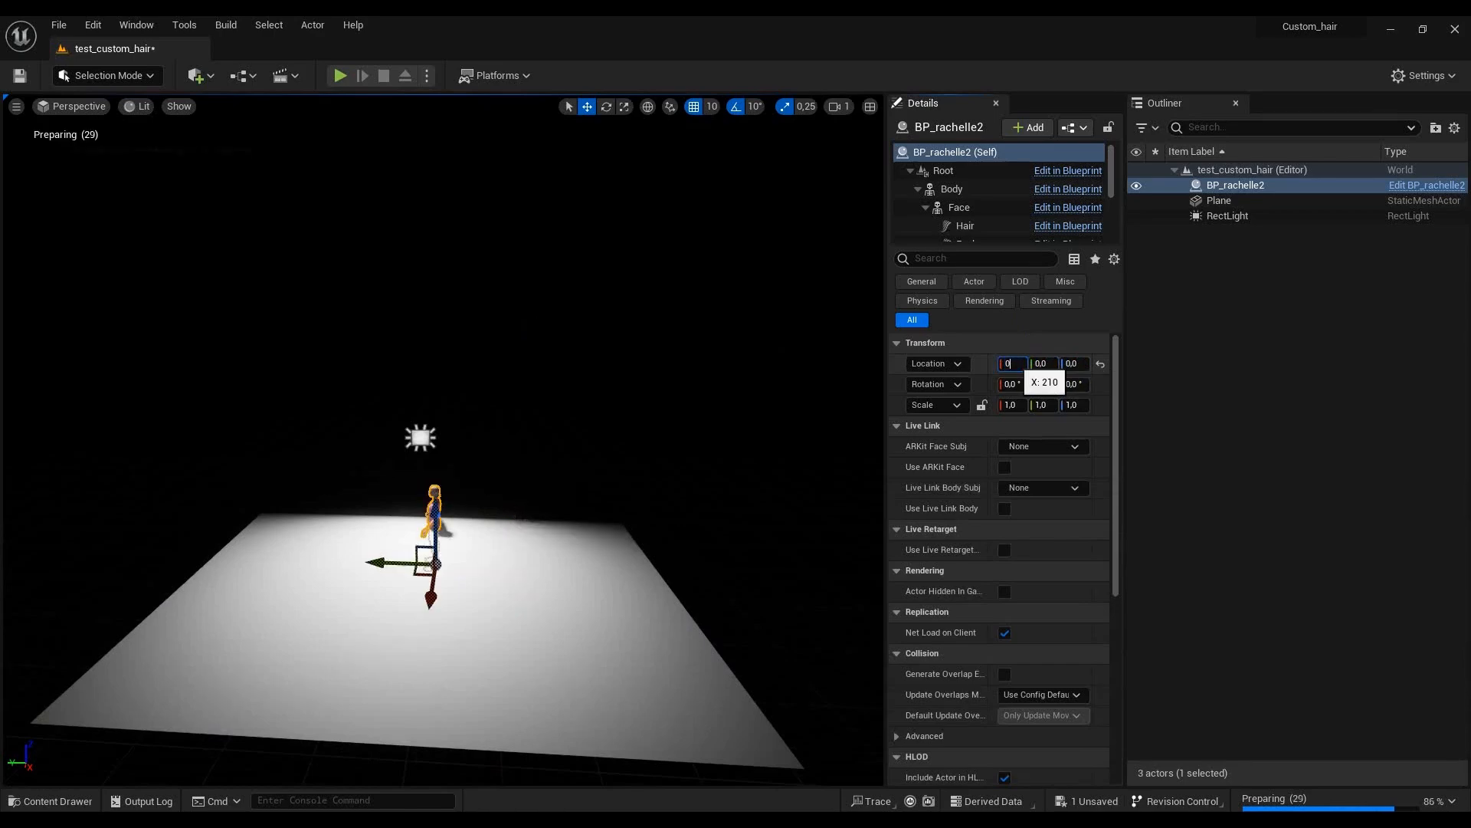
key("Return")
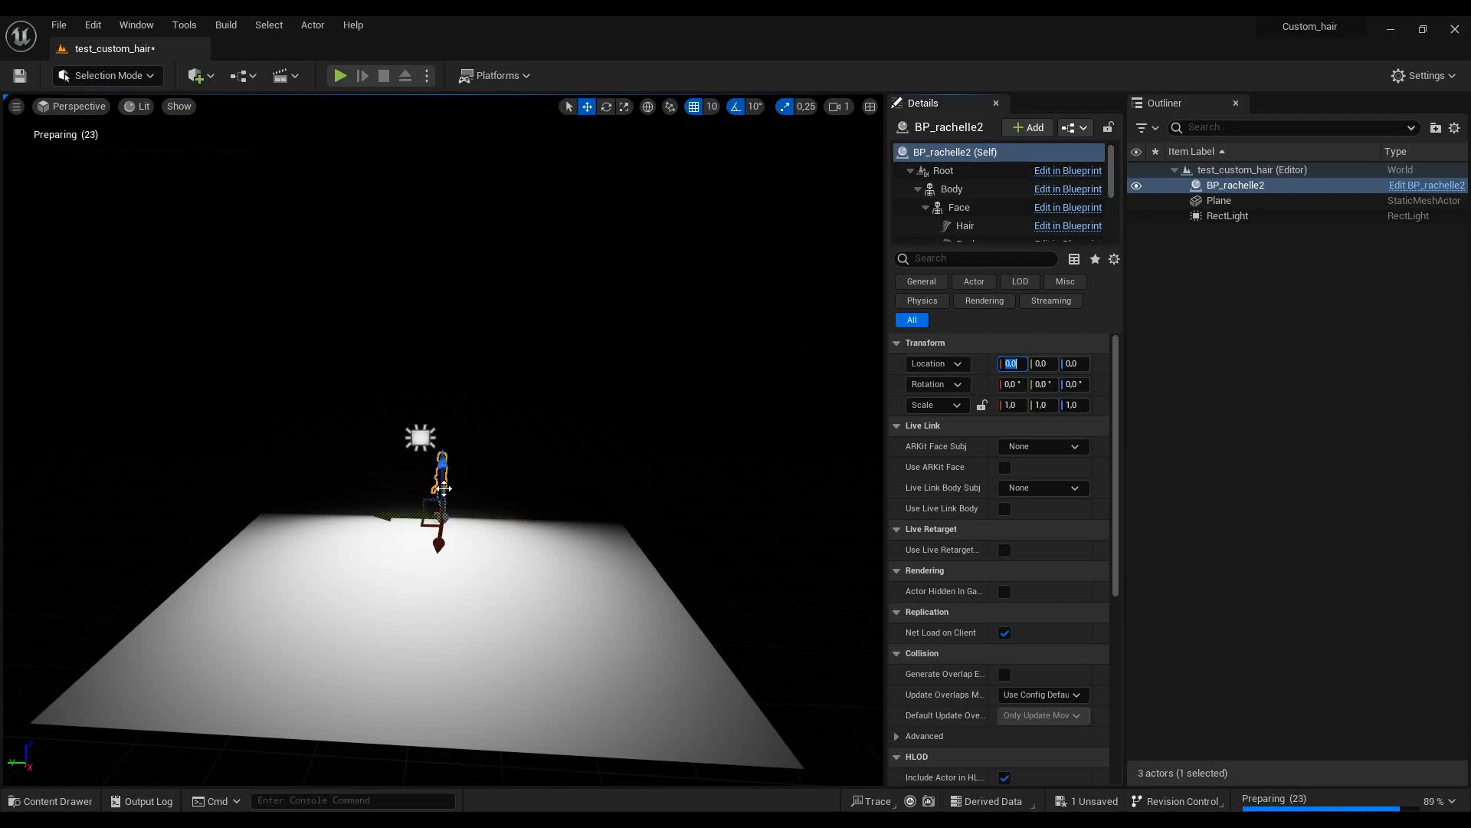
- Try moving BP_rachelle2 along the X axis to the lit part of the plane, at X 450
scroll(482, 503, "up", 3)
scroll(481, 504, "up", 3)
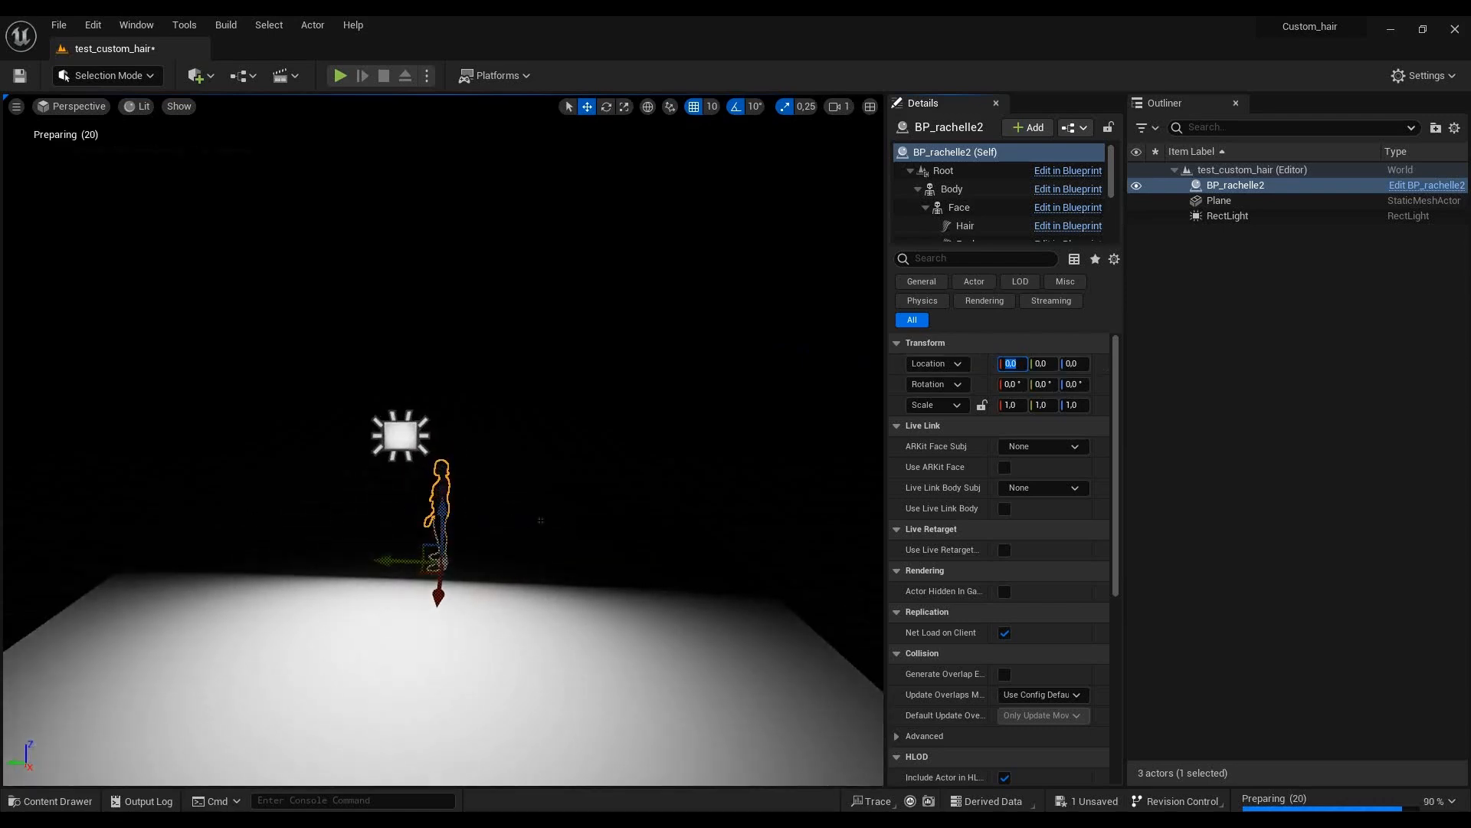
left_click_drag(528, 507, 771, 445, "alt")
scroll(359, 505, "down", 3)
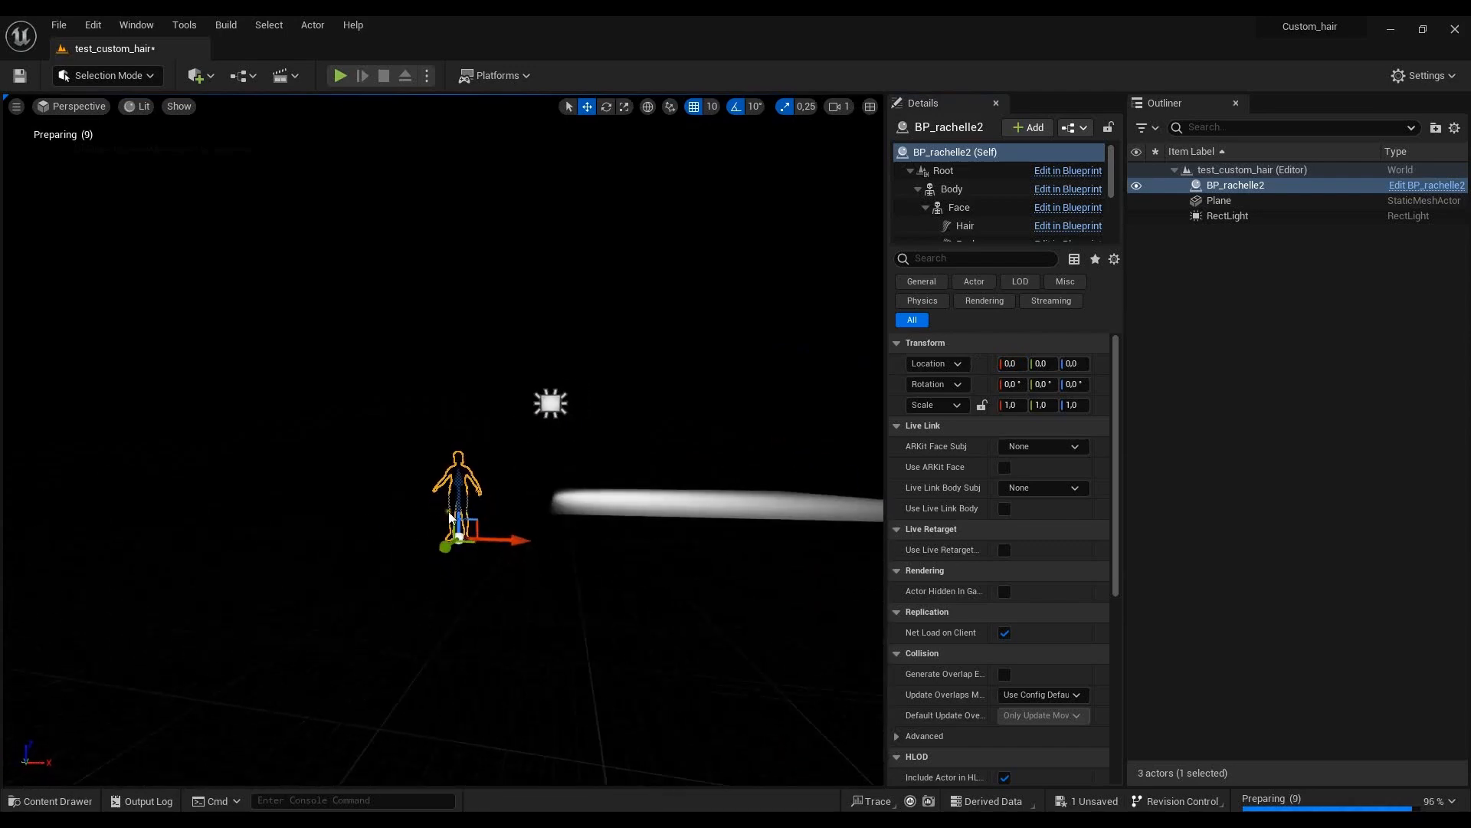
left_click_drag(500, 542, 816, 564)
left_click(1008, 364)
type("0")
key("Return")
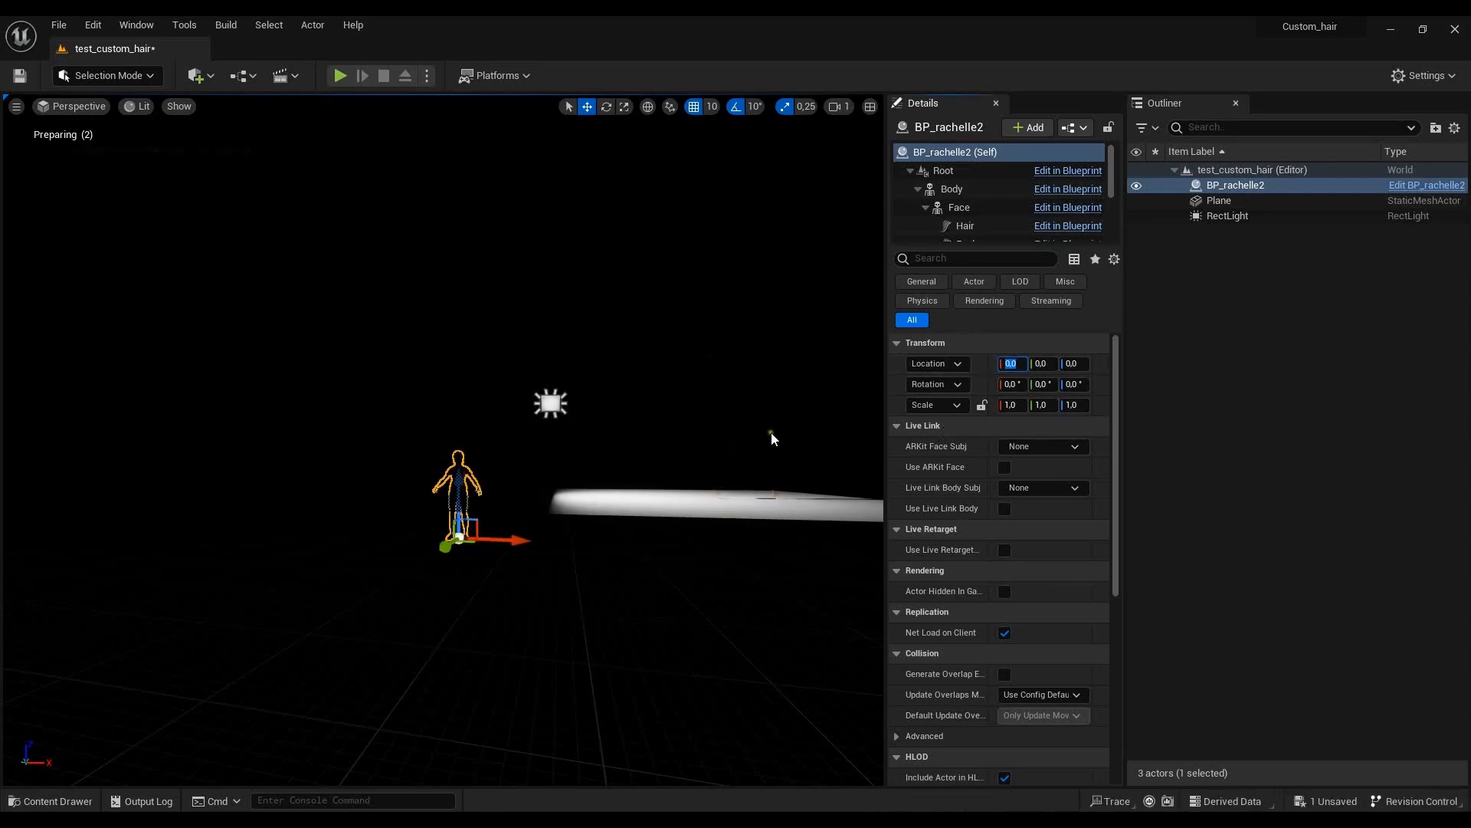
left_click_drag(525, 540, 958, 540)
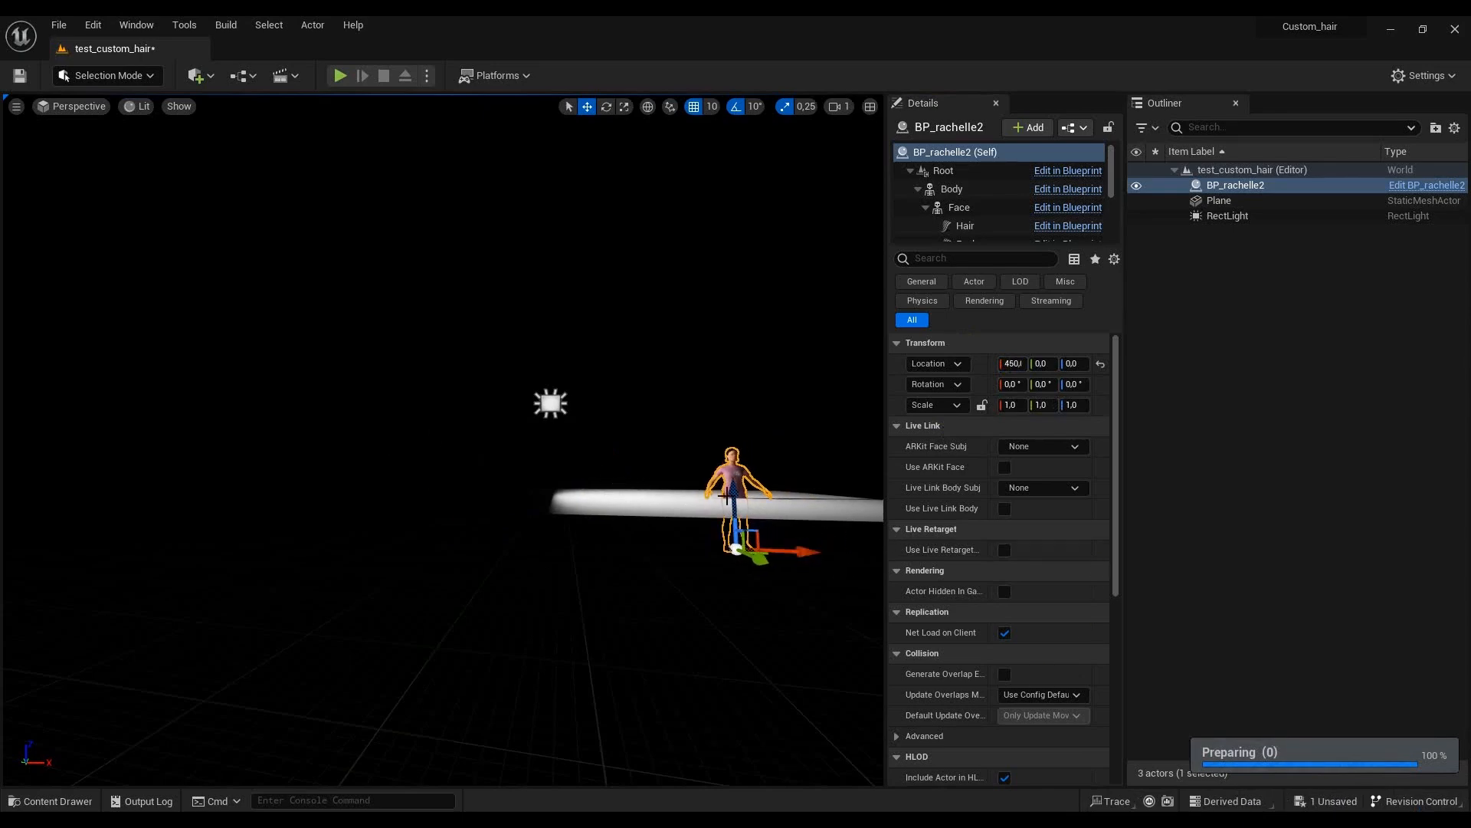
- Set the Plane's X and Z location to 0 so it sits at the world origin
left_click(678, 512)
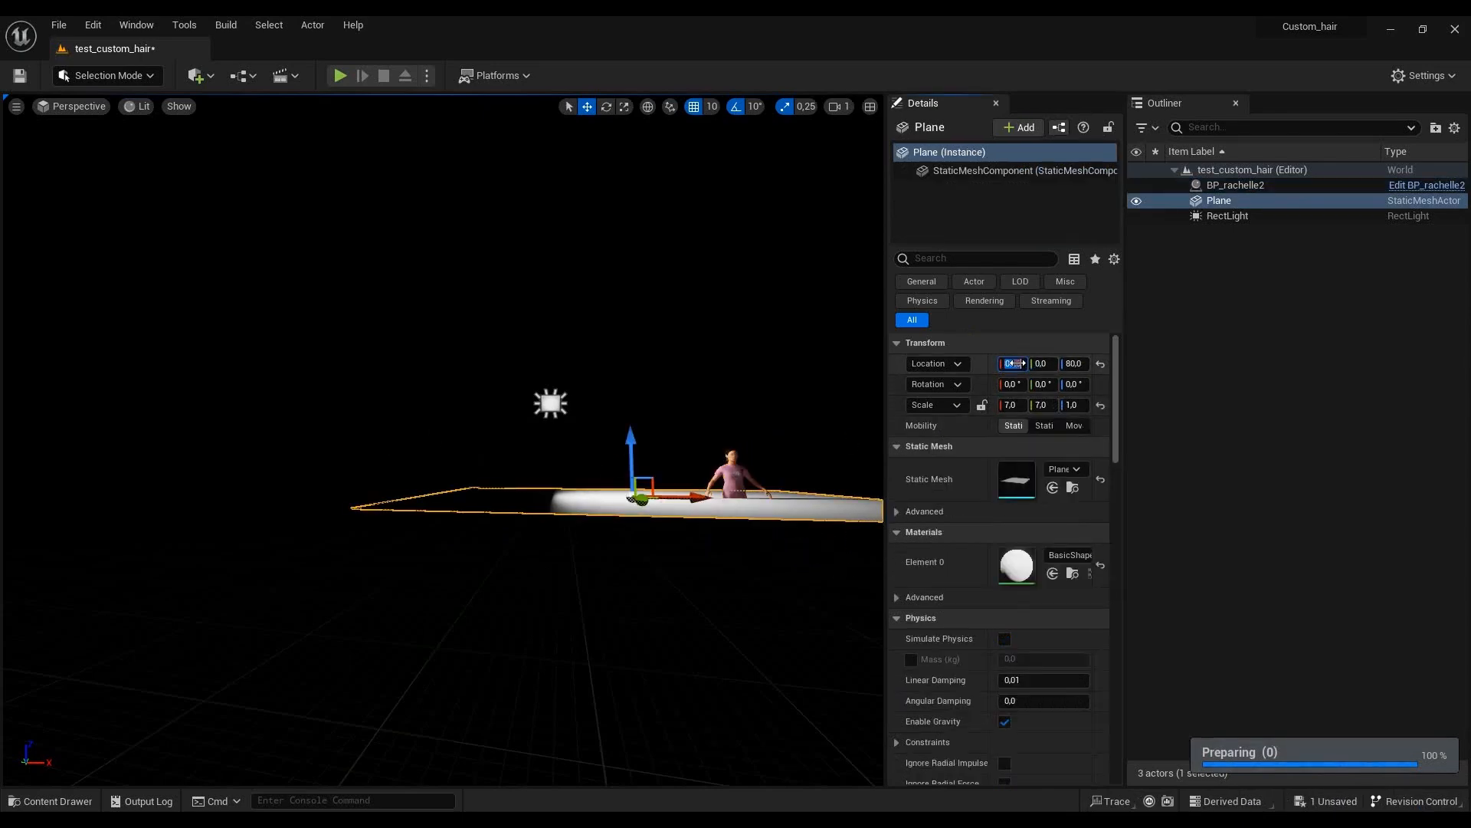
key("Return")
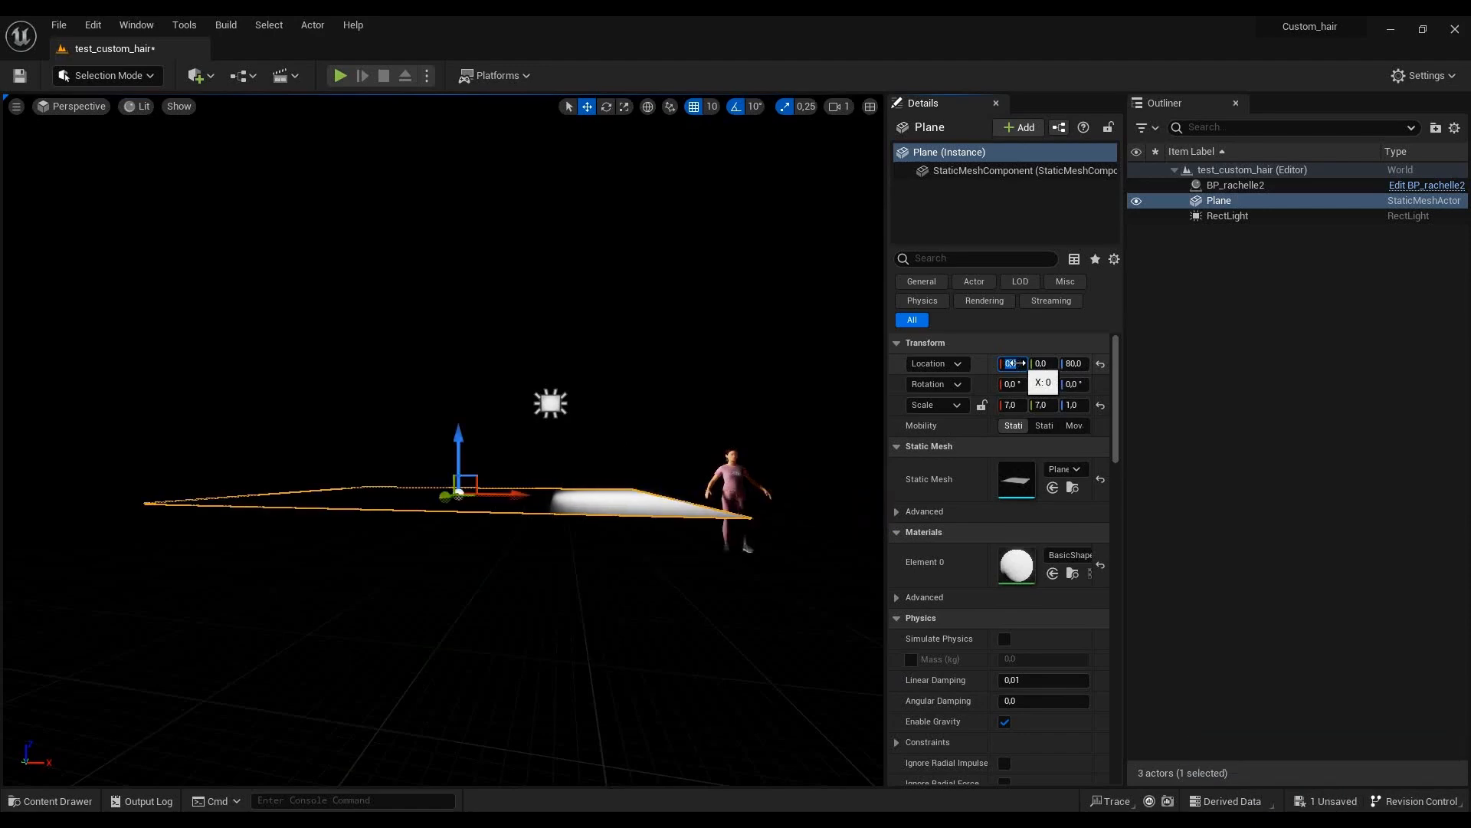
left_click(1070, 365)
type("0")
key("Return")
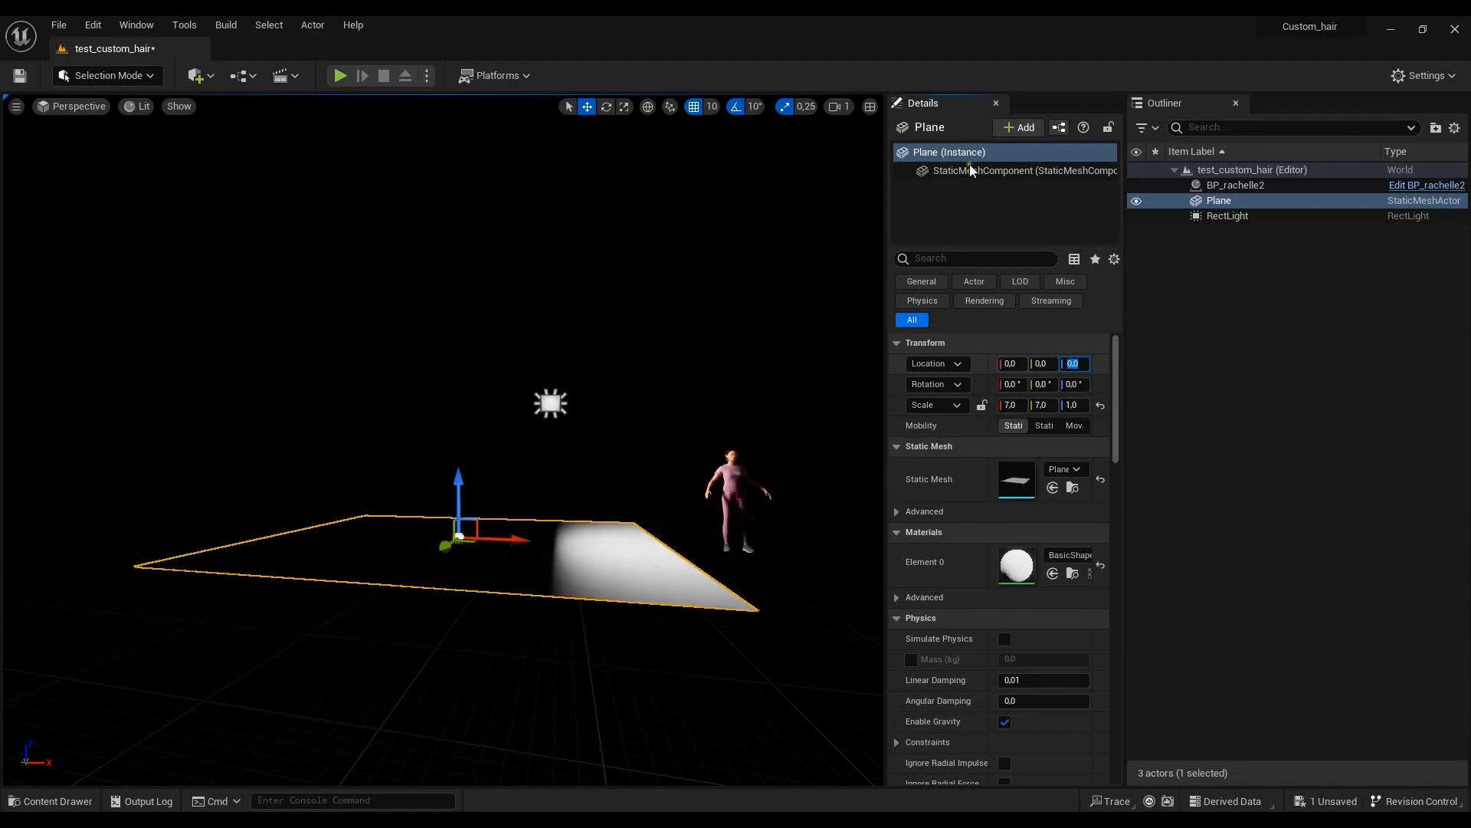
- Return BP_rachelle2 to the origin by setting its X location to 0
left_click(1235, 184)
left_click(1011, 364)
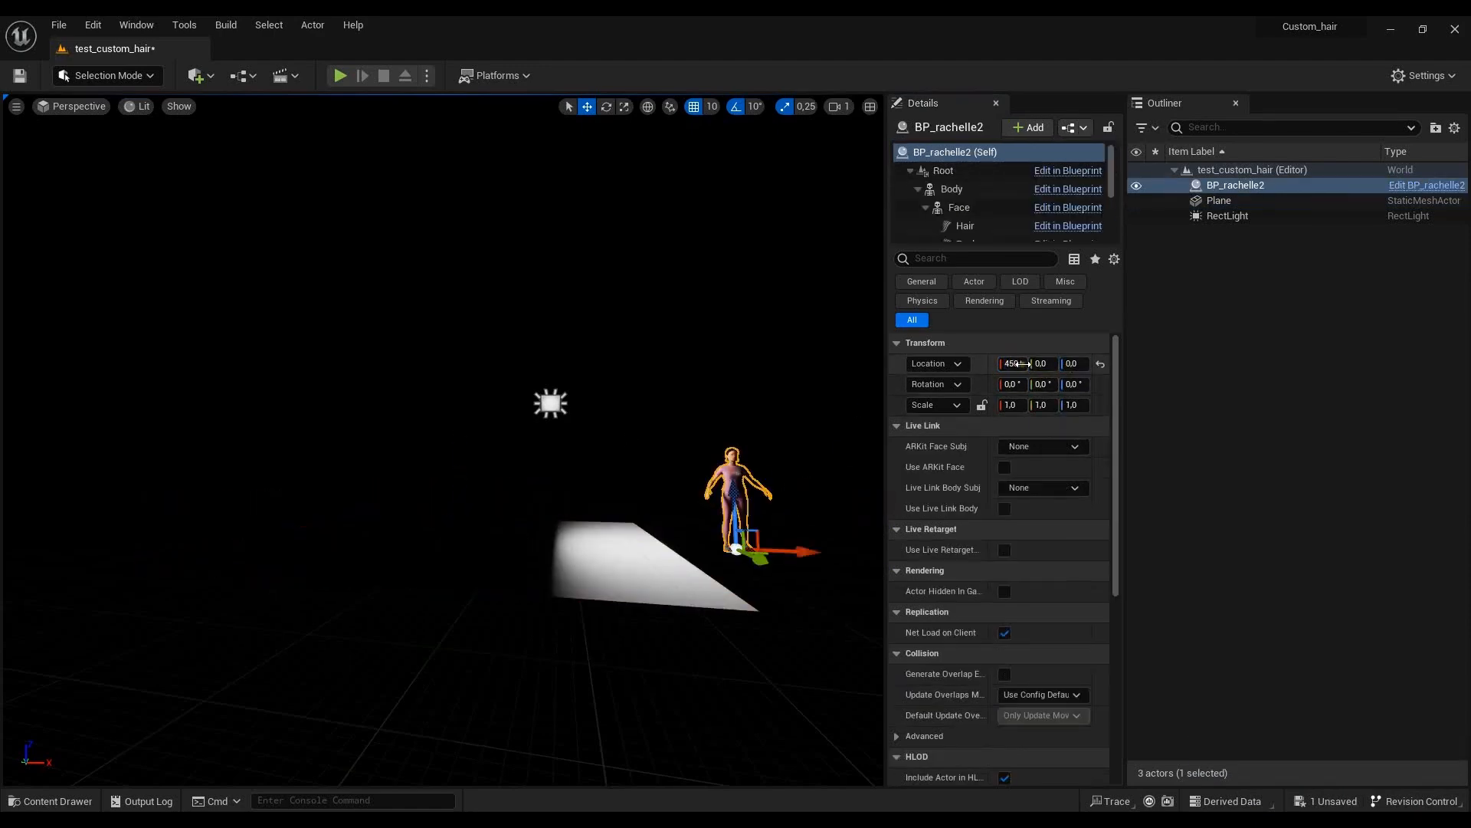
type("0")
key("Return")
- Move the RectLight along the X axis to -260 so it lights the character, and frame her from the front
left_click(555, 402)
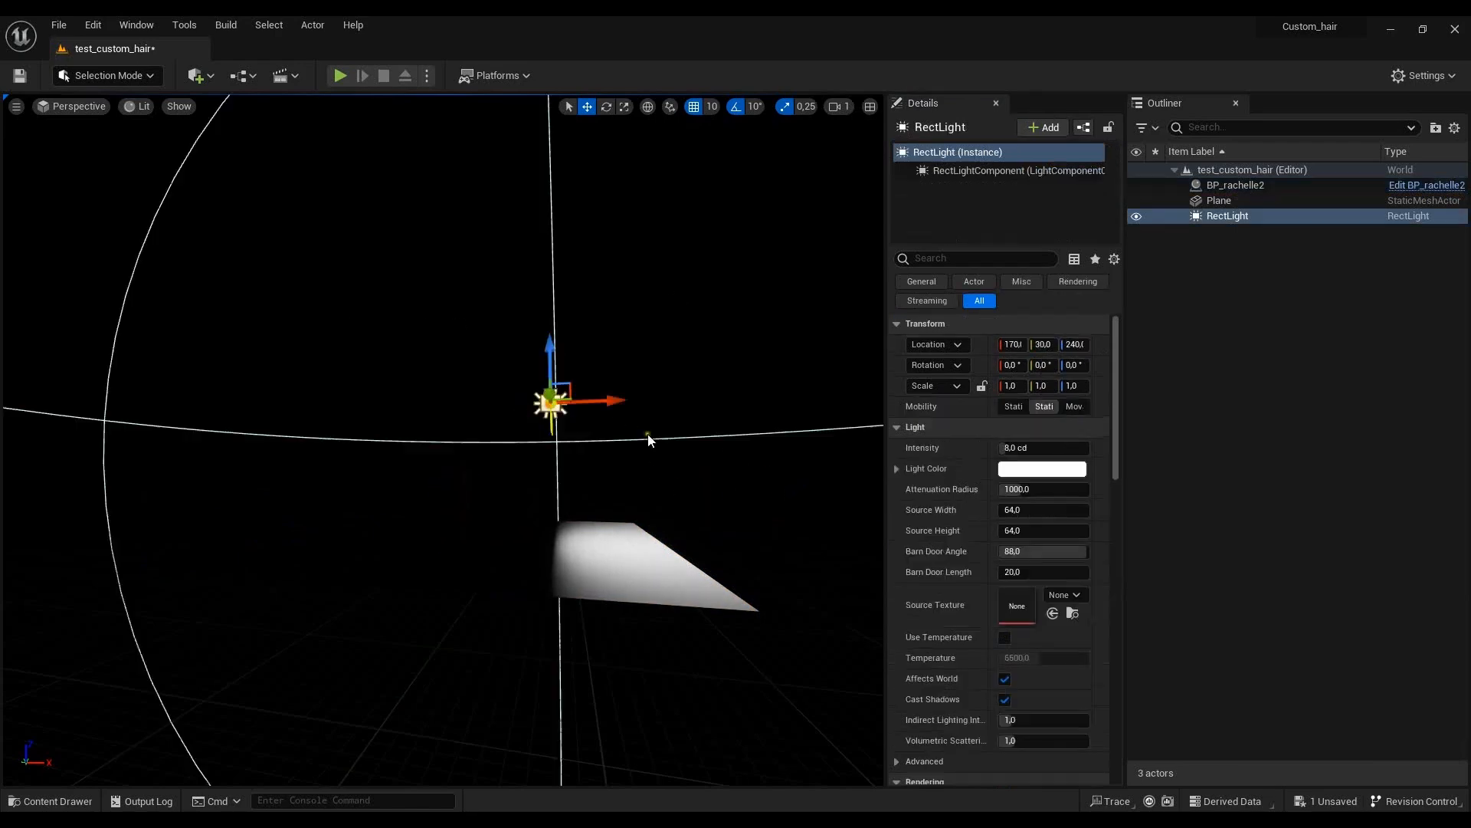
middle_click_drag(673, 326, 731, 349)
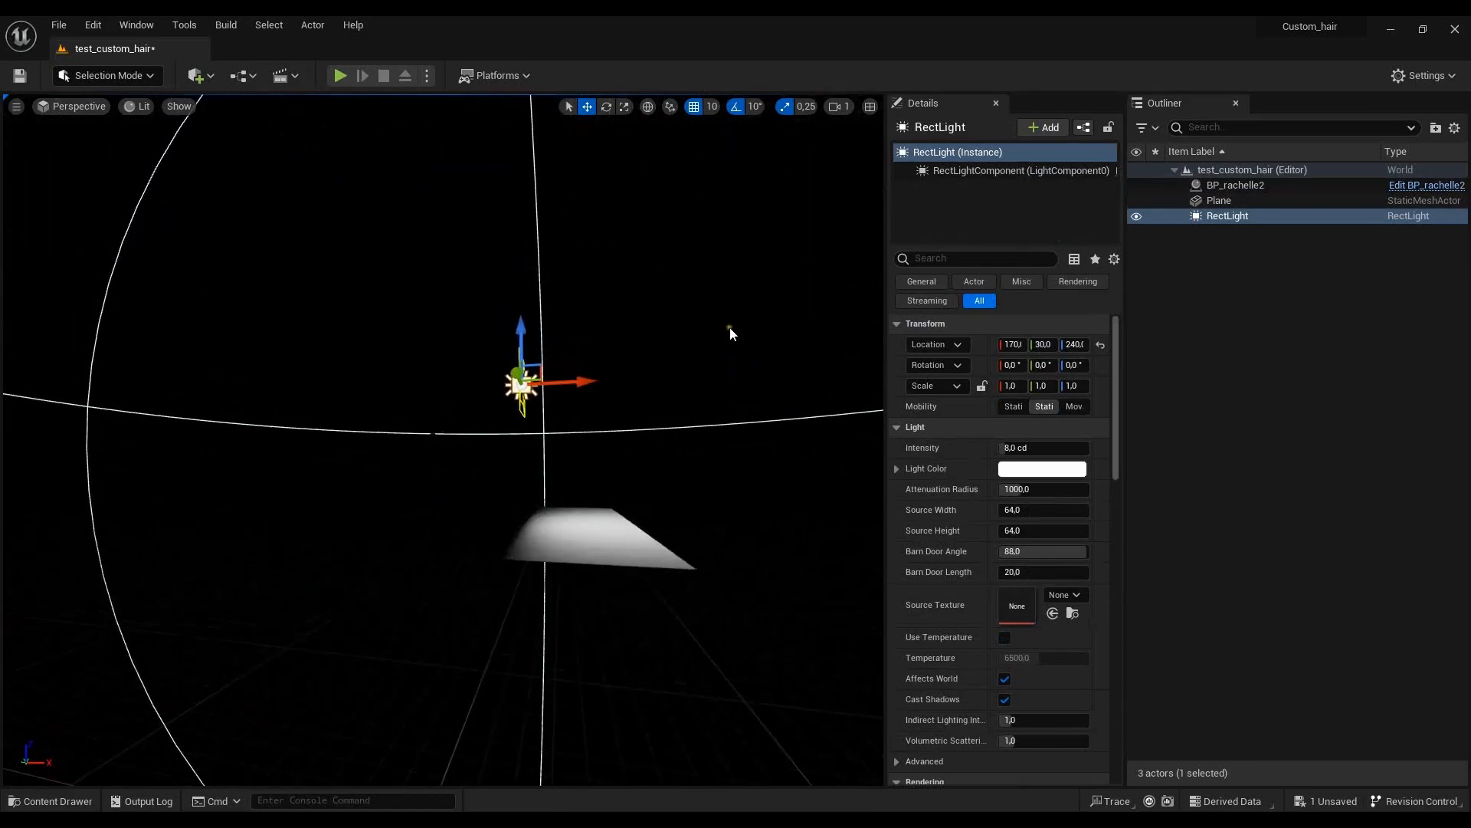
left_click_drag(577, 383, 346, 366)
scroll(385, 532, "up", 10)
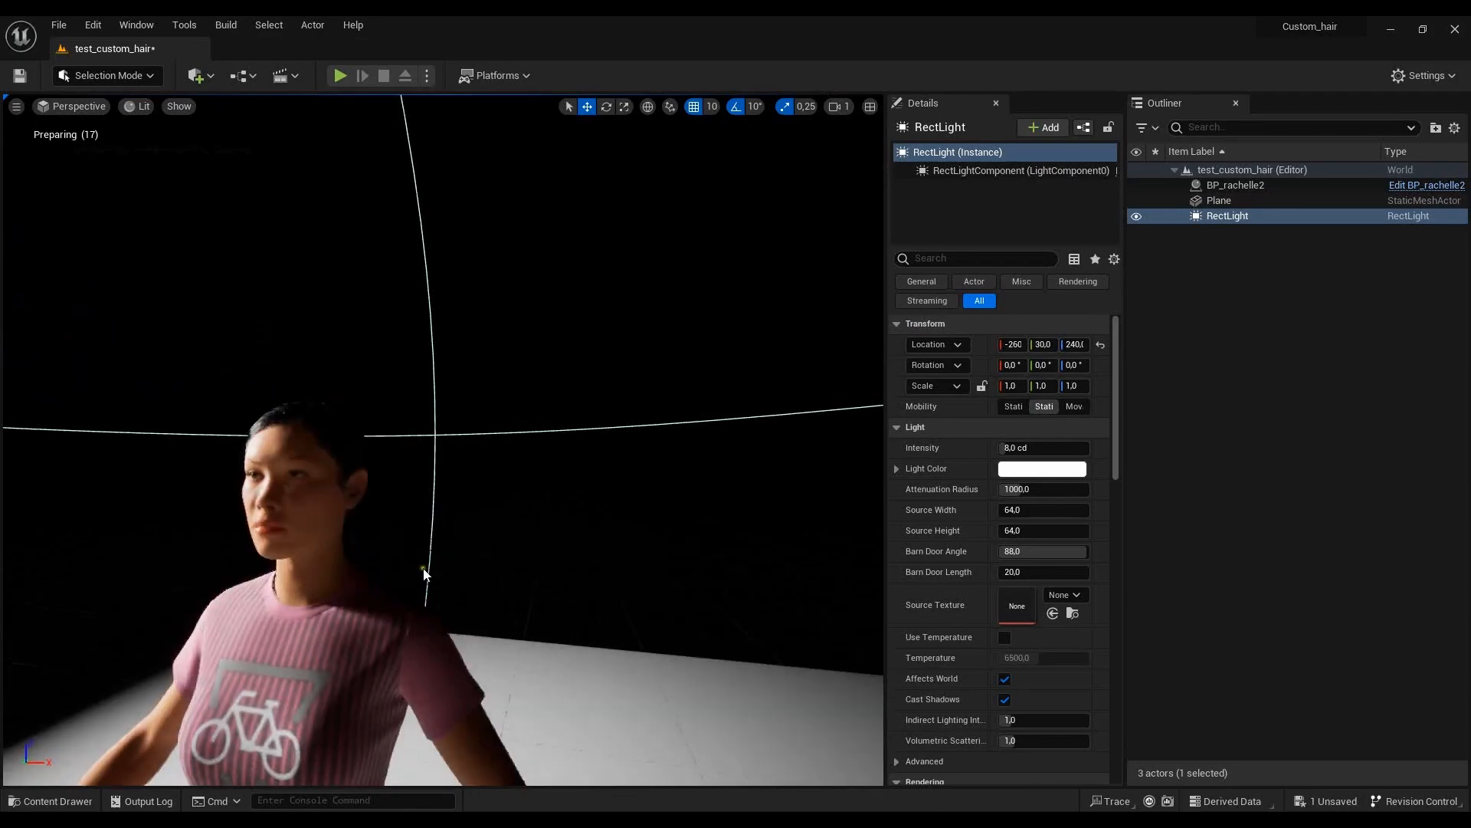
scroll(460, 506, "down", 8)
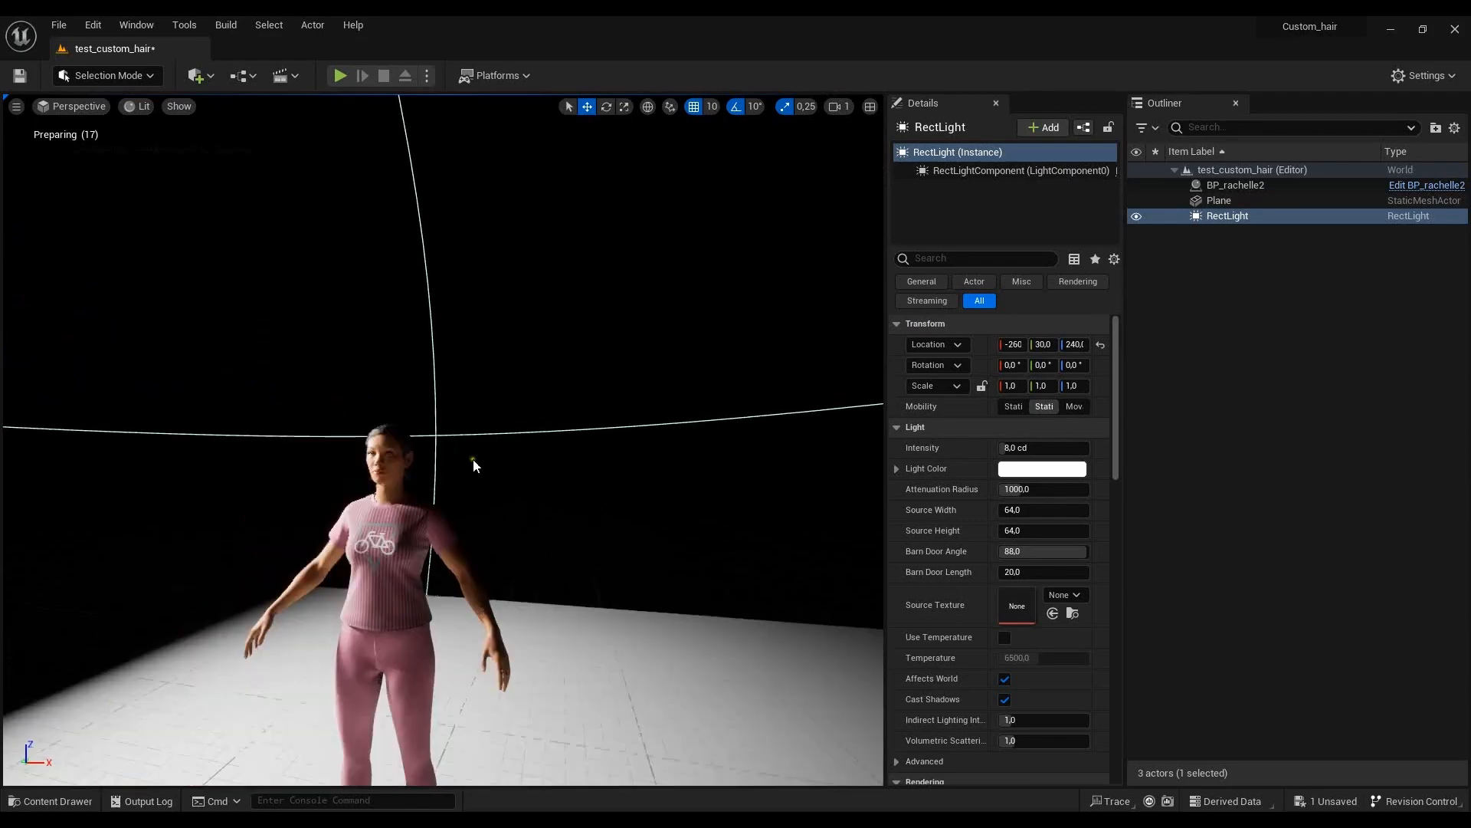
scroll(540, 475, "up", 3)
middle_click_drag(543, 457, 534, 514)
middle_click_drag(277, 327, 307, 333)
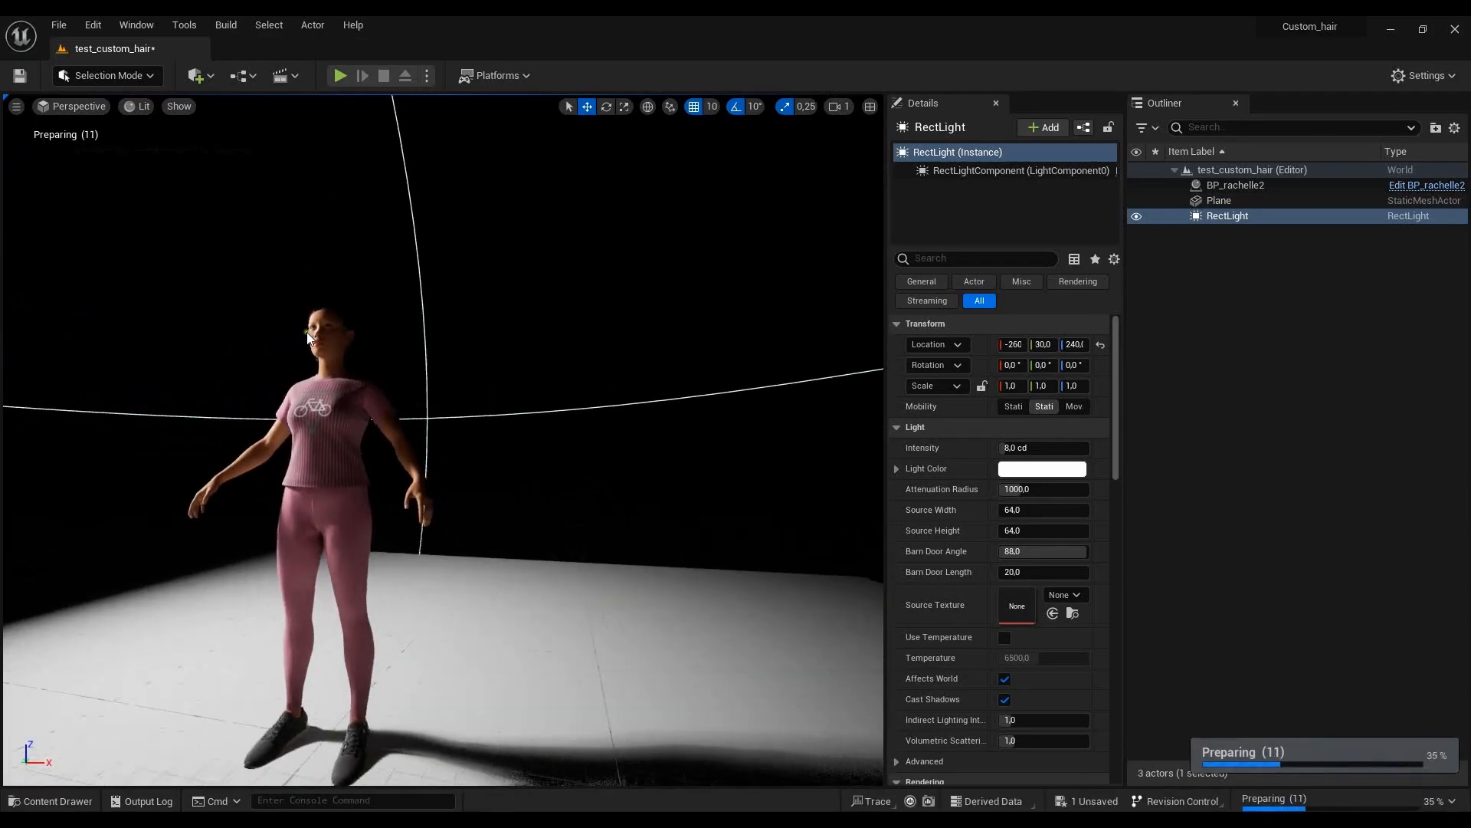
left_click_drag(308, 333, 346, 348, "alt")
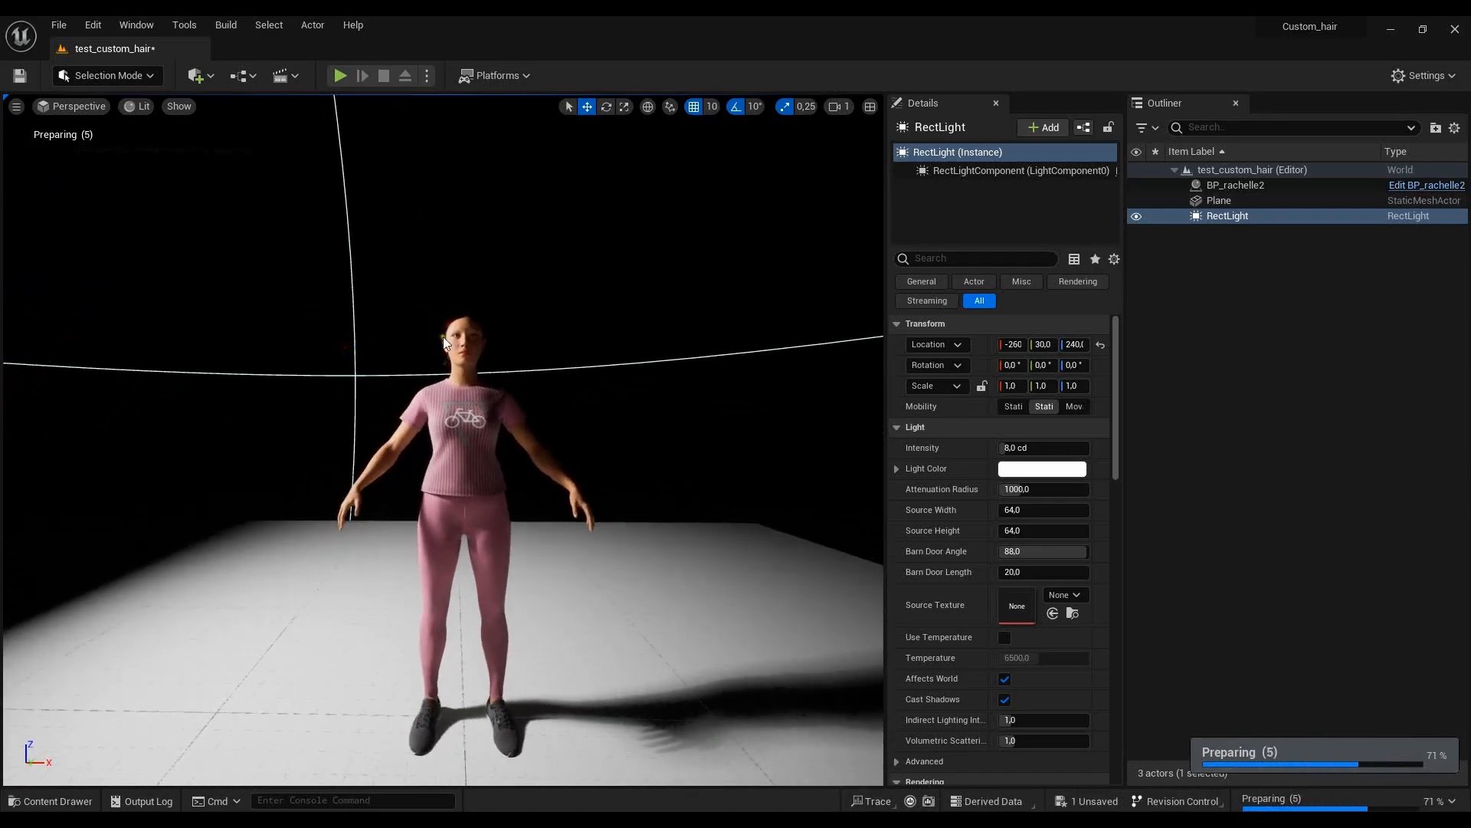
scroll(498, 322, "up", 5)
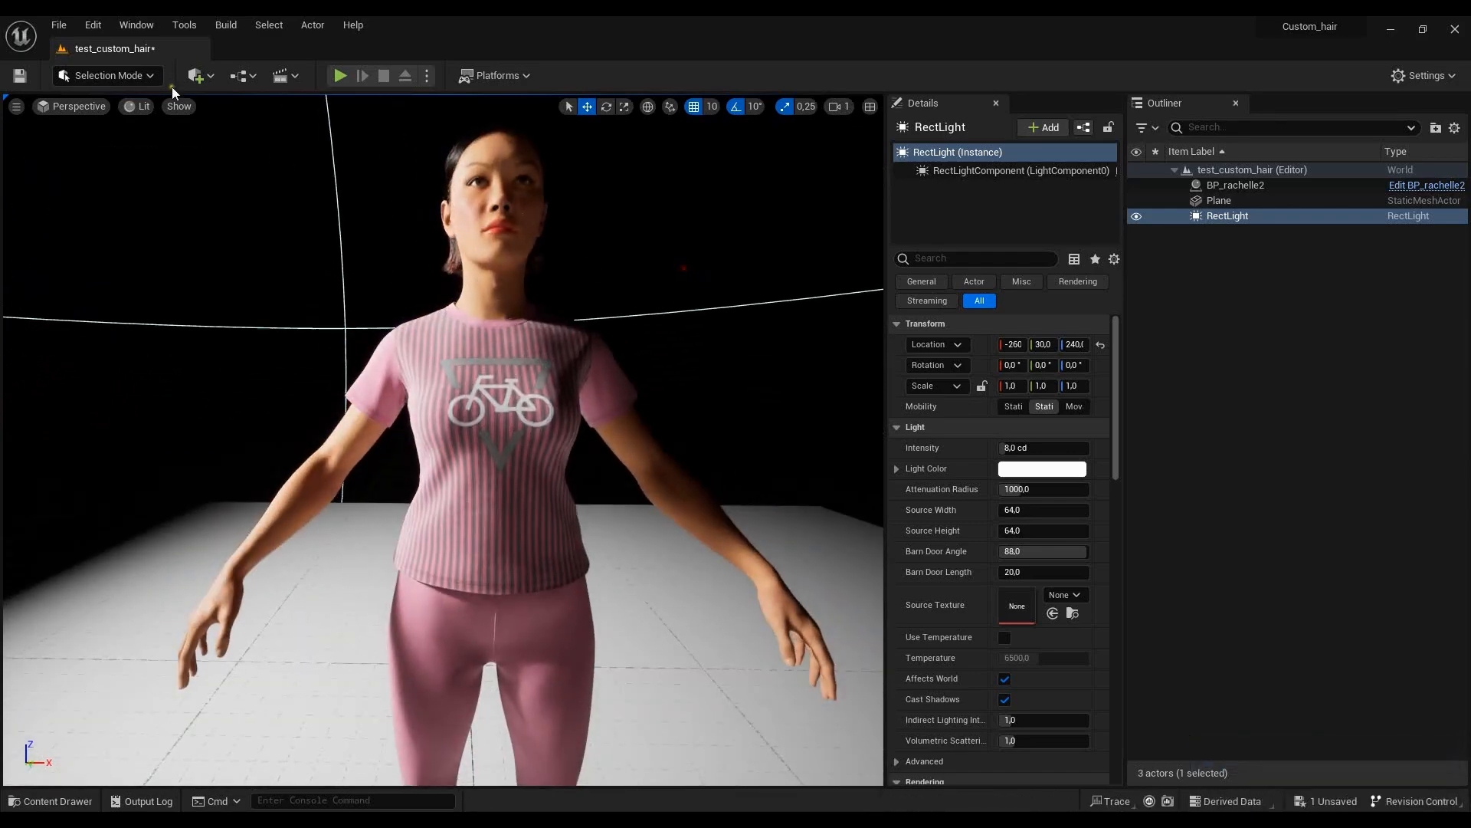
- Set the viewport's horizontal field of view to 30 and reframe the character's head and upper body
left_click(72, 106)
left_click(17, 106)
left_click(16, 106)
left_click(151, 250)
type("30")
key("Return")
scroll(544, 411, "down", 5)
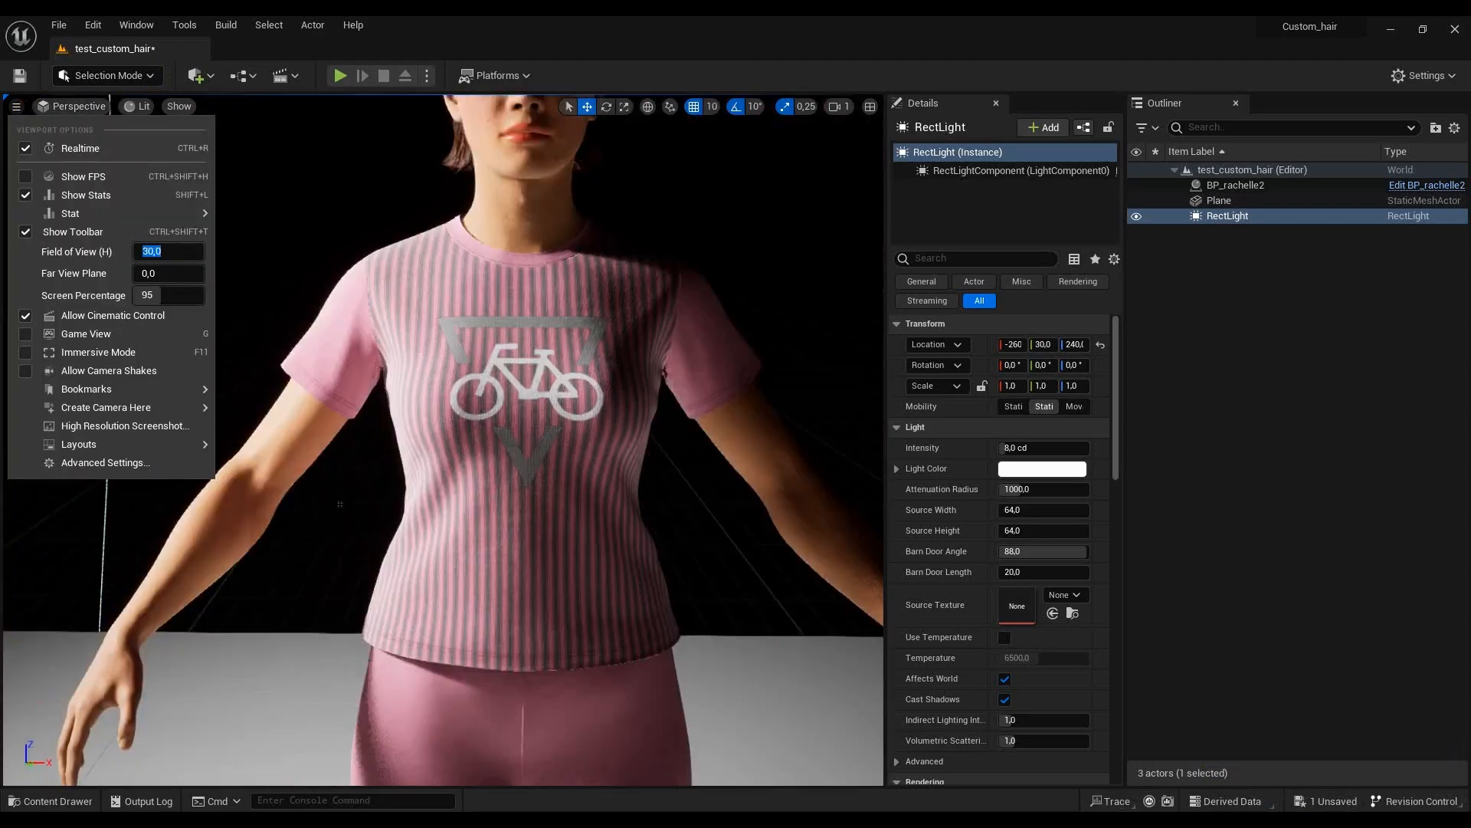
scroll(361, 480, "down", 3)
left_click(619, 247)
mouse_move(636, 237)
left_mouse_down("alt")
mouse_move(612, 238)
mouse_move(624, 236)
left_mouse_up("alt")
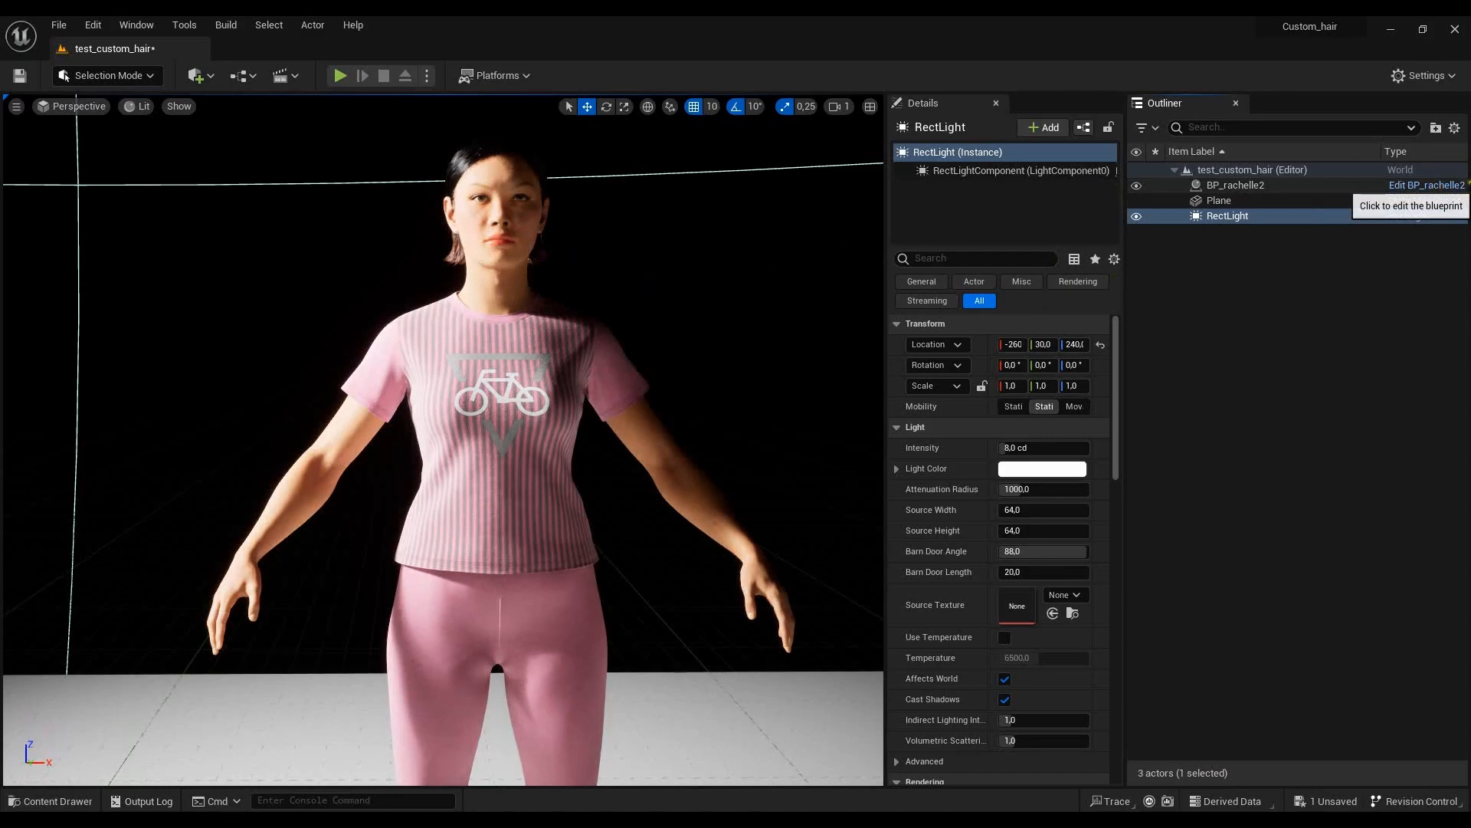
- Open the BP_rachelle2 blueprint for editing and delete its Hair component
left_click(1447, 188)
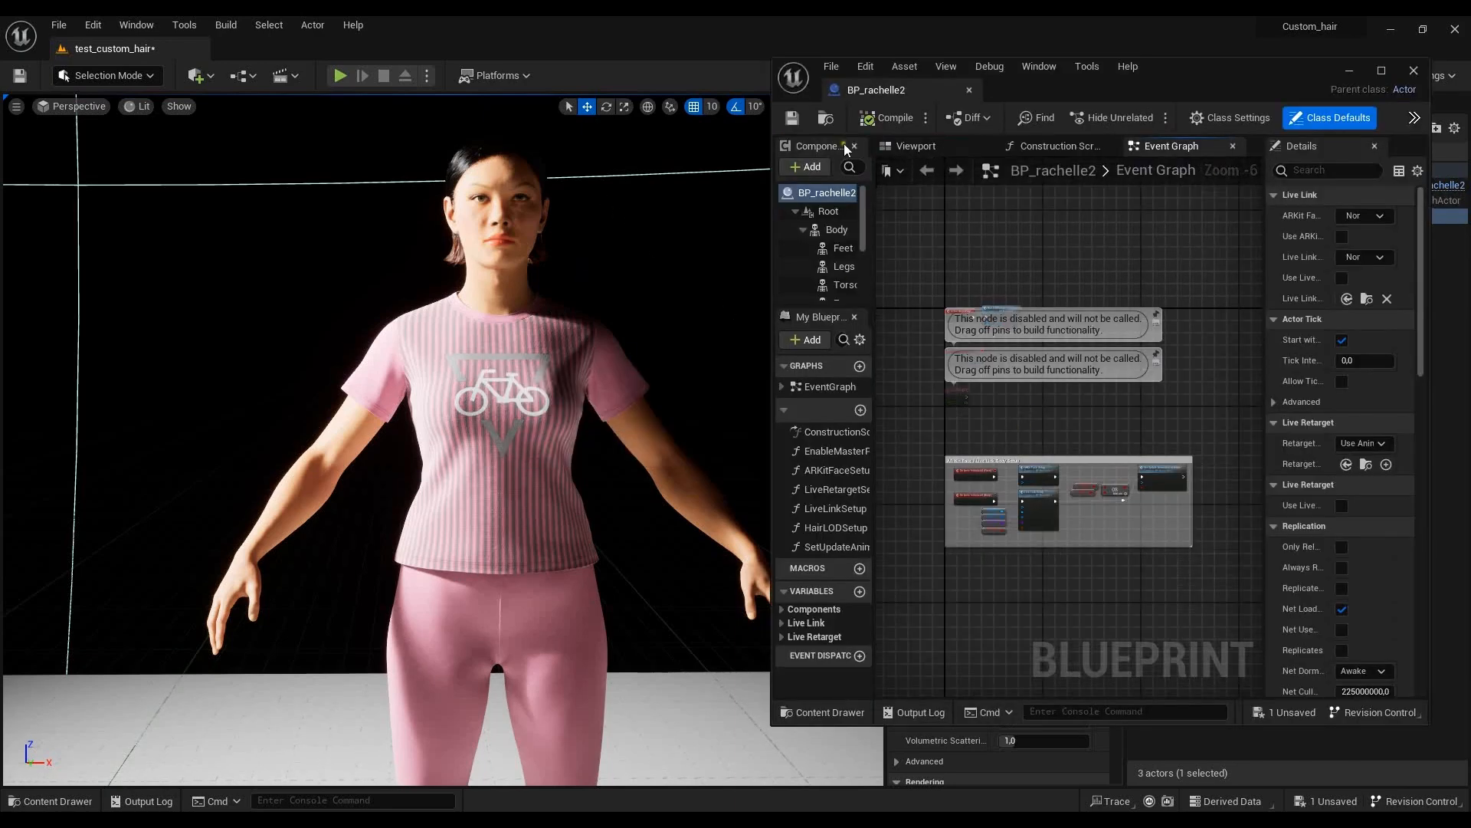
left_click_drag(876, 233, 1056, 233)
scroll(904, 245, "down", 2)
scroll(904, 245, "down", 2)
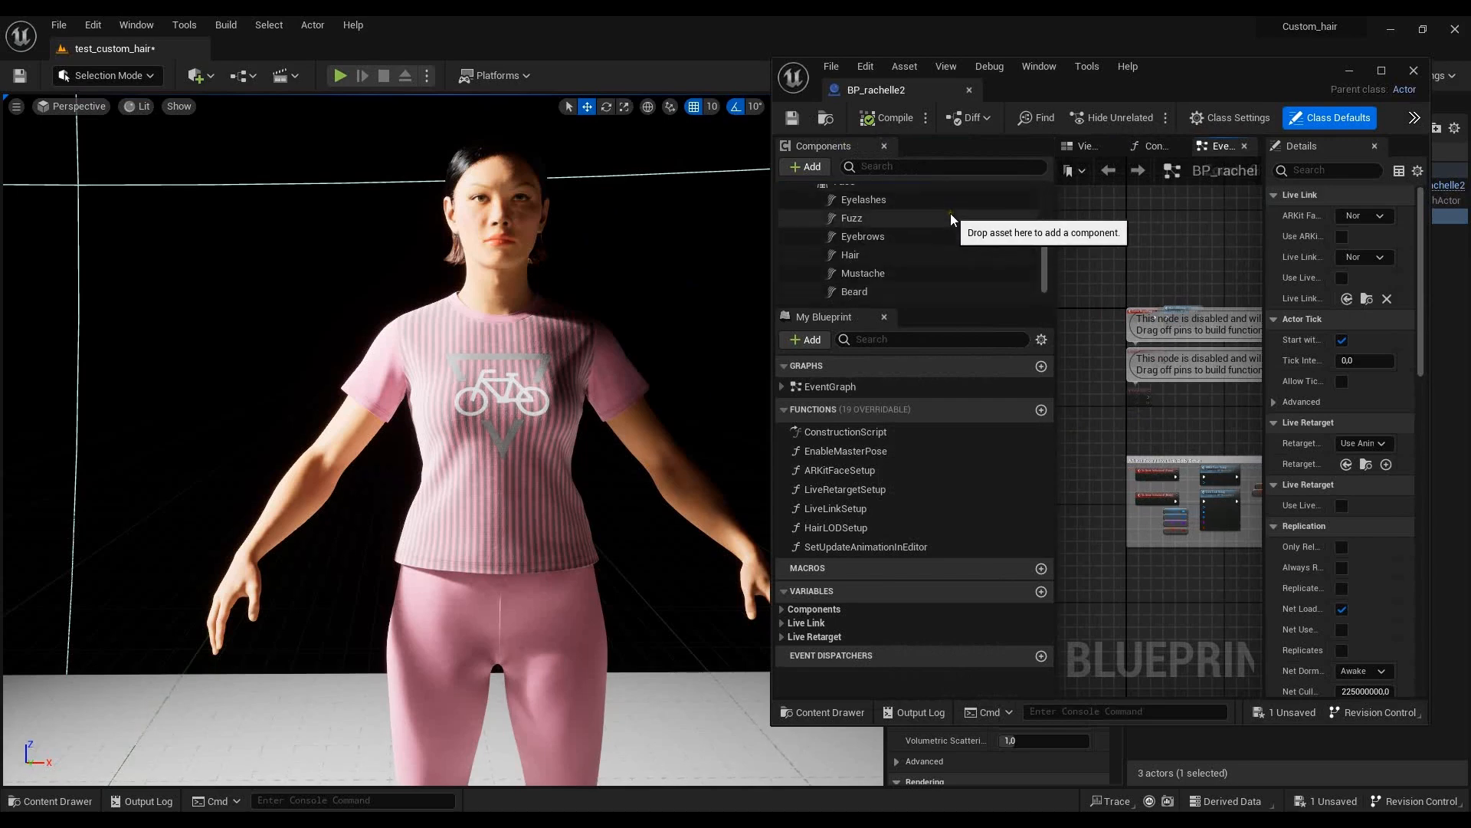
left_click(855, 256)
right_click(855, 257)
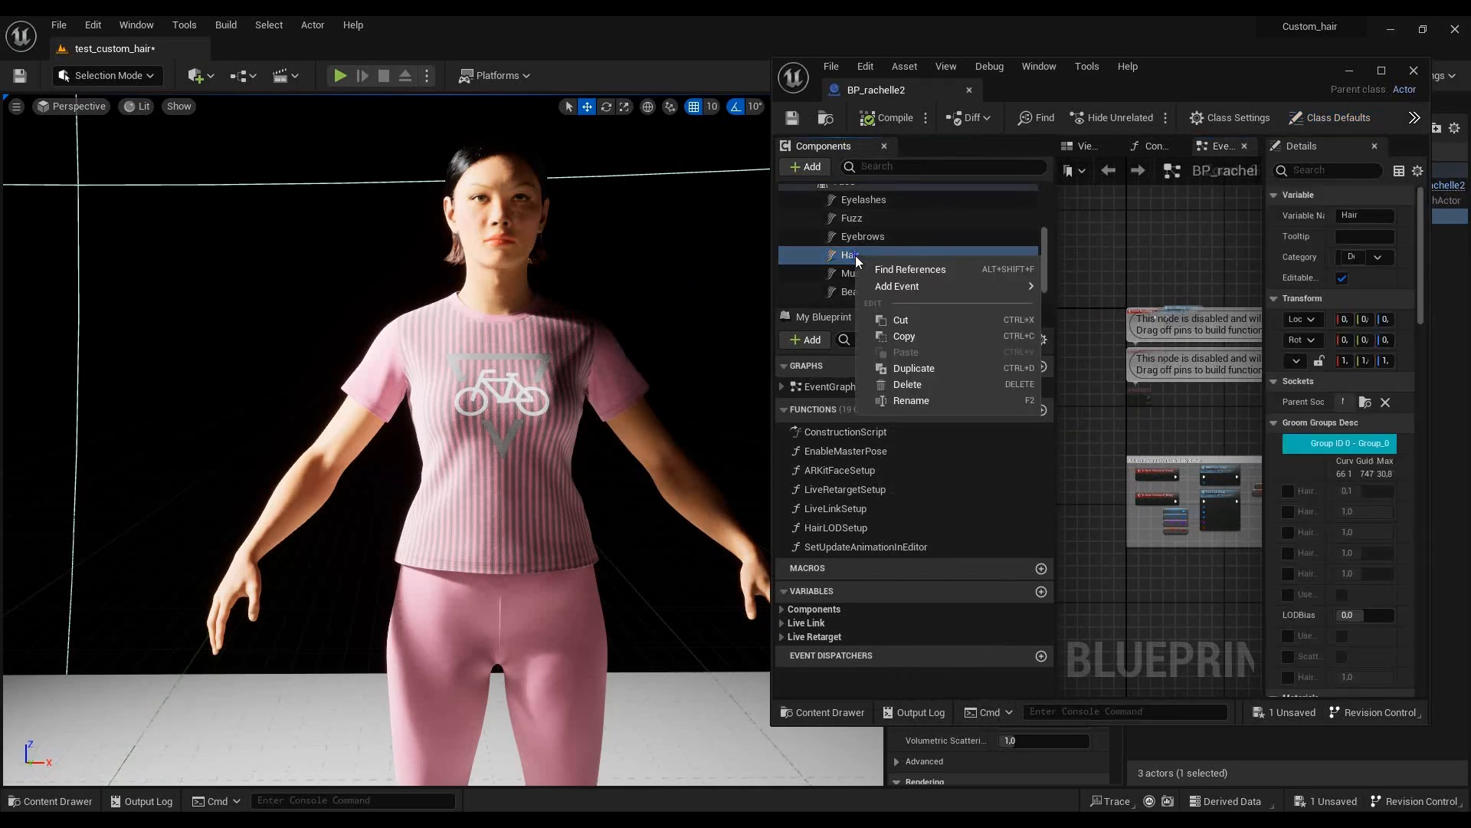
left_click(942, 385)
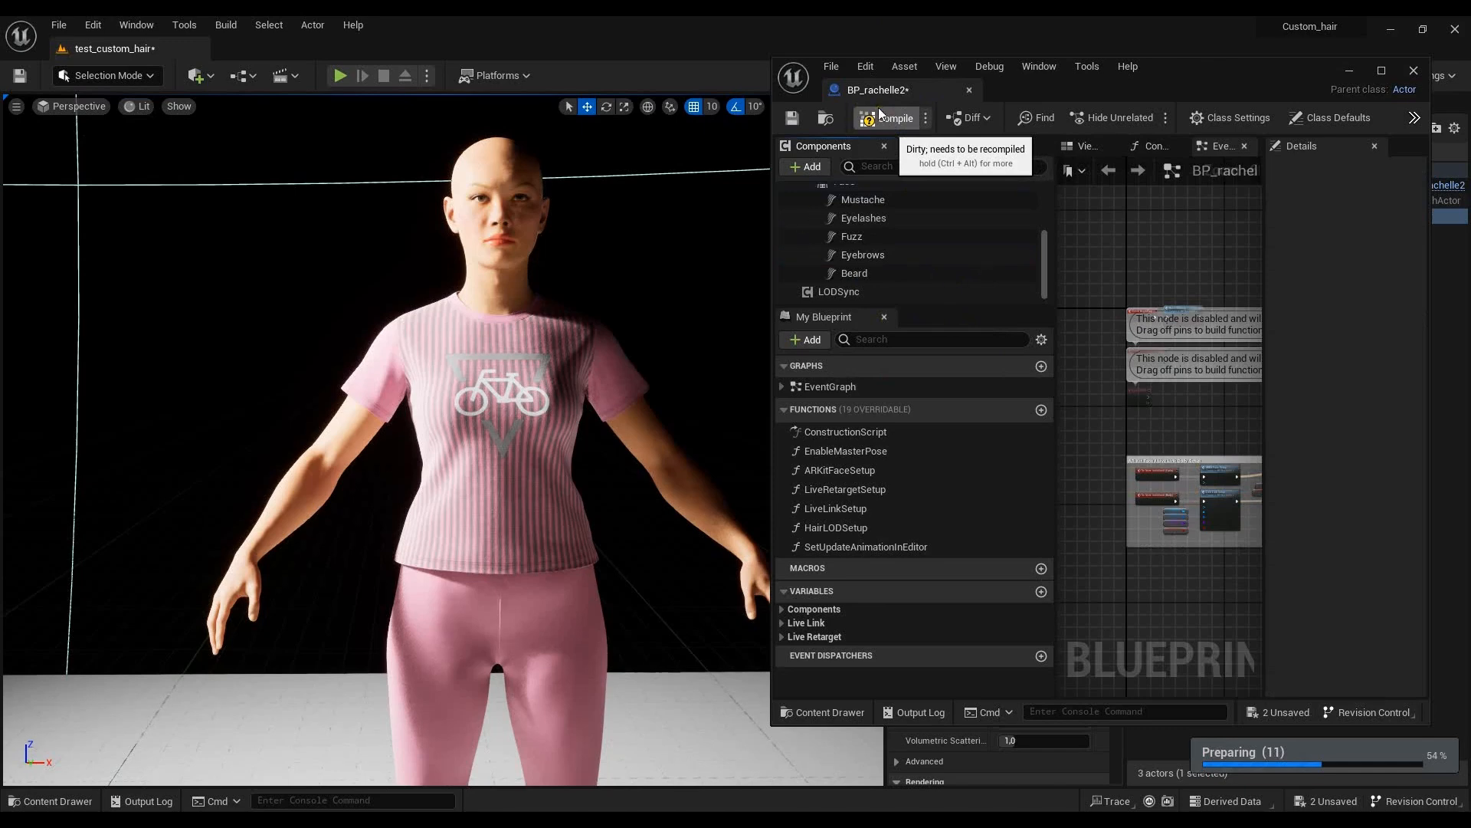
- Compile and save the BP_rachelle2 blueprint, and close its editor
left_click(883, 118)
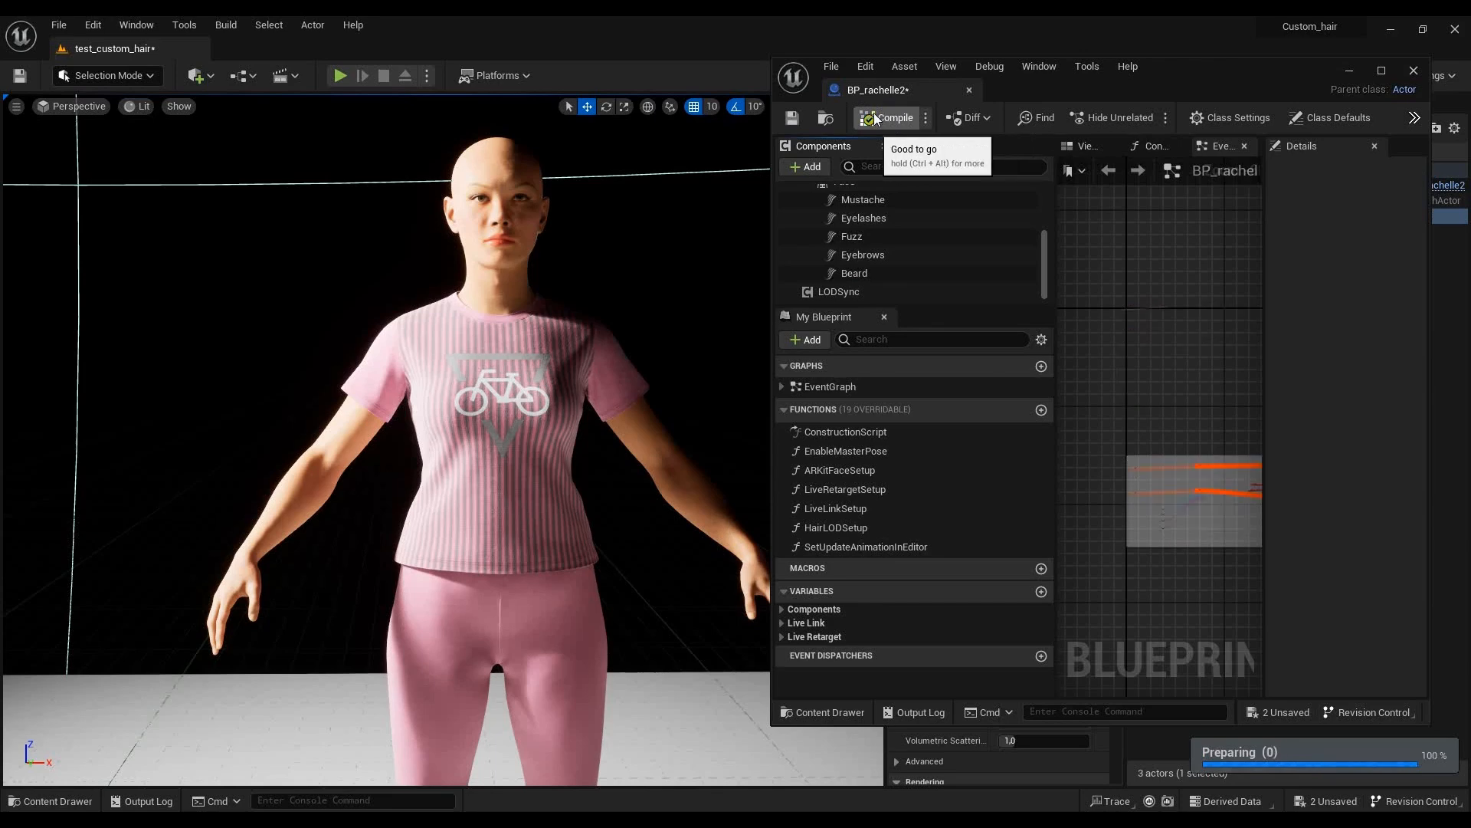
left_click(791, 117)
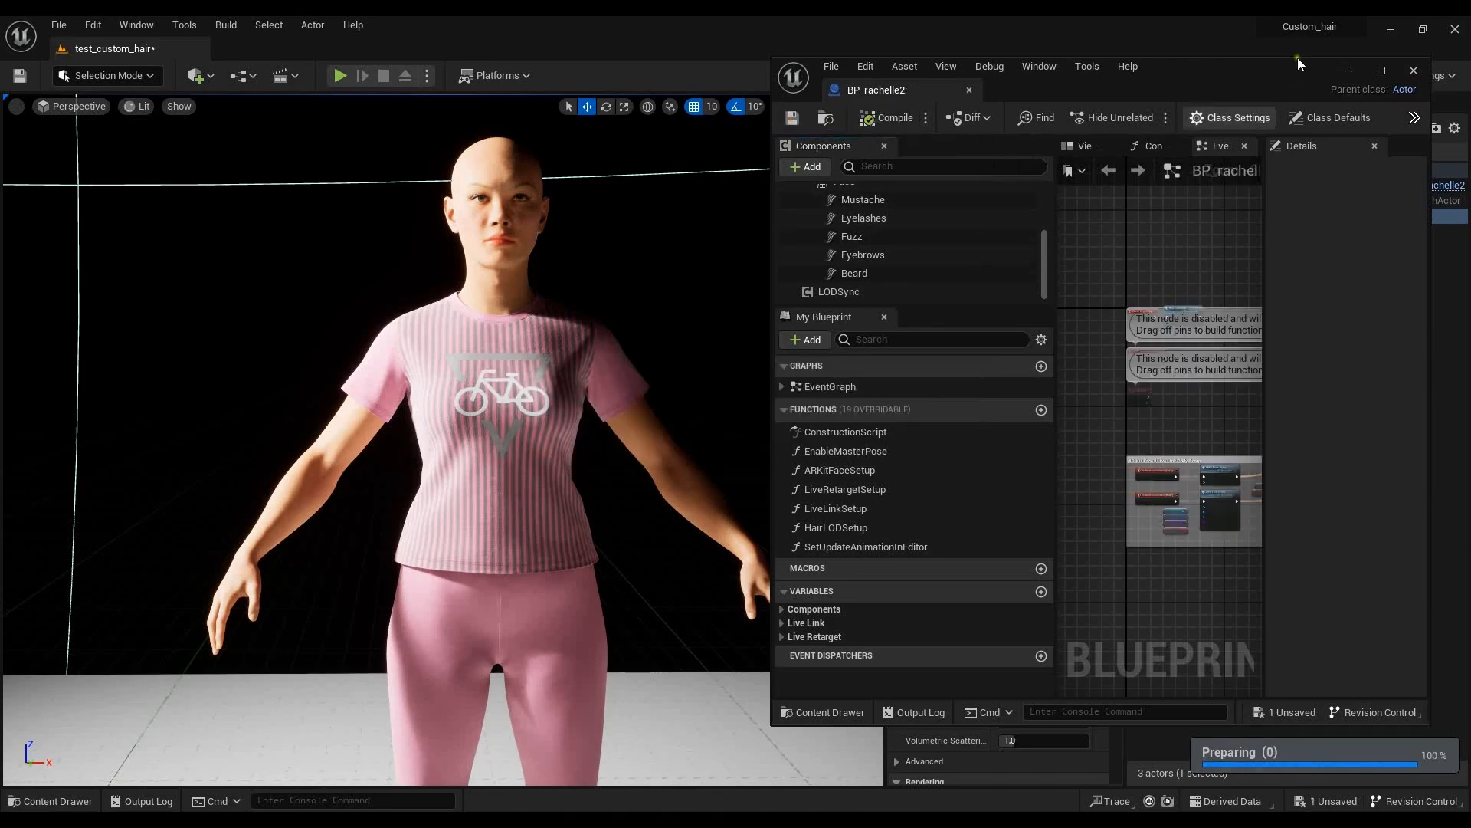
left_click(1414, 70)
- Open the rachelle2_FaceMesh skeletal mesh from rachelle2's Face folder in a maximized editor window
left_click(51, 801)
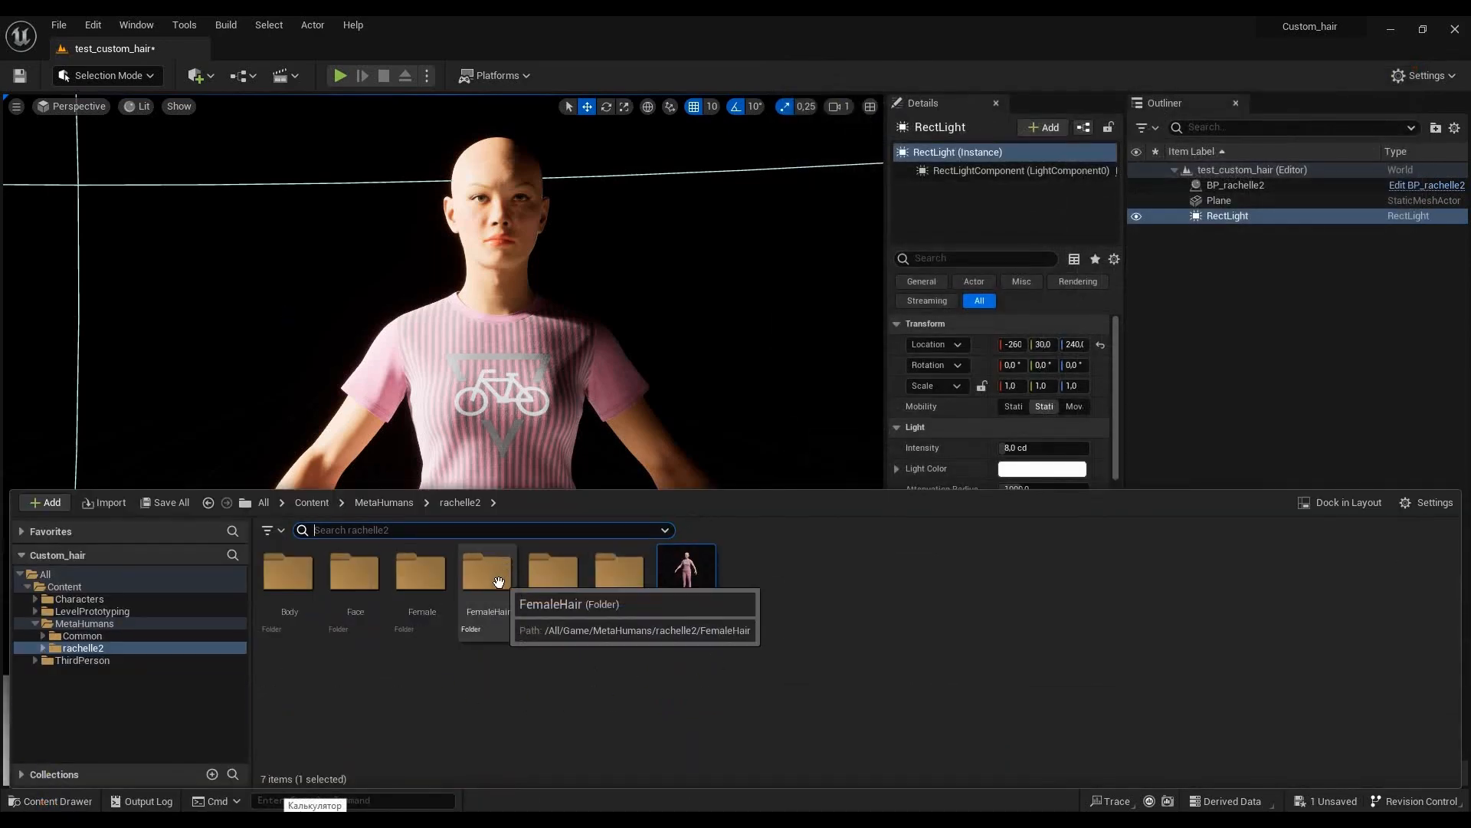
double_click(355, 575)
left_click(755, 679)
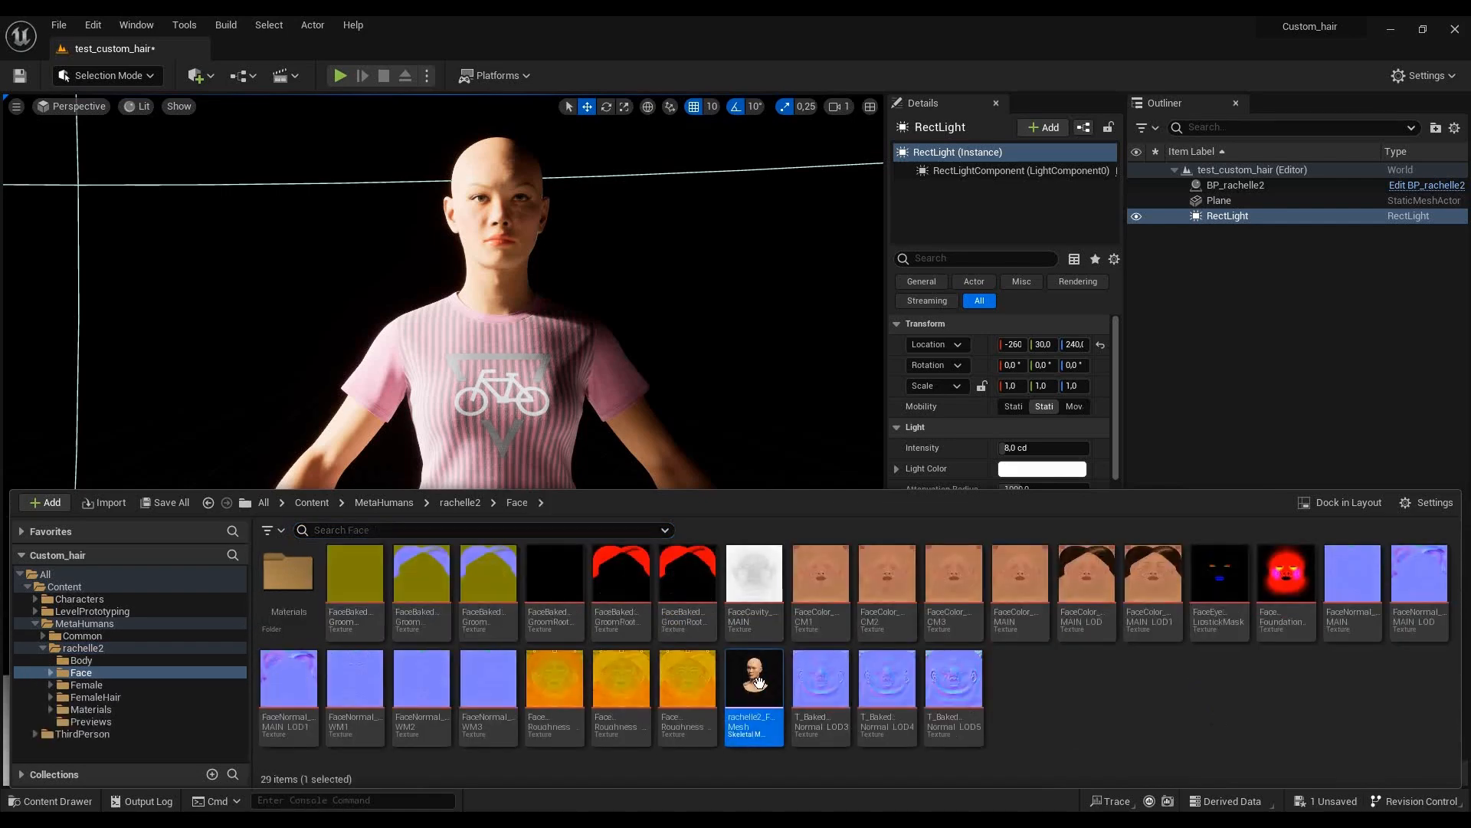
right_click(757, 681)
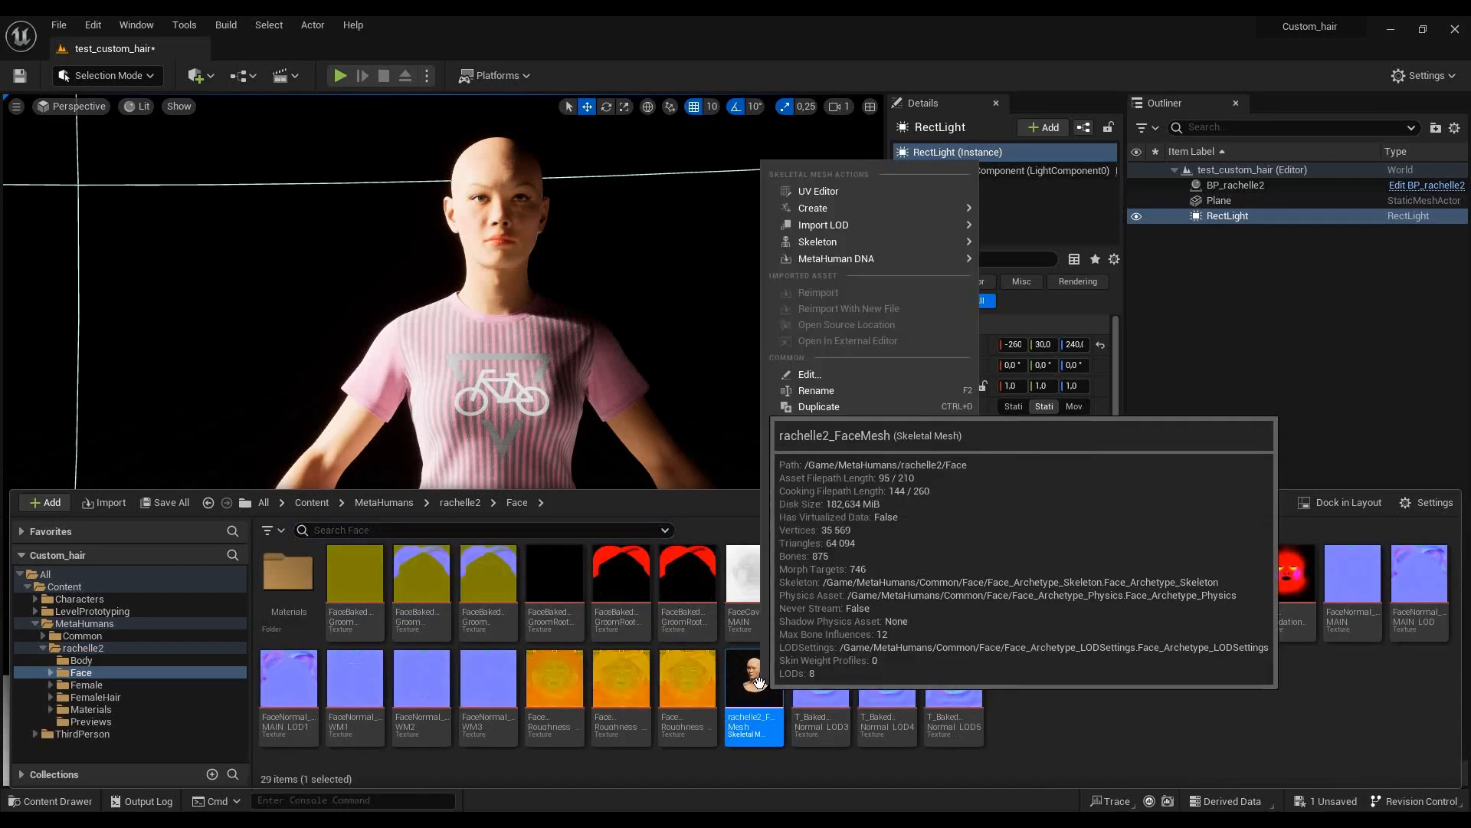
mouse_move(835, 206)
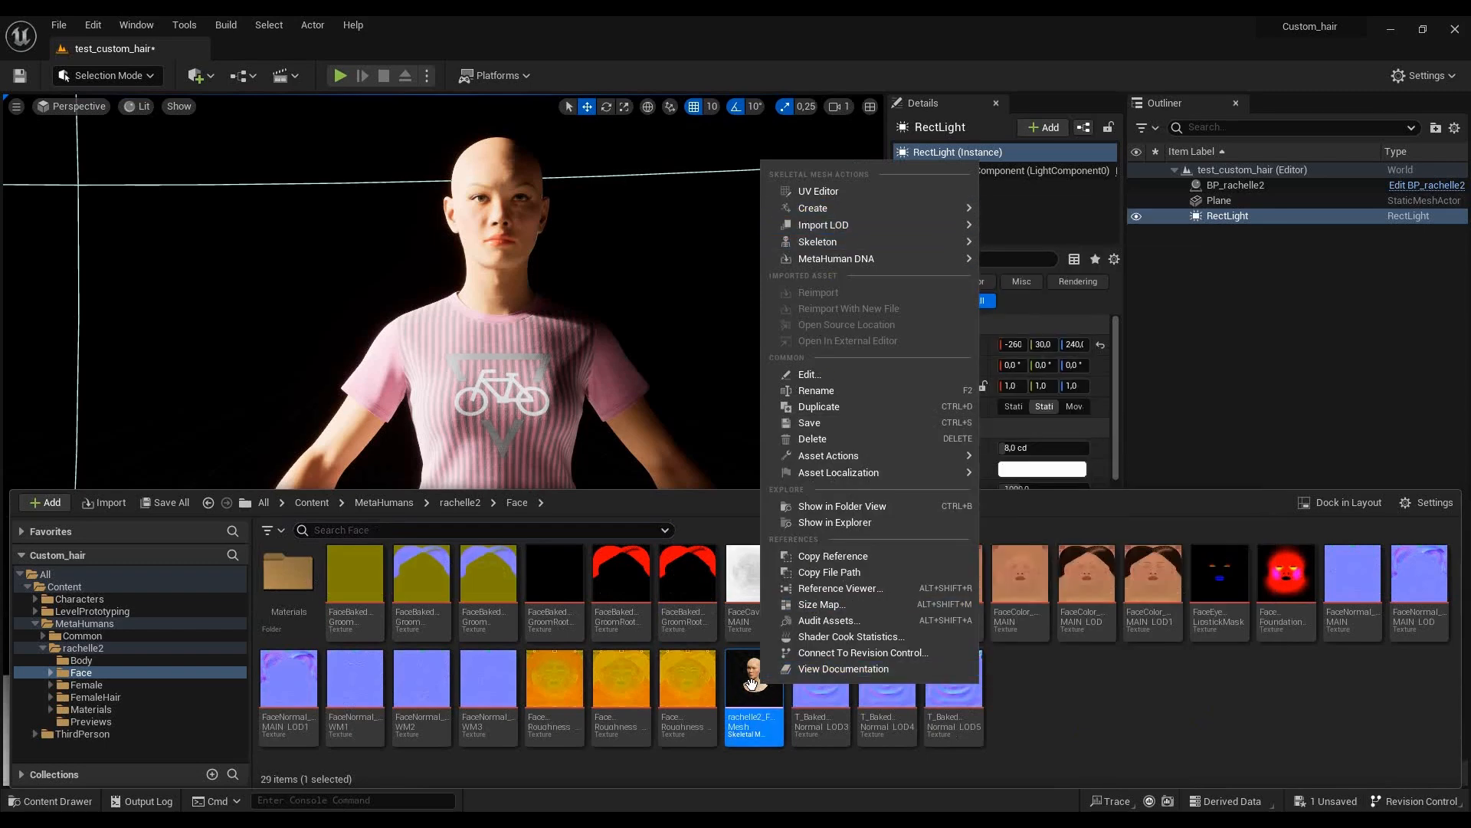
left_click(751, 682)
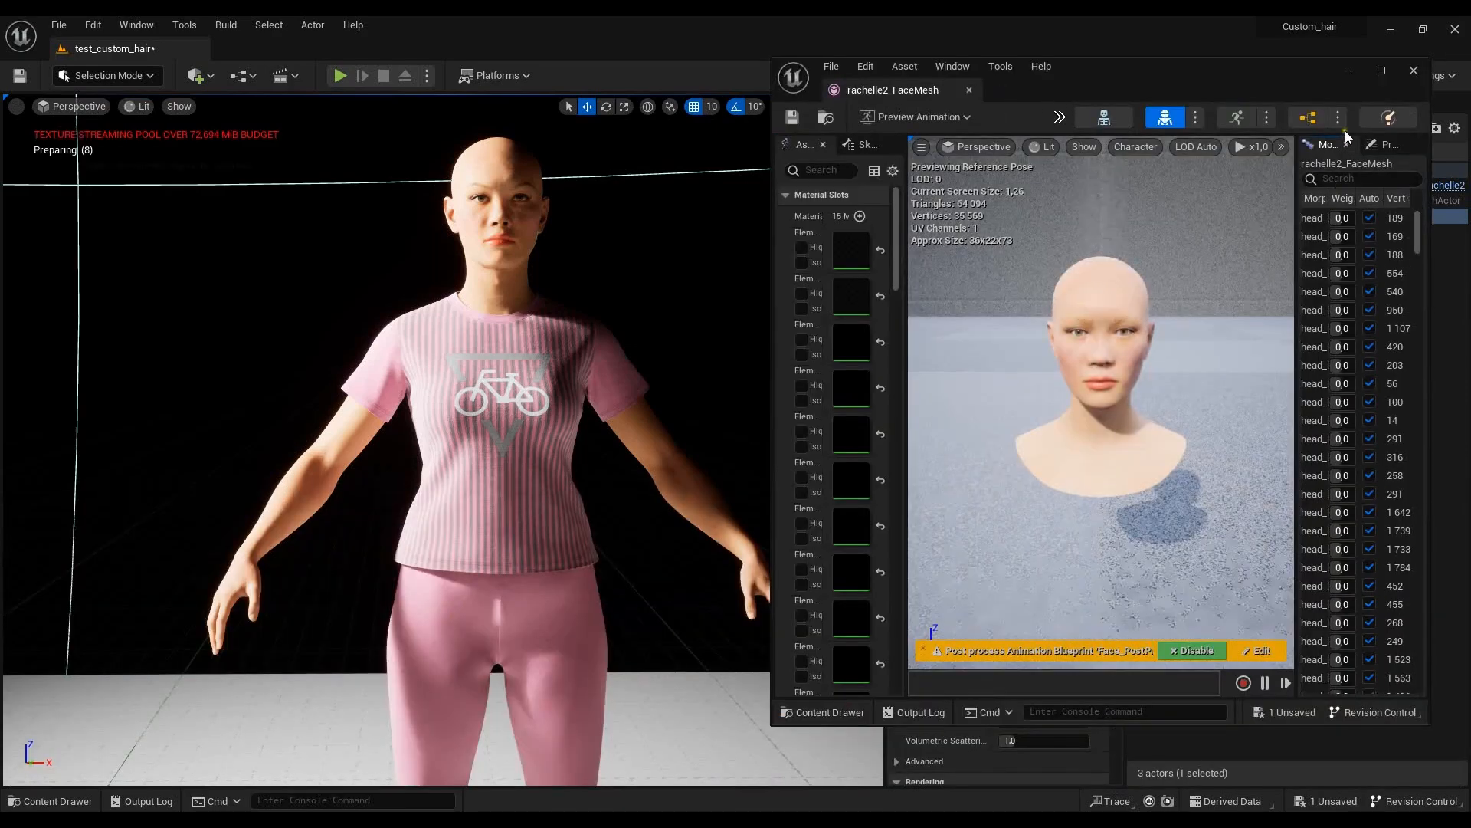
left_click(1382, 71)
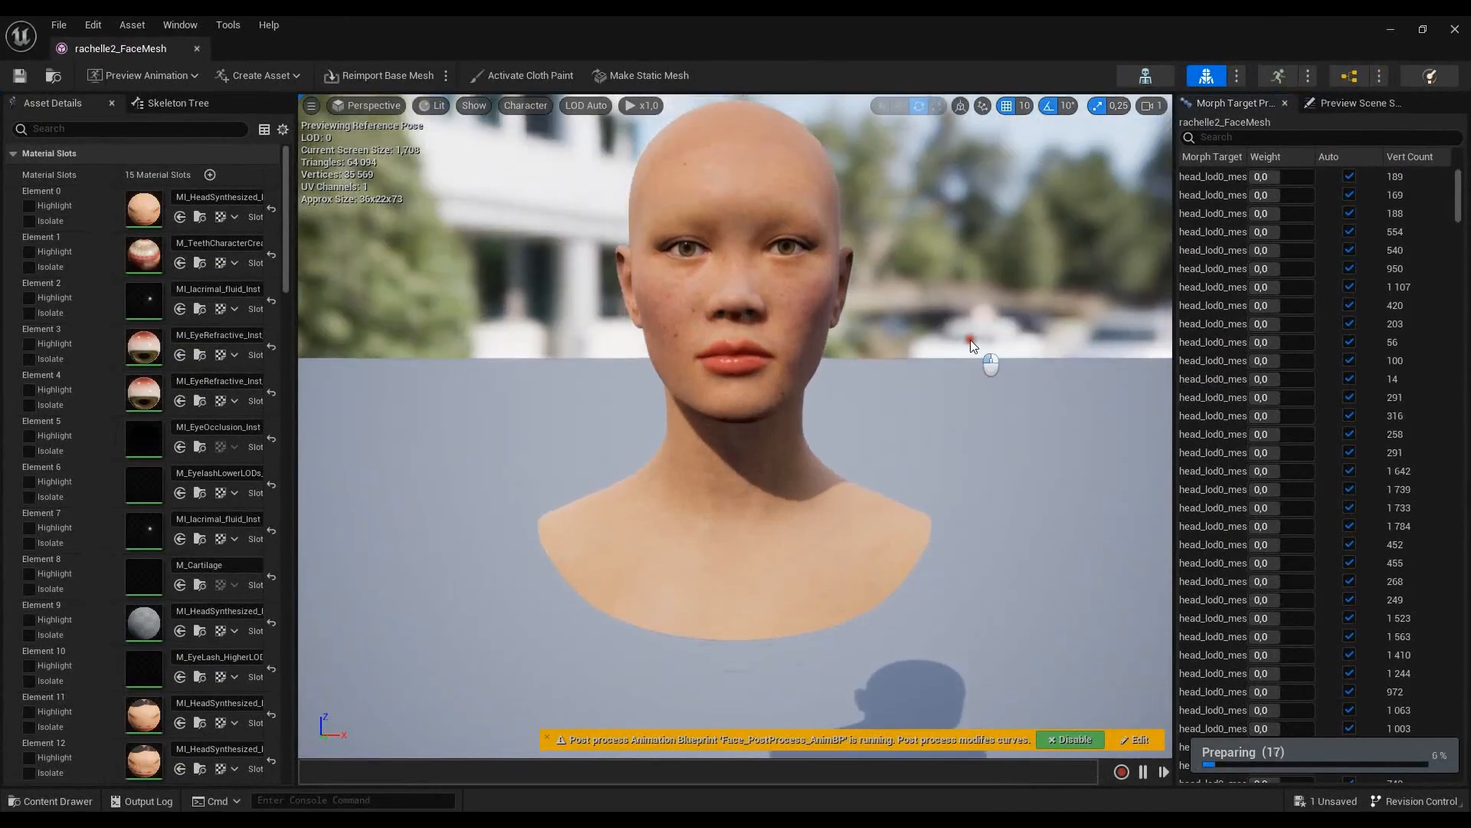
- Convert the face mesh to a static mesh named StaticMesh_rachelle, saved in the MetaHumans/rachelle2/Face folder
left_click(648, 75)
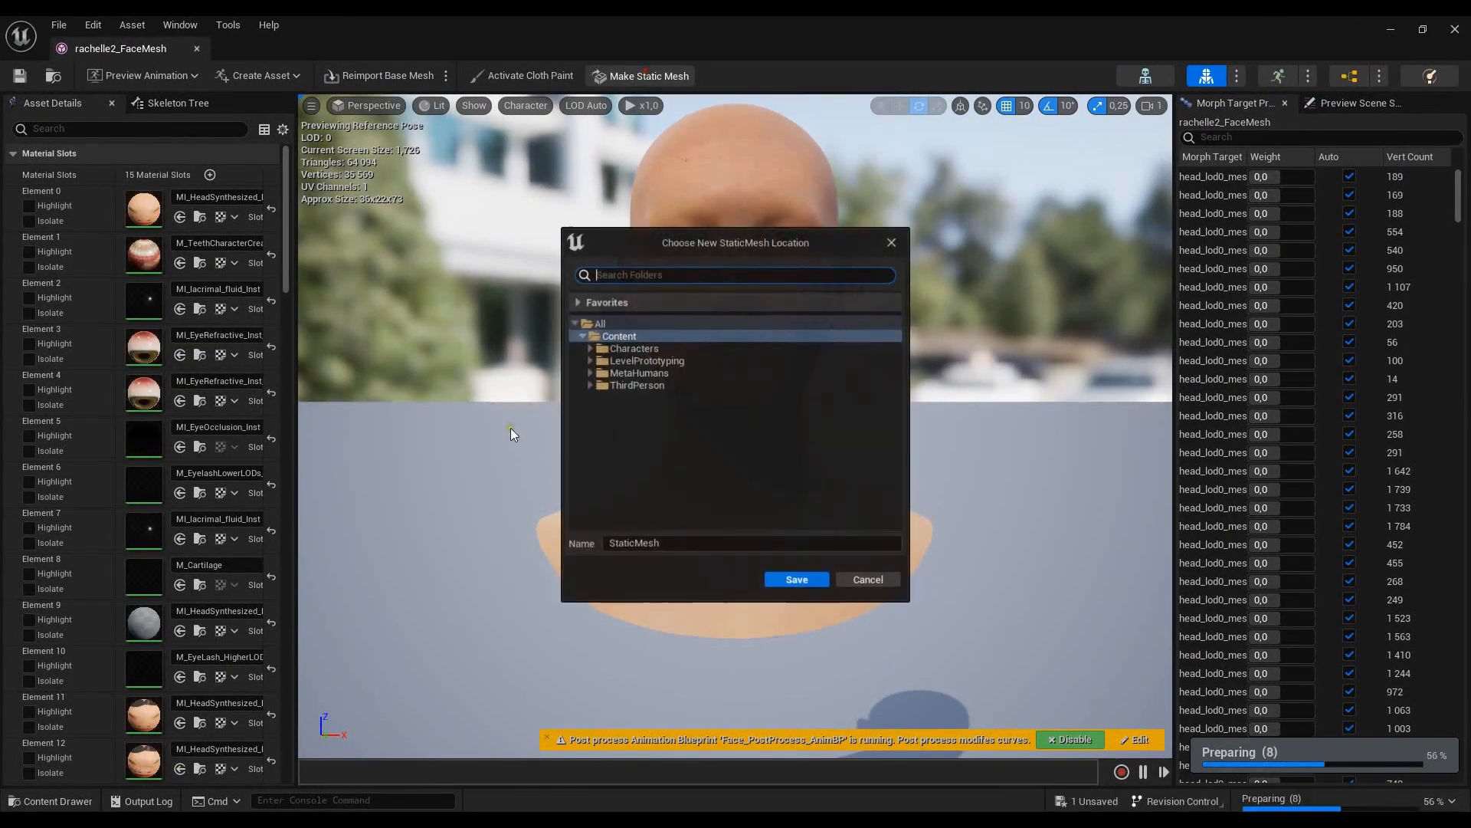
left_click(591, 372)
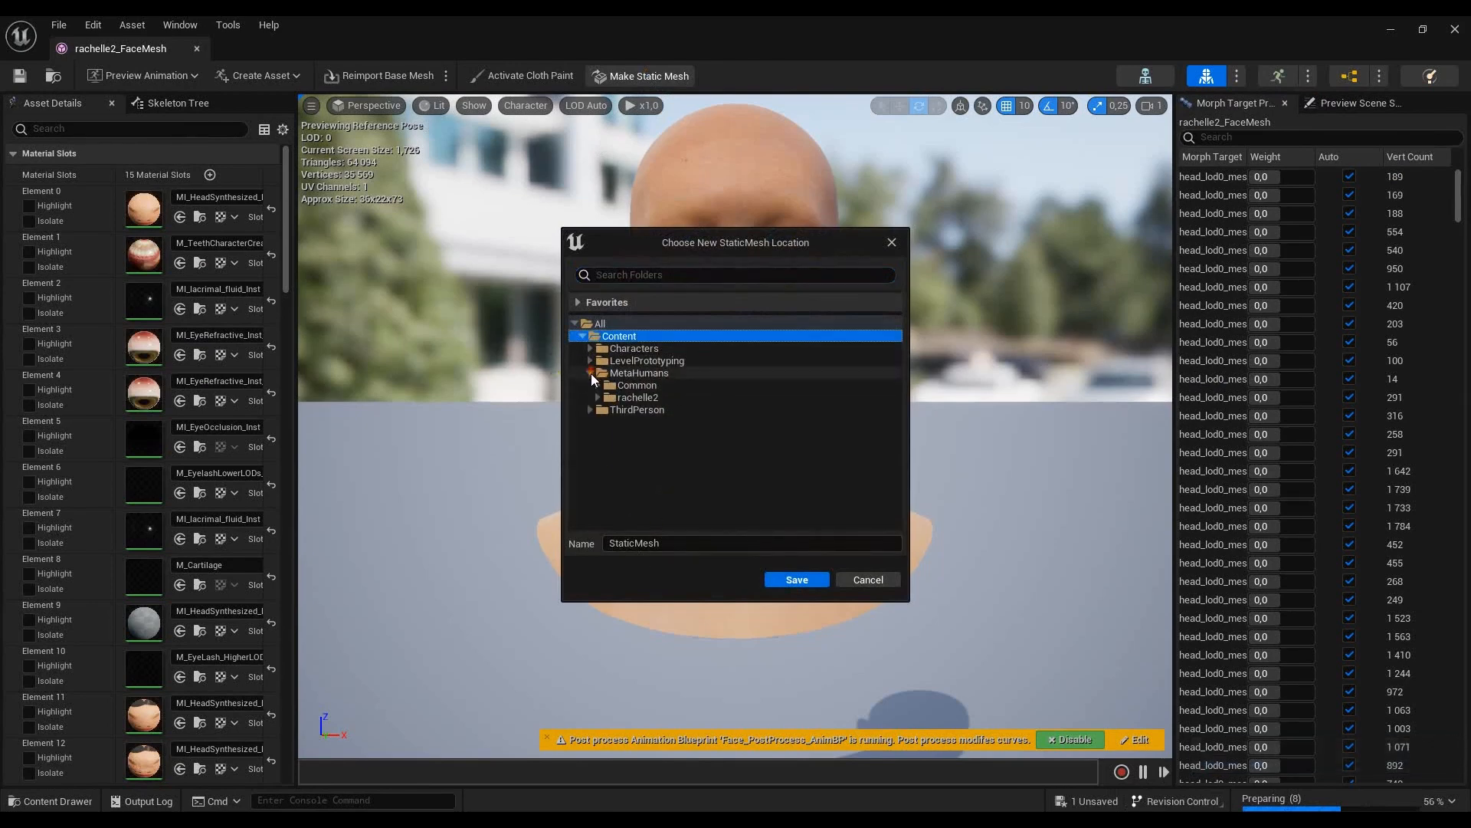
left_click(593, 396)
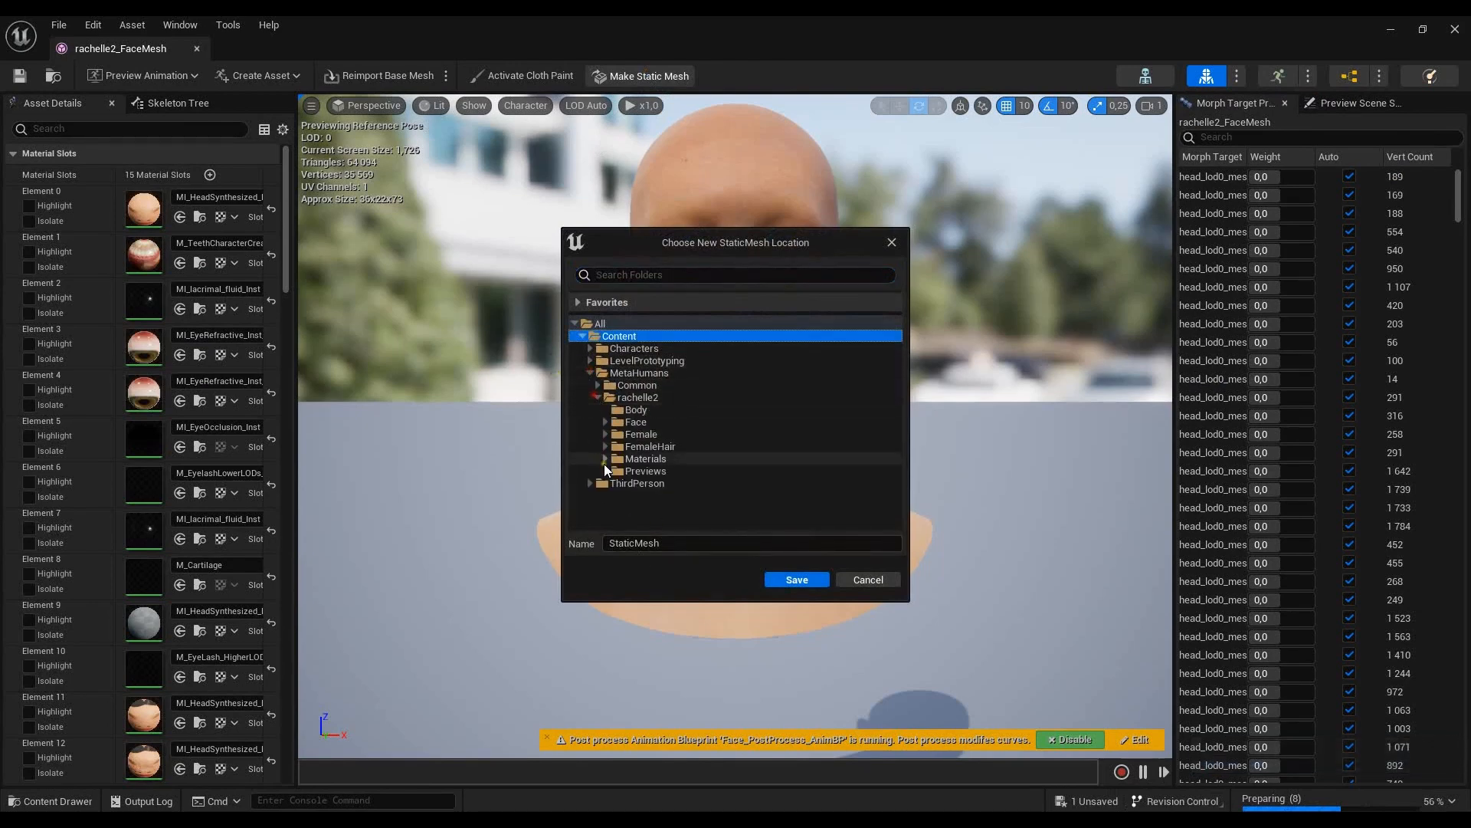
left_click(650, 424)
left_click(682, 542)
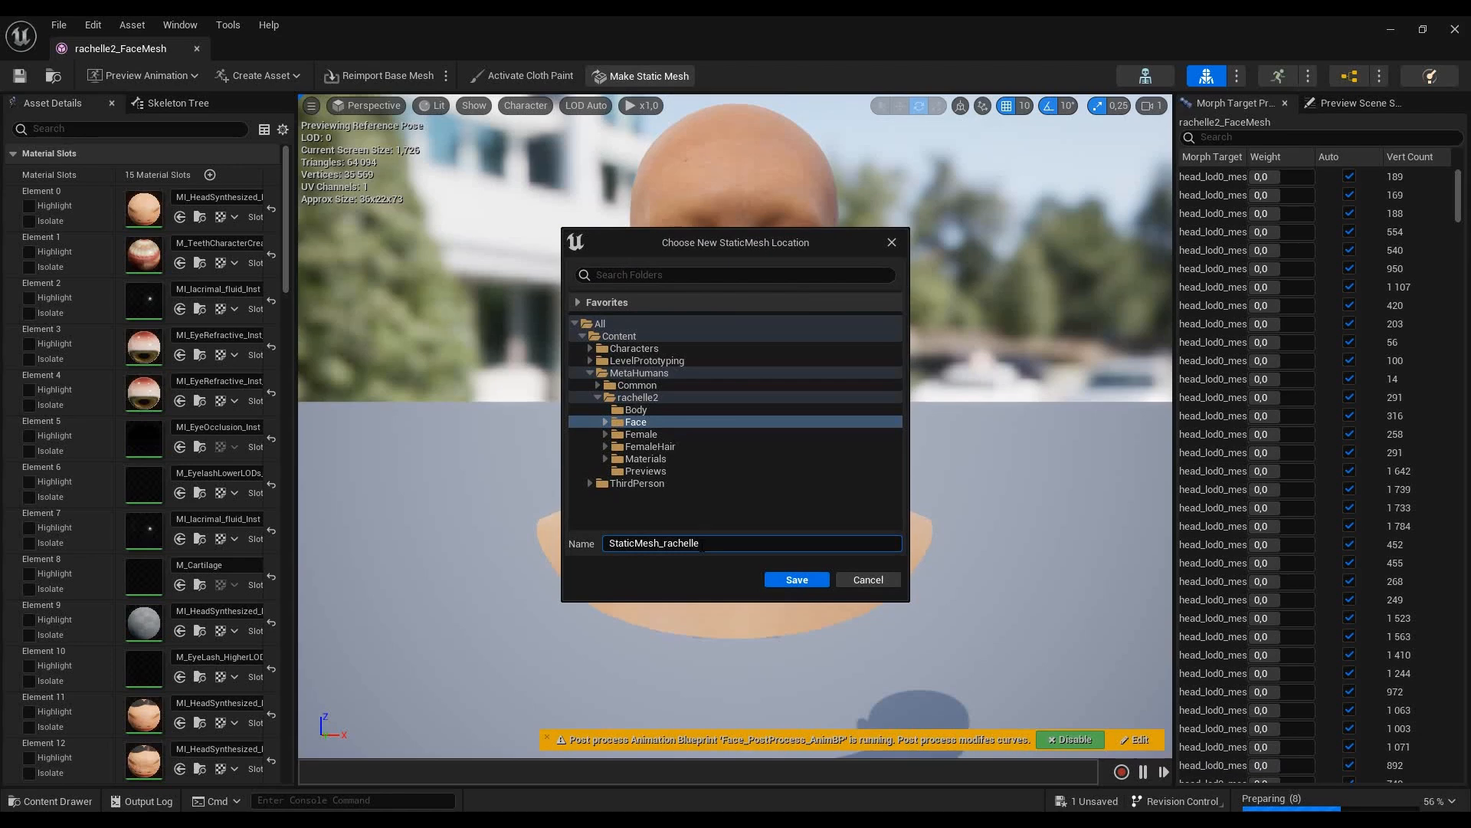
left_click(816, 581)
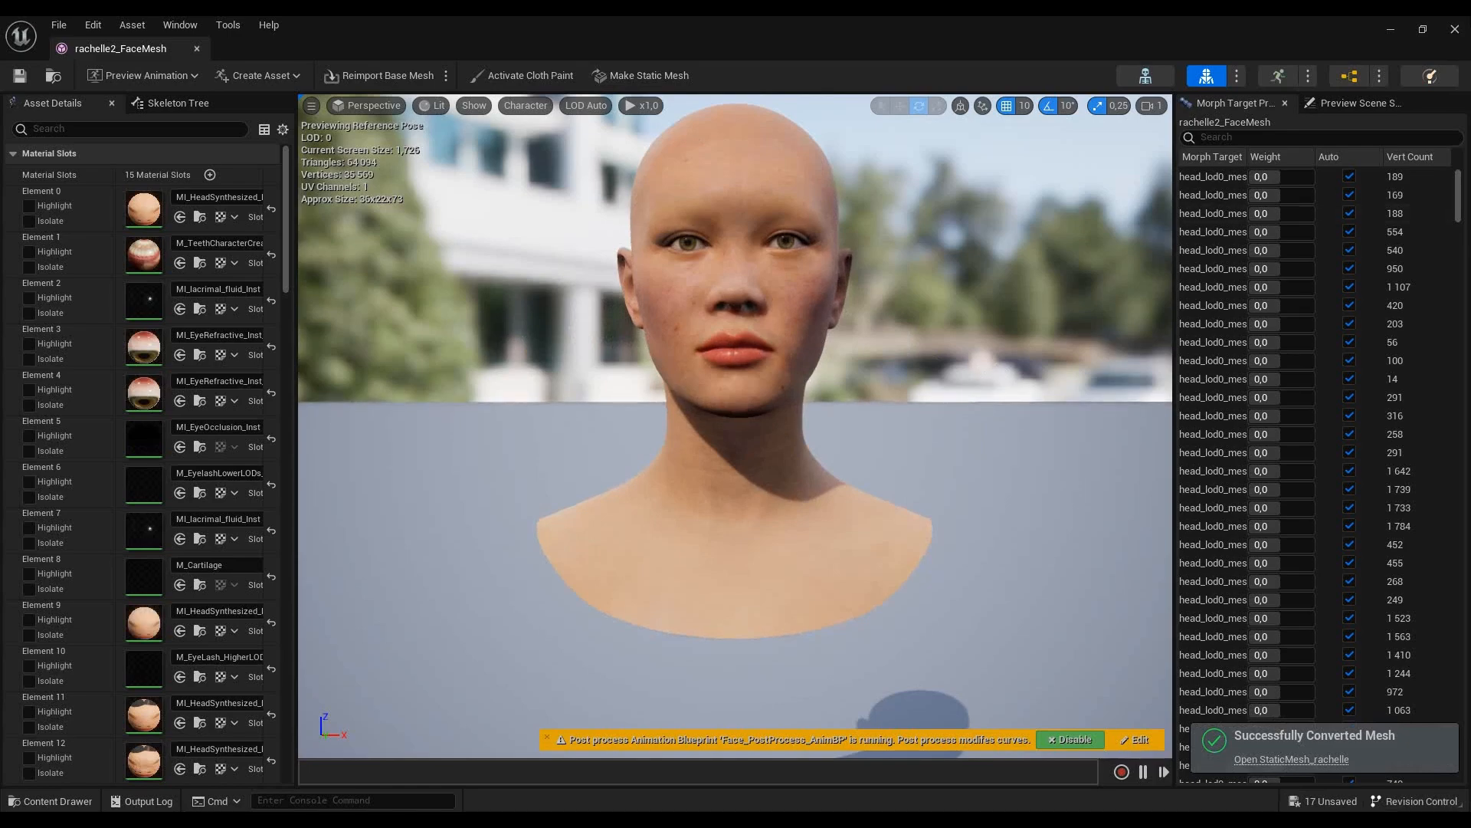
- Close the face mesh editor and start exporting the StaticMesh_rachelle asset from rachelle2's Face folder
left_click(1455, 29)
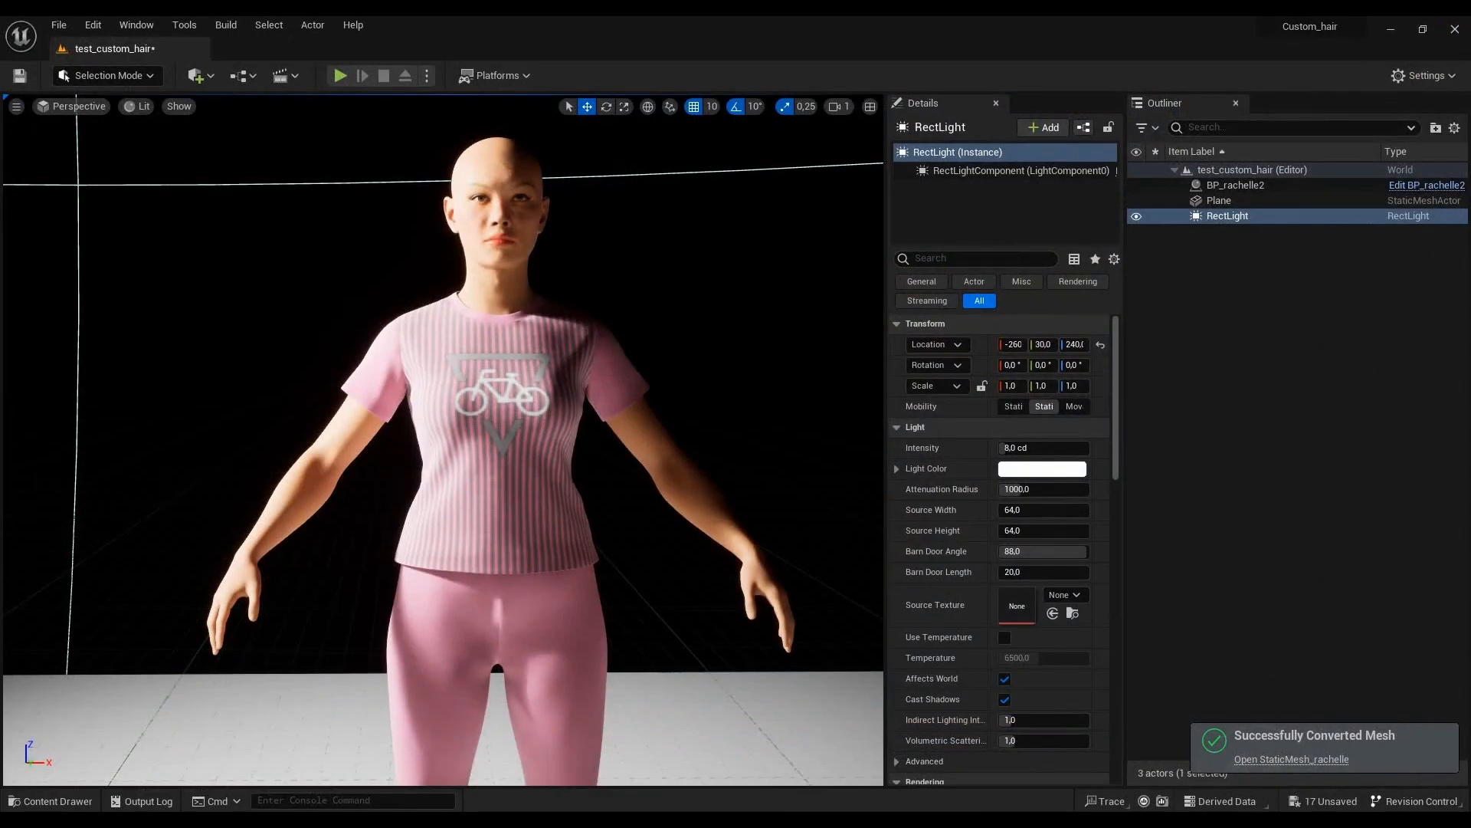
left_click(58, 802)
scroll(903, 653, "down", 2)
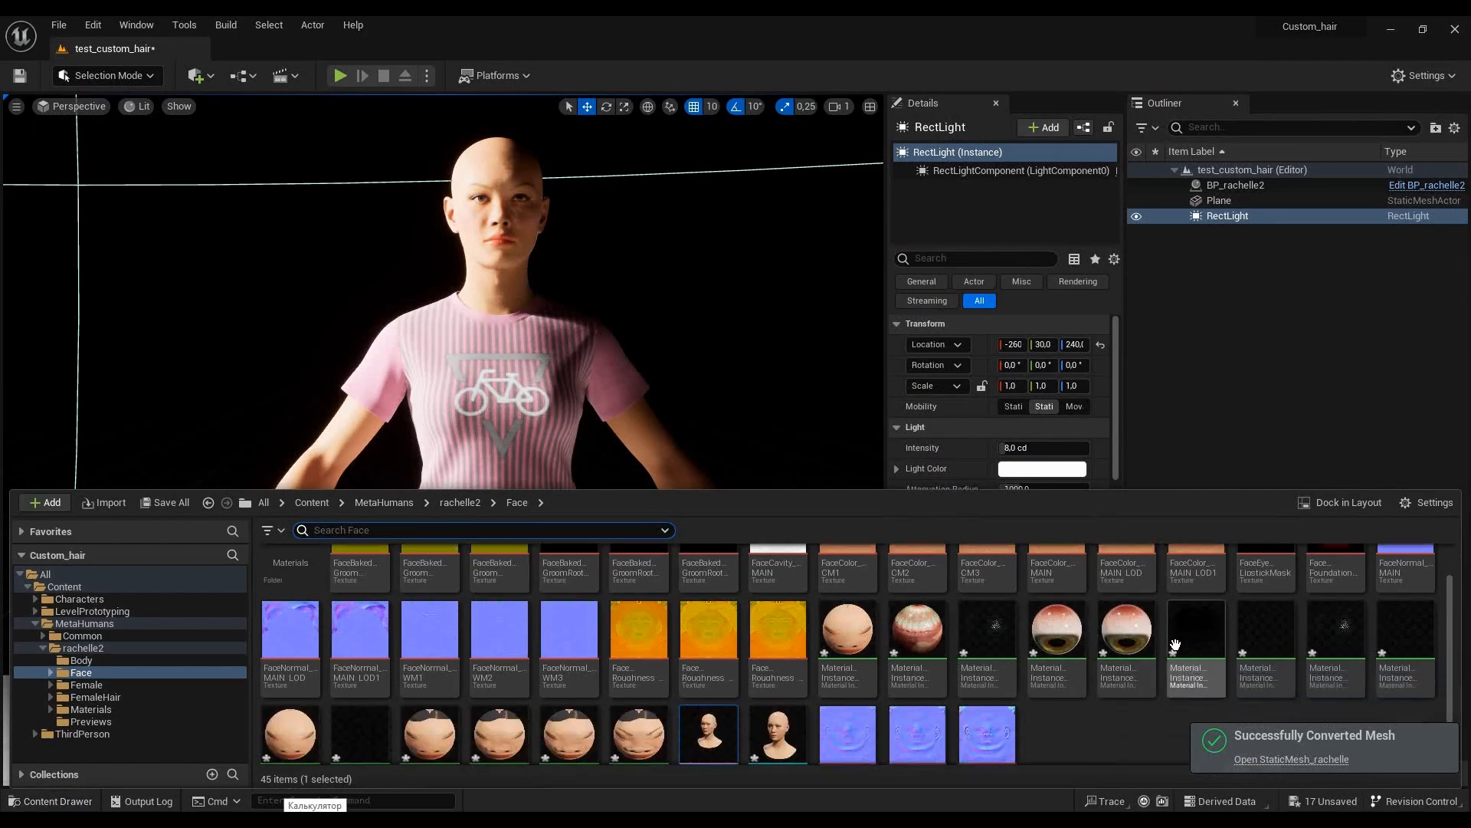
left_click(770, 690)
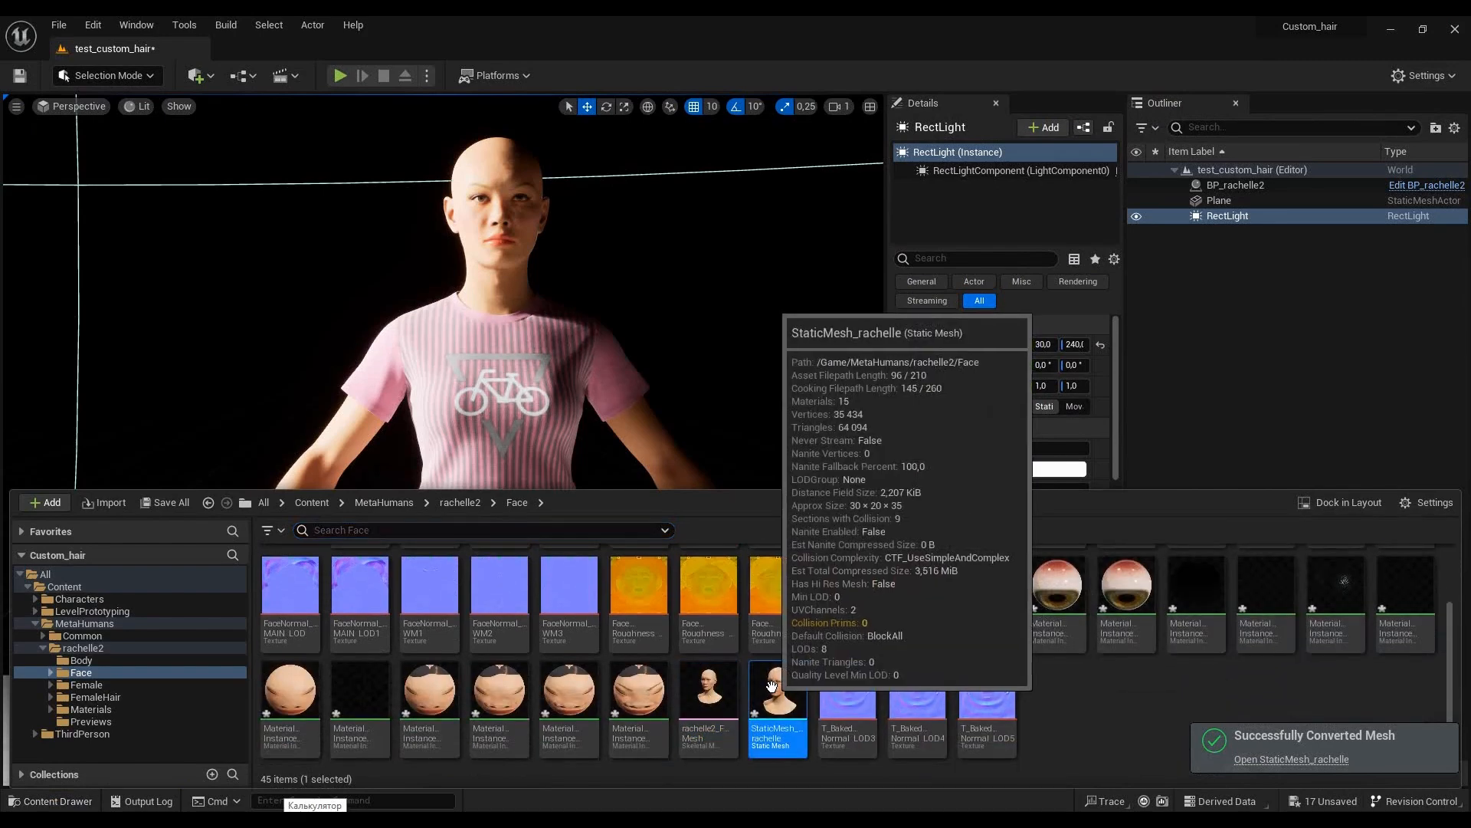
right_click(770, 689)
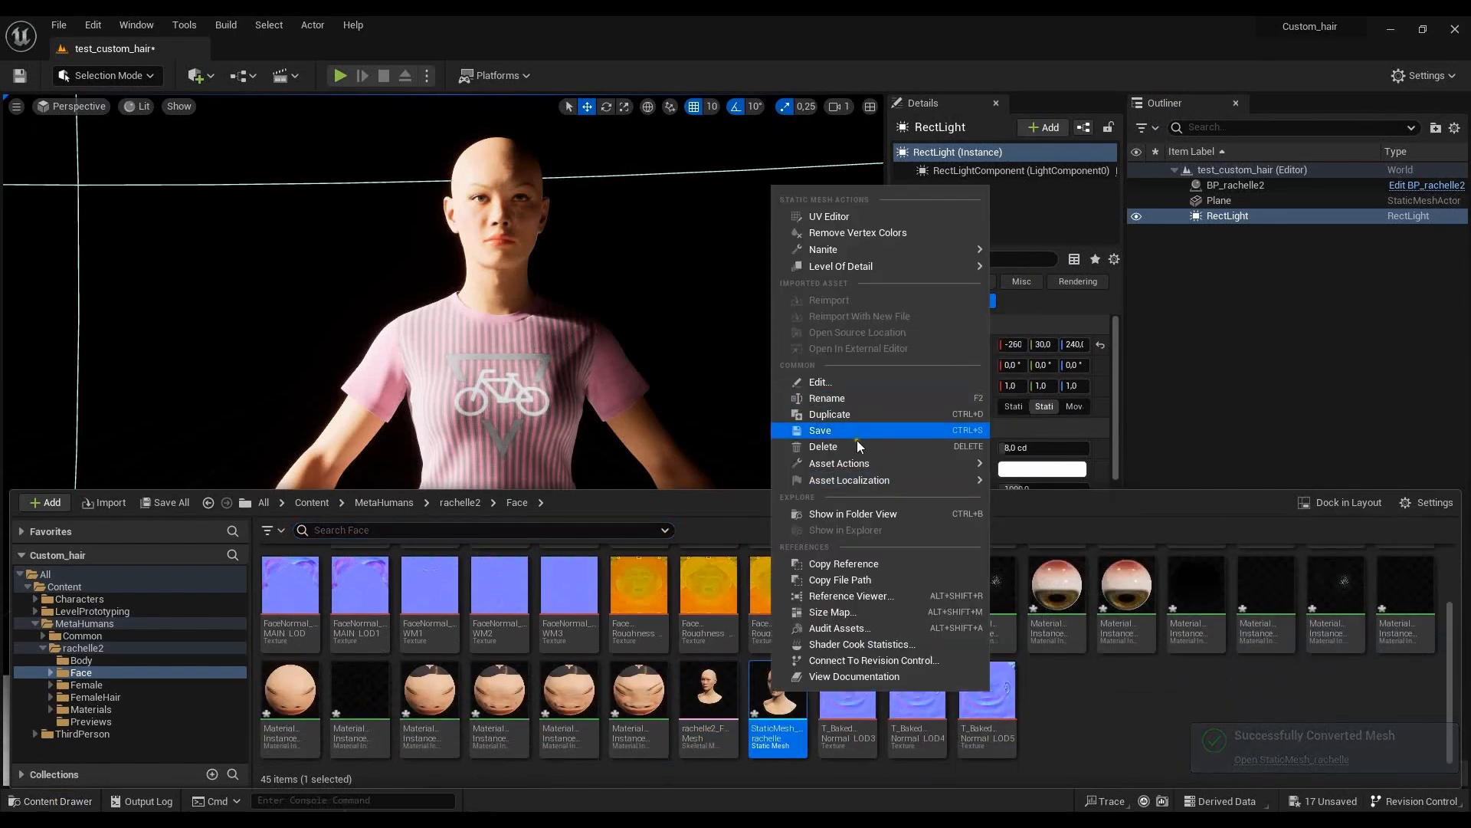
mouse_move(861, 463)
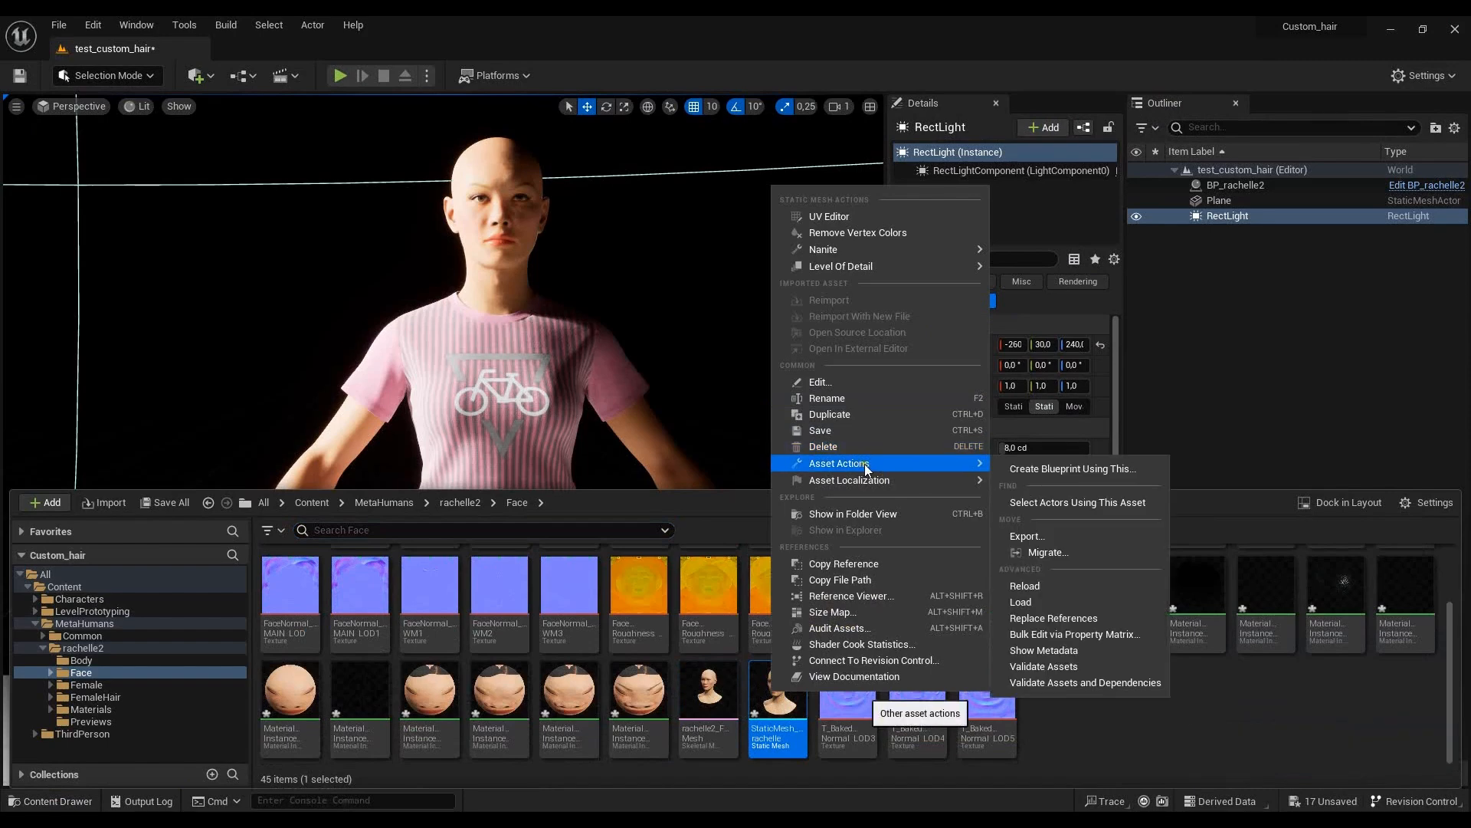
left_click(1069, 536)
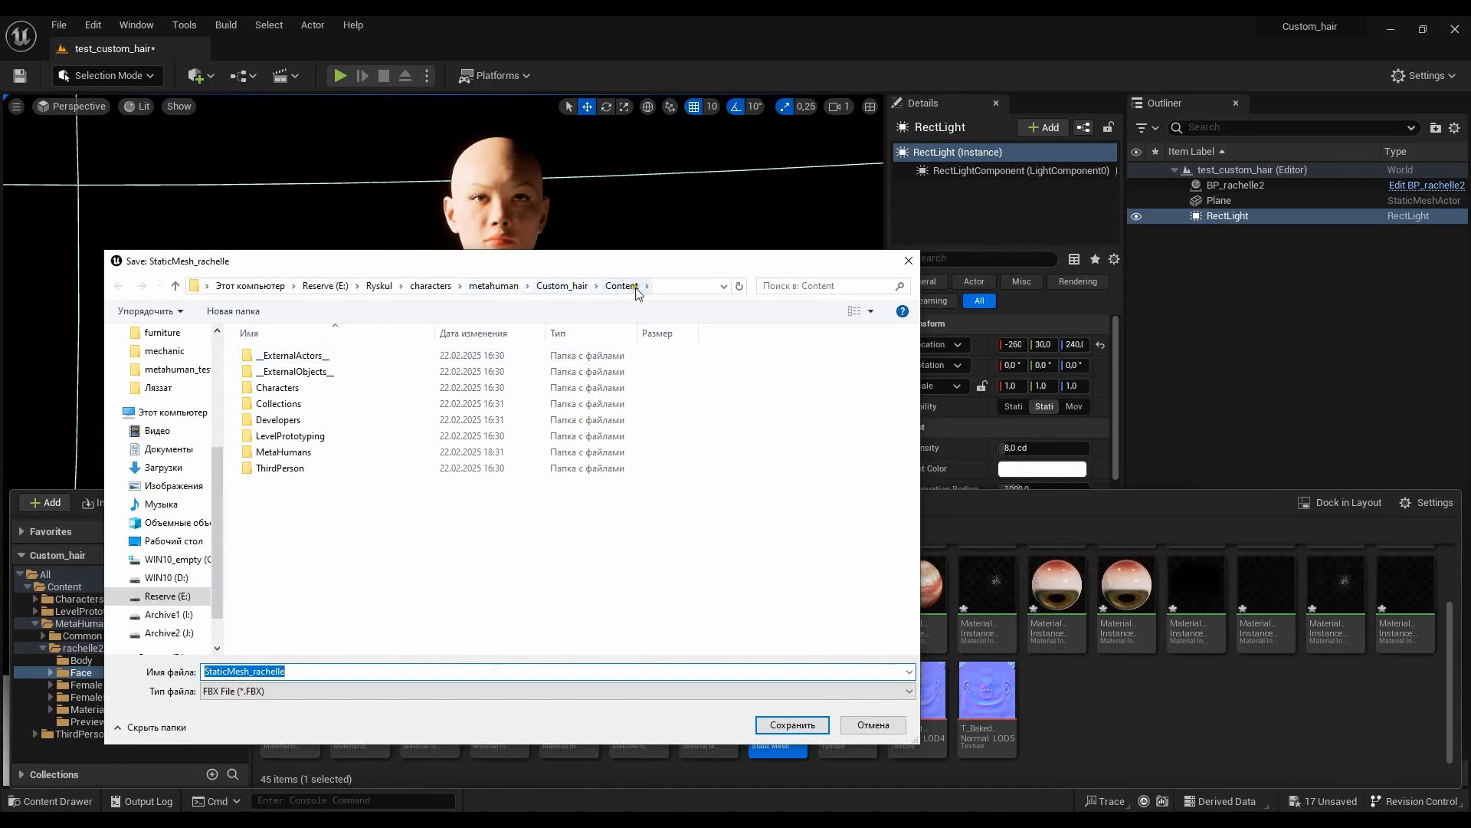
- Save the export as StaticMesh_for_hair_export.FBX in the metahuman_test folder, overwriting the existing file, with Level Of Detail turned off
left_click(431, 286)
double_click(460, 464)
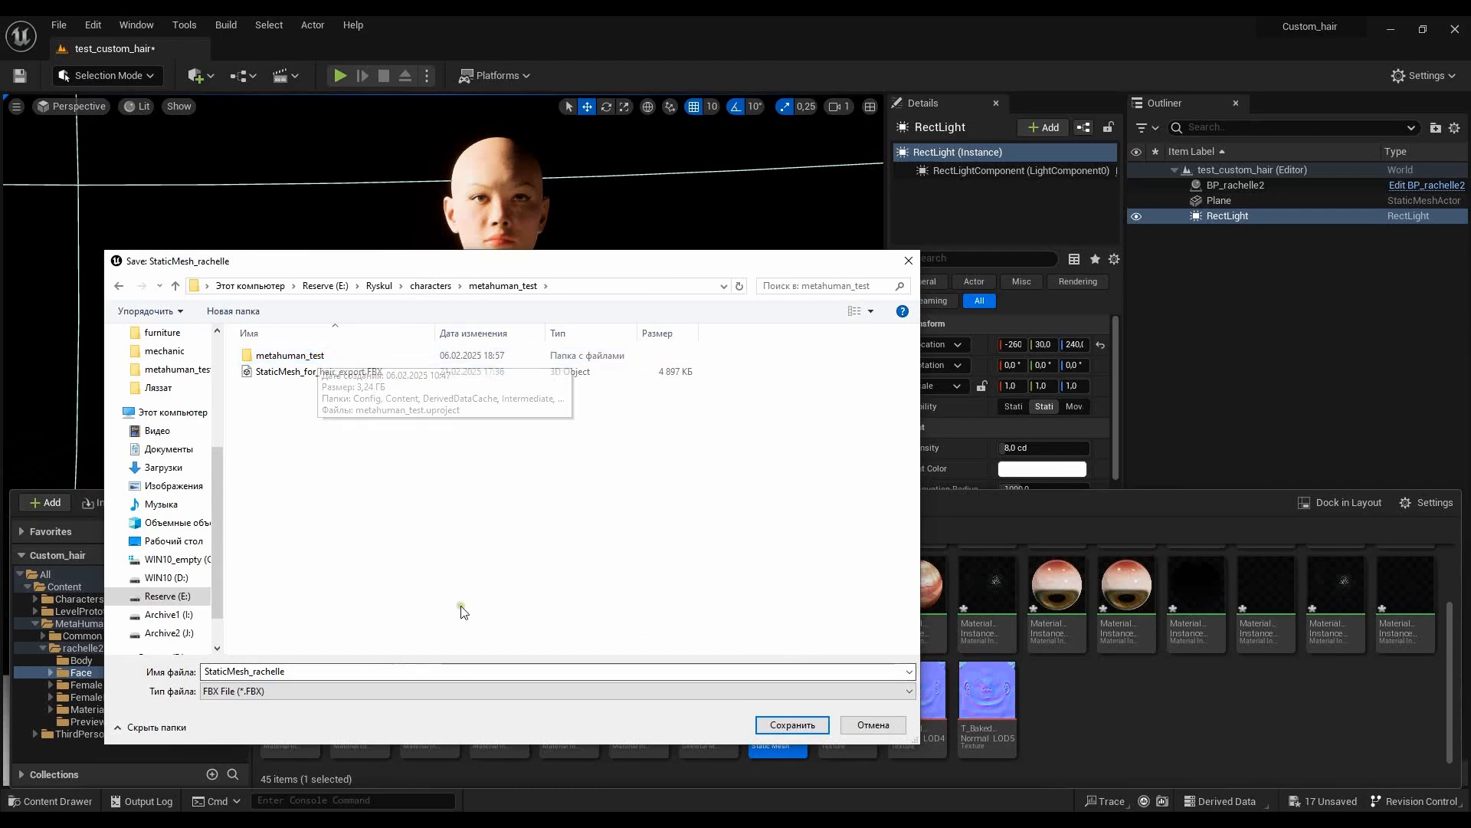
left_click(290, 376)
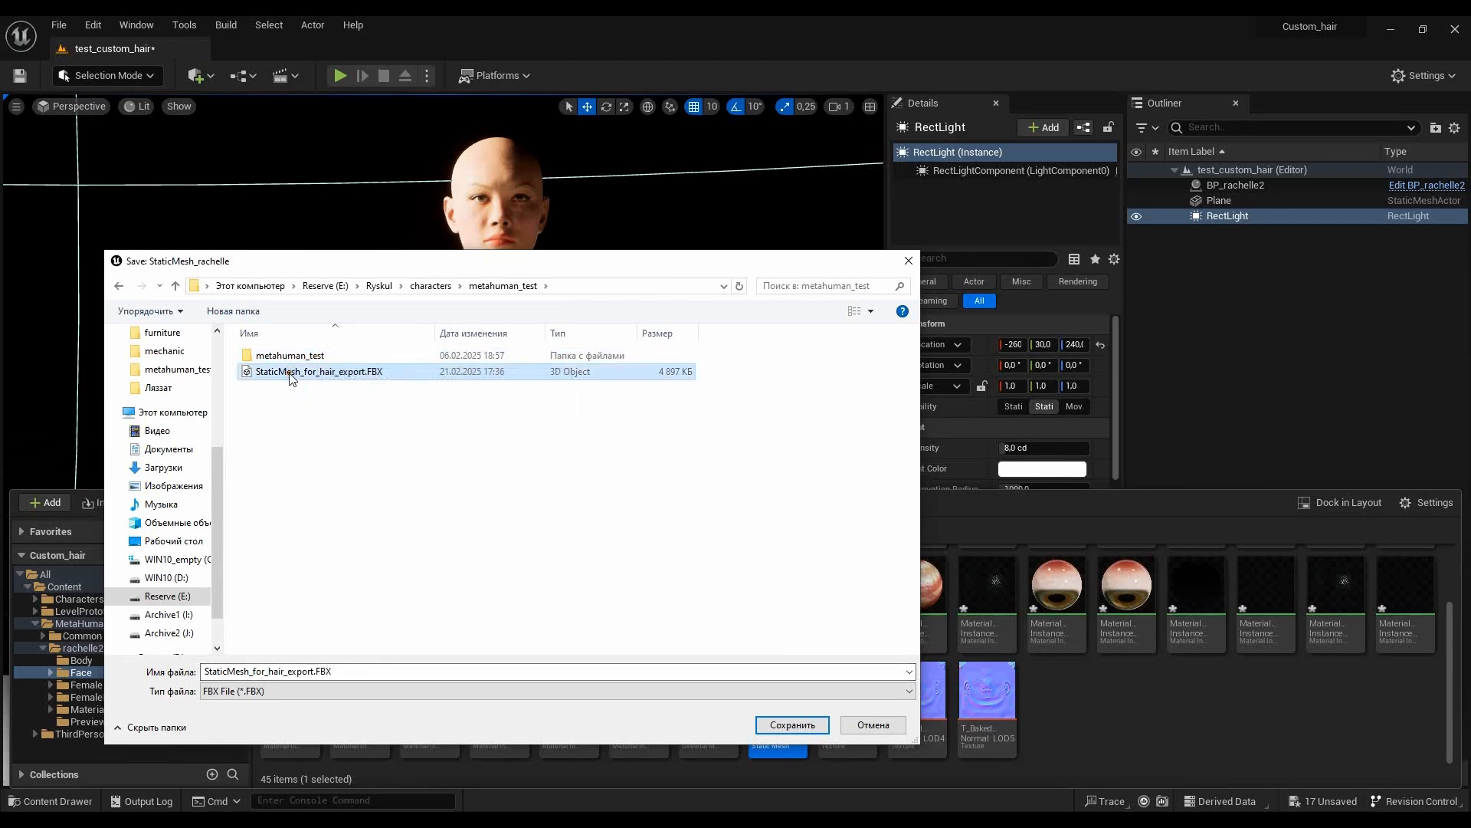
left_click(291, 672)
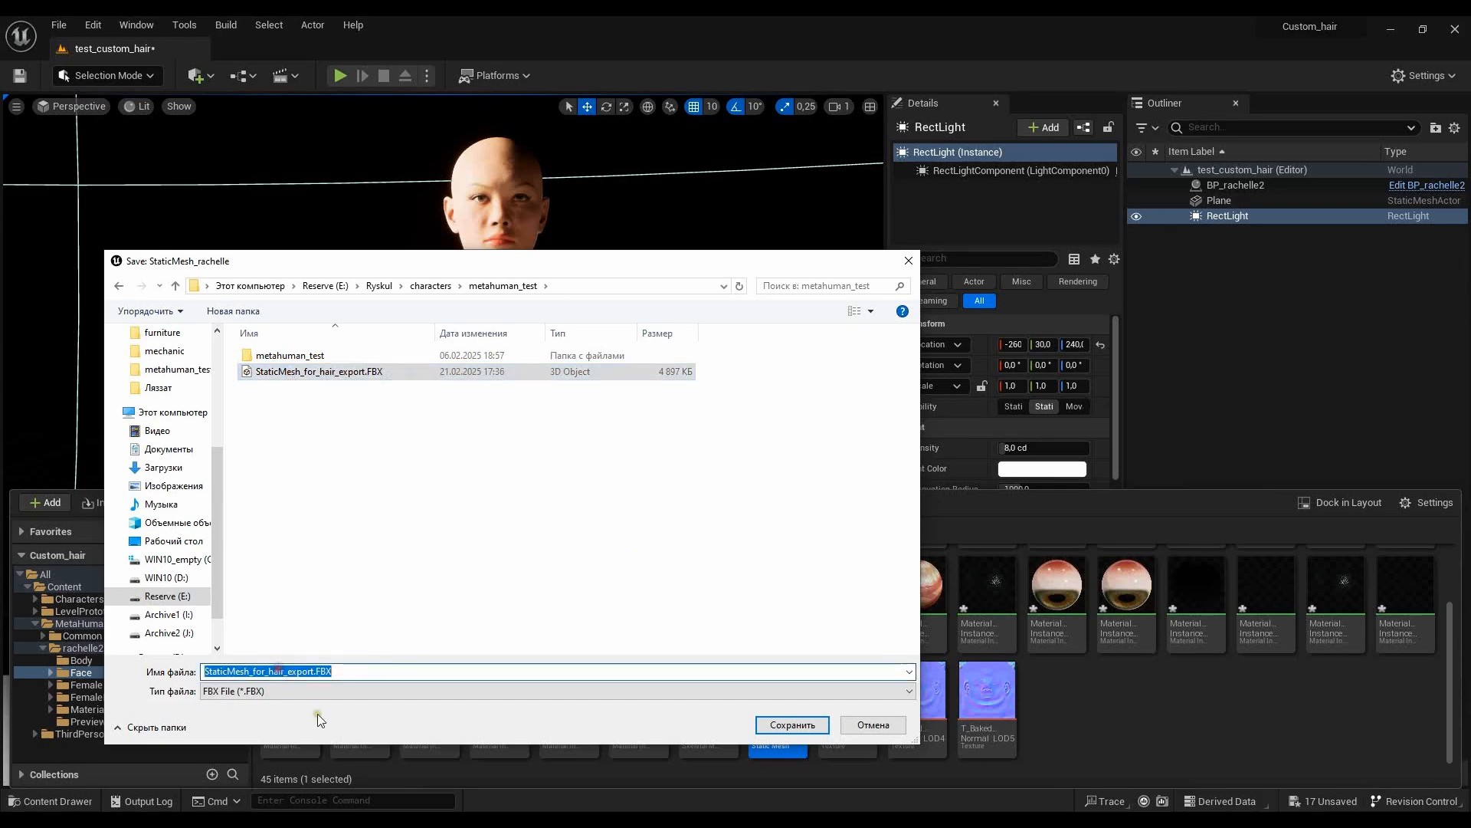
left_click(214, 672)
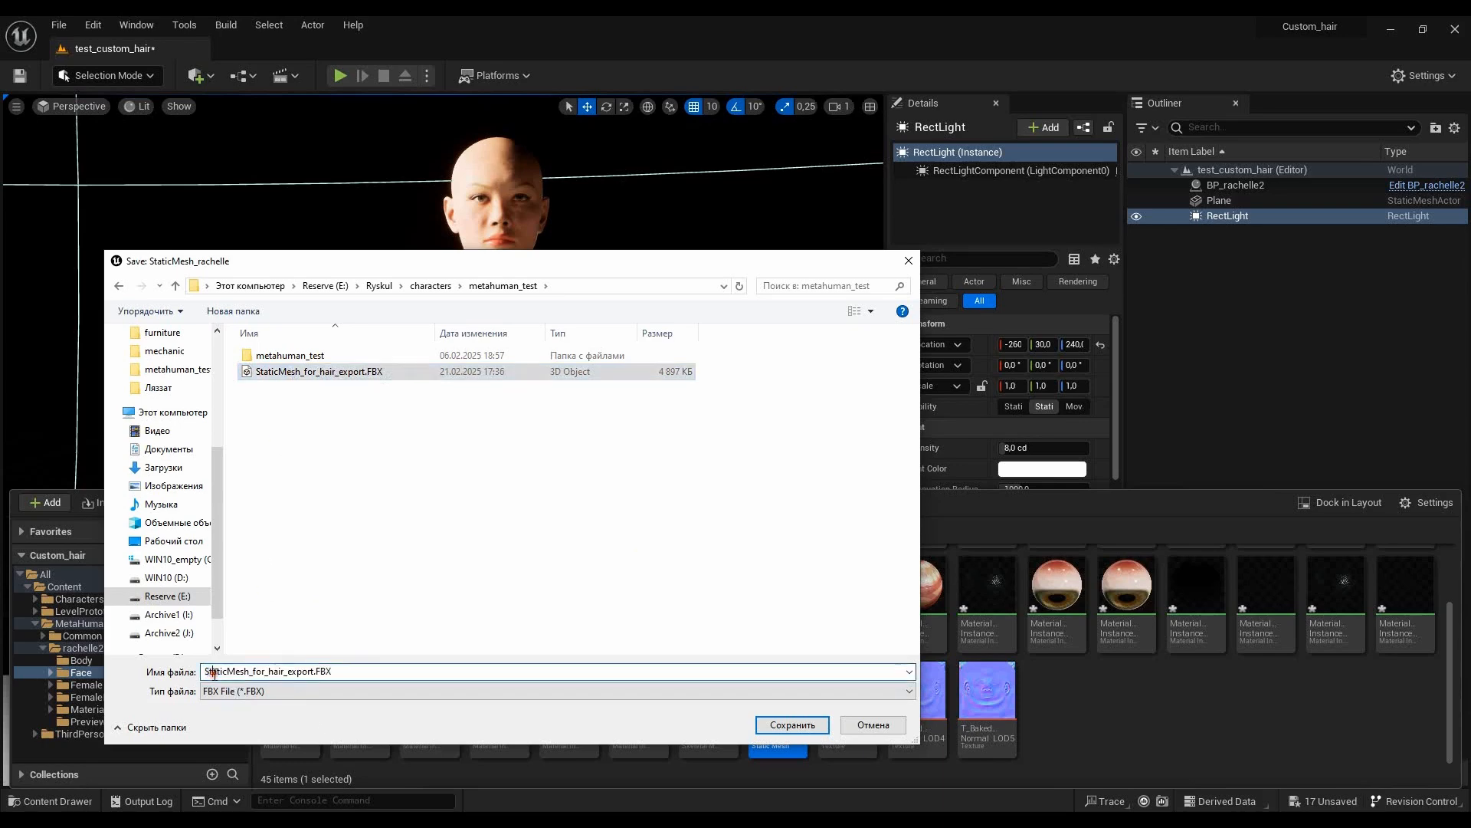
left_click(793, 725)
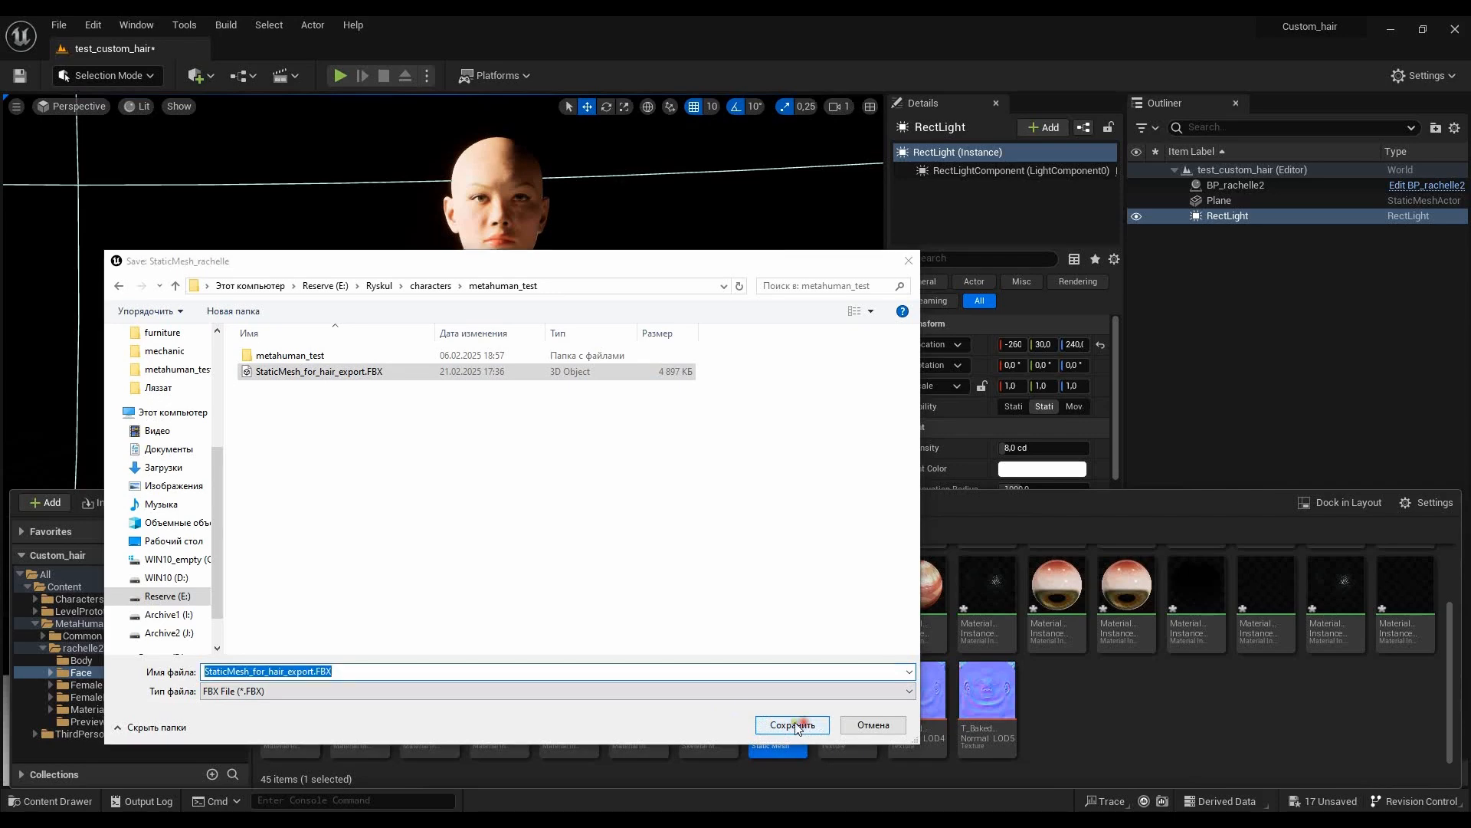
left_click(767, 421)
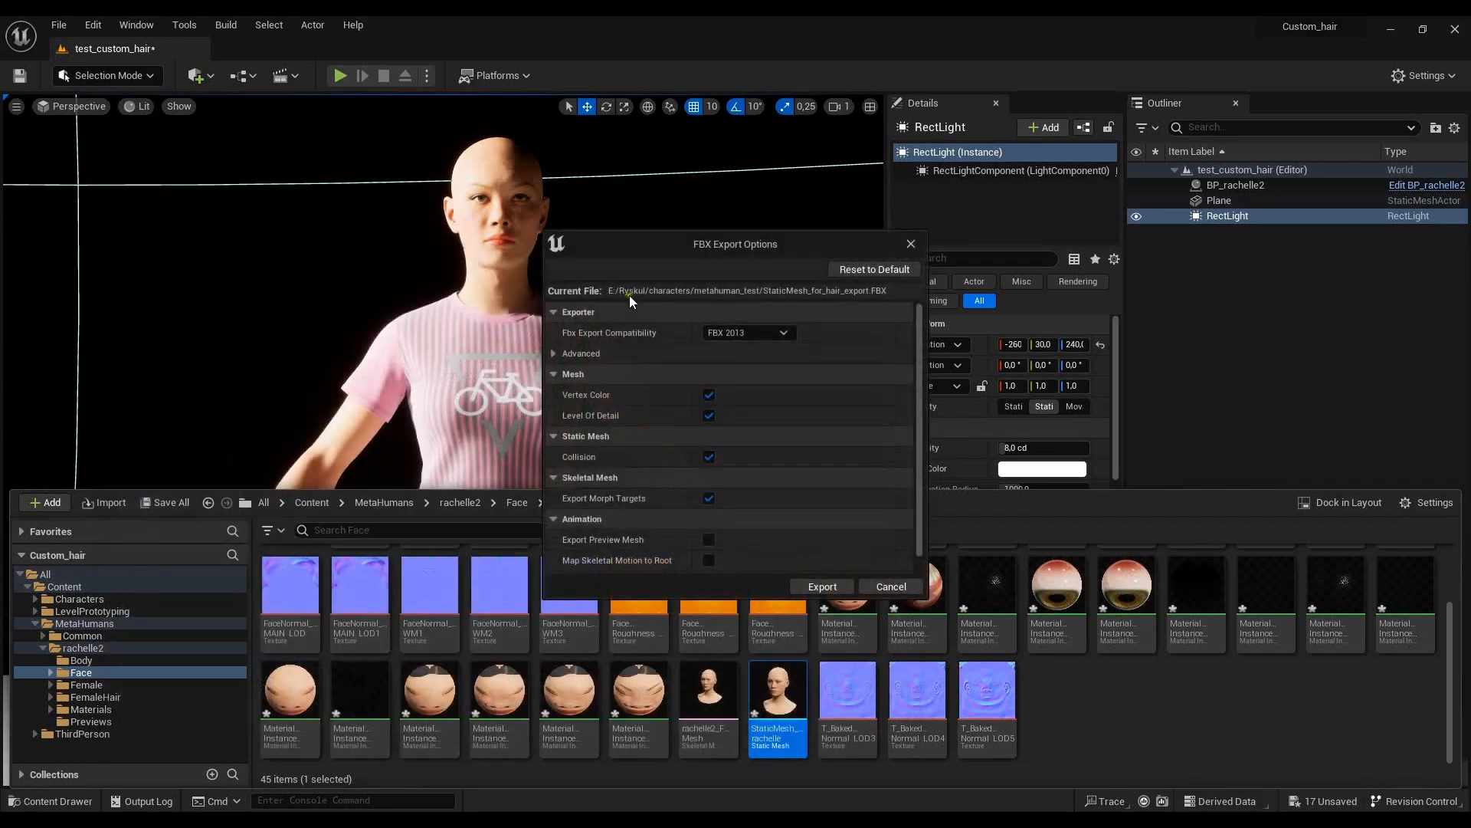
left_click(709, 415)
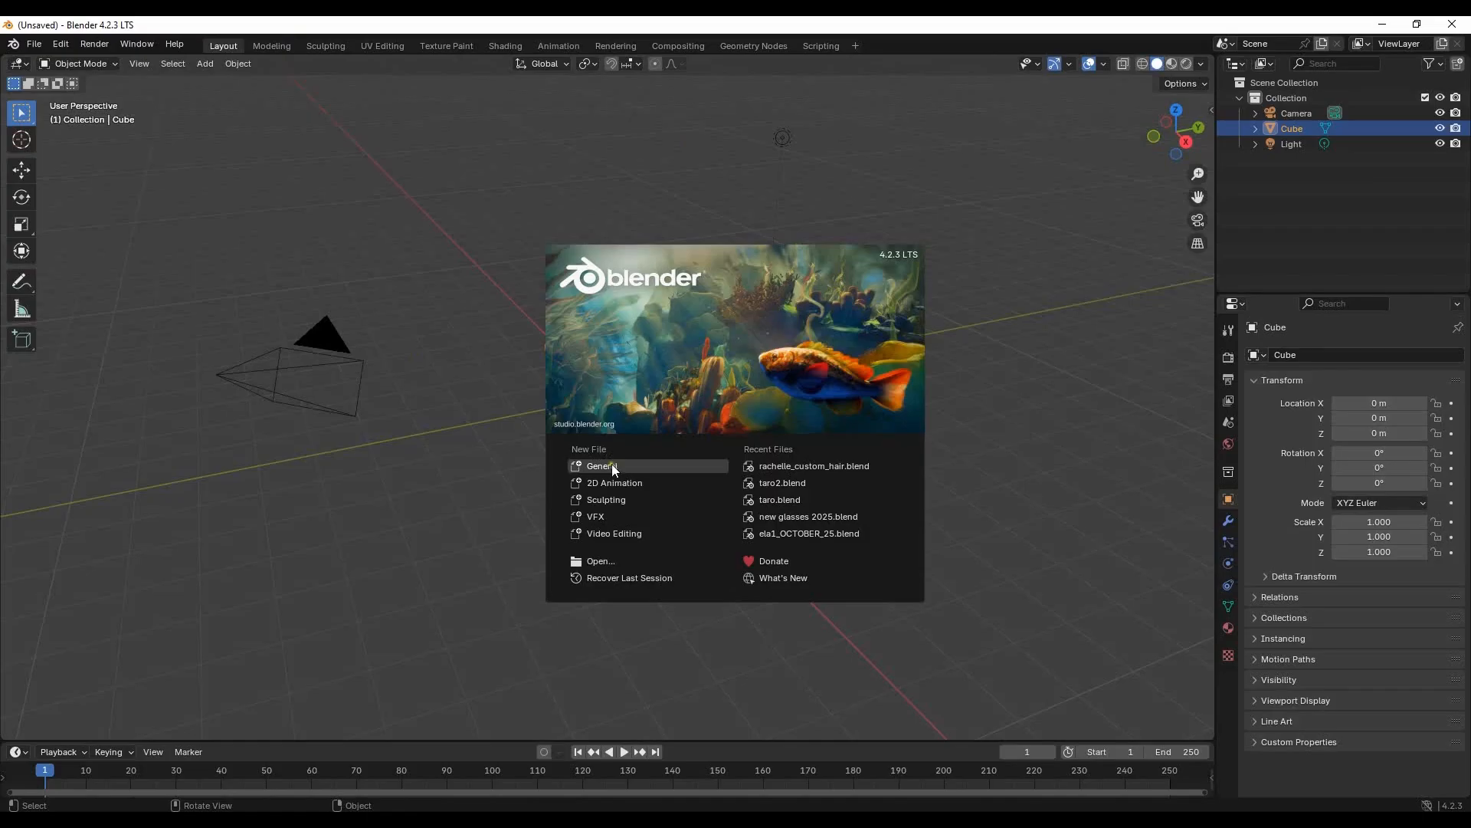
- Switch to Blender and delete the default camera, cube and light from the new scene
left_click(286, 188)
left_click_drag(184, 106, 977, 609)
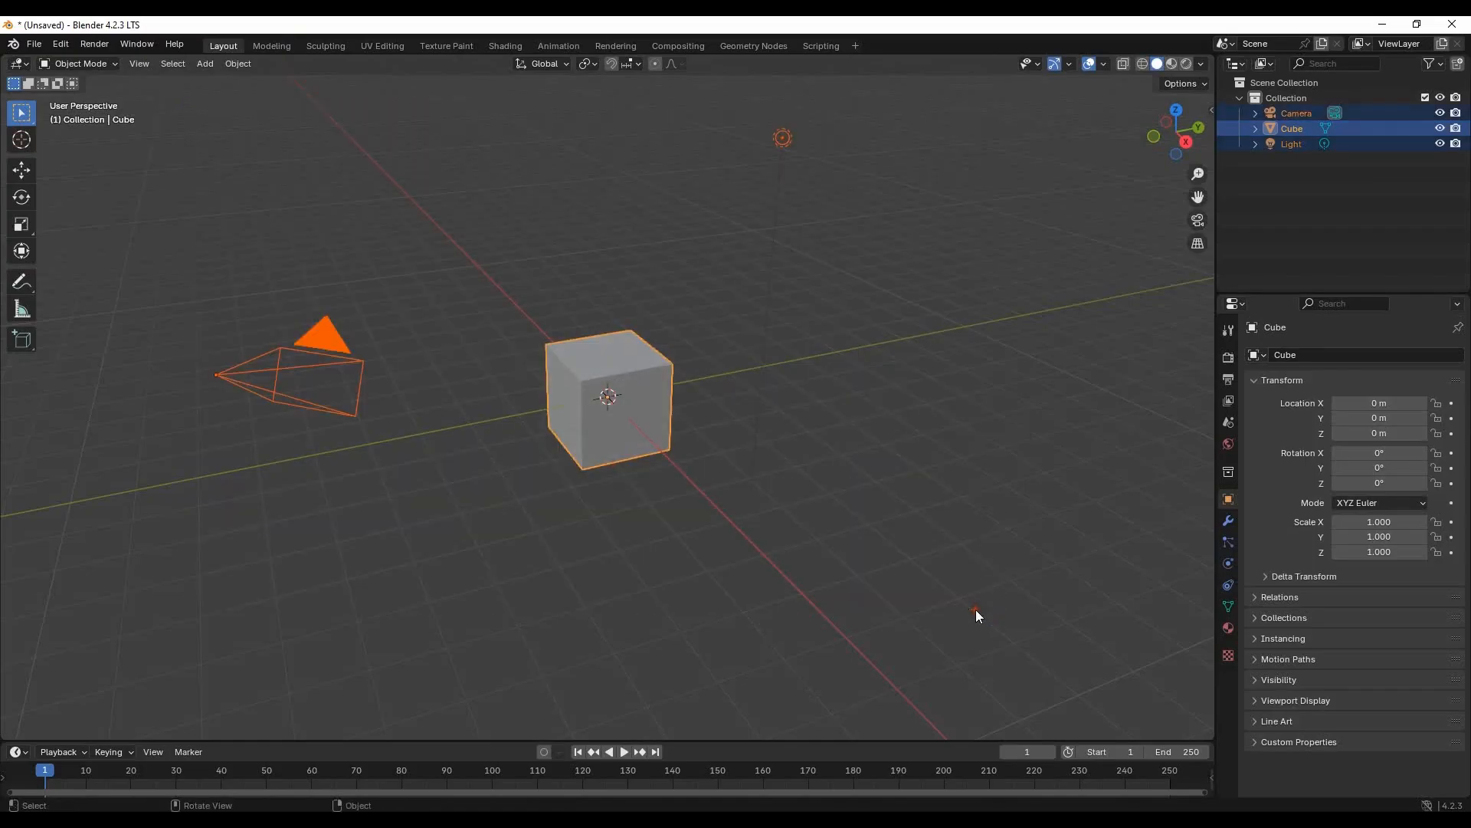
key("Delete")
- Import StaticMesh_for_hair_export.FBX from the metahuman_test folder with the Animation option turned off
left_click(33, 44)
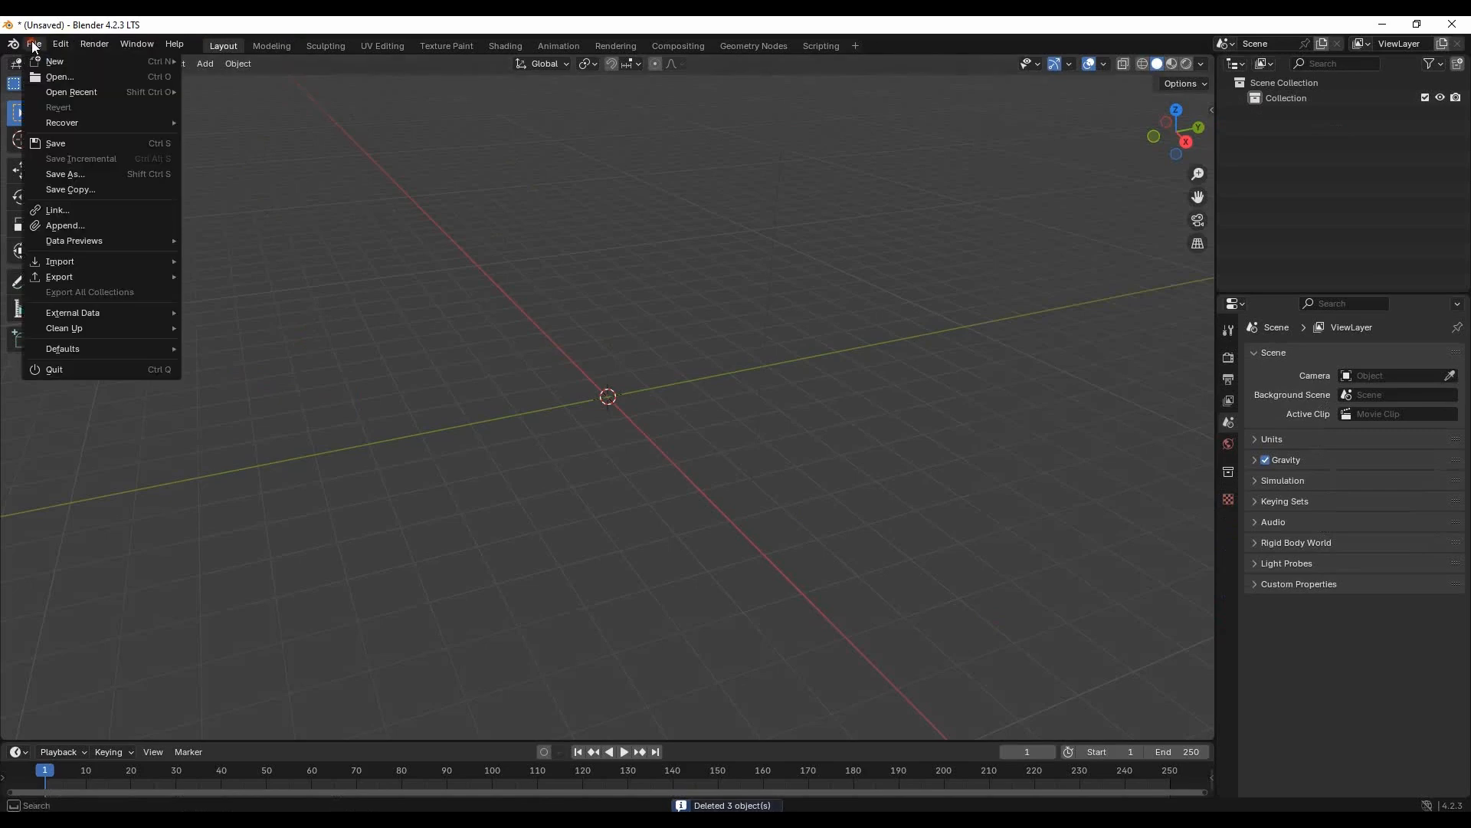
mouse_move(62, 262)
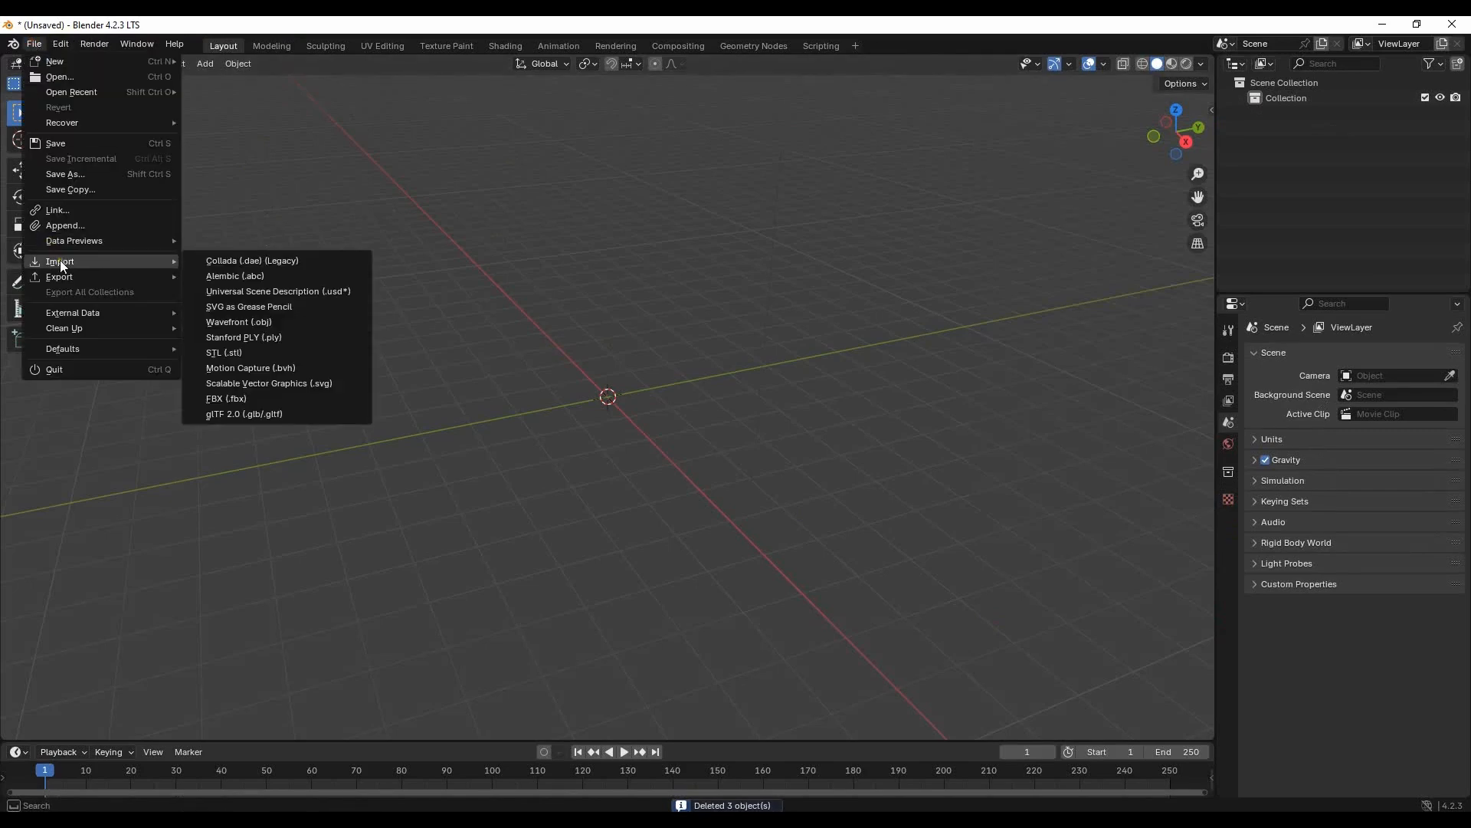
left_click(277, 399)
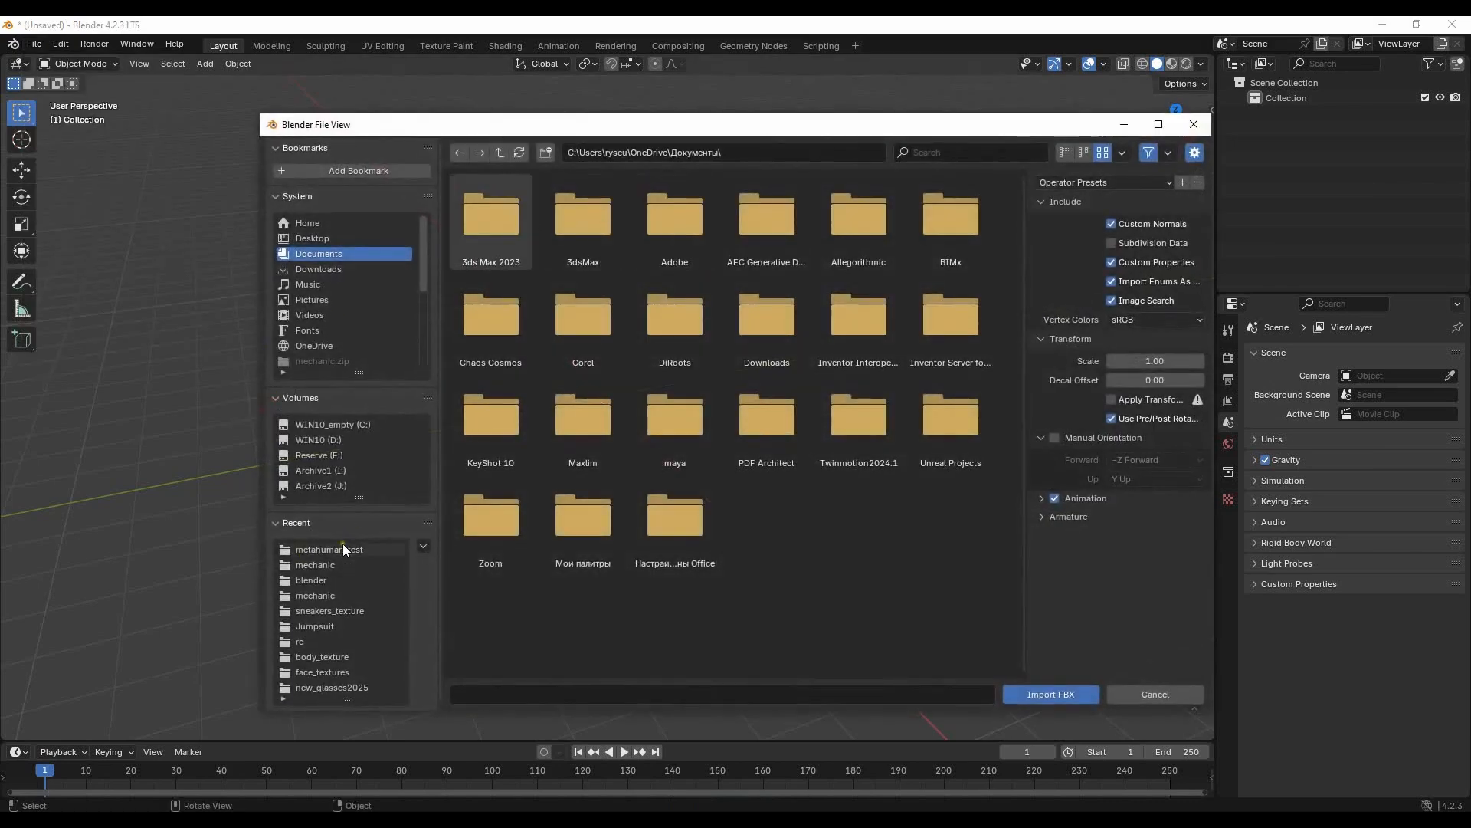
left_click(342, 546)
left_click(564, 206)
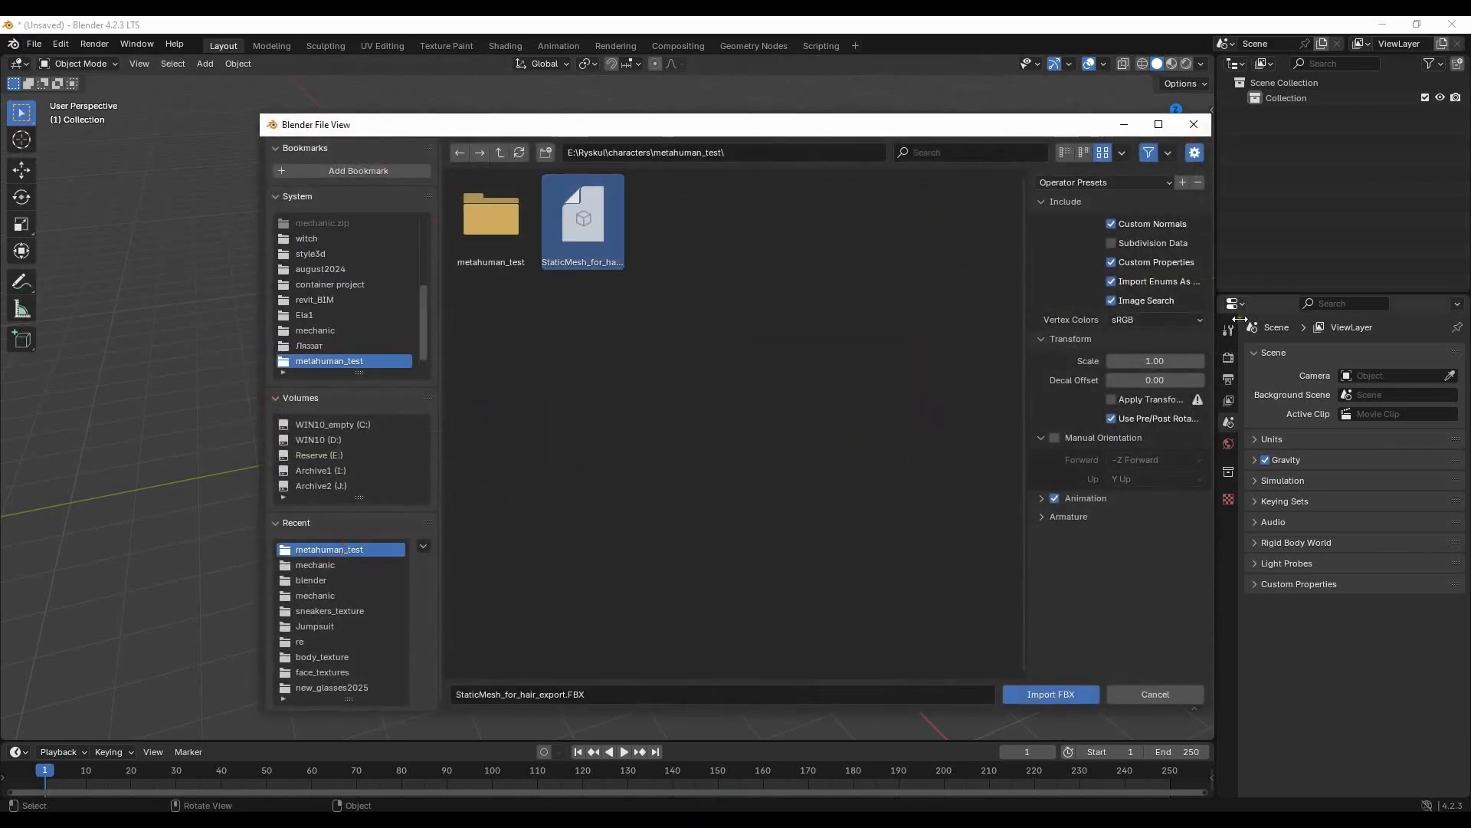
left_click(1054, 499)
left_click(1051, 693)
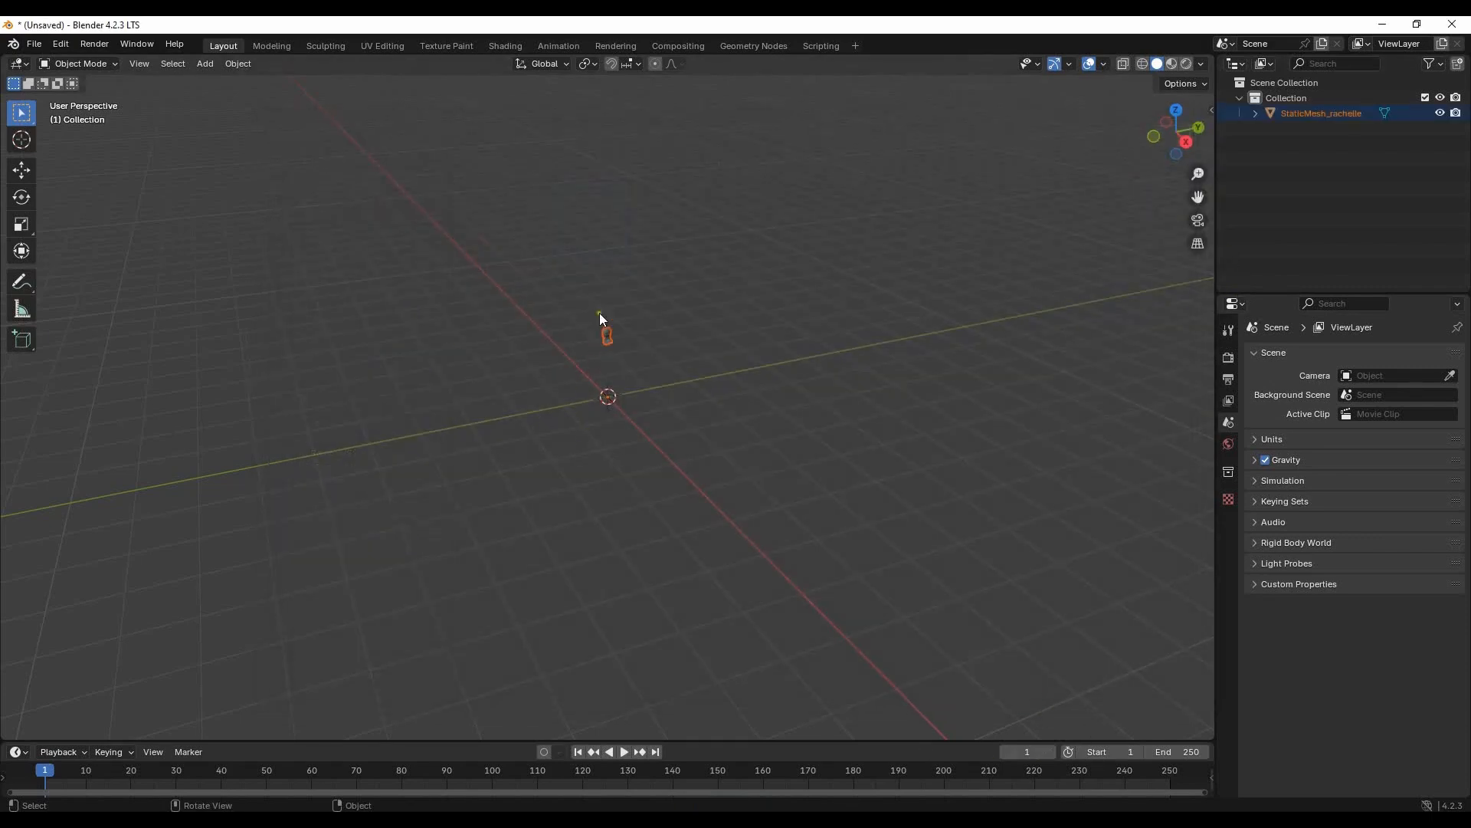
- Deselect the imported head mesh and display it in Material Preview shading
scroll(599, 313, "up", 7)
middle_click_drag(662, 265, 694, 226)
middle_click_drag(664, 220, 671, 390, "shift")
scroll(600, 328, "up", 7)
middle_click_drag(742, 228, 803, 375, "shift")
scroll(823, 360, "up", 1)
middle_click_drag(924, 379, 808, 384, "shift")
left_click(822, 365)
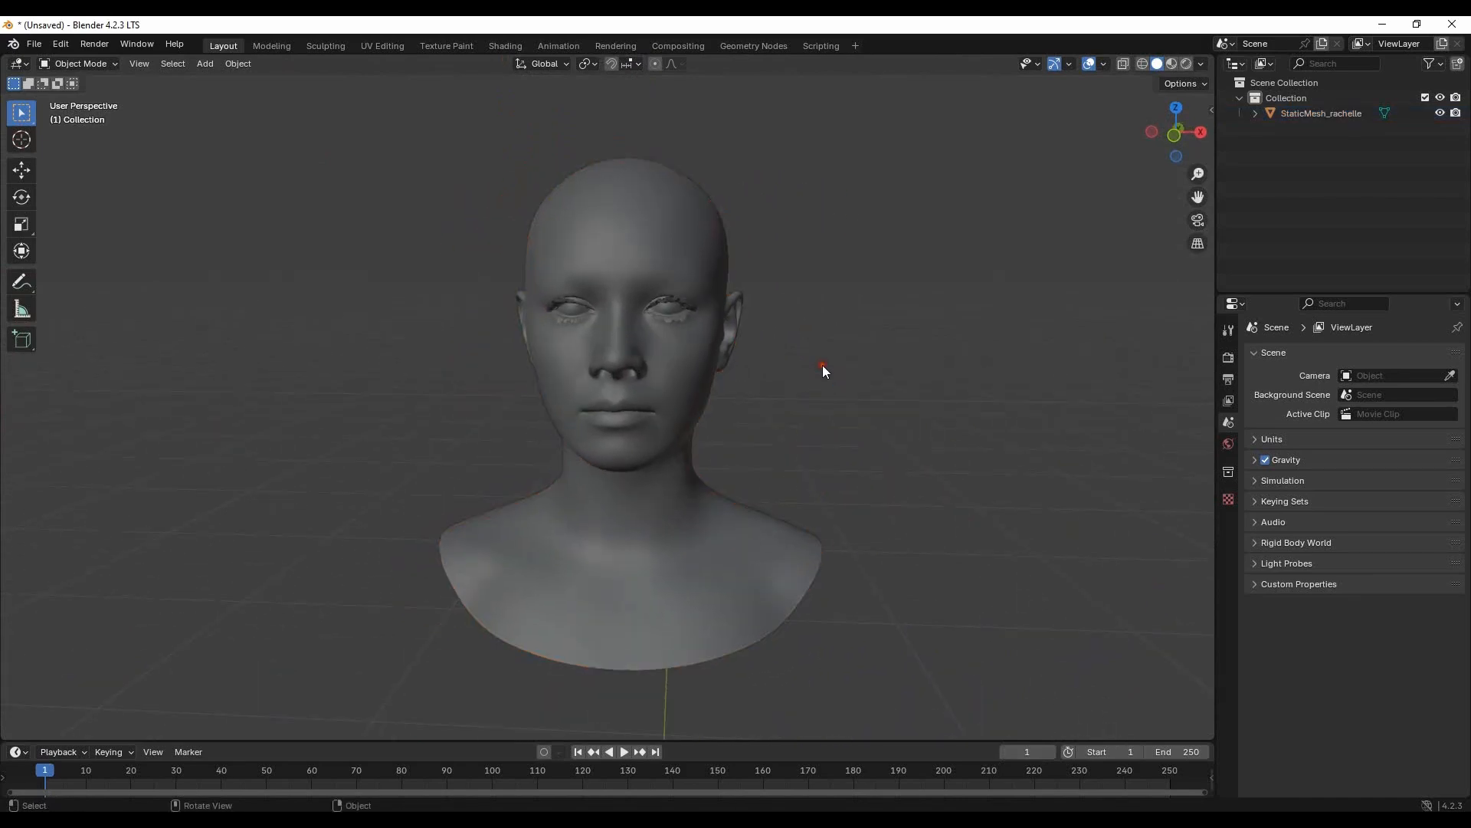
left_click(1171, 64)
mouse_move(853, 283)
middle_mouse_down()
mouse_move(907, 381)
mouse_move(736, 353)
mouse_move(504, 407)
middle_mouse_up()
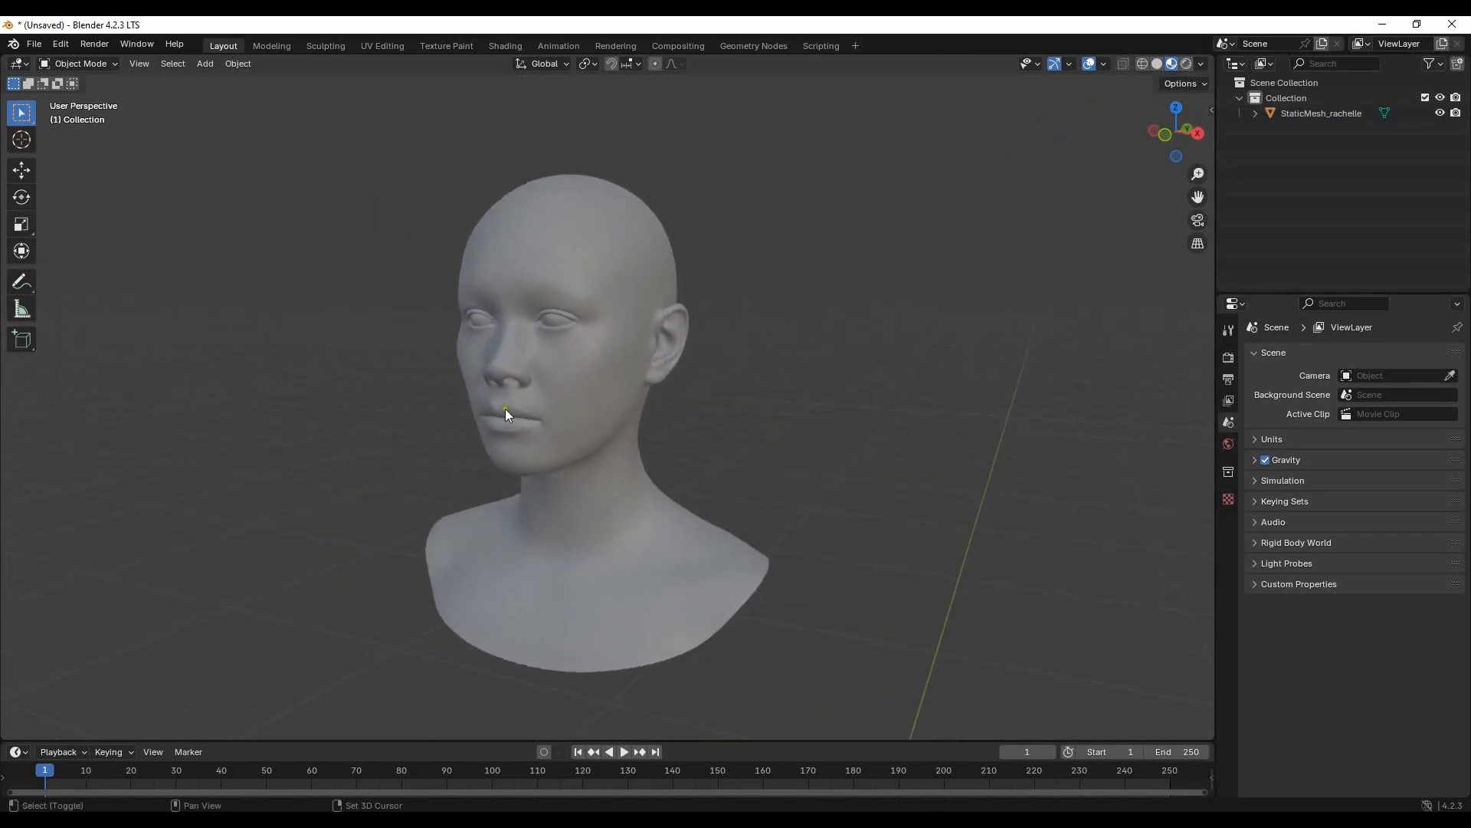
- Rename the imported StaticMesh_rachelle object as Rachelle_head
left_click(586, 373)
double_click(1326, 112)
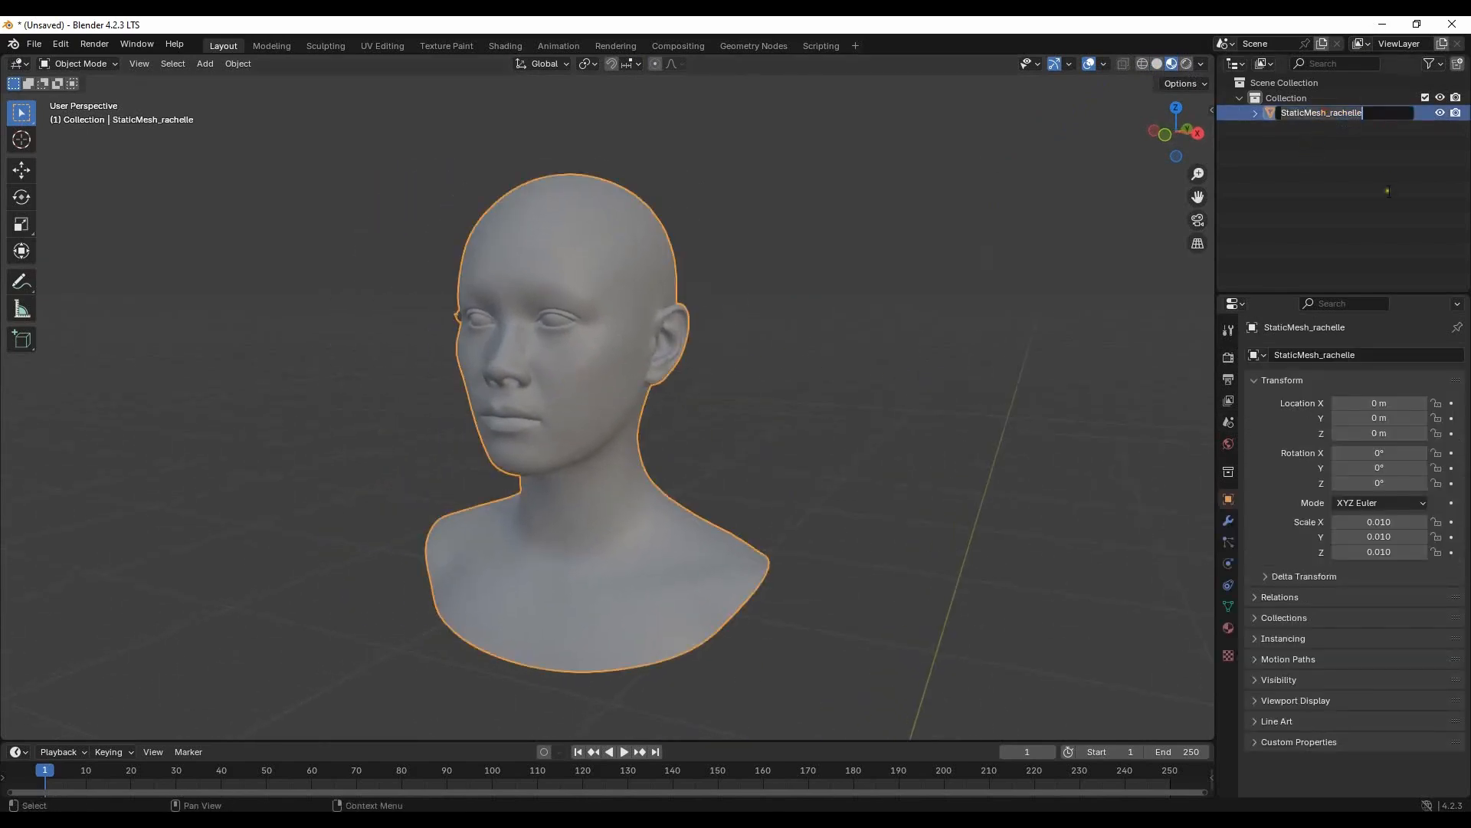
type("Rachelle_")
key("Return")
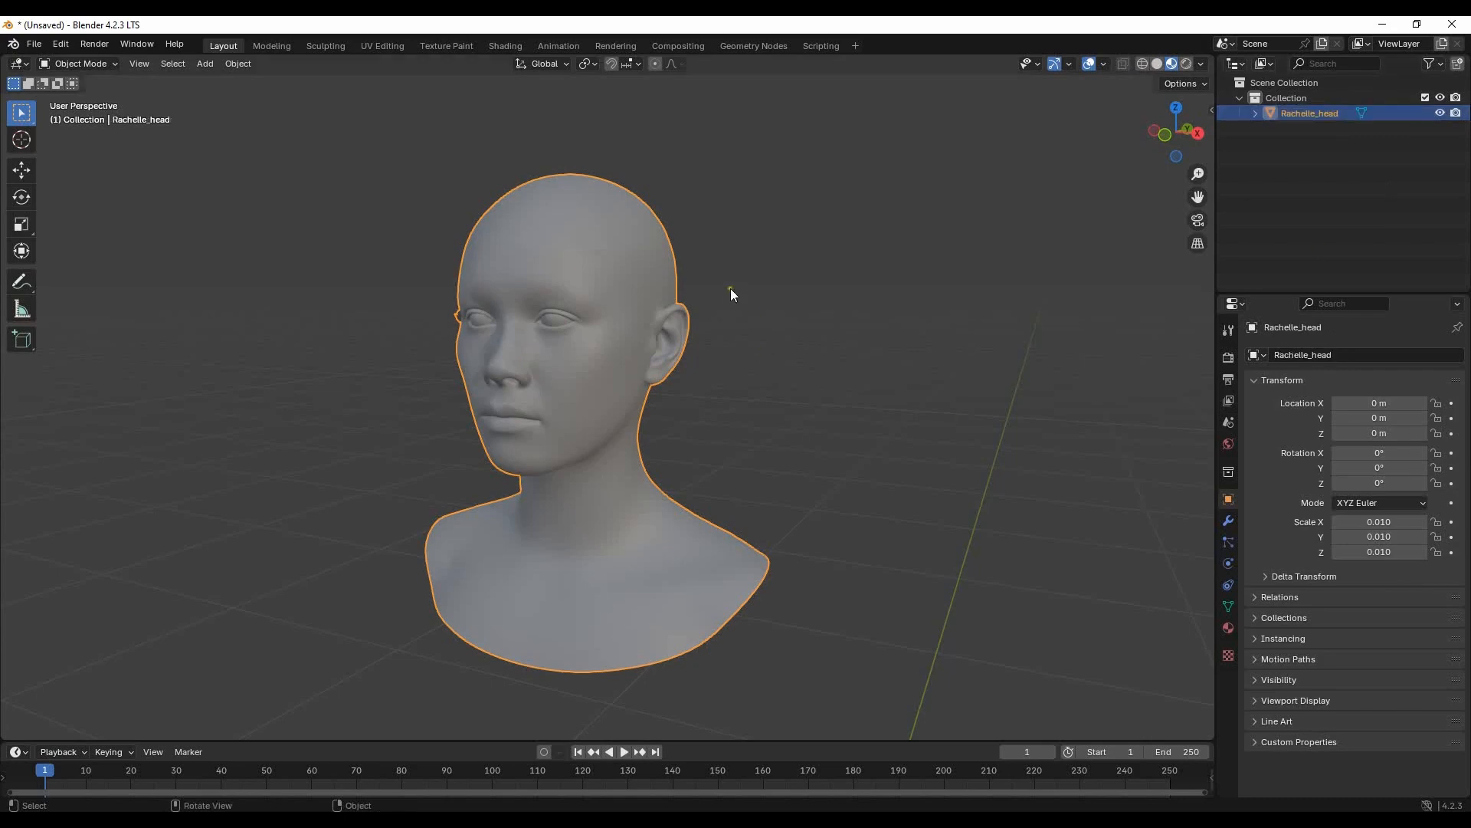
- Duplicate Rachelle_head in place and rename the copy as Scalp
right_click(559, 292)
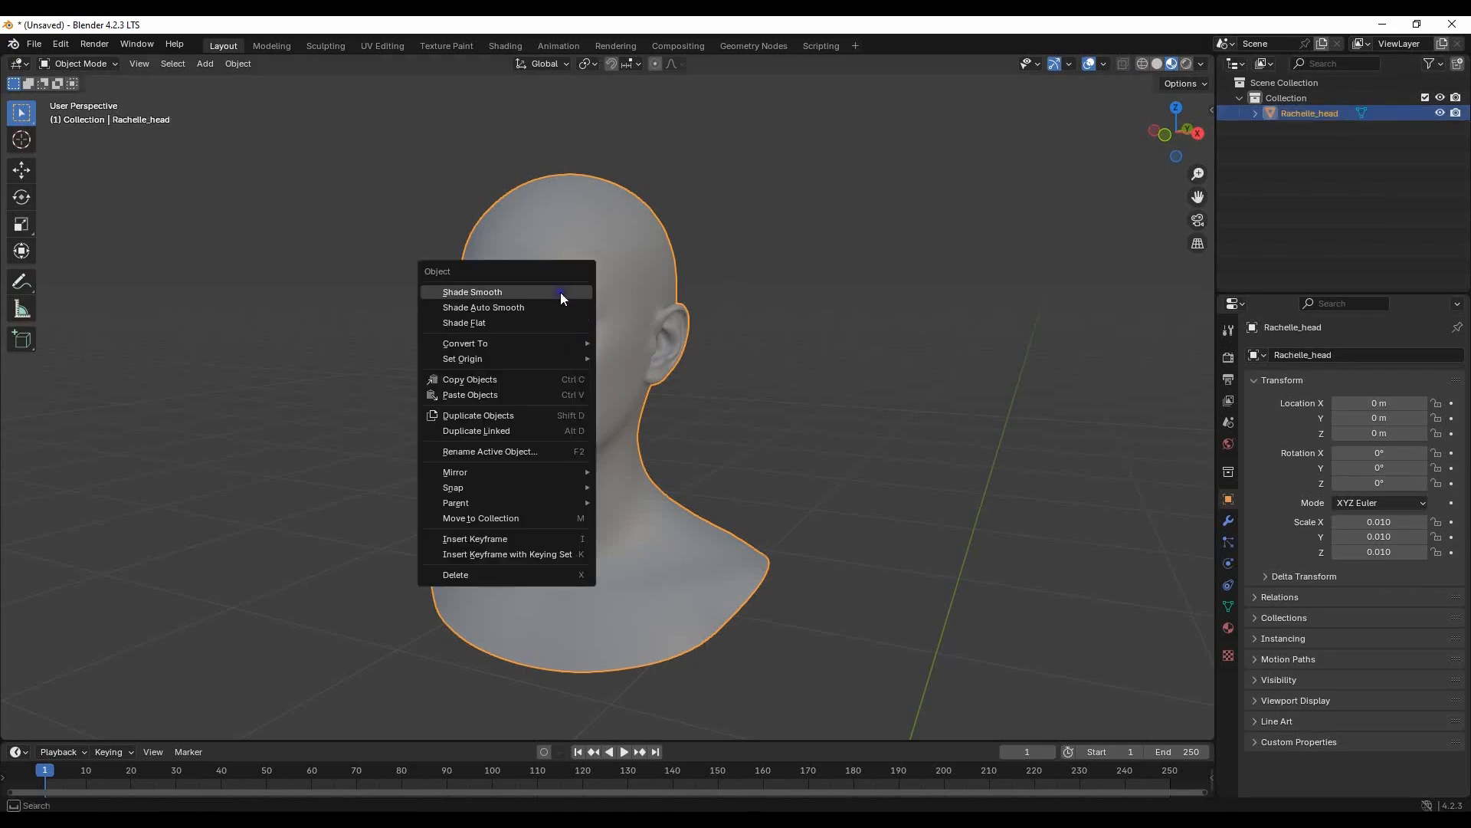
left_click(532, 415)
right_click(955, 132)
double_click(1321, 131)
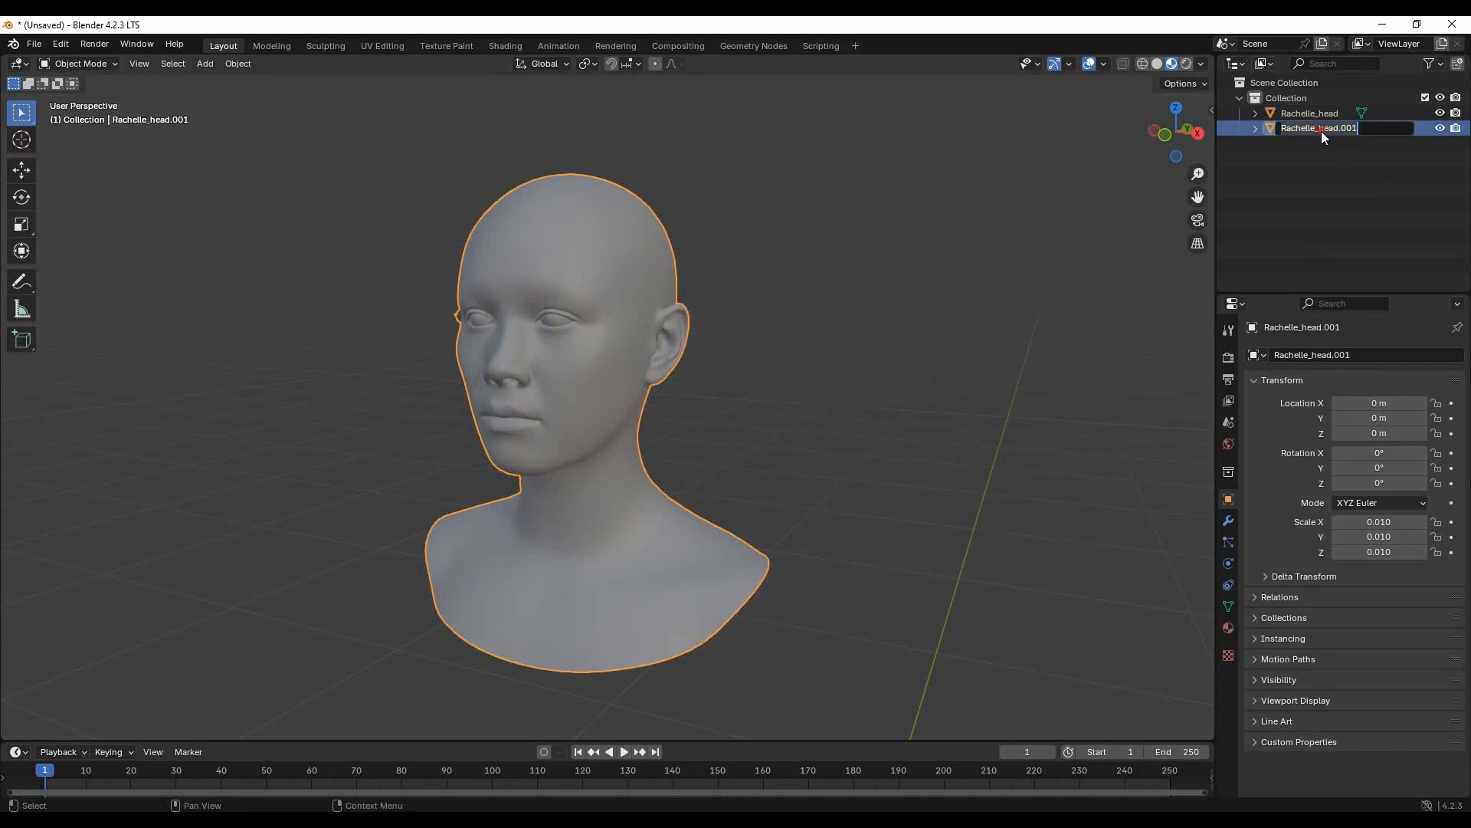
type("Scalp")
key("Return")
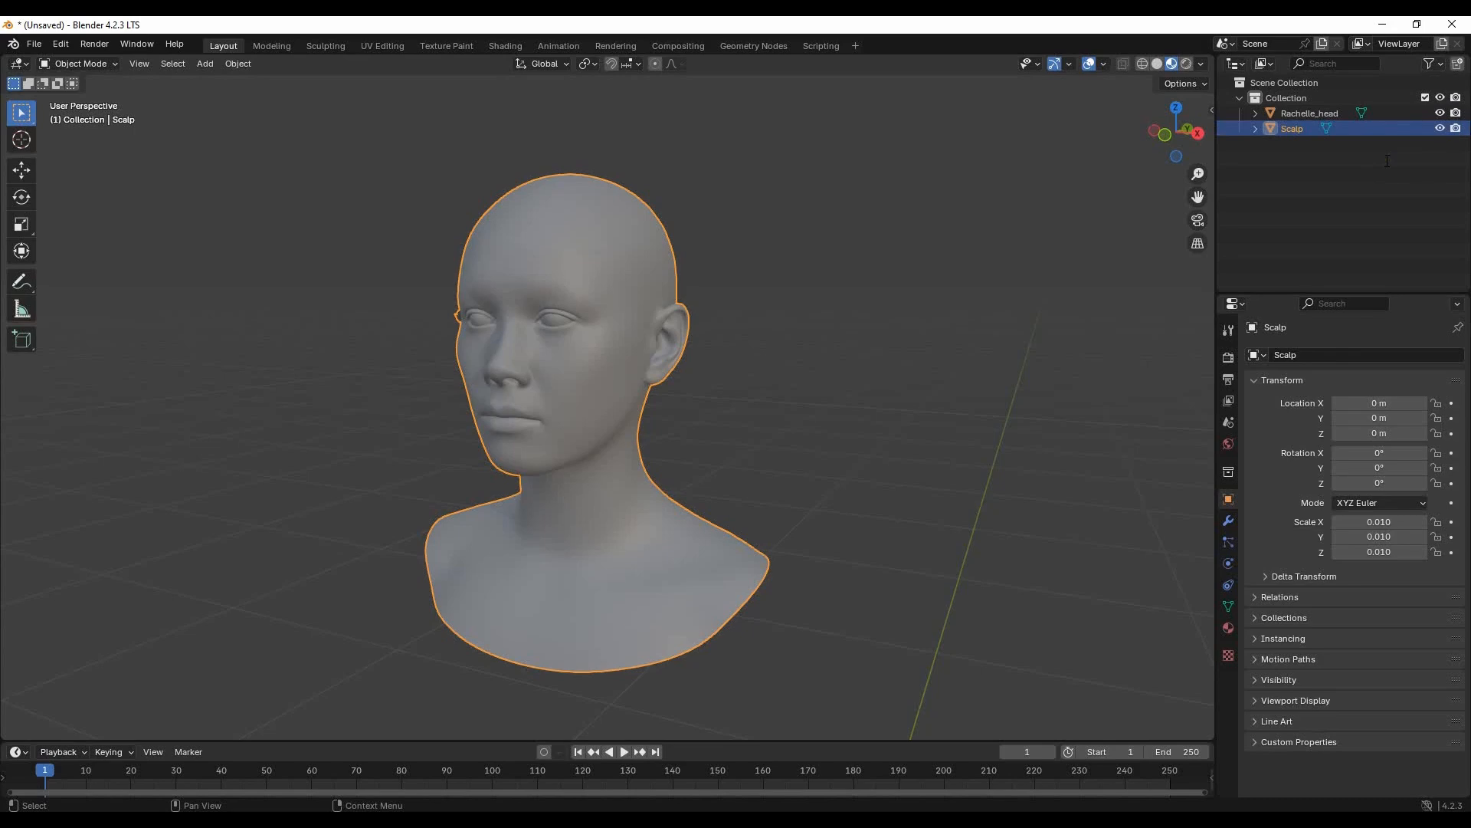
- Hide the Rachelle_head object and show the Scalp object in the right orthographic view
middle_click_drag(972, 434, 725, 397)
key("KP_Decimal")
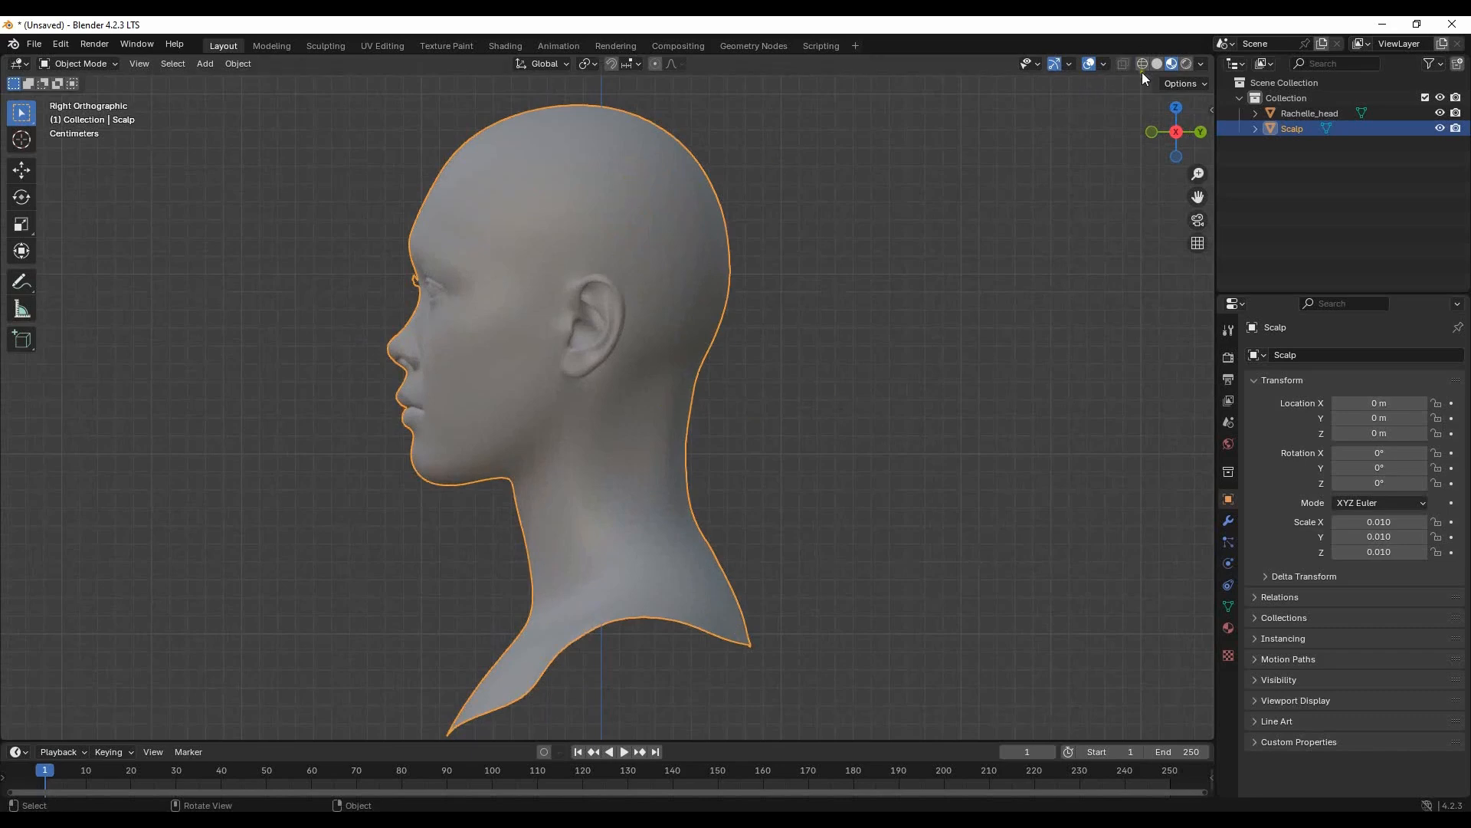
left_click(1441, 114)
- Enter Edit Mode on the Scalp mesh, deselect all its vertices and turn on X-ray display
left_click(104, 62)
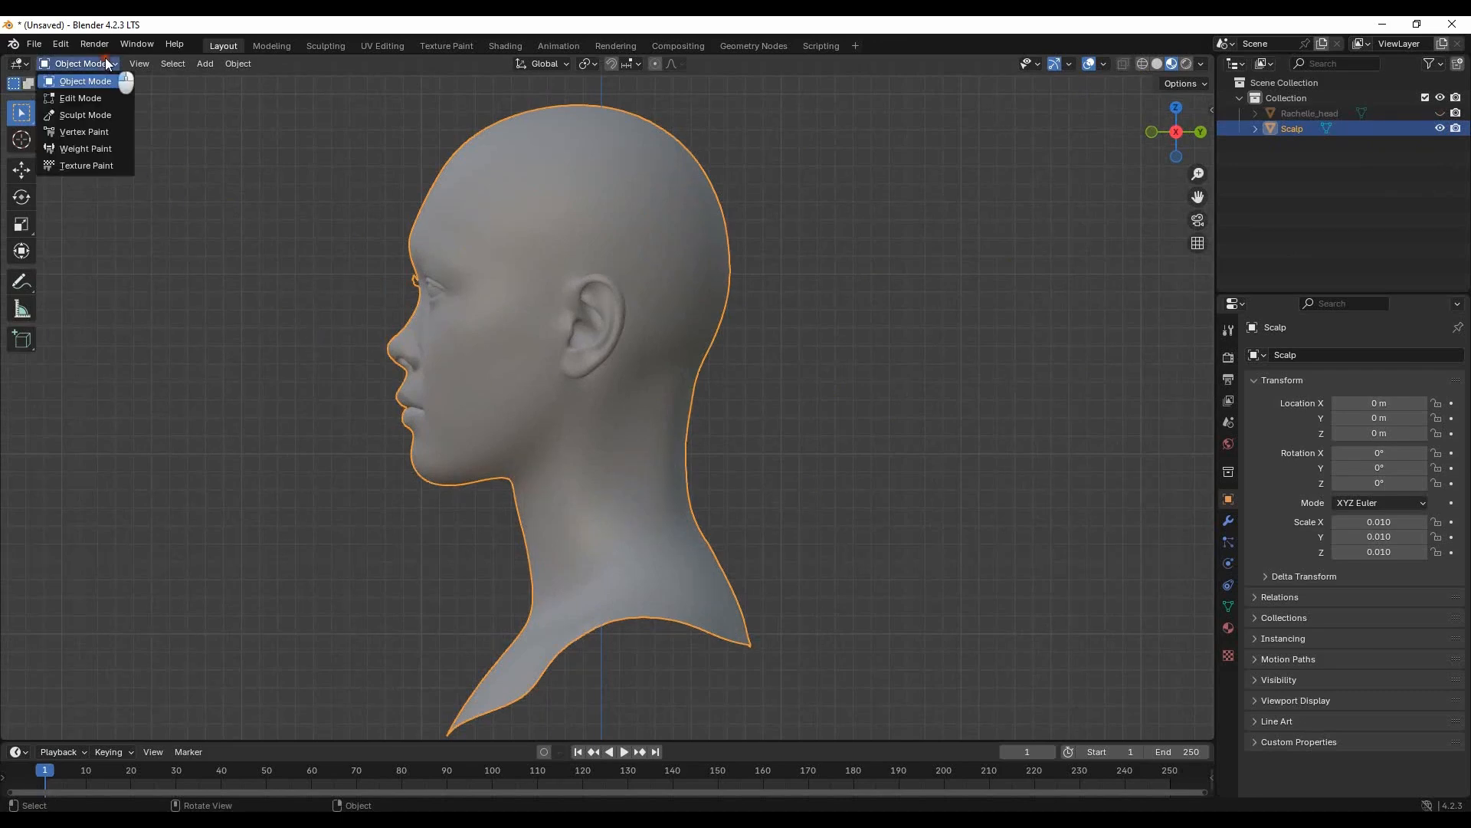
left_click(73, 94)
left_click(834, 270)
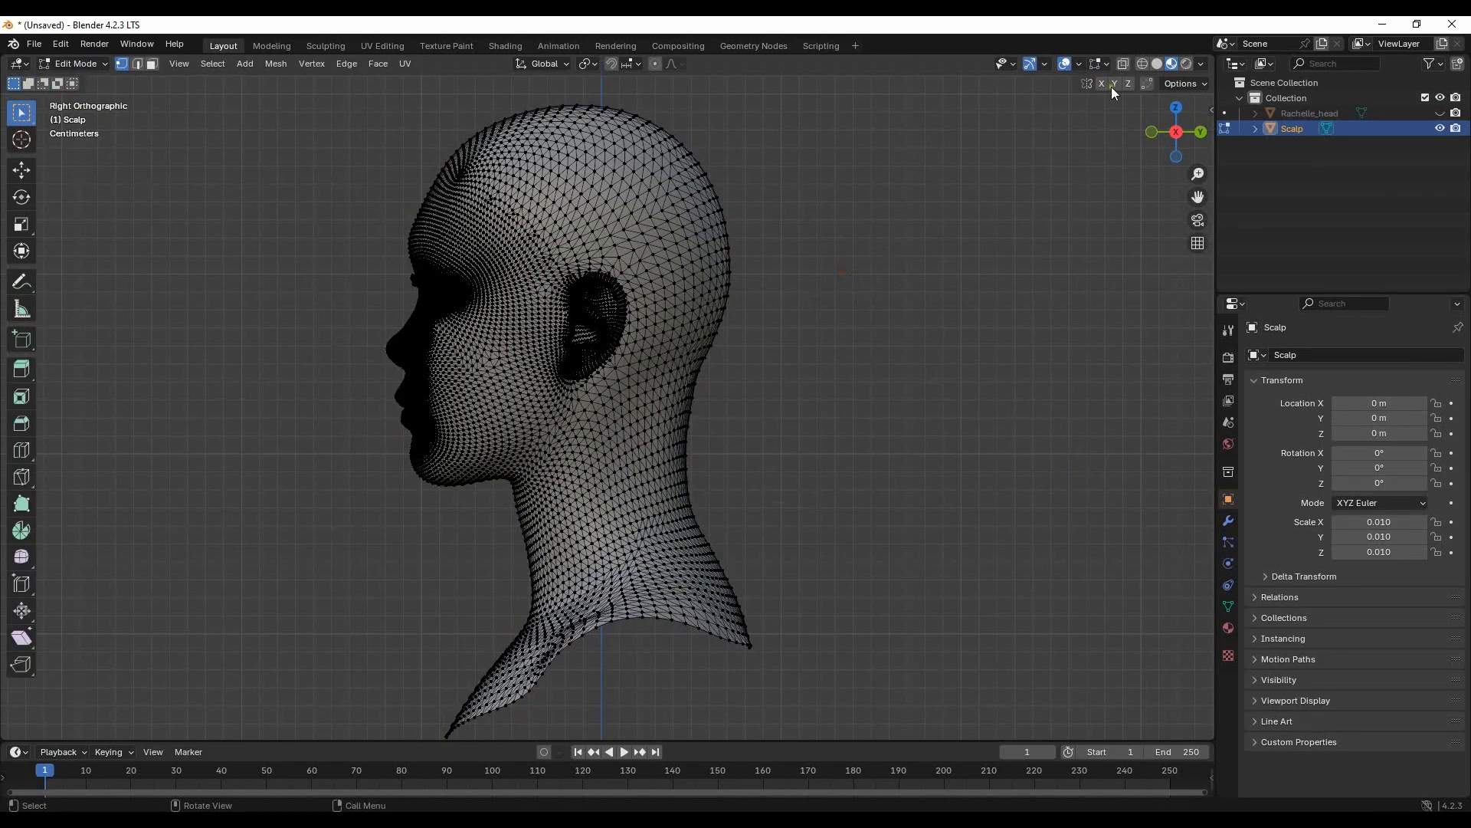
mouse_move(30, 113)
left_mouse_down()
mouse_move(115, 144)
mouse_move(107, 206)
left_mouse_up()
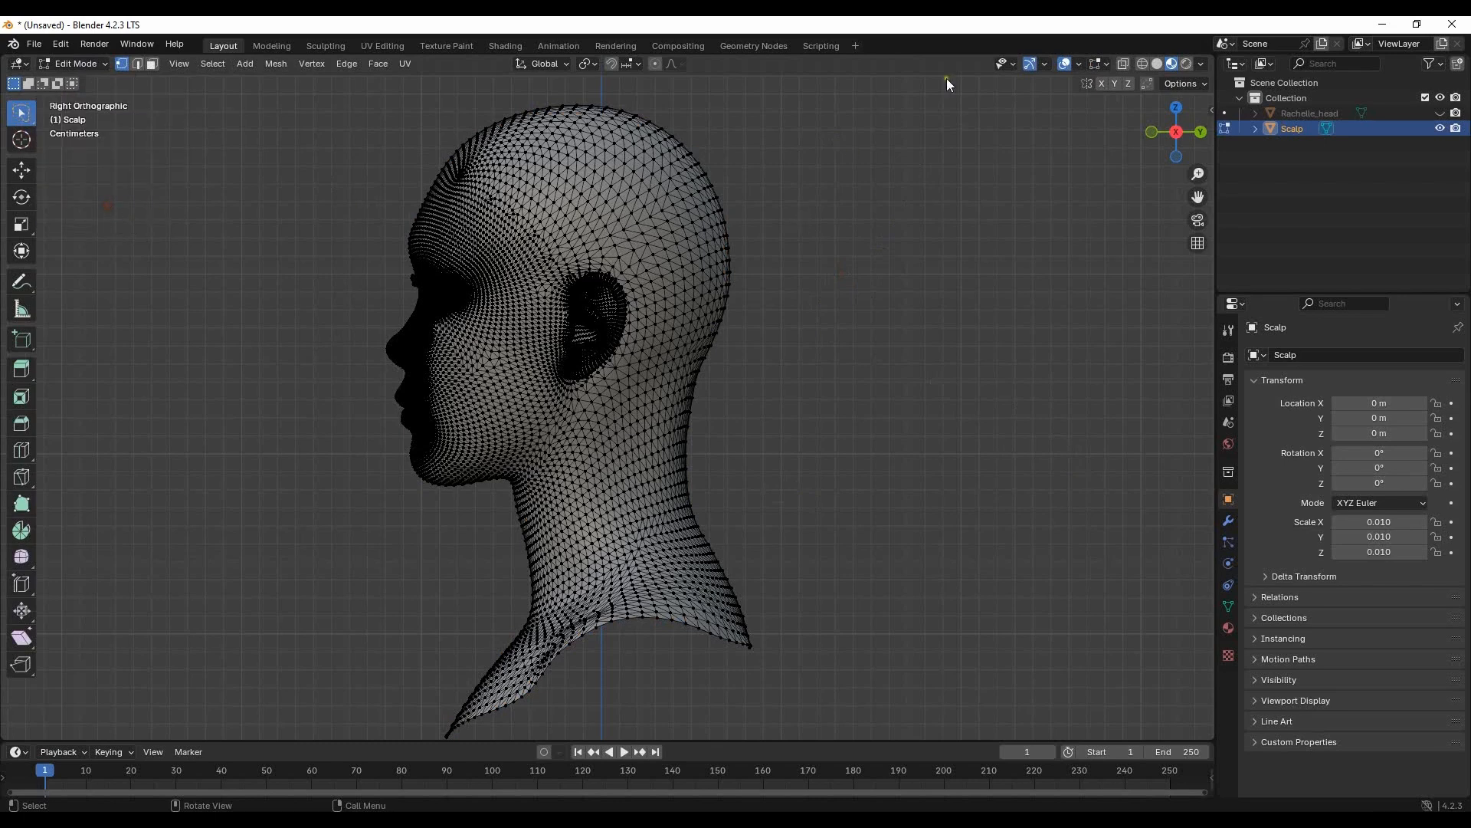
left_click(1121, 64)
scroll(874, 330, "up", 3)
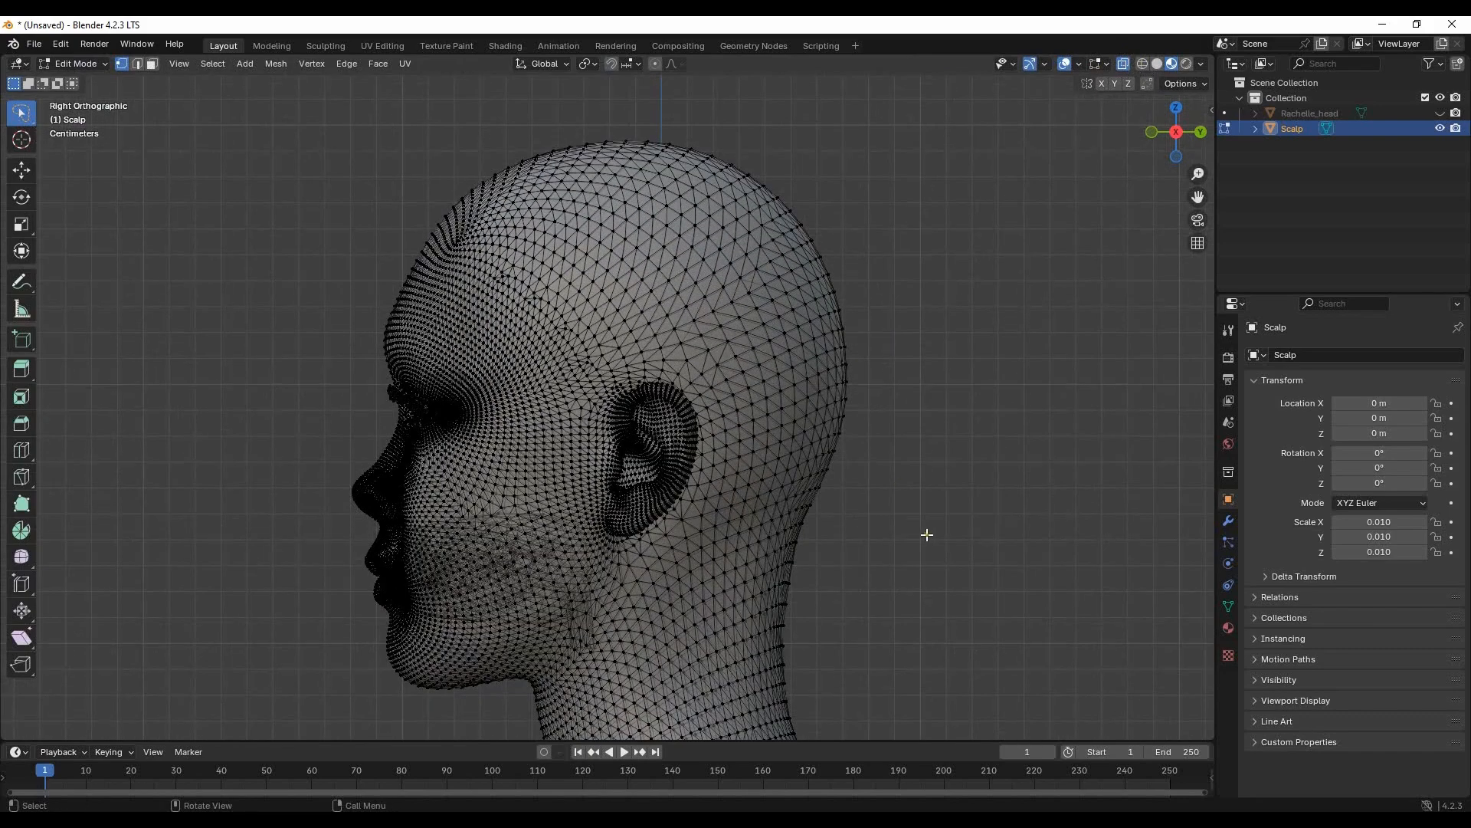
- Select the Scalp mesh vertices where hair grows, from the hairline over the crown to the nape, with a pointed sideburn in front of the ear
mouse_move(909, 573)
left_mouse_down()
mouse_move(700, 567)
mouse_move(712, 449)
mouse_move(693, 391)
mouse_move(659, 372)
mouse_move(588, 392)
mouse_move(497, 284)
mouse_move(425, 251)
mouse_move(469, 166)
mouse_move(968, 286)
mouse_move(987, 364)
left_mouse_up()
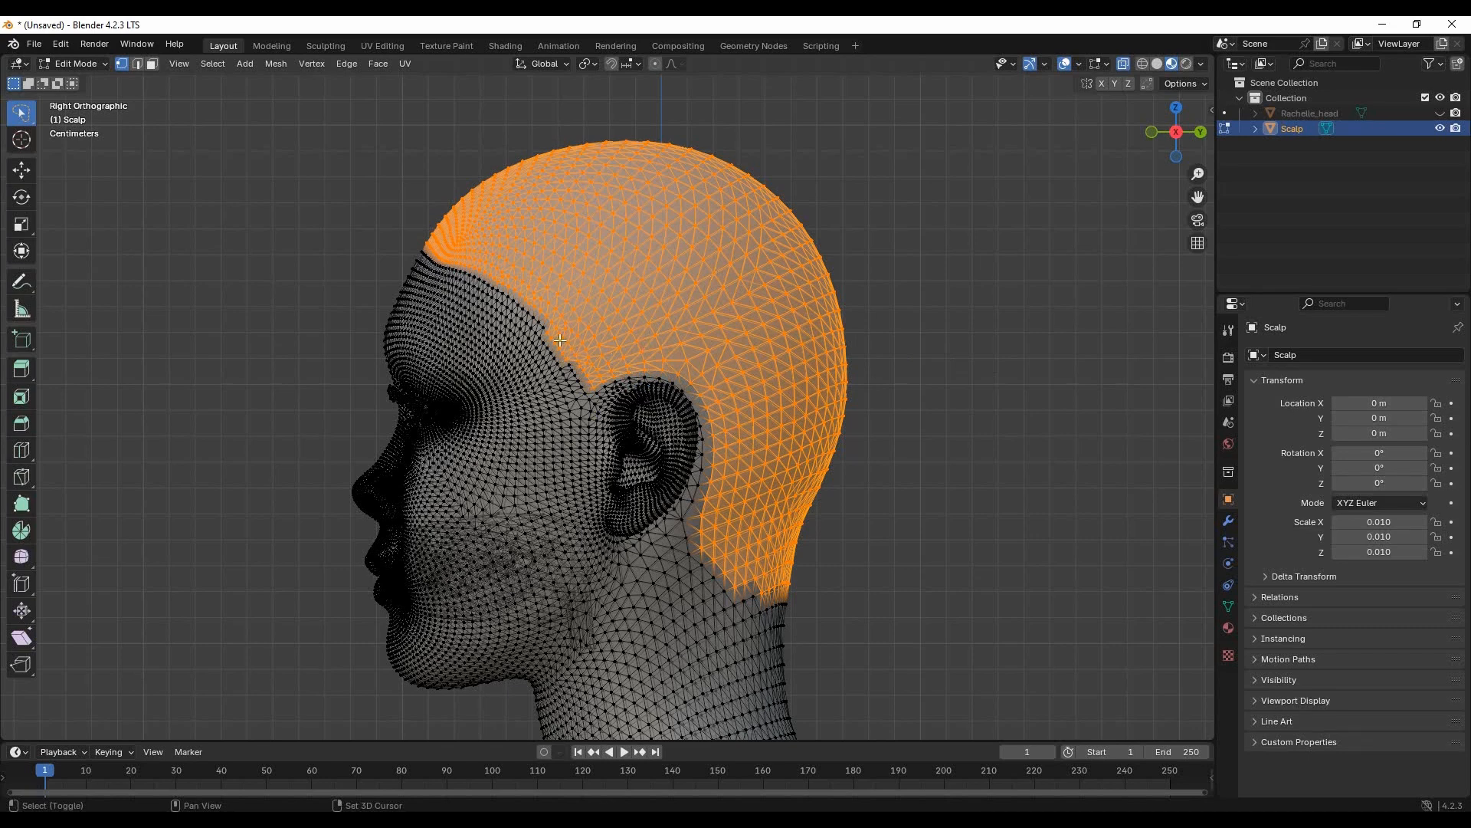
mouse_move(565, 344)
left_mouse_down("shift")
mouse_move(571, 440)
mouse_move(607, 393)
mouse_move(602, 365)
left_mouse_up("shift")
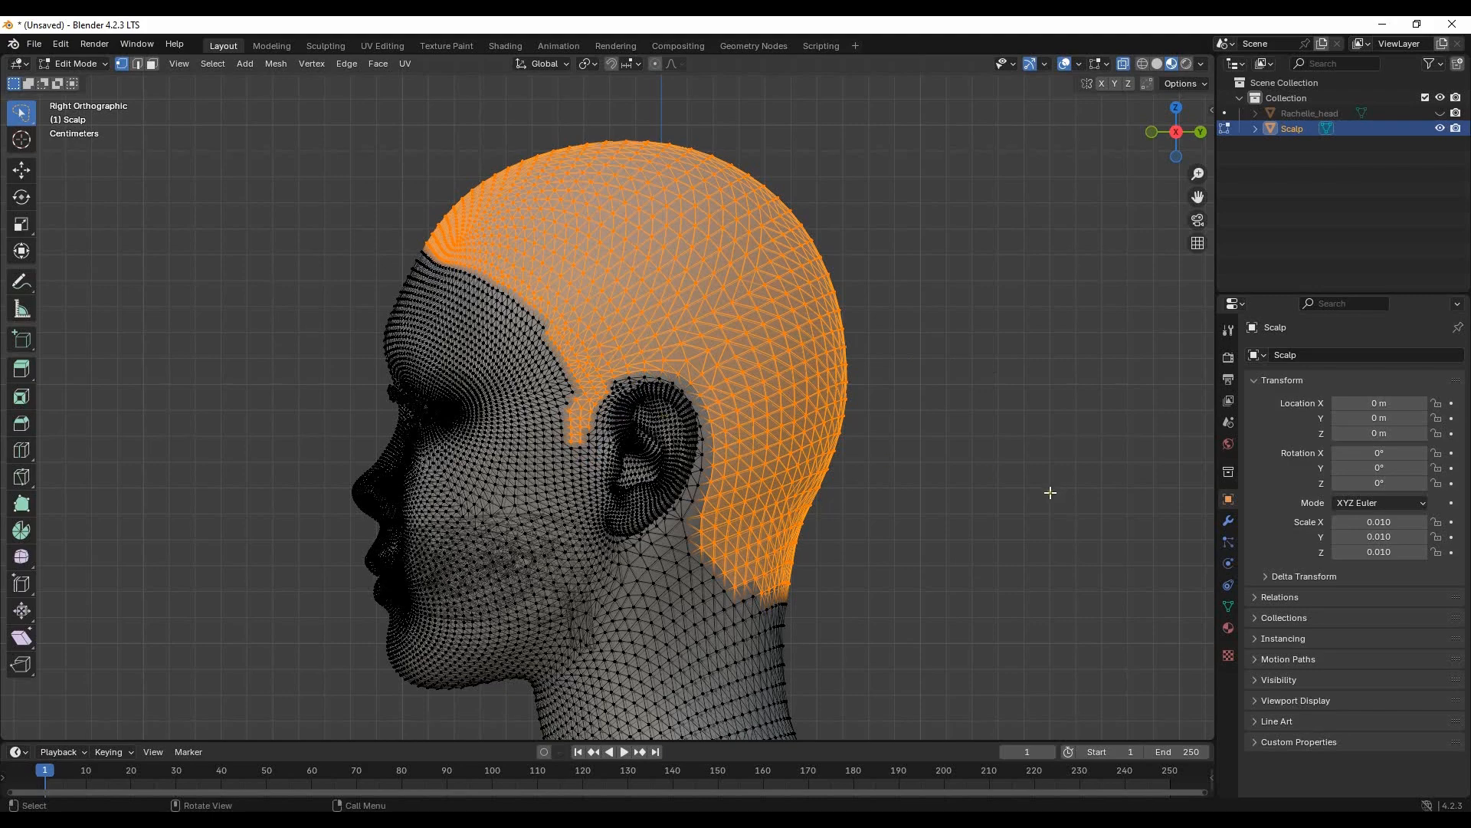
key("ctrl+z")
scroll(559, 421, "up", 3)
mouse_move(567, 311)
left_mouse_down("shift")
mouse_move(527, 310)
mouse_move(548, 442)
mouse_move(571, 413)
mouse_move(566, 386)
left_mouse_up("shift")
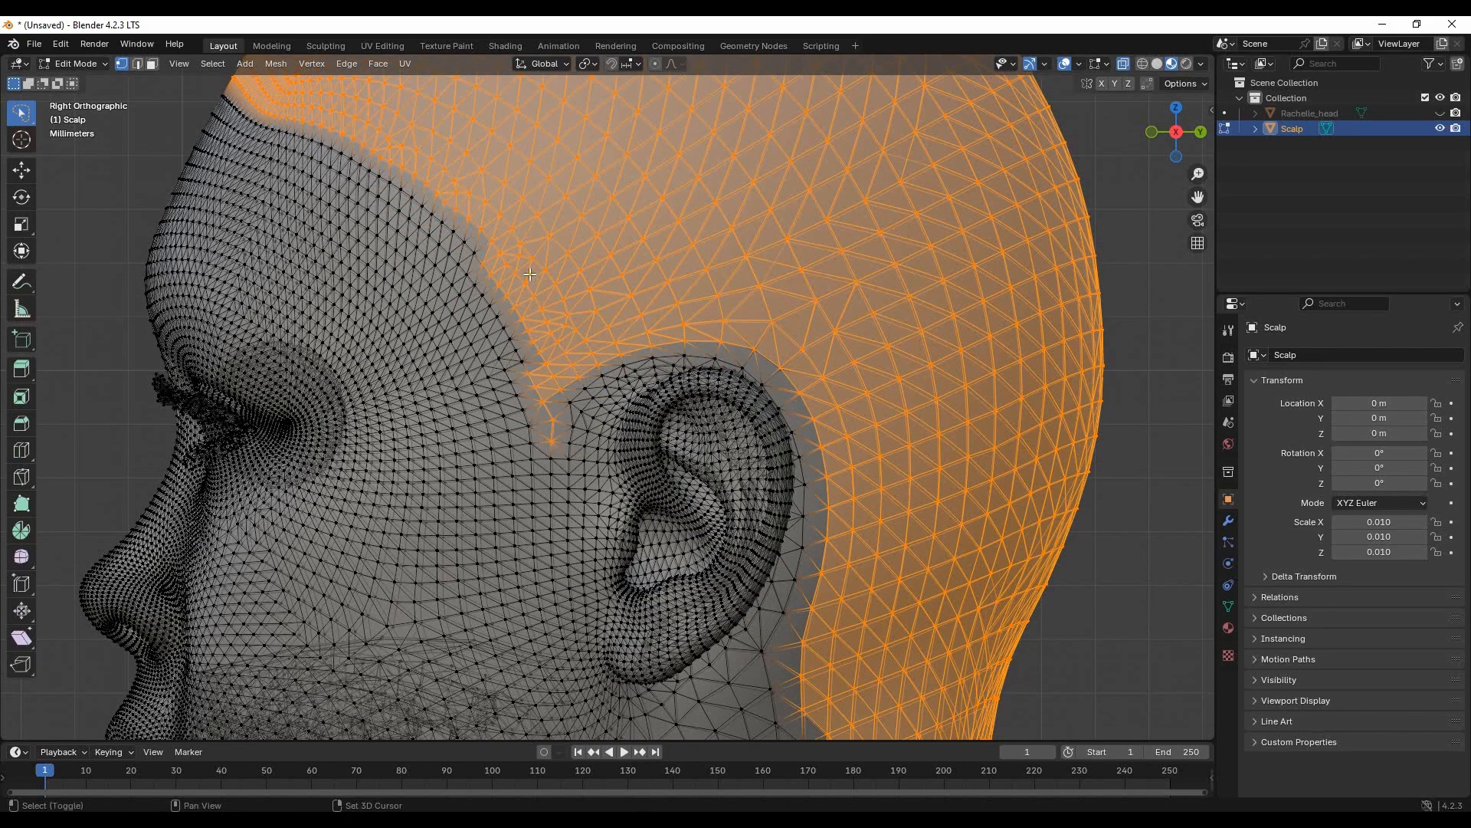
mouse_move(555, 379)
left_mouse_down("shift")
mouse_move(569, 414)
mouse_move(581, 409)
mouse_move(566, 380)
left_mouse_up("shift")
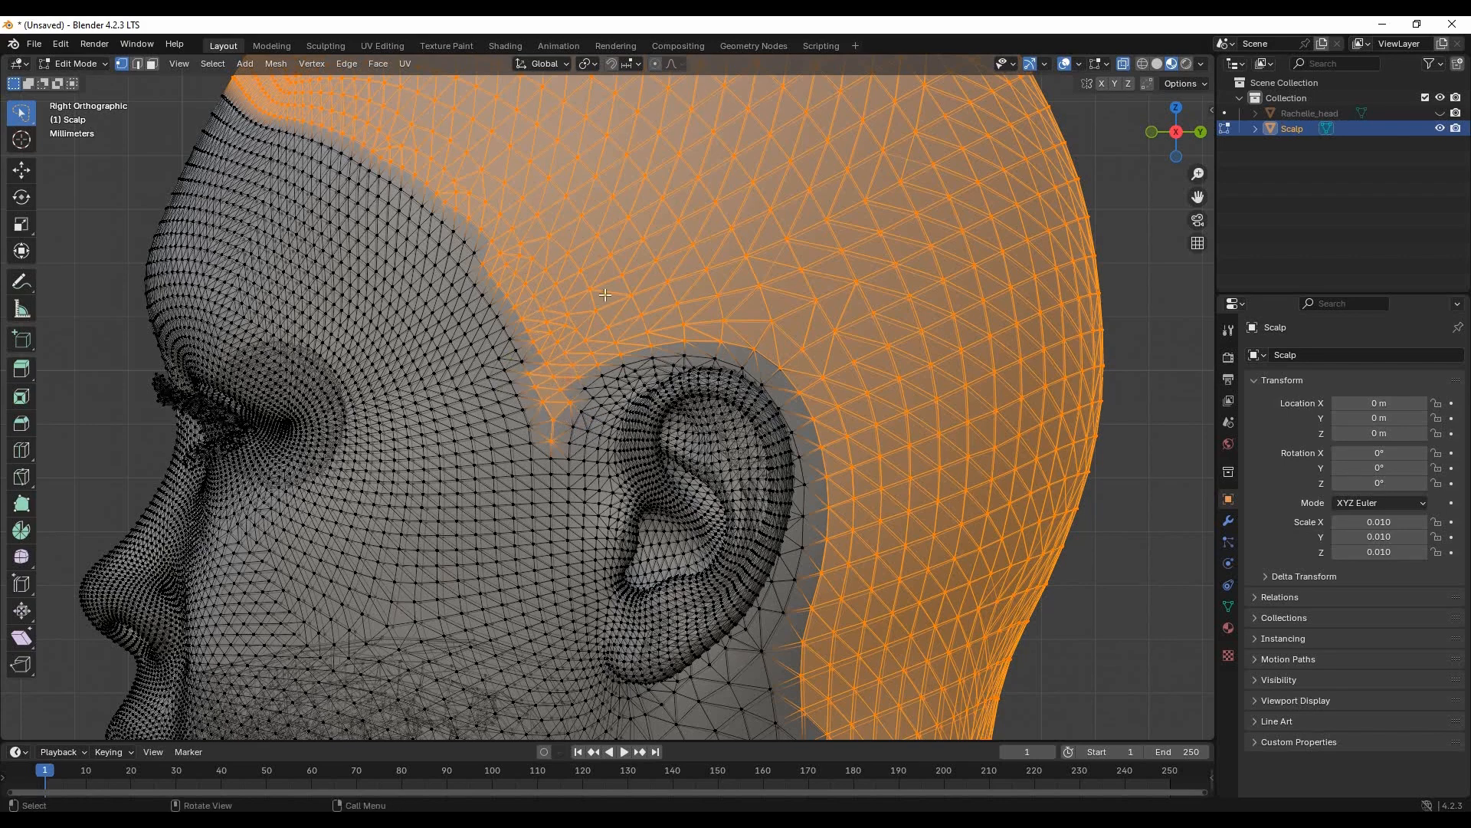
- Expand the hair-area vertex selection outward along its border with Select More
scroll(604, 295, "down", 6)
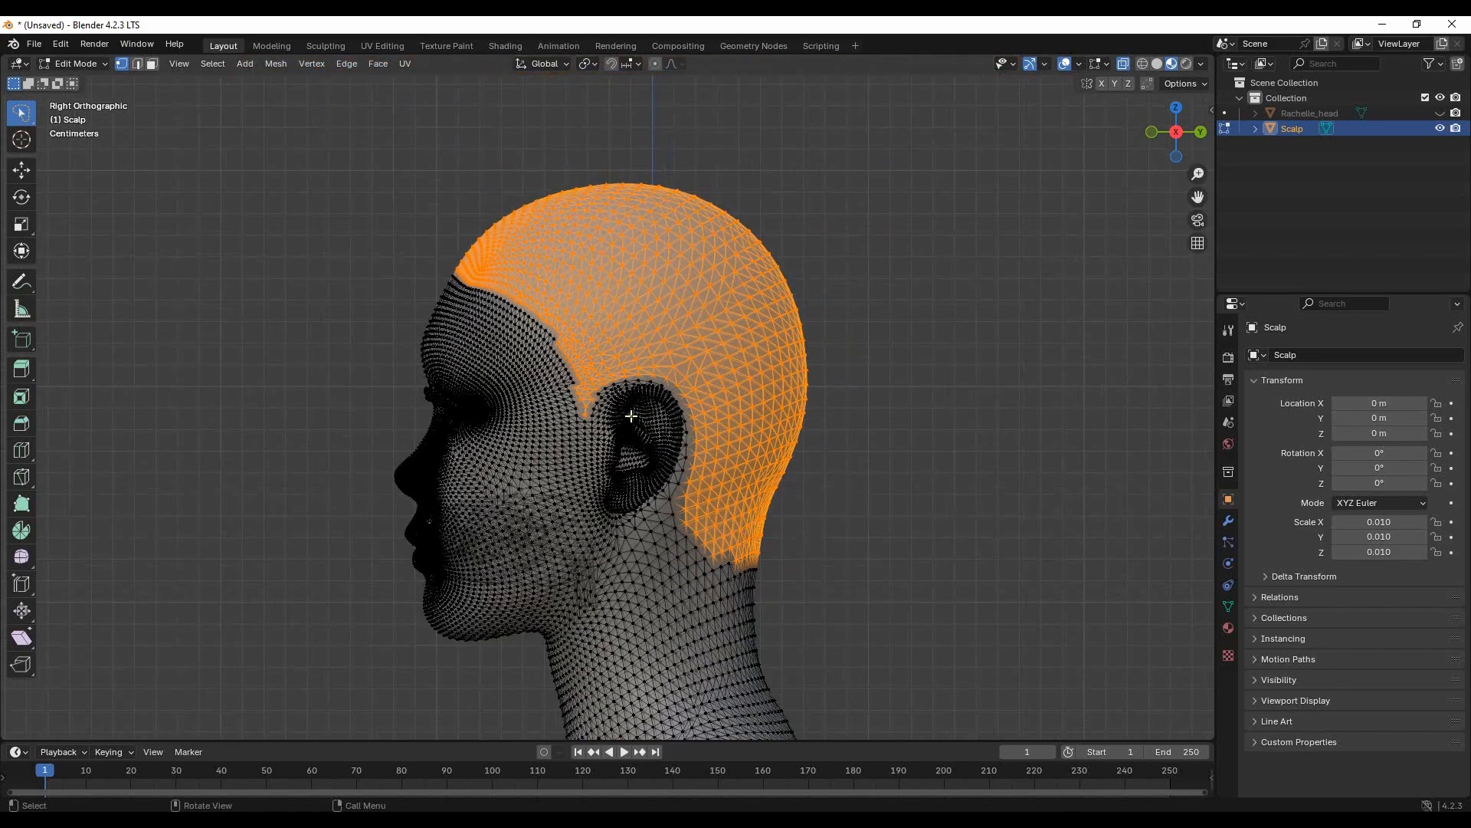
key("ctrl")
key("ctrl+KP_Add")
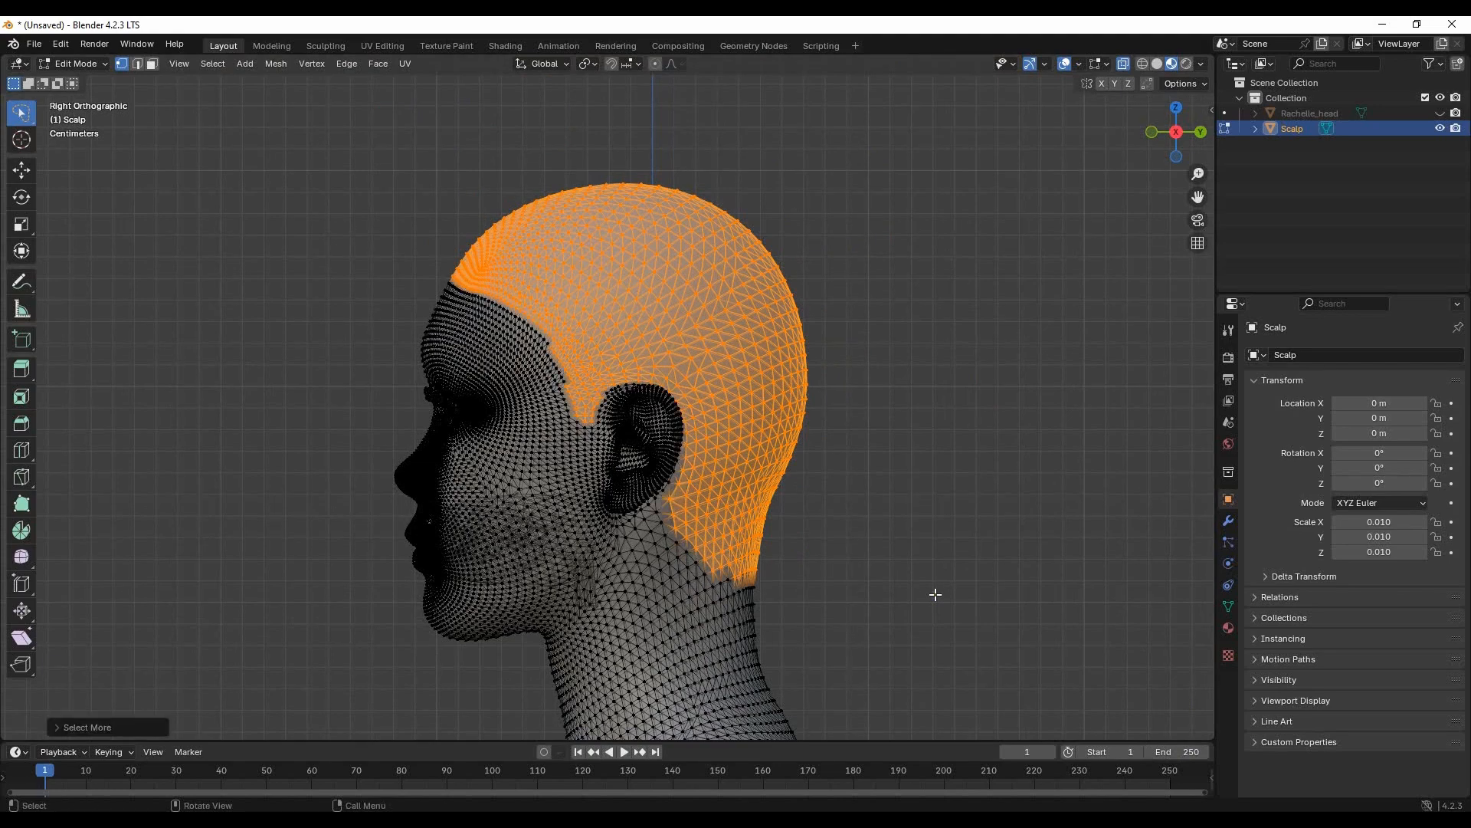
key("ctrl+KP_Add")
- Separate the selected scalp vertices into their own object and return to Object Mode
scroll(701, 395, "up", 2)
middle_click_drag(720, 430, 766, 360)
scroll(768, 382, "up", 4)
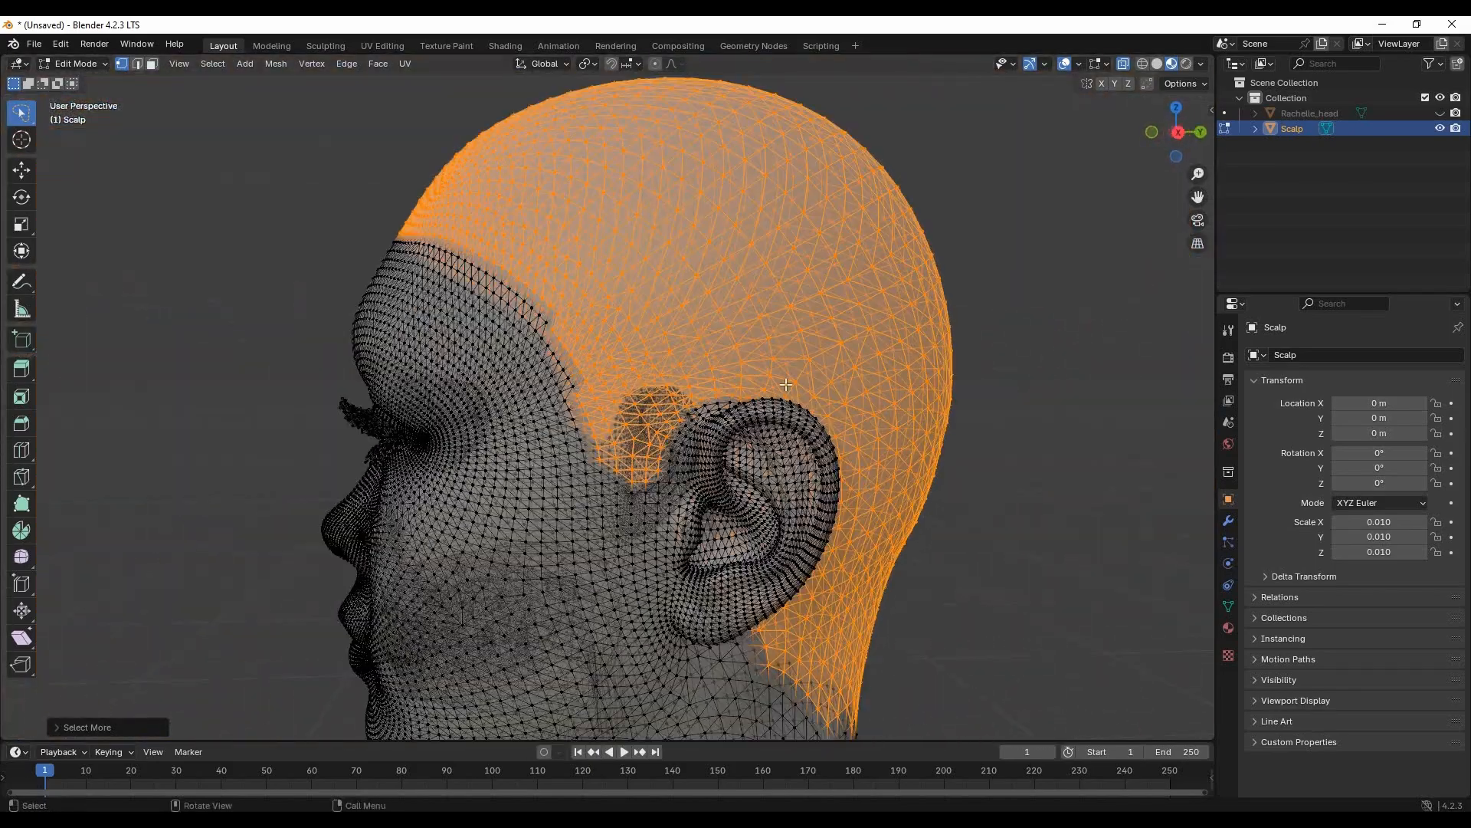
key("ctrl+v")
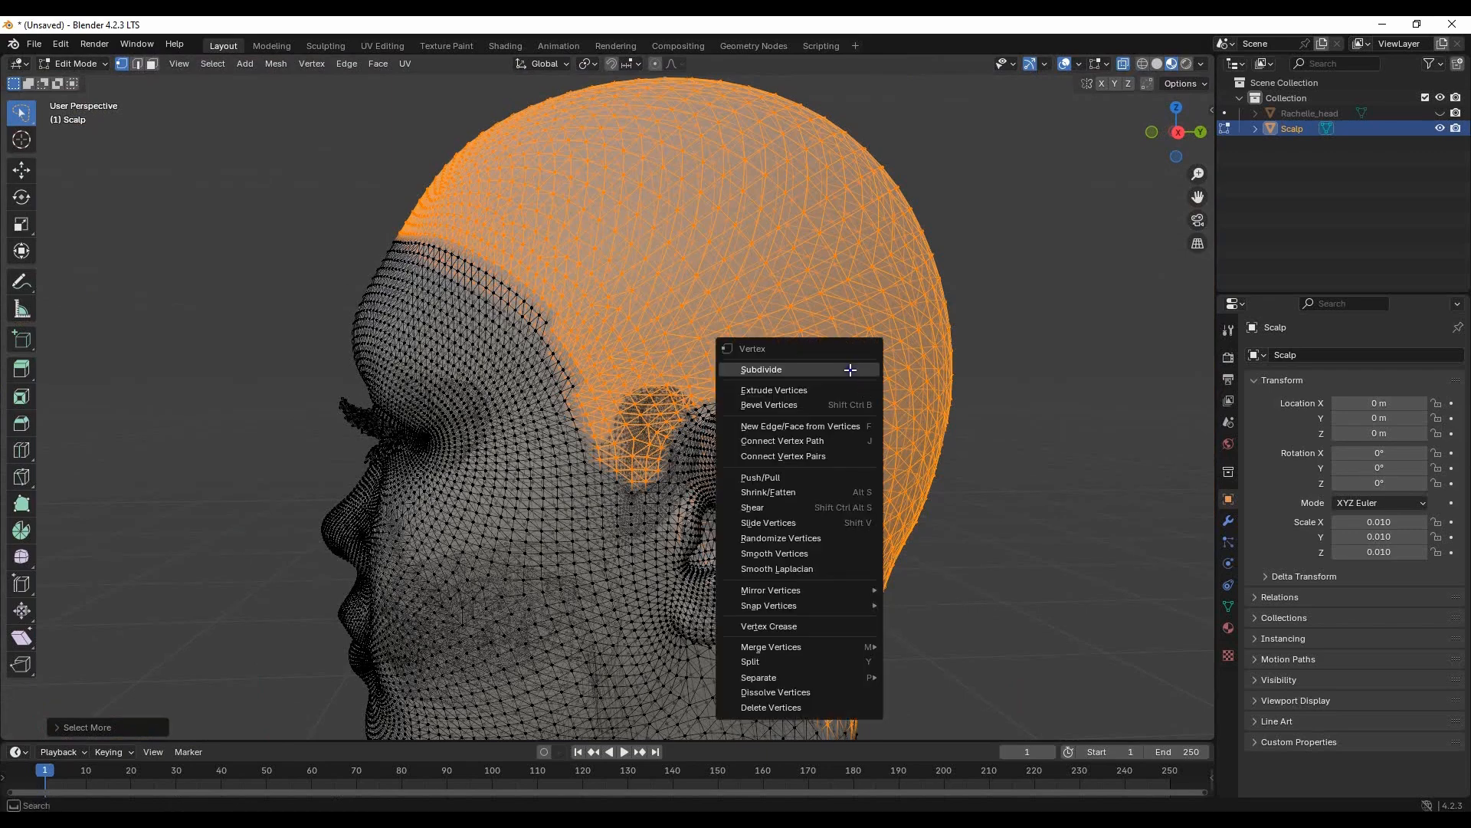
mouse_move(789, 678)
left_click(994, 681)
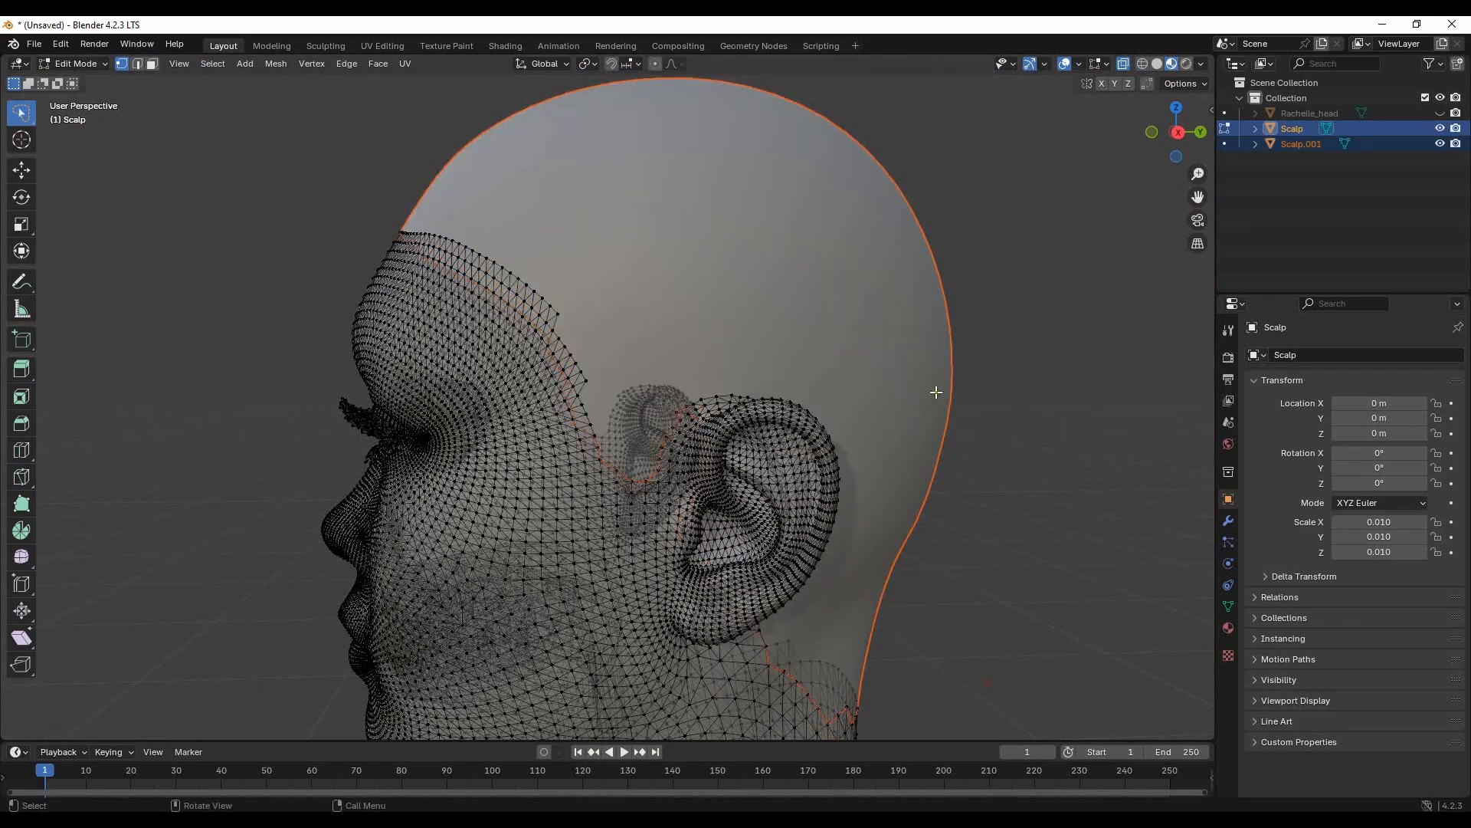
key("Tab")
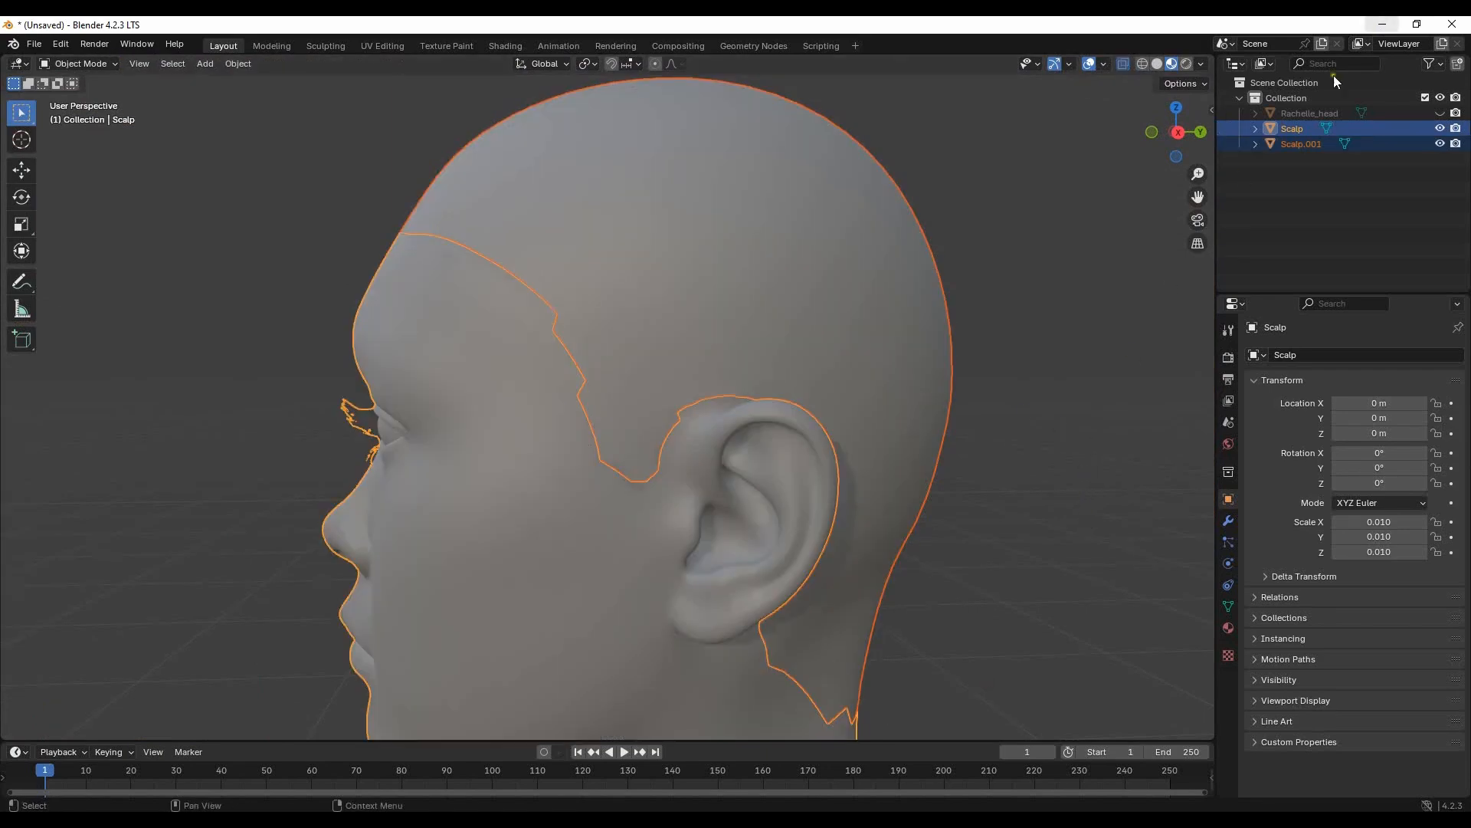
- Delete the leftover face part of the original Scalp object and rename the separated hair-area mesh as Scalp
left_click(1298, 130)
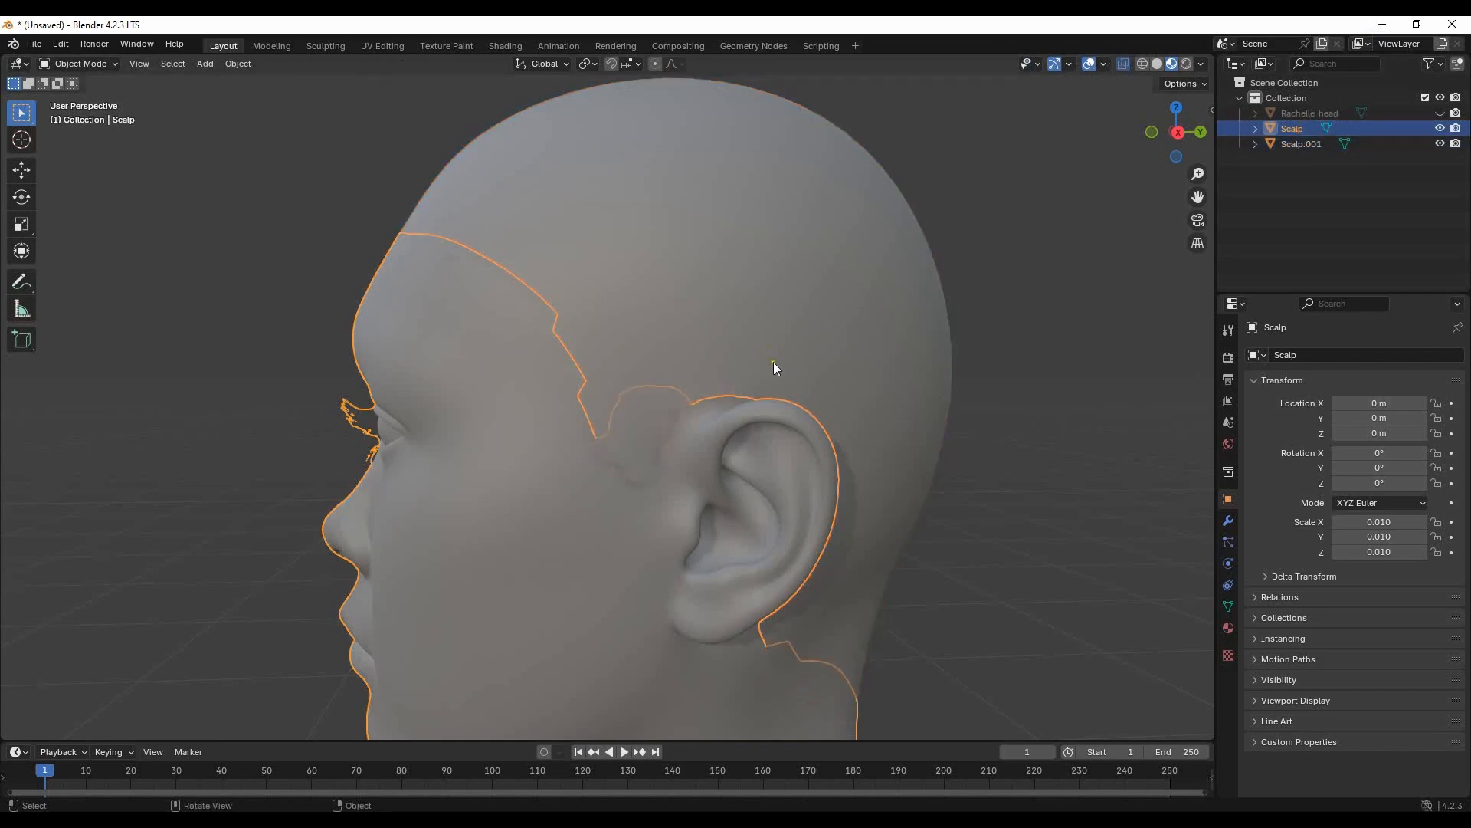
key("Delete")
left_click(1300, 129)
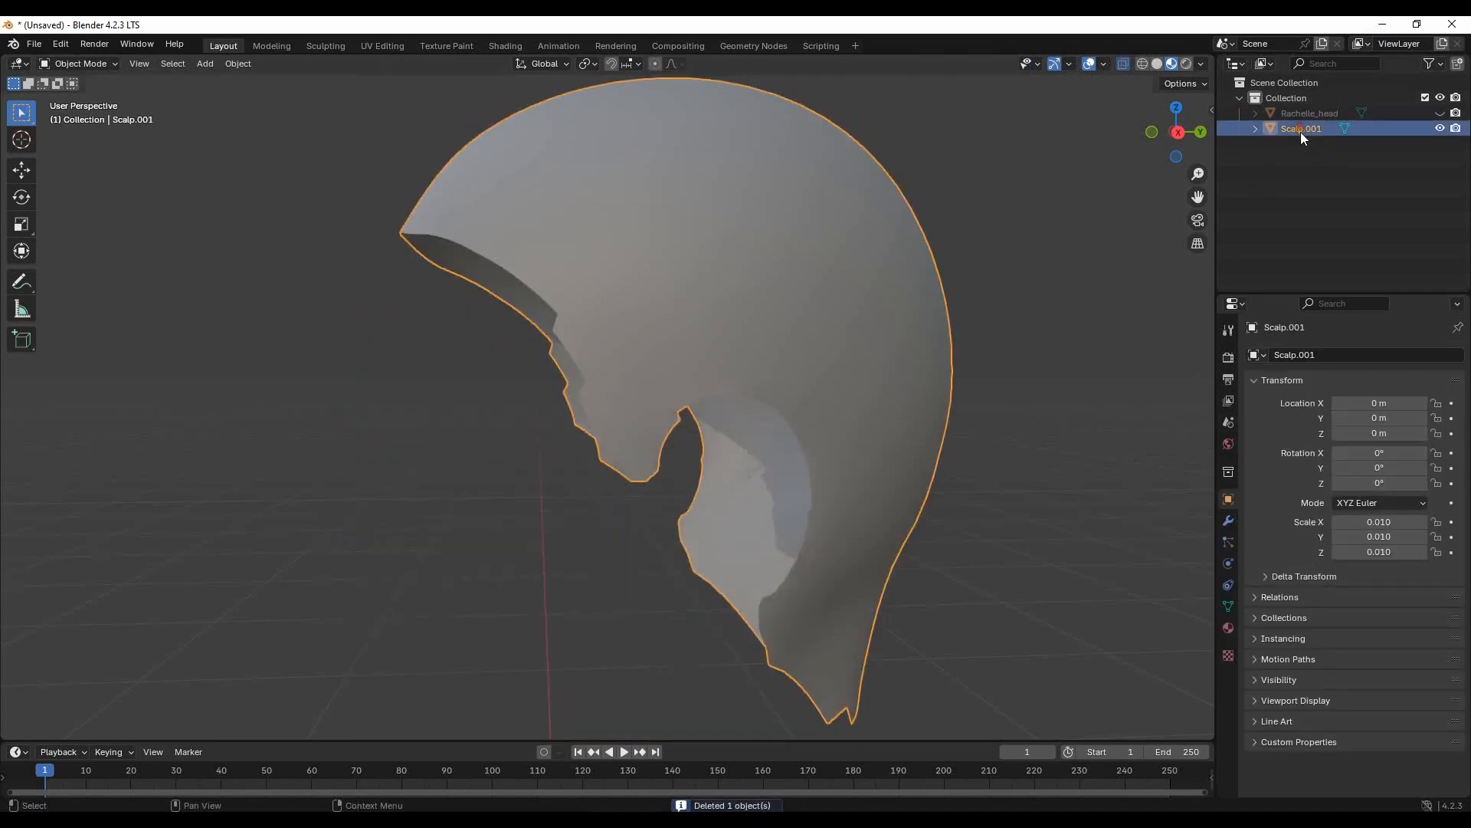
double_click(1304, 129)
left_click_drag(1304, 130, 1355, 136)
key("Return")
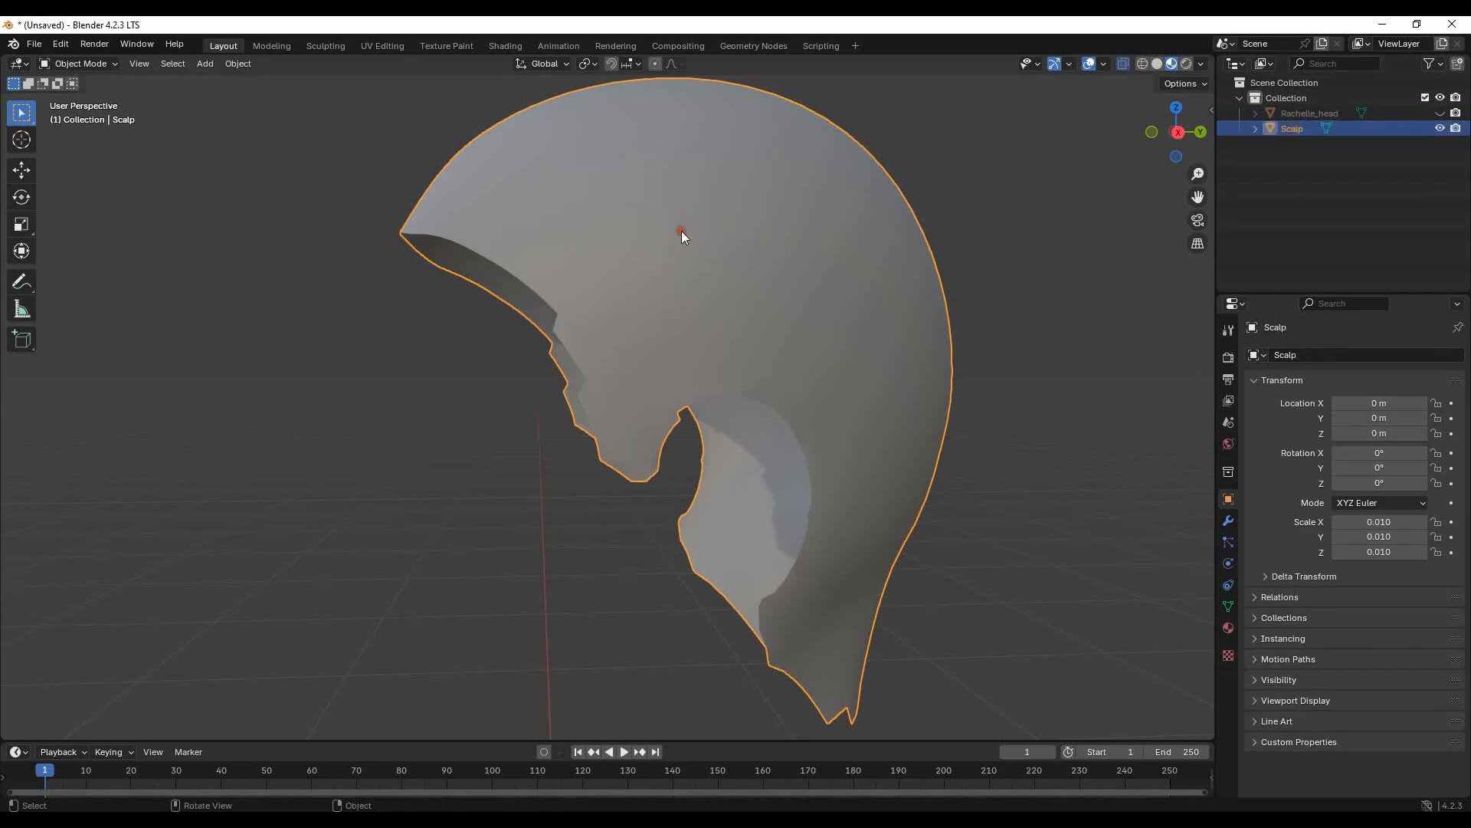
- Remove all the inherited MaterialInstanceDynamic material slots from the Scalp object
left_click(1228, 628)
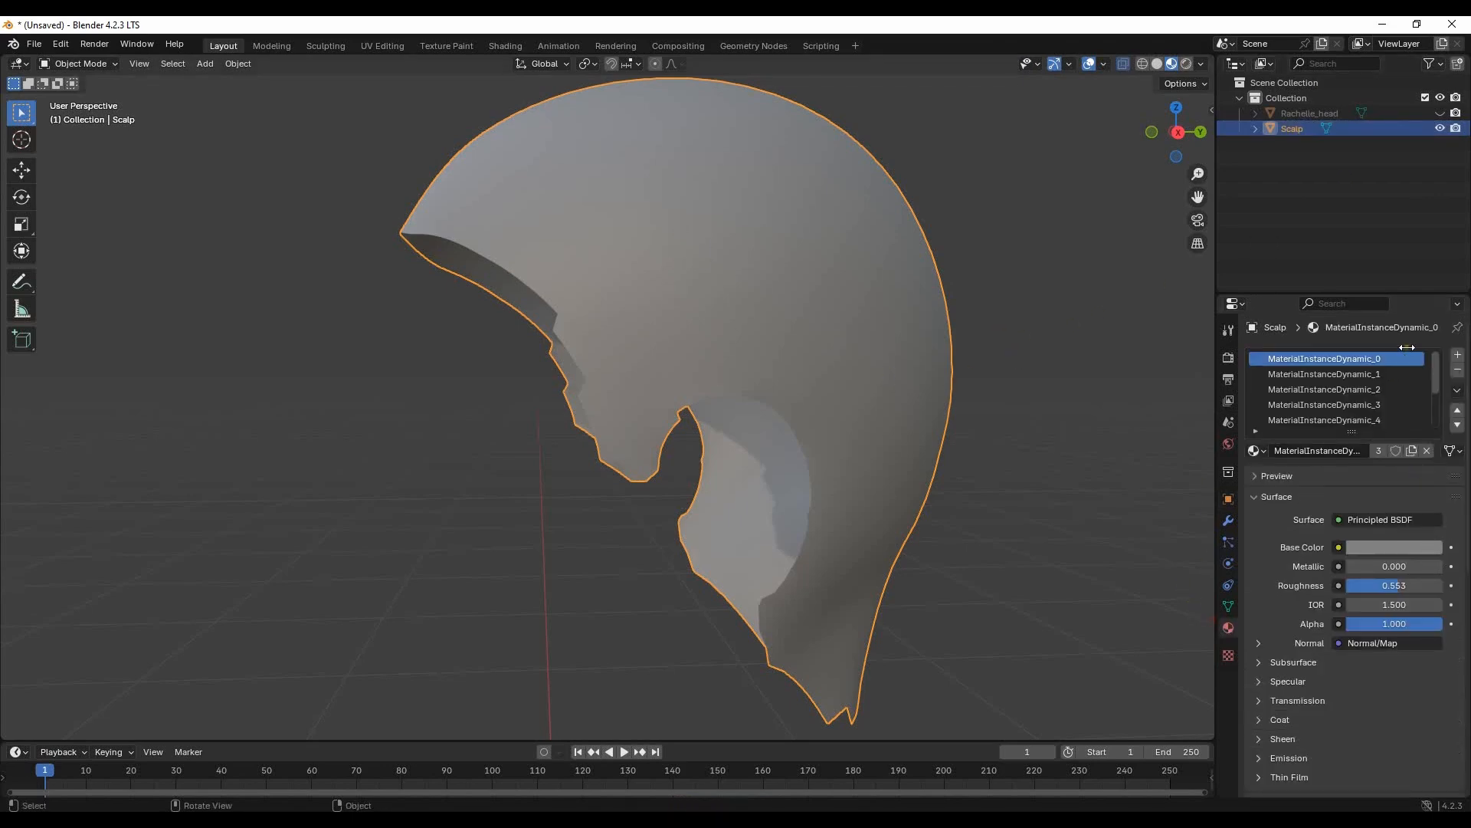
left_click(1458, 371)
left_click(1458, 371)
left_click(1458, 372)
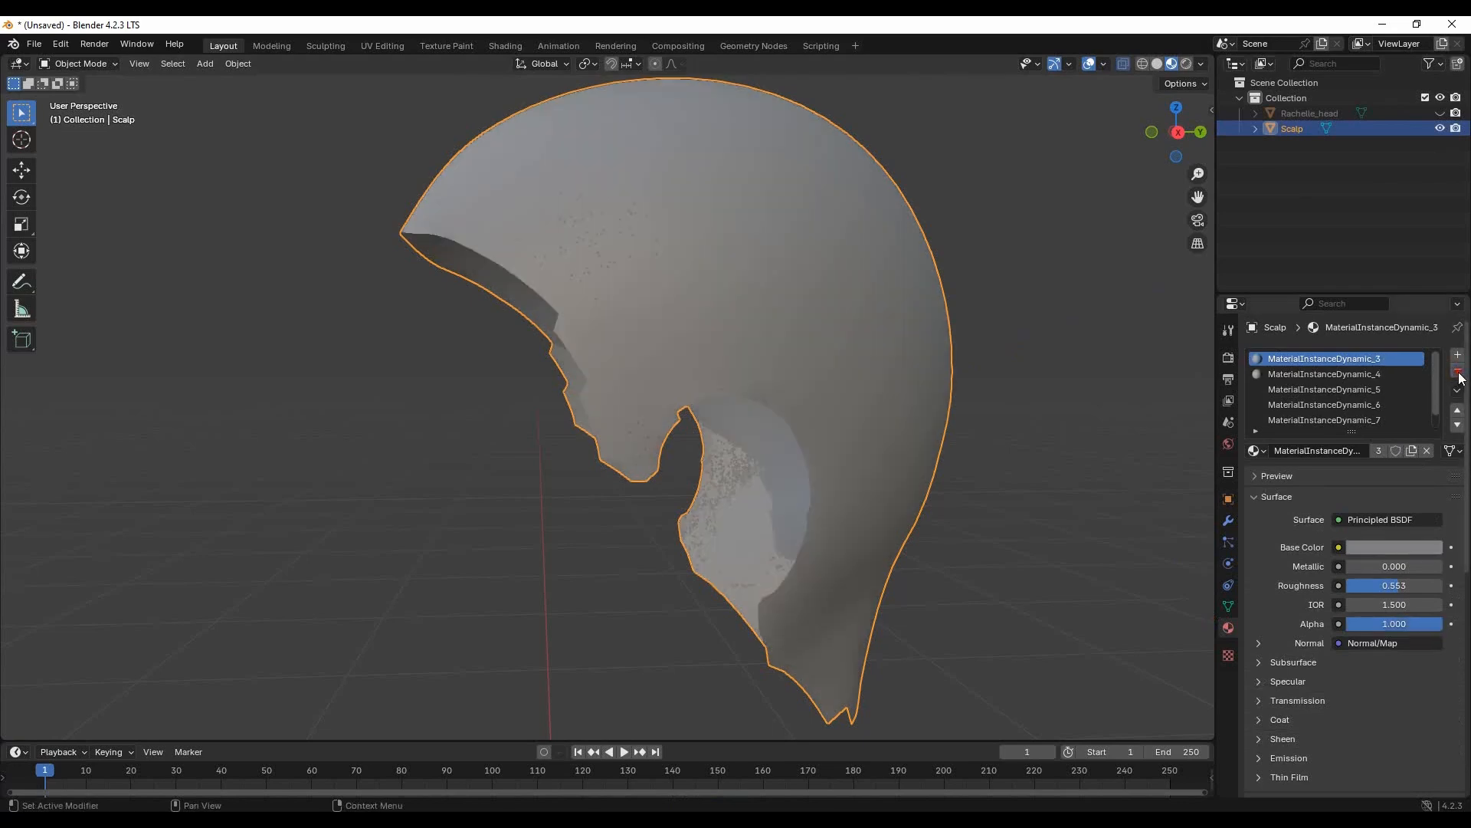
left_click(1459, 372)
left_click(1459, 372)
left_click(1458, 372)
left_click(1458, 372)
left_click(1458, 372)
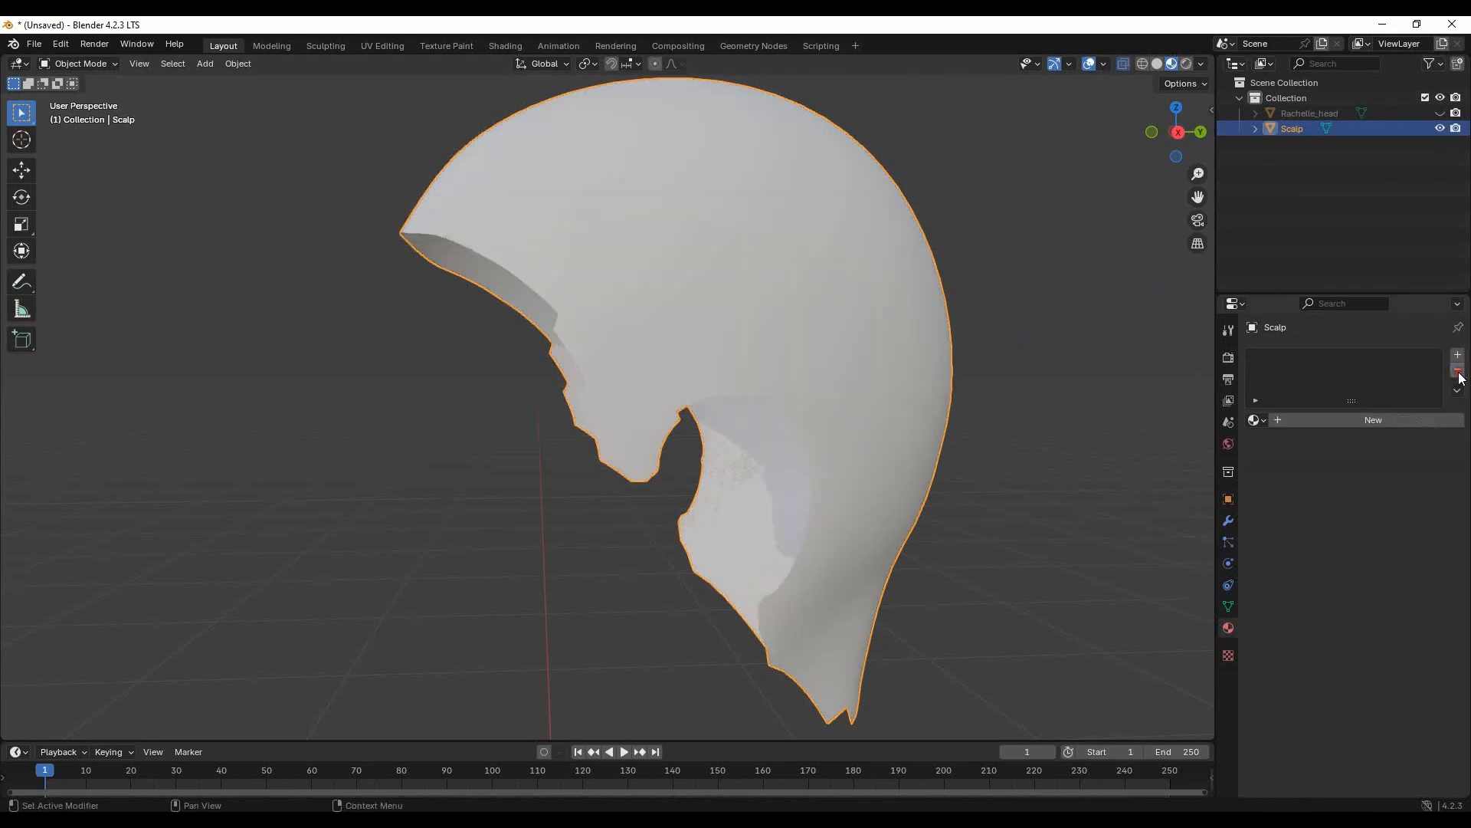
- Create a new material on the Scalp object and give it a pink base color
left_click(1375, 420)
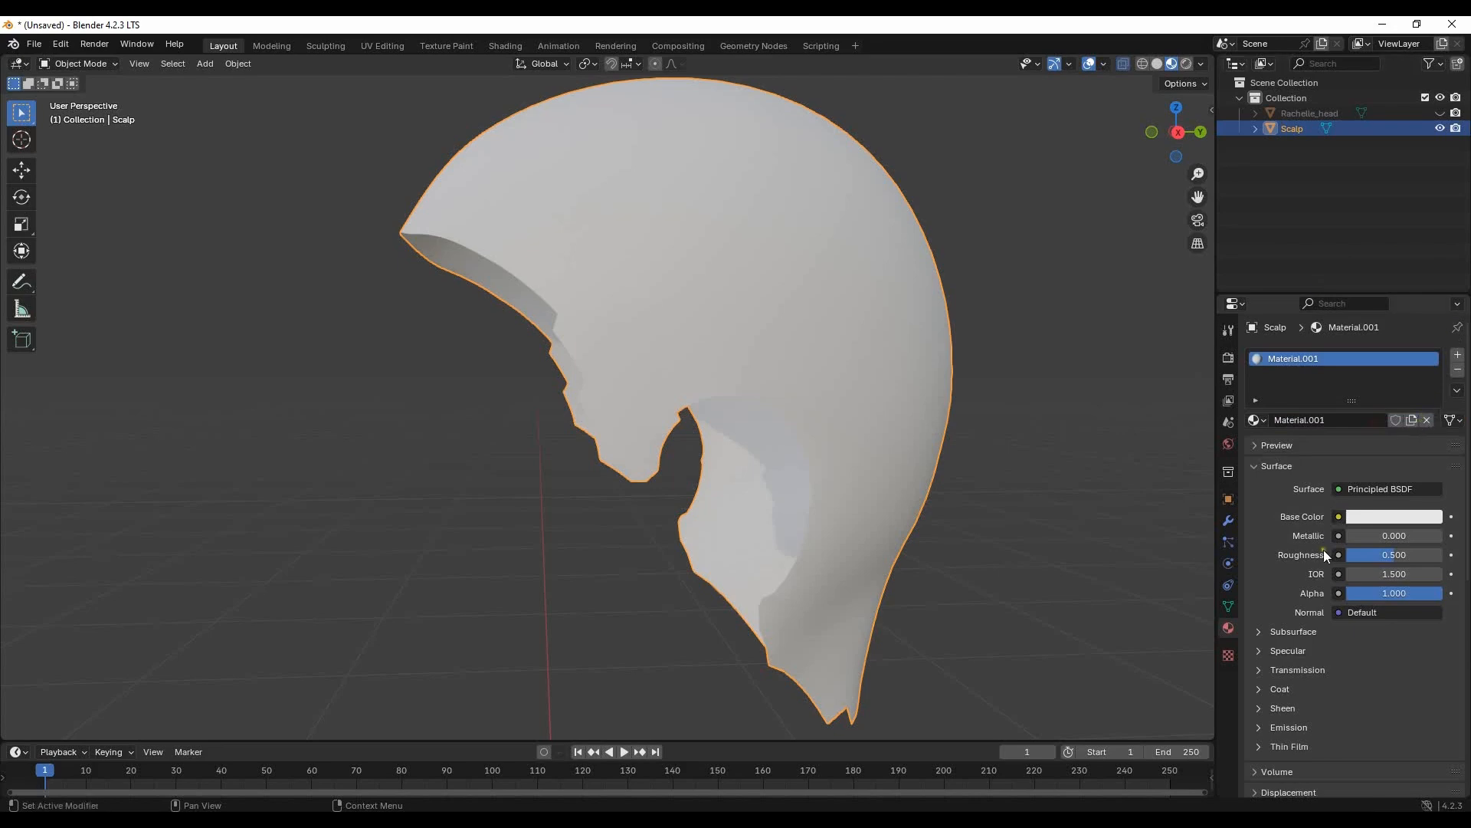
left_click(1414, 518)
left_click(1387, 369)
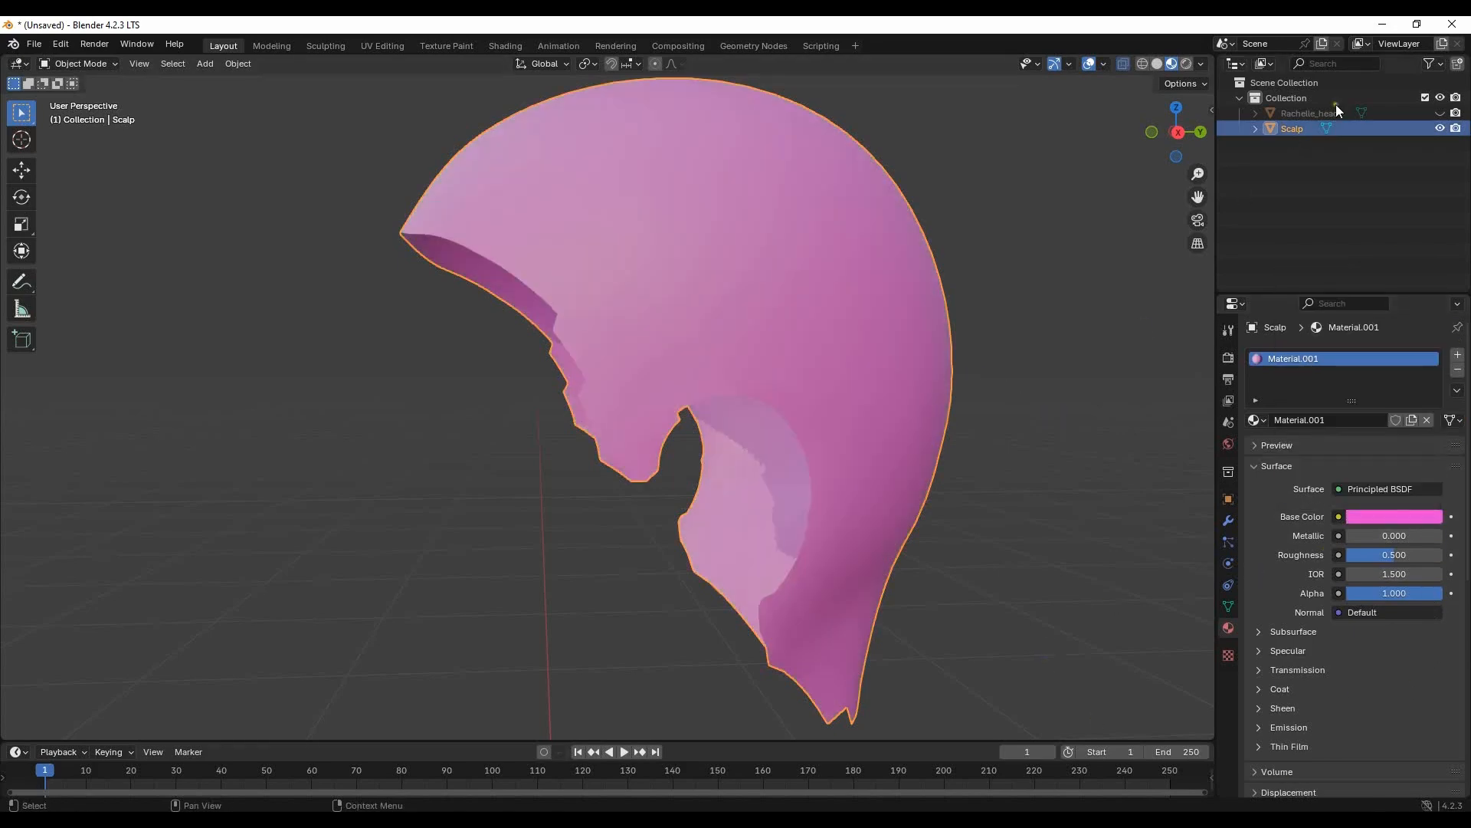
- Show the Rachelle_head object again together with the pink scalp
left_click(1440, 113)
scroll(710, 245, "down", 3)
left_click(886, 415)
middle_click_drag(886, 415, 866, 392)
- UV unwrap the whole Scalp mesh in Edit Mode, then return to Object Mode and clear the selection
left_click(724, 241)
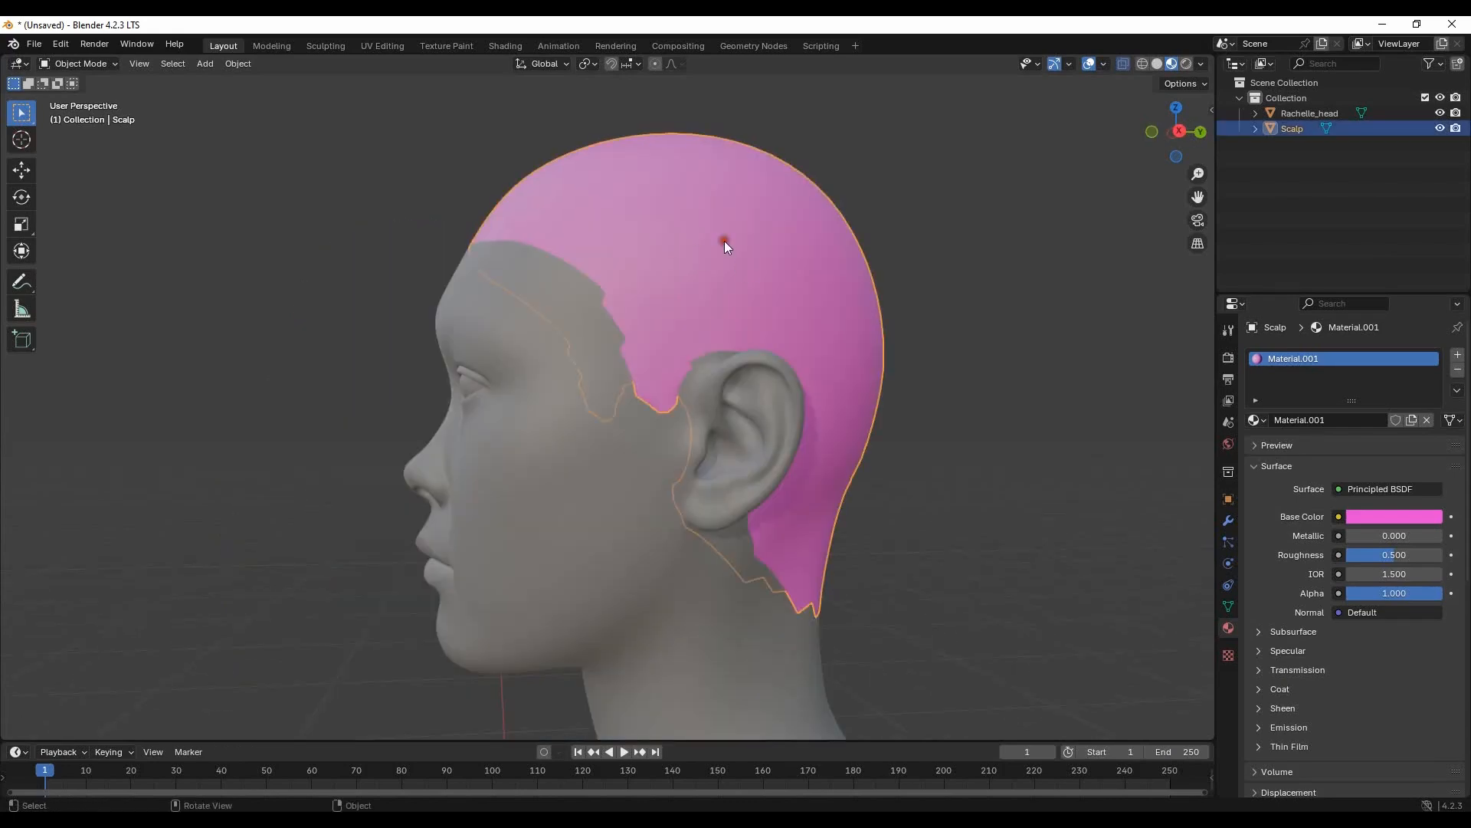
key("Tab")
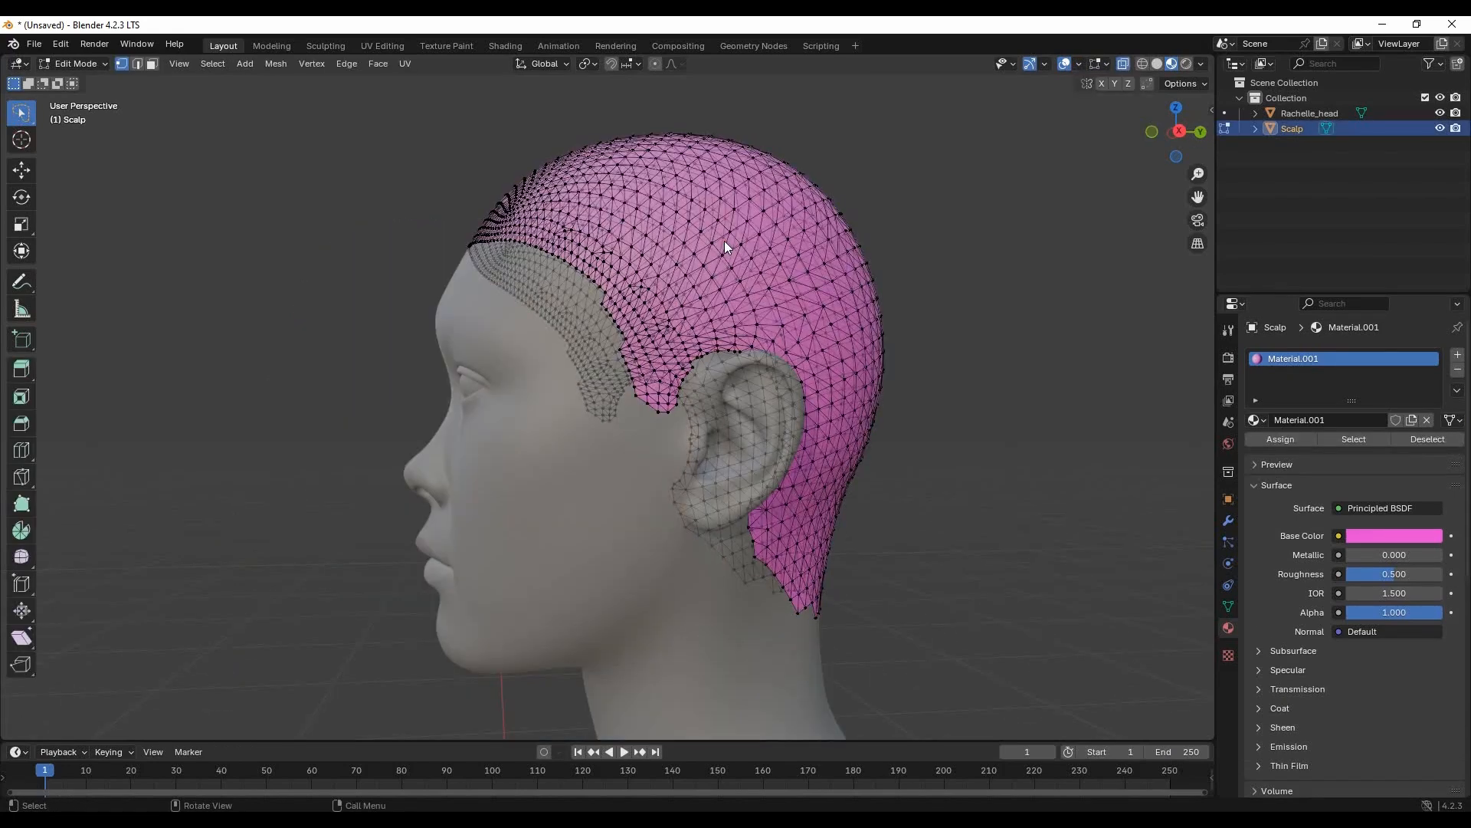
key("a")
left_click(396, 65)
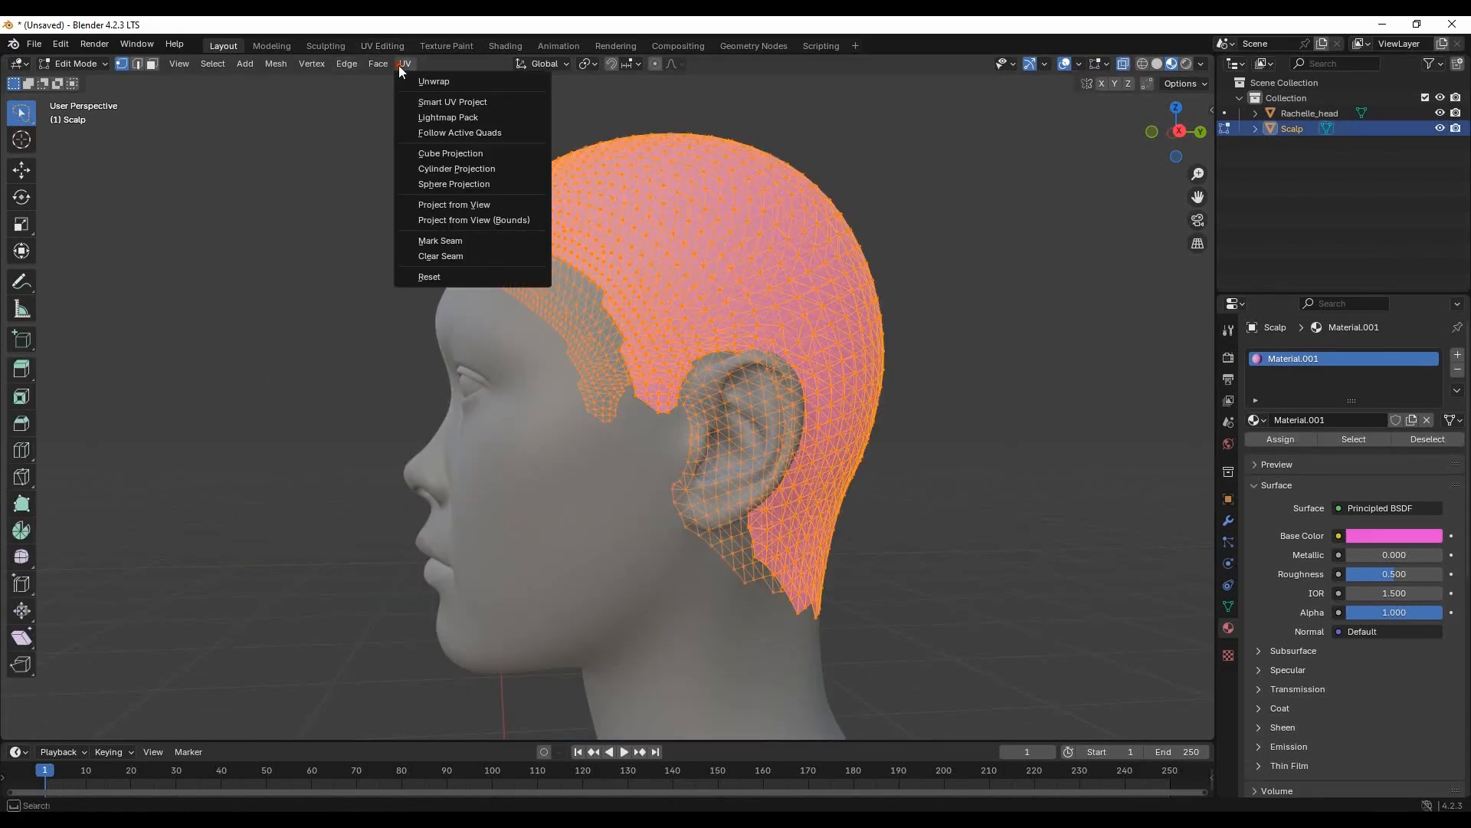
left_click(446, 82)
key("Tab")
left_click(1034, 451)
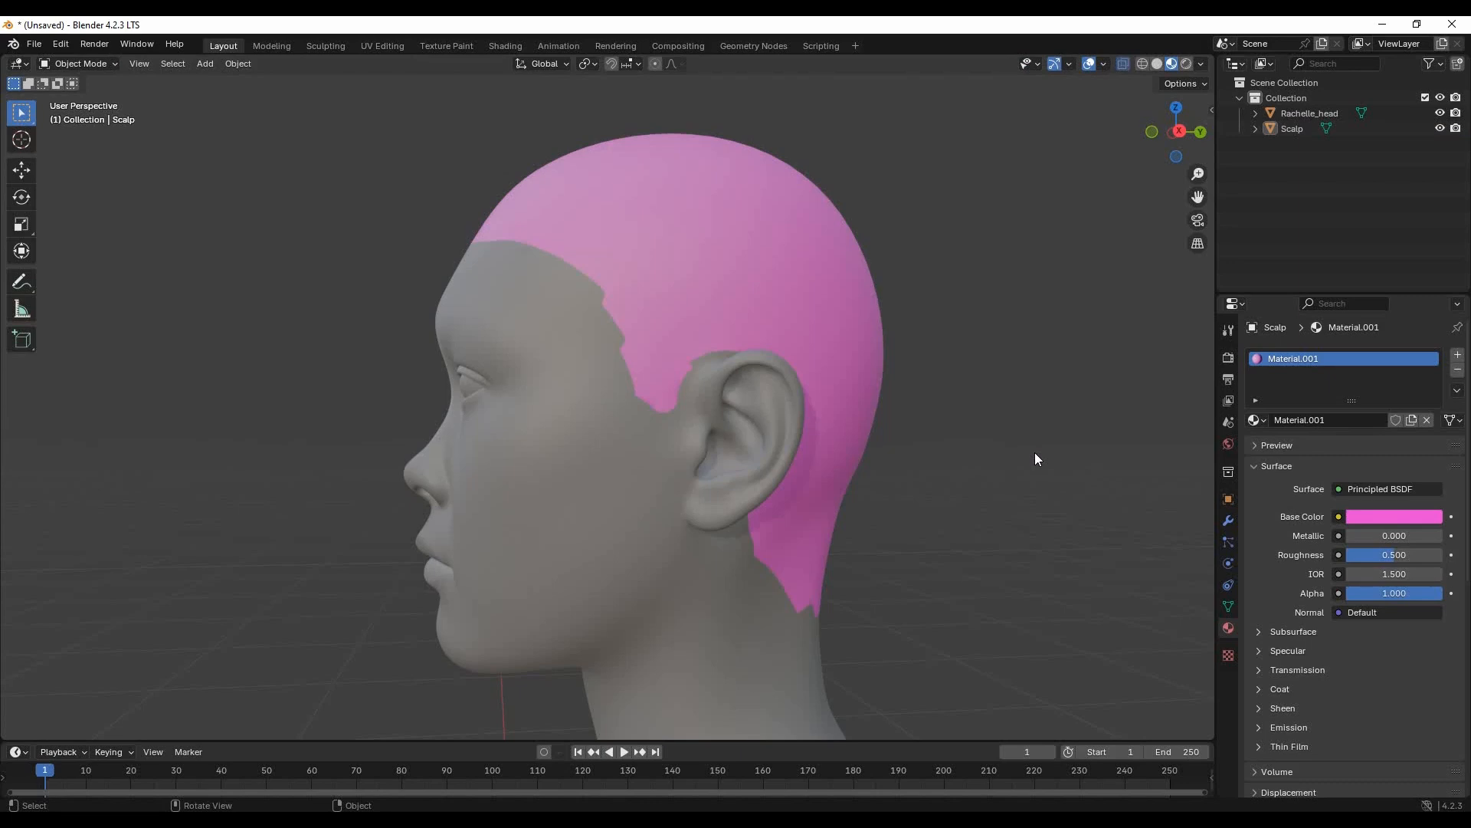
- Add an Empty Hair curves object to the Scalp mesh and reveal it under Scalp in the scene hierarchy
left_click(742, 255)
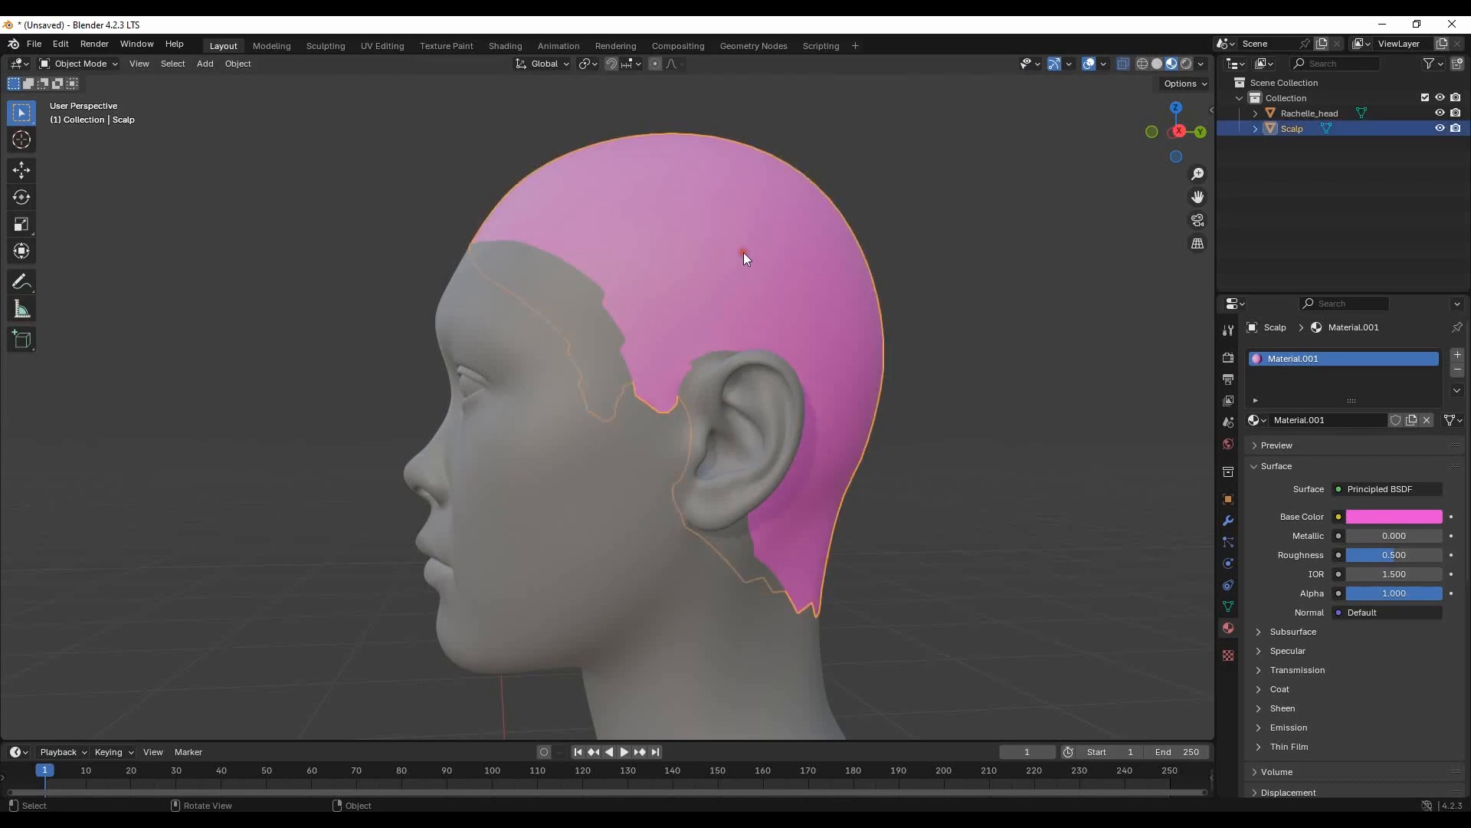
key("shift+a")
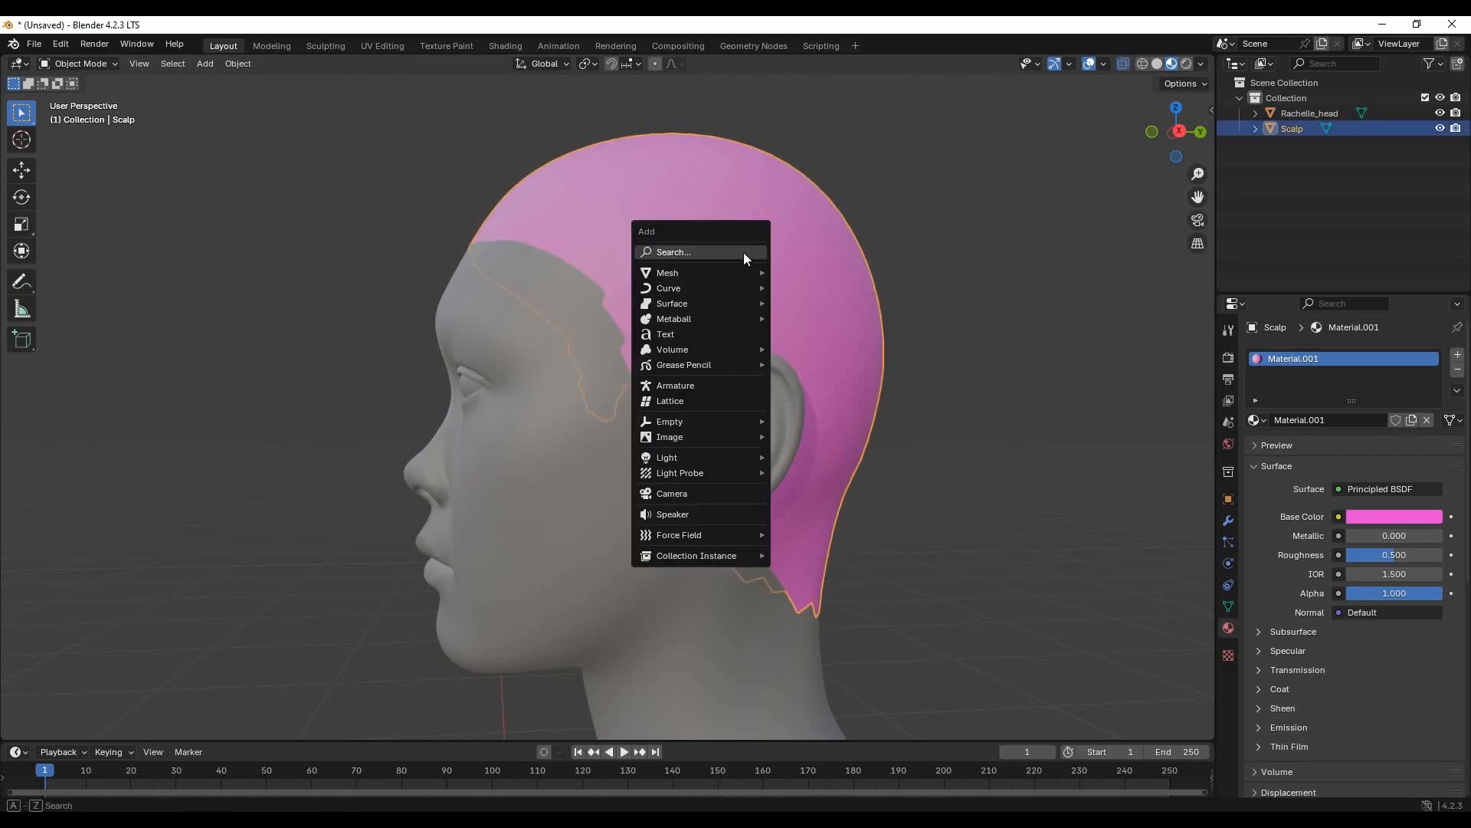
mouse_move(702, 283)
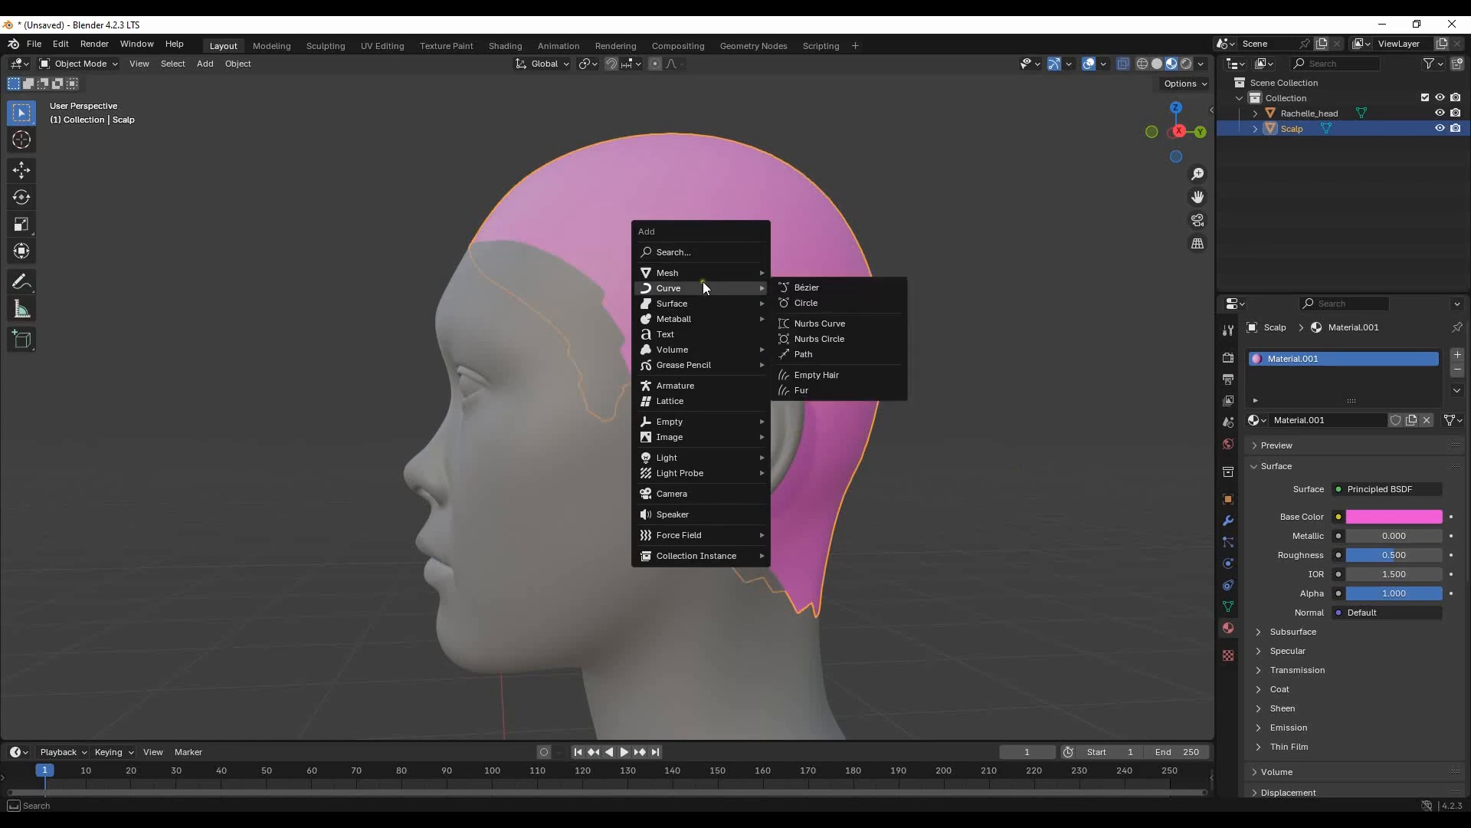
left_click(845, 373)
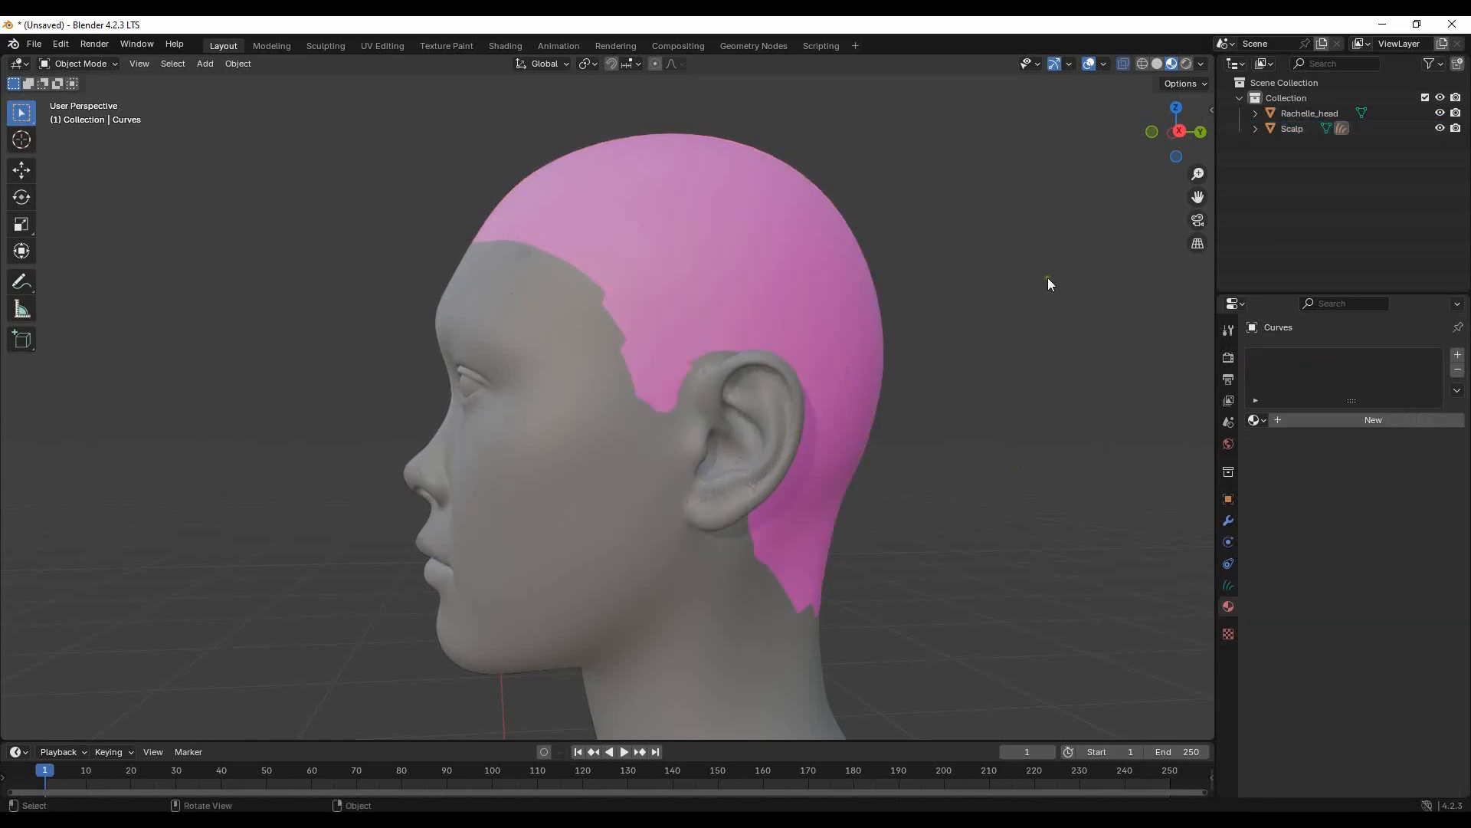
left_click(1256, 127)
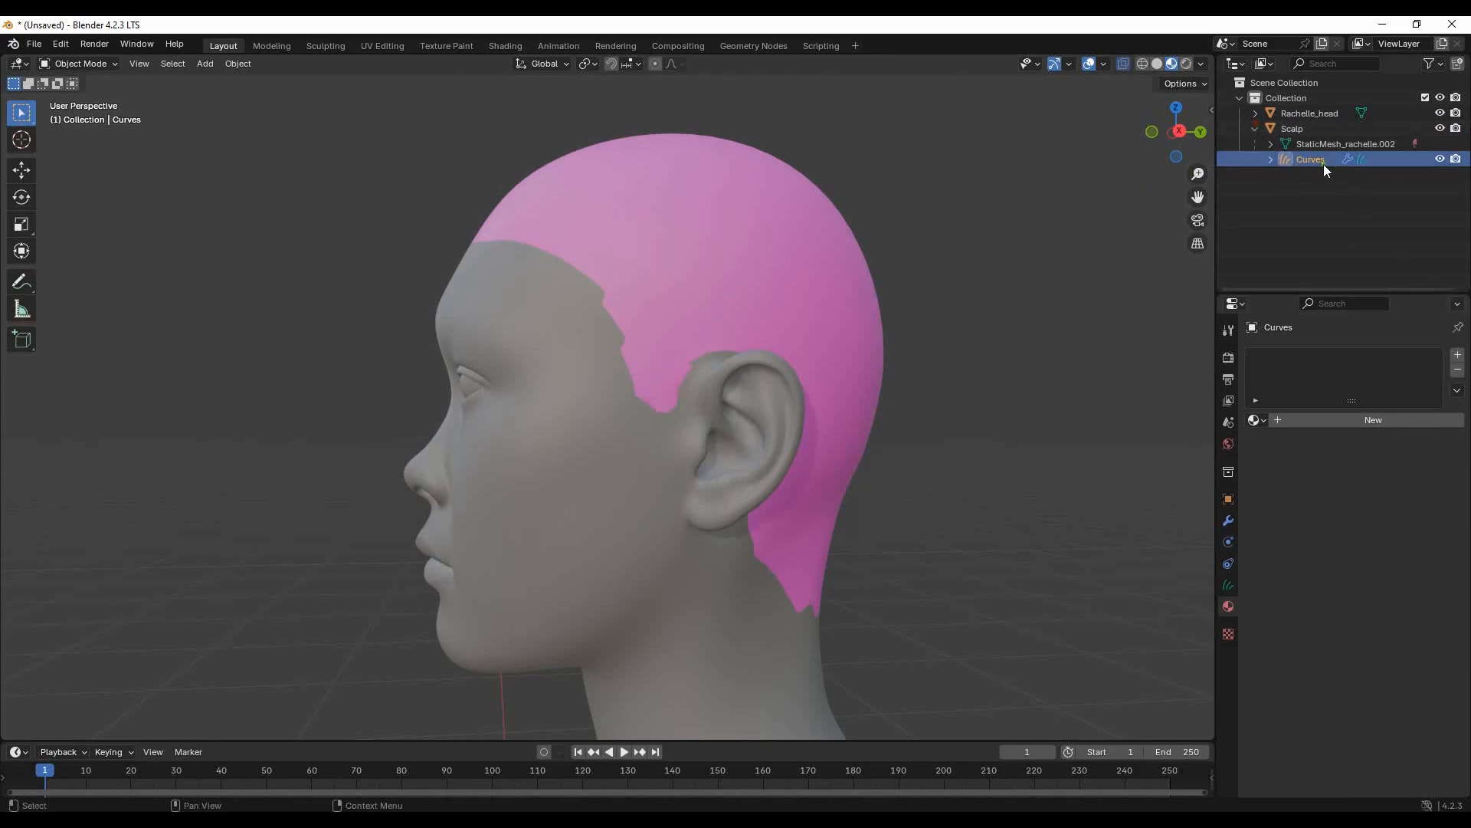
- View the scalp from behind and switch the Curves hair object to Sculpt Mode
middle_click_drag(930, 361, 968, 352)
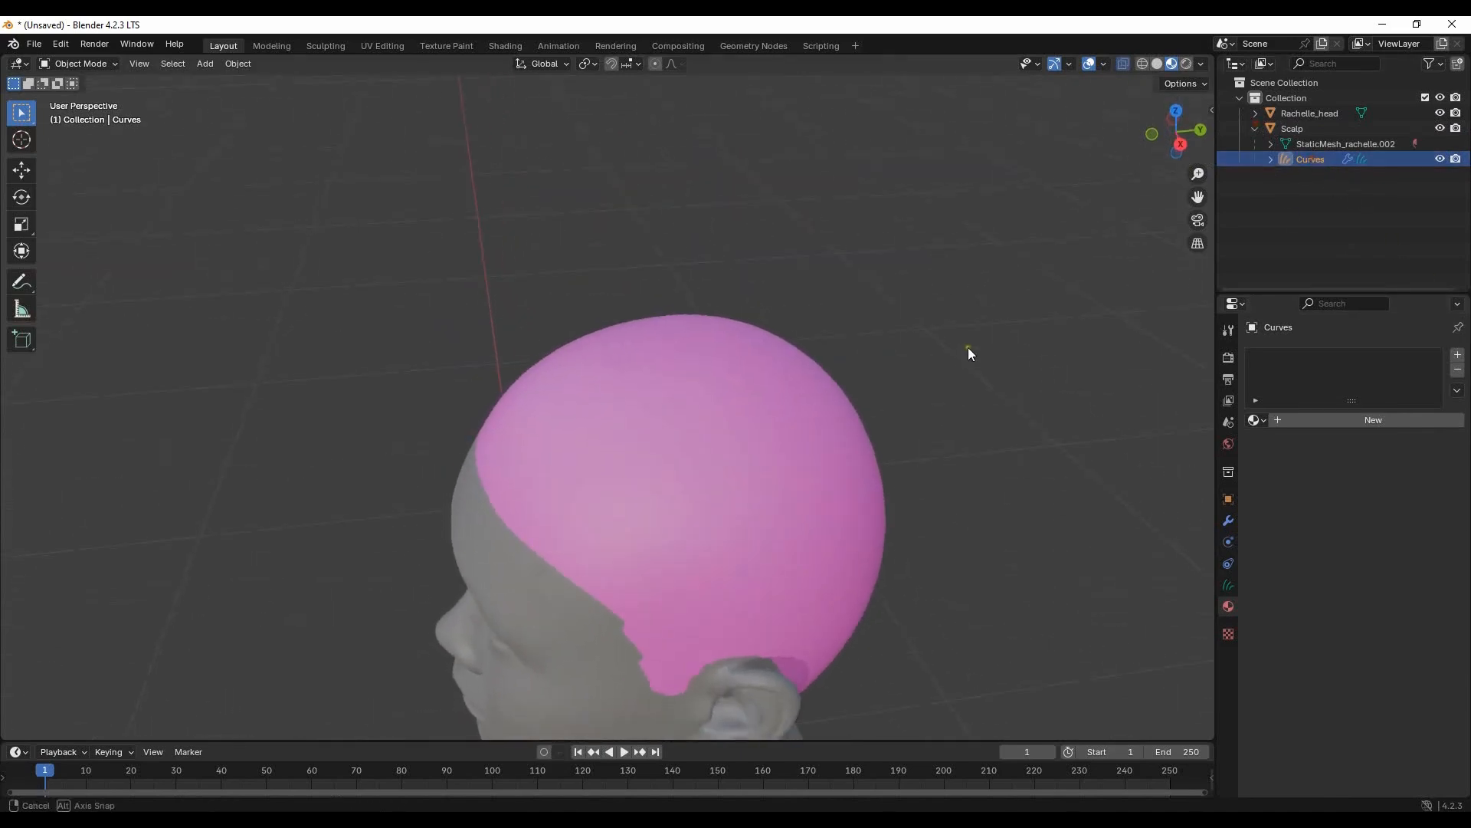
mouse_move(958, 527)
middle_mouse_down()
mouse_move(930, 437)
mouse_move(953, 450)
mouse_move(808, 417)
mouse_move(827, 412)
mouse_move(801, 393)
middle_mouse_up()
left_click(93, 65)
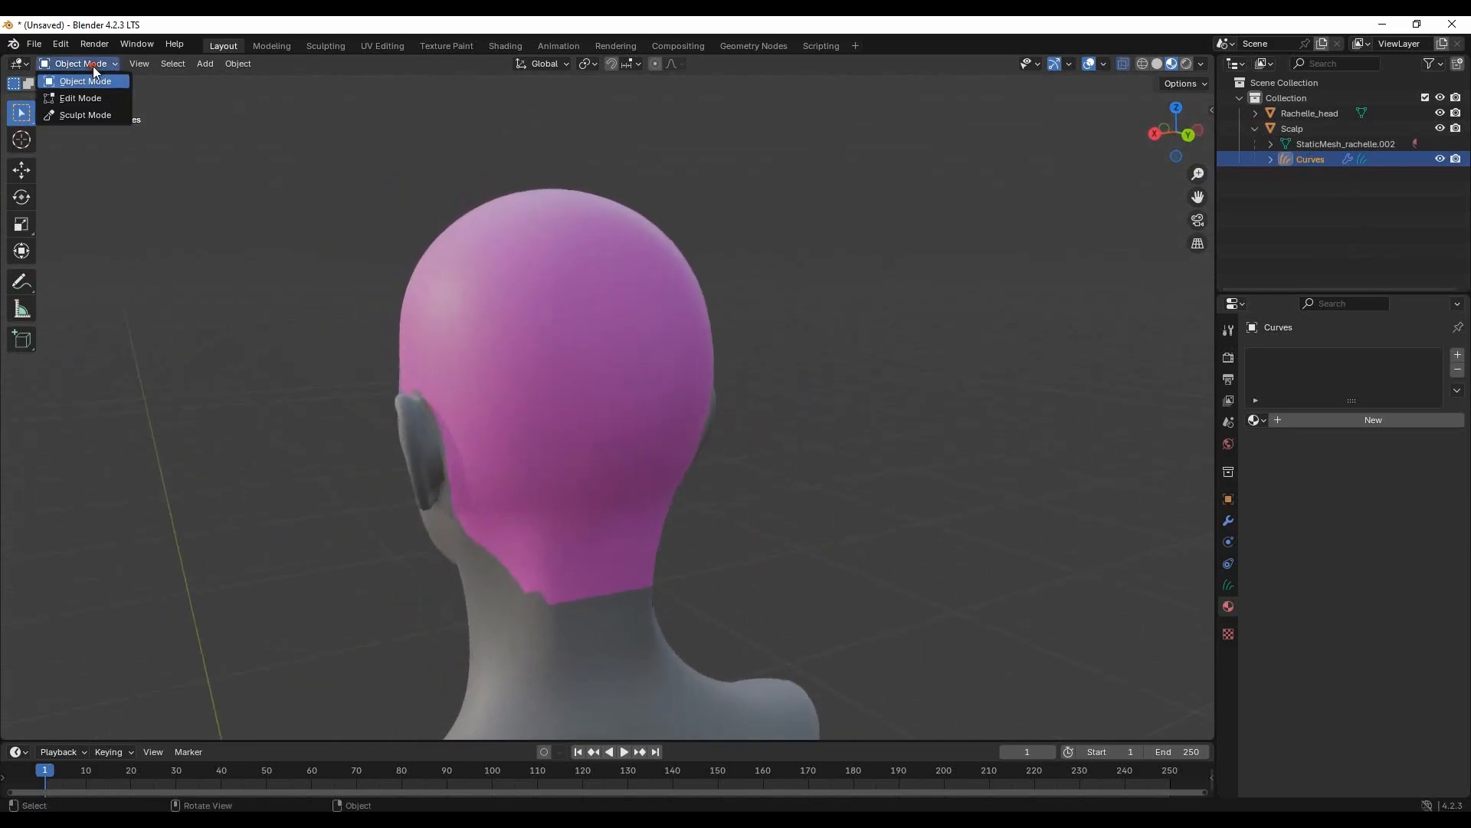
left_click(95, 116)
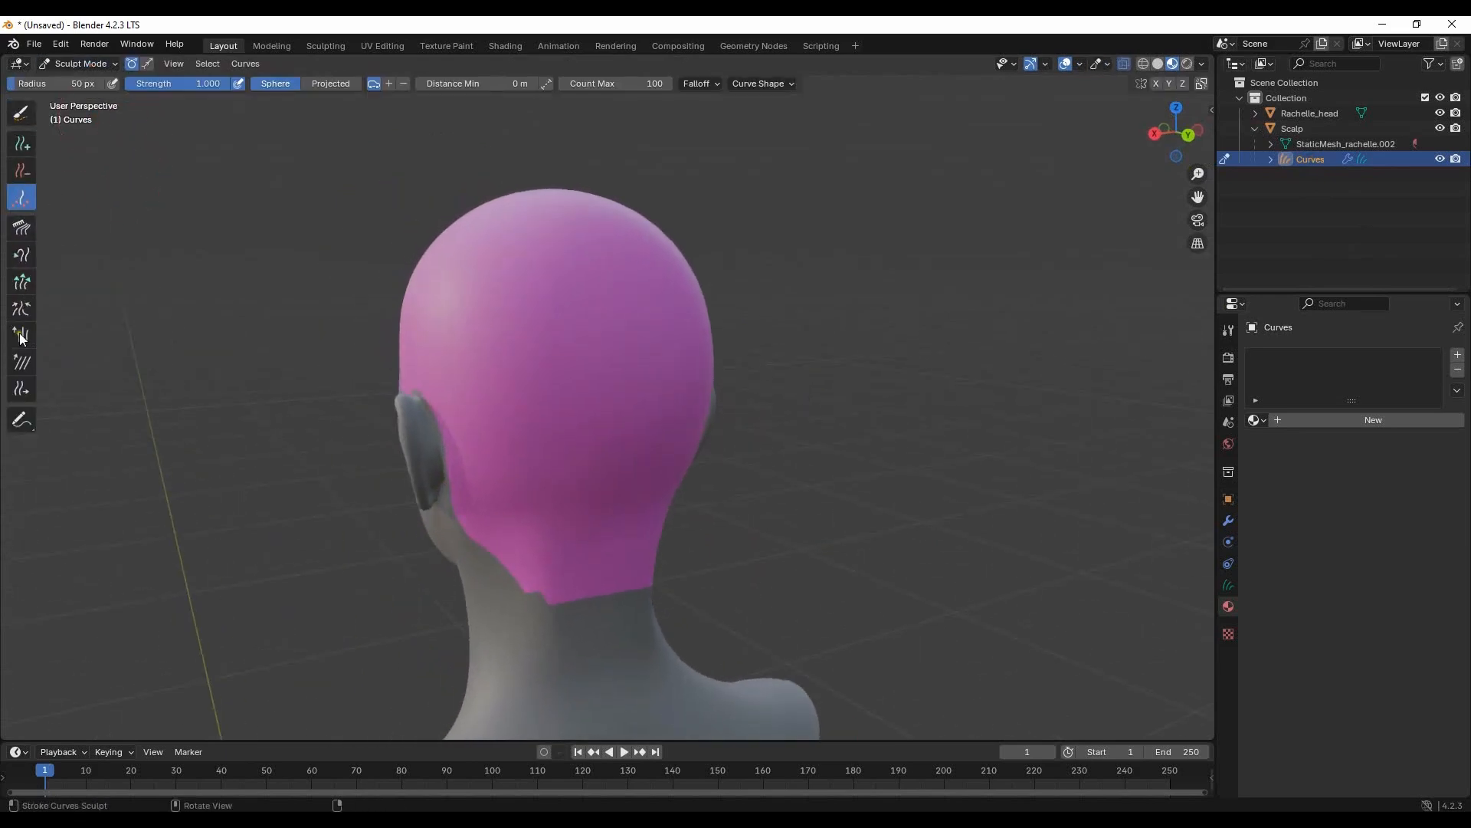
- Set the Density brush's Count Max to 3 and its curve Length to 20 m, leaving length interpolation off
left_click(1212, 110)
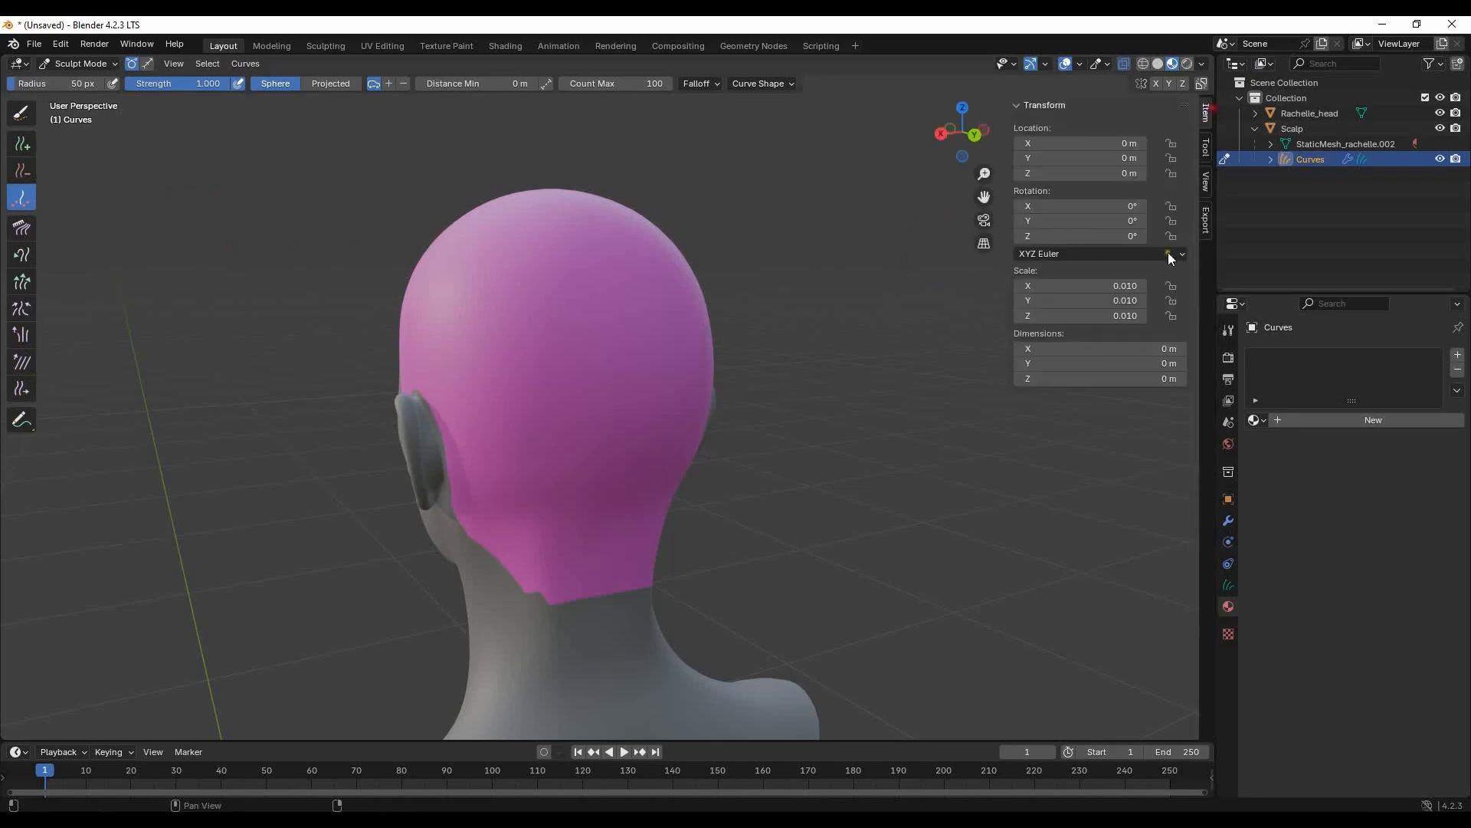
left_click(1205, 149)
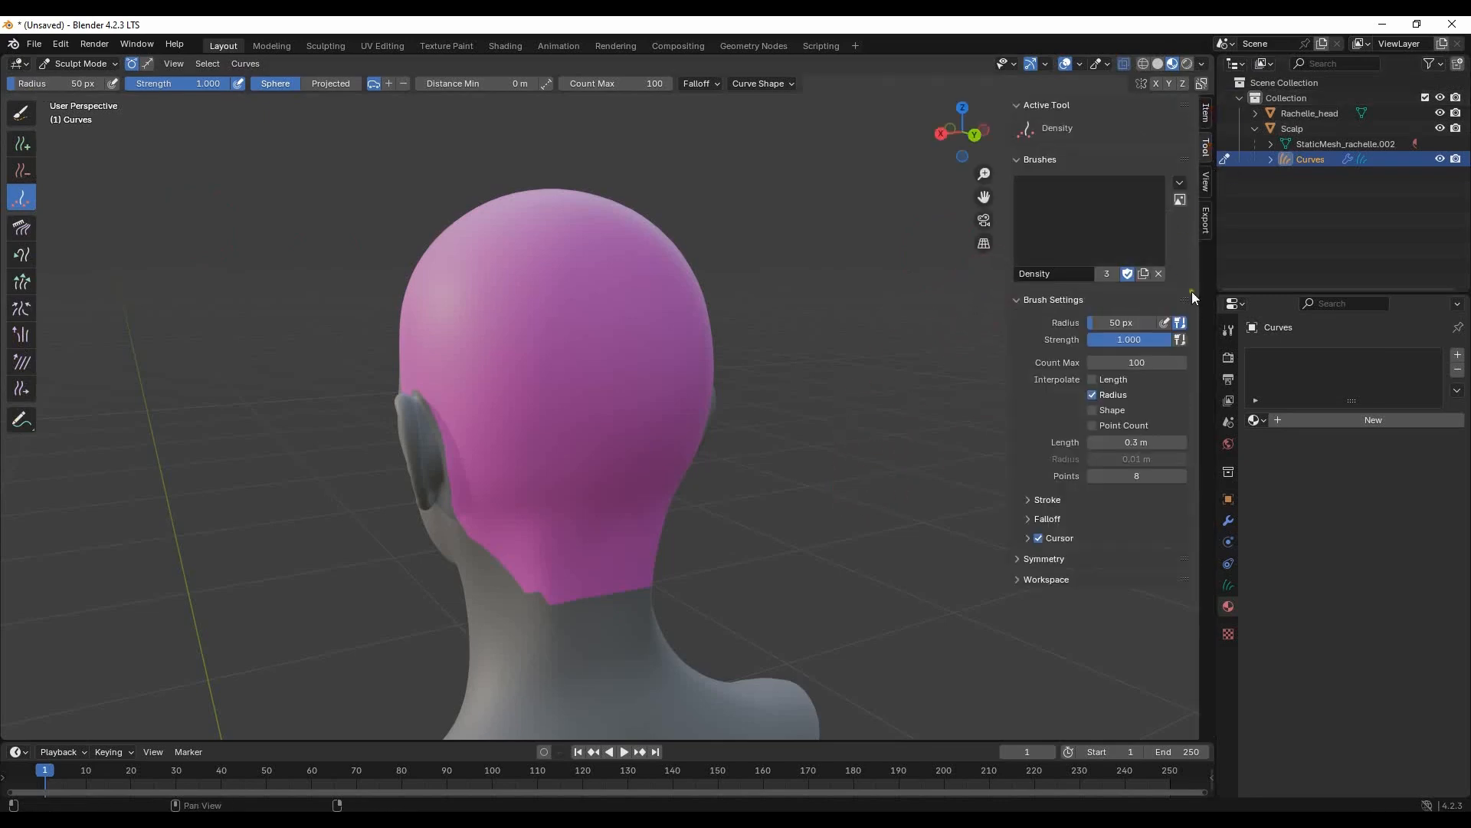
left_click(1160, 361)
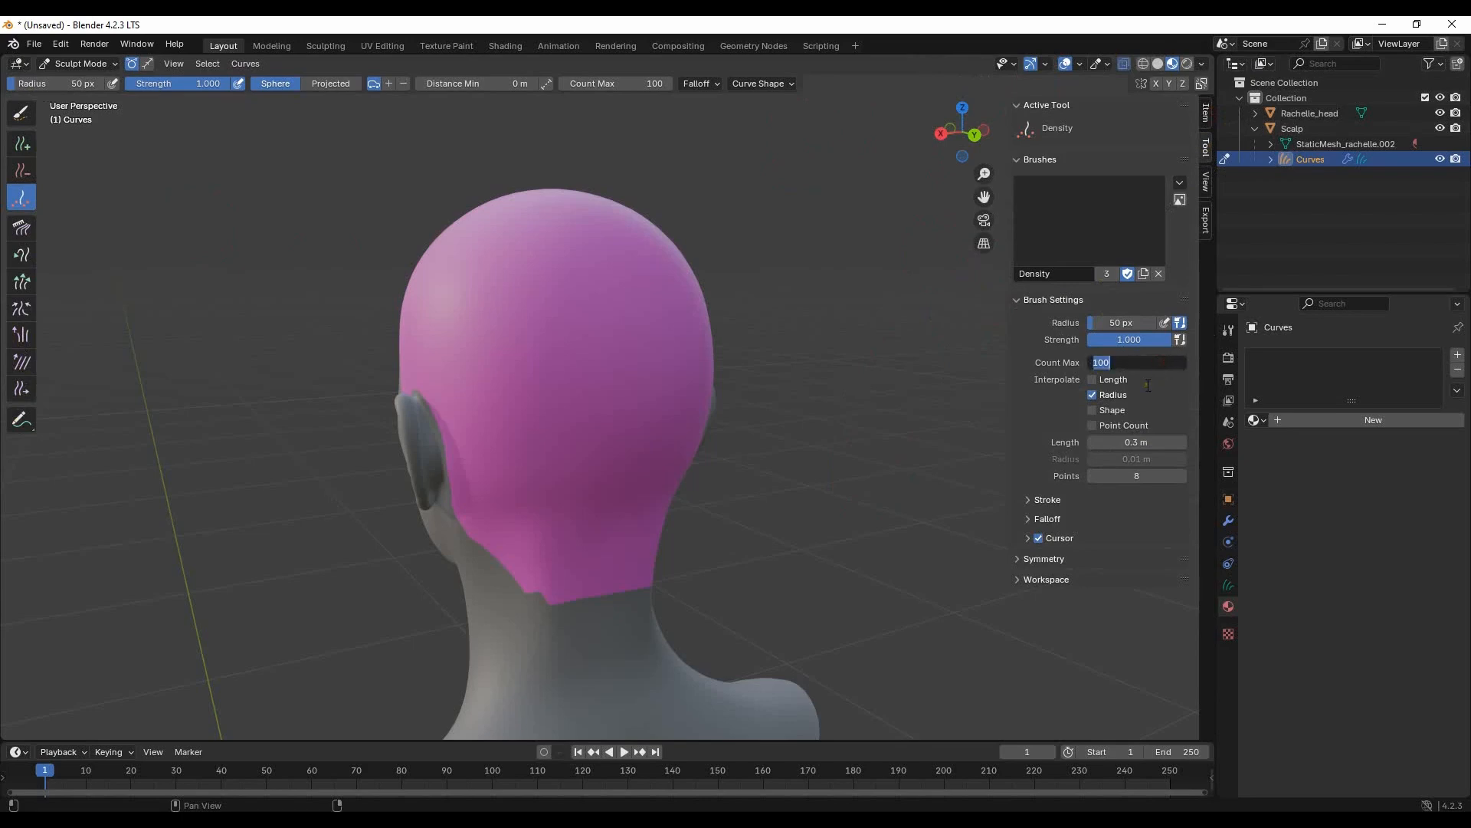
type("3")
left_click(1121, 380)
left_click(1110, 380)
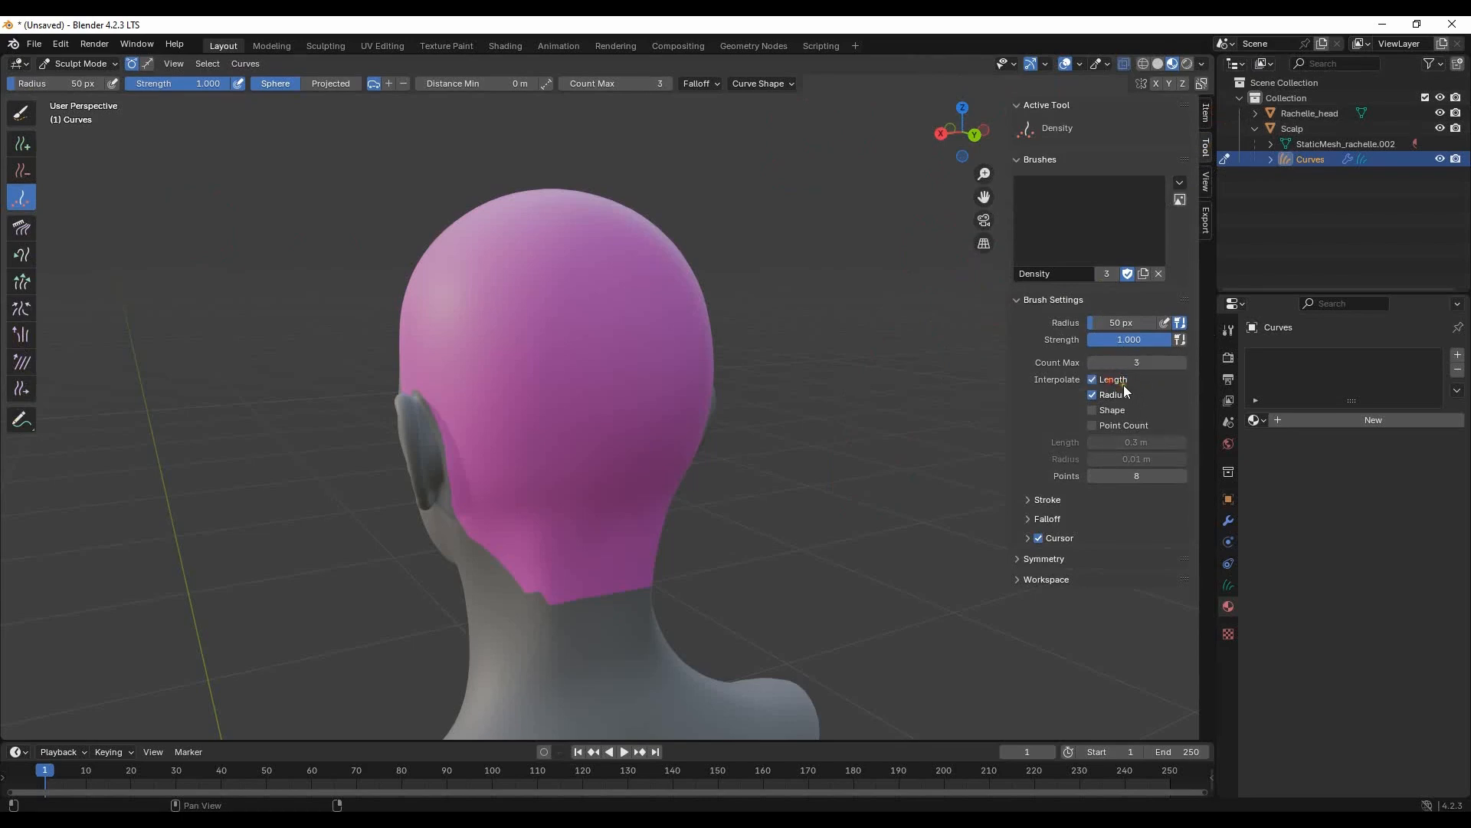
left_click(1111, 381)
left_click(1135, 442)
key("Return")
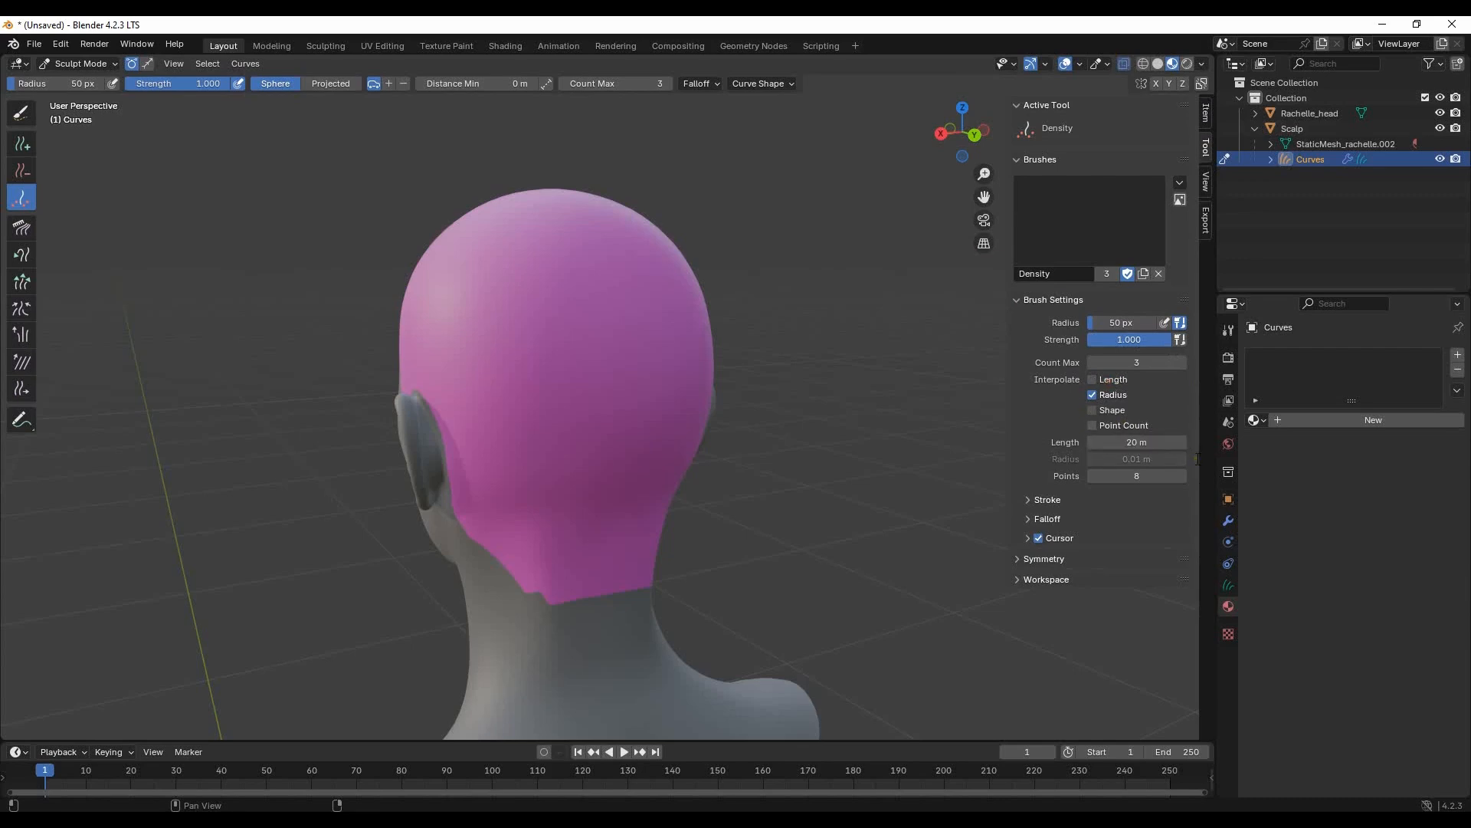
- Set the Density brush to 16 points per curve and the Add brush's curve length to 30 m
left_click(1148, 477)
key("Return")
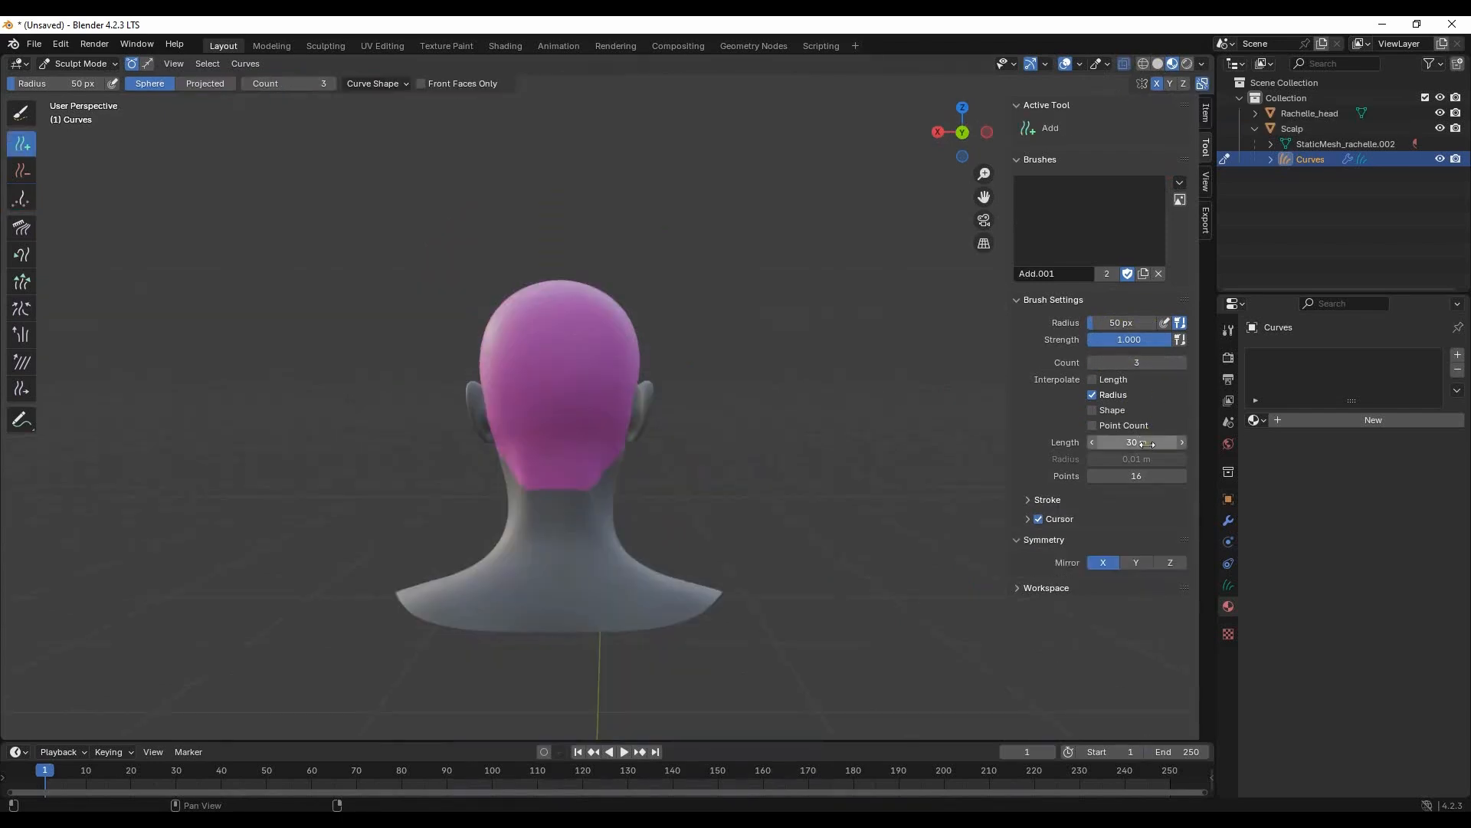
left_click(1147, 442)
type("30")
key("Return")
key("Return")
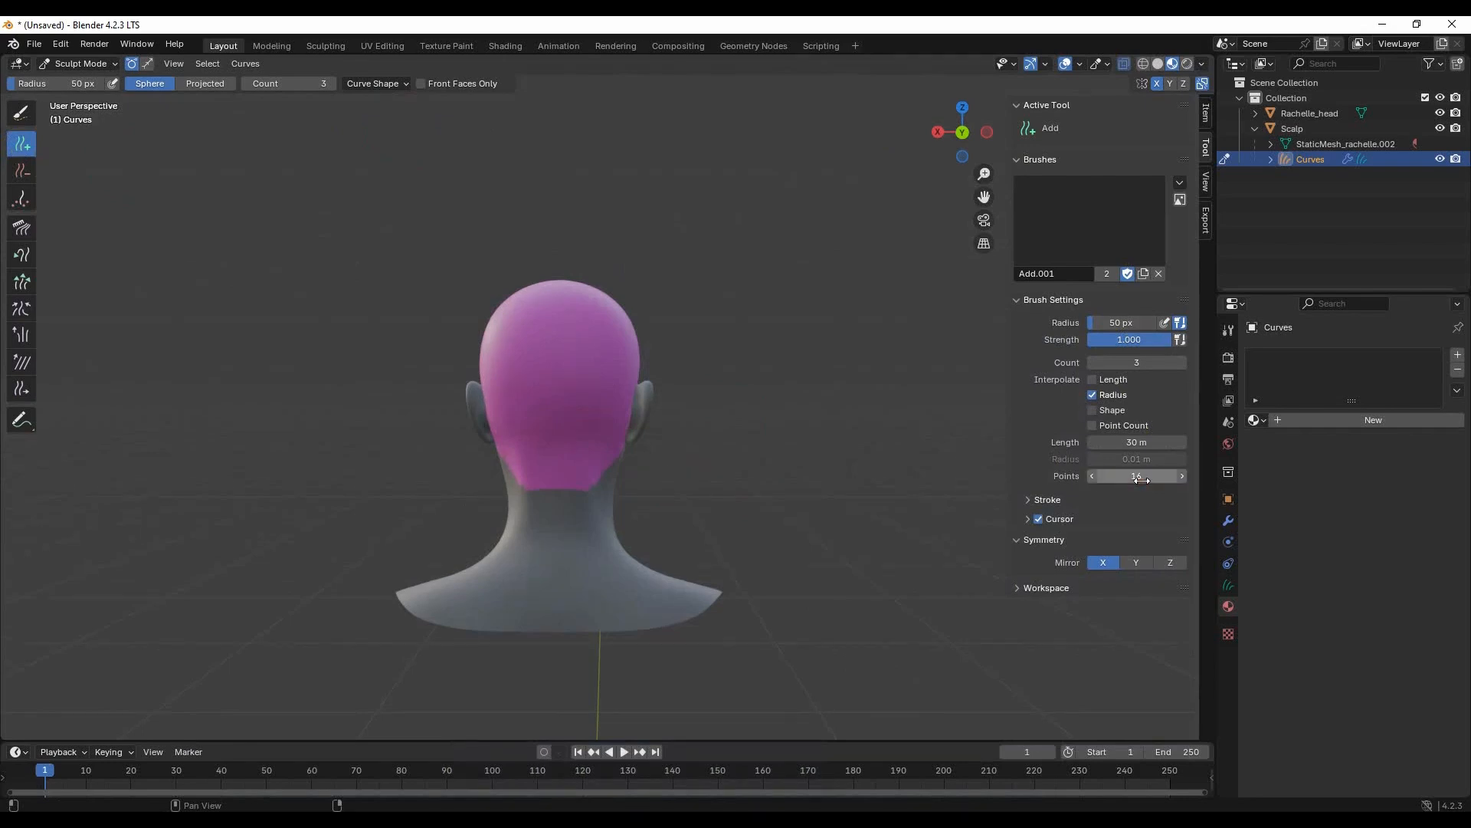
- Add 30 m hair curves across the back of the scalp with the Add brush, mirrored on X
mouse_move(600, 435)
middle_mouse_down()
mouse_move(736, 386)
mouse_move(657, 384)
mouse_move(605, 345)
mouse_move(604, 468)
middle_mouse_up()
left_click(585, 377)
left_click(575, 346)
middle_click_drag(516, 403, 598, 308)
left_click(575, 309)
left_click(595, 362)
left_click(599, 411)
mouse_move(536, 383)
middle_mouse_down()
mouse_move(569, 359)
mouse_move(550, 348)
middle_mouse_up()
left_click(535, 379)
left_click(554, 411)
mouse_move(553, 411)
middle_mouse_down()
mouse_move(632, 403)
mouse_move(570, 360)
mouse_move(580, 277)
mouse_move(620, 407)
mouse_move(610, 314)
middle_mouse_up()
left_click(584, 423)
- Comb the new curves down around the back and sides of the head using a Projected Comb brush of 119 px radius
left_click(21, 228)
left_click(328, 84)
left_click_drag(61, 83, 115, 83)
middle_click_drag(368, 246, 700, 300)
left_click_drag(700, 301, 368, 321)
mouse_move(715, 273)
left_mouse_down()
mouse_move(427, 289)
mouse_move(332, 569)
mouse_move(429, 643)
left_mouse_up()
left_click_drag(723, 384, 321, 383)
mouse_move(605, 383)
left_mouse_down()
mouse_move(518, 453)
mouse_move(399, 636)
left_mouse_up()
left_click_drag(414, 283, 365, 473)
left_click_drag(482, 307, 391, 585)
left_click_drag(558, 252, 412, 530)
mouse_move(412, 529)
middle_mouse_down()
mouse_move(575, 430)
mouse_move(448, 337)
middle_mouse_up()
left_click_drag(703, 541, 665, 554)
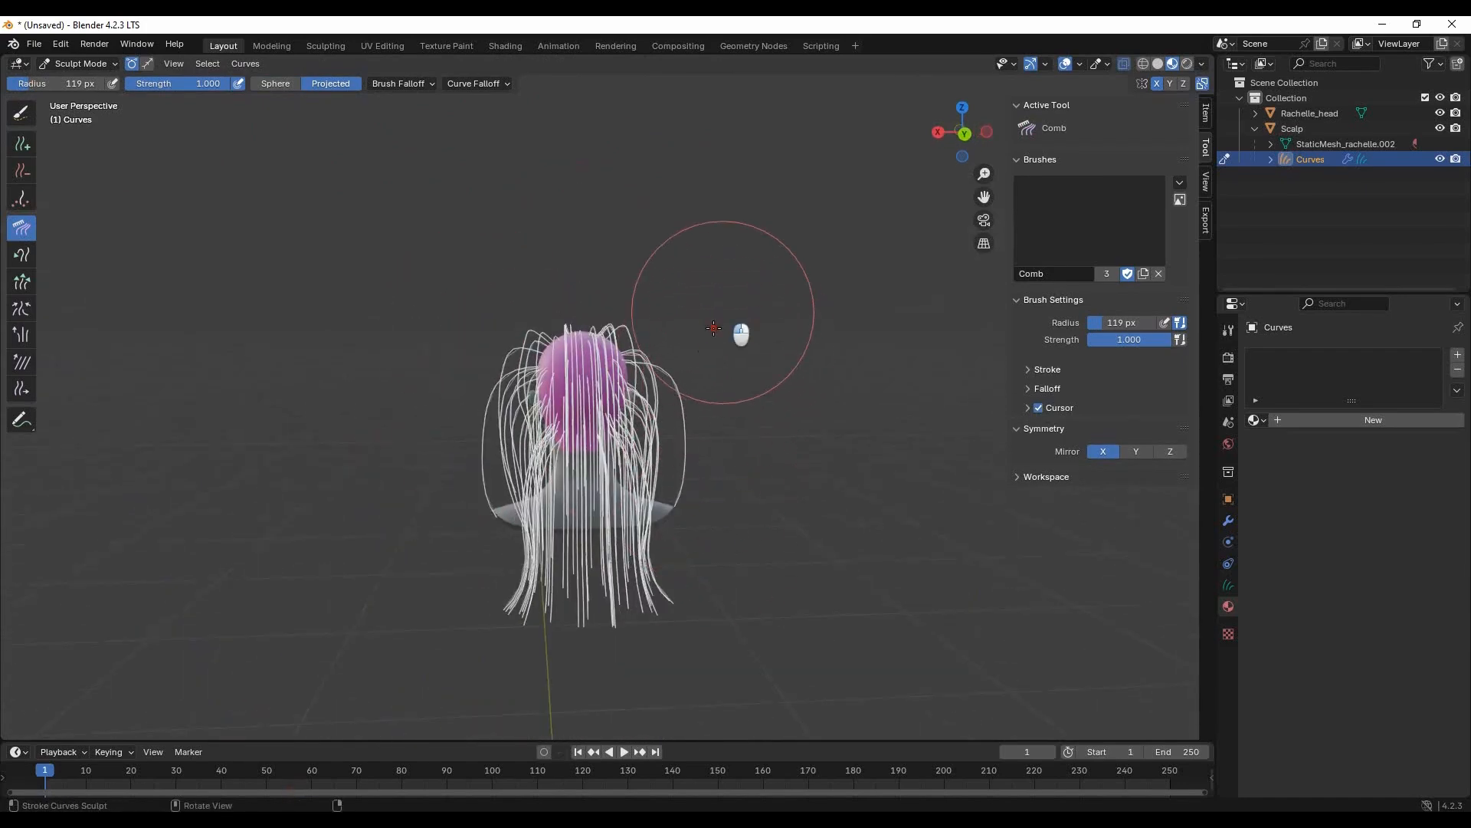
- Comb the flared side strands inward and down, sweeping the hair back behind the ears
left_click_drag(724, 306, 664, 522)
left_click_drag(572, 358, 565, 509)
middle_click_drag(871, 331, 699, 328)
left_click_drag(613, 326, 530, 616)
left_click_drag(528, 399, 503, 607)
middle_click_drag(329, 456, 602, 475)
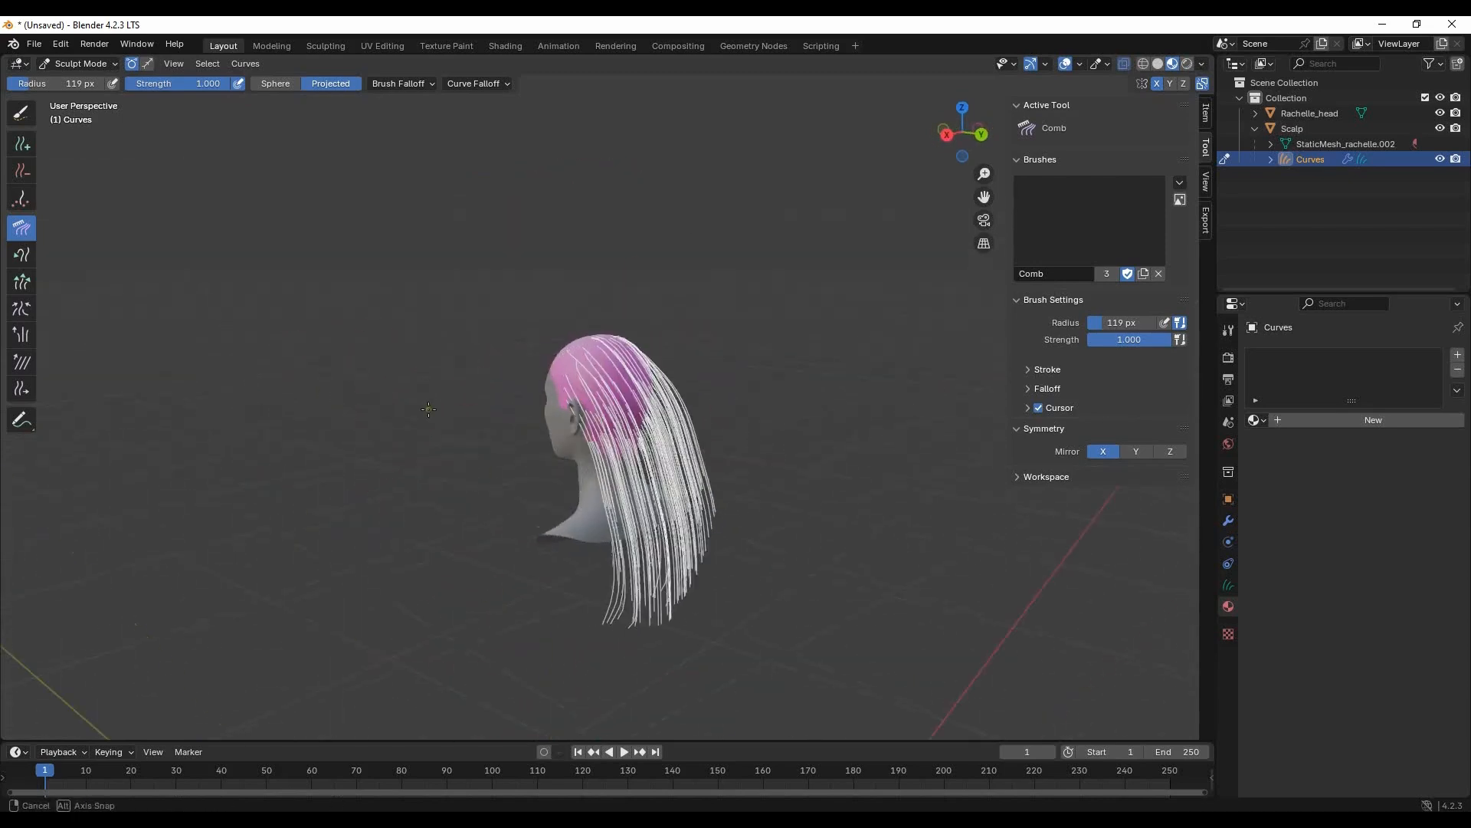
middle_click_drag(774, 375, 686, 358)
middle_click_drag(536, 334, 705, 330)
- Reduce the Comb brush radius to 92 px and smooth the lower lengths of hair from the back and side
left_click_drag(63, 84, 59, 83)
left_click(1198, 569)
mouse_move(704, 508)
left_mouse_down()
mouse_move(676, 501)
mouse_move(693, 498)
left_mouse_up()
mouse_move(774, 534)
middle_mouse_down()
mouse_move(537, 505)
mouse_move(483, 558)
middle_mouse_up()
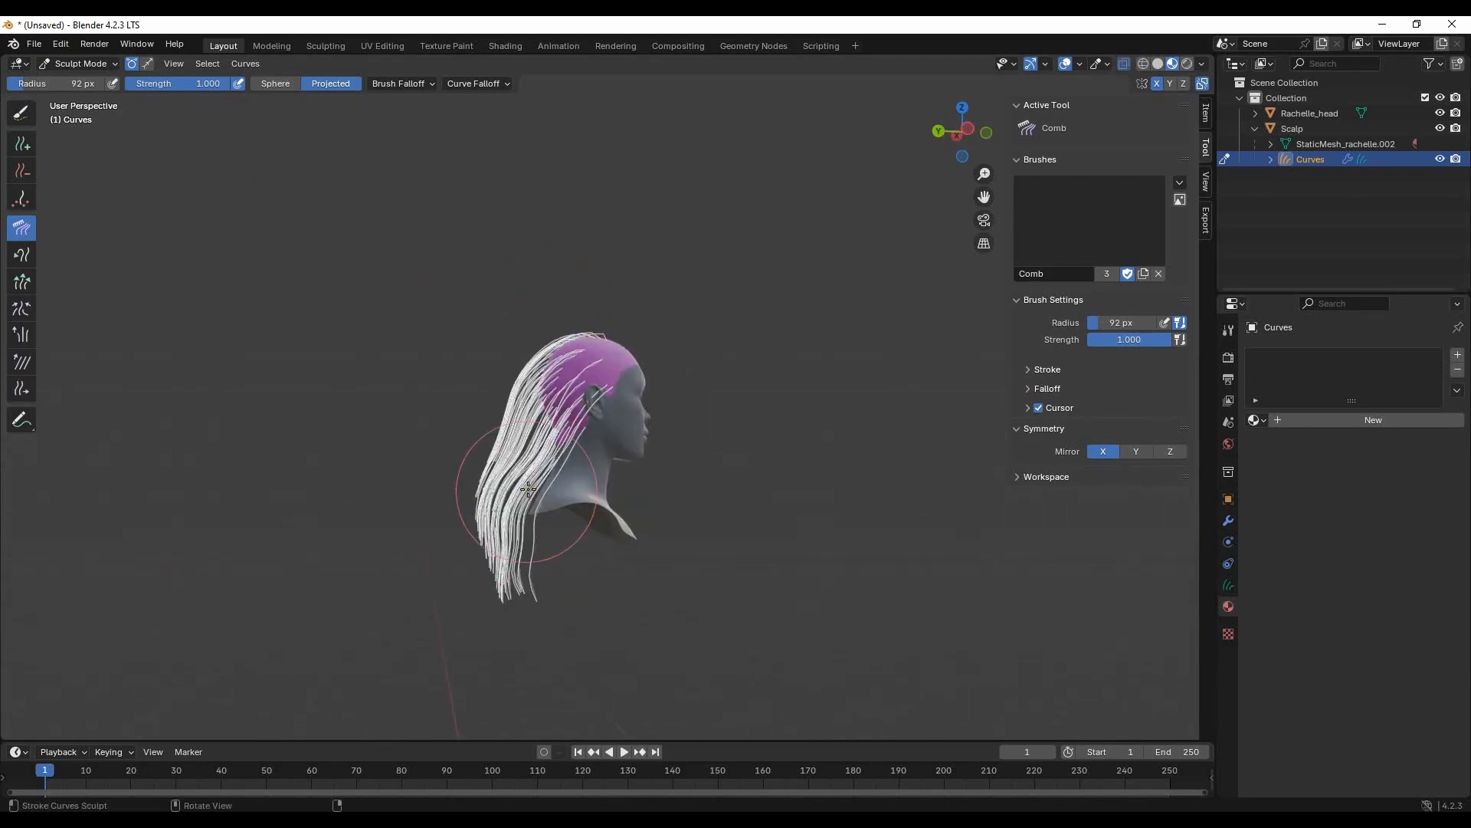
middle_click_drag(288, 516, 623, 541)
left_click_drag(623, 604, 607, 623)
- Reduce the Comb brush radius to 46 px and refine the side strands and tips from behind
left_click_drag(58, 83, 49, 83)
middle_click_drag(604, 636, 674, 471)
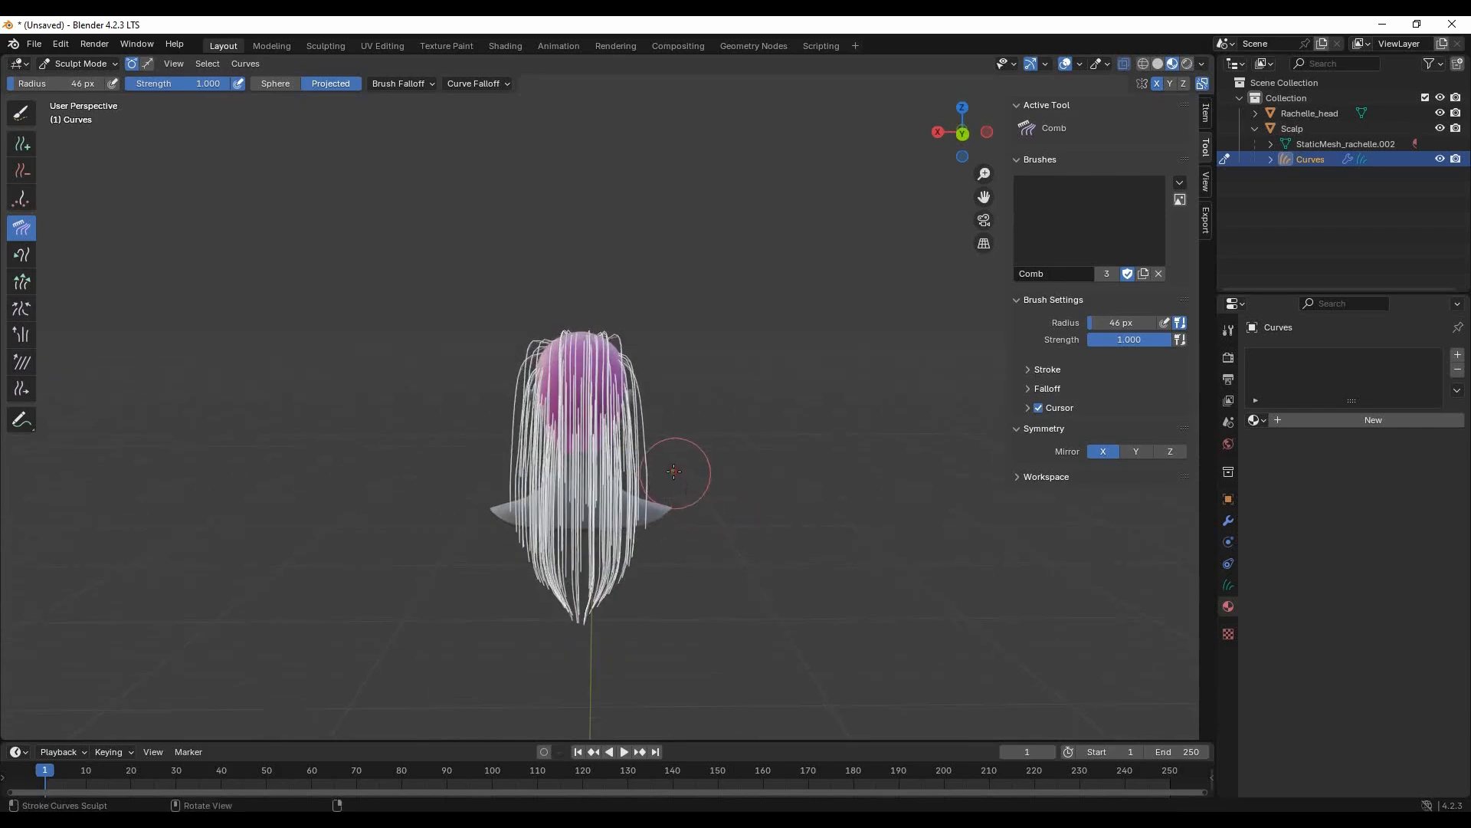
left_click_drag(674, 427, 642, 546)
left_click_drag(522, 536, 551, 616)
mouse_move(573, 603)
middle_mouse_down()
mouse_move(592, 490)
mouse_move(552, 376)
mouse_move(687, 355)
mouse_move(611, 417)
middle_mouse_up()
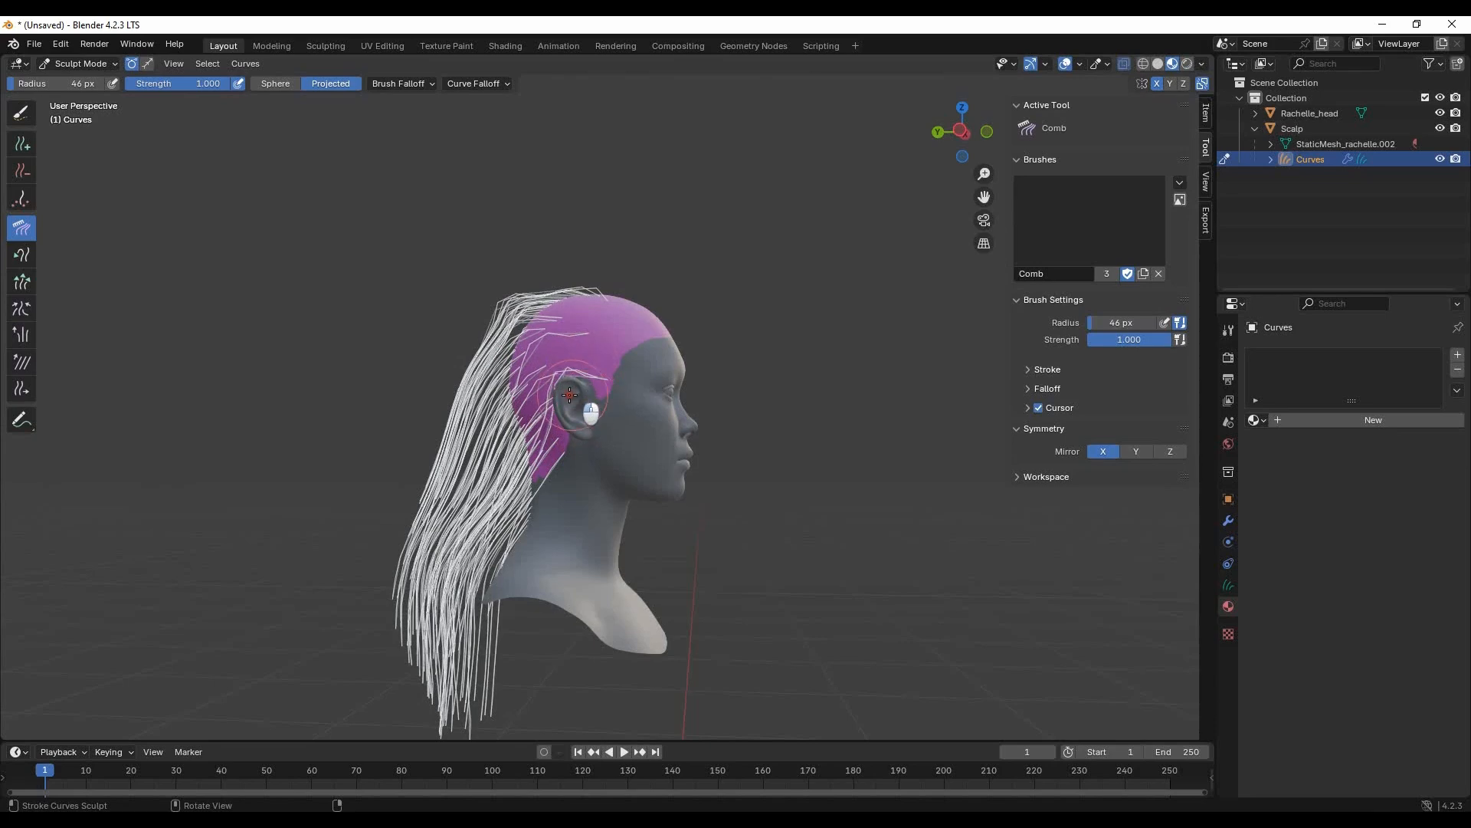
- Comb the upper side strands back and down from the crown in profile view
mouse_move(525, 309)
left_mouse_down()
mouse_move(509, 273)
mouse_move(410, 436)
mouse_move(417, 456)
mouse_move(449, 420)
left_mouse_up()
middle_click_drag(342, 401, 699, 401)
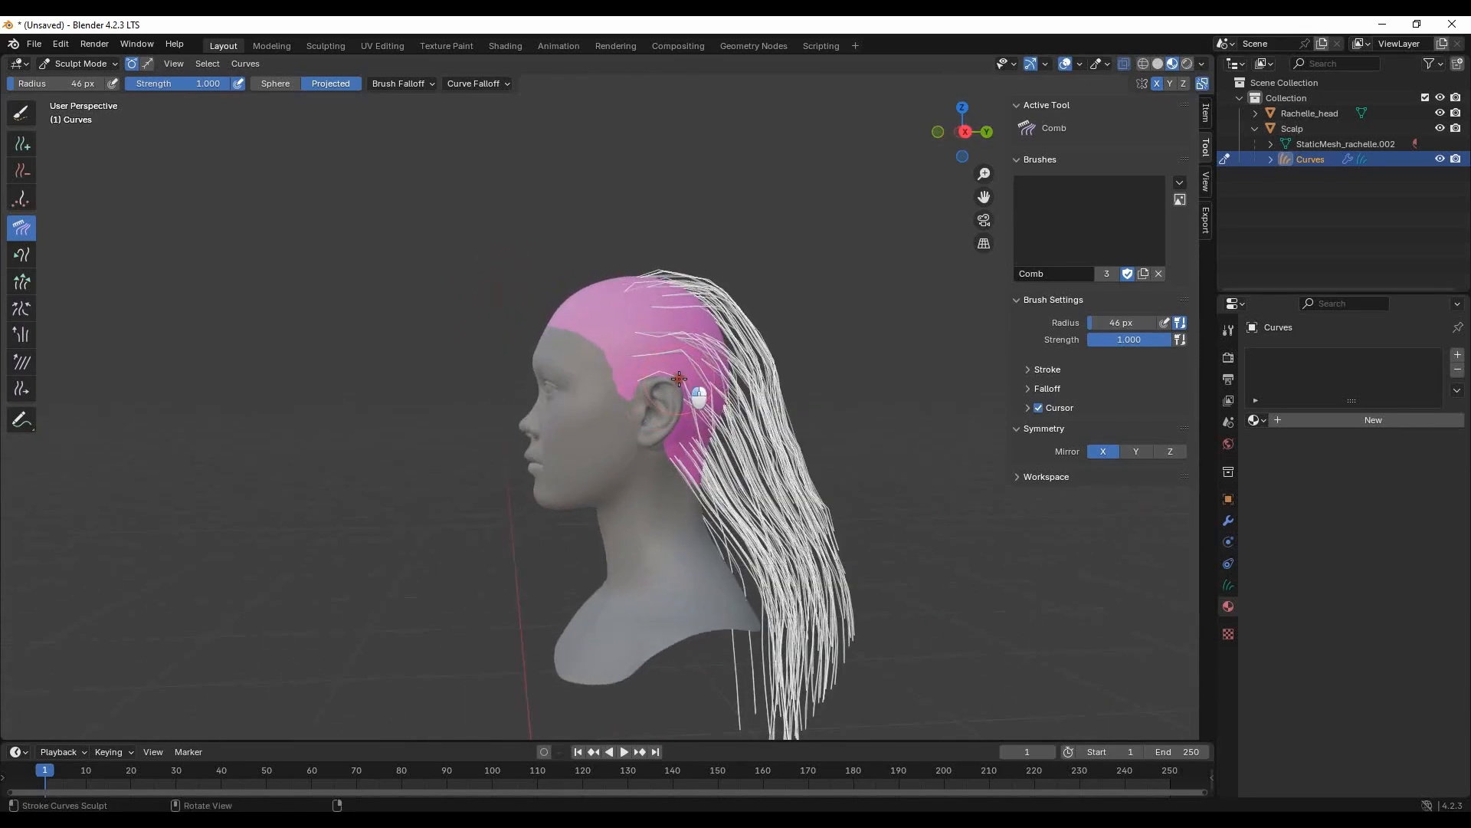
middle_click_drag(679, 469, 609, 397)
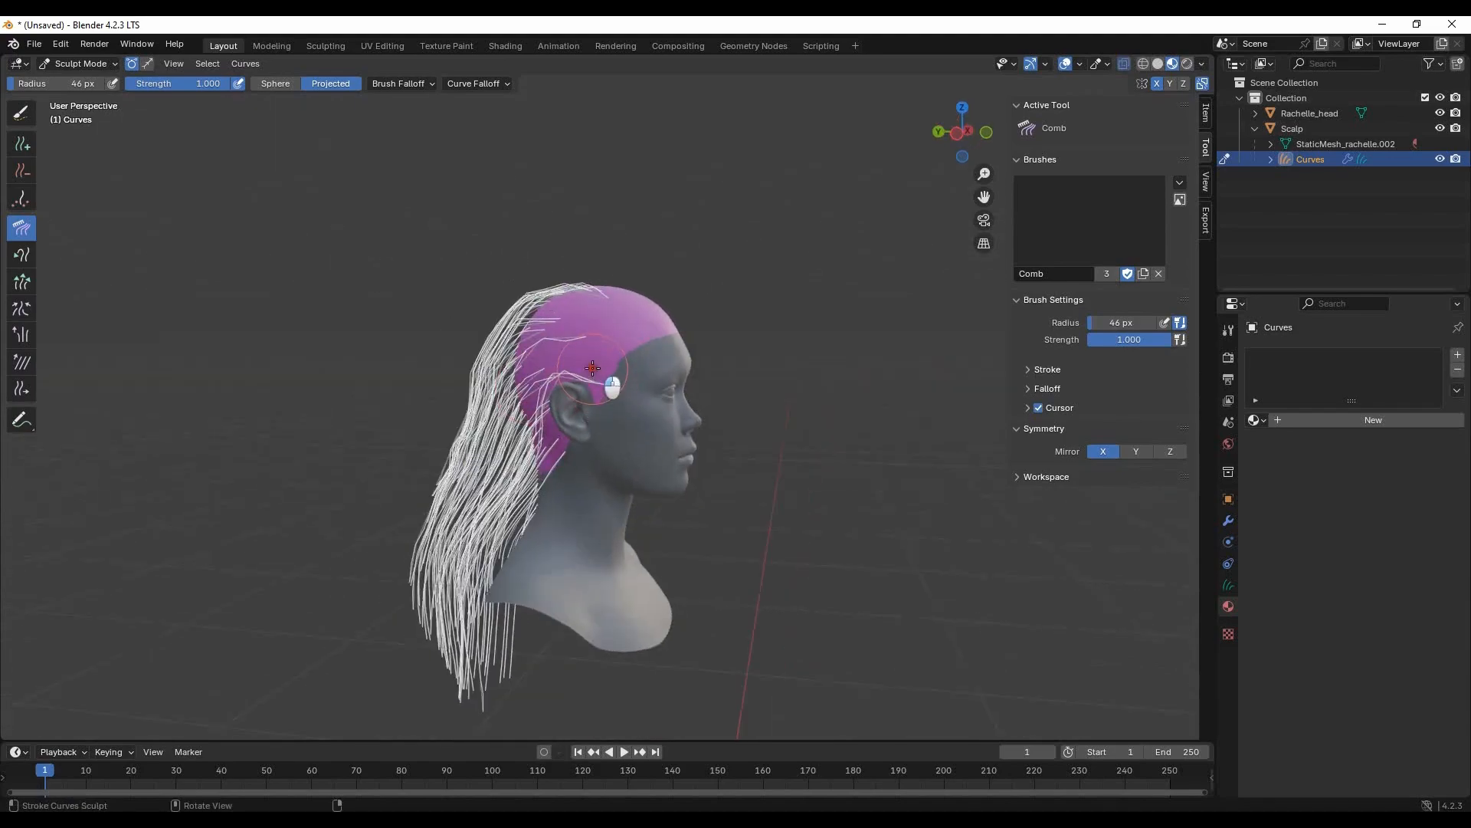
- Set the Comb brush radius to 65 px and shape the hair along the back, sides and crown
left_click_drag(28, 84, 32, 83)
left_click_drag(474, 387, 462, 484)
mouse_move(387, 499)
middle_mouse_down()
mouse_move(779, 492)
mouse_move(793, 469)
middle_mouse_up()
left_click_drag(789, 375, 833, 583)
mouse_move(854, 569)
middle_mouse_down()
mouse_move(939, 535)
mouse_move(641, 493)
mouse_move(706, 624)
middle_mouse_up()
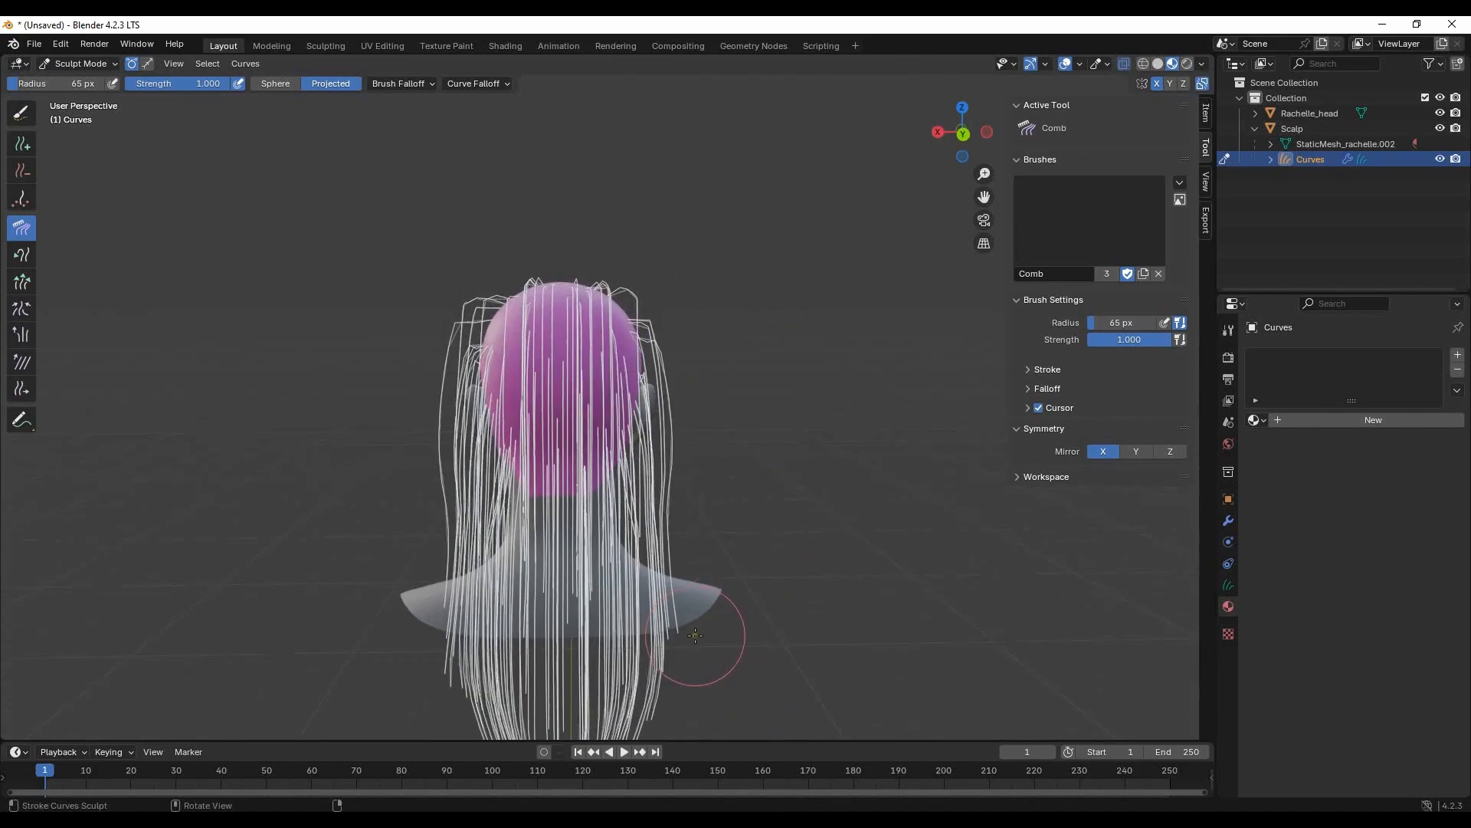
middle_click_drag(460, 302, 627, 282)
middle_click_drag(843, 360, 906, 411)
scroll(798, 375, "up", 1)
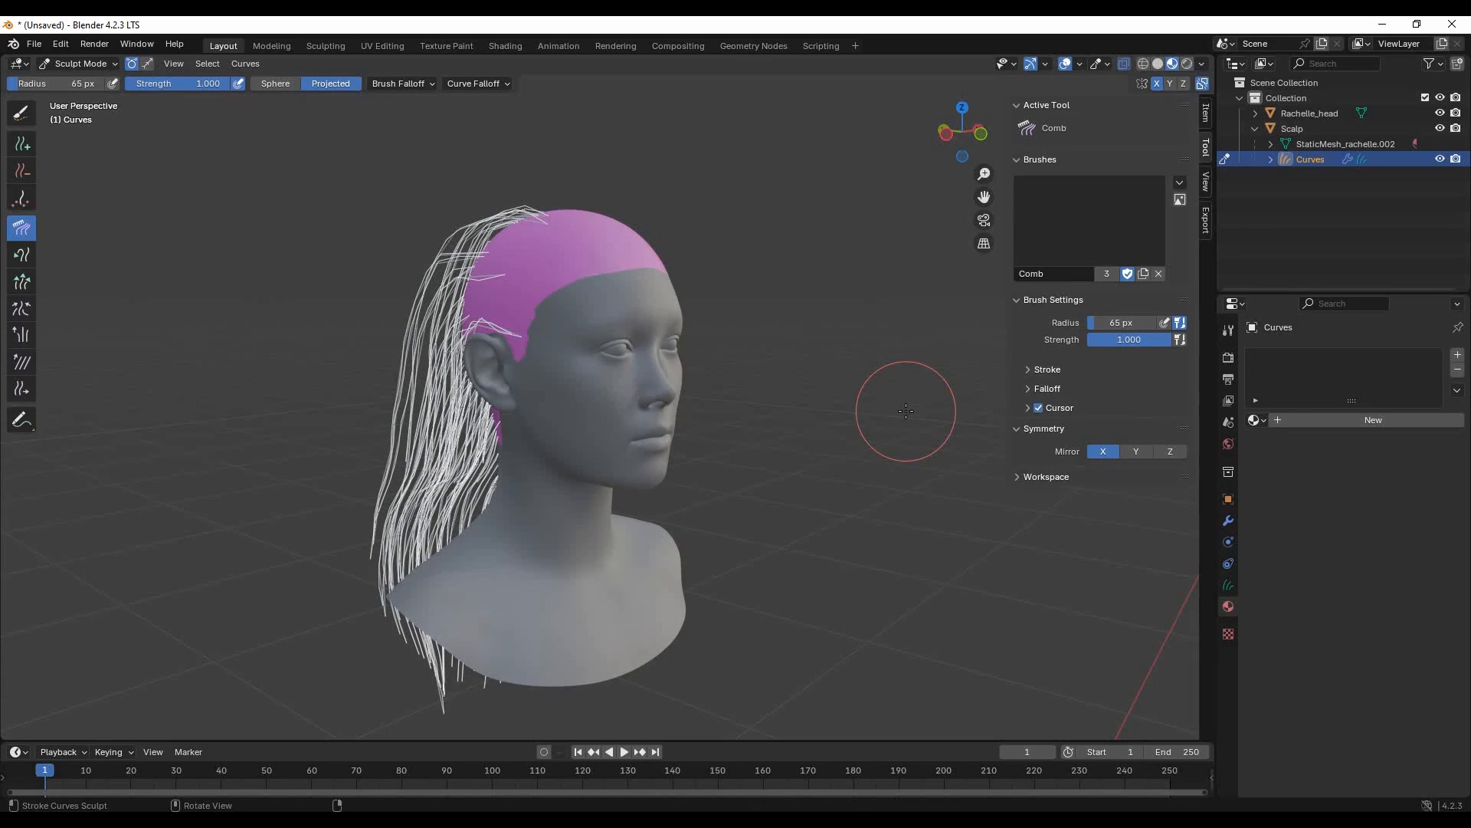
- Switch to Object Mode and set the render settings' curve Additional Subdivision to 3 to smooth the strands
left_click(108, 65)
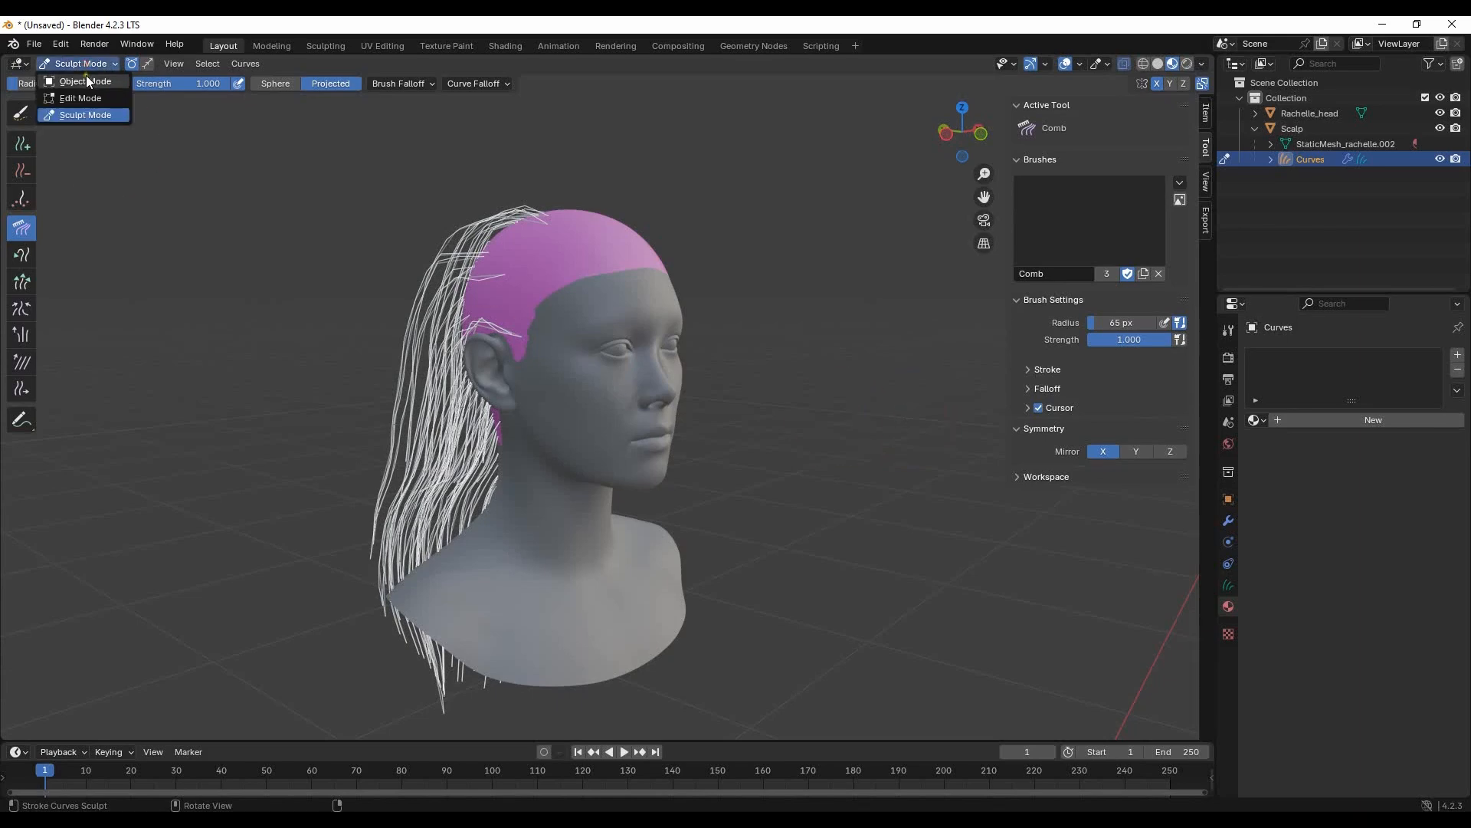
left_click(76, 83)
left_click(1228, 359)
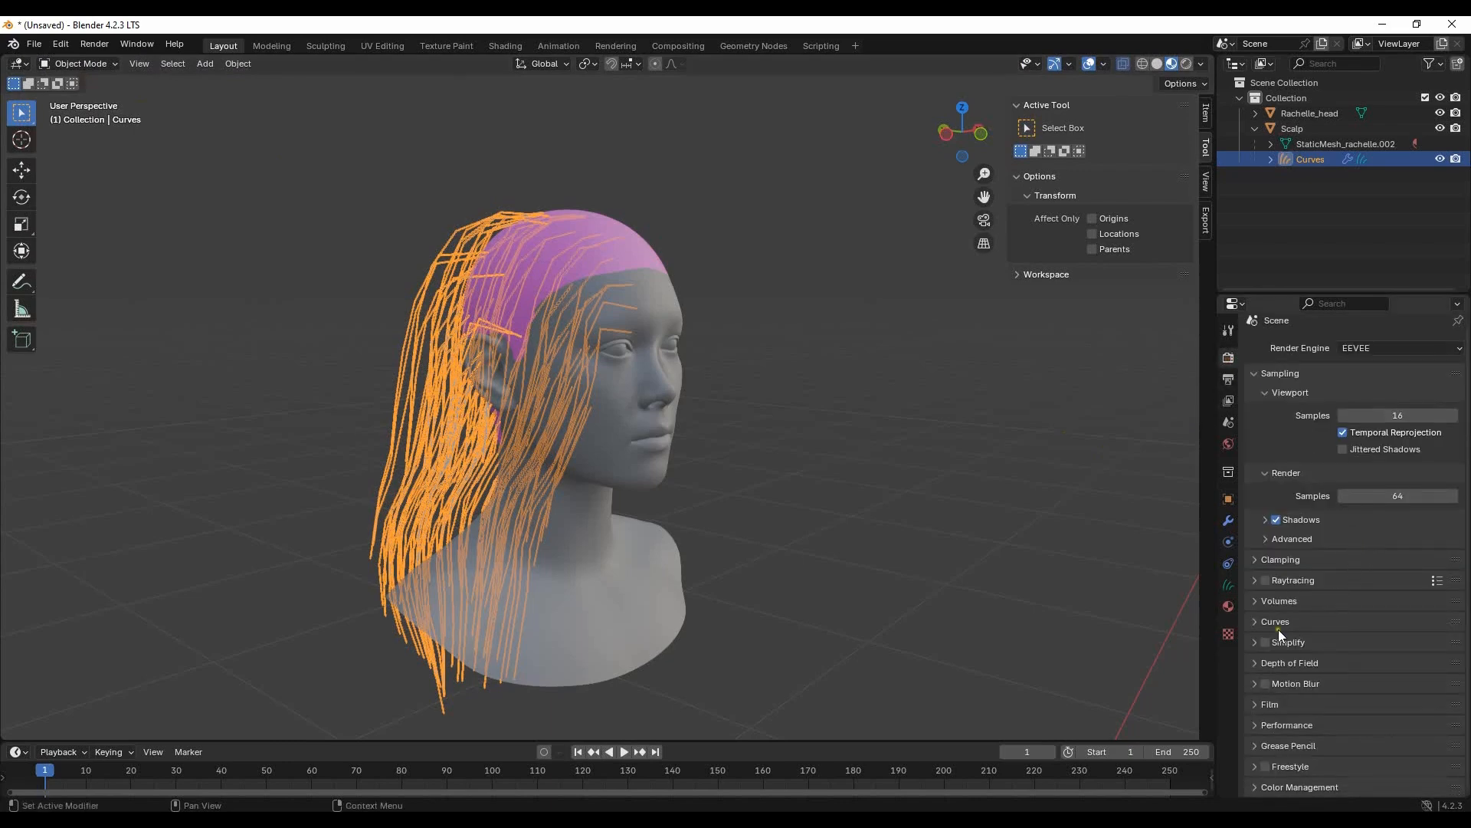
left_click(1266, 622)
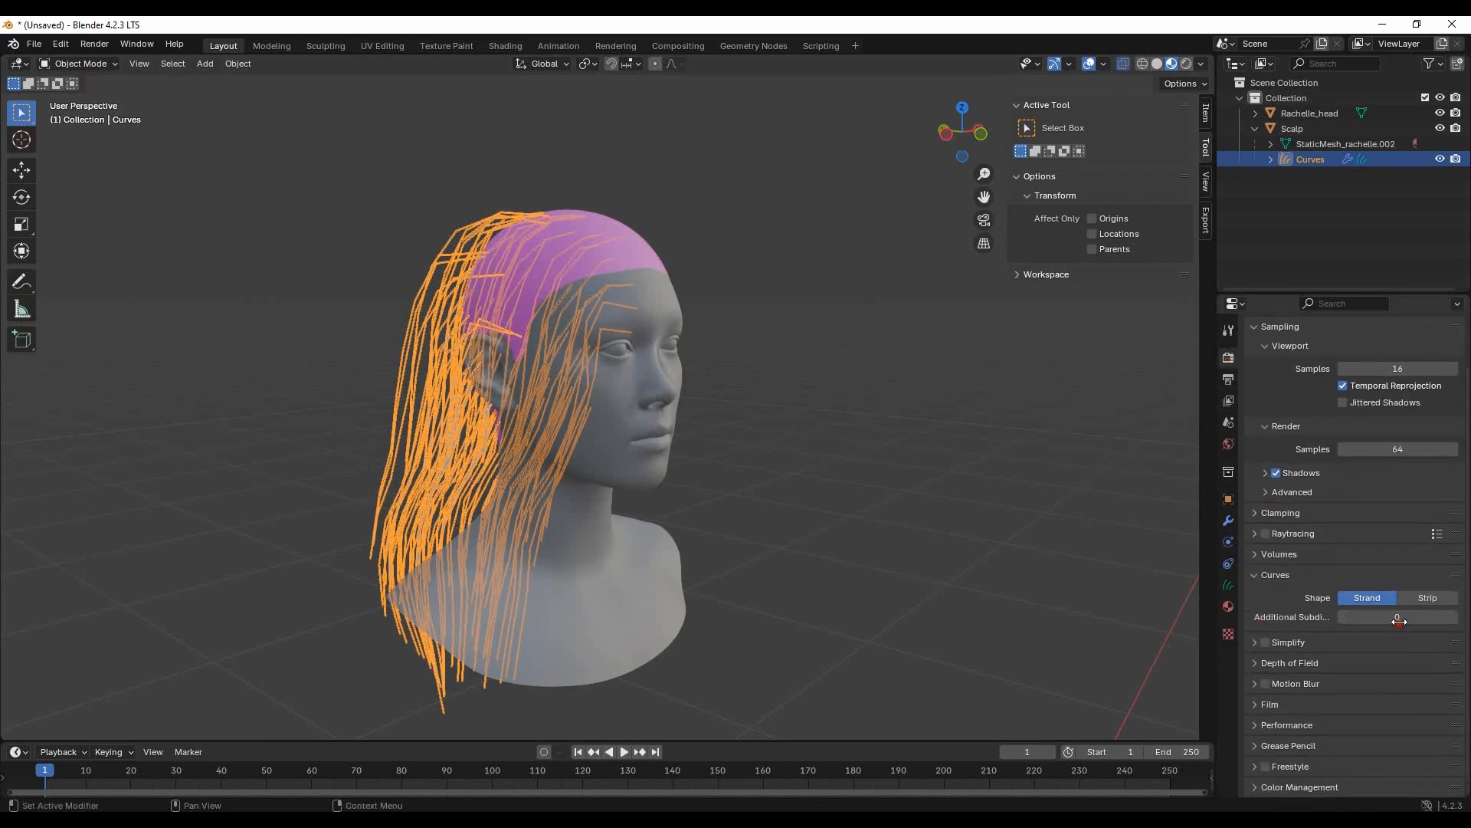
left_click(1401, 618)
key("Return")
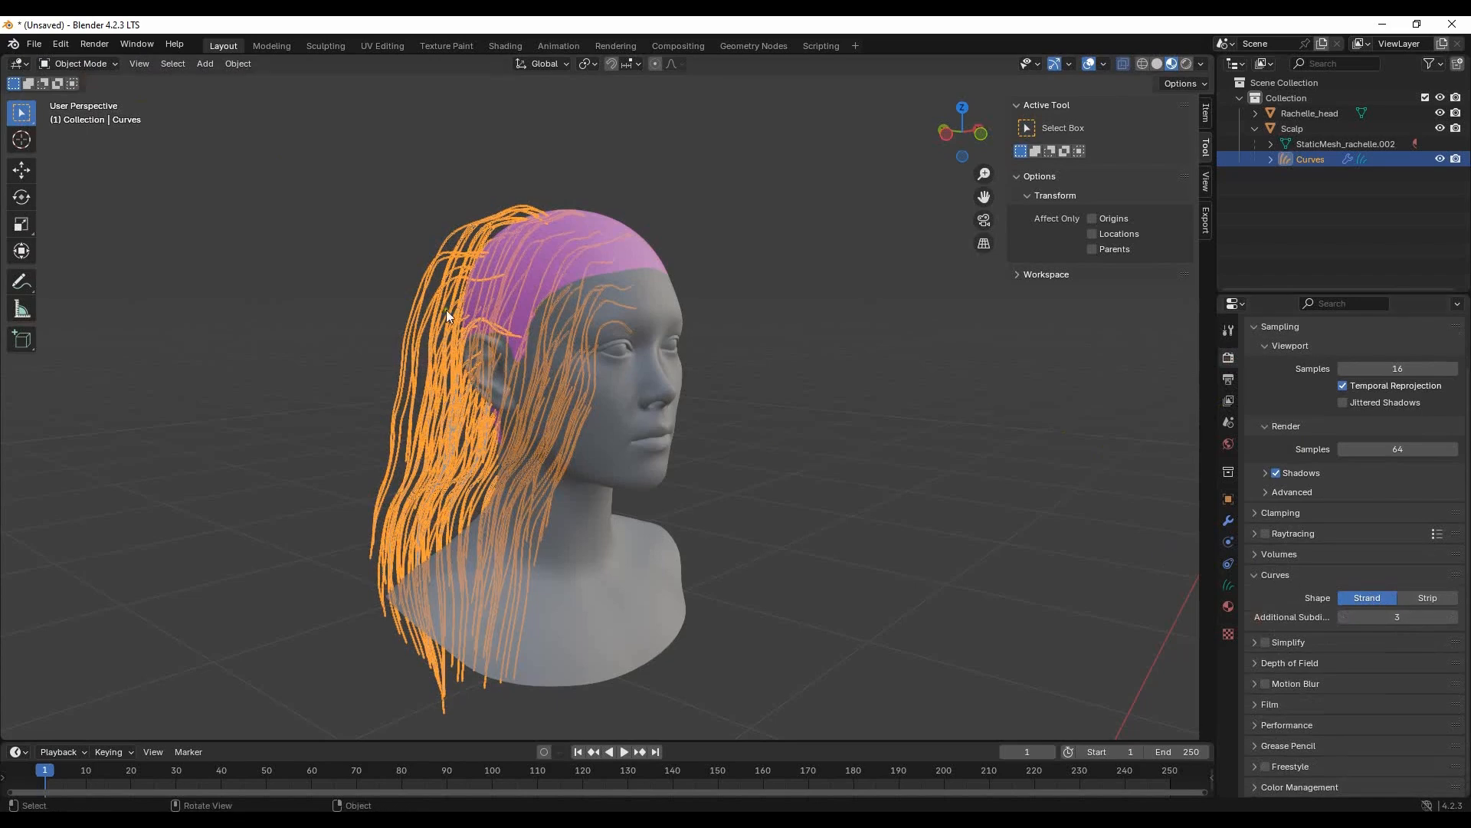
middle_click_drag(791, 423, 861, 403)
left_click(861, 403)
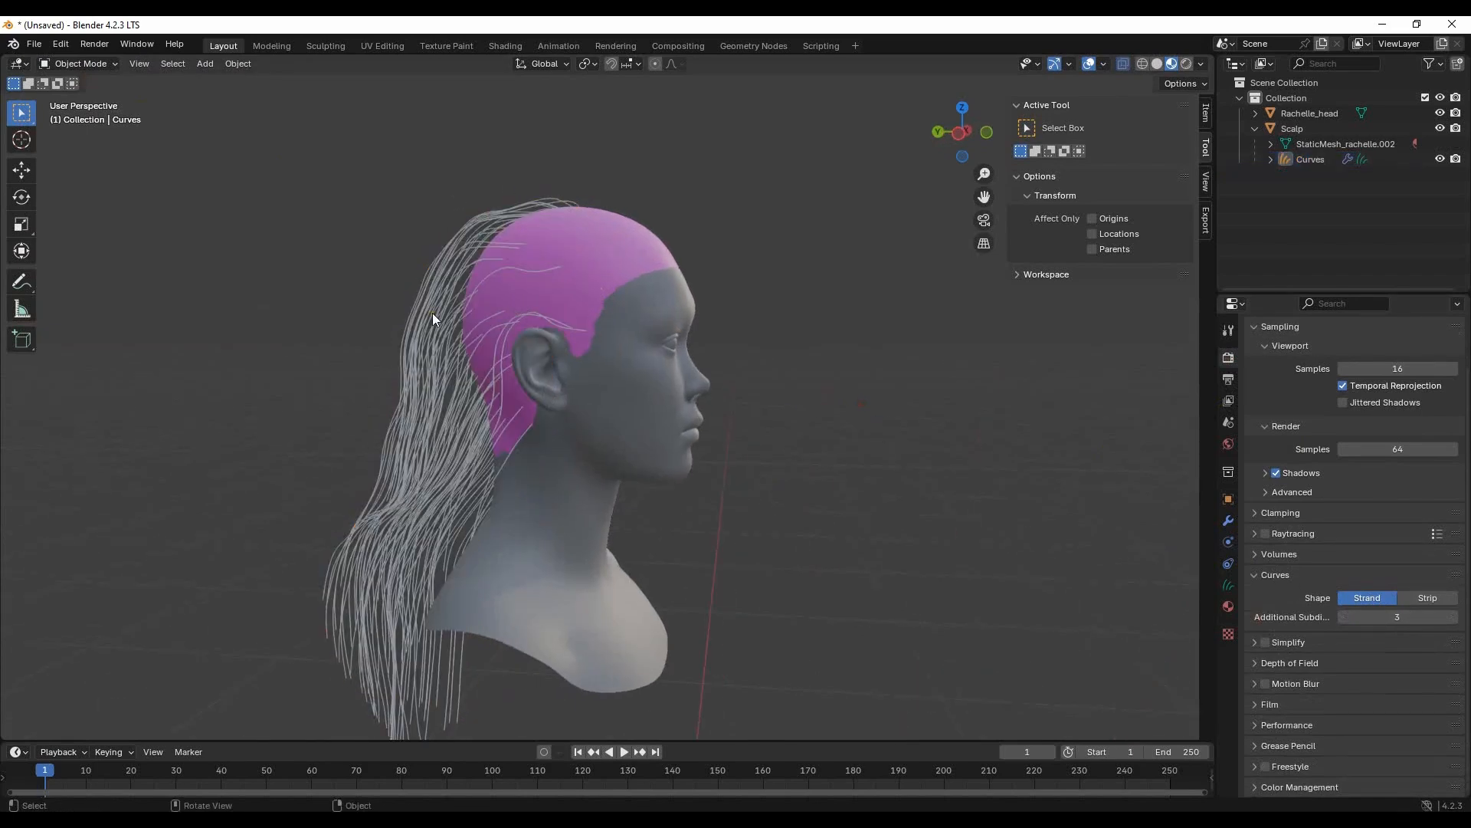
- Turn the timeline area into an enlarged Asset Browser and apply the Interpolate Hair Curves asset to the hair curves
left_click(17, 753)
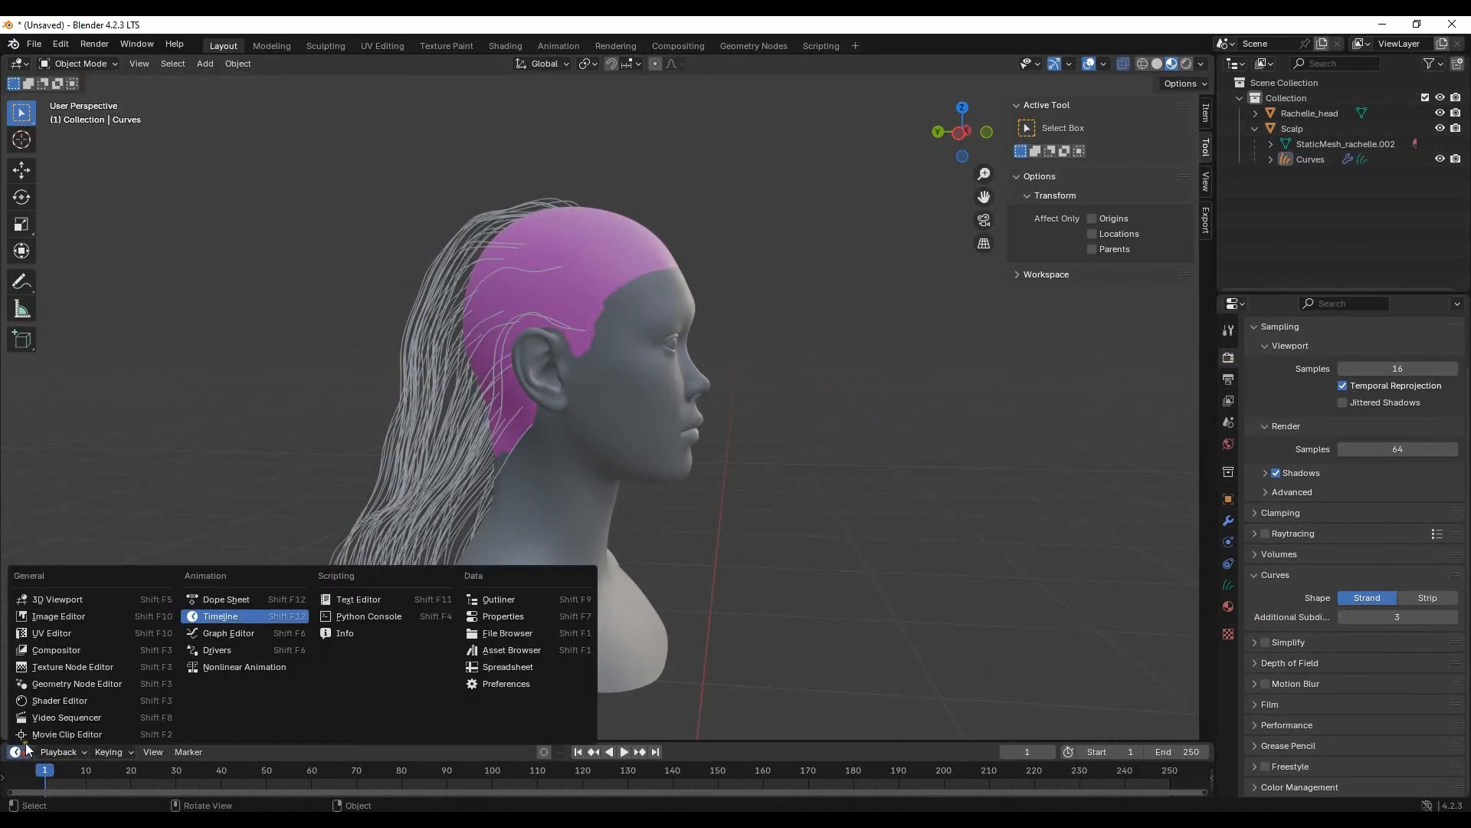
left_click(526, 651)
left_click_drag(737, 739, 752, 576)
middle_click_drag(719, 407, 533, 298)
left_click(534, 297)
left_click_drag(557, 731, 420, 397)
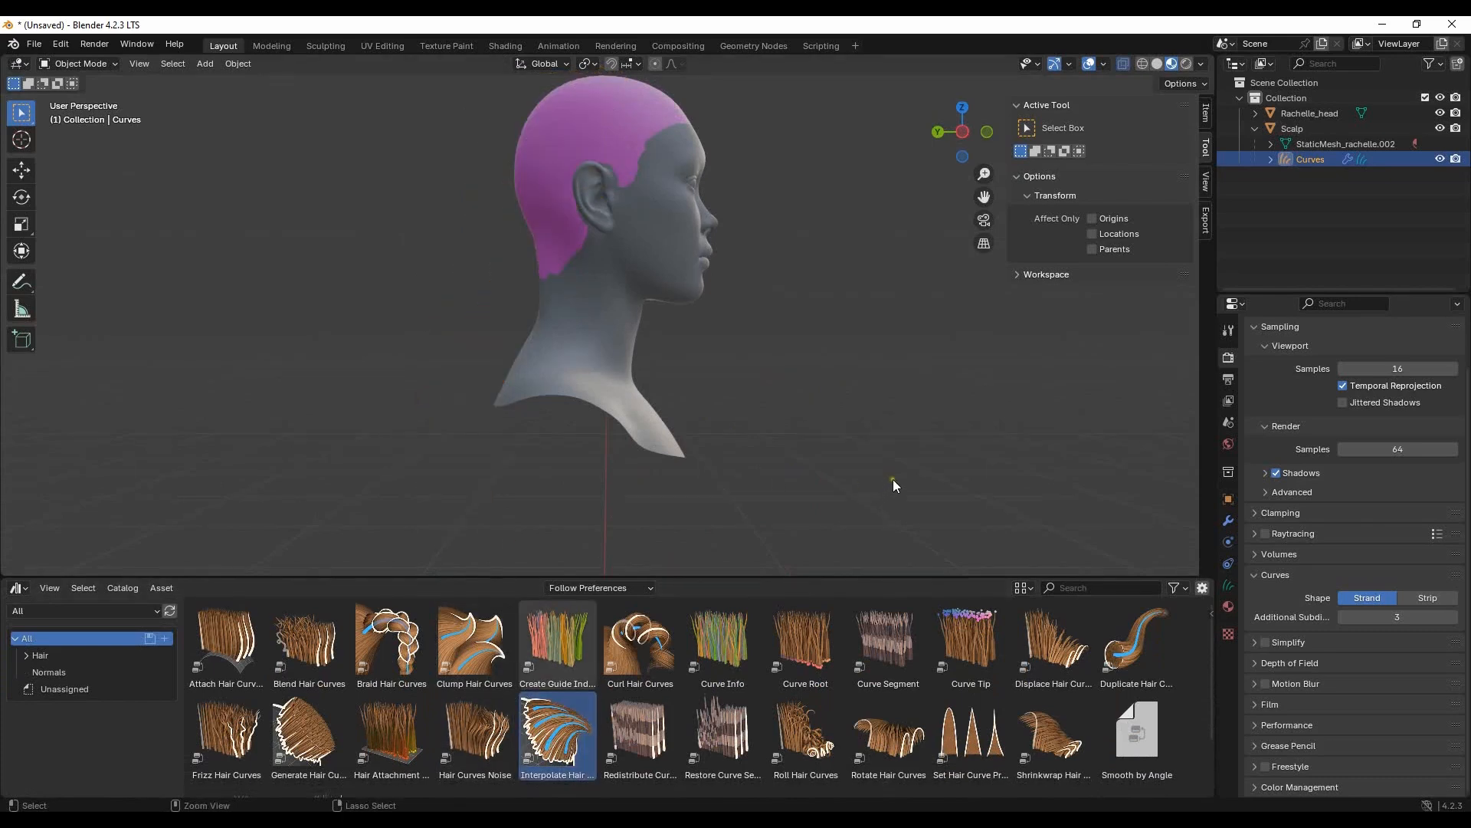
- Return the hair to Sculpt Mode and set the Interpolate Hair Curves modifier's Surface to Scalp
left_click(77, 63)
left_click(73, 102)
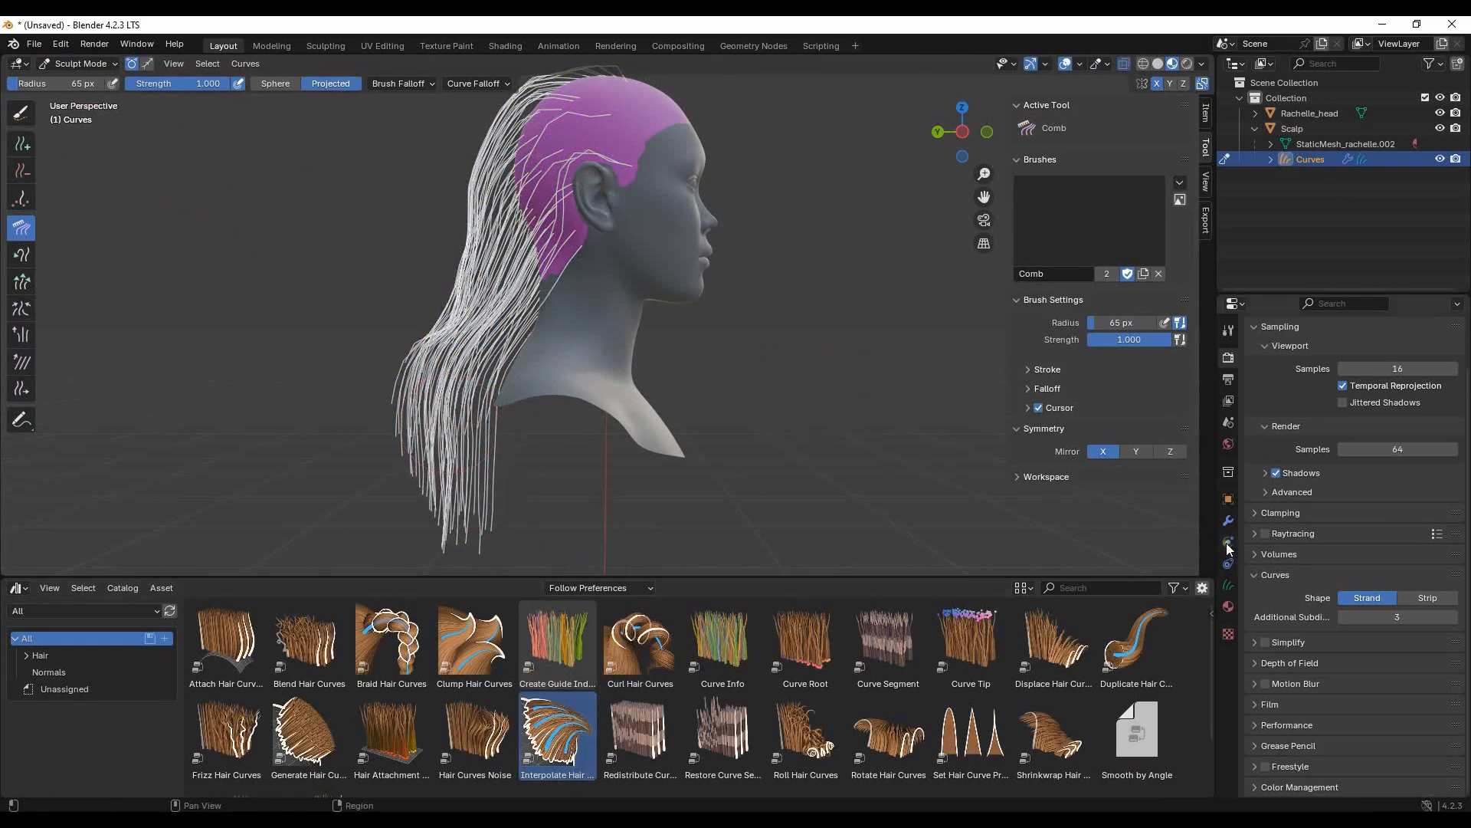
left_click(1226, 521)
left_click(1418, 468)
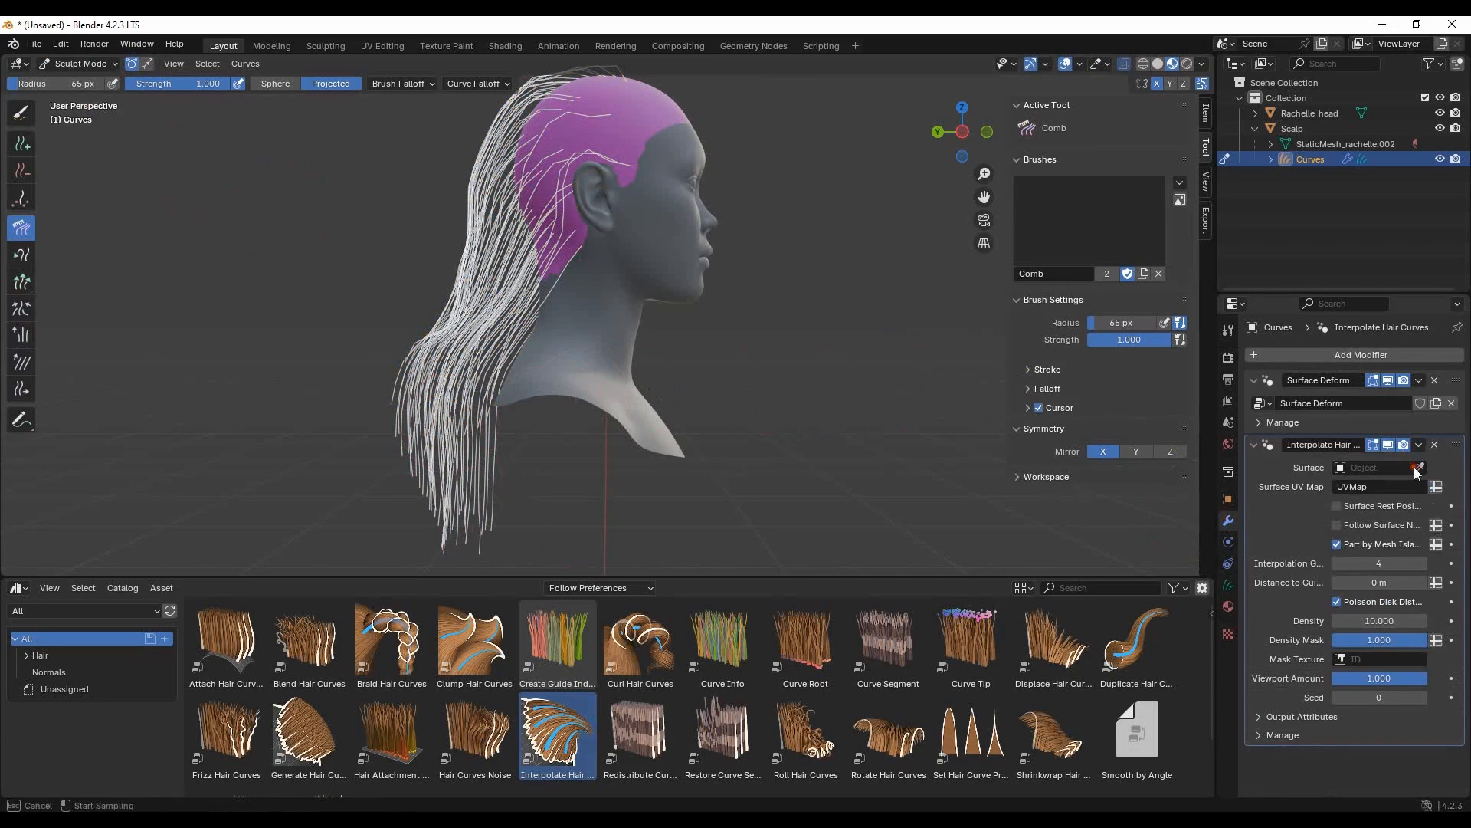
key("Escape")
left_click(1375, 467)
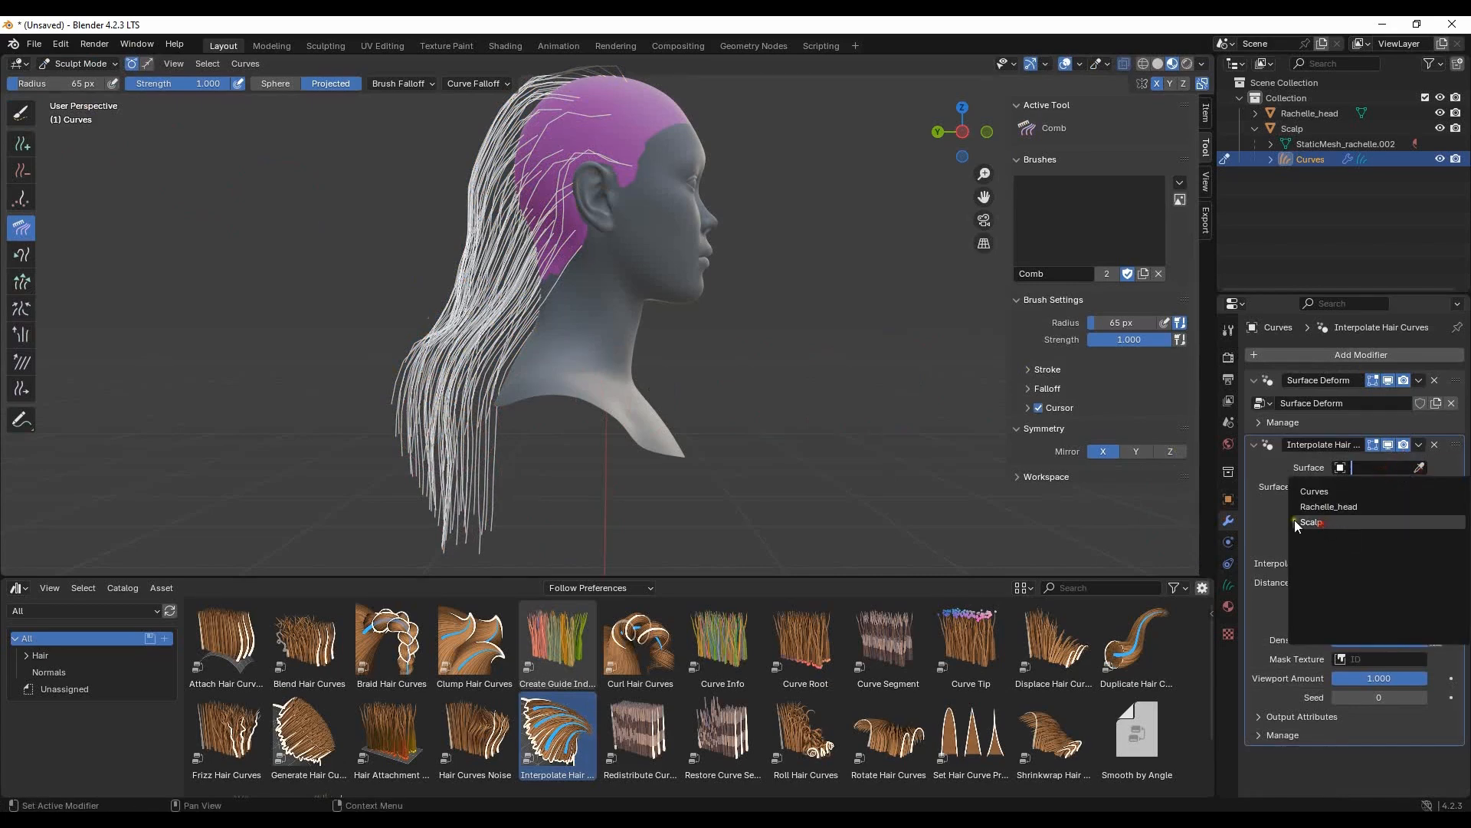
left_click(1294, 520)
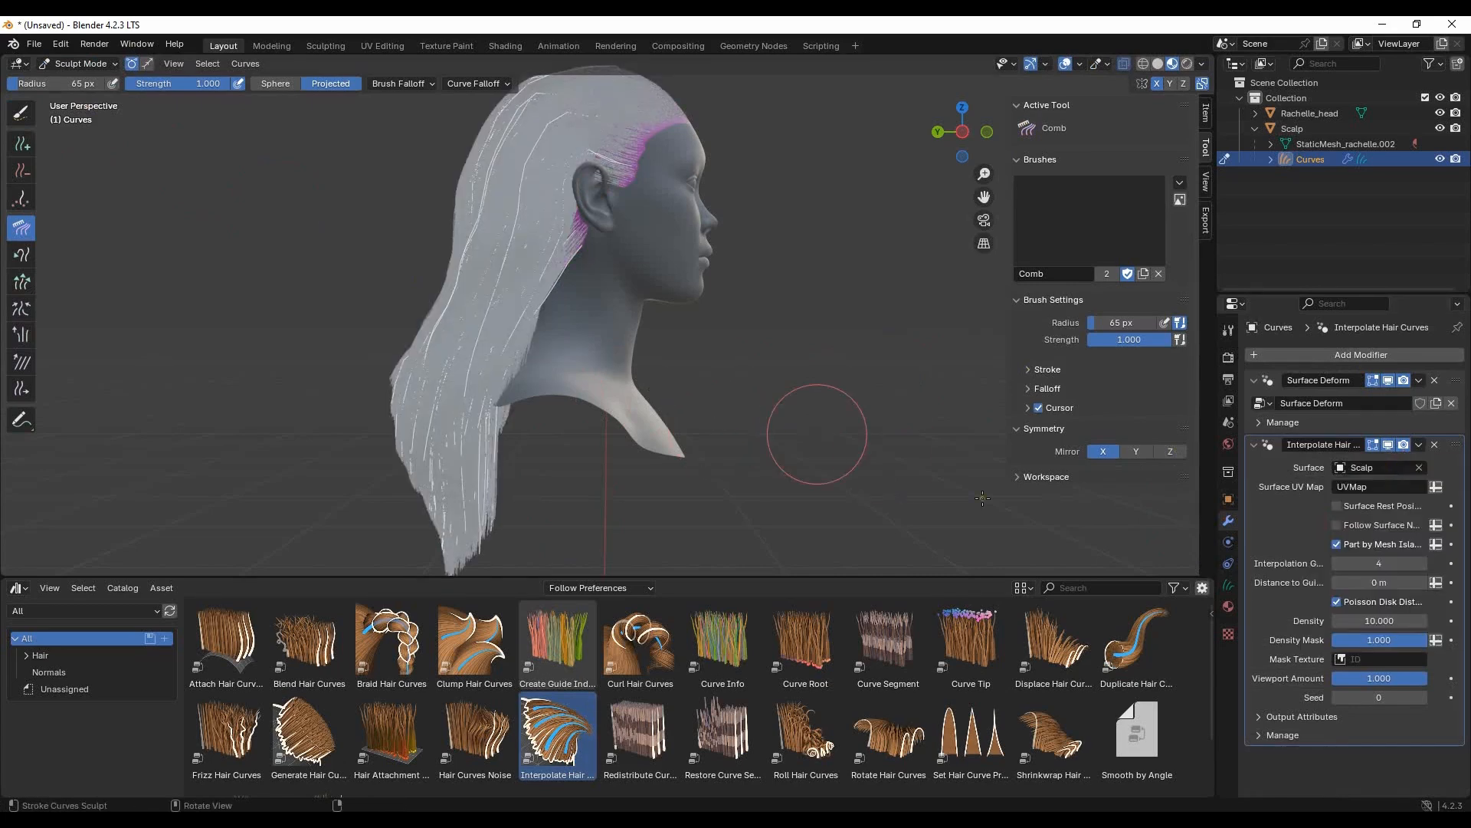
- Set the Interpolate Hair Curves modifier's Distance to Guides to 1 m and its Density to 50
left_click(1392, 584)
type("1")
key("Return")
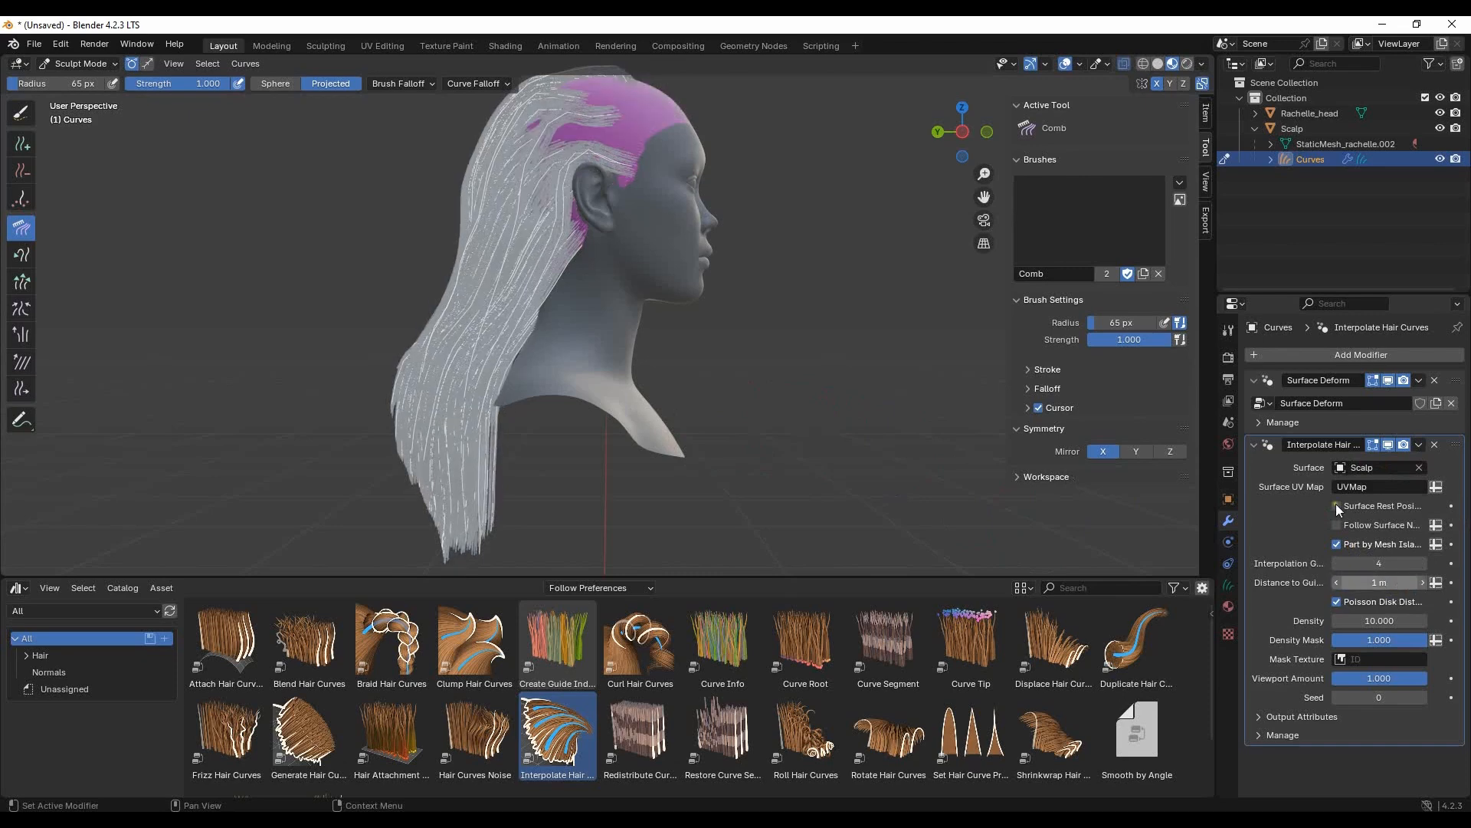
left_click(1391, 623)
type("50")
key("Return")
middle_click_drag(803, 308, 1008, 304)
- Fine-tune the modifier's Distance to Guides to 1.08 m and set its Interpolation Guides to 10
left_click_drag(1391, 580, 232, 585)
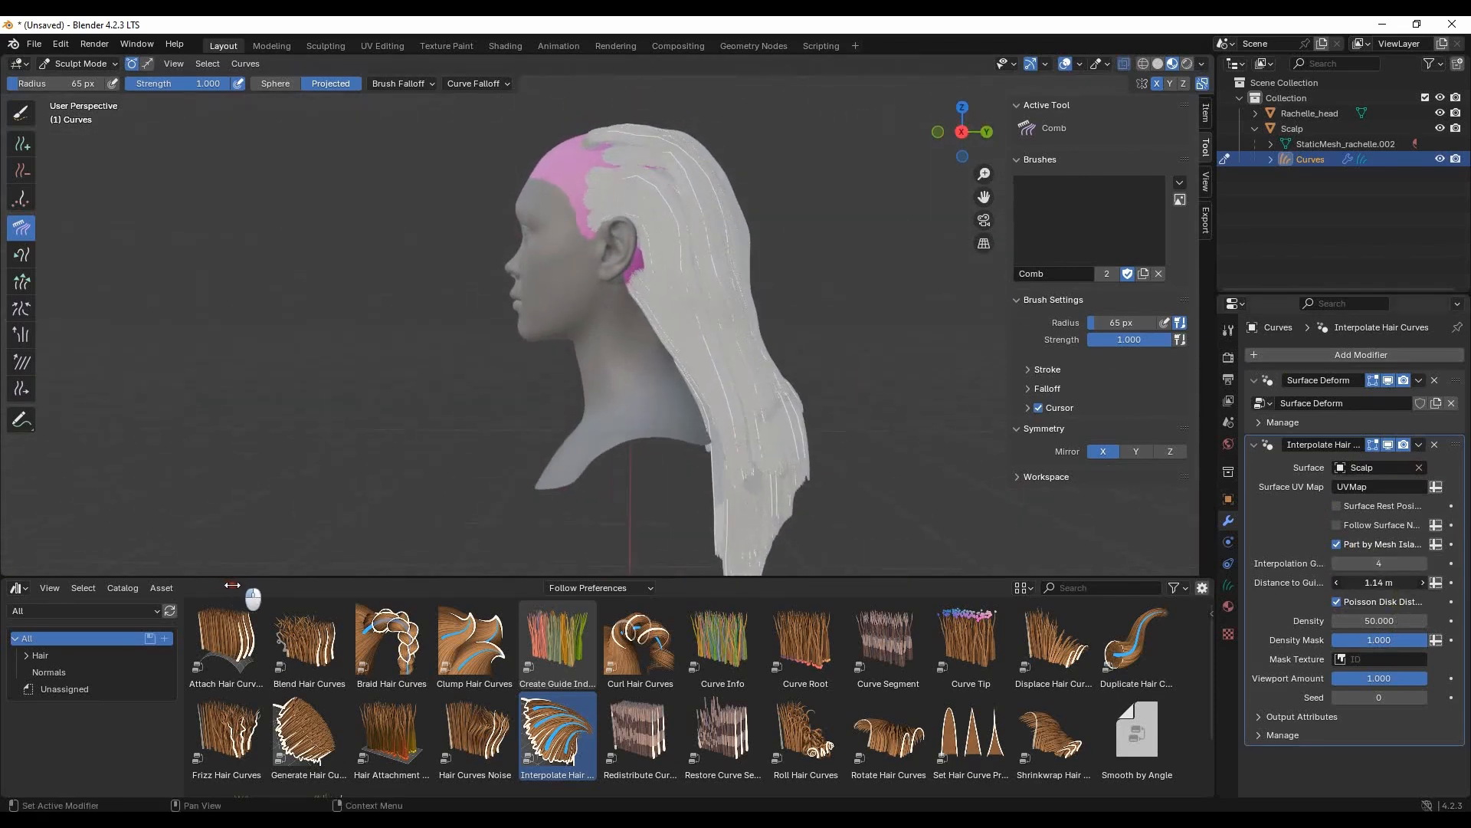
mouse_move(1391, 563)
left_mouse_down()
mouse_move(231, 564)
mouse_move(1385, 567)
left_mouse_up()
type("10")
key("Return")
middle_click_drag(675, 307, 634, 216)
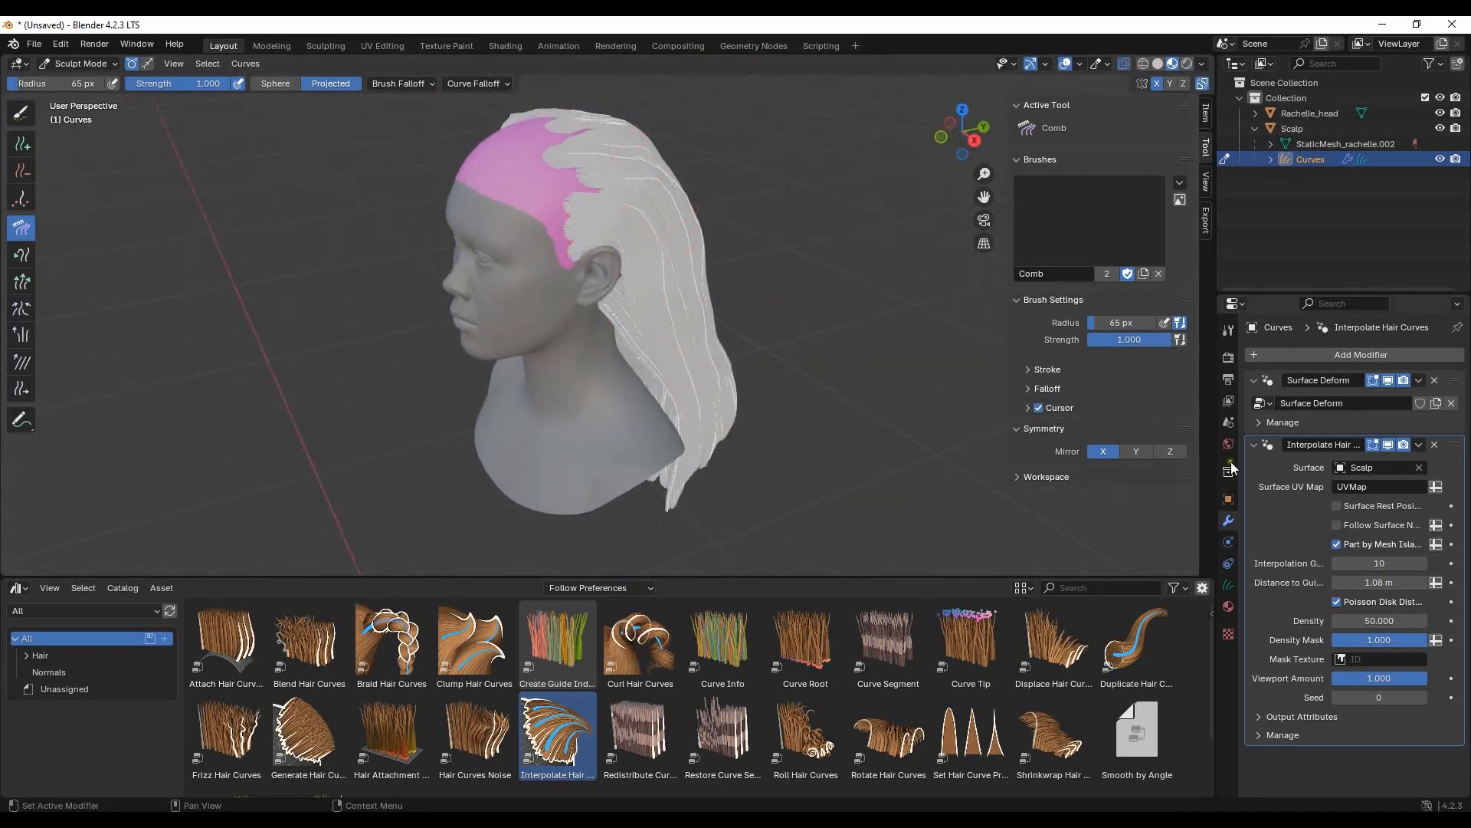
- Choose the Add brush and enable its Length, Shape and Point Count interpolation options
middle_click_drag(642, 295, 674, 276)
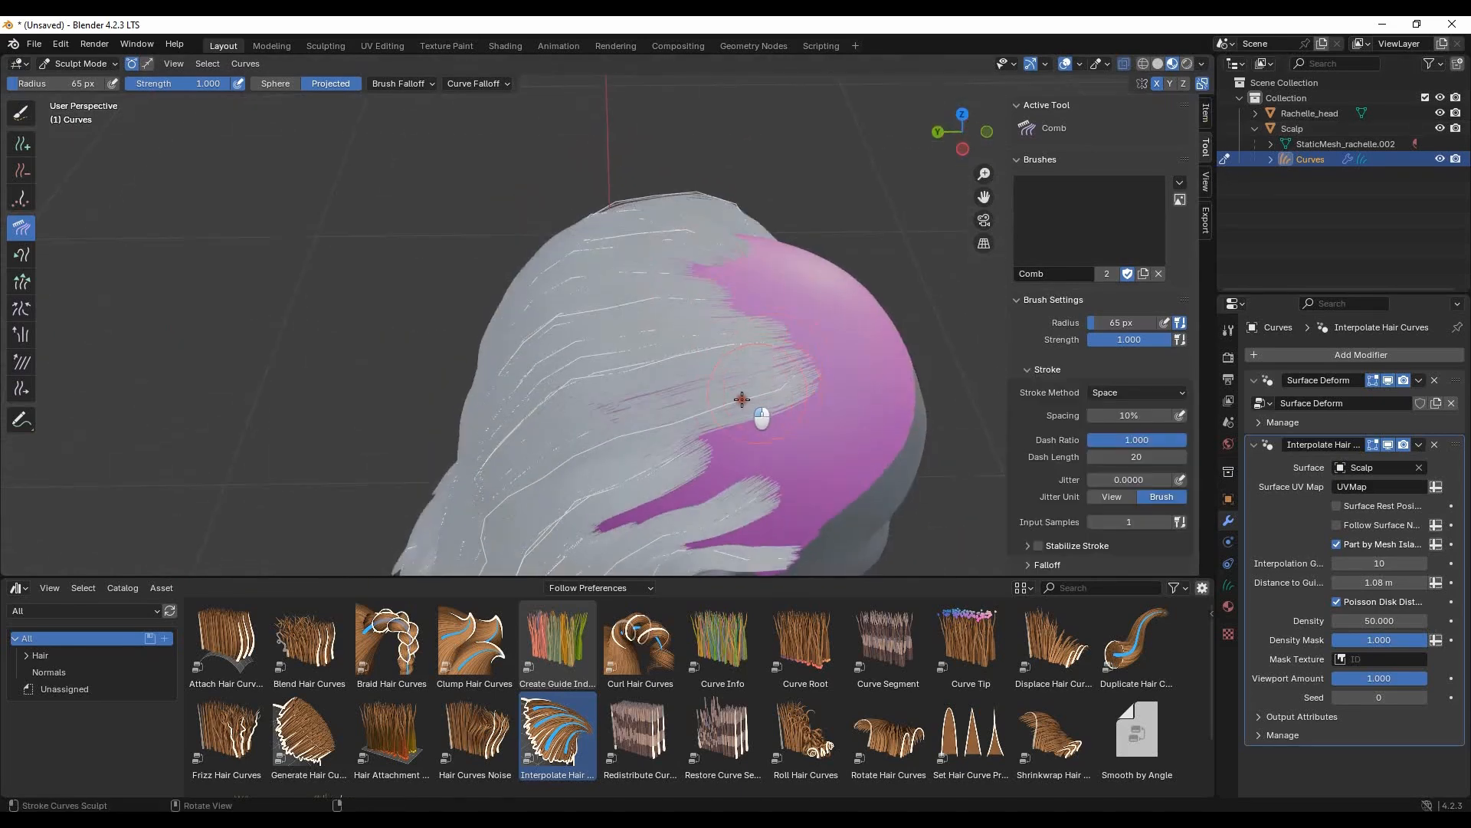
middle_click_drag(742, 398, 437, 302)
left_click(22, 144)
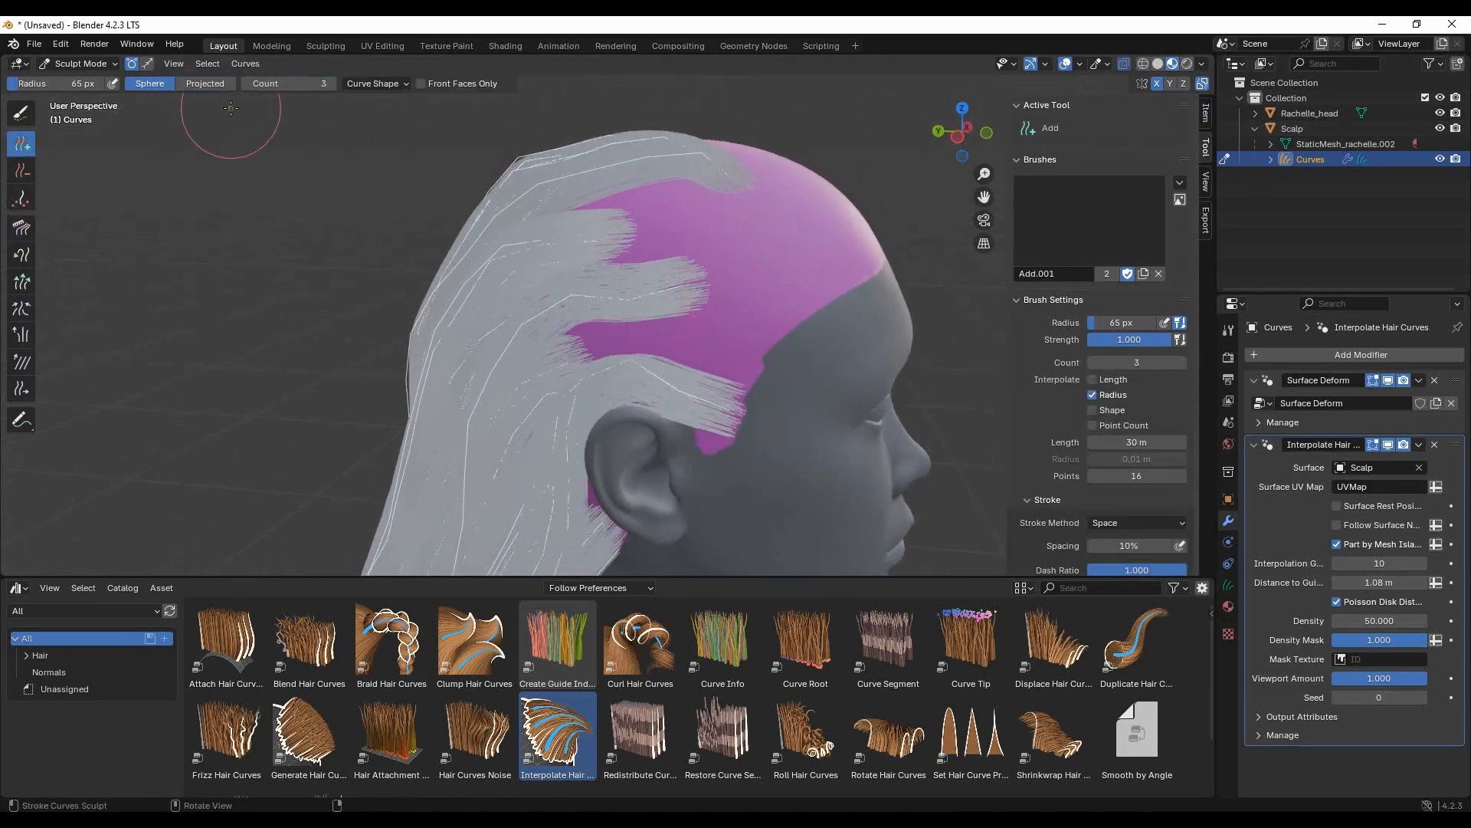
left_click(377, 84)
left_click(370, 107)
left_click(370, 141)
left_click(370, 158)
- Add hair curves over the bare upper side of the scalp above the ear
mouse_move(708, 213)
left_mouse_down()
mouse_move(598, 253)
mouse_move(613, 325)
mouse_move(674, 337)
left_mouse_up()
mouse_move(675, 338)
middle_mouse_down()
mouse_move(521, 391)
mouse_move(333, 373)
middle_mouse_up()
mouse_move(775, 280)
middle_mouse_down()
mouse_move(697, 305)
mouse_move(503, 243)
mouse_move(556, 364)
mouse_move(562, 319)
mouse_move(853, 237)
mouse_move(725, 340)
middle_mouse_up()
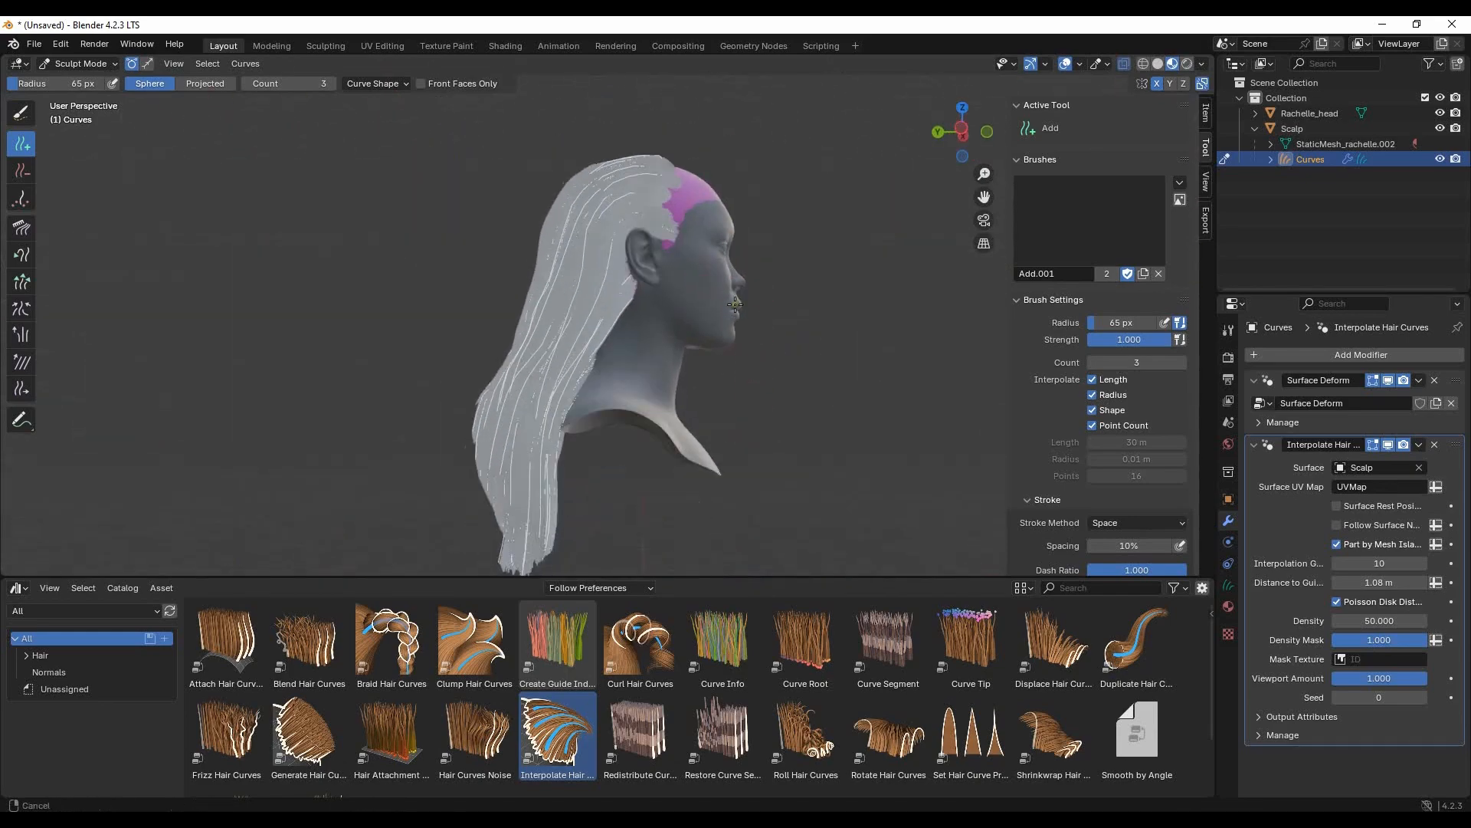
- Set the Add brush count to 1 and add strands around the temple and ear
scroll(729, 334, "up", 3)
left_click(1120, 362)
type("1")
key("Return")
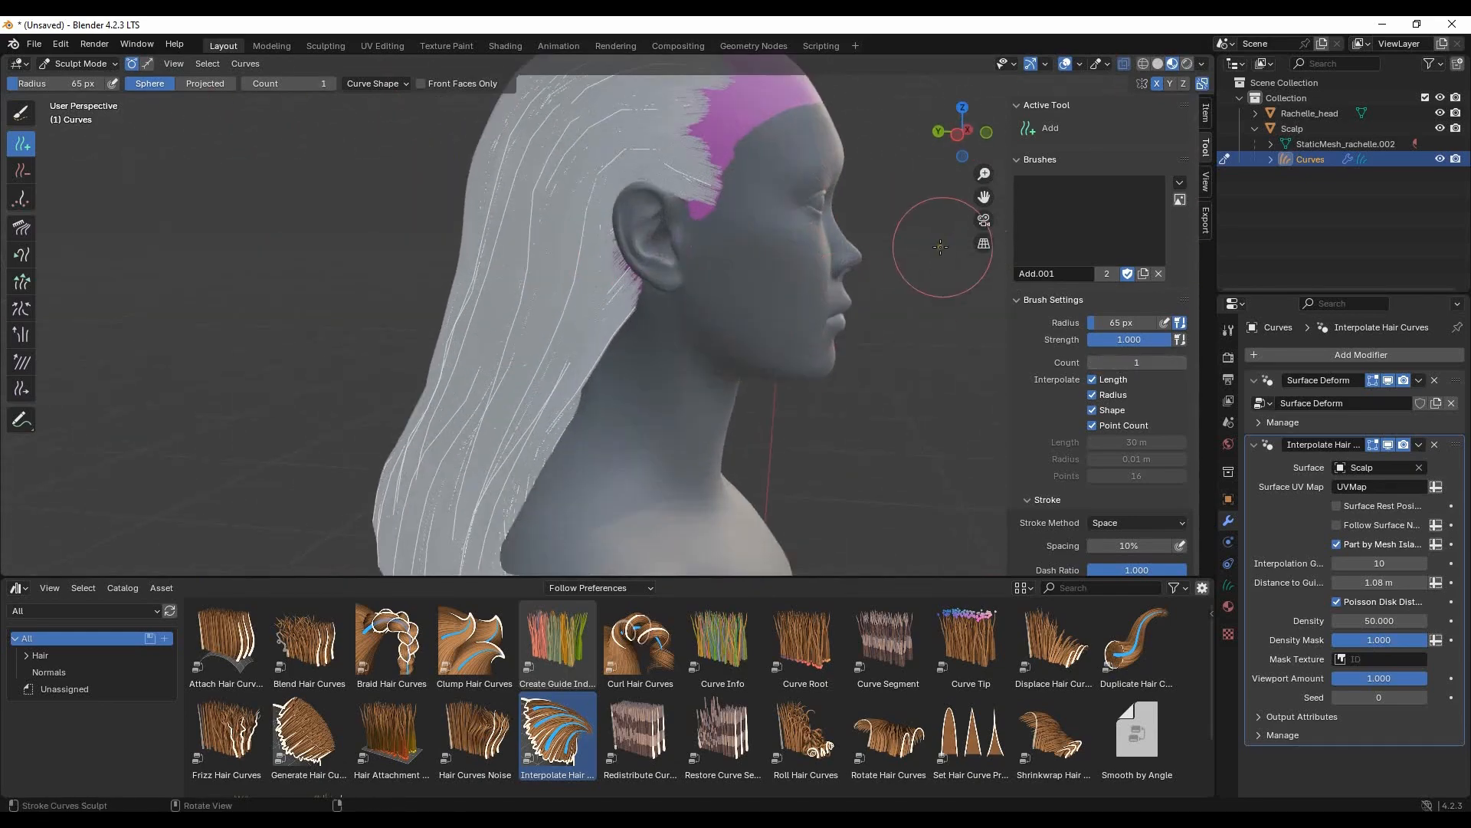
mouse_move(696, 211)
middle_mouse_down()
mouse_move(507, 317)
mouse_move(528, 285)
mouse_move(597, 319)
mouse_move(283, 376)
mouse_move(338, 399)
mouse_move(383, 360)
mouse_move(460, 337)
mouse_move(526, 394)
mouse_move(542, 388)
middle_mouse_up()
- Remove unwanted strands behind and below the ear with the Delete brush
scroll(542, 388, "up", 2)
left_click(27, 174)
middle_click_drag(548, 483, 563, 345)
scroll(563, 345, "down", 4)
- Add replacement strands around the ear with the Add brush
mouse_move(751, 260)
middle_mouse_down()
mouse_move(609, 320)
mouse_move(691, 360)
mouse_move(690, 437)
middle_mouse_up()
left_click(23, 144)
mouse_move(568, 273)
middle_mouse_down()
mouse_move(535, 329)
mouse_move(591, 342)
mouse_move(882, 245)
mouse_move(1, 151)
middle_mouse_up()
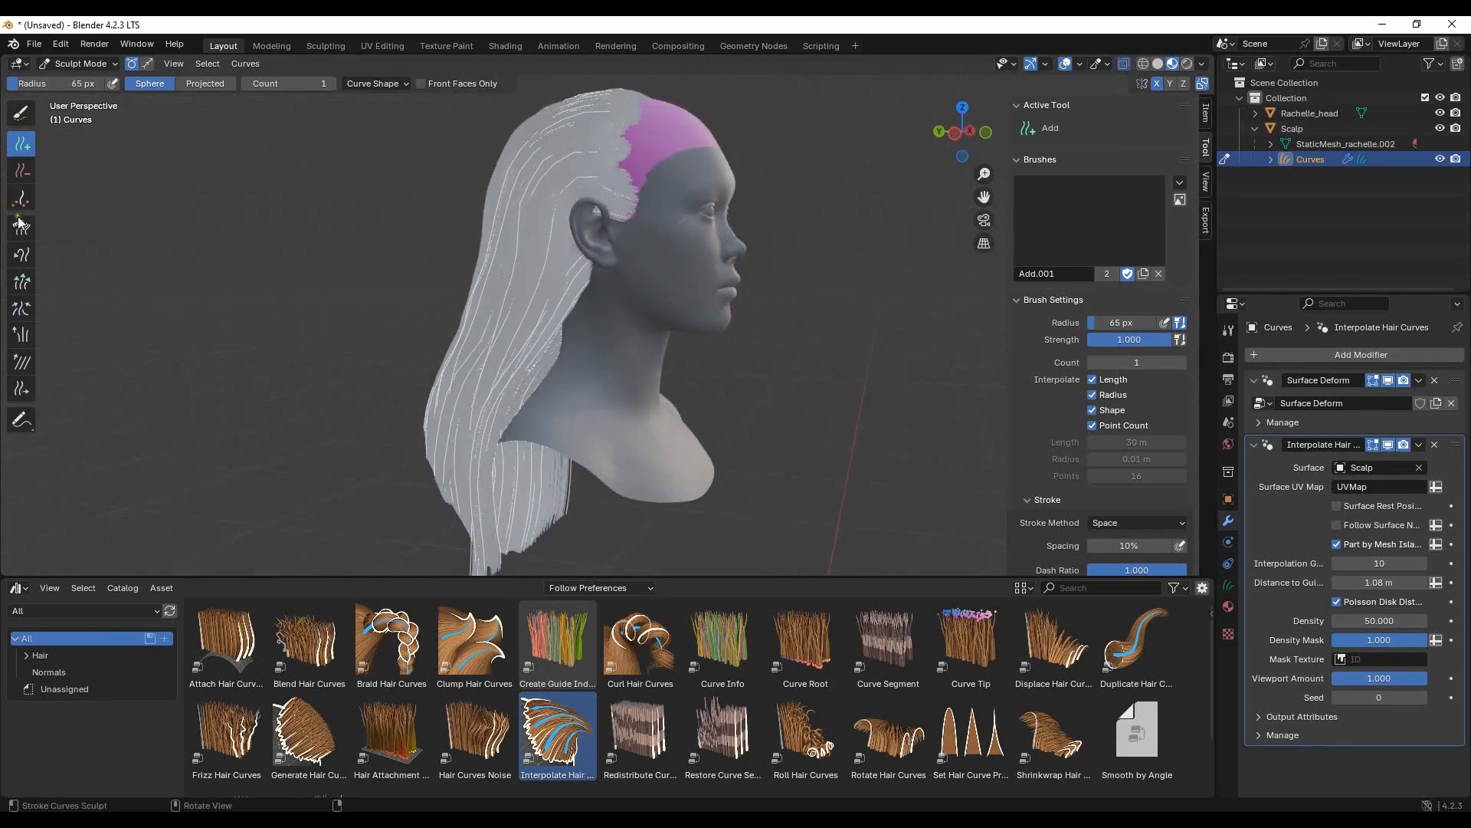
- Activate the Comb brush in whole-curve selection mode and deselect all hair curves
left_click(20, 224)
middle_click_drag(605, 208, 635, 223)
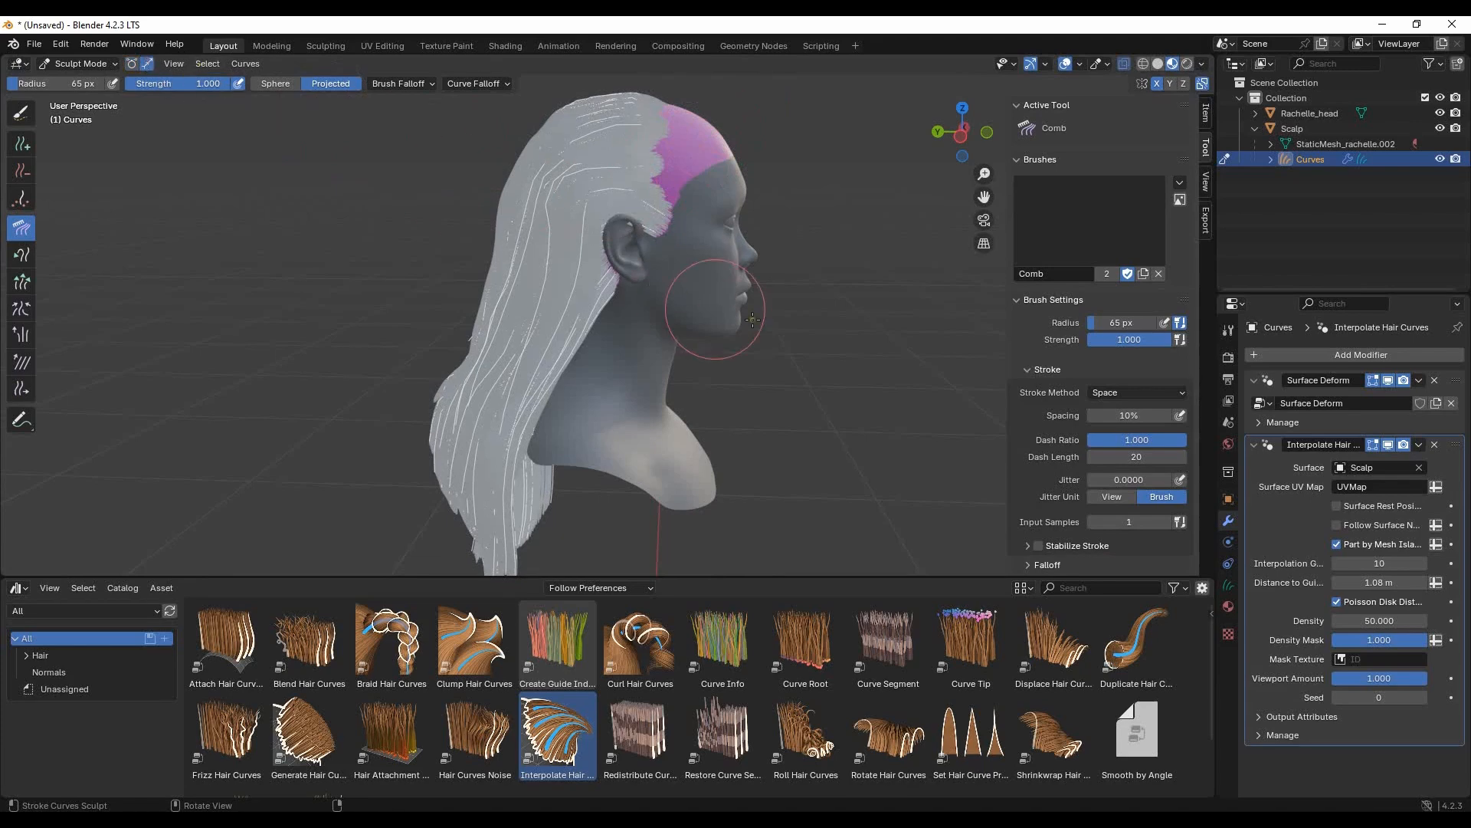
left_click(206, 64)
left_click(227, 114)
middle_click_drag(668, 246, 645, 238)
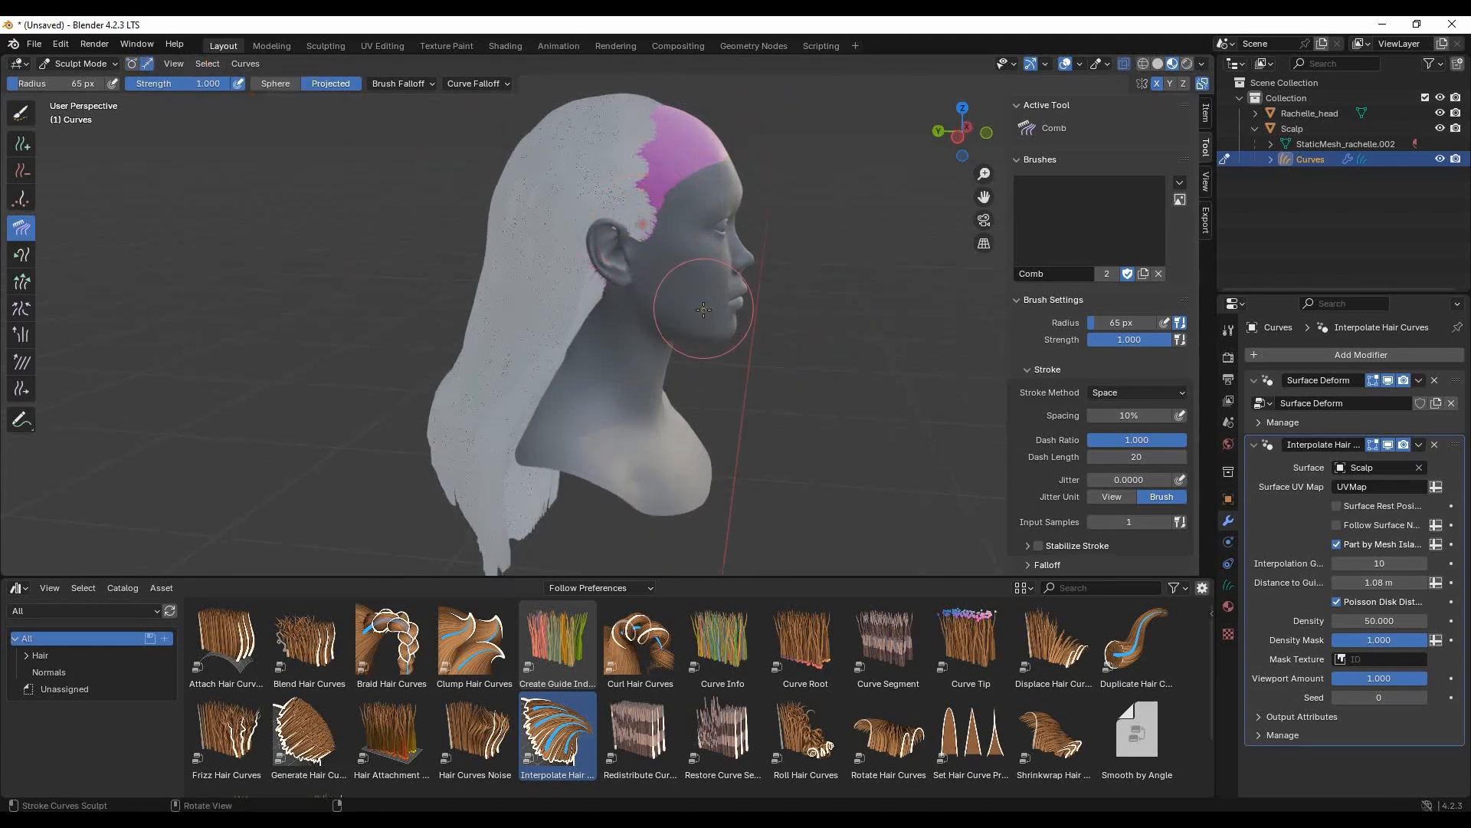
- Set the brush radius to 50 px and paint-select the strands at the temple in front of the ear
left_click_drag(65, 84, 62, 83)
middle_click_drag(793, 303, 770, 292)
scroll(697, 215, "up", 2)
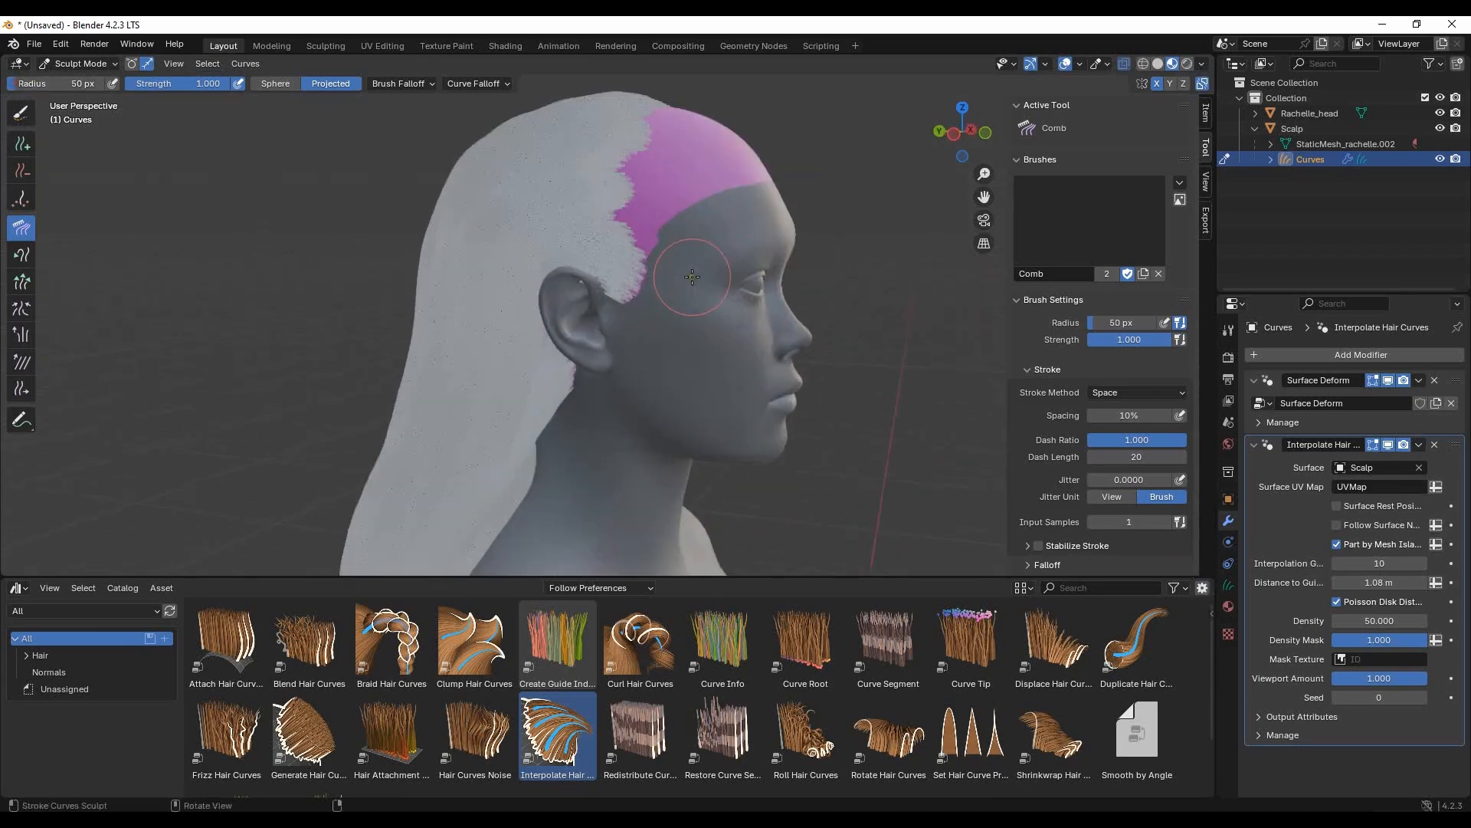
middle_click_drag(587, 245, 414, 209)
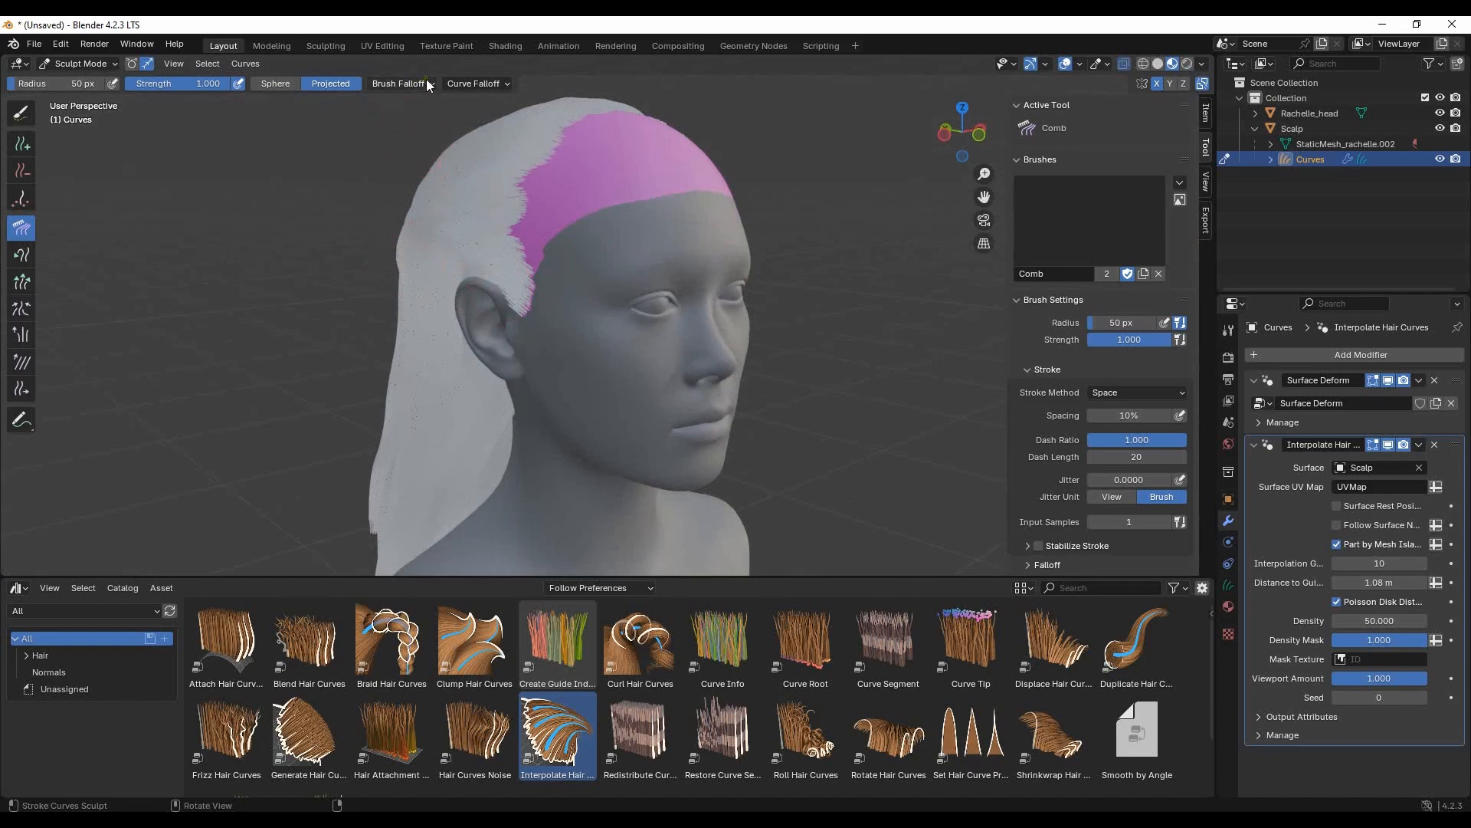
left_click(21, 113)
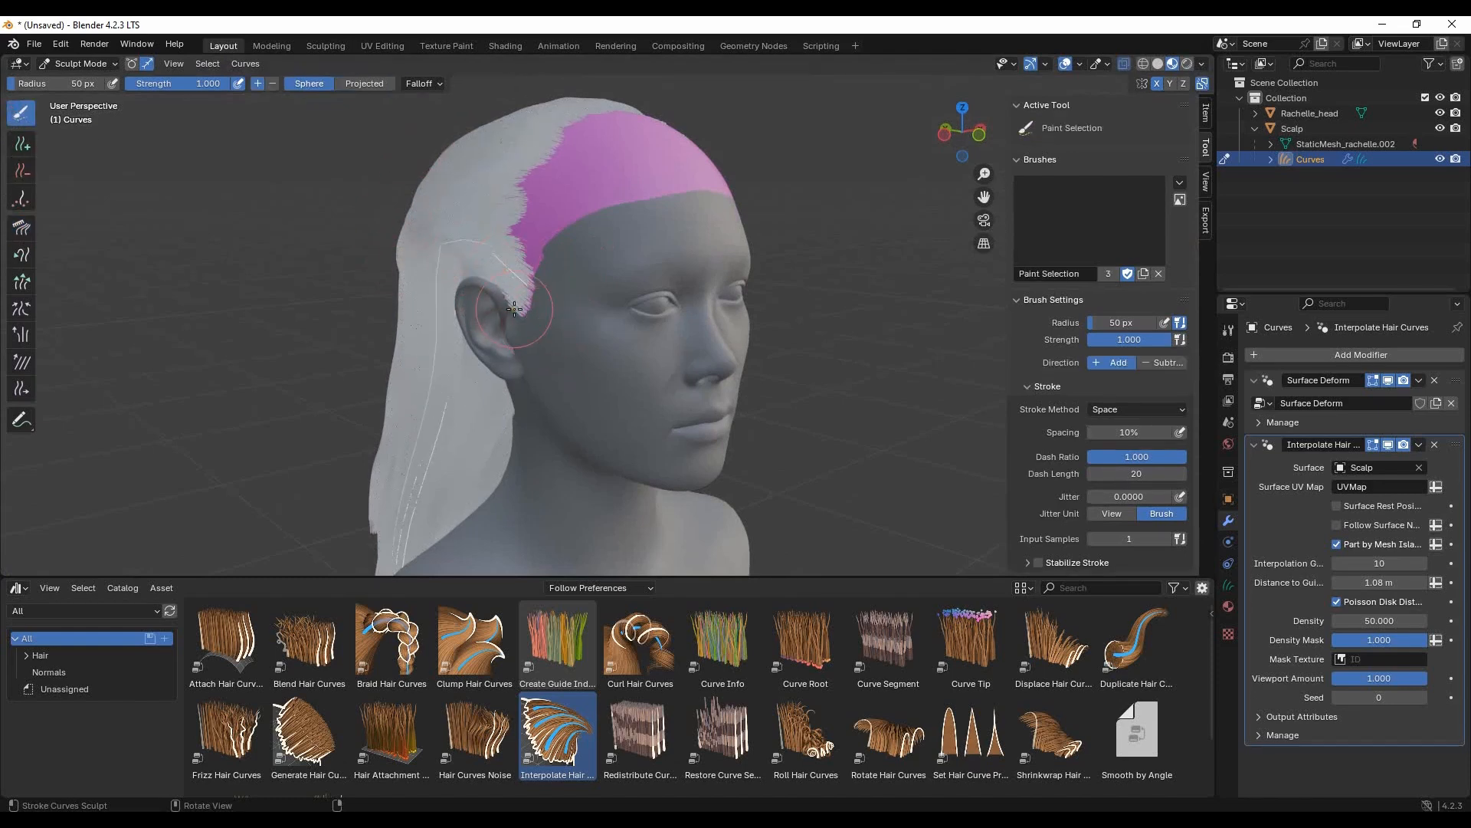
middle_click_drag(517, 321, 412, 293)
- Disable the Interpolate Hair Curves modifier in edit mode, viewport and render to expose the guides for combing
left_click(21, 227)
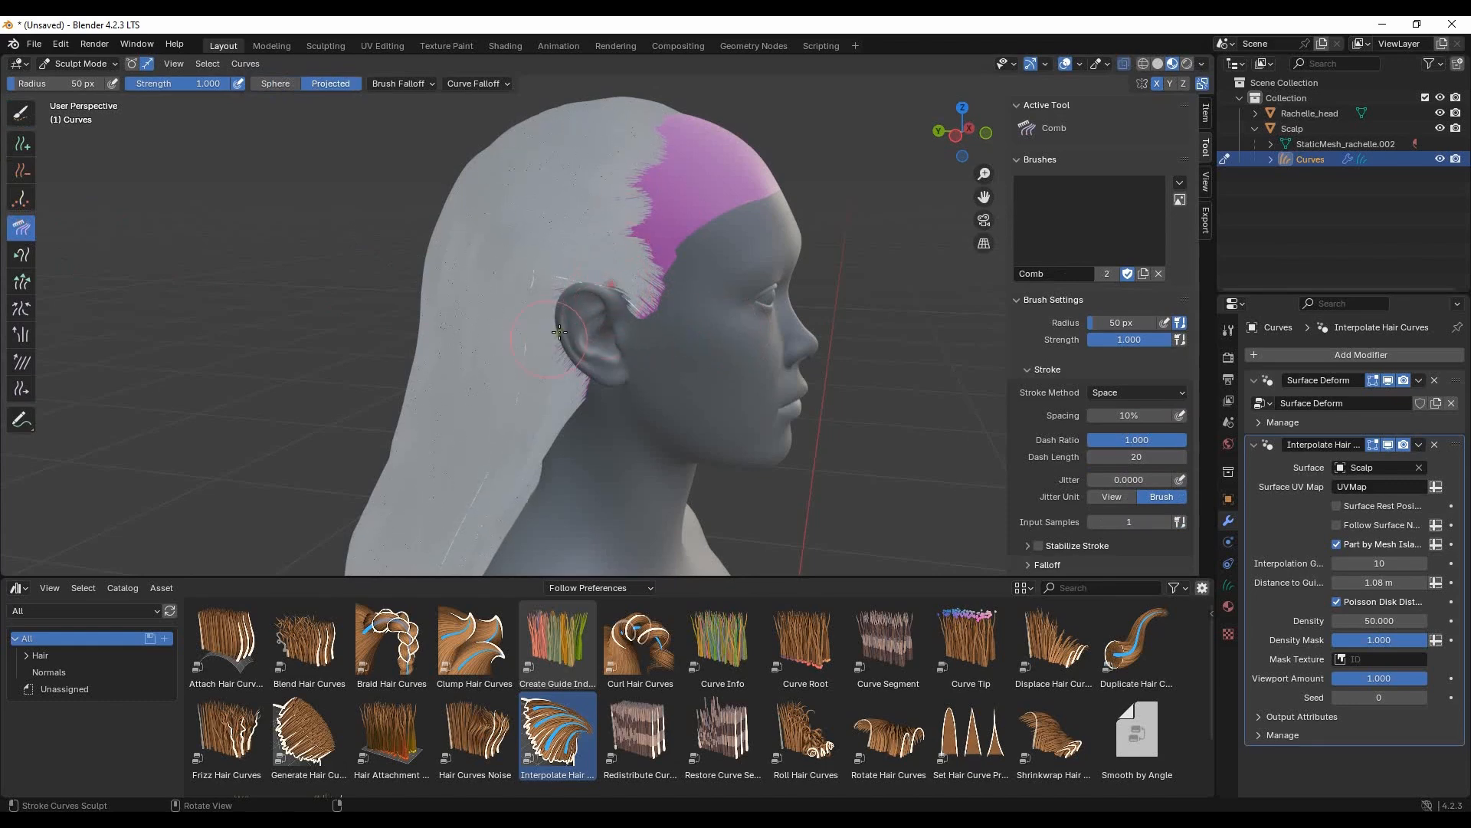
scroll(548, 339, "up", 3)
left_click_drag(1403, 446, 1373, 444)
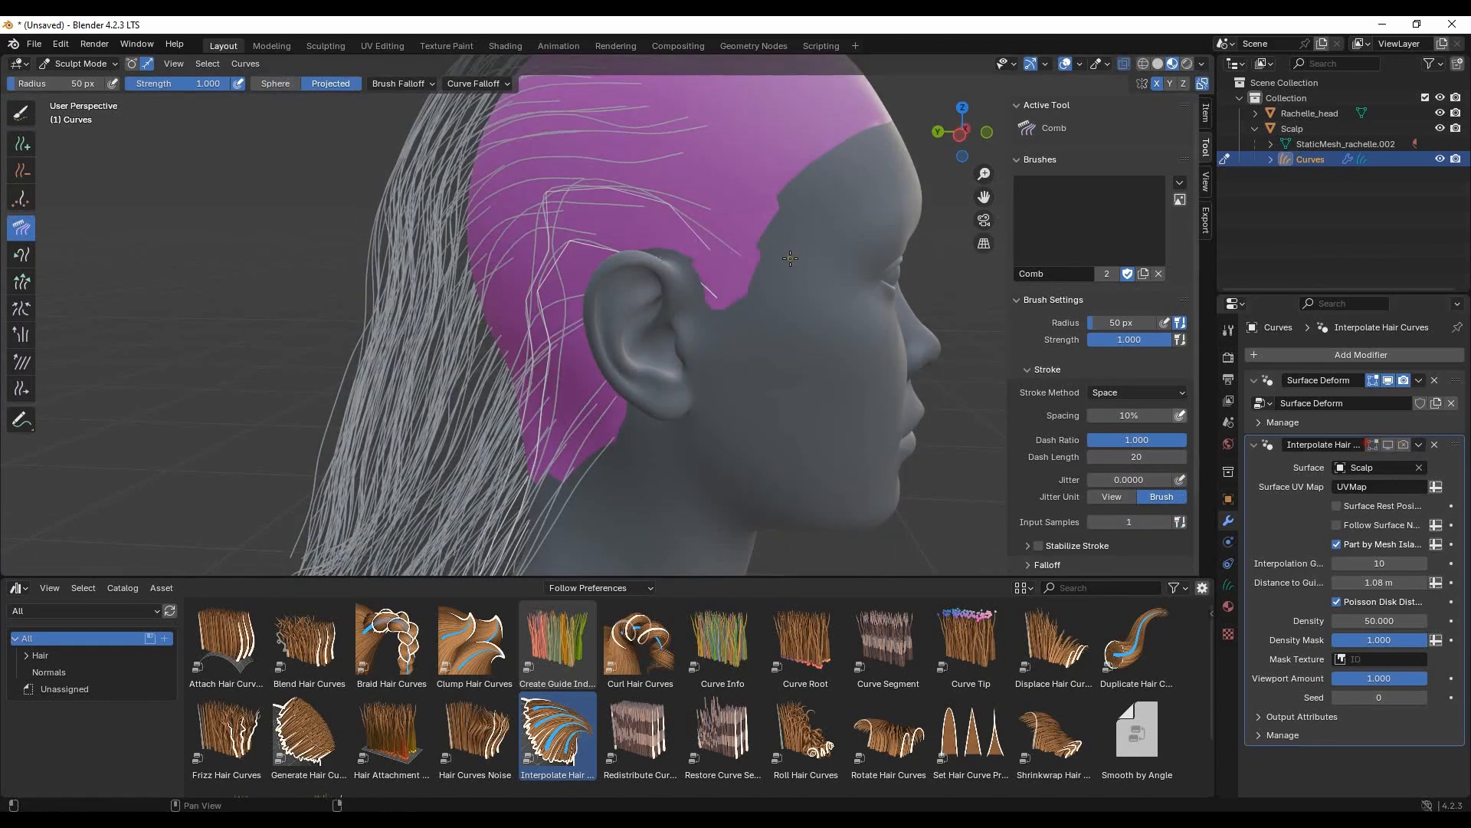
- Comb the selected temple strands back over the ear and down behind it
middle_click_drag(651, 226, 608, 191)
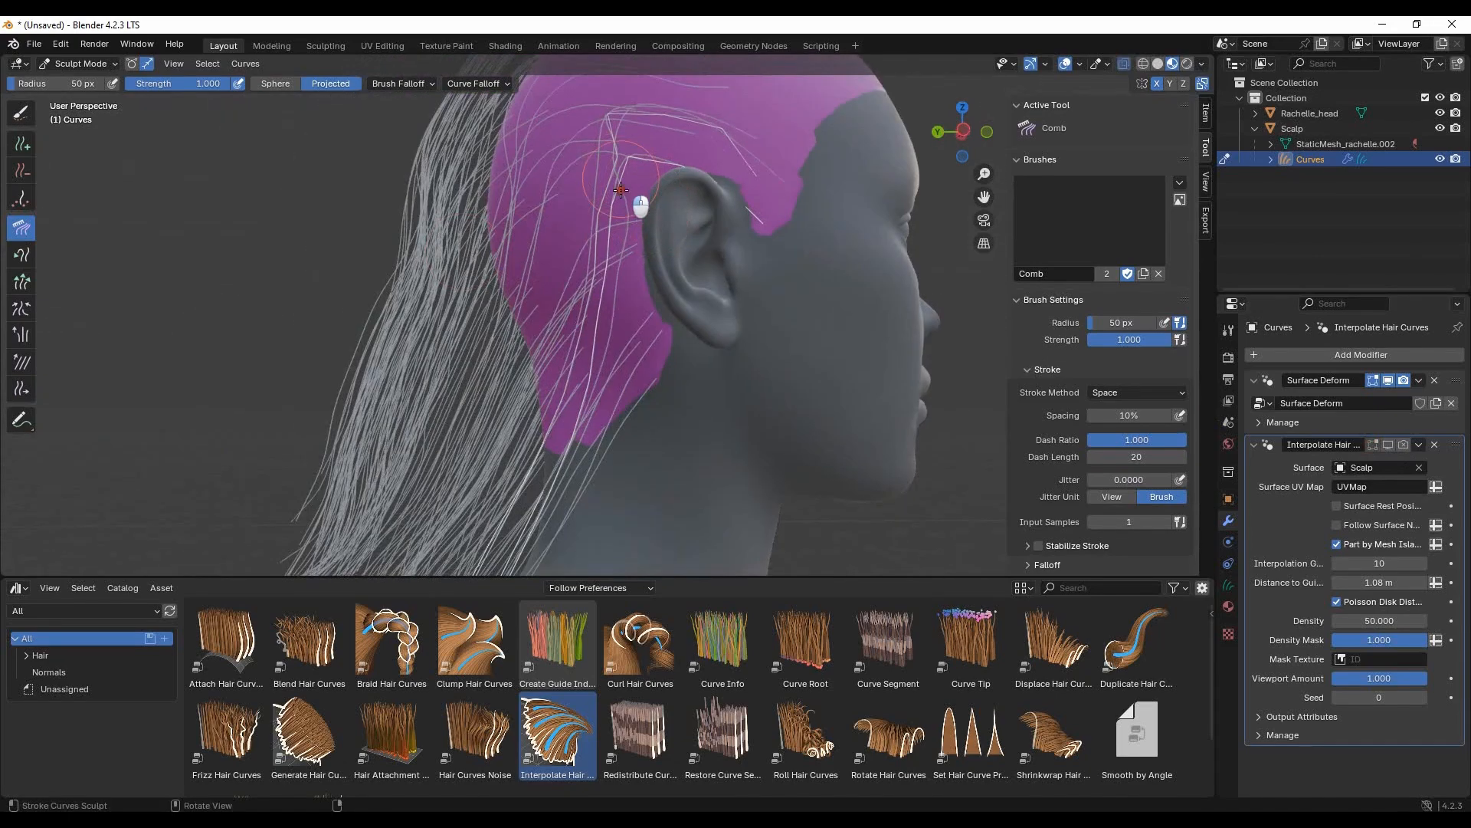
mouse_move(604, 146)
left_mouse_down()
mouse_move(560, 306)
mouse_move(563, 410)
mouse_move(512, 529)
left_mouse_up()
left_click_drag(534, 418, 531, 555)
mouse_move(729, 230)
middle_mouse_down()
mouse_move(710, 289)
mouse_move(693, 233)
middle_mouse_up()
left_click_drag(589, 294, 539, 434)
- Paint-select more strands behind the ear and comb them down towards the neck
left_click(21, 112)
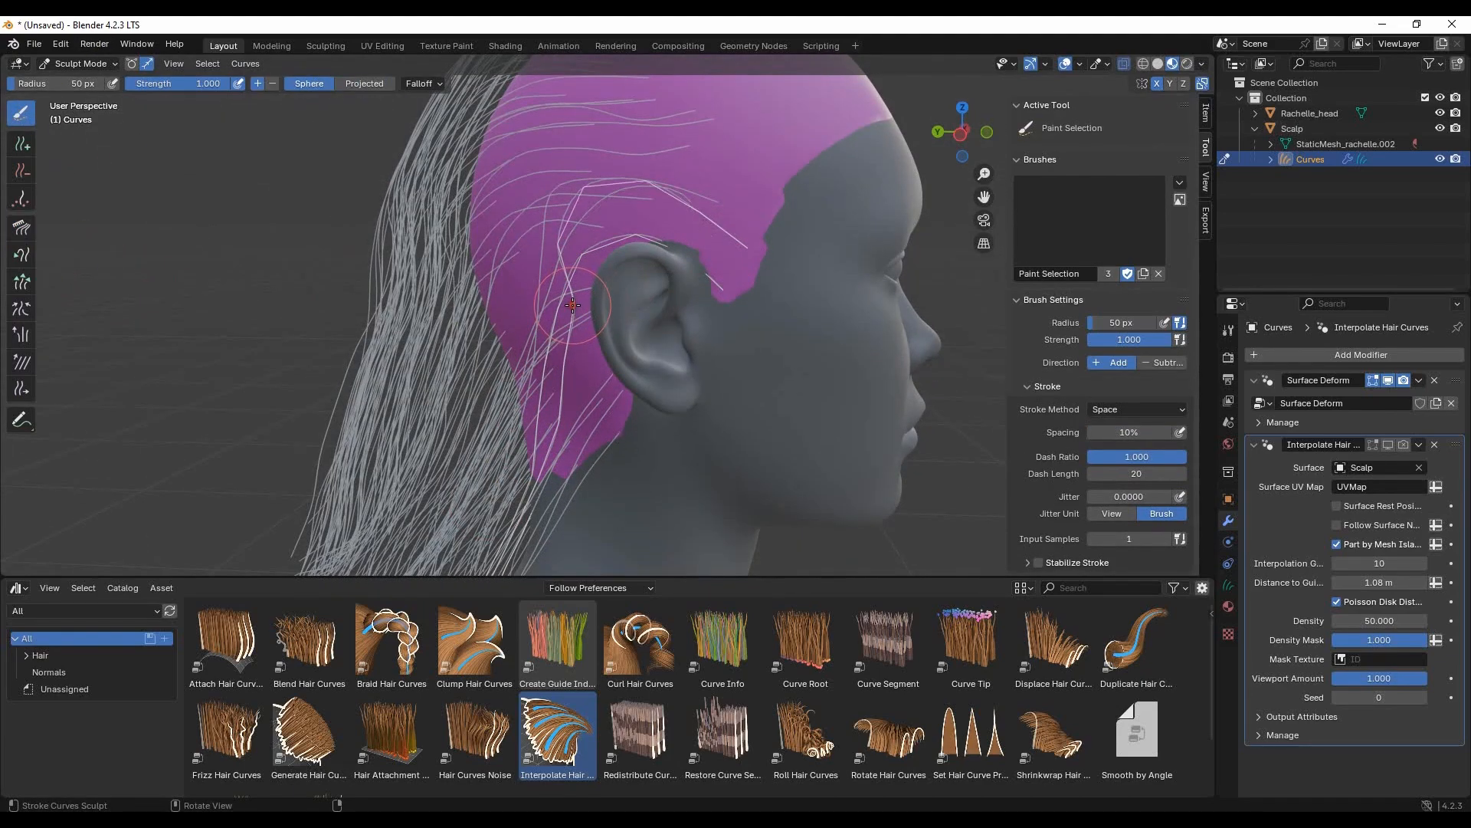
left_click(21, 230)
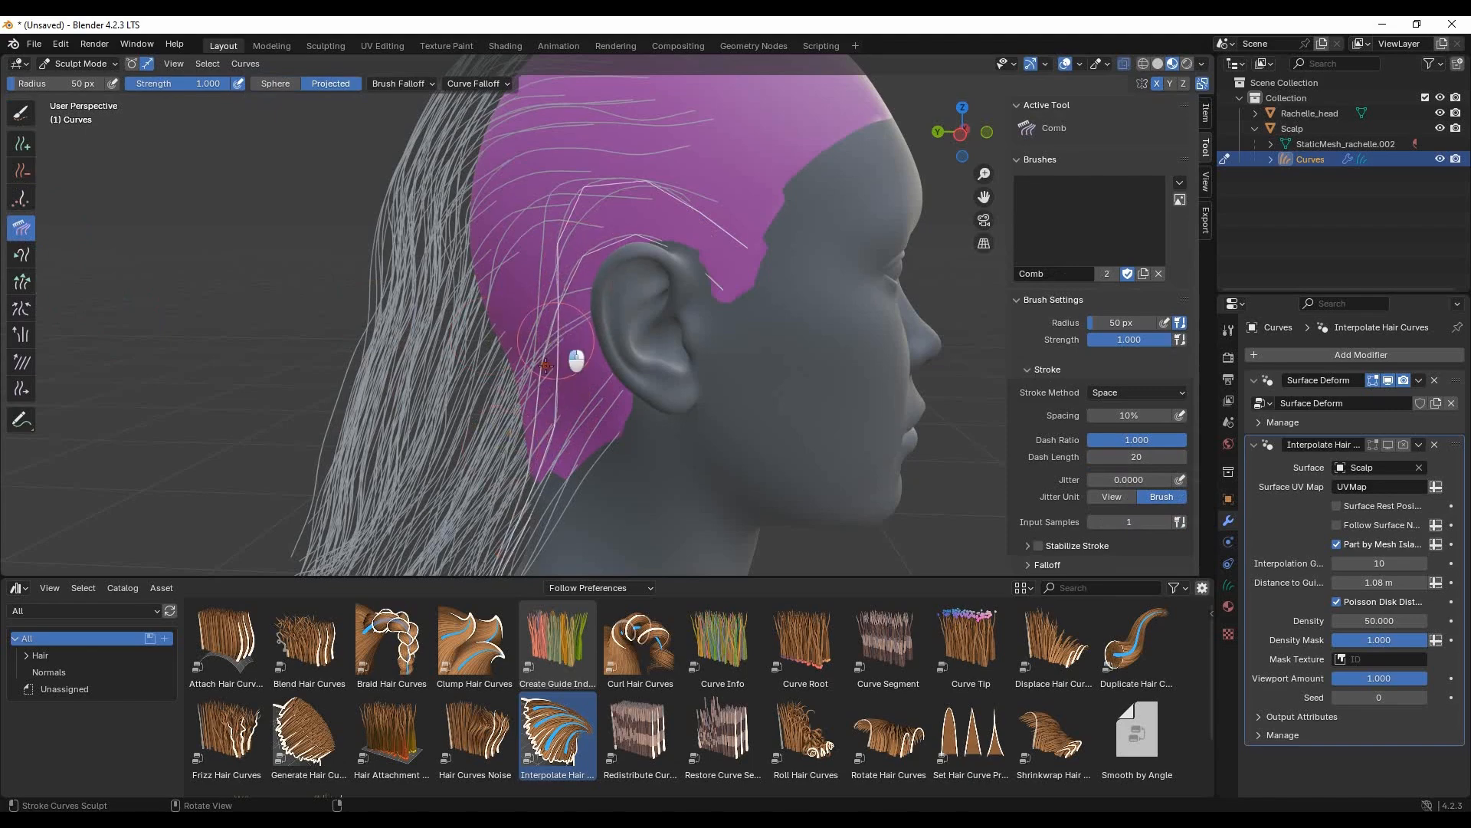
left_click_drag(630, 251, 506, 529)
- Paint-select the looping strand above the ear on the head's other side and comb it back behind the ear
mouse_move(682, 345)
middle_mouse_down()
mouse_move(727, 338)
mouse_move(616, 279)
mouse_move(648, 309)
middle_mouse_up()
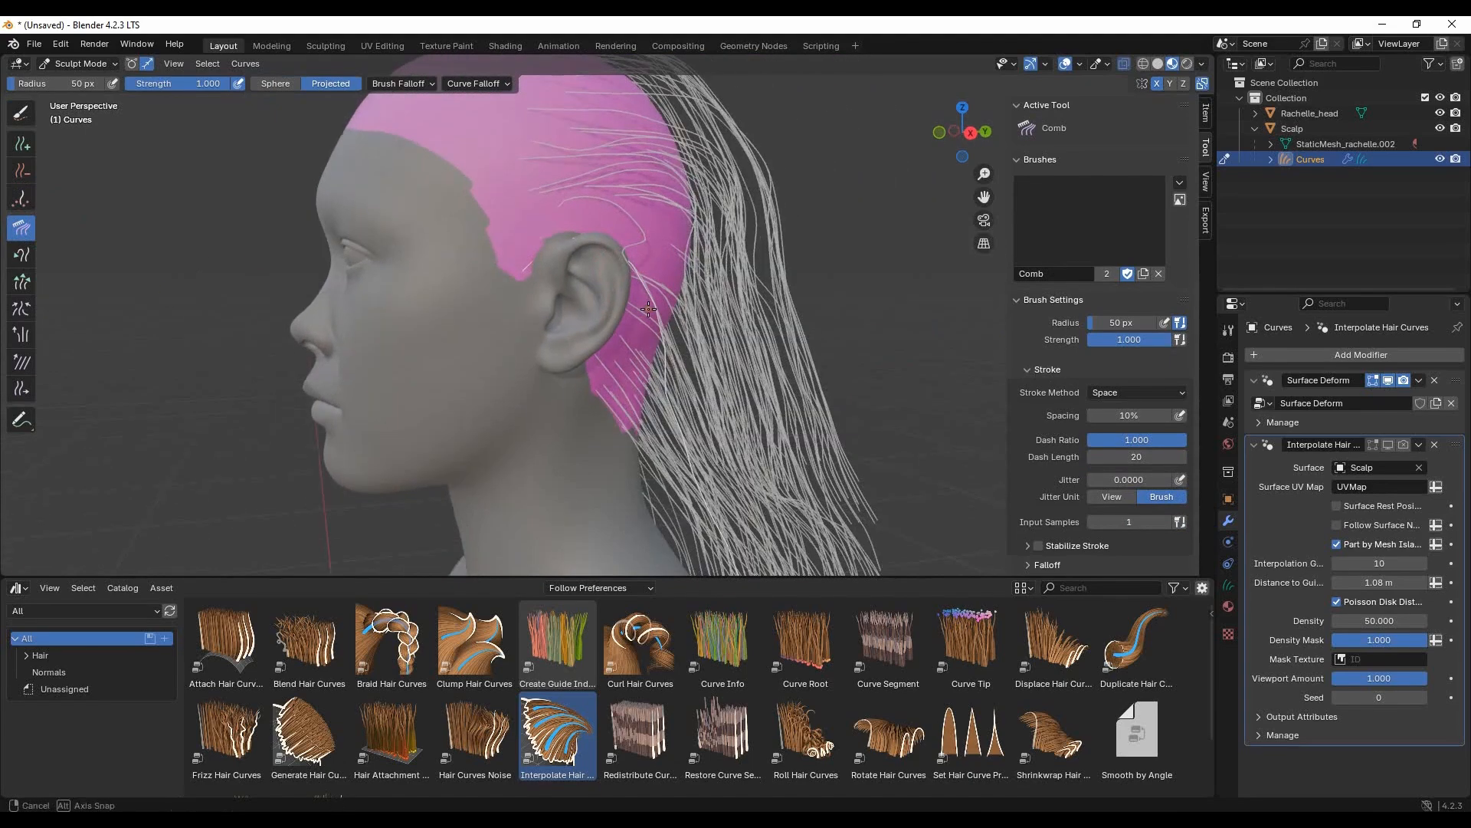
left_click(24, 121)
left_click(634, 246)
left_click(15, 230)
left_click_drag(631, 271, 723, 364)
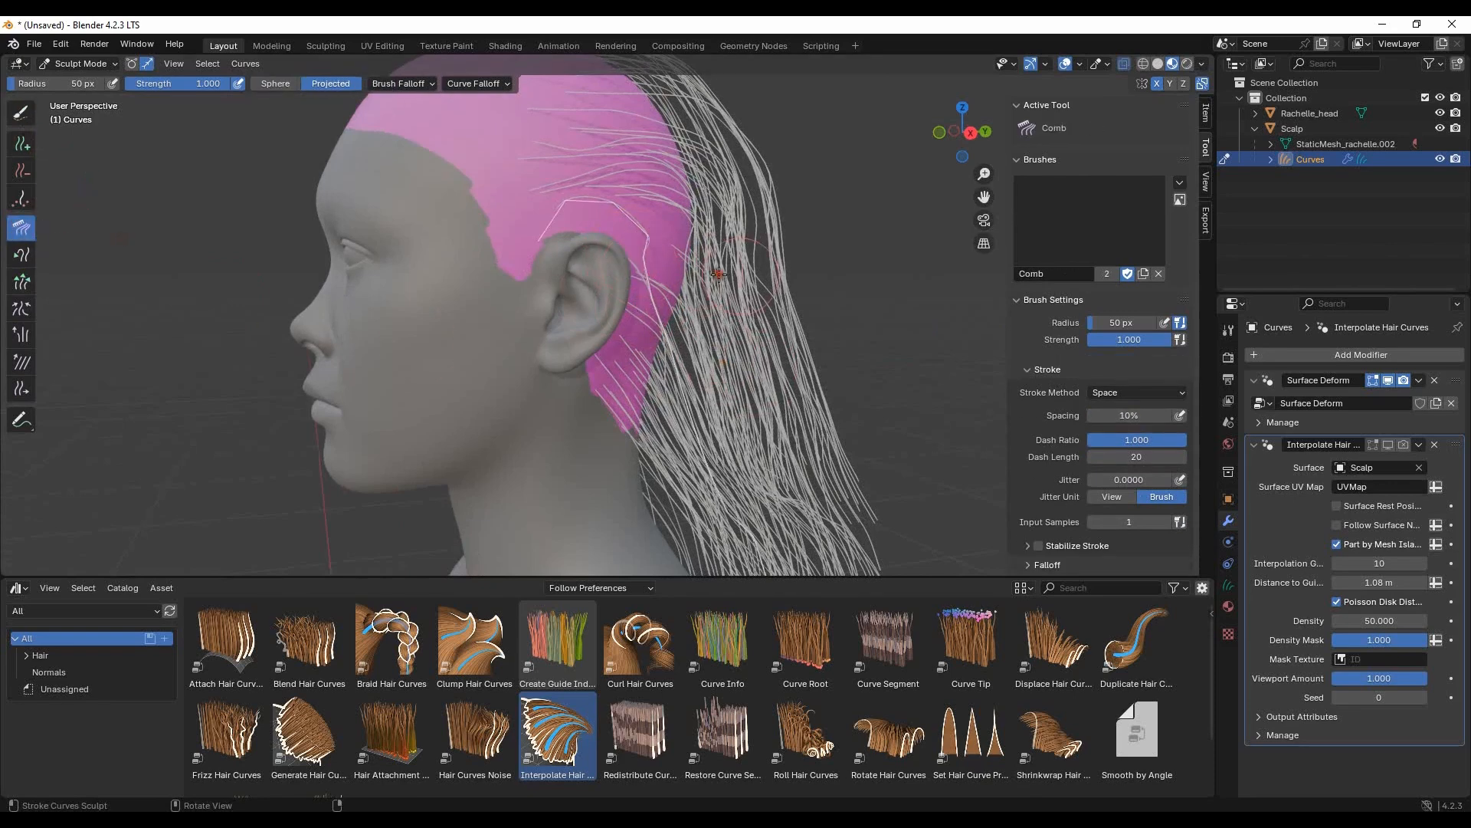
- Comb the selected strands on that side down along the neck and lower lengths
scroll(711, 357, "down", 5)
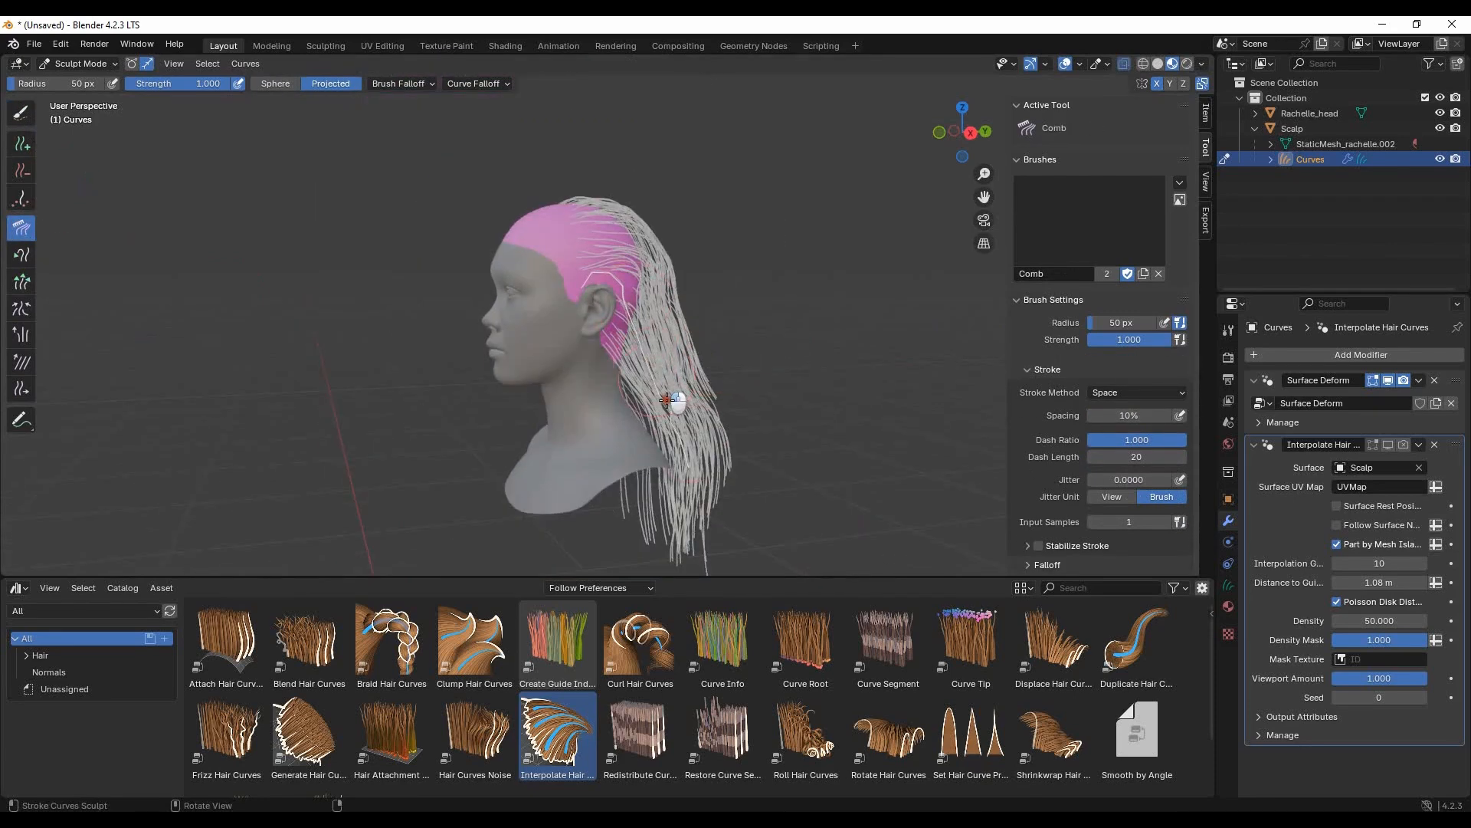
scroll(634, 303, "up", 2)
middle_click_drag(760, 349, 749, 355)
mouse_move(590, 263)
left_mouse_down()
mouse_move(697, 421)
mouse_move(679, 452)
left_mouse_up()
middle_click_drag(678, 452, 675, 391)
left_click_drag(675, 391, 665, 460)
middle_click_drag(665, 460, 476, 409)
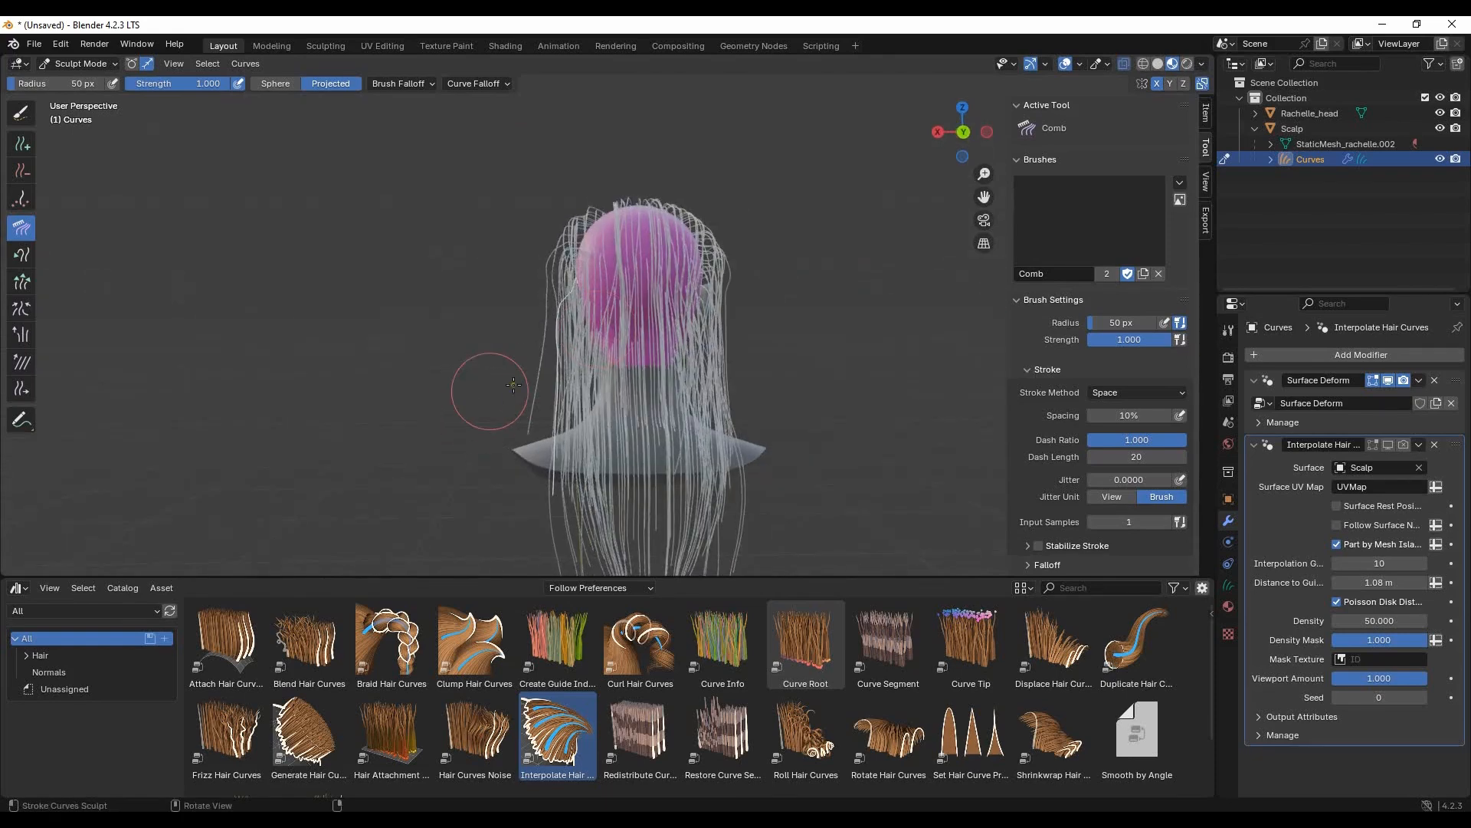
- Paint-select the stray outer strand seen from behind and comb it in with the rest of the hair
left_click(12, 110)
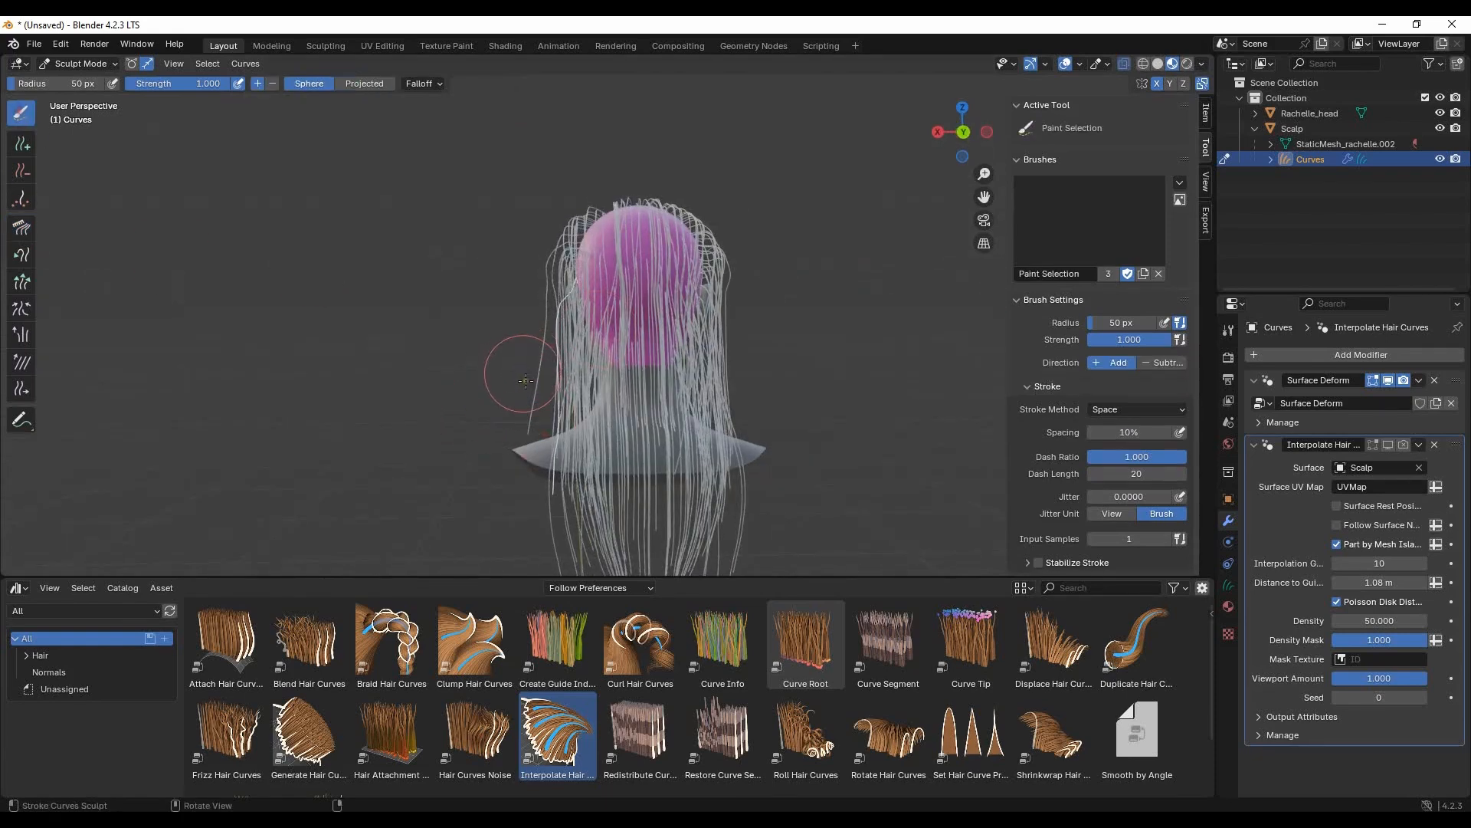
left_click(16, 223)
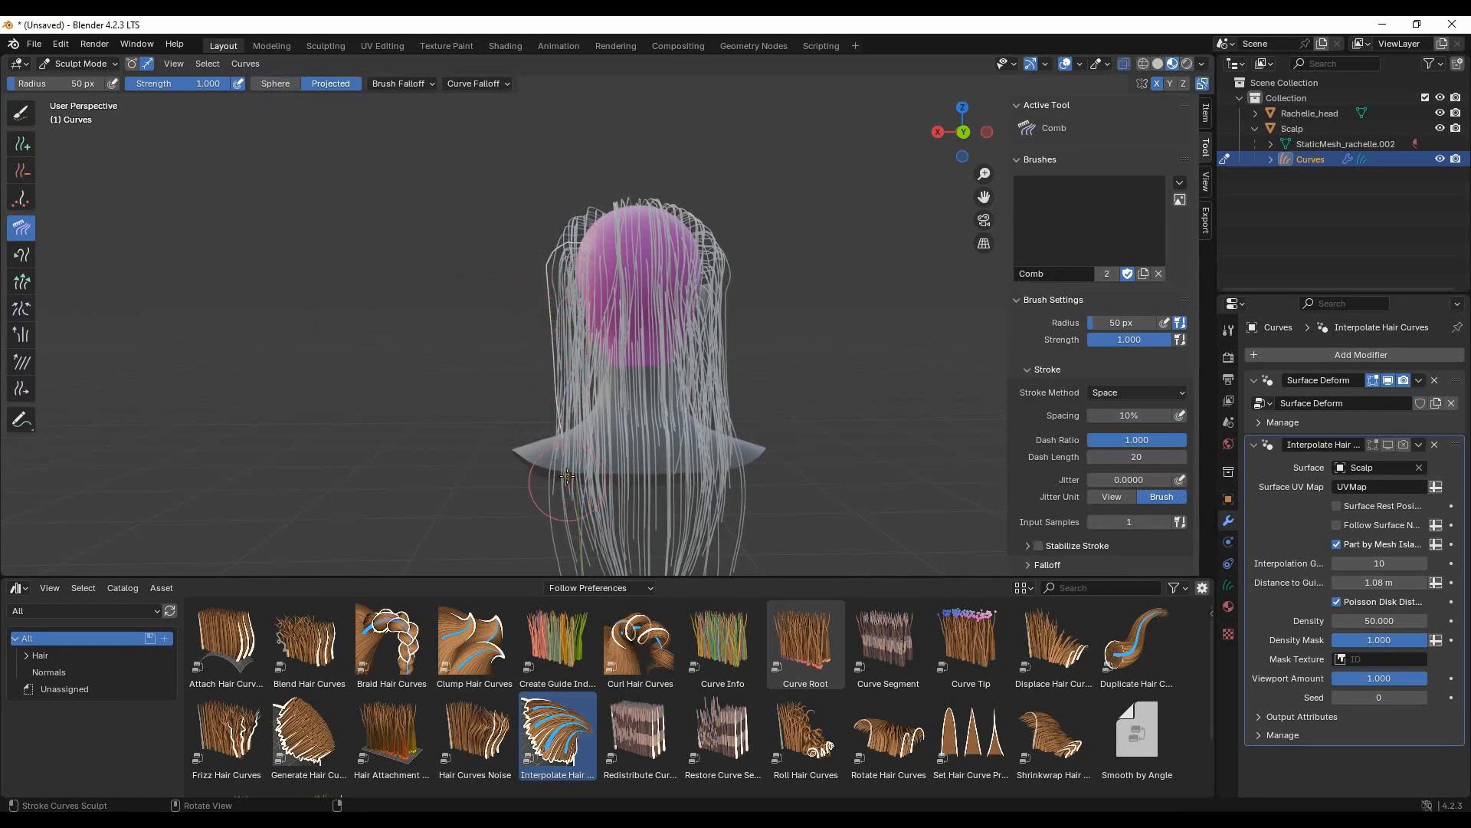
middle_click_drag(827, 330, 673, 312)
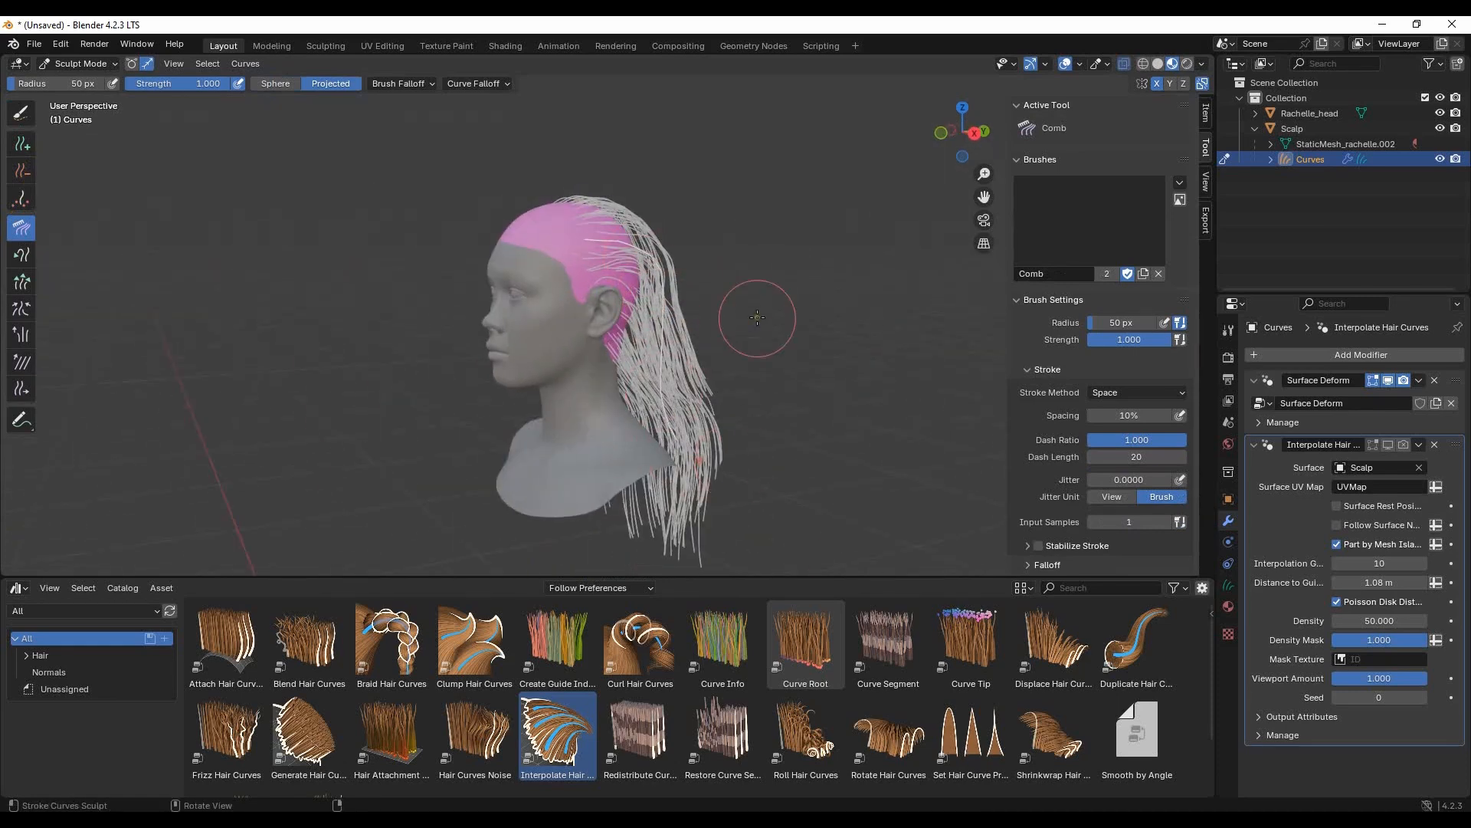
- Finish combing the strands at the back downwards and turn the Interpolate Hair Curves modifier's viewport display back on
middle_click_drag(613, 306, 630, 431)
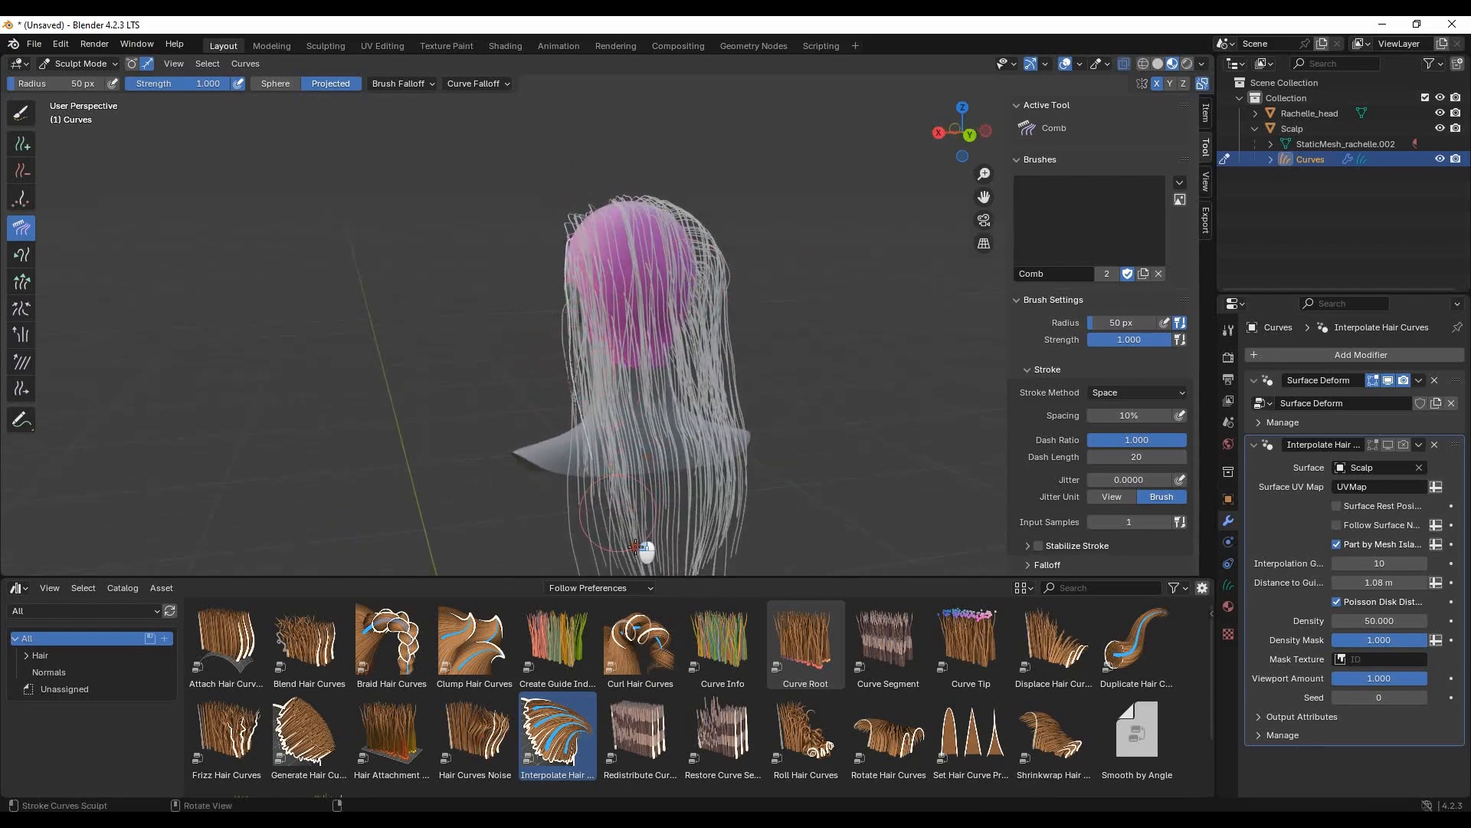
mouse_move(410, 289)
middle_mouse_down()
mouse_move(647, 260)
mouse_move(598, 255)
mouse_move(663, 307)
mouse_move(630, 341)
mouse_move(481, 353)
middle_mouse_up()
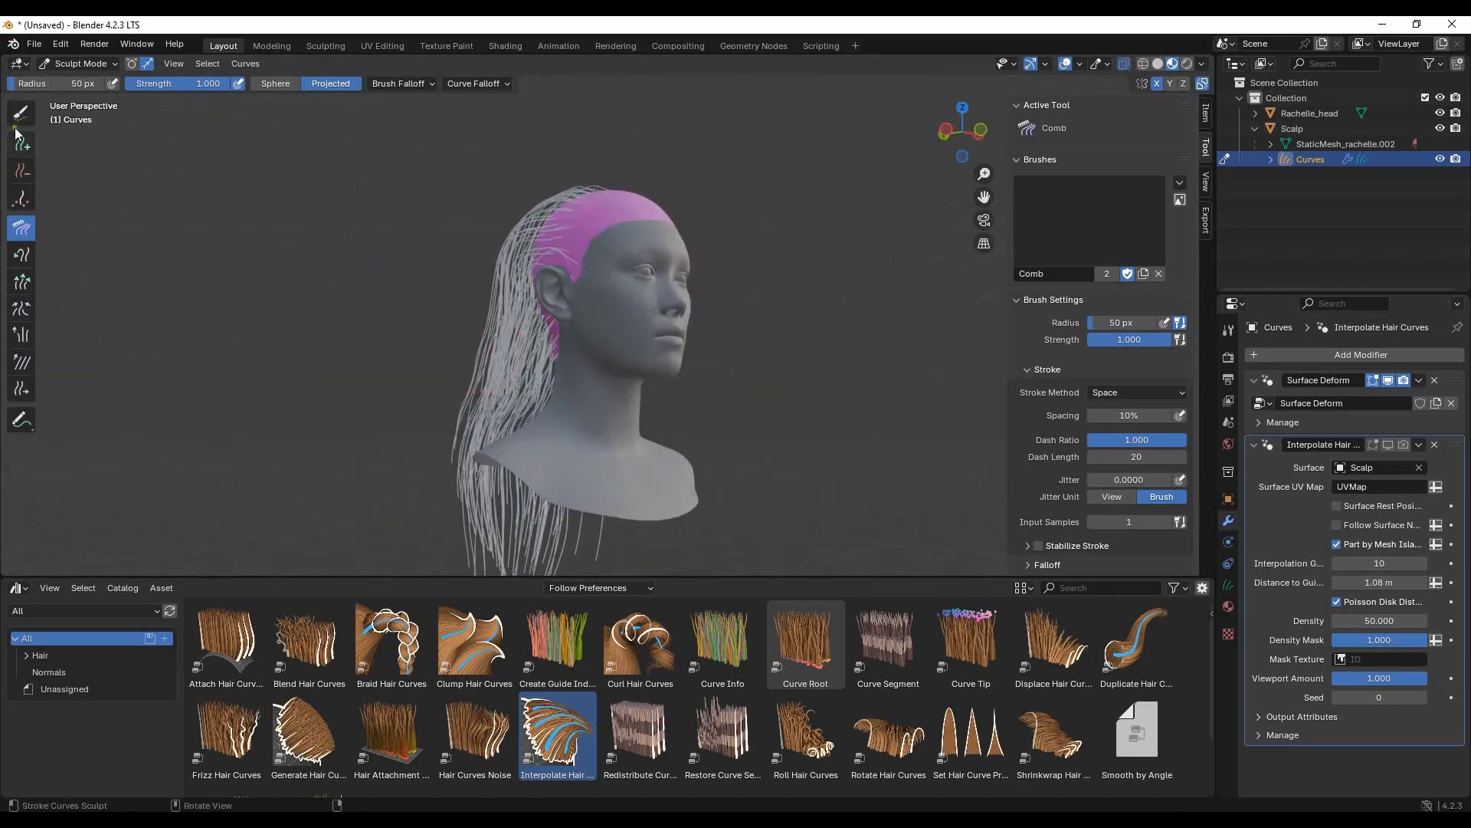
left_click(132, 65)
left_click_drag(1401, 447, 1369, 445)
middle_click_drag(802, 345, 535, 299)
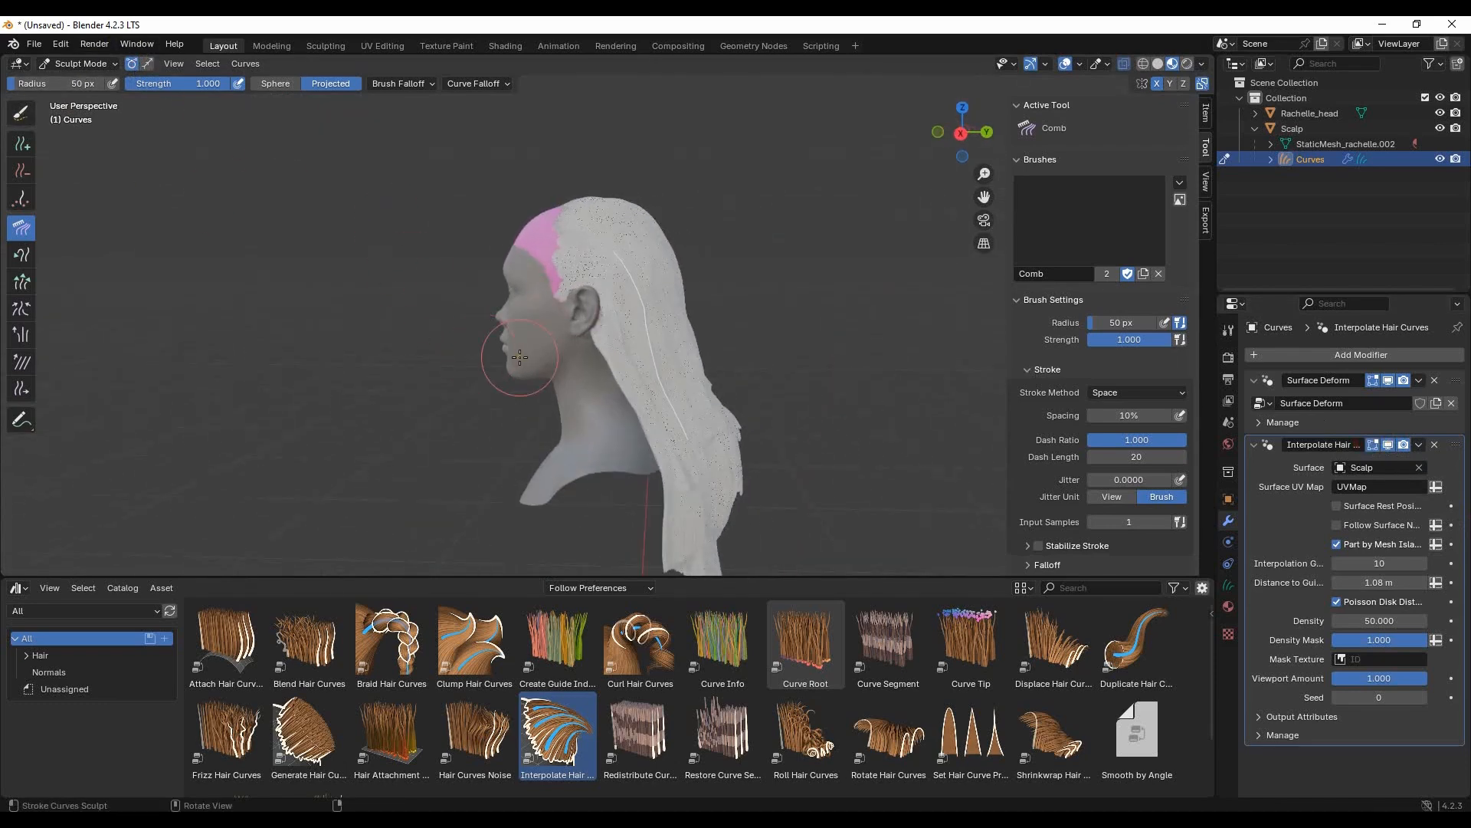
- Select all the guide curves and comb the hair over the back of the crown
middle_click_drag(520, 357, 557, 360)
left_click(206, 64)
left_click(218, 85)
middle_click_drag(355, 327, 294, 286)
left_click_drag(663, 260, 664, 266)
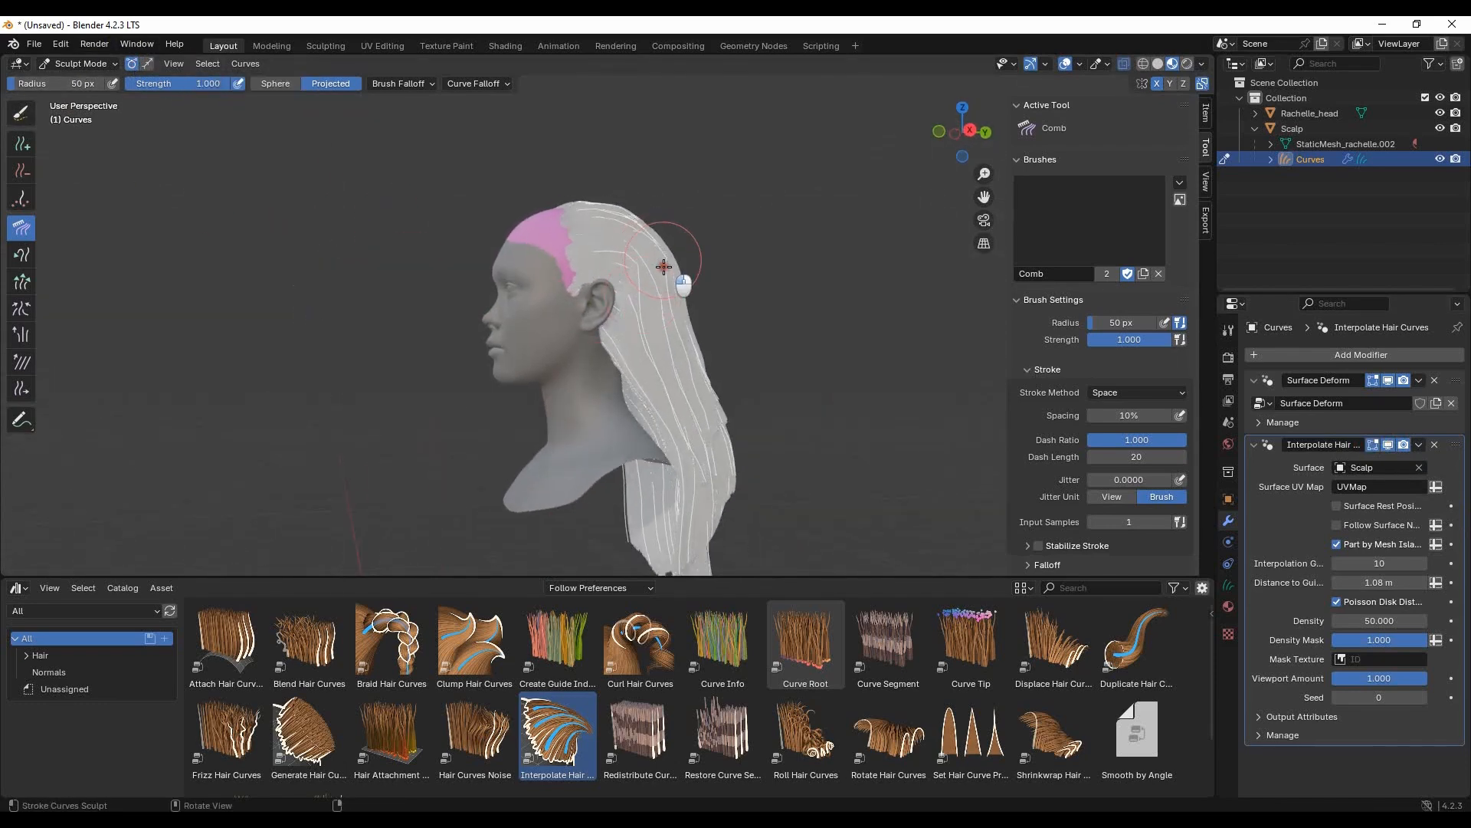
- Smooth the long hair along the side and back with the Smooth brush at 50 px radius and strength 1.000
middle_click_drag(830, 338, 767, 349)
key("s")
middle_click_drag(651, 367, 586, 336)
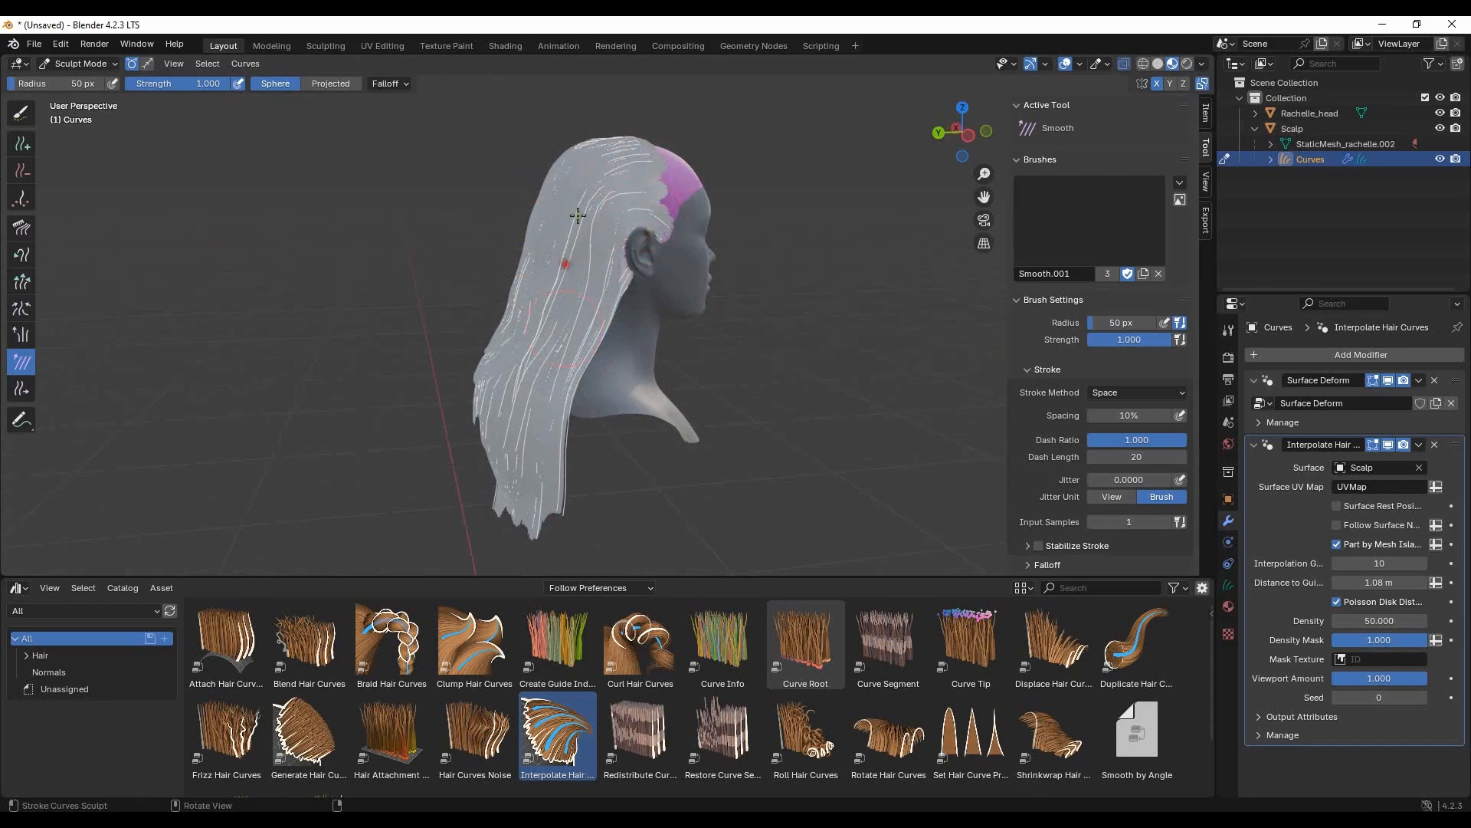
middle_click_drag(532, 407, 766, 360)
- Comb the lower lengths and tips of the back hair inwards towards the neck and shoulders
left_click(22, 228)
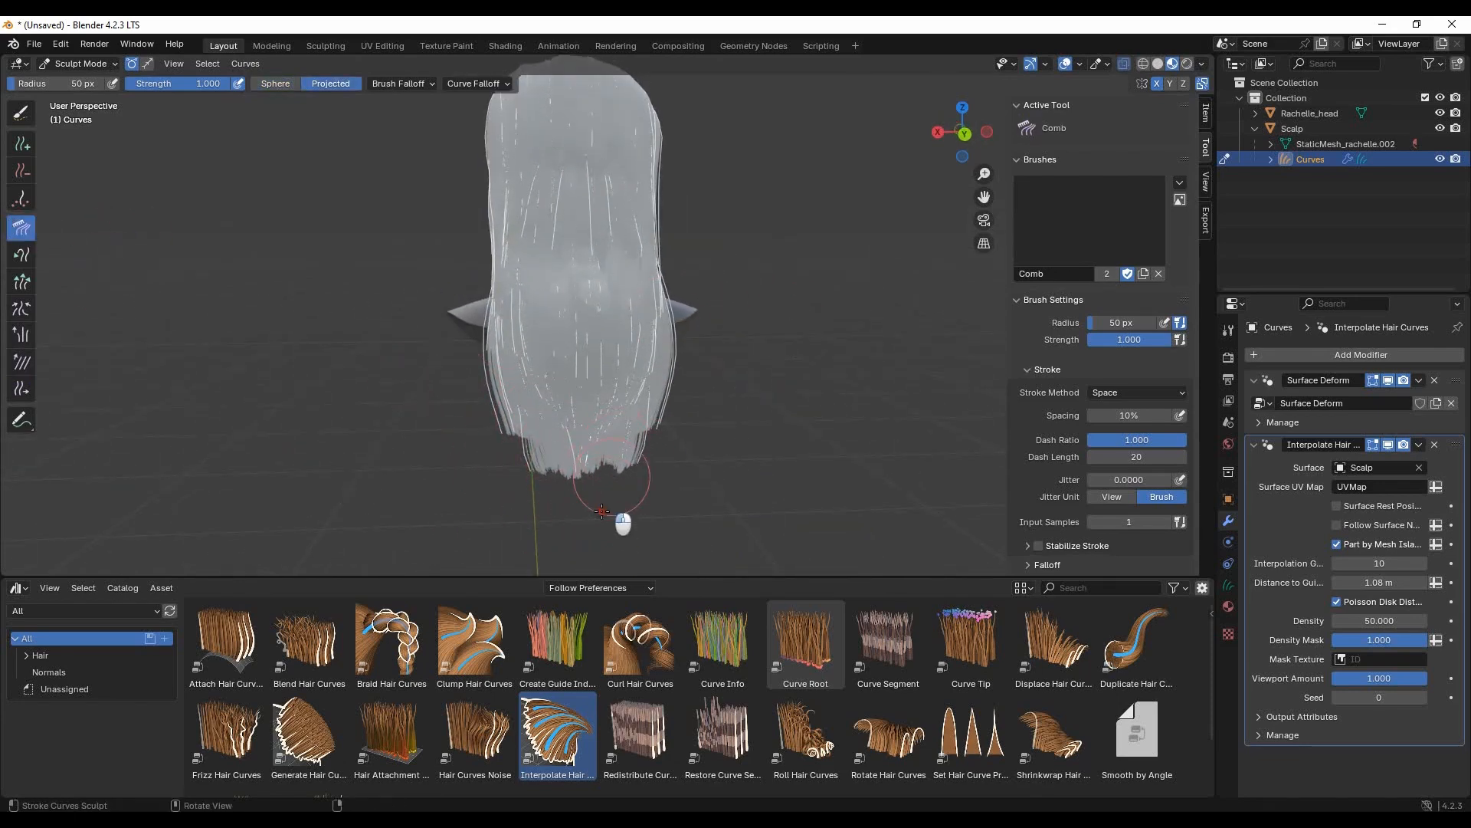
mouse_move(536, 491)
middle_mouse_down()
mouse_move(467, 429)
mouse_move(498, 383)
mouse_move(537, 367)
middle_mouse_up()
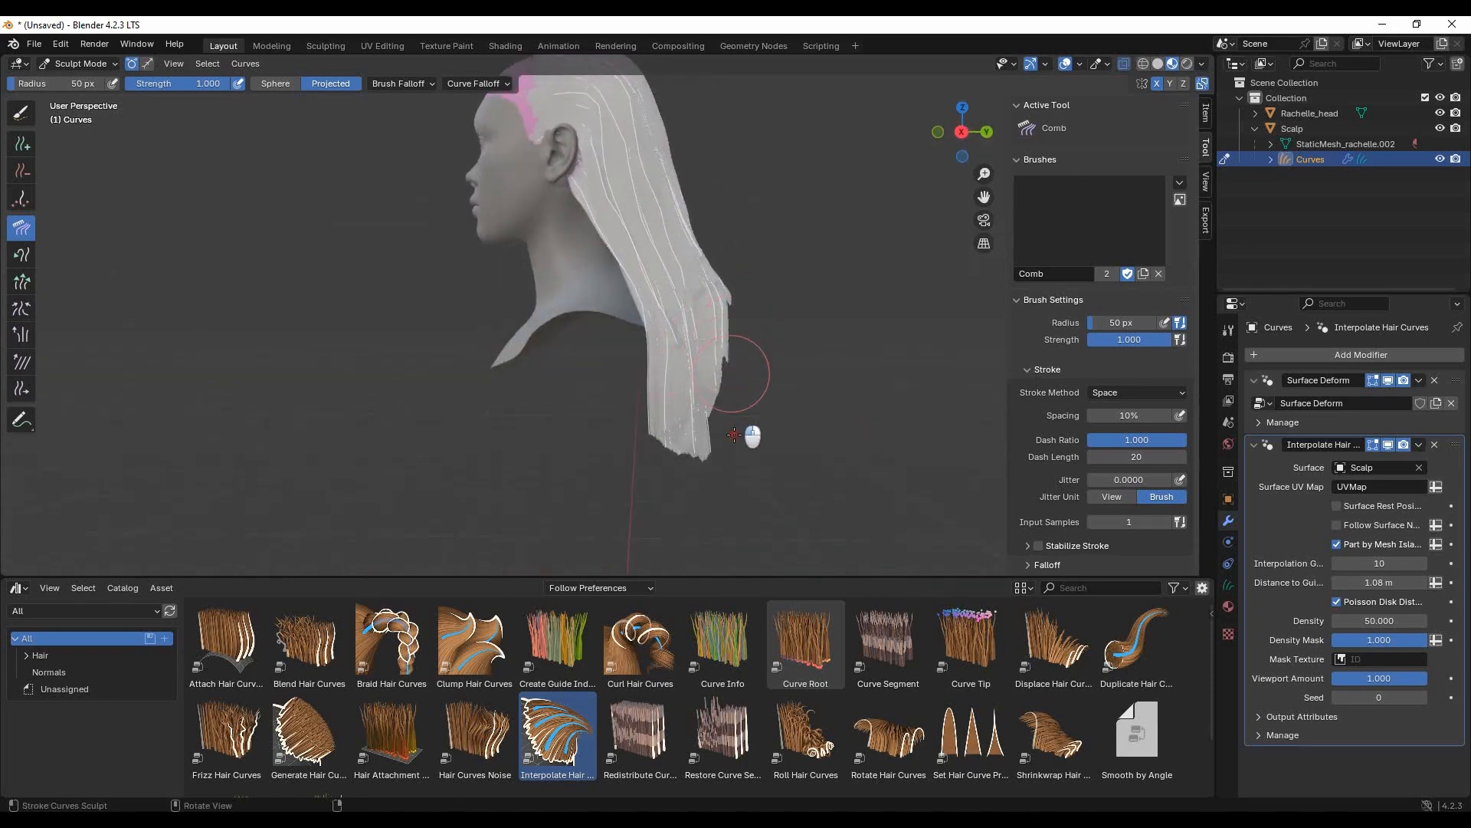
left_click_drag(737, 306, 643, 313)
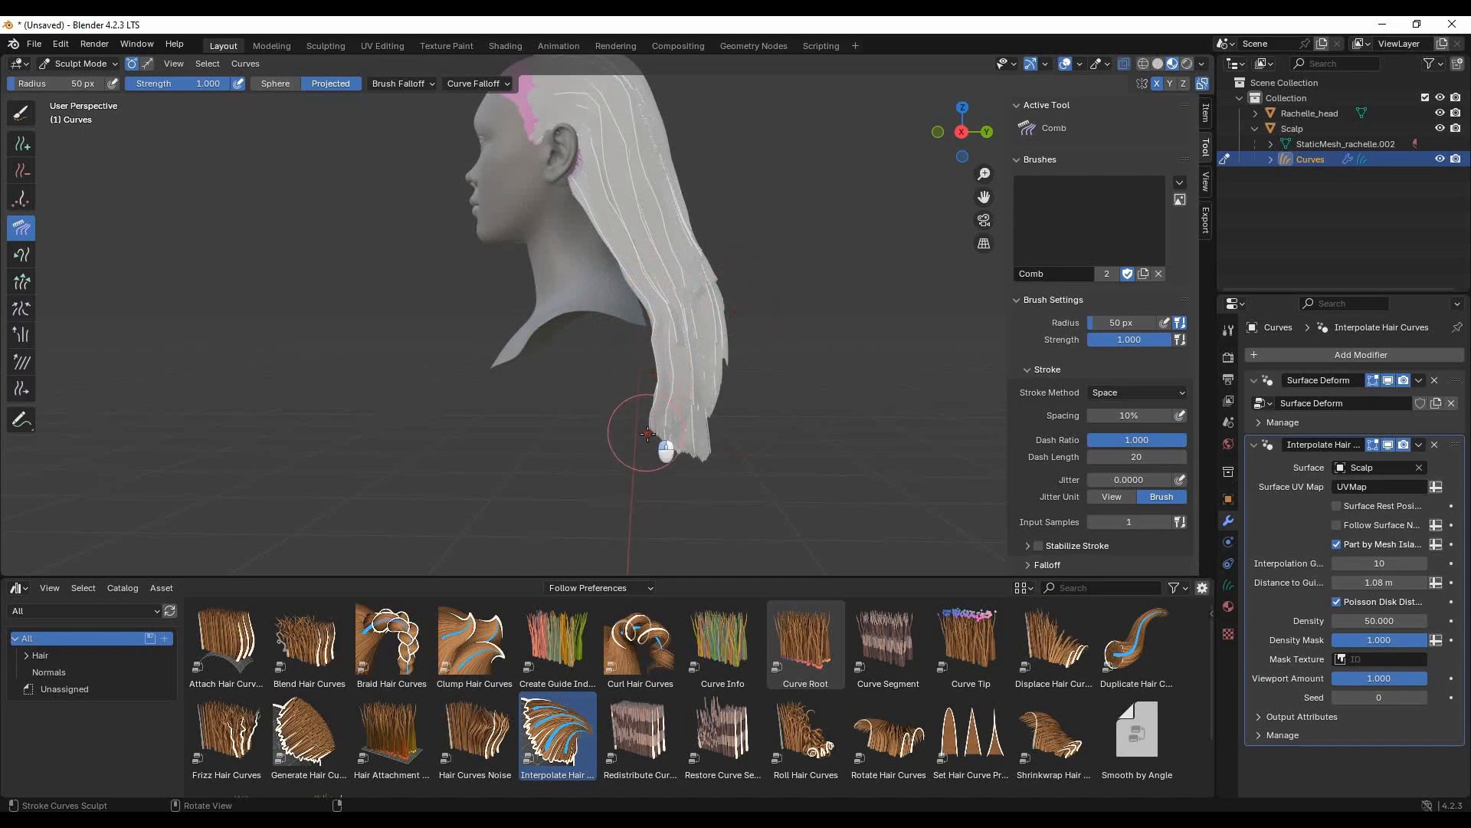
mouse_move(635, 446)
middle_mouse_down()
mouse_move(818, 447)
mouse_move(631, 385)
mouse_move(507, 231)
mouse_move(715, 352)
mouse_move(781, 360)
mouse_move(686, 371)
mouse_move(659, 364)
mouse_move(663, 330)
middle_mouse_up()
- Delete the hair curves along the hairline just above the ear using the Delete brush with a 42 px radius
scroll(659, 364, "up", 6)
mouse_move(724, 180)
middle_mouse_down("shift")
mouse_move(732, 327)
mouse_move(719, 307)
middle_mouse_up("shift")
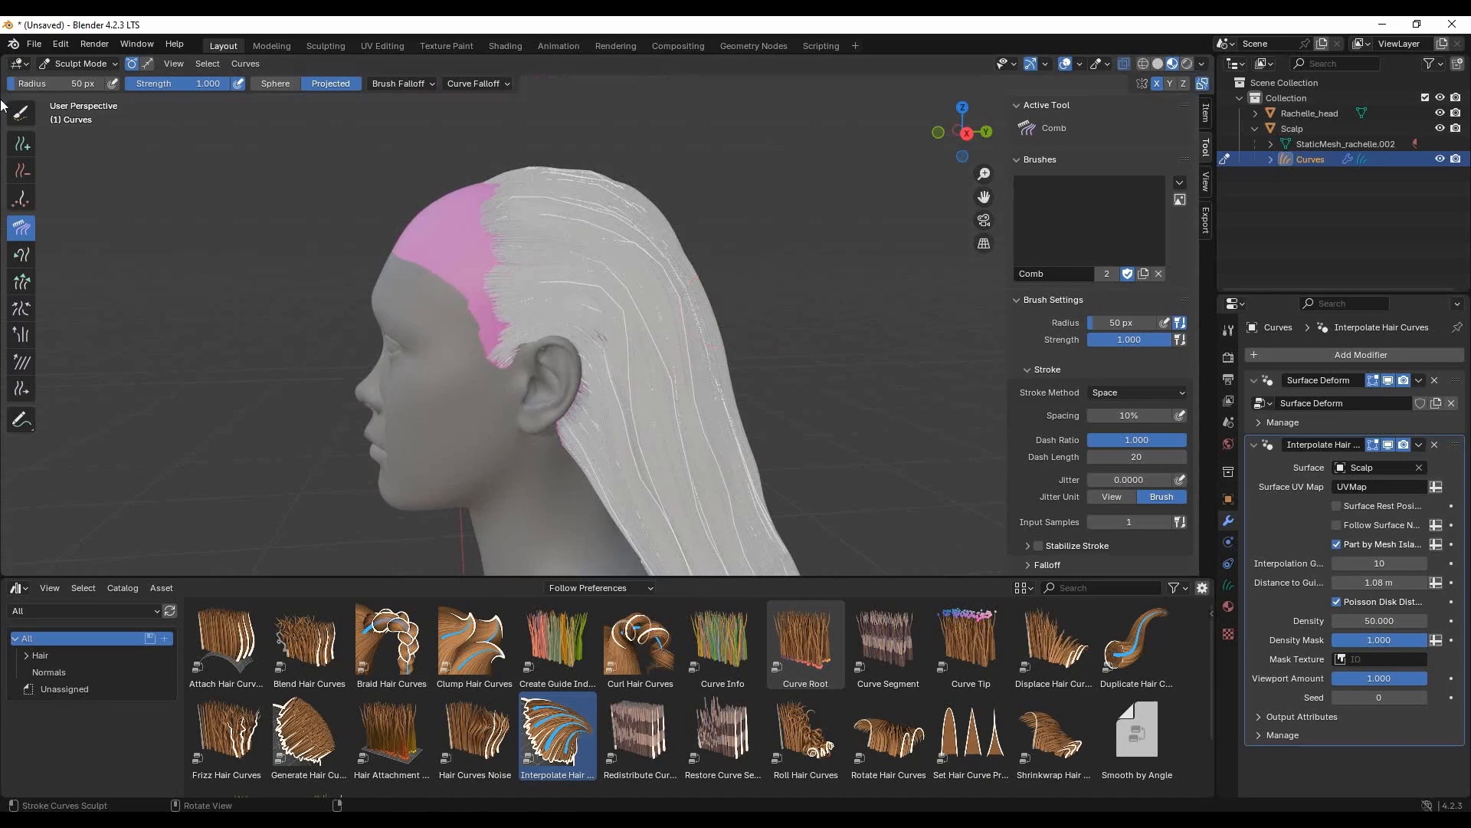
left_click(22, 171)
left_click_drag(55, 82, 15, 88)
left_click_drag(493, 360, 590, 337)
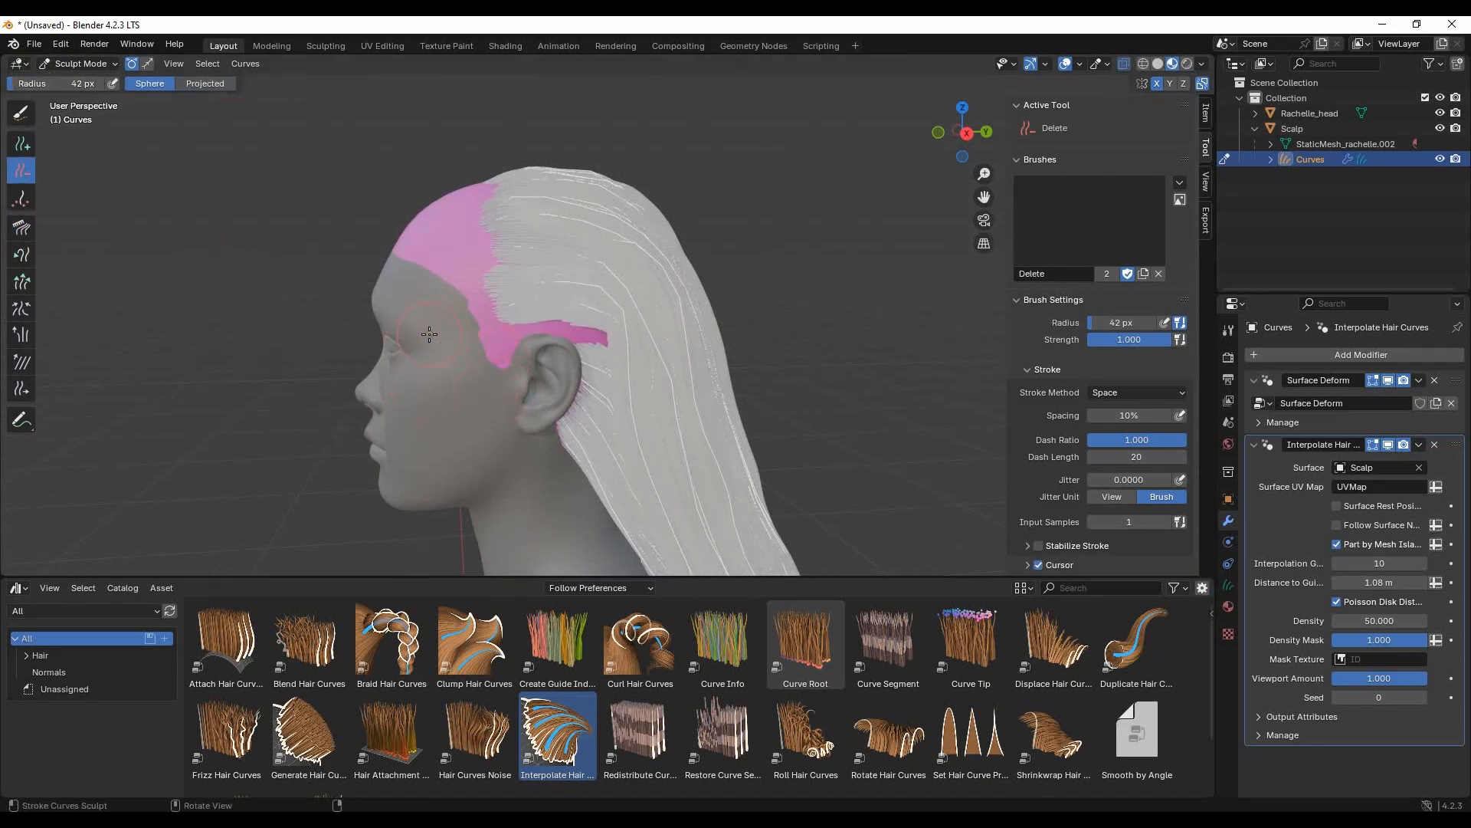
middle_click_drag(460, 308, 417, 398)
- Add guide curves above the ear with the Add brush, interpolating length, radius, shape and point count from neighbouring curves
scroll(417, 397, "up", 2)
left_click(26, 145)
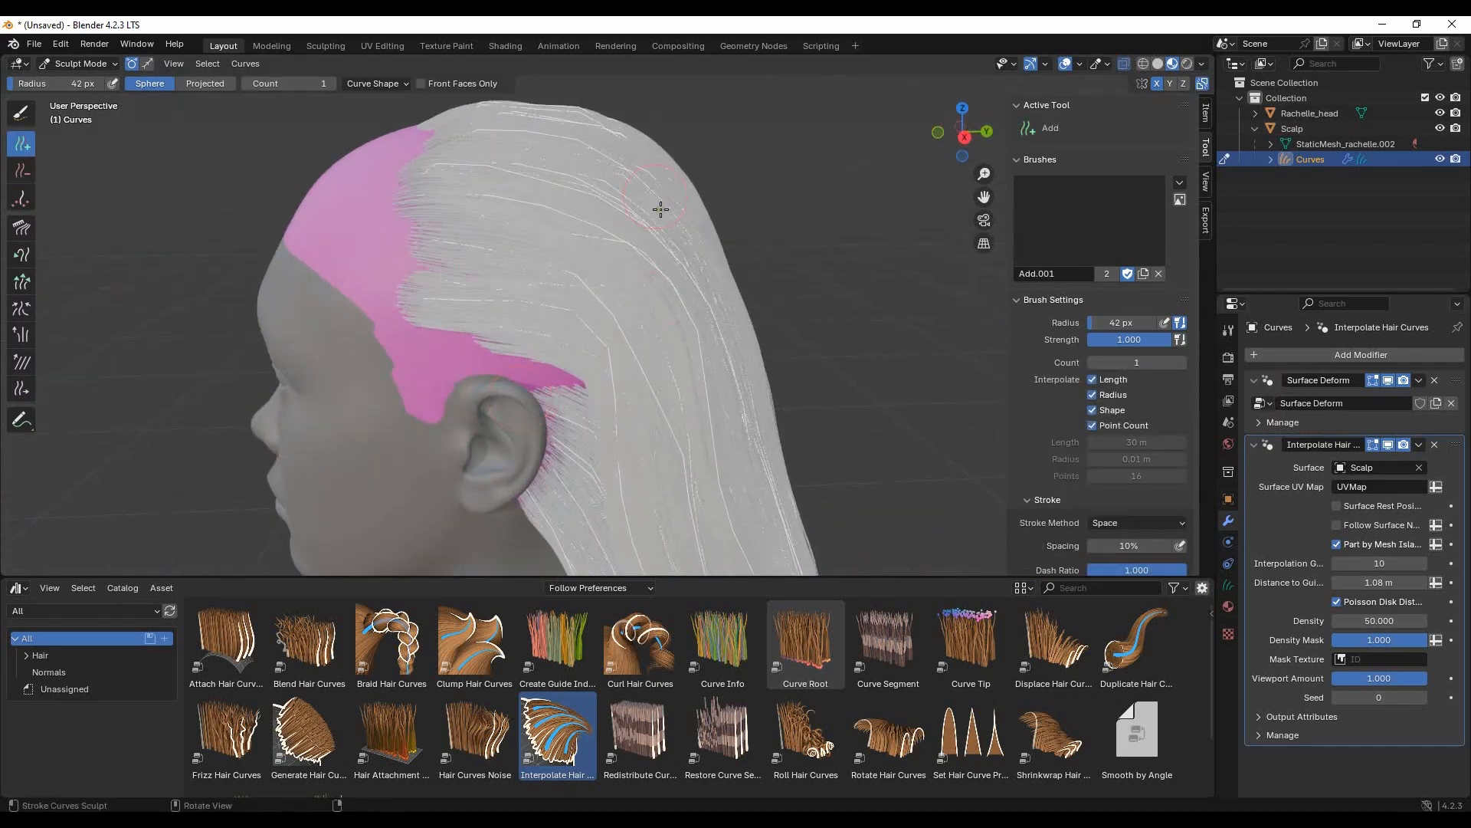
left_click(407, 84)
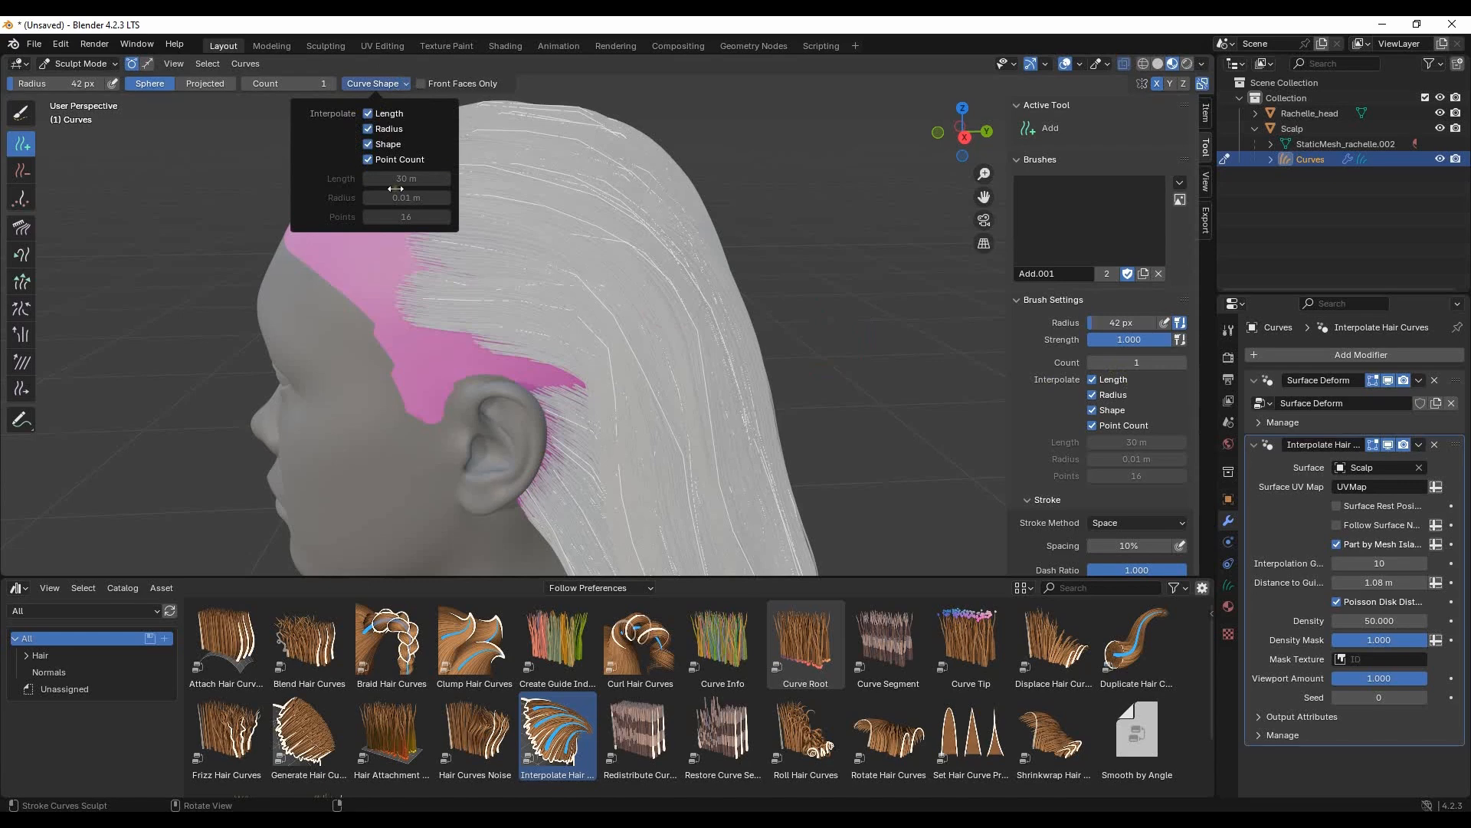
scroll(595, 289, "up", 3)
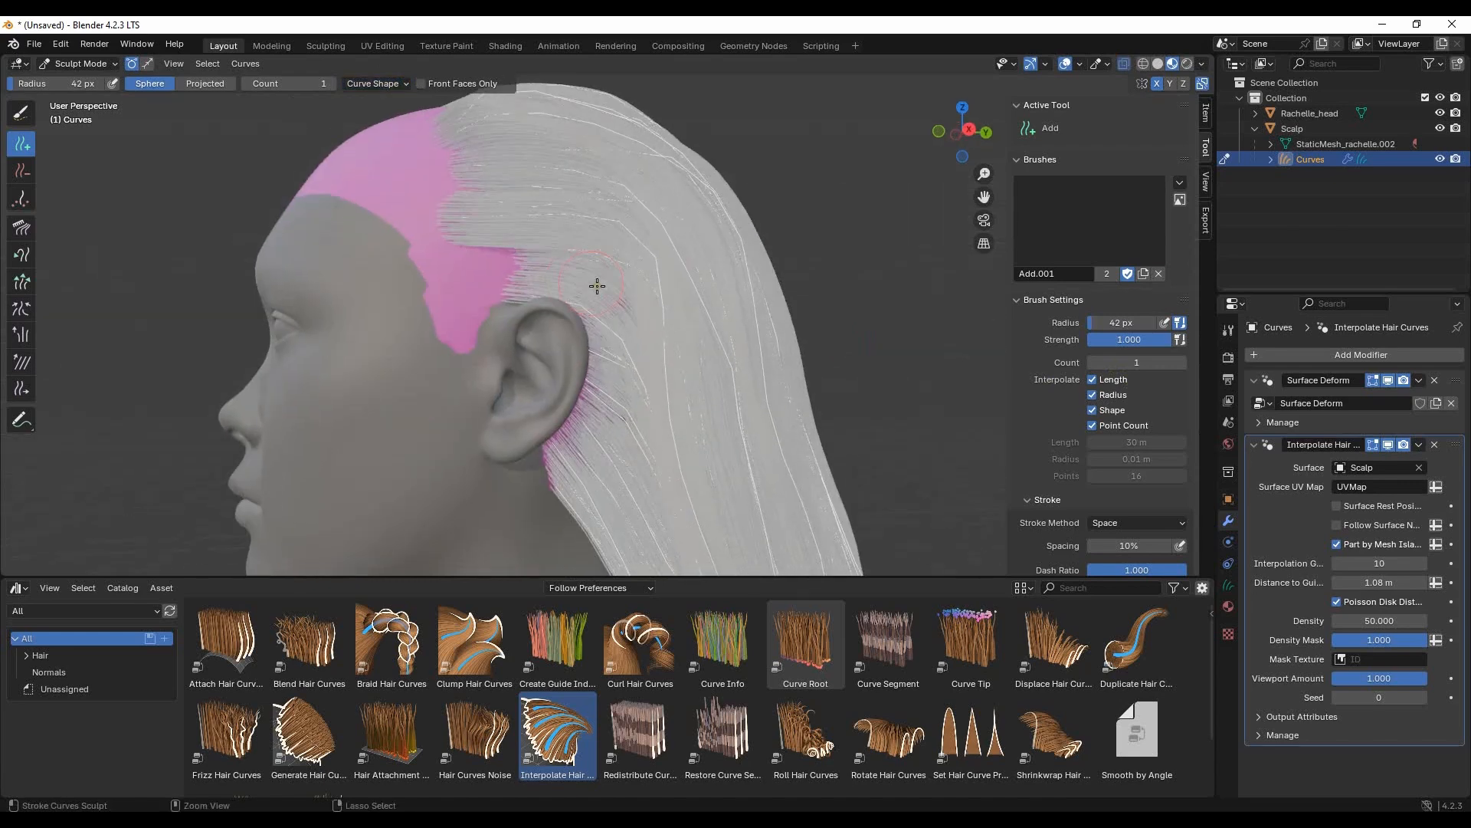
middle_click_drag(559, 330, 489, 273)
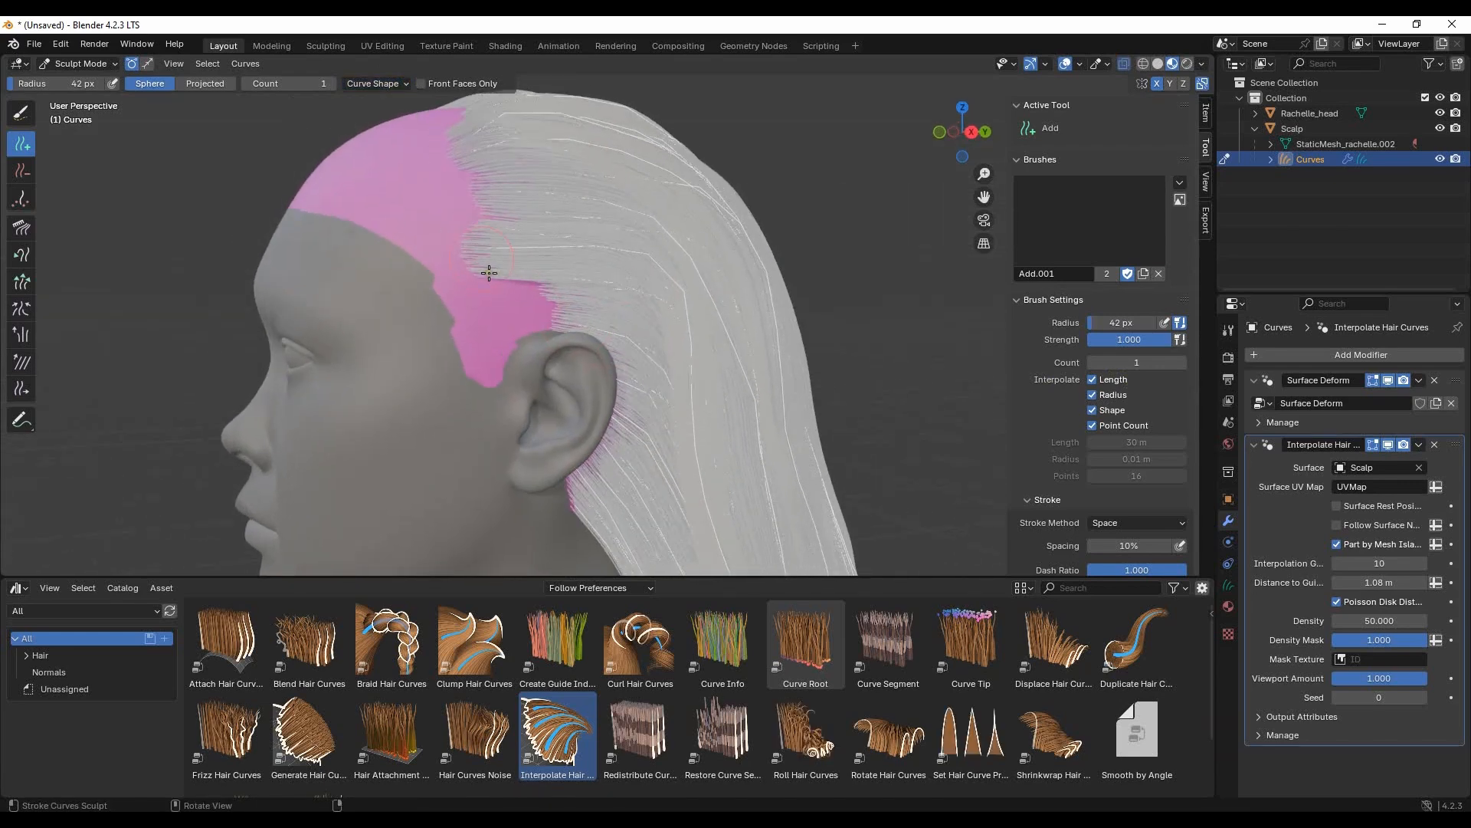
- Delete the protruding curves along the front edge of the back hair between the crown and the ear
left_click(22, 171)
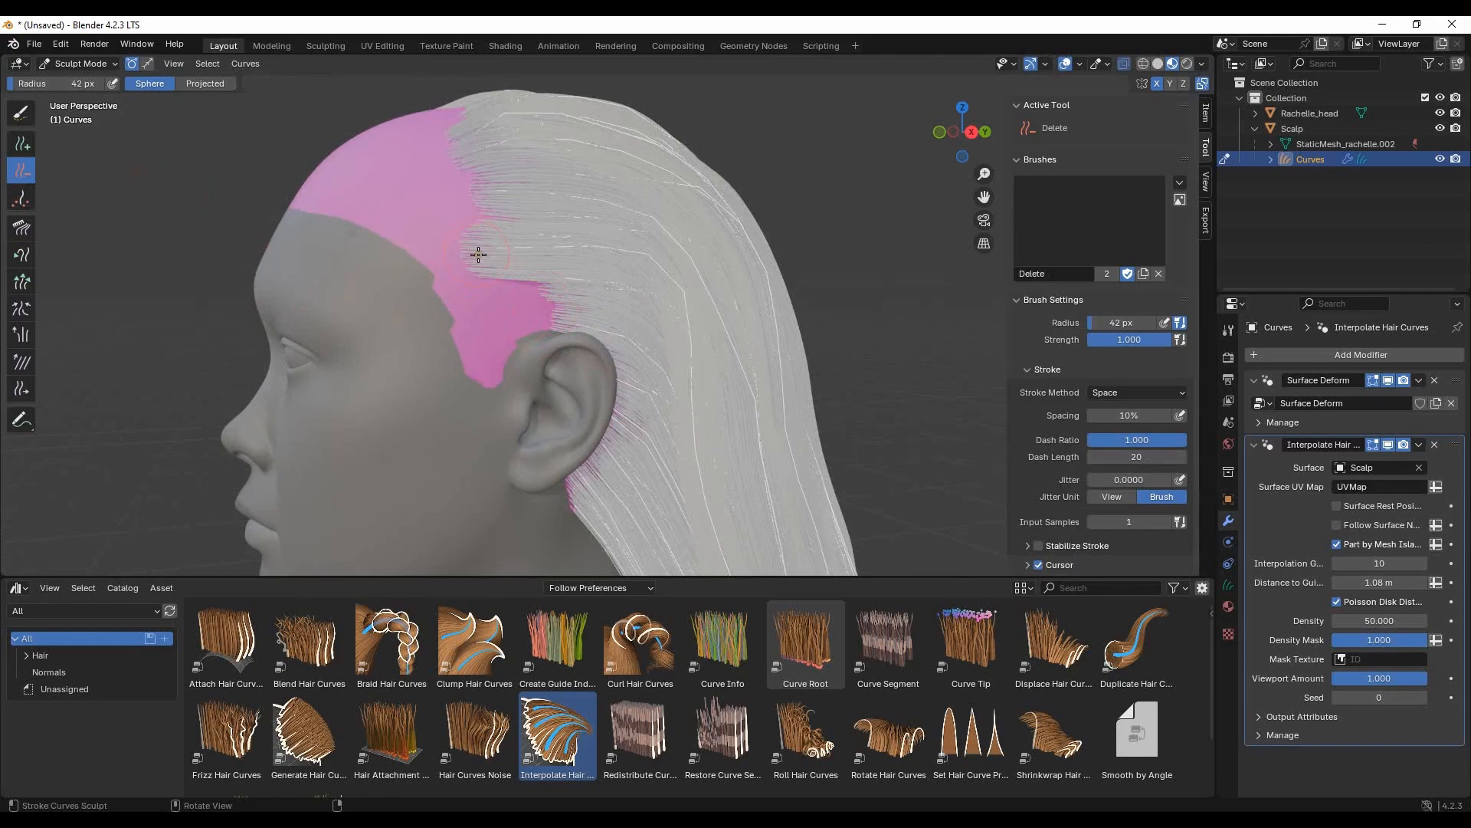
left_click(15, 139)
middle_click_drag(758, 230, 574, 297)
scroll(694, 243, "down", 4)
scroll(571, 298, "up", 5)
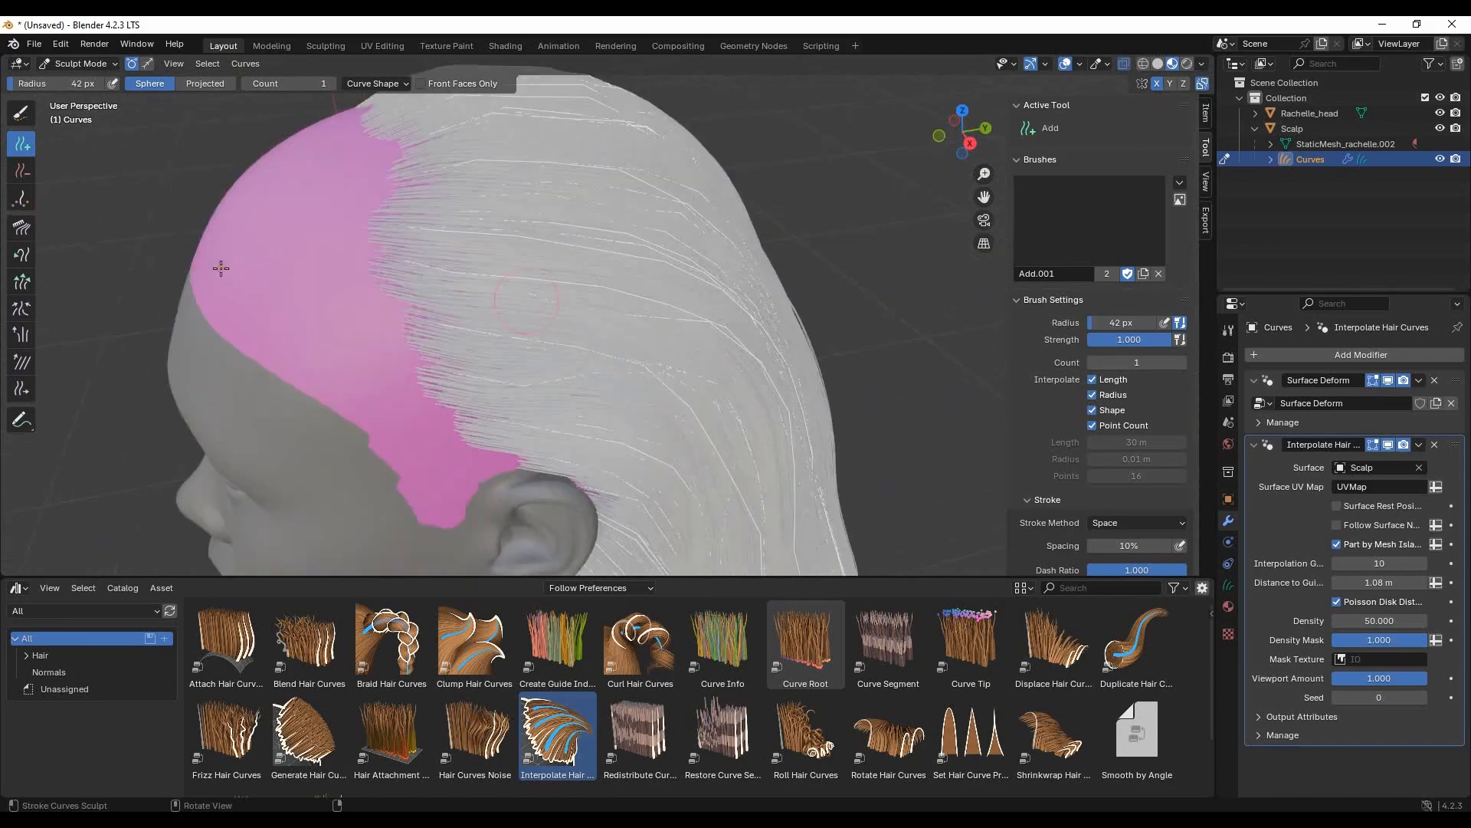
left_click(22, 170)
mouse_move(399, 228)
left_mouse_down()
mouse_move(400, 283)
mouse_move(430, 322)
mouse_move(444, 417)
mouse_move(455, 393)
left_mouse_up()
middle_click_drag(598, 460, 594, 429)
left_click(470, 343)
mouse_move(568, 332)
middle_mouse_down()
mouse_move(571, 383)
mouse_move(845, 332)
mouse_move(597, 313)
mouse_move(674, 426)
mouse_move(700, 352)
mouse_move(526, 347)
mouse_move(804, 368)
mouse_move(589, 399)
middle_mouse_up()
- Add single guide curves along the front edge of the back hair to fill its gaps
left_click(23, 146)
left_click(492, 353)
left_click(453, 234)
scroll(490, 291, "down", 4)
scroll(805, 368, "up", 2)
scroll(798, 383, "down", 4)
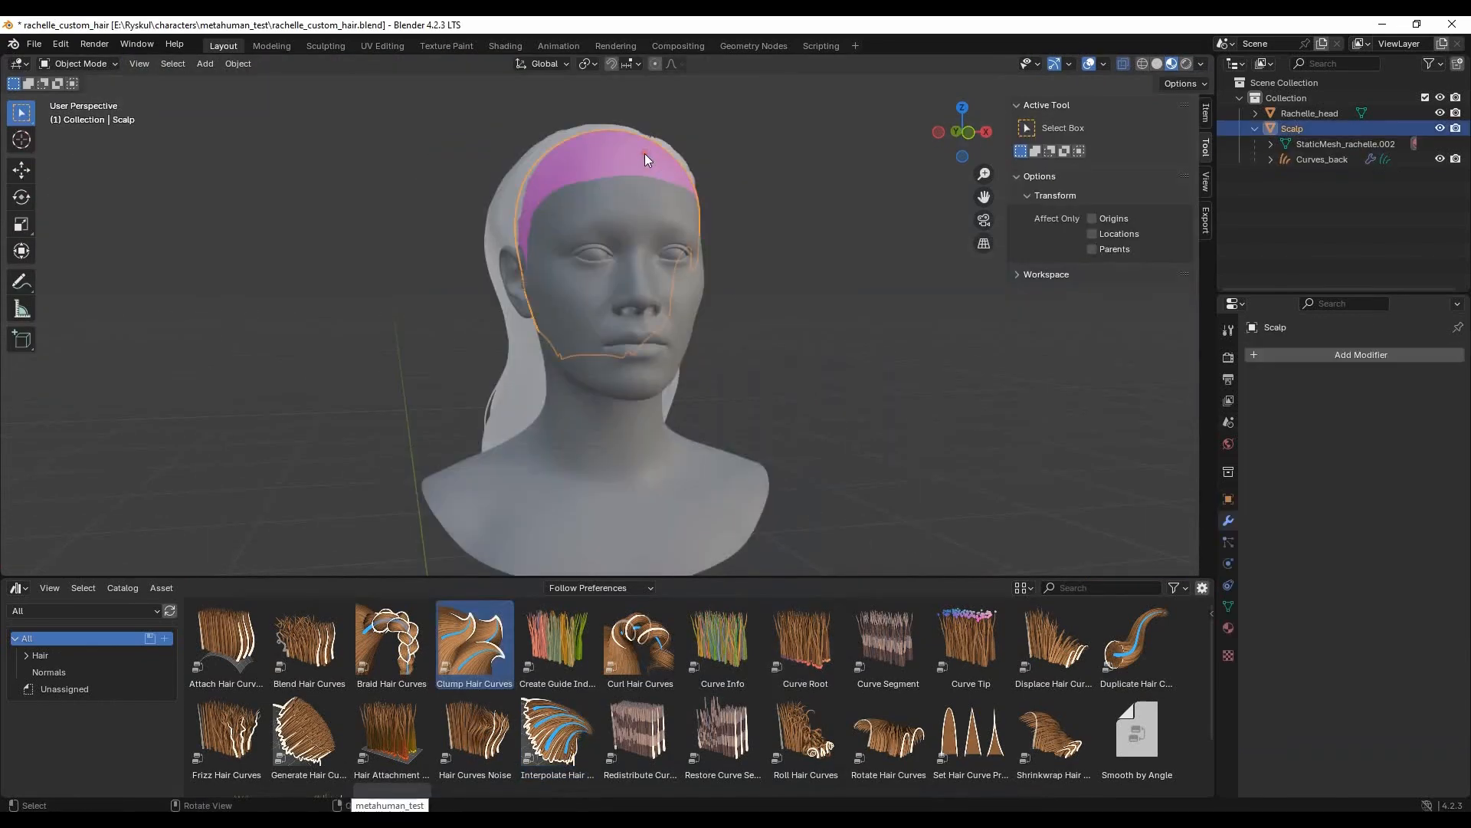
- Add an Empty Hair curves object to the Scalp and rename it Curves_left
key("shift+a")
mouse_move(646, 154)
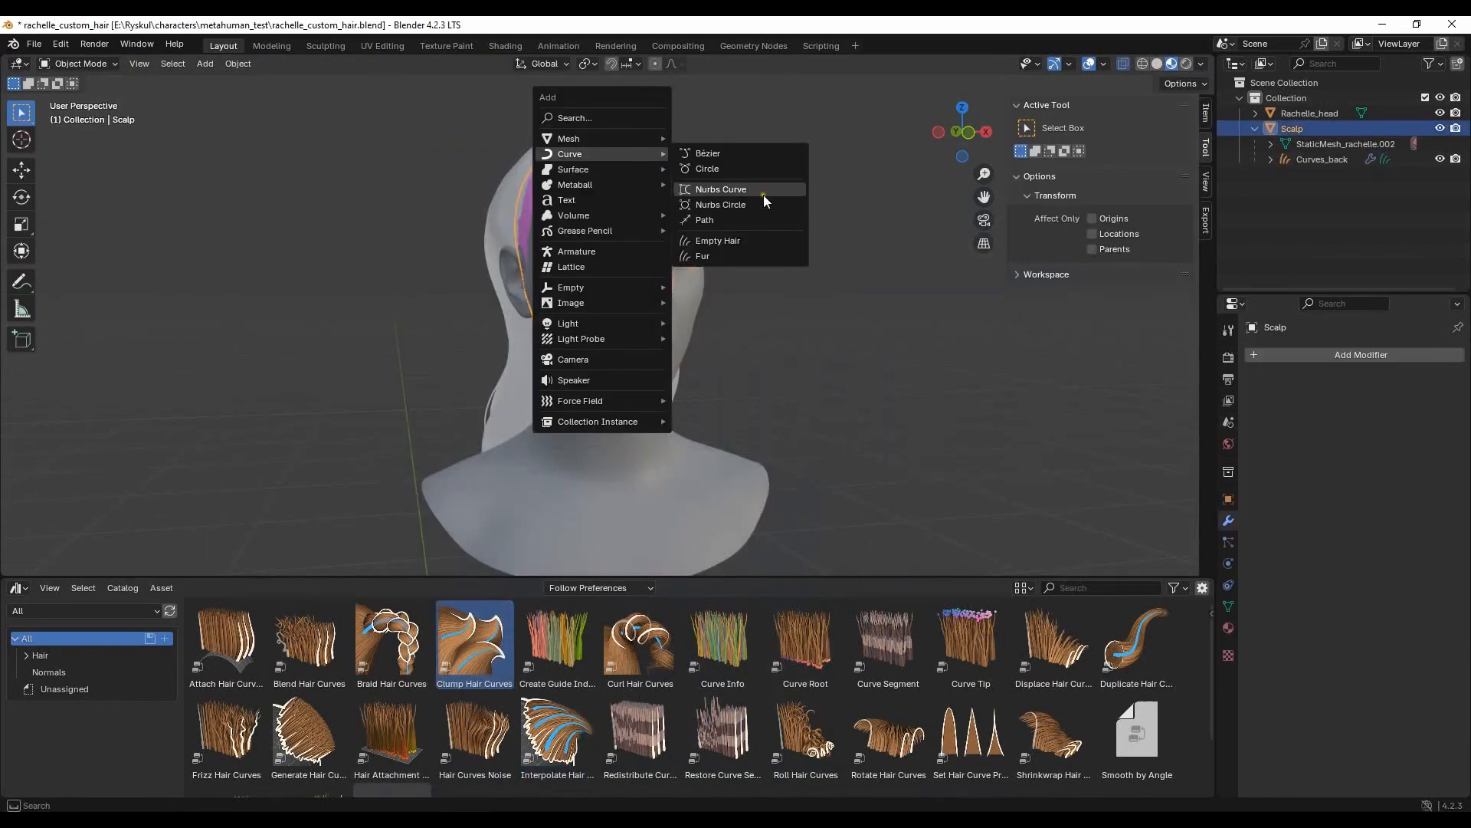
left_click(749, 239)
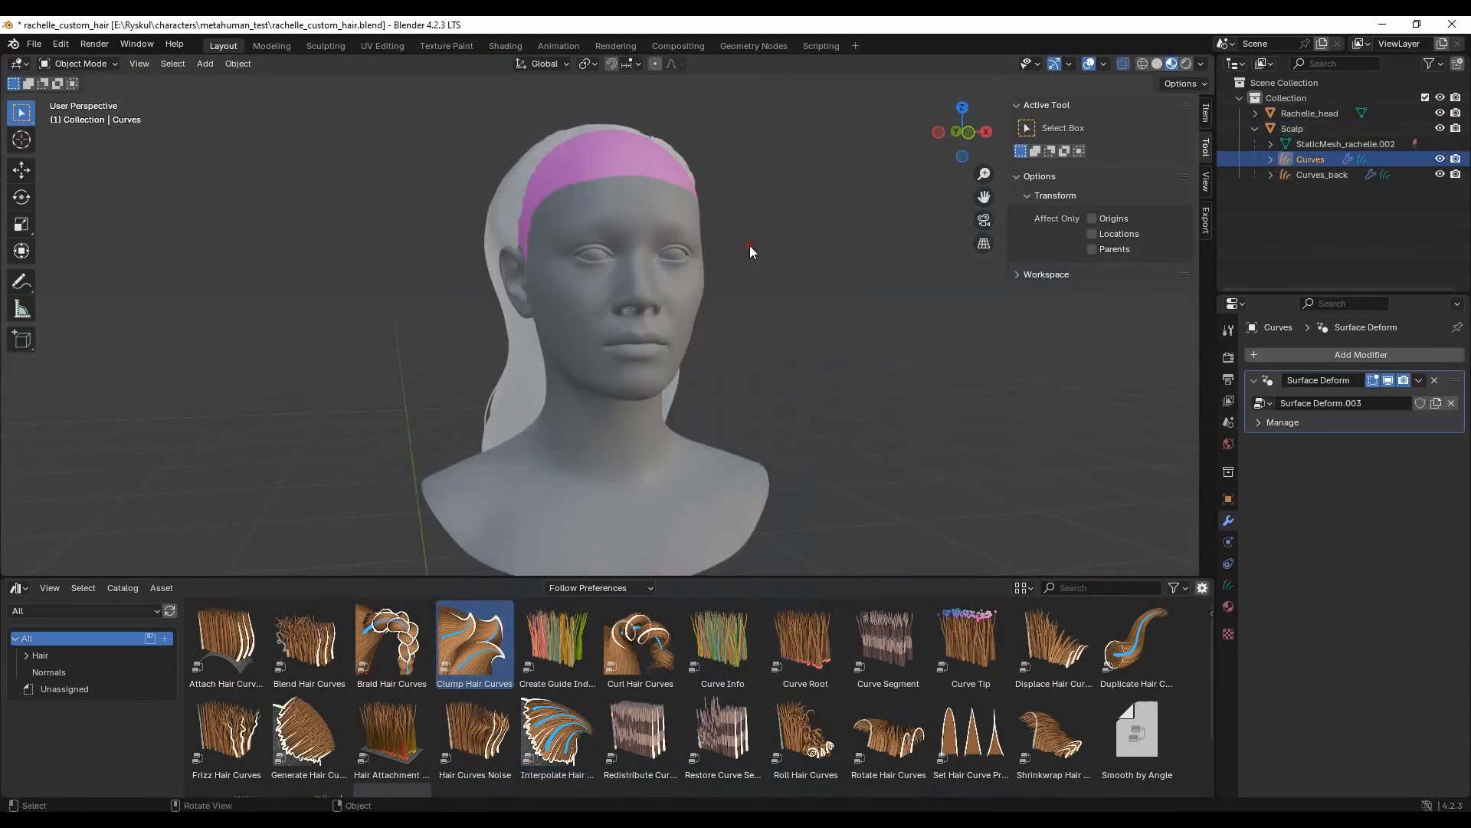
double_click(1318, 156)
type("_left")
key("Return")
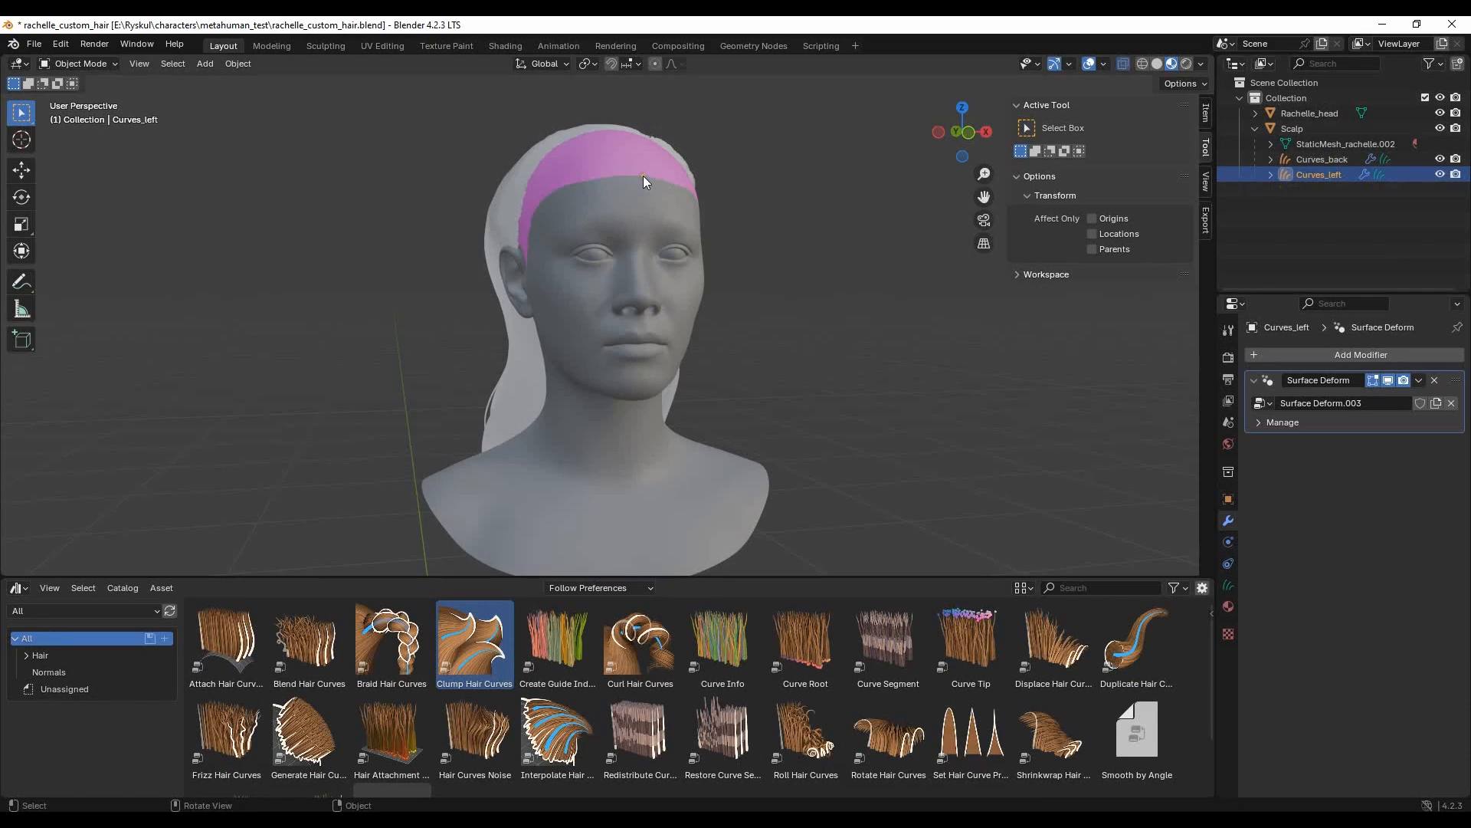
- Put Curves_left in Sculpt Mode and add guide curves across the bare front scalp with the 57 px Add brush
left_click(78, 64)
left_click(81, 115)
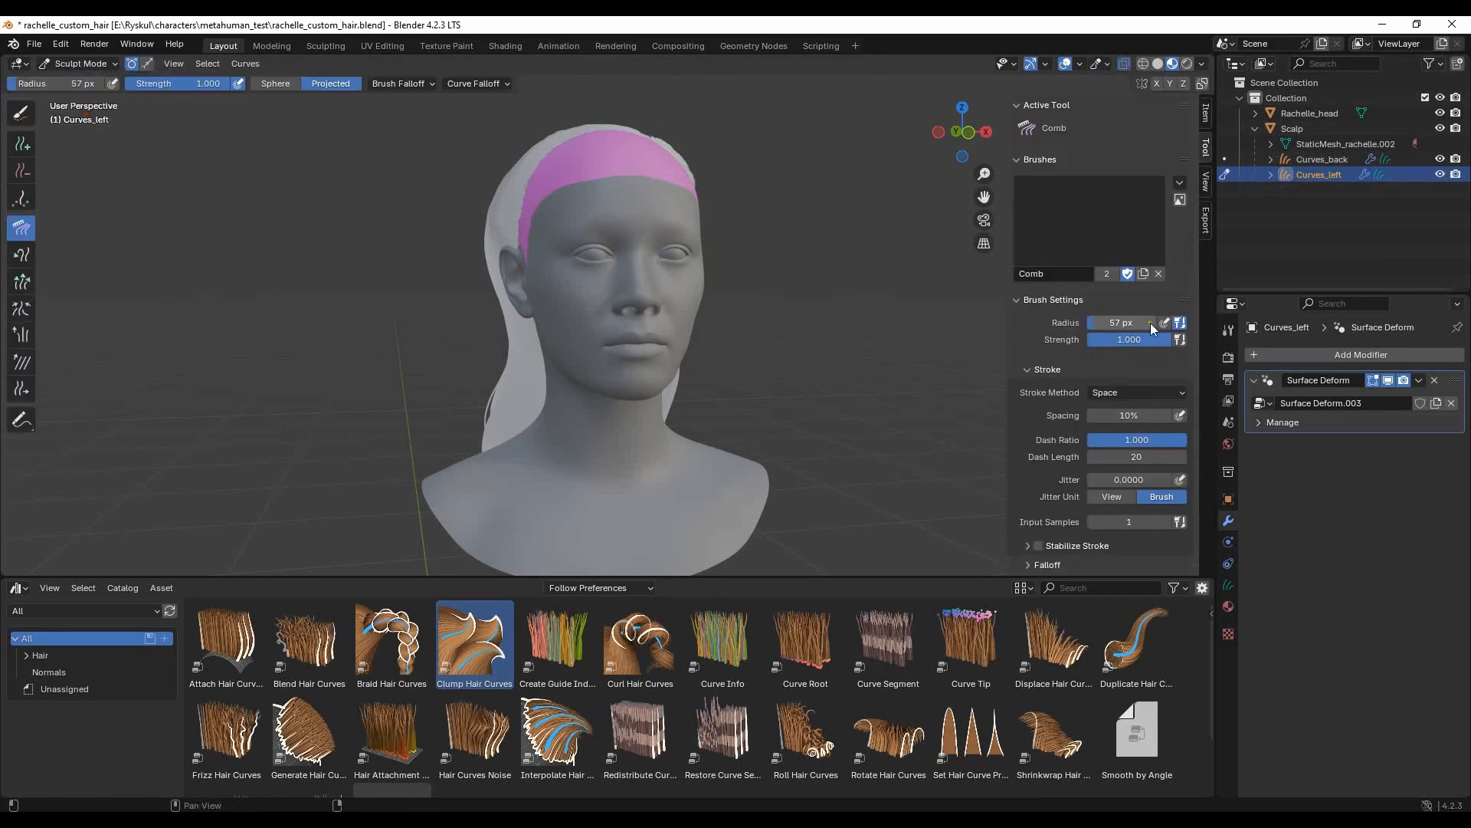
left_click(22, 145)
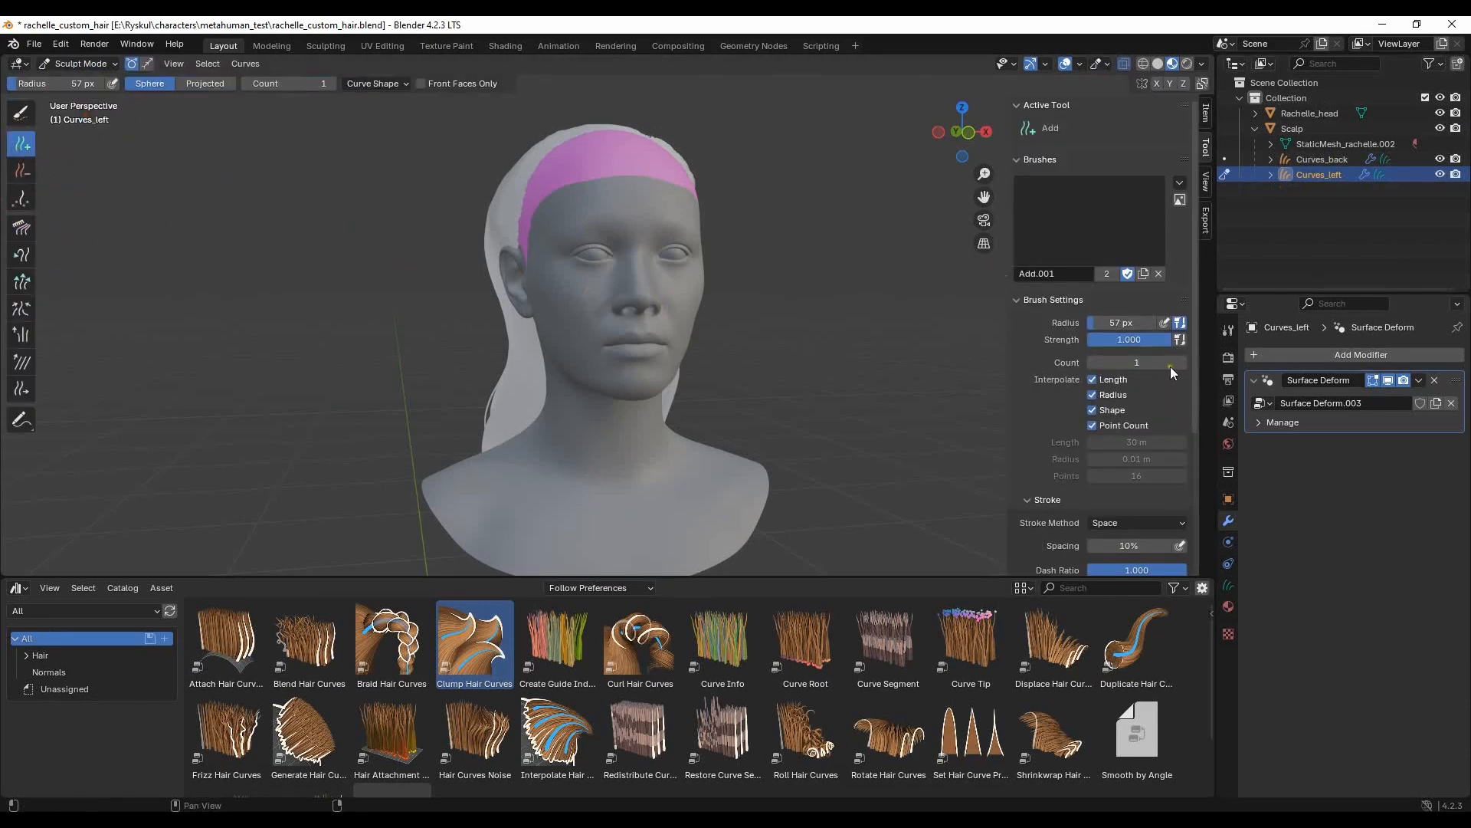
mouse_move(766, 360)
middle_mouse_down()
mouse_move(790, 383)
mouse_move(639, 315)
middle_mouse_up()
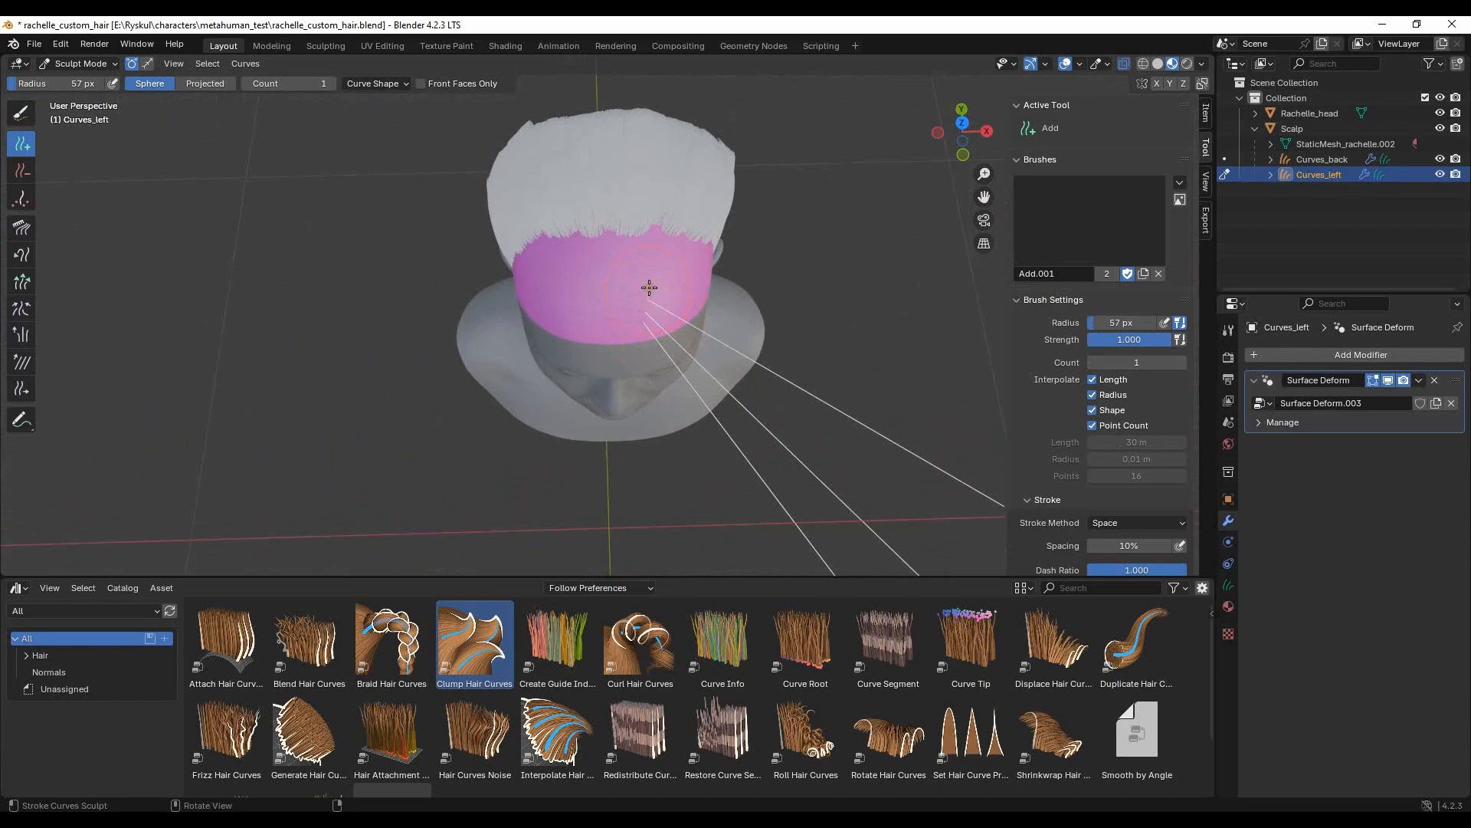
middle_click_drag(574, 318, 598, 202)
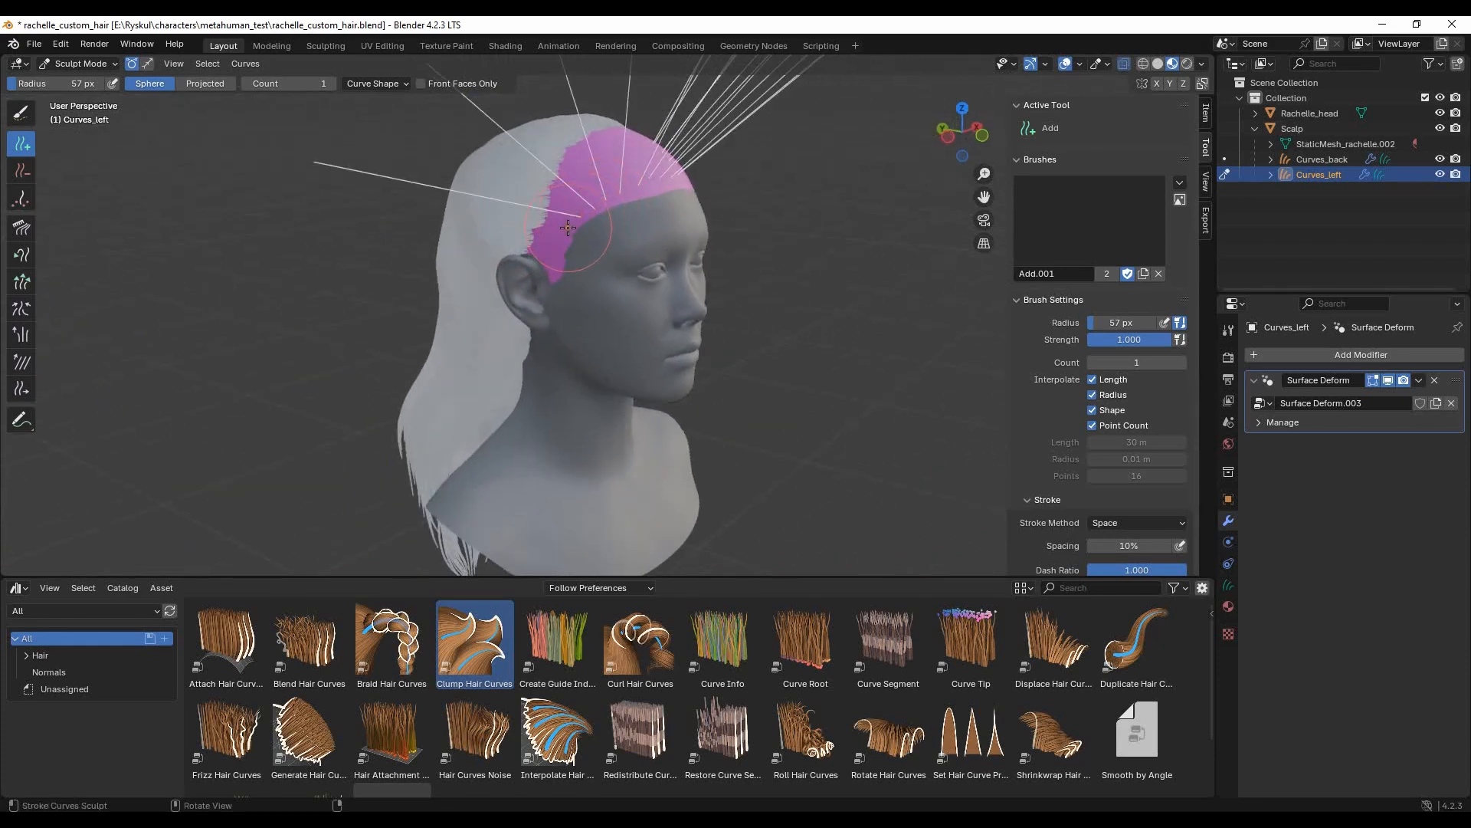
- Add more guide curves to Curves_left from the temple down to the front of the ear
middle_click_drag(553, 274, 588, 287)
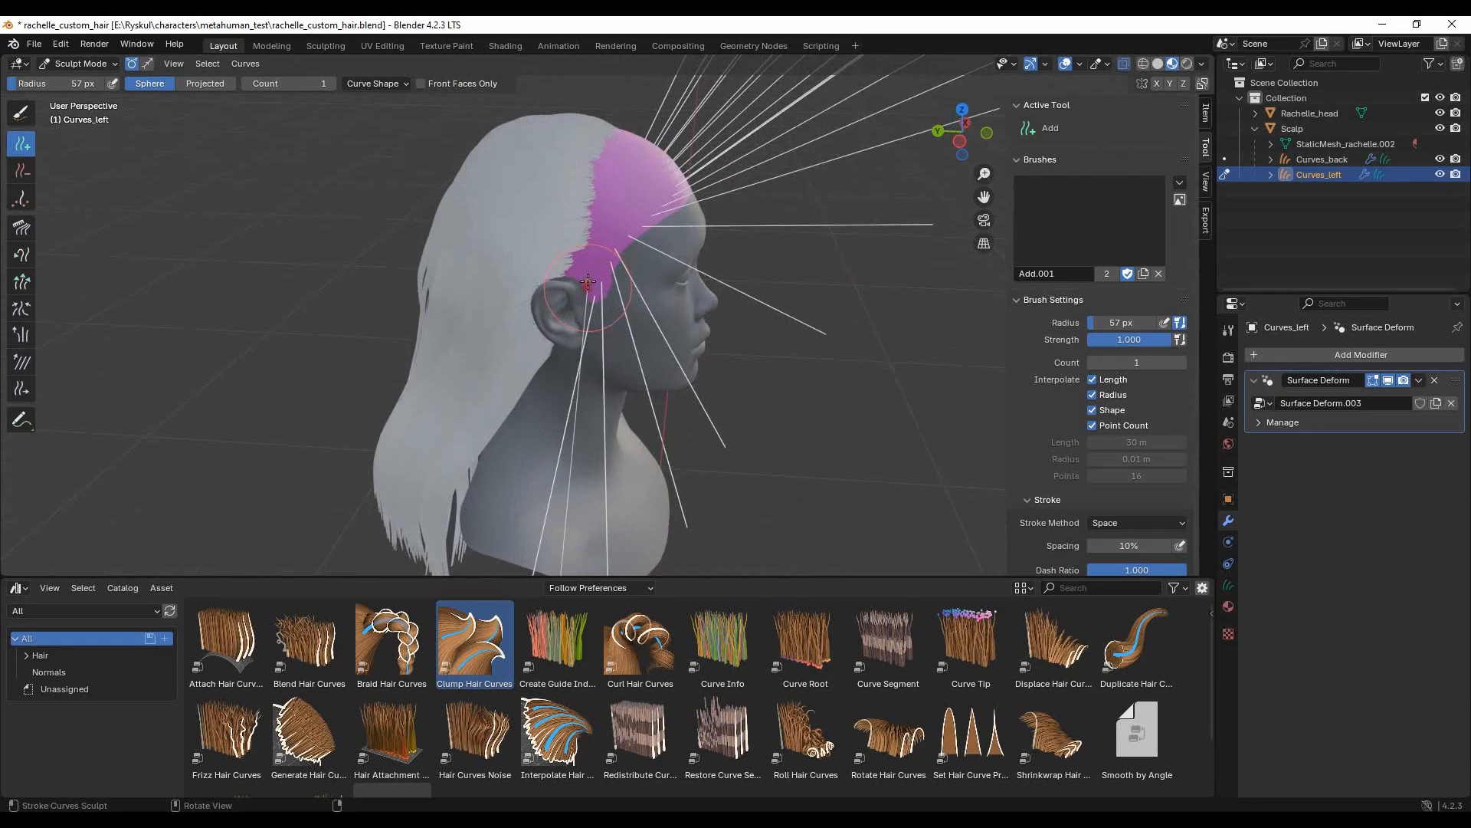
mouse_move(636, 206)
middle_mouse_down()
mouse_move(613, 264)
mouse_move(639, 261)
mouse_move(612, 223)
middle_mouse_up()
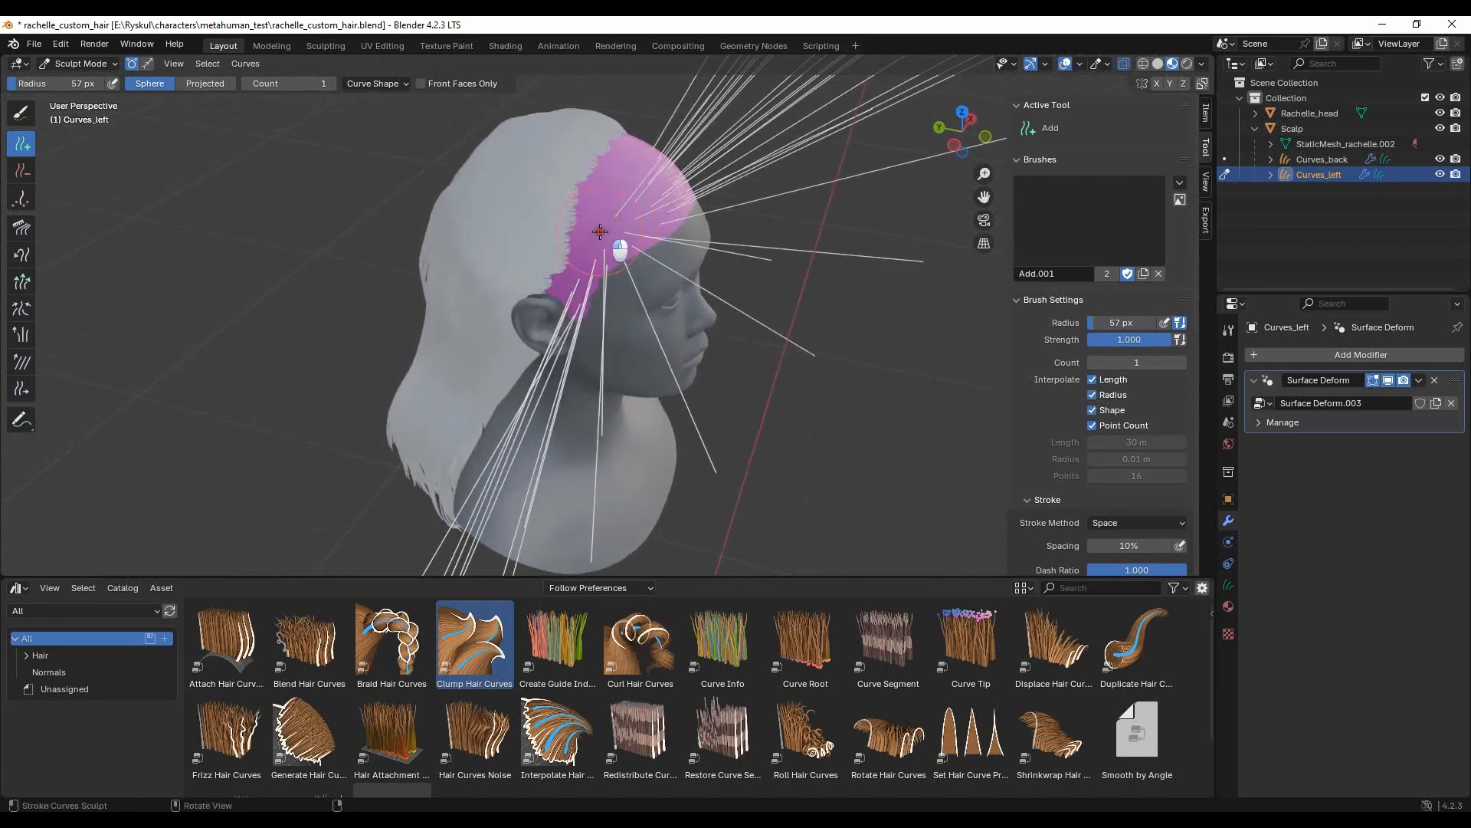
middle_click_drag(558, 294, 574, 261)
middle_click_drag(746, 214, 540, 289)
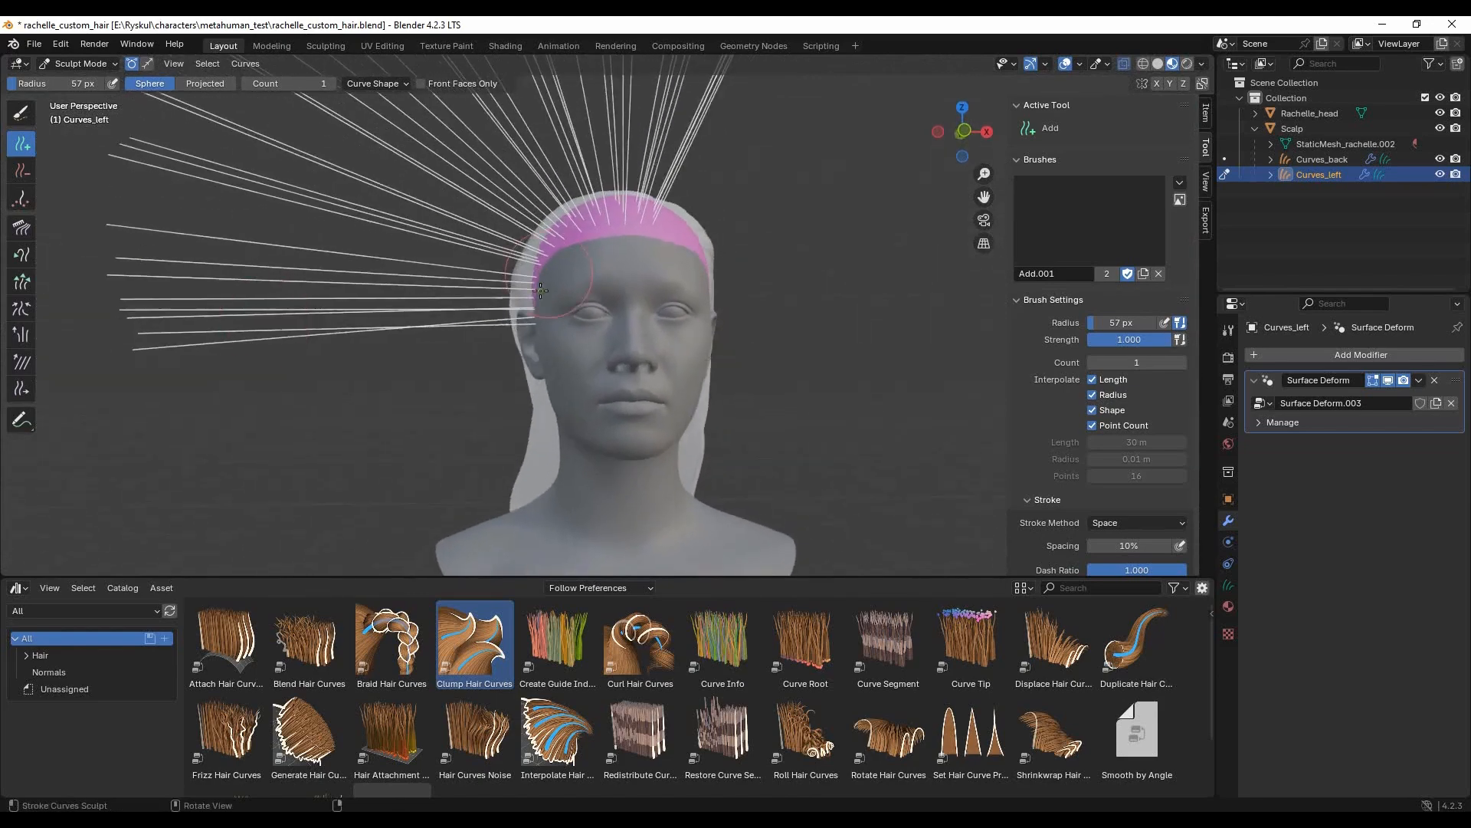
- Comb the new straight front guide curves down beside the face with the Comb brush
left_click(23, 232)
scroll(536, 268, "down", 5)
left_click_drag(703, 291, 390, 320)
mouse_move(640, 288)
left_mouse_down()
mouse_move(475, 322)
mouse_move(637, 239)
mouse_move(560, 321)
mouse_move(501, 429)
mouse_move(565, 477)
left_mouse_up()
middle_click_drag(567, 420, 576, 449)
middle_click_drag(675, 558, 584, 354)
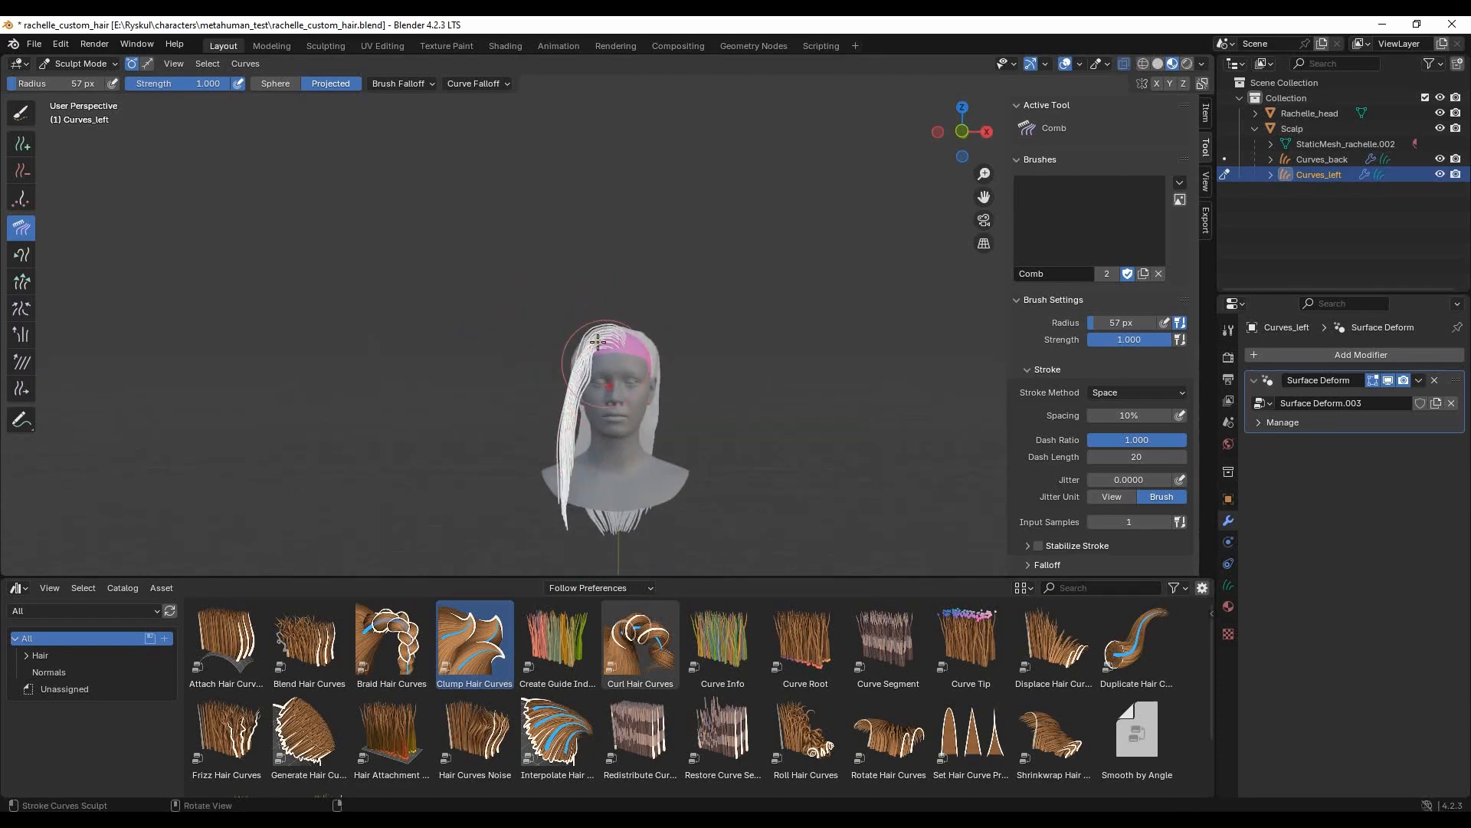
- Comb the front section's lengths closer to the cheek and down over the shoulder
left_click_drag(628, 466, 589, 462)
mouse_move(619, 385)
left_mouse_down()
mouse_move(603, 363)
mouse_move(578, 426)
left_mouse_up()
mouse_move(517, 507)
middle_mouse_down()
mouse_move(683, 486)
mouse_move(690, 453)
mouse_move(749, 393)
mouse_move(667, 383)
middle_mouse_up()
mouse_move(667, 383)
left_mouse_down()
mouse_move(605, 475)
mouse_move(585, 427)
mouse_move(561, 440)
mouse_move(584, 485)
mouse_move(636, 463)
mouse_move(618, 498)
left_mouse_up()
mouse_move(706, 487)
middle_mouse_down()
mouse_move(543, 482)
mouse_move(500, 402)
middle_mouse_up()
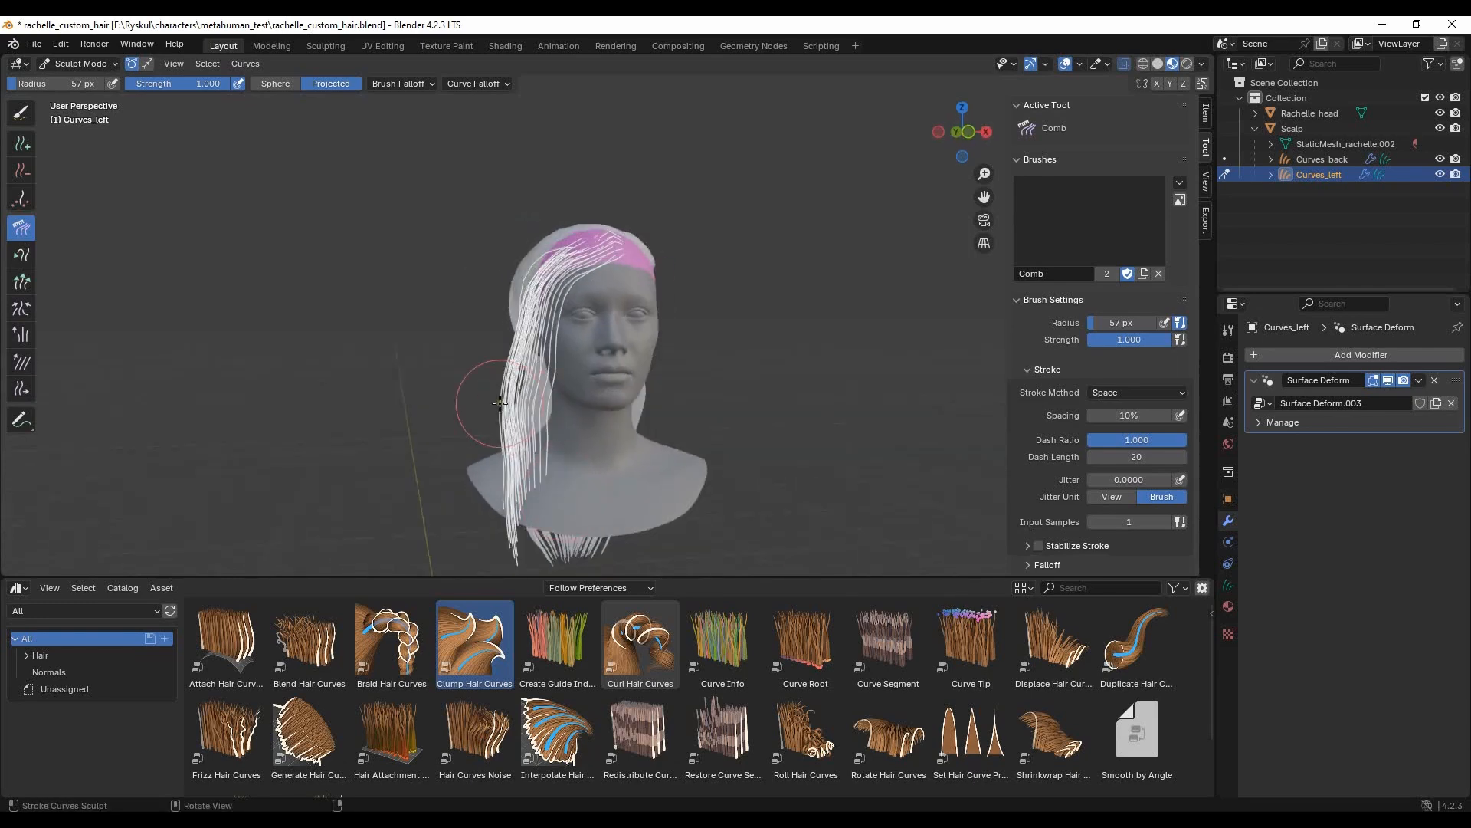
- Comb the roots and upper lengths of the front section up over the forehead and outwards from the temple
left_click_drag(527, 321, 541, 330)
middle_click_drag(541, 329, 517, 303)
left_click_drag(618, 267, 573, 215)
middle_click_drag(572, 215, 594, 244)
middle_click_drag(633, 302, 594, 296)
left_click_drag(585, 250, 565, 262)
middle_click_drag(566, 263, 562, 249)
left_click_drag(563, 249, 539, 239)
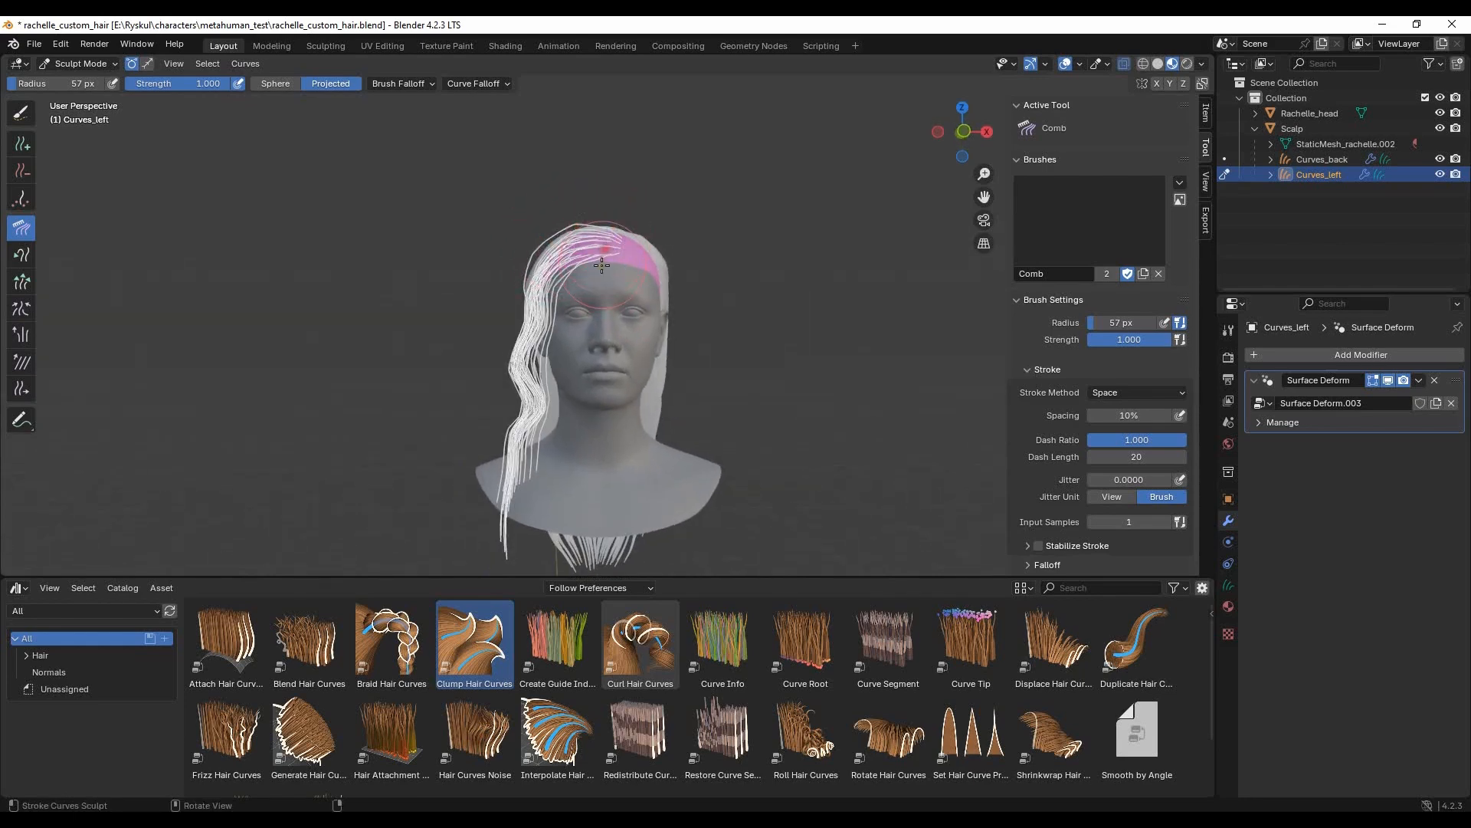
- Comb the front section's middle and lower lengths into a wave beside the neck and shoulder
left_click_drag(526, 328, 525, 498)
mouse_move(525, 498)
middle_mouse_down()
mouse_move(430, 432)
mouse_move(663, 426)
middle_mouse_up()
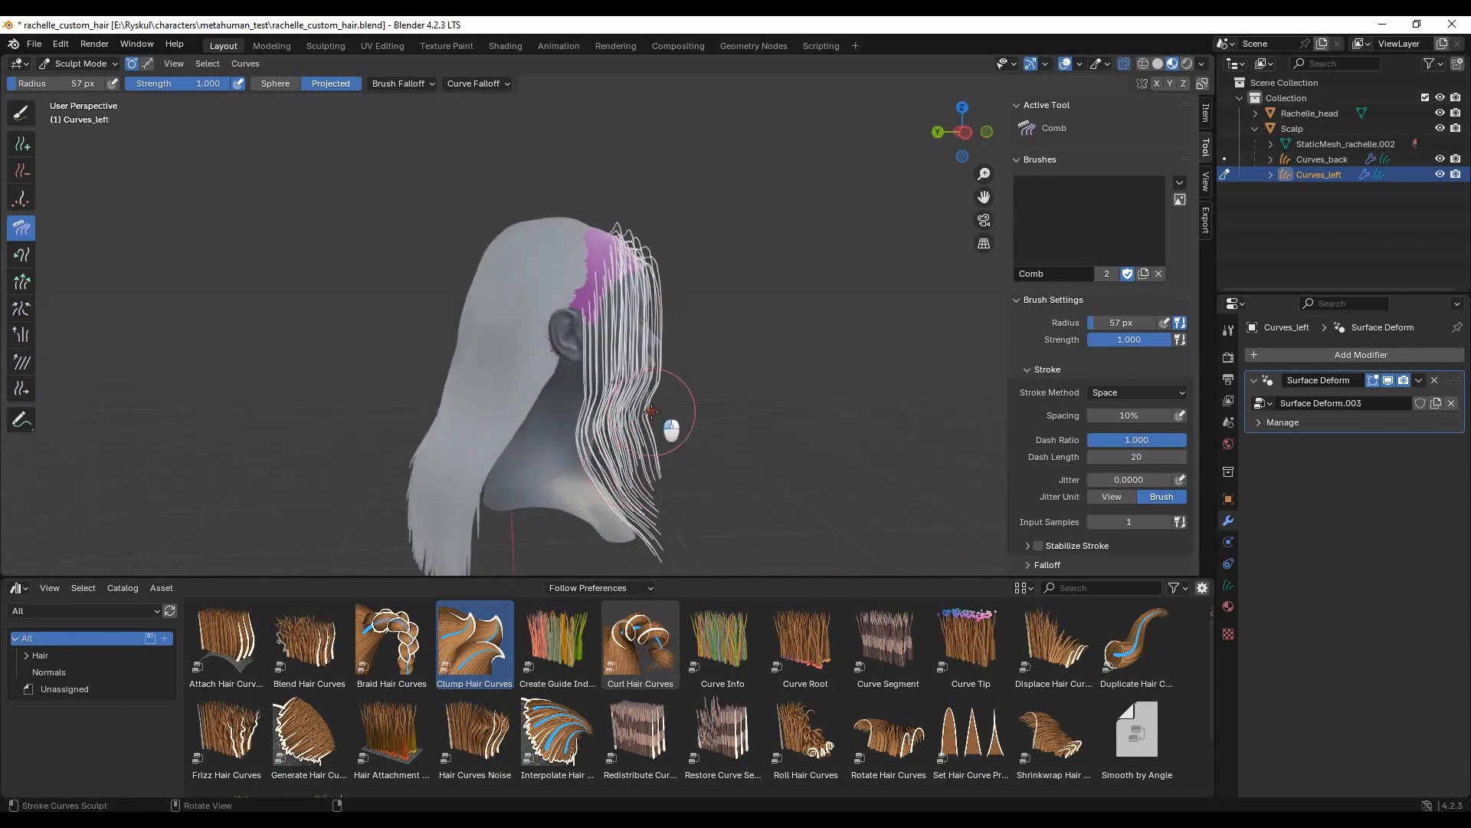
left_click_drag(666, 474, 658, 562)
mouse_move(801, 514)
middle_mouse_down()
mouse_move(798, 466)
mouse_move(789, 491)
middle_mouse_up()
left_click_drag(648, 525, 646, 540)
mouse_move(607, 452)
left_mouse_down()
mouse_move(613, 467)
mouse_move(603, 343)
left_mouse_up()
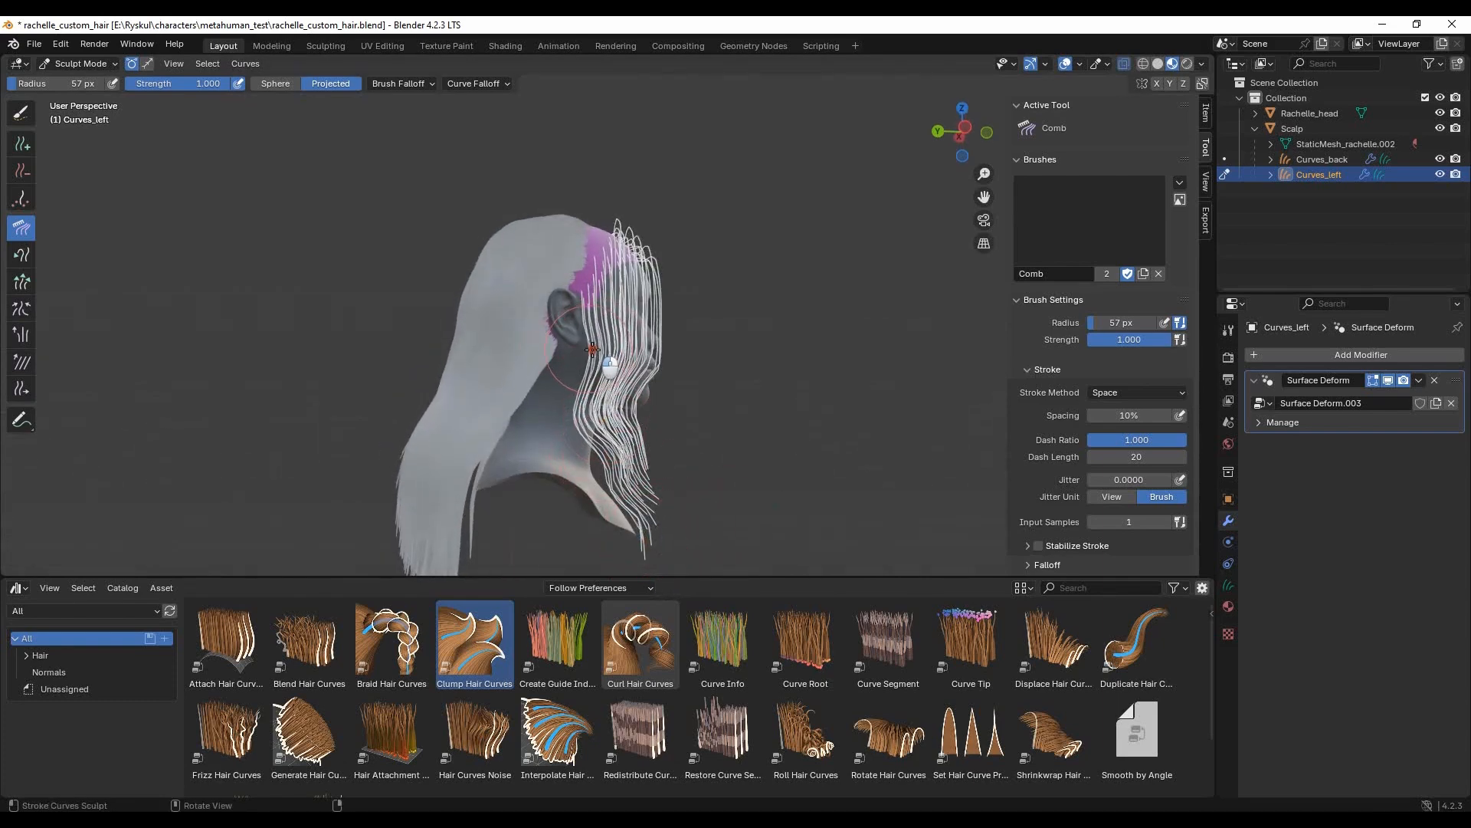
- Comb the front section's strands back off the face towards the ear and shape its outer edge beside the head
middle_click_drag(680, 325, 663, 347)
left_click_drag(659, 346, 632, 323)
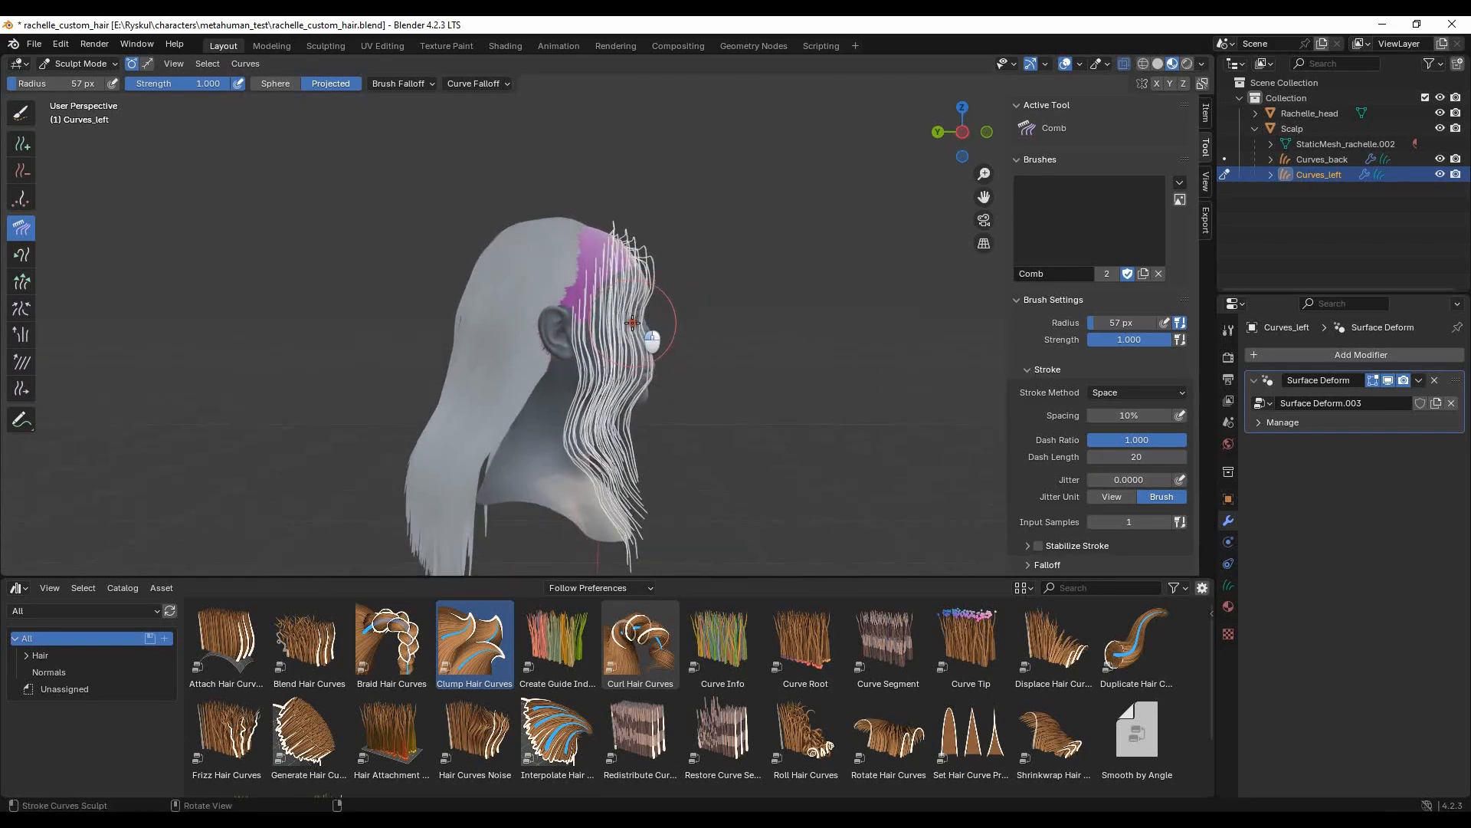
middle_click_drag(558, 339, 551, 338)
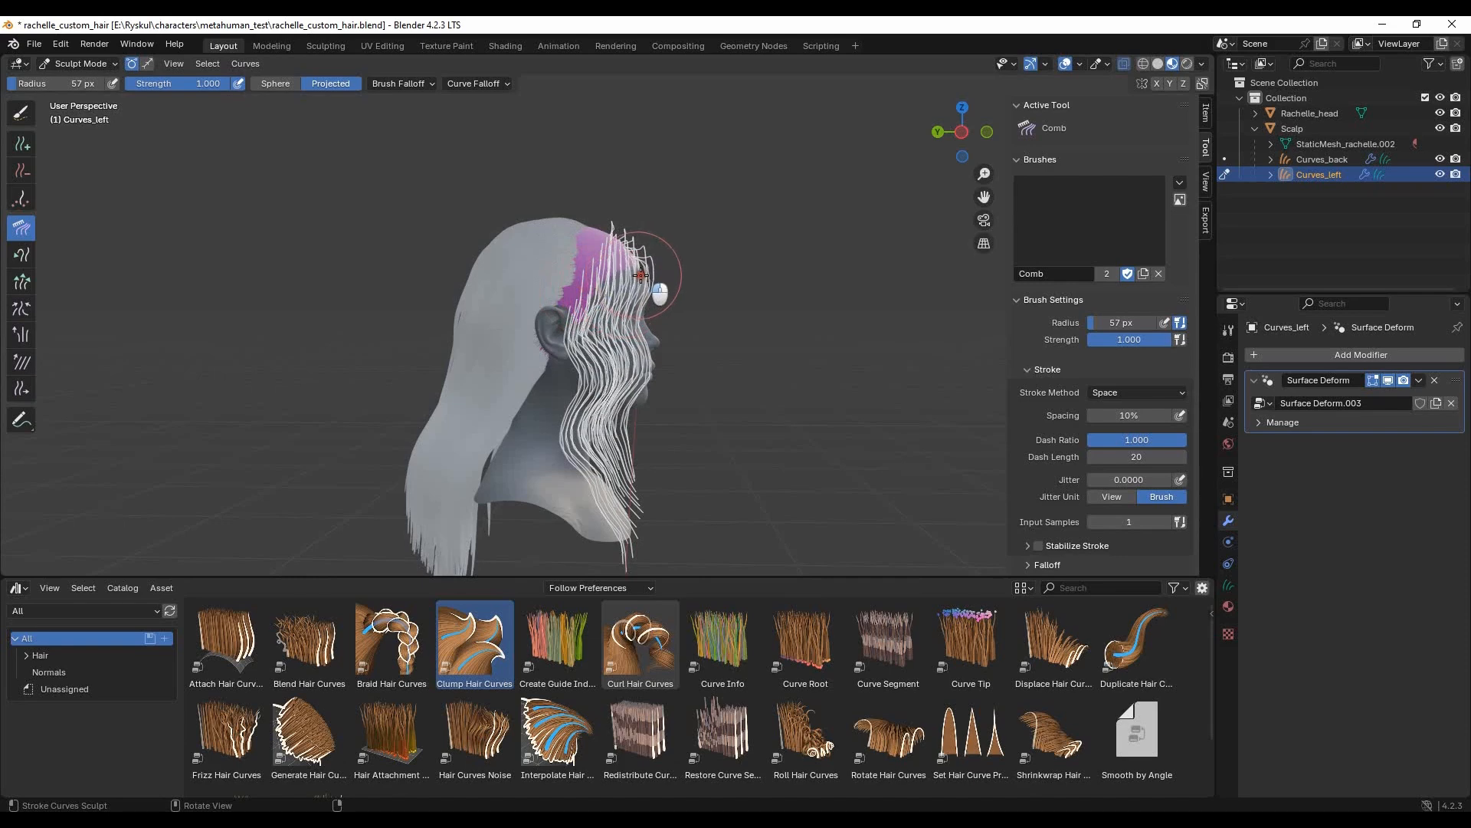
left_click_drag(639, 275, 650, 279)
middle_click_drag(741, 327, 705, 331)
left_click_drag(668, 334, 627, 324)
mouse_move(736, 350)
middle_mouse_down()
mouse_move(604, 359)
mouse_move(599, 345)
middle_mouse_up()
left_click_drag(549, 241, 518, 309)
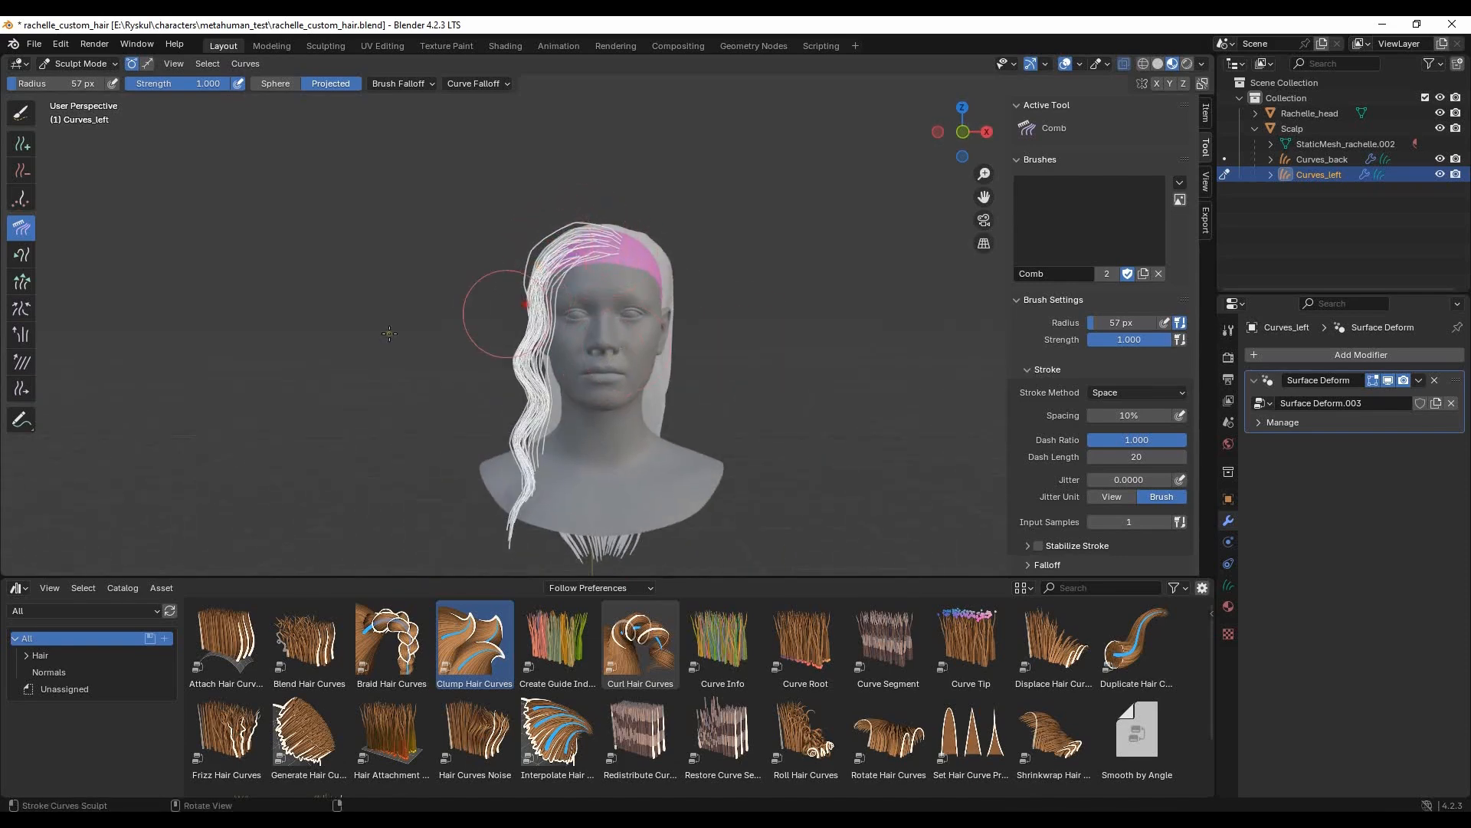
- Puff the roots of the front section along the hairline to give them volume
left_click(20, 340)
left_click_drag(604, 227, 568, 311)
mouse_move(374, 389)
middle_mouse_down()
mouse_move(689, 352)
mouse_move(21, 241)
middle_mouse_up()
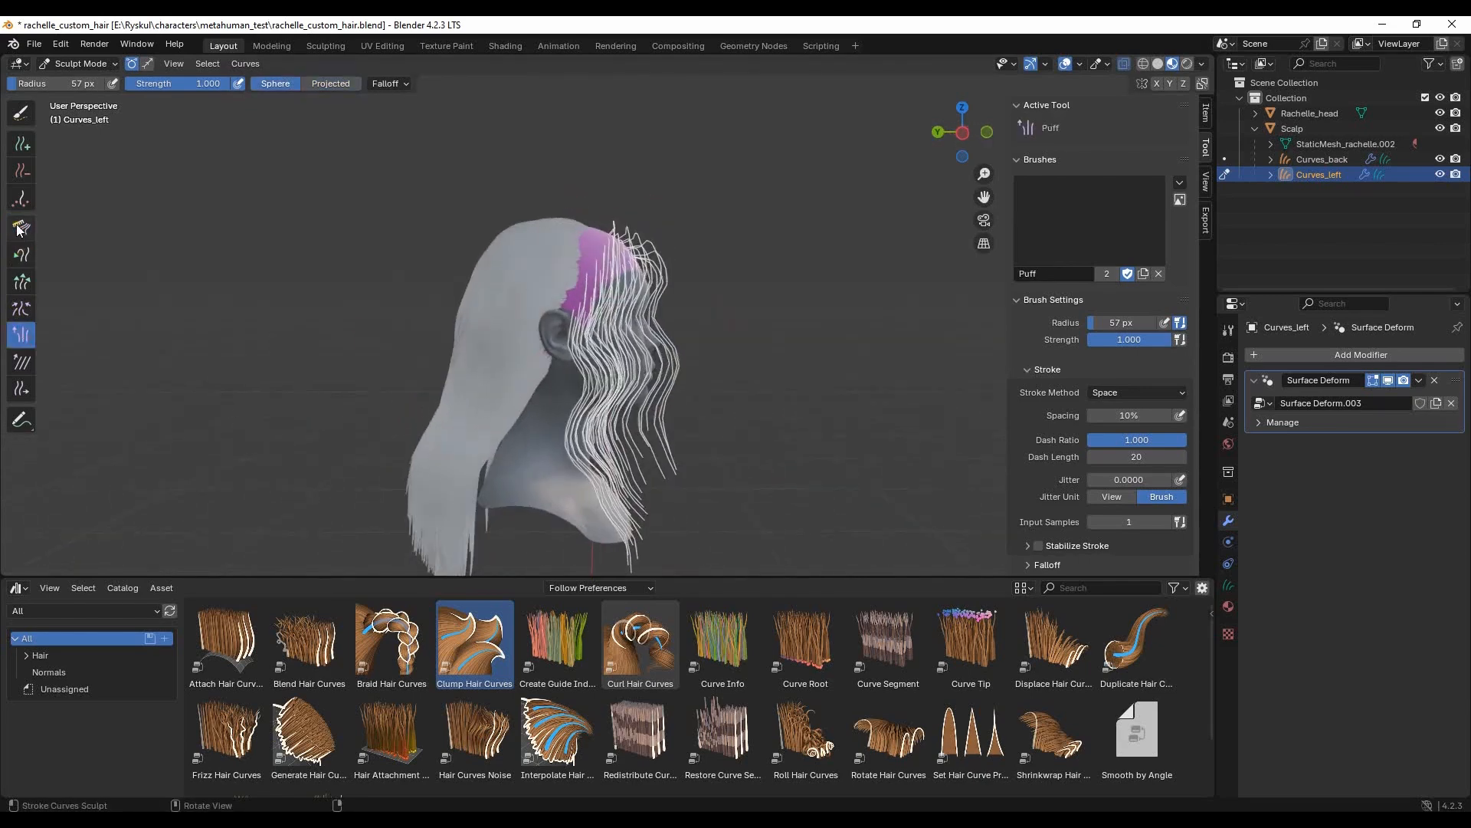
- Comb the puffed front section back into shape along the temple, cheek and neck
left_click(22, 227)
mouse_move(670, 356)
left_mouse_down()
mouse_move(657, 437)
mouse_move(674, 460)
mouse_move(689, 345)
mouse_move(659, 317)
mouse_move(673, 387)
mouse_move(674, 286)
mouse_move(677, 352)
mouse_move(634, 446)
mouse_move(651, 506)
mouse_move(587, 467)
left_mouse_up()
middle_click_drag(721, 386, 576, 378)
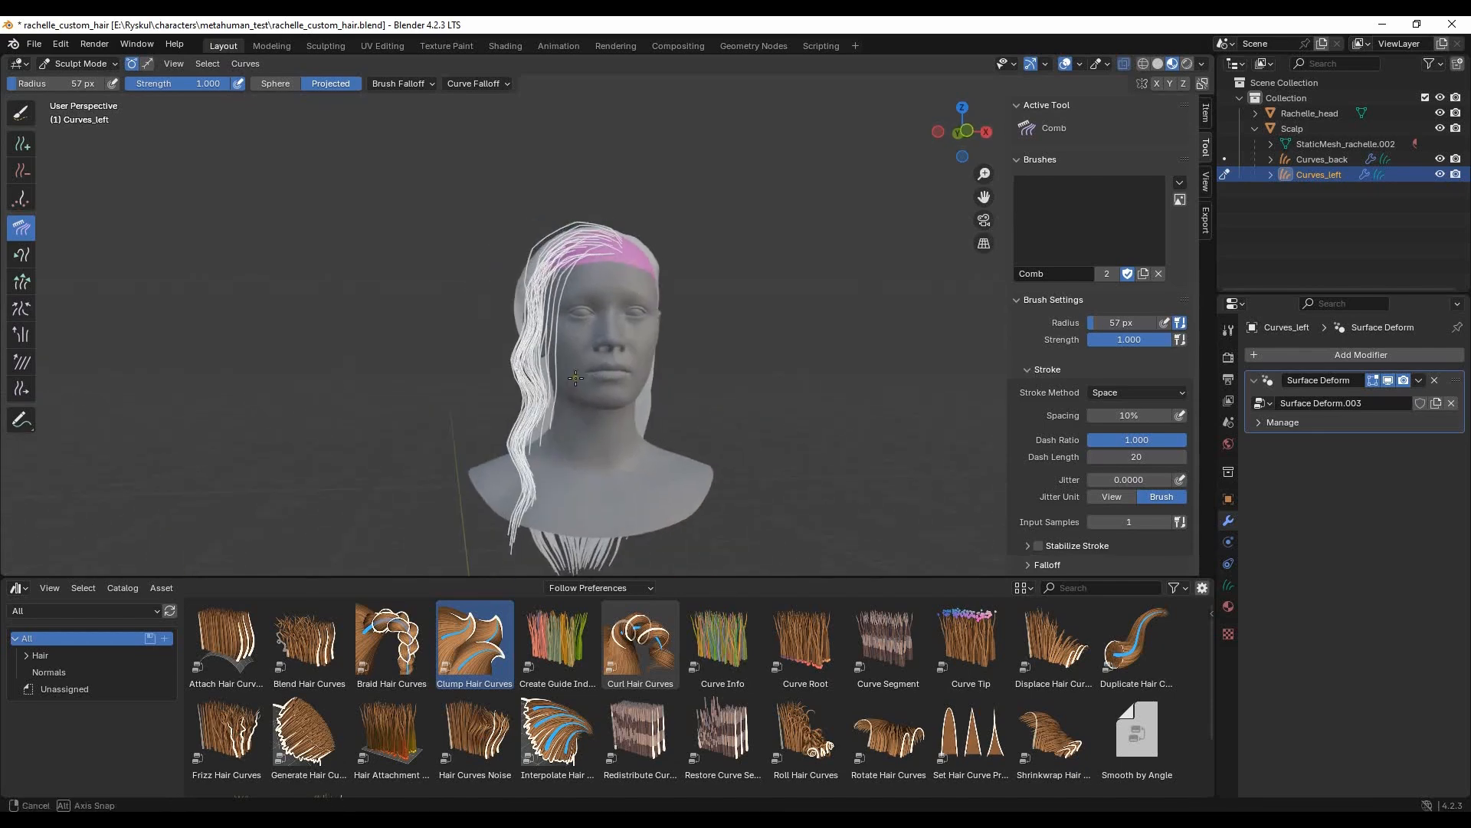
left_click_drag(528, 398, 540, 394)
mouse_move(573, 318)
left_mouse_down()
mouse_move(547, 319)
mouse_move(554, 282)
left_mouse_up()
mouse_move(576, 392)
left_mouse_down()
mouse_move(564, 381)
mouse_move(554, 421)
left_mouse_up()
- Comb the front section's crown strands over the head and bring its lower ends together on the shoulder
middle_click_drag(674, 437, 834, 422)
left_click_drag(625, 224, 604, 227)
middle_click_drag(682, 367, 521, 364)
left_click_drag(542, 470, 535, 471)
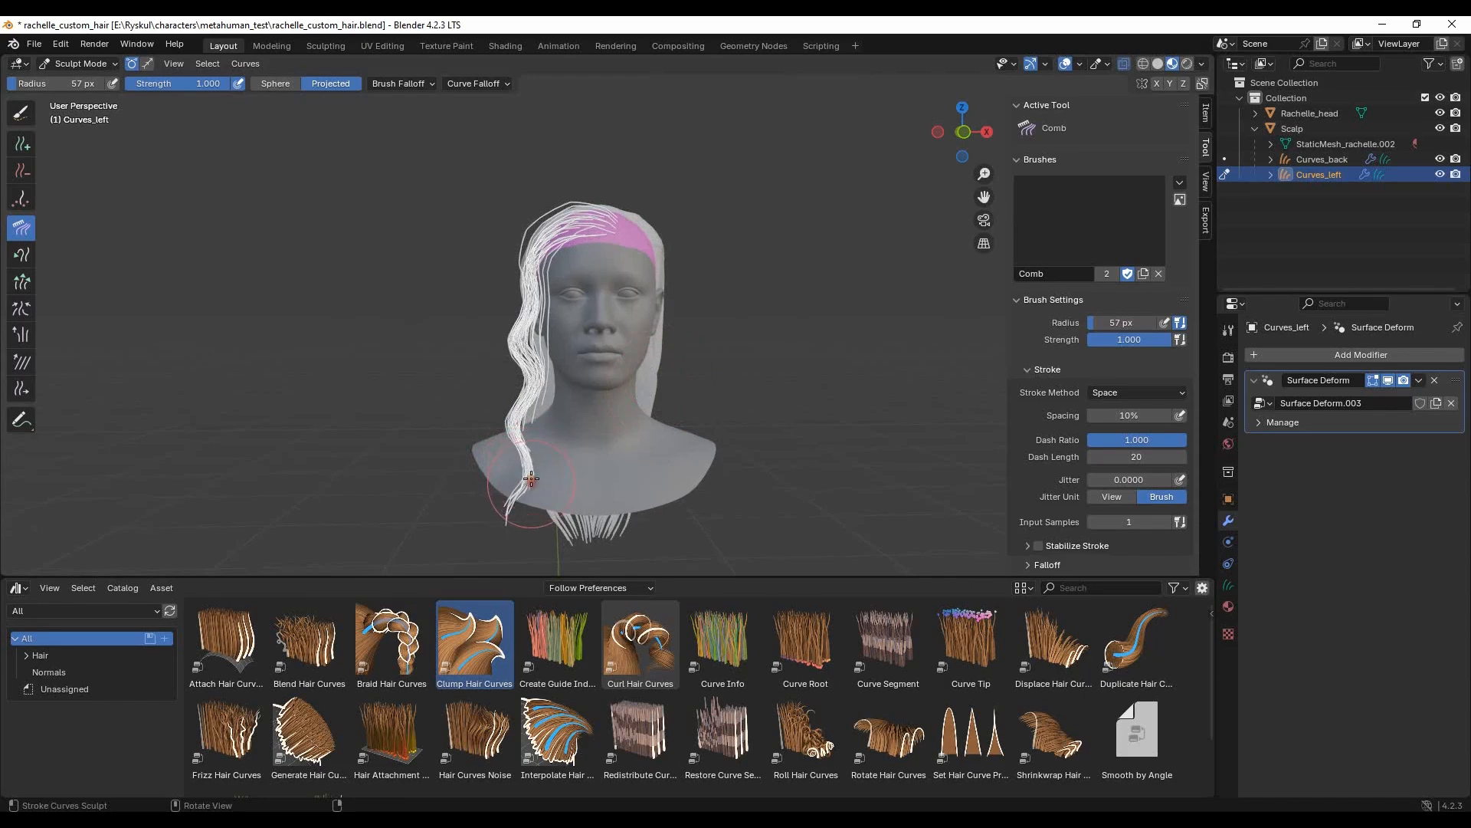
left_click_drag(524, 418, 527, 419)
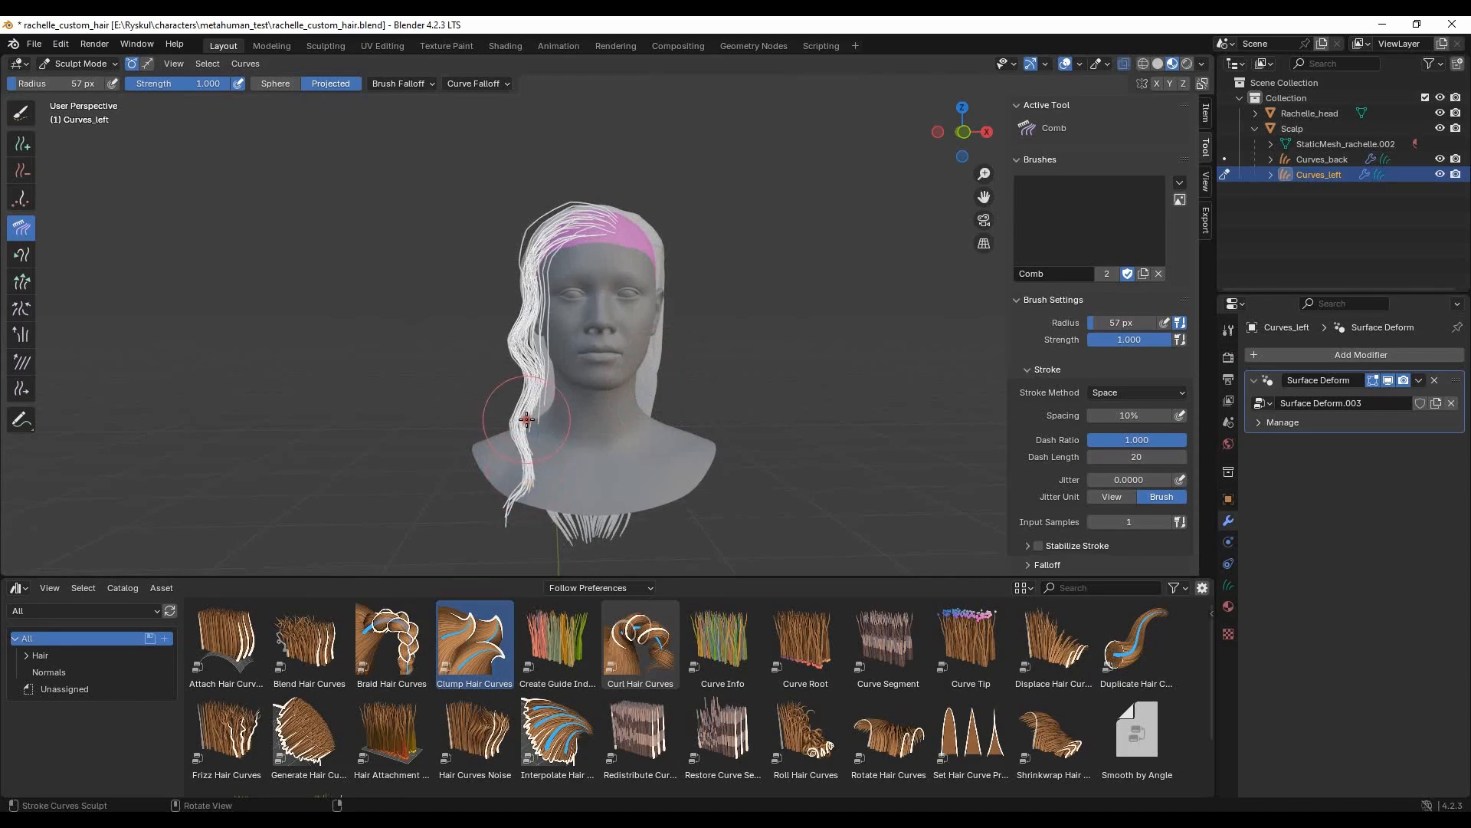
- Return to Object Mode and copy the Interpolate Hair Curves modifier from Curves_back to Curves_left
left_click(83, 62)
left_click(87, 81)
left_click(842, 313)
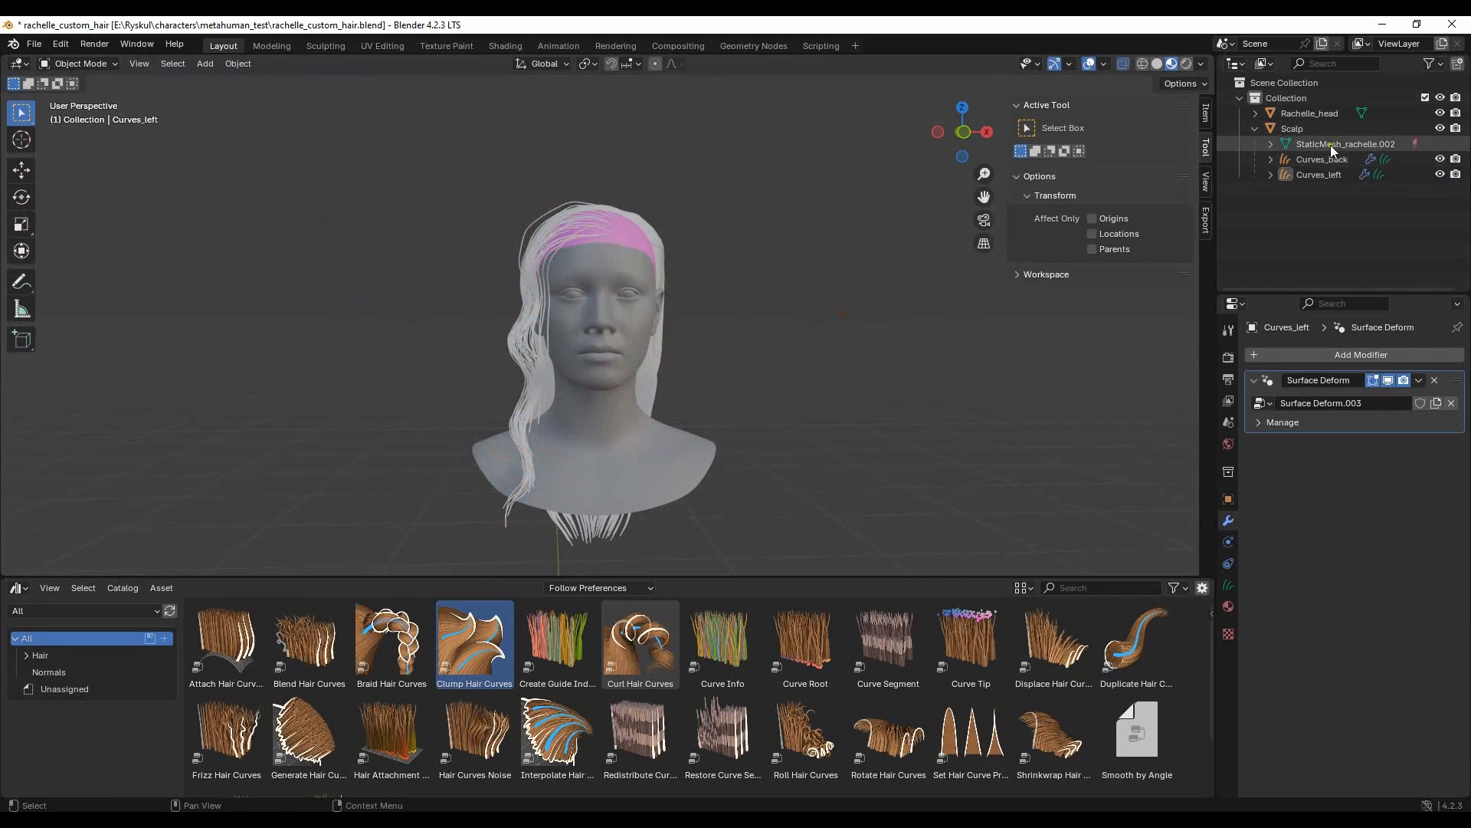
left_click(1327, 157)
left_click(1331, 175, "shift")
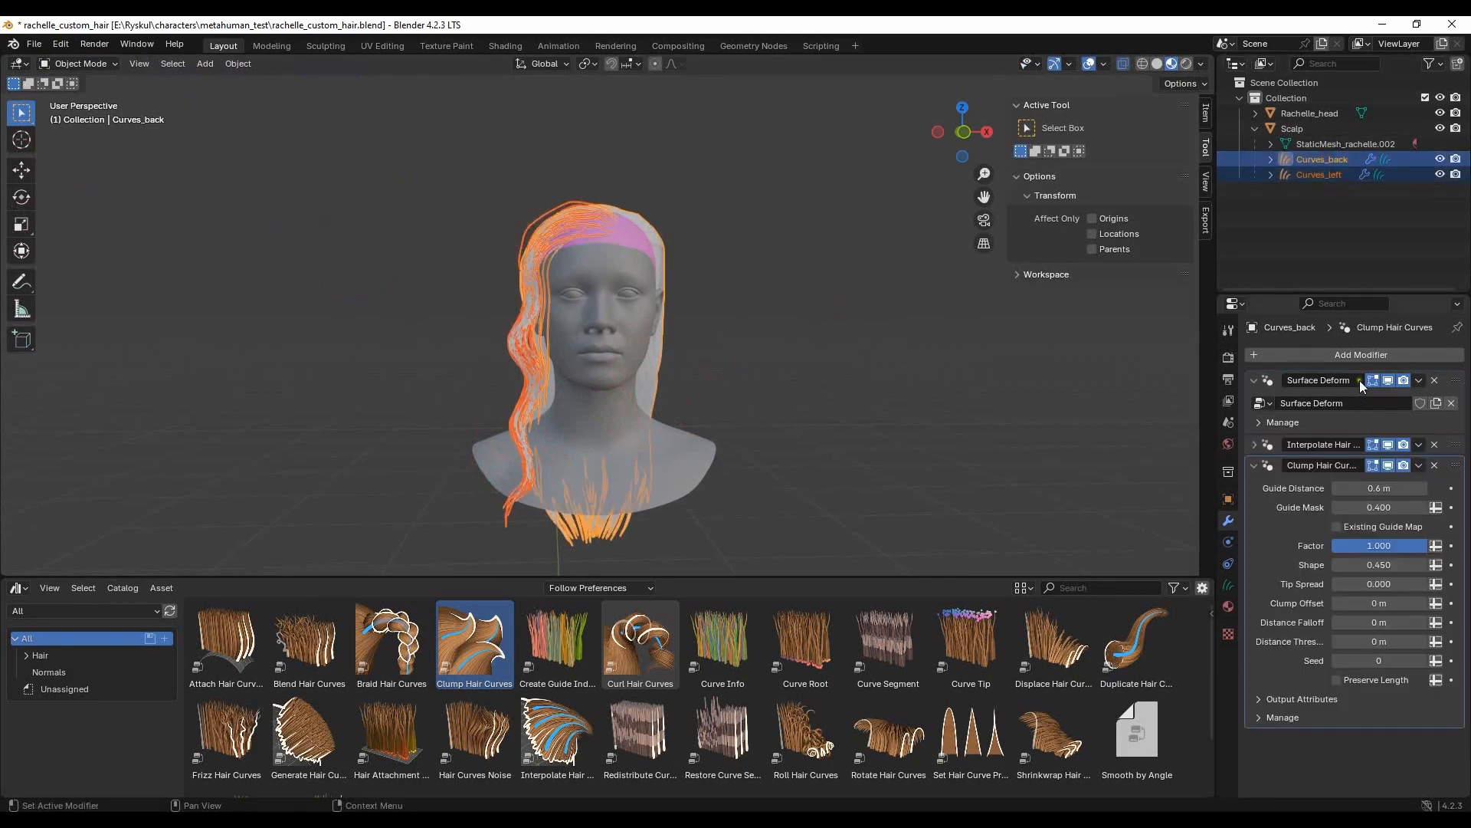
left_click(1419, 444)
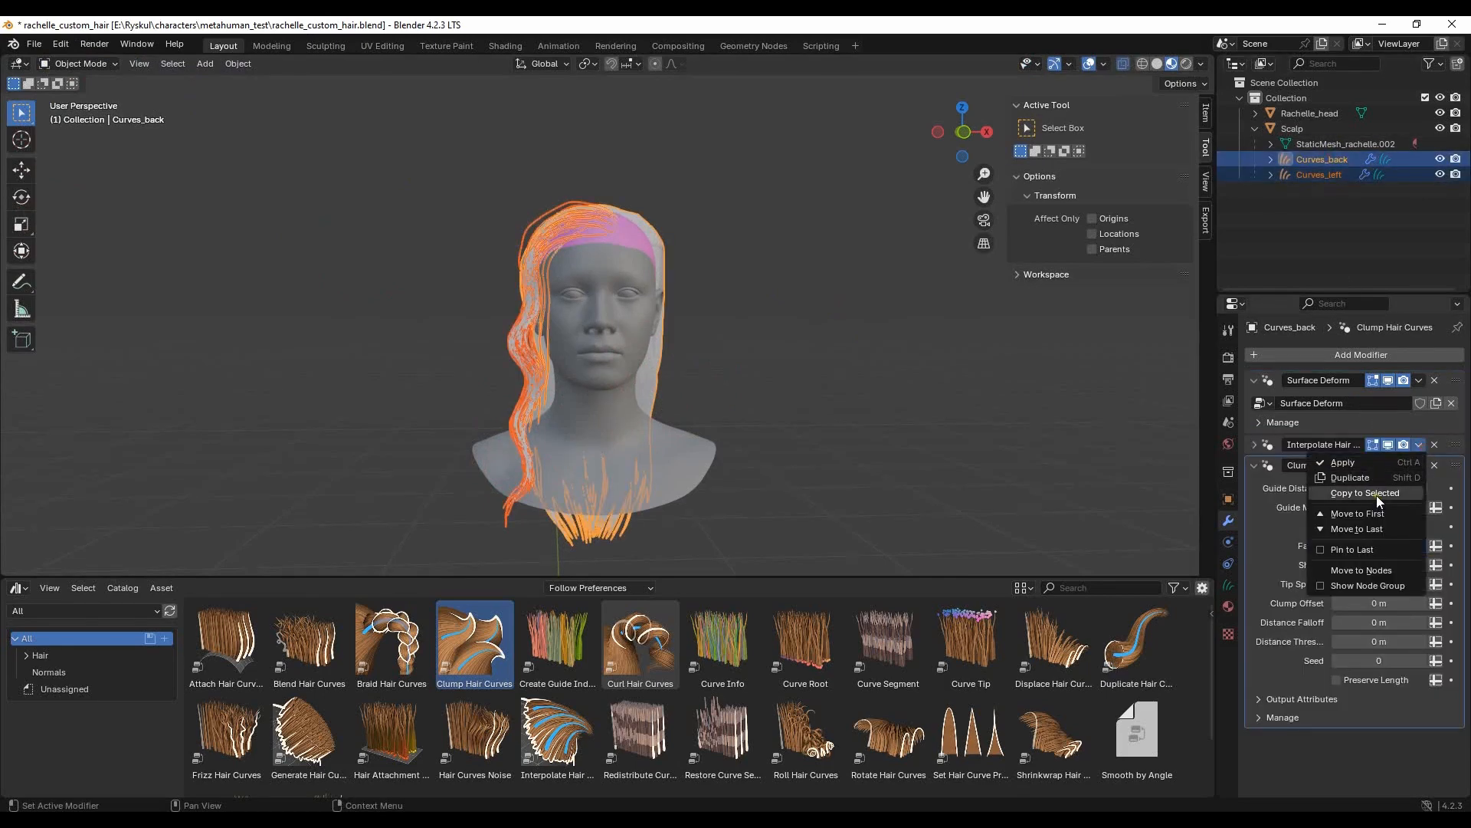
left_click(1377, 494)
middle_click_drag(916, 339, 684, 300)
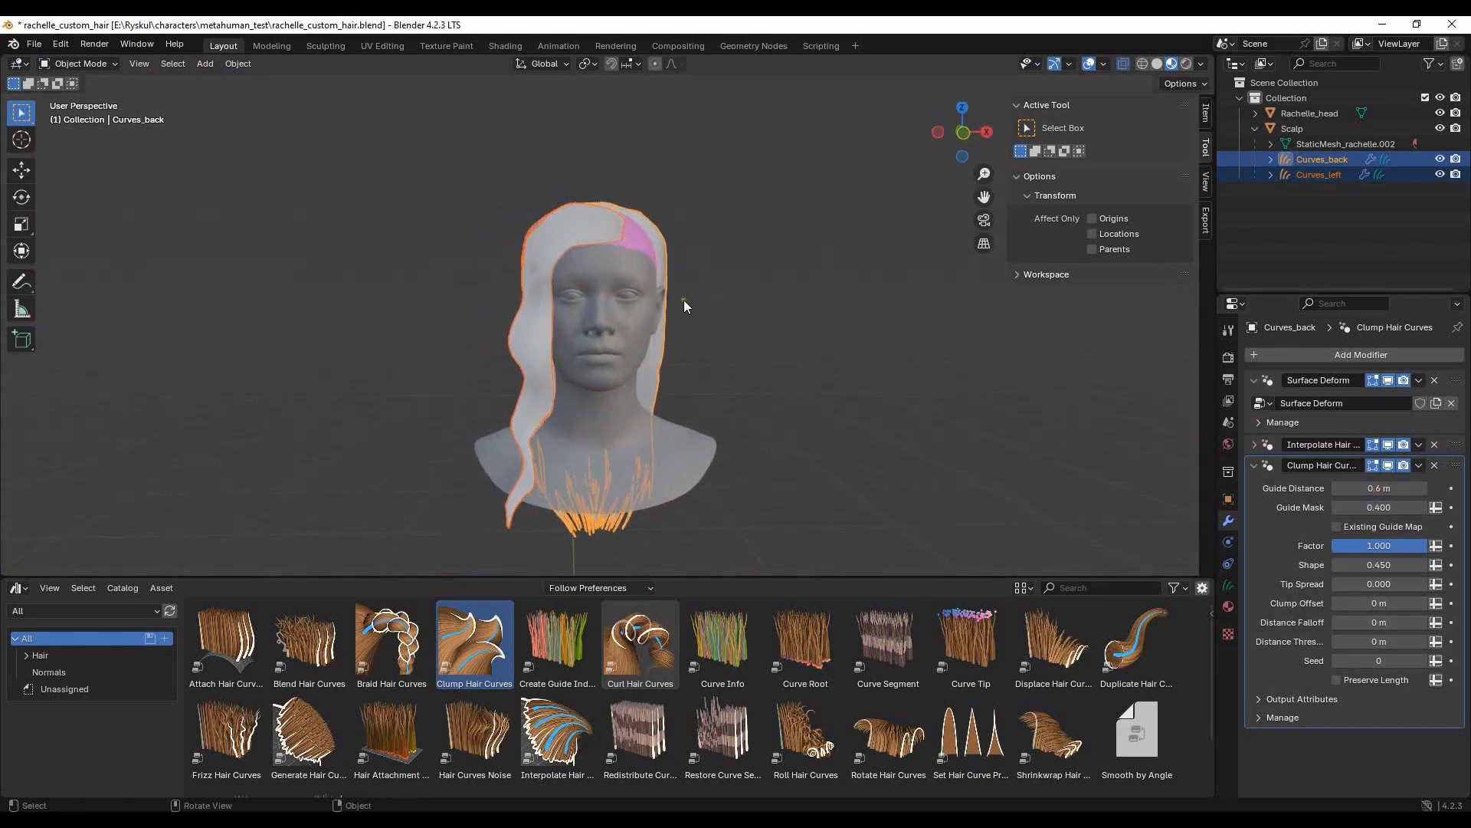
left_click(1419, 465)
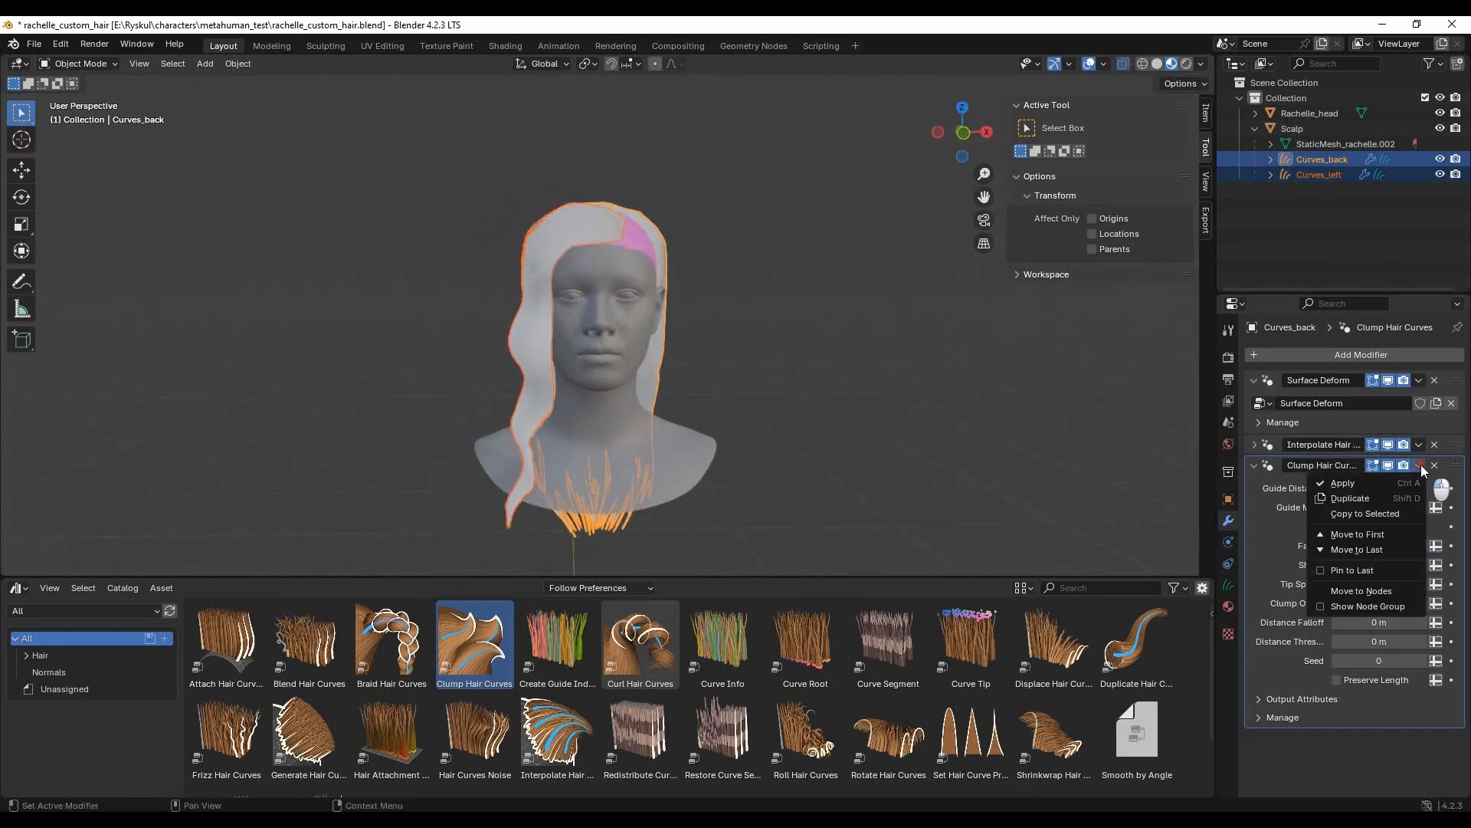
left_click(1345, 485)
key("ctrl+z")
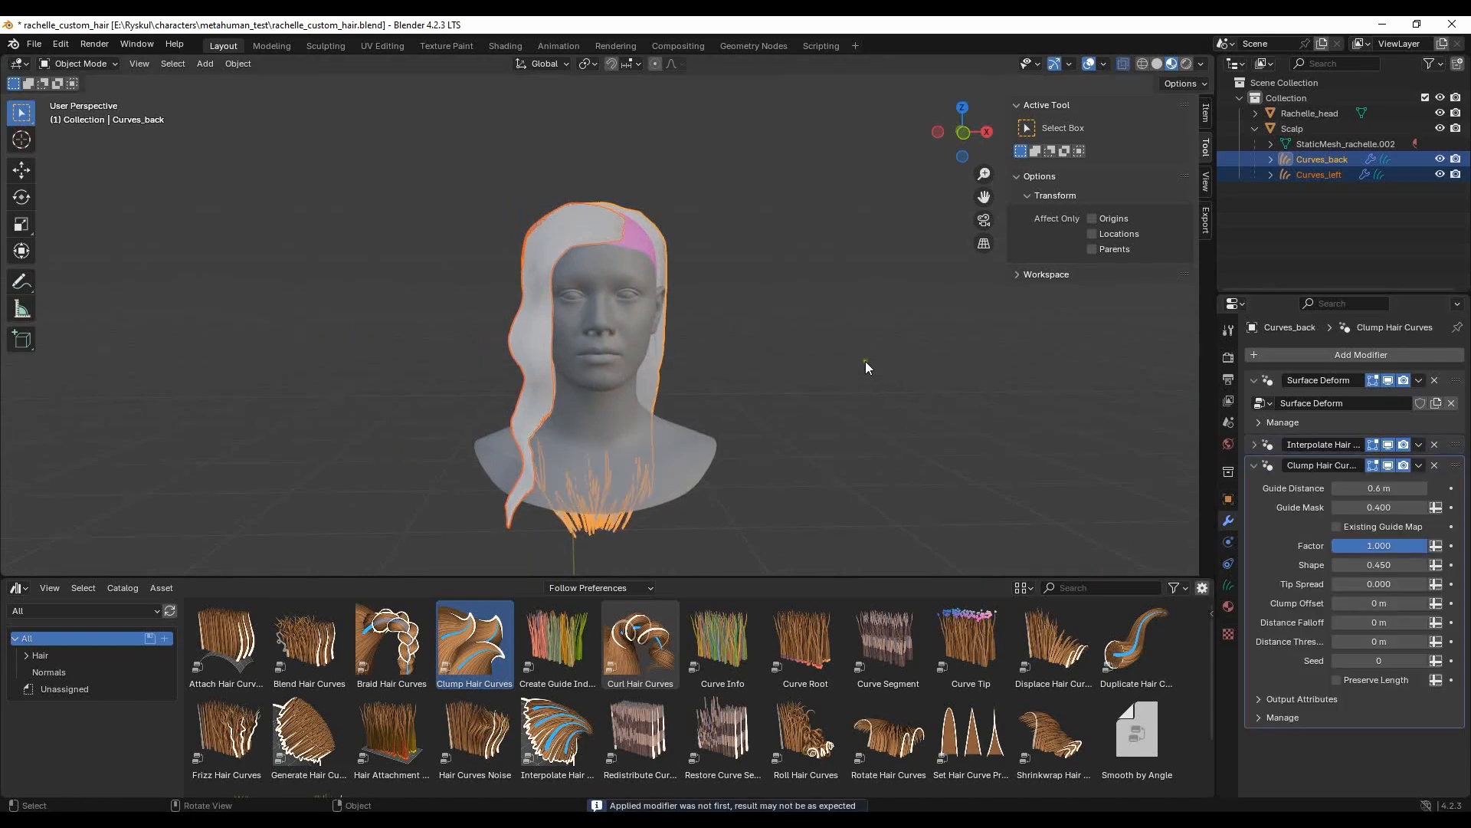
- Copy the Clump Hair Curves modifier from Curves_back to Curves_left and deselect both hair objects
left_click(1418, 464)
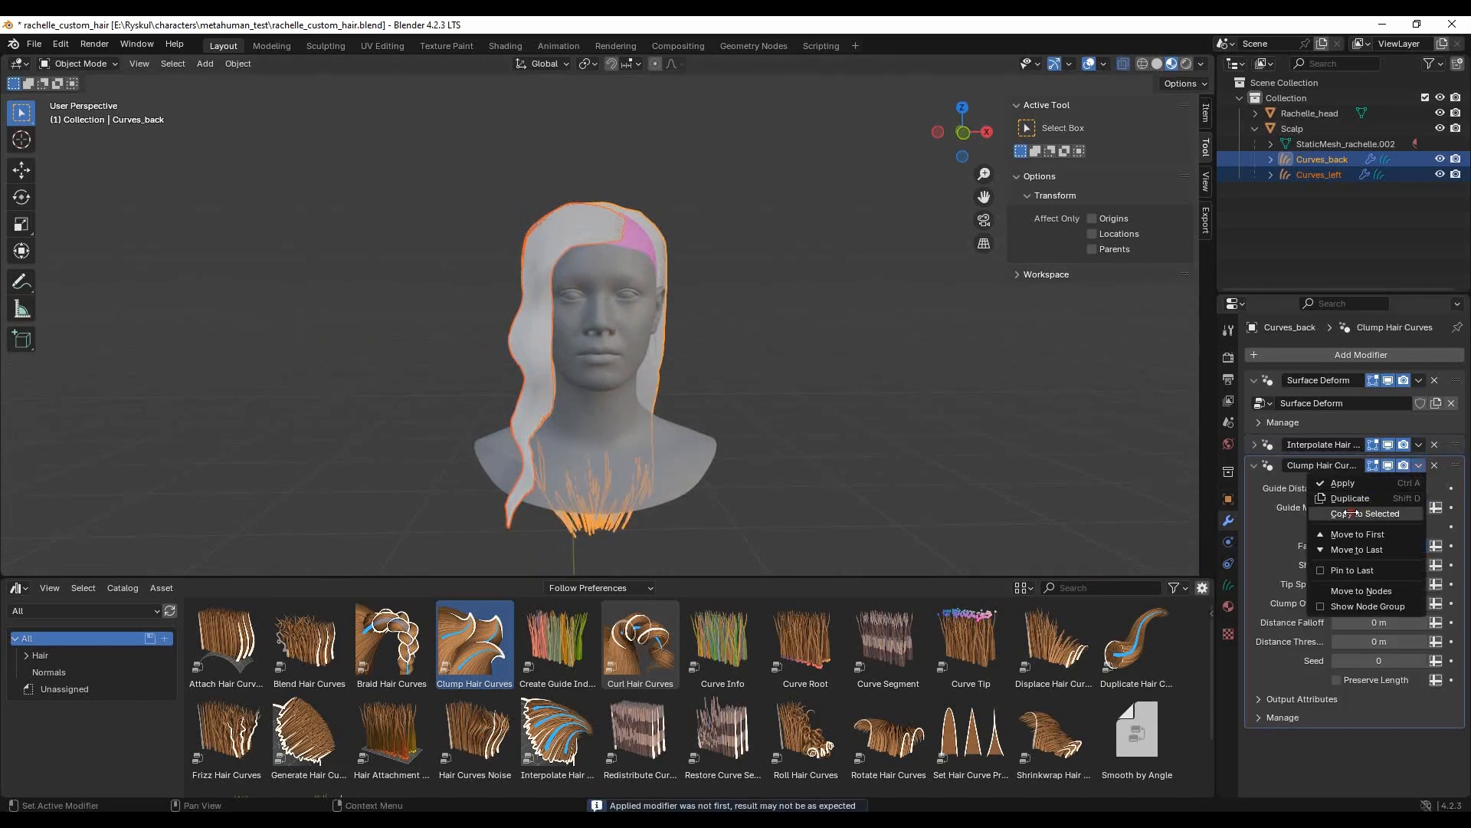
middle_click_drag(595, 324, 731, 315)
left_click(757, 335)
scroll(766, 337, "up", 3)
middle_click_drag(820, 364, 737, 324)
scroll(795, 320, "up", 2)
scroll(795, 320, "down", 3)
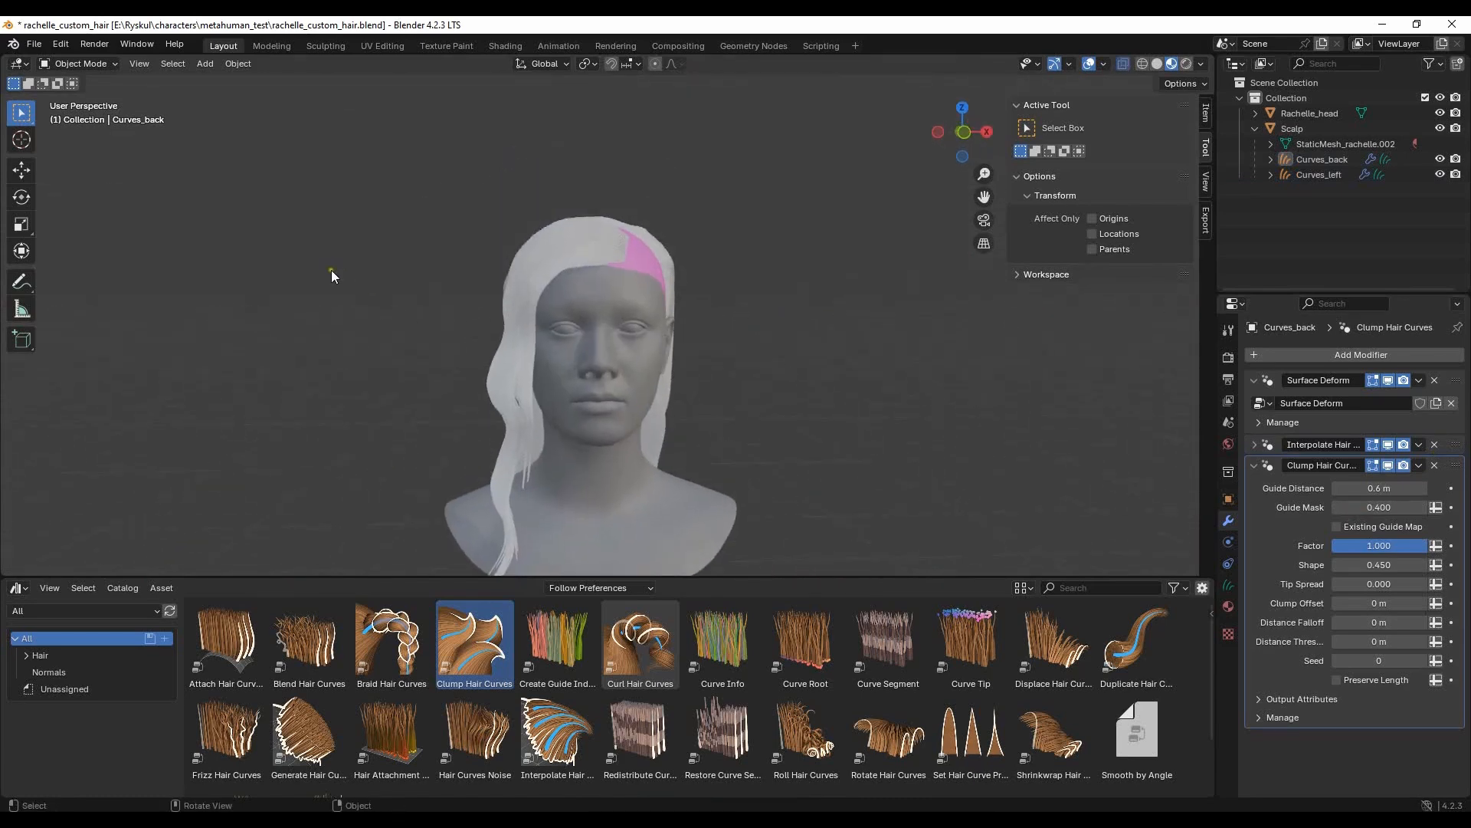
- Sculpt Curves_left with the Comb brush at a 92 px radius, reshaping the front section from the temple down to the neck
left_click(605, 245)
left_click(85, 115)
left_click_drag(560, 258, 586, 243)
left_click_drag(525, 301, 529, 336)
left_click_drag(21, 84, 57, 83)
middle_click_drag(526, 246, 690, 298)
mouse_move(840, 365)
middle_mouse_down()
mouse_move(697, 311)
mouse_move(567, 314)
middle_mouse_up()
left_click_drag(527, 295, 529, 391)
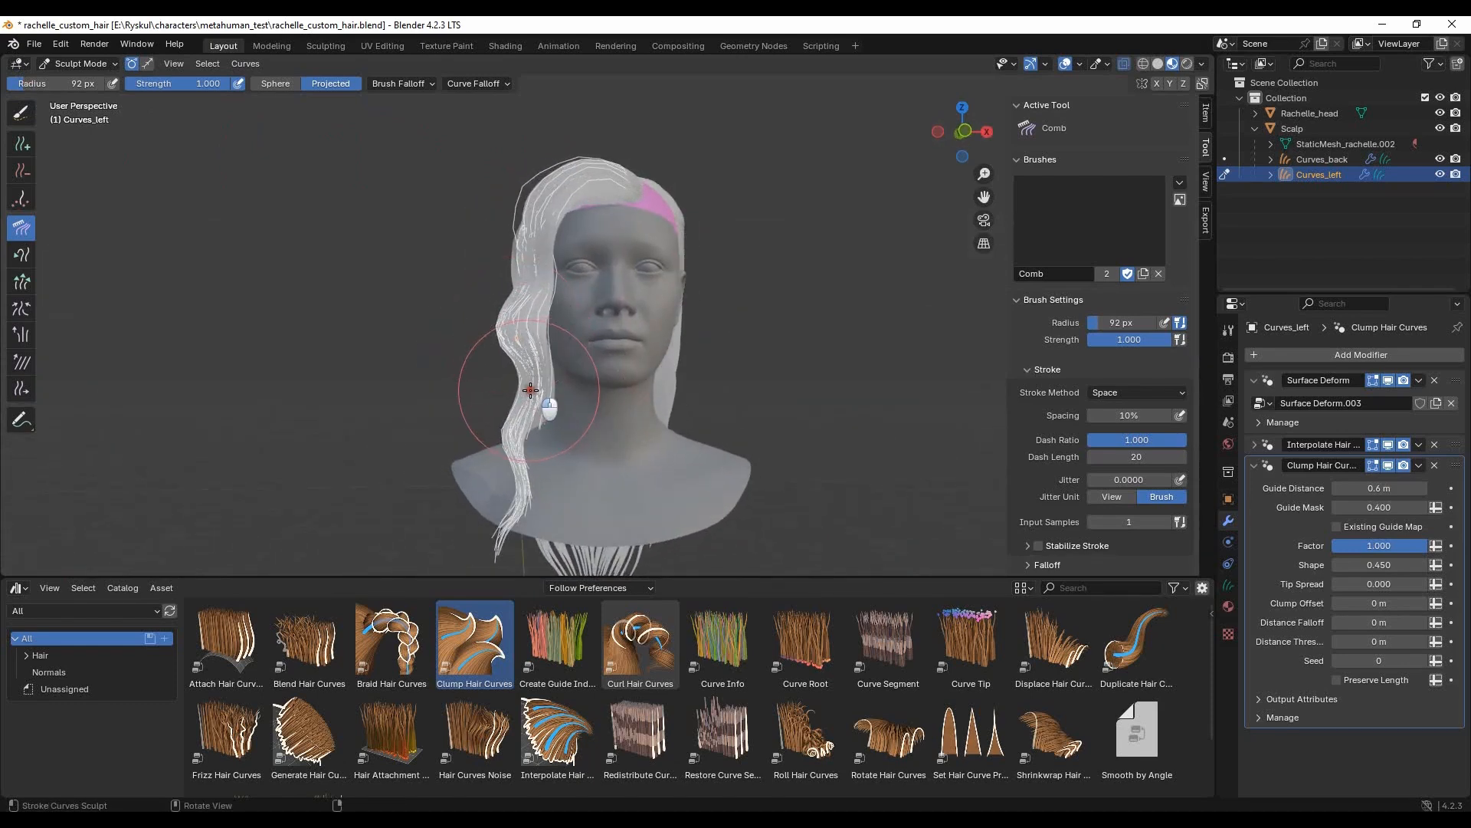
- Comb the interpolated front section from the side and above to refine its fall over the temple and shoulder
mouse_move(394, 368)
middle_mouse_down()
mouse_move(605, 429)
mouse_move(720, 388)
middle_mouse_up()
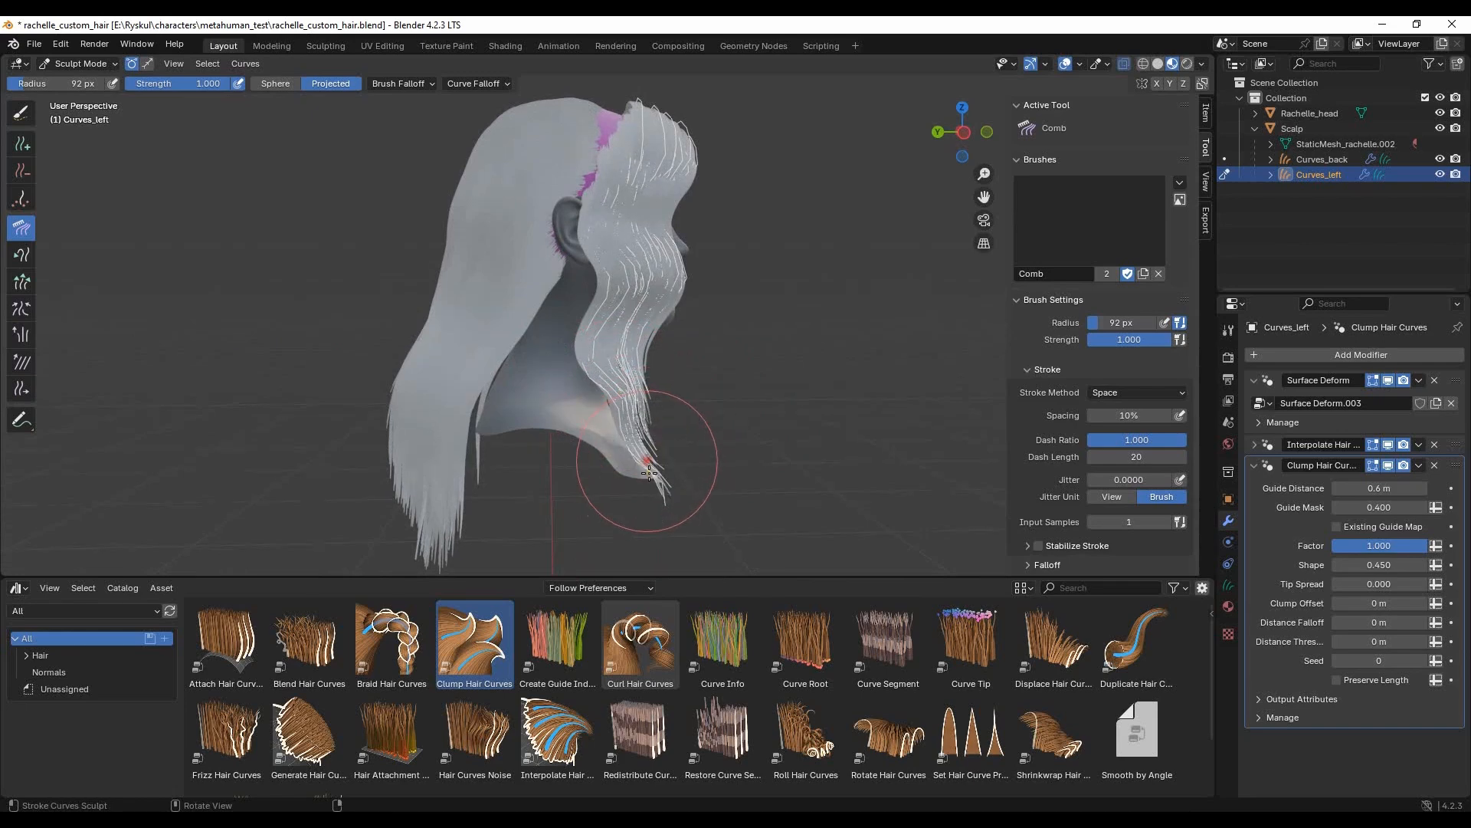
middle_click_drag(617, 223, 662, 168)
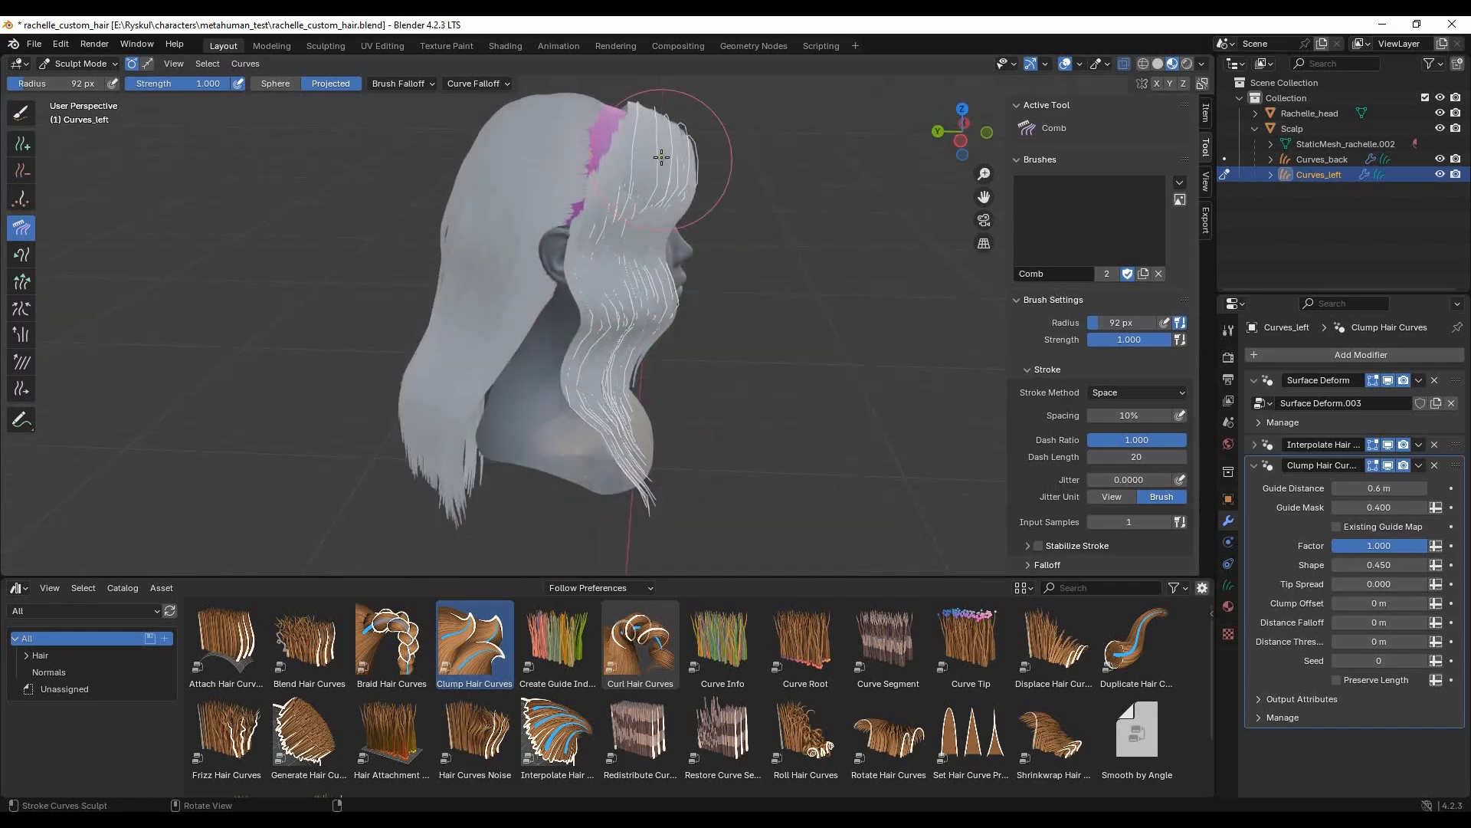
middle_click_drag(775, 259, 558, 243)
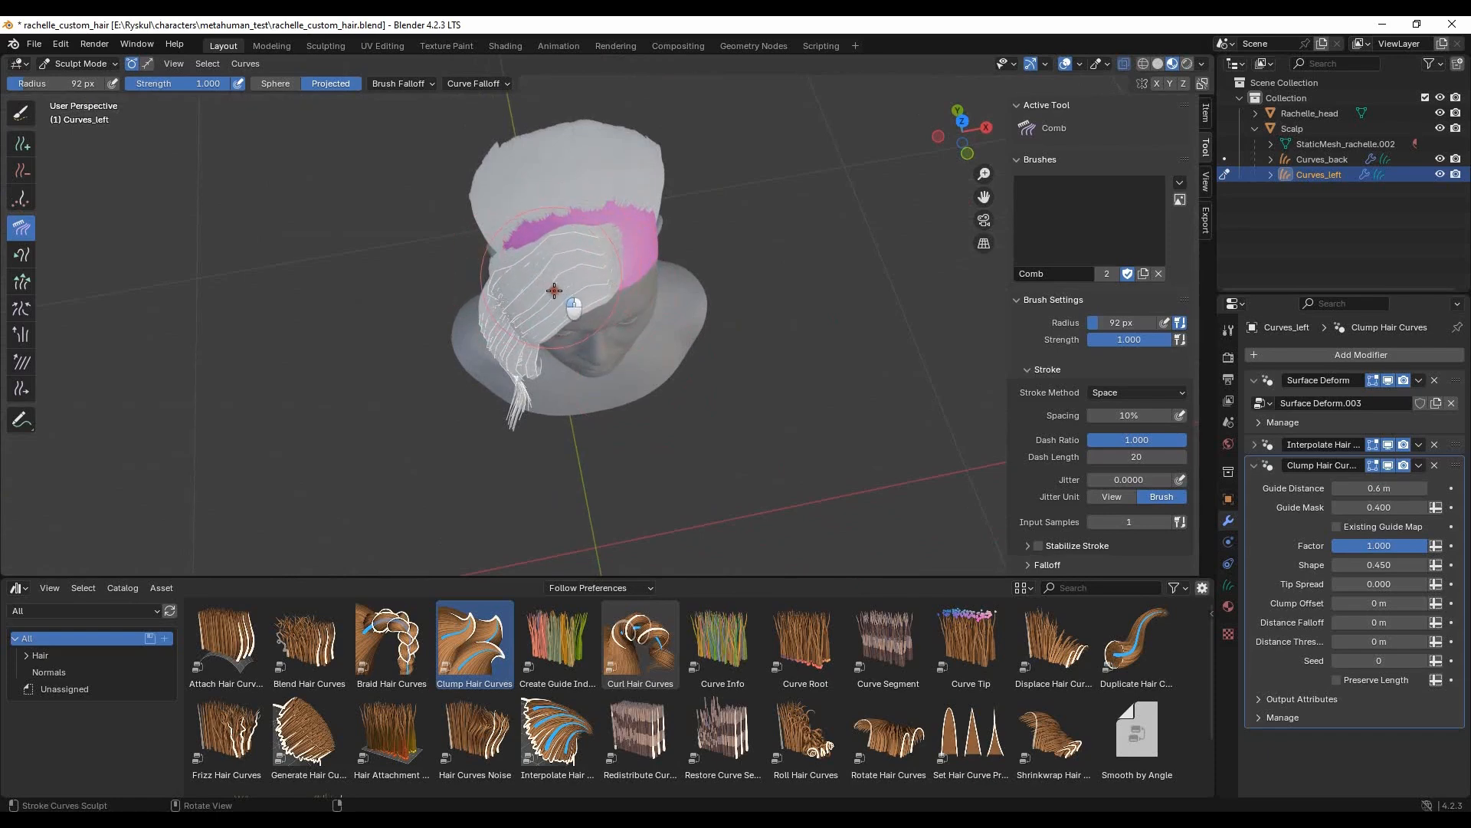
mouse_move(506, 354)
middle_mouse_down()
mouse_move(504, 328)
mouse_move(459, 306)
mouse_move(540, 268)
middle_mouse_up()
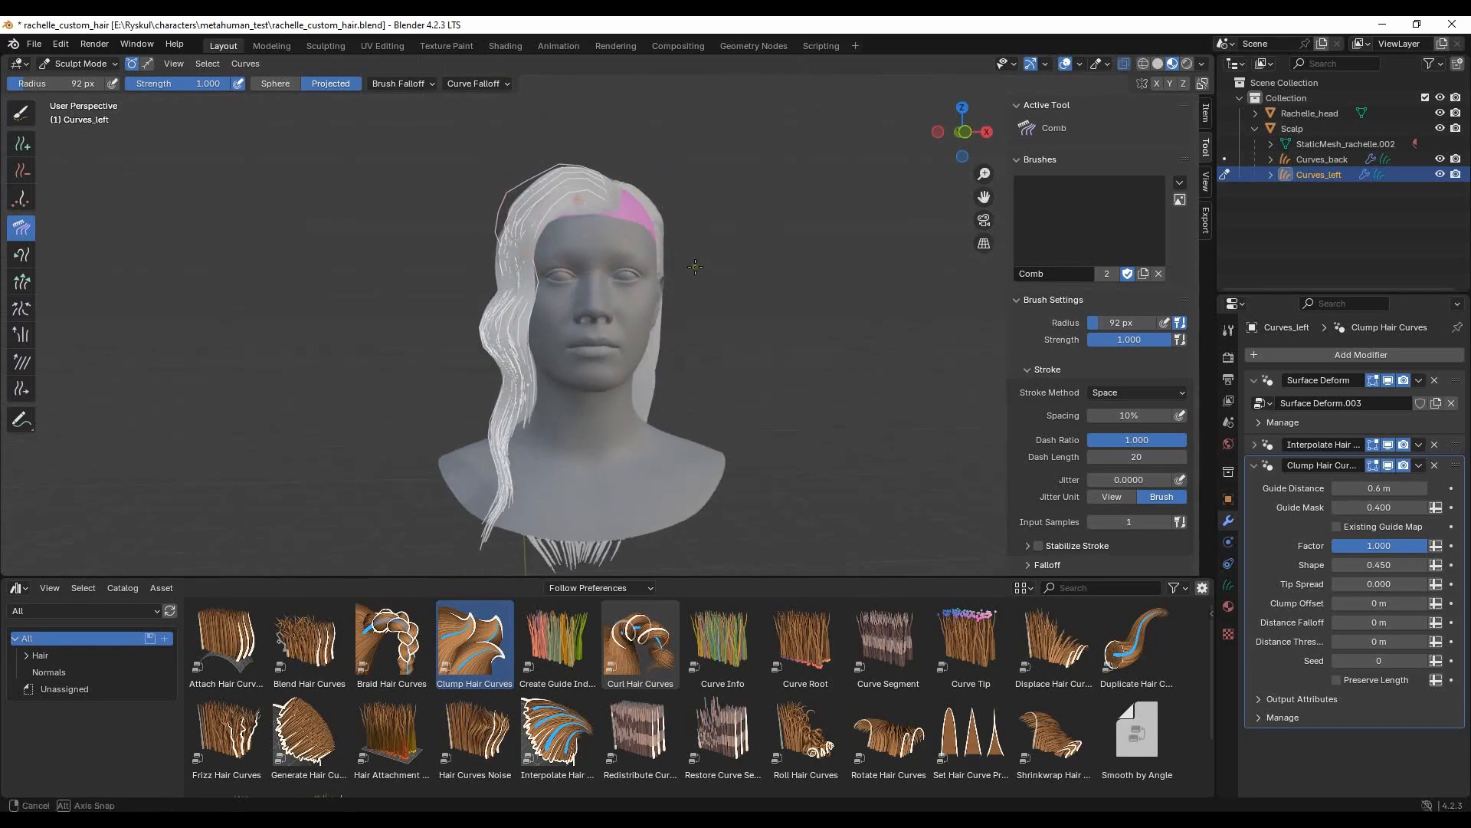
- Return to Object Mode and add an empty hair curves object to the Scalp mesh
left_click(82, 64)
left_click(88, 80)
left_click(701, 265)
mouse_move(700, 264)
middle_mouse_down()
mouse_move(537, 329)
mouse_move(803, 276)
mouse_move(705, 273)
mouse_move(649, 249)
middle_mouse_up()
left_click(648, 250)
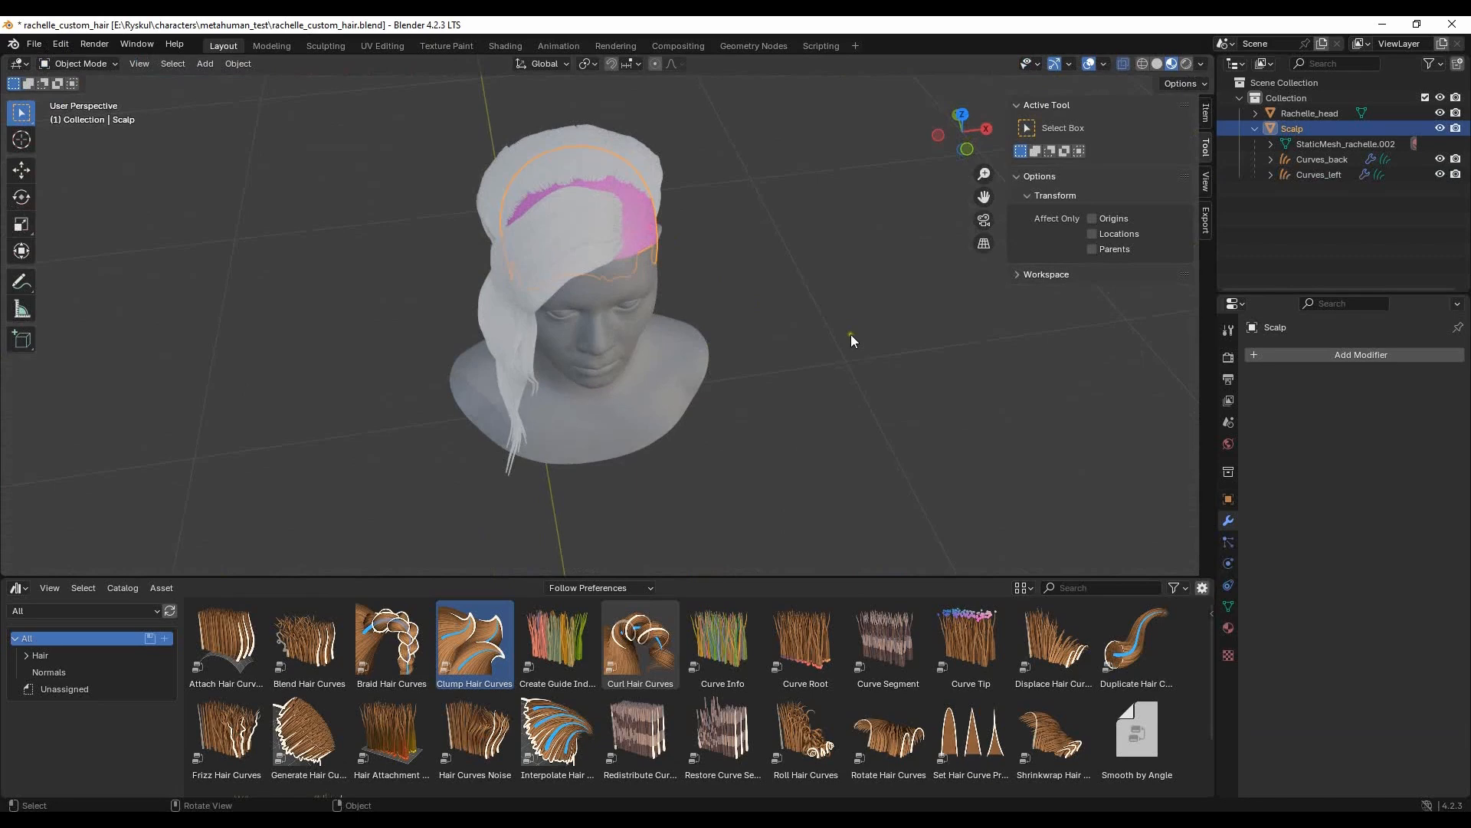
key("shift+a")
left_click(996, 423)
- Rename the new hair curves object as CurvesLeft2
double_click(1314, 159)
type("Left")
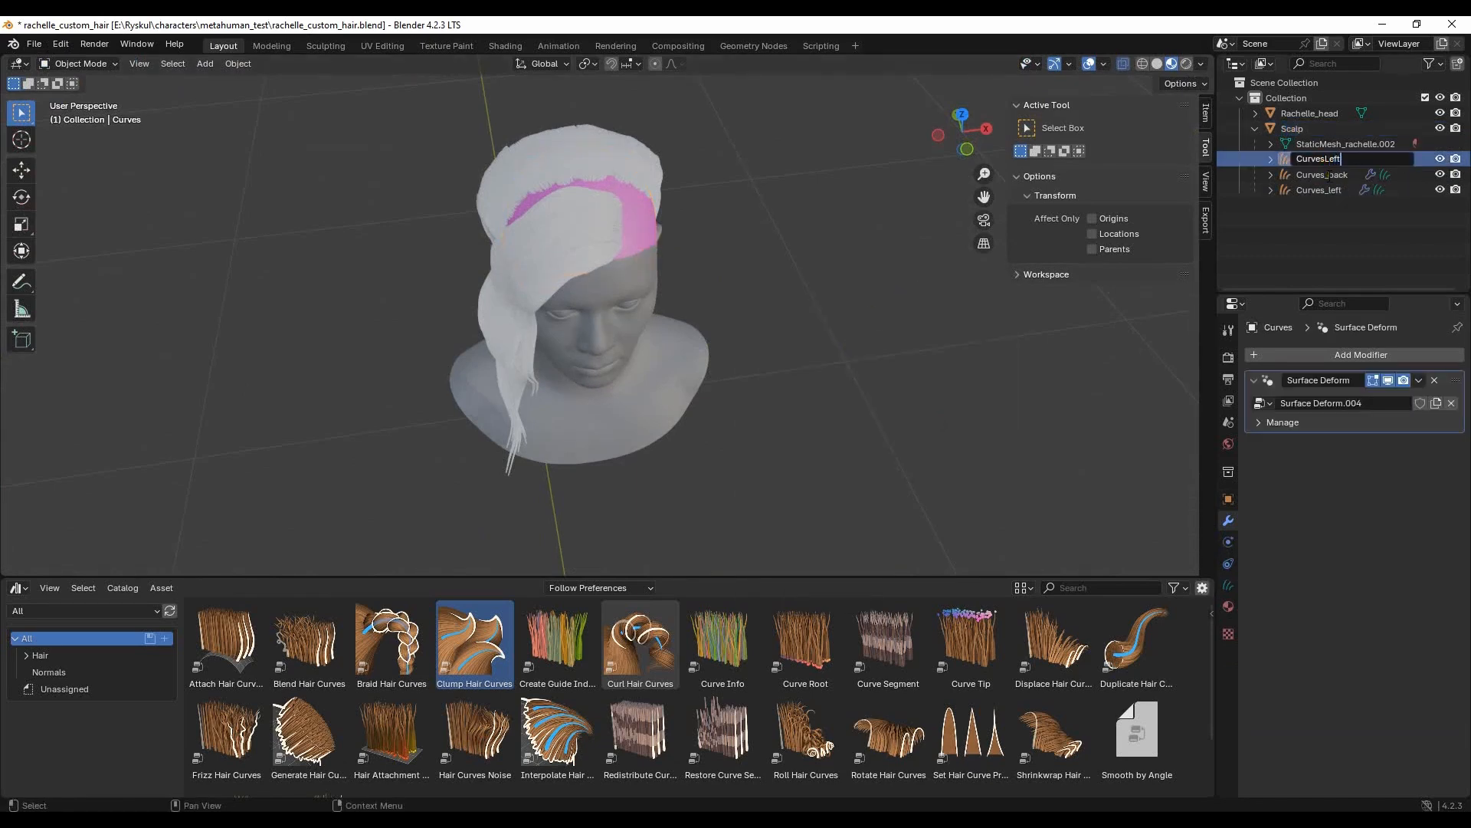
type("2")
key("Return")
- Enter Sculpt Mode on CurvesLeft2 and add guide curves along the bare scalp strip between the back and front sections
middle_click_drag(754, 310, 724, 348)
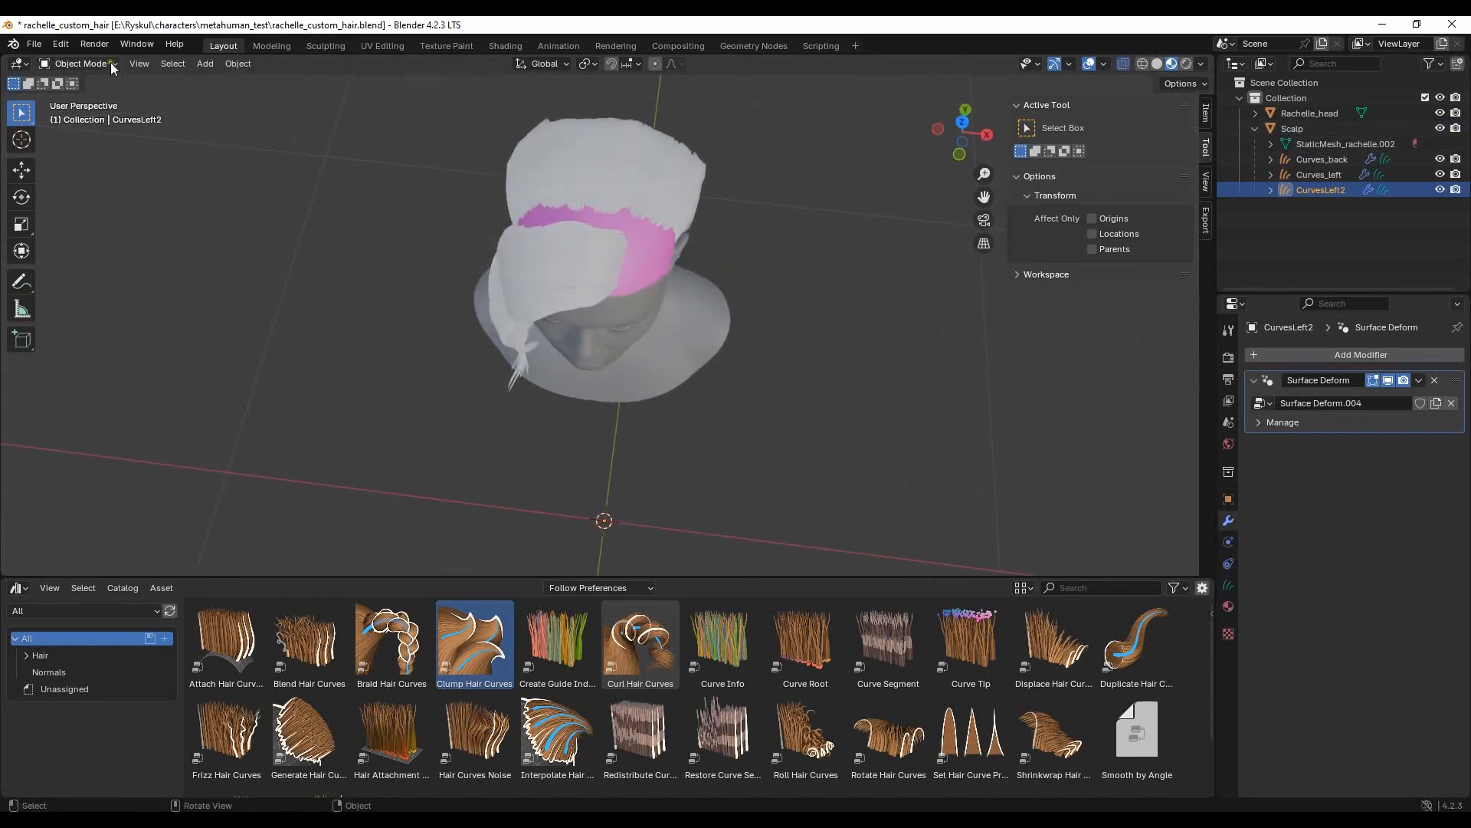
left_click(111, 62)
left_click(95, 115)
middle_click_drag(571, 289, 588, 306)
left_click(21, 144)
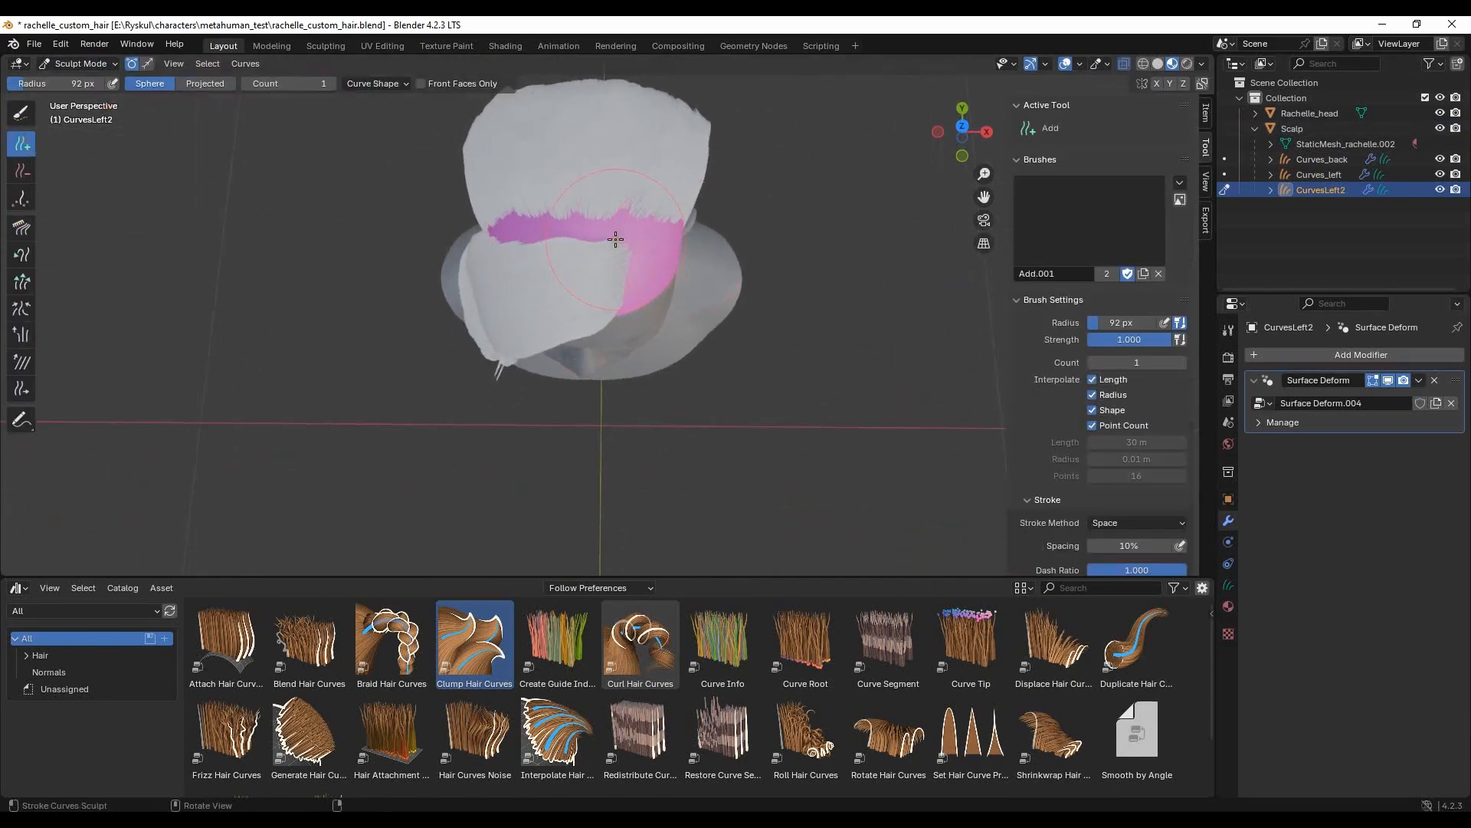
middle_click_drag(574, 232, 535, 277)
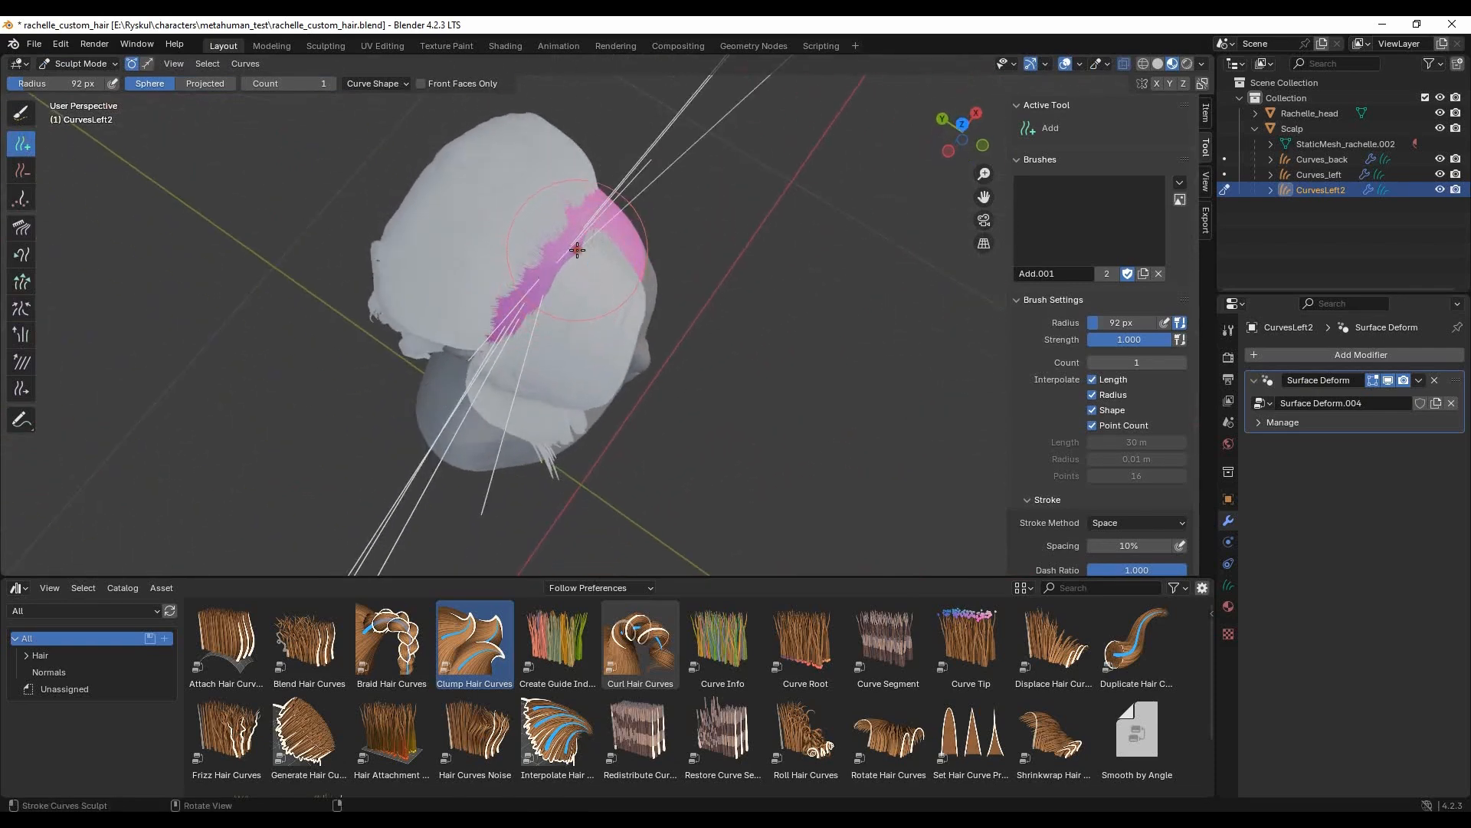
middle_click_drag(577, 249, 524, 290)
scroll(525, 291, "down", 1)
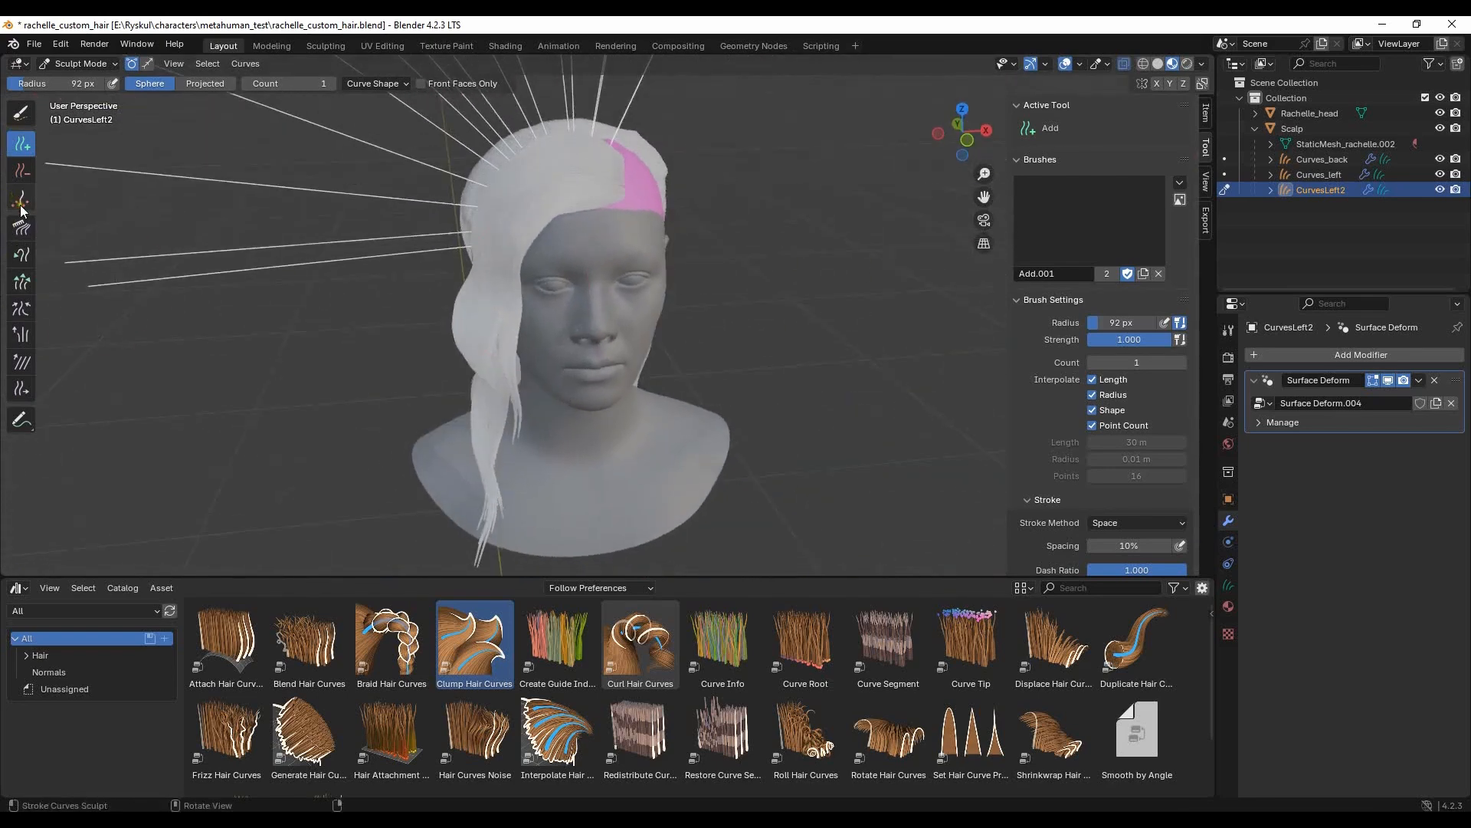
- Comb the new CurvesLeft2 guide curves down from the scalp strip along the side of the head
left_click(21, 227)
scroll(613, 322, "down", 4)
middle_click_drag(657, 332, 728, 329)
left_click_drag(651, 154, 594, 219)
middle_click_drag(595, 219, 690, 230)
left_click_drag(605, 191, 514, 221)
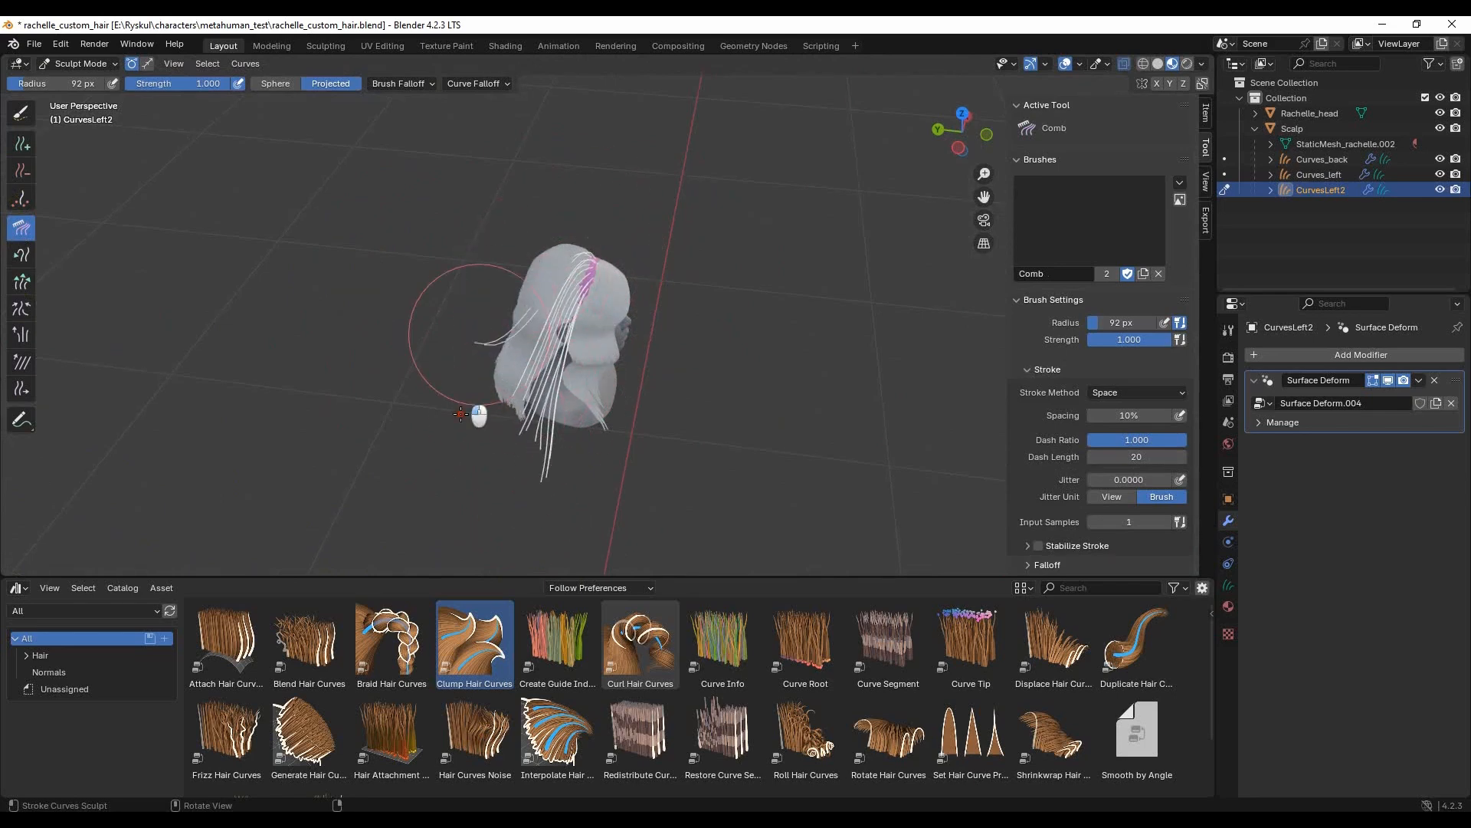
middle_click_drag(507, 302, 618, 346)
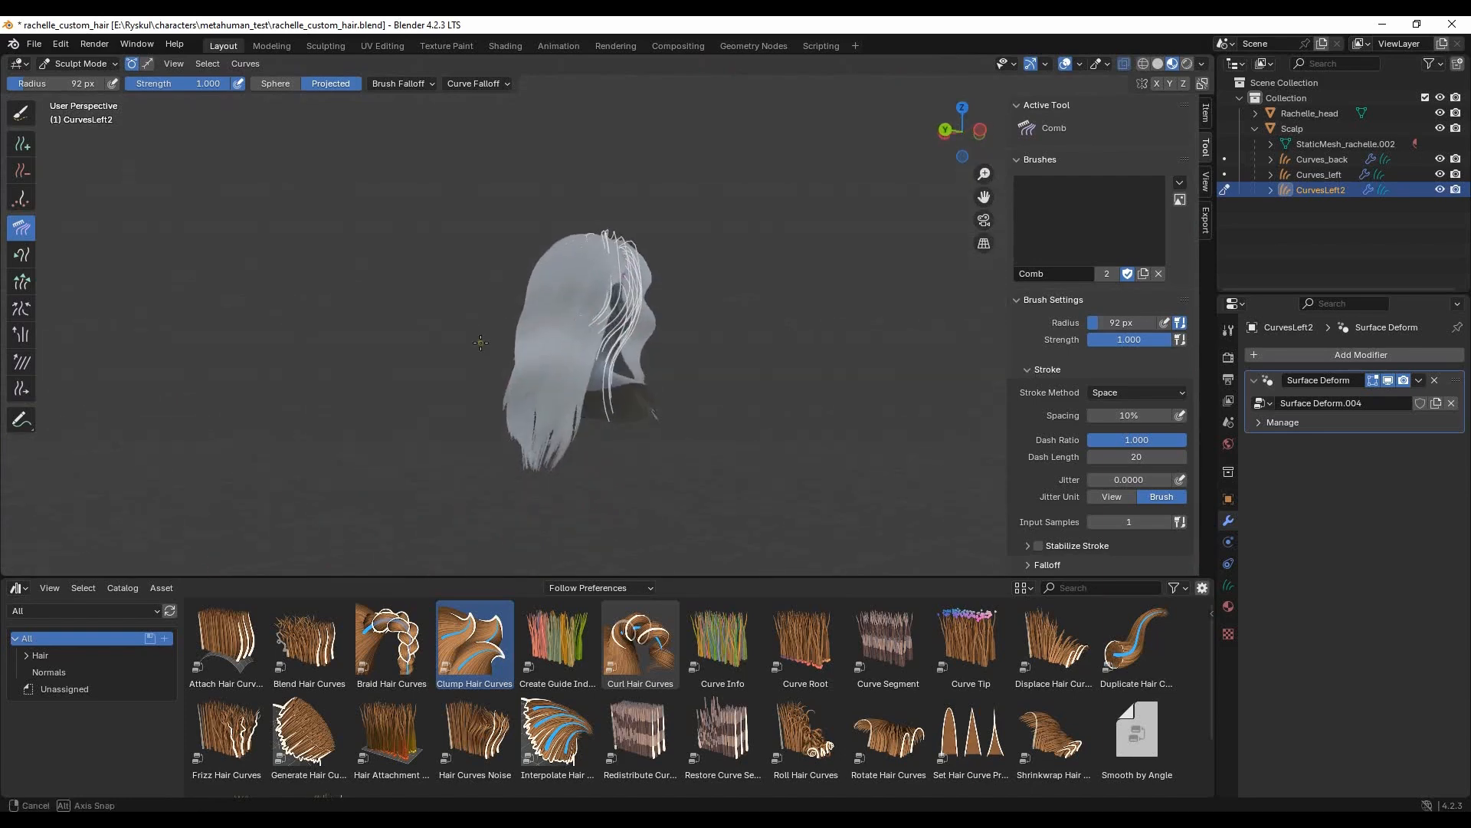
- Comb the CurvesLeft2 strands from the crown down past the ear to follow the neighbouring hair
scroll(552, 335, "up", 4)
mouse_move(541, 136)
middle_mouse_down()
mouse_move(657, 200)
mouse_move(729, 288)
mouse_move(700, 187)
mouse_move(700, 230)
mouse_move(658, 288)
mouse_move(531, 216)
mouse_move(452, 226)
mouse_move(435, 256)
mouse_move(492, 292)
middle_mouse_up()
mouse_move(493, 377)
middle_mouse_down()
mouse_move(610, 374)
mouse_move(759, 409)
middle_mouse_up()
middle_click_drag(870, 416, 858, 379)
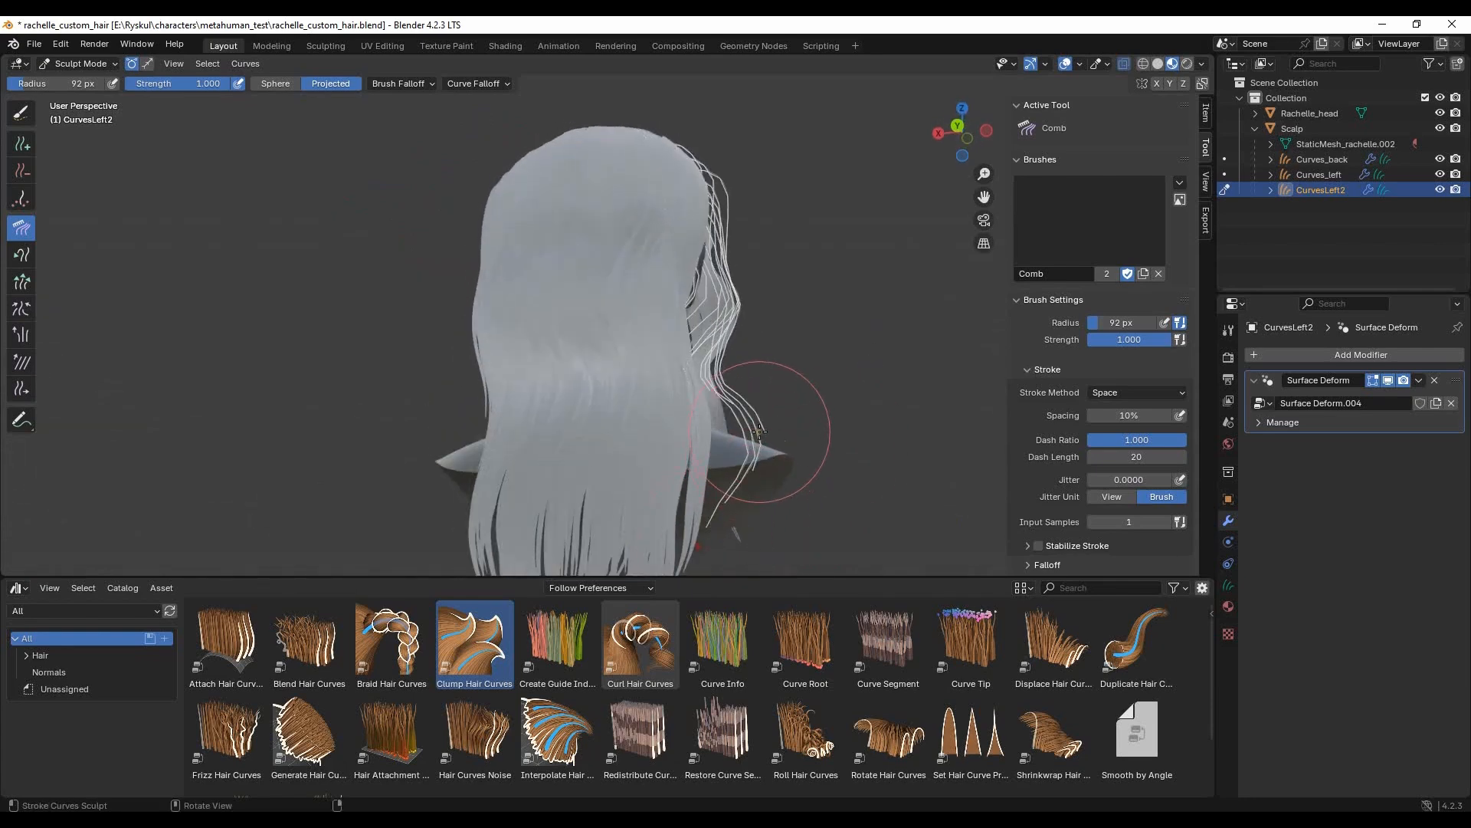
- From behind, comb the lower lengths of CurvesLeft2 inwards to the back hair and smooth the strands at the crown
mouse_move(763, 438)
middle_mouse_down()
mouse_move(676, 413)
mouse_move(774, 465)
mouse_move(760, 479)
middle_mouse_up()
left_click_drag(709, 509, 673, 525)
left_click_drag(696, 435, 684, 416)
mouse_move(684, 416)
middle_mouse_down()
mouse_move(659, 252)
mouse_move(644, 207)
mouse_move(621, 217)
mouse_move(770, 236)
mouse_move(735, 250)
mouse_move(738, 179)
middle_mouse_up()
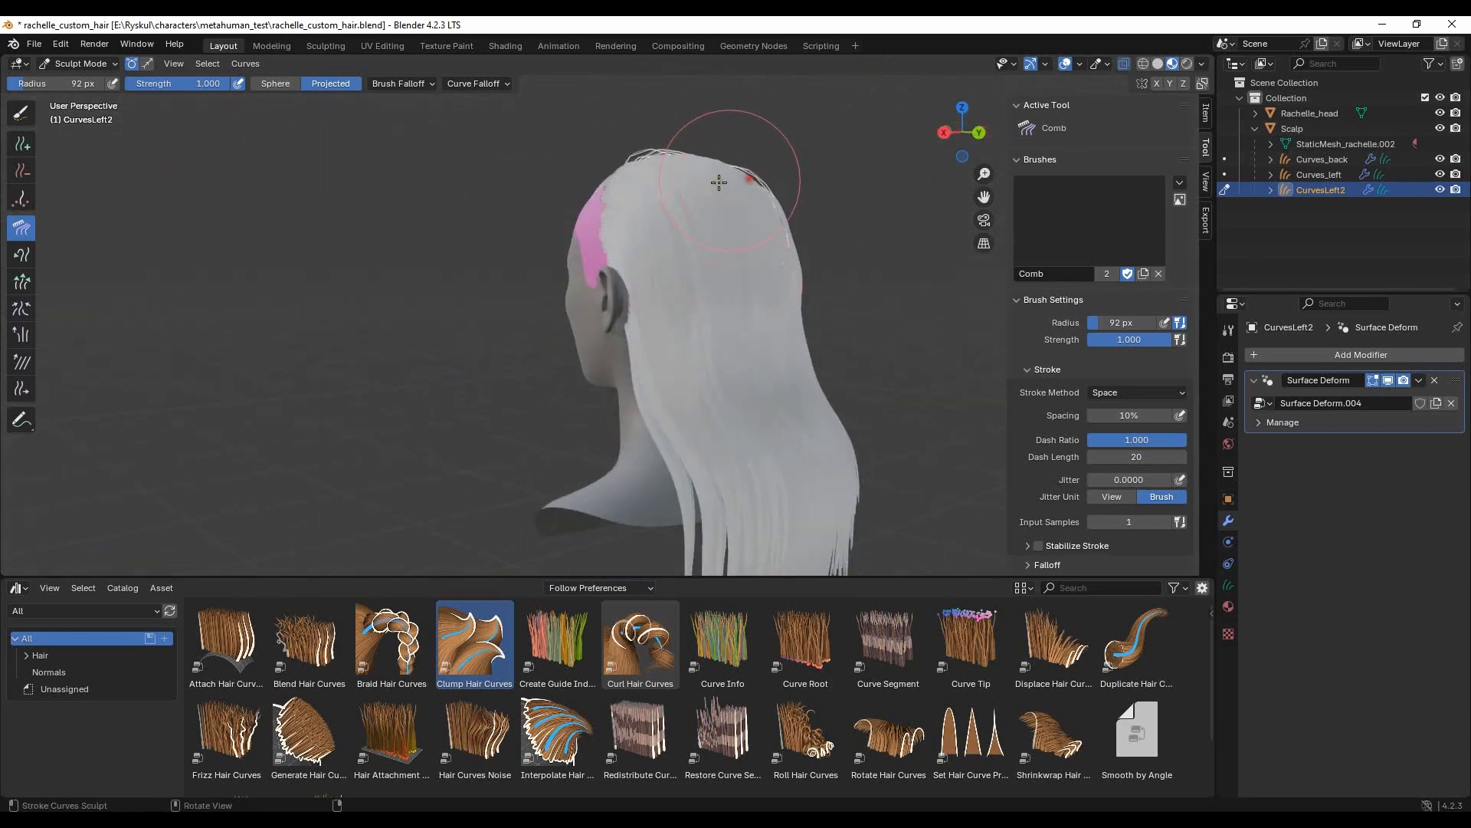
- Set the brush radius to 42 px and paint-select the rearmost CurvesLeft2 strands on the side of the head
middle_click_drag(814, 237, 435, 350)
left_click(37, 82)
type("42")
key("Return")
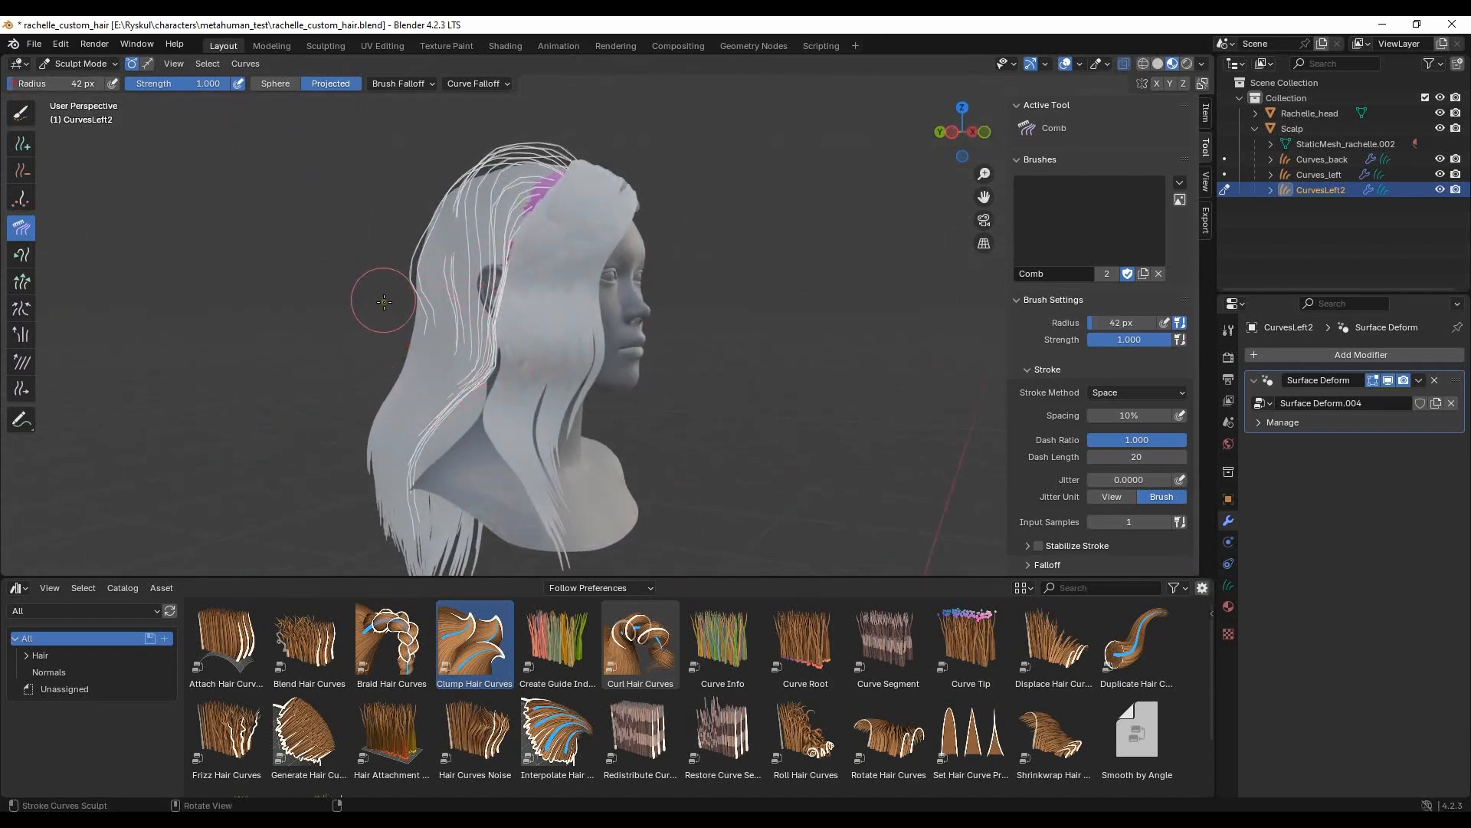
left_click(23, 113)
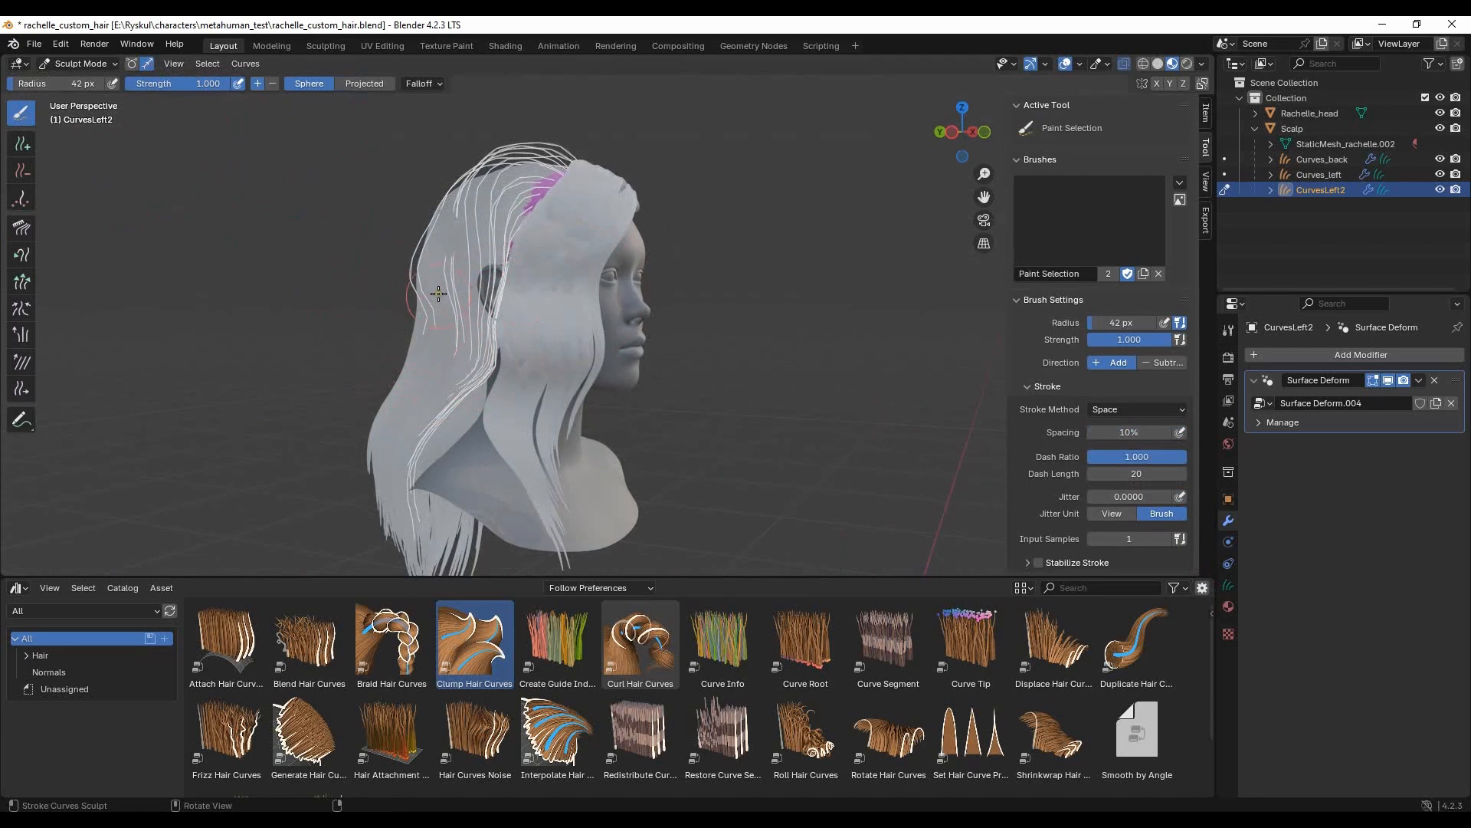
left_click_drag(438, 321, 413, 247)
- Comb the selected rear strands of CurvesLeft2 down closer to the surface of the back hair
left_click(22, 228)
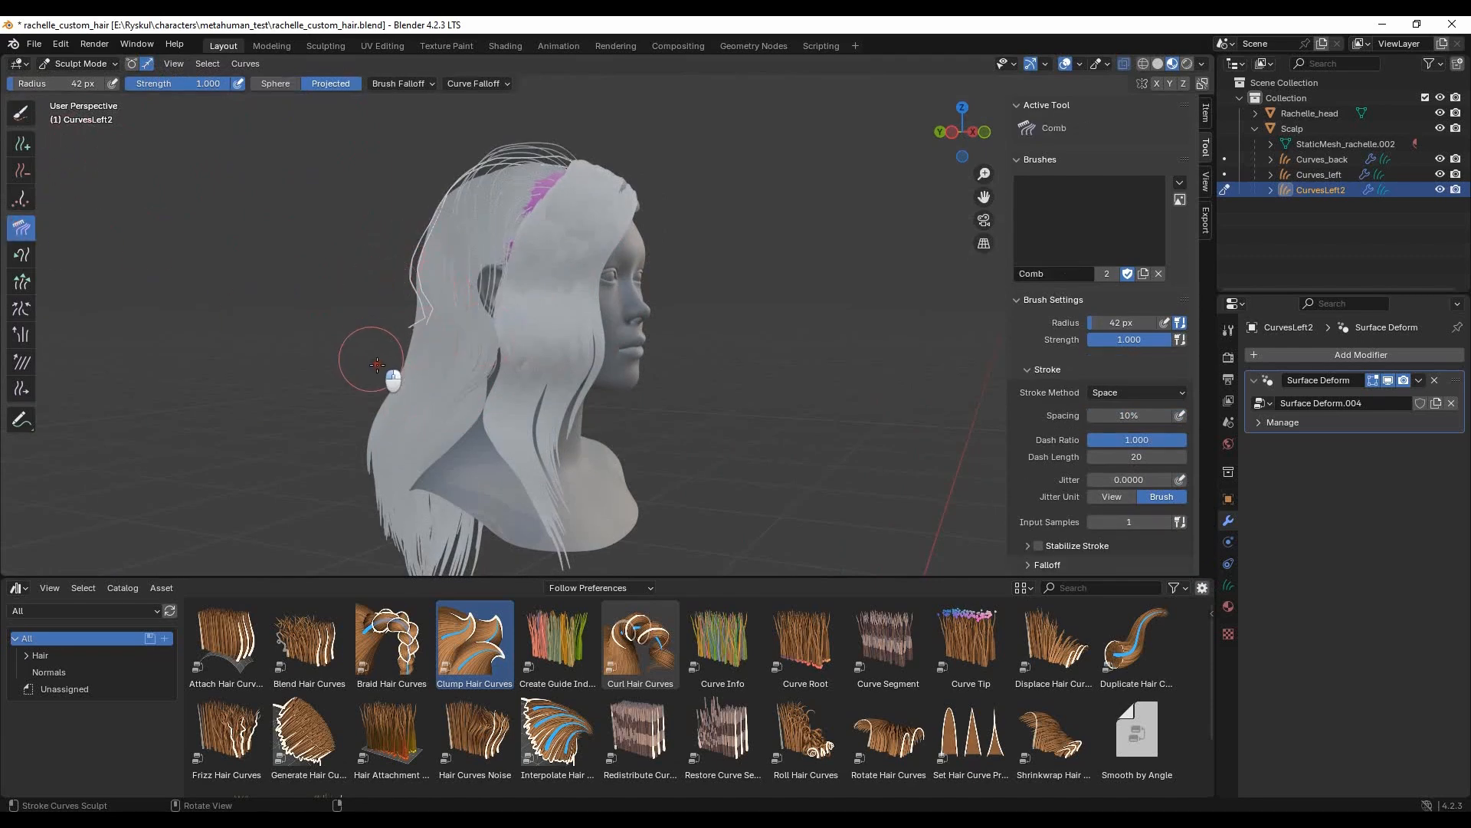
middle_click_drag(423, 292, 476, 251)
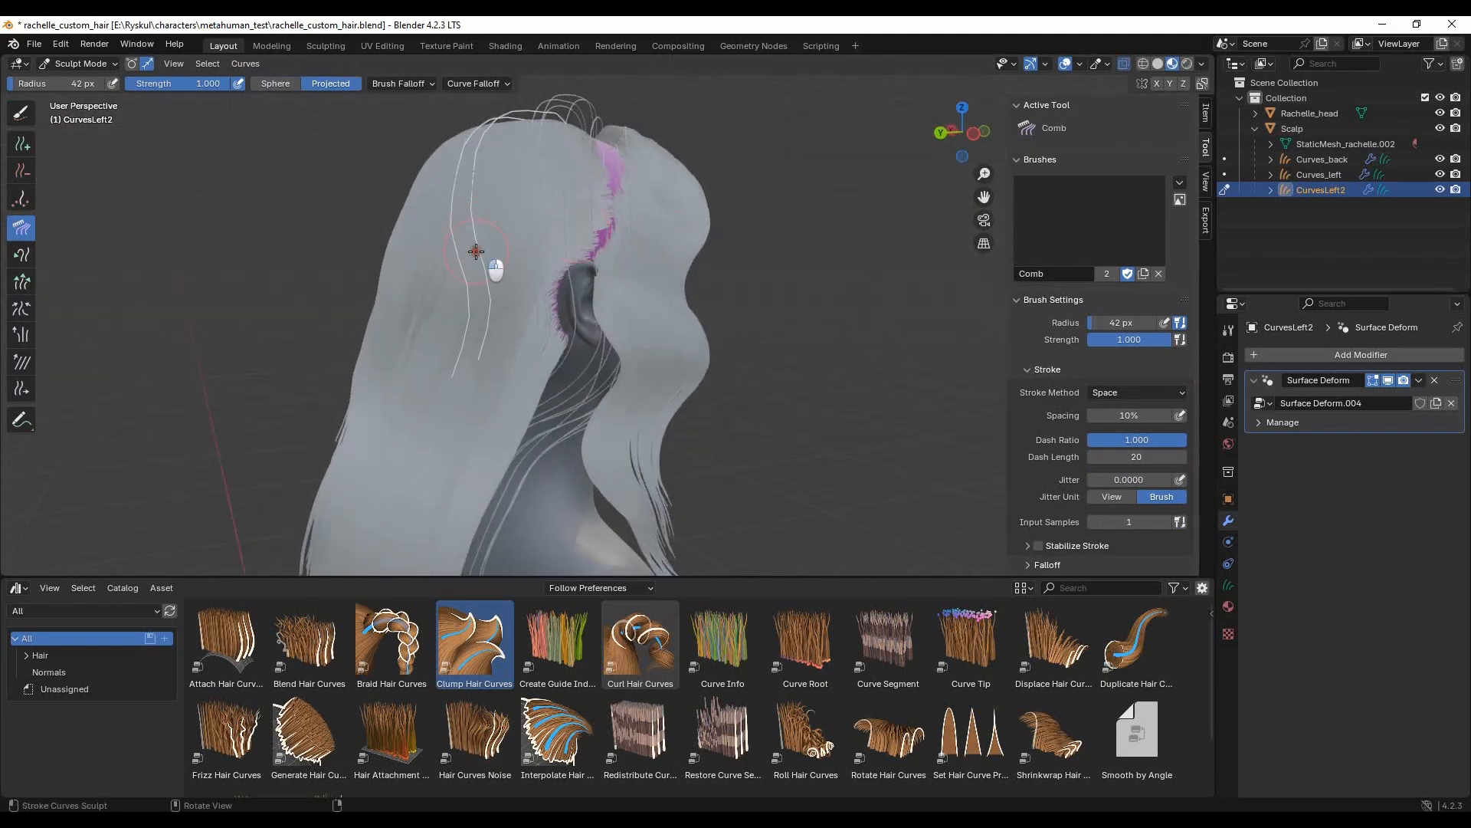
middle_click_drag(388, 396, 626, 404)
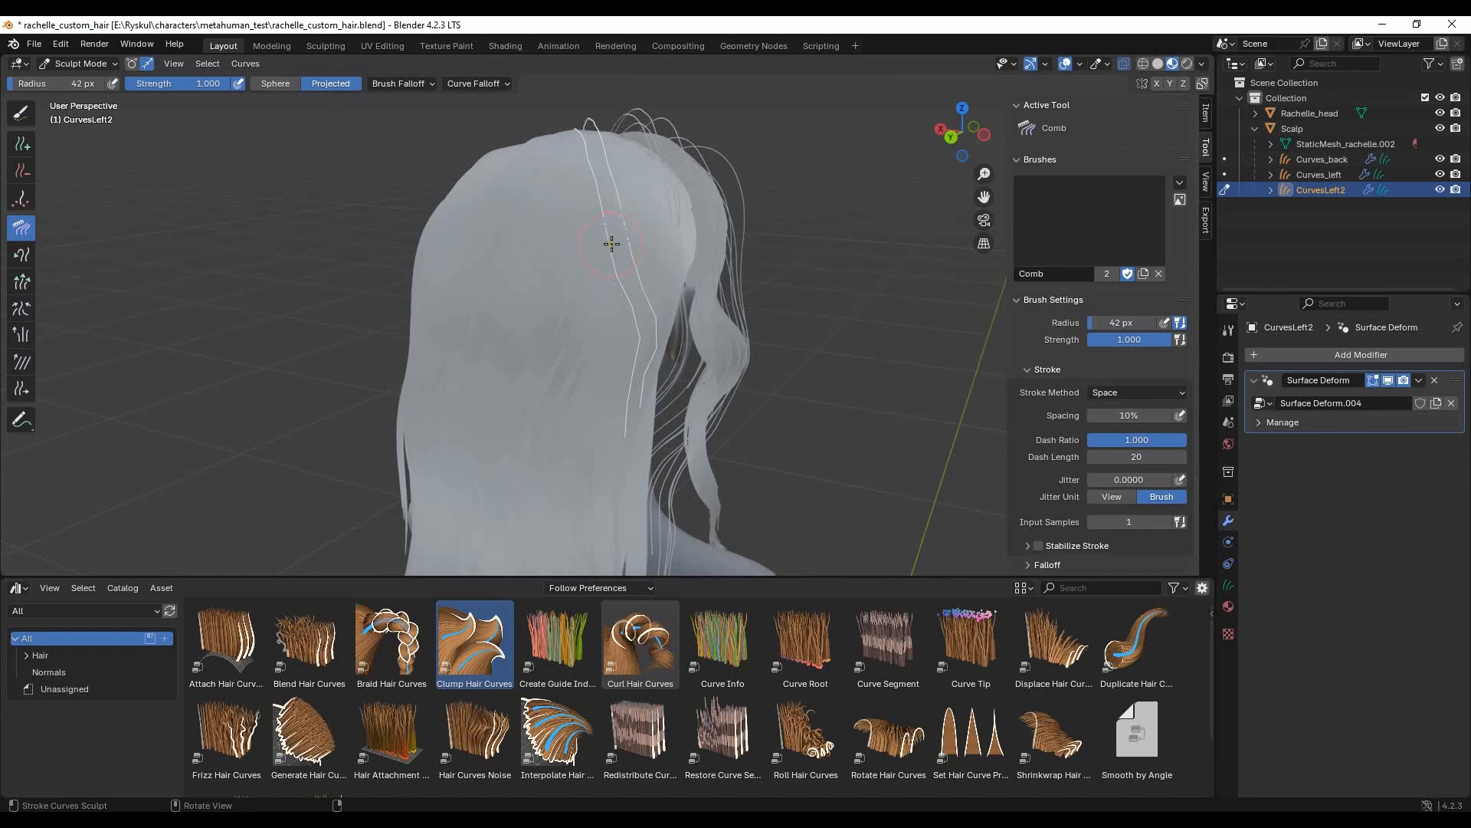
middle_click_drag(563, 289, 201, 109)
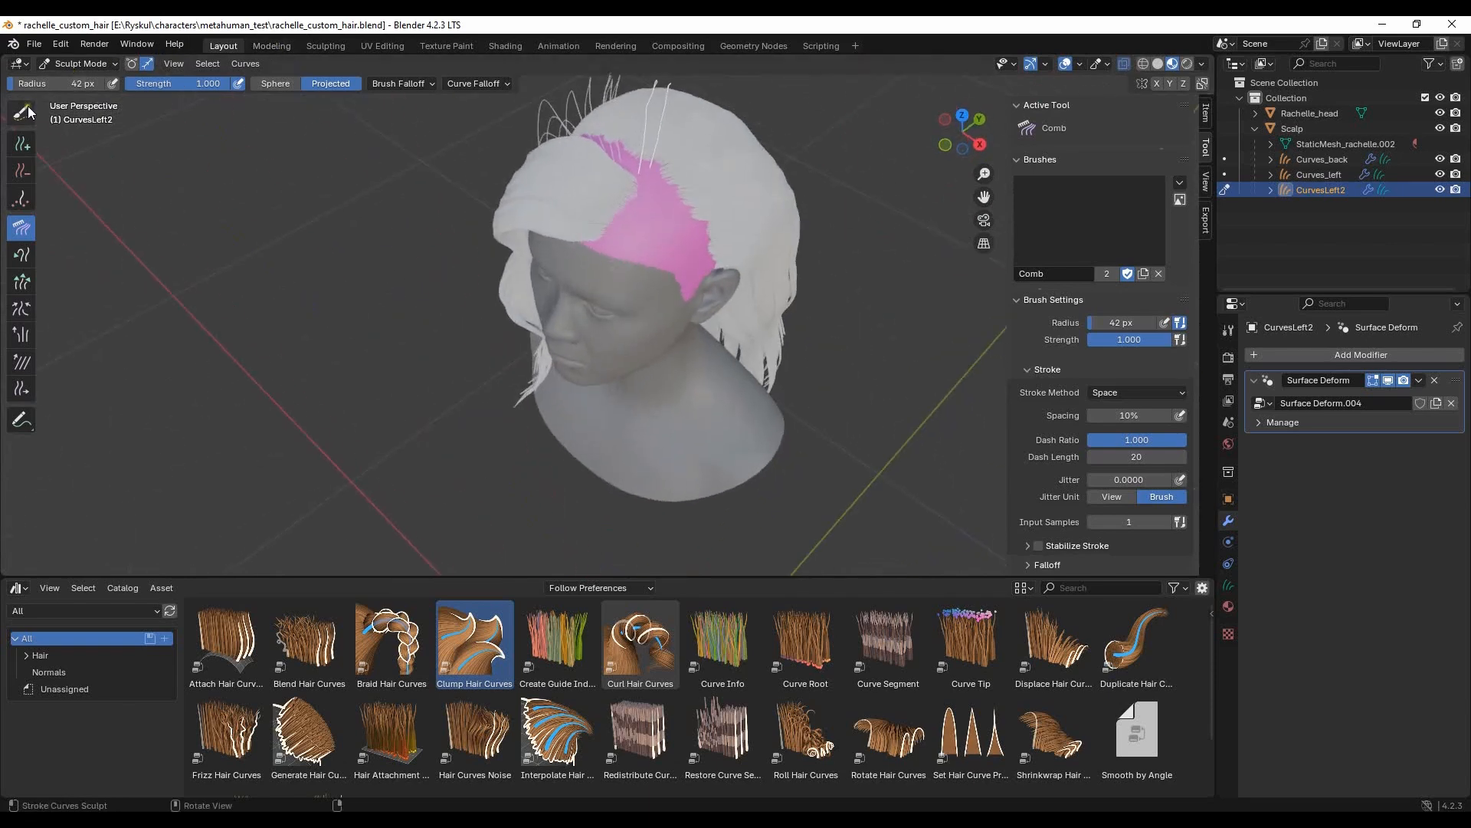
- Set the Comb radius to 100 px and comb the selected strands from the crown forward towards the side section
middle_click_drag(590, 157, 115, 297)
left_click(59, 85)
type("100")
key("Return")
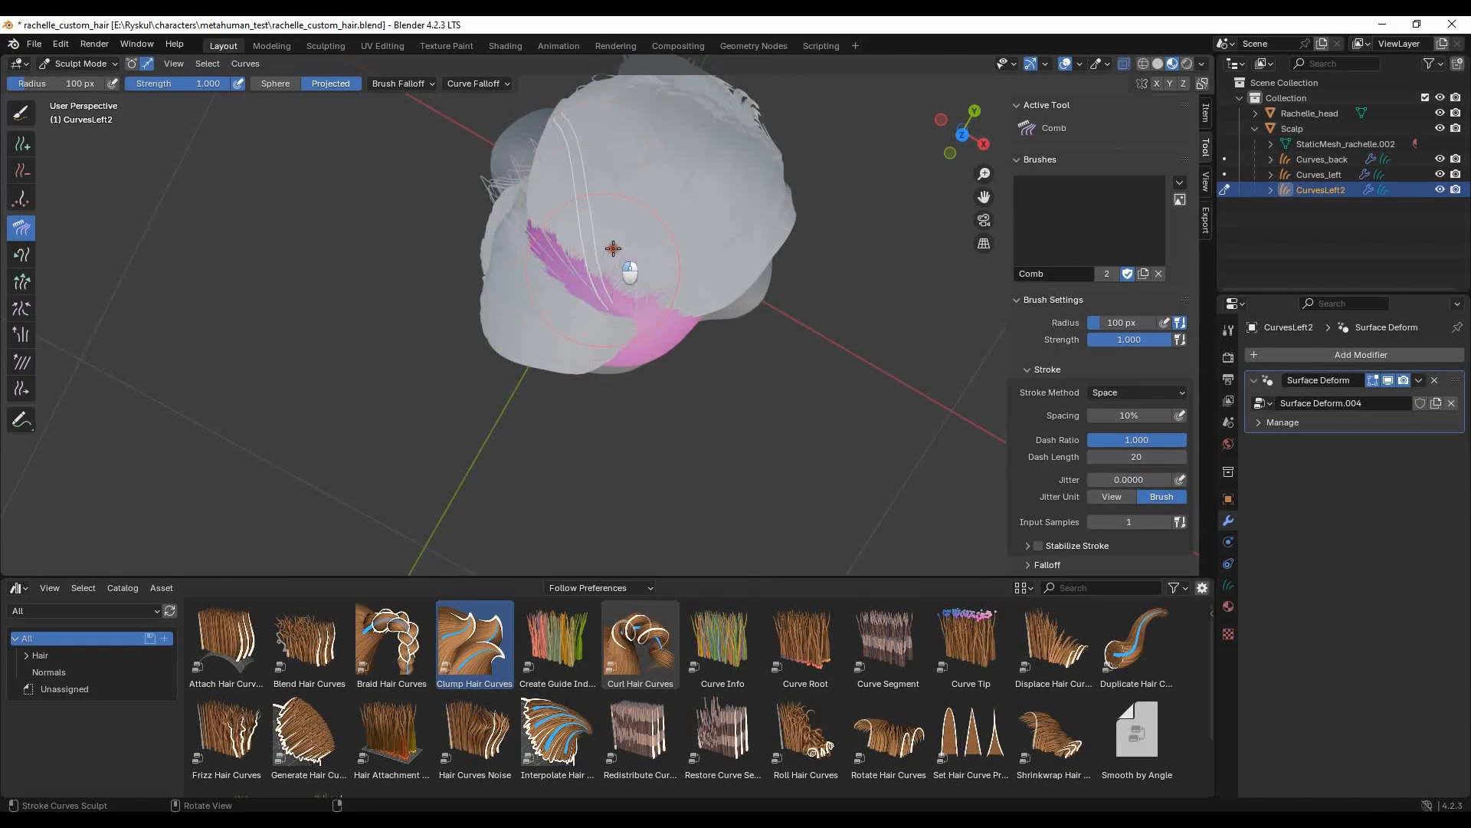
middle_click_drag(580, 220, 433, 185)
middle_click_drag(387, 263, 552, 383)
middle_click_drag(578, 310, 499, 184)
mouse_move(384, 331)
middle_mouse_down()
mouse_move(402, 368)
mouse_move(391, 421)
mouse_move(478, 165)
mouse_move(637, 157)
mouse_move(565, 150)
middle_mouse_up()
- Paint-select the CurvesLeft2 strands over the side of the head with the Paint Selection brush
left_click(22, 115)
left_click(588, 282)
middle_click_drag(738, 300, 699, 299)
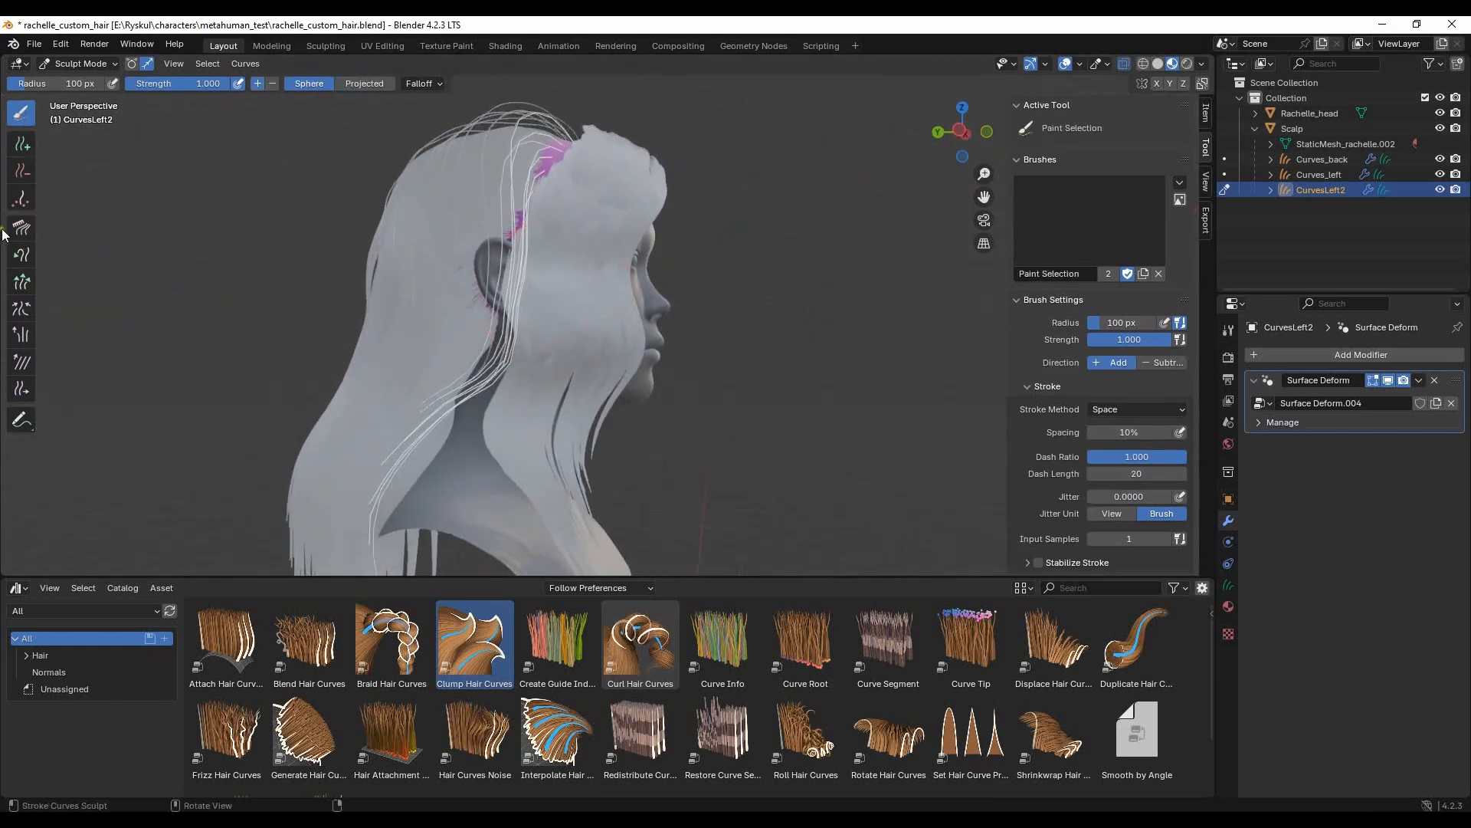
- Comb the selected CurvesLeft2 strands over the ear and along the crown, reducing the brush radius to 34 px
left_click(18, 230)
left_click_drag(451, 414, 475, 345)
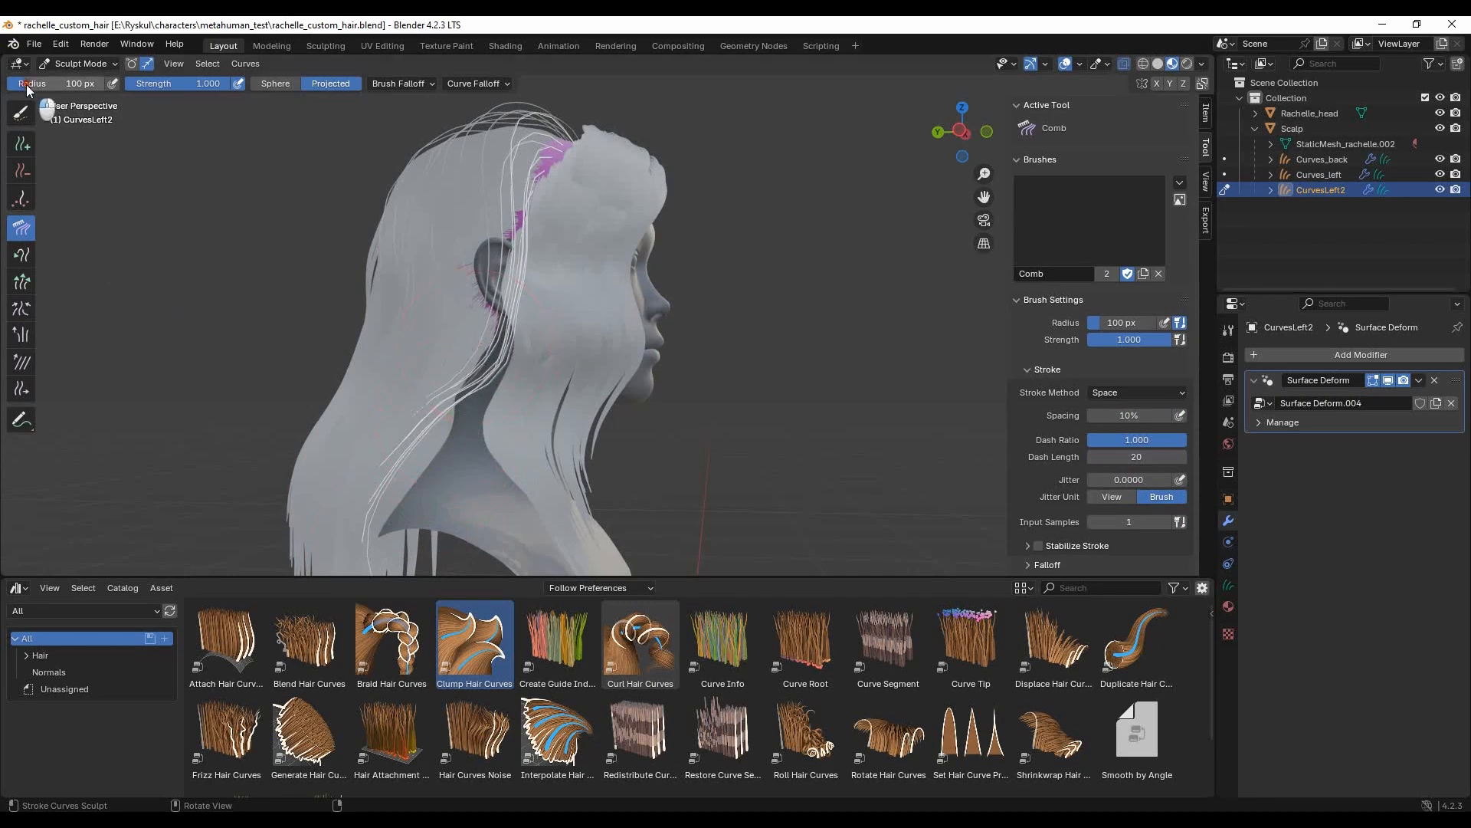
left_click(21, 115)
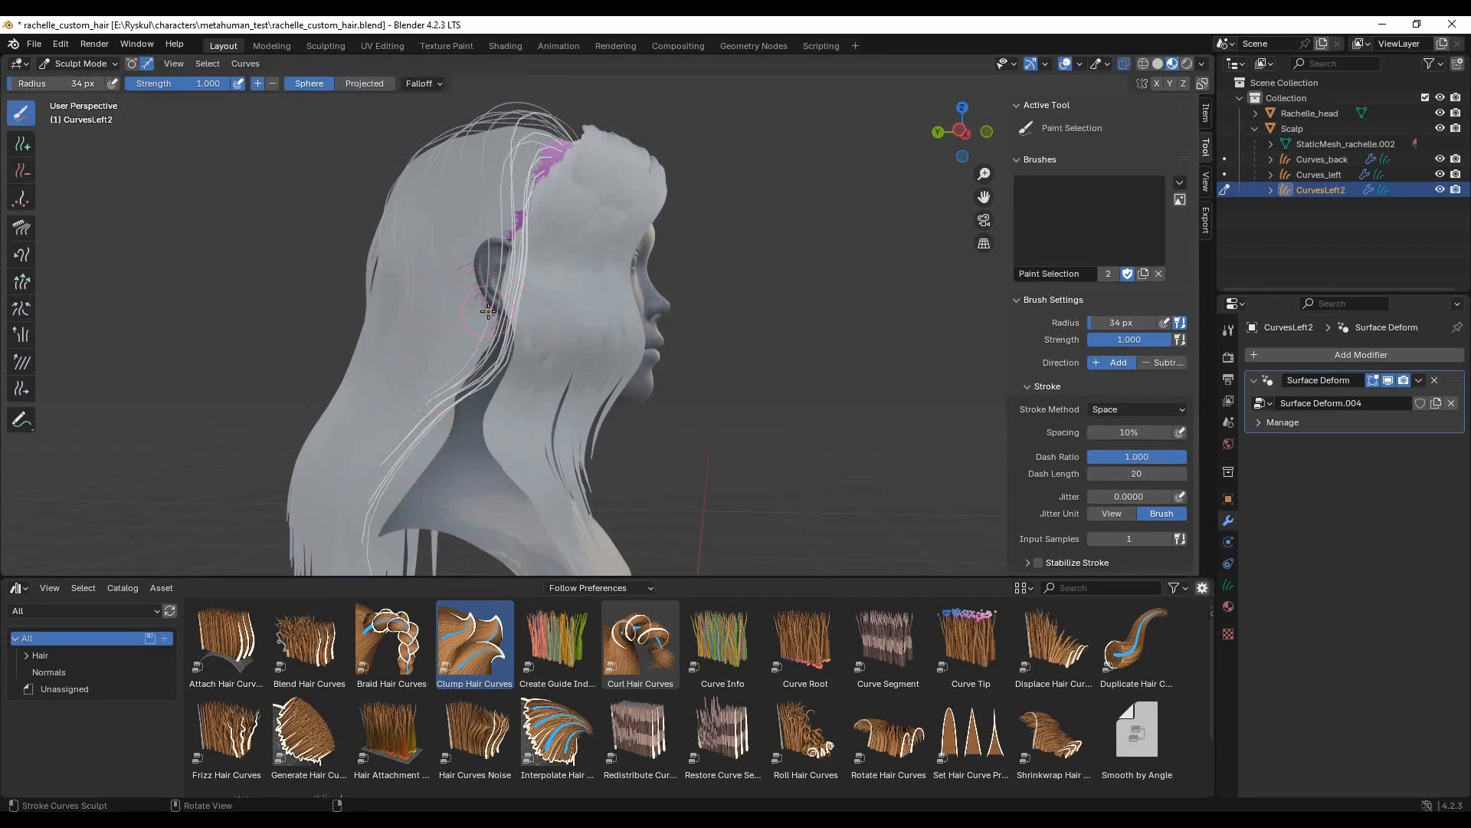
left_click(19, 227)
middle_click_drag(431, 405, 461, 159)
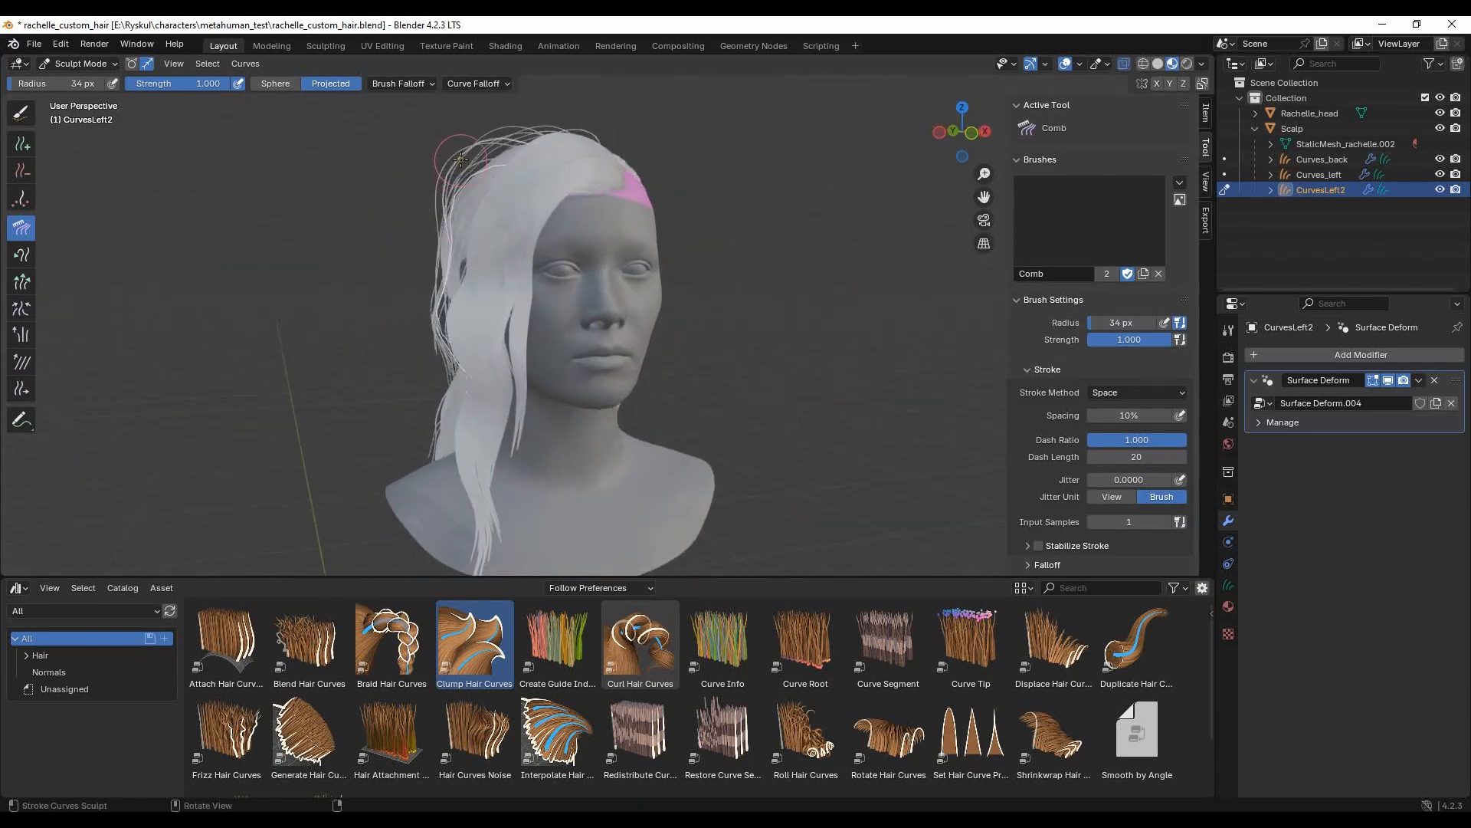
mouse_move(465, 142)
left_mouse_down()
mouse_move(464, 218)
mouse_move(451, 185)
left_mouse_up()
mouse_move(426, 214)
middle_mouse_down()
mouse_move(474, 220)
mouse_move(484, 252)
mouse_move(445, 367)
mouse_move(33, 364)
middle_mouse_up()
- Smooth the selected CurvesLeft2 strands over the ear with a 119 px Smooth brush
left_click(22, 363)
middle_click_drag(430, 322, 475, 289)
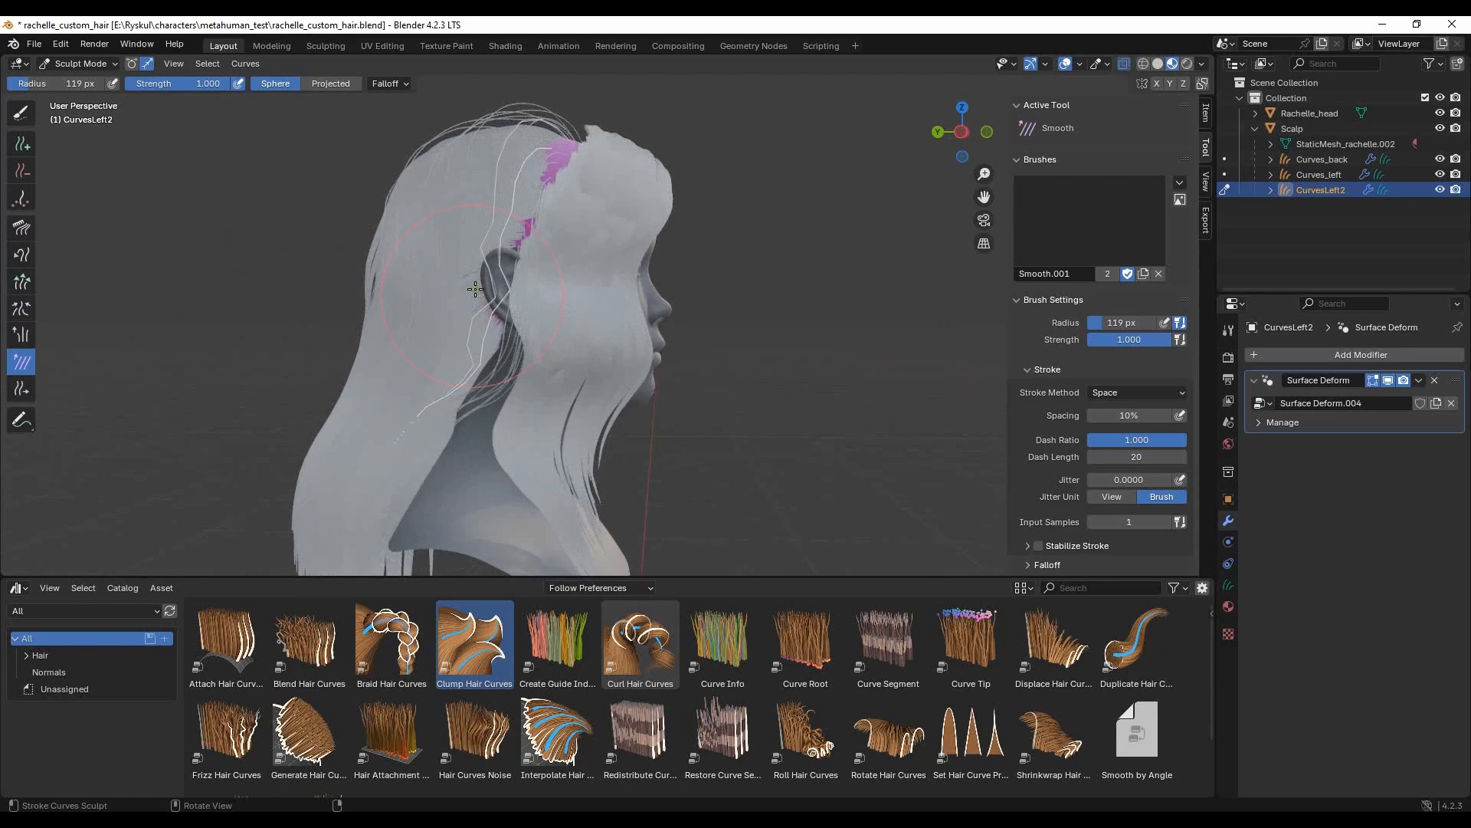
middle_click_drag(486, 210, 552, 206)
- Paint-select the CurvesLeft2 strands at the crown with a smaller brush and comb them down along the head
left_click(21, 112)
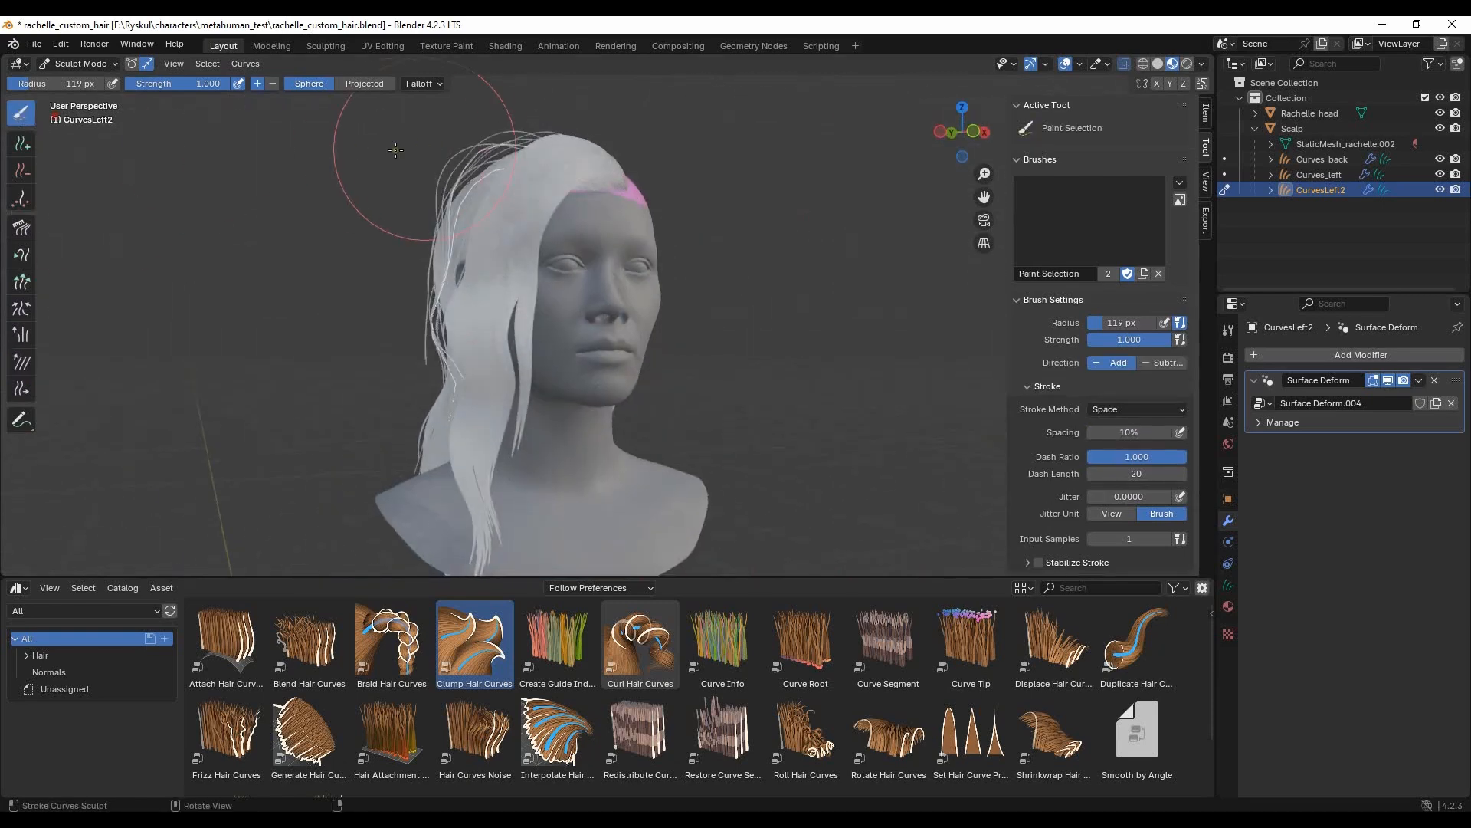
left_click_drag(90, 84, 76, 85)
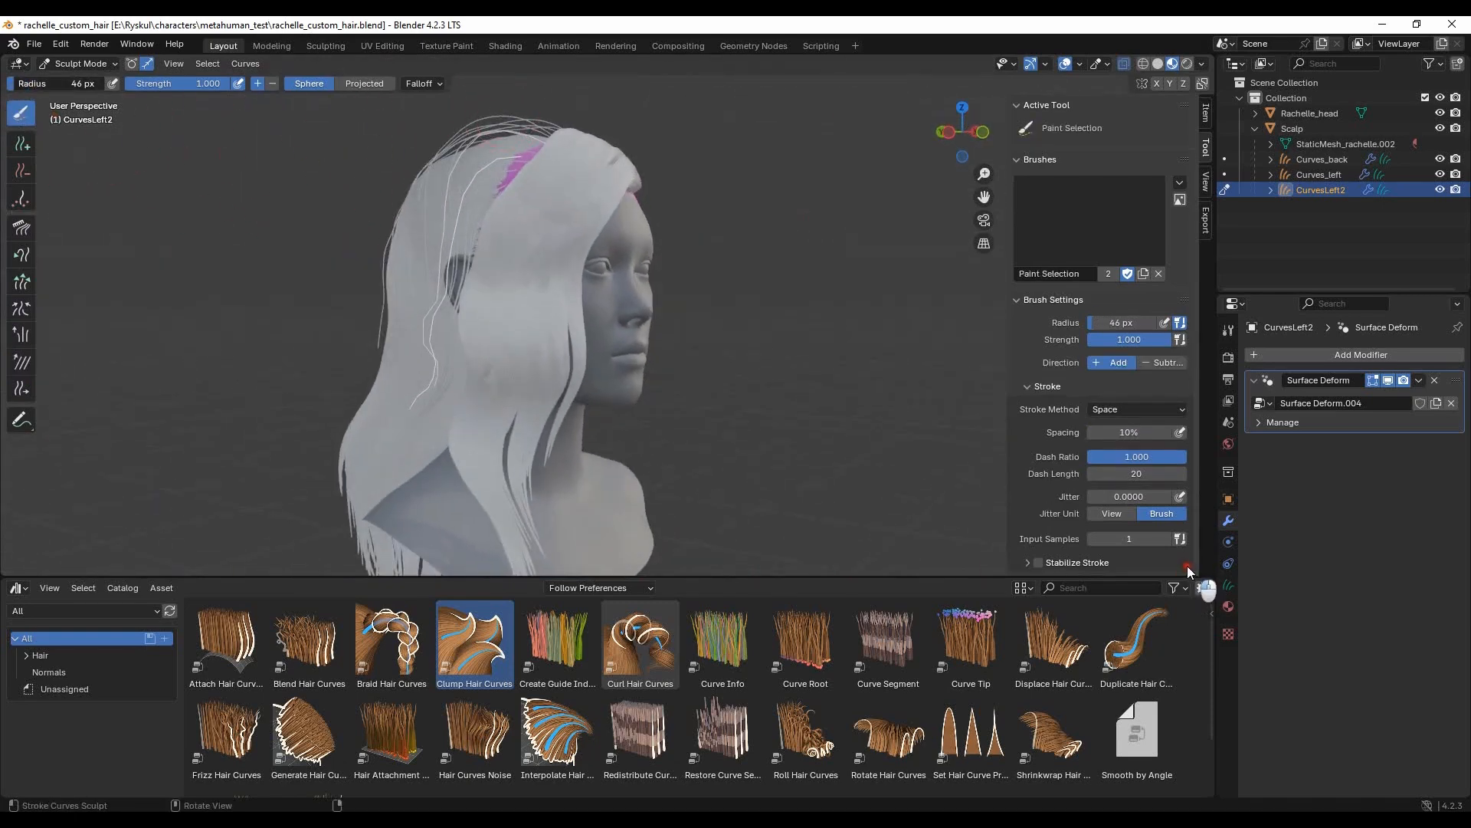
middle_click_drag(501, 114, 633, 212)
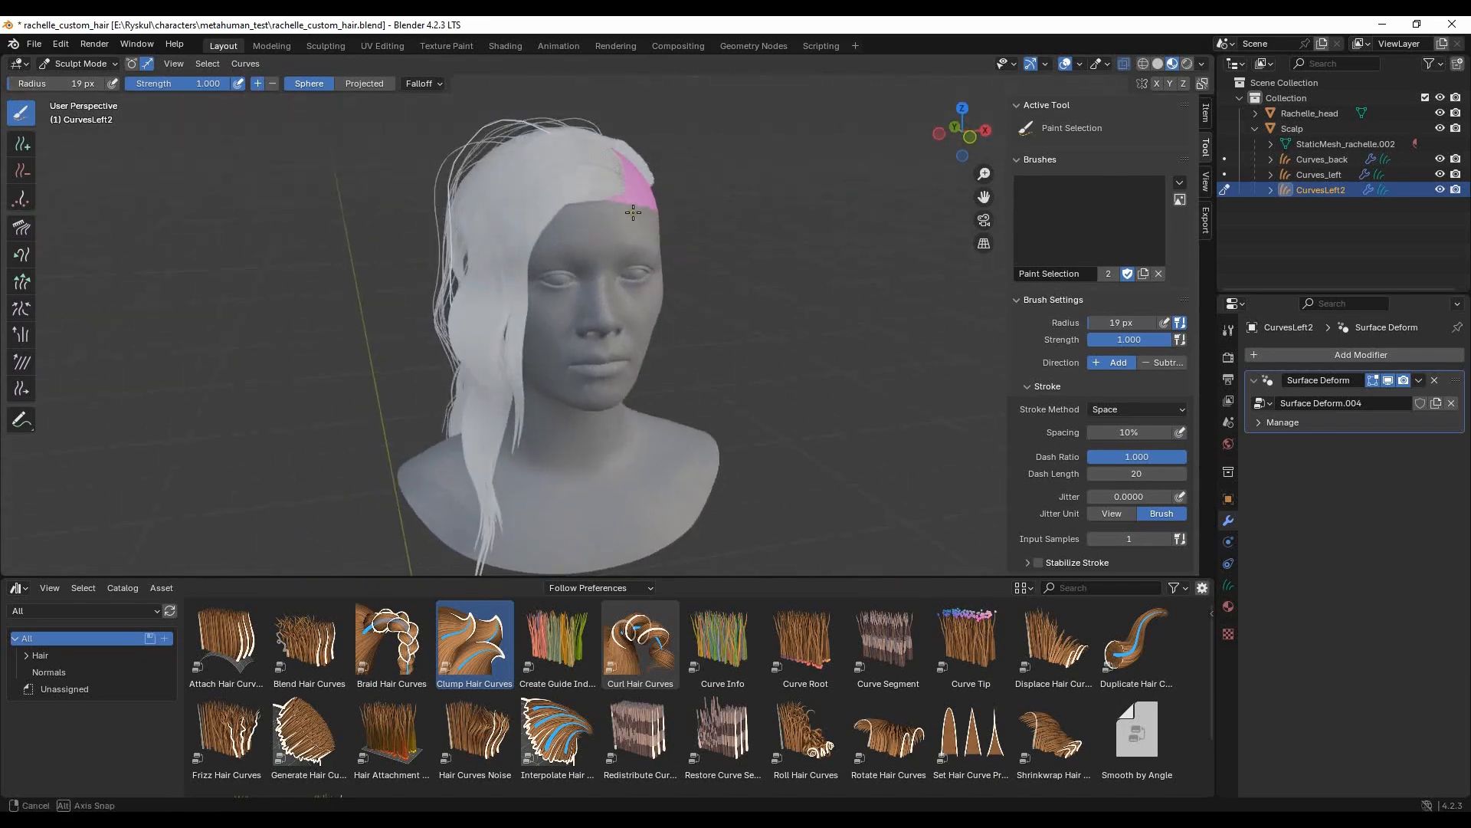
left_click(21, 227)
mouse_move(505, 143)
middle_mouse_down()
mouse_move(618, 357)
mouse_move(765, 322)
mouse_move(682, 337)
mouse_move(470, 299)
middle_mouse_up()
middle_click_drag(514, 371, 356, 354)
- Set the brush radius to 50 px, paint-select the outer CurvesLeft2 strands and comb them closer to the head
left_click(21, 112)
left_click_drag(74, 85, 61, 85)
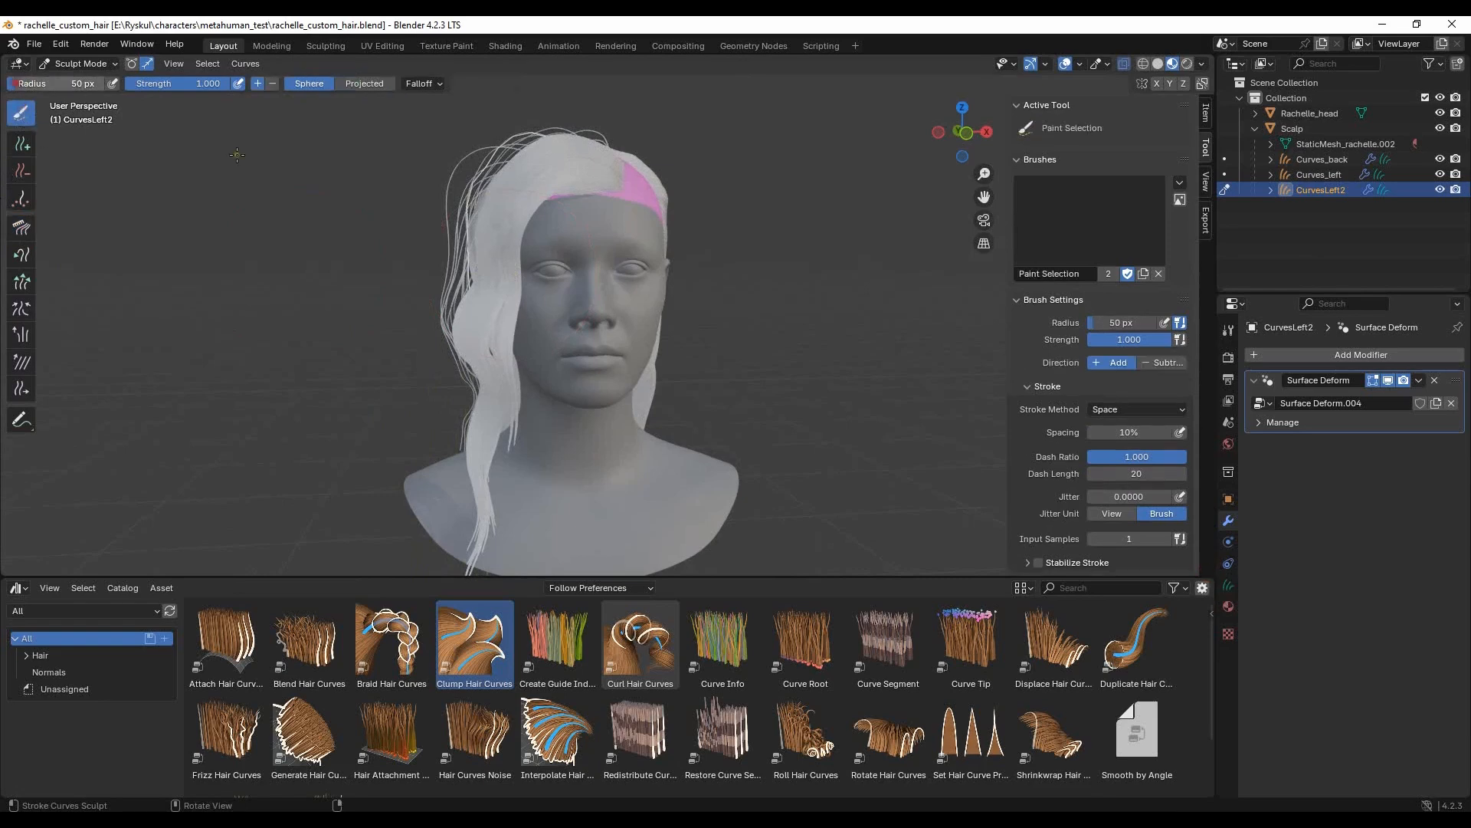
middle_click_drag(431, 176, 451, 165)
left_click(30, 227)
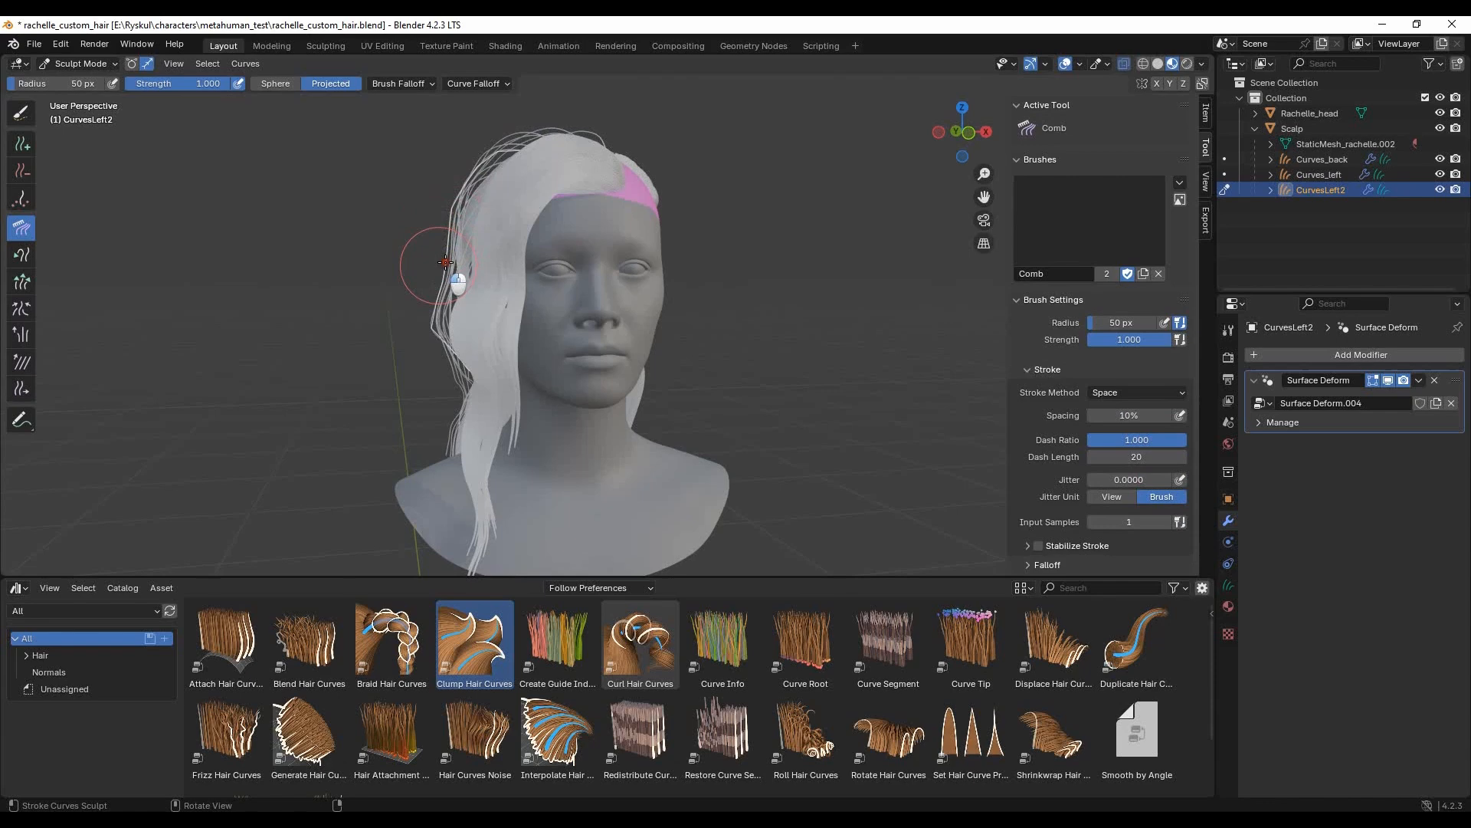
middle_click_drag(462, 197, 423, 218)
mouse_move(426, 328)
middle_mouse_down()
mouse_move(647, 309)
mouse_move(638, 417)
mouse_move(605, 426)
mouse_move(487, 380)
mouse_move(518, 412)
mouse_move(471, 454)
mouse_move(498, 449)
middle_mouse_up()
- In Object Mode, copy the Interpolate Hair Curves and Clump Hair Curves modifiers from Curves_left to CurvesLeft2
left_click(84, 64)
left_click(82, 81)
scroll(728, 253, "down", 3)
middle_click_drag(908, 265, 774, 320)
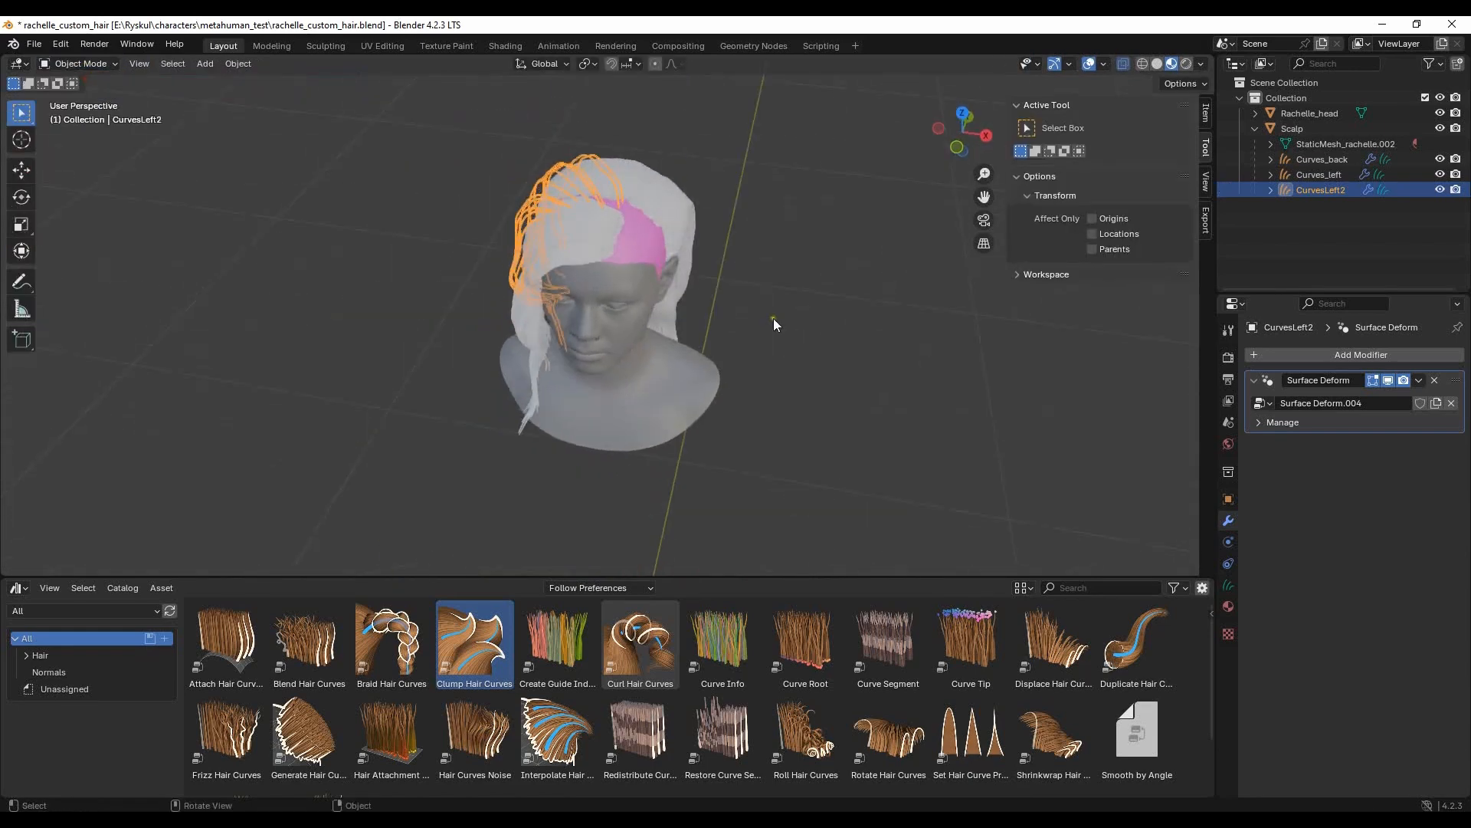
left_click(615, 238, "shift")
left_click(1421, 444)
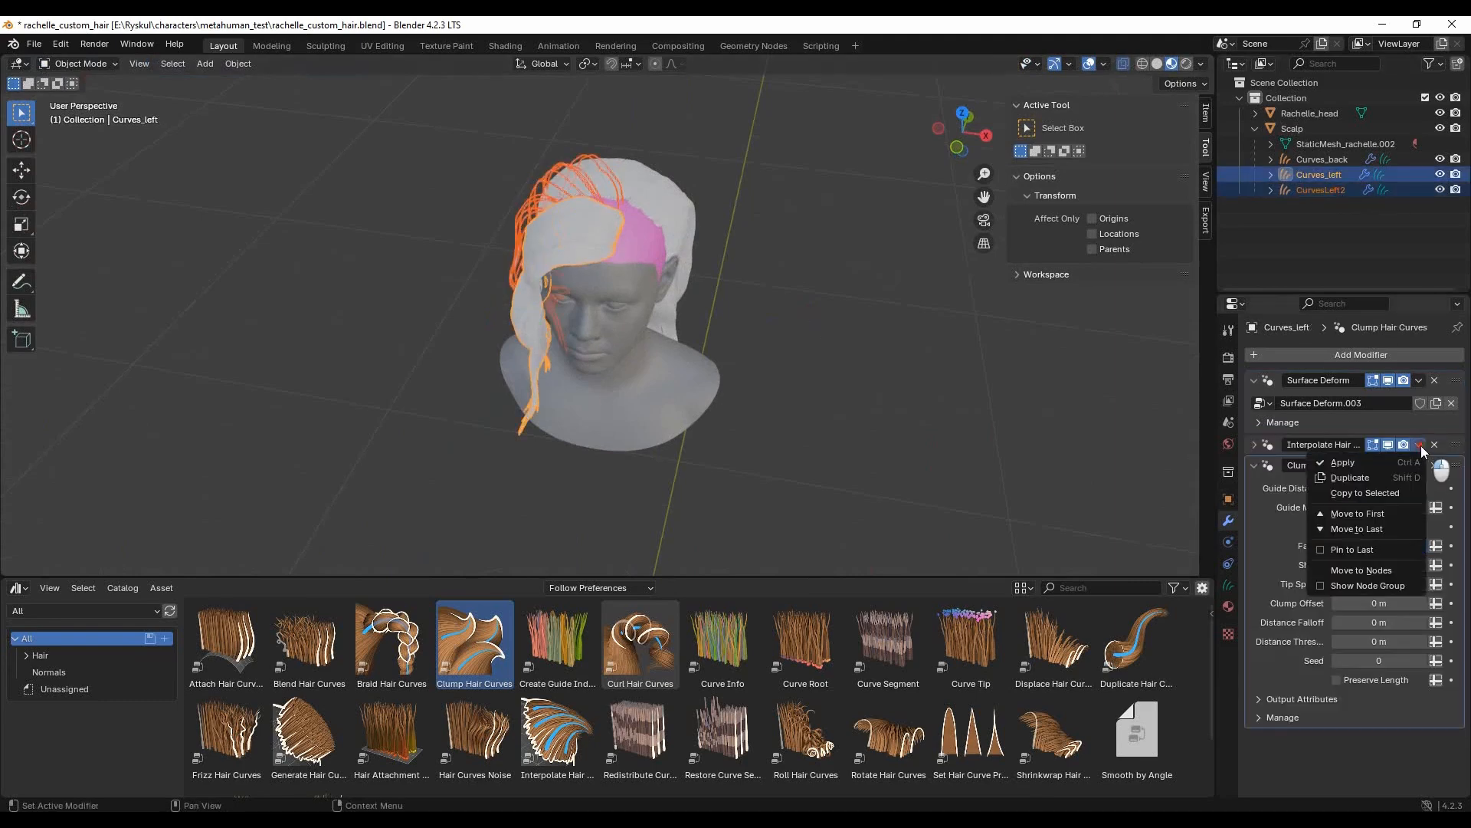
left_click(1355, 489)
left_click(1419, 466)
left_click(1375, 509)
- Select only CurvesLeft2 and switch it back to Sculpt Mode
middle_click_drag(764, 370, 581, 245)
left_click(757, 325)
middle_click_drag(757, 324, 796, 344)
scroll(757, 279, "up", 2)
left_click(587, 308)
key("Tab")
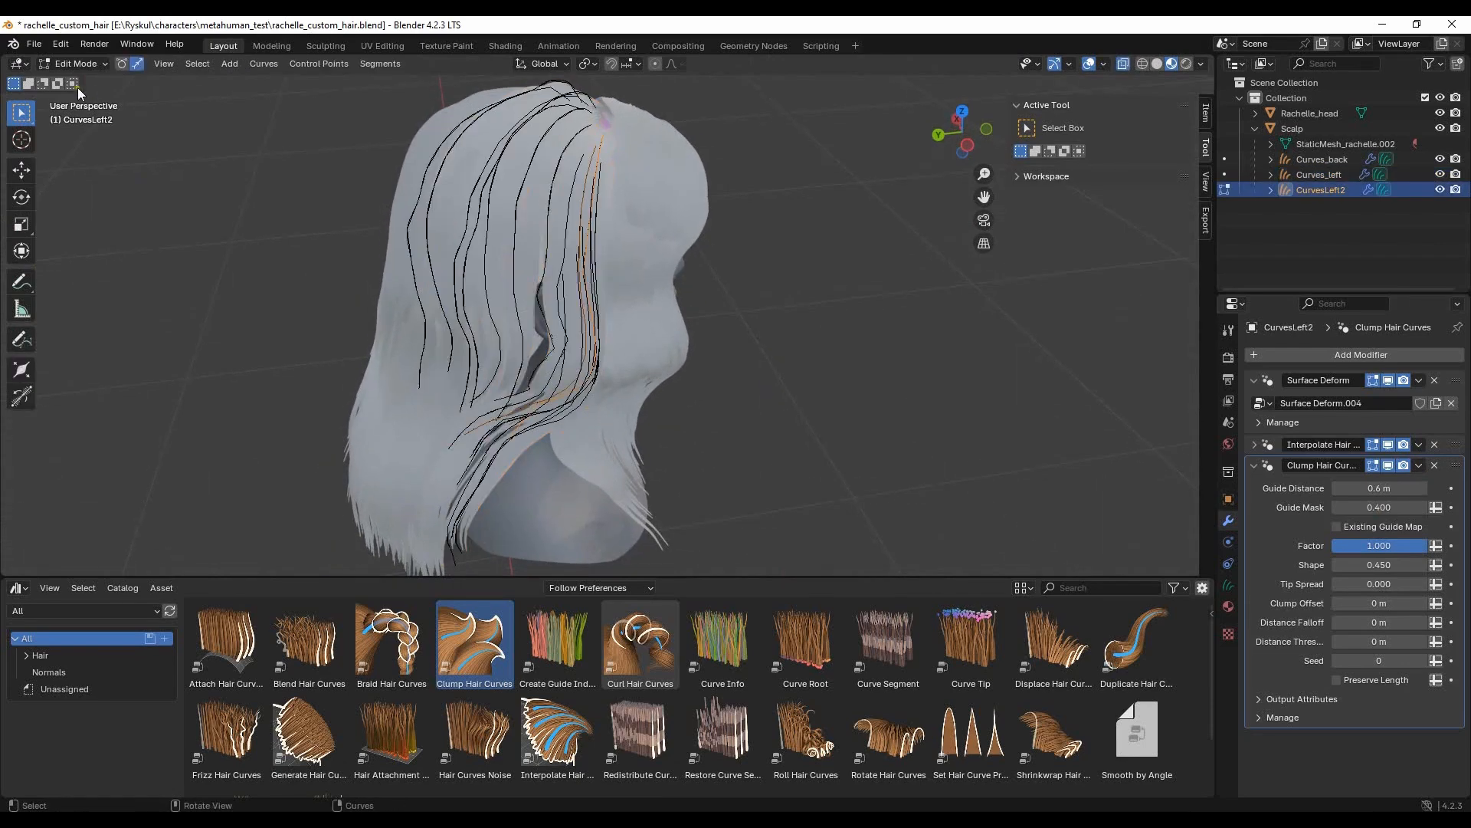
left_click(79, 63)
left_click(75, 111)
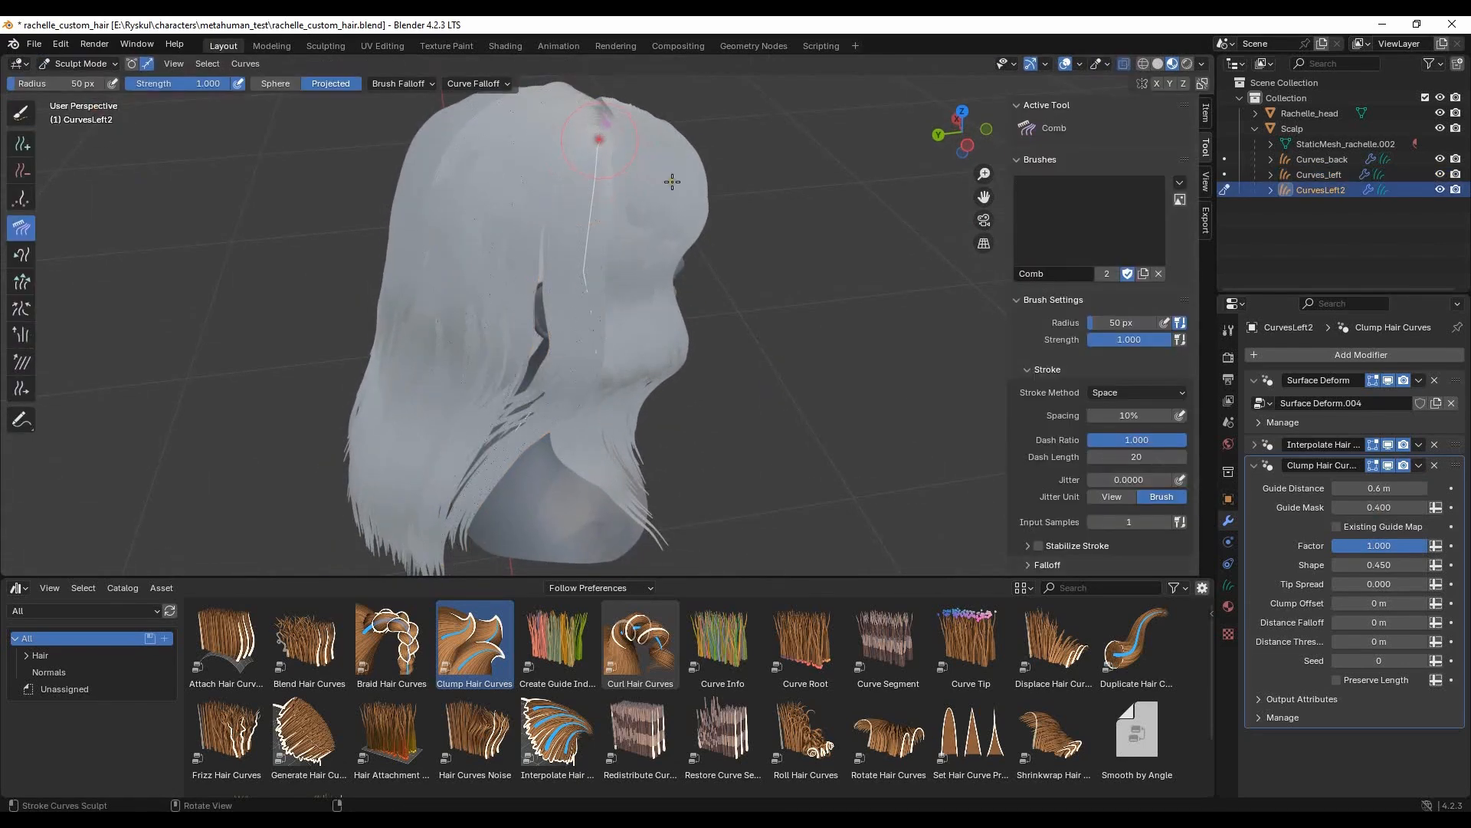
- Paint-select the CurvesLeft2 strands around the gap over the ear and comb them with a 178 px radius
left_click(21, 112)
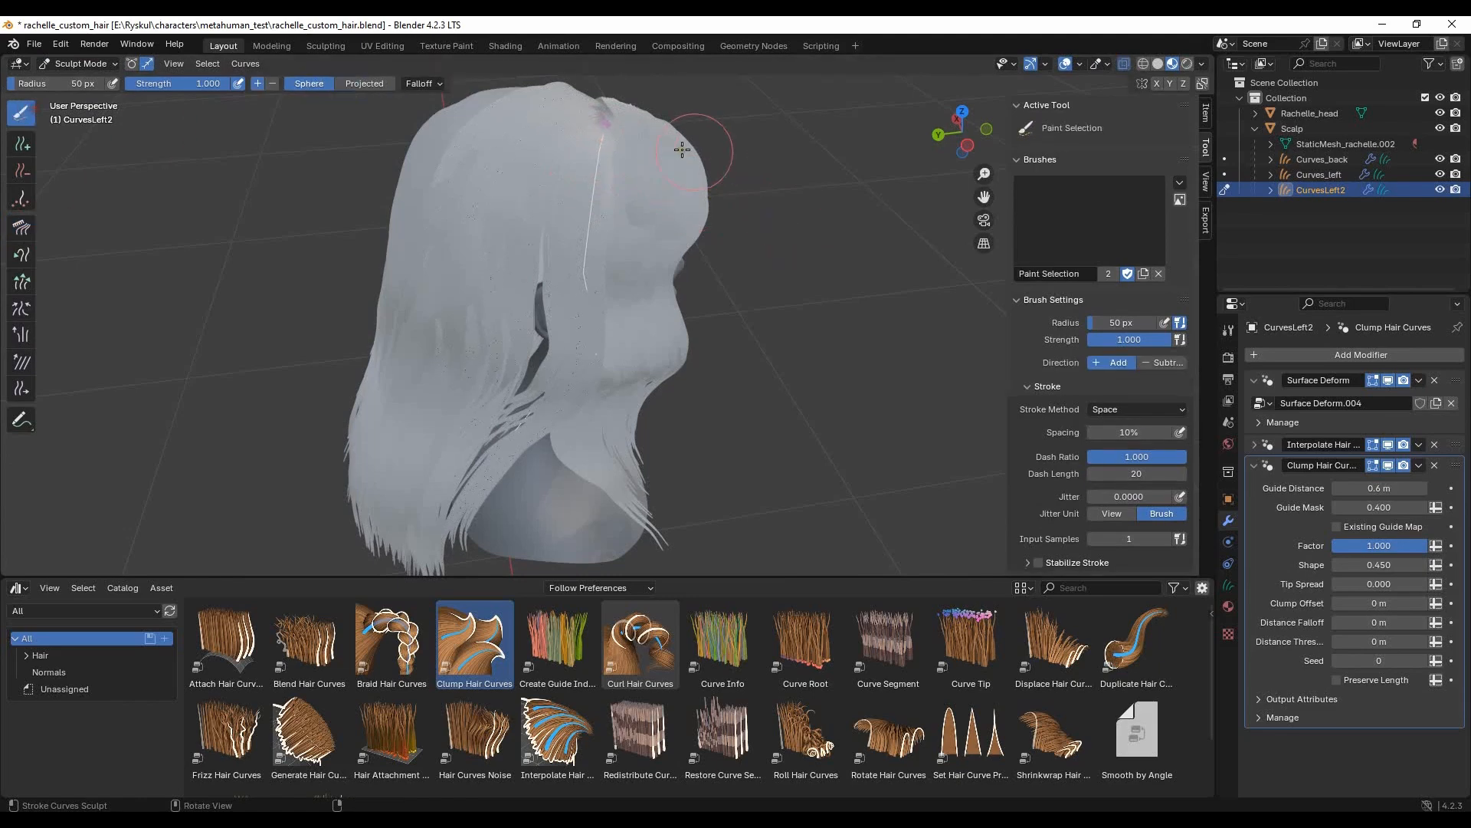
left_click(21, 227)
left_click_drag(615, 373, 610, 367)
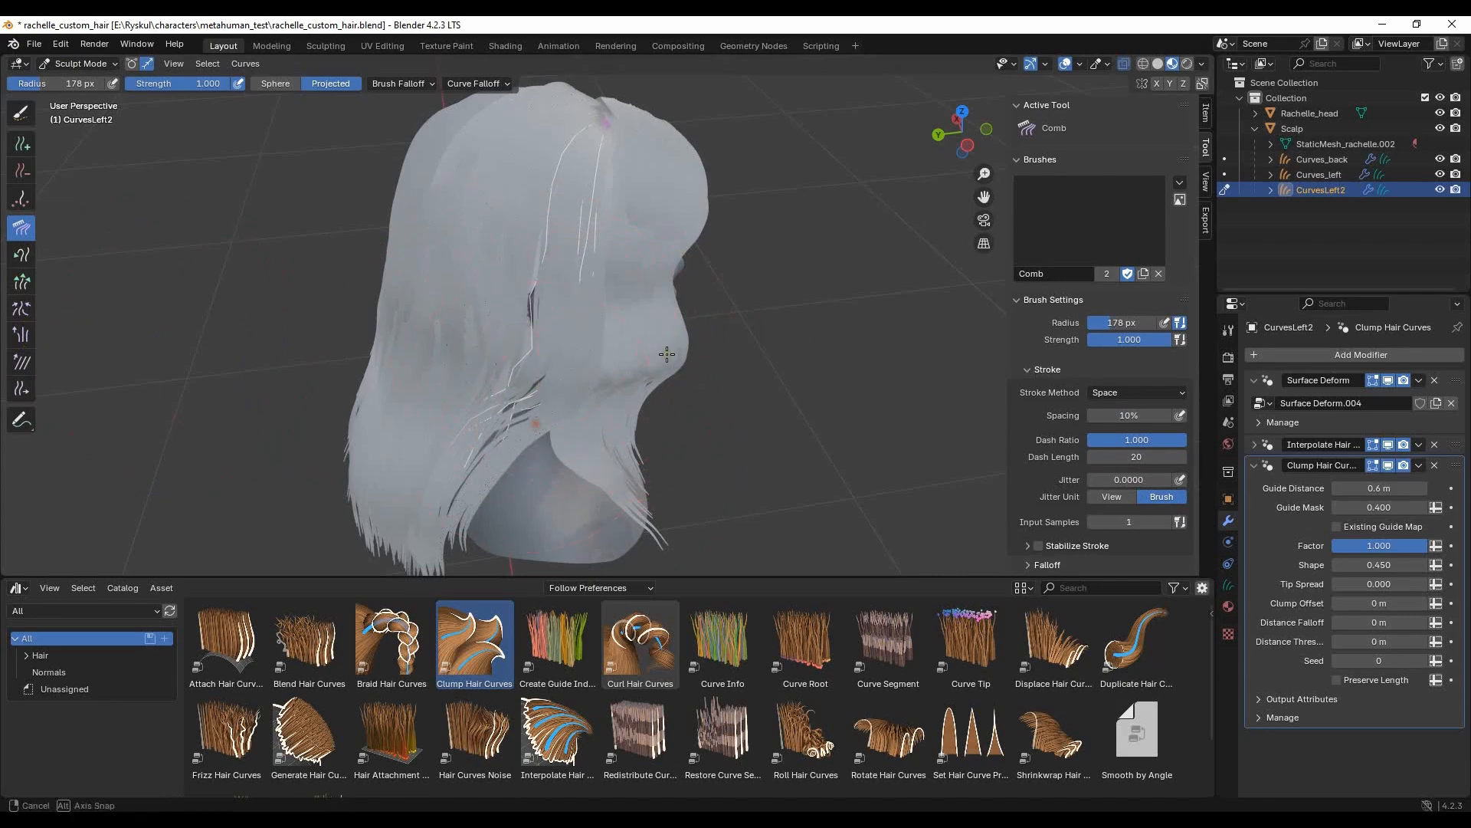
middle_click_drag(675, 371, 558, 154)
- Turn off the Interpolate Hair Curves modifier on CurvesLeft2 in the viewport and return to Sculpt Mode
left_click(69, 63)
left_click(75, 82)
left_click(854, 340)
mouse_move(857, 338)
middle_mouse_down()
mouse_move(875, 365)
mouse_move(706, 325)
mouse_move(819, 311)
mouse_move(453, 242)
middle_mouse_up()
left_click(454, 242)
left_click(1387, 445)
middle_click_drag(673, 292, 734, 254)
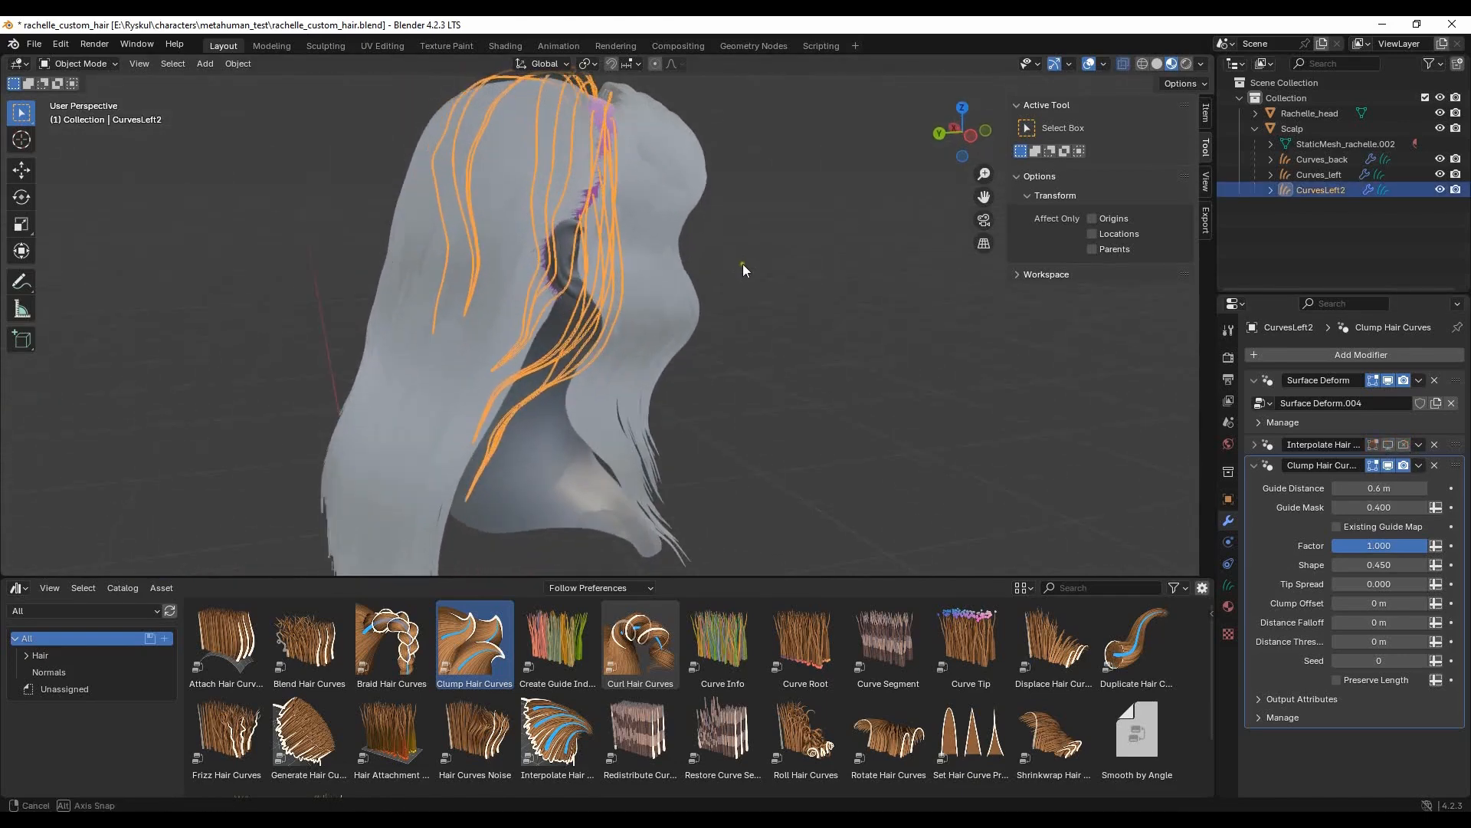
left_click(102, 63)
left_click(81, 117)
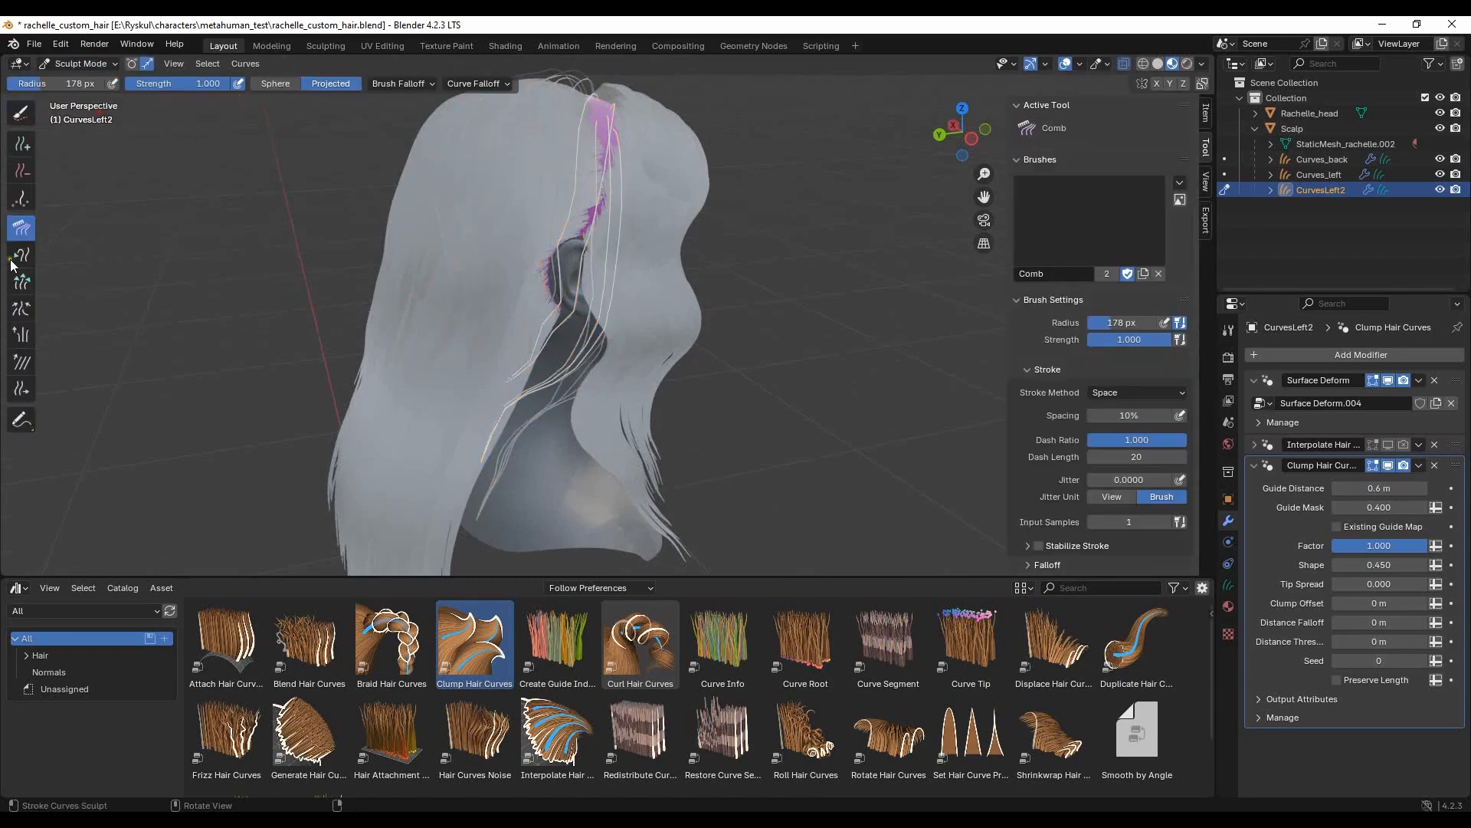
- Set the brush radius to 70 px and rework the CurvesLeft2 guides above the ear with the Comb and Add brushes
left_click_drag(65, 83, 59, 84)
mouse_move(646, 197)
middle_mouse_down()
mouse_move(598, 287)
mouse_move(617, 242)
mouse_move(584, 220)
mouse_move(628, 243)
mouse_move(595, 239)
middle_mouse_up()
left_click(592, 272)
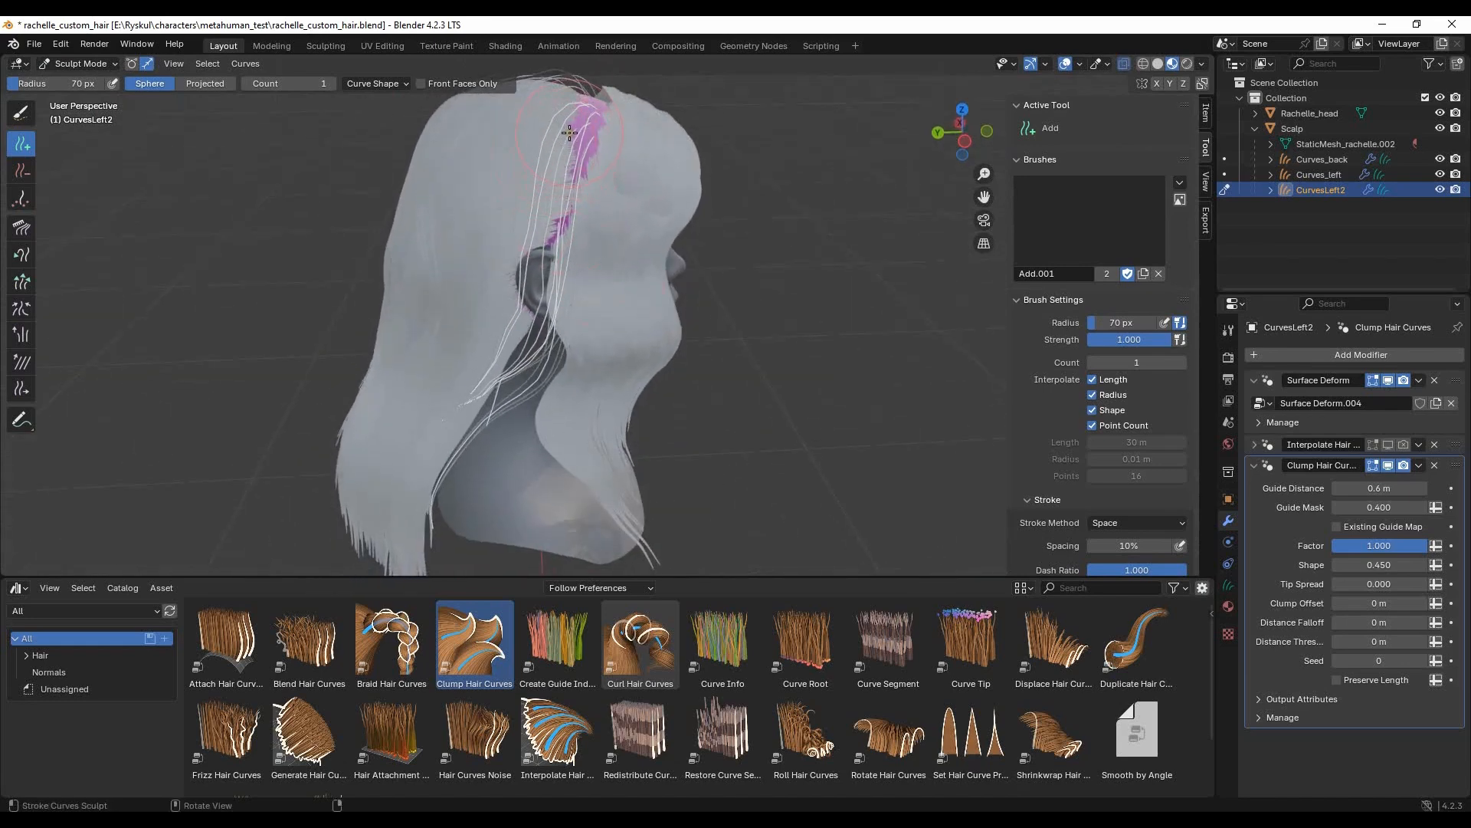
key("c")
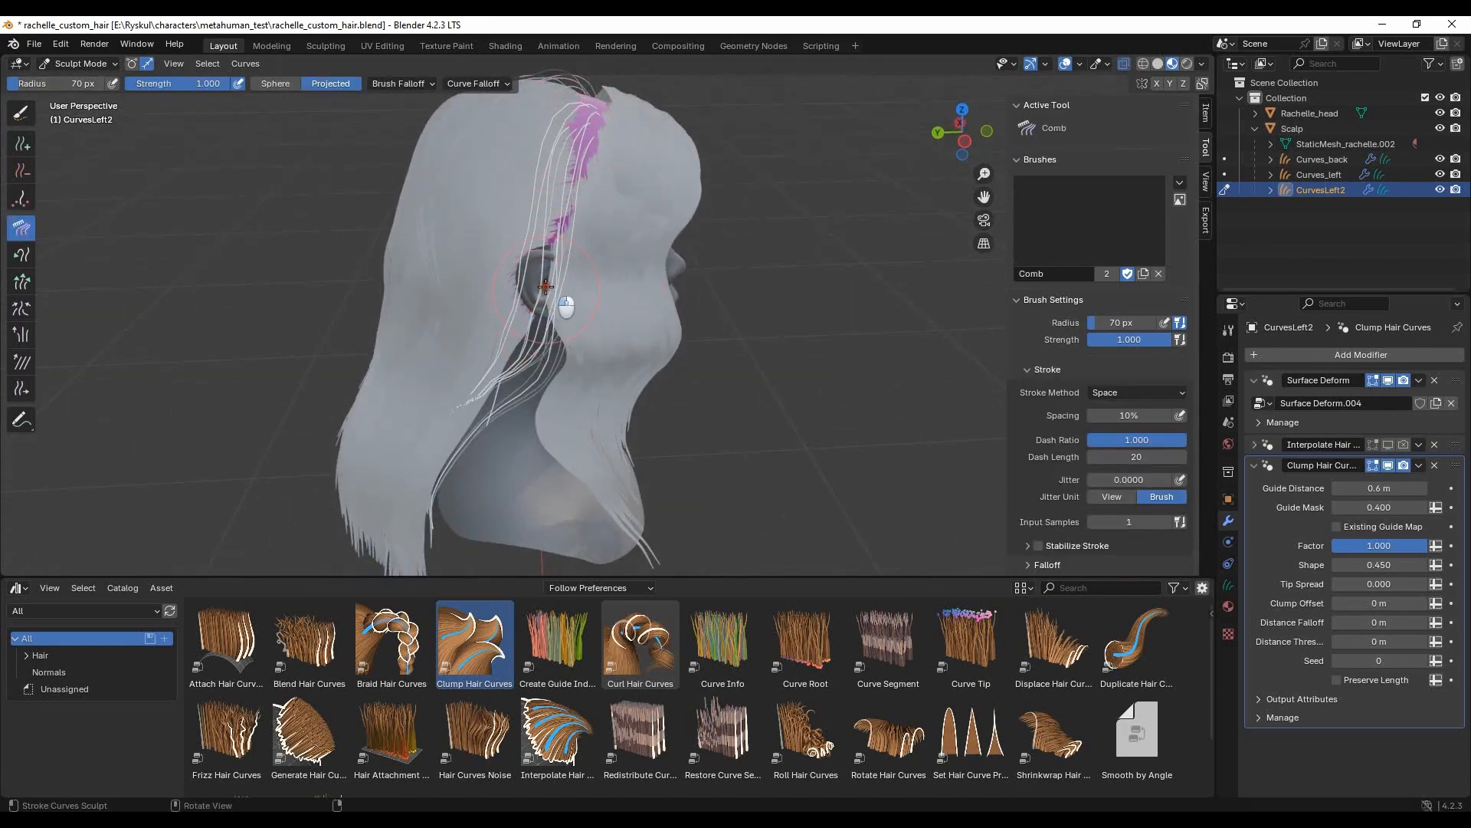
- Paint-select the strand behind the ear with a 43 px brush and comb it, enlarging the Comb radius to 186 px
left_click(21, 112)
left_click_drag(529, 249, 520, 247)
key("ctrl+z")
scroll(579, 314, "up", 2)
left_click(460, 244)
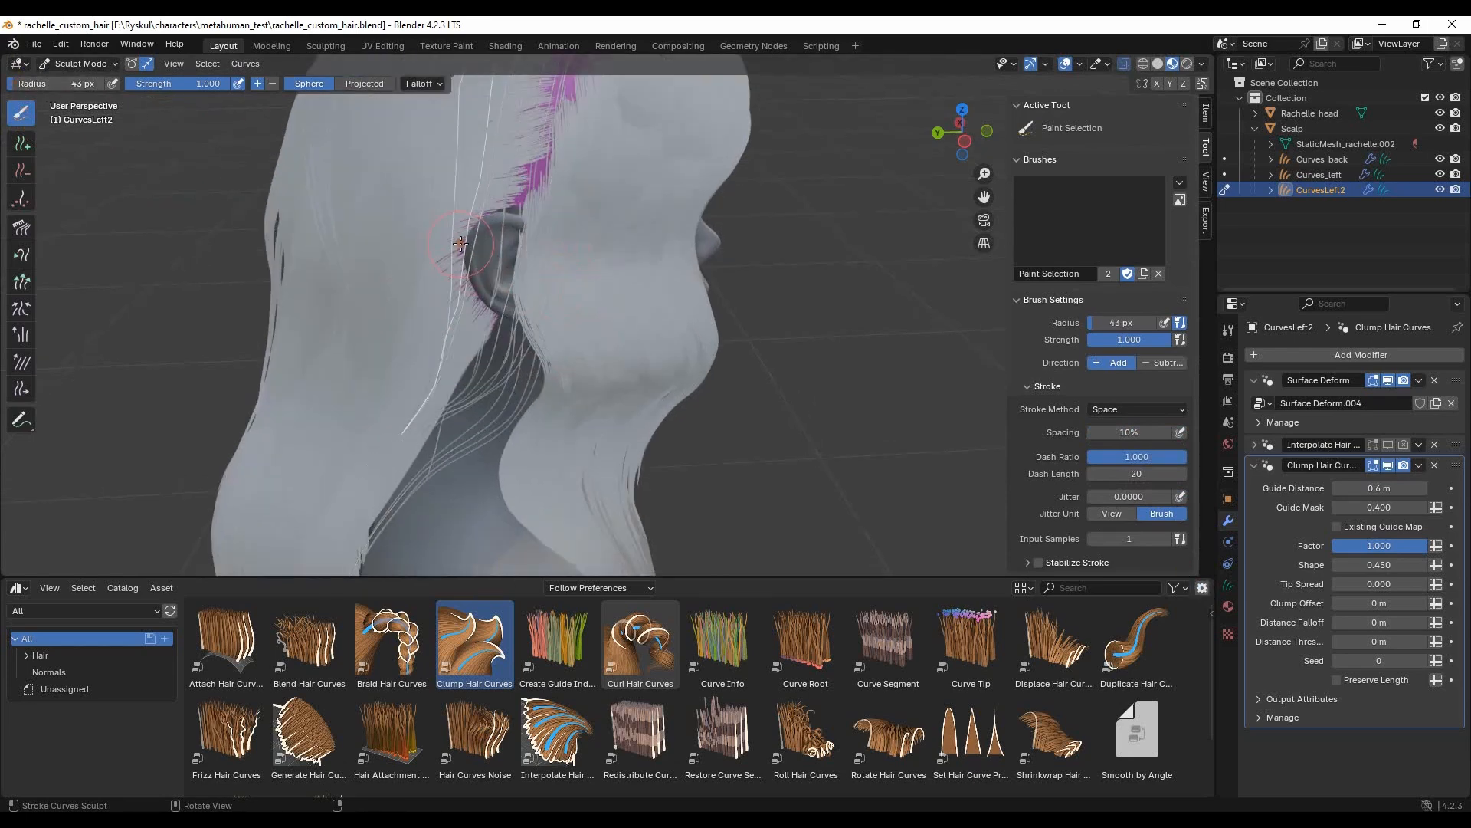
left_click(22, 227)
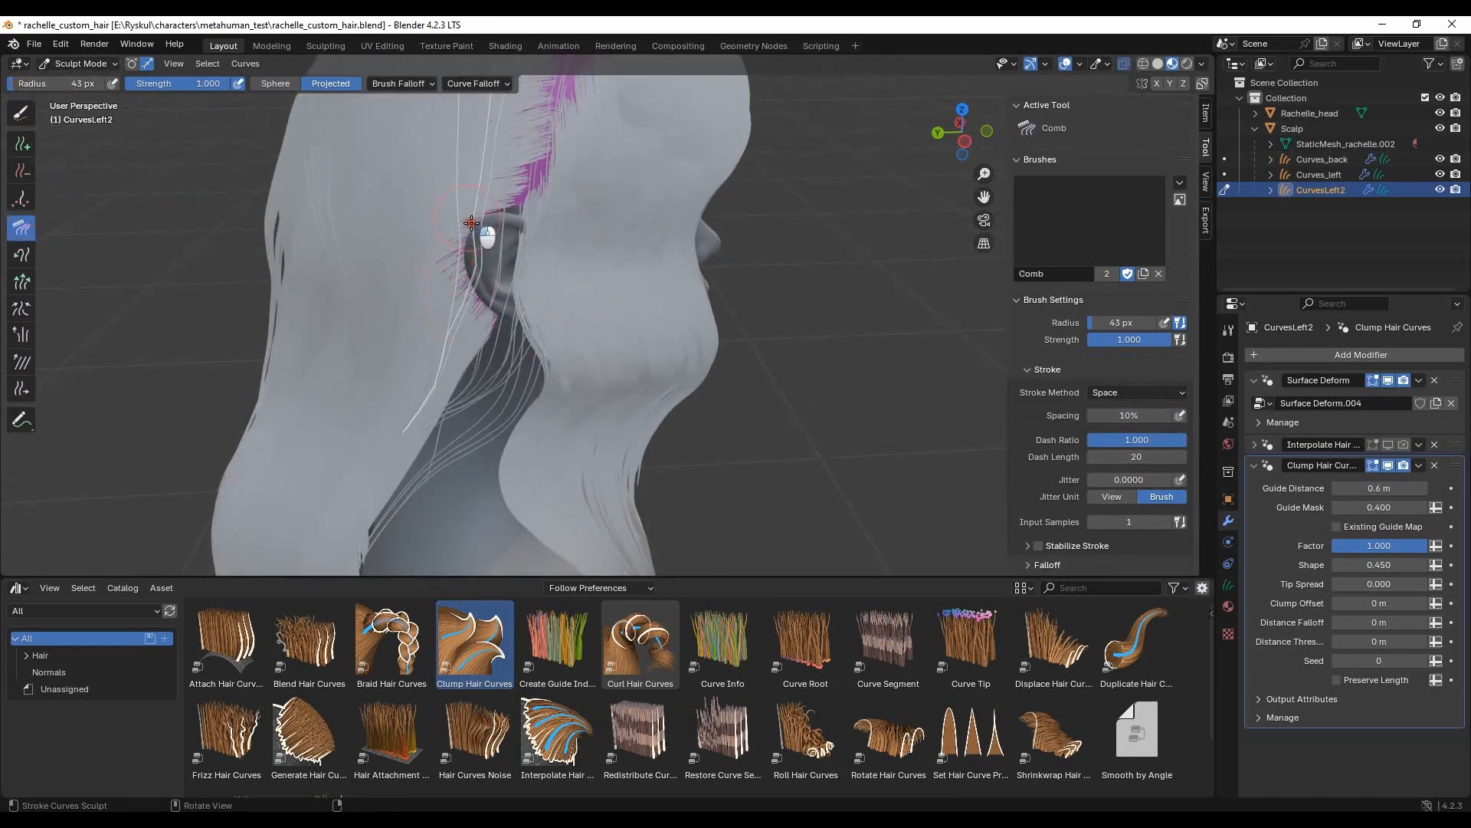
mouse_move(446, 363)
middle_mouse_down()
mouse_move(596, 425)
mouse_move(789, 351)
mouse_move(651, 303)
mouse_move(564, 296)
mouse_move(546, 270)
mouse_move(460, 366)
mouse_move(805, 360)
mouse_move(785, 312)
mouse_move(674, 299)
middle_mouse_up()
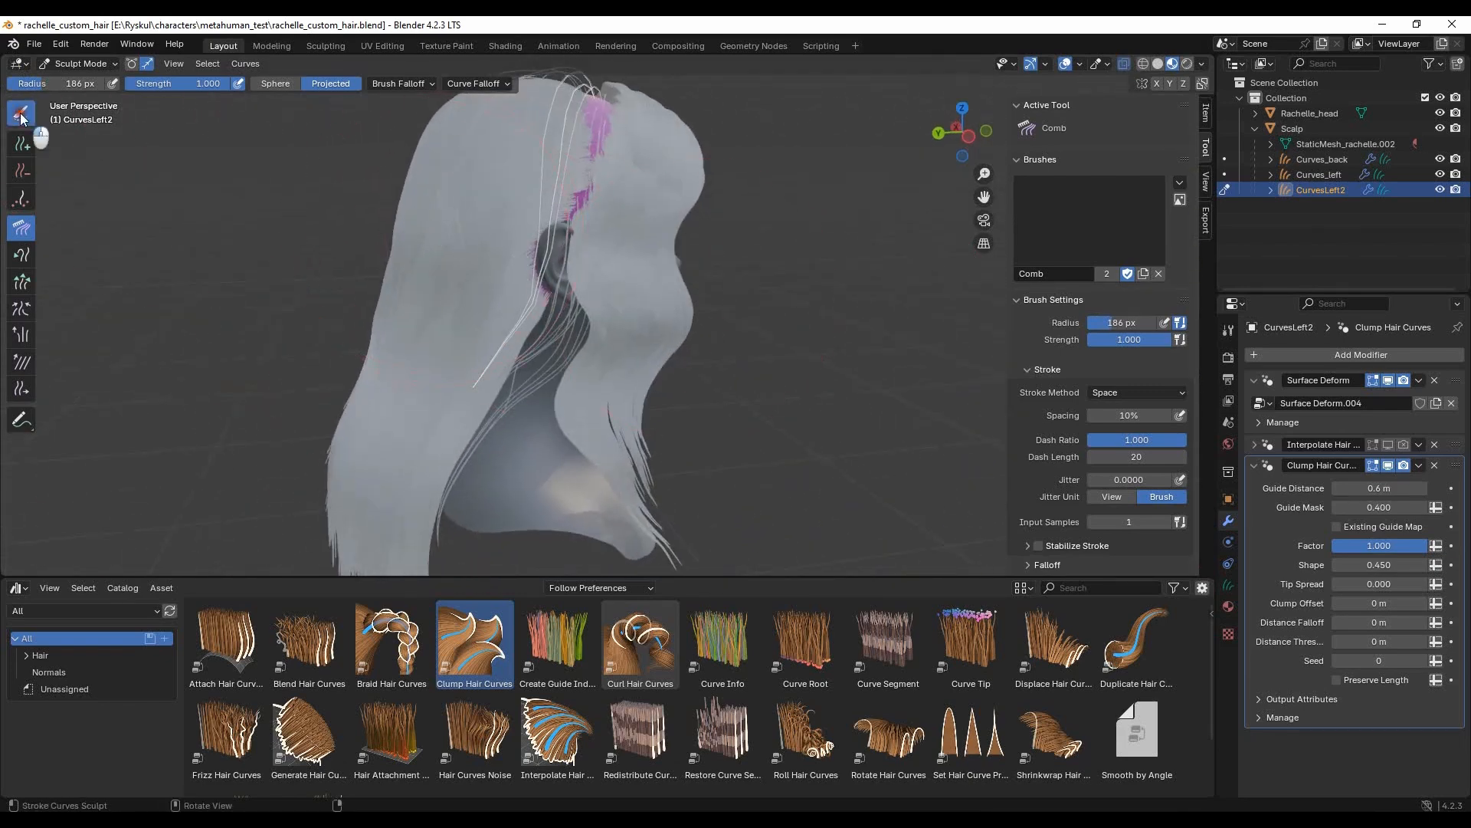
- Paint-select the CurvesLeft2 strands behind the ear and return to Object Mode with CurvesLeft2 selected
left_click(22, 115)
mouse_move(499, 367)
middle_mouse_down()
mouse_move(469, 356)
mouse_move(764, 406)
mouse_move(773, 298)
middle_mouse_up()
left_click(63, 67)
left_click(61, 89)
middle_click_drag(721, 328, 765, 282)
left_click(786, 305)
left_click(597, 293)
middle_click_drag(871, 388, 834, 343)
middle_click_drag(820, 293, 806, 351)
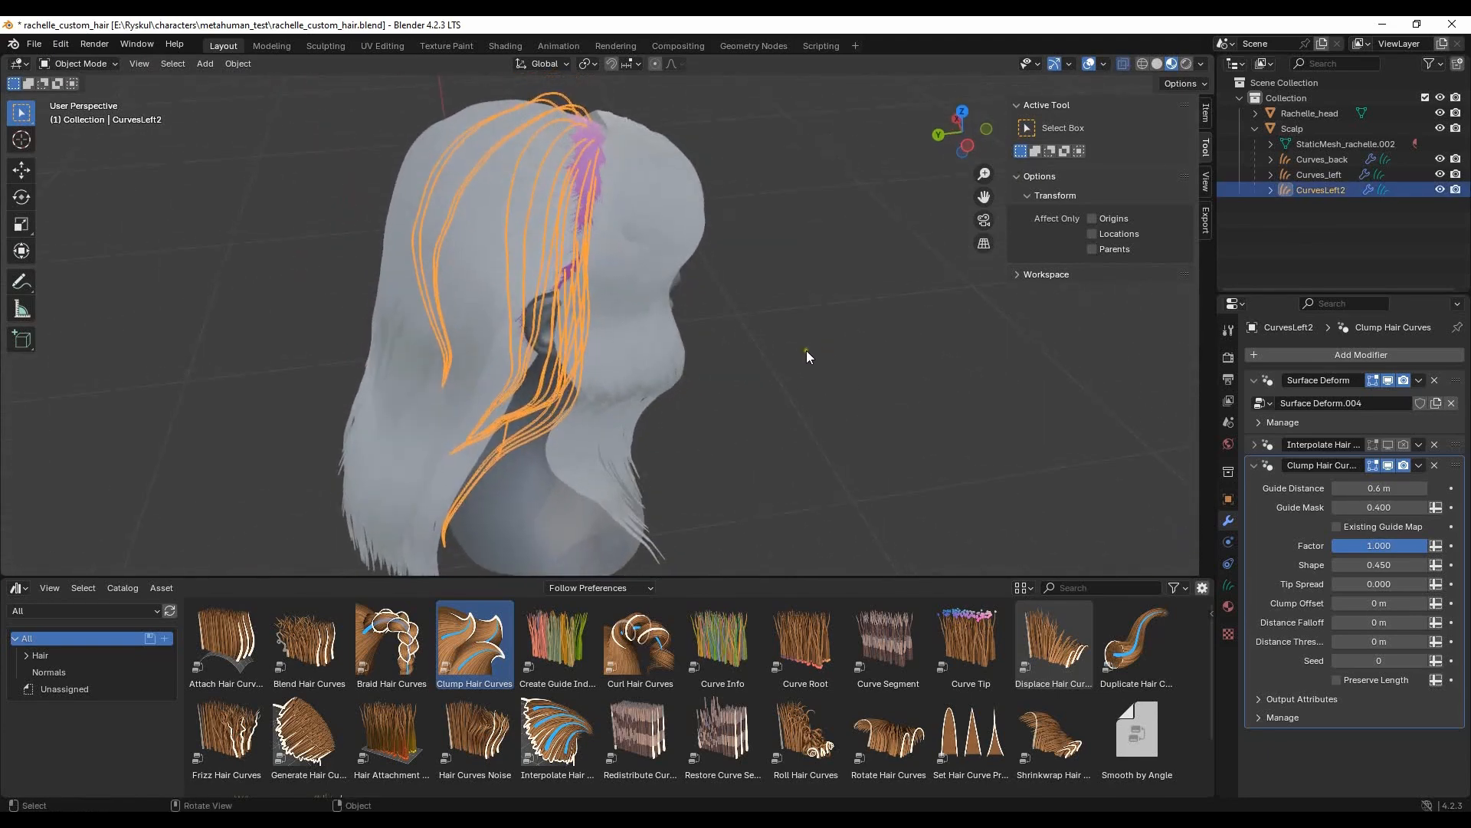
- In Sculpt Mode, paint-select the rear CurvesLeft2 strands and comb them against the back hair with a 244 px radius
left_click(99, 63)
left_click(97, 113)
middle_click_drag(481, 256, 490, 276)
left_click_drag(490, 275, 524, 298)
left_click(22, 228)
left_click_drag(43, 83, 55, 84)
left_click_drag(533, 399, 495, 396)
middle_click_drag(472, 395, 548, 337)
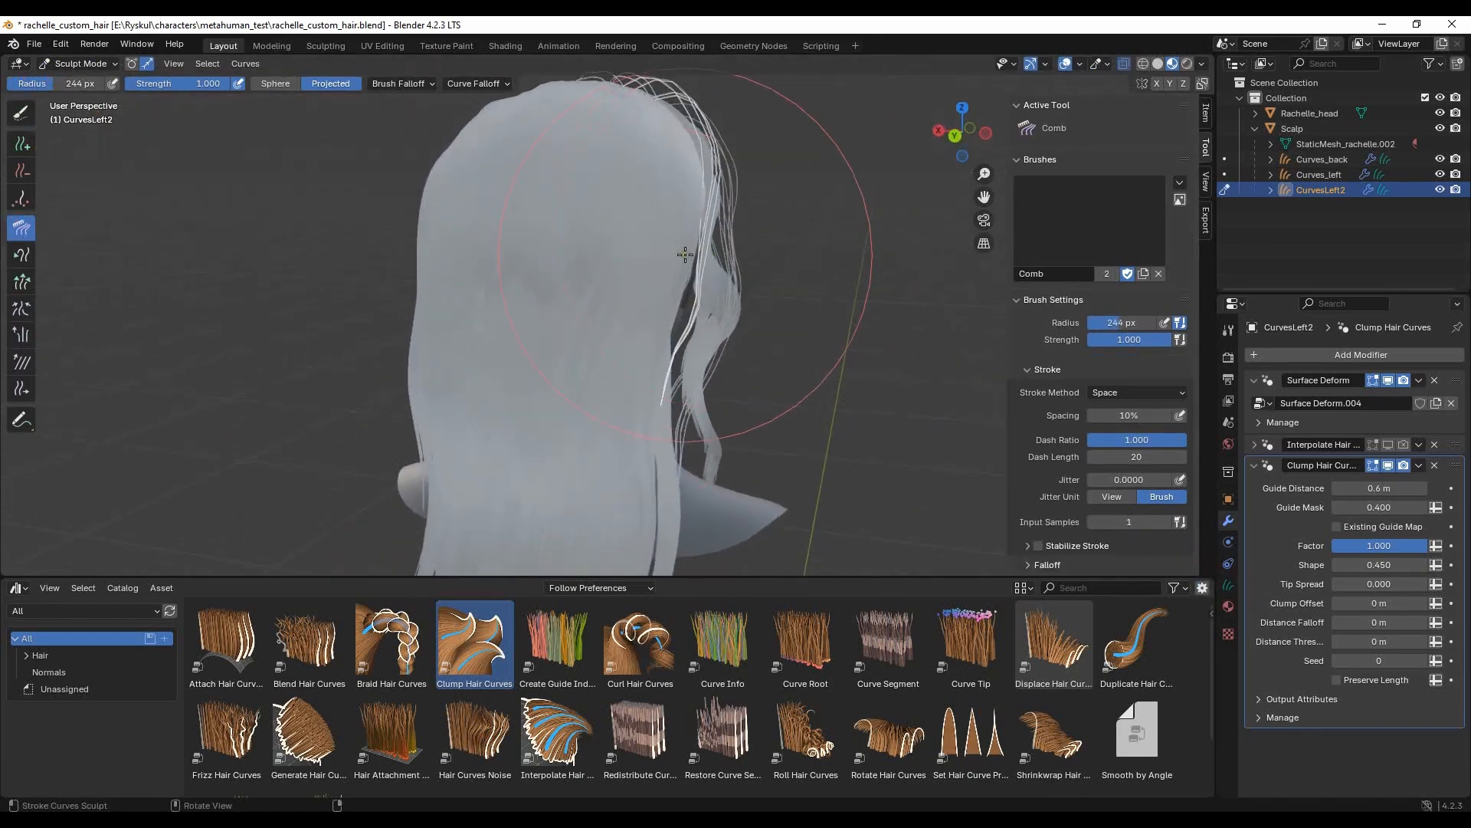
mouse_move(685, 255)
middle_mouse_down()
mouse_move(688, 314)
mouse_move(498, 325)
middle_mouse_up()
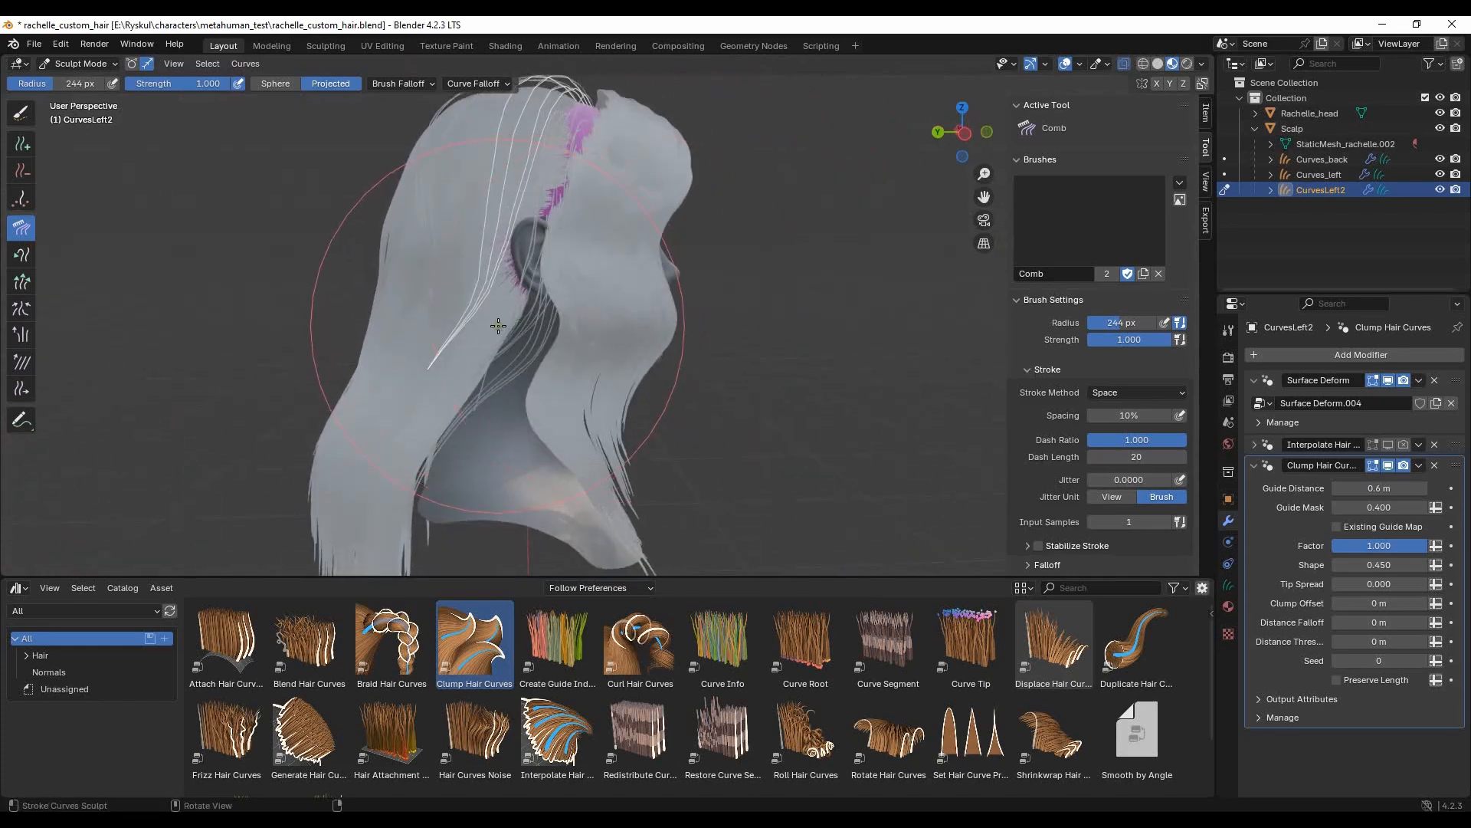
- Return to Object Mode and turn the Interpolate Hair Curves modifier back on for CurvesLeft2
left_click(73, 64)
left_click(77, 80)
left_click(1387, 445)
left_click(729, 354)
middle_click_drag(729, 354, 656, 421)
left_click(656, 421)
scroll(809, 426, "up", 2)
middle_click_drag(821, 430, 789, 389)
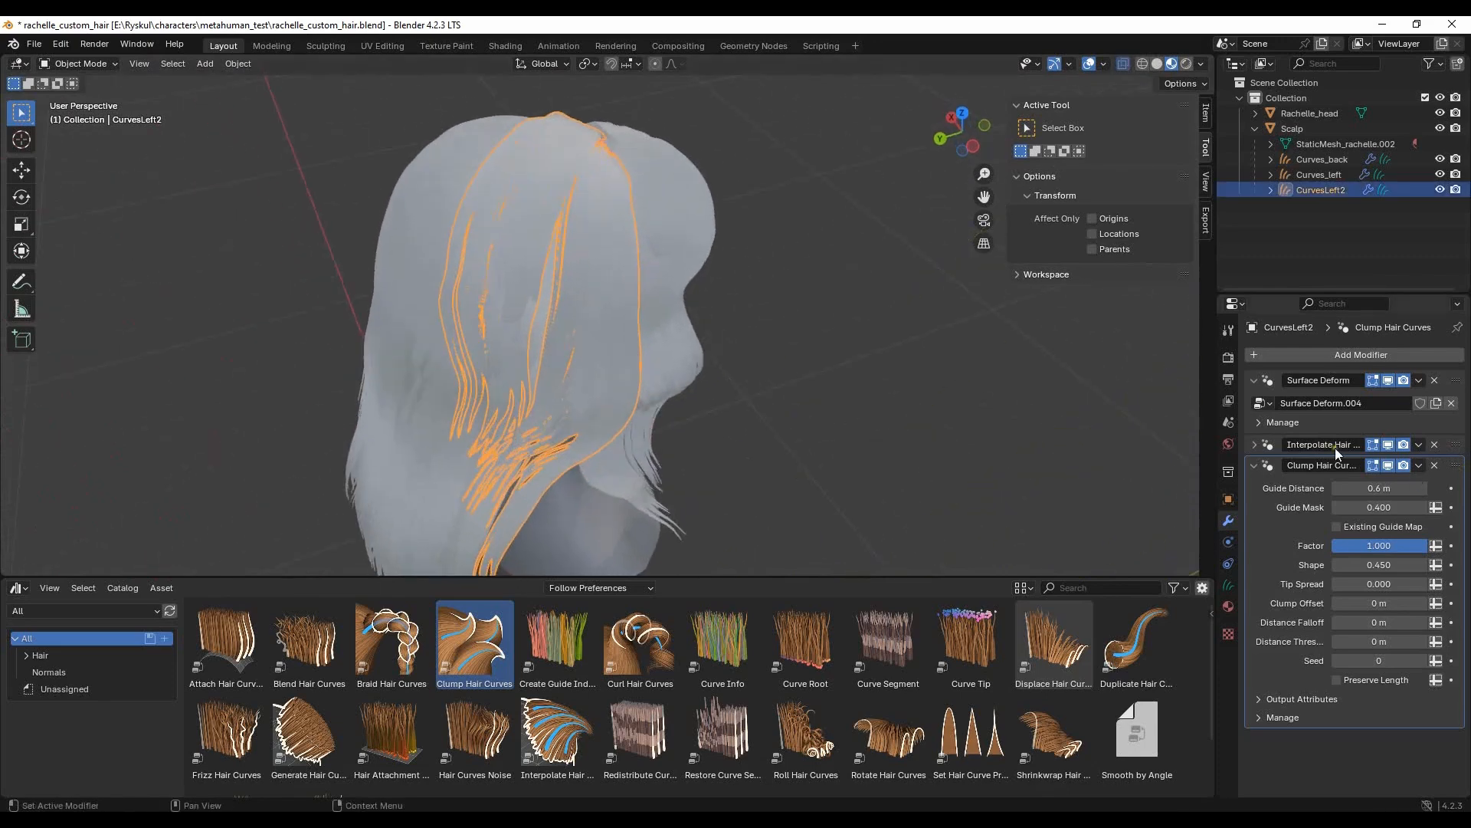
- Hide Curves_back and use the Add brush in Sculpt Mode to place extra CurvesLeft2 guides on the side of the head
left_click(1440, 159)
middle_click_drag(958, 291, 651, 383)
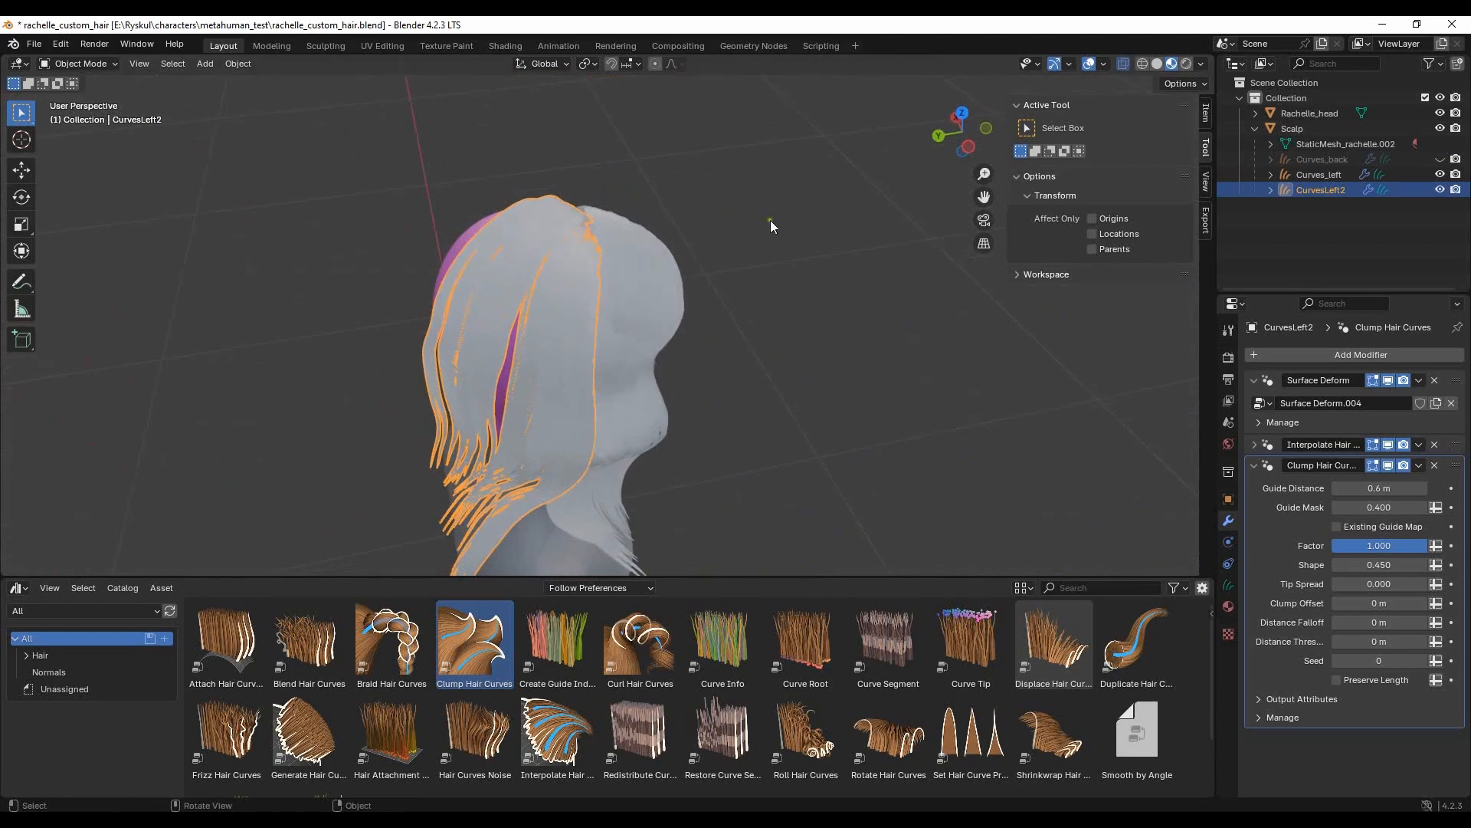
left_click(85, 115)
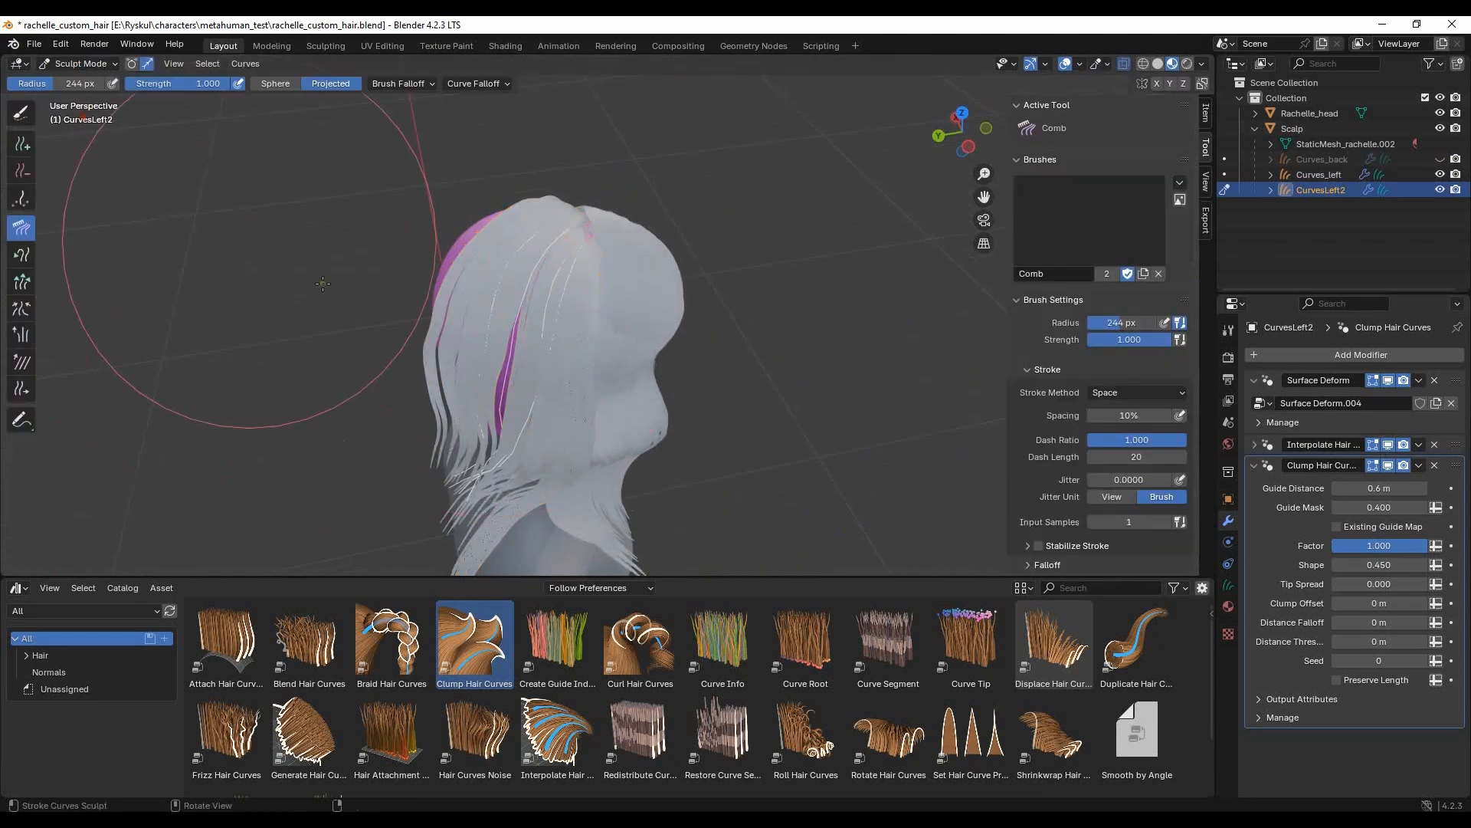
left_click(22, 143)
mouse_move(551, 249)
middle_mouse_down()
mouse_move(628, 264)
mouse_move(492, 278)
mouse_move(556, 284)
mouse_move(619, 394)
mouse_move(494, 311)
mouse_move(649, 299)
middle_mouse_up()
- Paint-select the CurvesLeft2 strands over the ear and comb them with a 120 px radius to close the gap
left_click(89, 110)
left_click(21, 114)
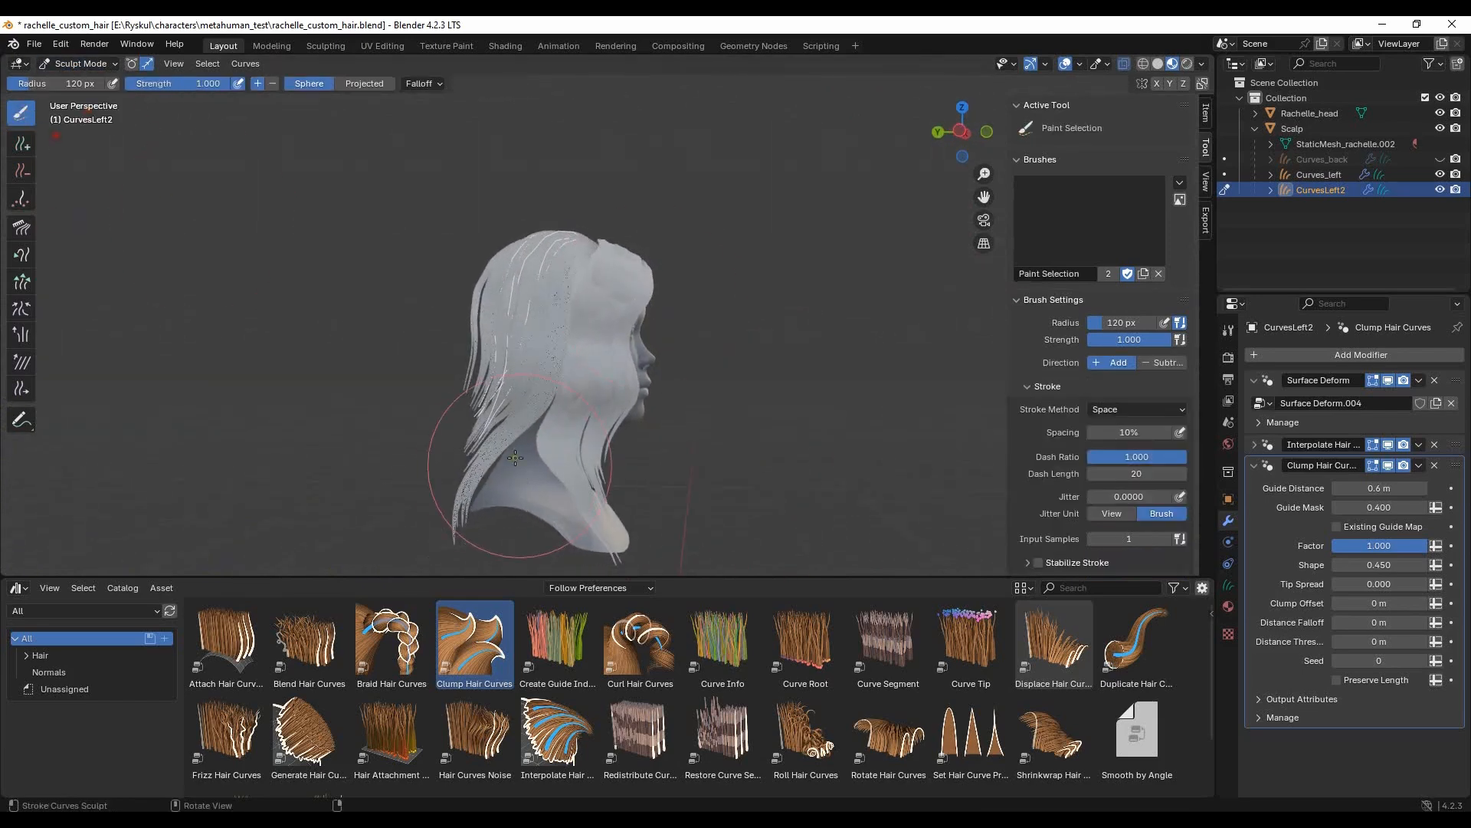
left_click(22, 227)
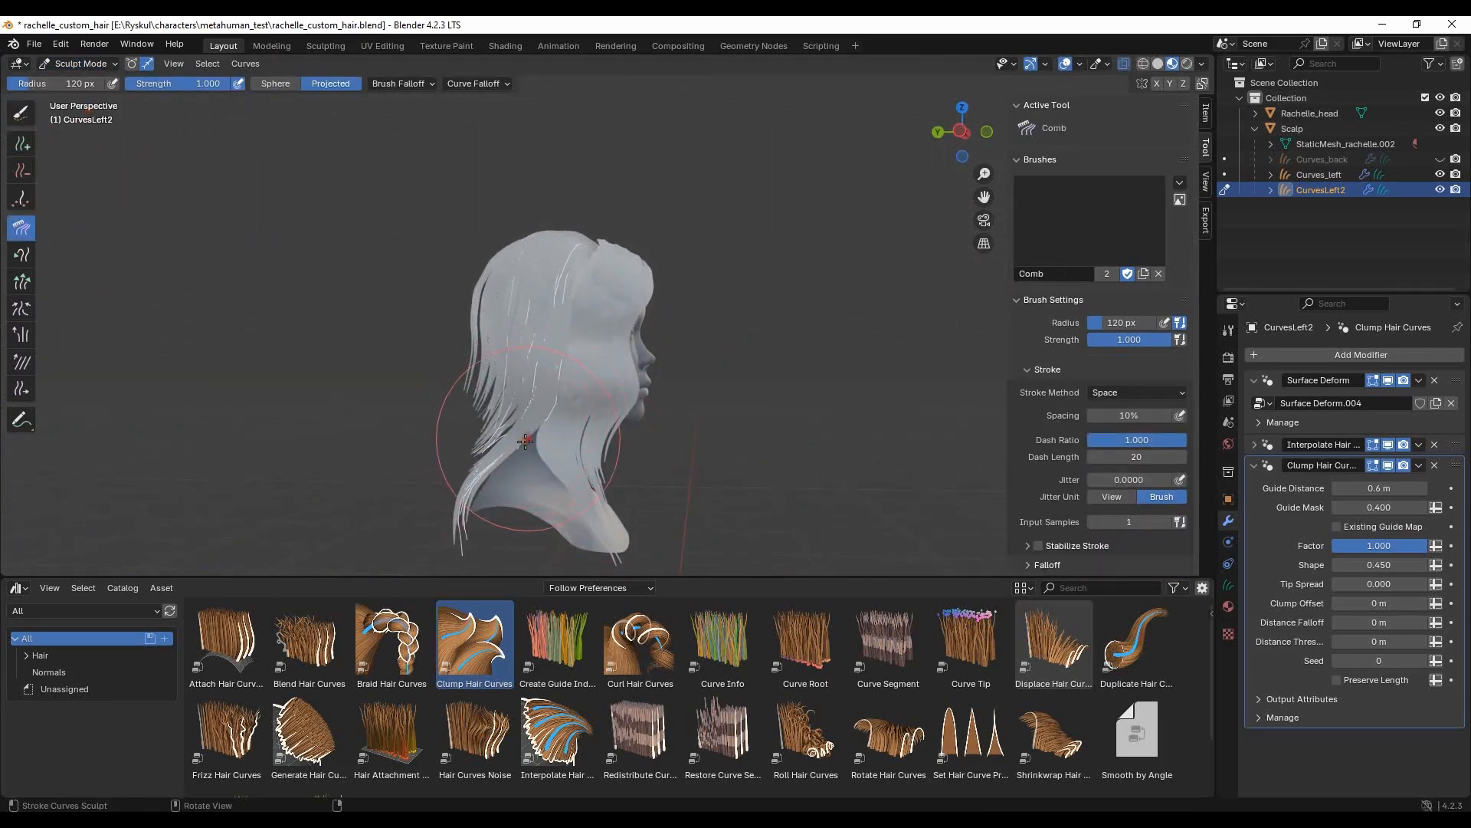
middle_click_drag(499, 422, 655, 397)
middle_click_drag(561, 341, 528, 418)
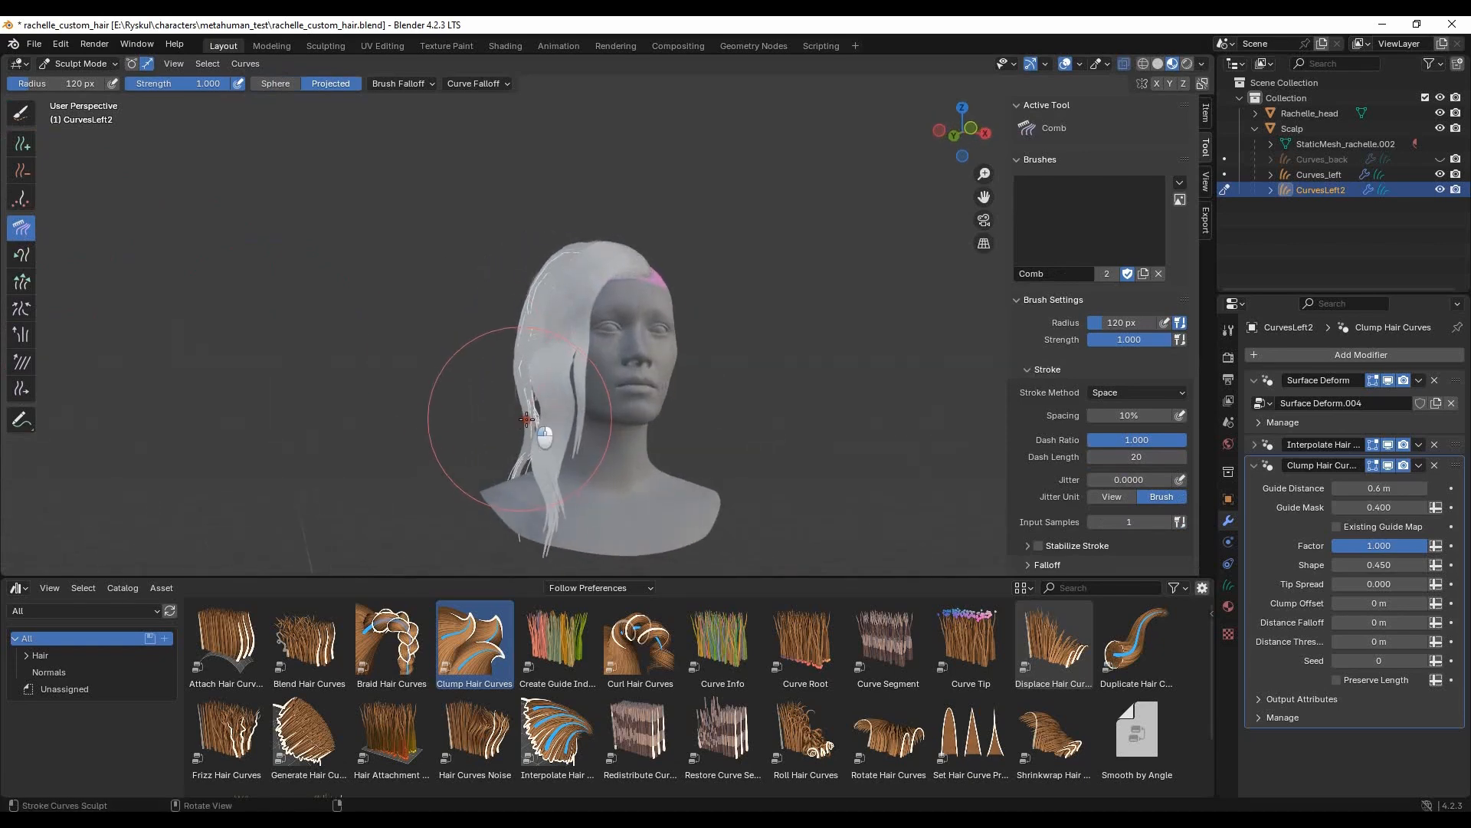
middle_click_drag(376, 423, 679, 371)
- Show Curves_back again and comb the CurvesLeft2 strands along the side into the back hair
left_click(1440, 160)
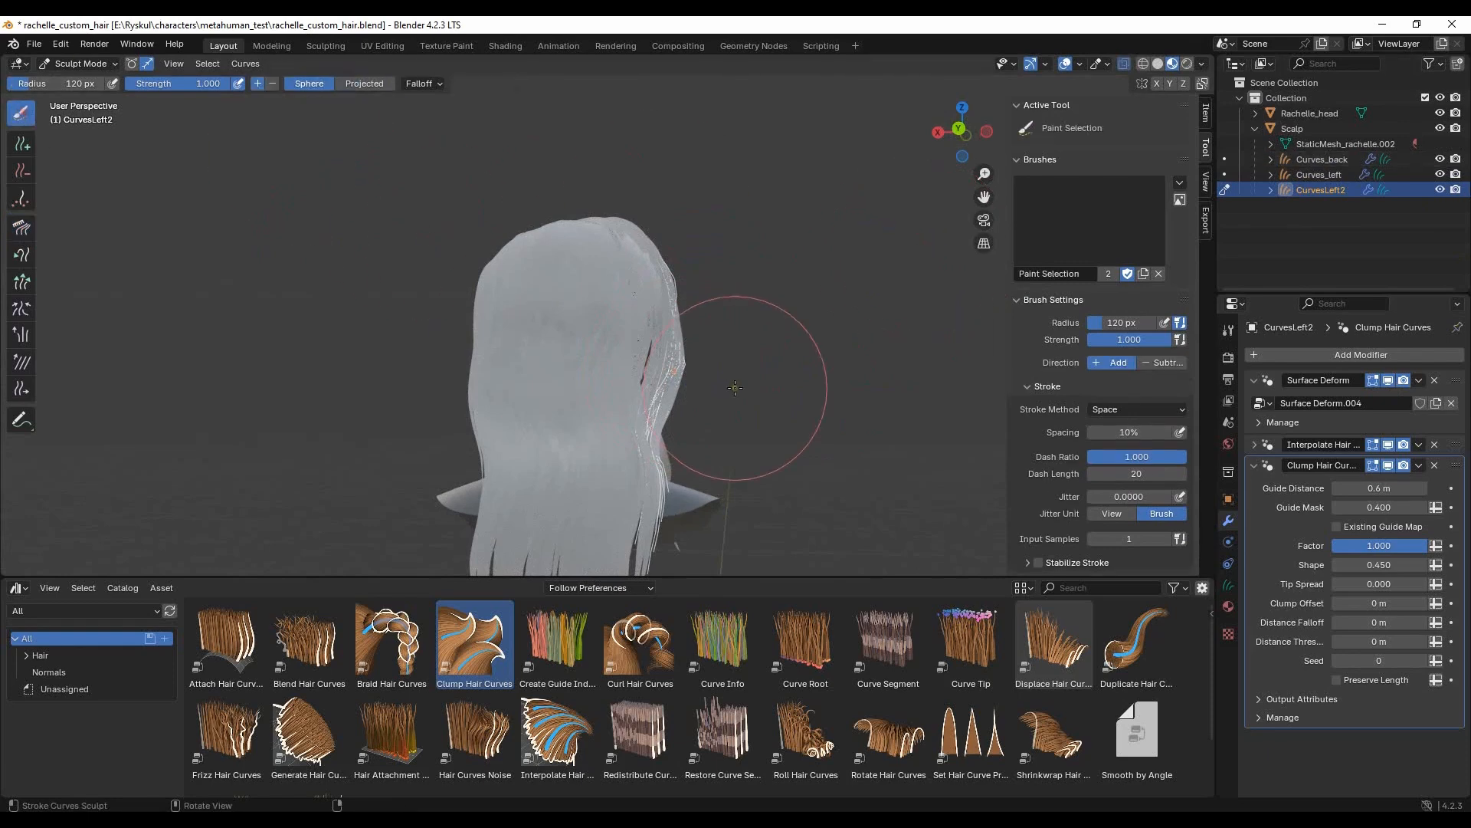
middle_click_drag(728, 383, 785, 403)
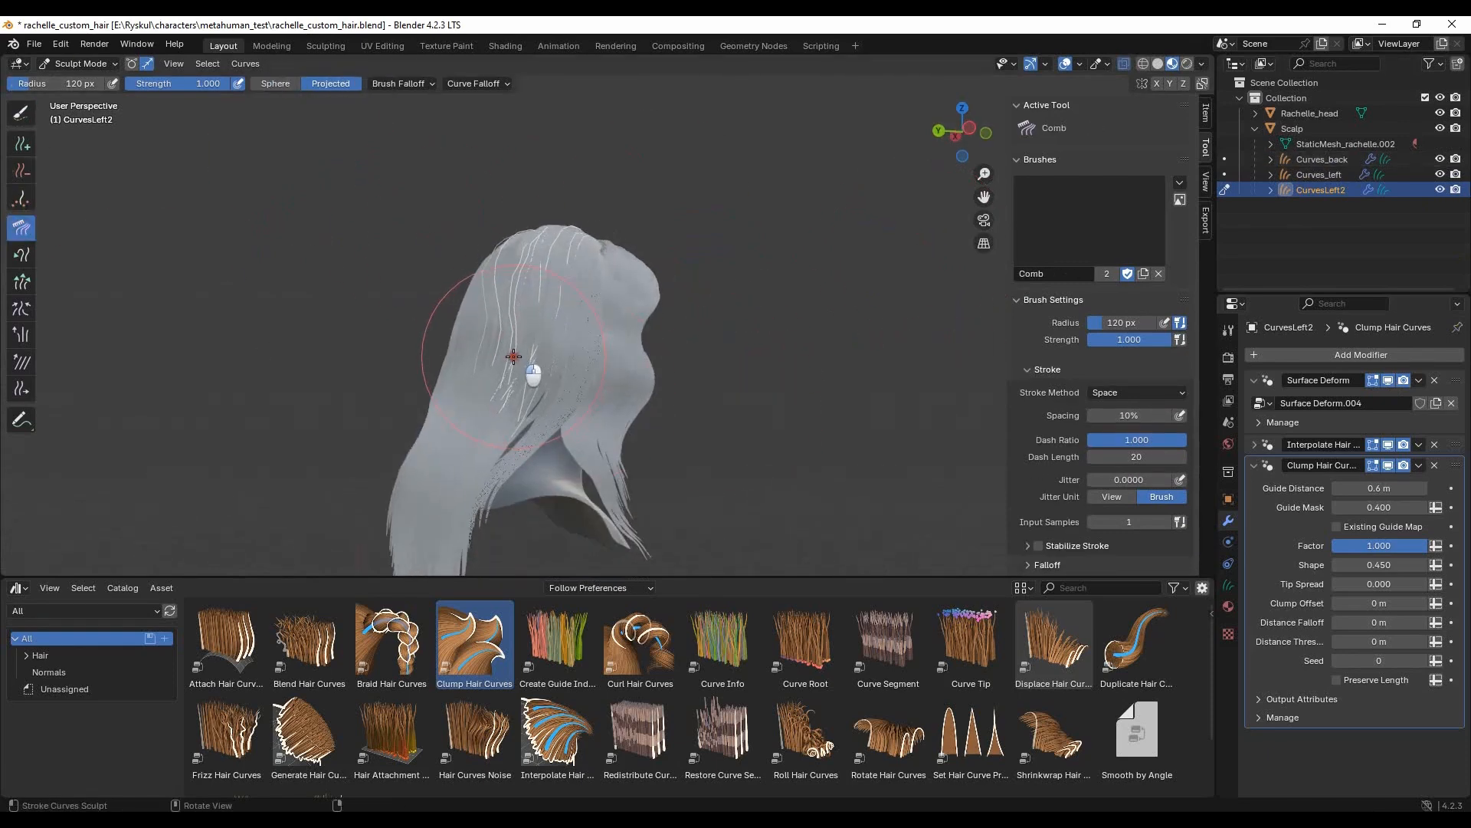
middle_click_drag(513, 357, 535, 411)
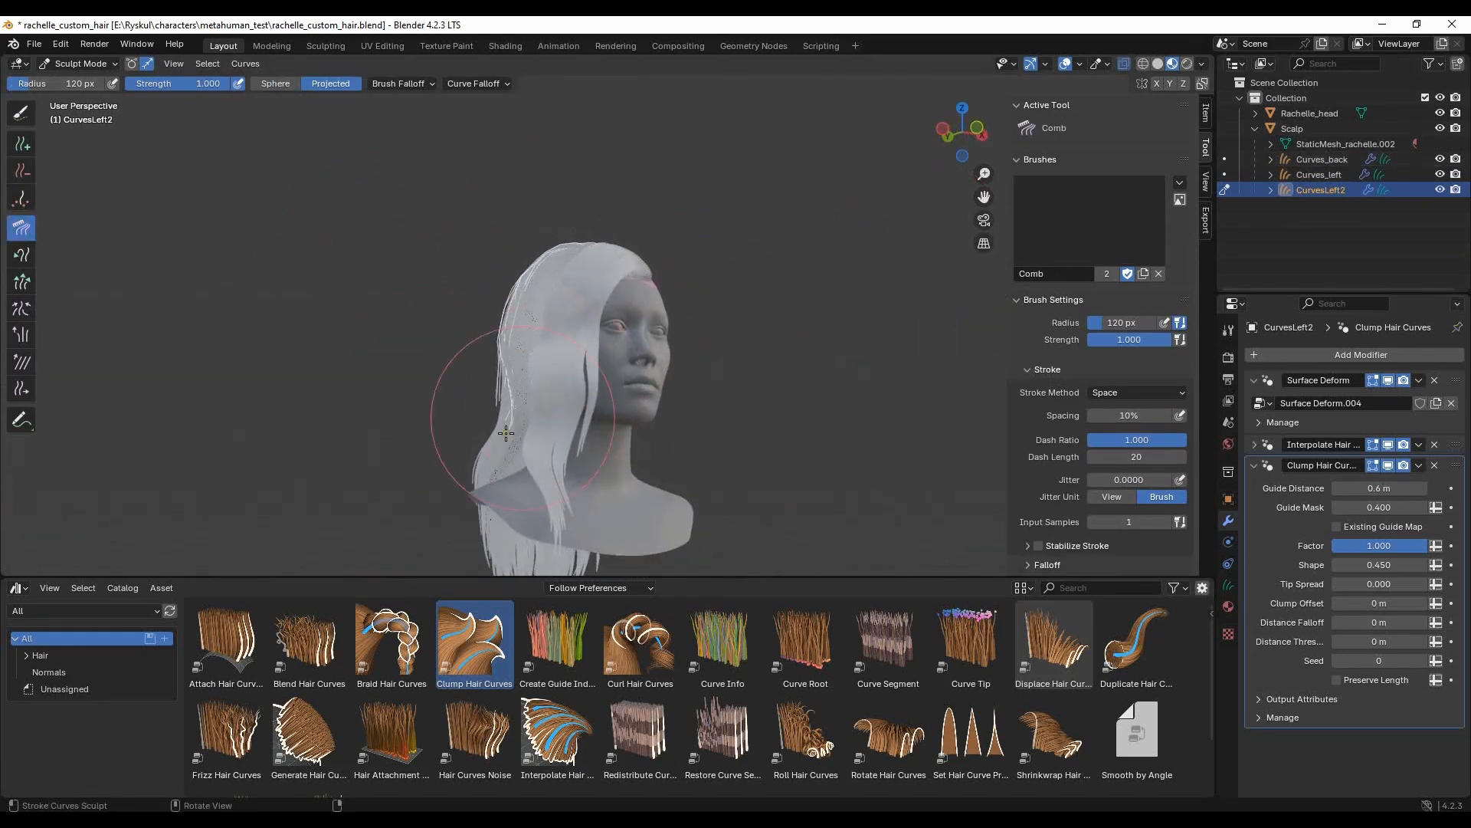
- Return CurvesLeft2 to Object Mode and examine its outline from the front of the head
left_click(91, 79)
left_click(733, 295)
mouse_move(442, 360)
middle_mouse_down()
mouse_move(712, 302)
mouse_move(668, 334)
mouse_move(727, 300)
mouse_move(544, 384)
mouse_move(736, 323)
mouse_move(506, 340)
mouse_move(568, 356)
mouse_move(518, 328)
middle_mouse_up()
scroll(506, 340, "up", 1)
left_click(517, 325)
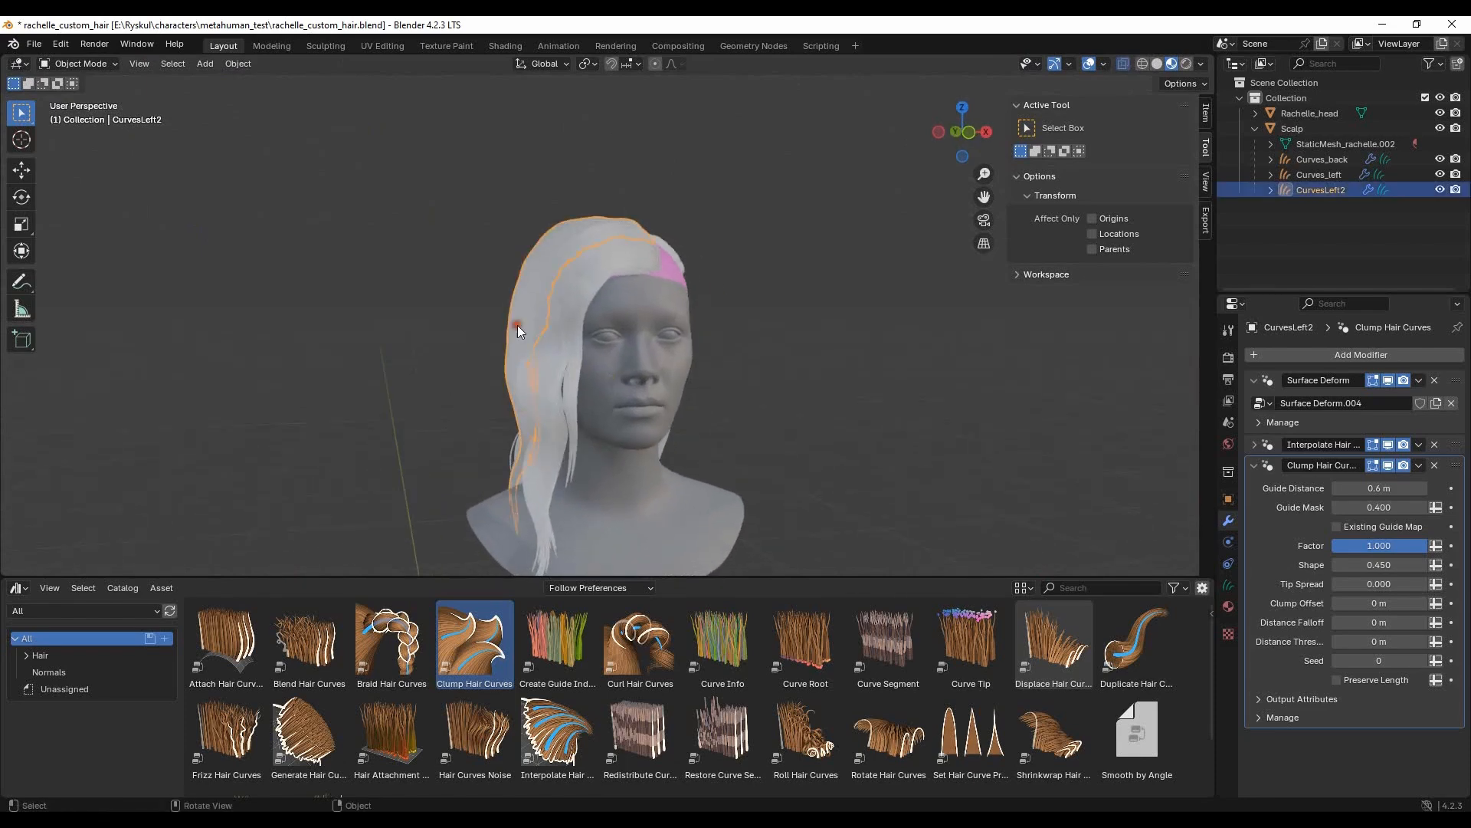
- Put CurvesLeft2 into Sculpt Mode and paint-select its strands along the side of the head
scroll(516, 325, "up", 2)
left_click(58, 66)
left_click(84, 111)
middle_click_drag(199, 197, 457, 325)
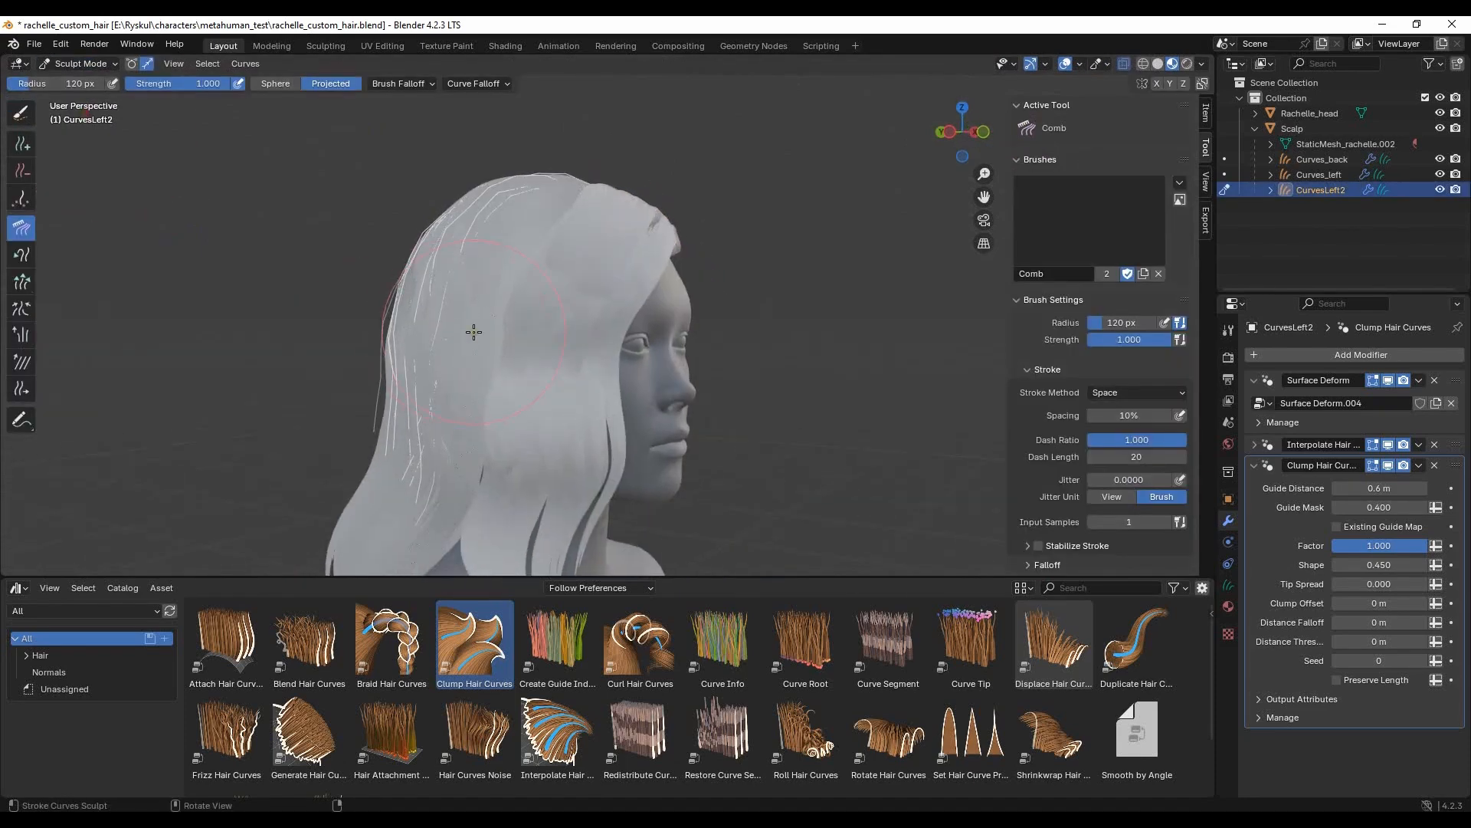
mouse_move(658, 345)
middle_mouse_down()
mouse_move(344, 291)
mouse_move(206, 244)
middle_mouse_up()
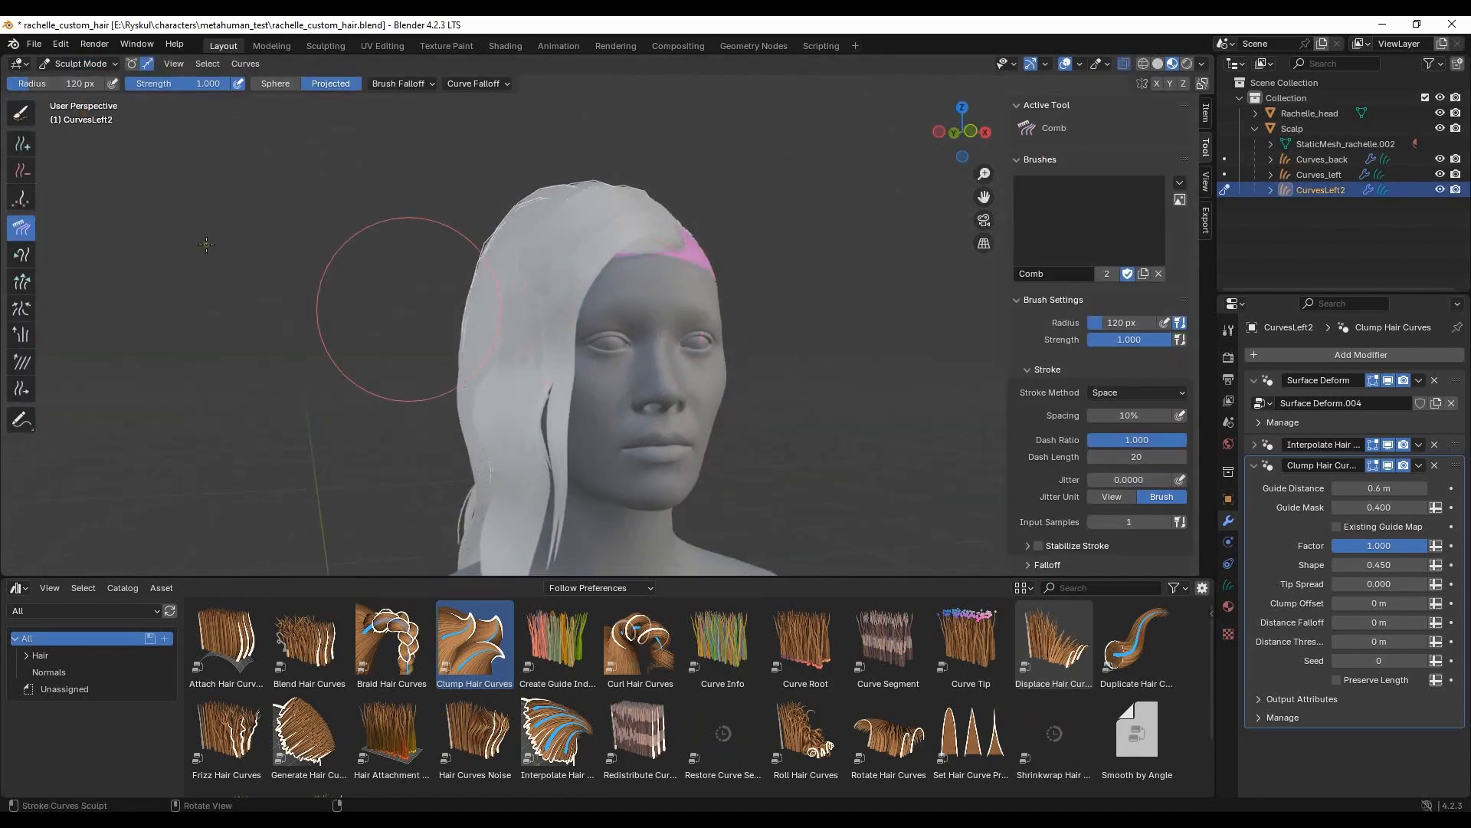
left_click_drag(501, 345, 482, 325)
left_click(21, 114)
mouse_move(393, 311)
middle_mouse_down()
mouse_move(458, 334)
mouse_move(539, 330)
mouse_move(496, 337)
mouse_move(512, 334)
middle_mouse_up()
- Comb the selected CurvesLeft2 strands with a 77 px radius to shape the side of the hair beside the face
left_click(21, 227)
left_click_drag(492, 394, 478, 397)
mouse_move(488, 268)
middle_mouse_down()
mouse_move(740, 189)
mouse_move(504, 245)
mouse_move(507, 277)
middle_mouse_up()
middle_click_drag(492, 342, 690, 321)
middle_click_drag(705, 394, 528, 355)
middle_click_drag(543, 259, 581, 374, "shift")
middle_click_drag(581, 374, 531, 383)
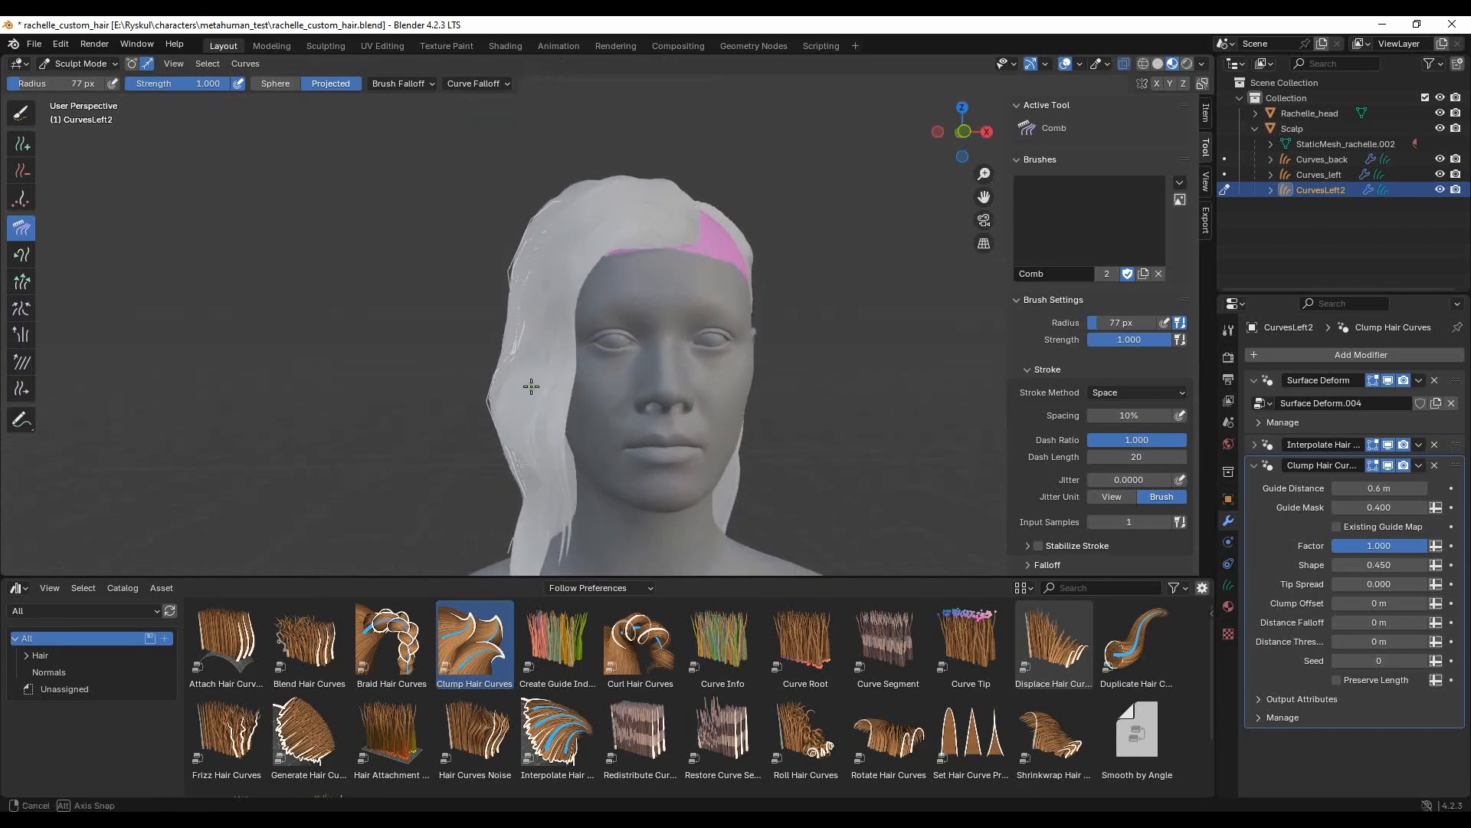
- Return CurvesLeft2 to Object Mode and examine the hair outline from the side, back and front
left_click(69, 63)
left_click(75, 83)
left_click(326, 293)
mouse_move(345, 295)
middle_mouse_down()
mouse_move(560, 241)
mouse_move(434, 276)
middle_mouse_up()
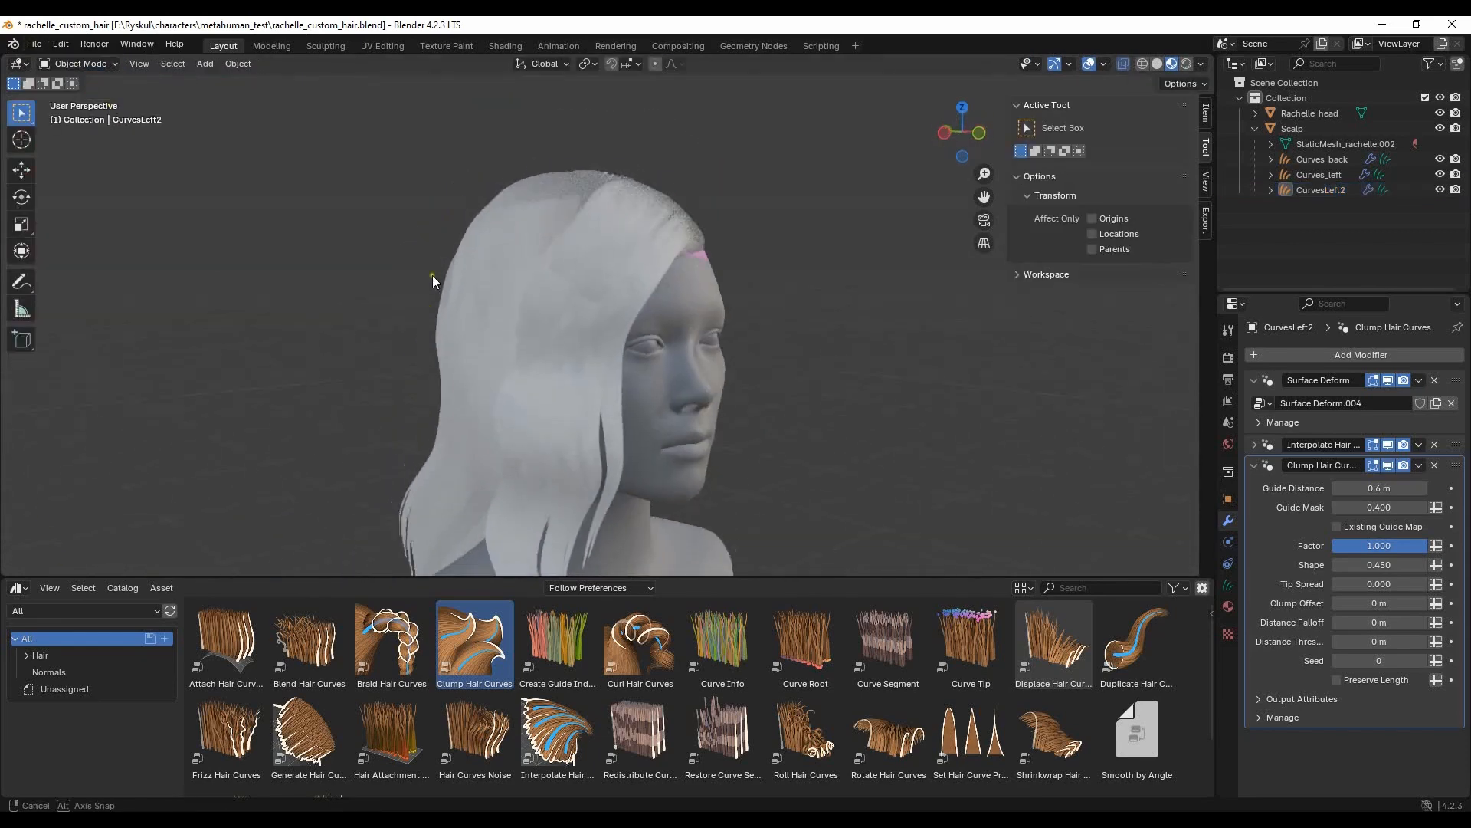
left_click(499, 321)
middle_click_drag(498, 322, 613, 115)
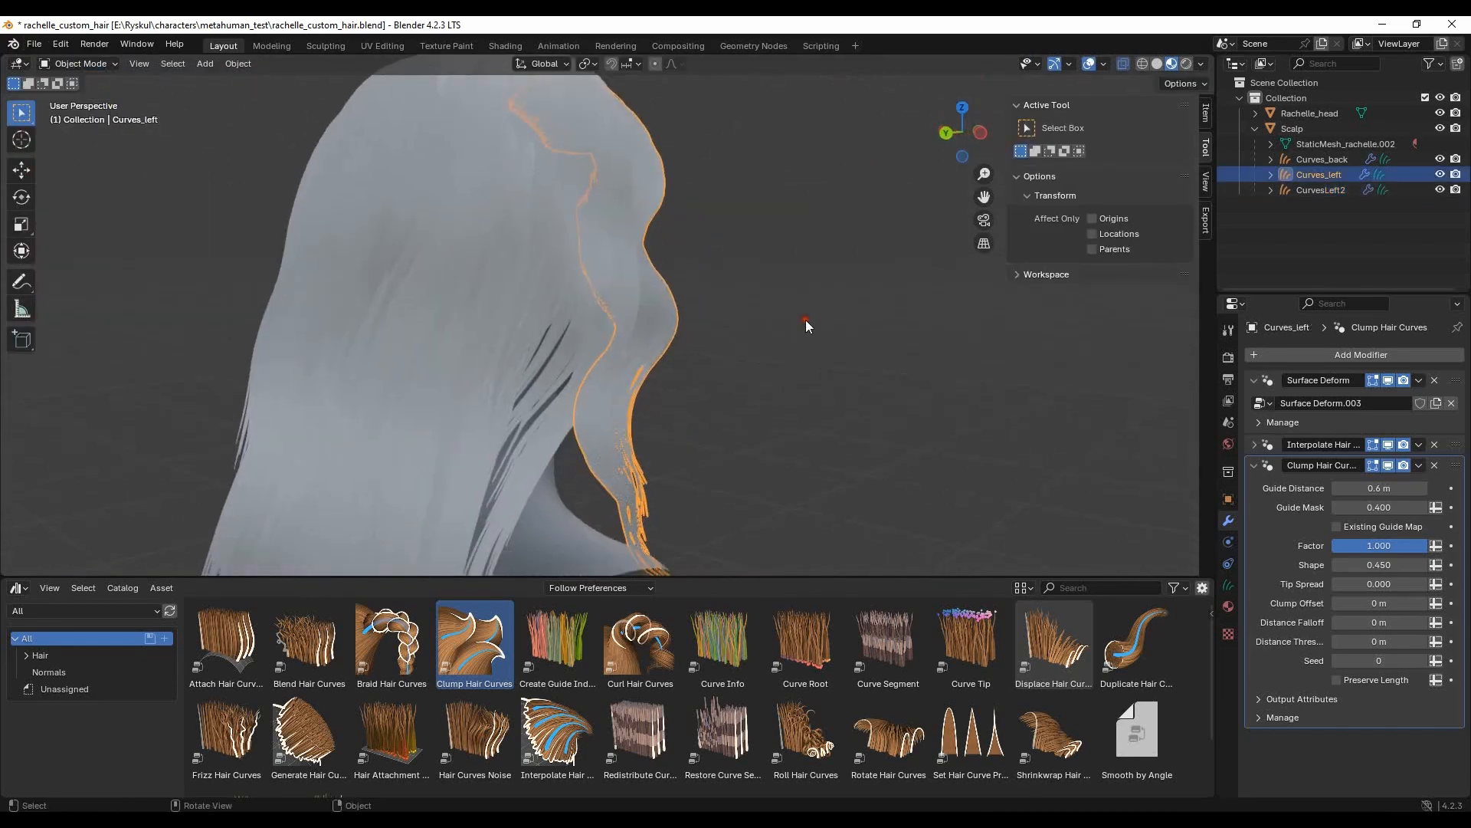
left_click(807, 320)
scroll(767, 329, "down", 4)
middle_click_drag(733, 340, 592, 318)
scroll(591, 319, "up", 2)
scroll(591, 319, "up", 2)
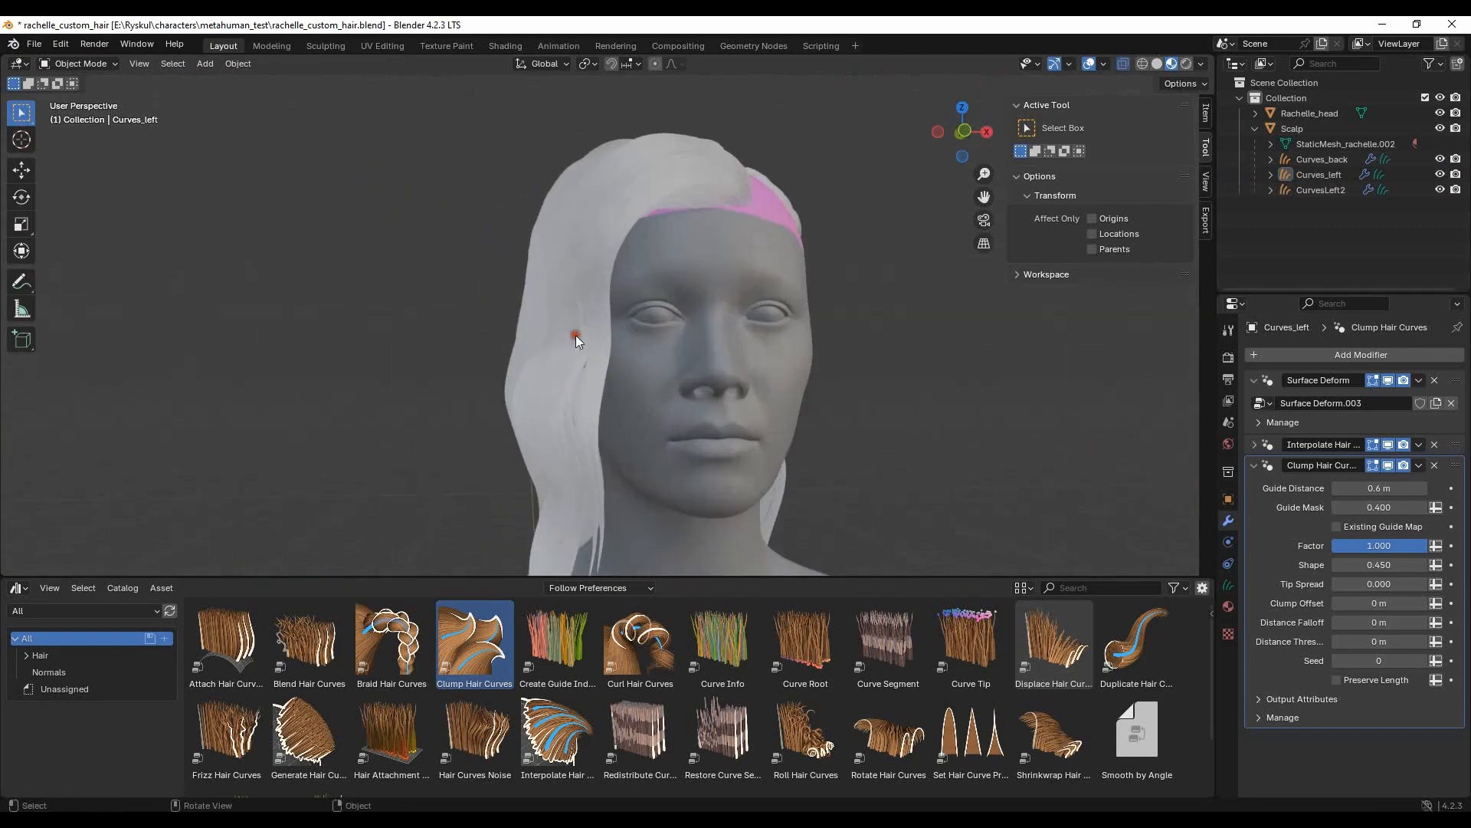
- Put Curves_left into Sculpt Mode and comb its strands along the side of the face with a 208 px radius
left_click(576, 335)
left_click(85, 115)
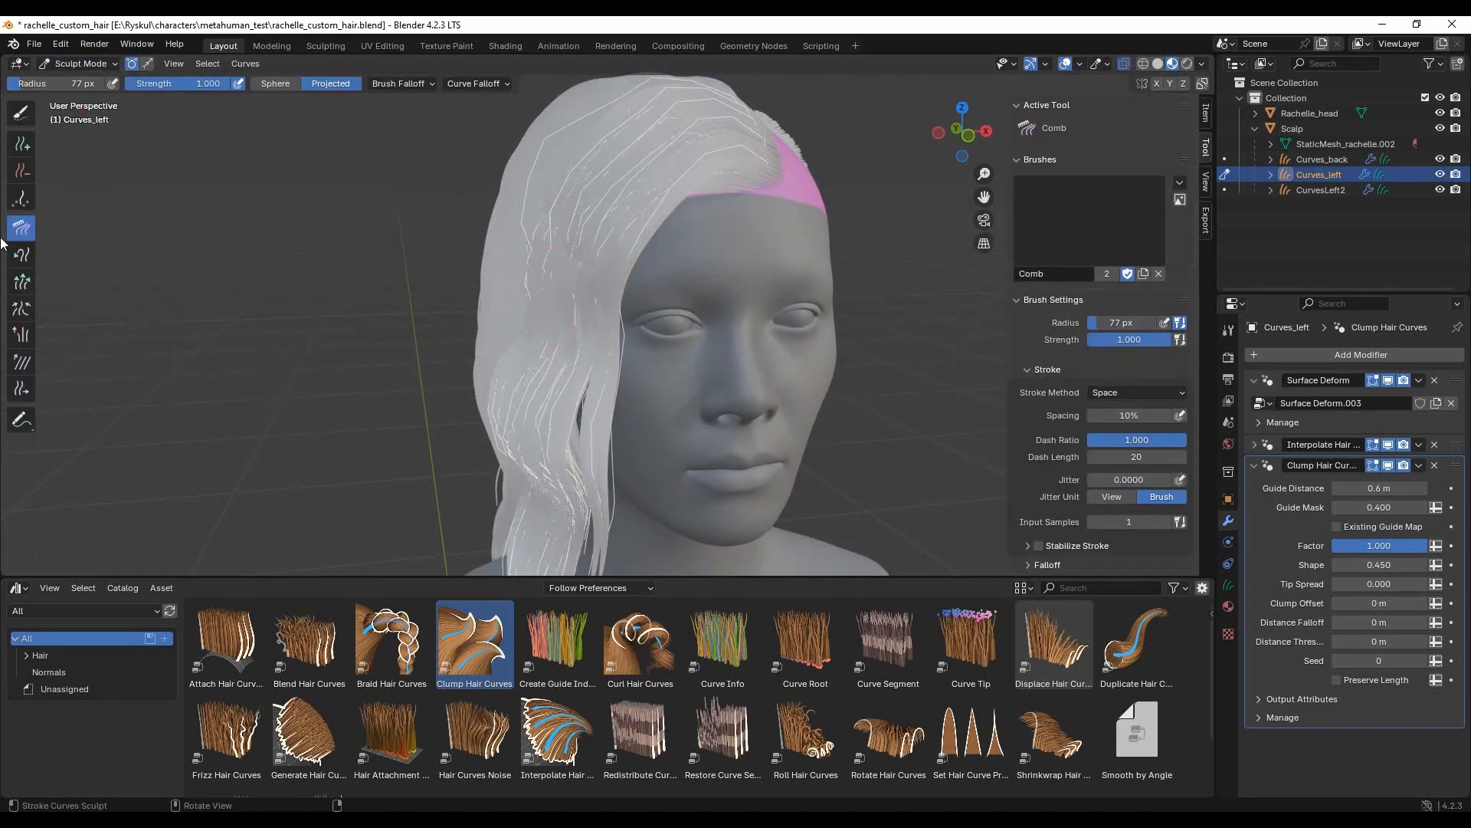
middle_click_drag(508, 264, 497, 383)
middle_click_drag(522, 280, 485, 388)
left_click_drag(566, 320, 544, 309)
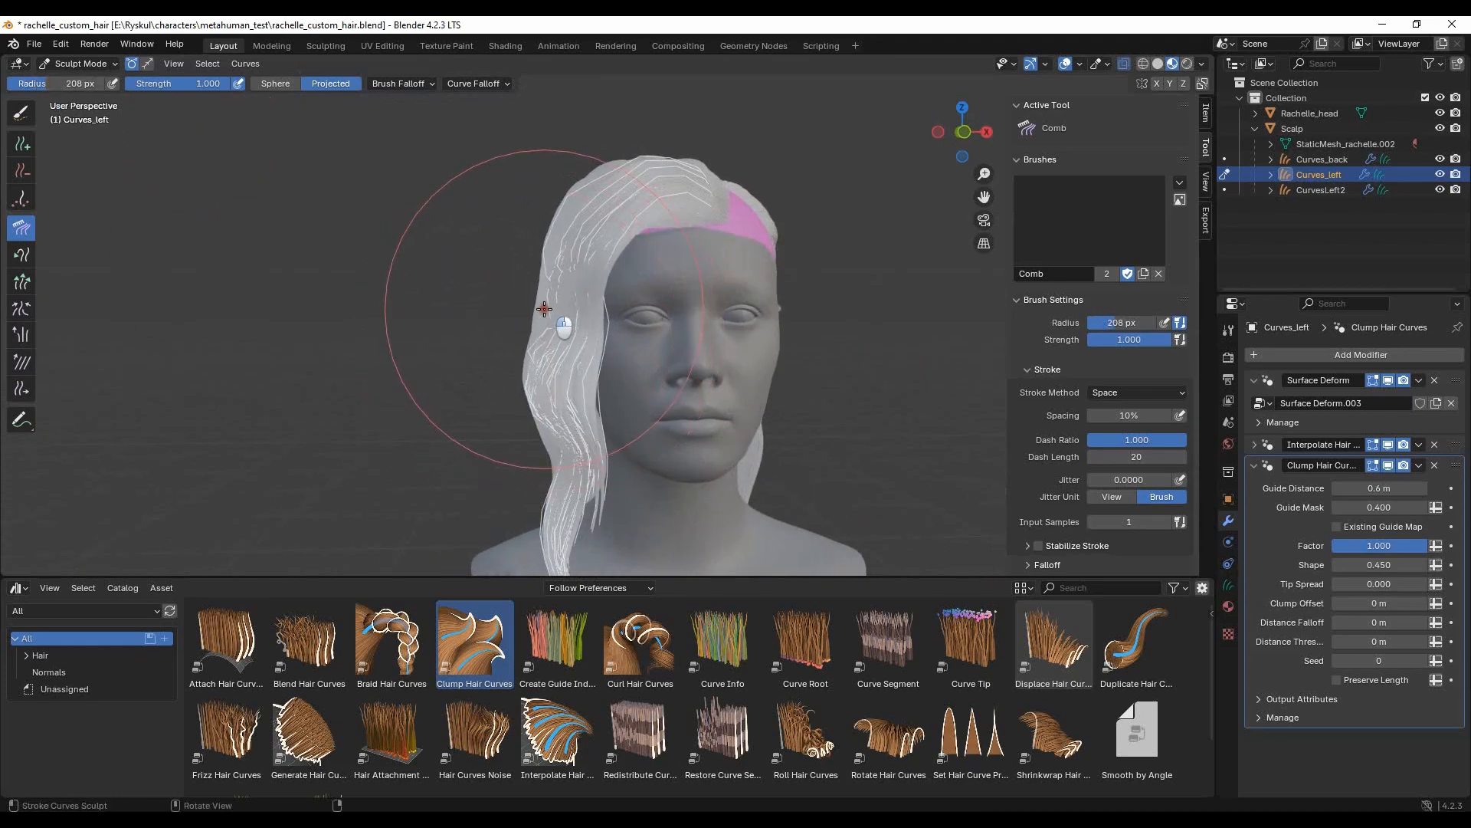
middle_click_drag(650, 363, 589, 177)
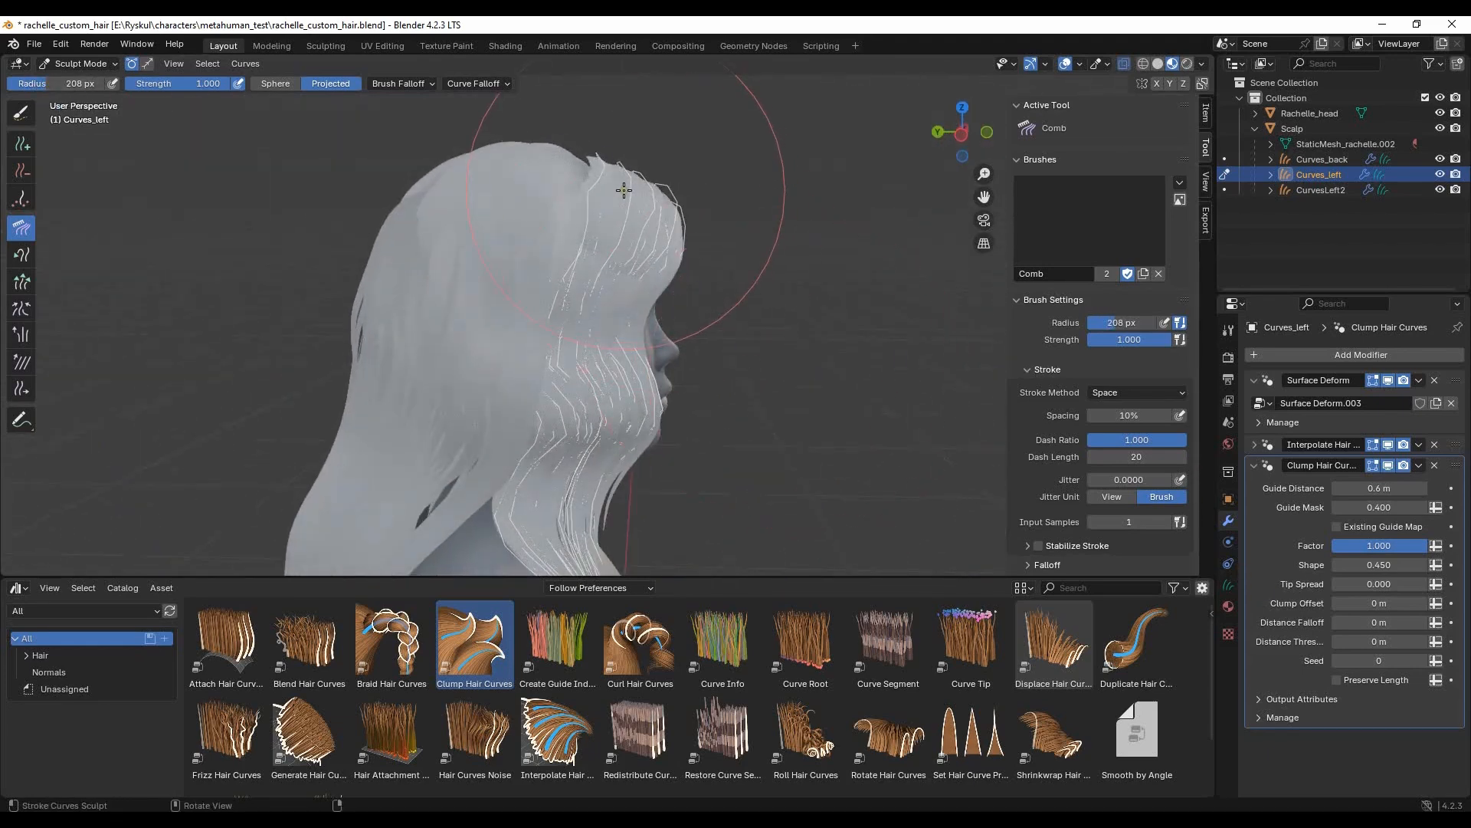
- Return Curves_left to Object Mode and examine how the front section meets the side hair
left_click(72, 64)
left_click(76, 80)
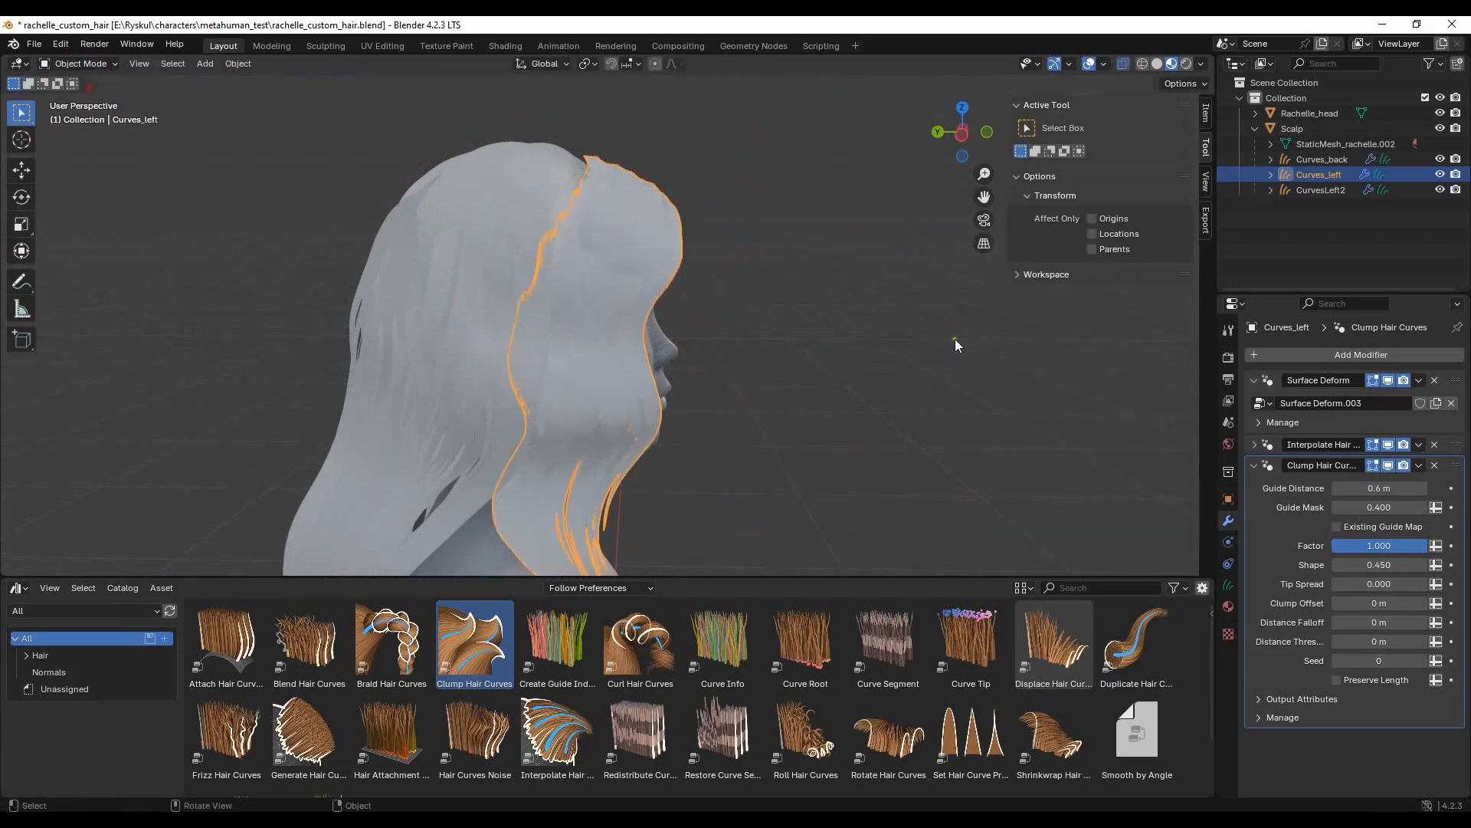
scroll(766, 288, "down", 5)
left_click(766, 288)
mouse_move(766, 288)
middle_mouse_down()
mouse_move(683, 439)
mouse_move(441, 304)
mouse_move(779, 318)
mouse_move(761, 308)
mouse_move(769, 267)
mouse_move(748, 413)
mouse_move(661, 288)
middle_mouse_up()
scroll(606, 305, "up", 3)
- Add a Curves_left guide at the parting in Sculpt Mode with a 61 px Add brush, all Interpolate options off and length 30 m
left_click(661, 288)
left_click(99, 65)
left_click(85, 115)
mouse_move(774, 303)
middle_mouse_down()
mouse_move(695, 328)
mouse_move(615, 307)
middle_mouse_up()
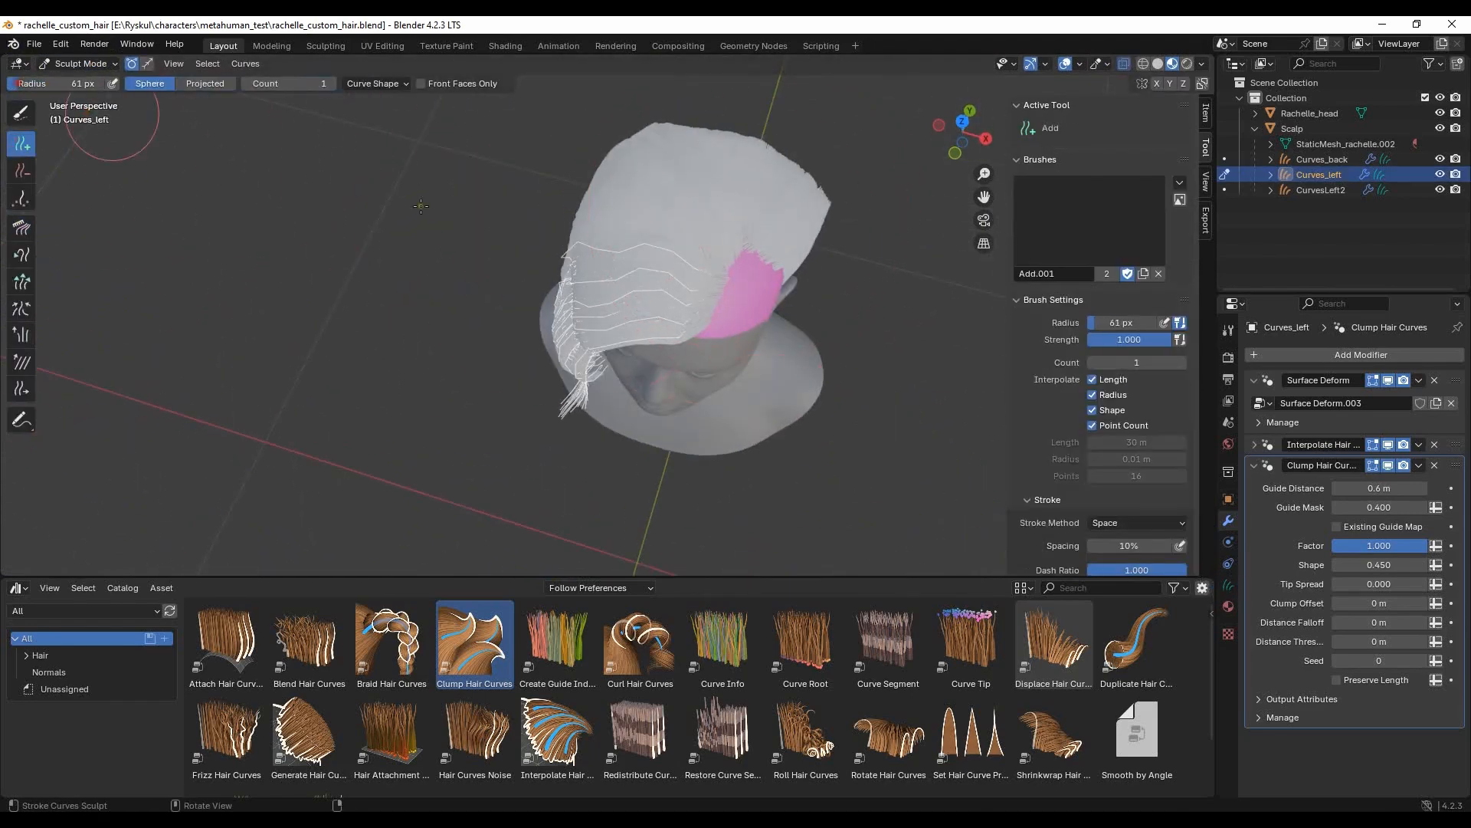
middle_click_drag(746, 336, 862, 387)
middle_click_drag(826, 291, 858, 376)
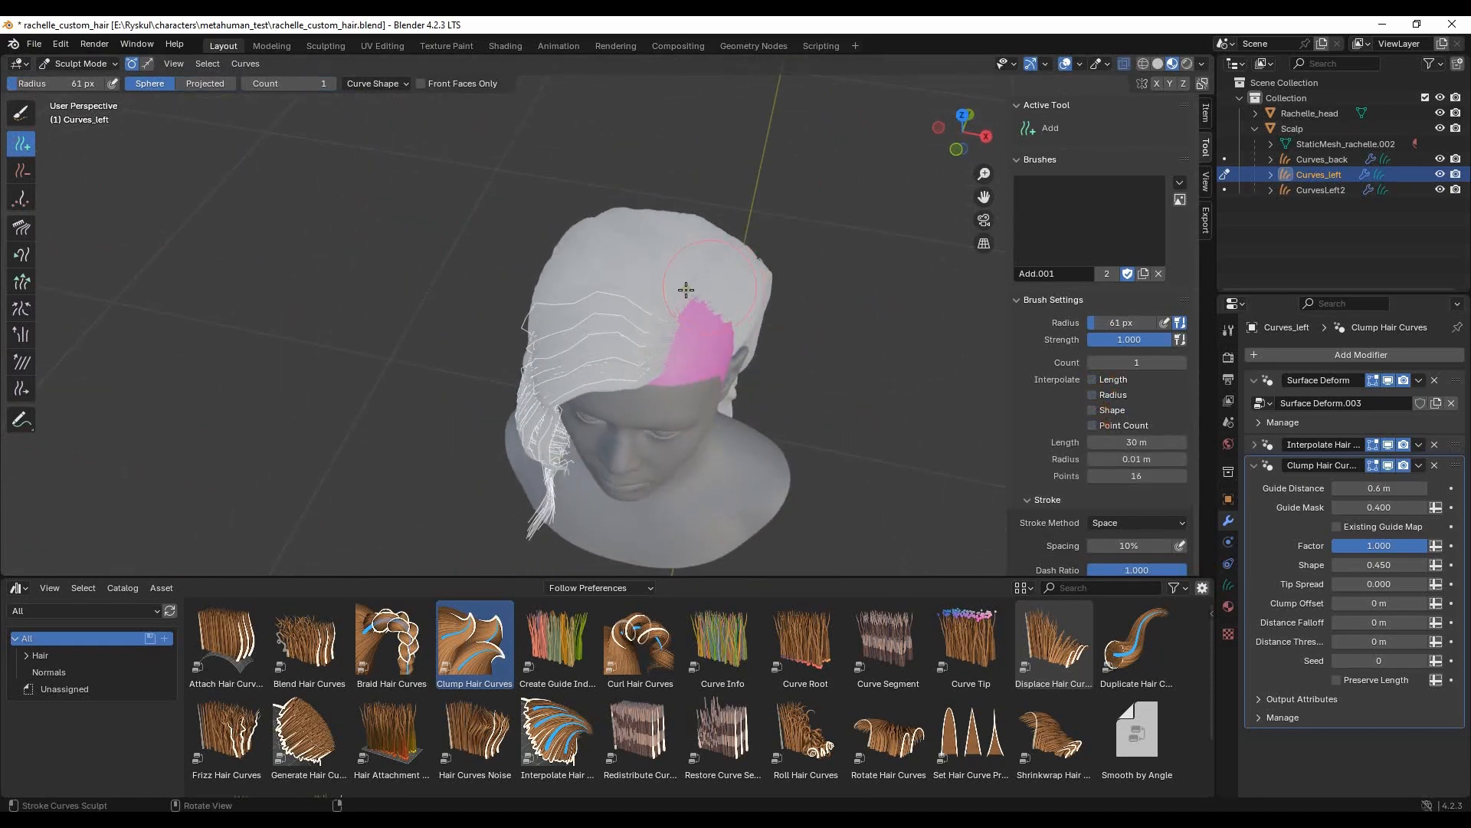
middle_click_drag(695, 330, 772, 355)
scroll(790, 329, "down", 4)
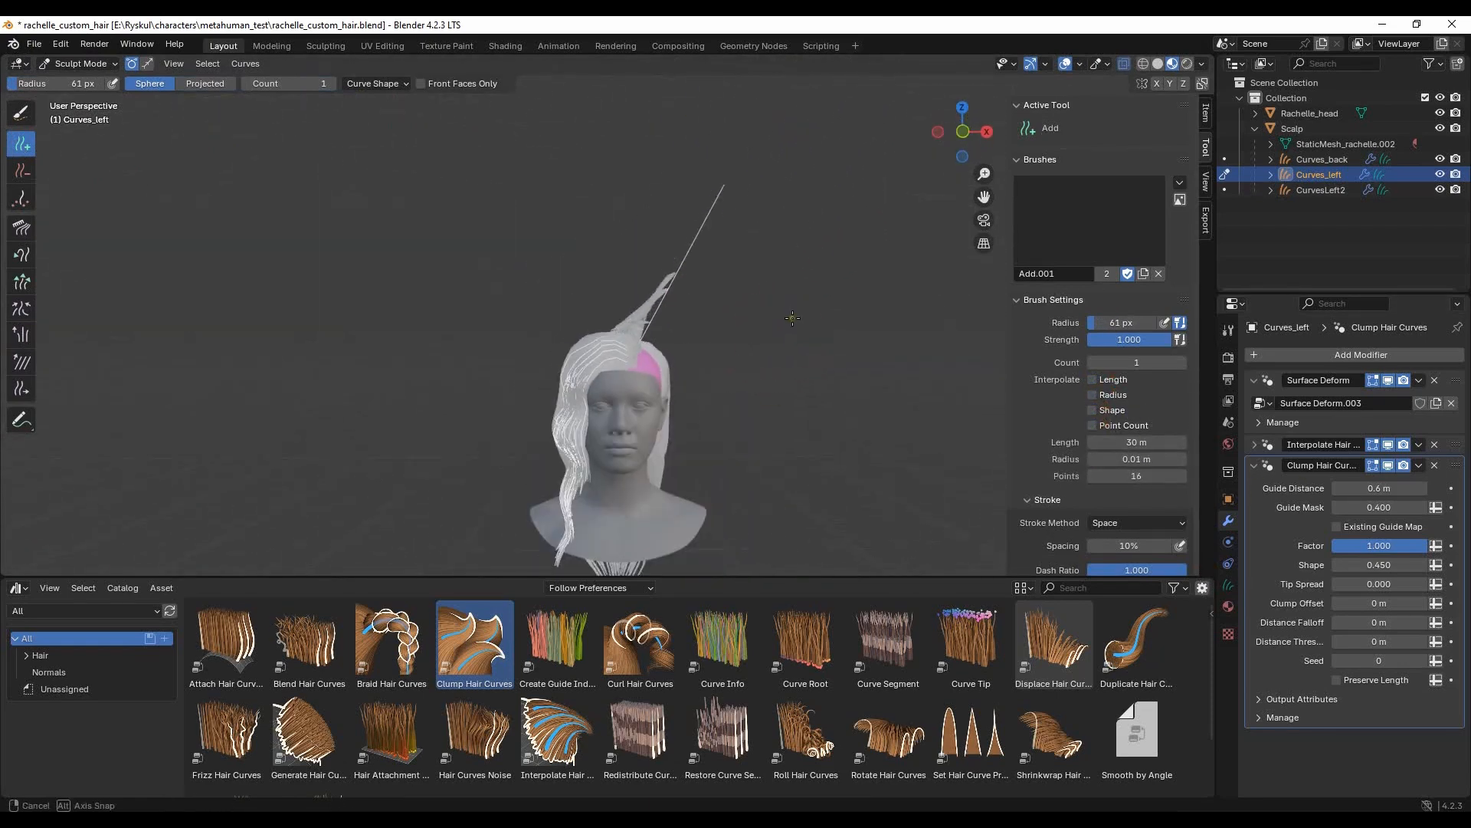
- Paint-select the new Curves_left guide as a whole curve and comb it across the top of the head
left_click(21, 112)
middle_click_drag(712, 220, 717, 275)
middle_click_drag(634, 241, 733, 306)
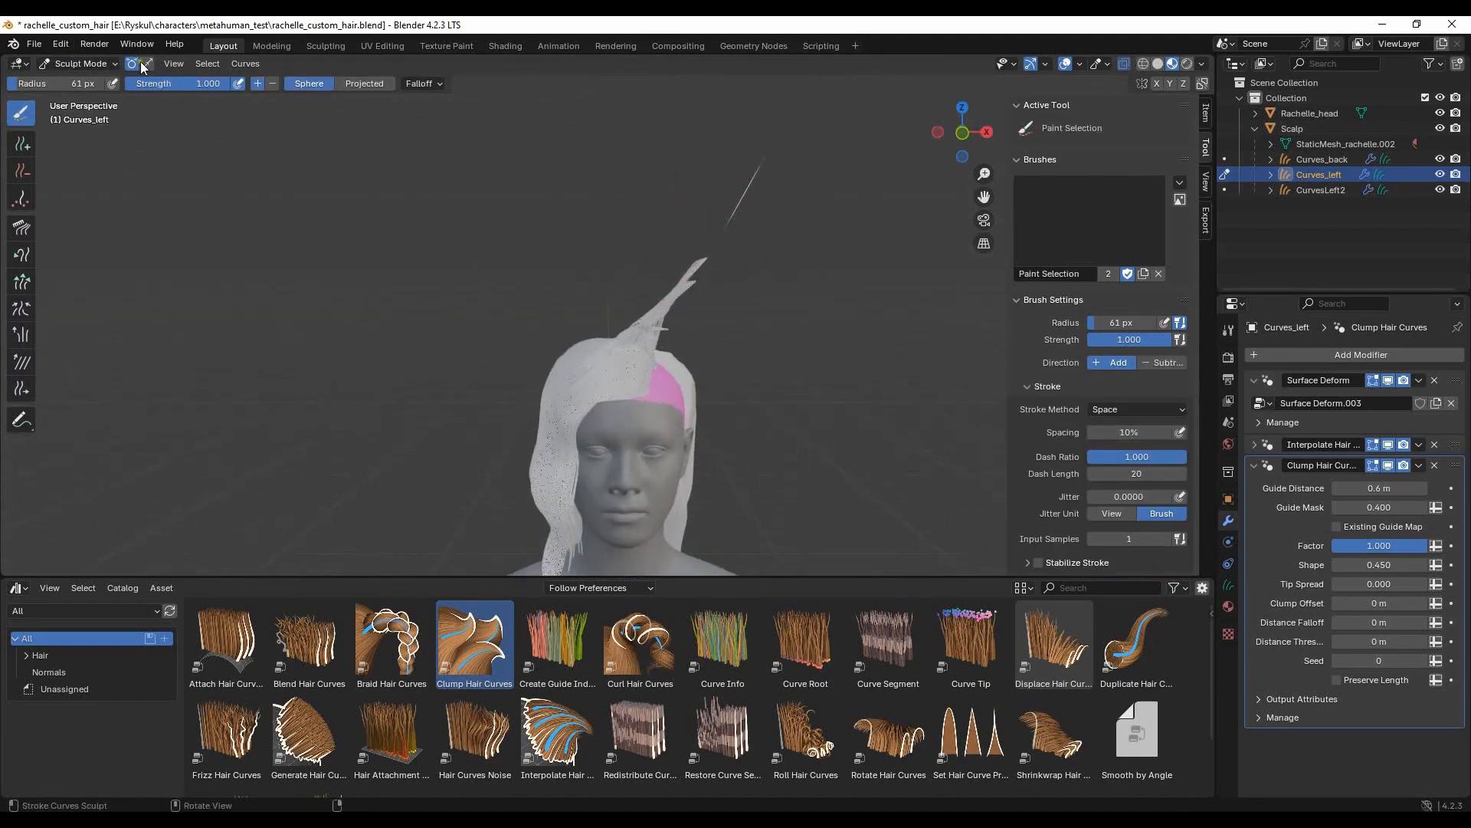
left_click(21, 227)
left_click_drag(716, 245, 585, 229)
middle_click_drag(292, 235, 331, 254)
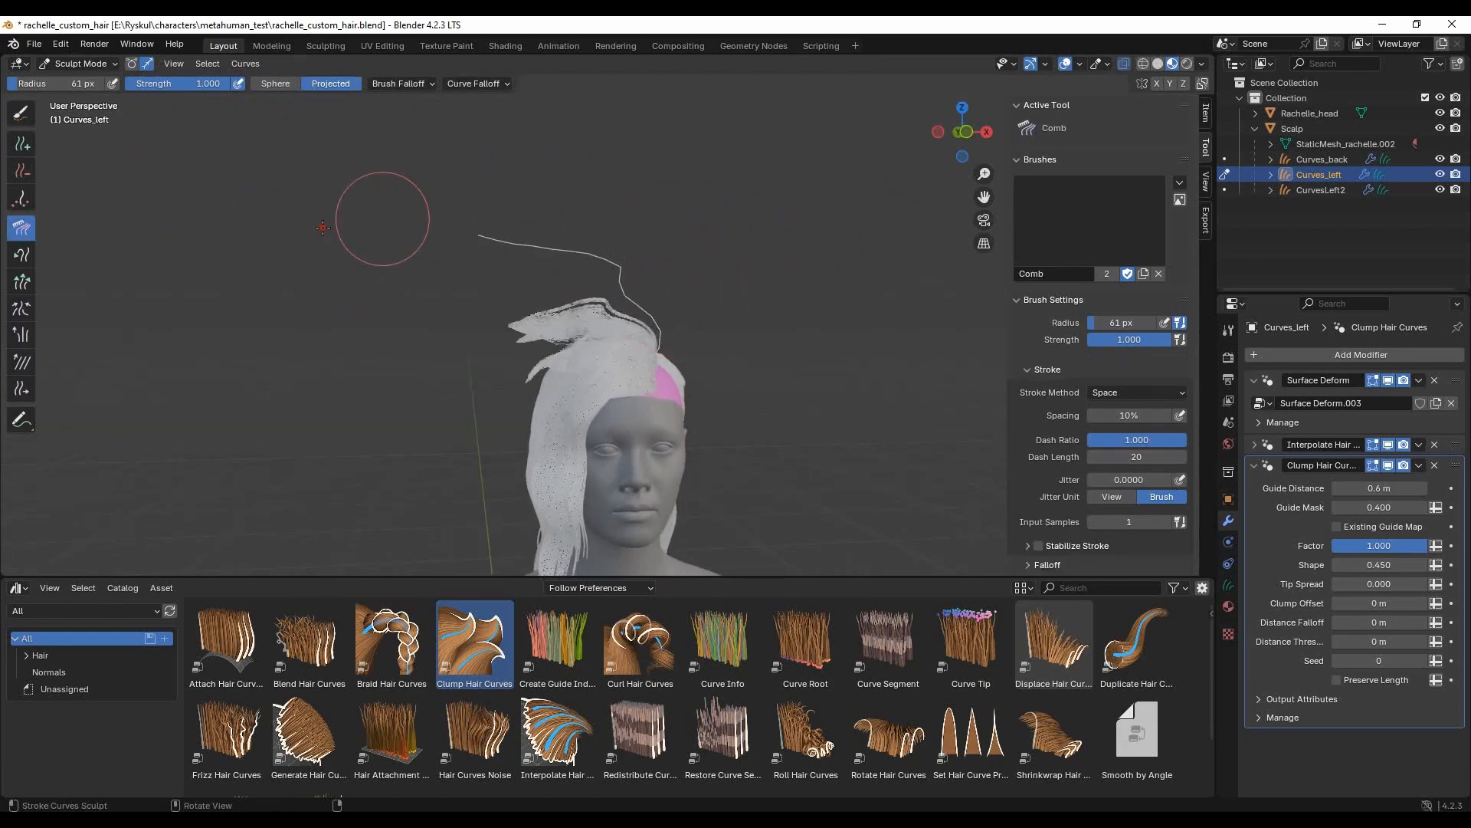
- Comb the new guide down over the crown and the side of the head with a 61 px radius
middle_click_drag(328, 411, 627, 314)
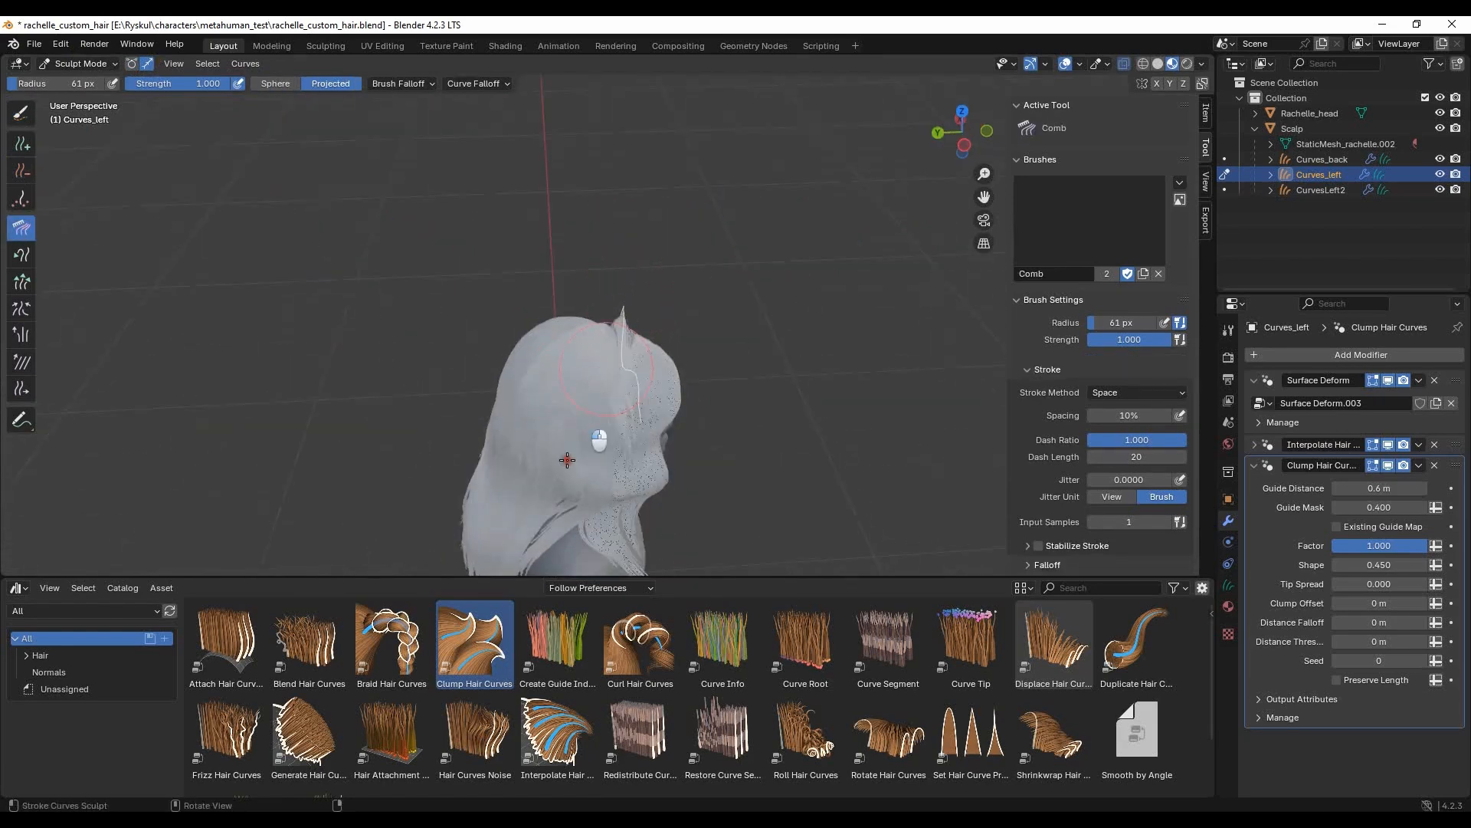
middle_click_drag(600, 475, 600, 369)
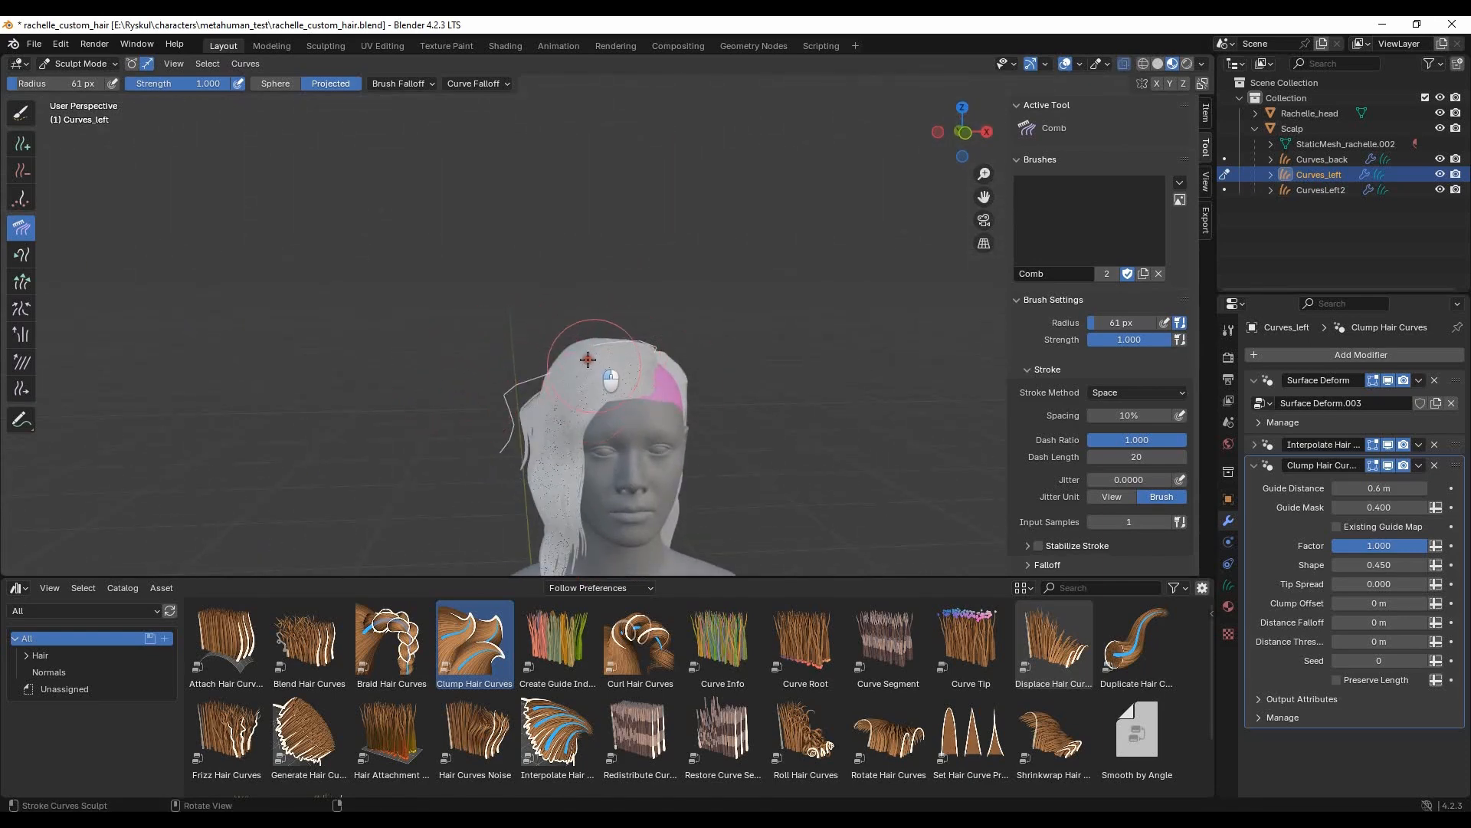
middle_click_drag(506, 407, 664, 381)
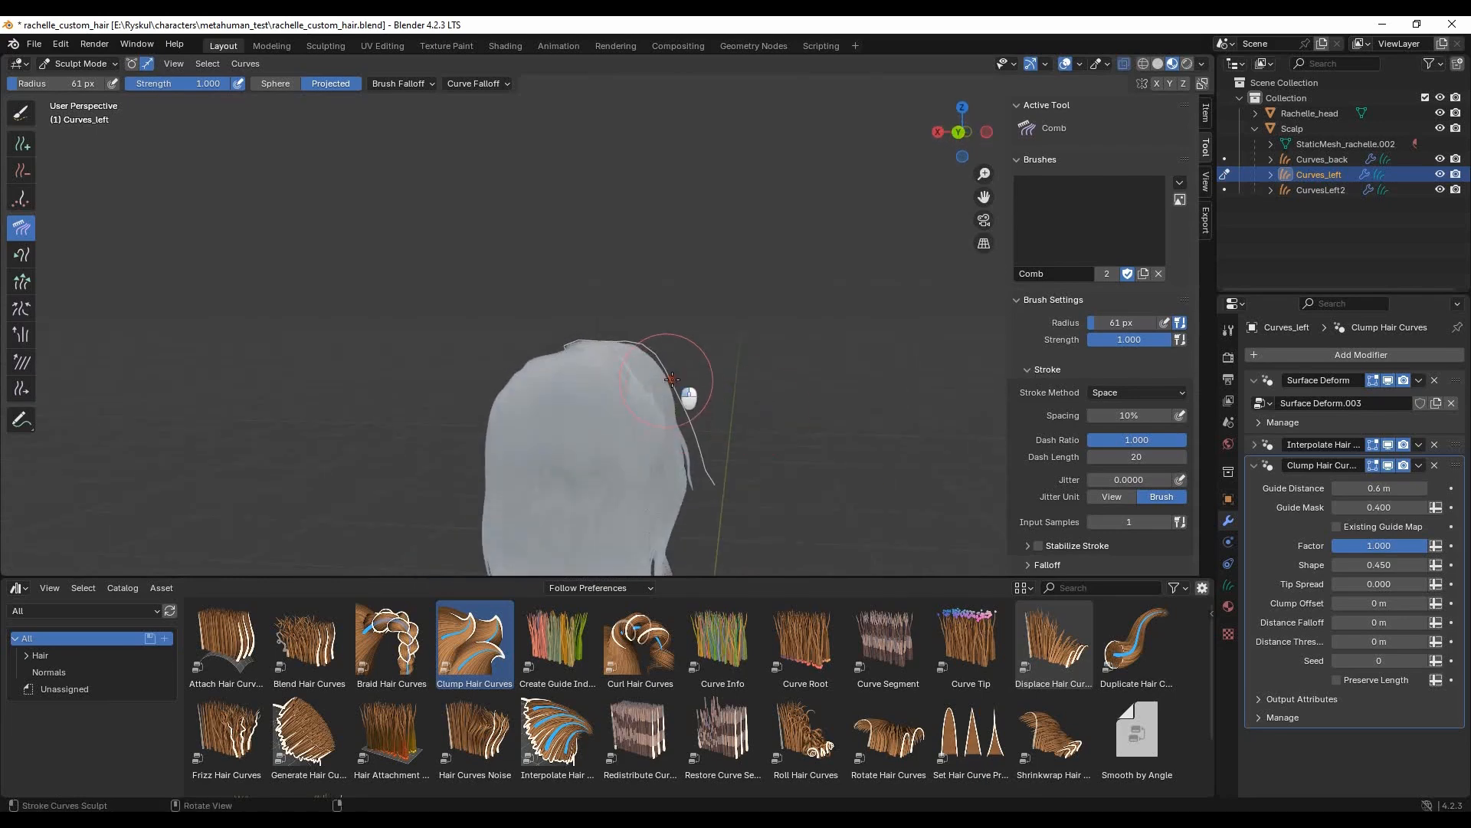
middle_click_drag(708, 440, 719, 226)
middle_click_drag(543, 334, 561, 183)
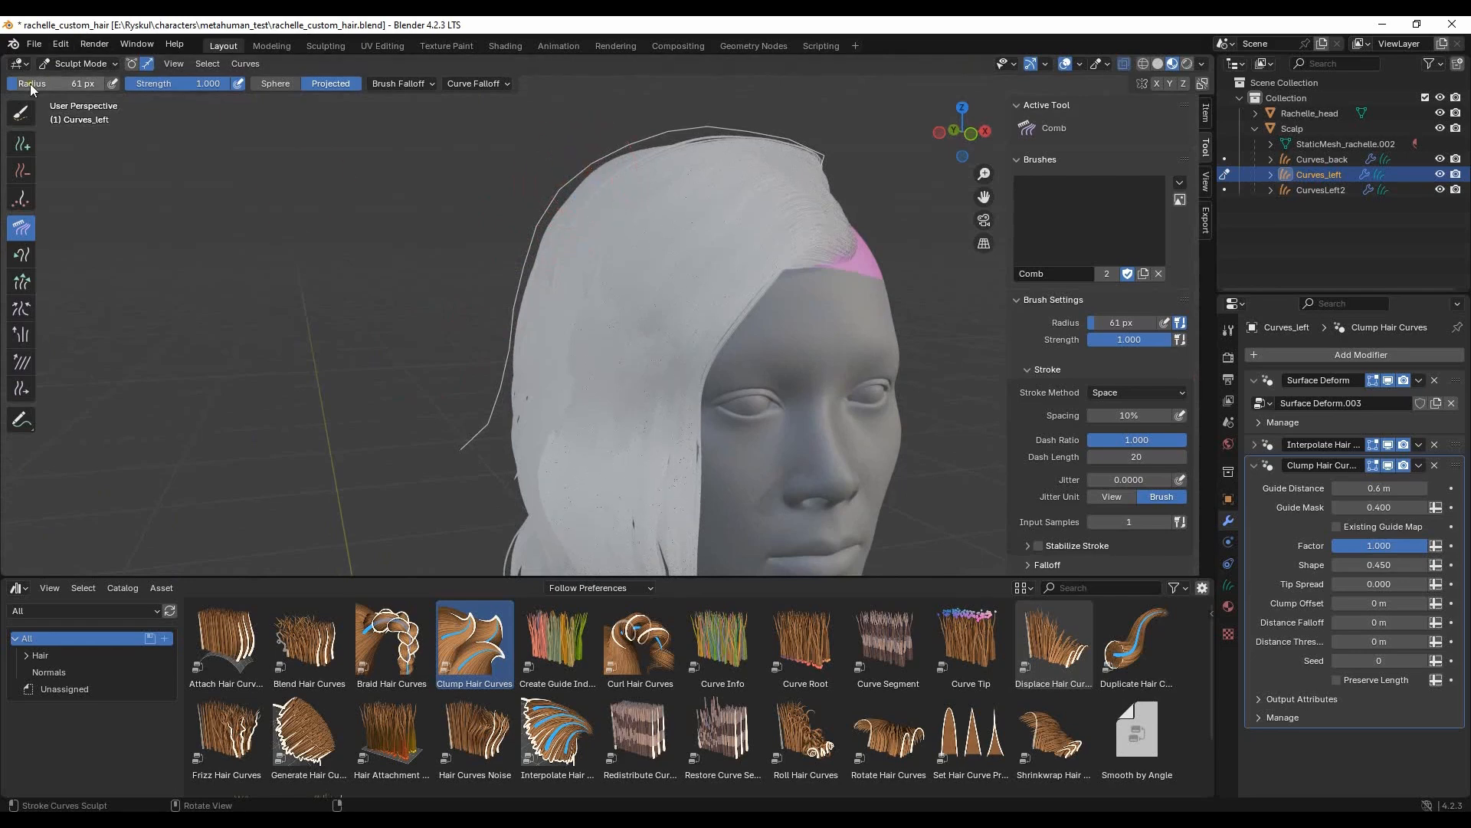
- Comb the end of the new guide down along the side and back hair with a 134 px radius
middle_click_drag(584, 164, 567, 343)
middle_click_drag(506, 495, 492, 296)
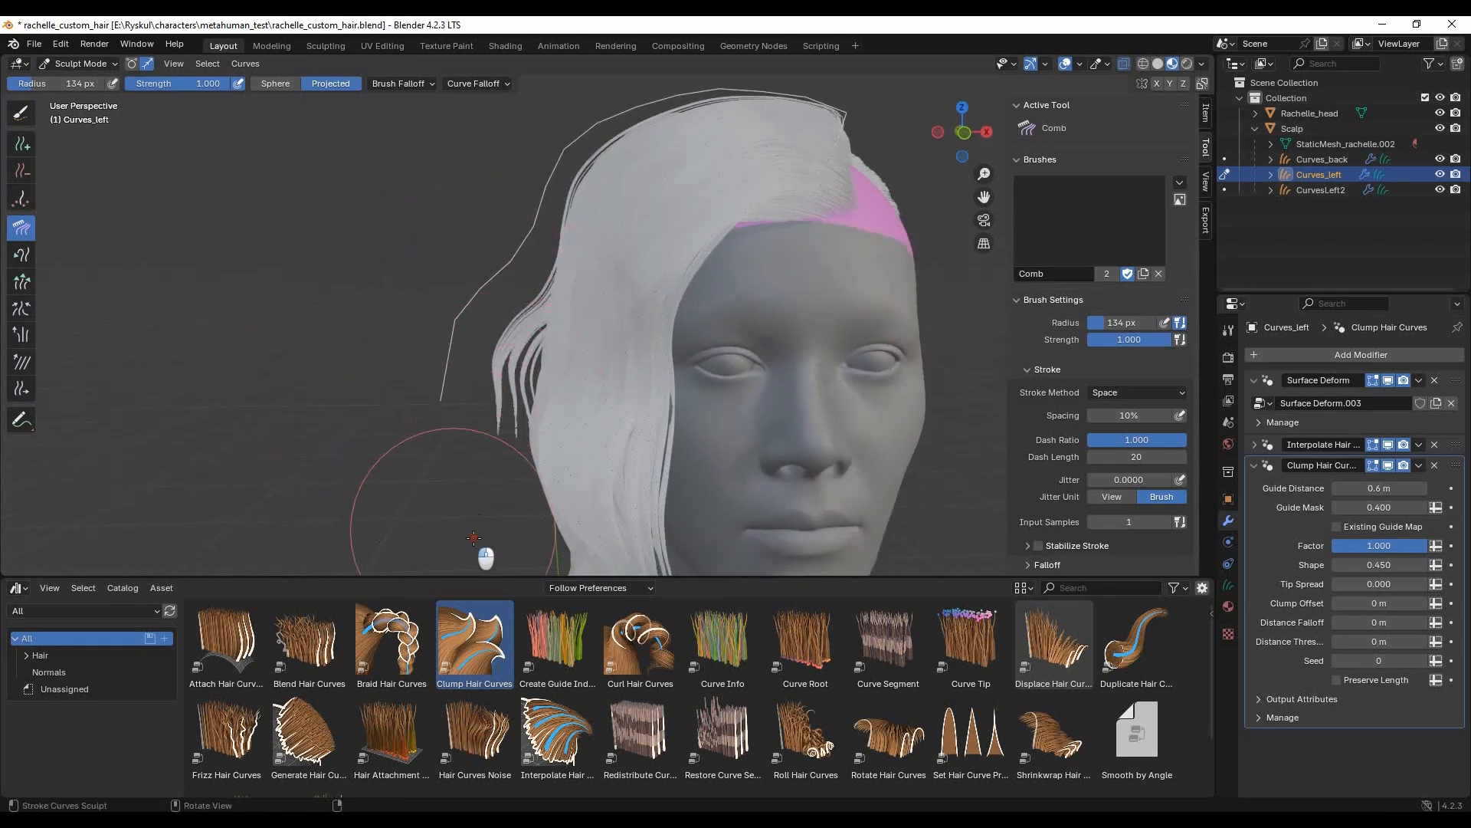
middle_click_drag(475, 472, 710, 401)
left_click_drag(724, 301, 690, 214)
left_click_drag(646, 259, 630, 217)
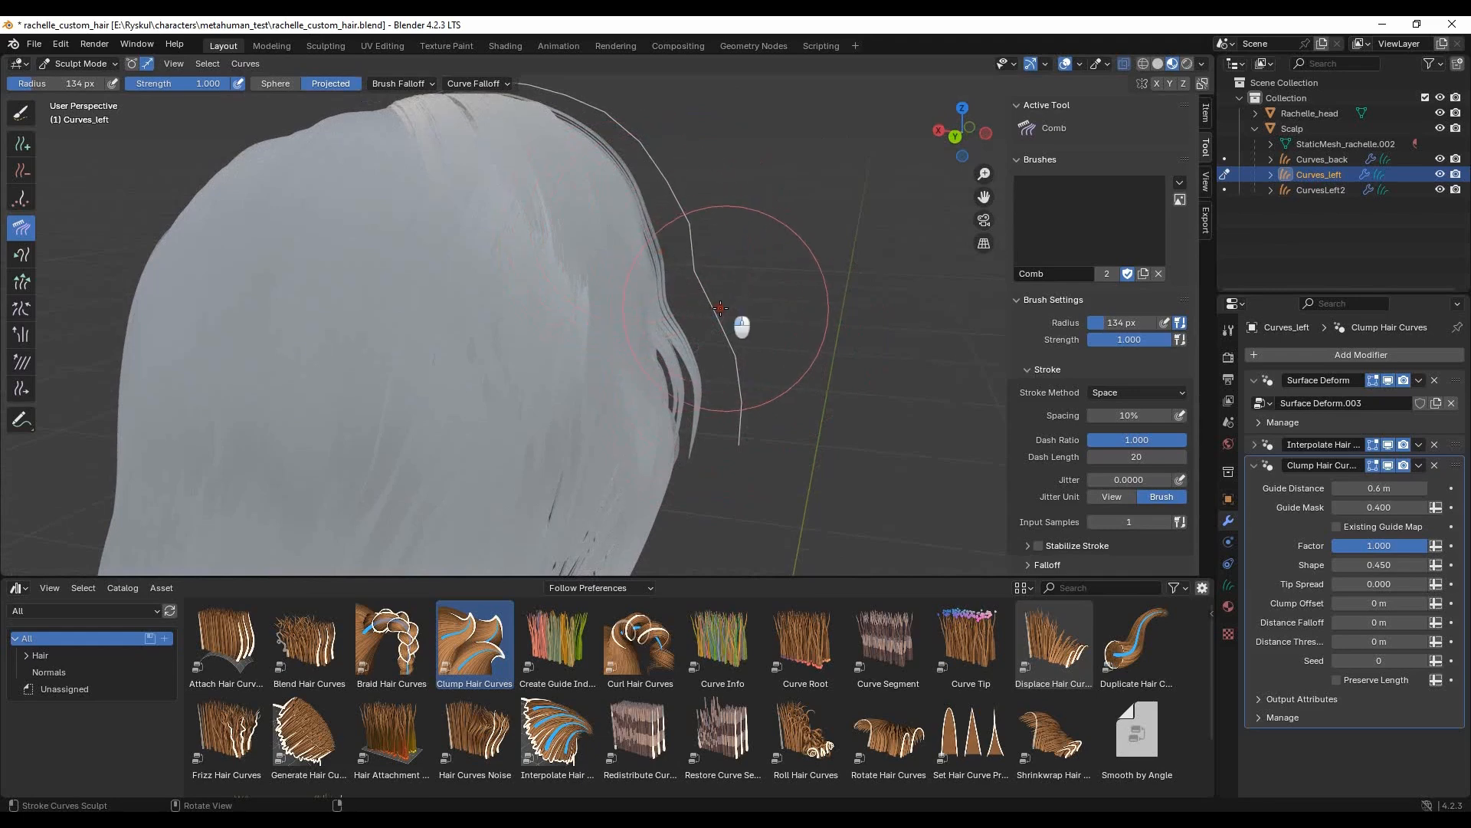
left_click_drag(721, 308, 737, 450)
- Comb the new guide's upper part closer to the crown from the side
middle_click_drag(771, 501, 565, 327)
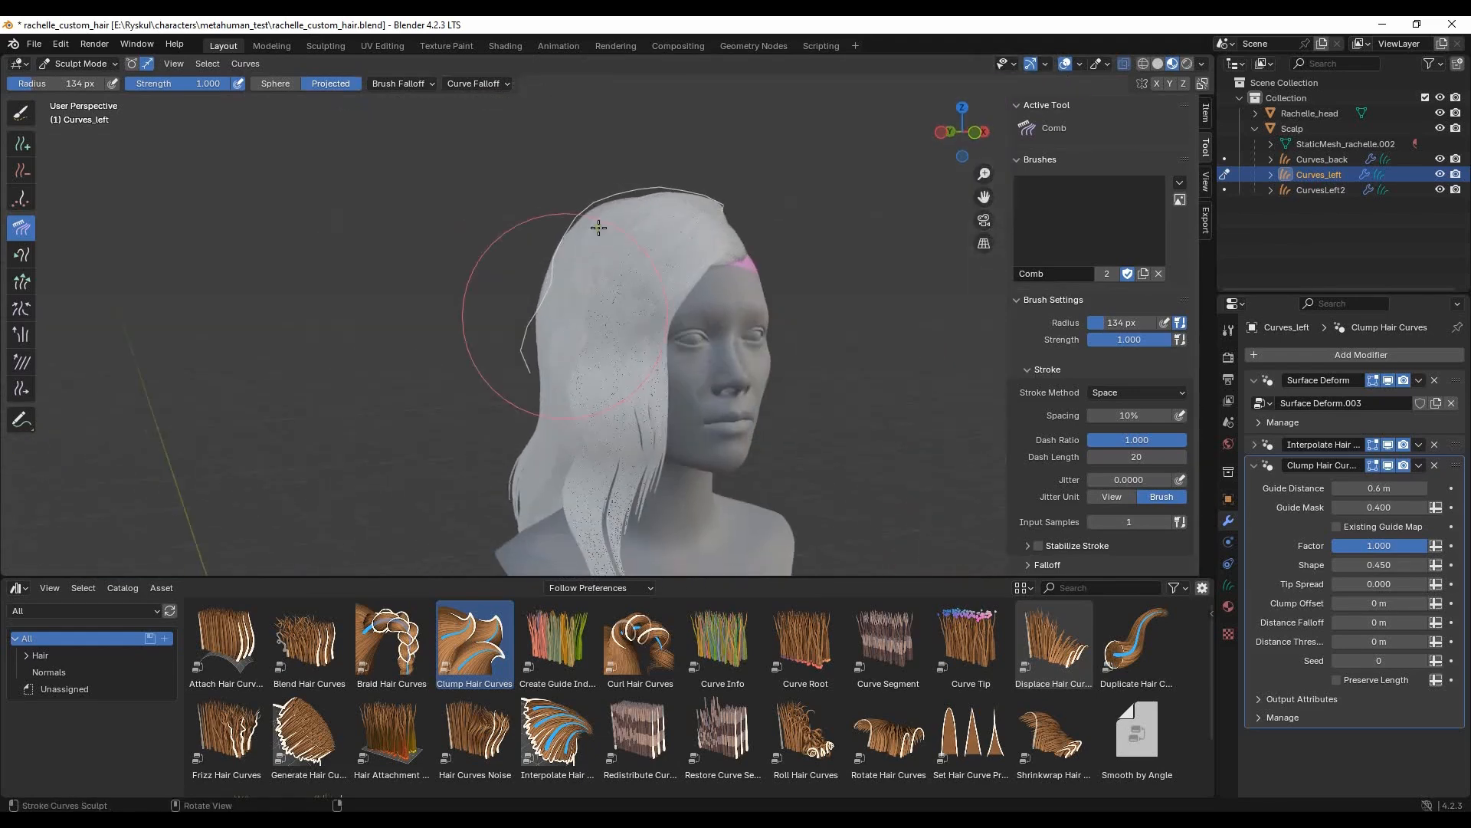
middle_click_drag(607, 198, 609, 188)
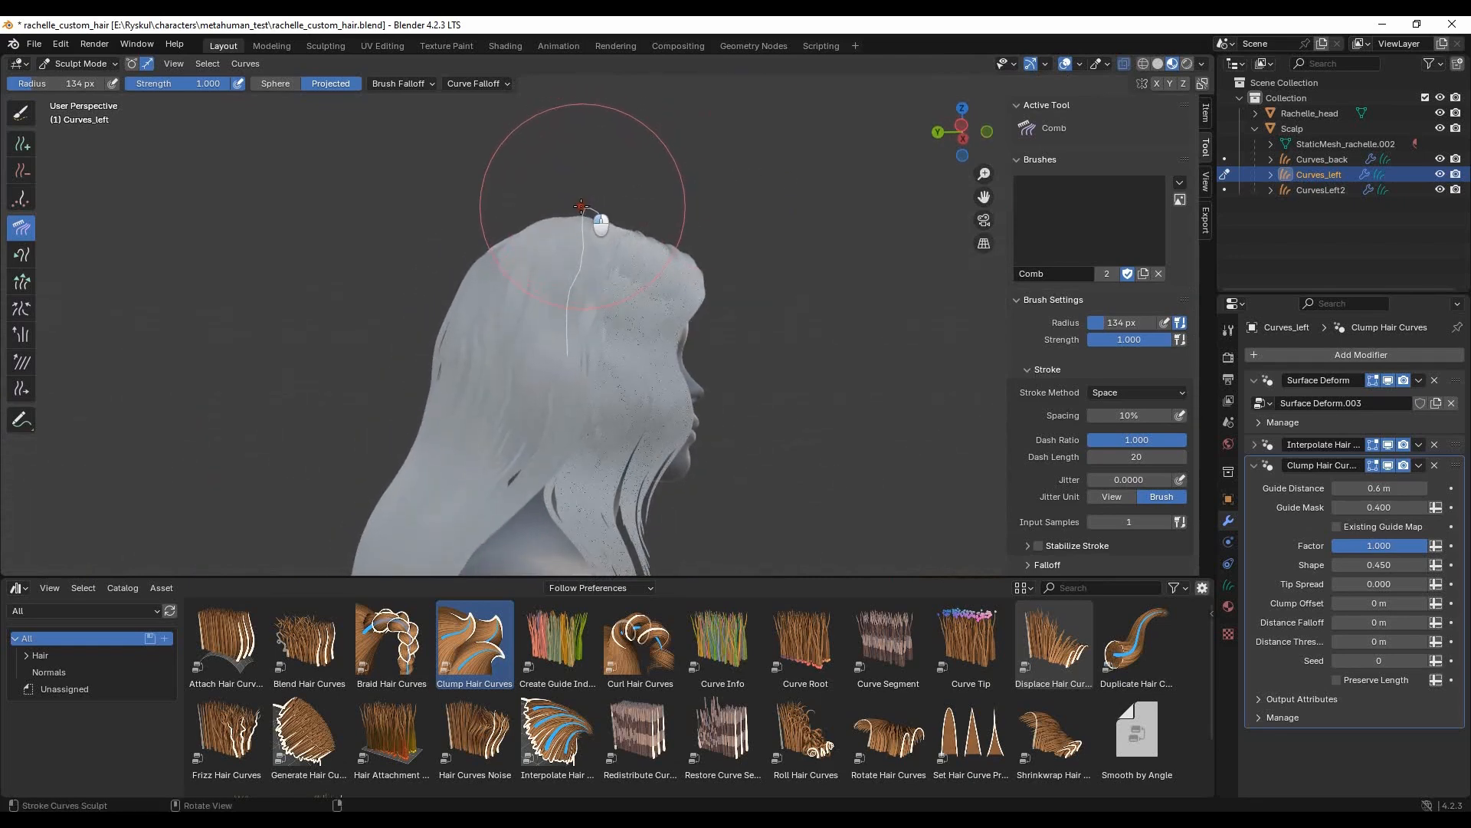
left_click_drag(579, 207, 586, 267)
middle_click_drag(569, 323, 668, 230)
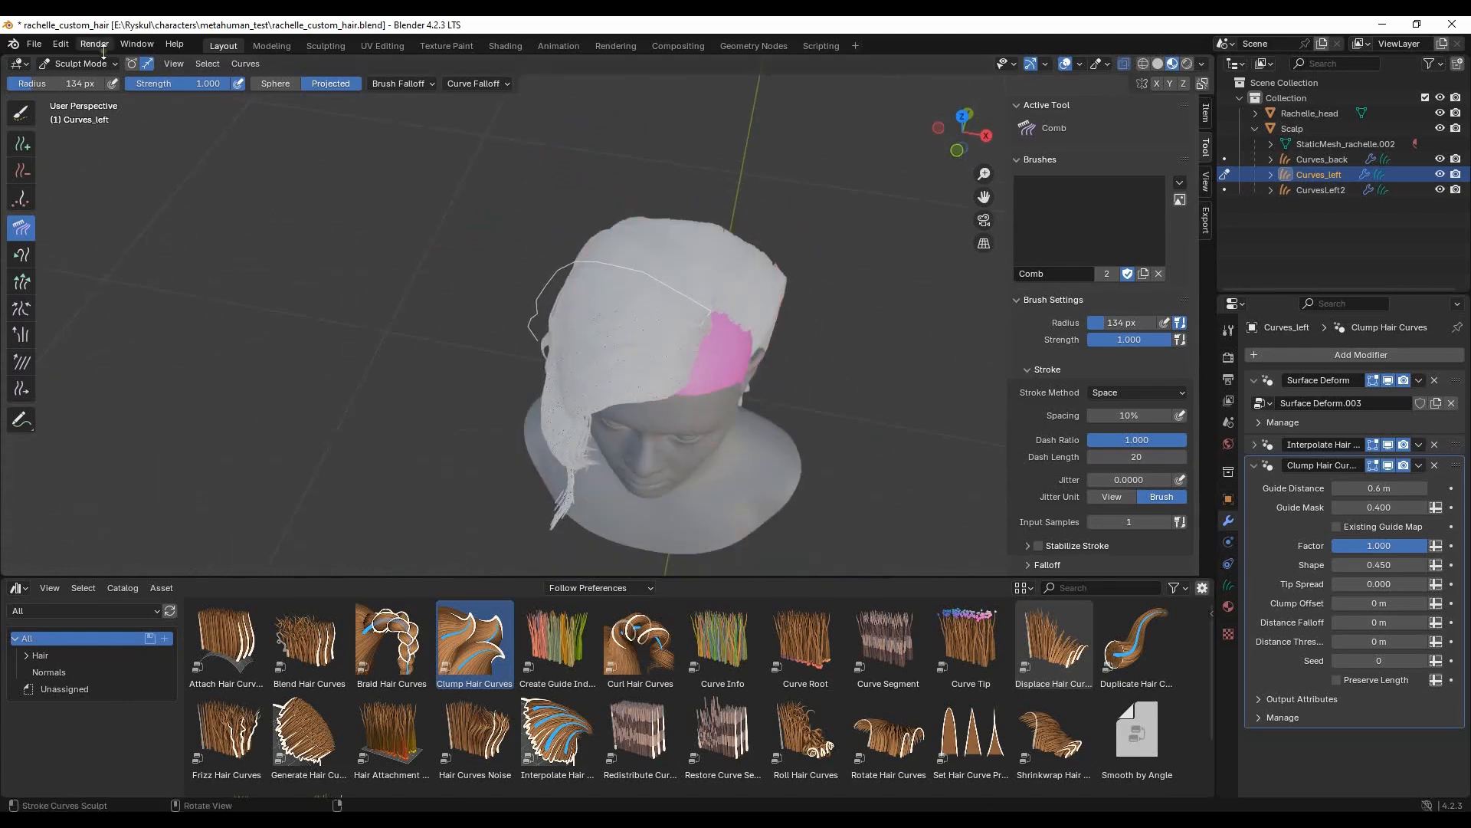
- Return Curves_left to Object Mode, clear the selection and examine the parting from the front
left_click(86, 82)
mouse_move(559, 249)
middle_mouse_down()
mouse_move(766, 204)
mouse_move(664, 158)
mouse_move(381, 235)
mouse_move(679, 334)
mouse_move(681, 381)
mouse_move(650, 380)
mouse_move(637, 353)
middle_mouse_up()
left_click(678, 334)
key("alt+a")
middle_click_drag(768, 324, 675, 322)
left_click(674, 317)
- Reopen Curves_left in Sculpt Mode, paint-select its front strands above the forehead and comb them with a 103 px radius
left_click(80, 64)
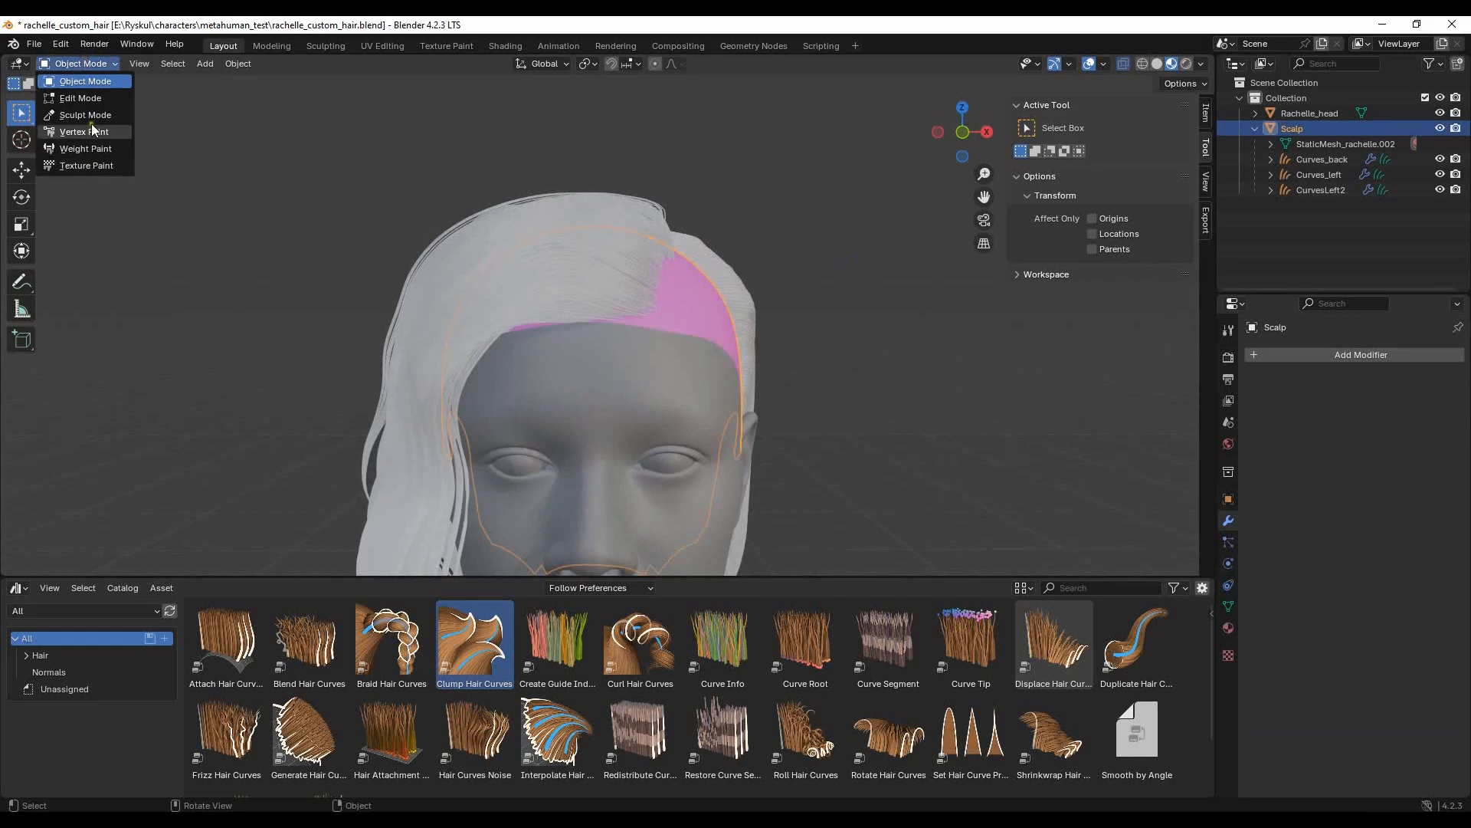
left_click(1345, 175)
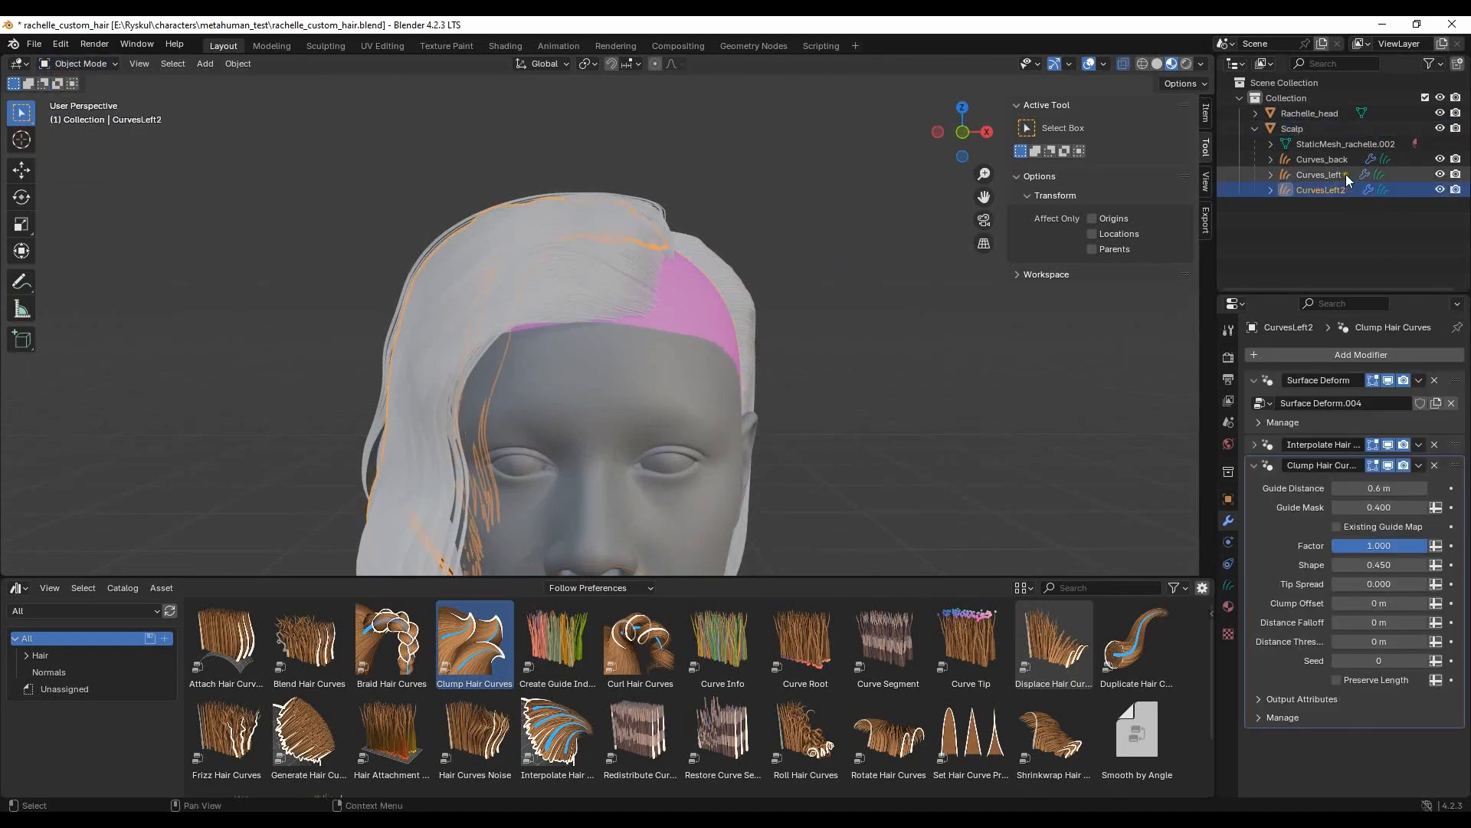
left_click(81, 64)
left_click(73, 113)
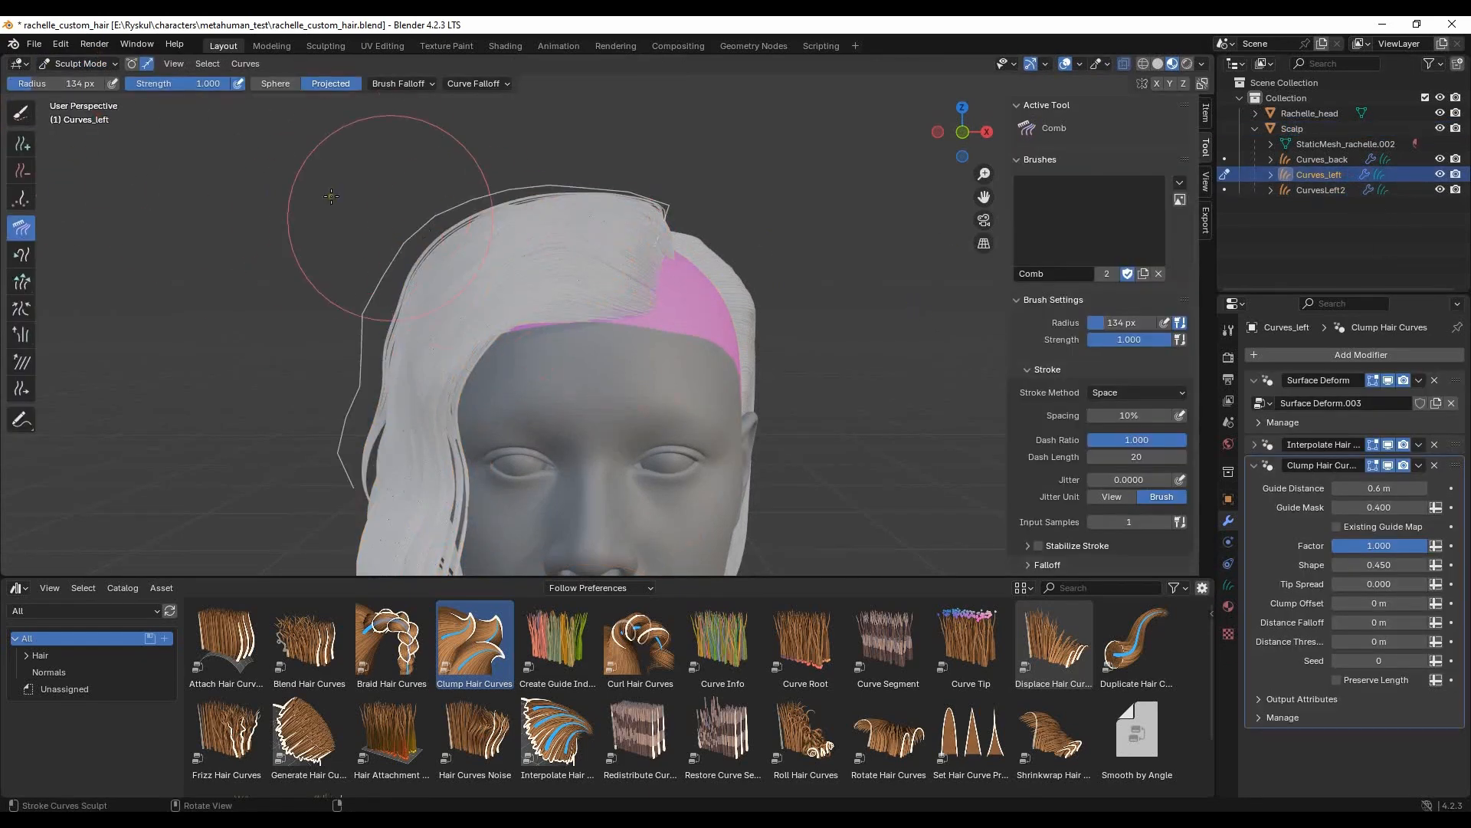
left_click(21, 112)
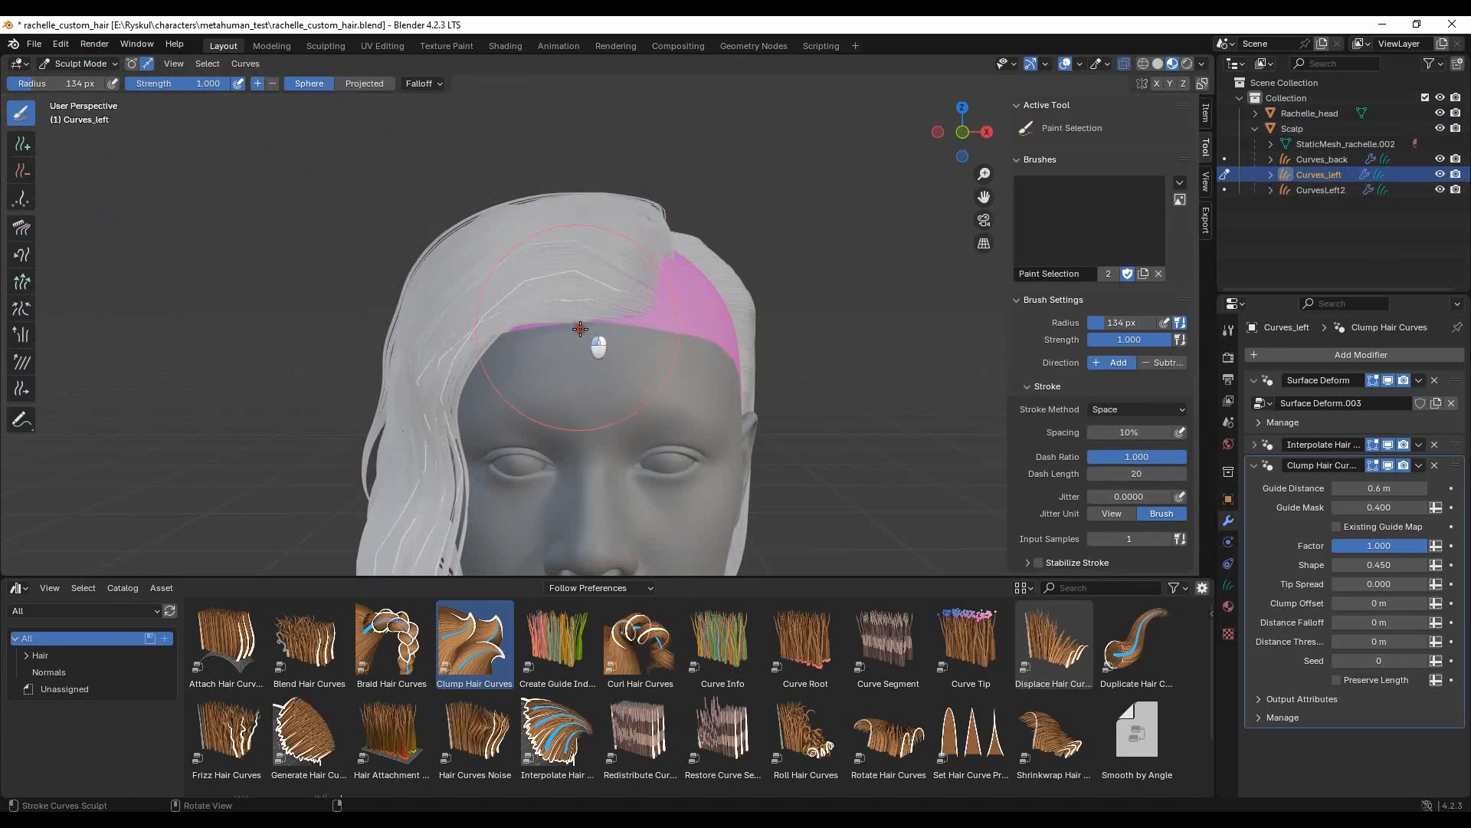
left_click(21, 227)
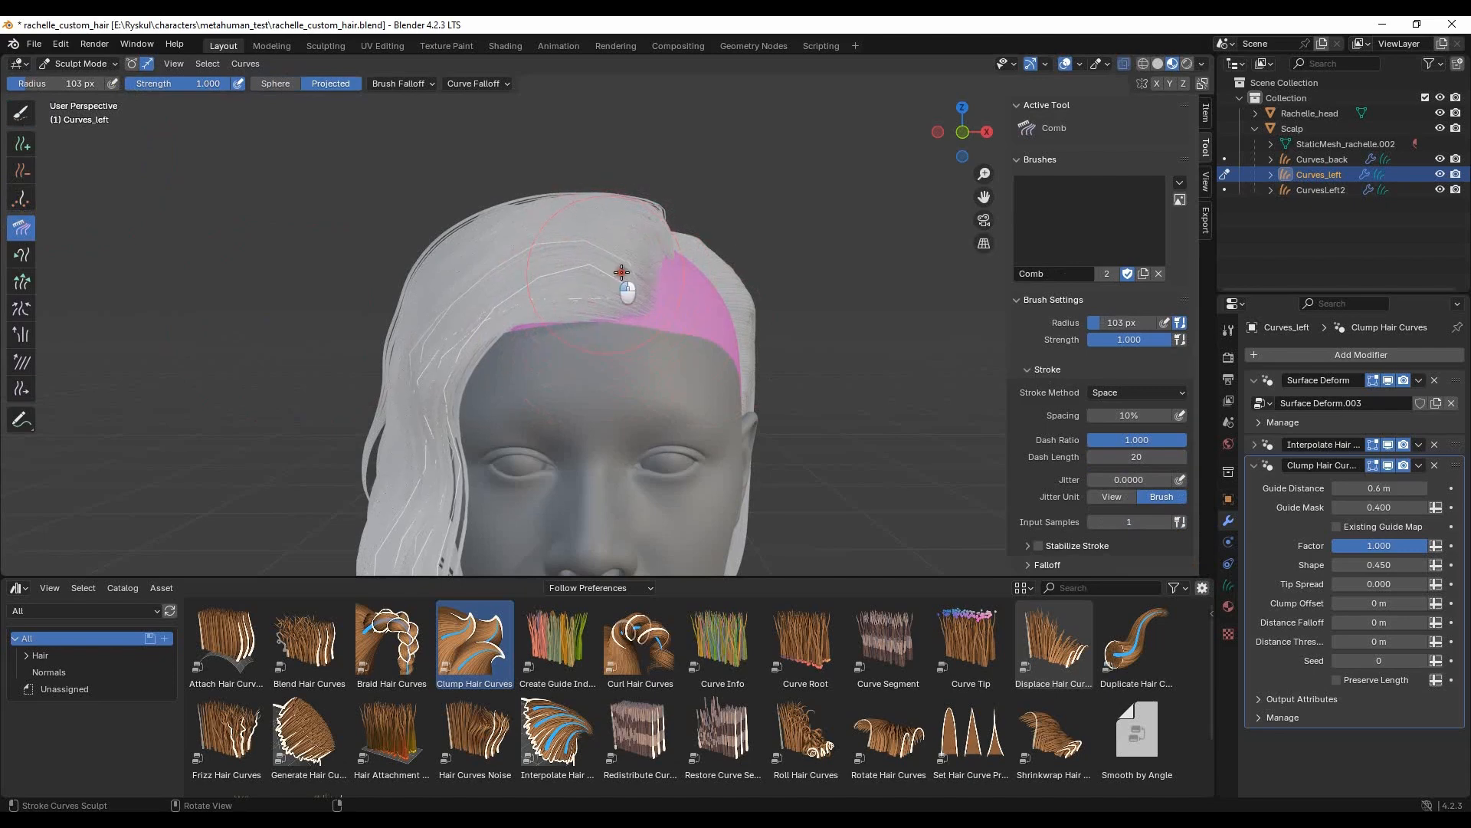
left_click_drag(645, 290, 615, 256)
middle_click_drag(678, 352, 640, 335)
middle_click_drag(587, 393, 687, 312)
- Hide the Scalp and turn off the Interpolate Hair Curves modifier's viewport display for Curves_left
scroll(606, 373, "down", 4)
scroll(681, 377, "up", 5)
left_click(1440, 128)
middle_click_drag(600, 234, 620, 436)
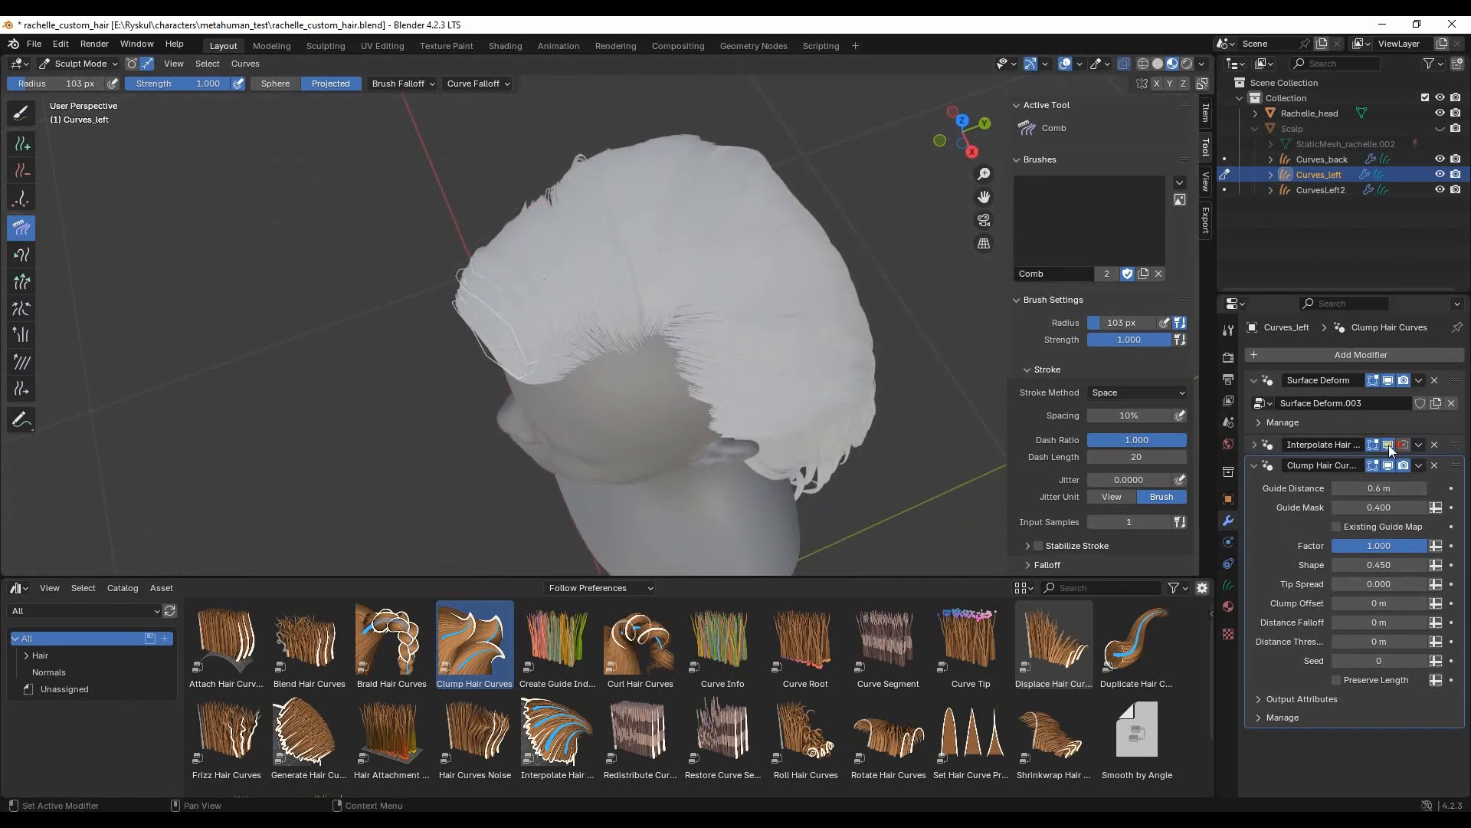
middle_click_drag(638, 367, 534, 191)
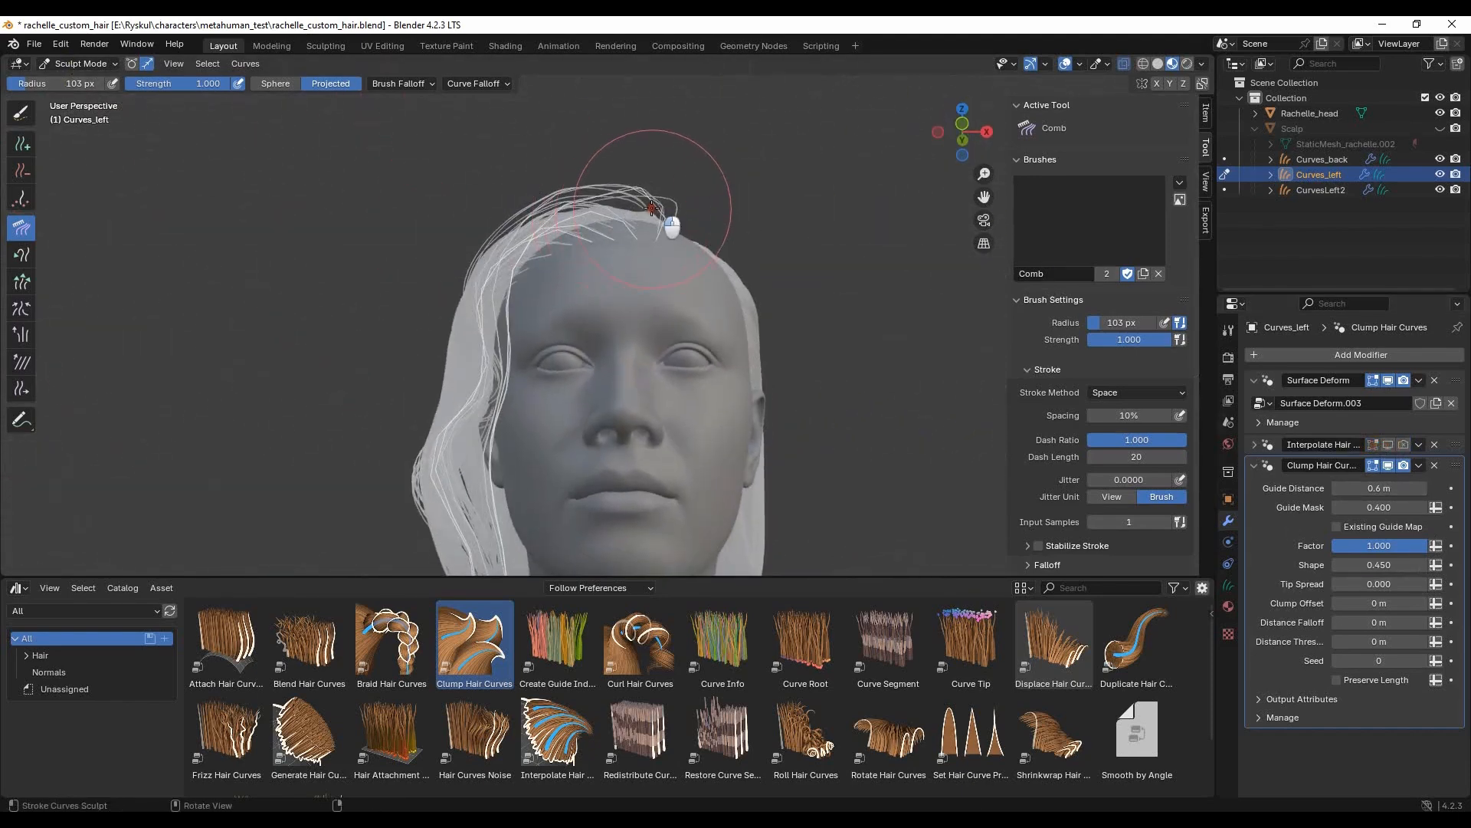
- Smooth the selected Curves_left guides above the forehead and comb them at the parting with a 103 px radius
left_click(21, 365)
middle_click_drag(696, 228, 585, 247)
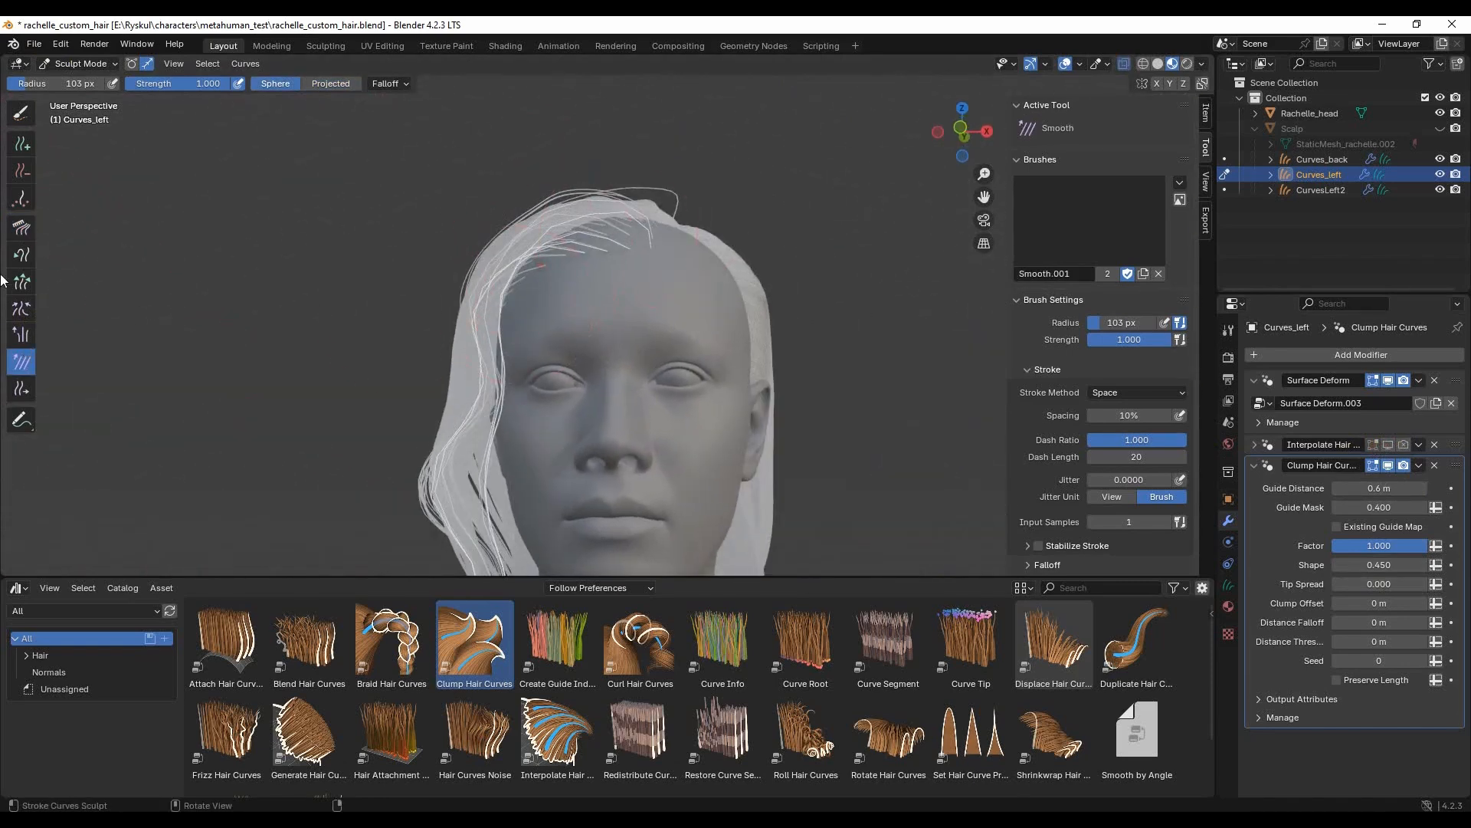
left_click(21, 227)
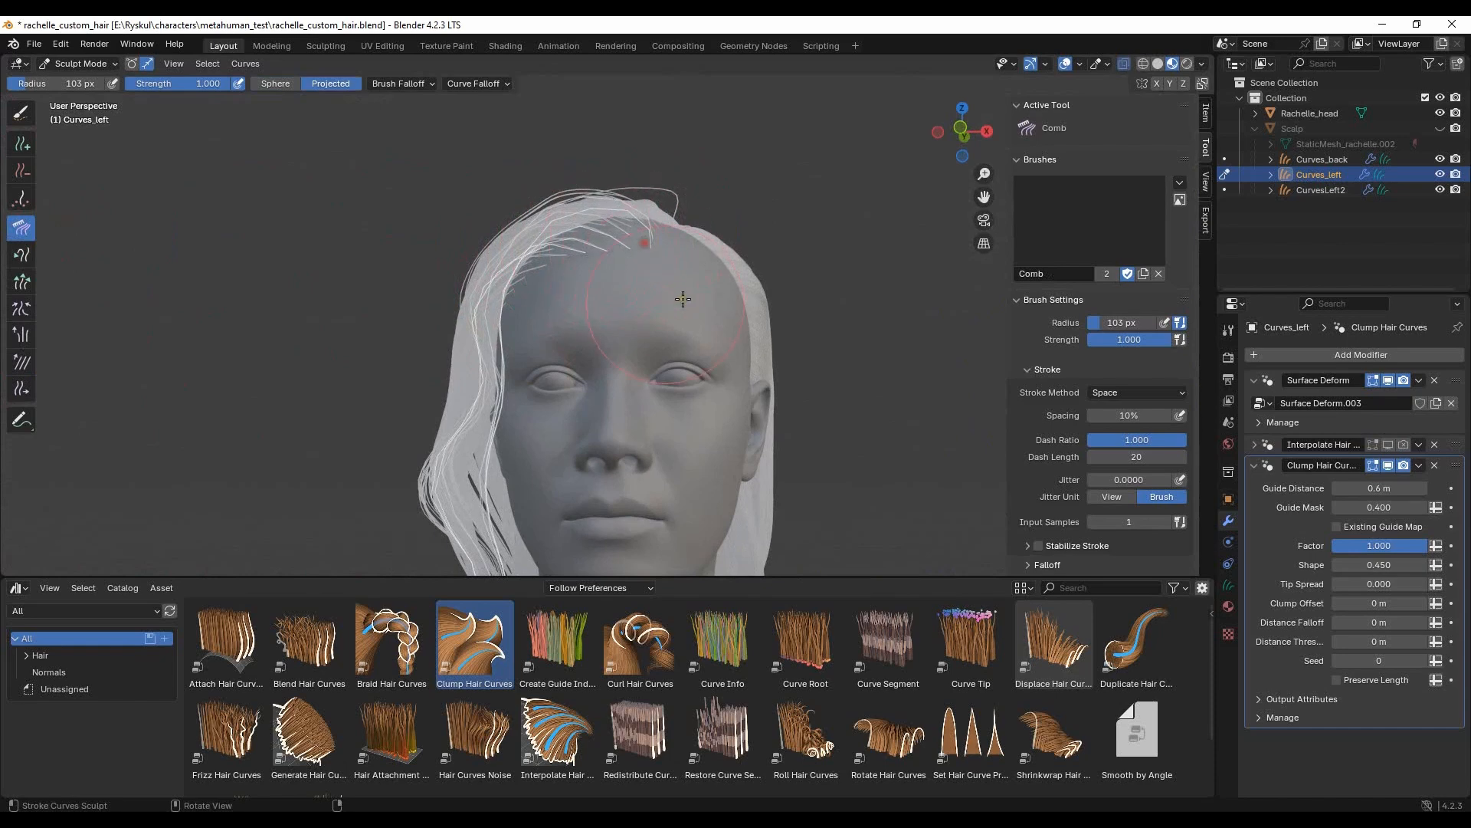
mouse_move(723, 246)
middle_mouse_down()
mouse_move(690, 378)
mouse_move(653, 285)
mouse_move(677, 287)
middle_mouse_up()
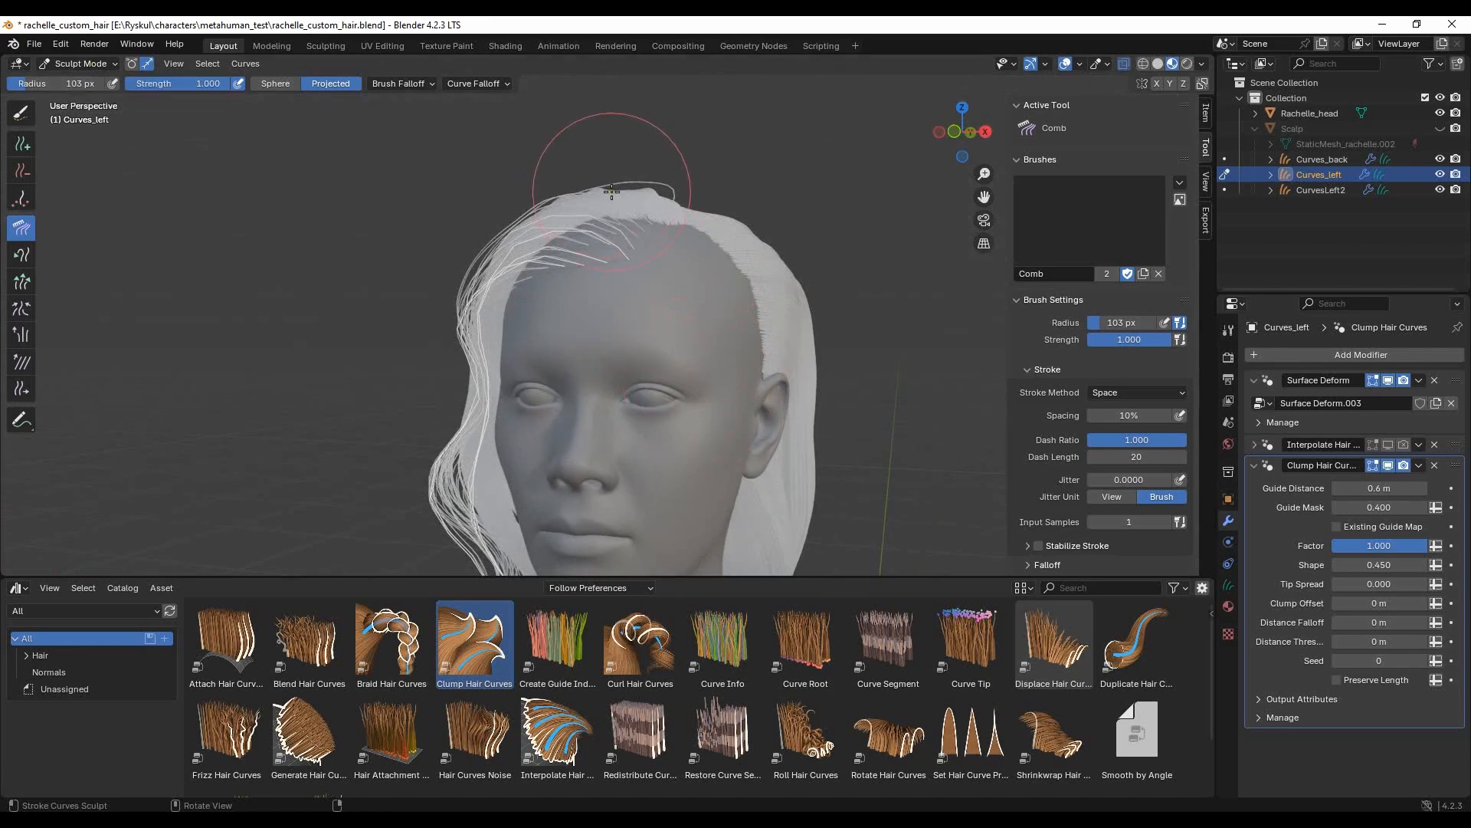
left_click(473, 84)
- Turn the Interpolate Hair Curves viewport display back on for Curves_left and return it to Object Mode
left_click(1390, 446)
middle_click_drag(805, 322, 854, 319)
left_click(60, 64)
left_click(67, 83)
- Examine the parting and the uncovered hairline area between the front and back hair with the Scalp hidden
left_click(248, 376)
scroll(735, 356, "down", 5)
mouse_move(751, 355)
middle_mouse_down()
mouse_move(775, 355)
mouse_move(584, 309)
mouse_move(618, 262)
mouse_move(749, 264)
middle_mouse_up()
scroll(591, 312, "up", 4)
scroll(804, 309, "down", 3)
mouse_move(807, 305)
middle_mouse_down()
mouse_move(654, 324)
mouse_move(797, 302)
middle_mouse_up()
left_click(651, 283)
scroll(650, 283, "up", 4)
middle_click_drag(650, 283, 529, 329)
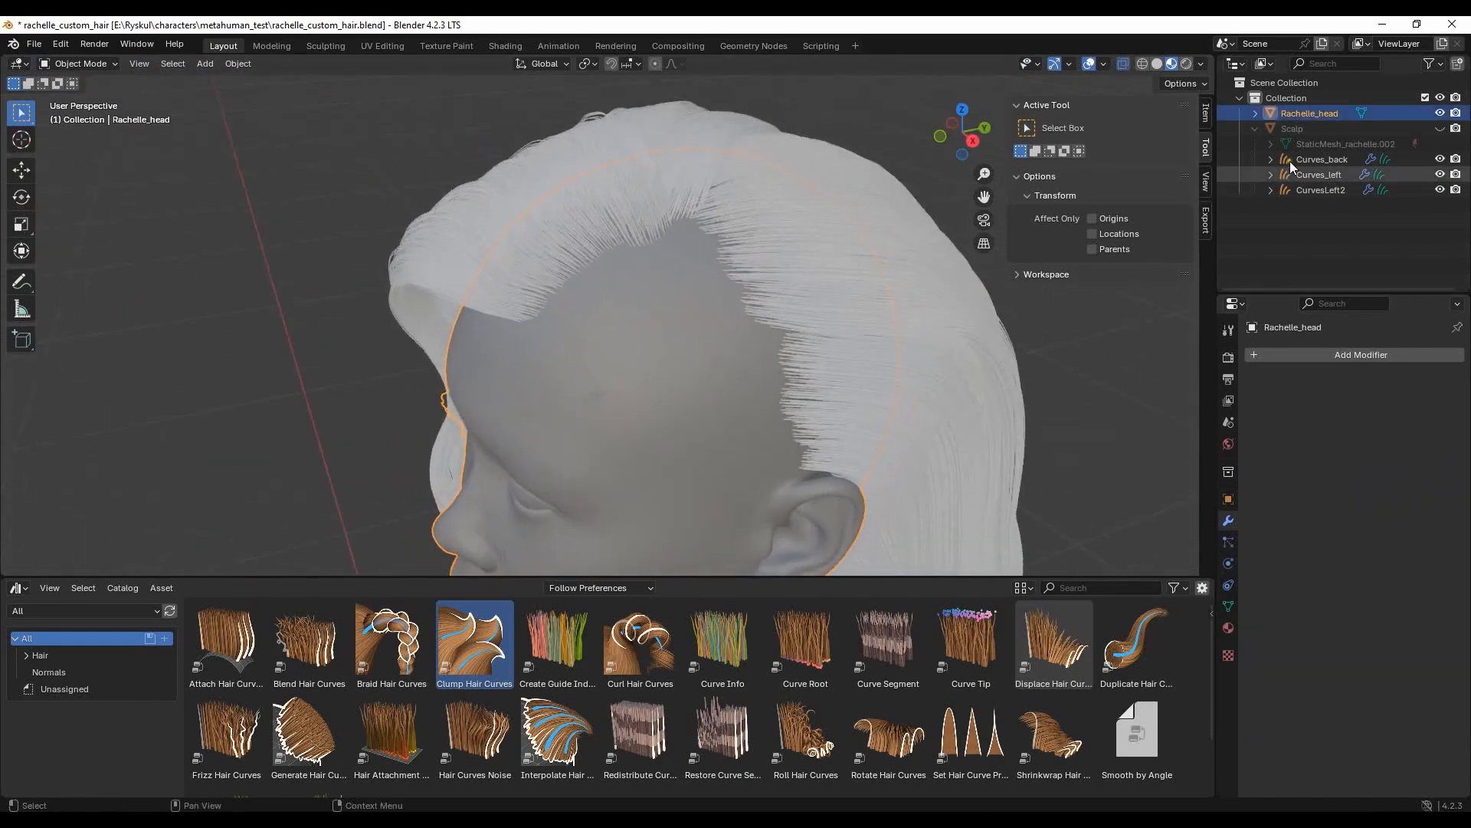
- Unhide the Scalp and add an Empty Hair curves object to it, named Curves_right
left_click(1440, 128)
left_click(691, 316)
key("shift+a")
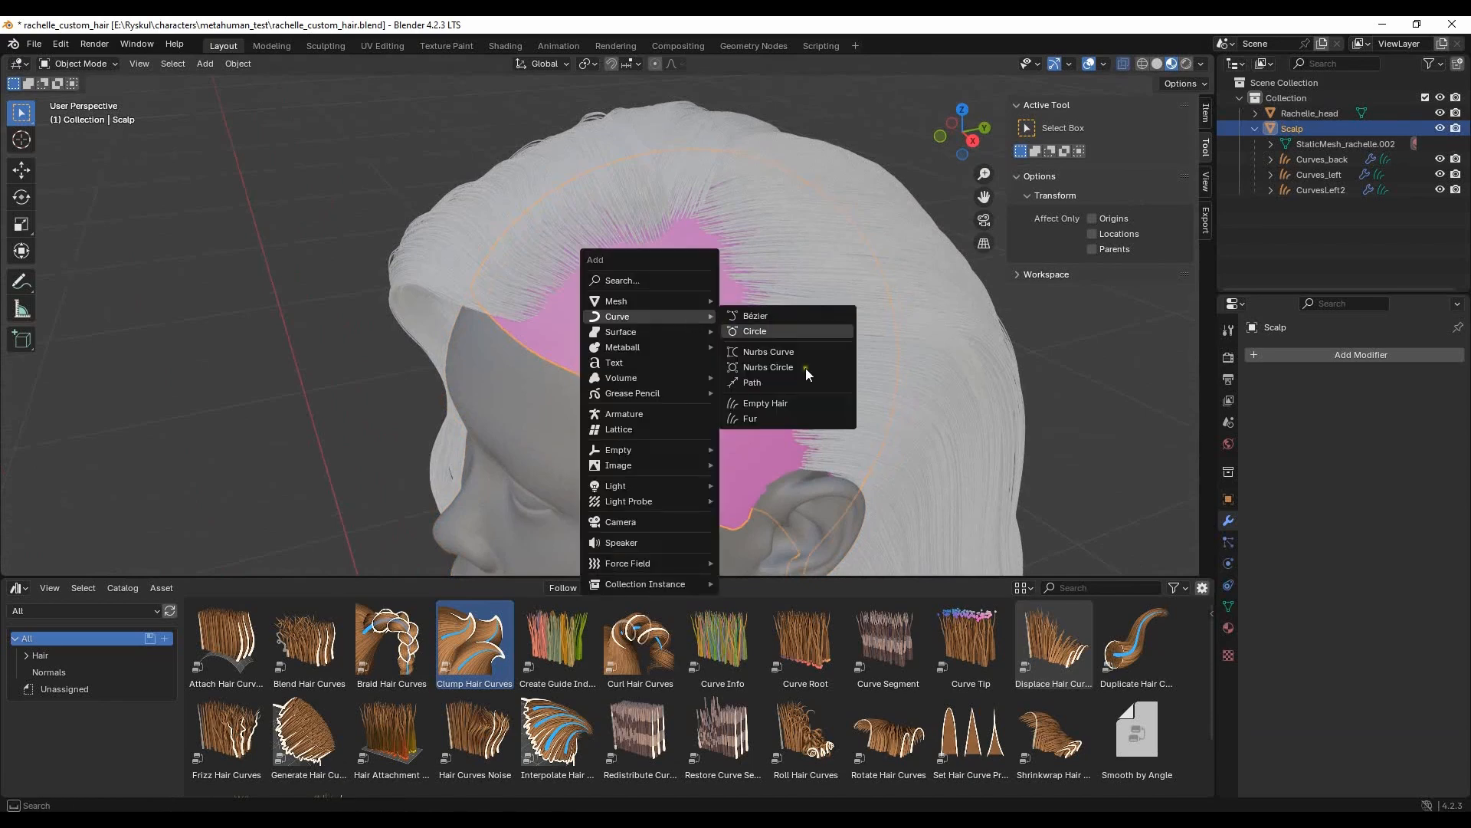
left_click(755, 403)
double_click(1310, 159)
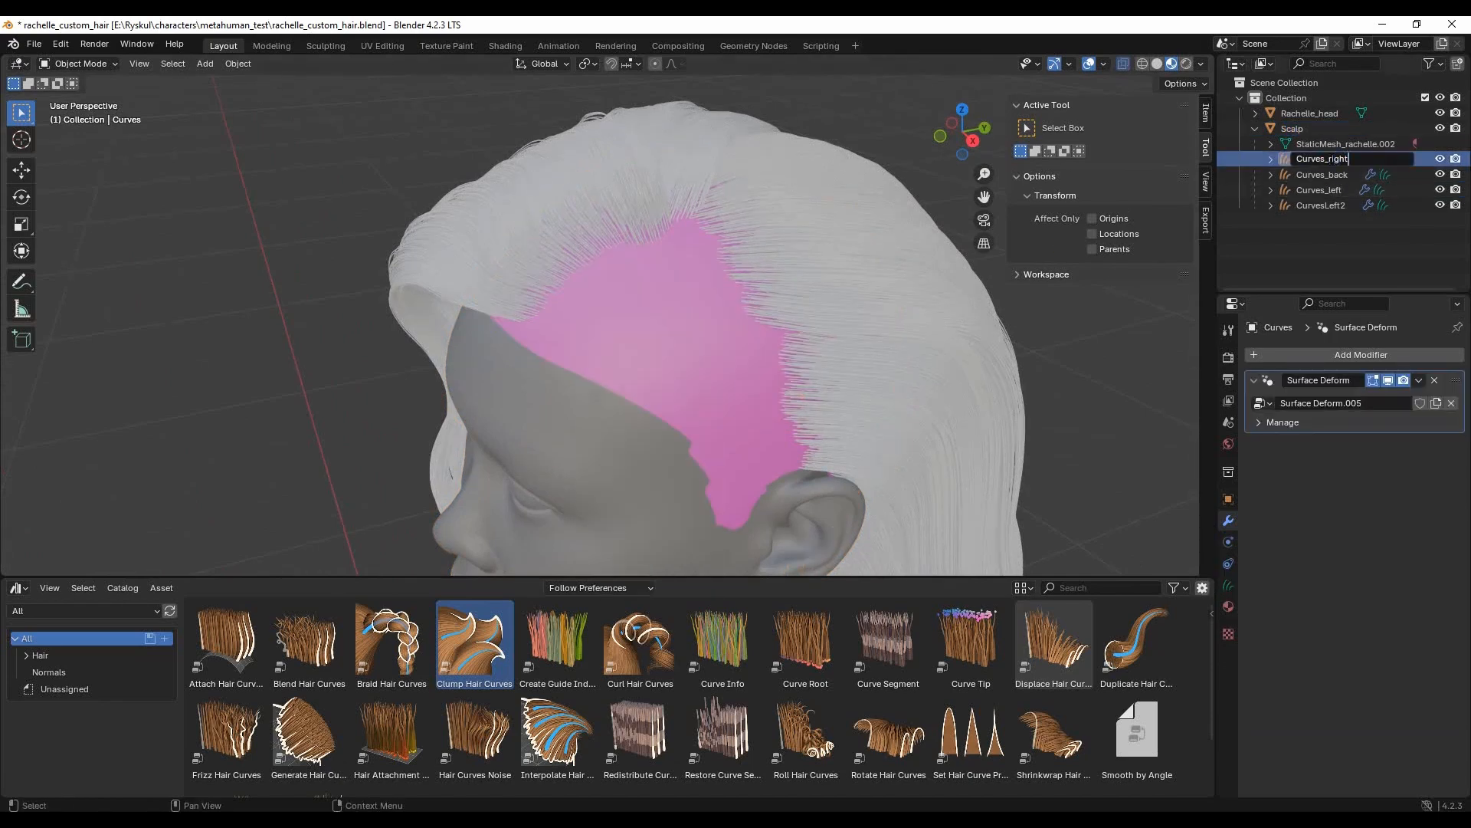
key("Return")
- Put Curves_right in Sculpt Mode and enable Length, Radius, Shape and Point Count interpolation for the Add brush
scroll(665, 348, "down", 5)
middle_click_drag(665, 348, 743, 320)
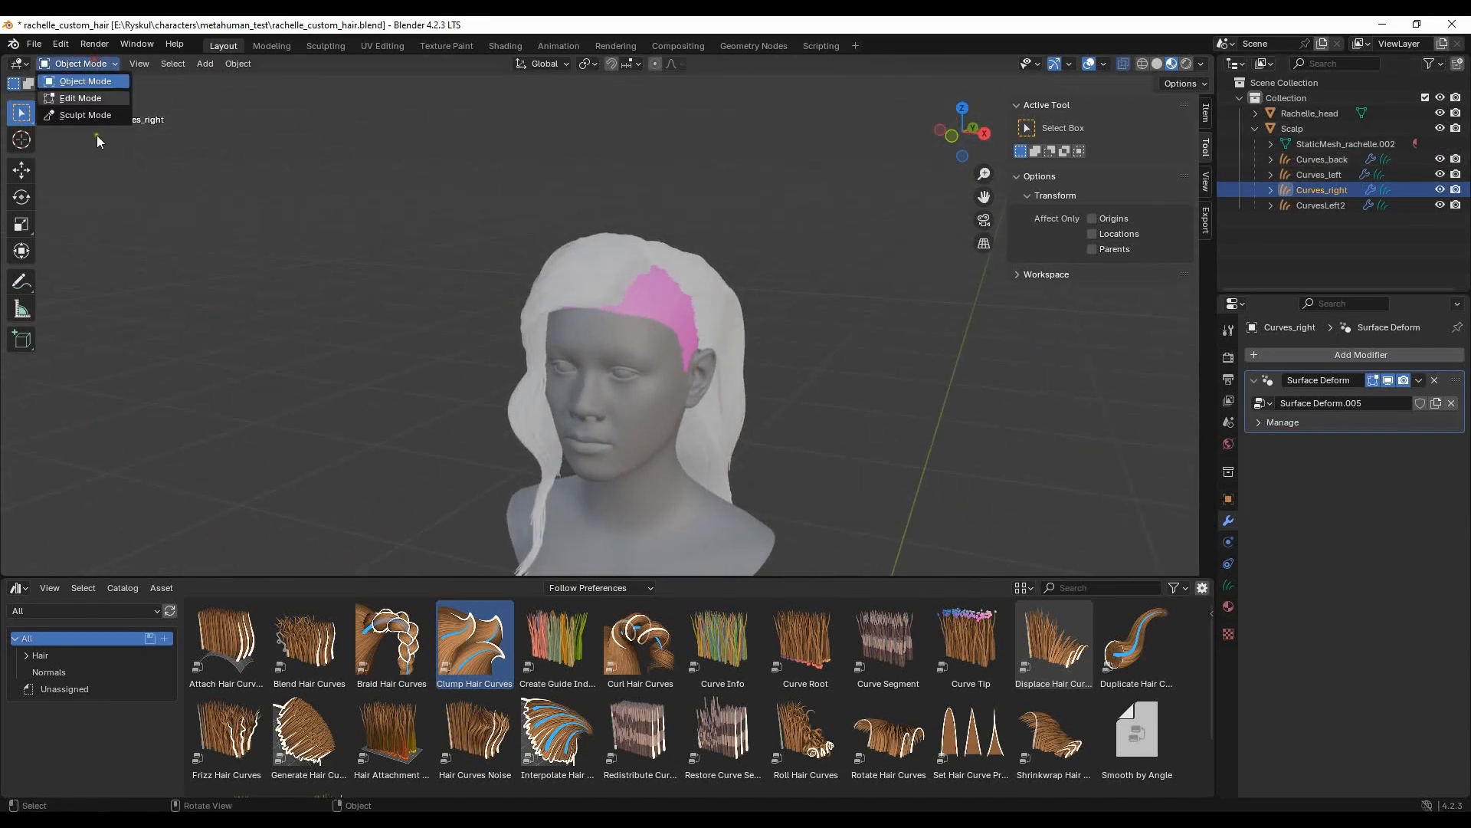
left_click(99, 114)
left_click_drag(1134, 380, 1105, 403)
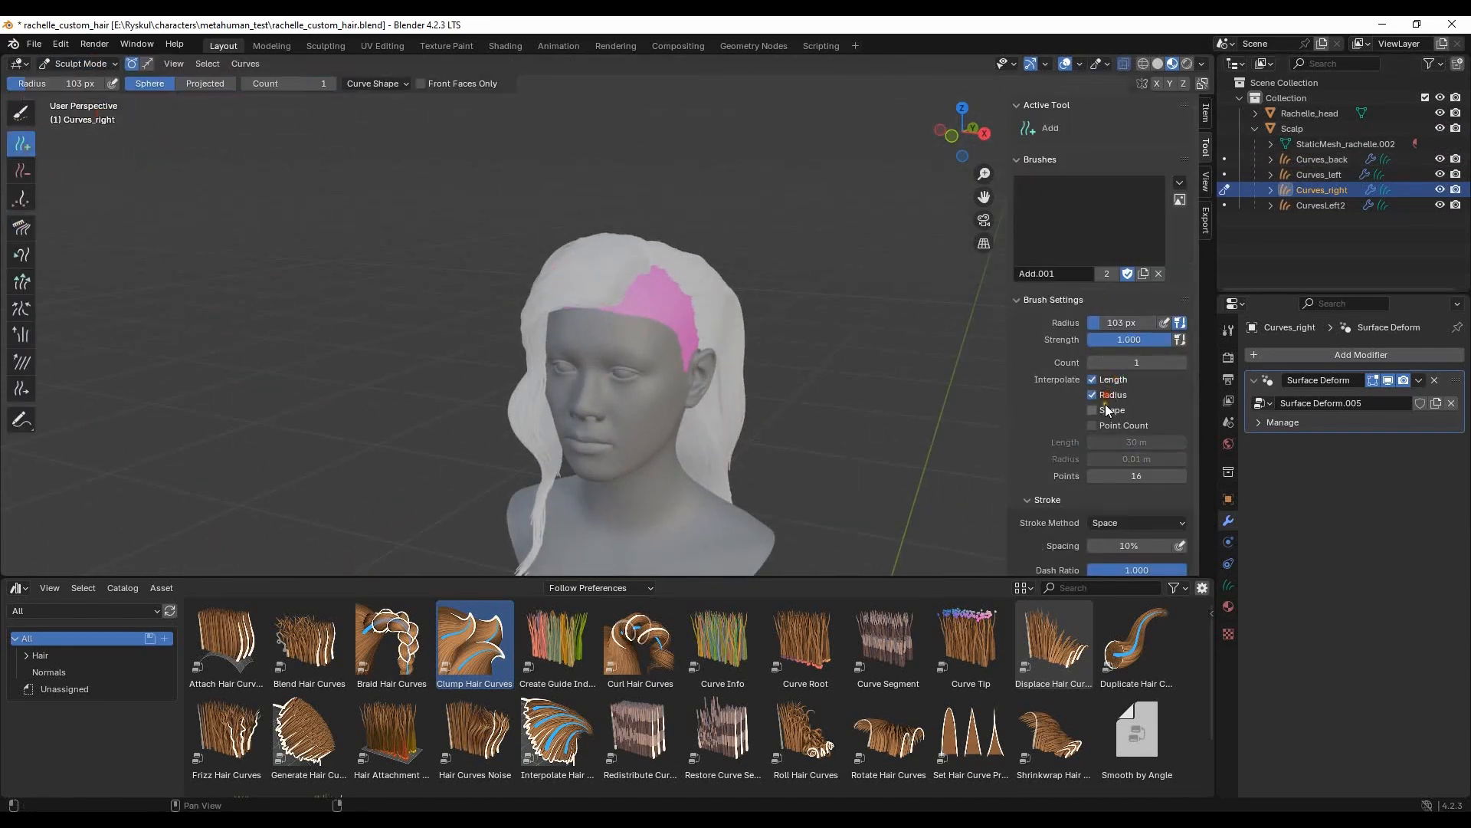
left_click(1092, 425)
- Add single guide curves across the exposed pink scalp, from the parting down to the ear, with a 103 px radius
middle_click_drag(582, 322, 646, 306)
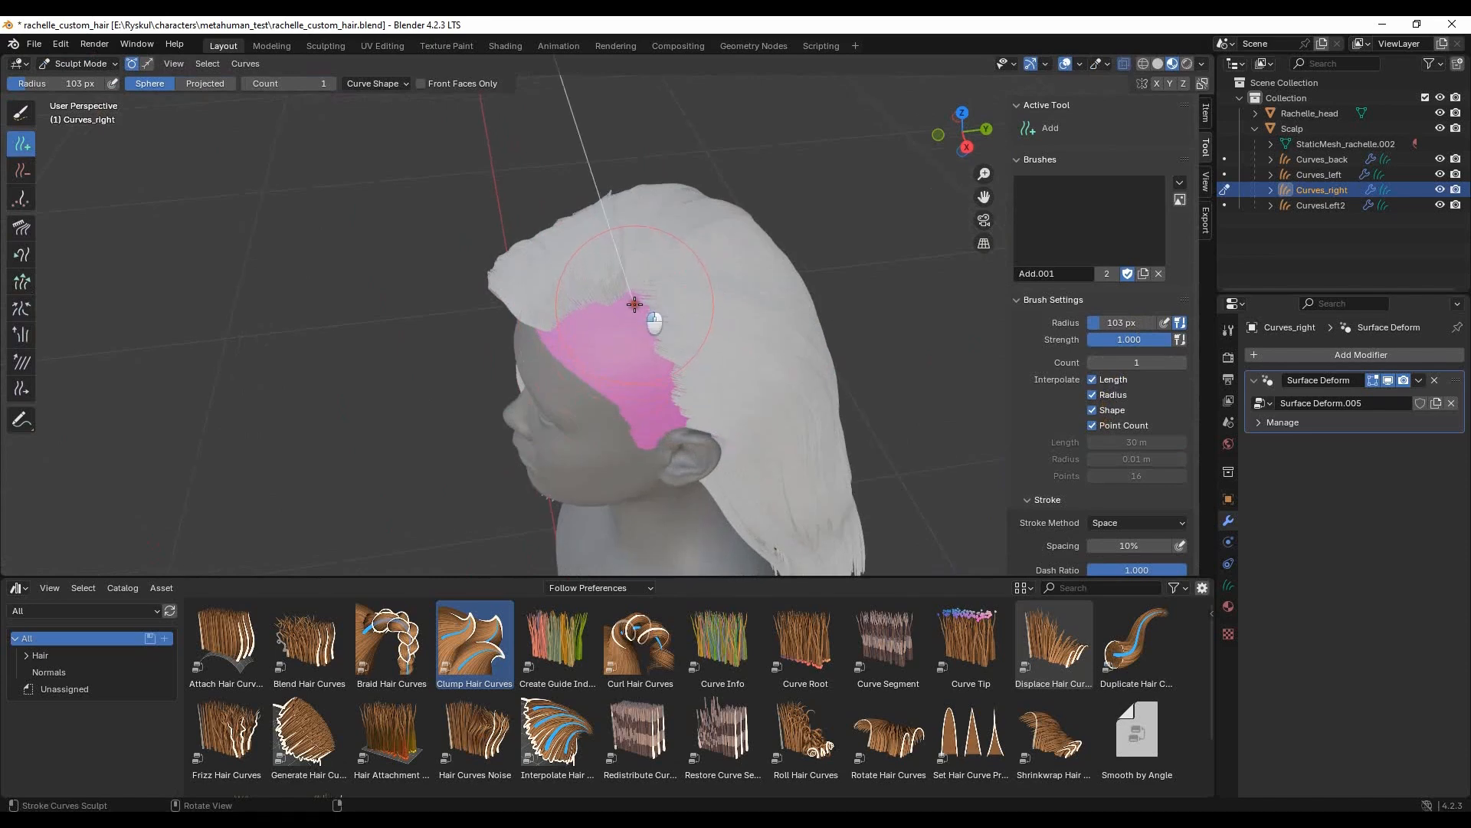
middle_click_drag(568, 331, 608, 325)
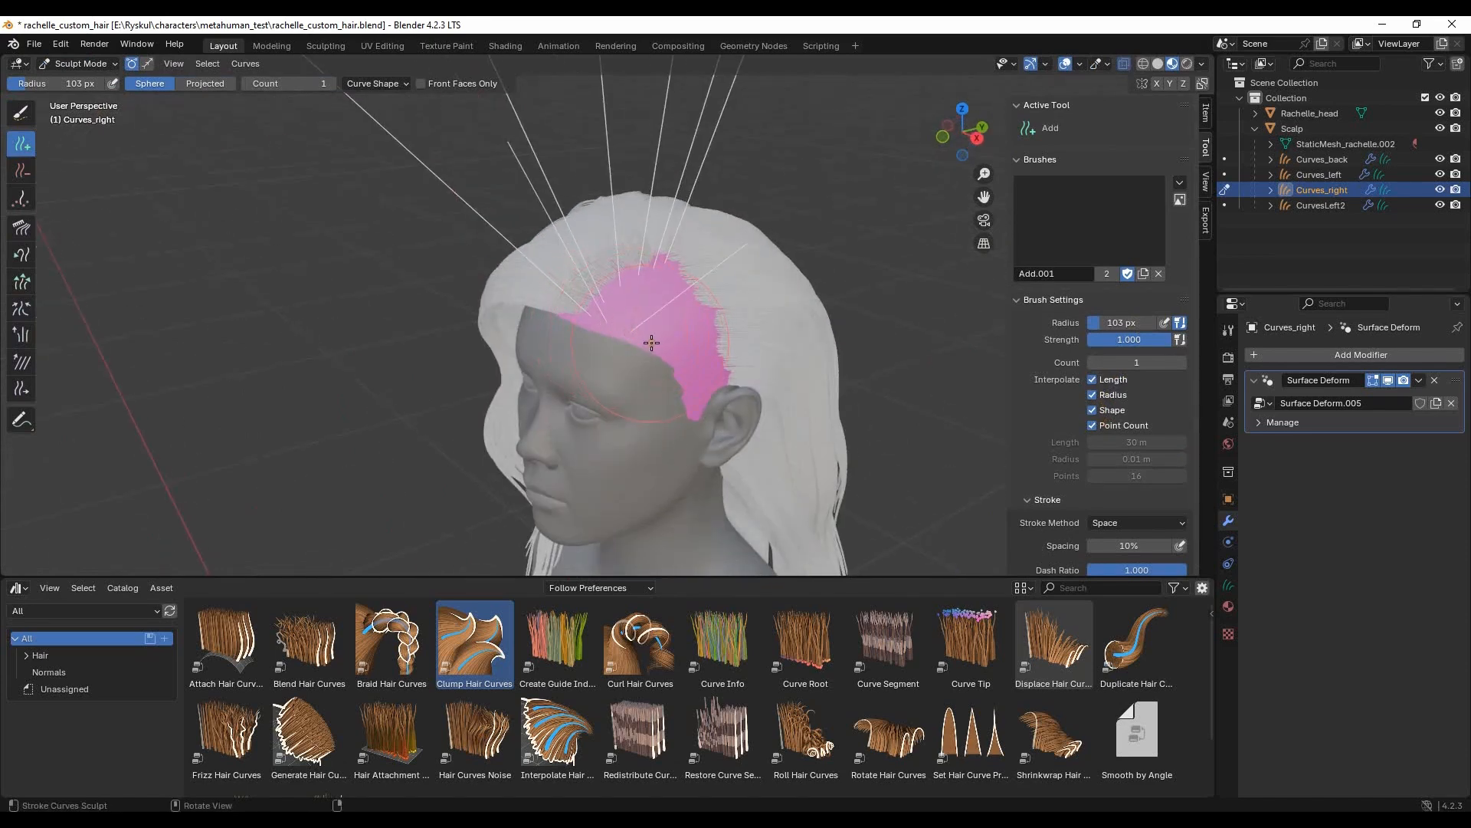
middle_click_drag(703, 431, 611, 373)
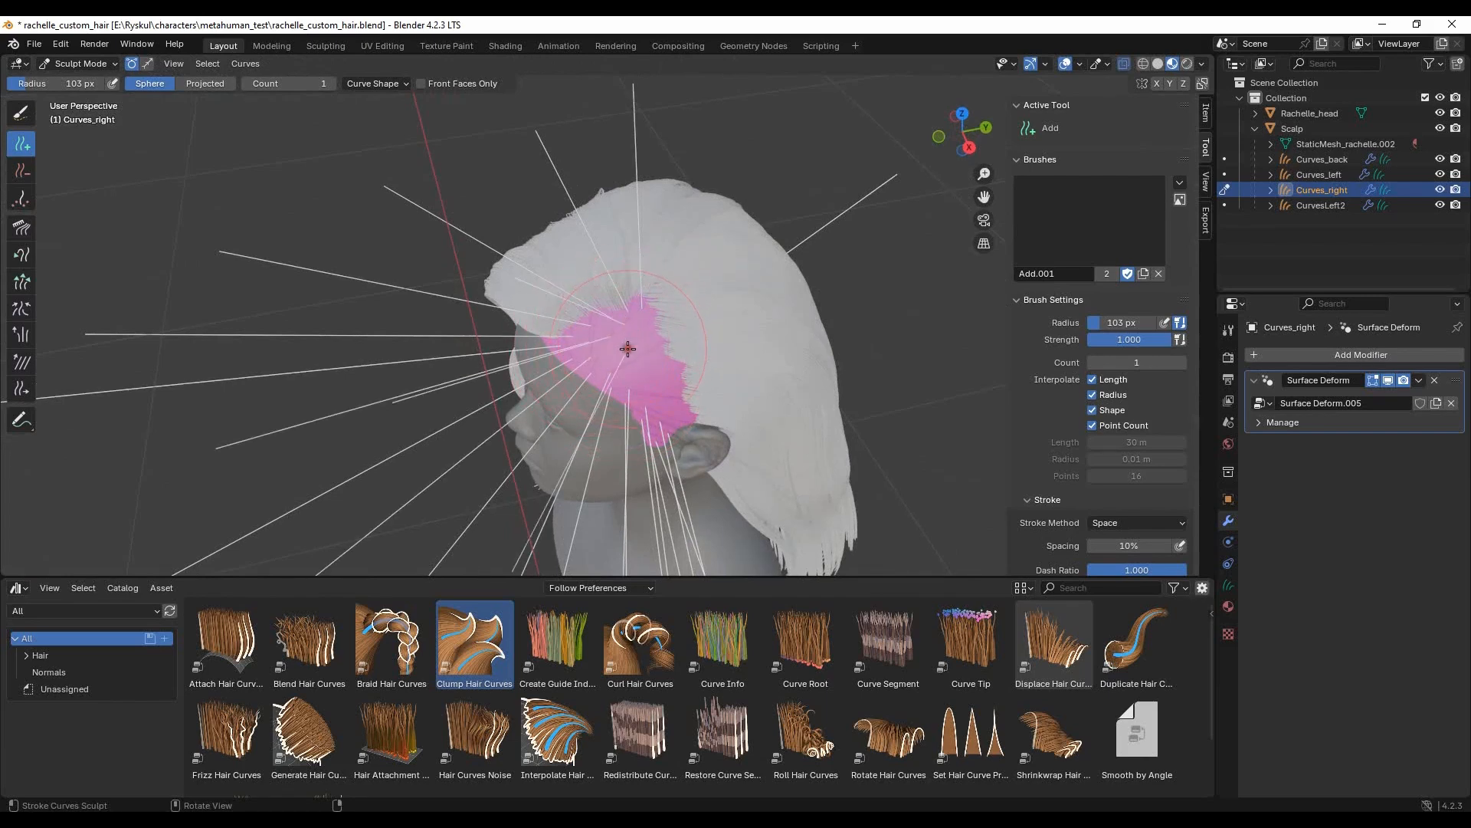
middle_click_drag(662, 405, 672, 360)
left_click_drag(633, 373, 673, 383)
middle_click_drag(621, 317, 728, 230)
- Temporarily hide the other hair sections to delete the stray guide pointing backward, and show them again
scroll(807, 315, "down", 5)
left_click(1441, 159)
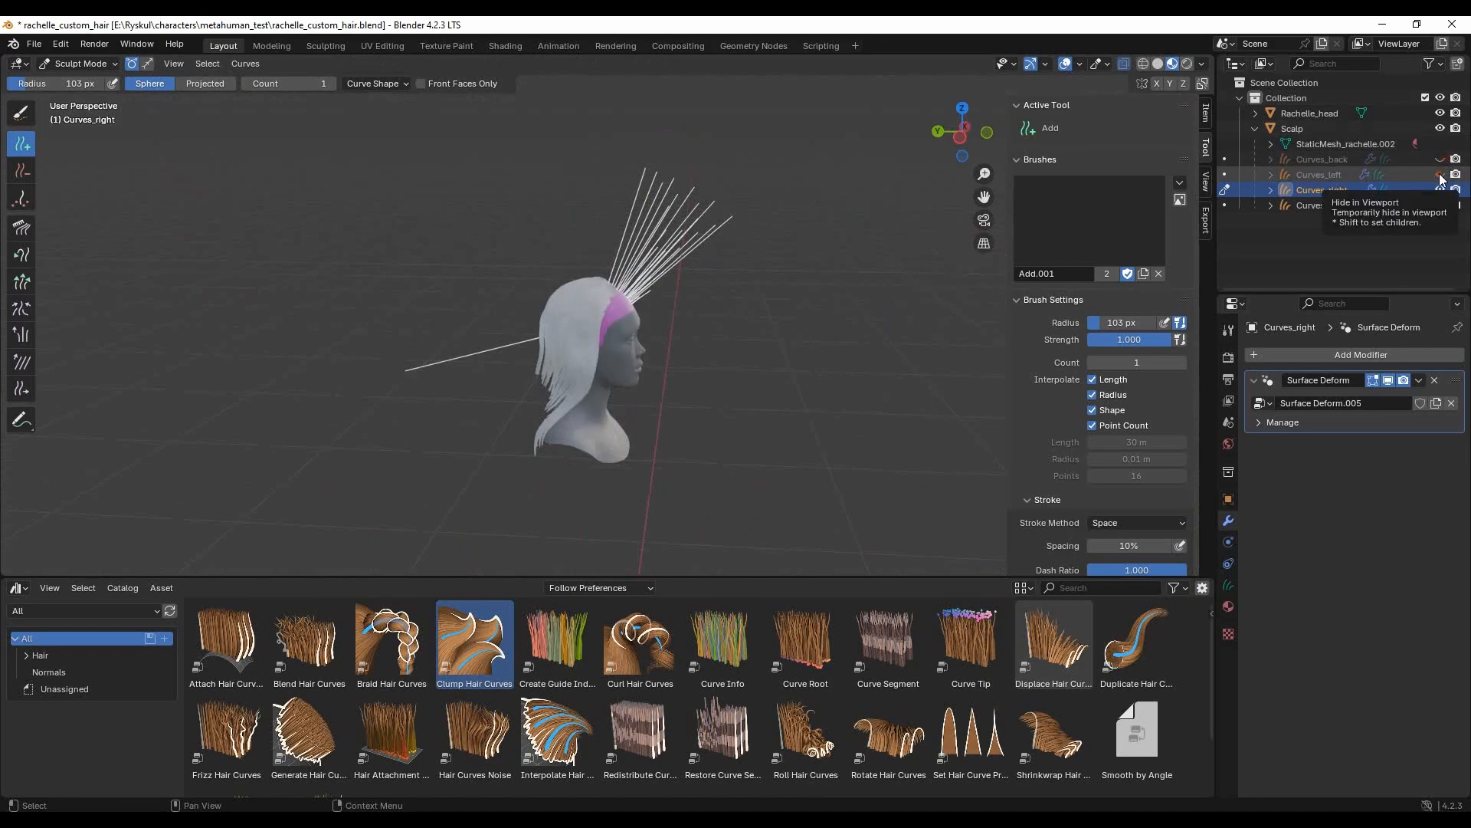
left_click(1440, 189)
left_click(1440, 190)
left_click(1441, 206)
mouse_move(574, 318)
middle_mouse_down()
mouse_move(636, 328)
mouse_move(588, 314)
mouse_move(437, 338)
middle_mouse_up()
left_click(25, 172)
left_click(553, 352)
left_click(1441, 174)
left_click(1440, 158)
left_click(1440, 206)
- Comb the upright Curves_right guides down along the side of the face with a 103 px radius
left_click(21, 228)
mouse_move(692, 243)
left_mouse_down()
mouse_move(737, 286)
mouse_move(737, 375)
left_mouse_up()
mouse_move(663, 276)
left_mouse_down()
mouse_move(653, 418)
mouse_move(698, 372)
left_mouse_up()
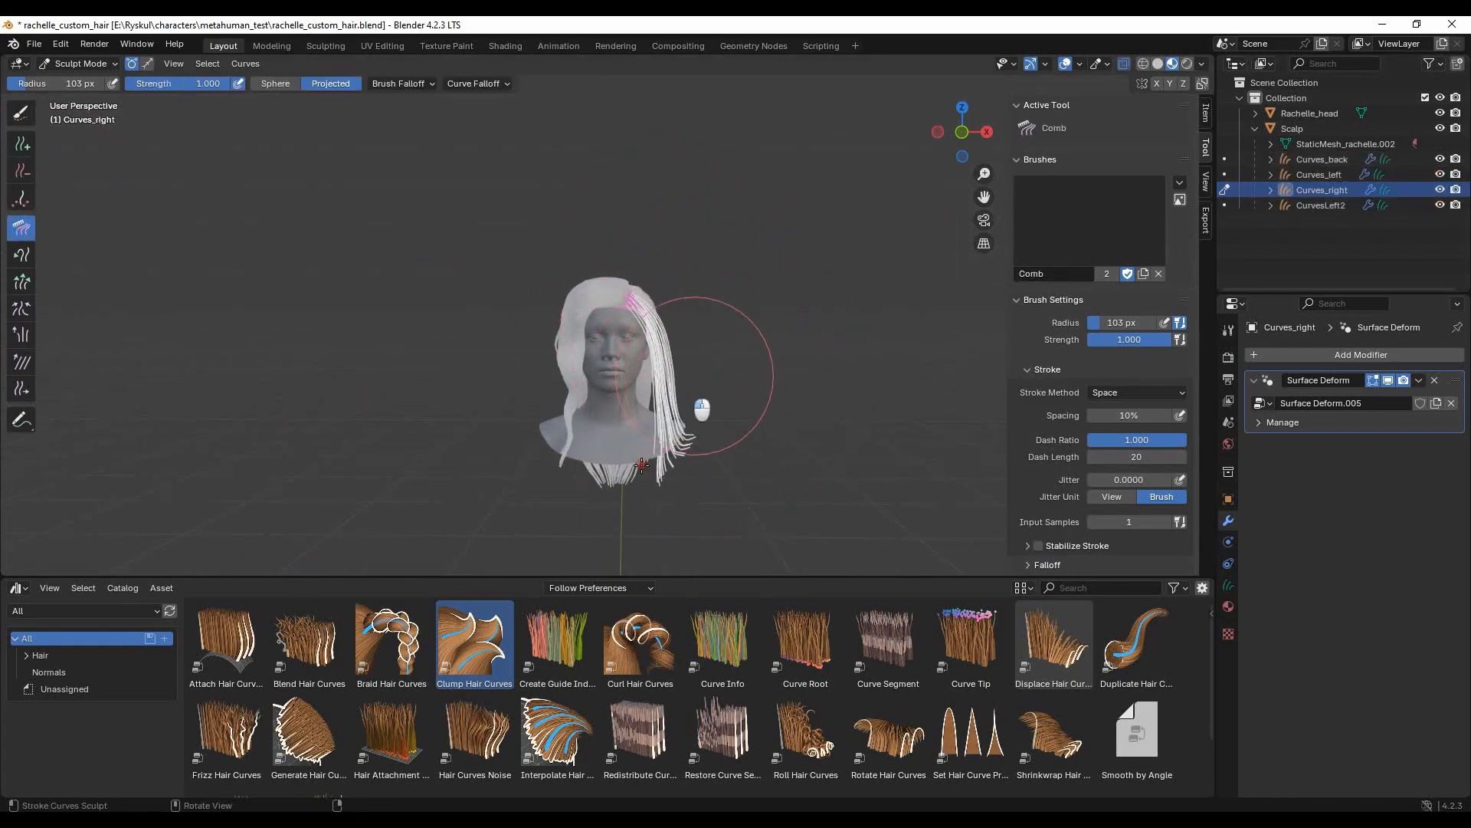
middle_click_drag(698, 372, 563, 368)
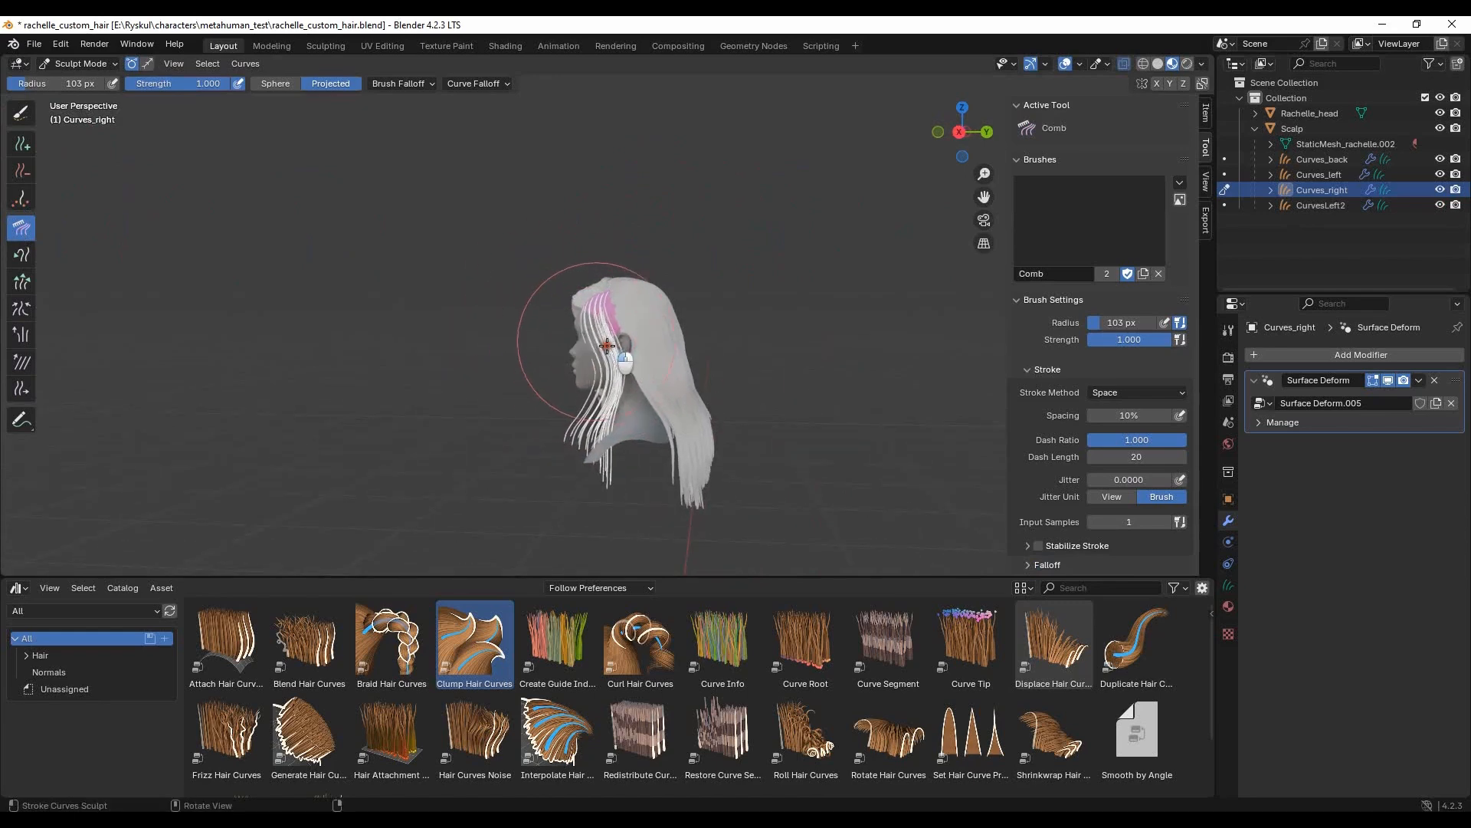
middle_click_drag(582, 335, 666, 302)
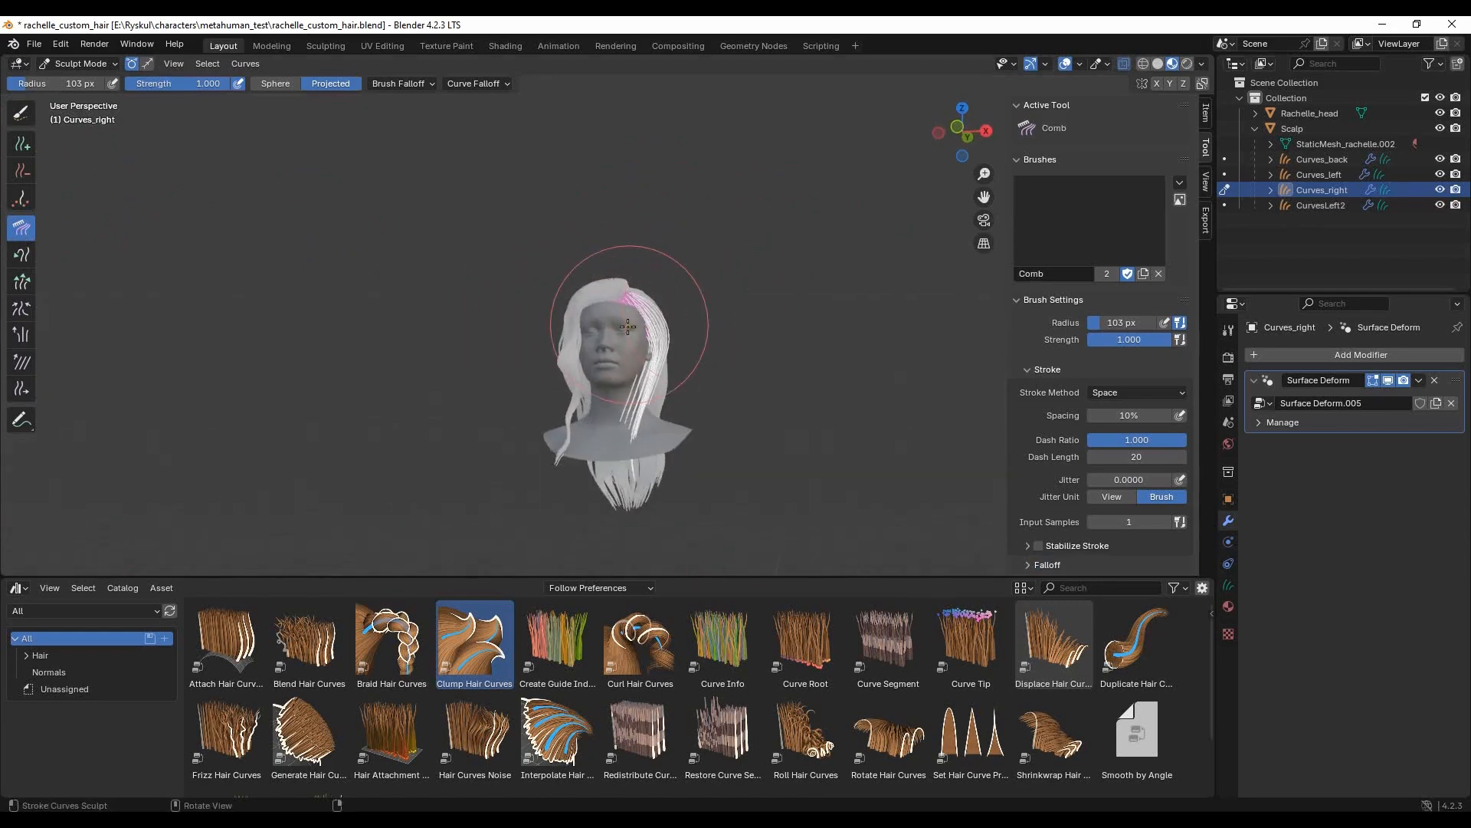
middle_click_drag(749, 443, 616, 314)
- Comb the Curves_right guides back over and behind the ear, with their lower ends falling forward along the neck
scroll(681, 374, "up", 5)
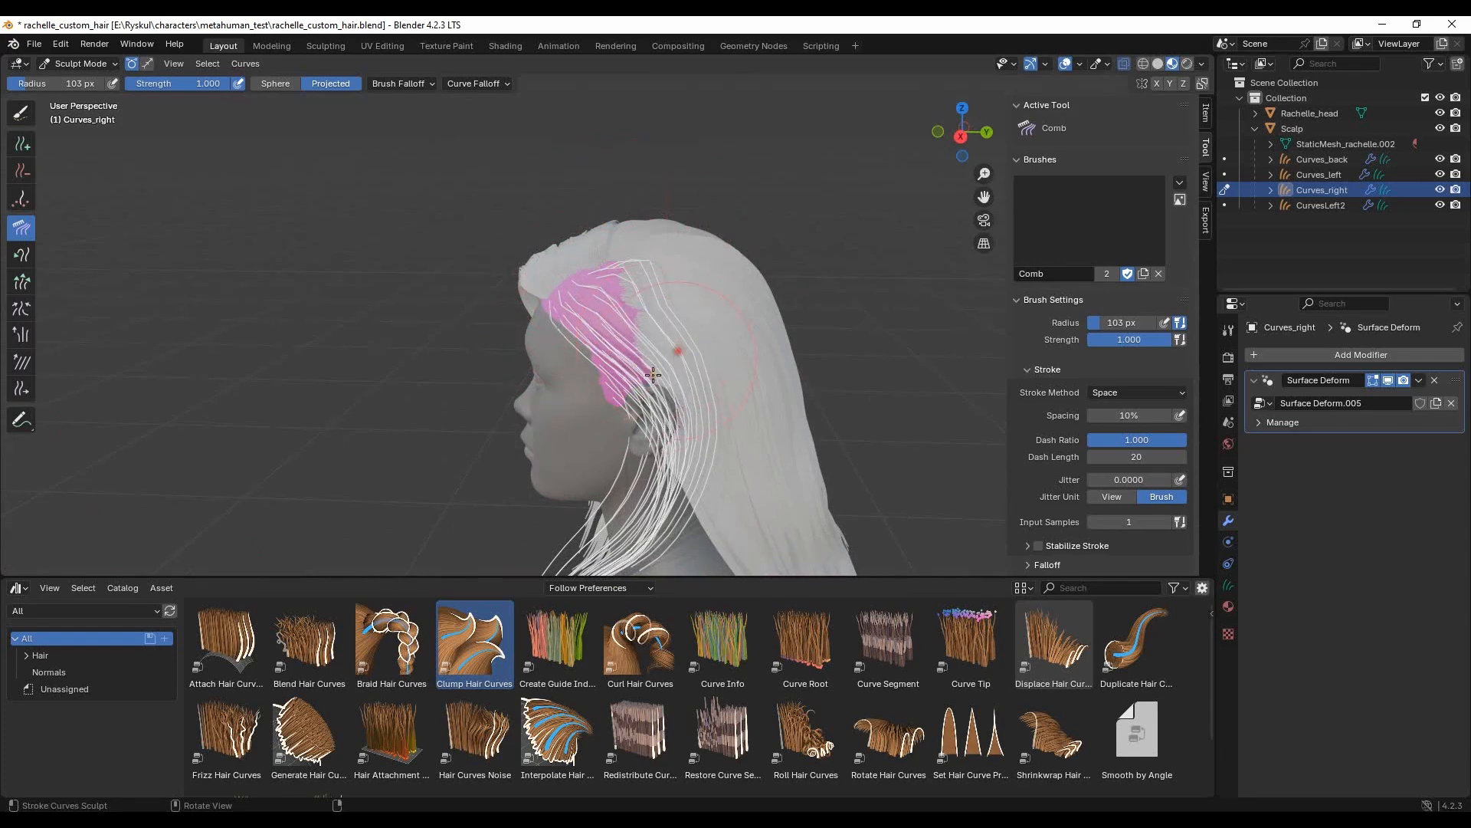
middle_click_drag(636, 399, 670, 391)
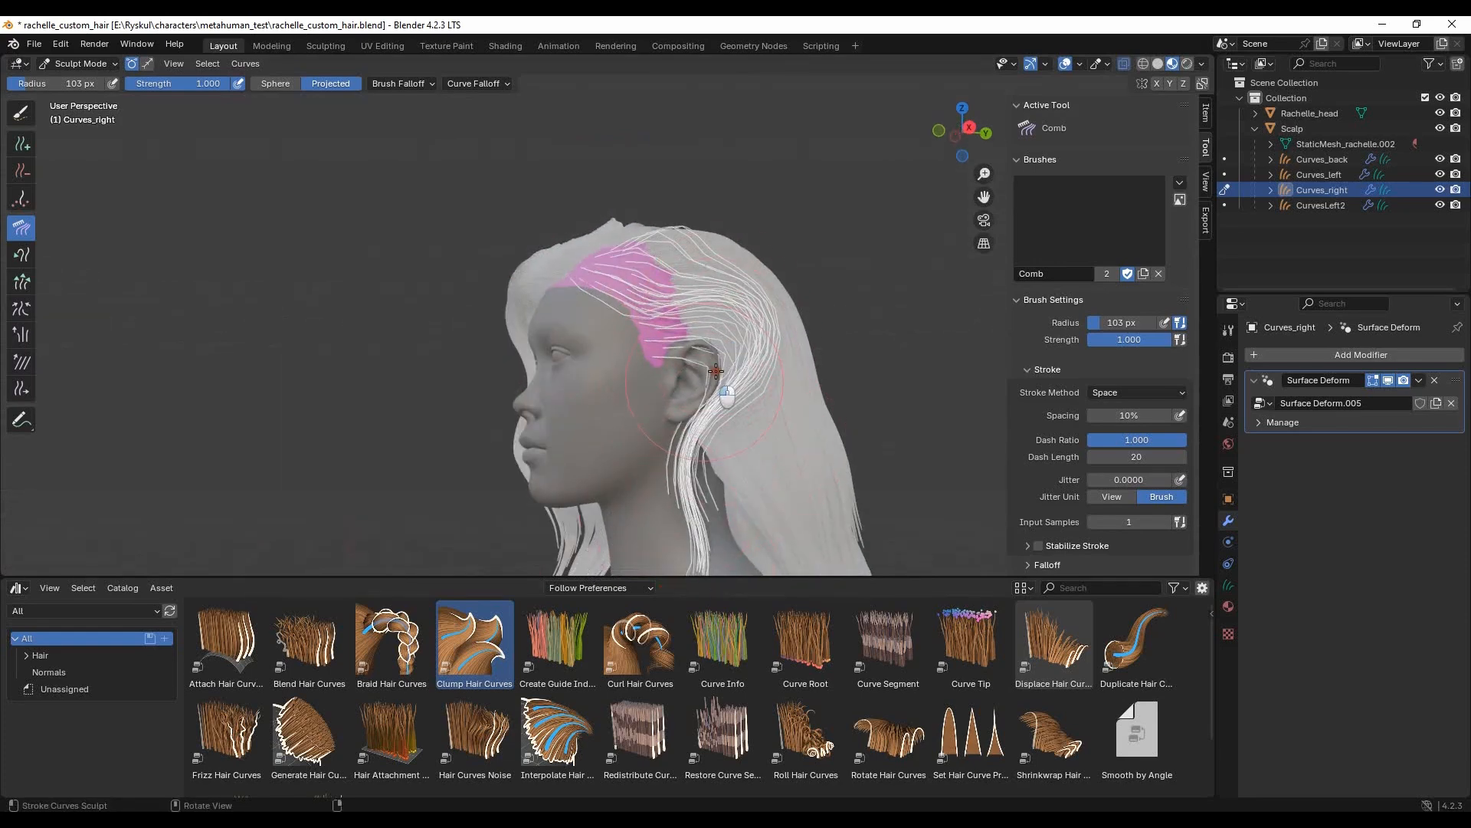
middle_click_drag(778, 388, 518, 327)
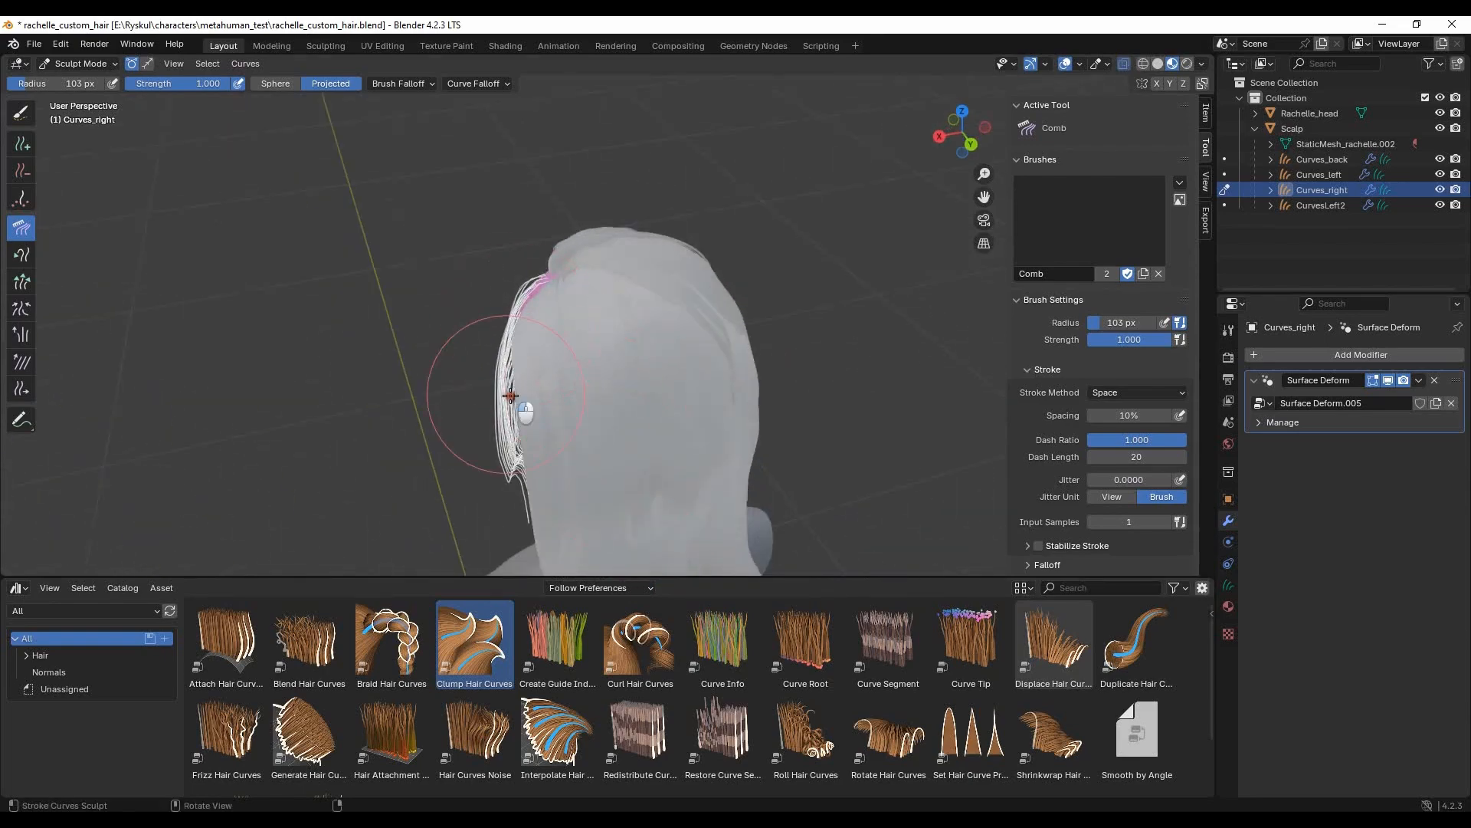
middle_click_drag(627, 420, 851, 400)
scroll(722, 361, "up", 5)
scroll(728, 372, "down", 7)
middle_click_drag(728, 375, 684, 506)
middle_click_drag(668, 444, 703, 447)
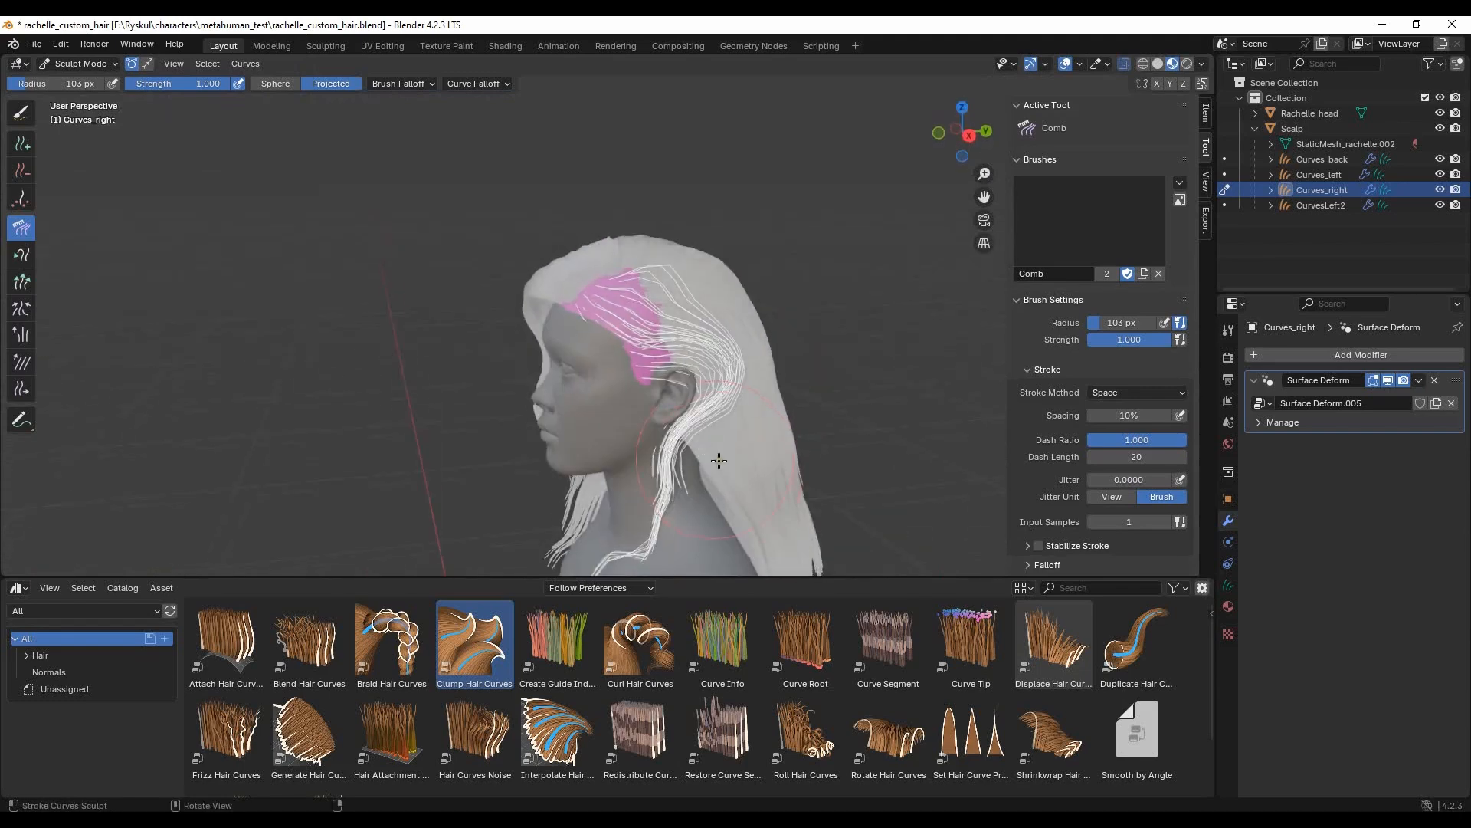
scroll(701, 447, "down", 3)
middle_click_drag(614, 460, 697, 394)
scroll(697, 394, "up", 2)
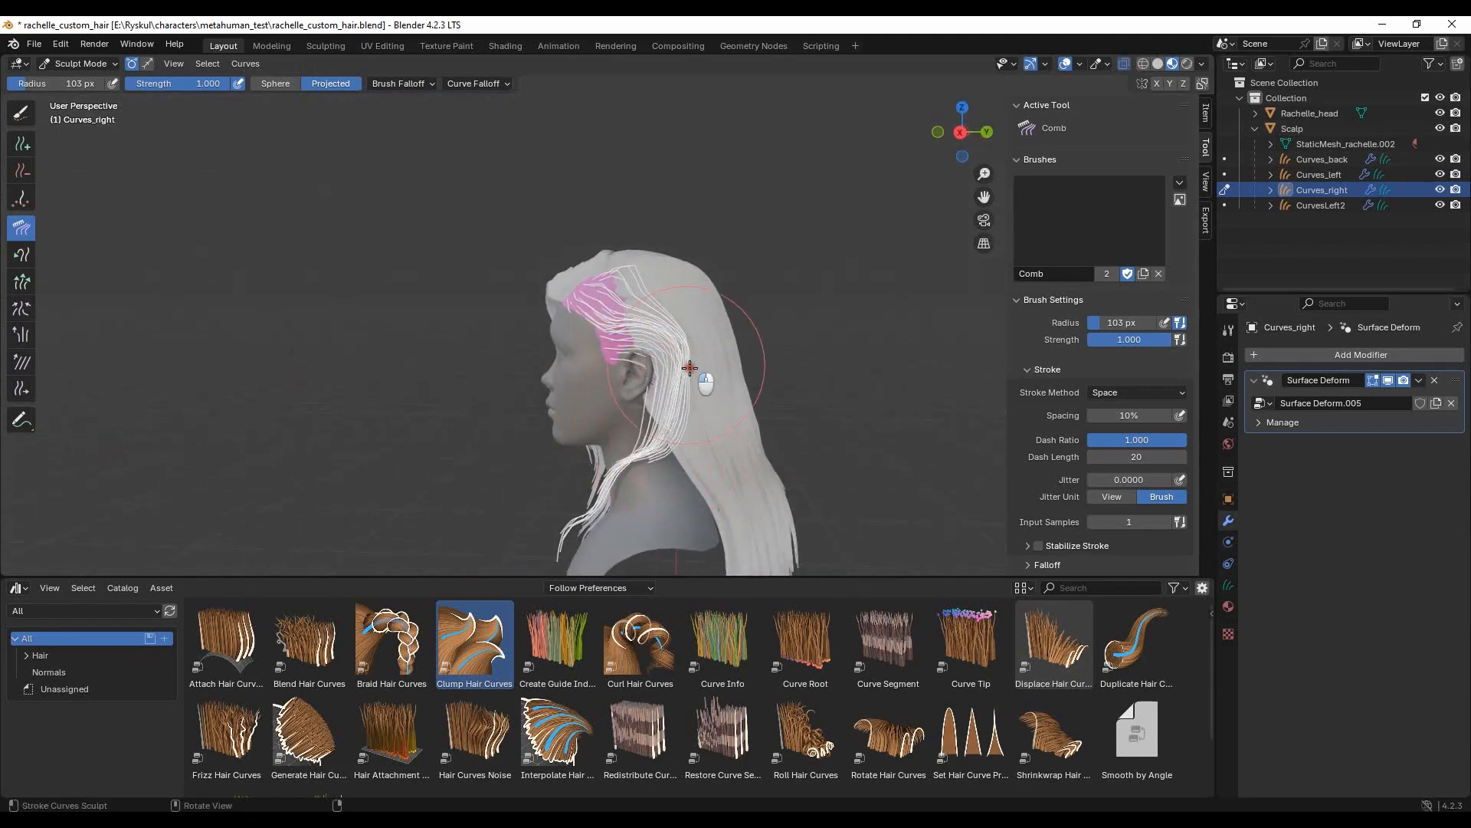
- Puff the Curves_right guides around the side of the head to lift them off the surface
middle_click_drag(695, 344, 759, 286)
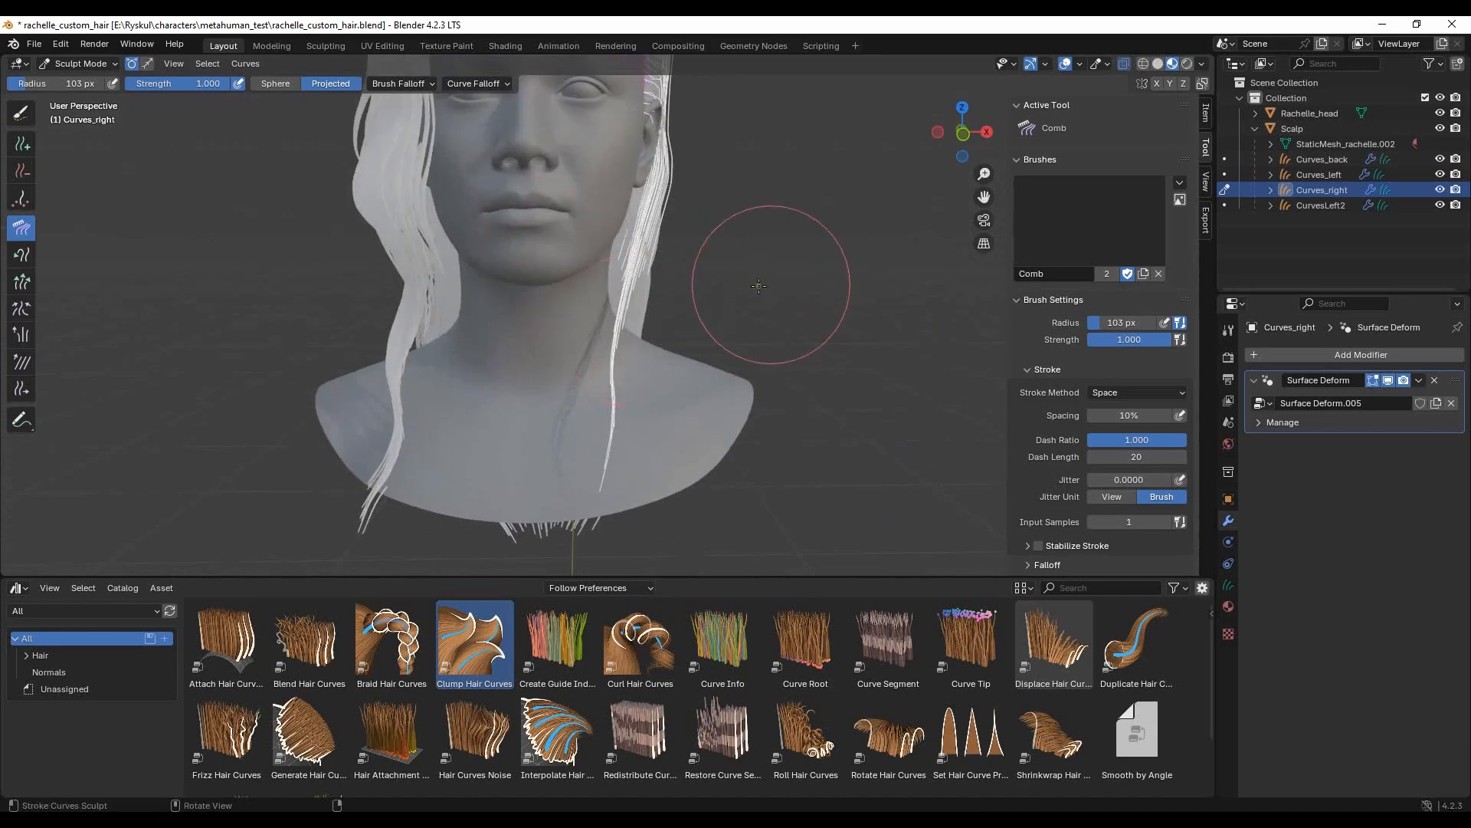
left_click(22, 334)
mouse_move(690, 246)
middle_mouse_down()
mouse_move(728, 302)
mouse_move(687, 171)
middle_mouse_up()
mouse_move(597, 366)
middle_mouse_down()
mouse_move(575, 287)
mouse_move(545, 283)
mouse_move(588, 264)
middle_mouse_up()
- Comb the puffed guides back over the ear and down toward the neck and back hair with a 103 px radius
left_click(20, 228)
mouse_move(617, 204)
left_mouse_down()
mouse_move(617, 217)
mouse_move(624, 202)
mouse_move(693, 230)
left_mouse_up()
middle_click_drag(694, 230, 623, 291)
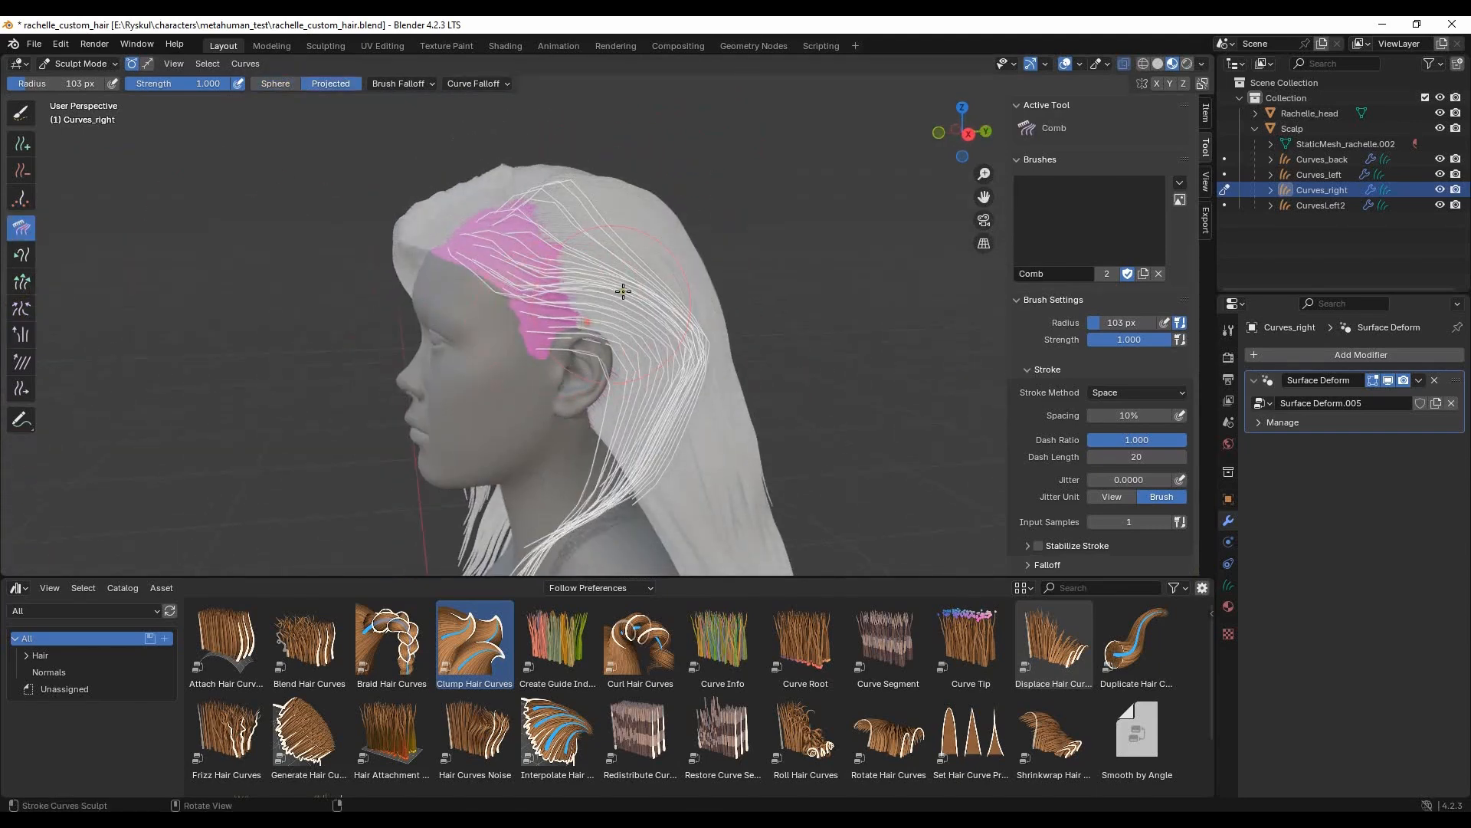
left_click_drag(731, 314, 750, 477)
middle_click_drag(705, 399, 672, 249, "shift")
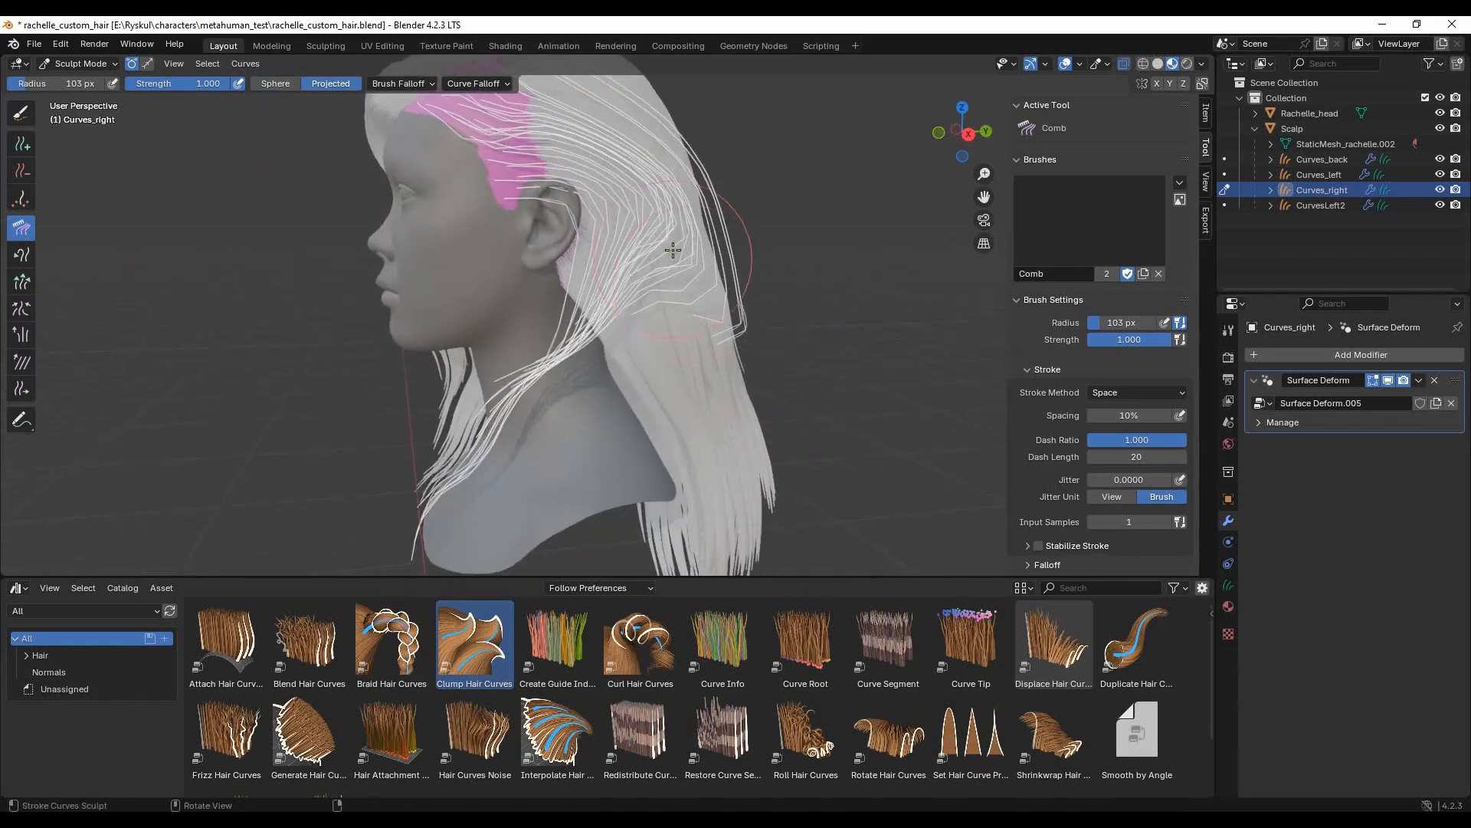
mouse_move(761, 333)
left_mouse_down()
mouse_move(543, 395)
mouse_move(411, 521)
left_mouse_up()
mouse_move(644, 276)
left_mouse_down()
mouse_move(584, 220)
mouse_move(557, 154)
left_mouse_up()
- Reduce the Comb radius to 49 px and comb the guides around the top and back of the ear
left_click_drag(40, 84, 23, 85)
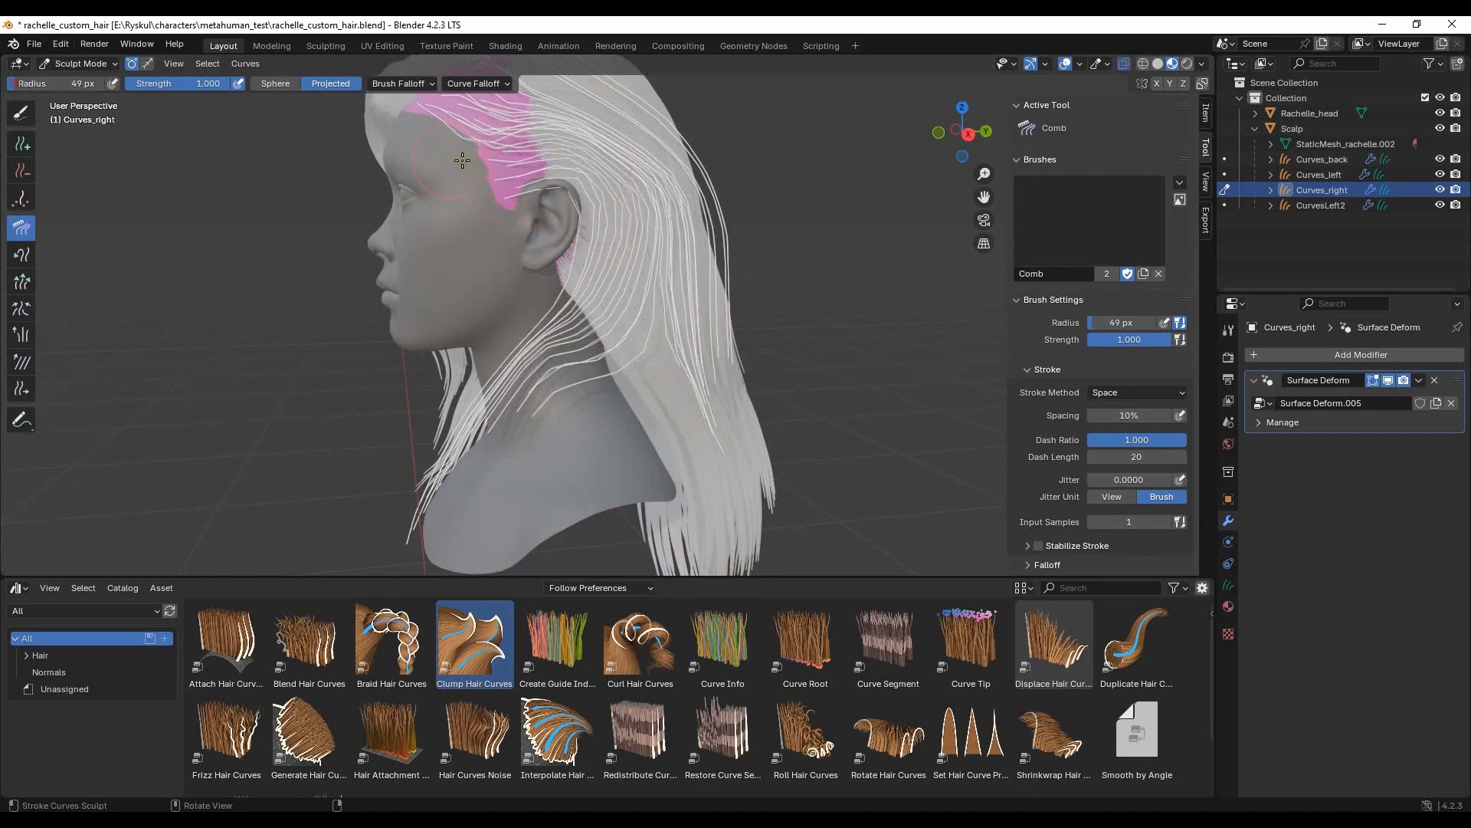
left_click_drag(548, 194, 572, 202)
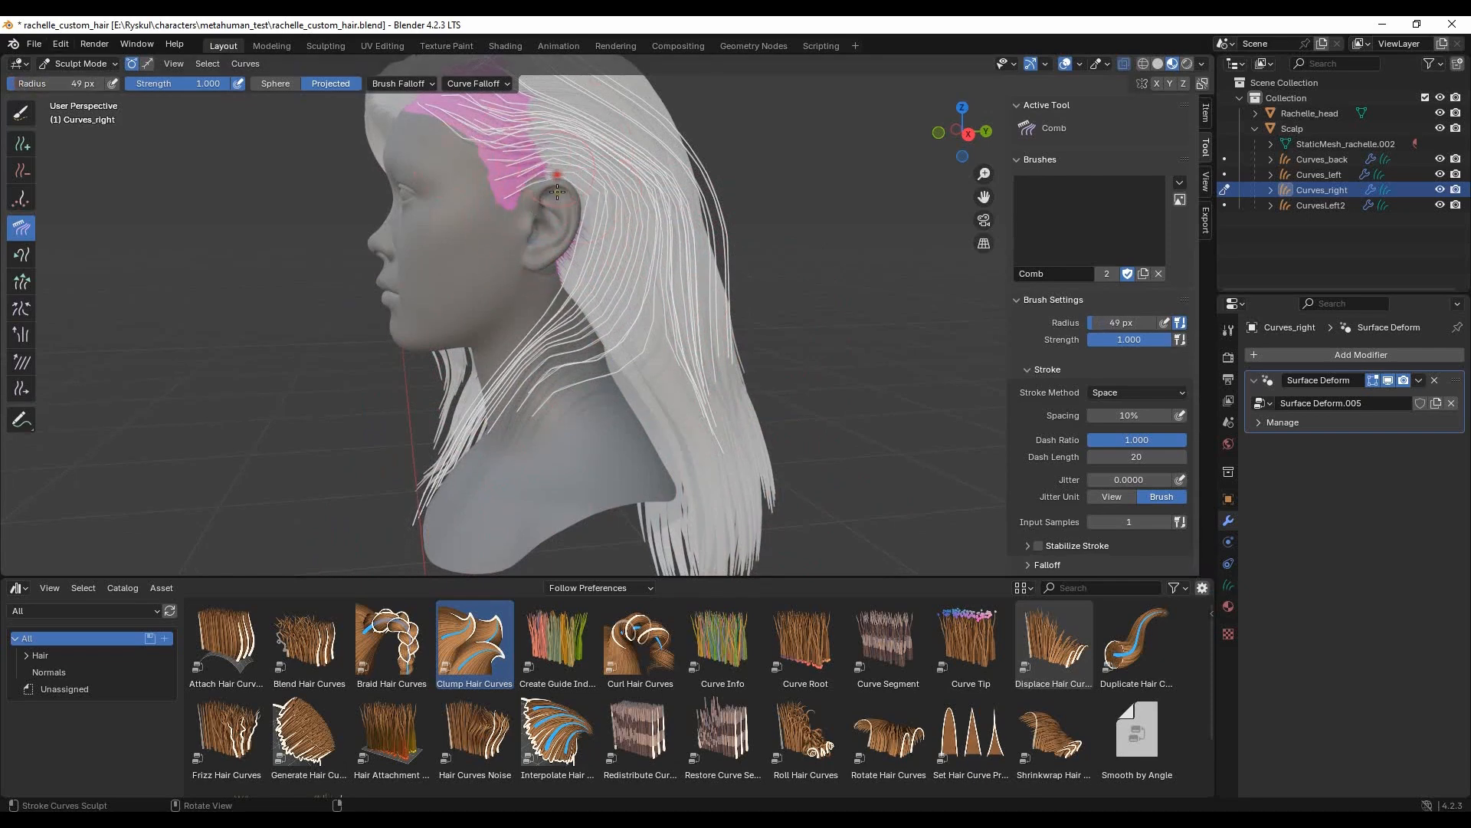
middle_click_drag(567, 265, 663, 304)
- Increase the Comb radius to 177 px and reshape the guides along the neck and over the back hair
left_click_drag(18, 86, 43, 86)
left_click_drag(529, 293, 569, 292)
left_click_drag(504, 376, 558, 401)
middle_click_drag(412, 340, 657, 263)
middle_click_drag(782, 269, 689, 500)
left_click_drag(689, 500, 189, 132)
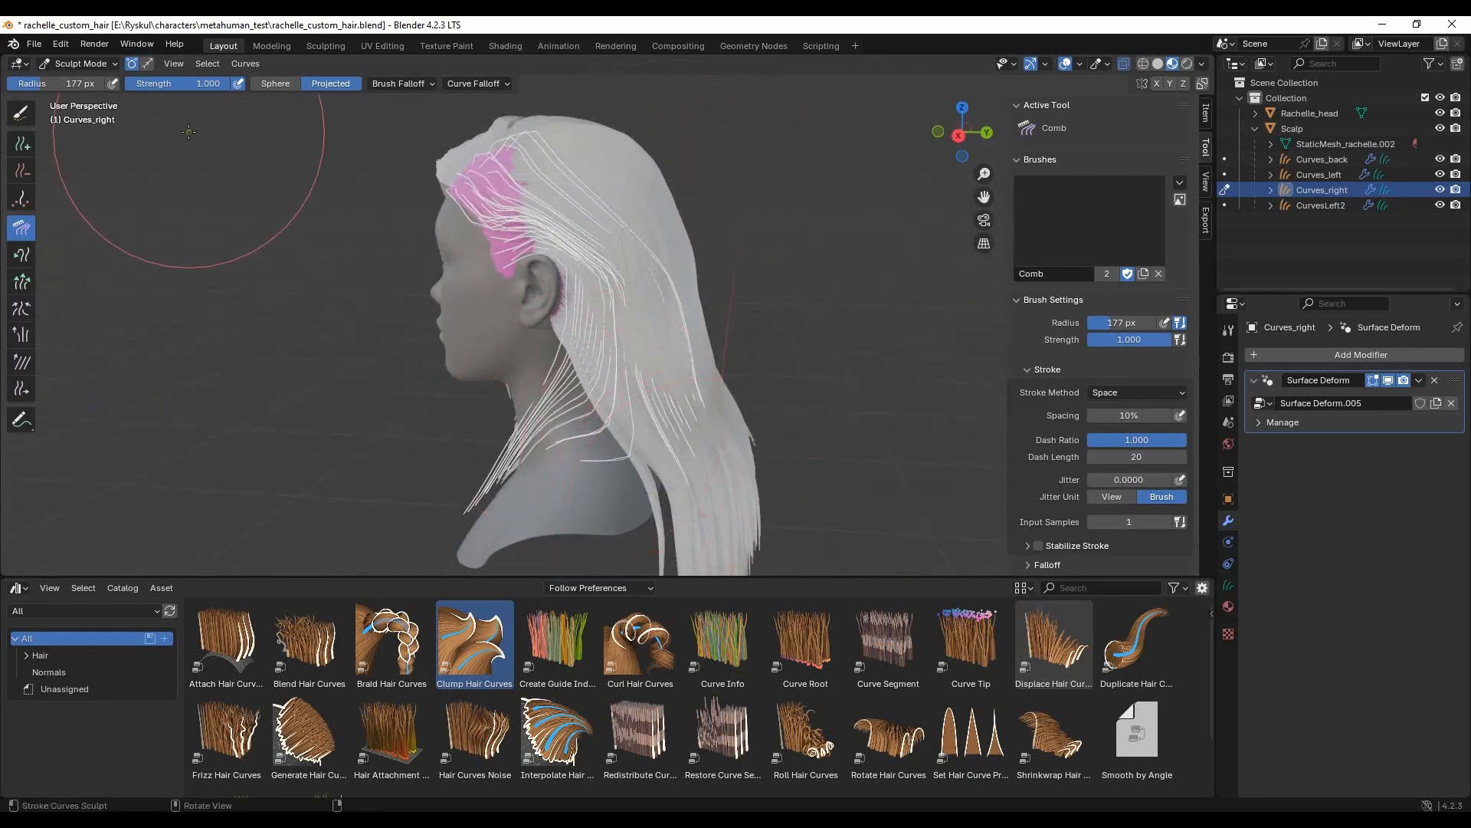
- Select the rear guides lying over the back hair with a 76 px Paint Selection brush and comb them along it
left_click(22, 112)
key("f")
left_click(272, 180)
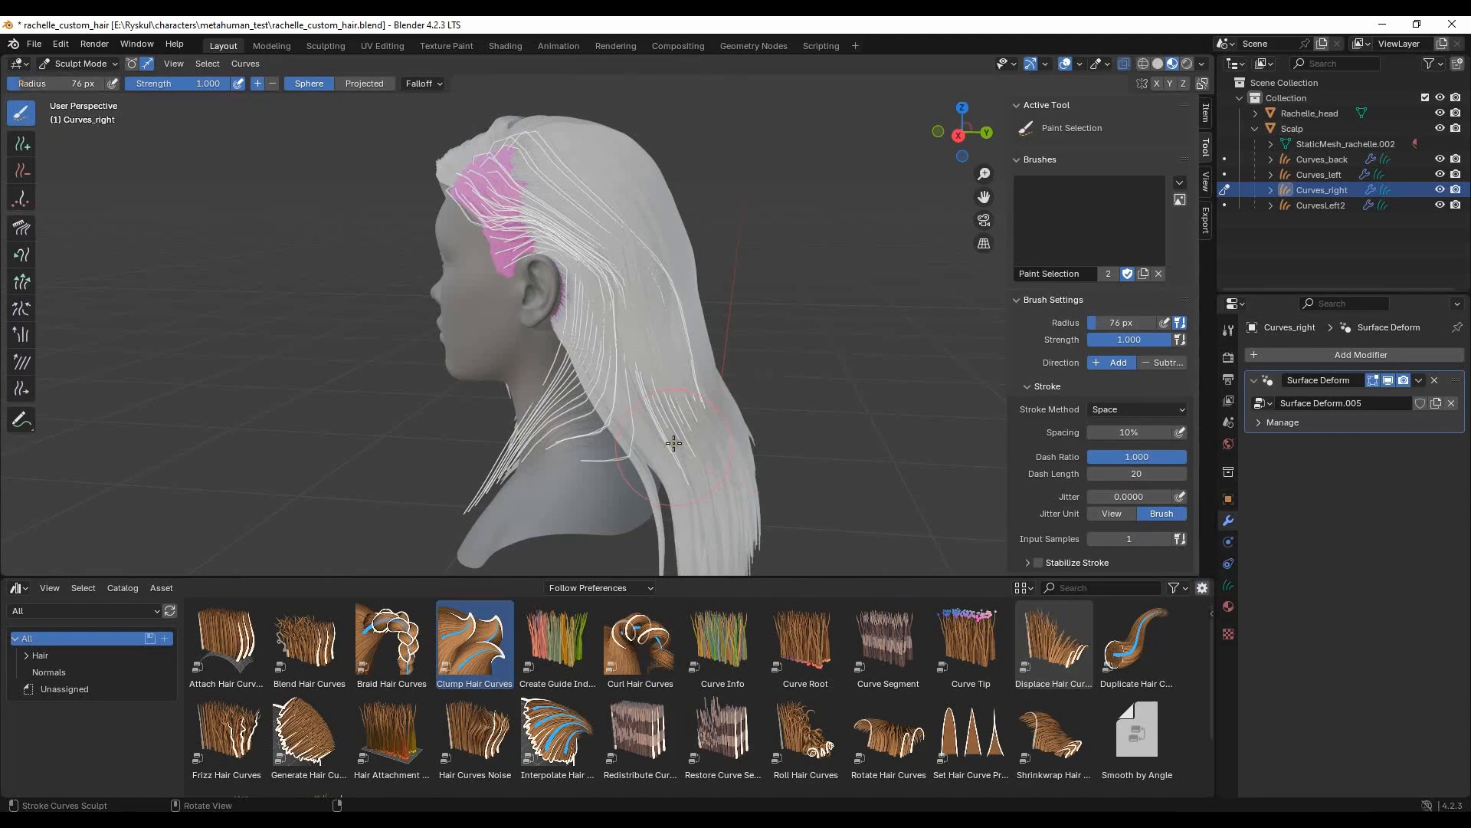
left_click_drag(674, 449, 712, 410)
left_click(21, 228)
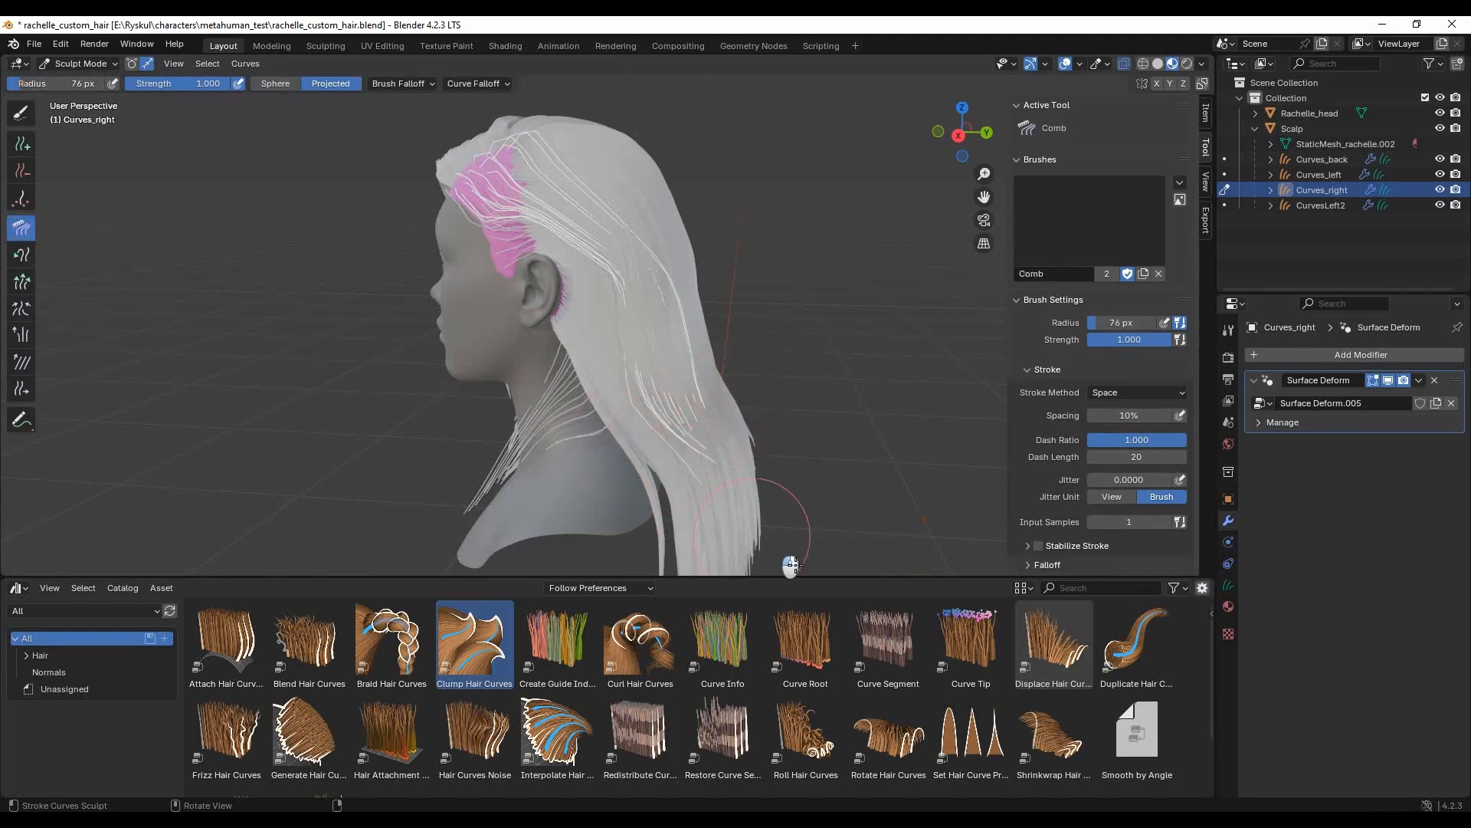
- Invert the guide selection and comb the front guides closely around the back of the ear with a 76 px radius
left_click(205, 66)
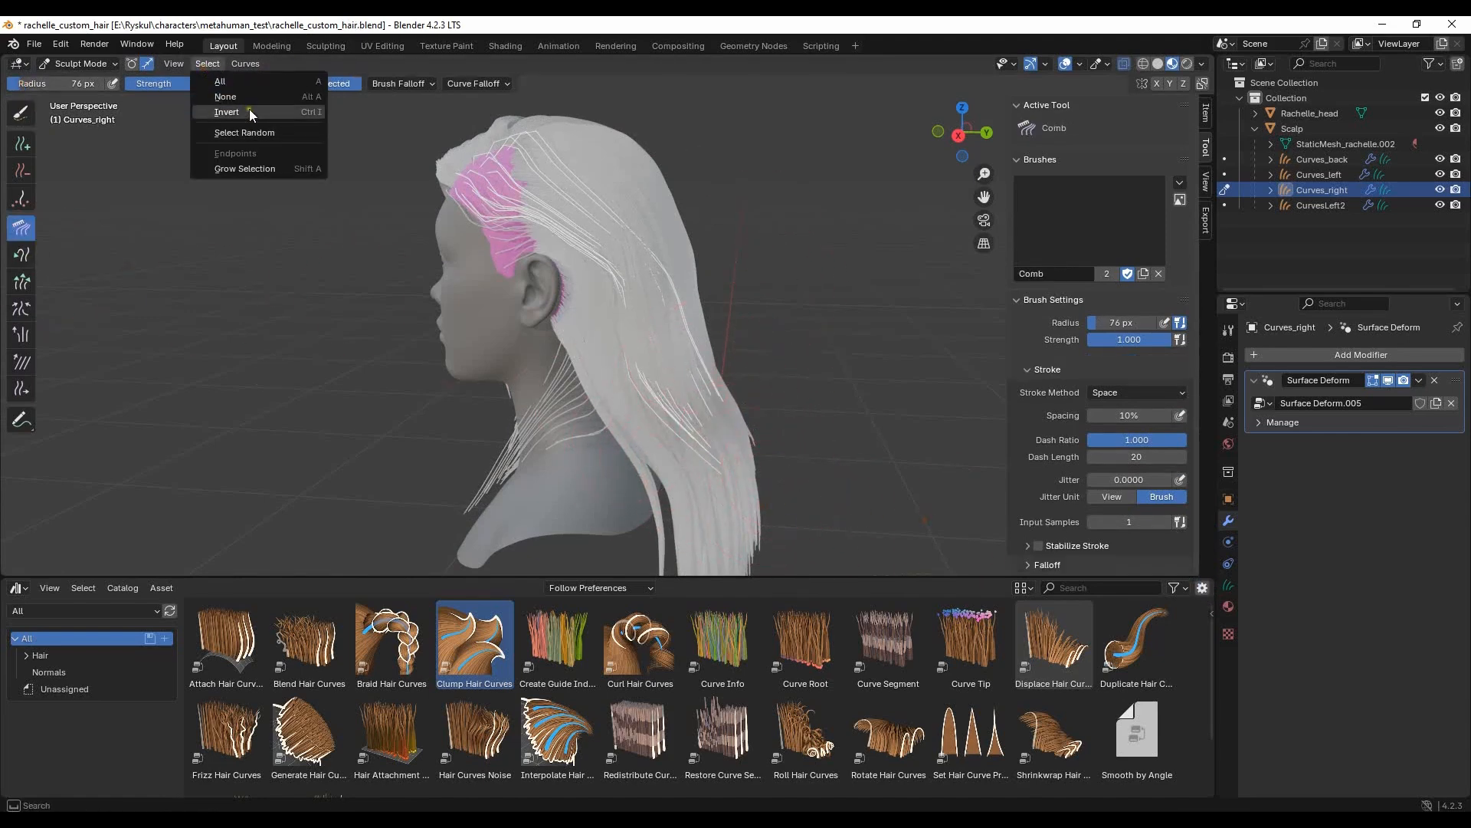
left_click(249, 108)
mouse_move(641, 423)
left_mouse_down()
mouse_move(573, 398)
mouse_move(559, 322)
mouse_move(581, 306)
mouse_move(554, 257)
left_mouse_up()
middle_click_drag(581, 245, 860, 191)
mouse_move(690, 205)
middle_mouse_down()
mouse_move(652, 268)
mouse_move(512, 245)
middle_mouse_up()
mouse_move(626, 419)
left_mouse_down()
mouse_move(586, 427)
mouse_move(569, 452)
mouse_move(563, 440)
left_mouse_up()
mouse_move(640, 316)
middle_mouse_down()
mouse_move(629, 337)
mouse_move(540, 354)
middle_mouse_up()
- Comb the selected front guides into a wavy strand falling beside the jaw and neck
middle_click_drag(426, 398, 674, 410)
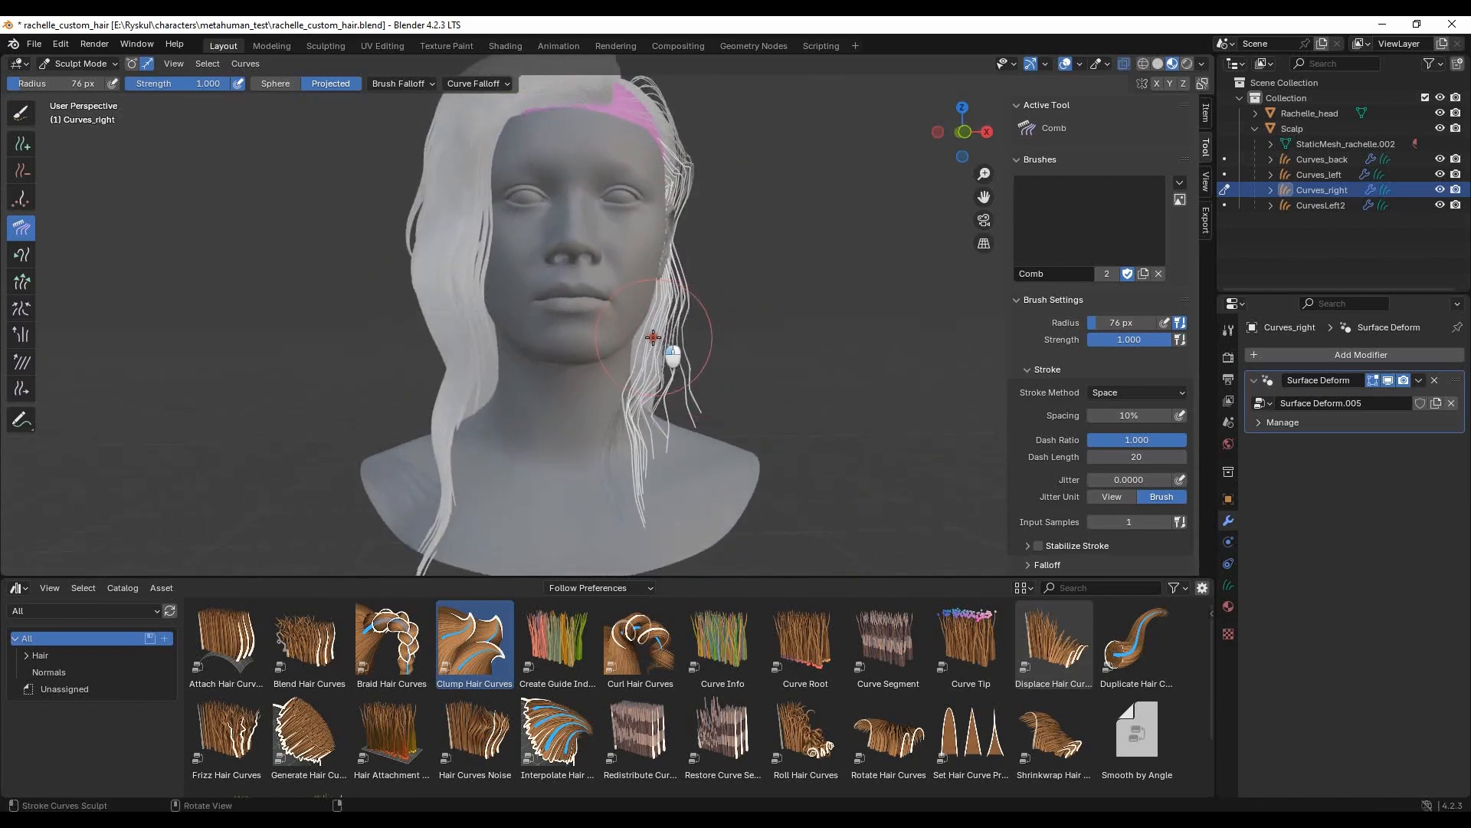
mouse_move(721, 330)
middle_mouse_down()
mouse_move(588, 385)
mouse_move(558, 310)
middle_mouse_up()
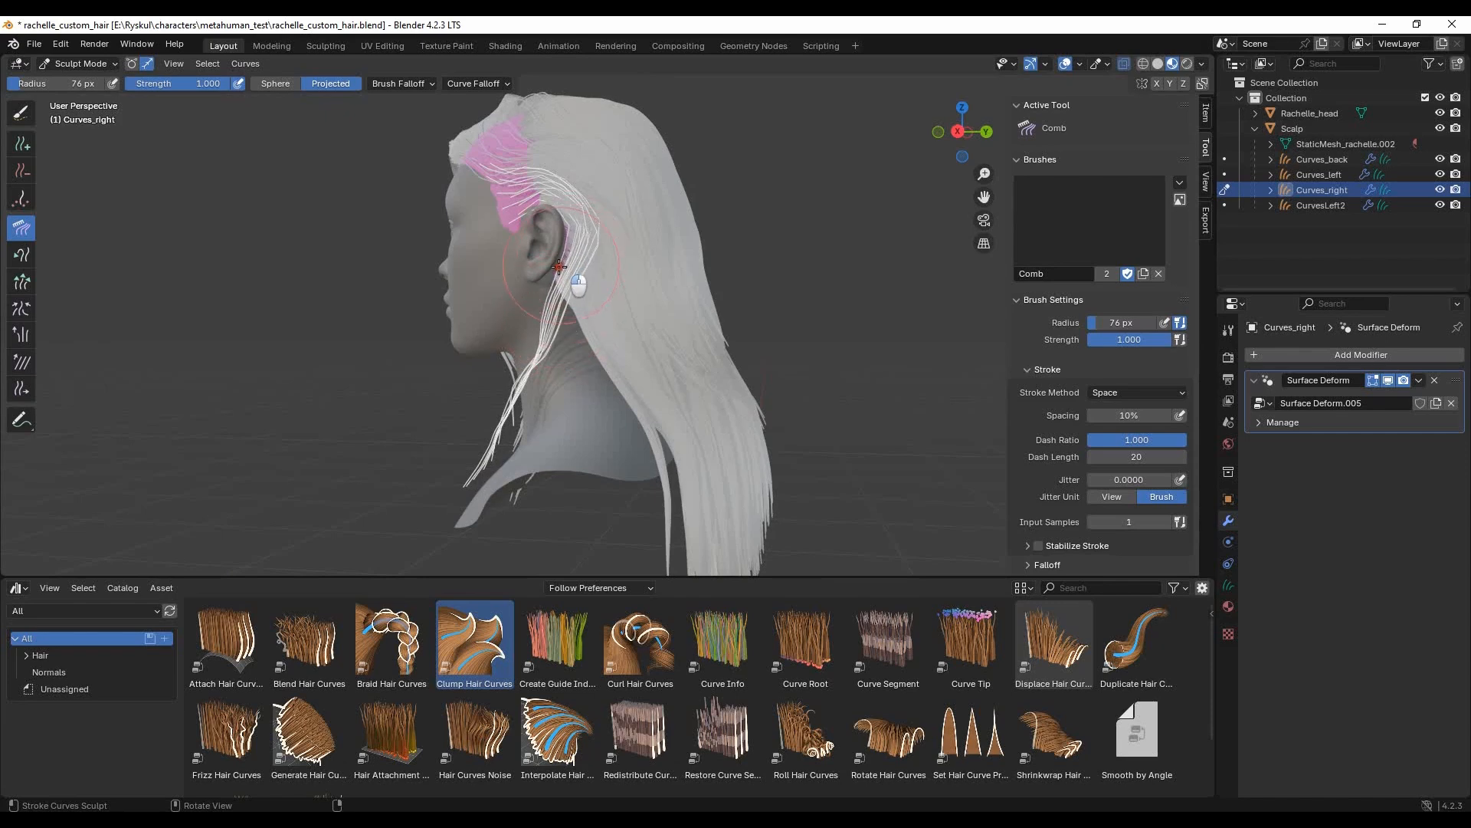
middle_click_drag(585, 249, 549, 309)
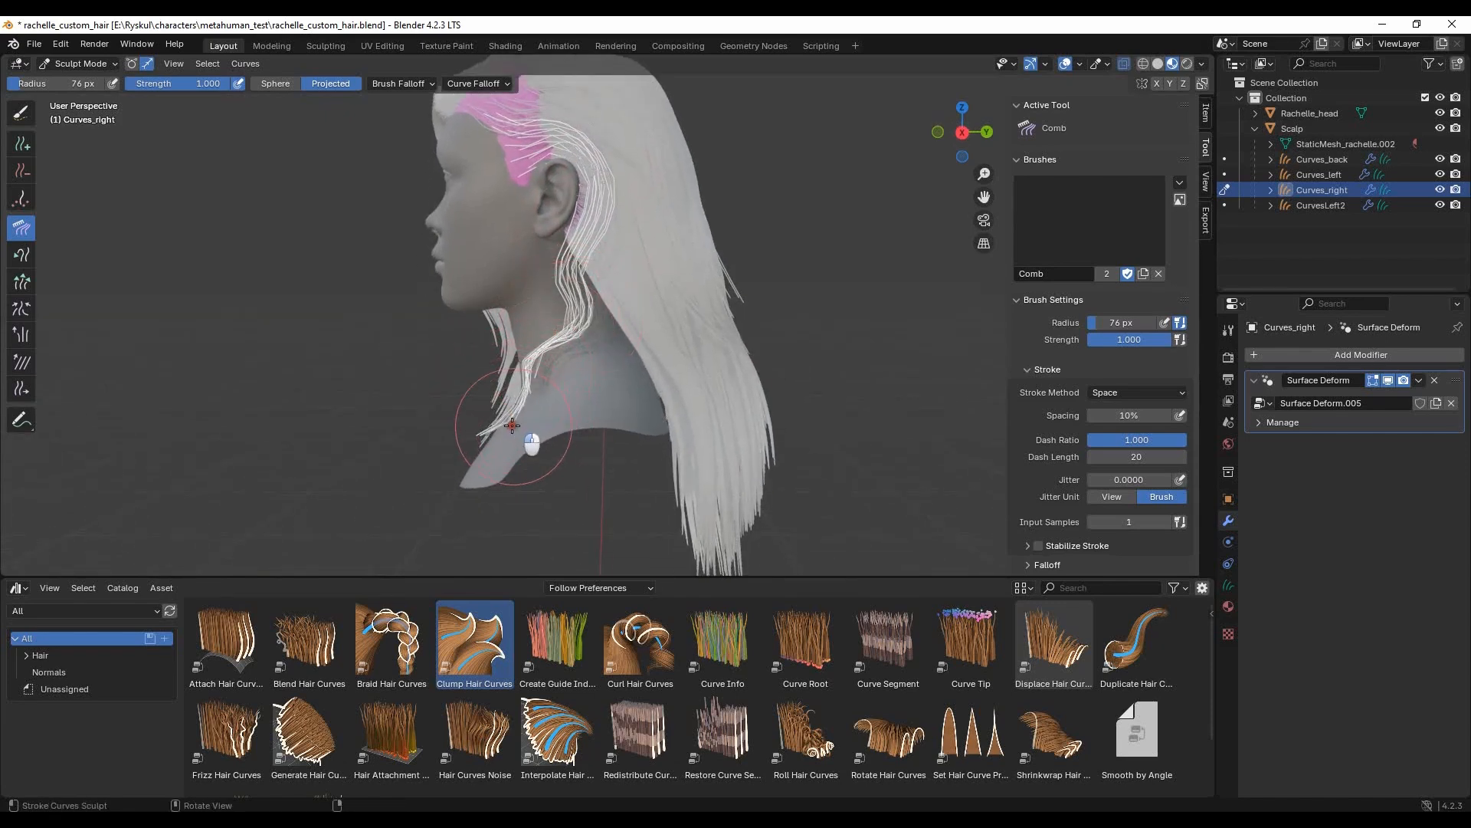
middle_click_drag(628, 393, 712, 306)
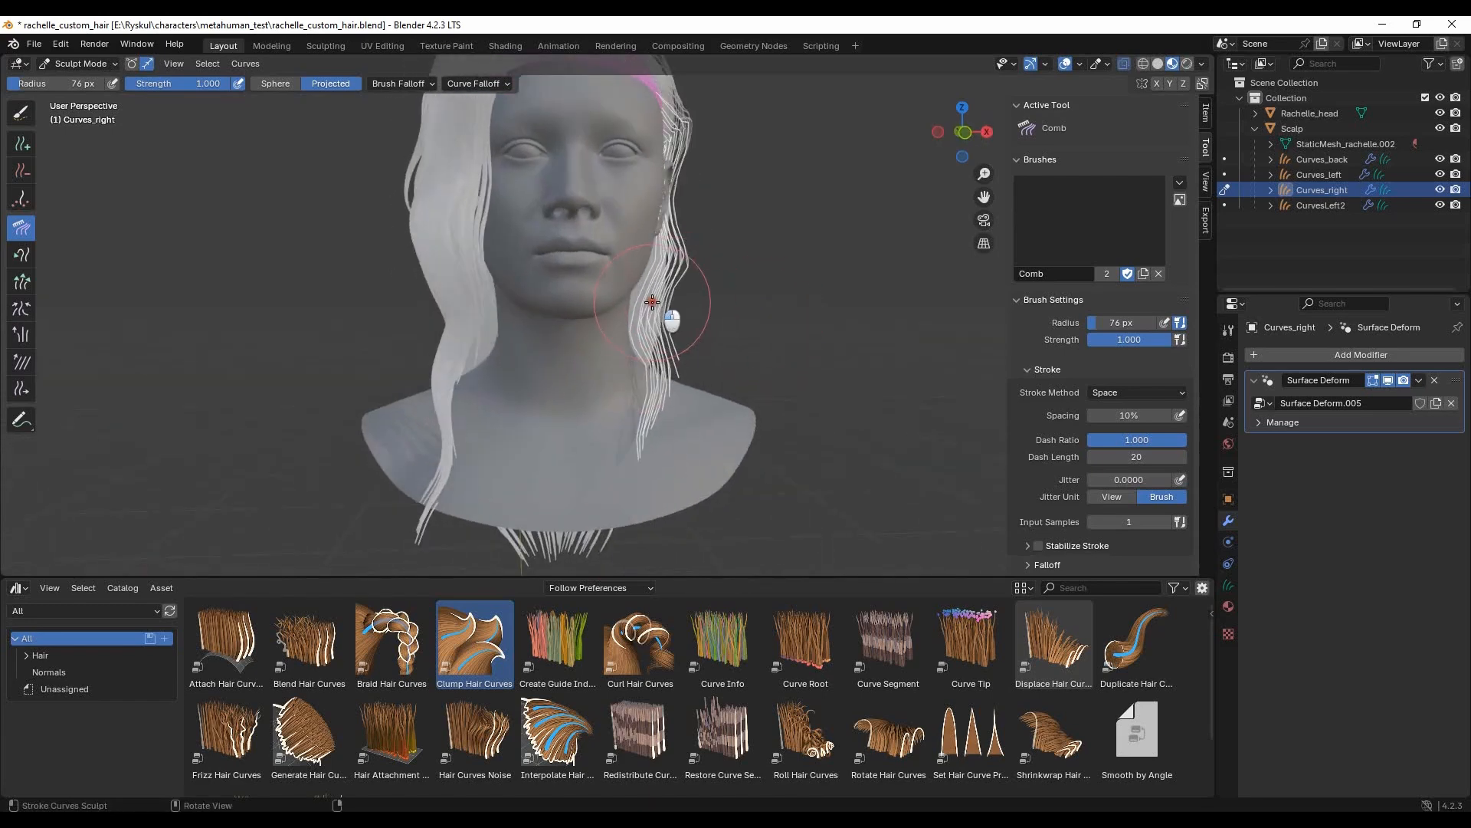
middle_click_drag(647, 353, 625, 356)
scroll(771, 392, "down", 4)
middle_click_drag(739, 351, 757, 359)
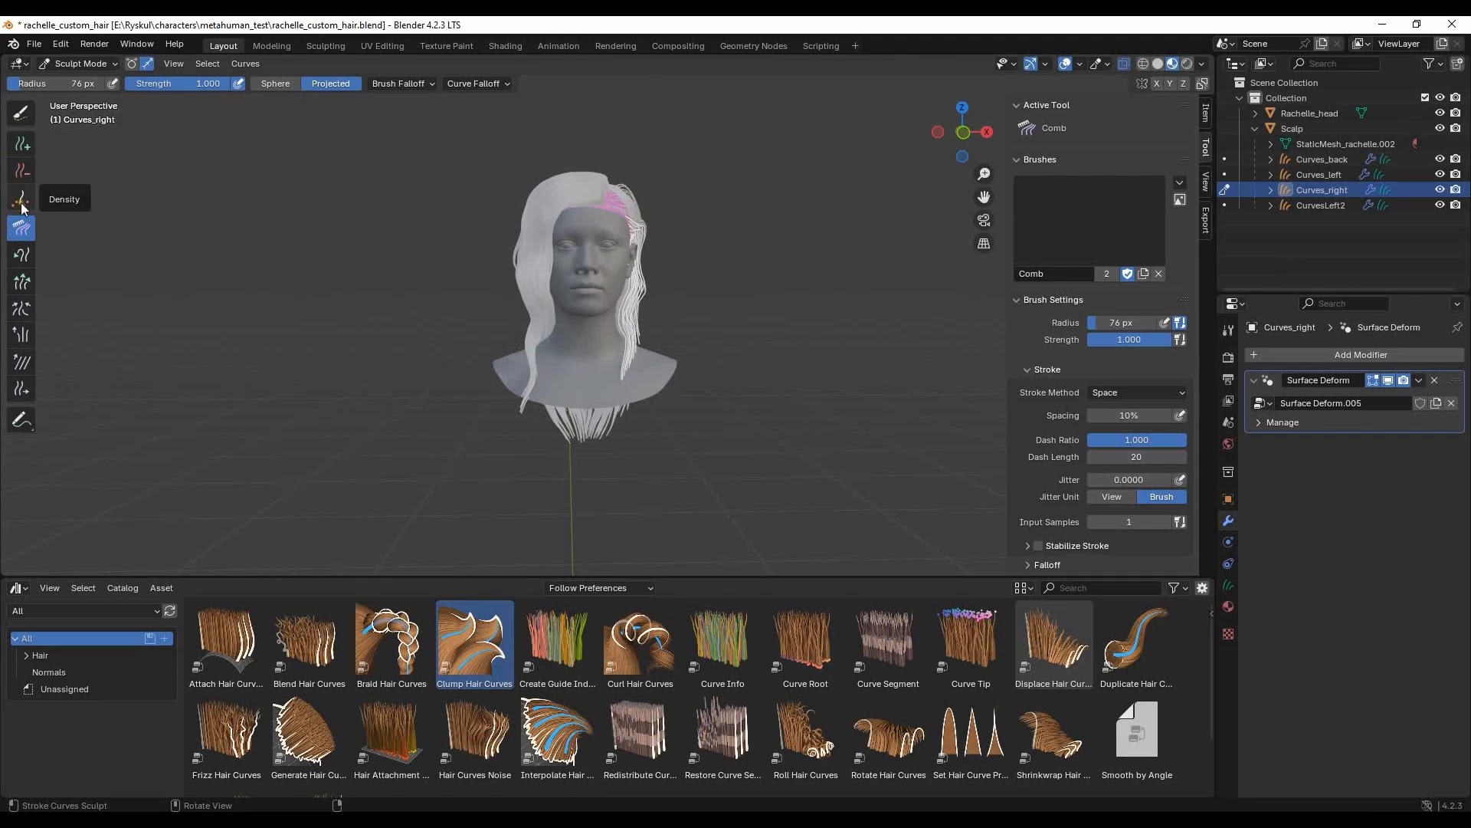
- Lengthen the front strand's guides with Grow/Shrink and comb them into waves down to the chest
left_click(22, 281)
middle_click_drag(624, 391, 552, 370)
left_click(21, 227)
middle_click_drag(690, 417, 651, 383)
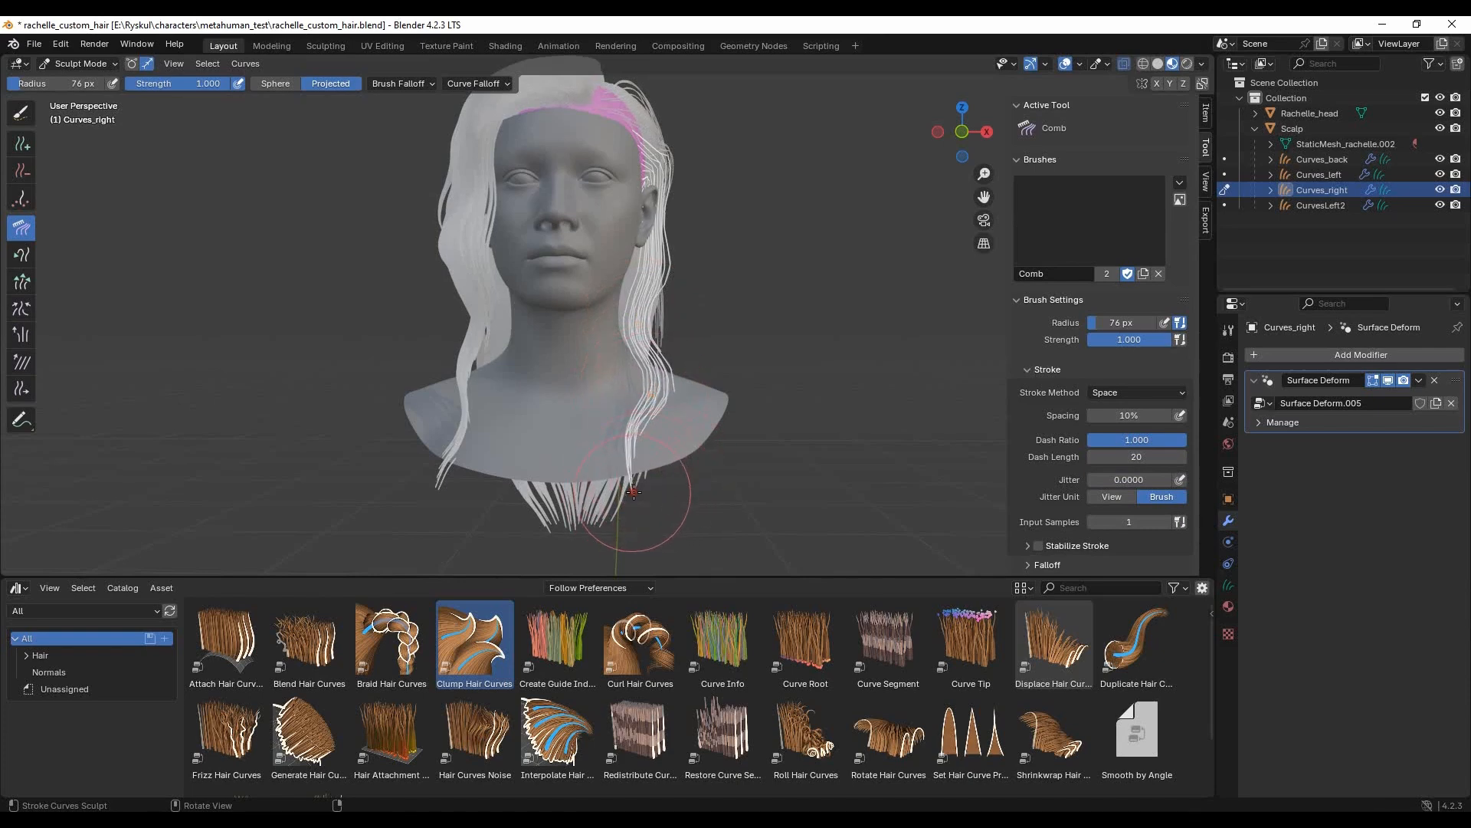
- Invert the guide selection and comb the rear guides down along the back hair with a 76 px radius
middle_click_drag(754, 390, 536, 261)
left_click(205, 64)
left_click(237, 112)
middle_click_drag(795, 338, 633, 319)
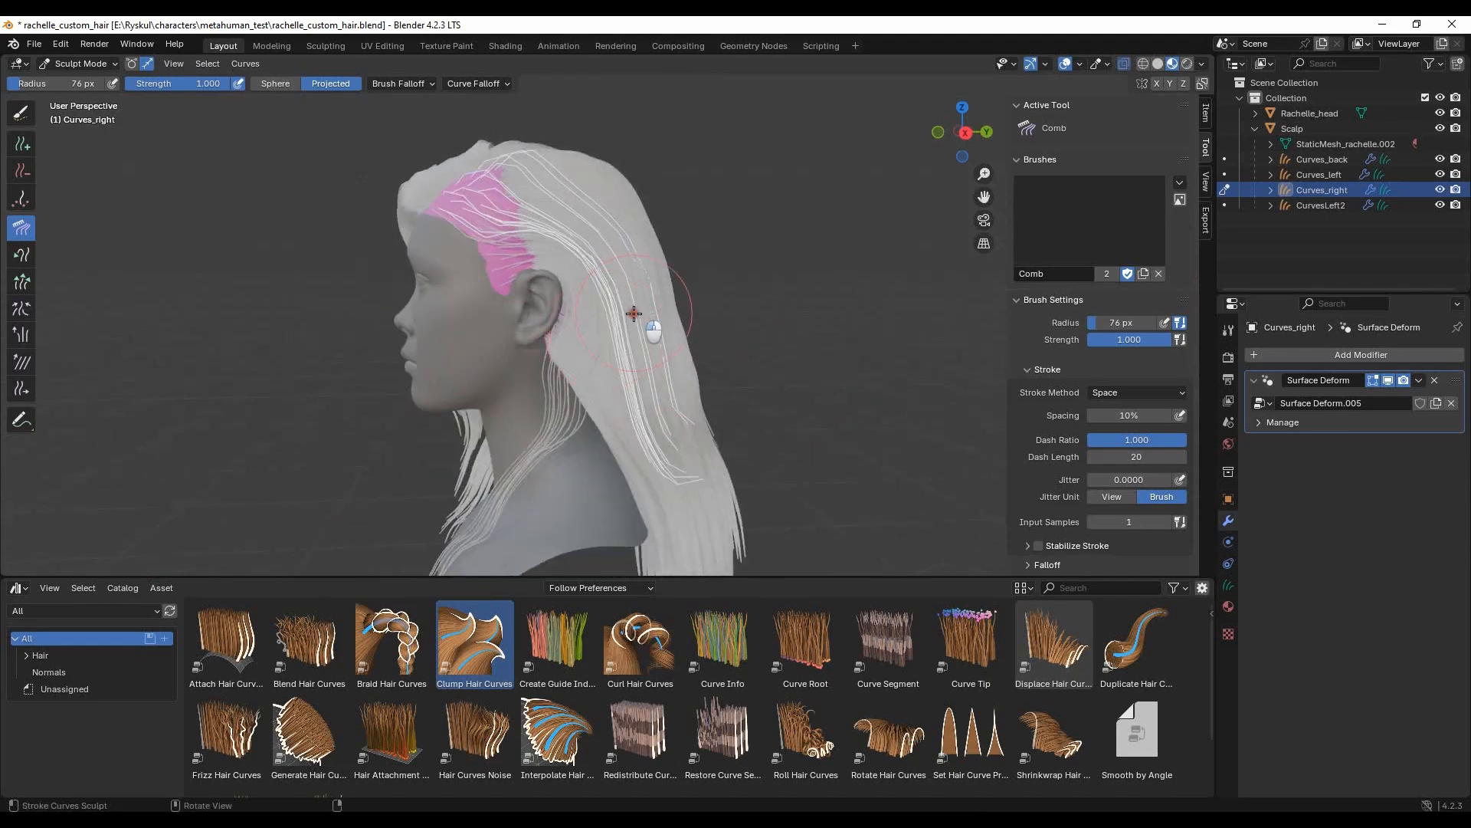
middle_click_drag(754, 442, 529, 359)
middle_click_drag(632, 325, 665, 313)
middle_click_drag(624, 389, 585, 453)
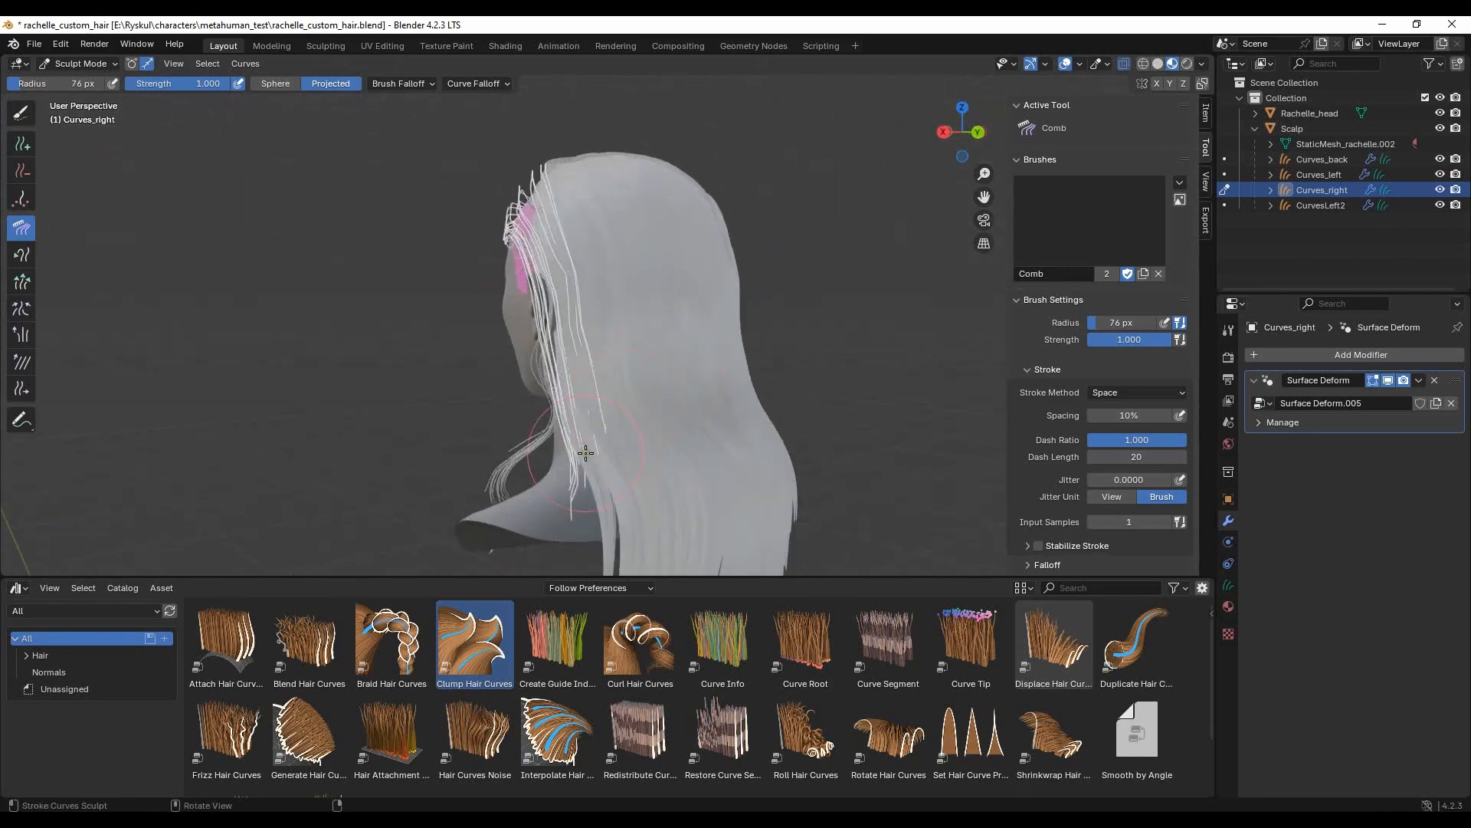
- Comb the selected rear guides closer to the side and top of the head, and return Curves_right to Object Mode
middle_click_drag(568, 518, 668, 399)
mouse_move(696, 289)
middle_mouse_down()
mouse_move(509, 249)
mouse_move(508, 318)
mouse_move(682, 319)
middle_mouse_up()
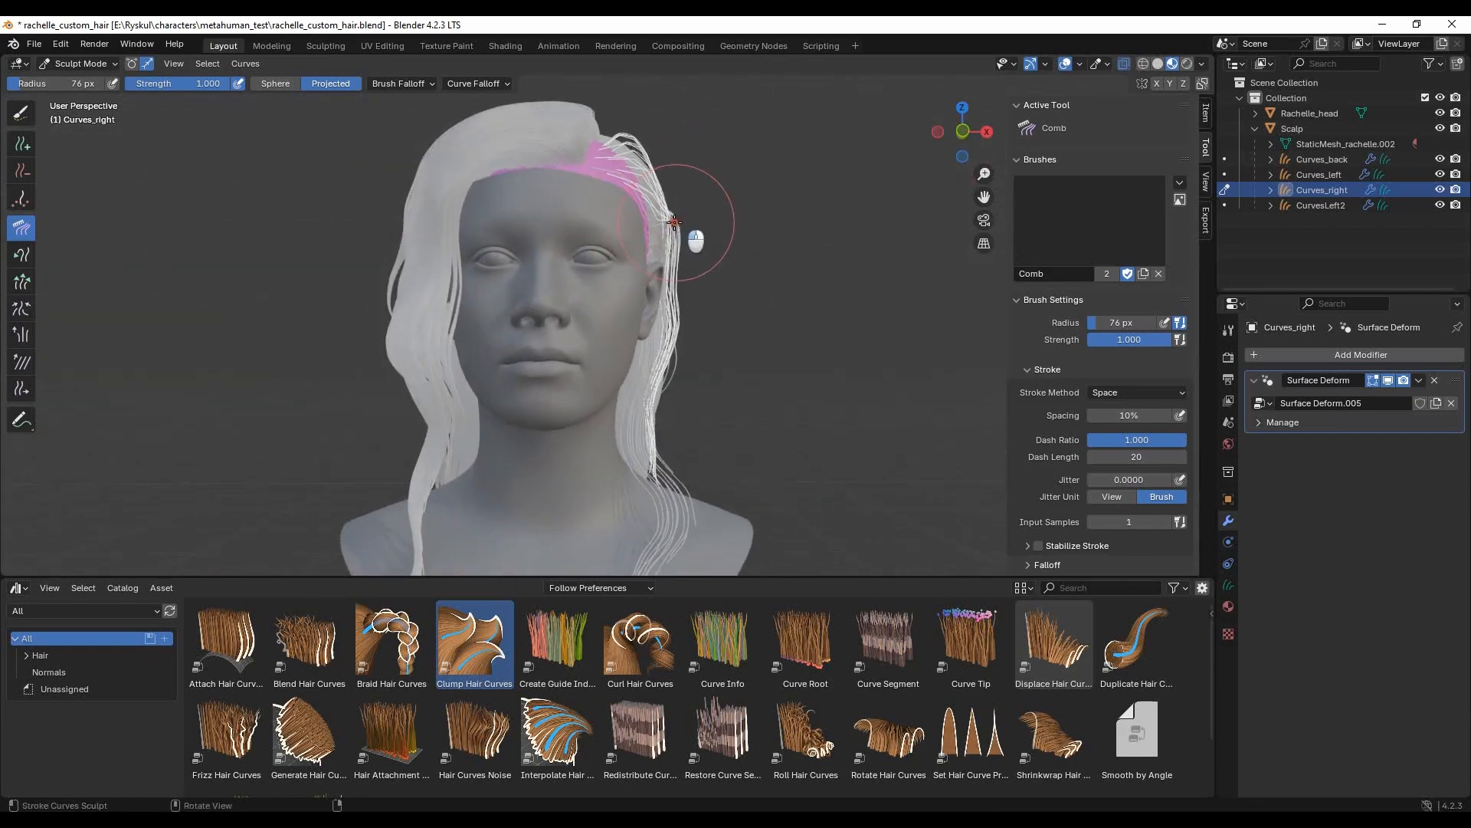
mouse_move(610, 142)
middle_mouse_down()
mouse_move(427, 246)
mouse_move(613, 253)
middle_mouse_up()
left_click(76, 65)
left_click(77, 81)
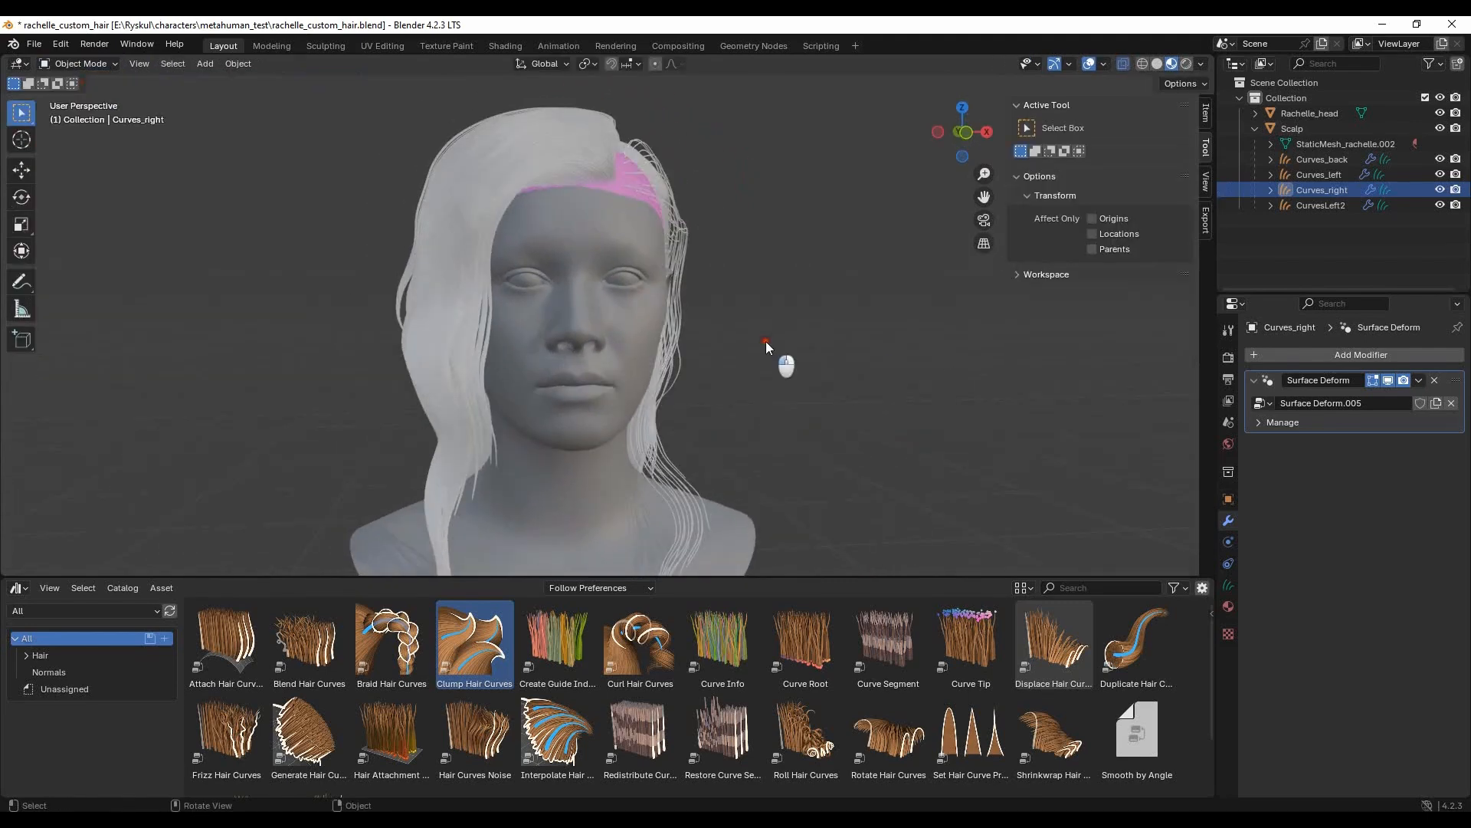
- Copy the Interpolate Hair Curves and Clump Hair Curves modifiers from Curves_left to Curves_right
left_click(1318, 174, "ctrl")
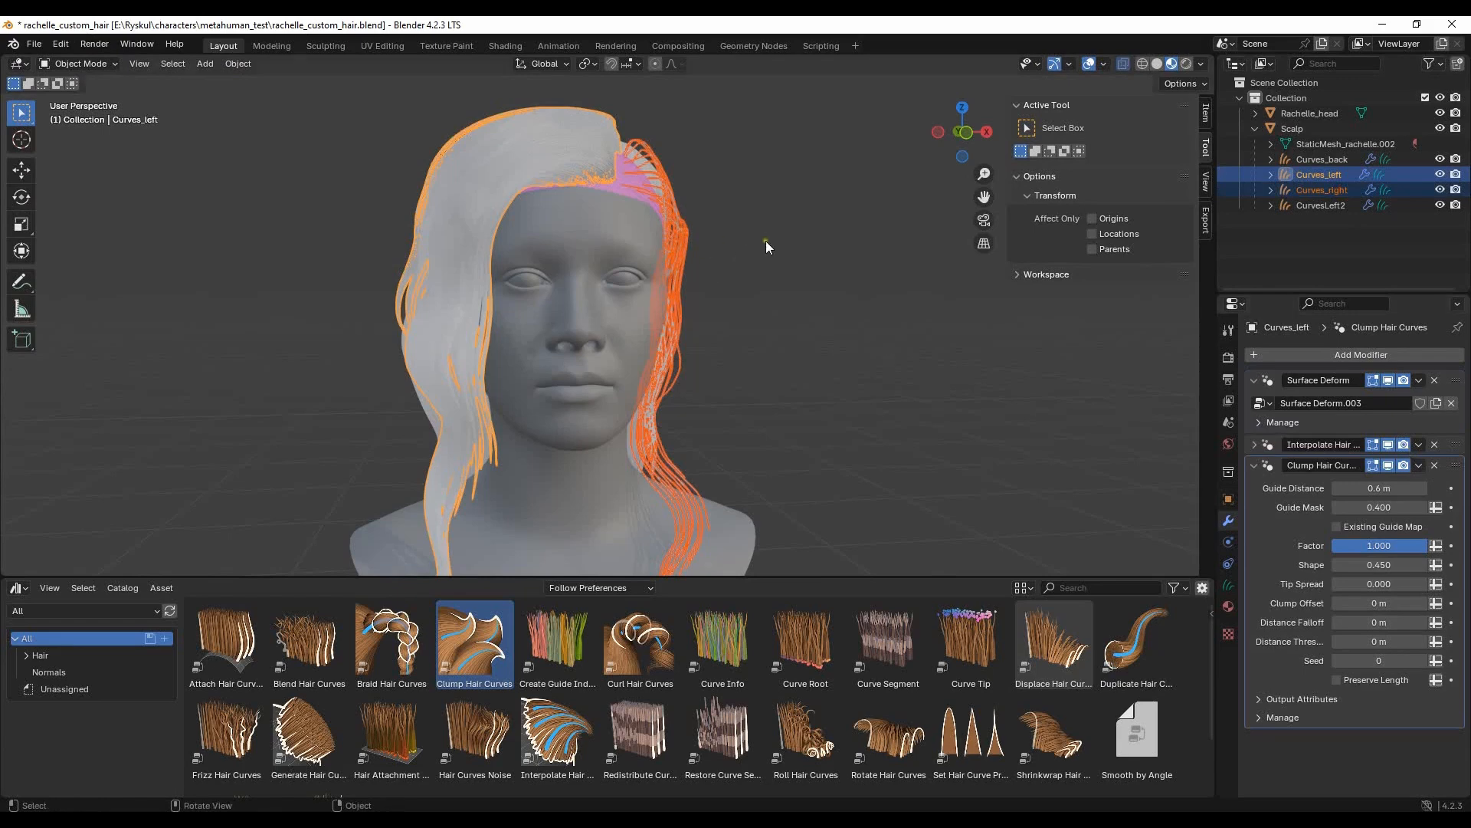
left_click(1418, 445)
left_click(1410, 495)
middle_click_drag(847, 351, 732, 345)
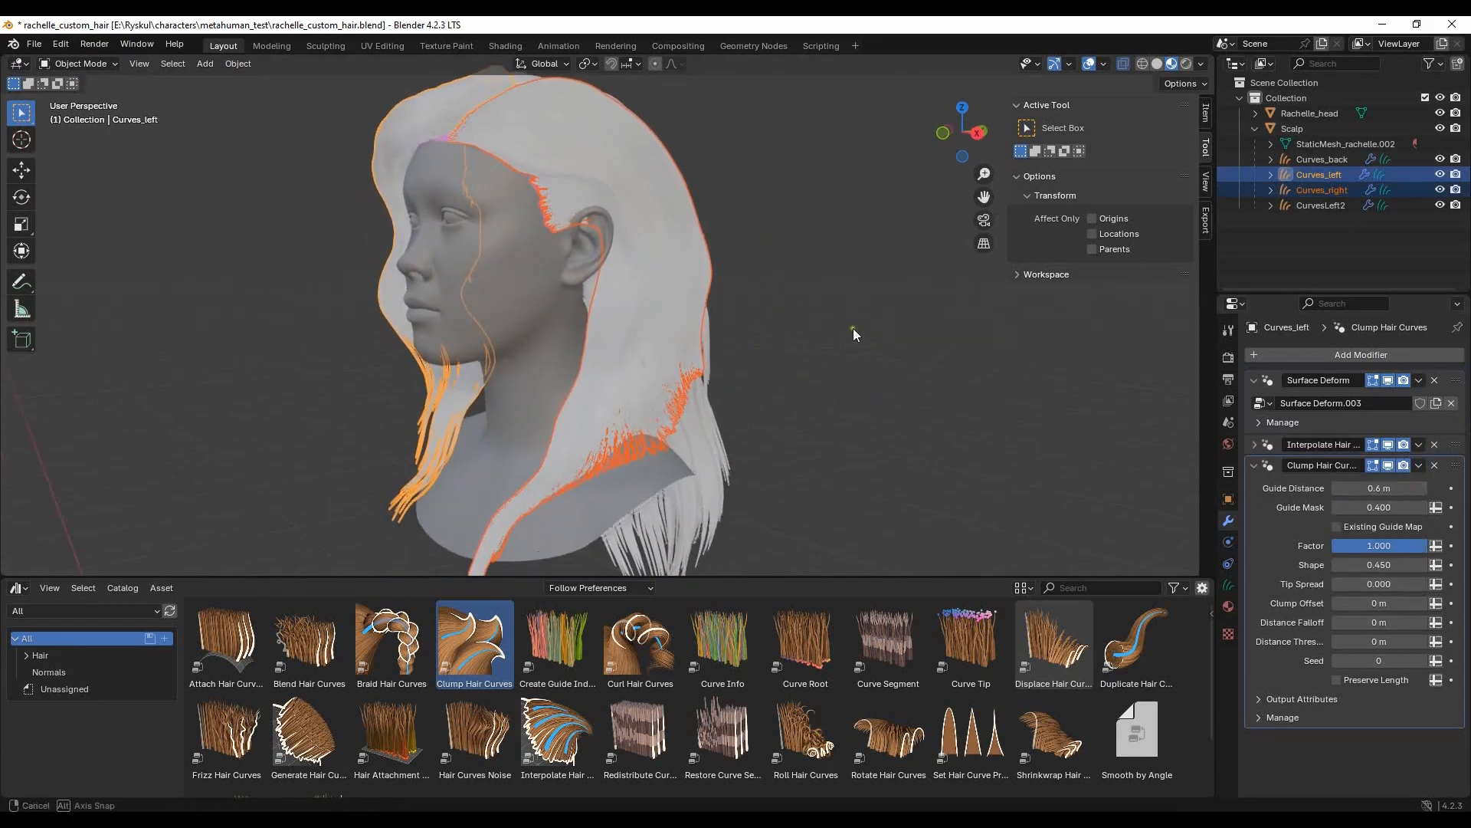
left_click(1418, 465)
left_click(1400, 513)
- Comb Curves_right's rear guides back toward the back hair in Sculpt Mode with a 146 px radius and 0.547 strength
left_click(781, 325)
middle_click_drag(782, 325, 688, 368)
left_click(590, 380)
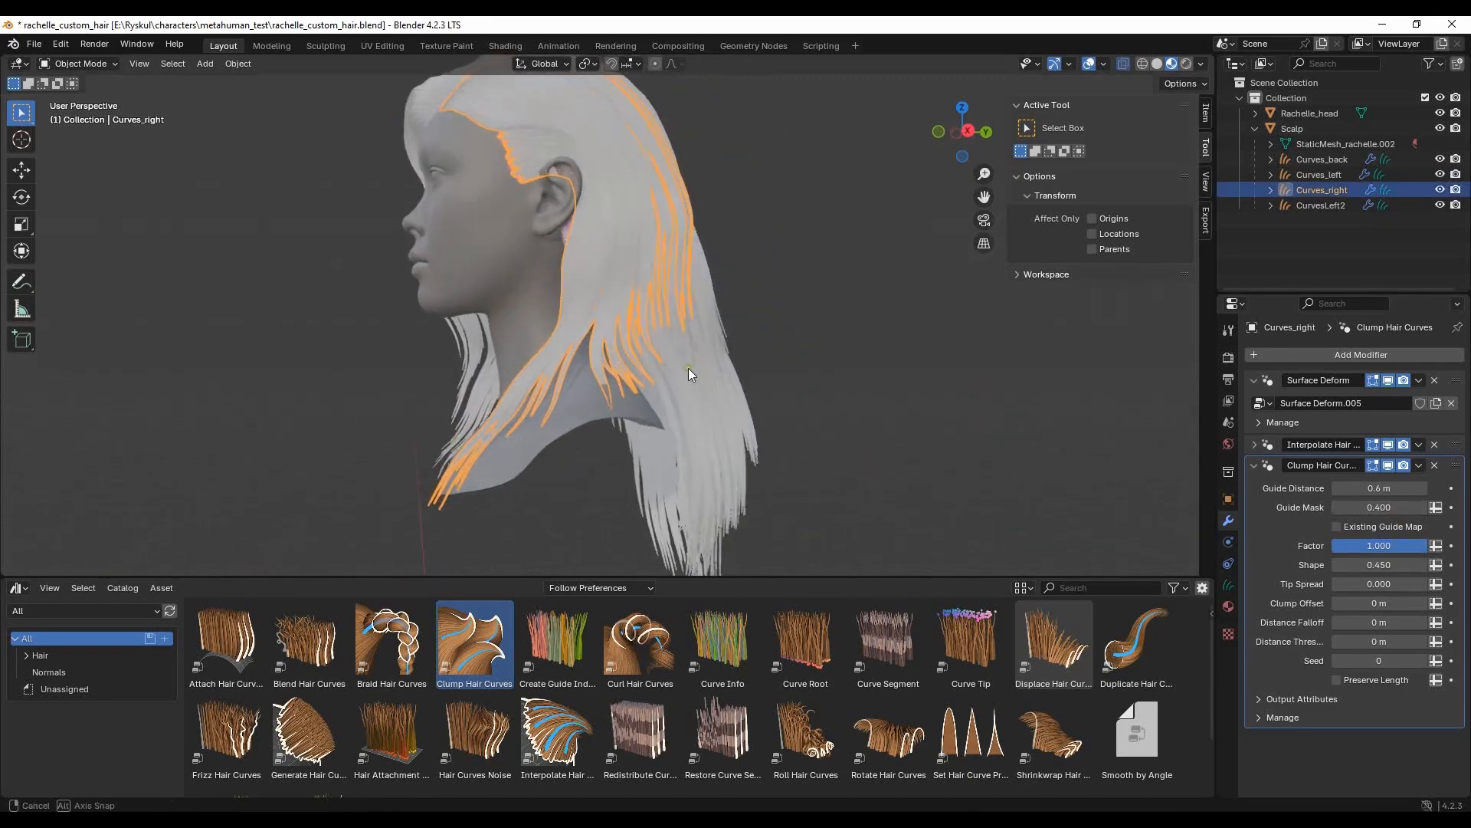
left_click(82, 65)
left_click(92, 118)
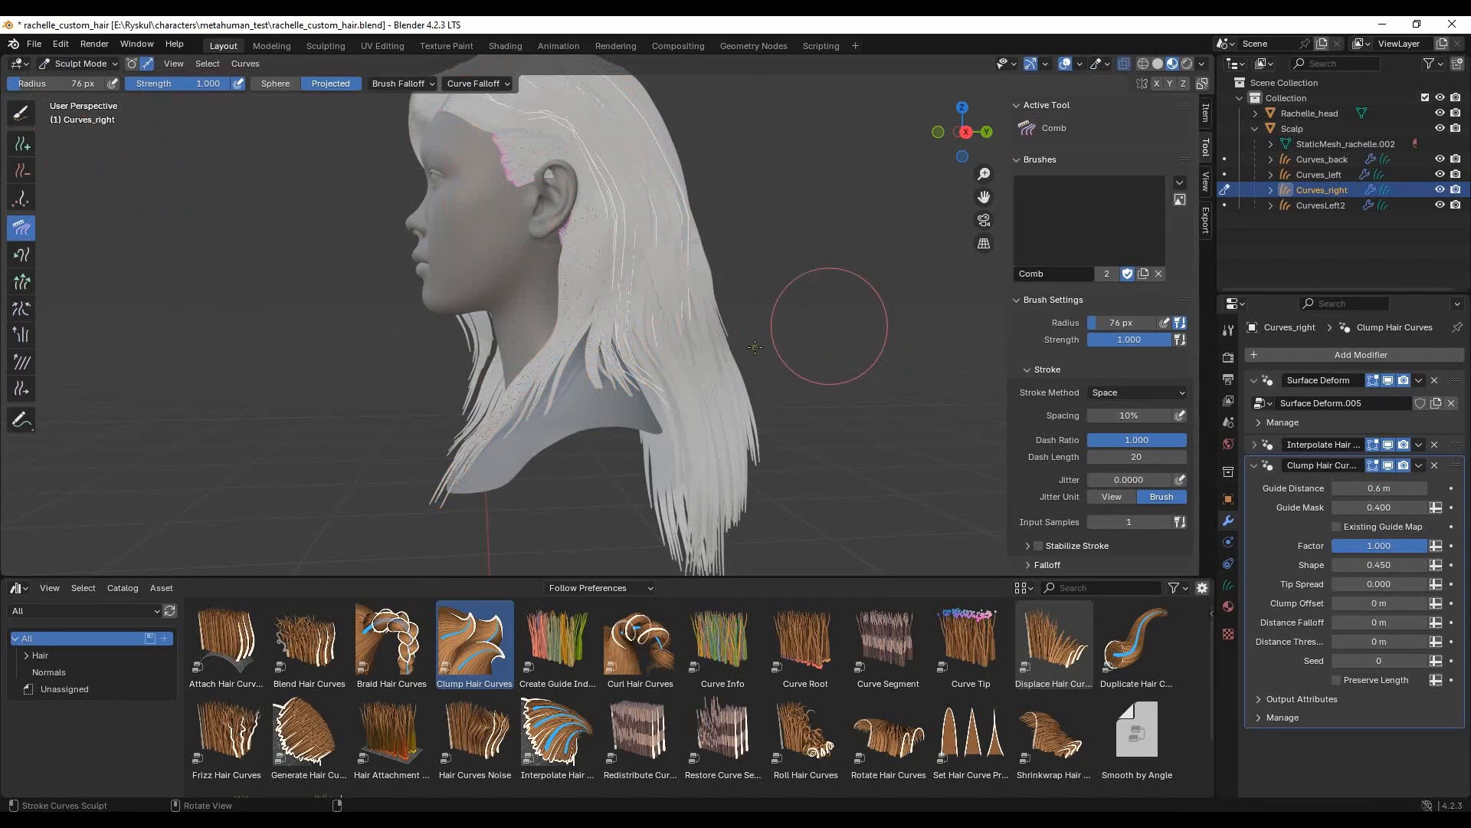
left_click_drag(18, 84, 72, 85)
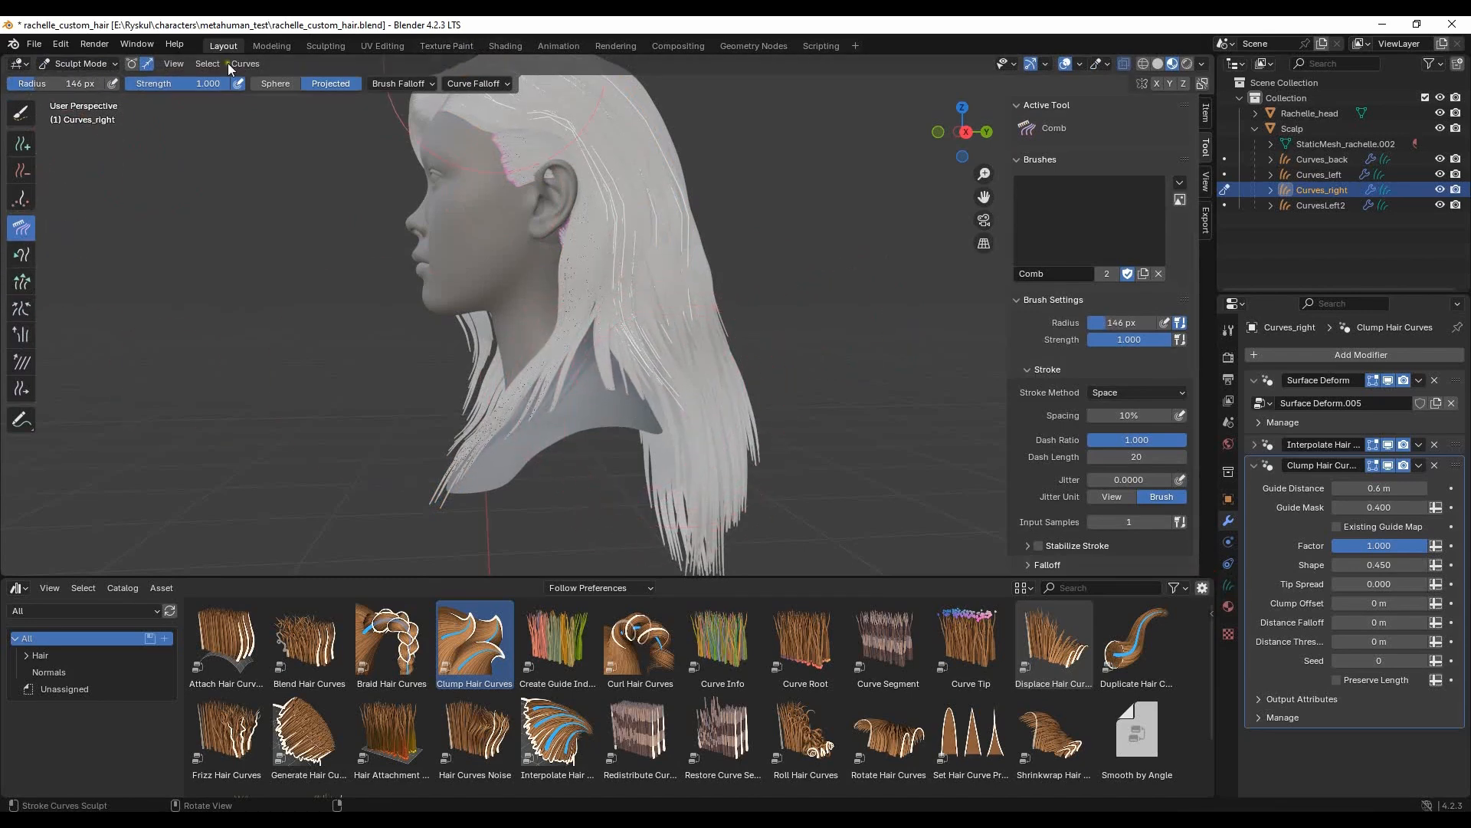
left_click_drag(198, 84, 150, 83)
left_click_drag(649, 387, 687, 392)
left_click_drag(649, 394, 681, 429)
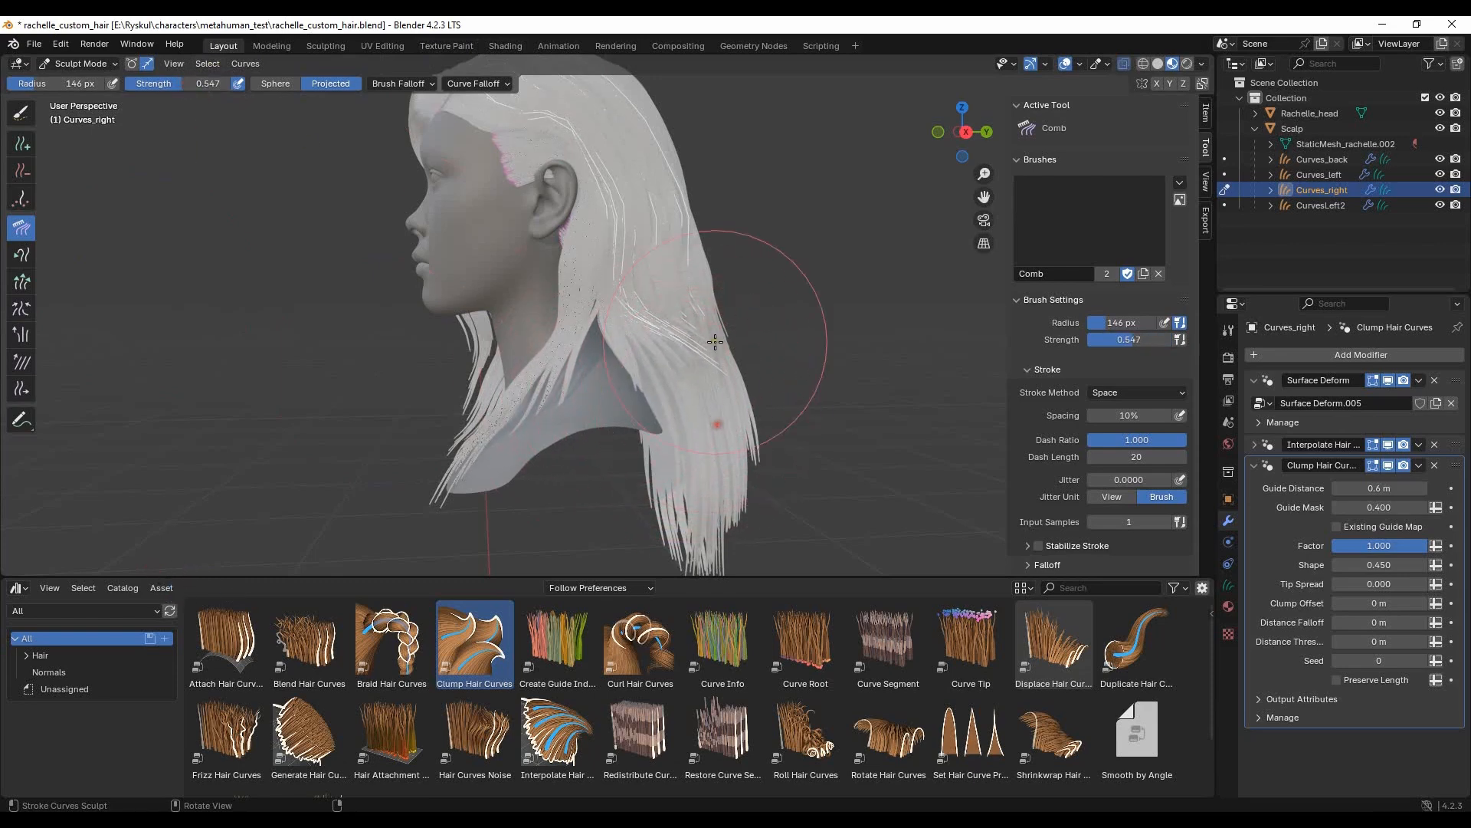
- Refine the lower ends of Curves_right's rear guides using the Comb brush at a 26 px radius
left_click_drag(72, 84, 11, 90)
middle_click_drag(671, 393, 535, 427)
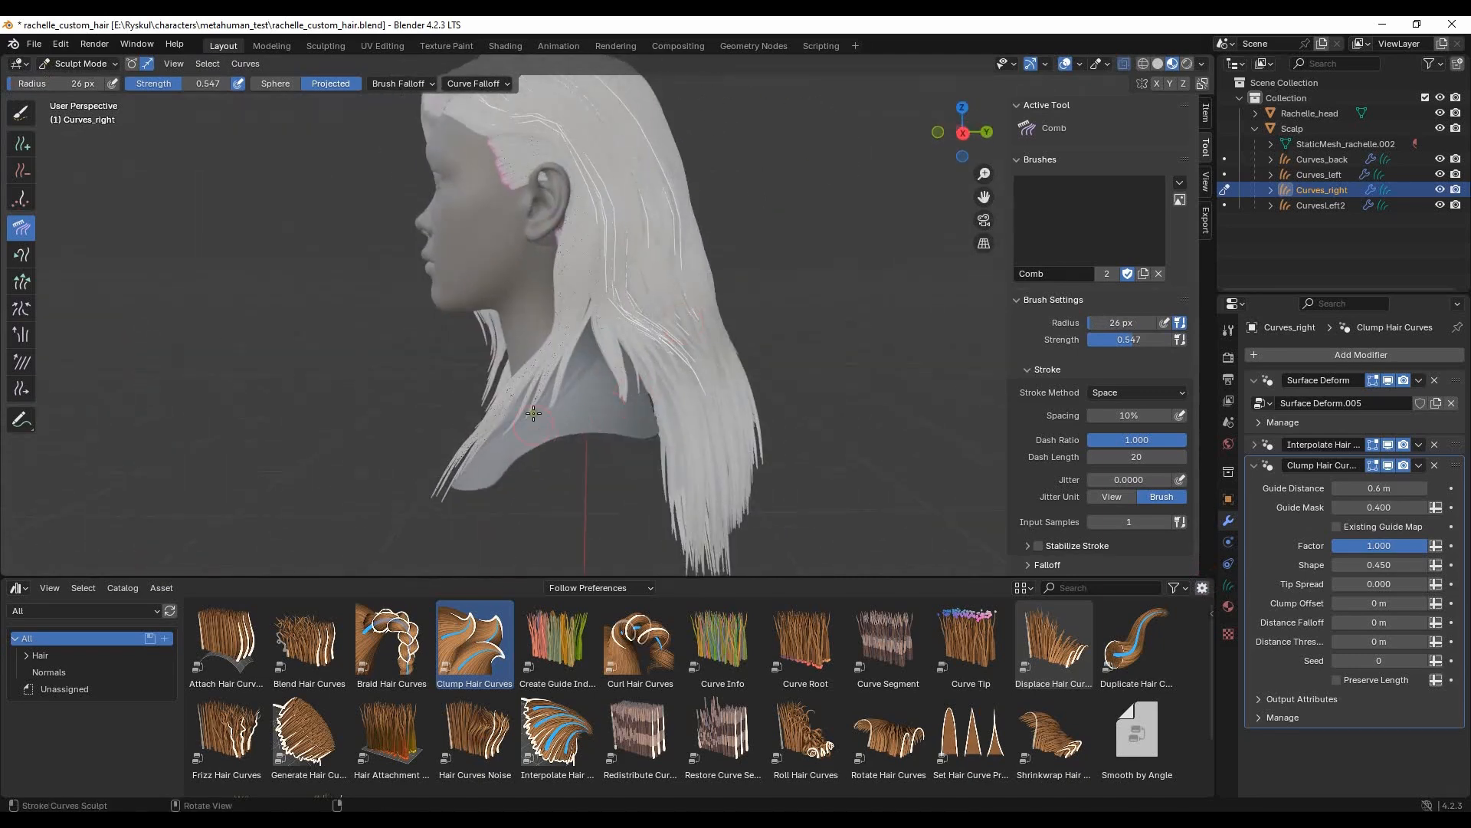
middle_click_drag(808, 307, 606, 308)
- Comb Curves_right's guides behind the ear and along the neck with a 123 px radius
left_click_drag(53, 84, 74, 84)
middle_click_drag(458, 345, 581, 297)
scroll(766, 322, "up", 1)
middle_click_drag(597, 402, 593, 271)
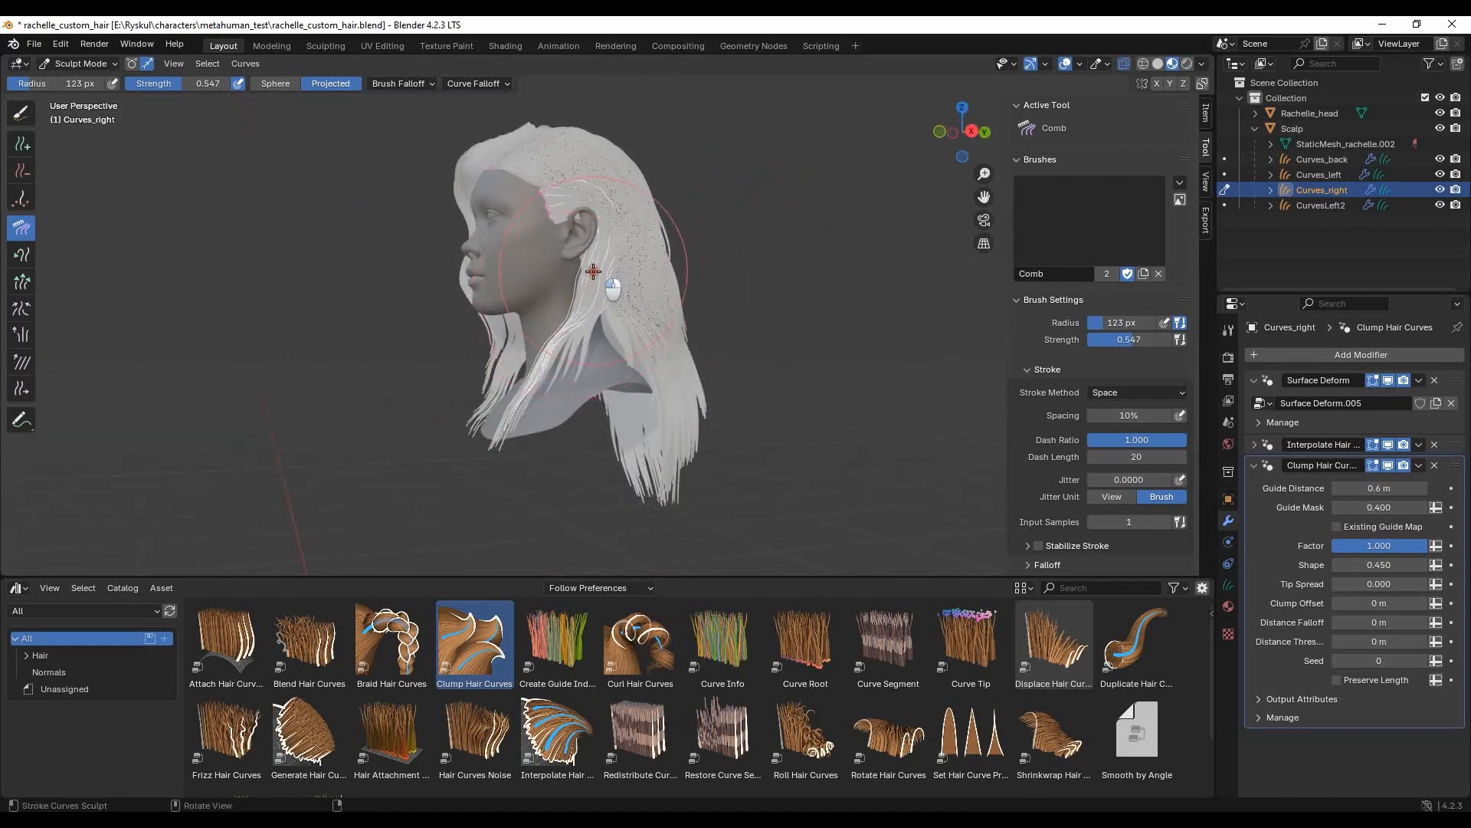
- Adjust Curves_right's side strands with a 73 px Comb radius, return to Object Mode and deselect the hair
left_click_drag(56, 79, 20, 80)
middle_click_drag(576, 282, 791, 314)
middle_click_drag(753, 461, 715, 398)
scroll(736, 395, "down", 5)
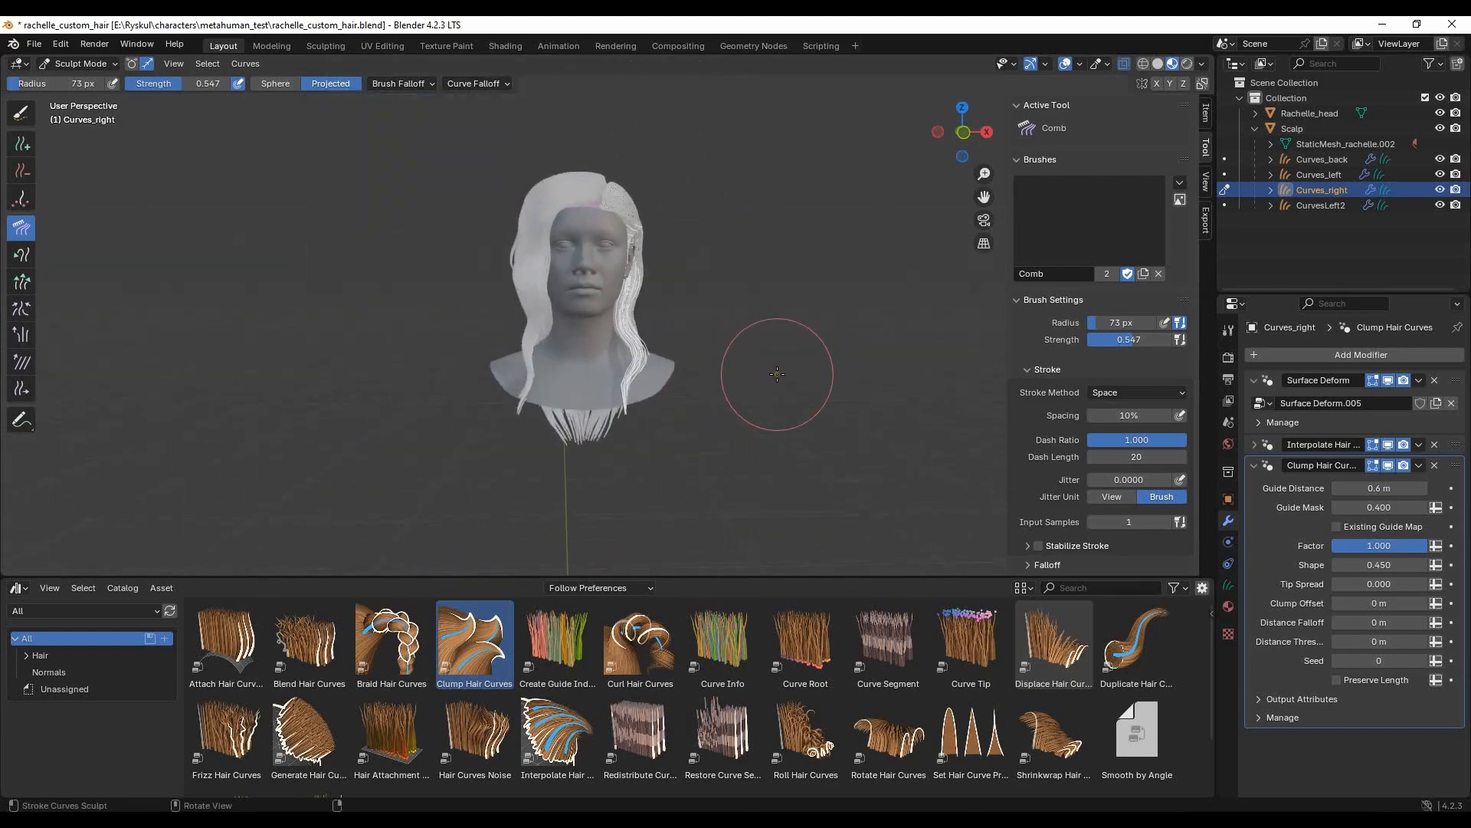
left_click(98, 81)
left_click(778, 359)
- Reopen Curves_right in Sculpt Mode and comb its guides at the temple and around the back of the ear
mouse_move(778, 359)
middle_mouse_down()
mouse_move(553, 256)
mouse_move(586, 319)
mouse_move(537, 295)
middle_mouse_up()
scroll(698, 332, "up", 3)
scroll(554, 256, "up", 4)
left_click(536, 295)
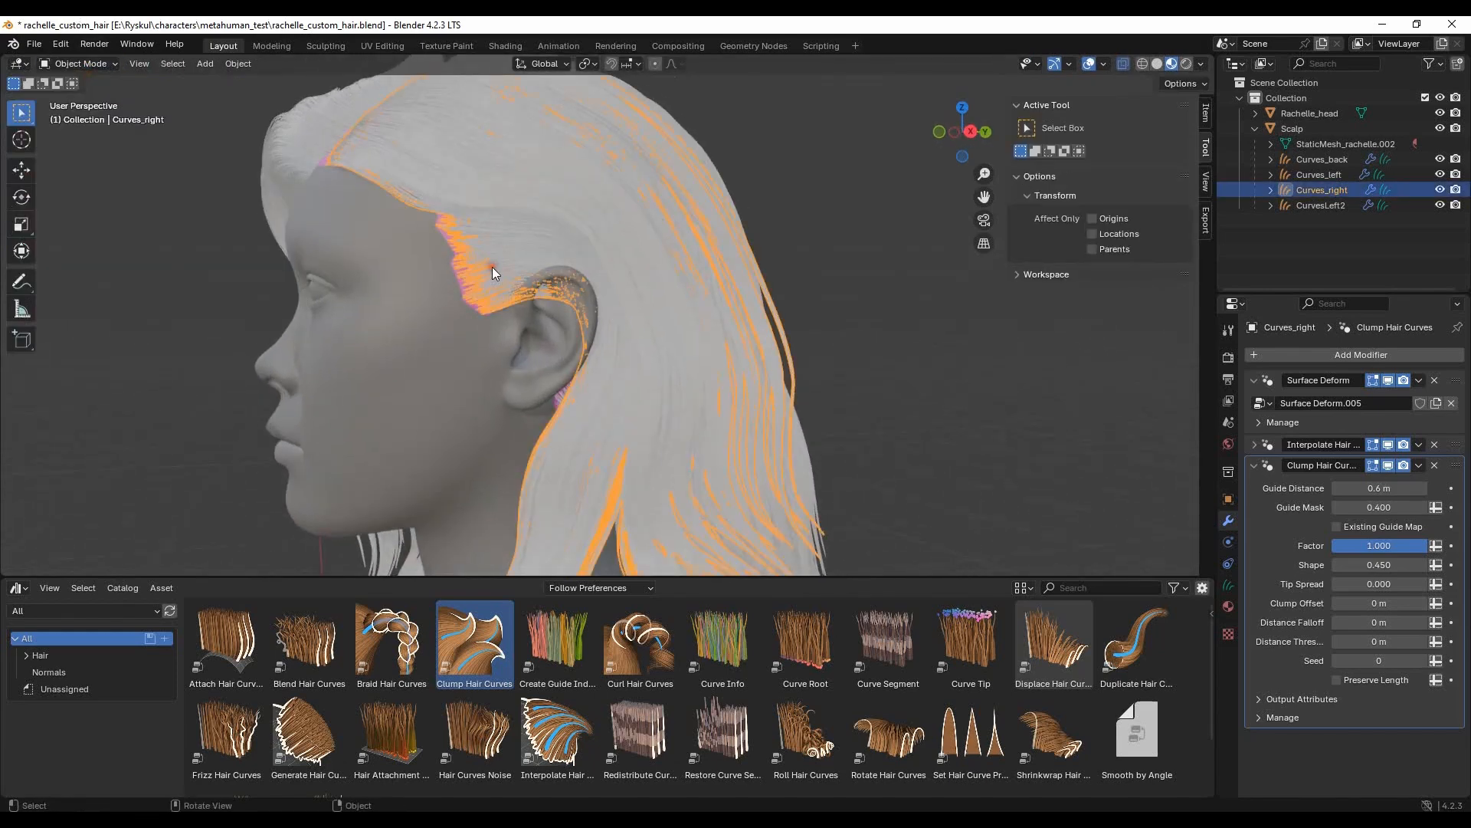
left_click(98, 65)
left_click(86, 115)
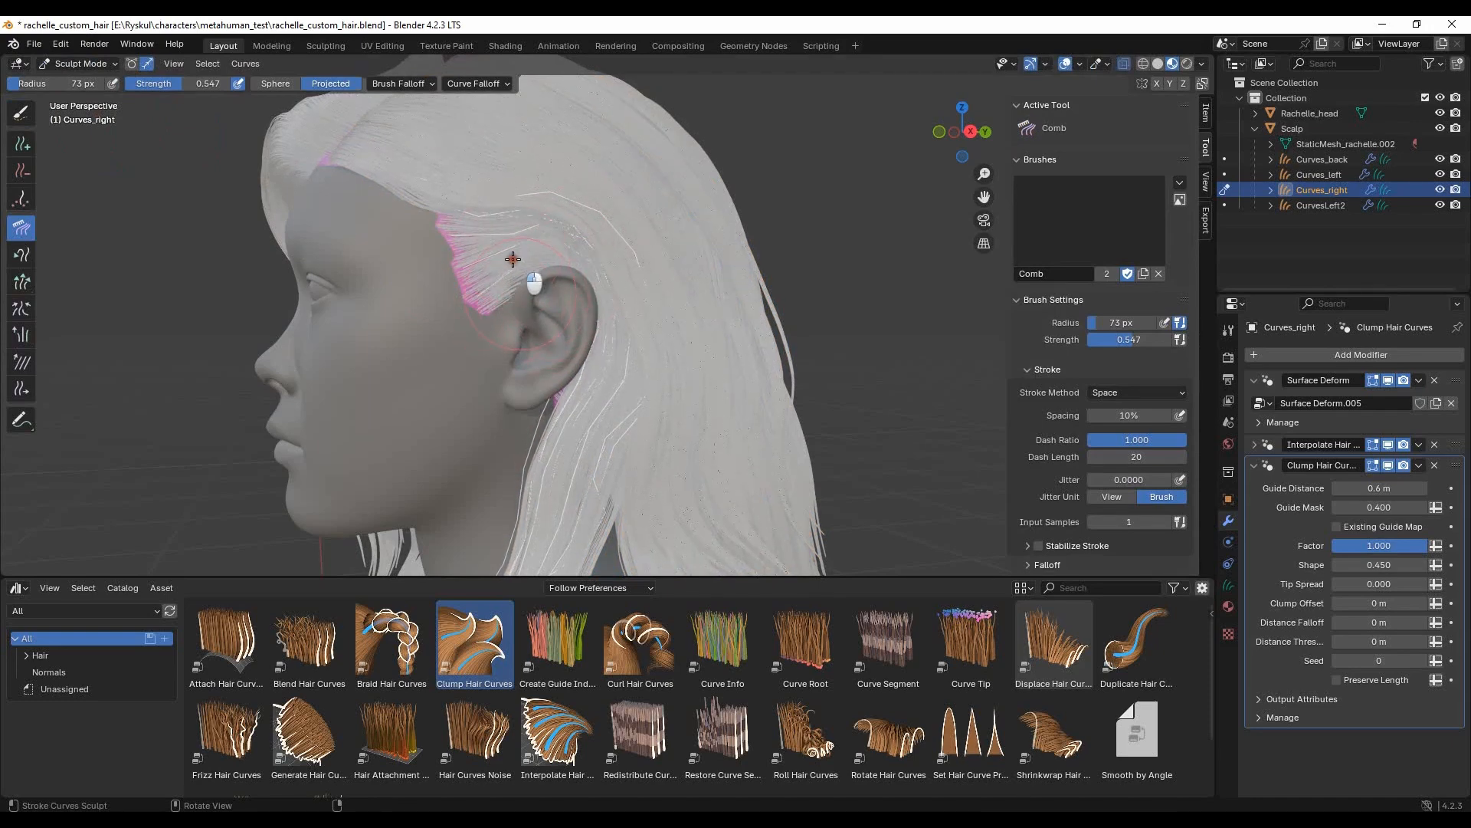
middle_click_drag(576, 286, 536, 399)
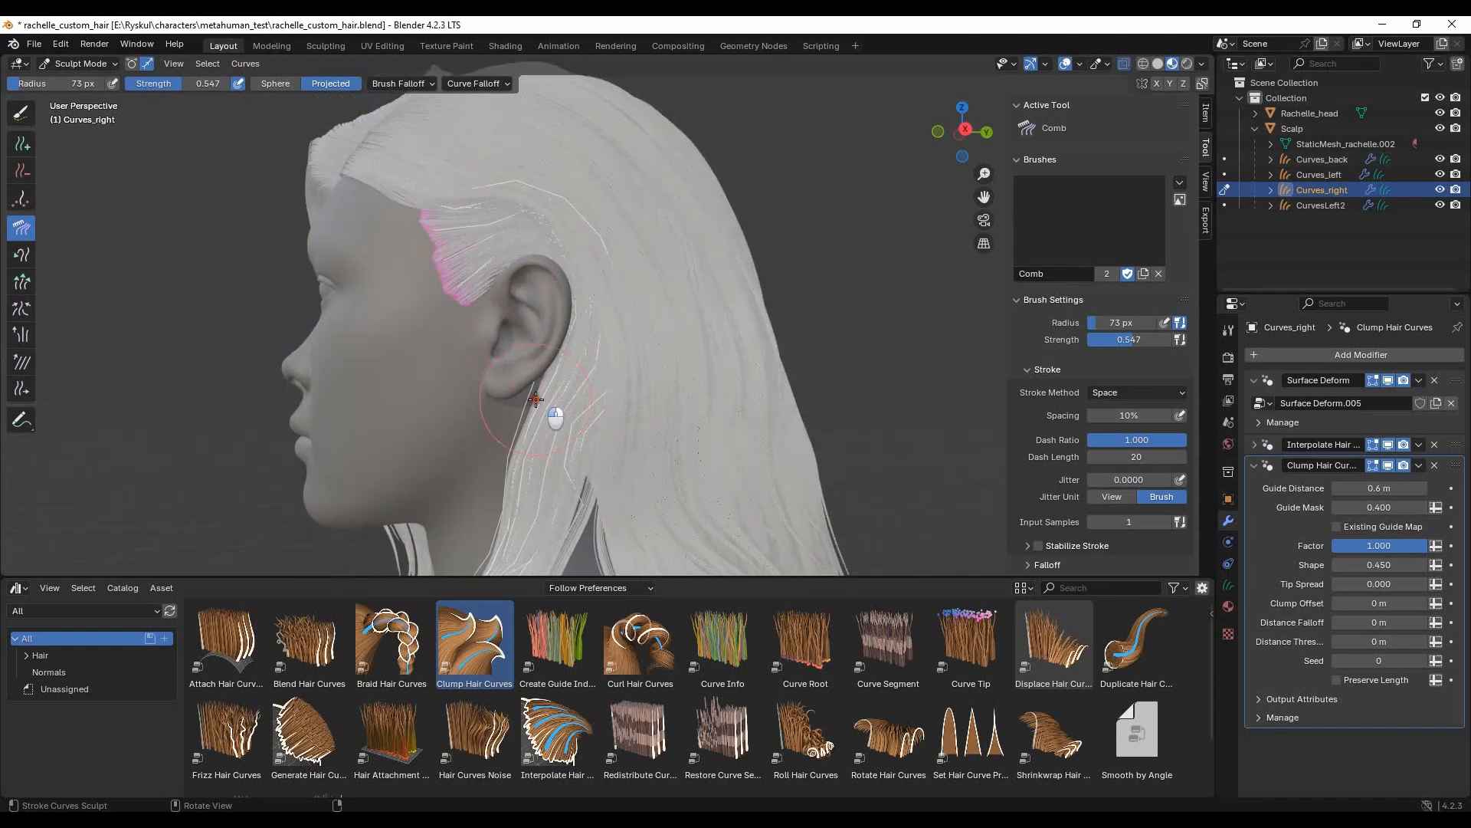
middle_click_drag(441, 370, 729, 319)
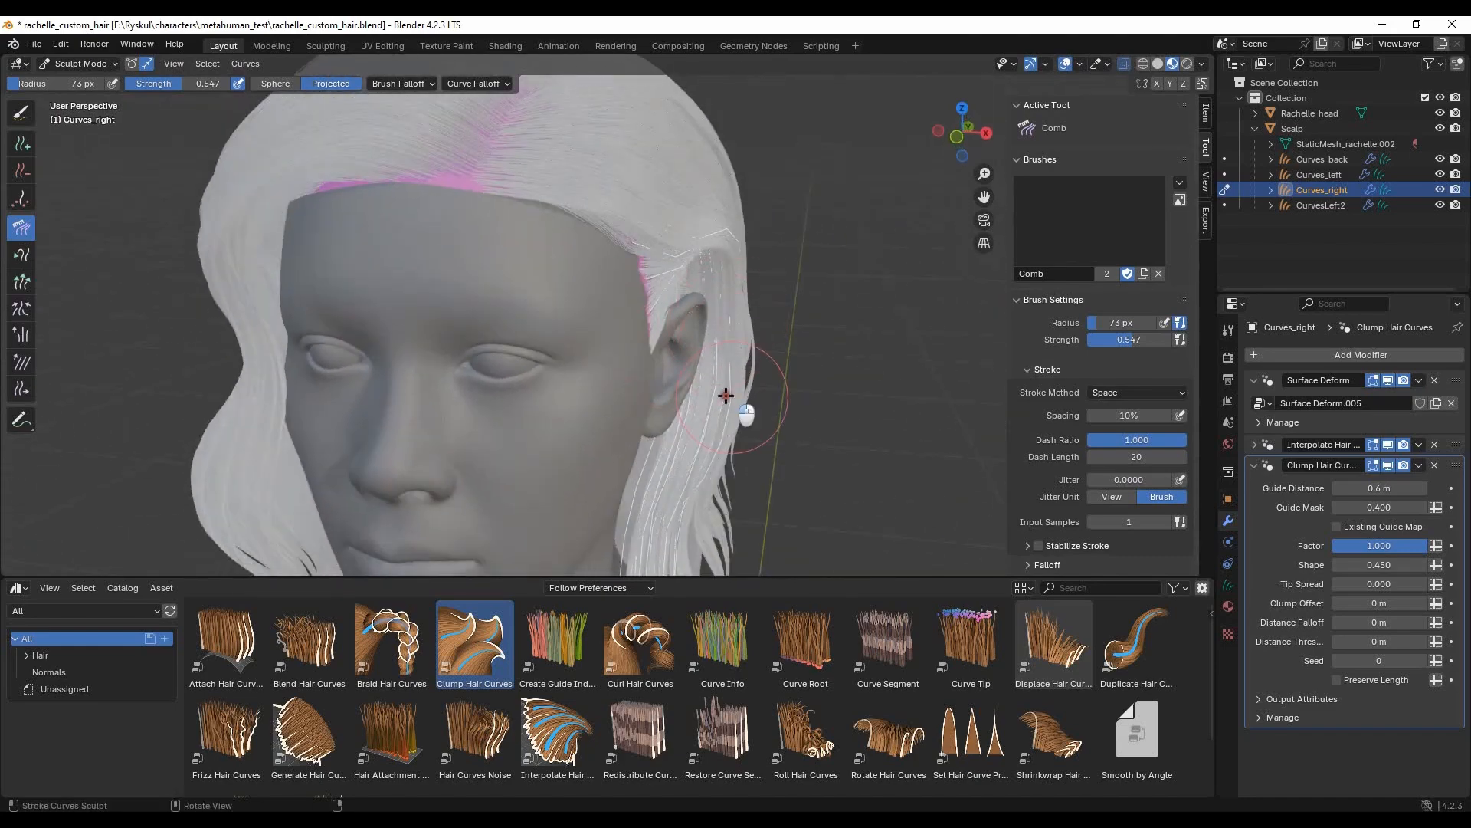
middle_click_drag(669, 240, 575, 329)
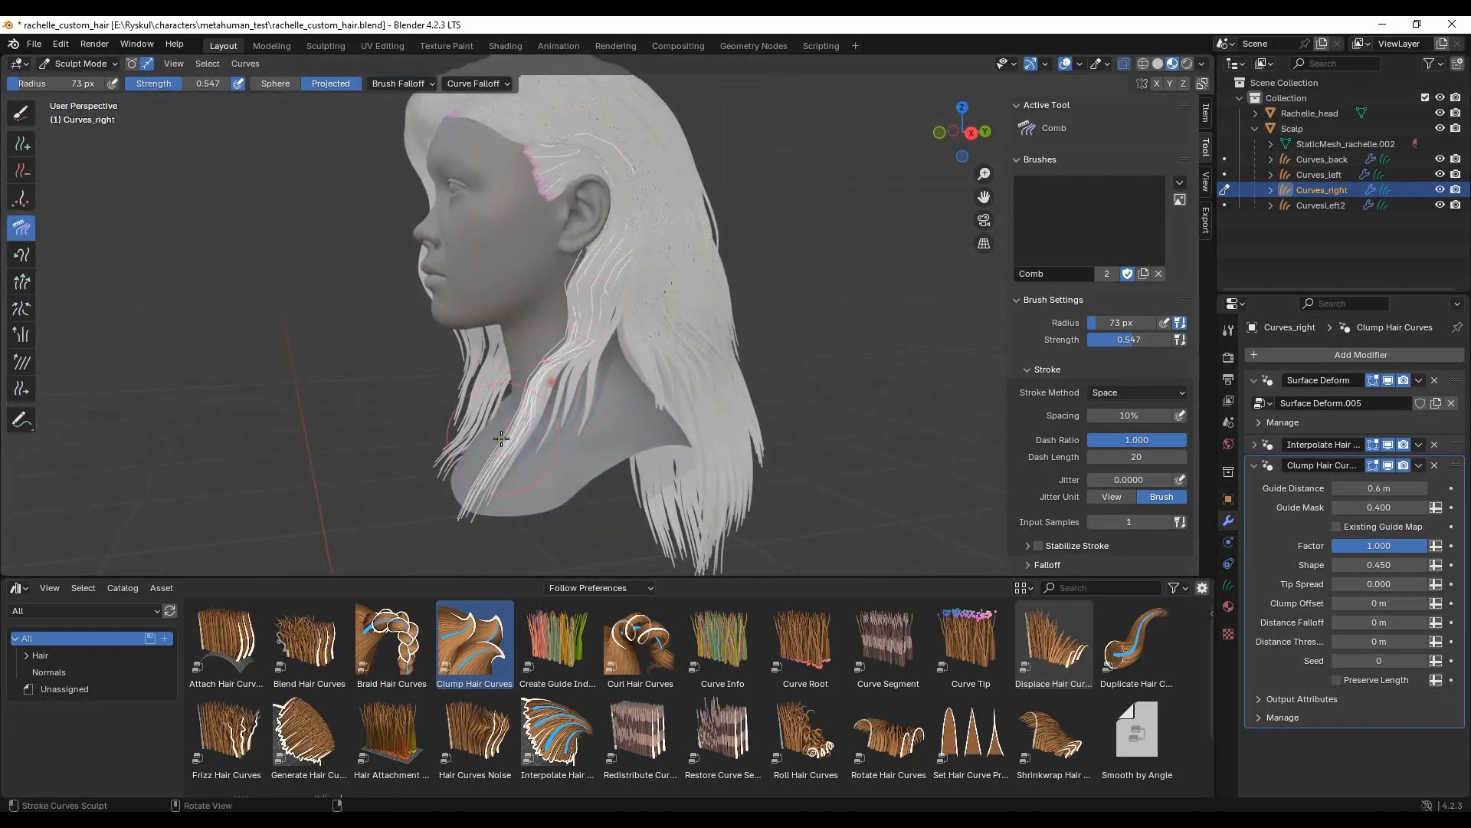
- Comb Curves_right's lower strands over the shoulder and chest, return to Object Mode and deselect the hair
middle_click_drag(526, 427, 739, 460)
middle_click_drag(664, 423, 663, 337, "shift")
left_click_drag(642, 444, 680, 496)
left_click(93, 67)
left_click(86, 82)
left_click(230, 400)
- Sculpt CurvesLeft2's guides along the side of the head and return to Object Mode
scroll(754, 297, "down", 4)
mouse_move(754, 298)
middle_mouse_down("shift")
mouse_move(761, 371)
mouse_move(584, 370)
mouse_move(599, 372)
middle_mouse_up("shift")
scroll(670, 401, "up", 2)
middle_click_drag(670, 402, 656, 371)
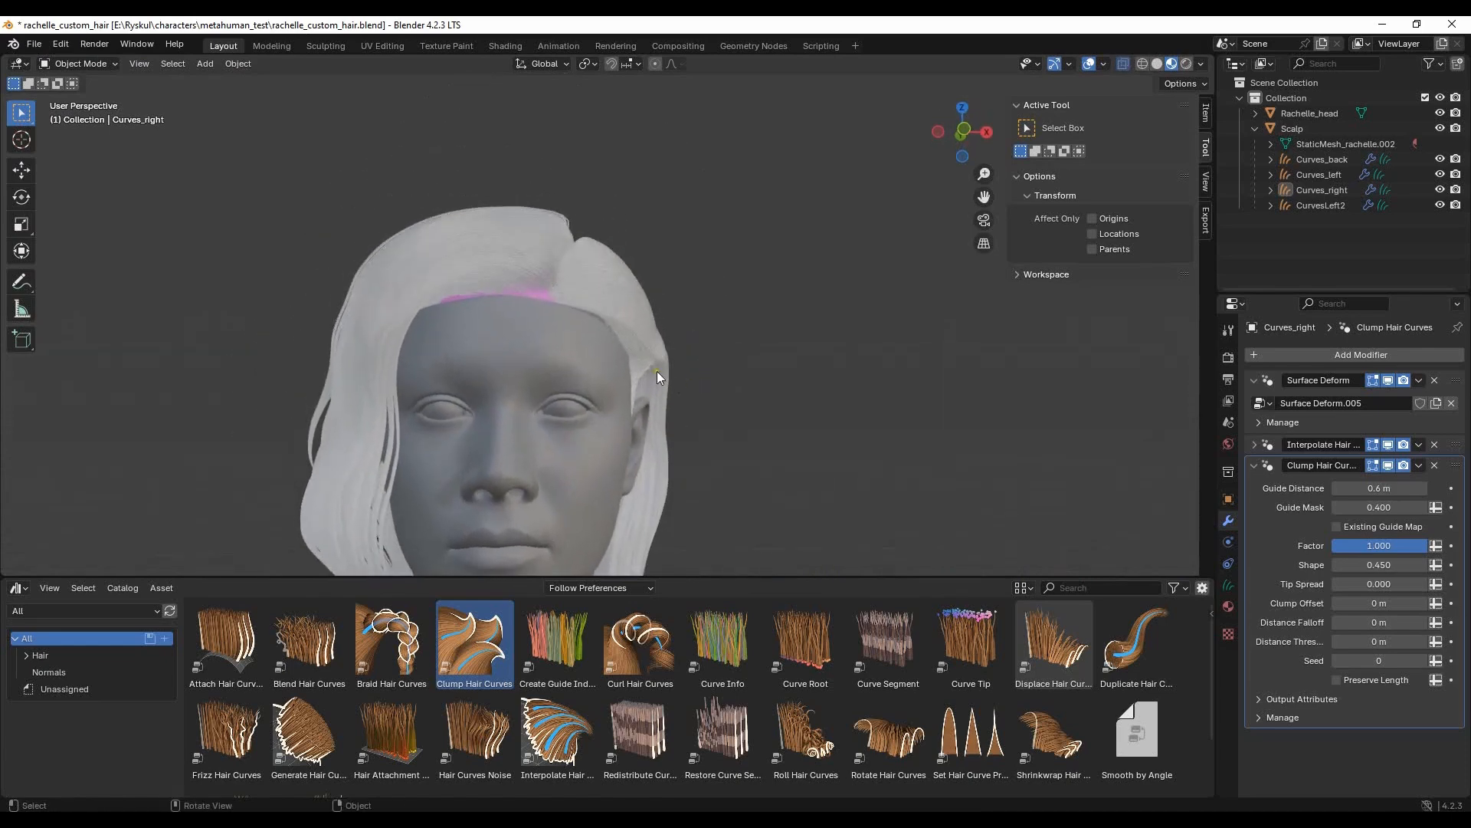
scroll(600, 430, "down", 3)
left_click(497, 362)
middle_click_drag(497, 362, 83, 90)
left_click(80, 121)
mouse_move(567, 414)
middle_mouse_down()
mouse_move(651, 421)
mouse_move(654, 404)
middle_mouse_up()
scroll(614, 421, "up", 4)
left_click_drag(622, 420, 578, 399)
middle_click_drag(333, 177, 553, 367)
left_click(86, 64)
left_click(91, 79)
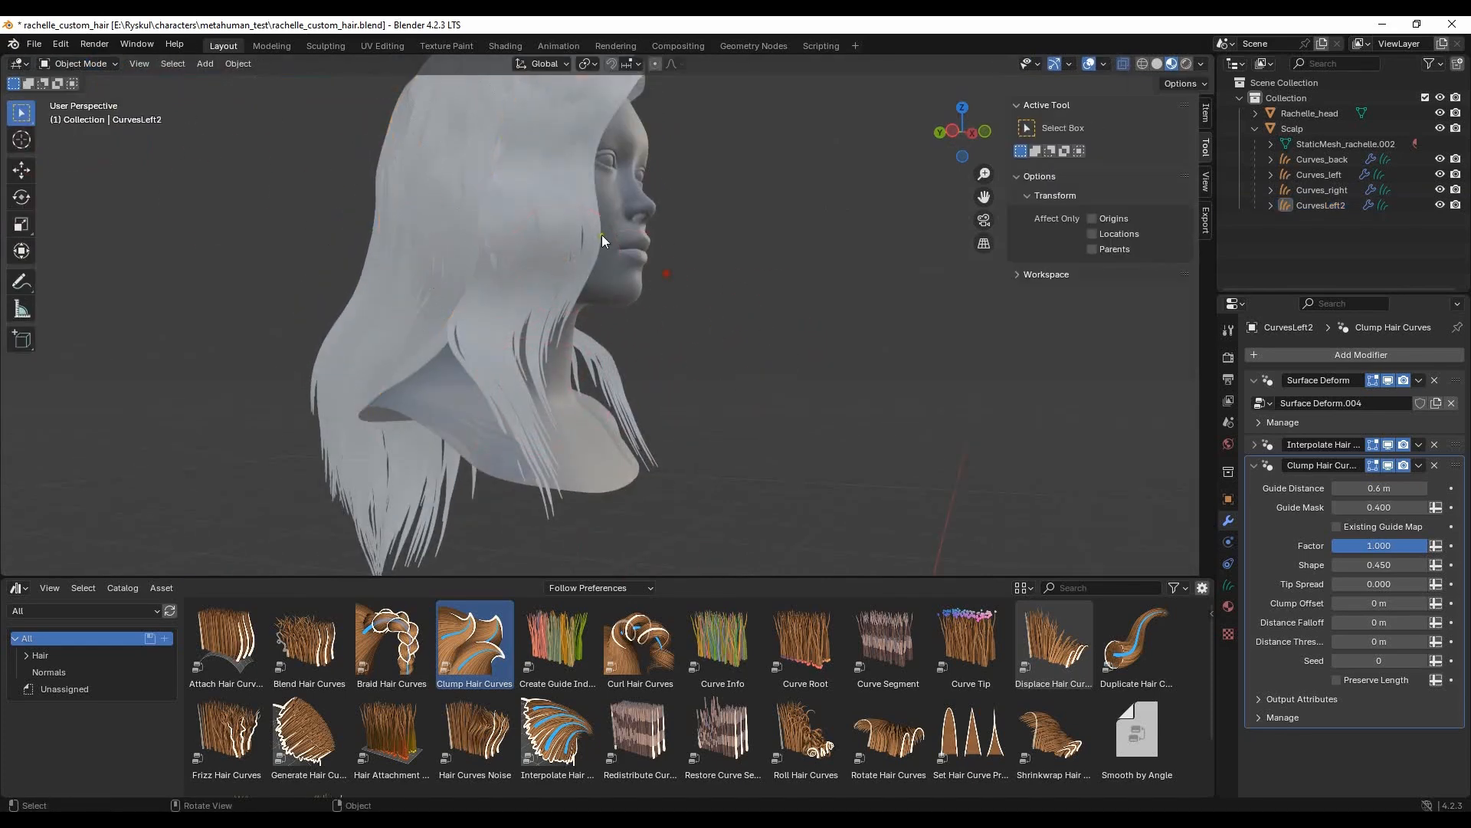
- Comb the lower ends of Curves_left's front strand over the chest in Sculpt Mode and return to Object Mode
left_click(601, 235)
left_click(84, 64)
left_click(94, 117)
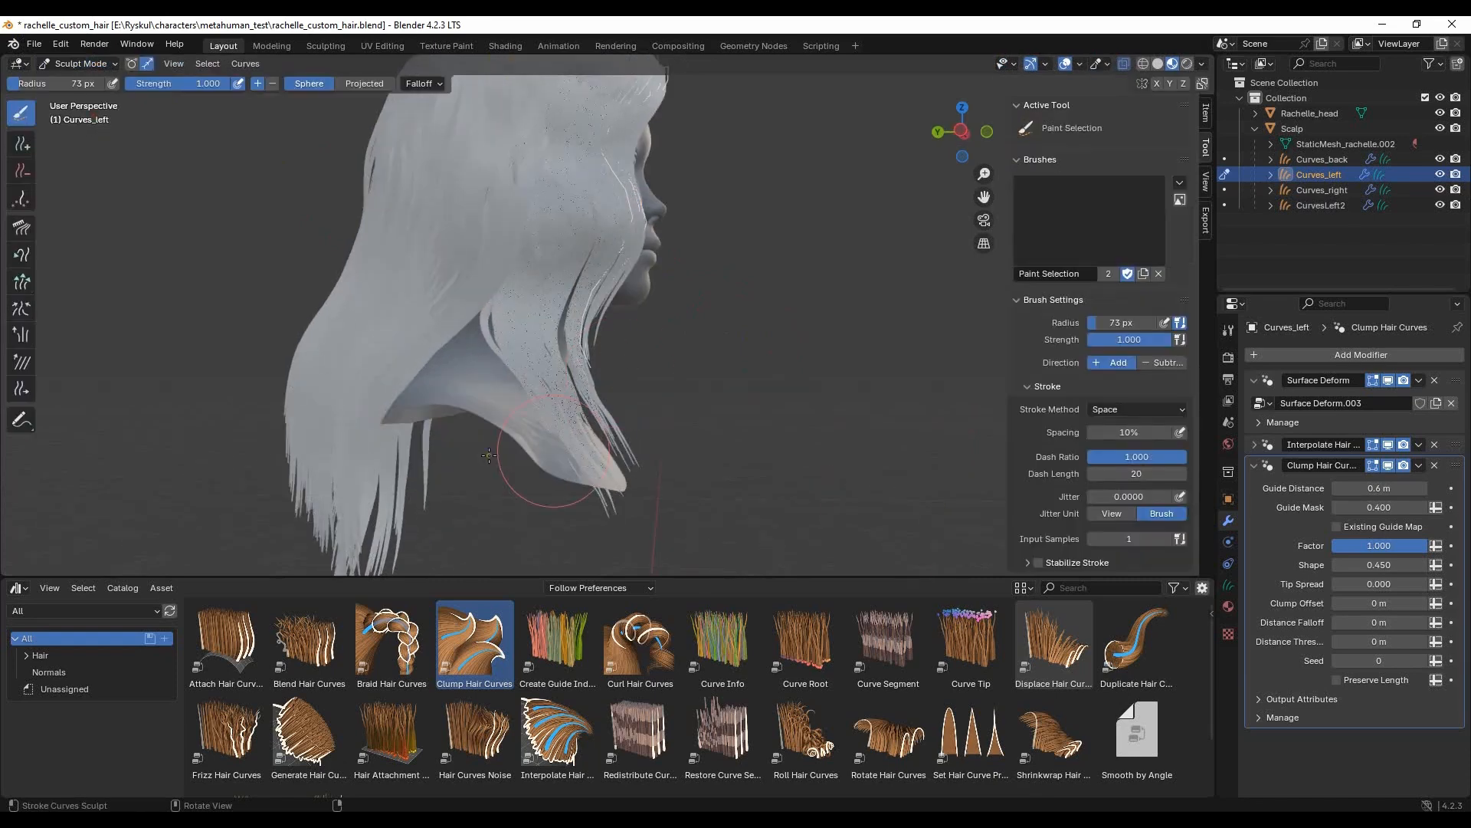
left_click_drag(665, 385, 554, 458)
left_click(21, 228)
mouse_move(594, 502)
middle_mouse_down()
mouse_move(633, 418)
mouse_move(587, 470)
middle_mouse_up()
mouse_move(592, 442)
left_mouse_down()
mouse_move(571, 418)
mouse_move(627, 496)
left_mouse_up()
middle_click_drag(787, 479, 460, 491)
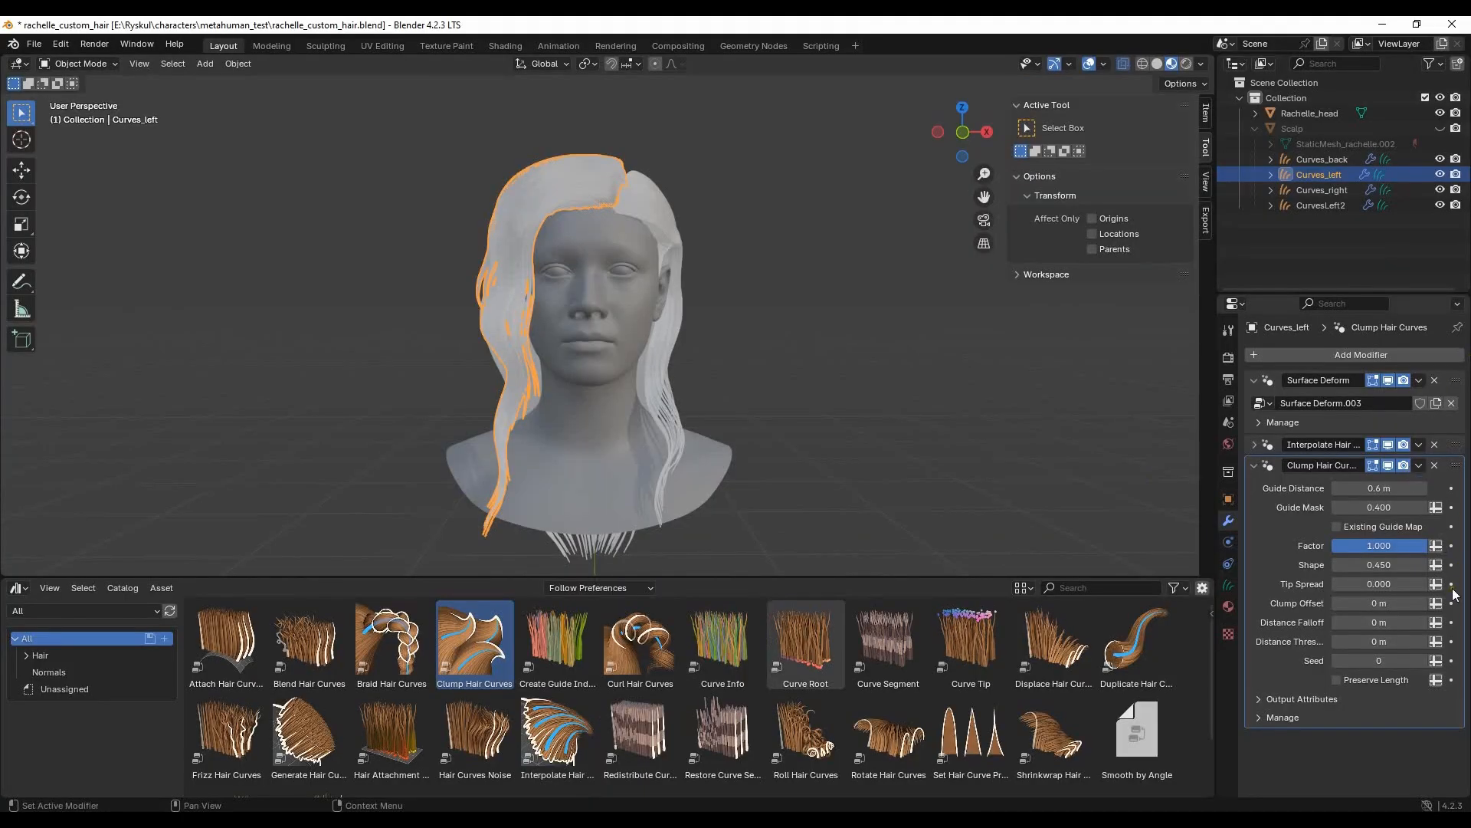
- Set the Distance to Guides of Curves_back's Interpolate Hair Curves modifier to 1.2 m
left_click(1341, 159)
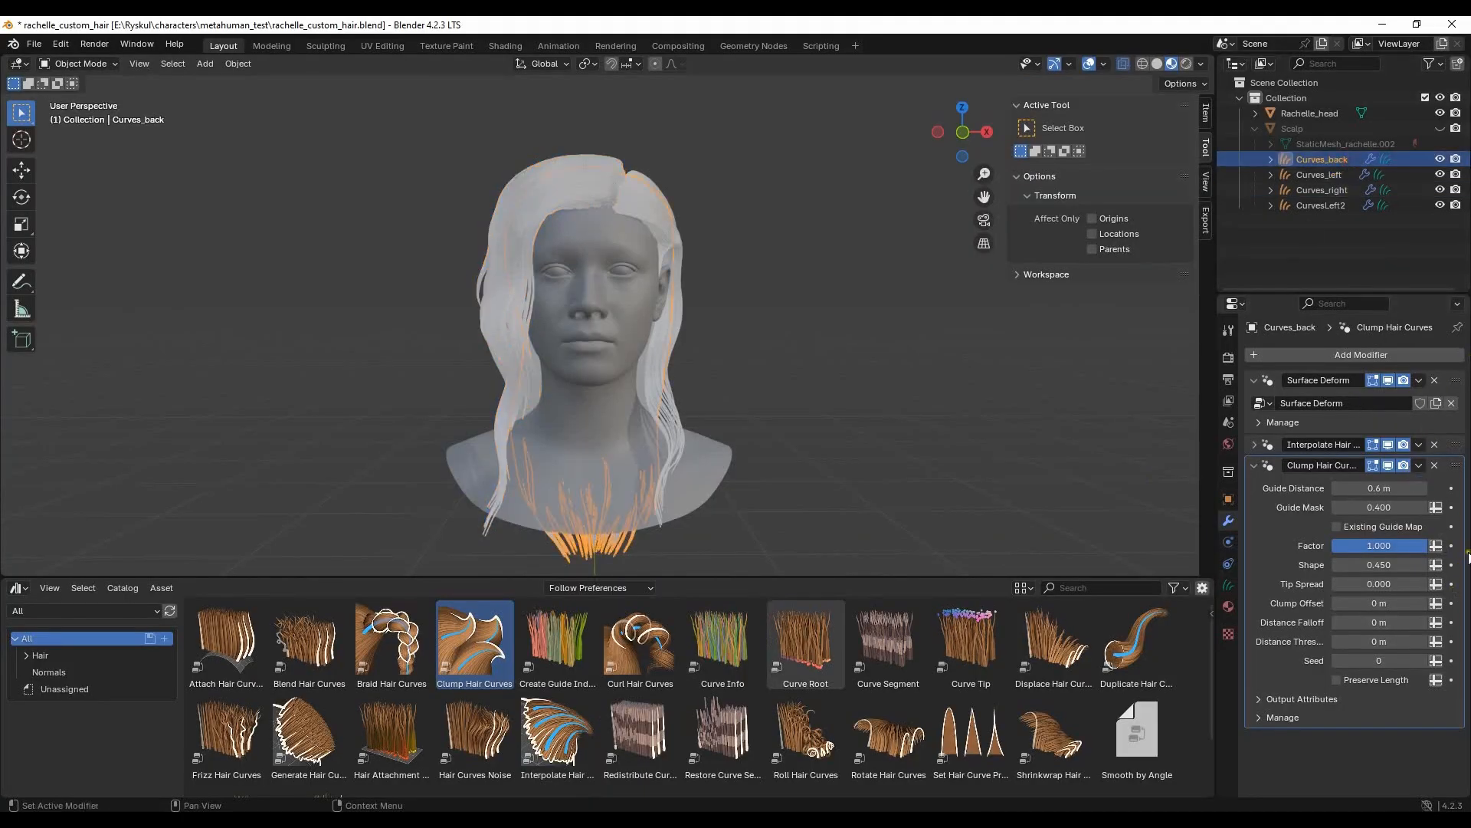
left_click(1255, 445)
middle_click_drag(820, 241, 640, 259)
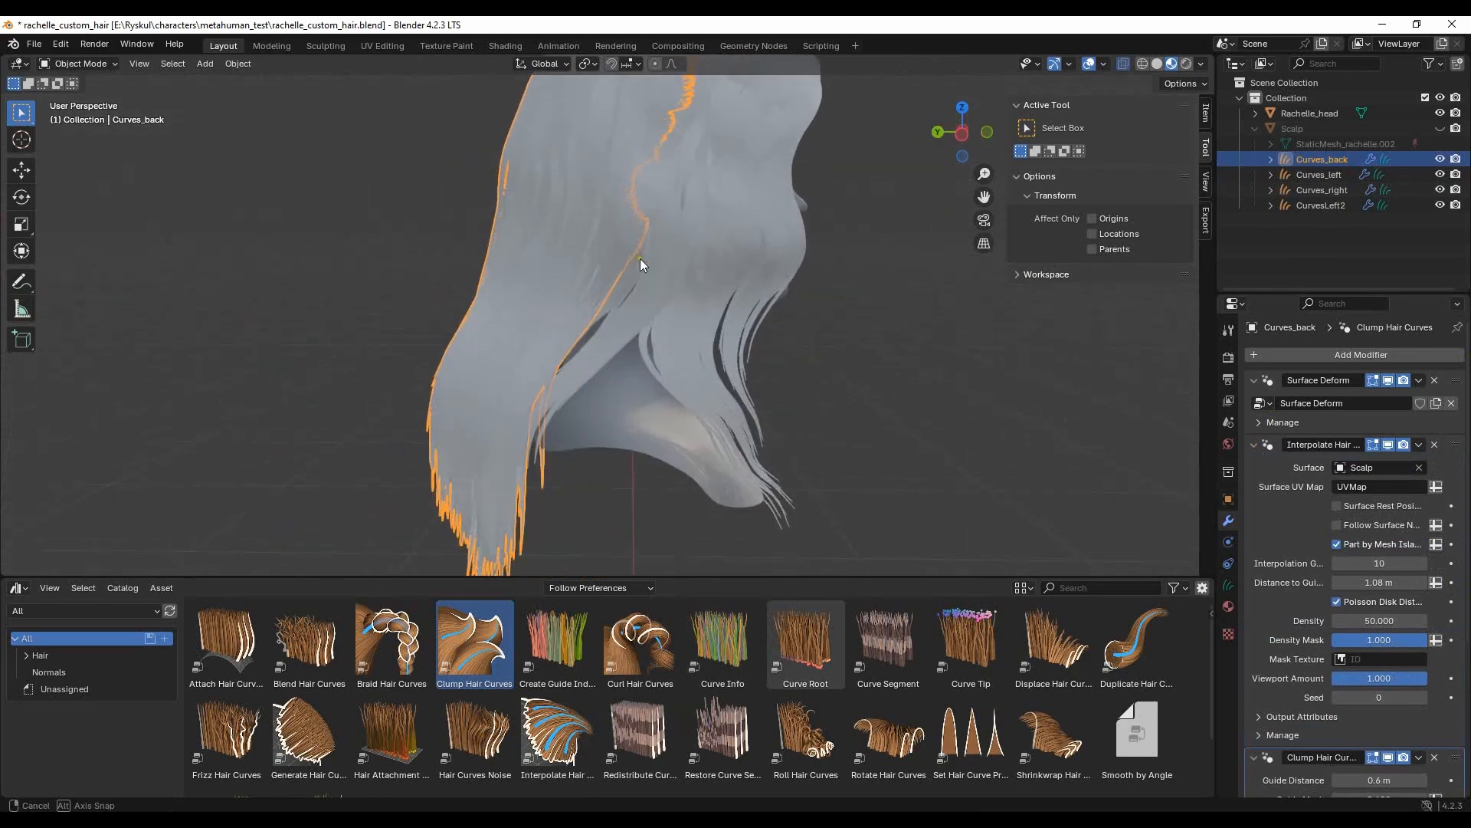
left_click_drag(200, 582, 218, 582)
scroll(583, 326, "down", 3)
middle_click_drag(575, 326, 694, 310)
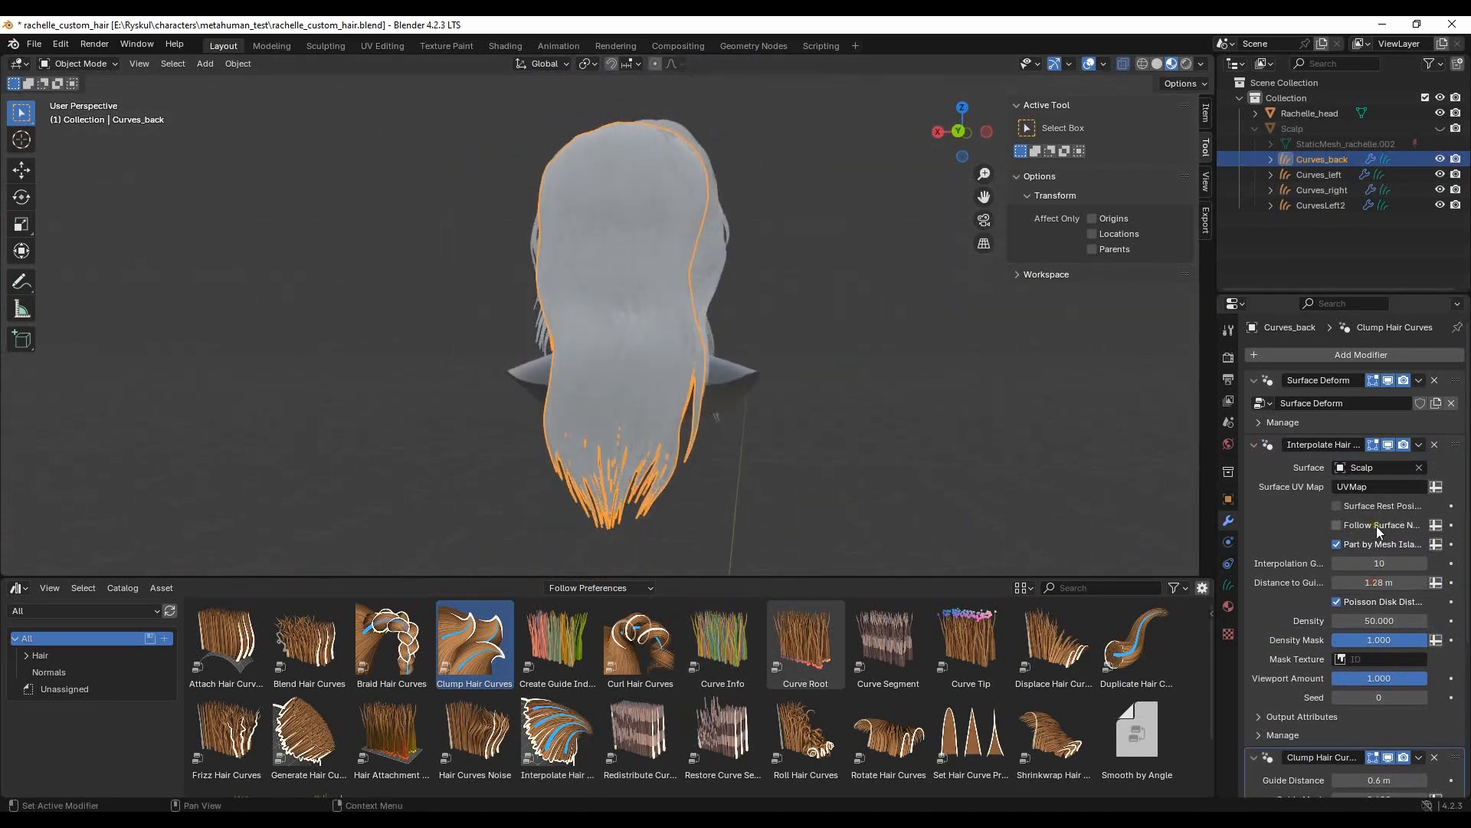
key("Return")
left_click(1389, 584)
type("1.2")
key("Return")
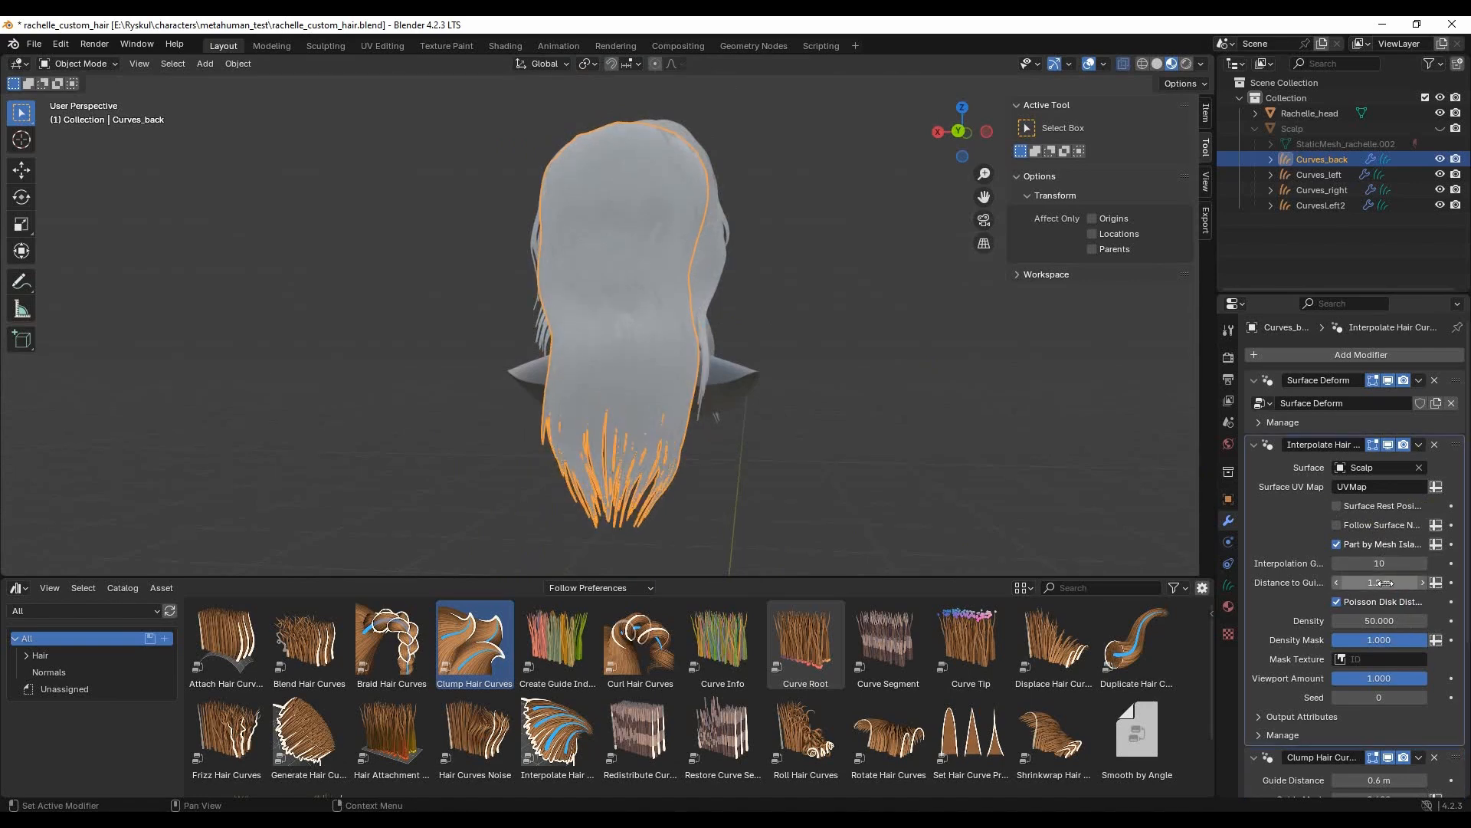
- Try a Density of 60 in Curves_back's Interpolate Hair Curves modifier and set it back to 50
left_click(1389, 625)
type("6")
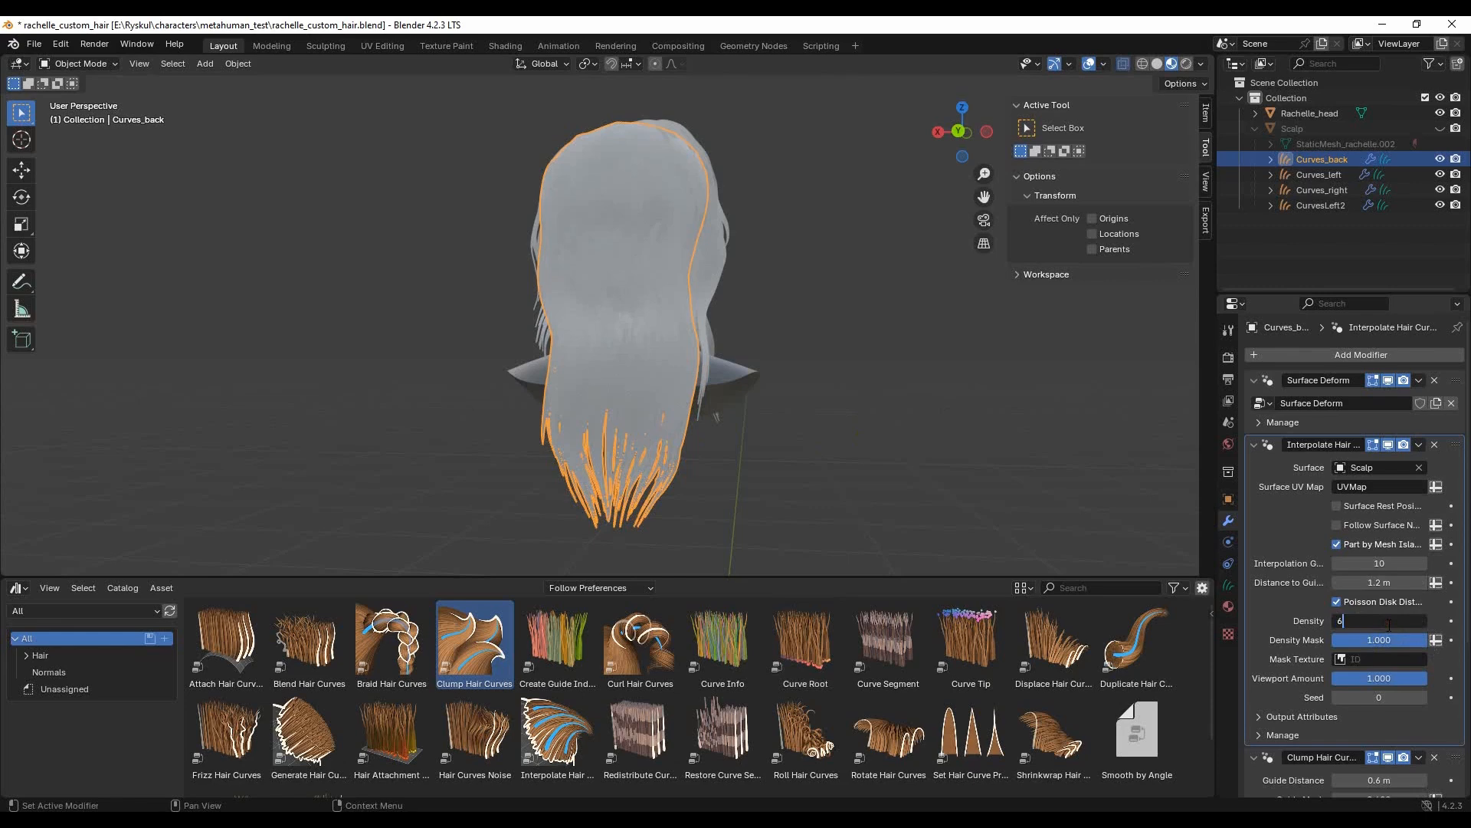
type("0")
key("Return")
type("50")
key("Return")
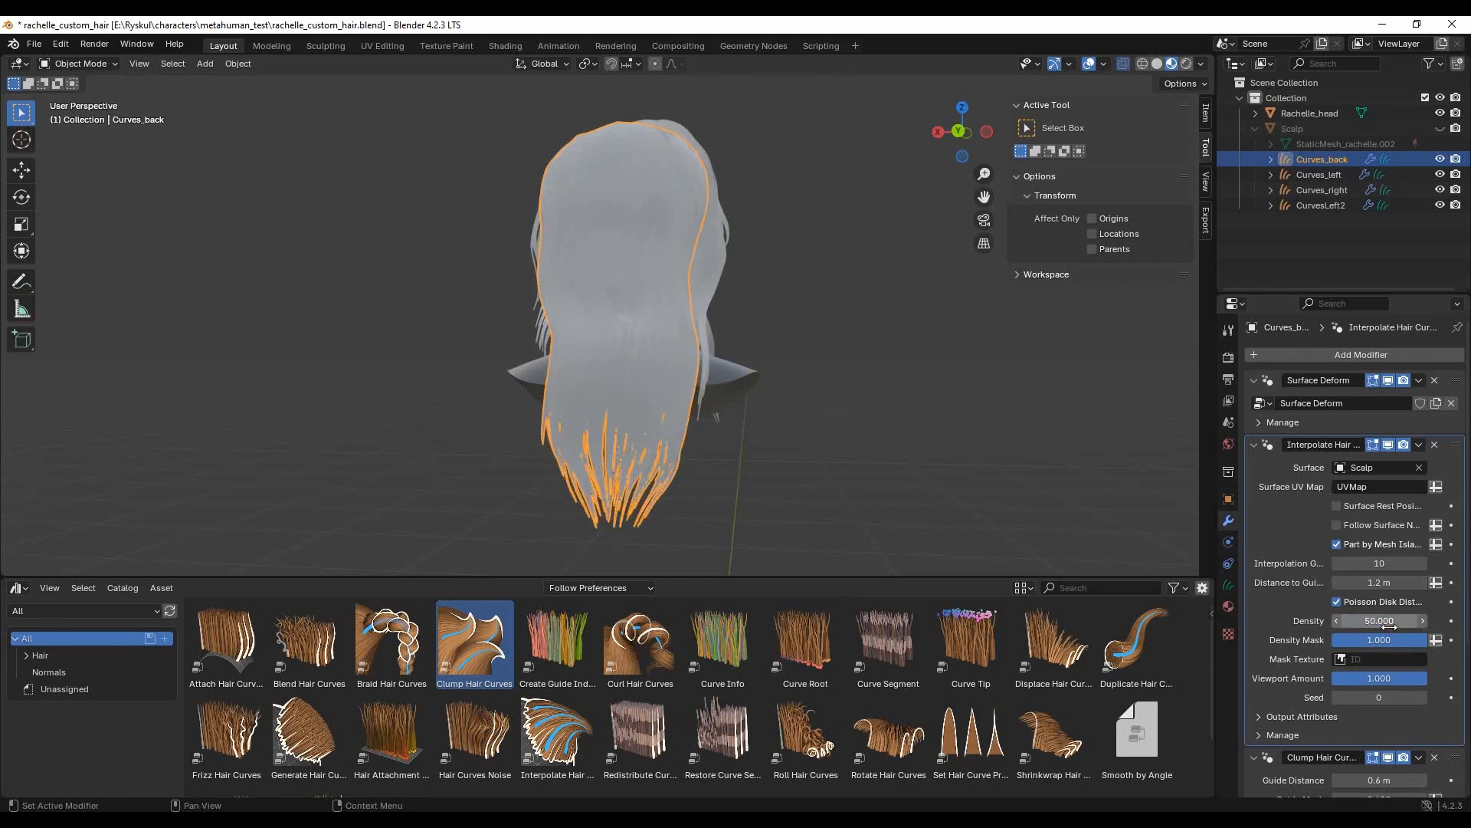
- Set the Distance to Guides of Curves_left's Interpolate Hair Curves modifier to 1.2 m
scroll(1292, 564, "down", 6)
left_click(1064, 512)
middle_click_drag(788, 430, 635, 435)
left_click(710, 274)
middle_click_drag(880, 388, 839, 388)
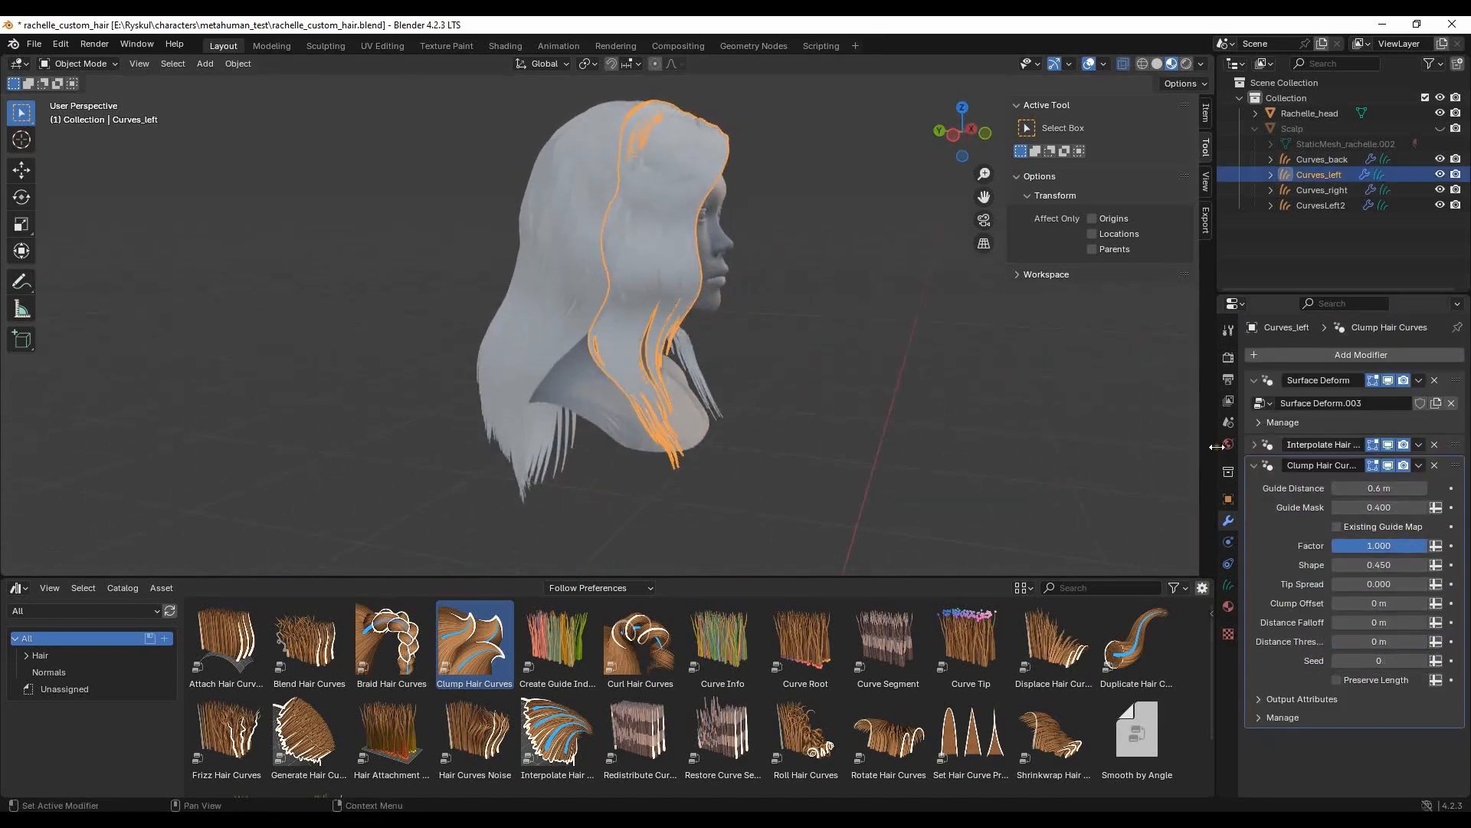
left_click(1276, 444)
left_click(1391, 580)
type("1.2")
key("Return")
- Set the Distance to Guides of CurvesLeft2's Interpolate Hair Curves modifier to 1.2 m
left_click(828, 302)
middle_click_drag(827, 302, 622, 289)
left_click(623, 288)
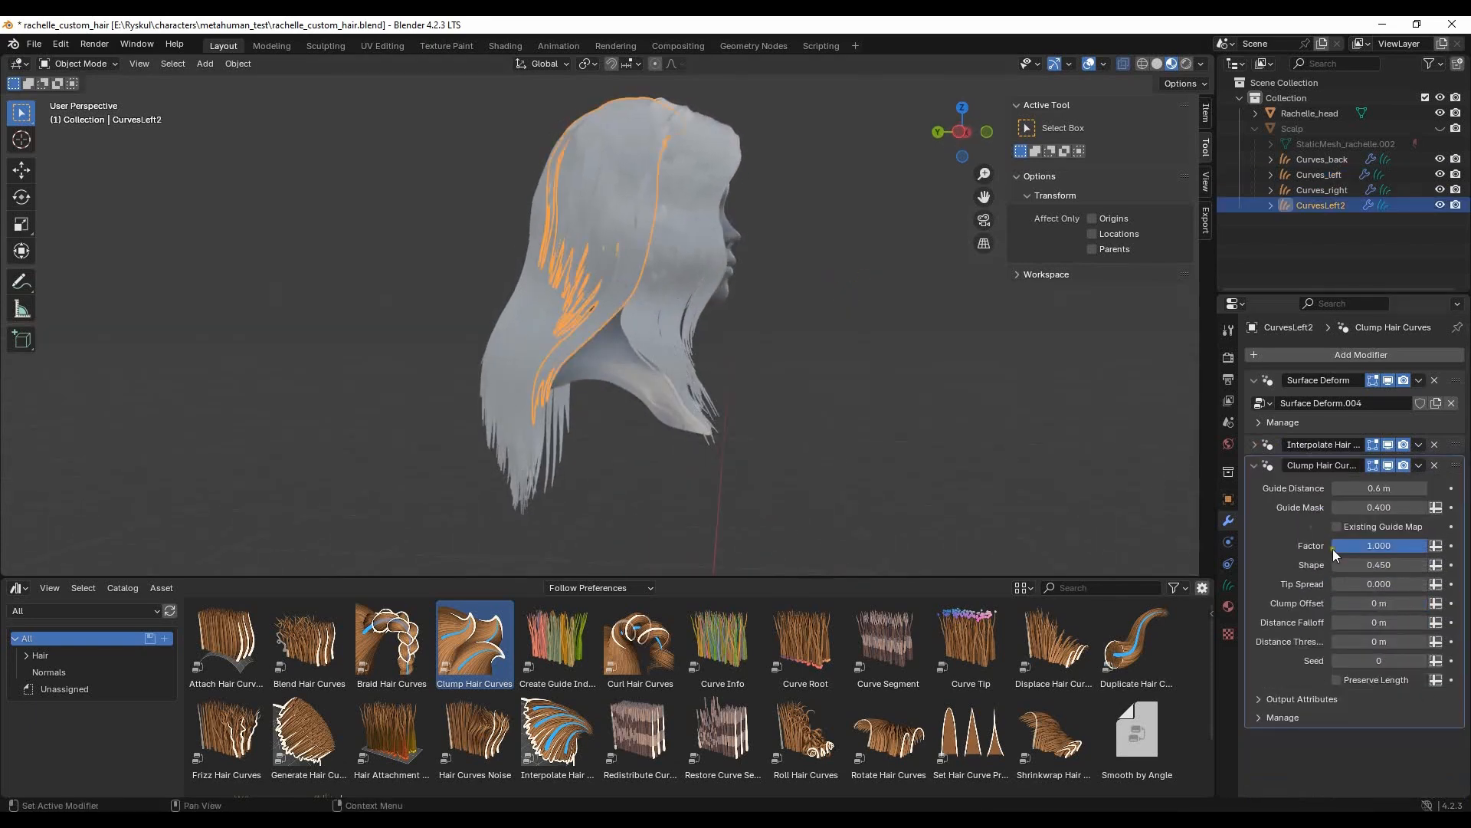
left_click(1256, 446)
left_click(1389, 583)
type("1.2")
key("Return")
- Set the Distance to Guides of Curves_right's Interpolate Hair Curves modifier to 1.2 m
left_click(812, 341)
middle_click_drag(812, 340, 571, 292)
left_click(572, 293)
left_click(1256, 444)
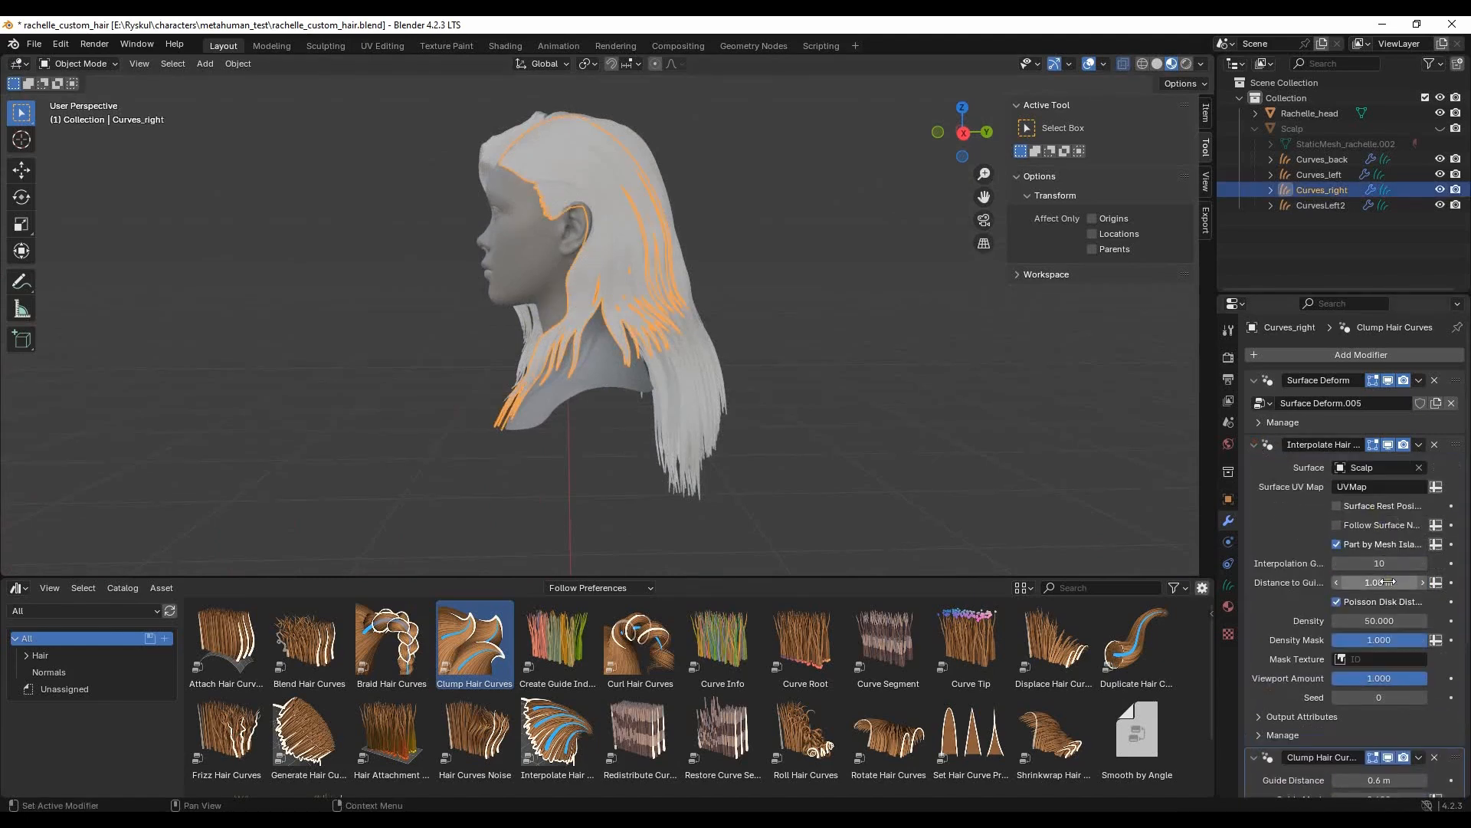
type(".2")
key("Return")
- Touch up Curves_right's guides at the side of the head with the Comb brush and return to Object Mode
left_click(799, 352)
middle_click_drag(798, 353, 600, 374)
left_click(599, 374)
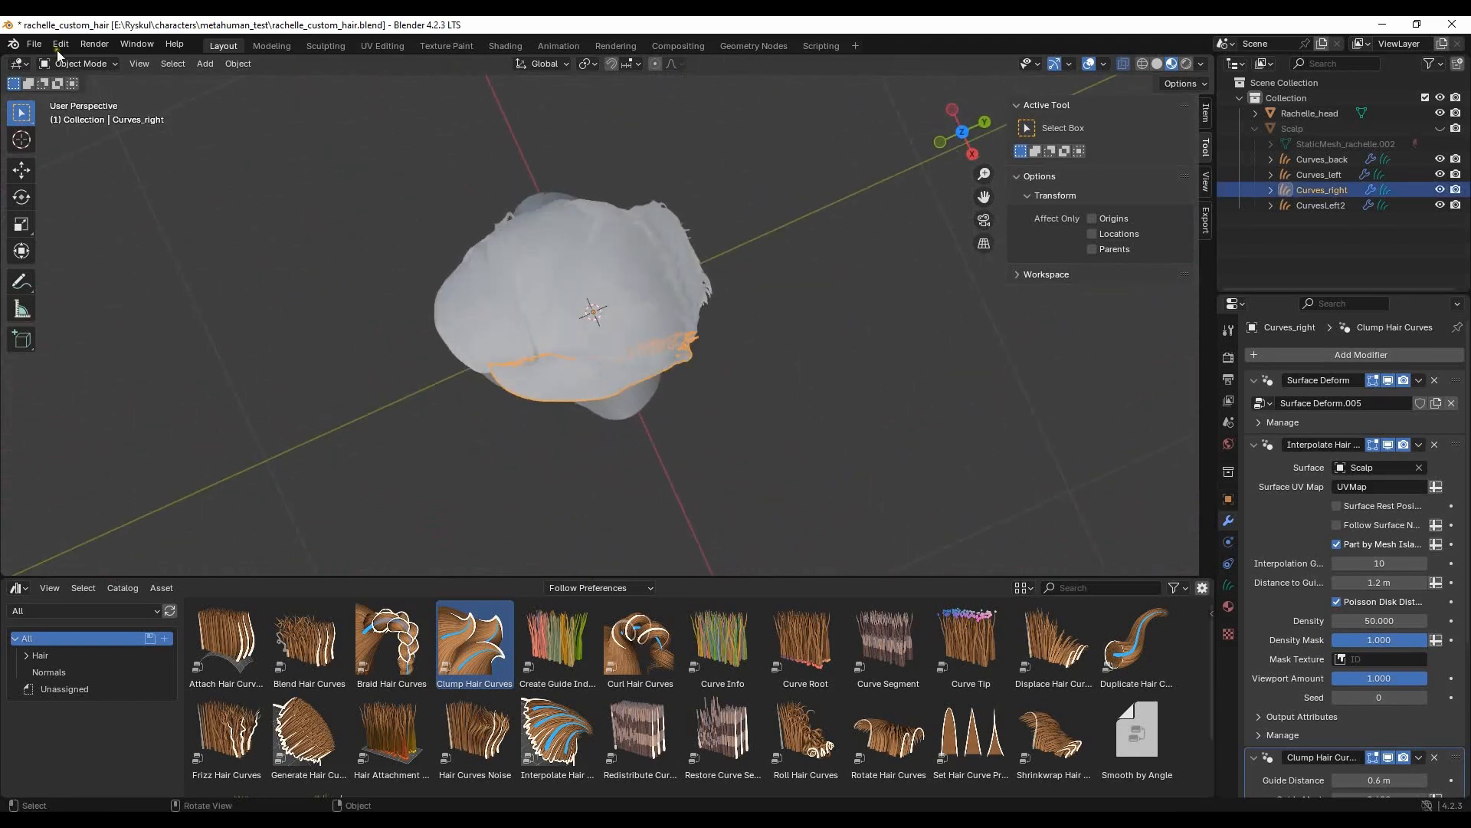
left_click(92, 114)
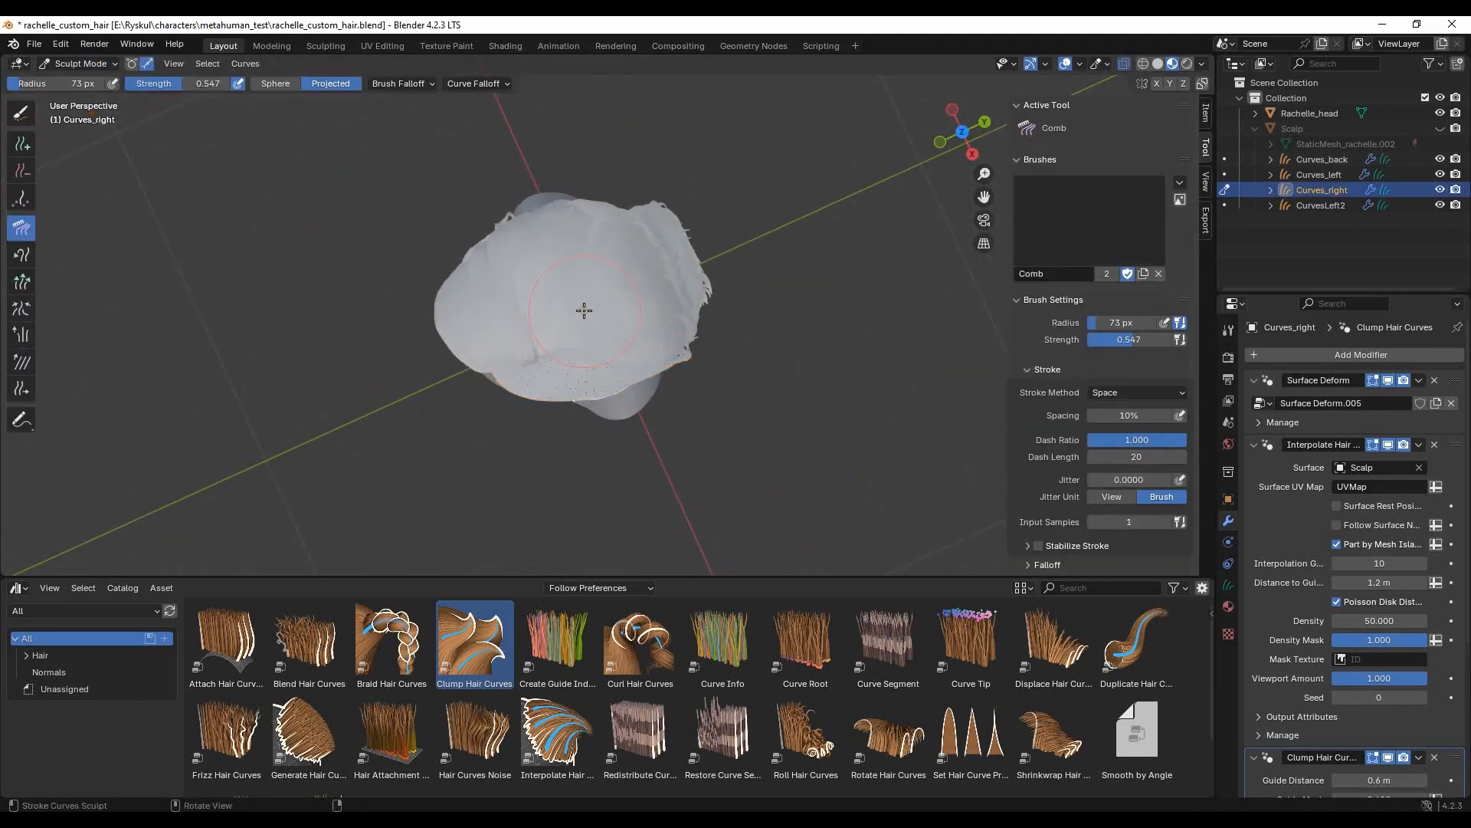
left_click(20, 112)
mouse_move(657, 371)
middle_mouse_down()
mouse_move(606, 247)
mouse_move(419, 244)
middle_mouse_up()
left_click(22, 229)
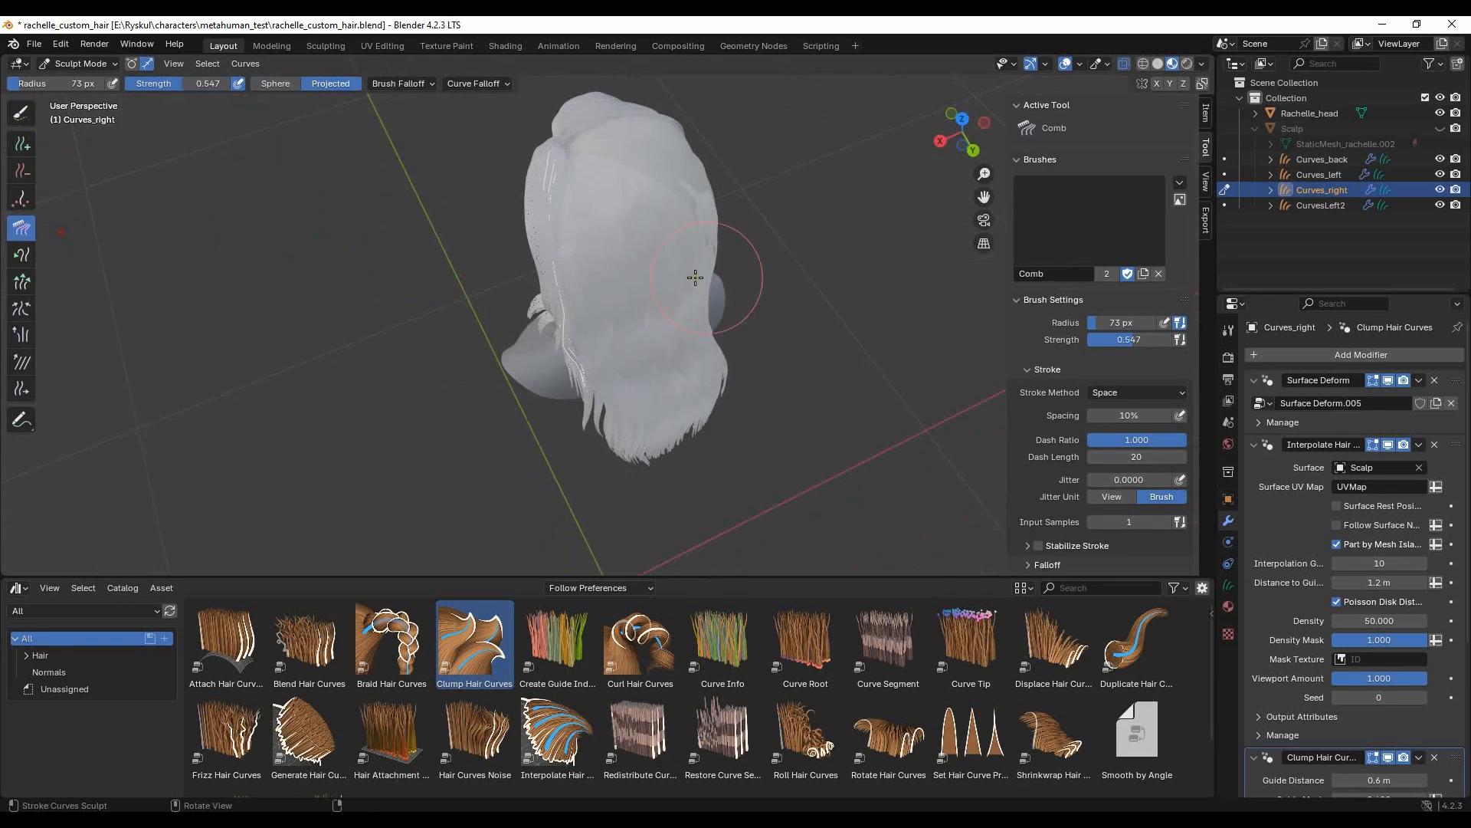
middle_click_drag(554, 234, 688, 328)
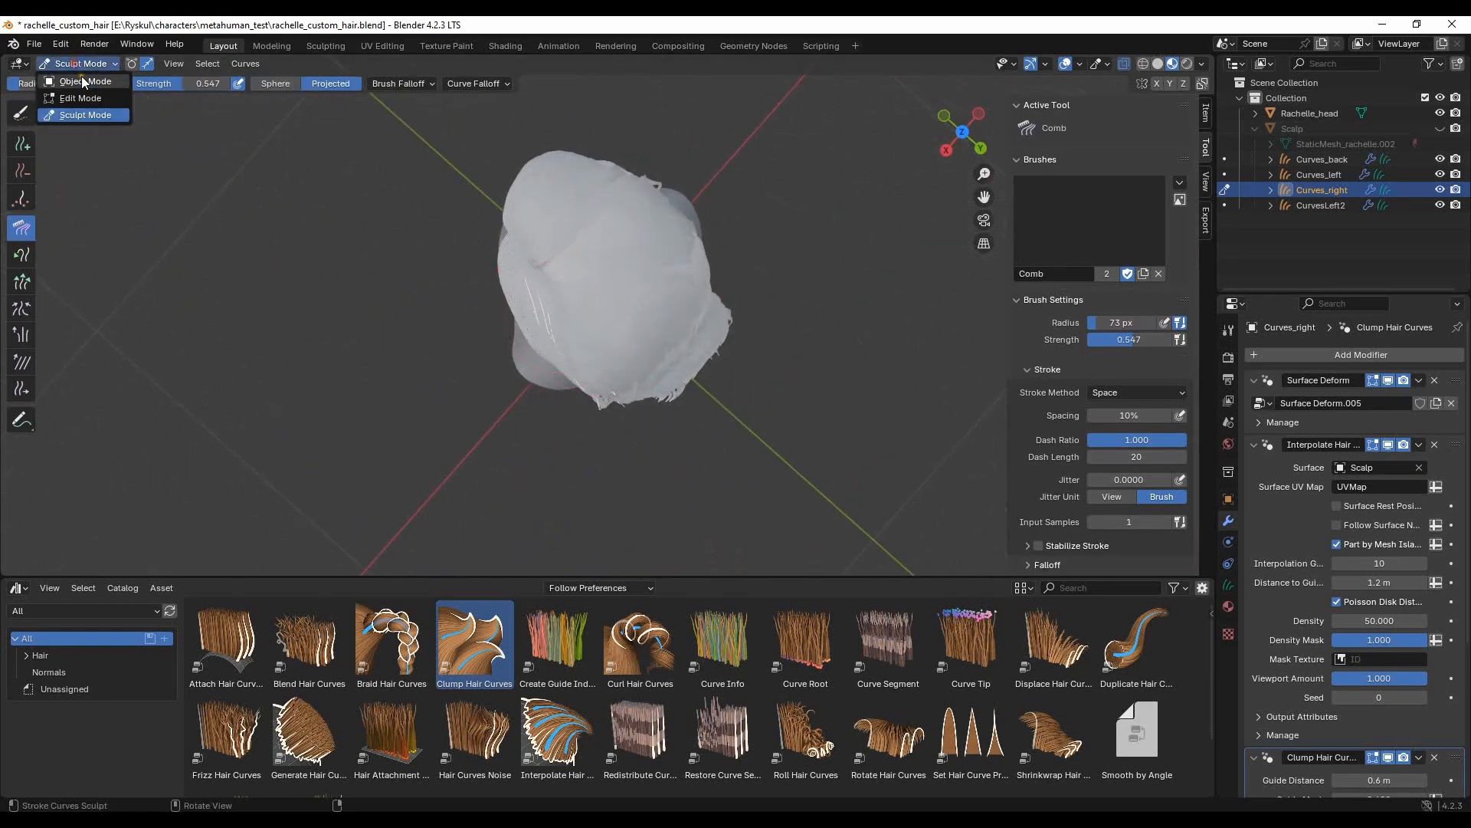
left_click(82, 80)
mouse_move(509, 384)
middle_mouse_down()
mouse_move(526, 200)
mouse_move(493, 263)
mouse_move(640, 329)
mouse_move(601, 290)
mouse_move(706, 291)
middle_mouse_up()
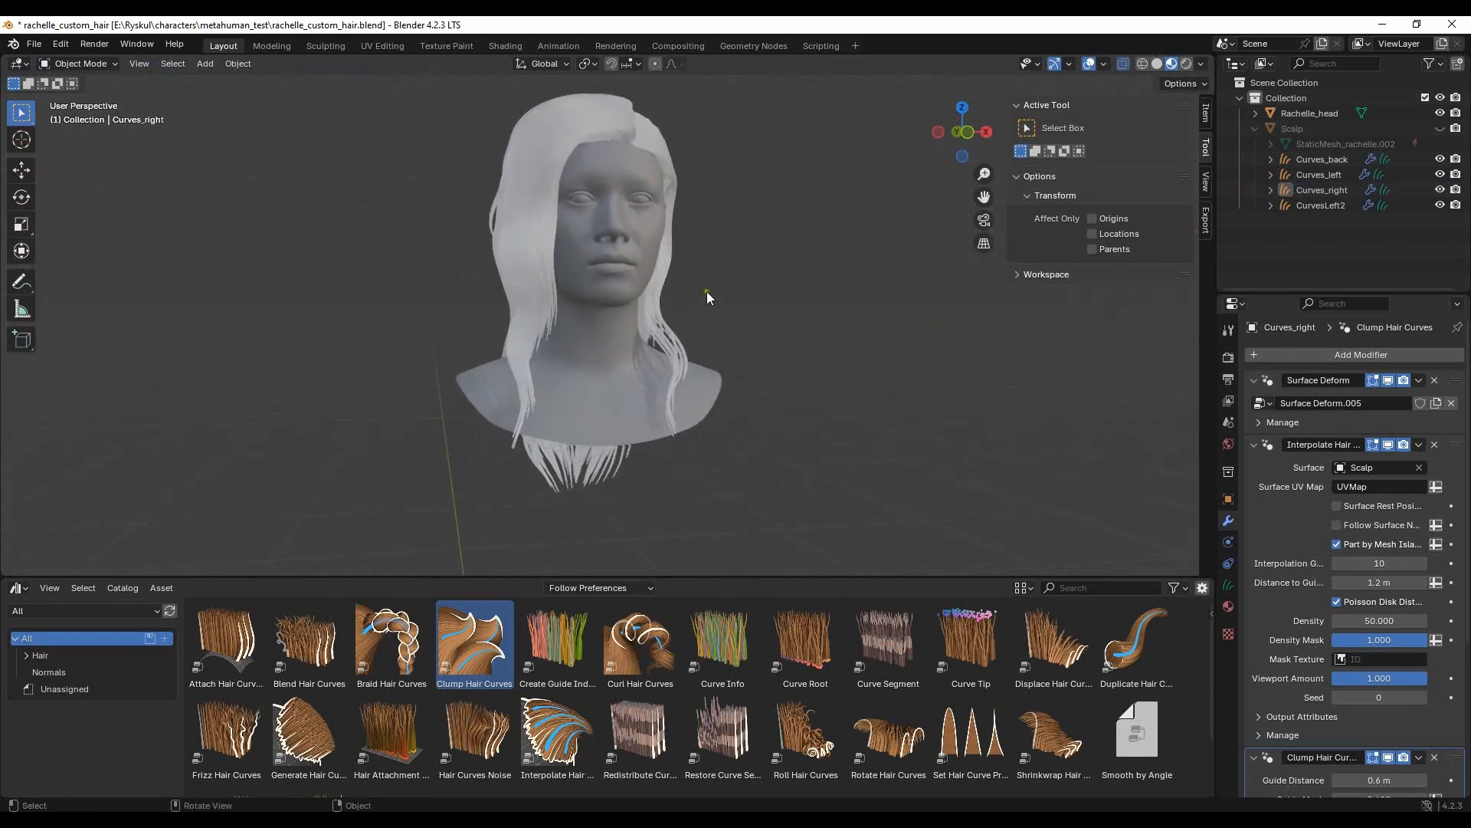
- Apply the Surface Deform, Interpolate Hair Curves and Clump Hair Curves modifiers on Curves_back
left_click(1294, 159)
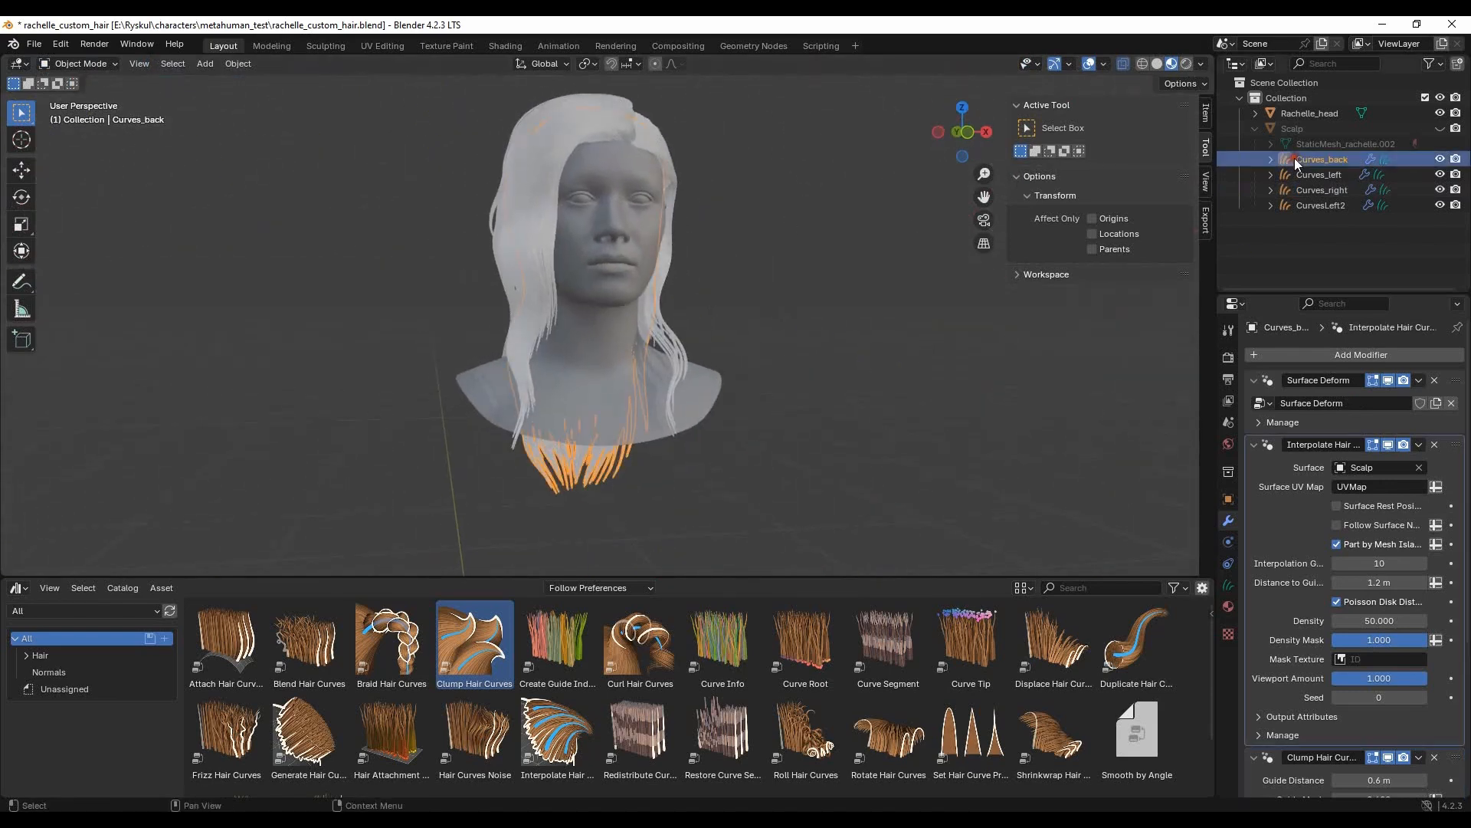
left_click(1420, 380)
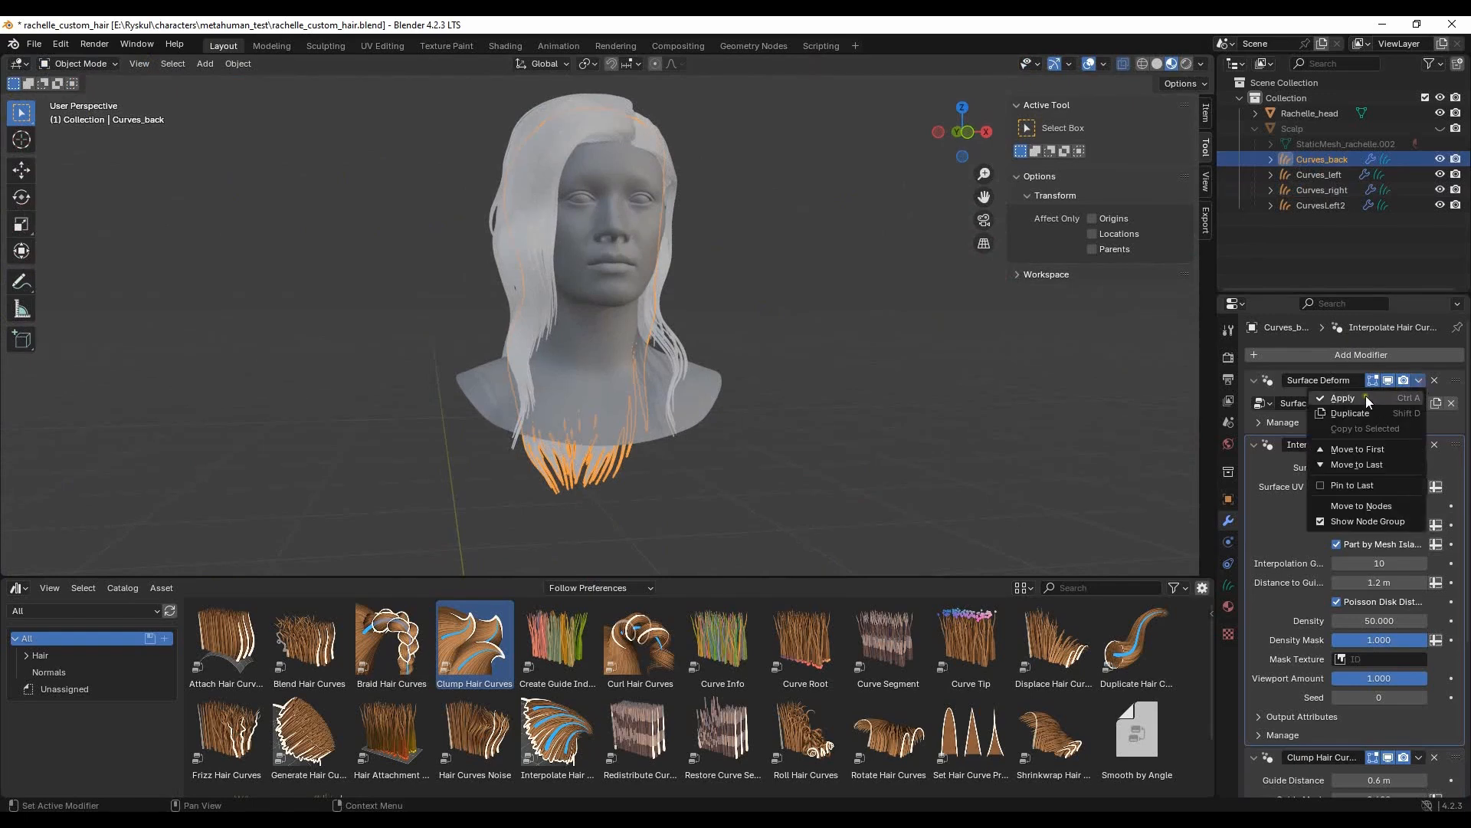
left_click(1366, 396)
left_click(1420, 380)
left_click(1387, 394)
left_click(1422, 381)
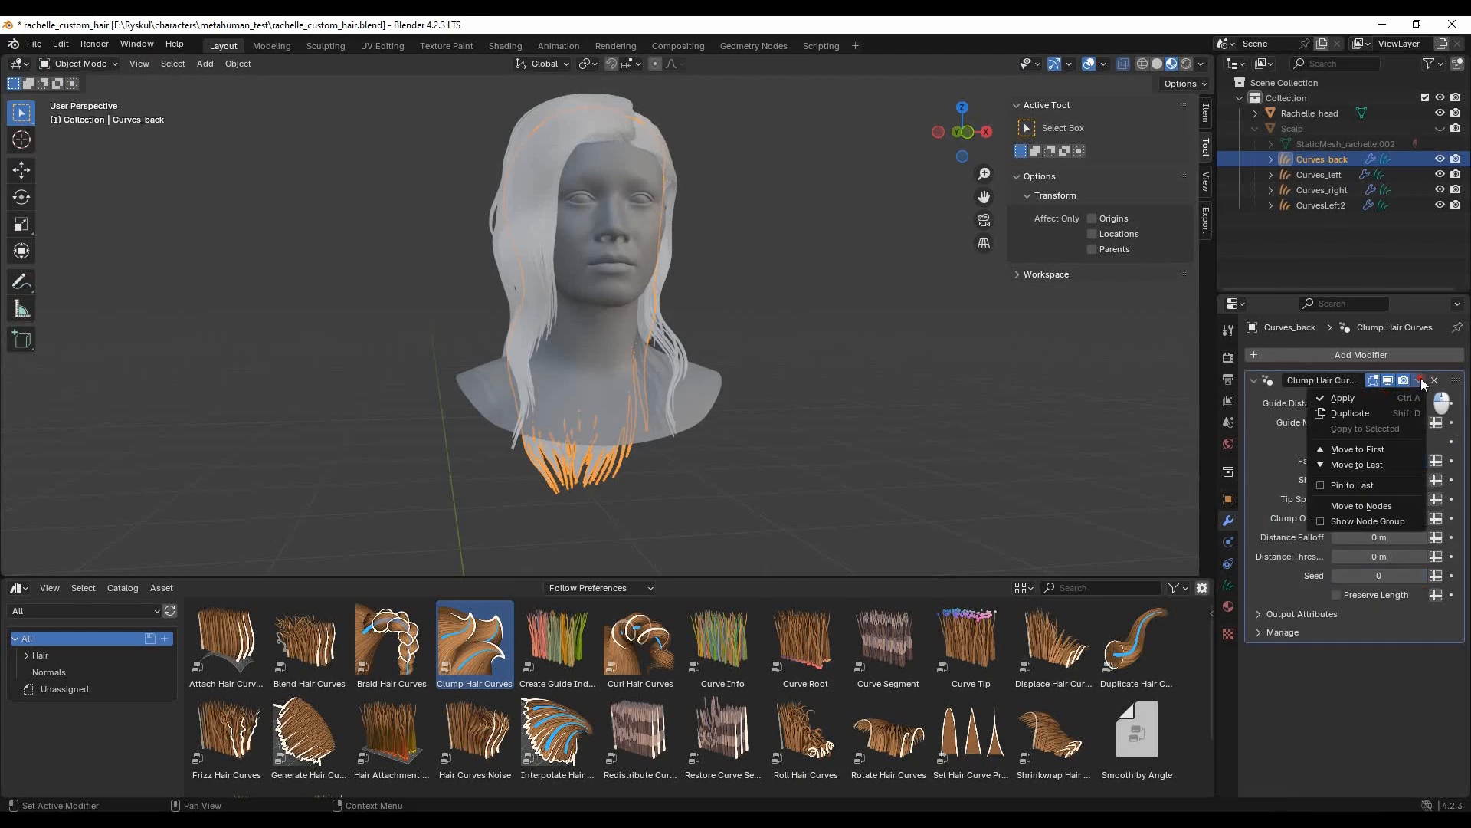
left_click(1382, 396)
- Apply the Surface Deform, Interpolate Hair Curves and Clump Hair Curves modifiers on Curves_left
left_click(1318, 174)
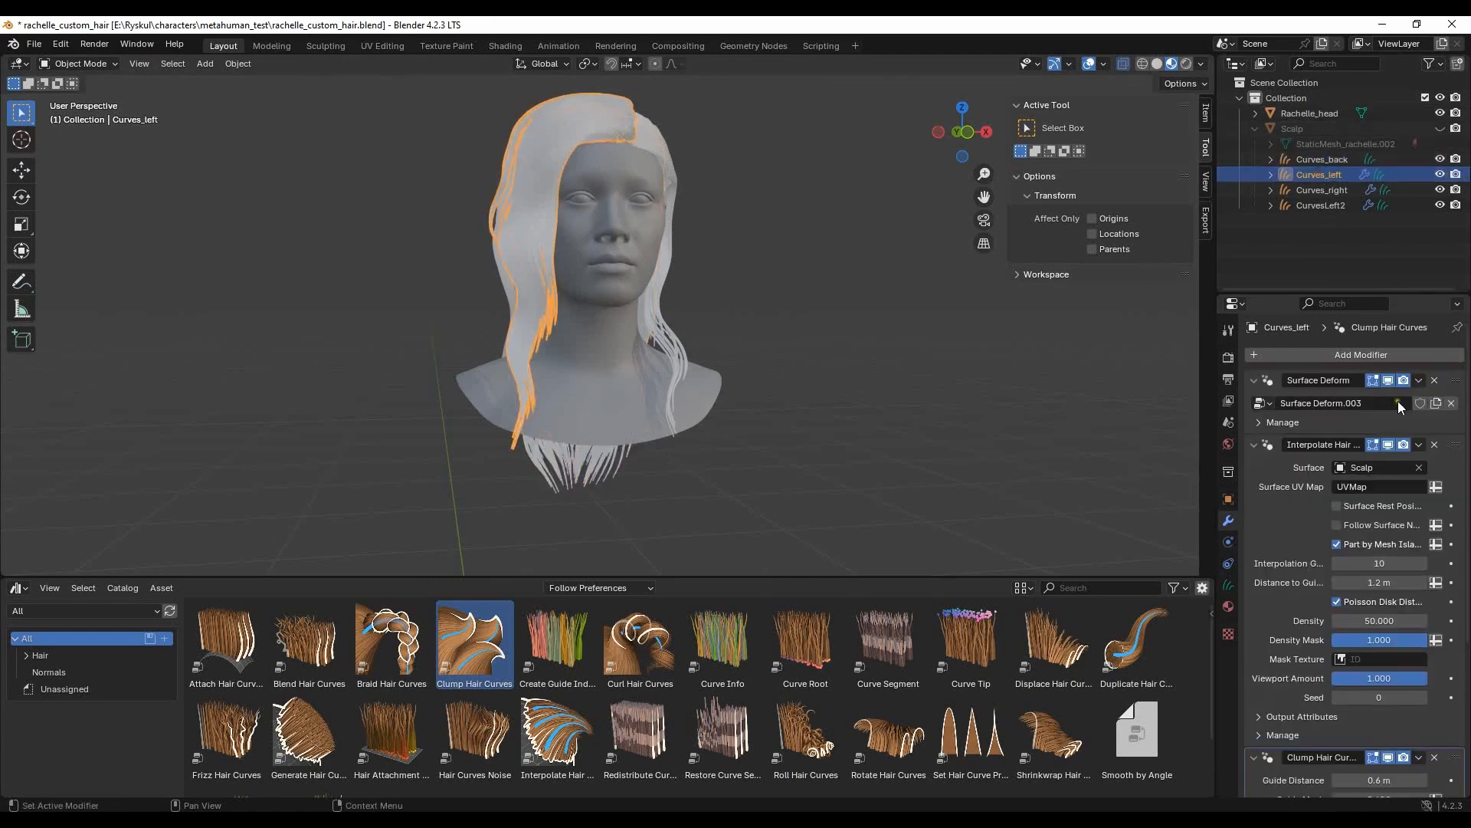
left_click(1420, 380)
left_click(1356, 396)
left_click(1420, 380)
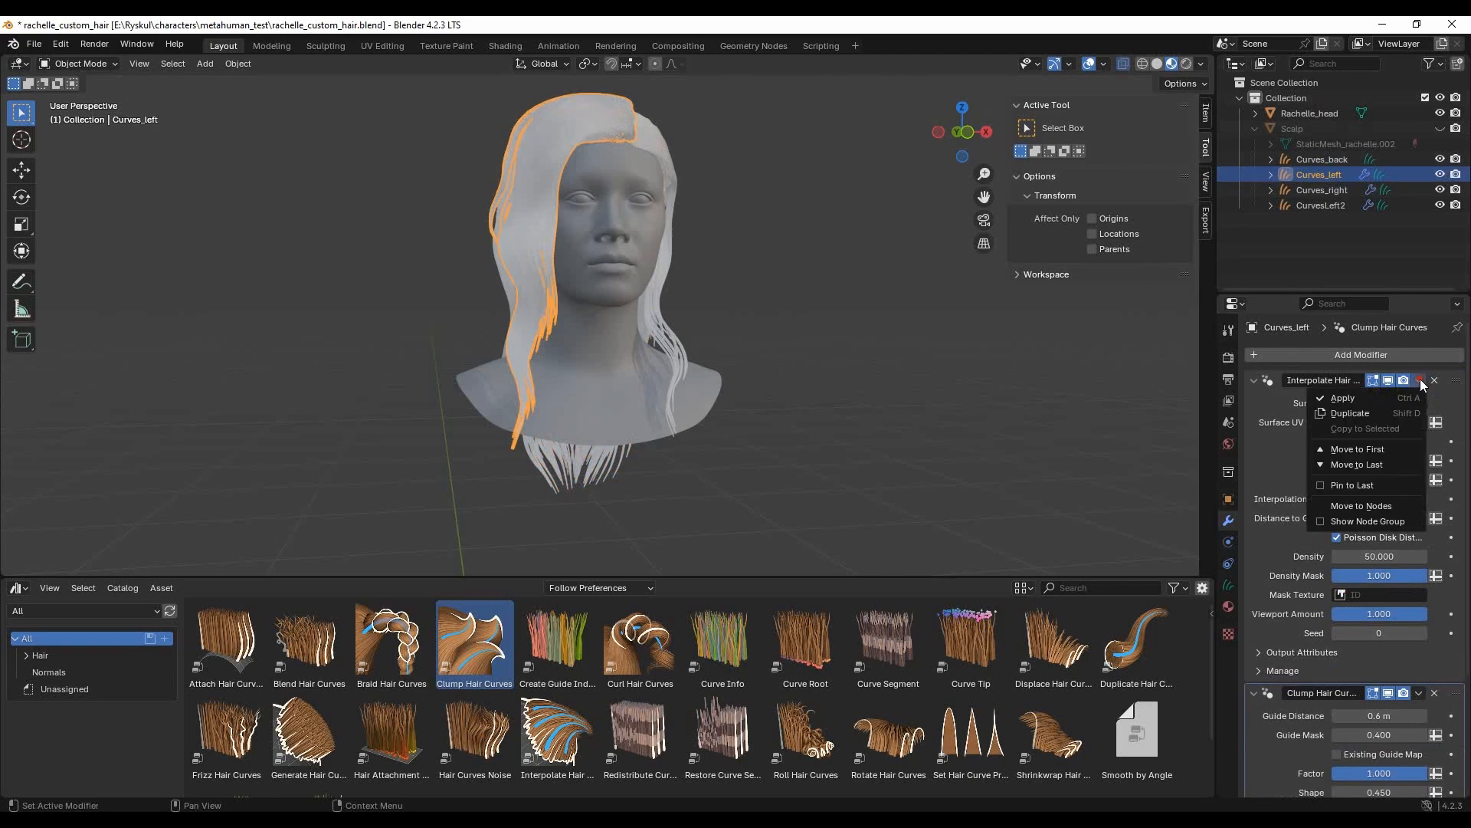
left_click(1402, 395)
left_click(1419, 380)
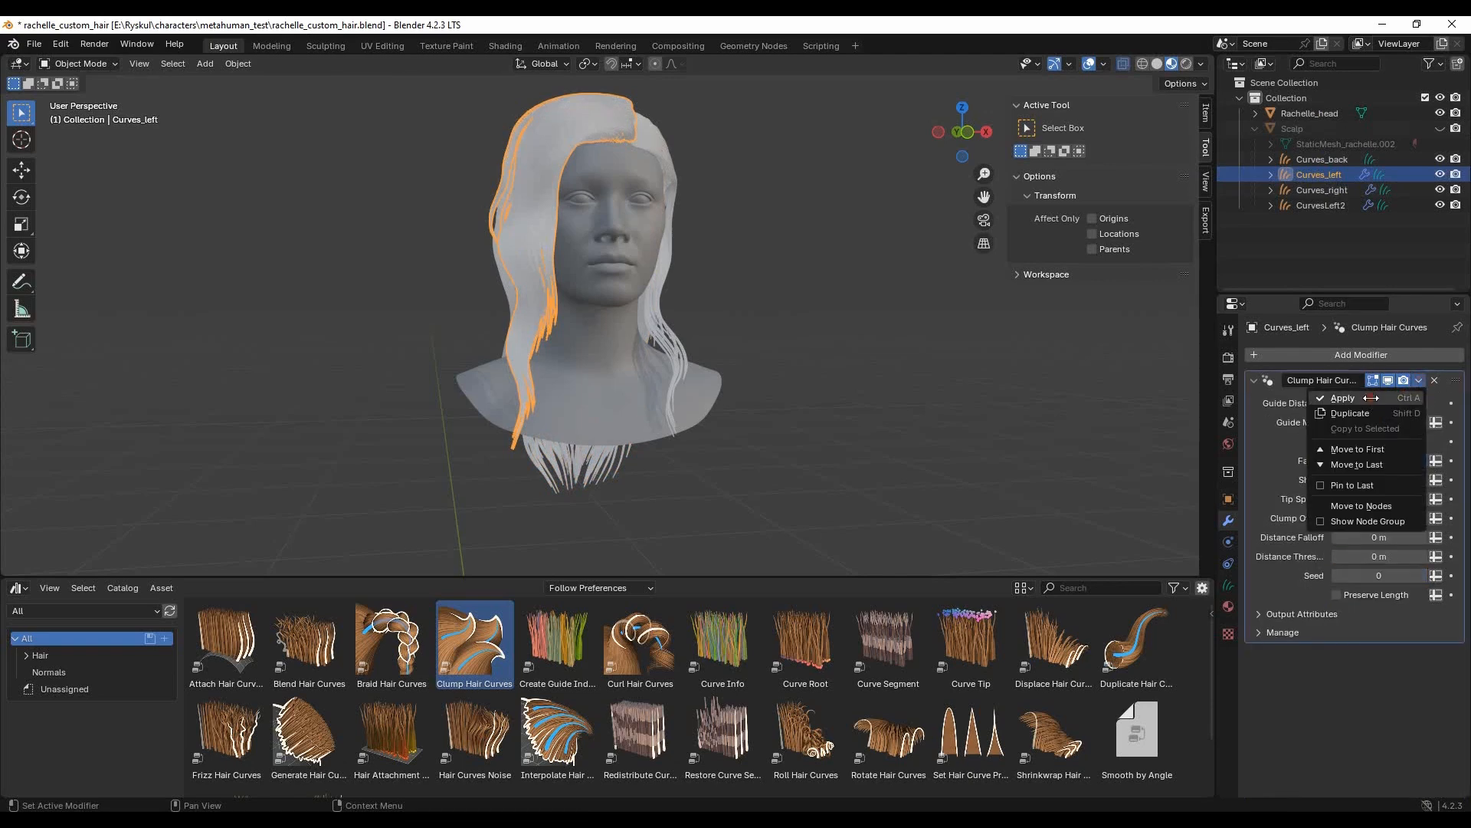
left_click(1368, 398)
- Apply the Surface Deform, Interpolate Hair Curves and Clump Hair Curves modifiers on Curves_right
left_click(1330, 190)
left_click(1420, 380)
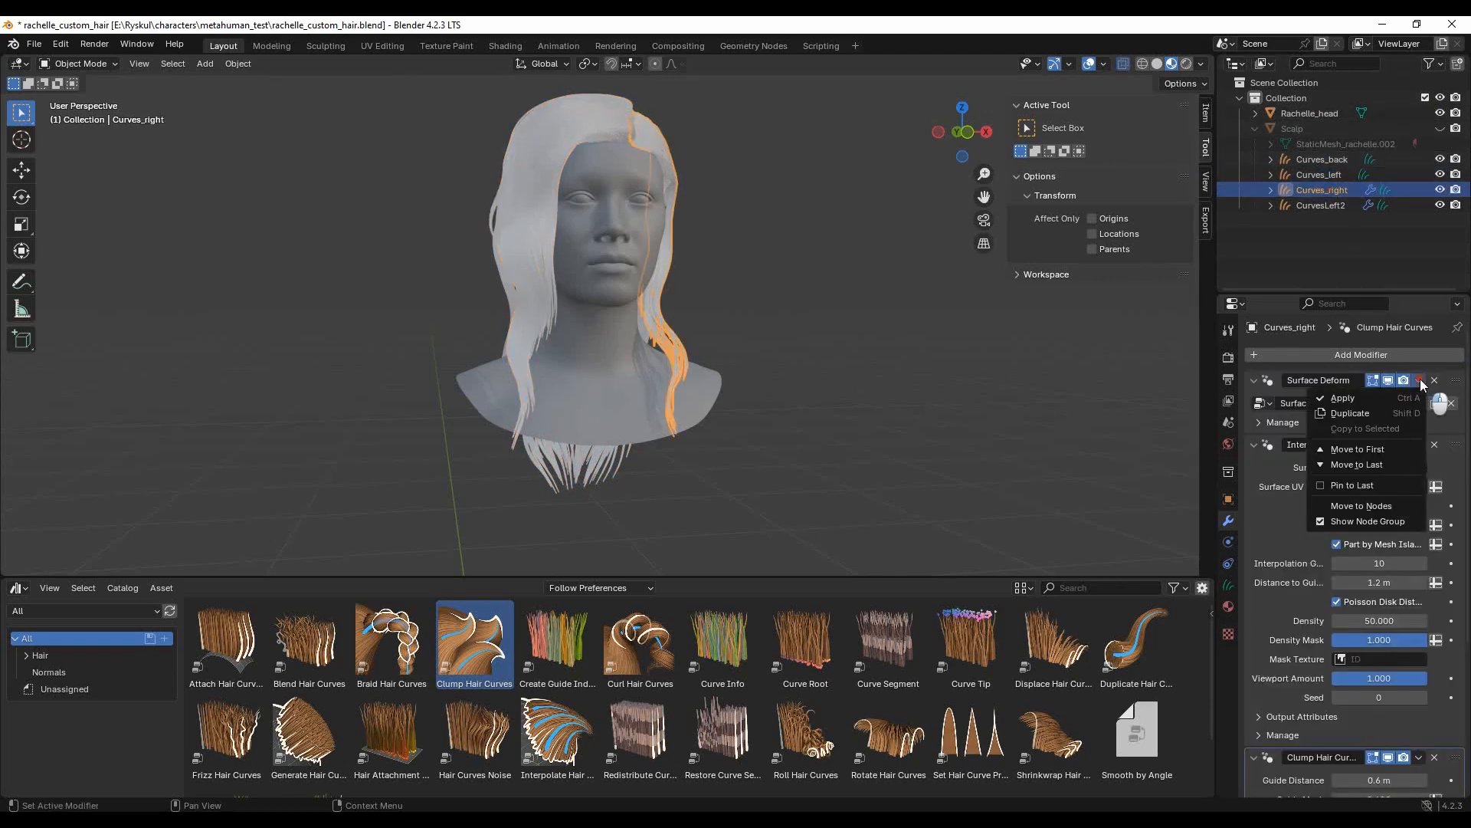
left_click(1363, 400)
left_click(1420, 380)
left_click(1387, 395)
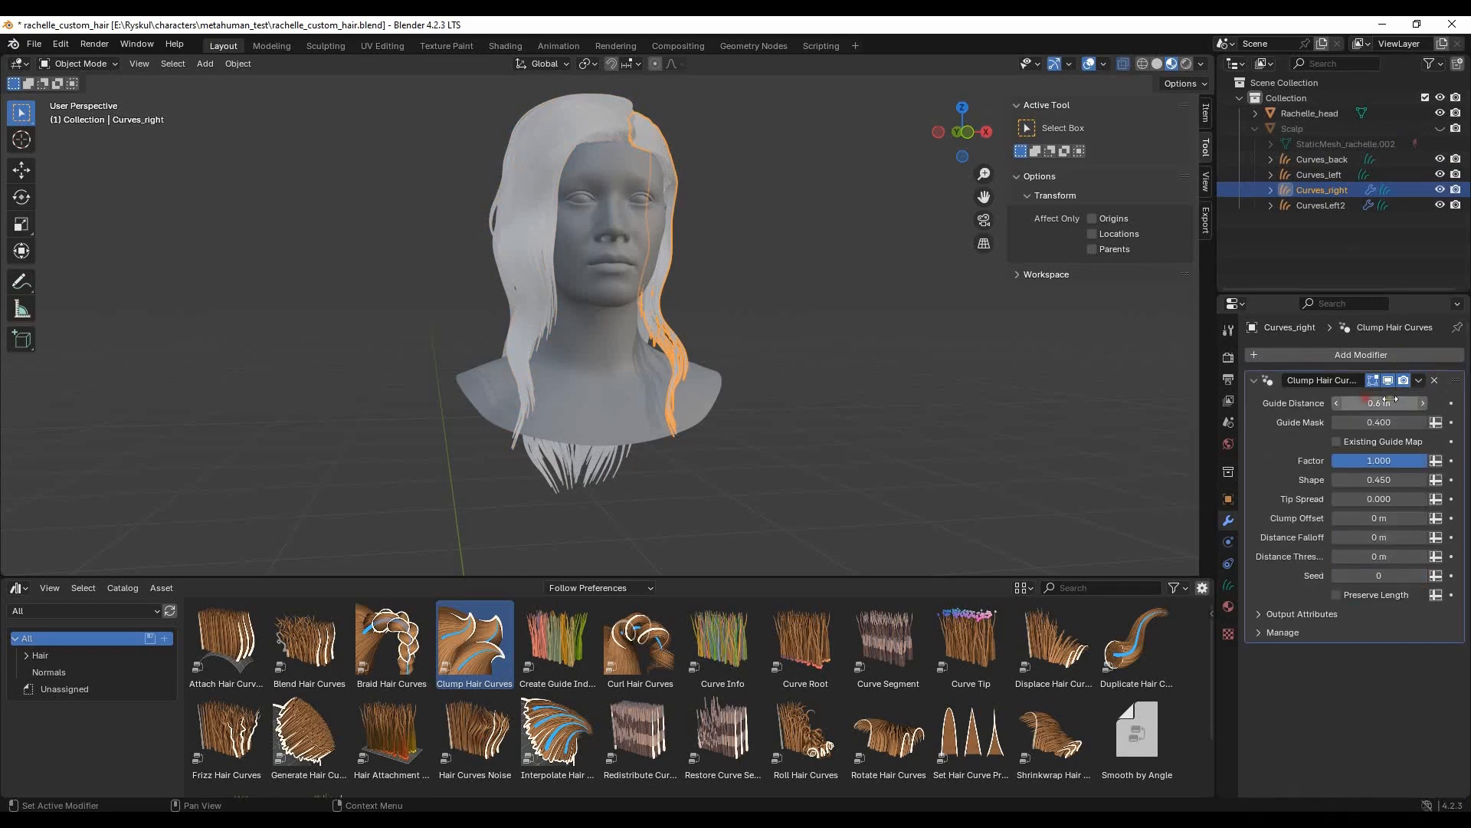
left_click(1419, 381)
left_click(1368, 397)
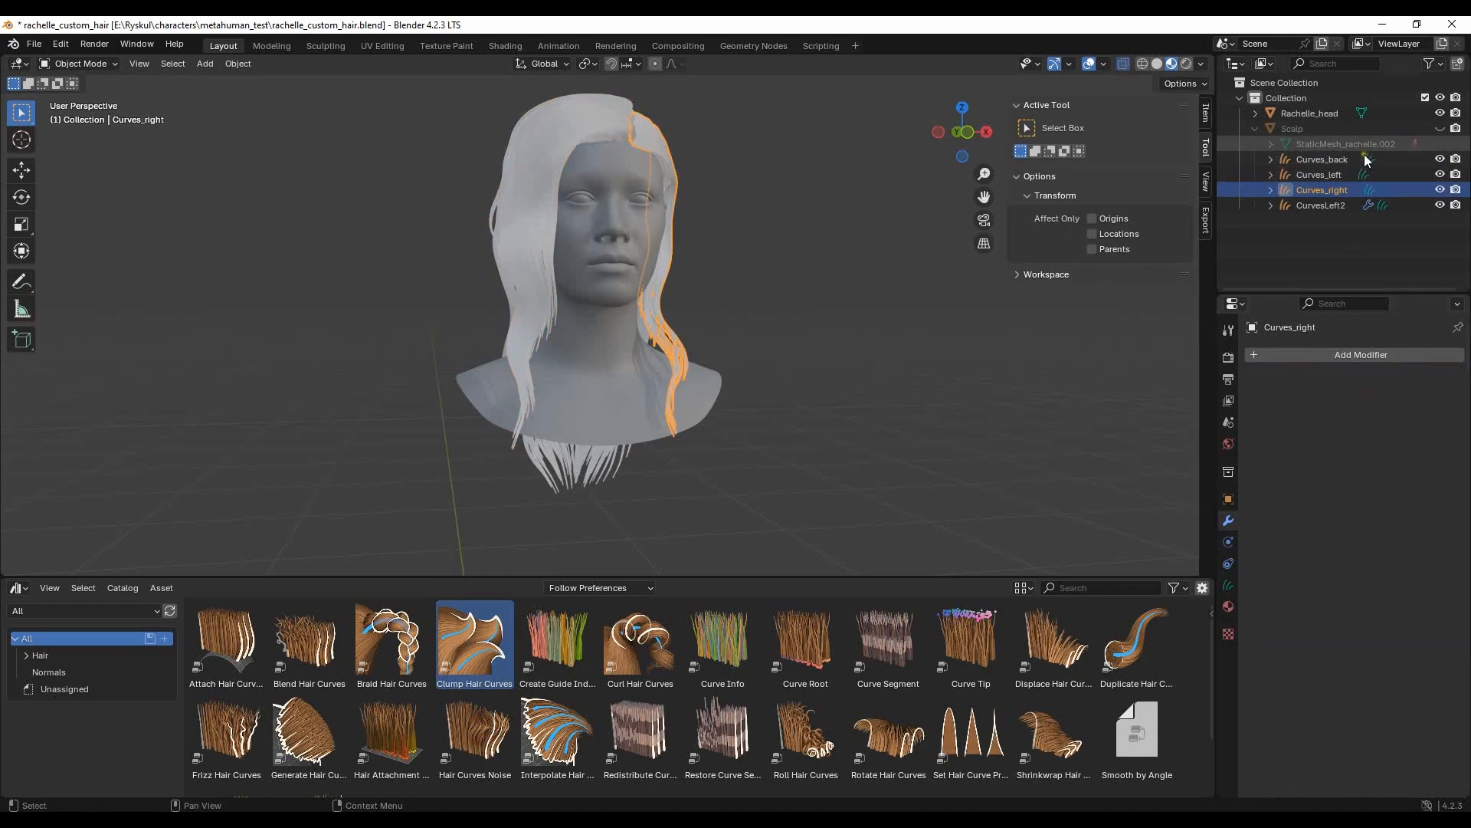
- Apply the Surface Deform, Interpolate Hair Curves and Clump Hair Curves modifiers on CurvesLeft2
left_click(1335, 204)
left_click(1420, 380)
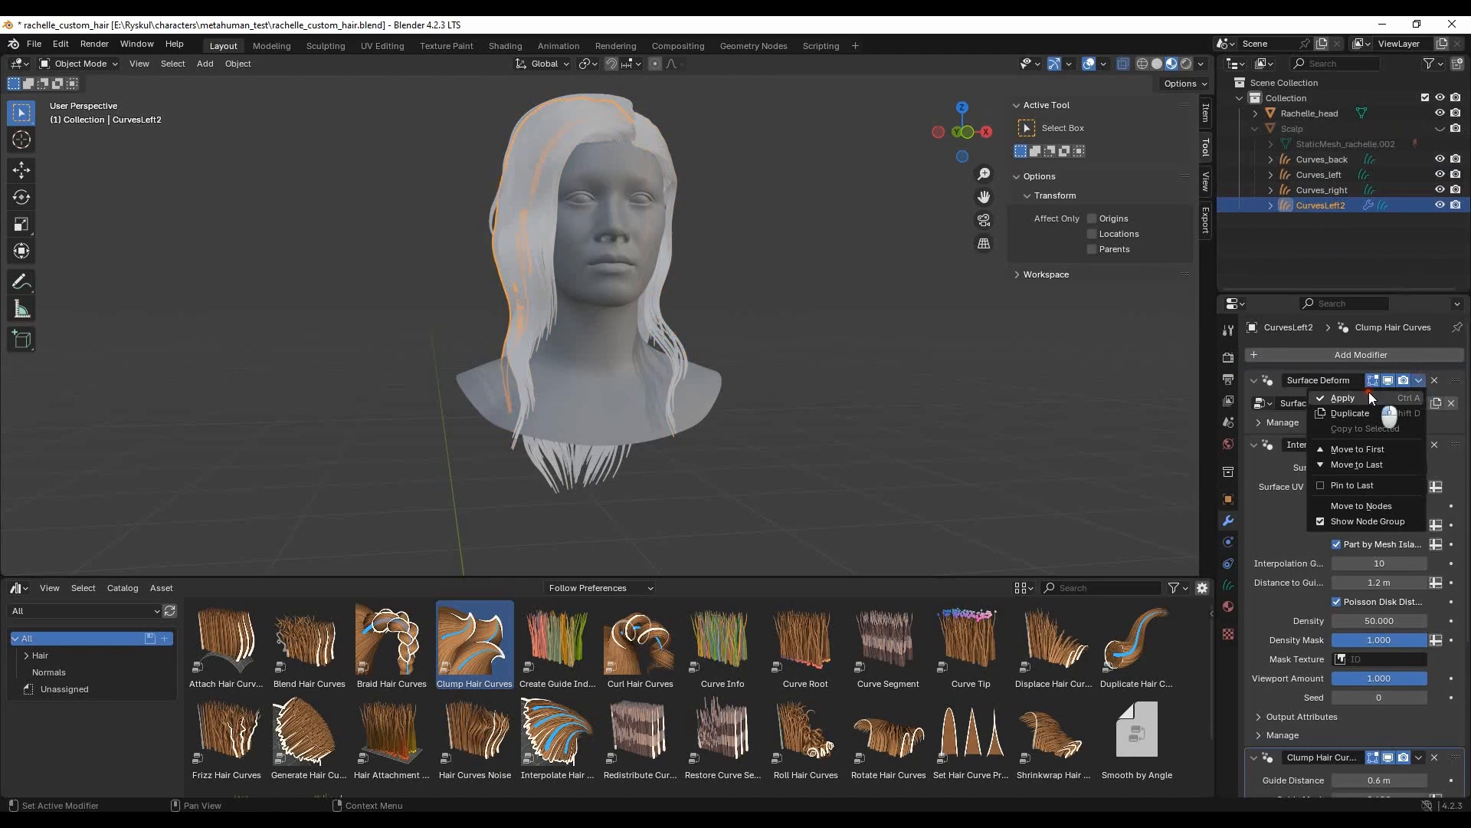
left_click(1368, 395)
left_click(1420, 380)
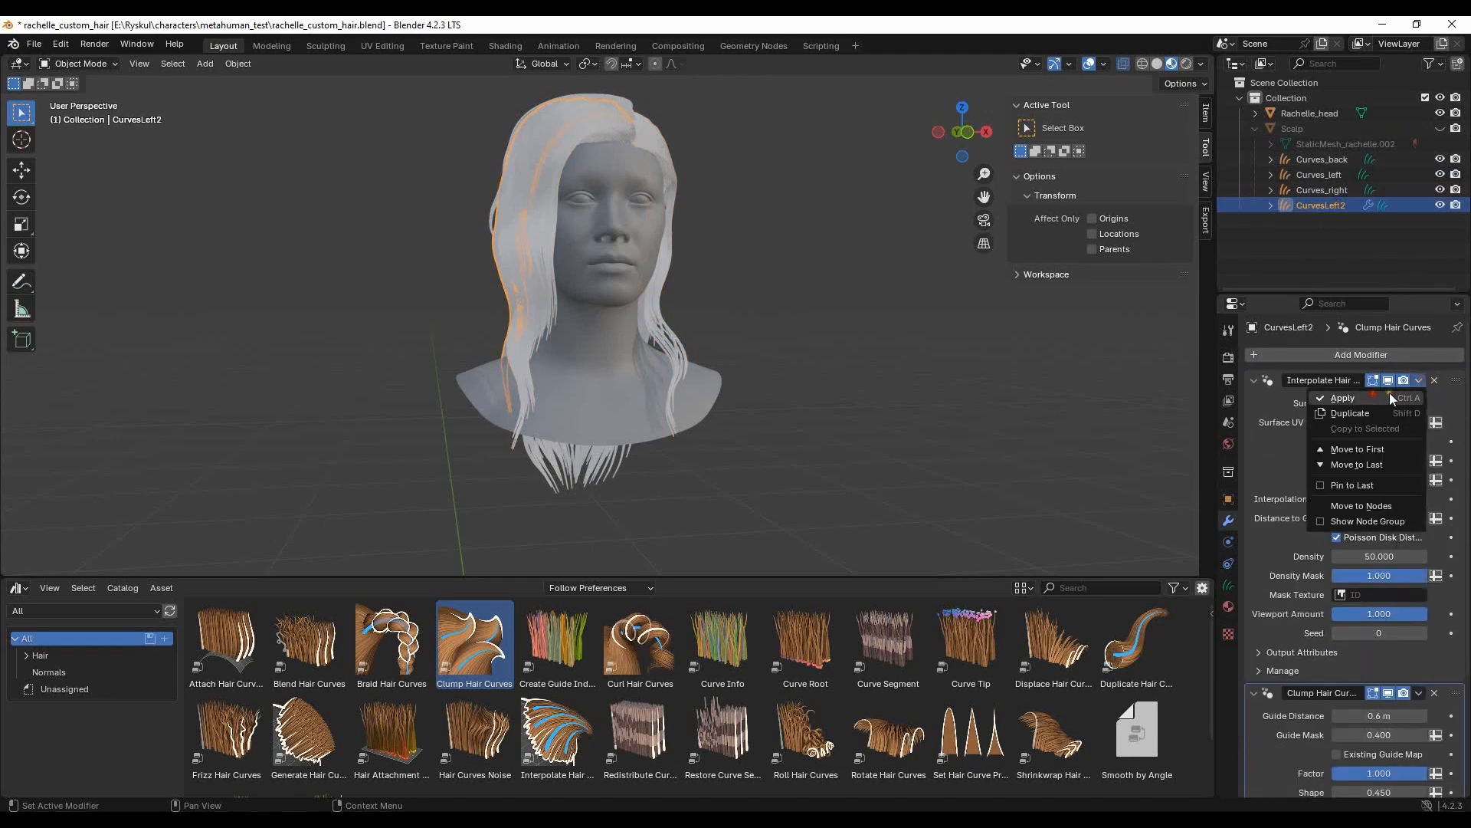
left_click(1390, 393)
left_click(1419, 381)
left_click(1392, 394)
- Deselect the hair, enlarge the 3D viewport over the asset browser and save rachelle_custom_hair.blend
left_click(796, 310)
mouse_move(796, 309)
middle_mouse_down()
mouse_move(607, 303)
mouse_move(638, 370)
mouse_move(710, 412)
mouse_move(810, 298)
middle_mouse_up()
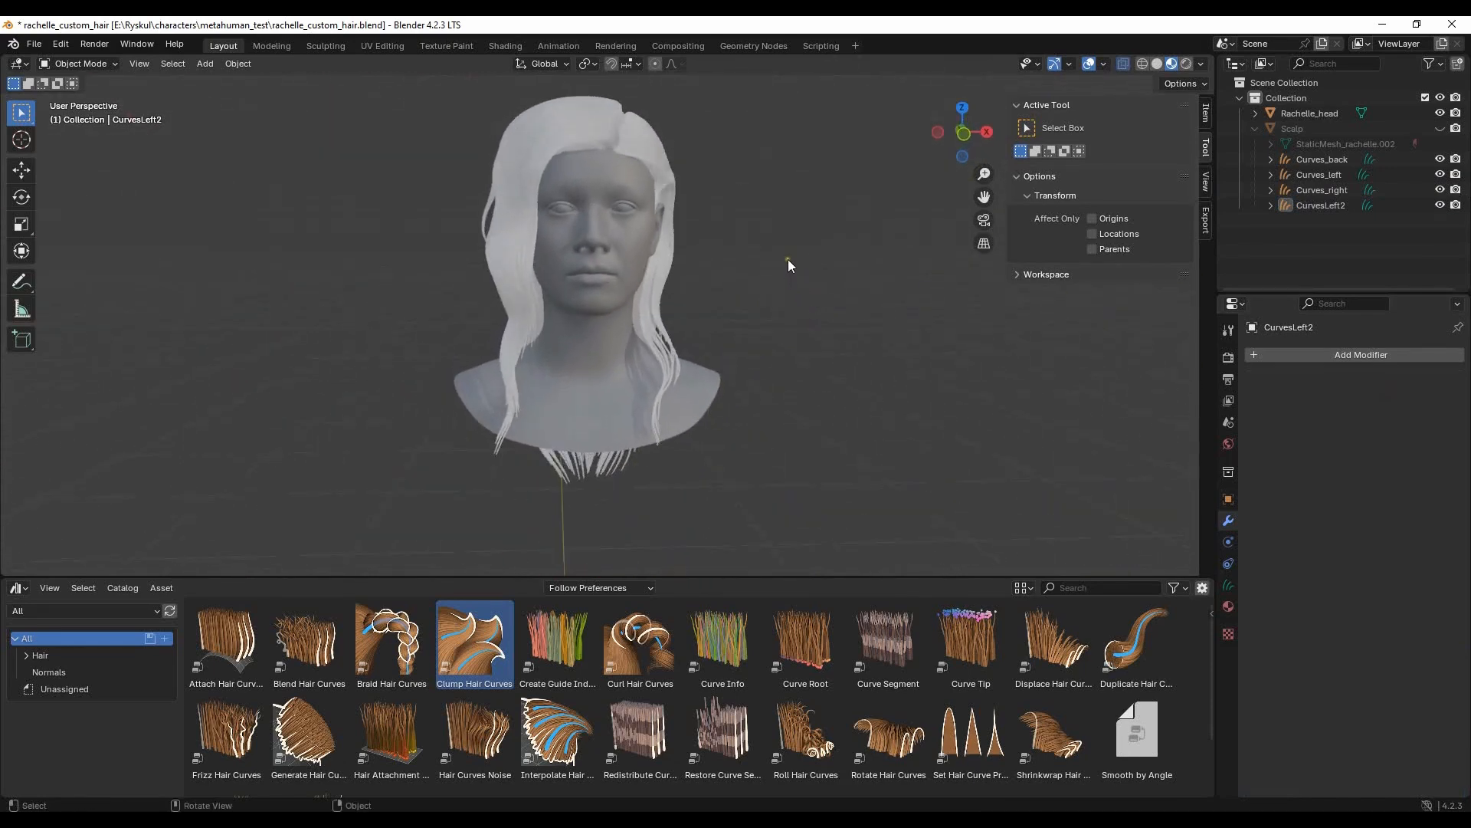
left_click_drag(809, 578, 817, 687)
scroll(766, 362, "up", 2)
middle_click_drag(792, 327, 793, 393)
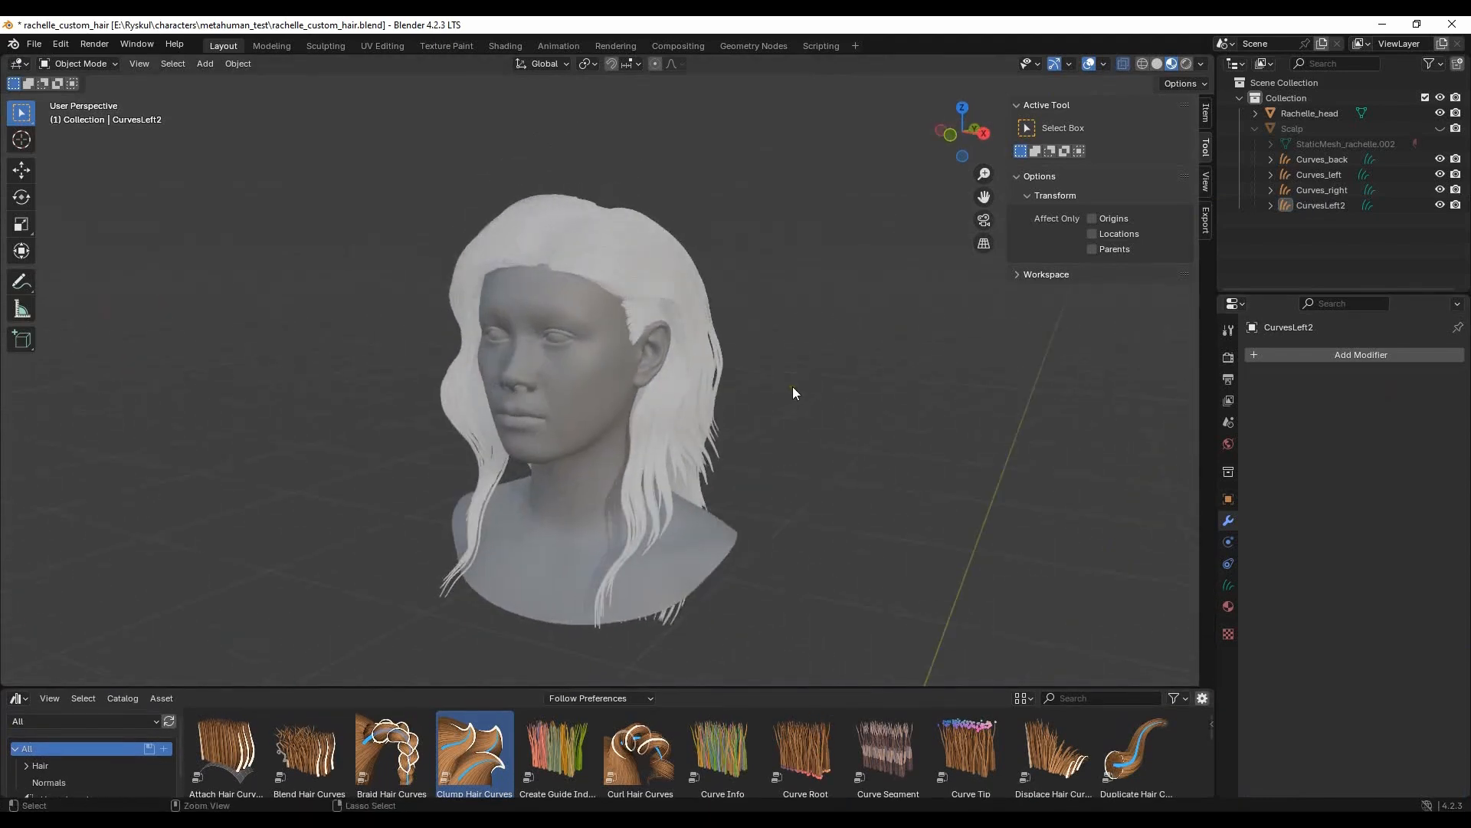
key("ctrl+s")
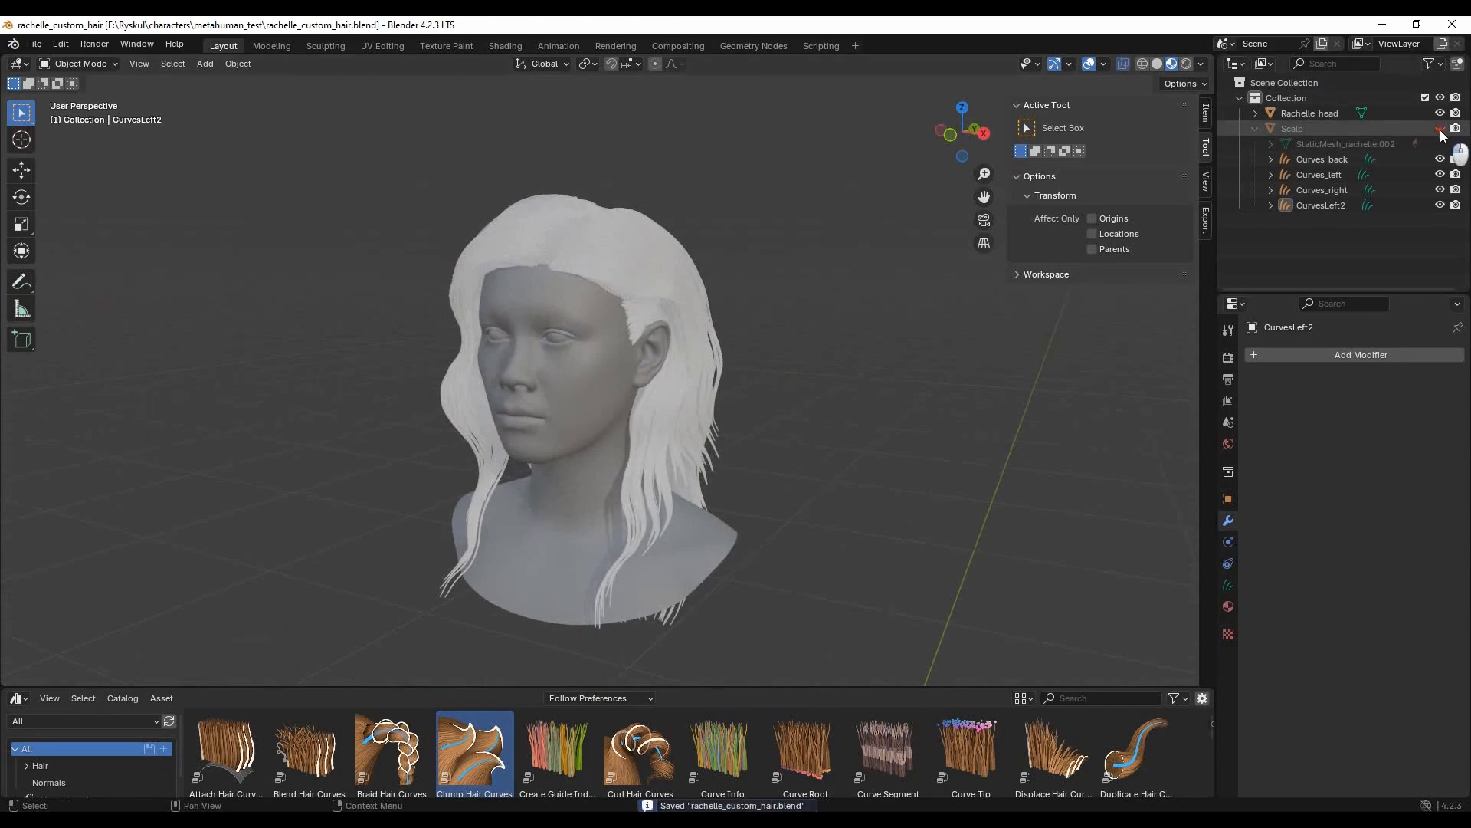
- Unhide the Scalp, select all four hair curve objects from Curves_back to CurvesLeft2 and convert them to particle systems
left_click(1440, 129)
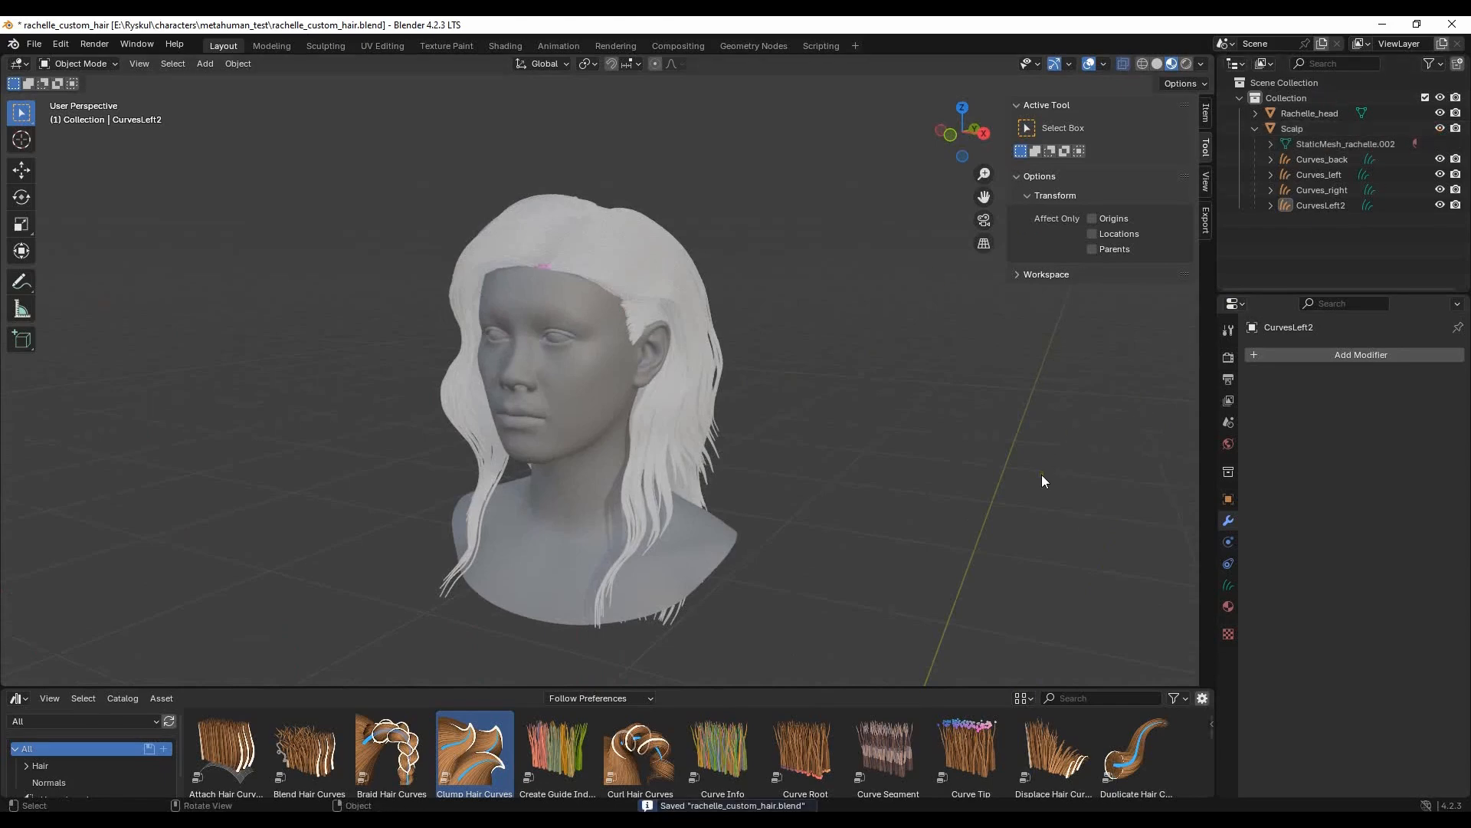
middle_click_drag(1042, 480, 725, 360)
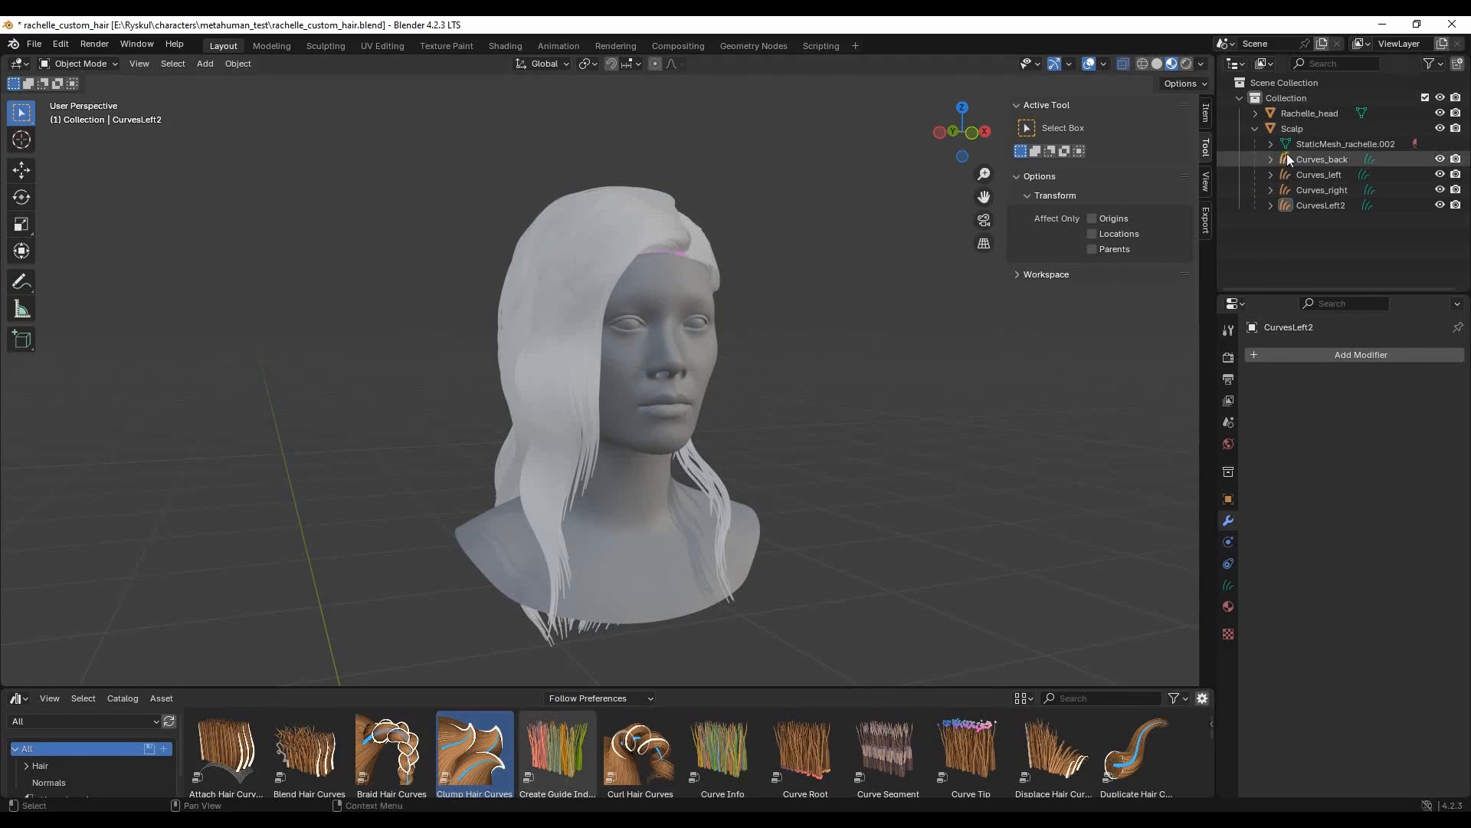
left_click(1325, 159)
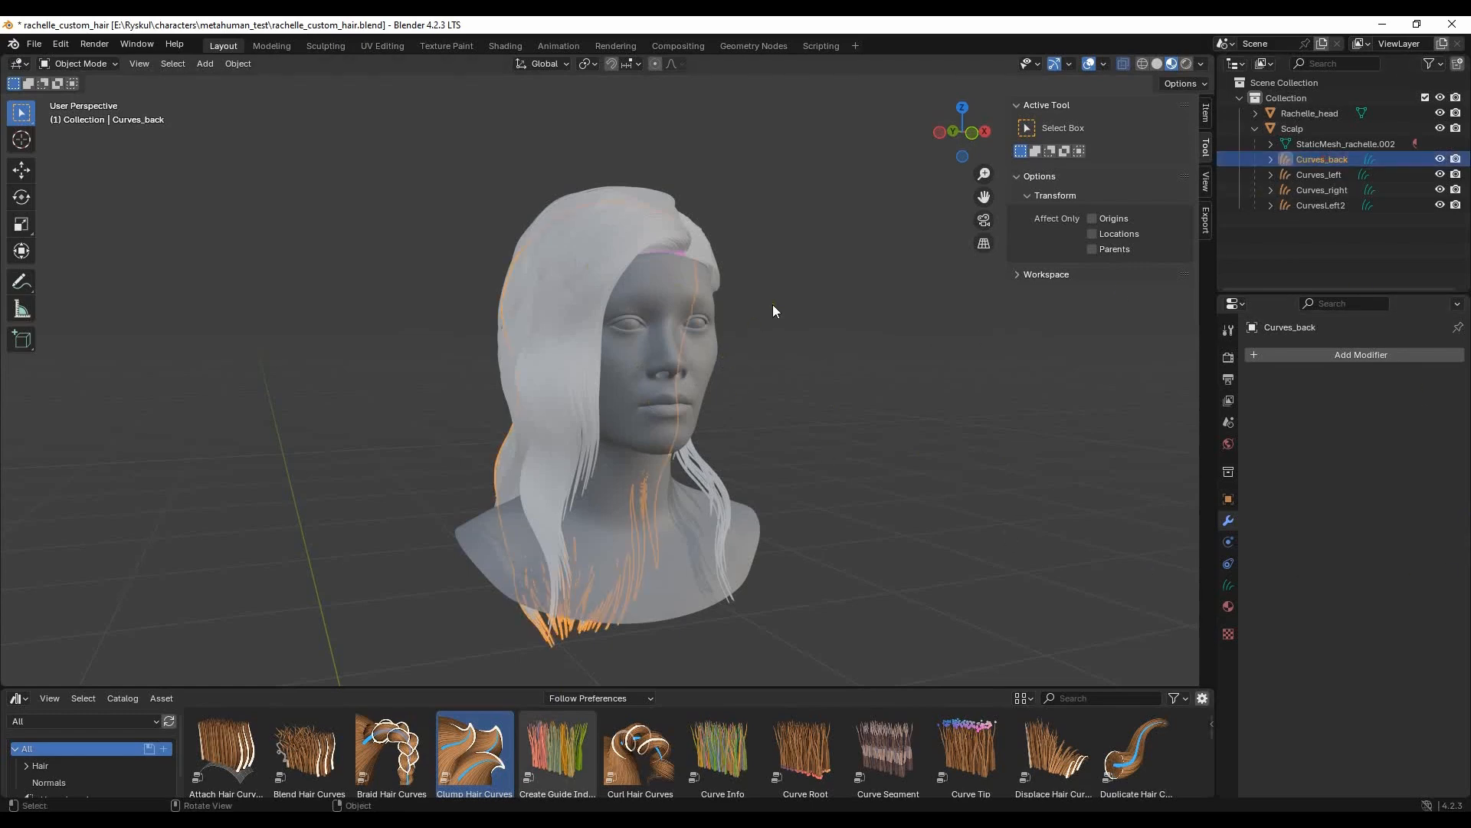
left_click(1340, 206, "shift")
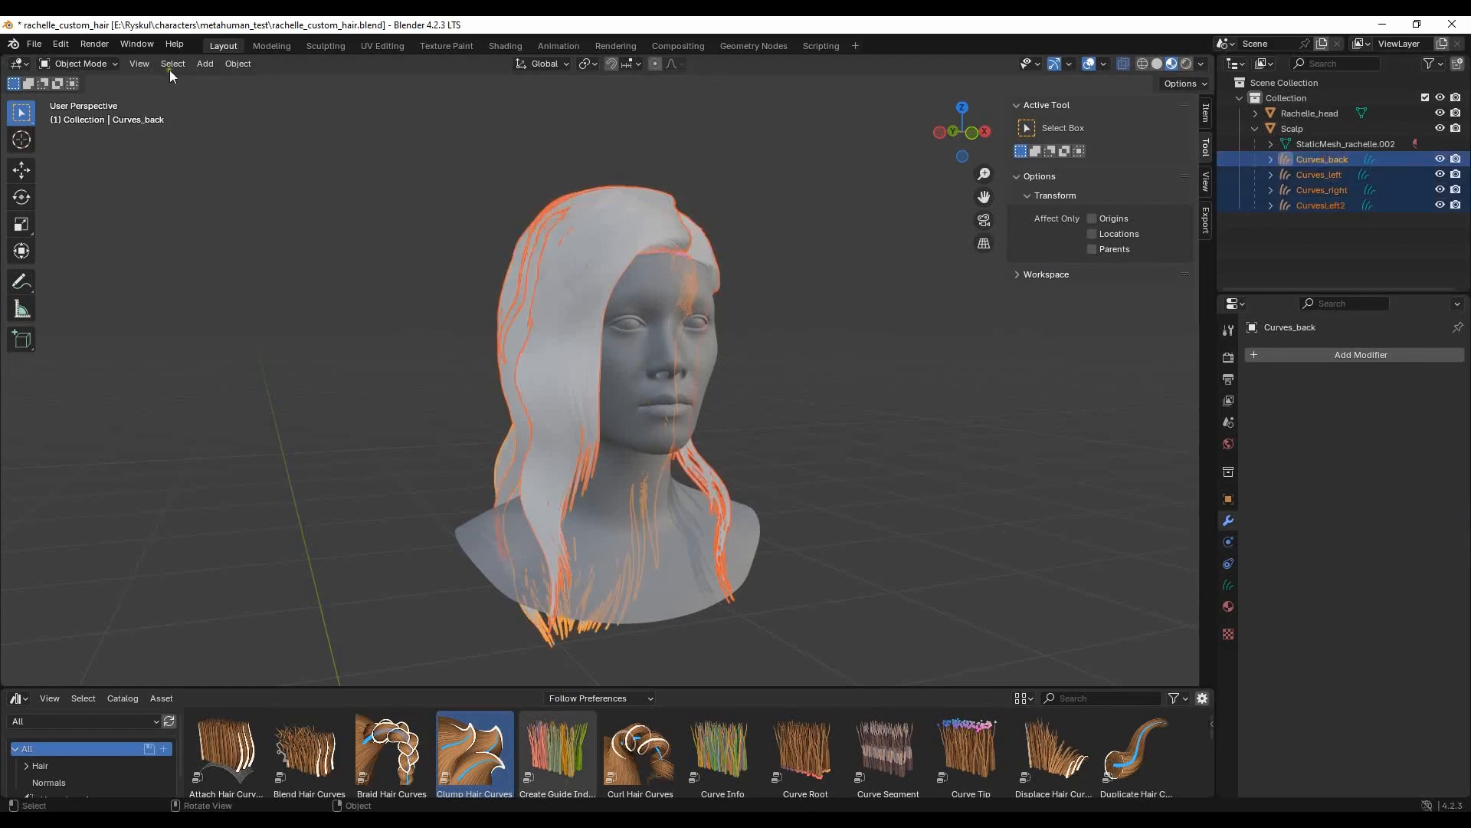
left_click(237, 64)
mouse_move(285, 508)
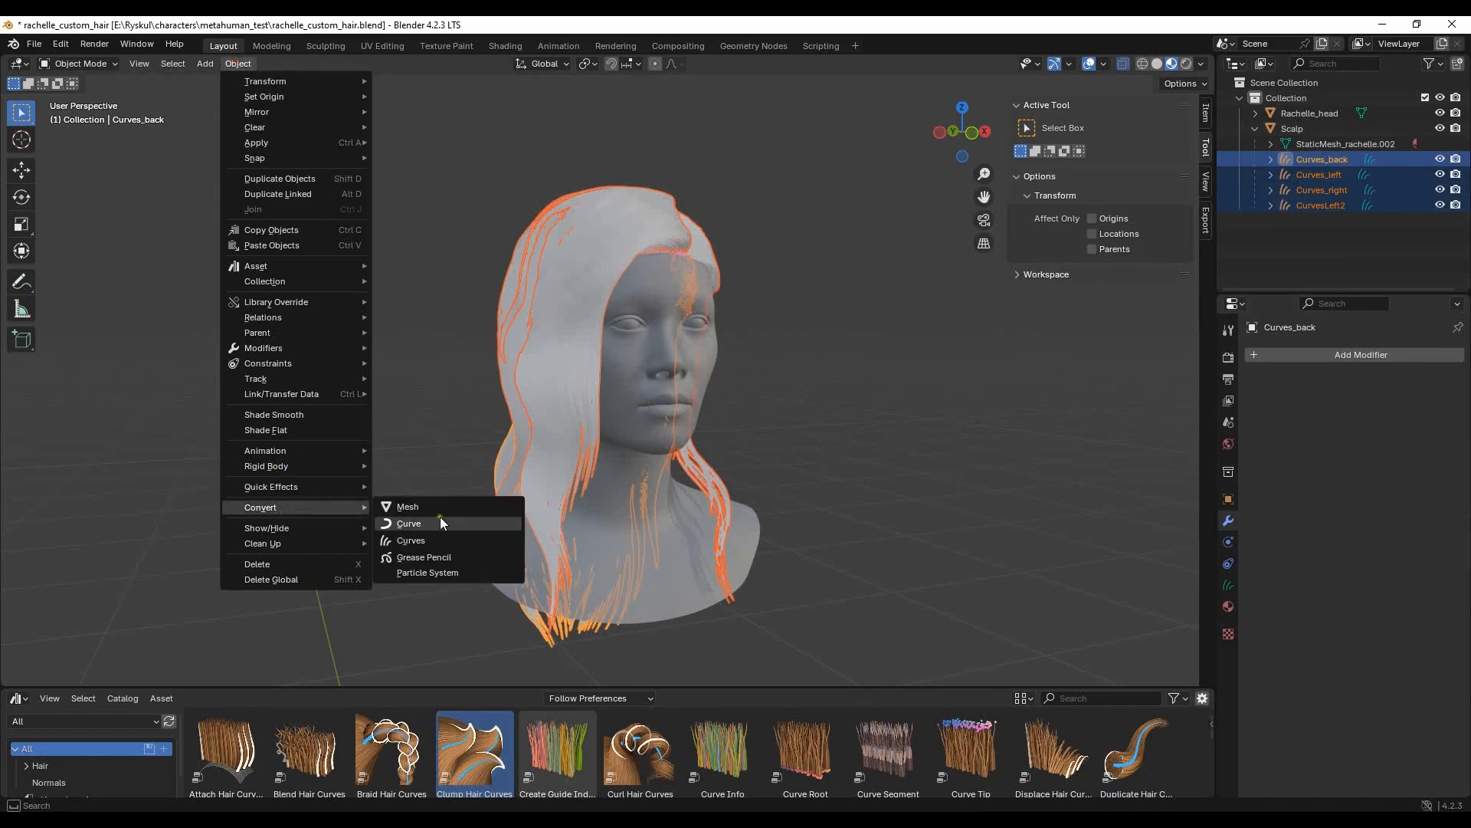
left_click(427, 573)
- Deselect the curves, select the Scalp and bring up its particle system settings
middle_click_drag(894, 397, 858, 456)
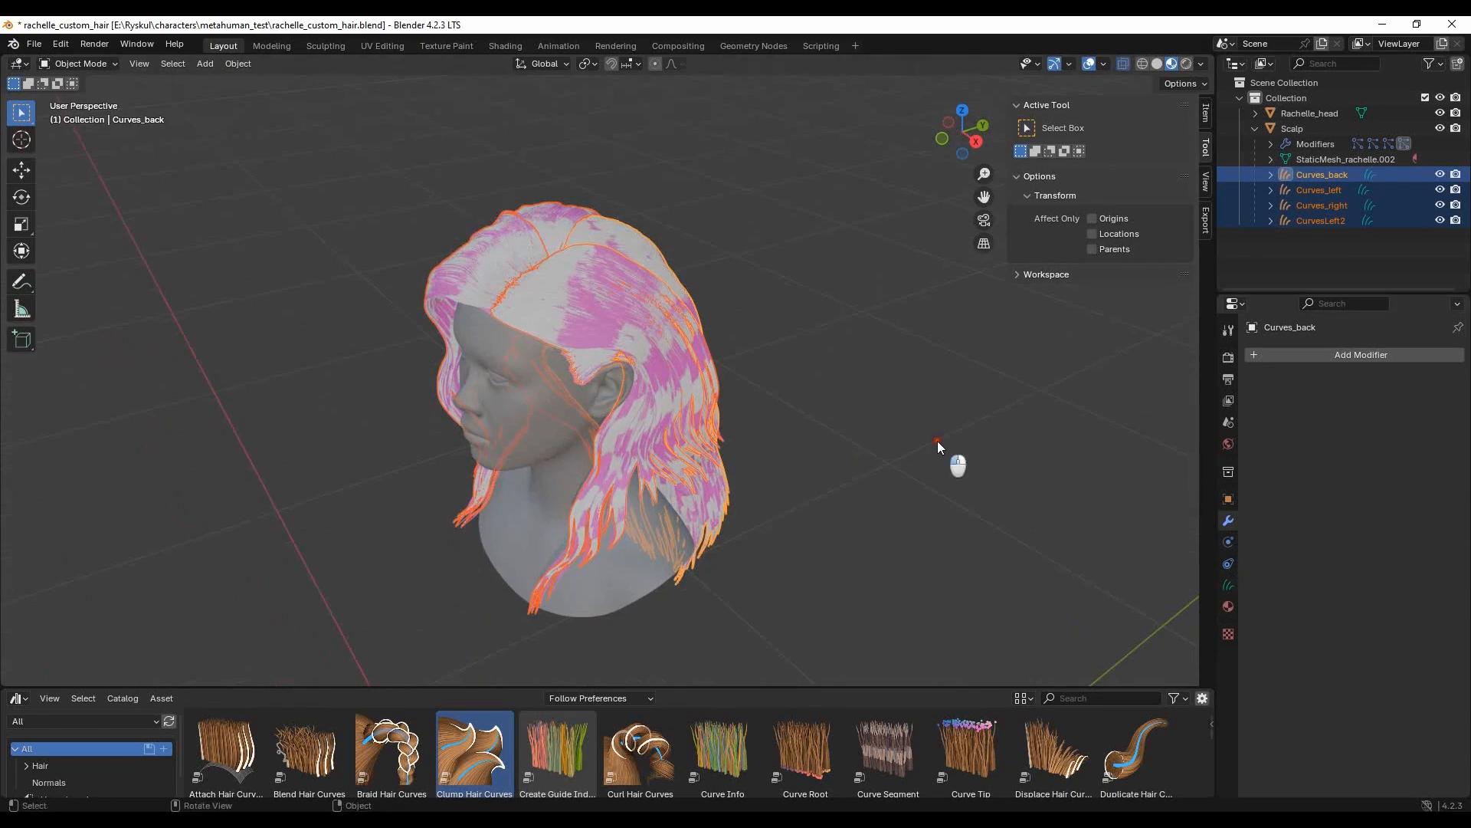
left_click(936, 439)
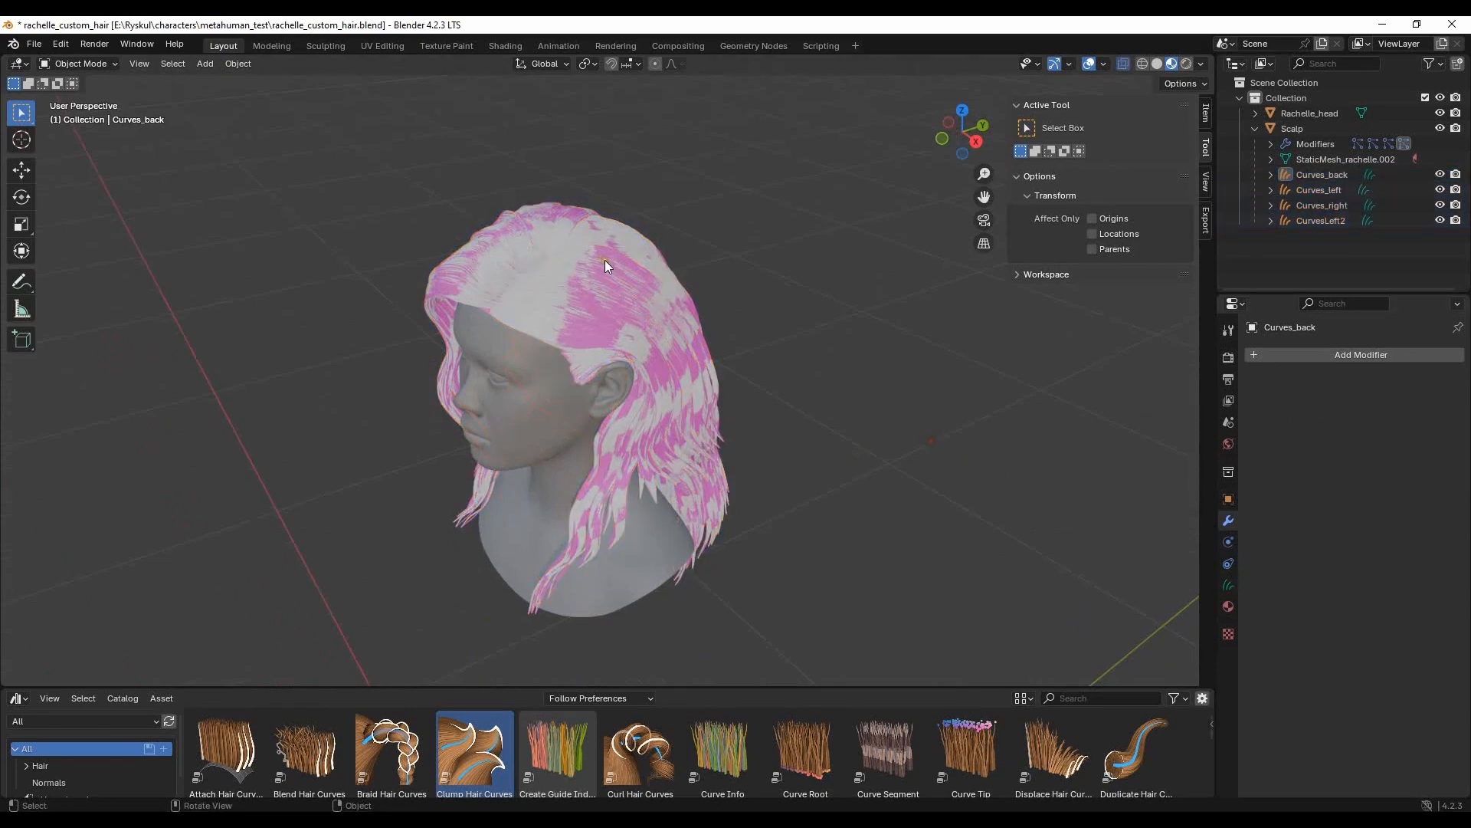
left_click(1345, 147)
left_click(1269, 144)
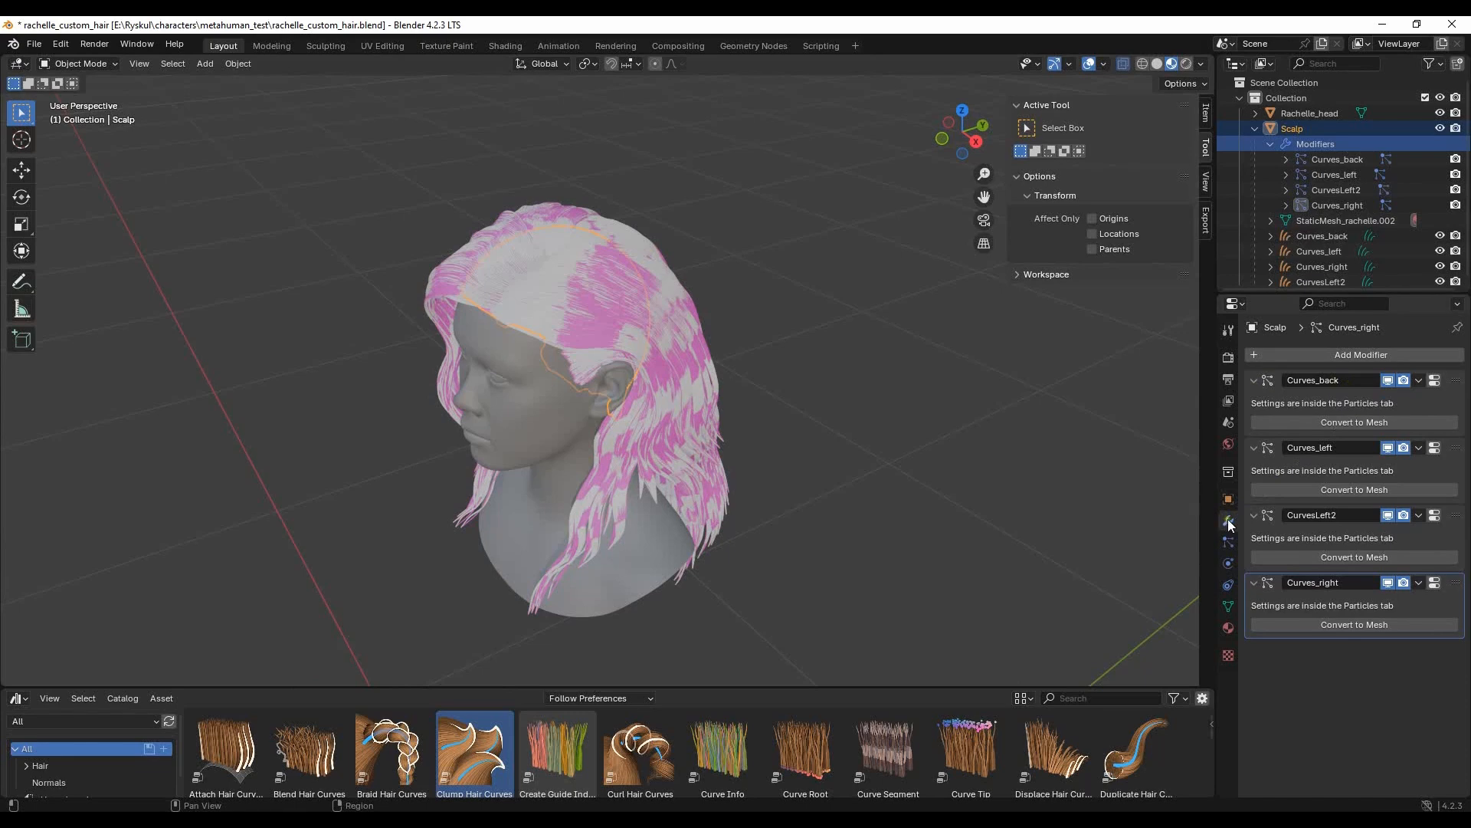
left_click(1225, 543)
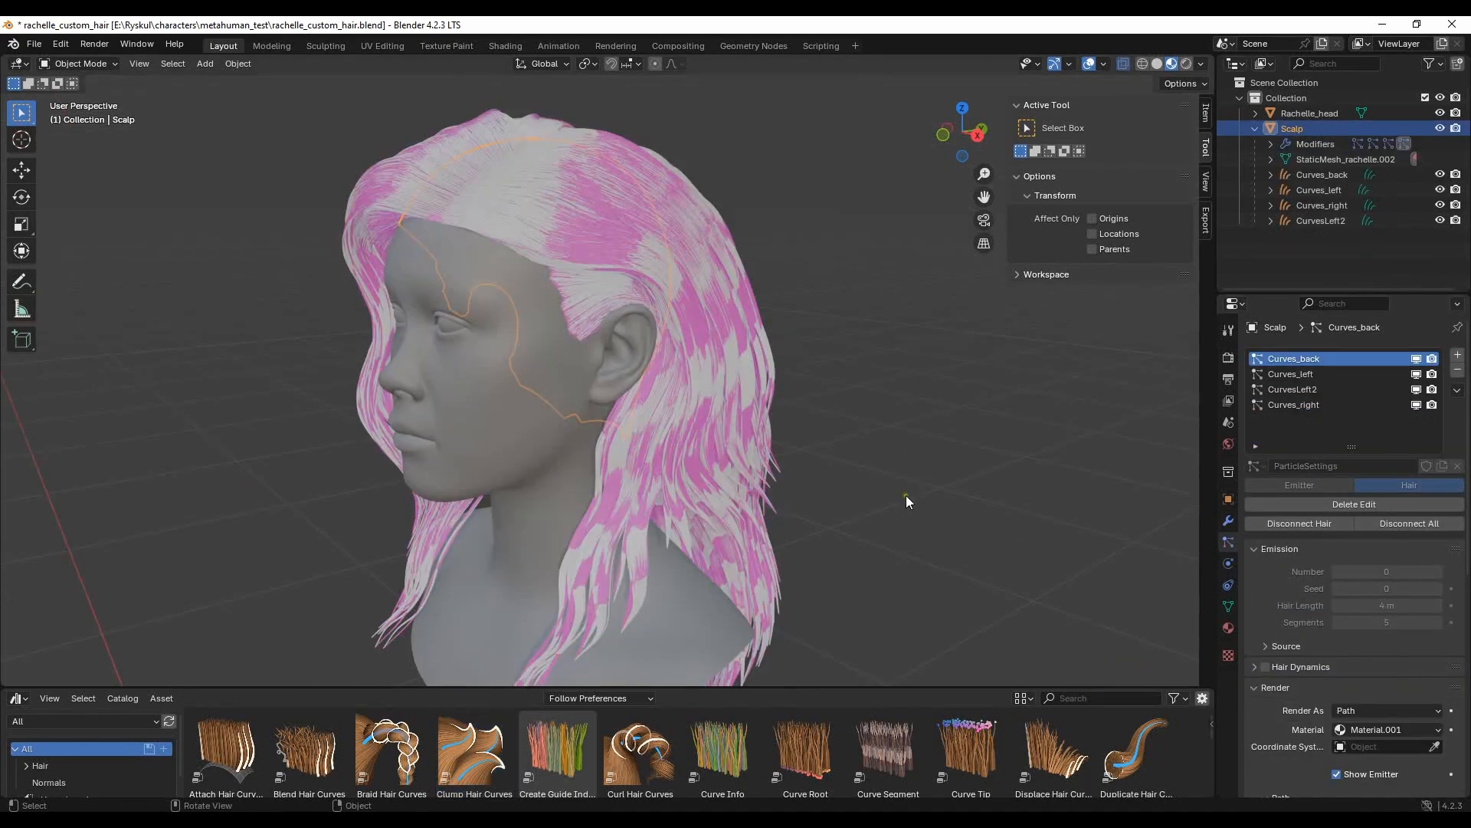
- For the Curves_back particle system, turn off Show Emitter for render and viewport and set the path Steps and Strand Steps to 7
middle_click_drag(906, 495, 643, 260)
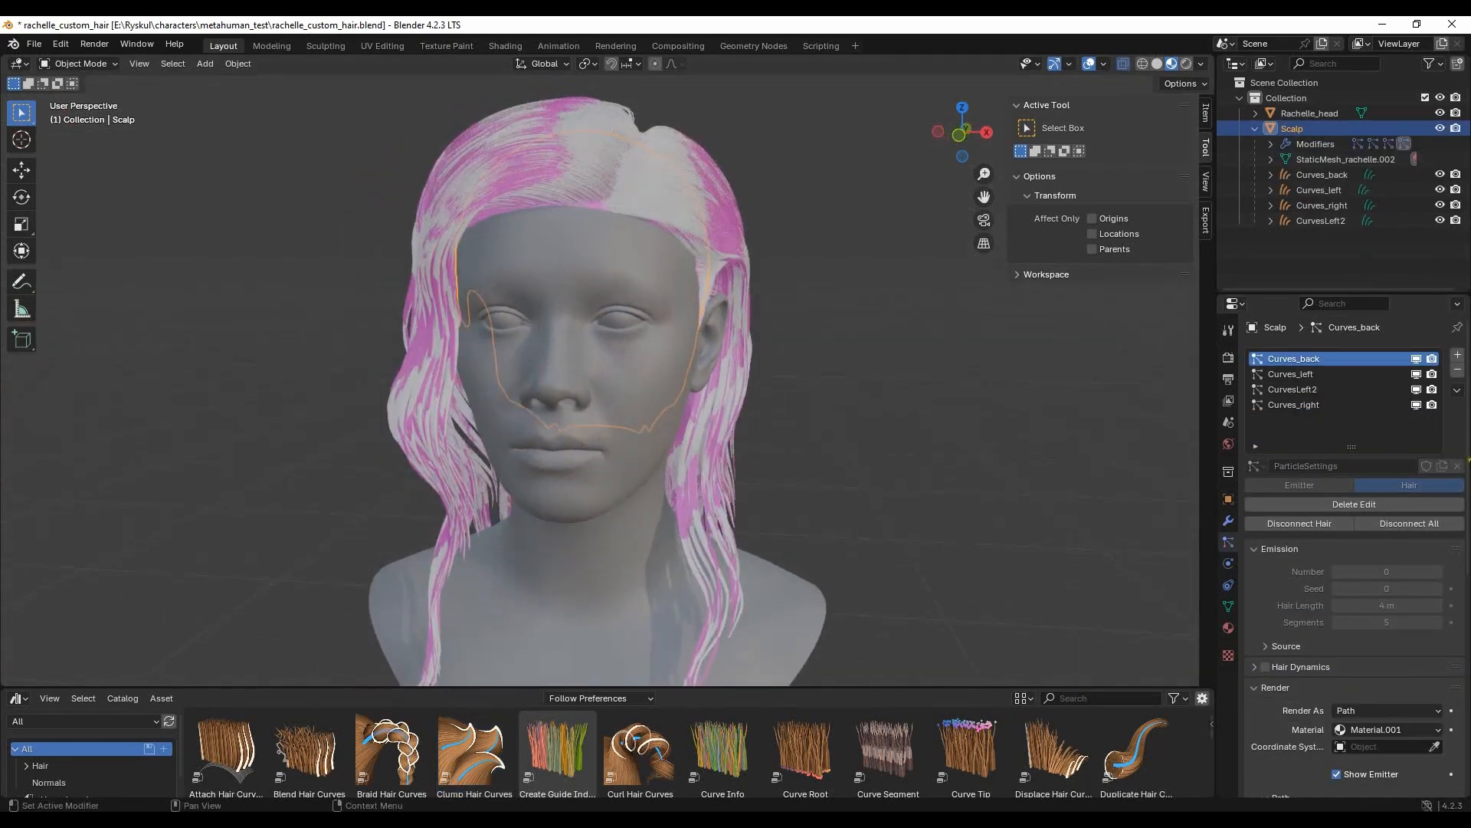
scroll(1349, 360, "down", 7)
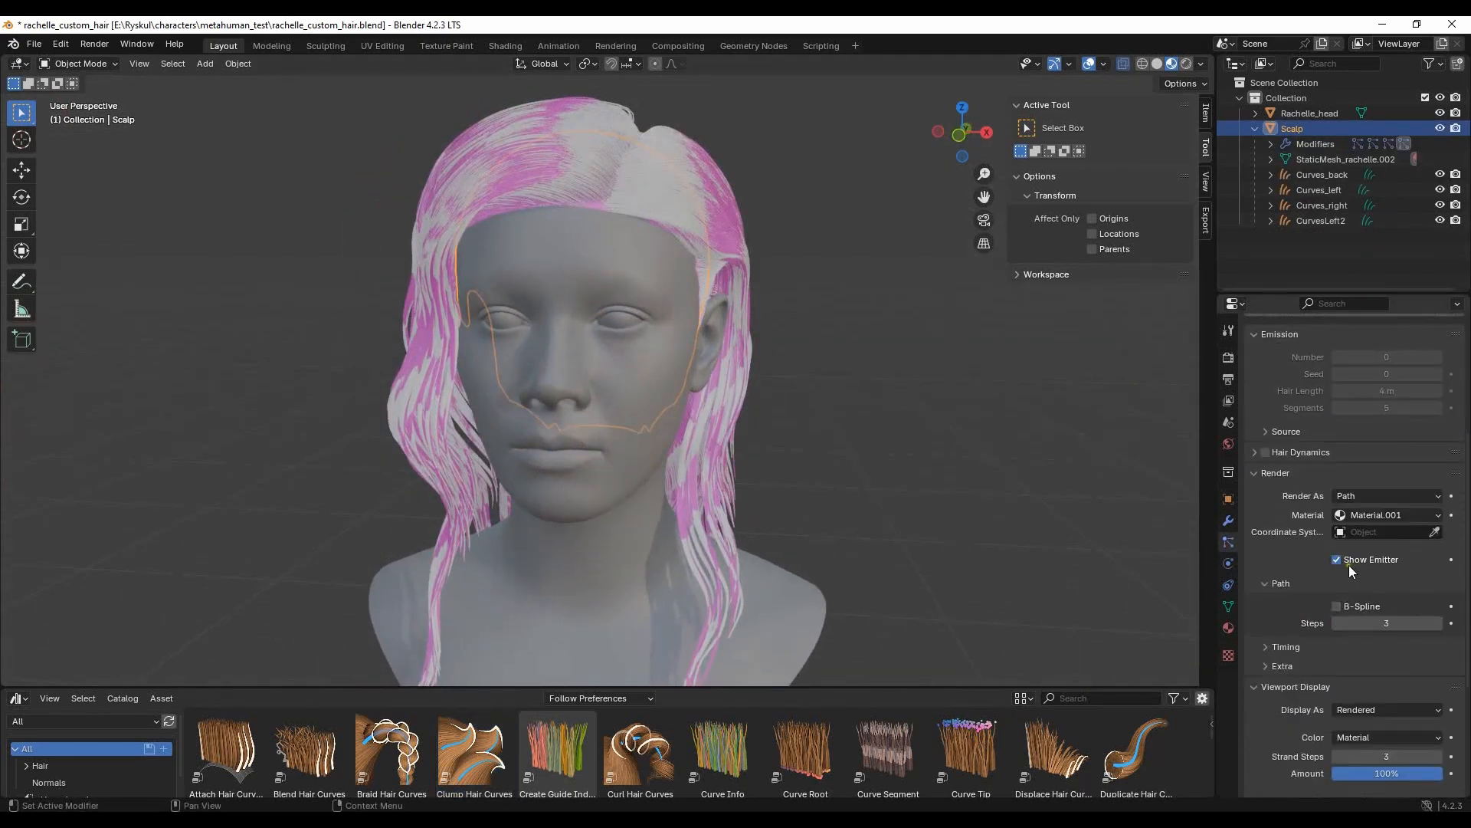
left_click(1337, 560)
left_click(1399, 623)
key("Return")
scroll(1410, 614, "down", 5)
left_click(1393, 603)
type("7")
key("Return")
left_click(1336, 656)
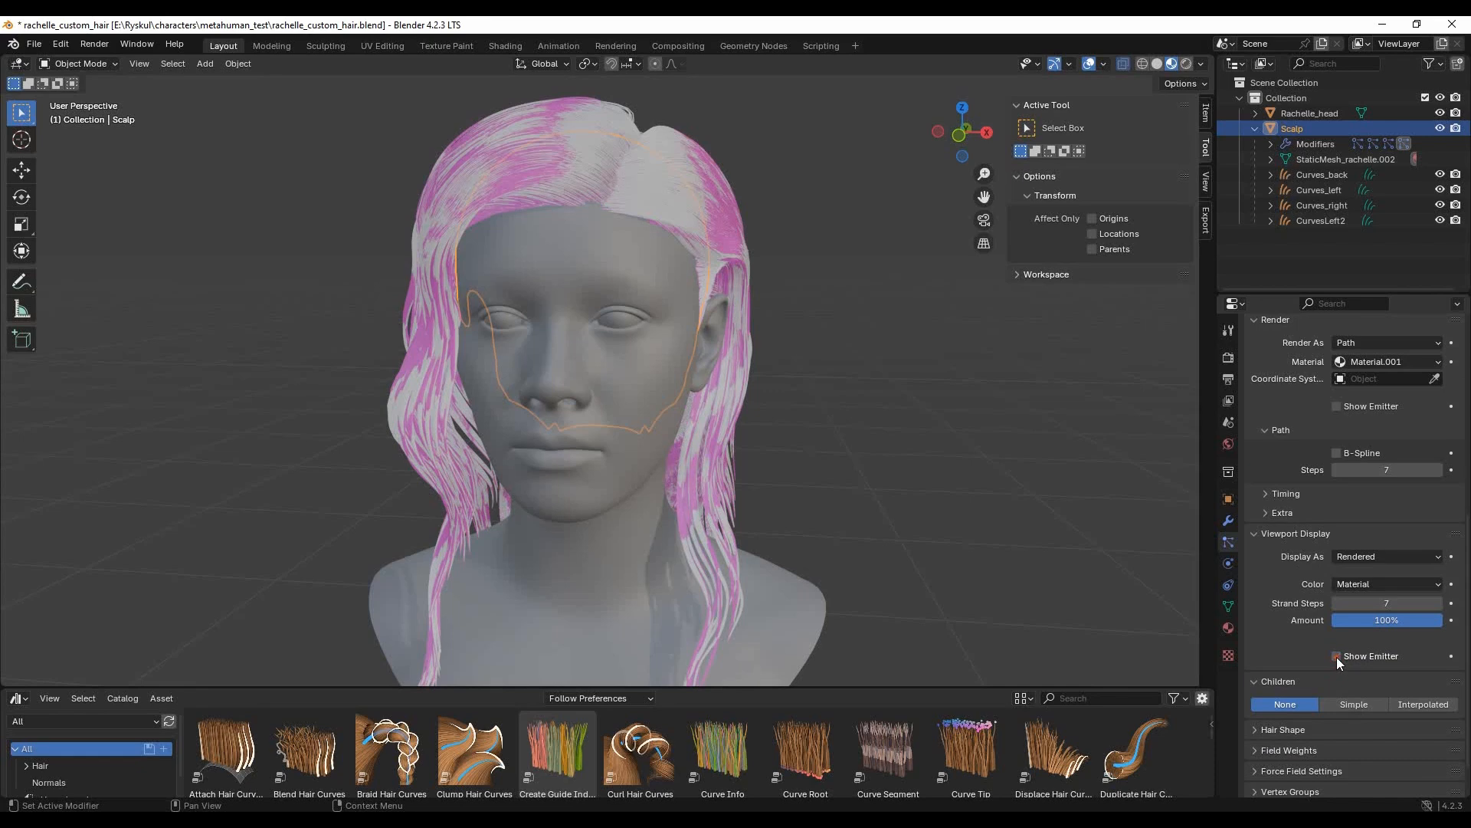
- Set the path Steps and viewport Strand Steps of the Curves_left particle system to 7
scroll(1337, 656, "up", 12)
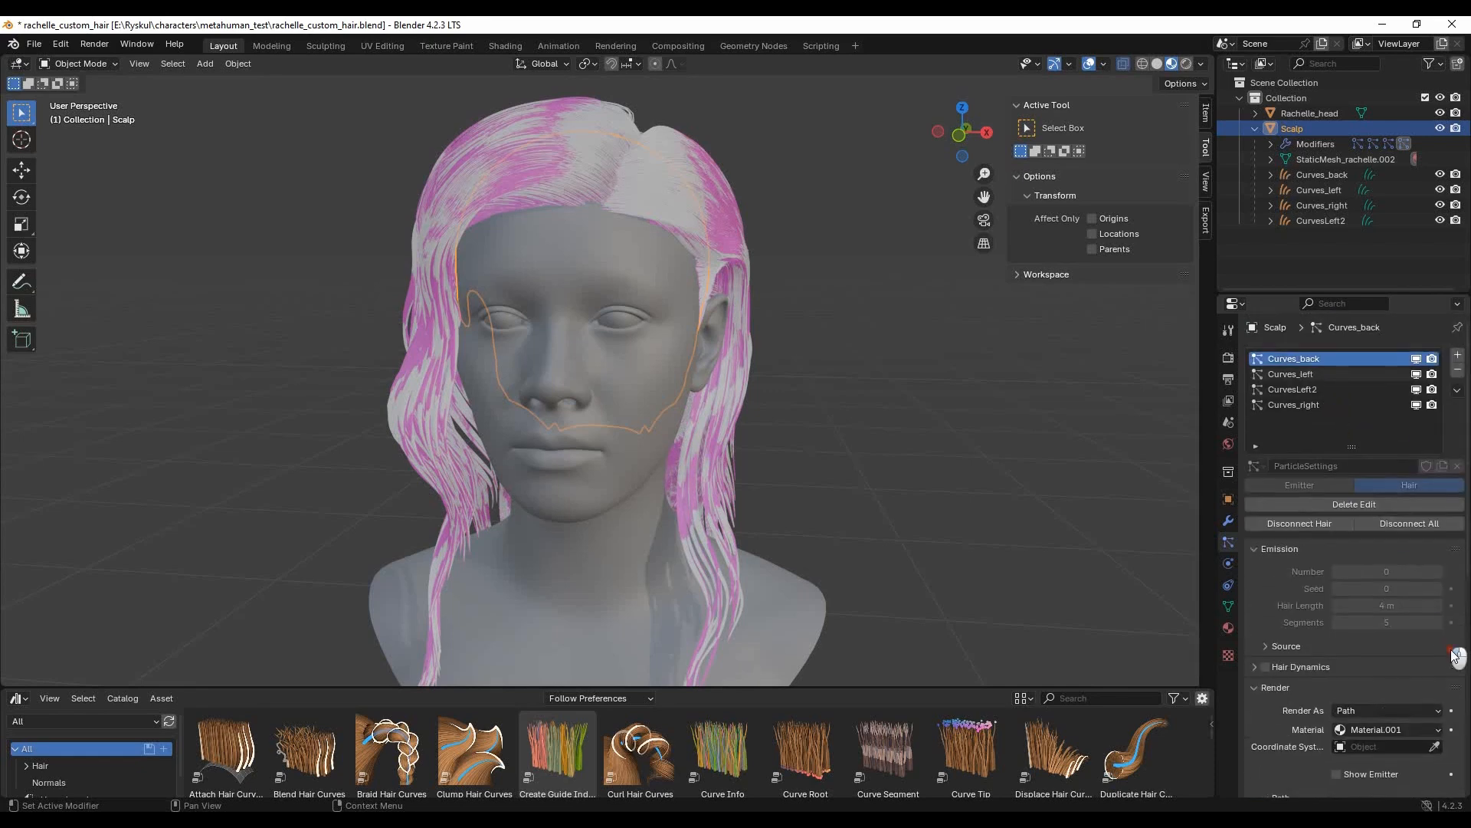
scroll(1368, 456, "down", 10)
left_click(1398, 533)
key("Return")
scroll(1395, 554, "down", 3)
left_click(1406, 571)
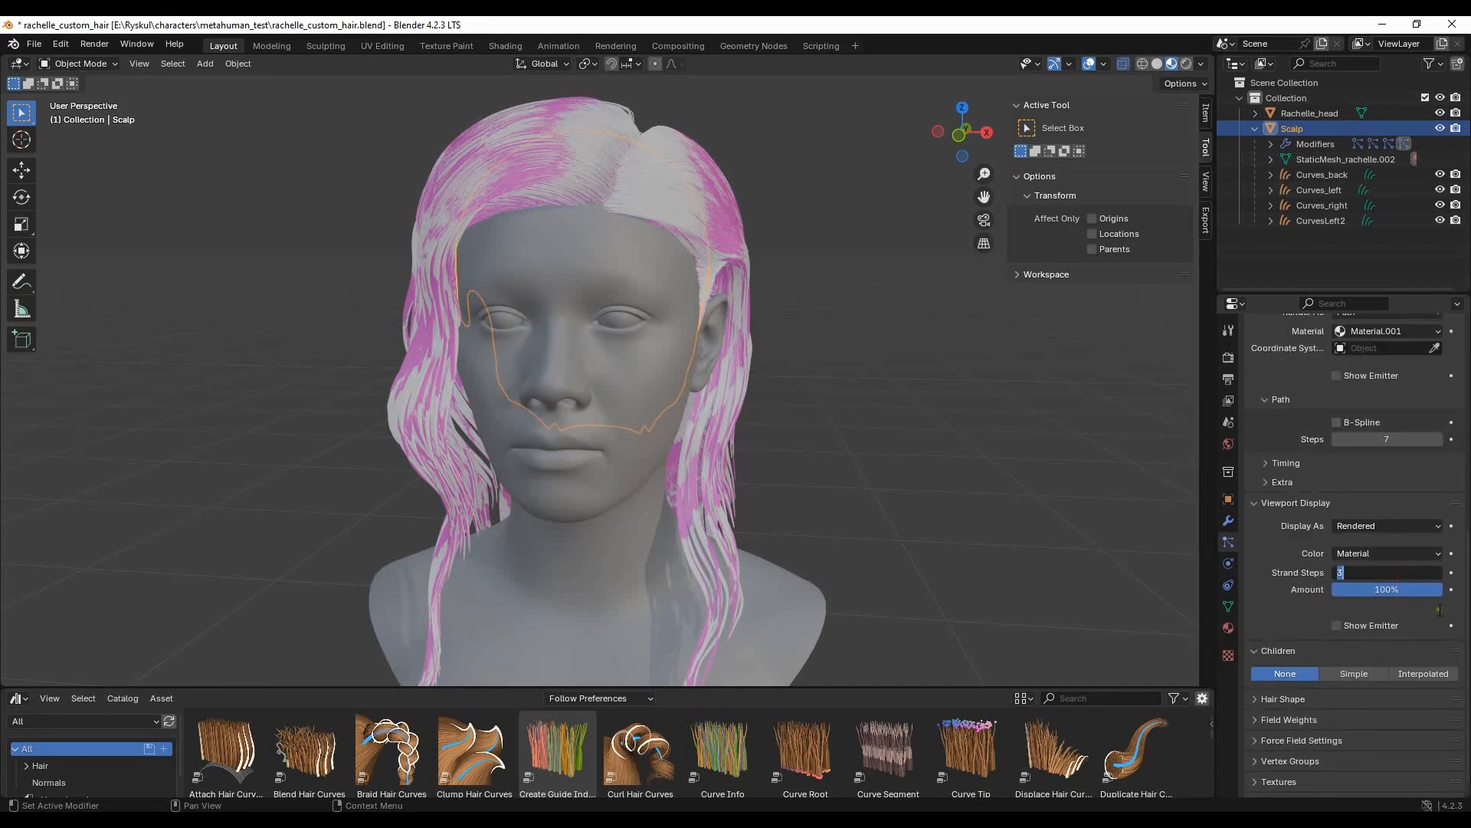
type("7")
key("Return")
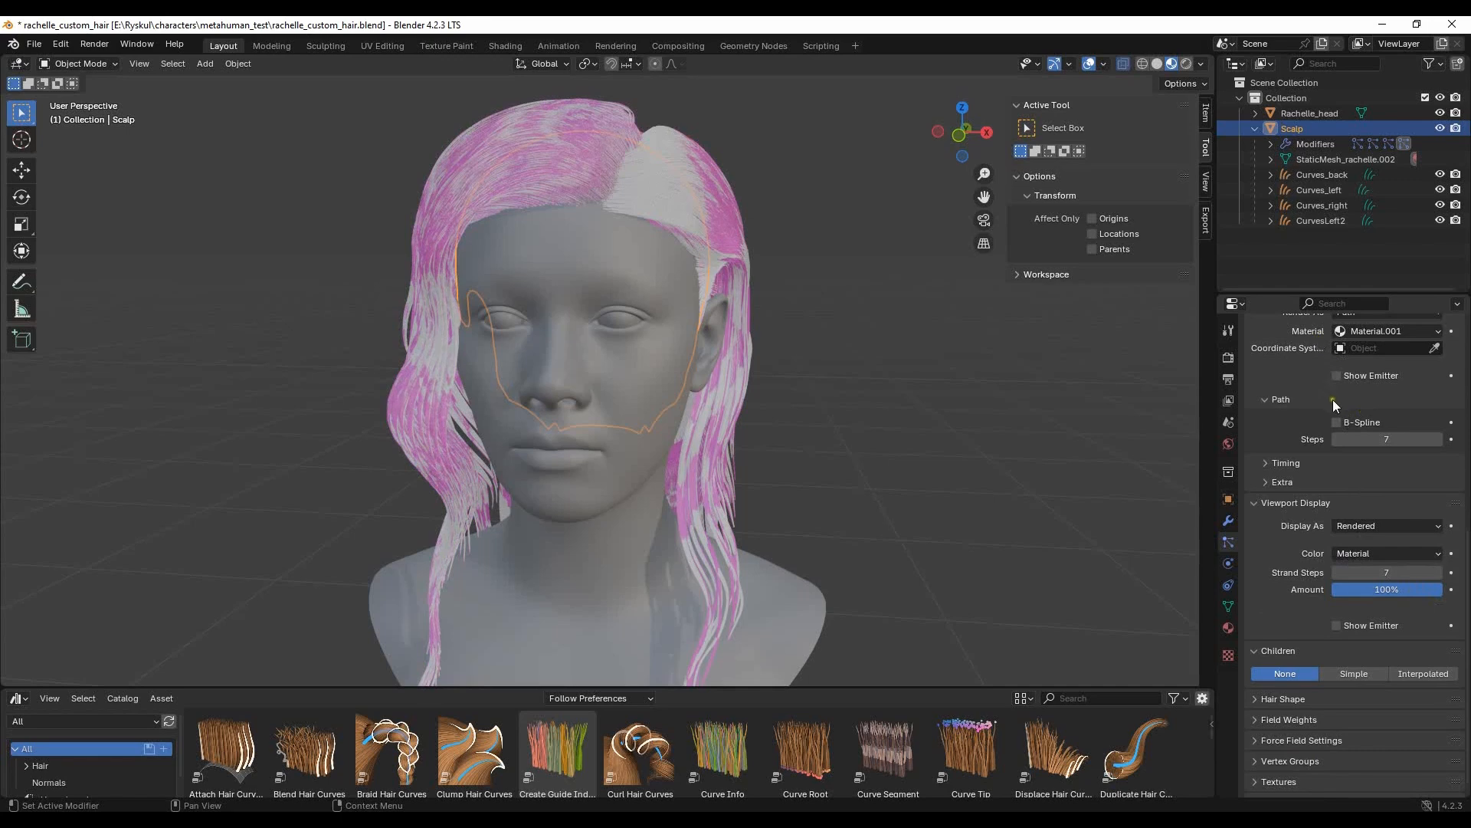
- Set the path Steps and viewport Strand Steps of the CurvesLeft2 particle system to 7
scroll(1332, 398, "up", 13)
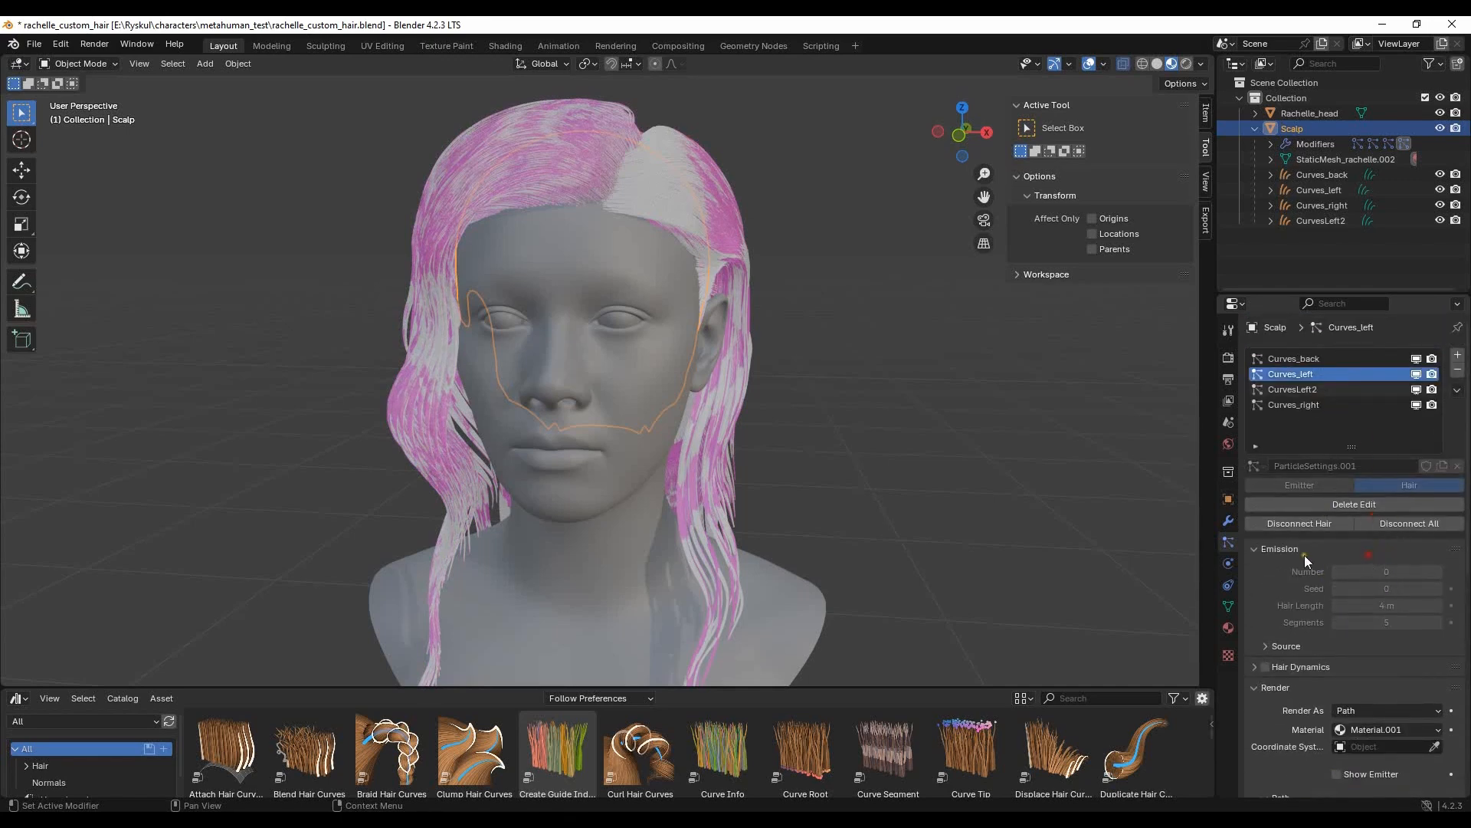
scroll(1369, 583, "down", 9)
left_click(1403, 563)
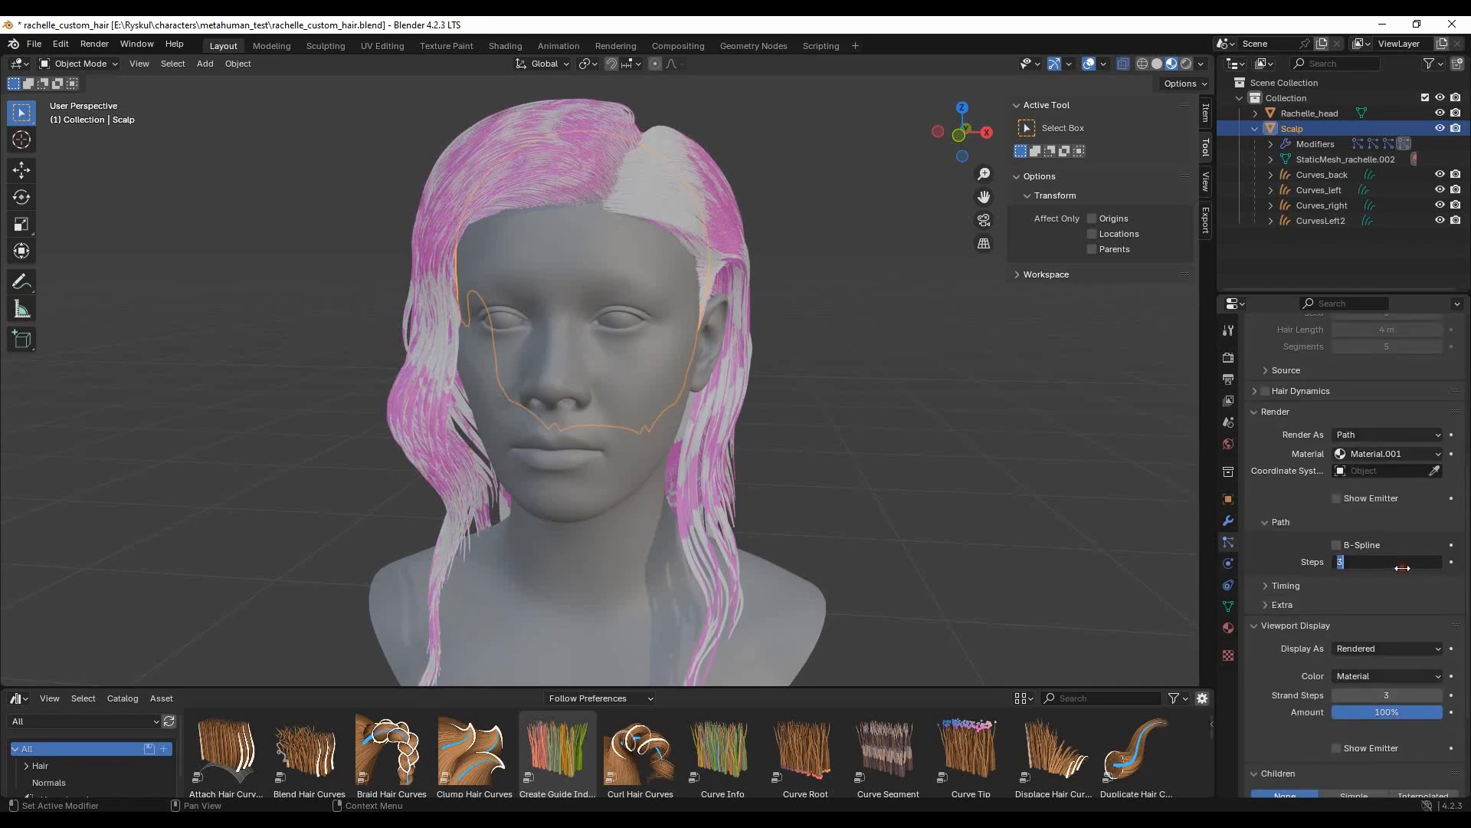
key("Return")
left_click(1402, 695)
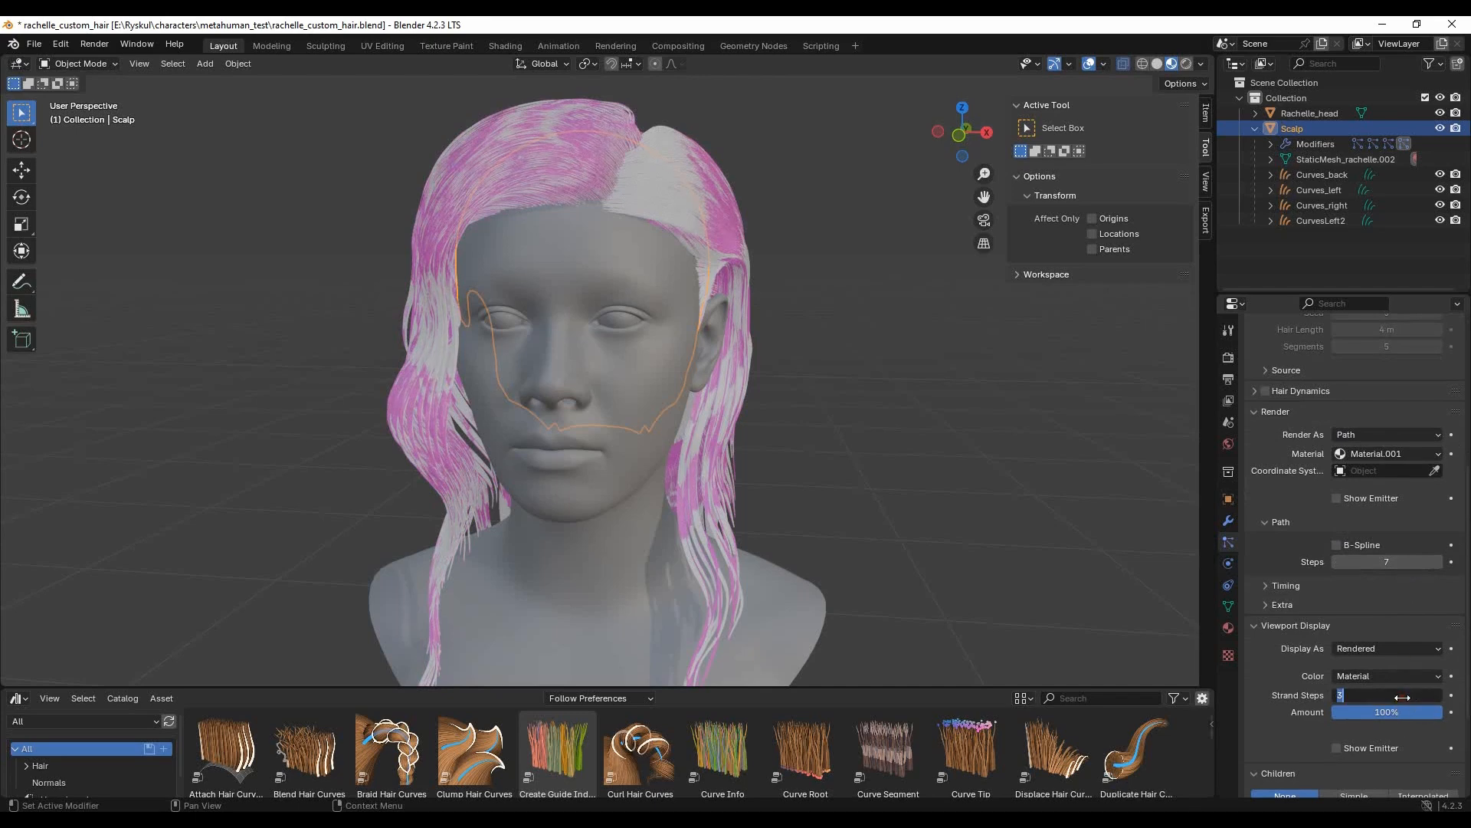
type("7")
key("Return")
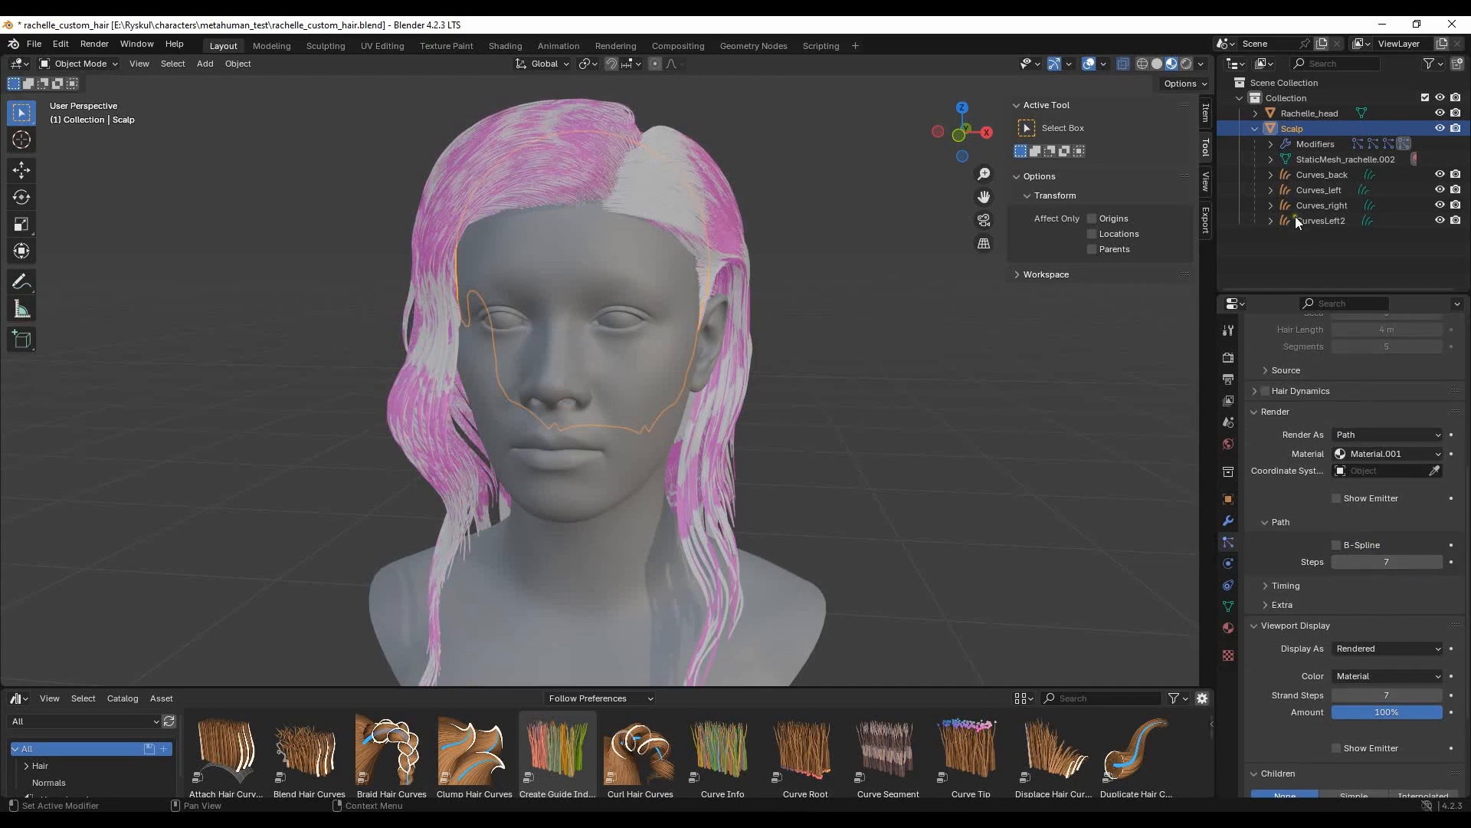
- Set the path Steps and viewport Strand Steps of the Curves_right particle system to 7
scroll(1302, 383, "up", 8)
left_click(1295, 374)
scroll(1379, 536, "down", 8)
scroll(1385, 565, "down", 4)
left_click(1385, 441)
key("Return")
left_click(1391, 573)
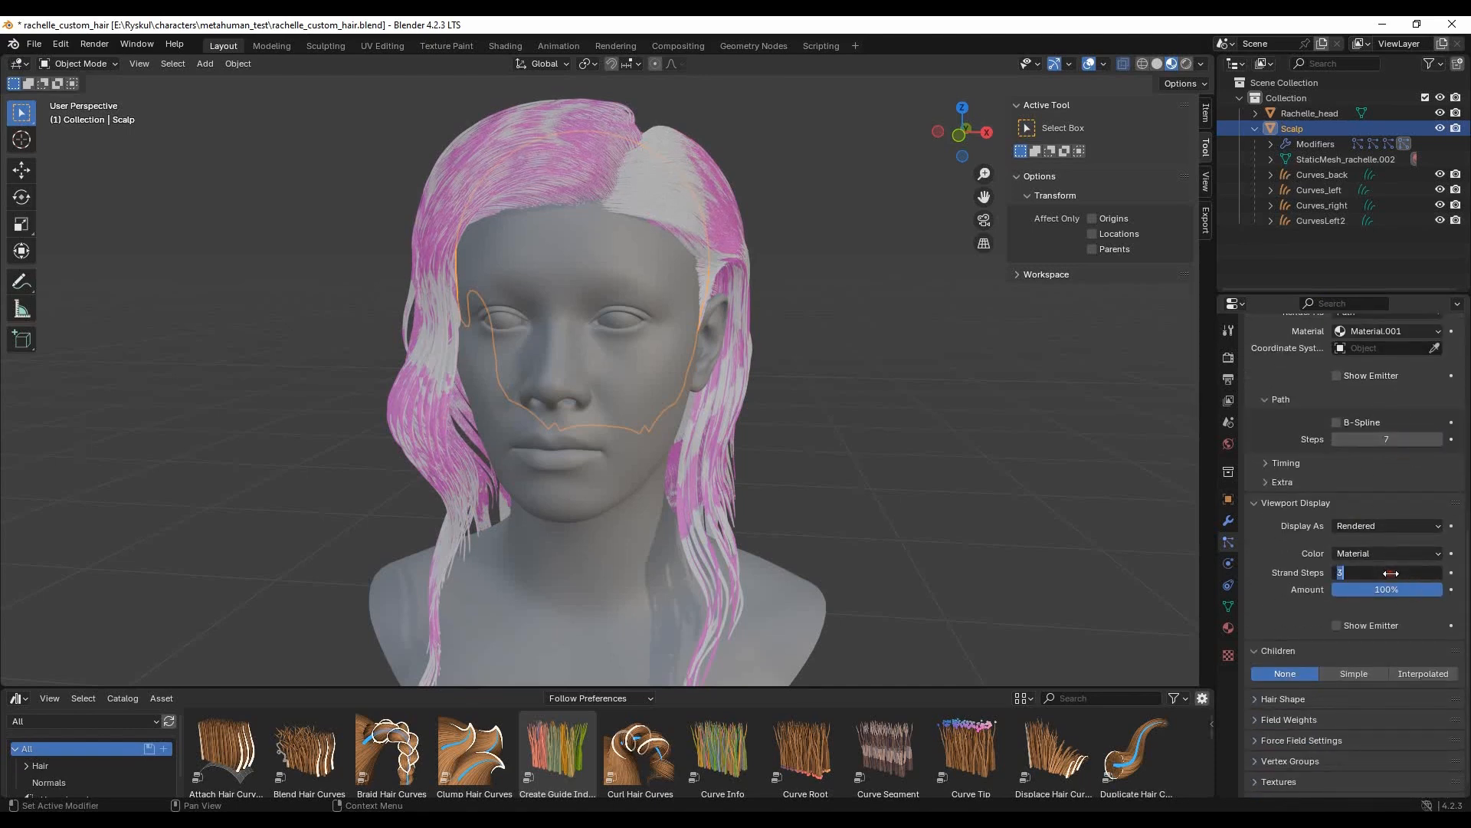
key("Return")
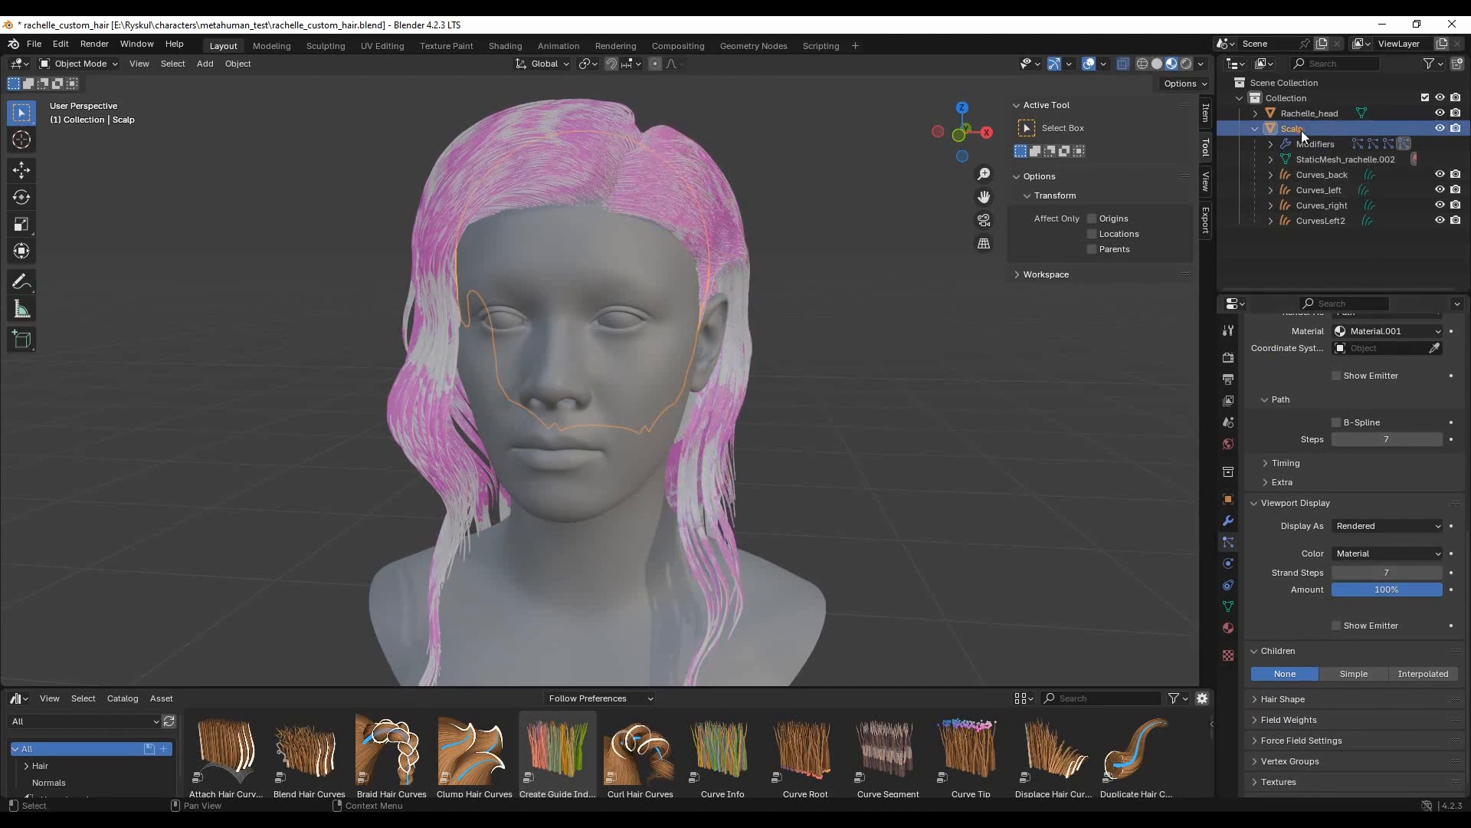
- Start an Alembic export of the selected Scalp over rachelle_custom_hair.abc with the scale set to 100
left_click(31, 38)
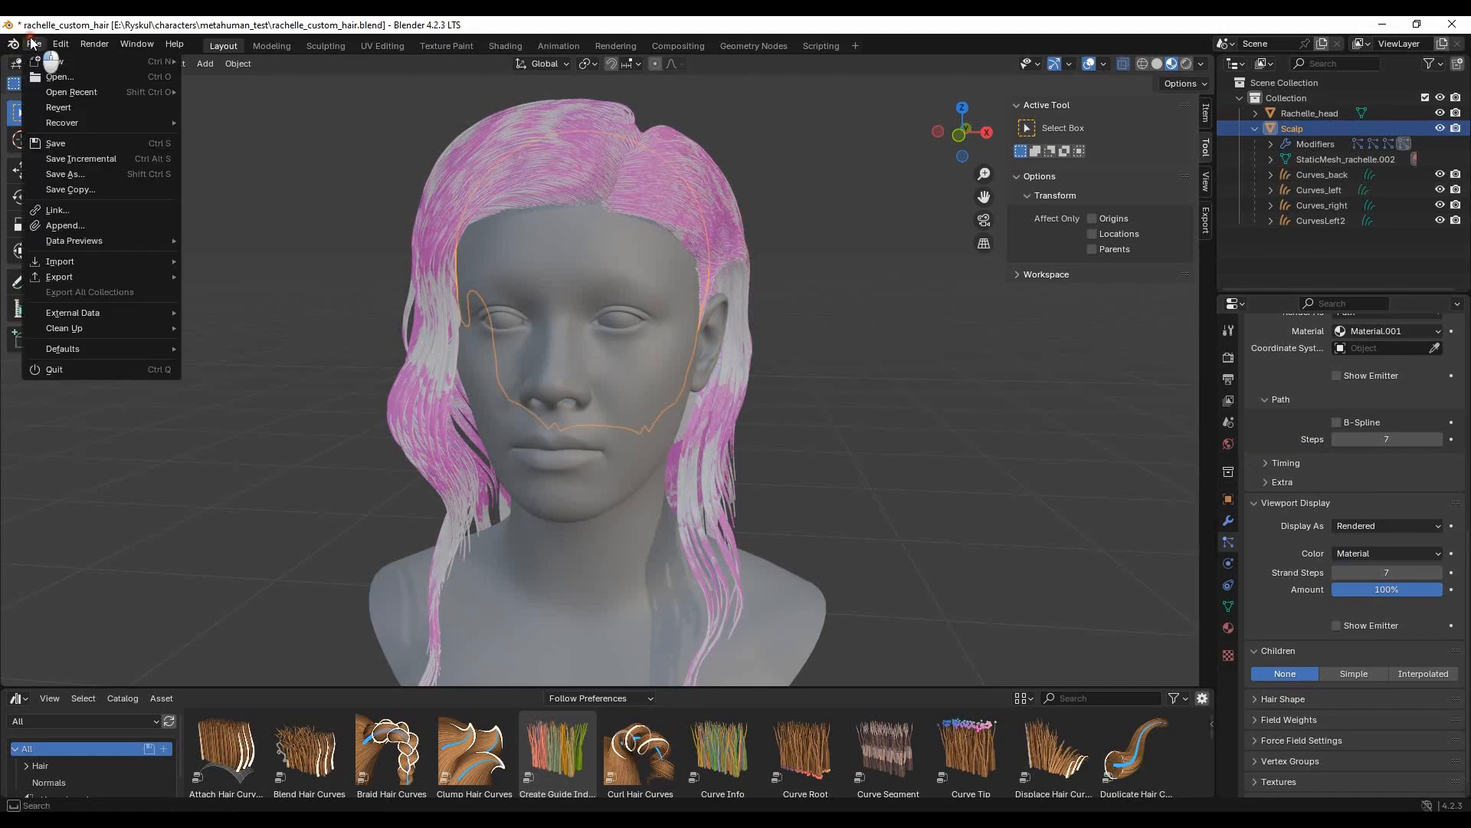
mouse_move(64, 277)
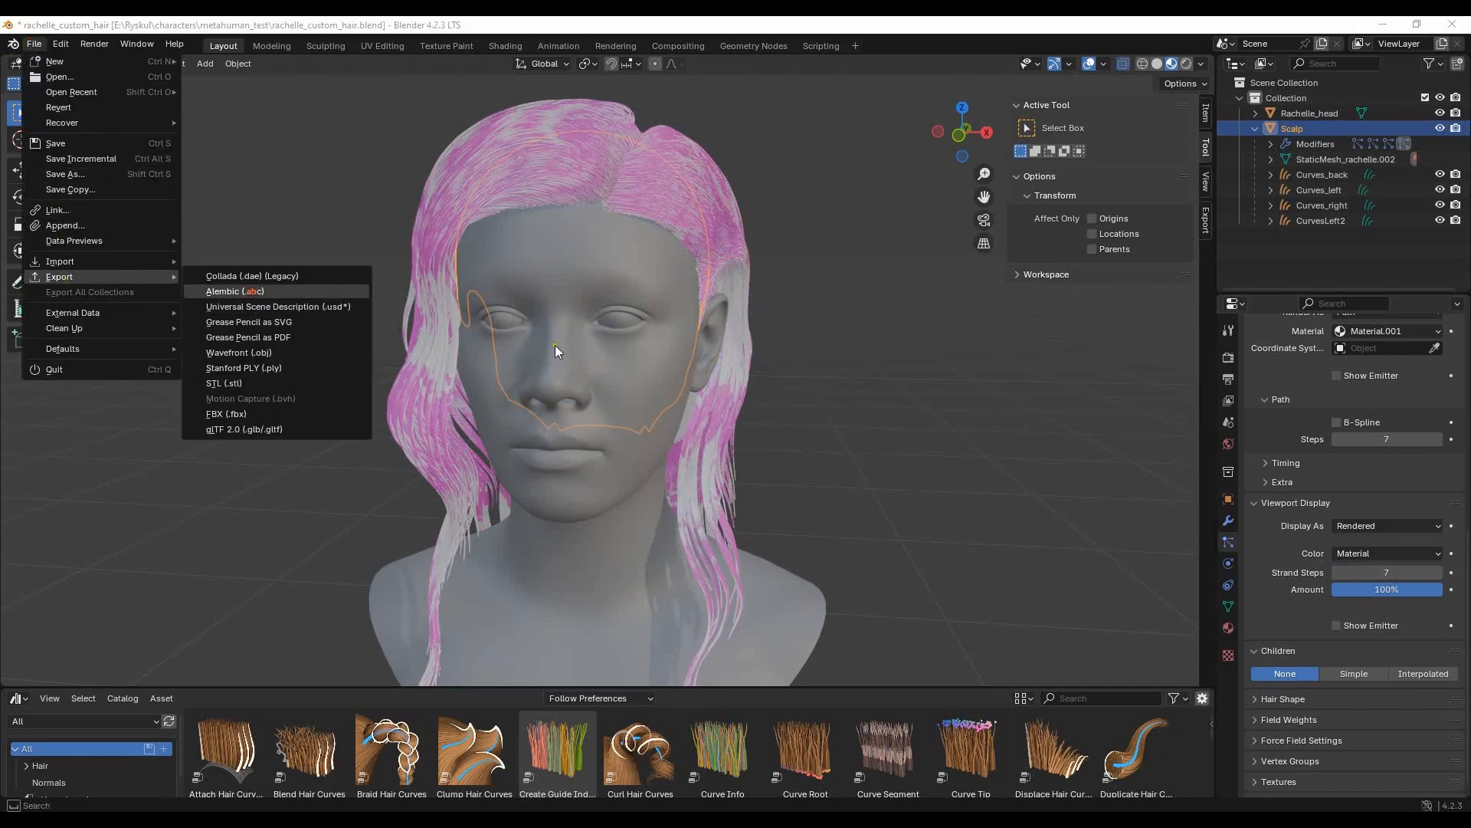
left_click(310, 292)
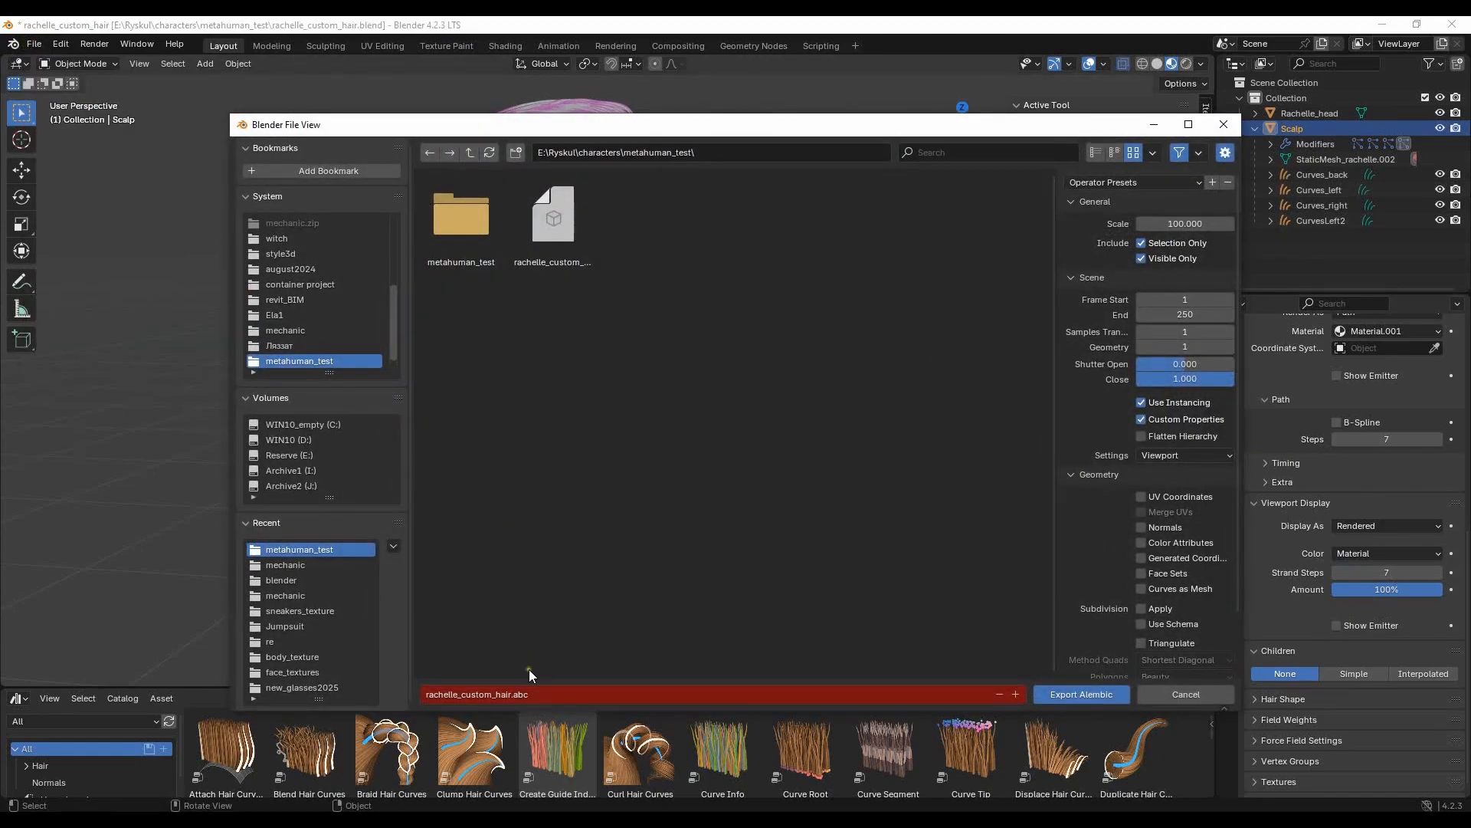
left_click(567, 232)
left_click(1187, 223)
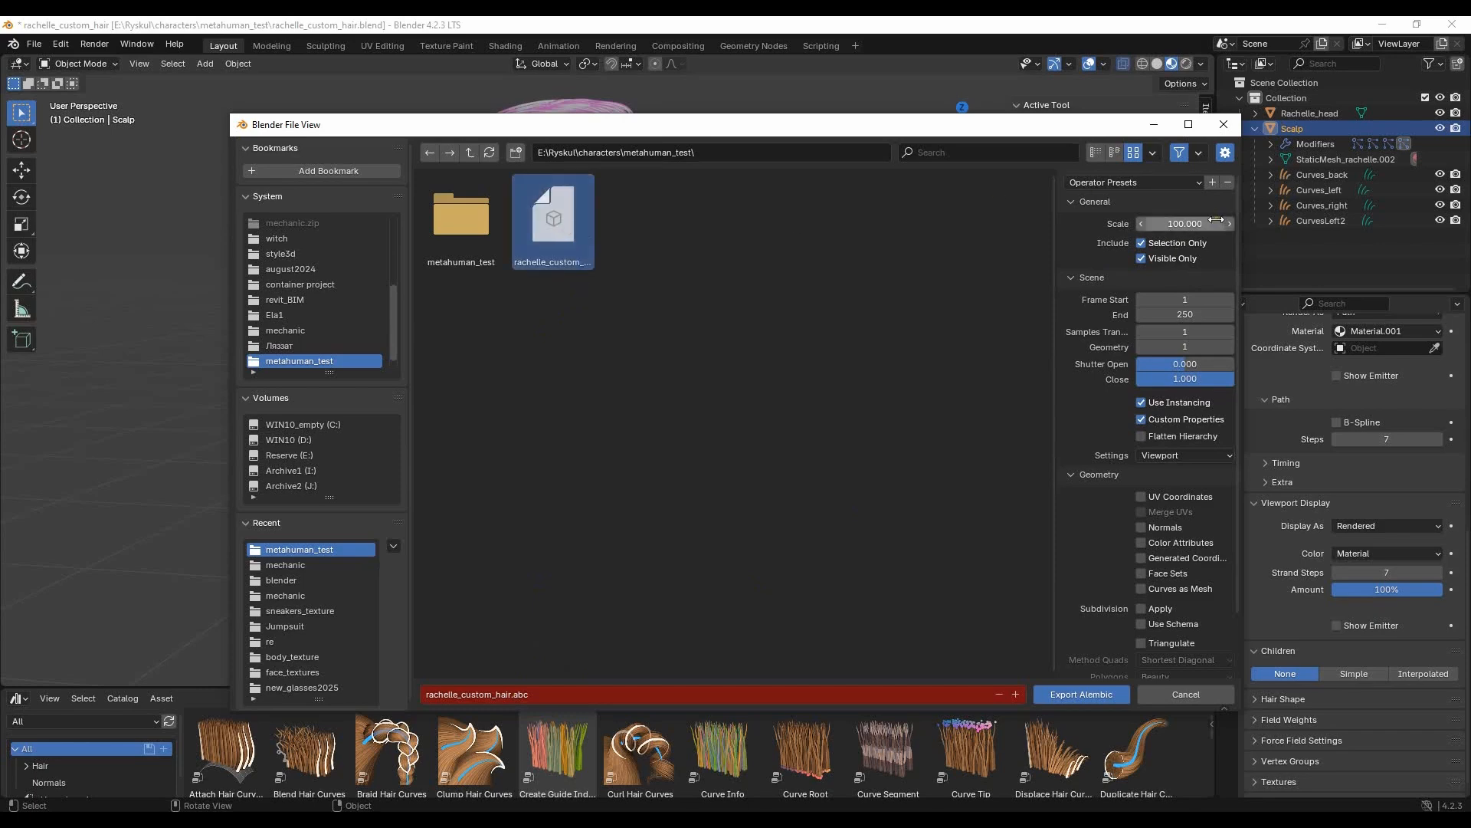
type("1")
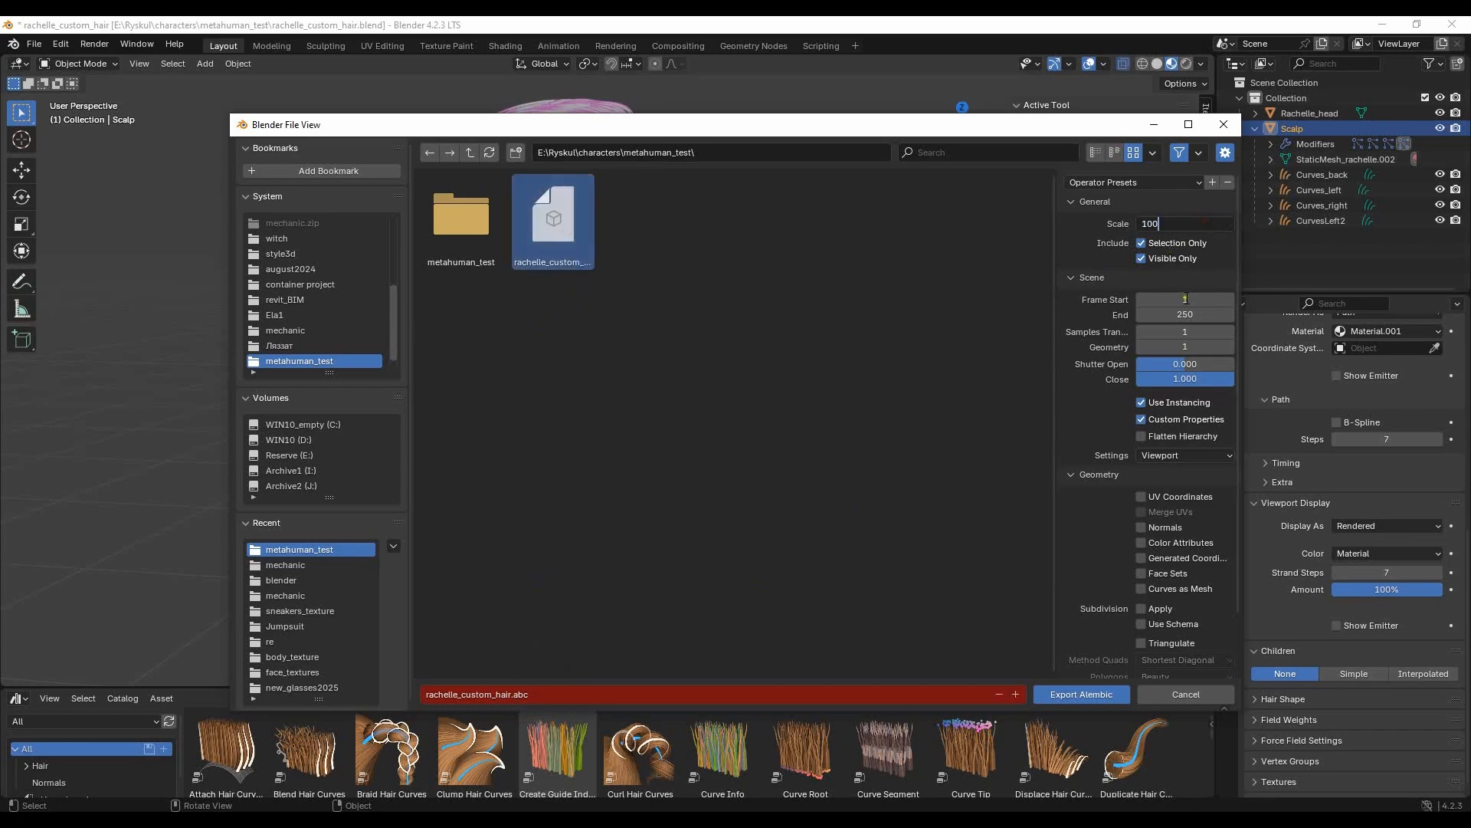
- Limit the export range to frame 1 for both start and end, and export the Alembic file
left_click(1185, 299)
left_click(1190, 313)
type("1")
left_click(1186, 299)
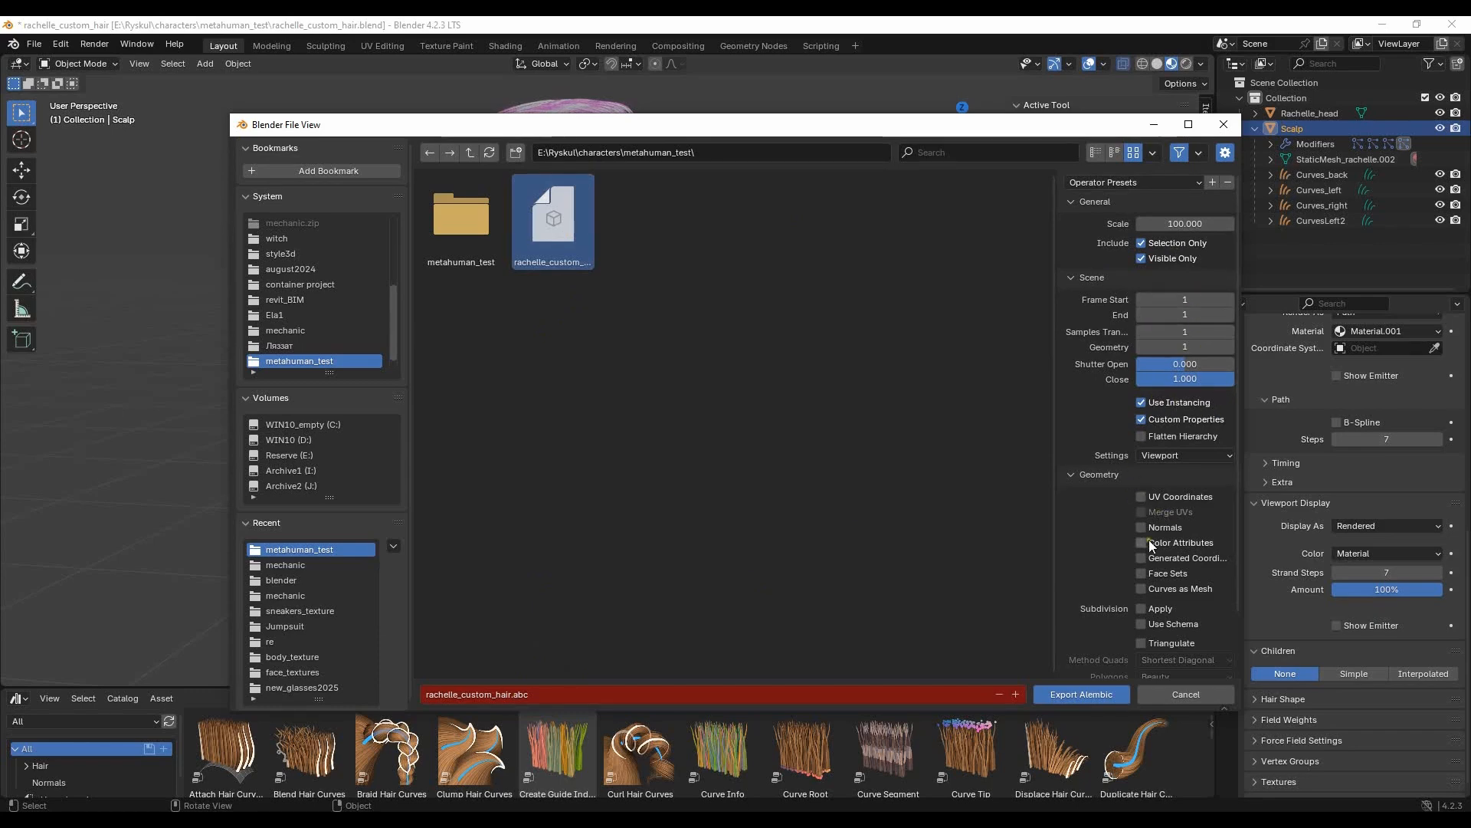
scroll(1148, 539, "down", 3)
scroll(1199, 283, "up", 3)
left_click(1193, 455)
left_click(1169, 487)
left_click(1096, 697)
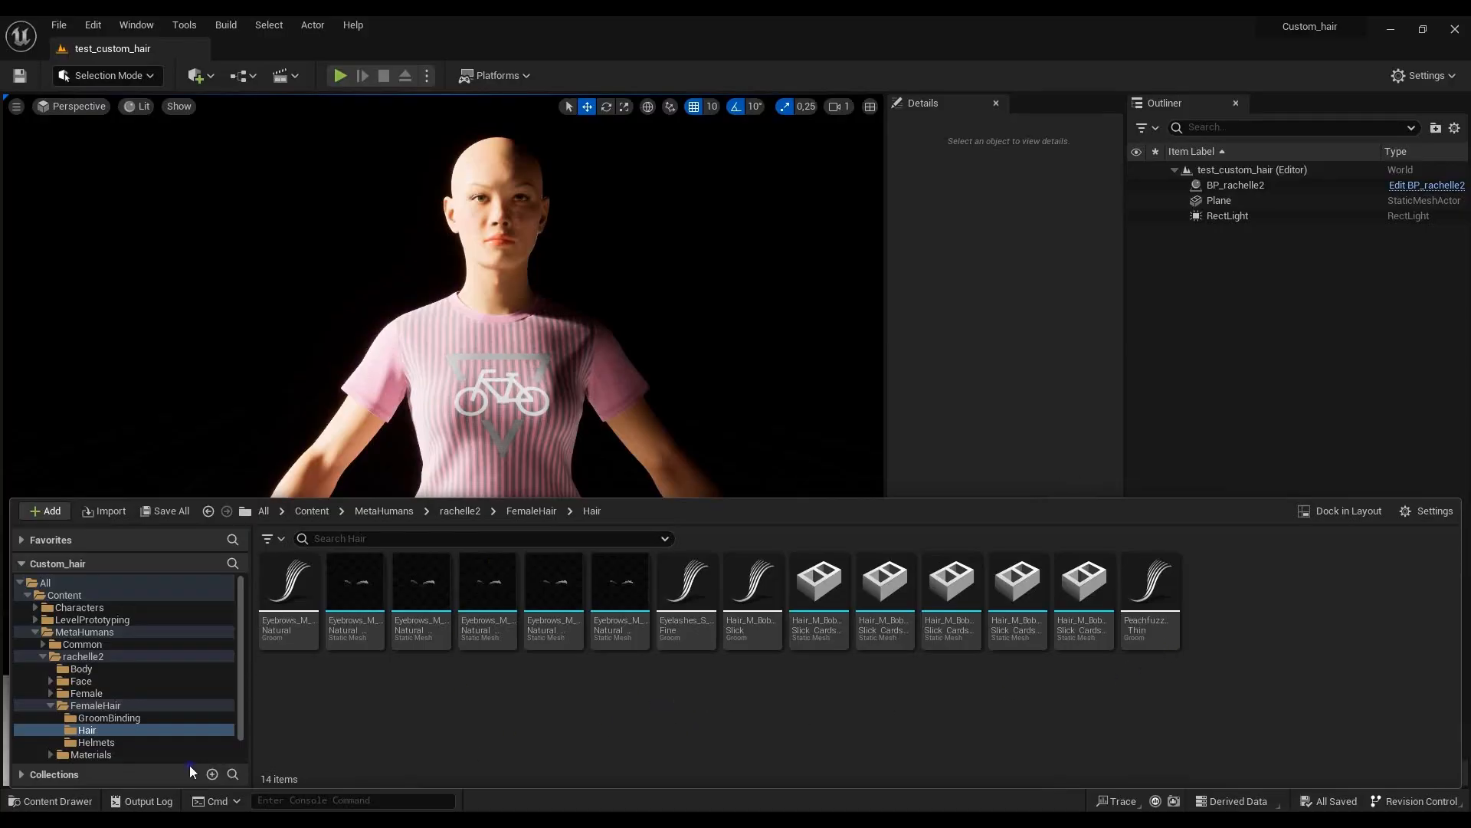
- In Unreal Engine, try to import rachelle_custom_hair2.abc as a static mesh into rachelle2's FemaleHair/Hair folder
right_click(623, 669)
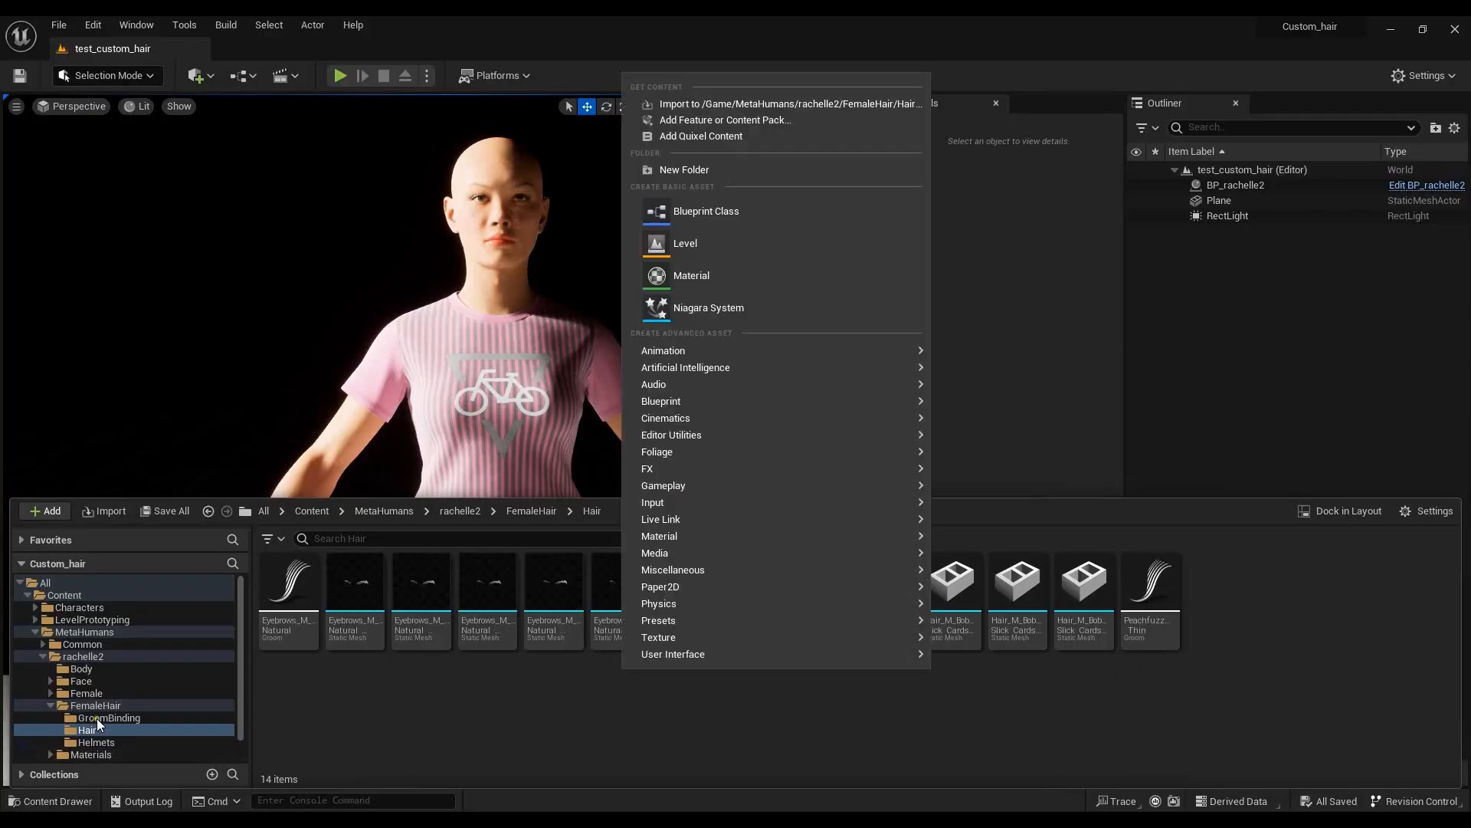
left_click(704, 106)
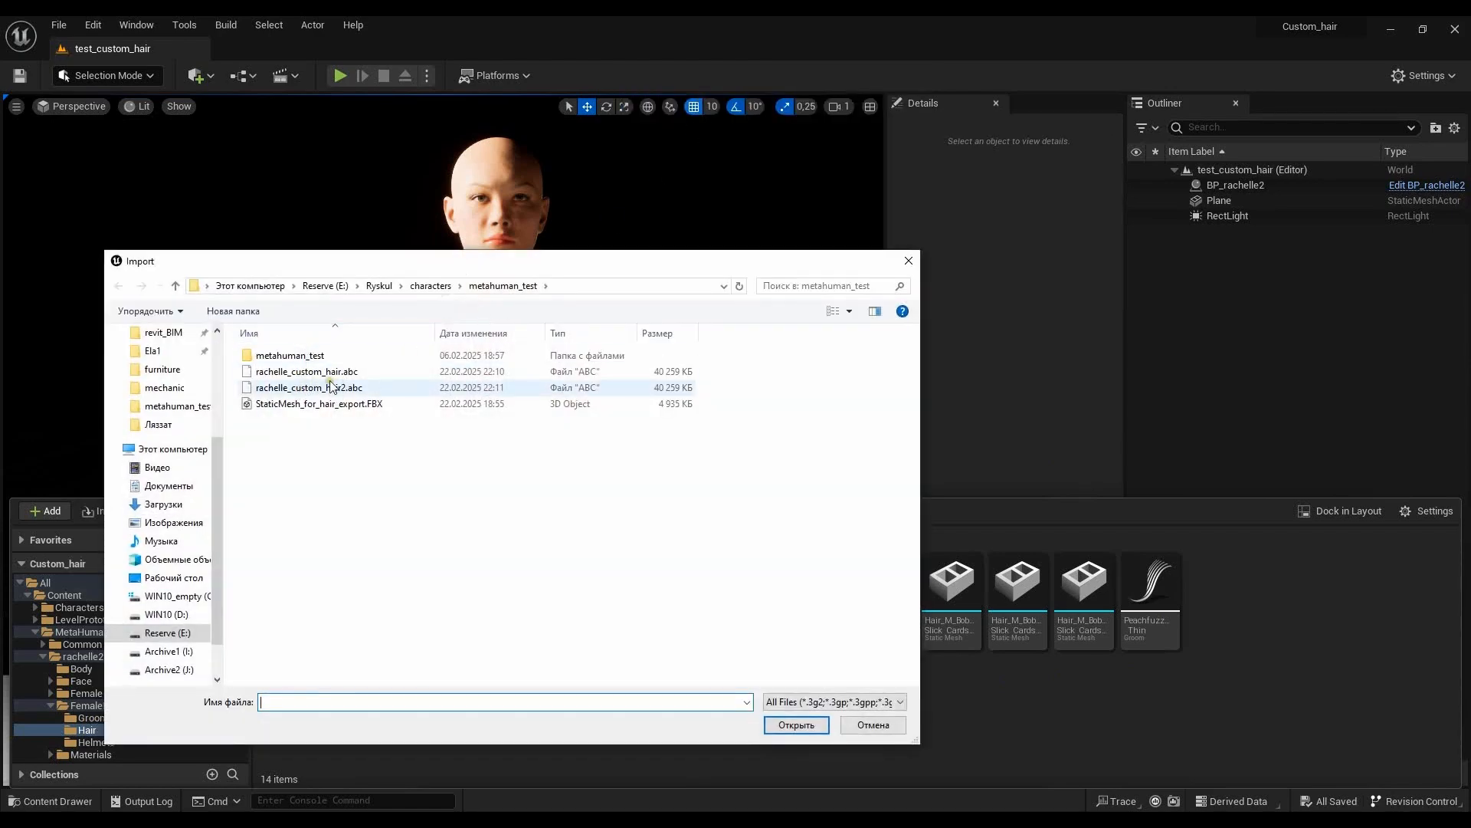
left_click(331, 387)
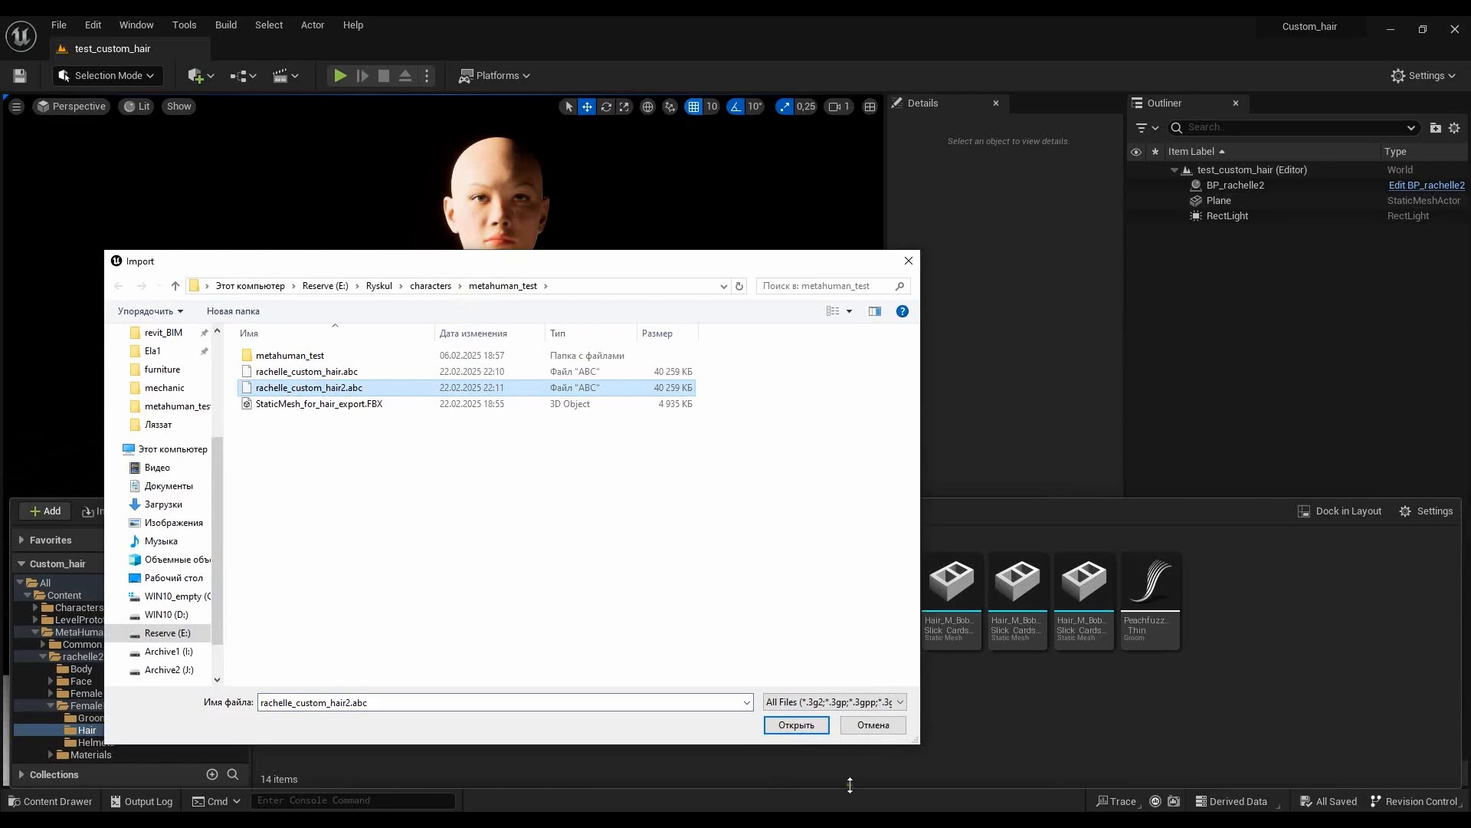
left_click(806, 727)
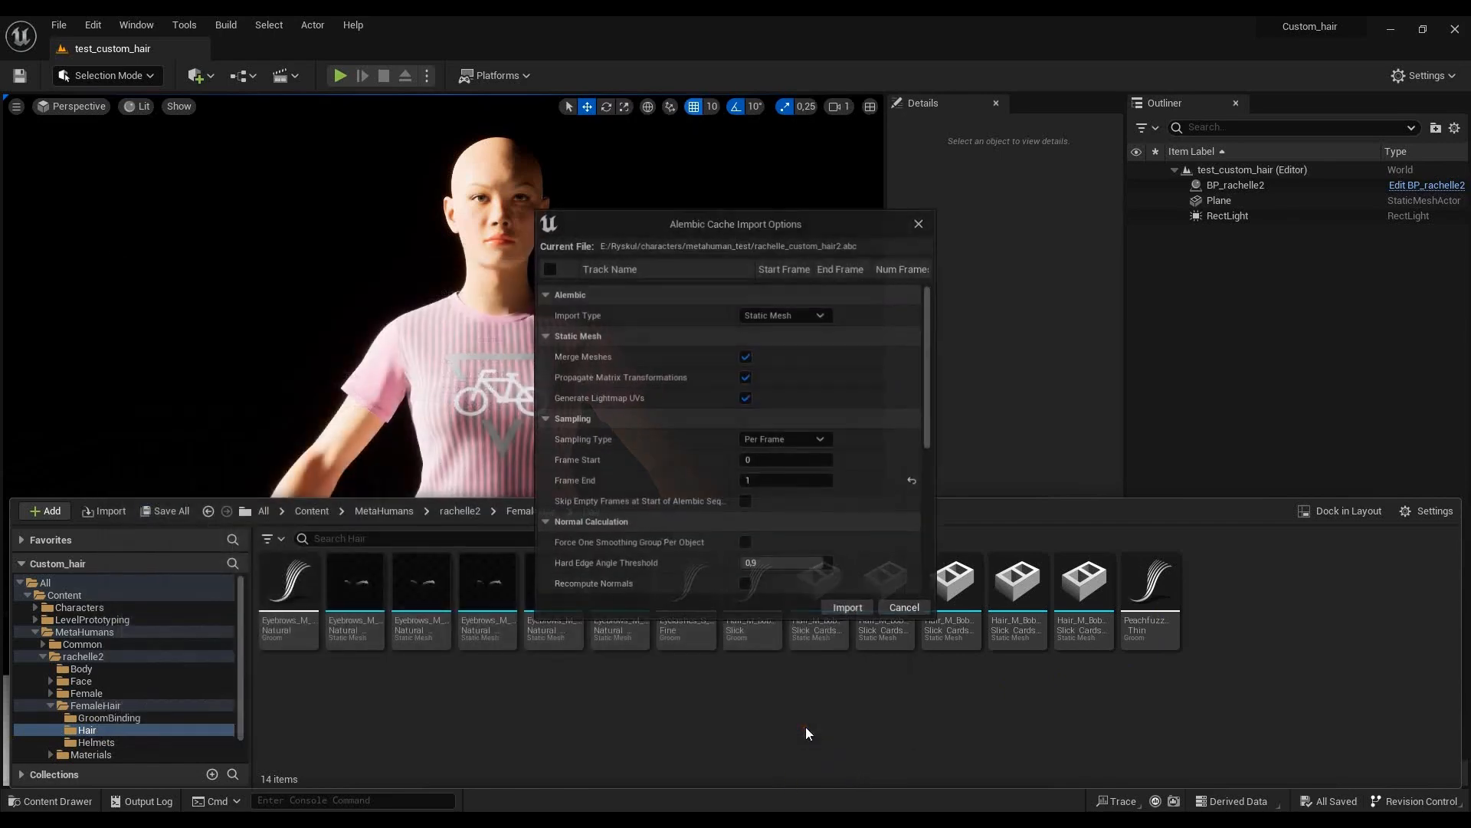
scroll(843, 433, "down", 8)
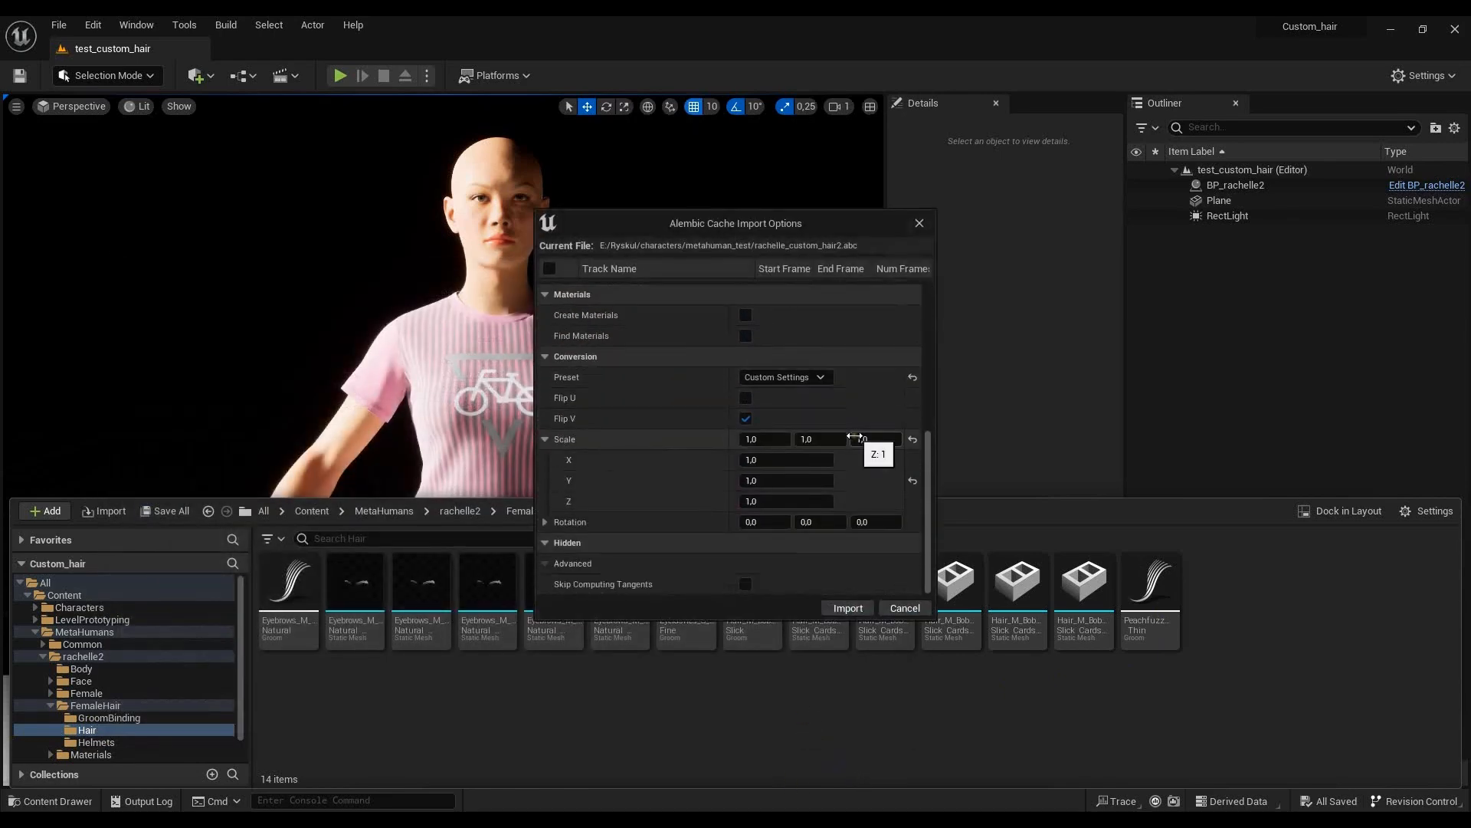
left_click(848, 608)
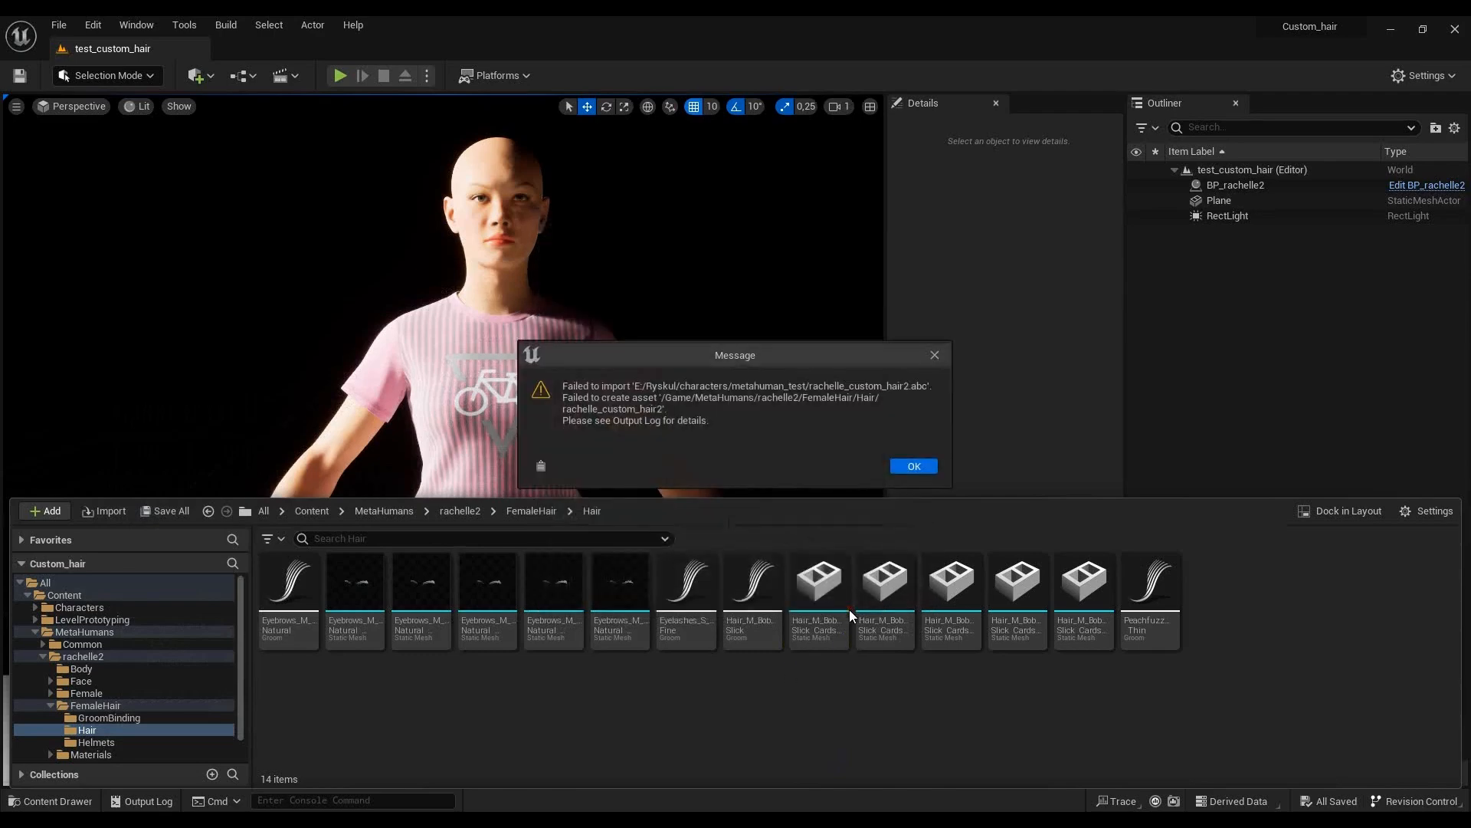
left_click(917, 464)
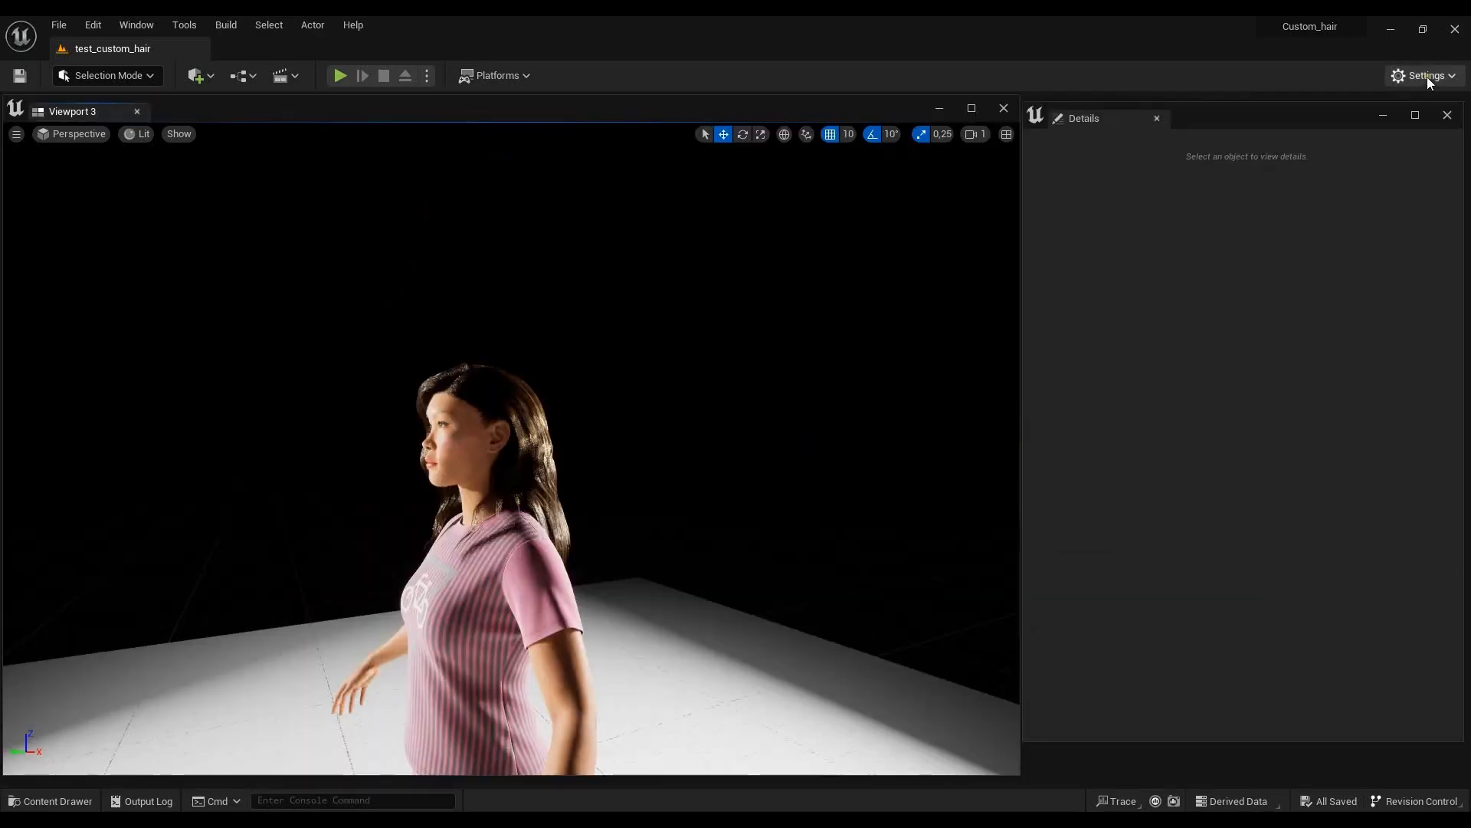
- Search the plugins for "Groom" and check whether the Groom plugin is enabled, declining to disable its dependencies
left_click(1426, 76)
left_click(1321, 155)
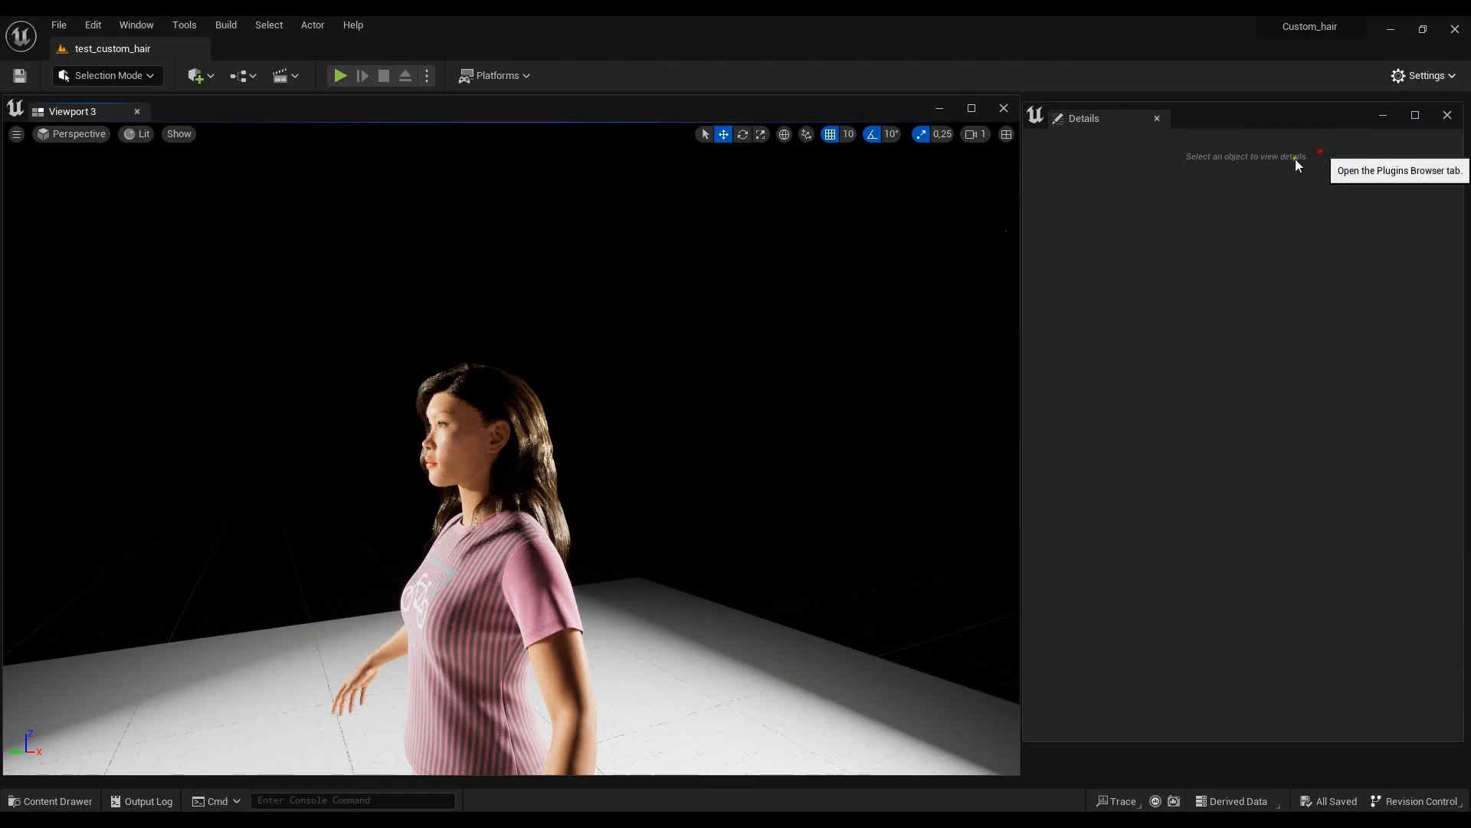
left_click(382, 217)
type("Groom")
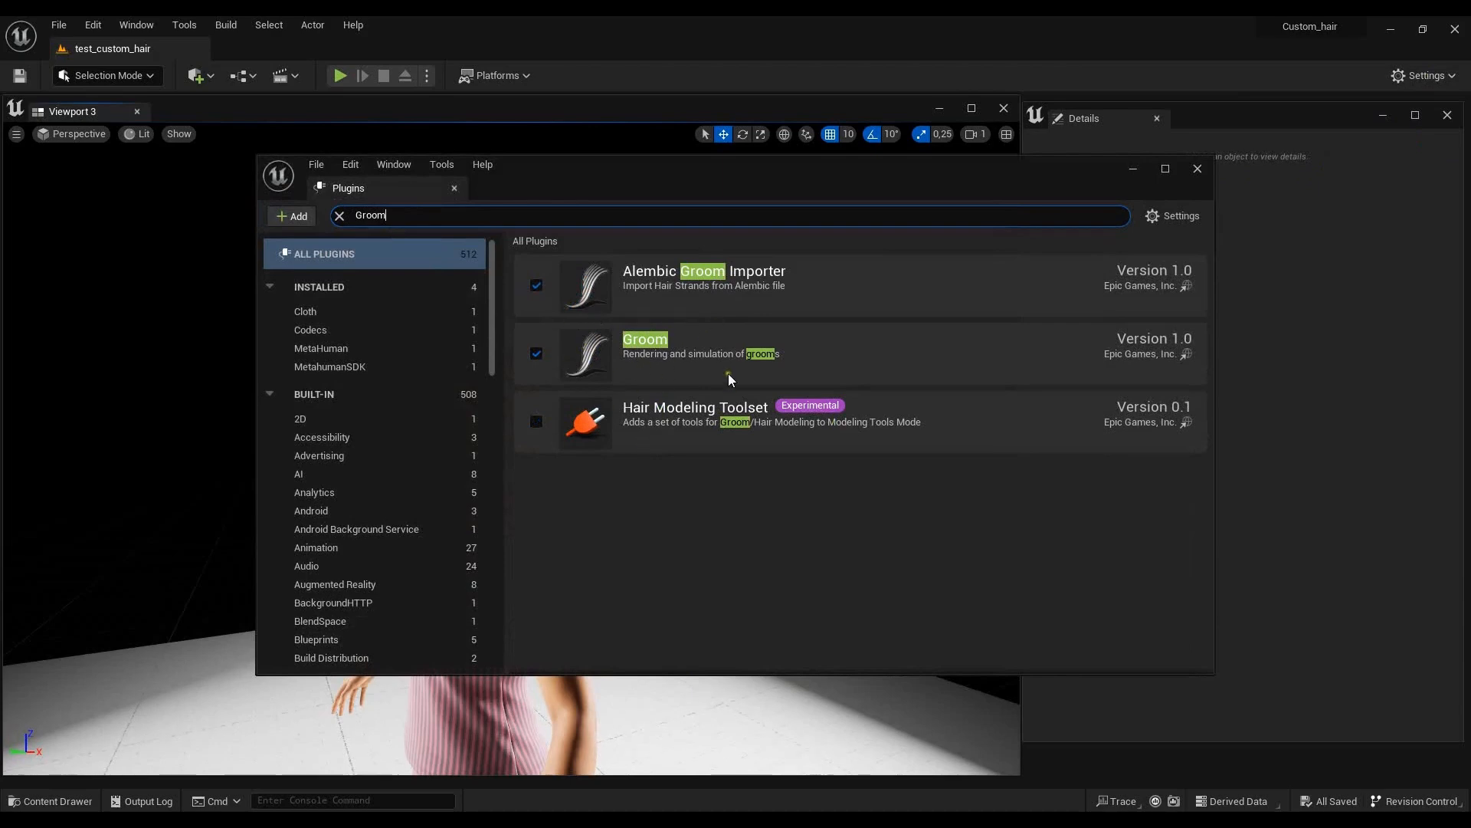
left_click(536, 353)
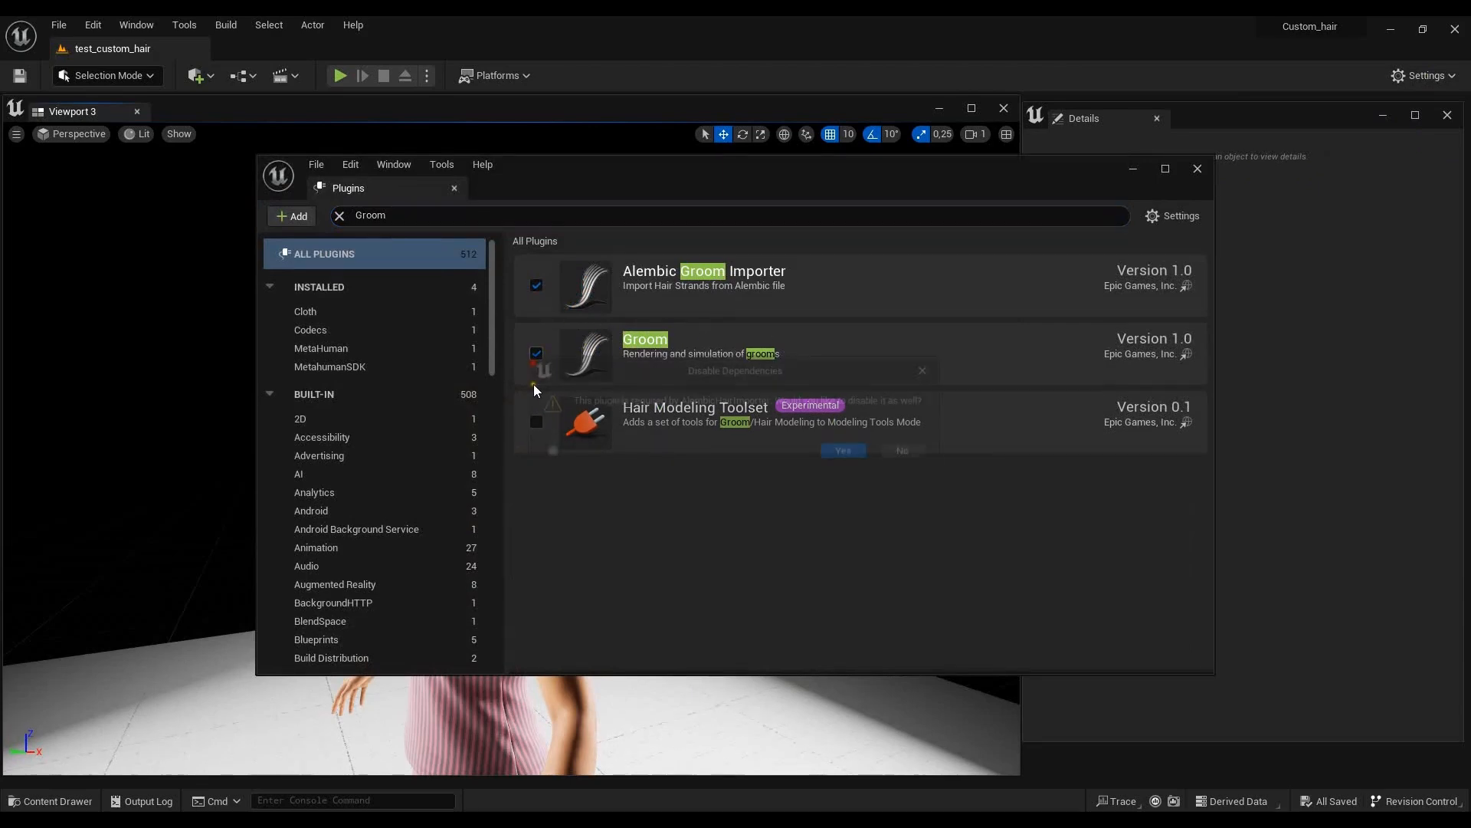
left_click(923, 455)
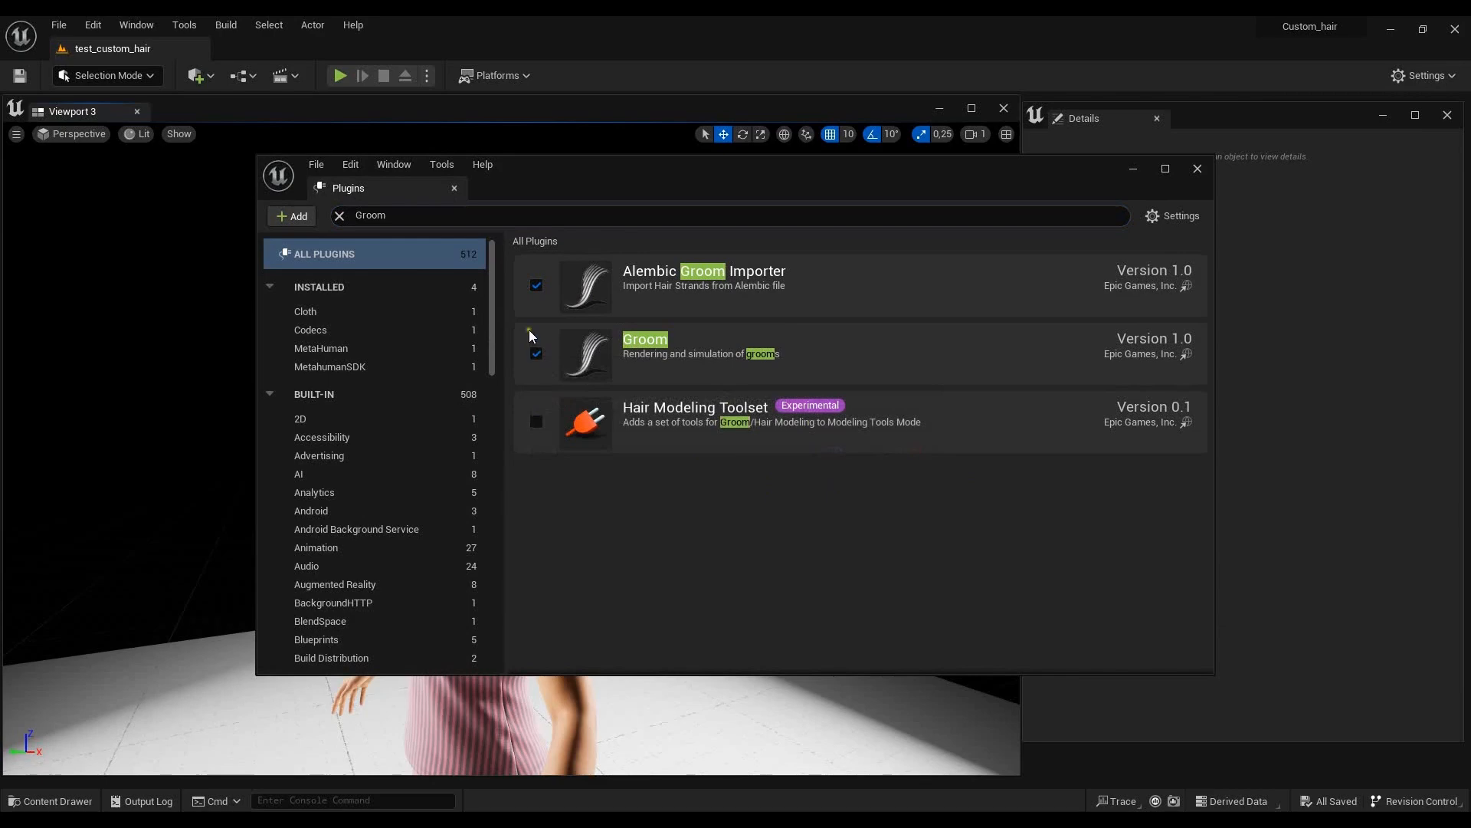
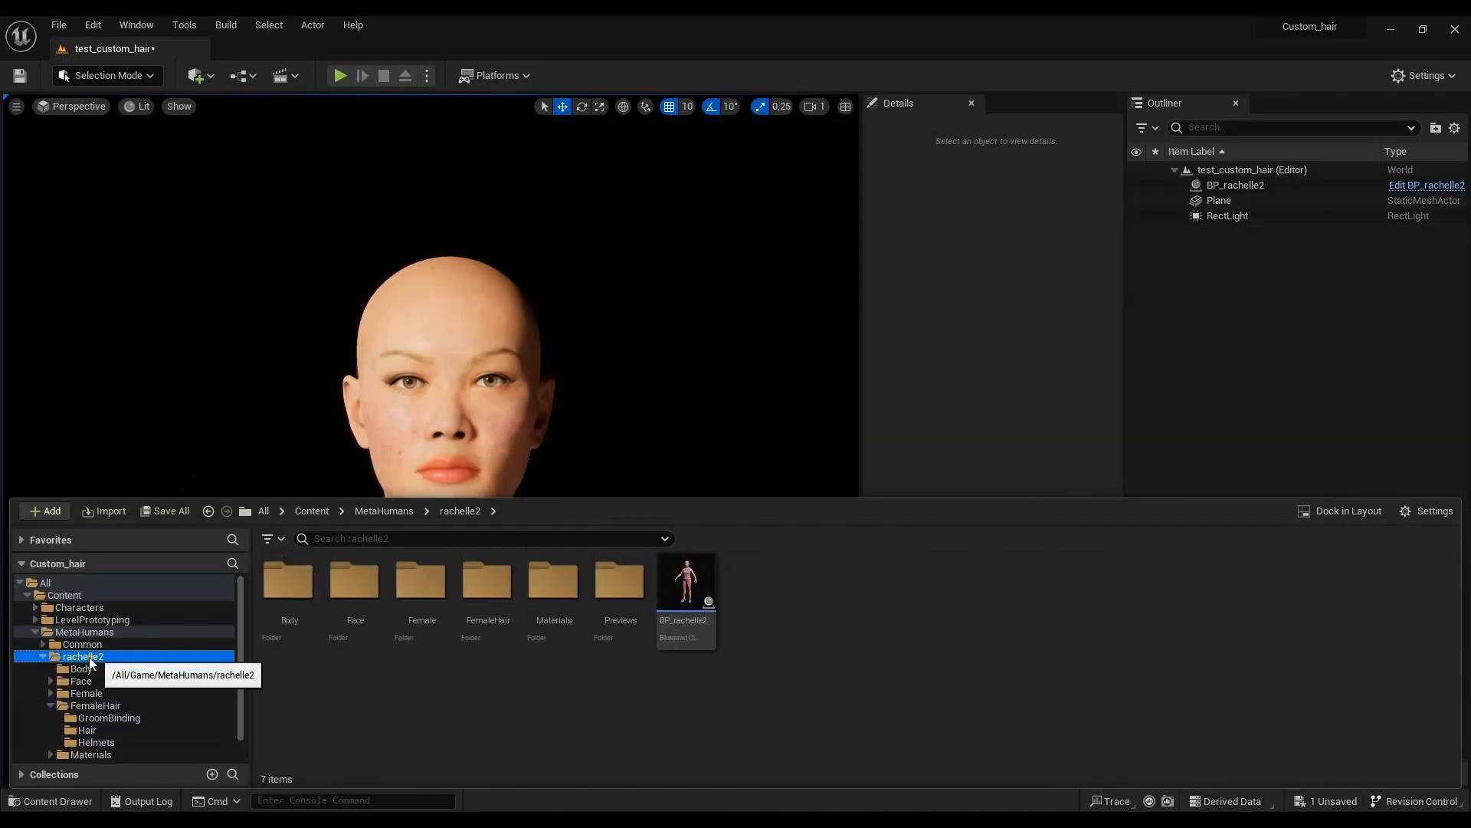
- Browse the project content from the MetaHumans folder into the rachelle2 folder
left_click(84, 633)
left_click(341, 606)
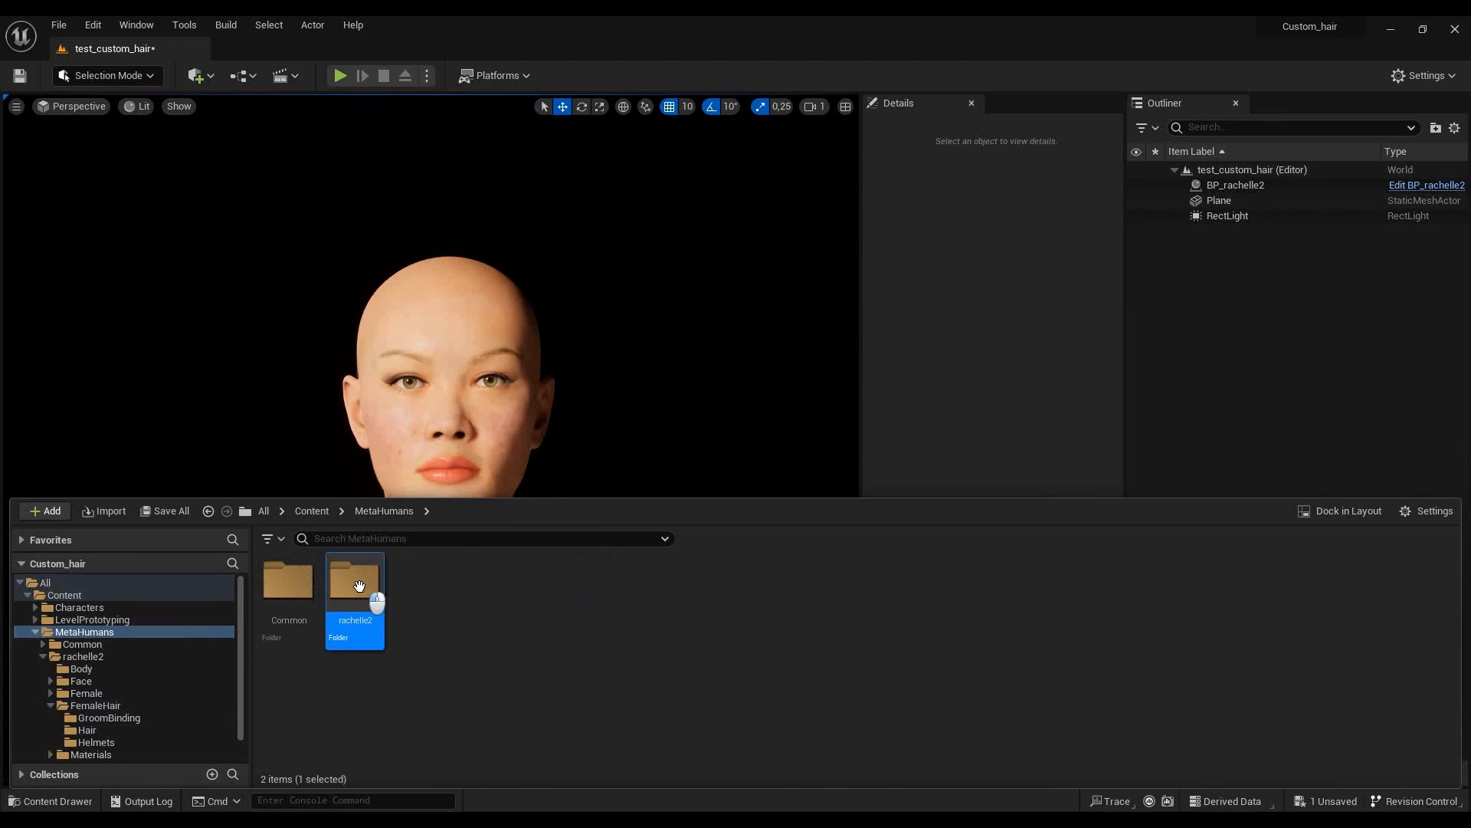
double_click(341, 606)
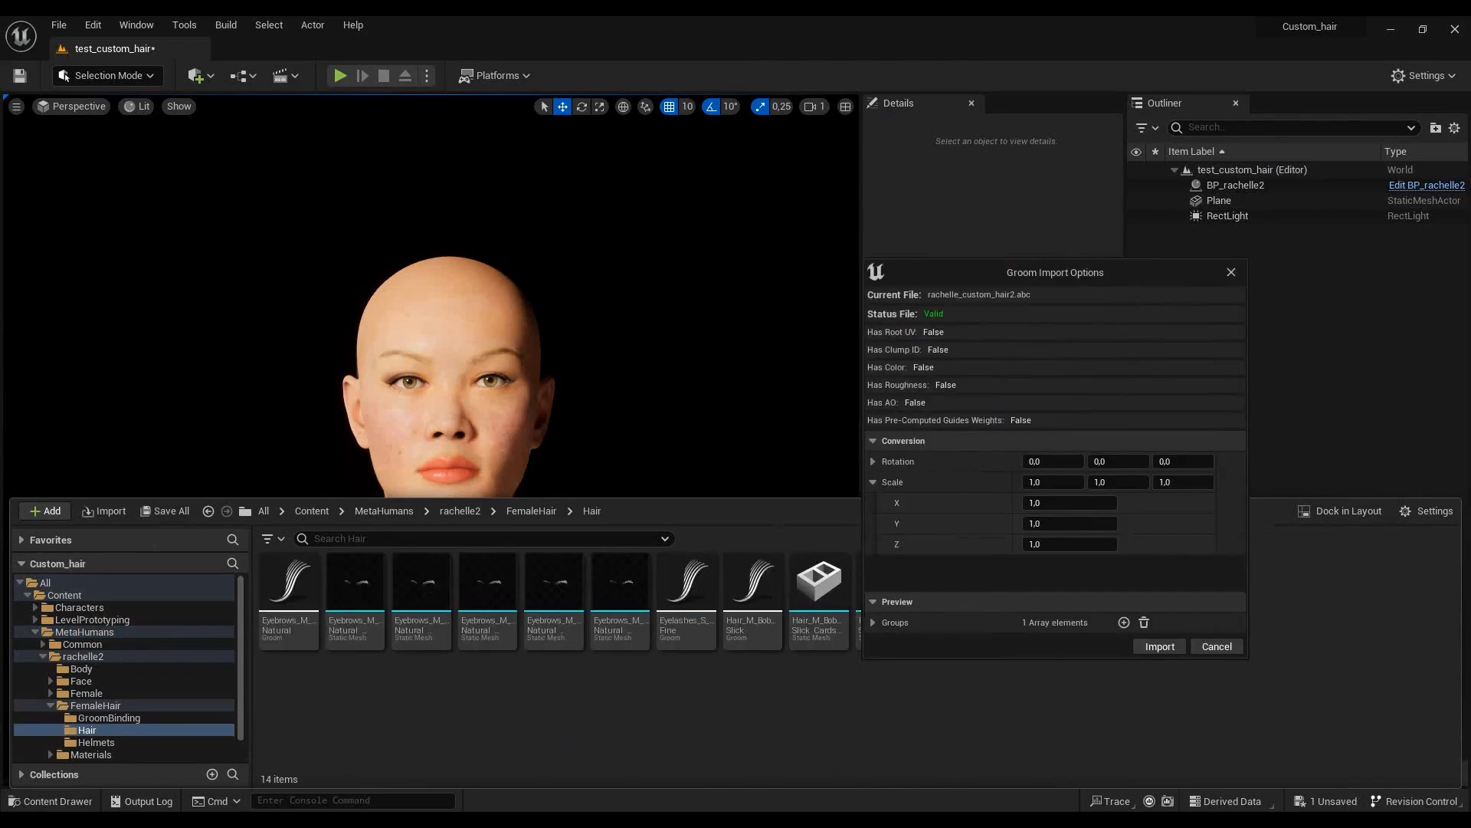
- Import rachelle_custom_hair2.abc as a groom with conversion rotation -90, 0, 180 and X scale -1, matching the reference image
key("alt+Tab")
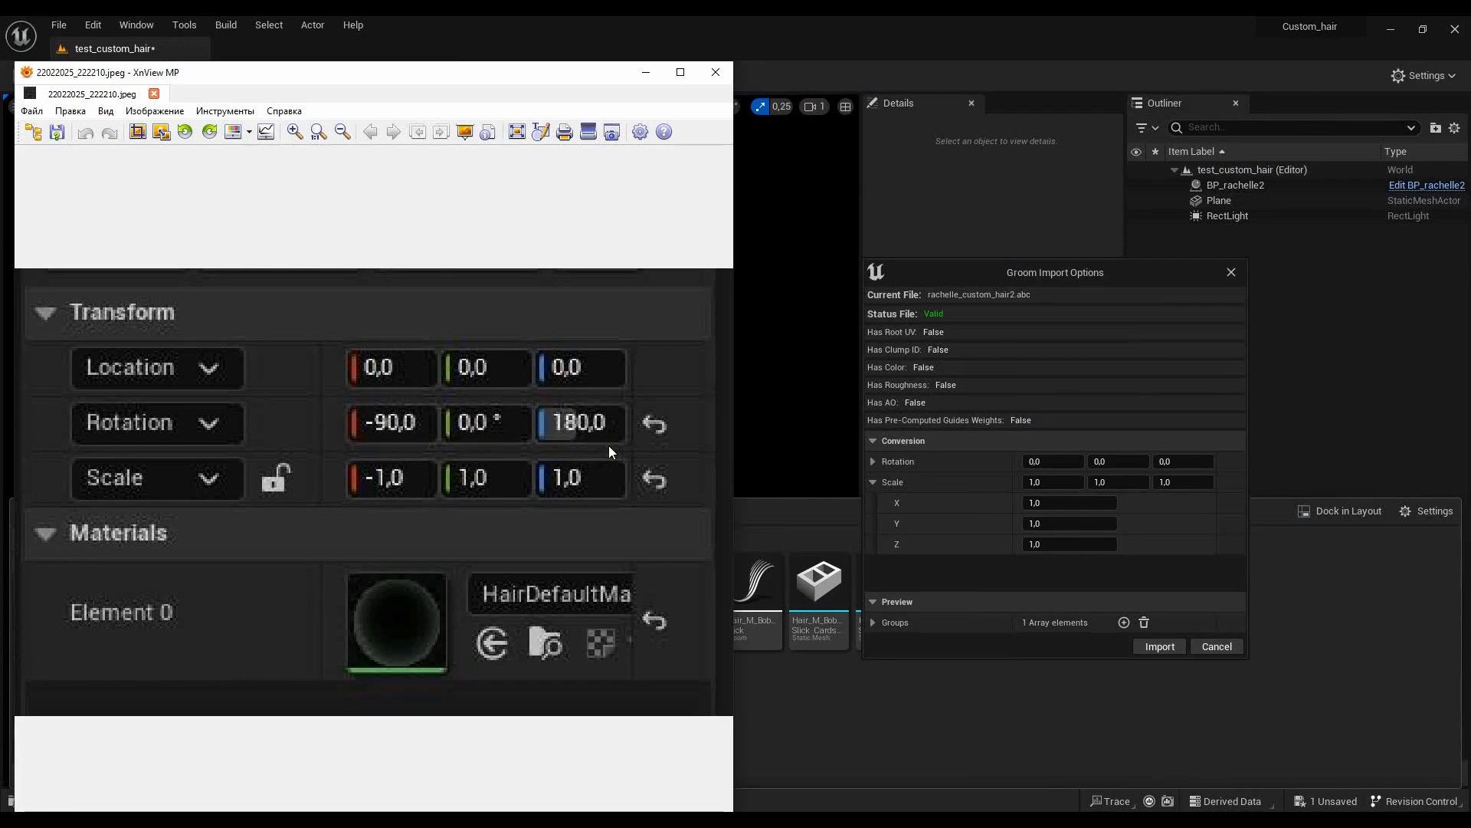
left_click(1049, 461)
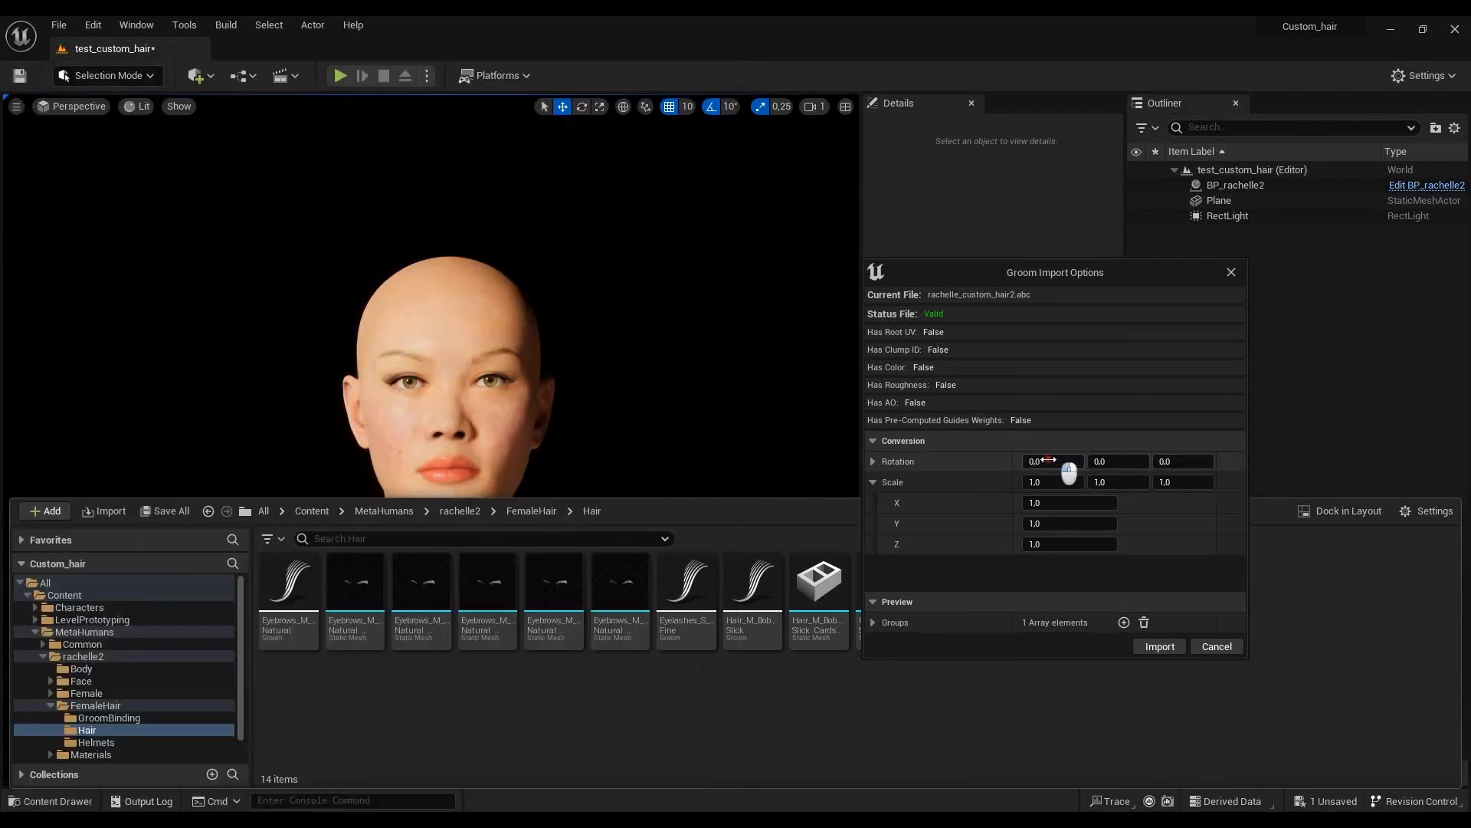
left_click(1177, 461)
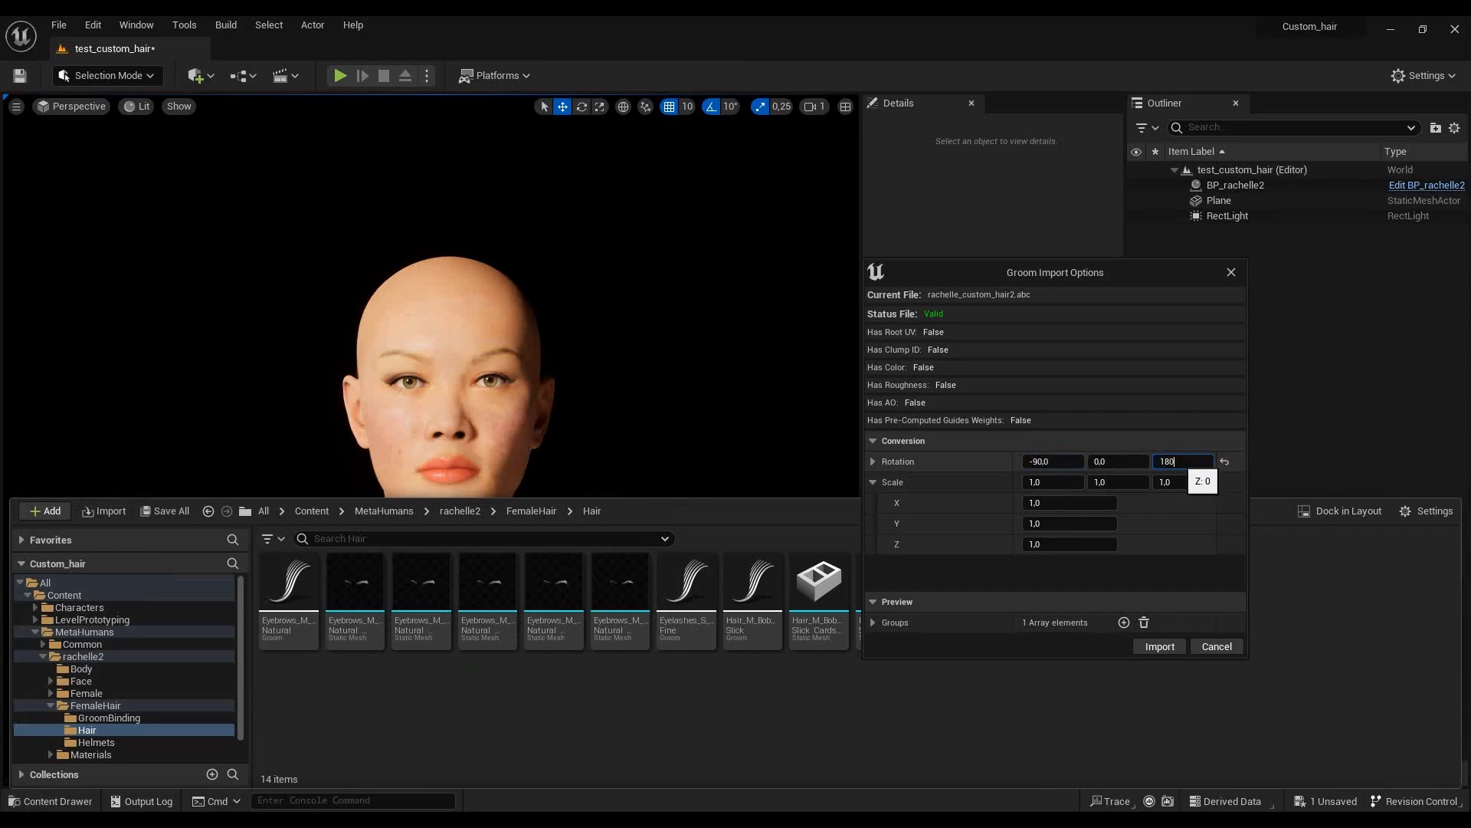
key("alt+Tab")
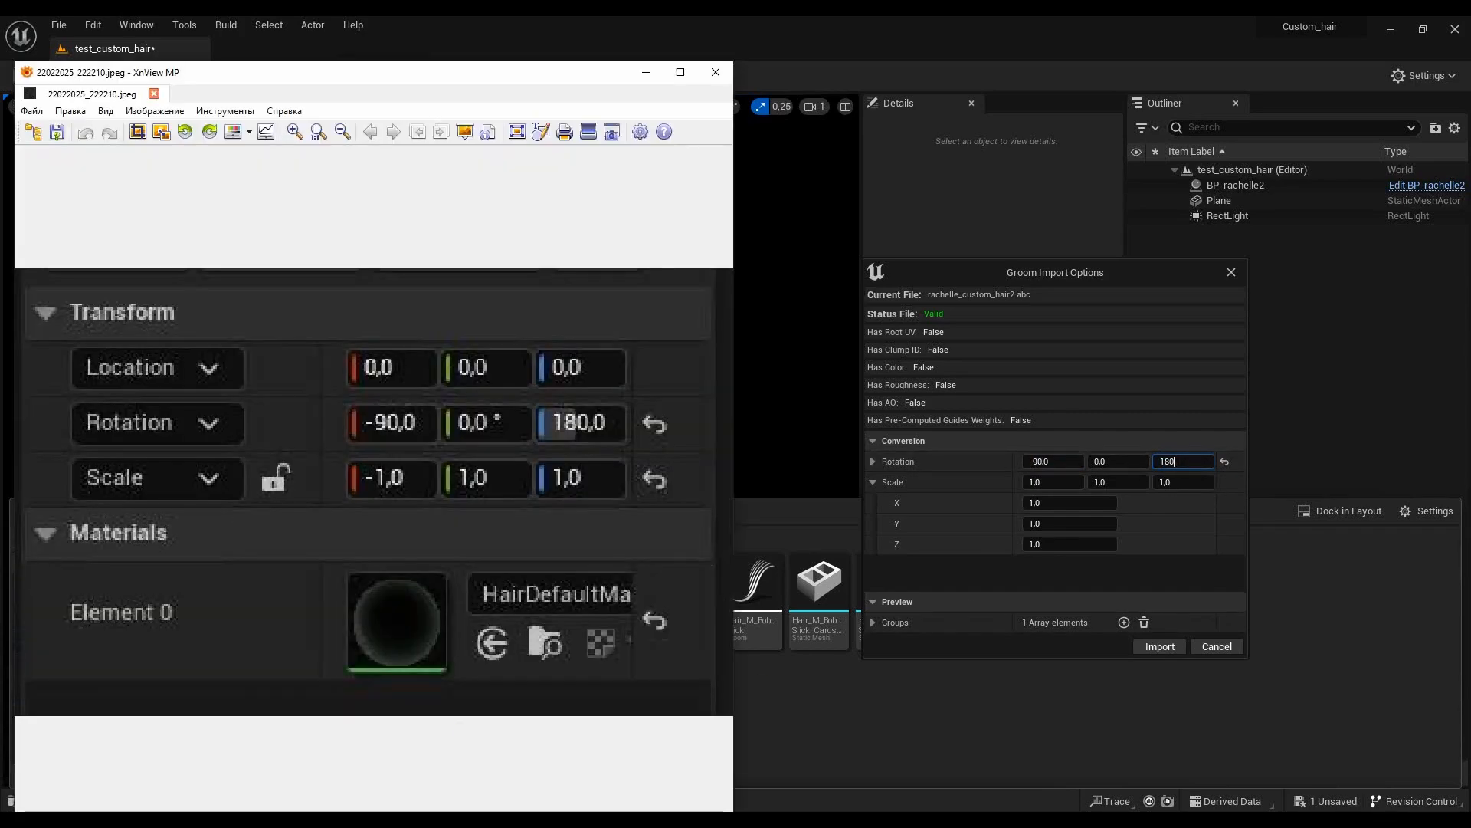
left_click(1053, 481)
type("-1")
left_click(1119, 461)
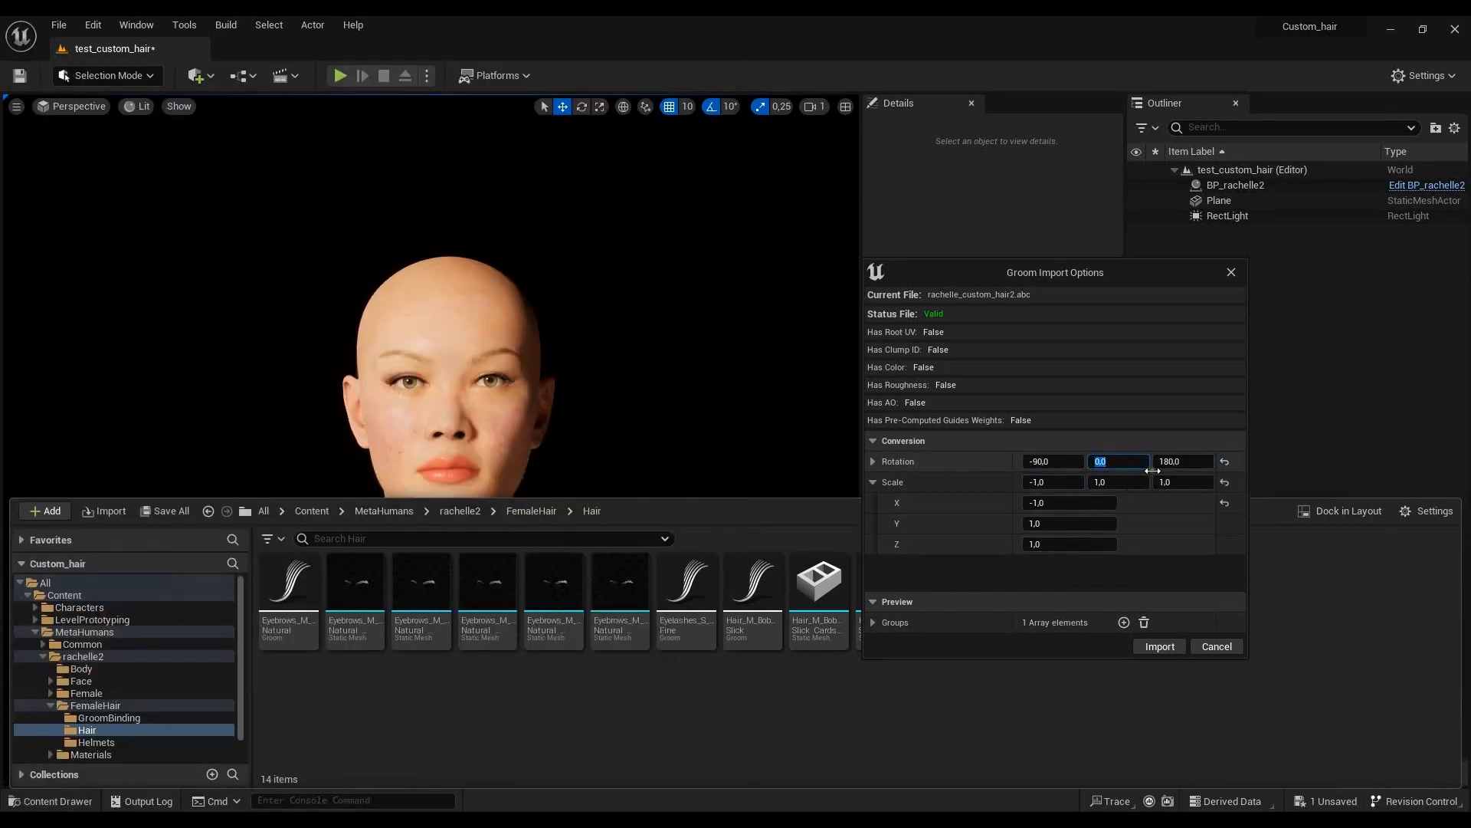
left_click(1163, 646)
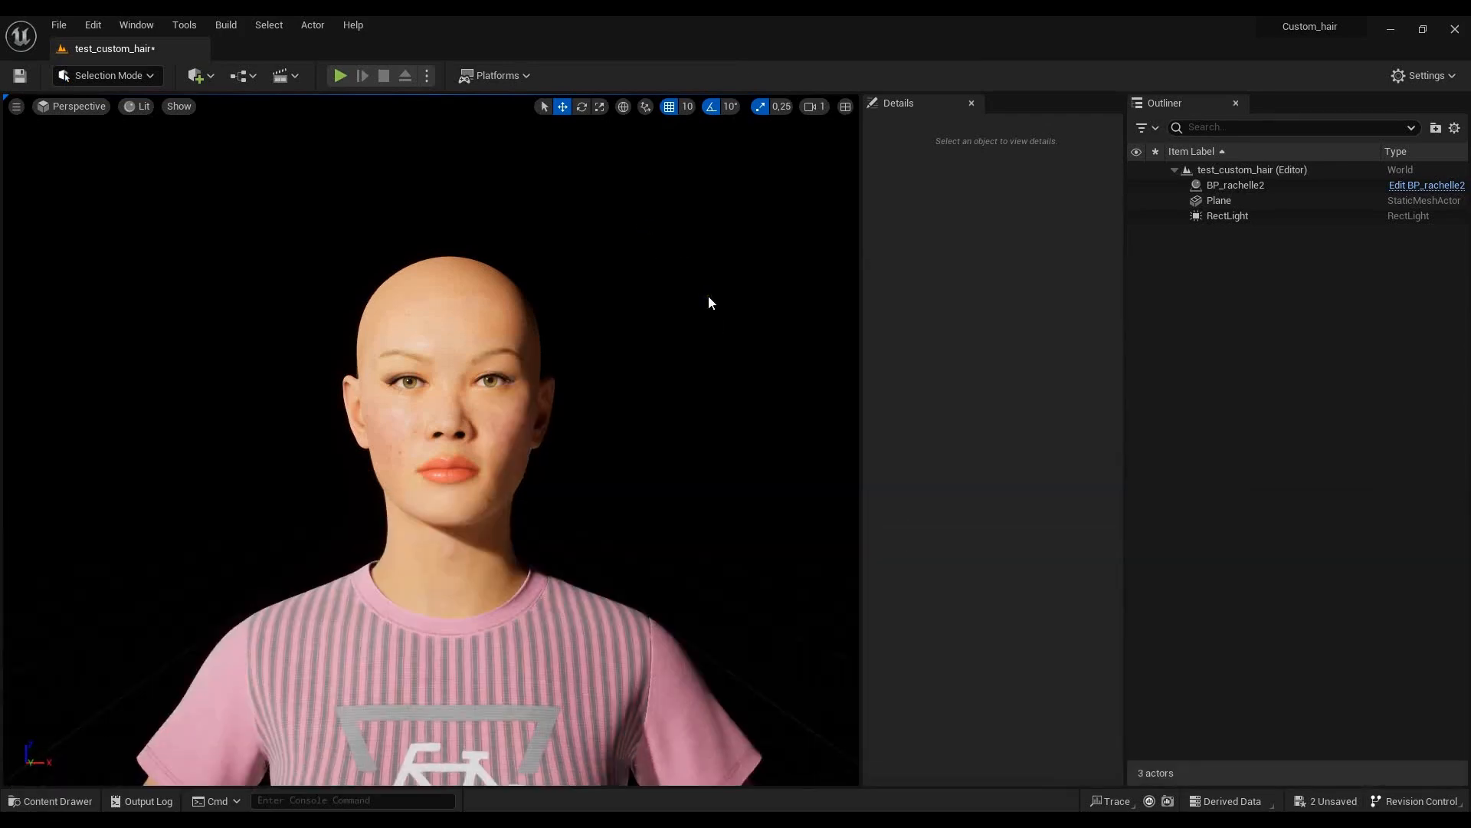
- Place the rachelle_custom_hair2 groom from the Hair folder in the level at location 0, 0, 0, and save the level
left_click(50, 800)
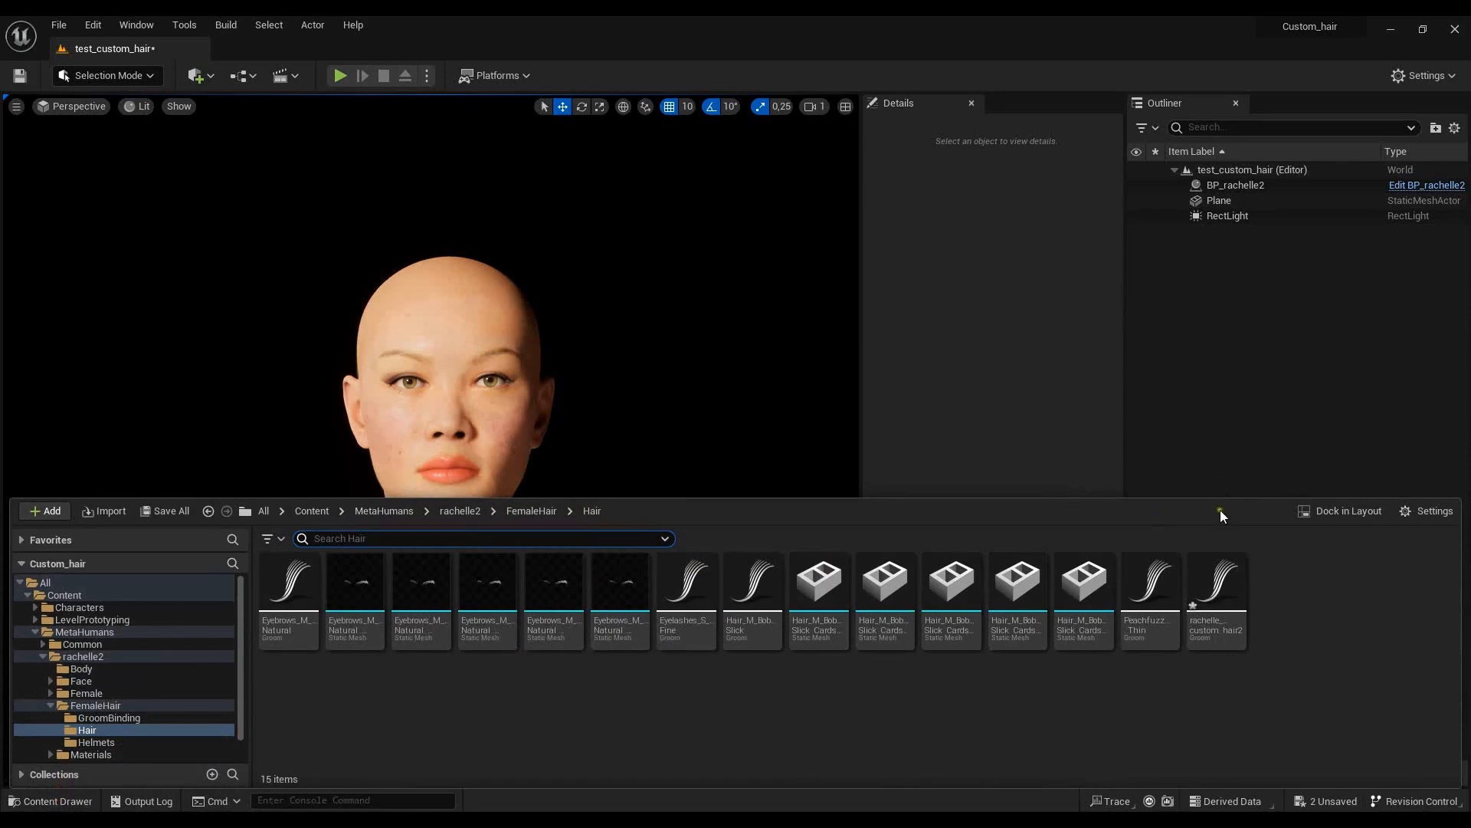
left_click_drag(1216, 602, 739, 390)
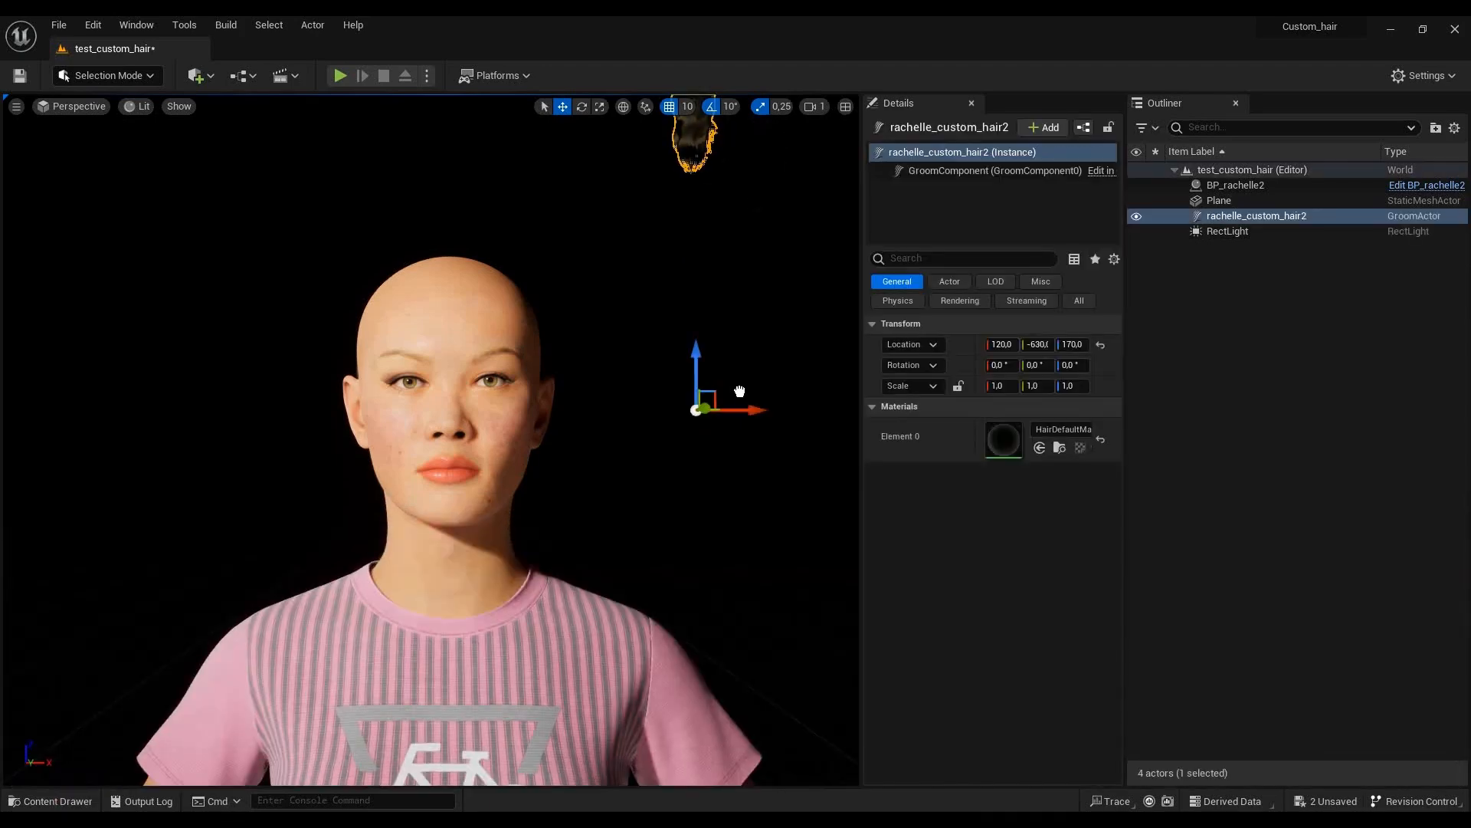
left_click(1070, 344)
type("0")
key("Return")
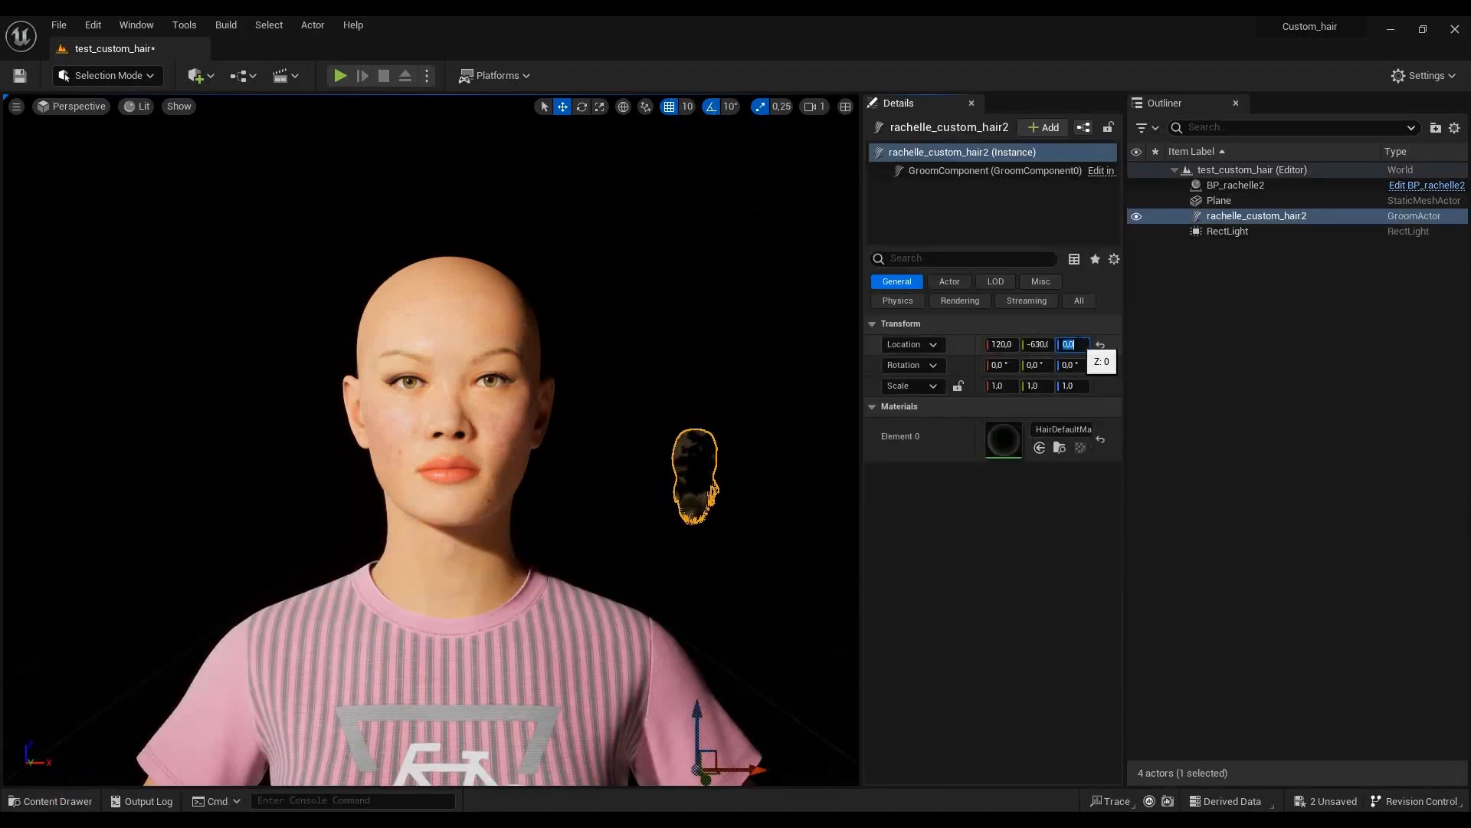
left_click(1038, 344)
type("0")
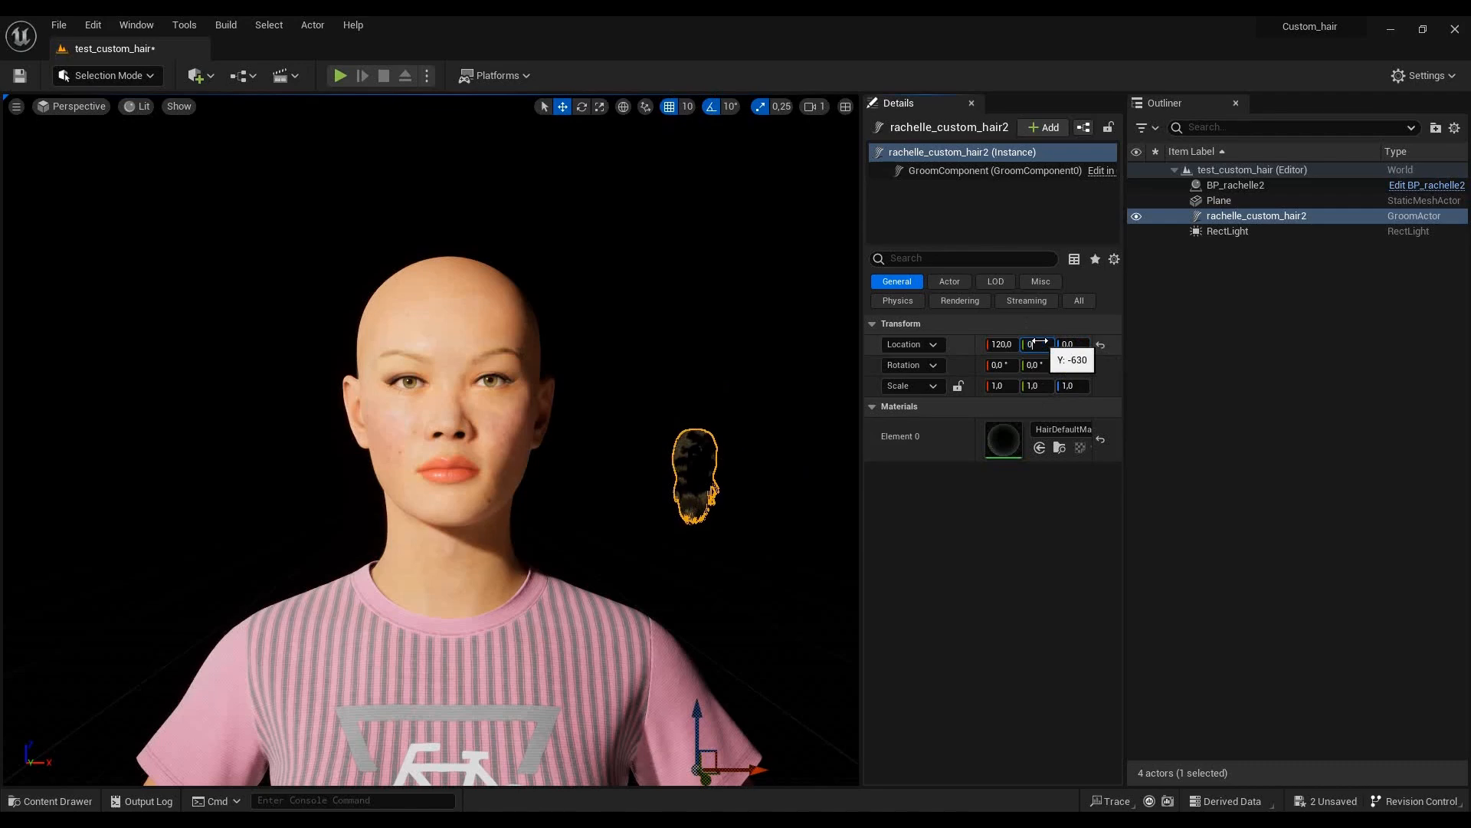
key("Return")
left_click(1000, 344)
type("0")
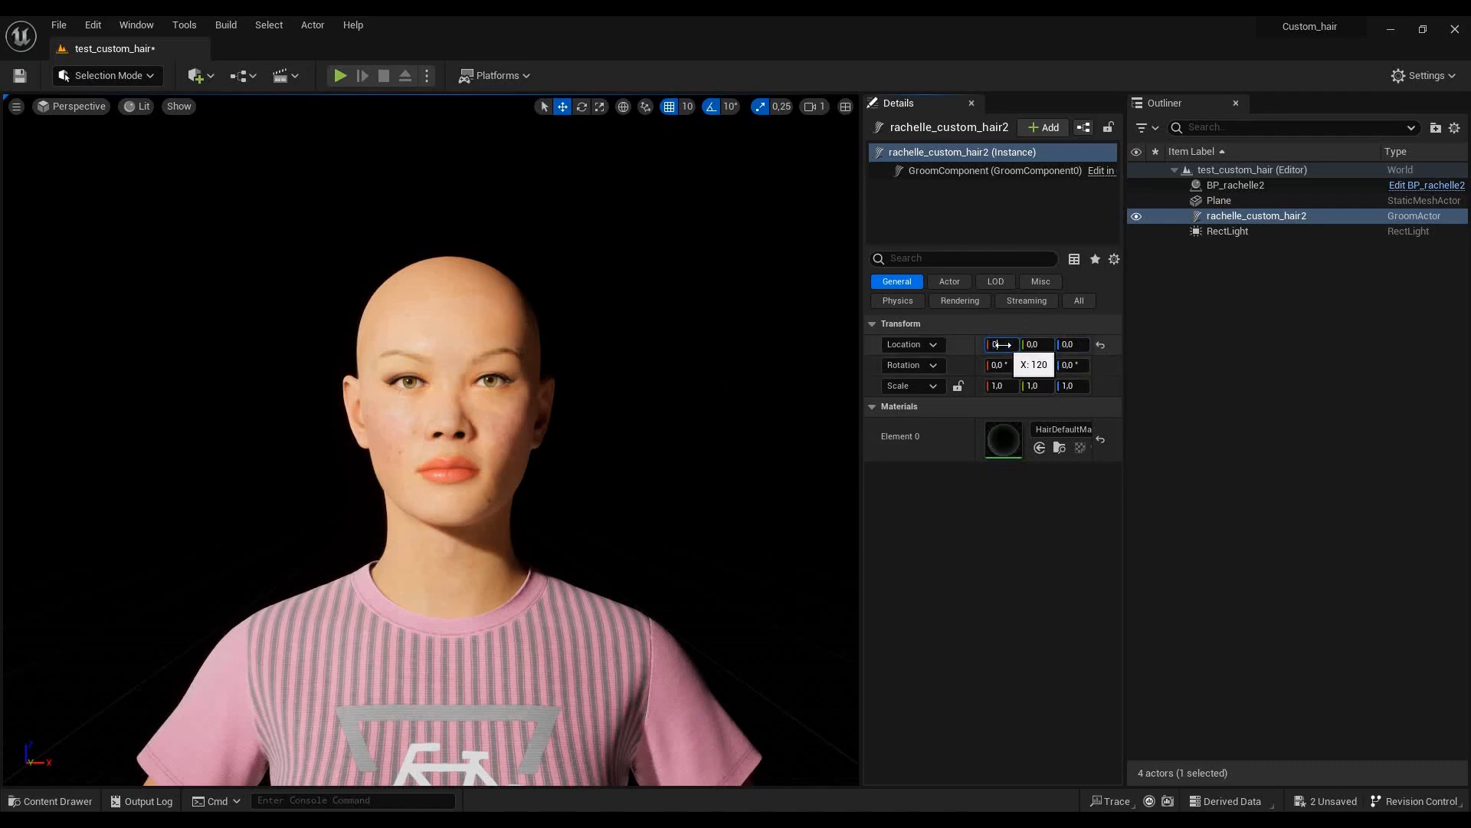
key("Return")
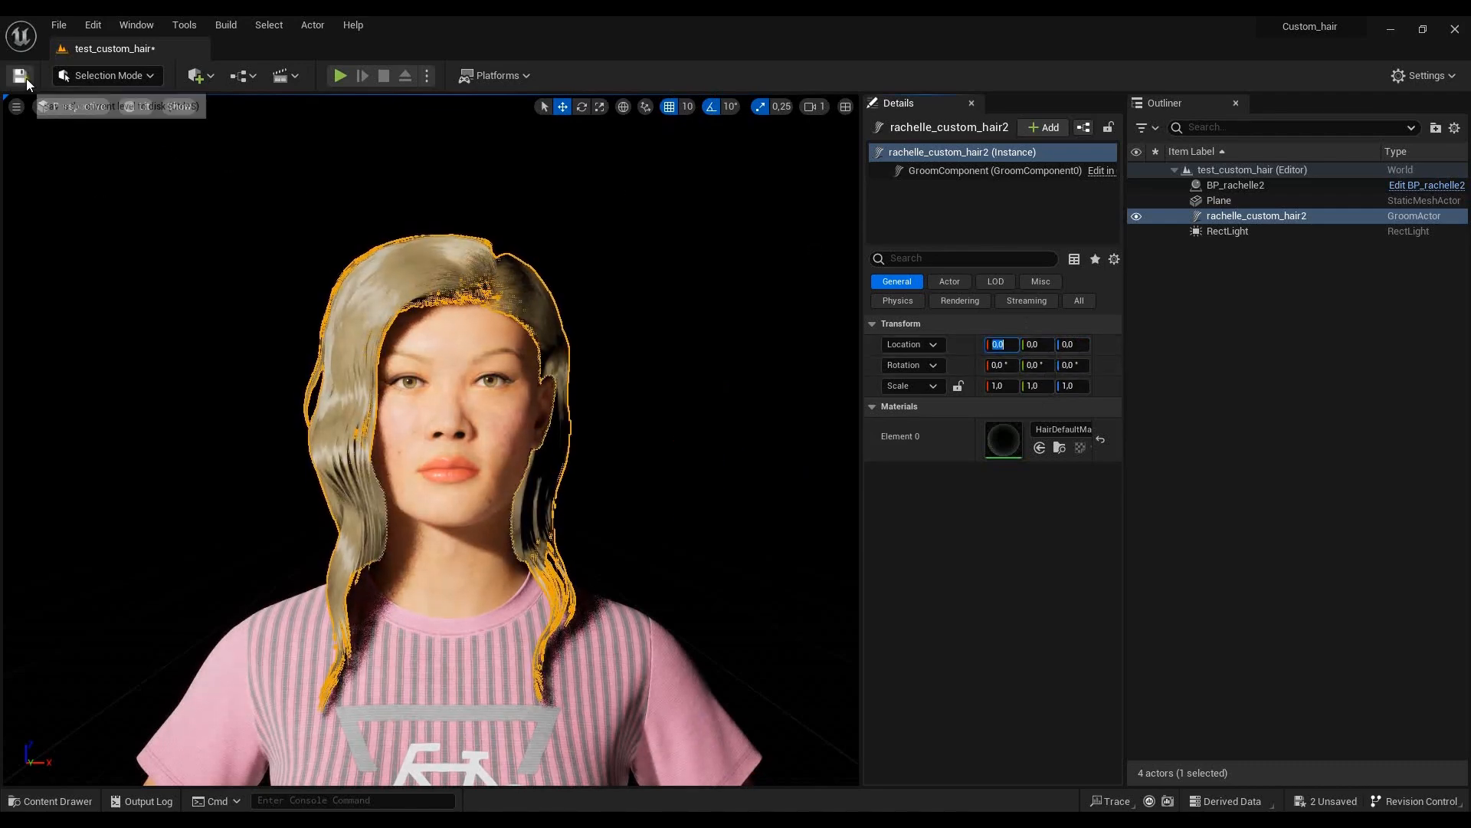
key("ctrl+s")
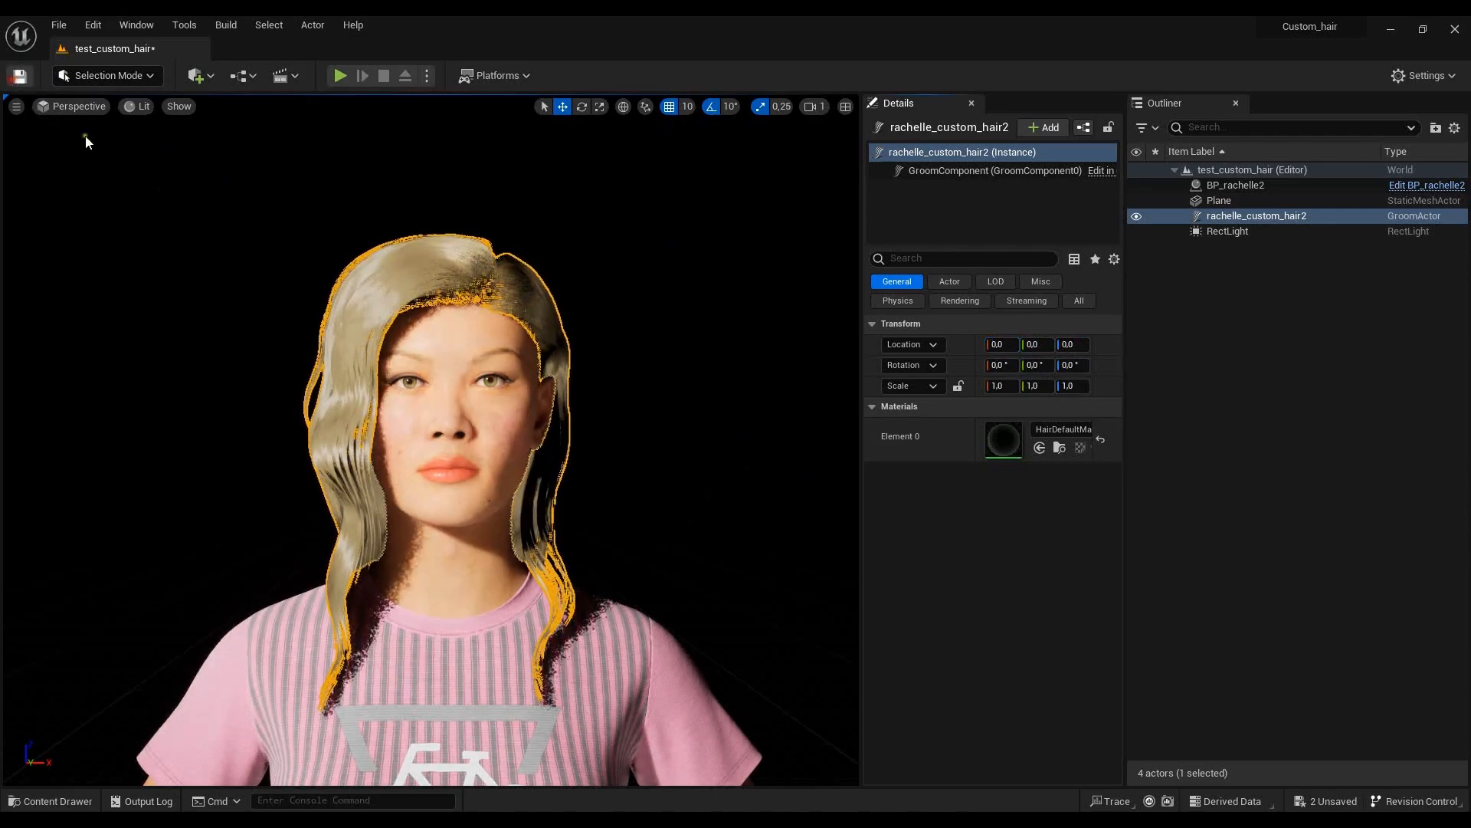
left_click(711, 364)
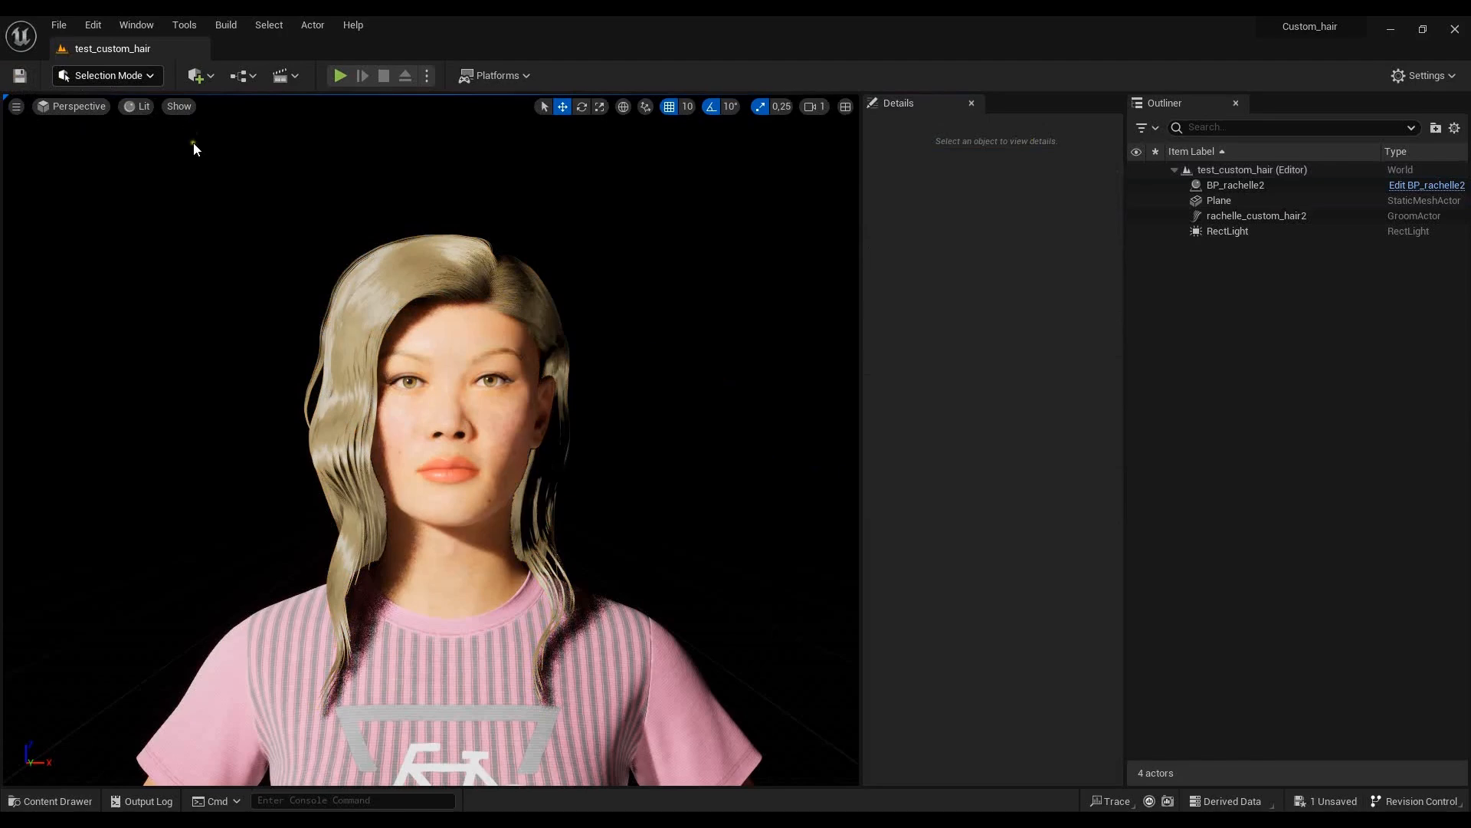
- Open the rachelle_custom_hair2 groom asset and try a Curve Decimation of 0.3, raising it to 0.5
left_click(59, 802)
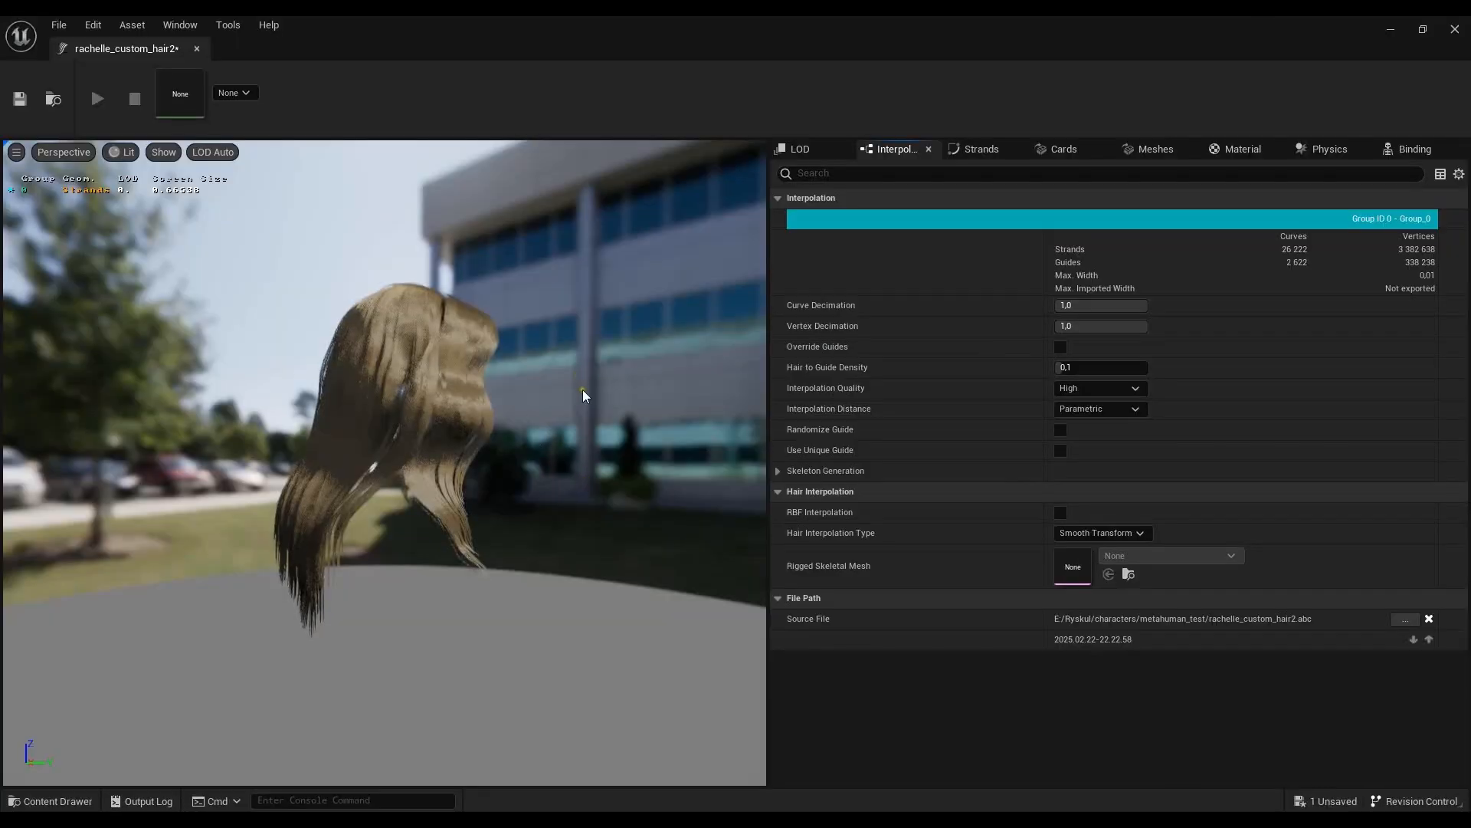
left_click_drag(582, 395, 758, 410)
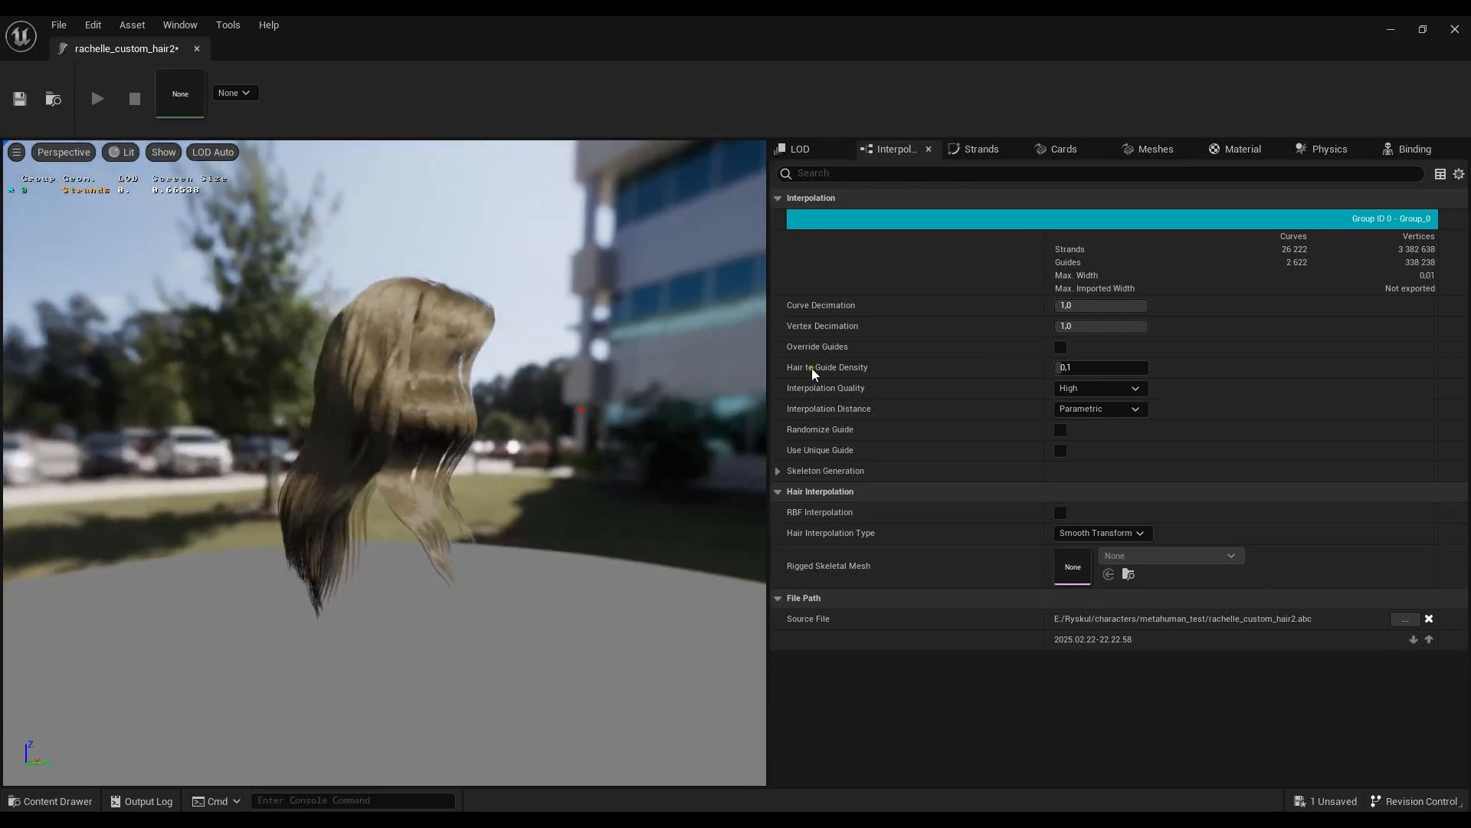
left_click(1076, 306)
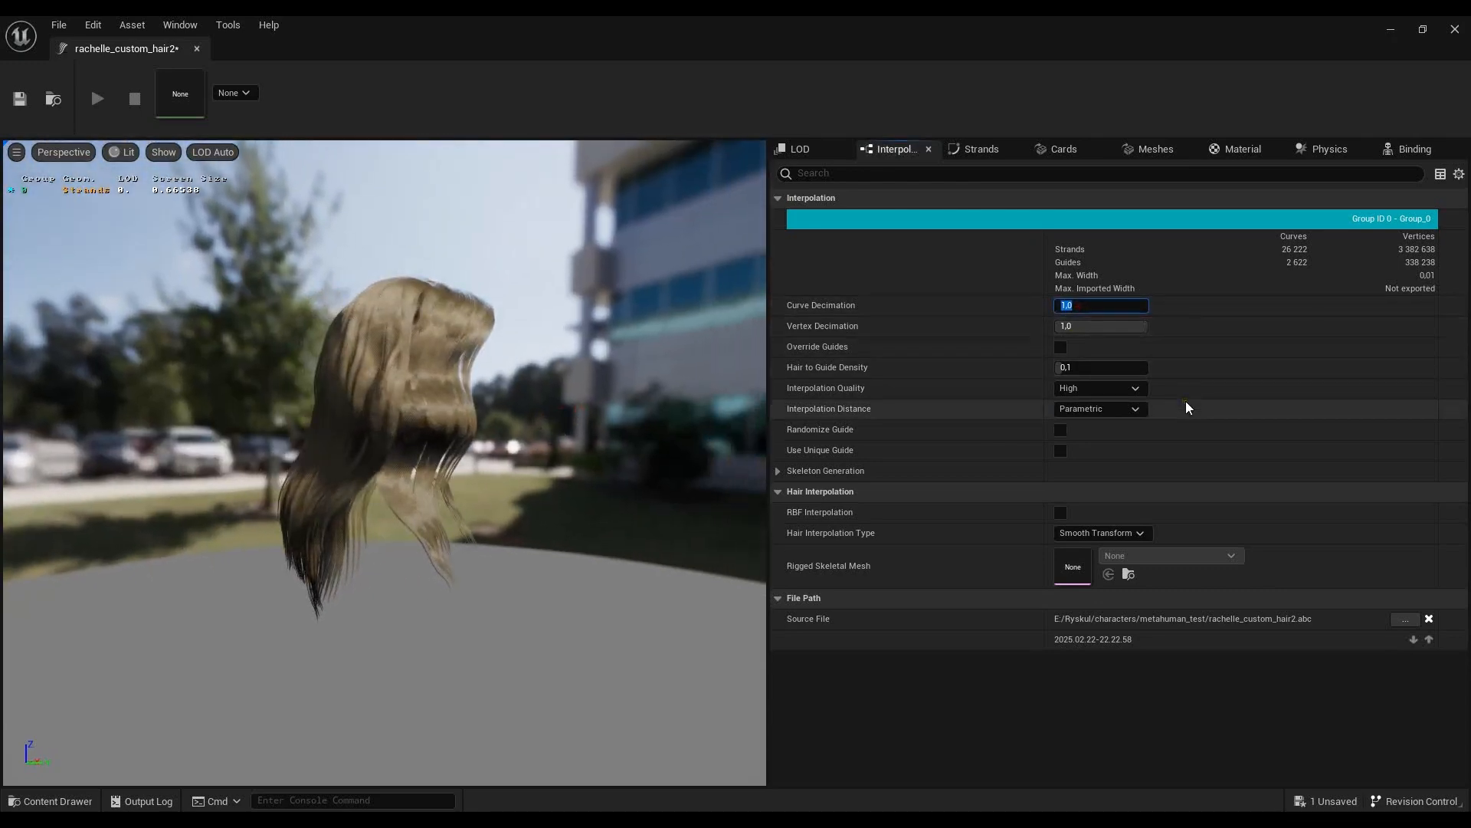
type("0.3")
key("Return")
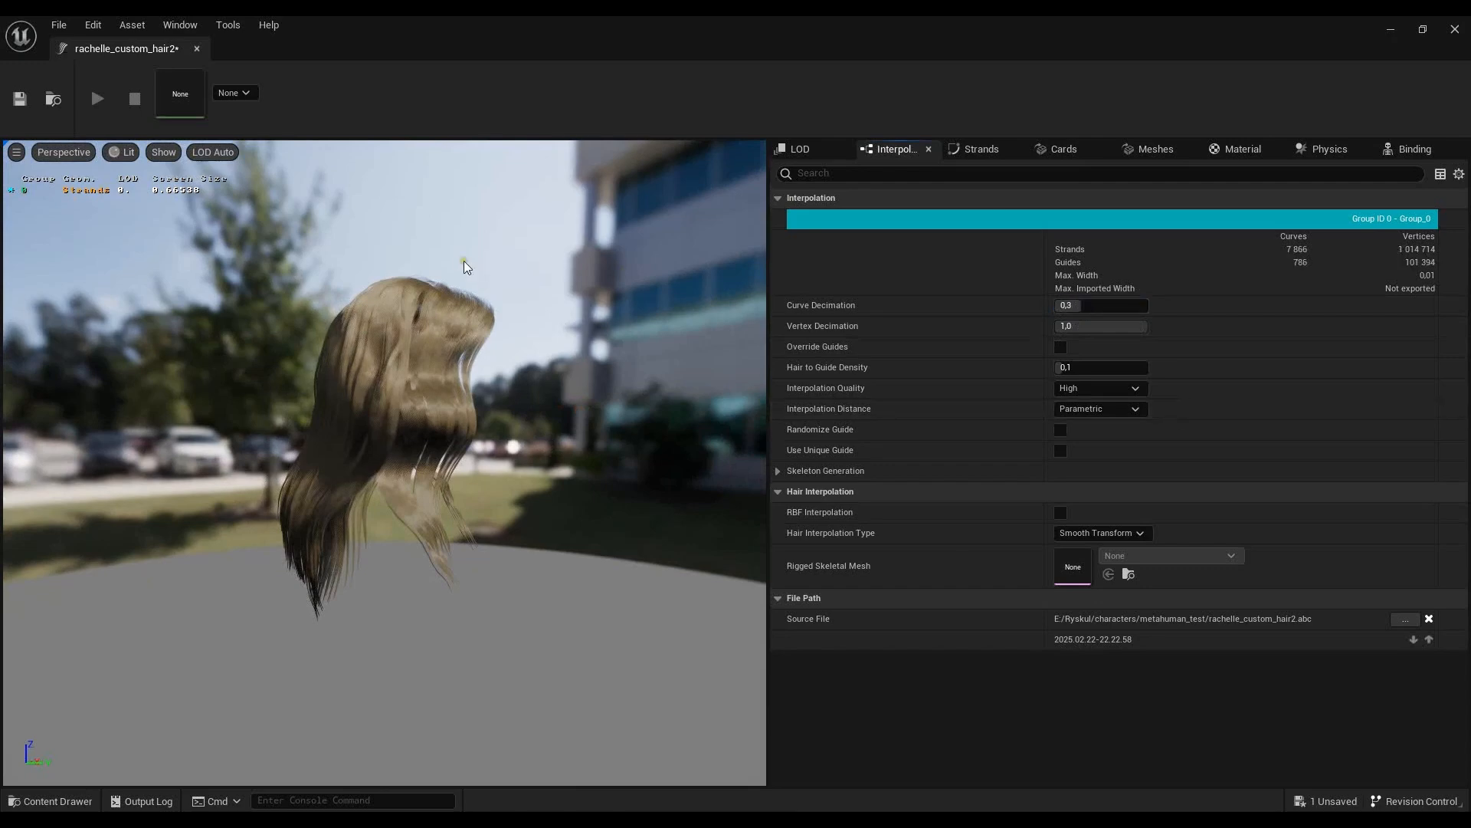
scroll(406, 359, "up", 2)
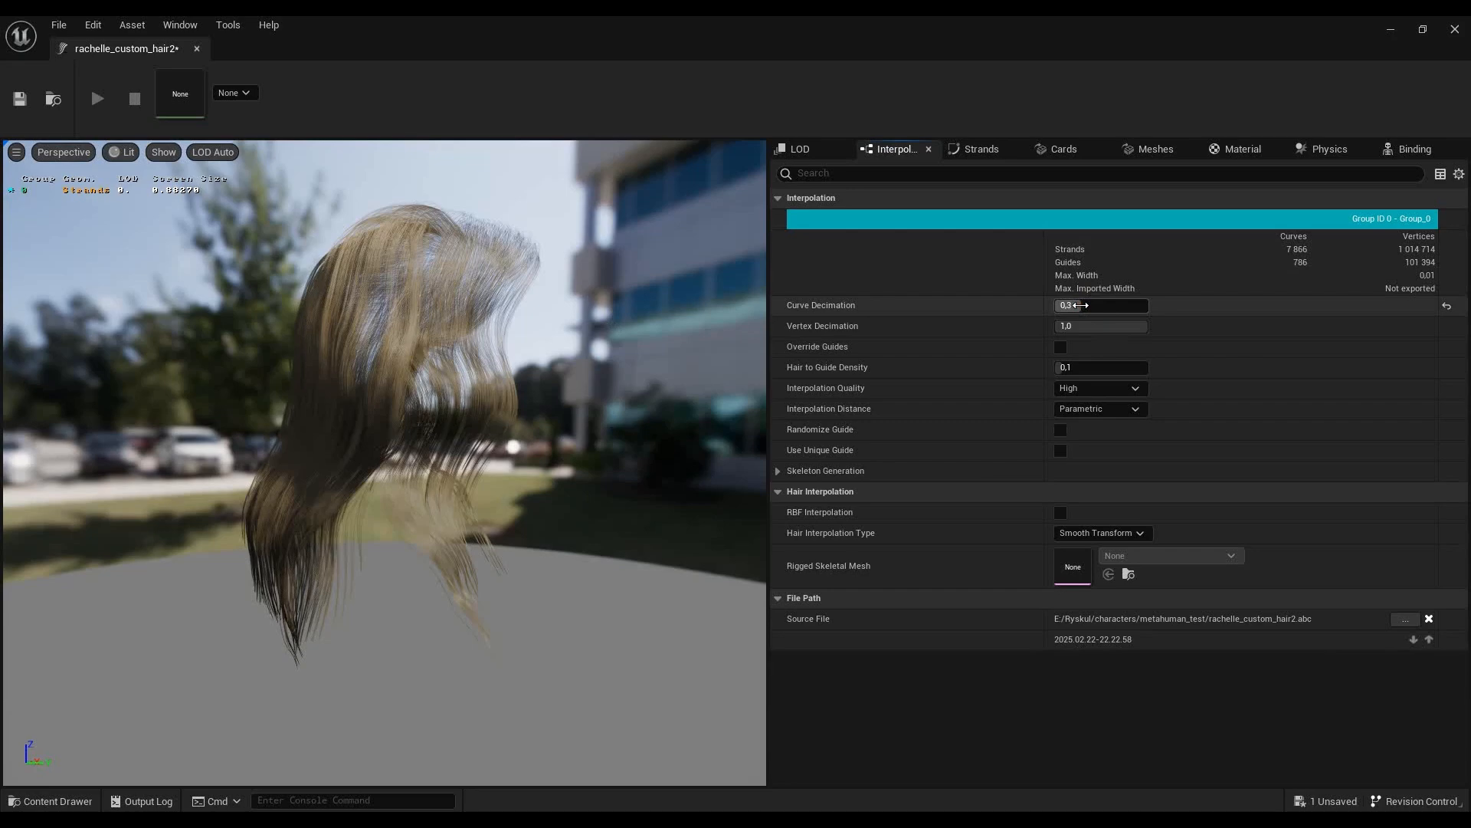
left_click_drag(1081, 305, 1103, 310)
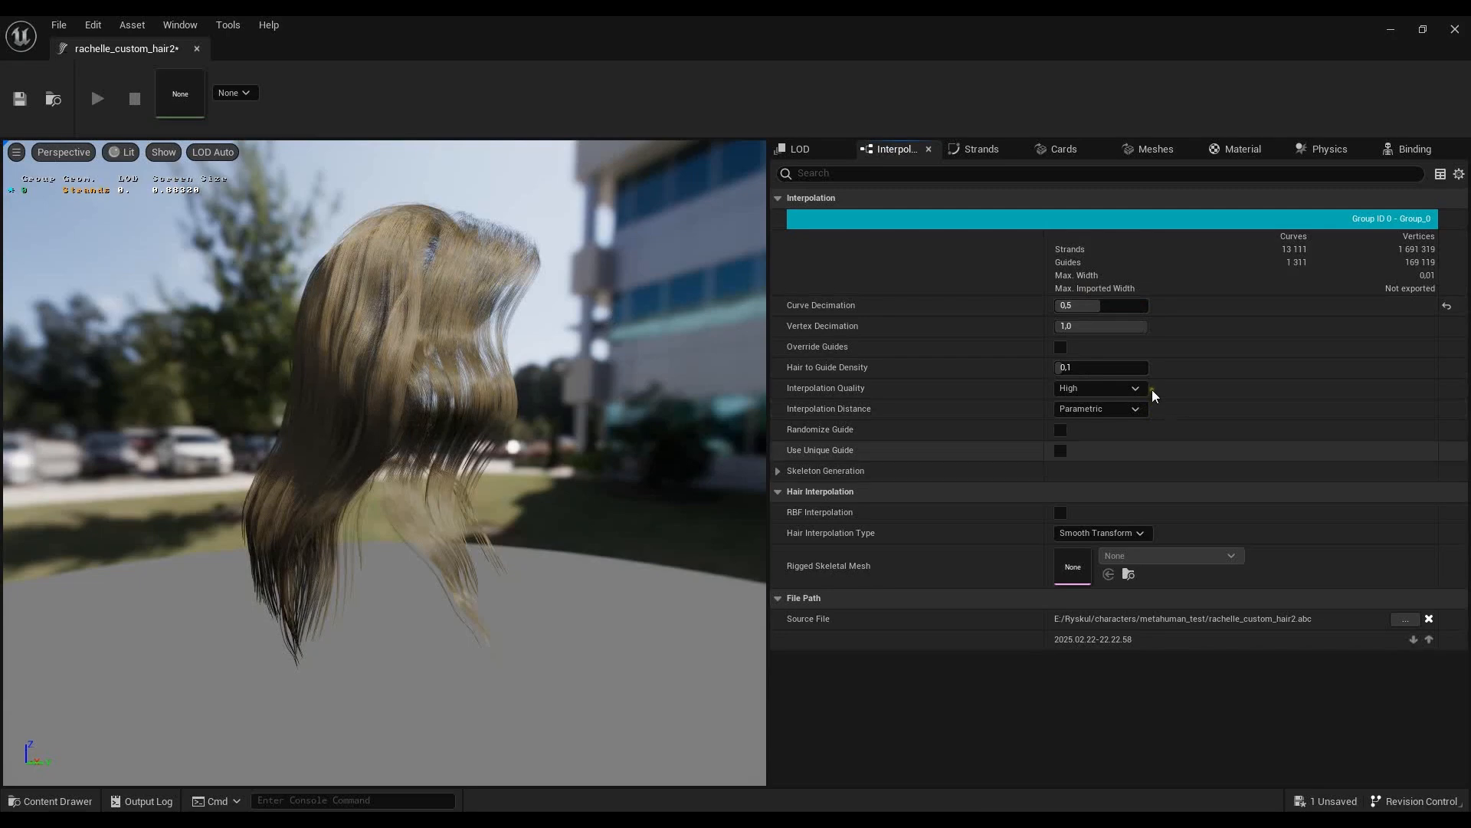
- In the groom's strand settings, set Hair Root Scale to 2 and Hair Tip Scale to 0.001
left_click(989, 148)
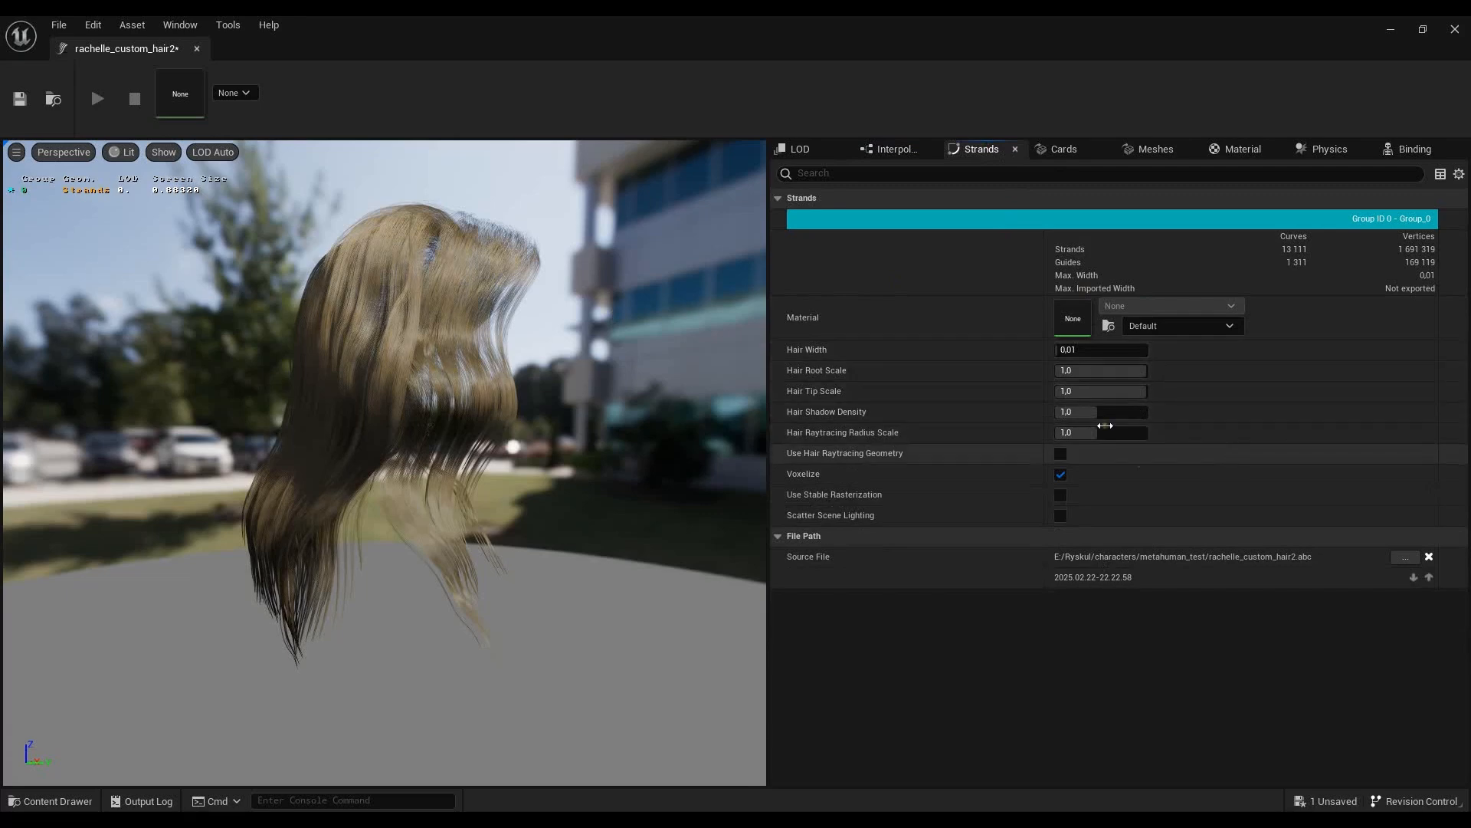
left_click(1085, 371)
type("2")
key("Return")
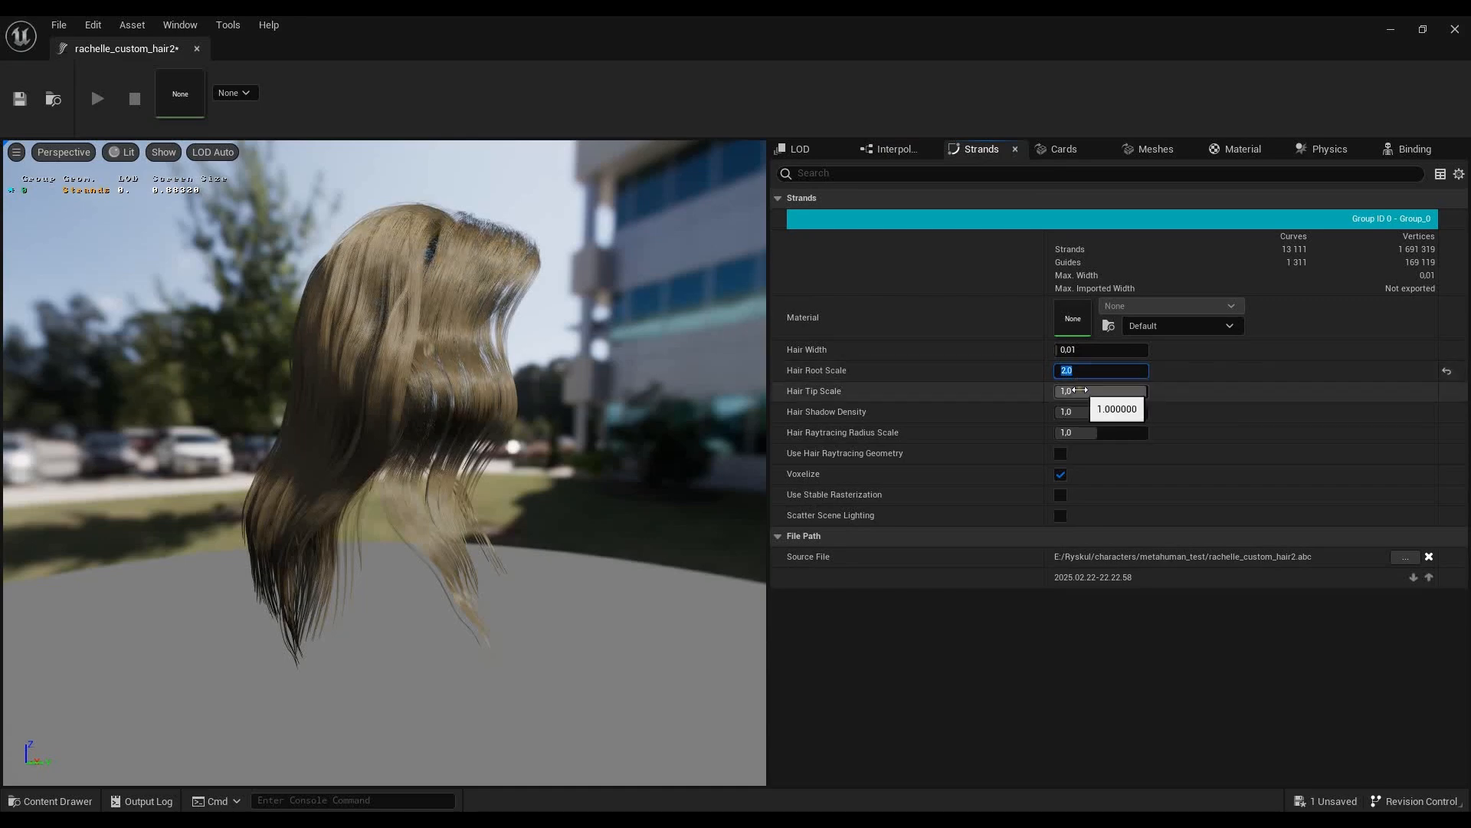
left_click(1085, 391)
type("0,001")
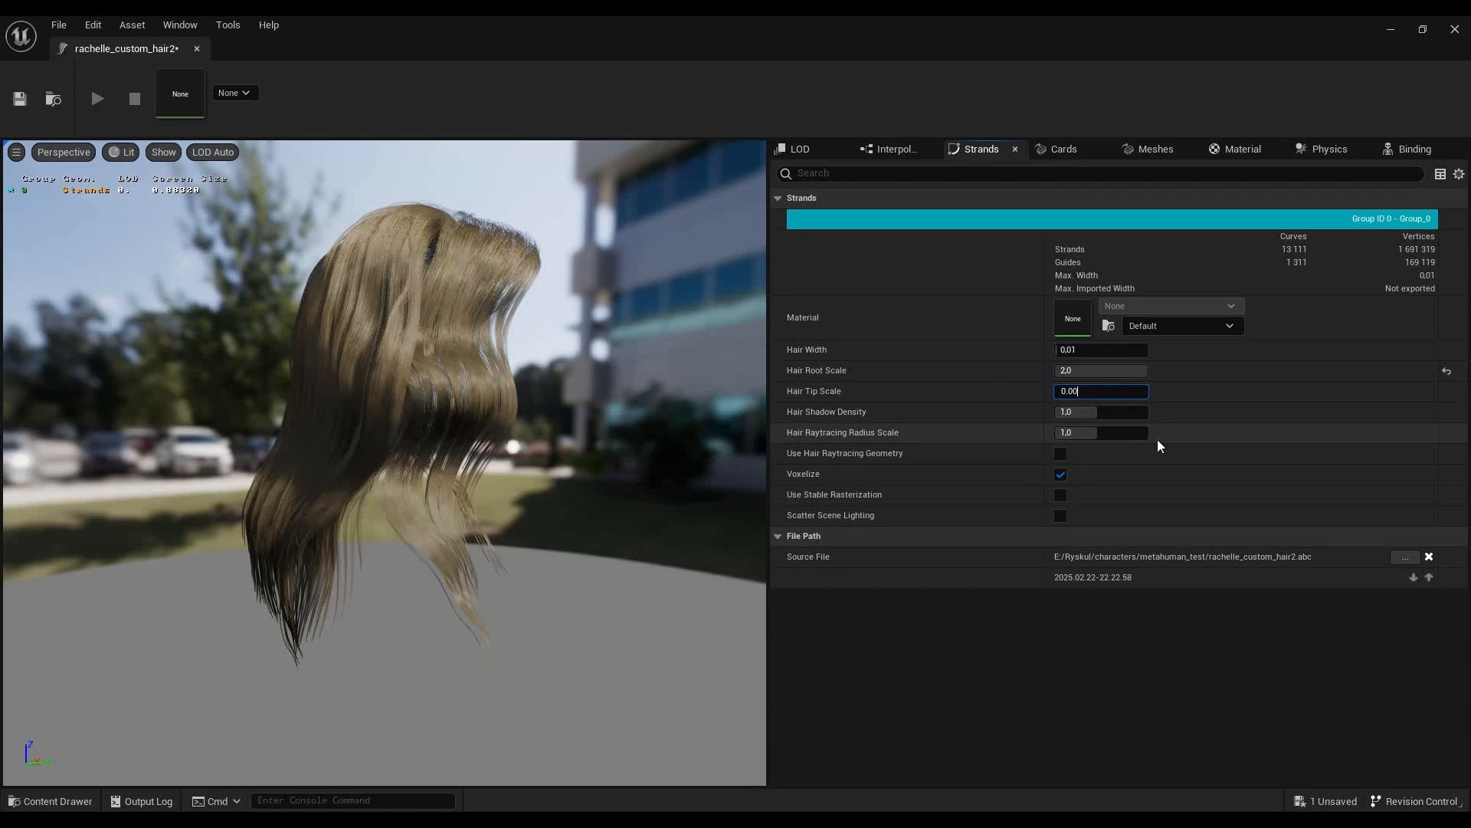
- Raise the strands' Hair Root Scale to 3
left_click(1089, 371)
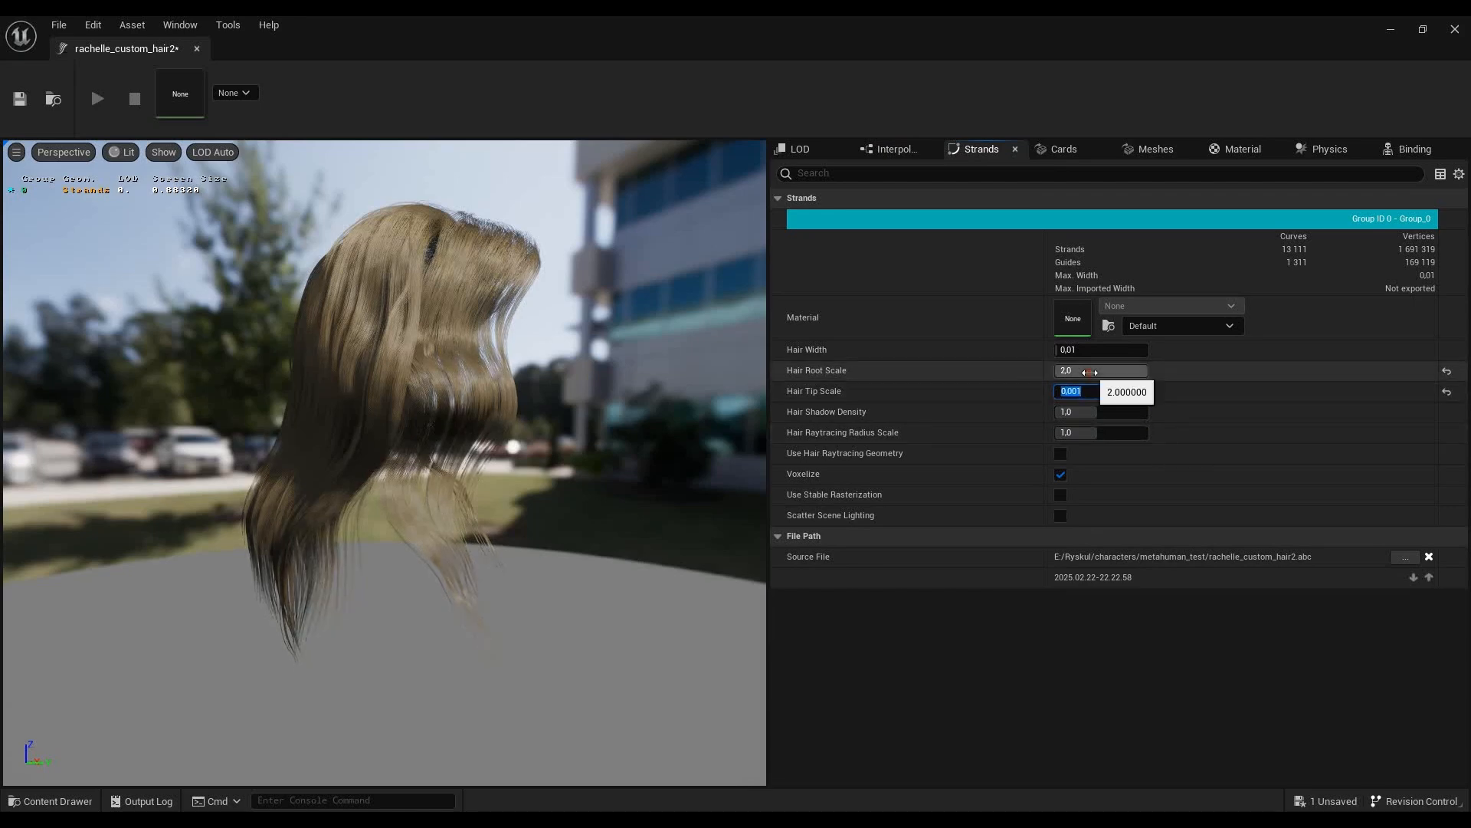
type("3")
key("Return")
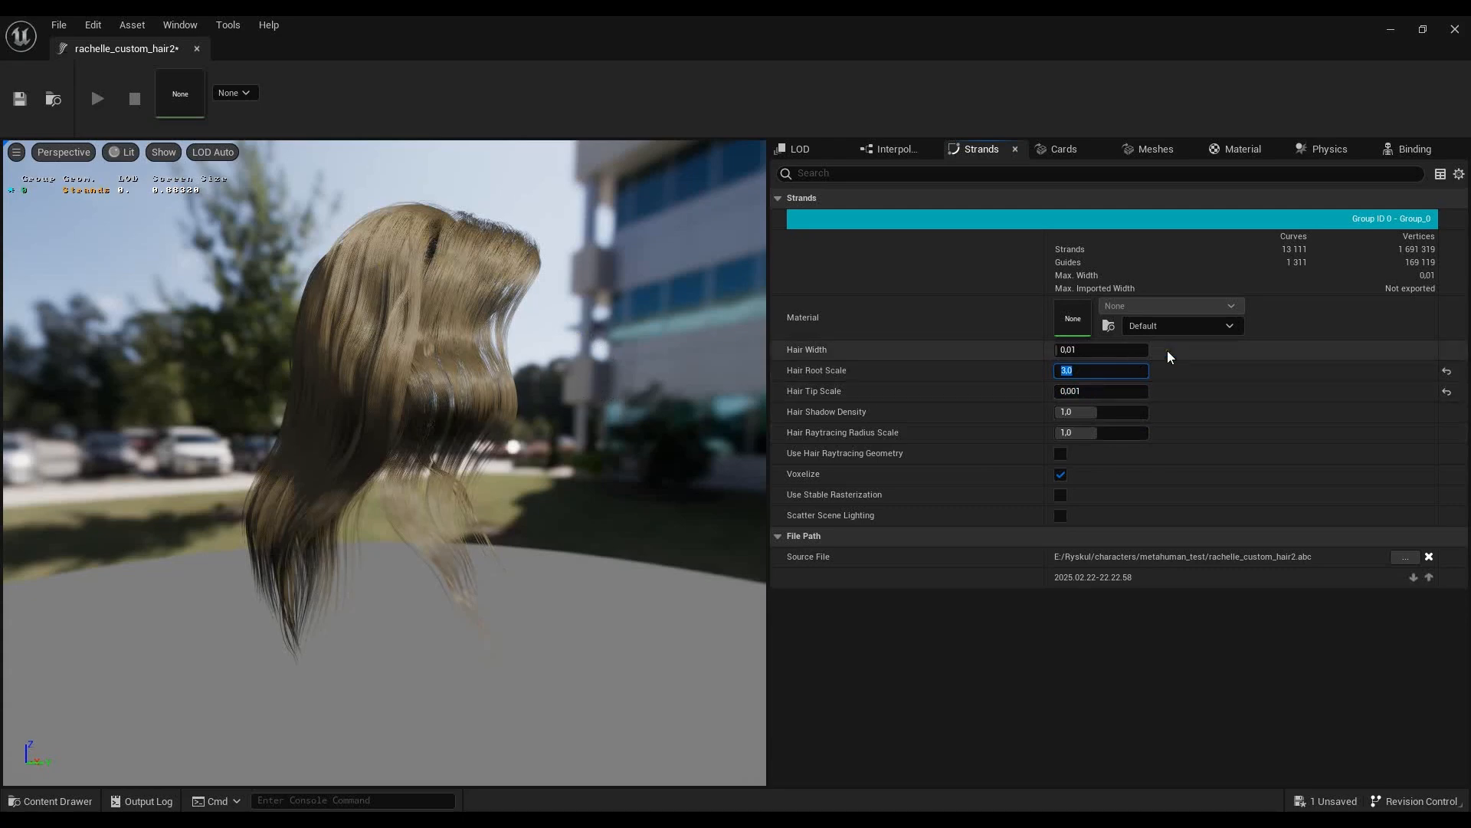
- Set the groom's Curve Decimation to 0.6 in the interpolation settings and inspect the hair in the preview
left_click(893, 148)
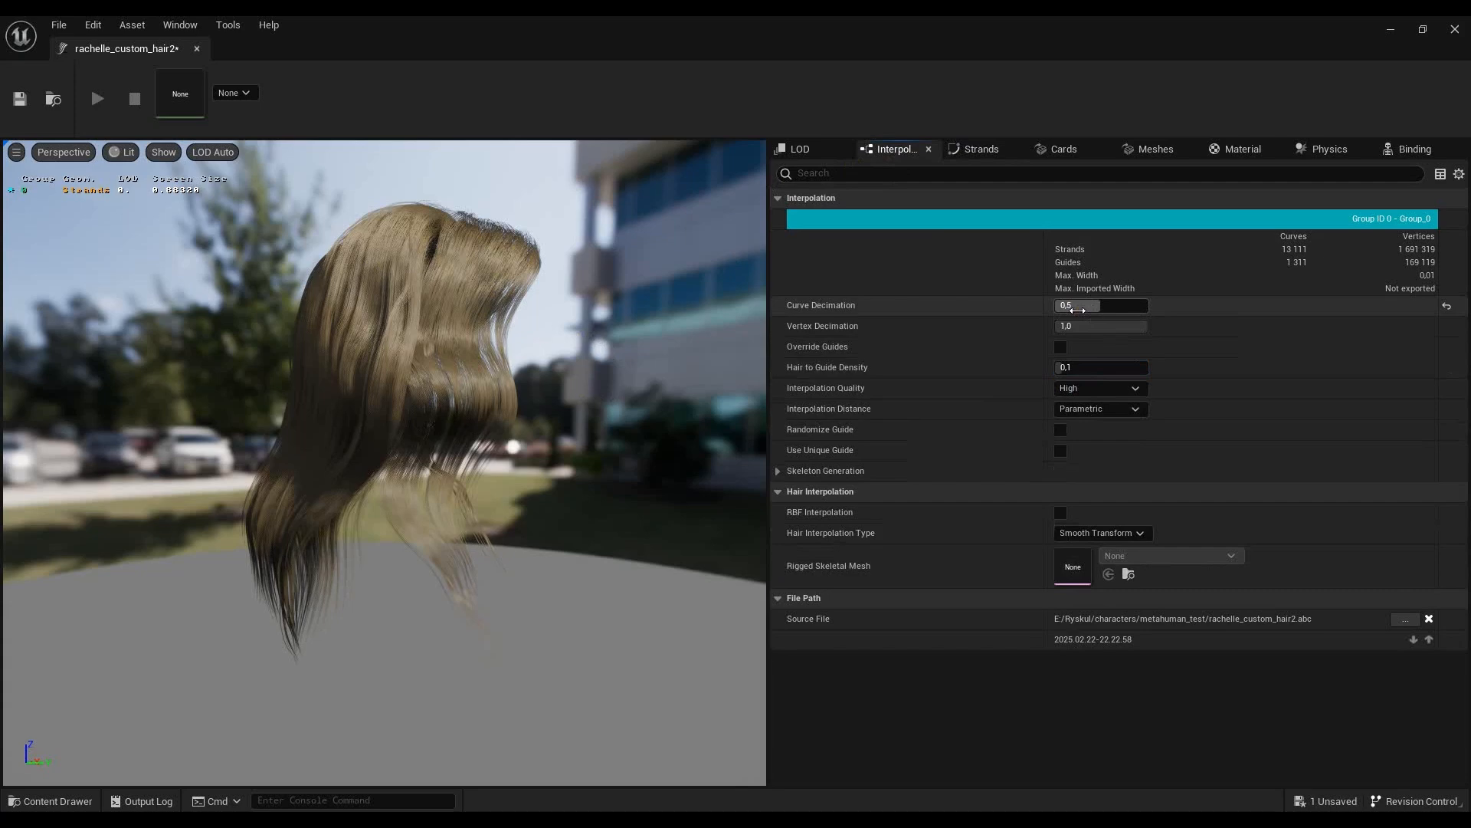
left_click(1080, 307)
type("0.6")
key("Return")
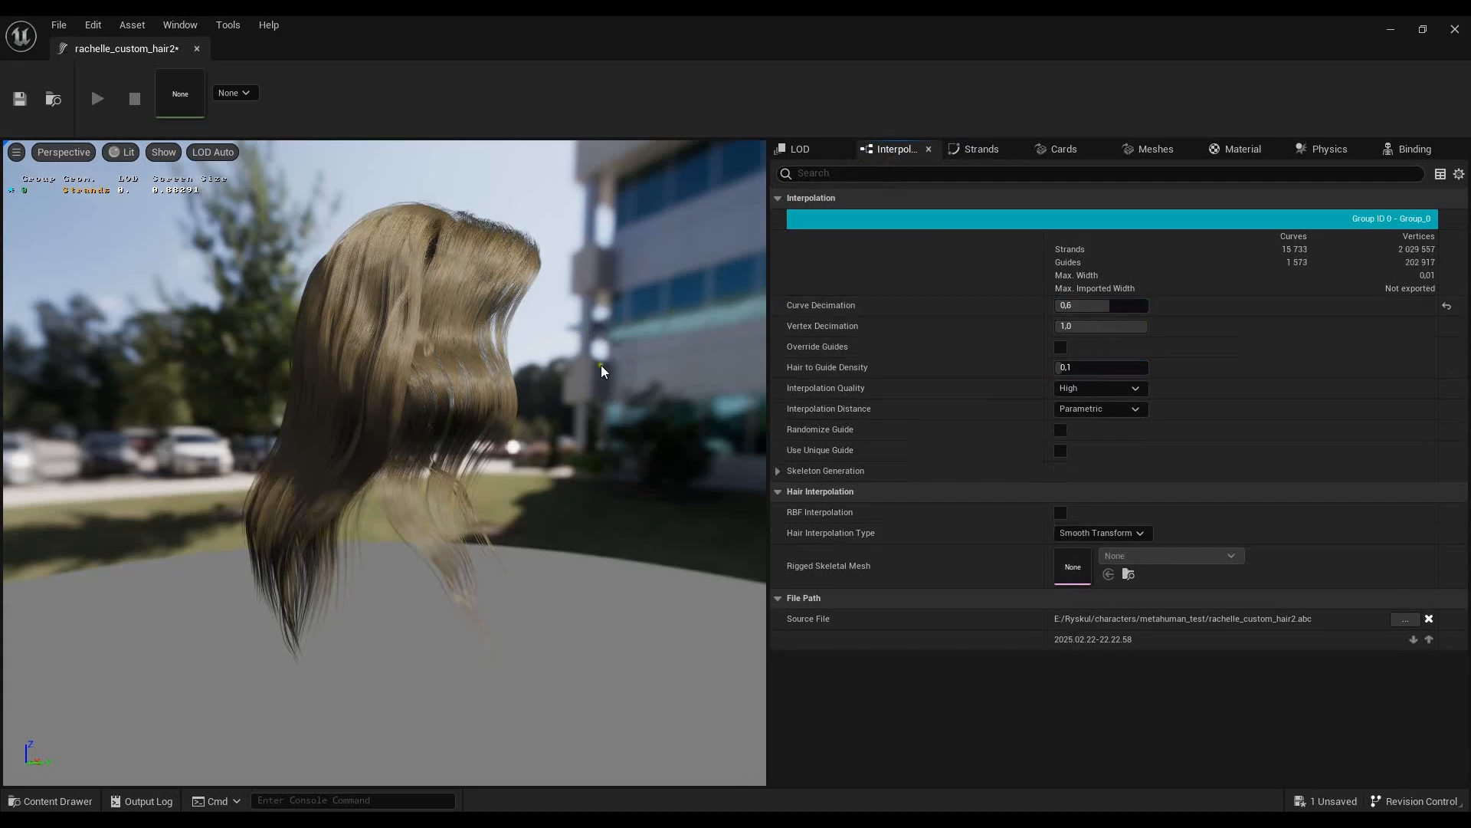
left_click_drag(510, 390, 394, 483)
left_click_drag(421, 417, 537, 380)
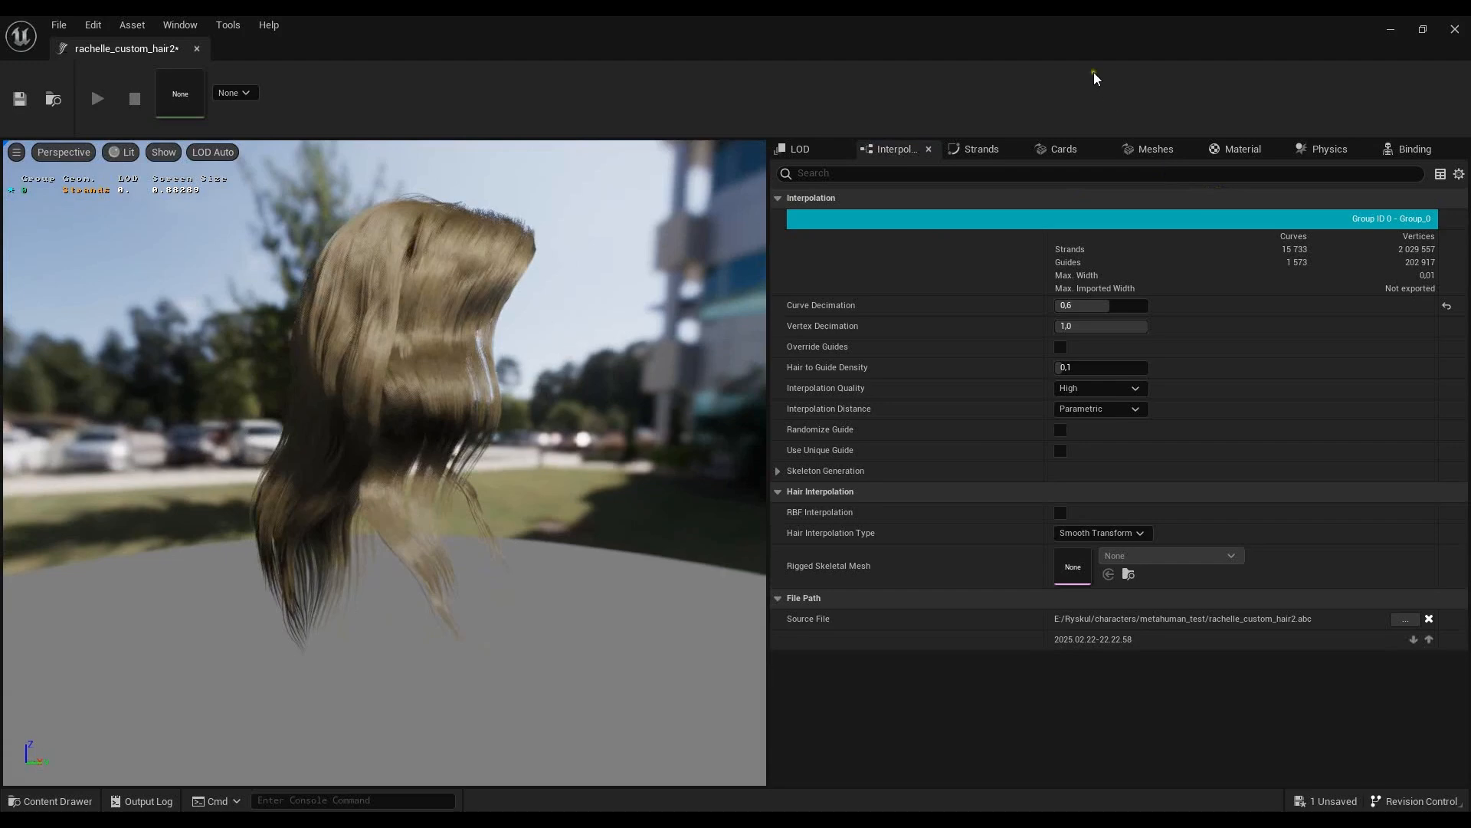
- Enable simulation in the groom's physics solver settings and return to the level
left_click(1324, 149)
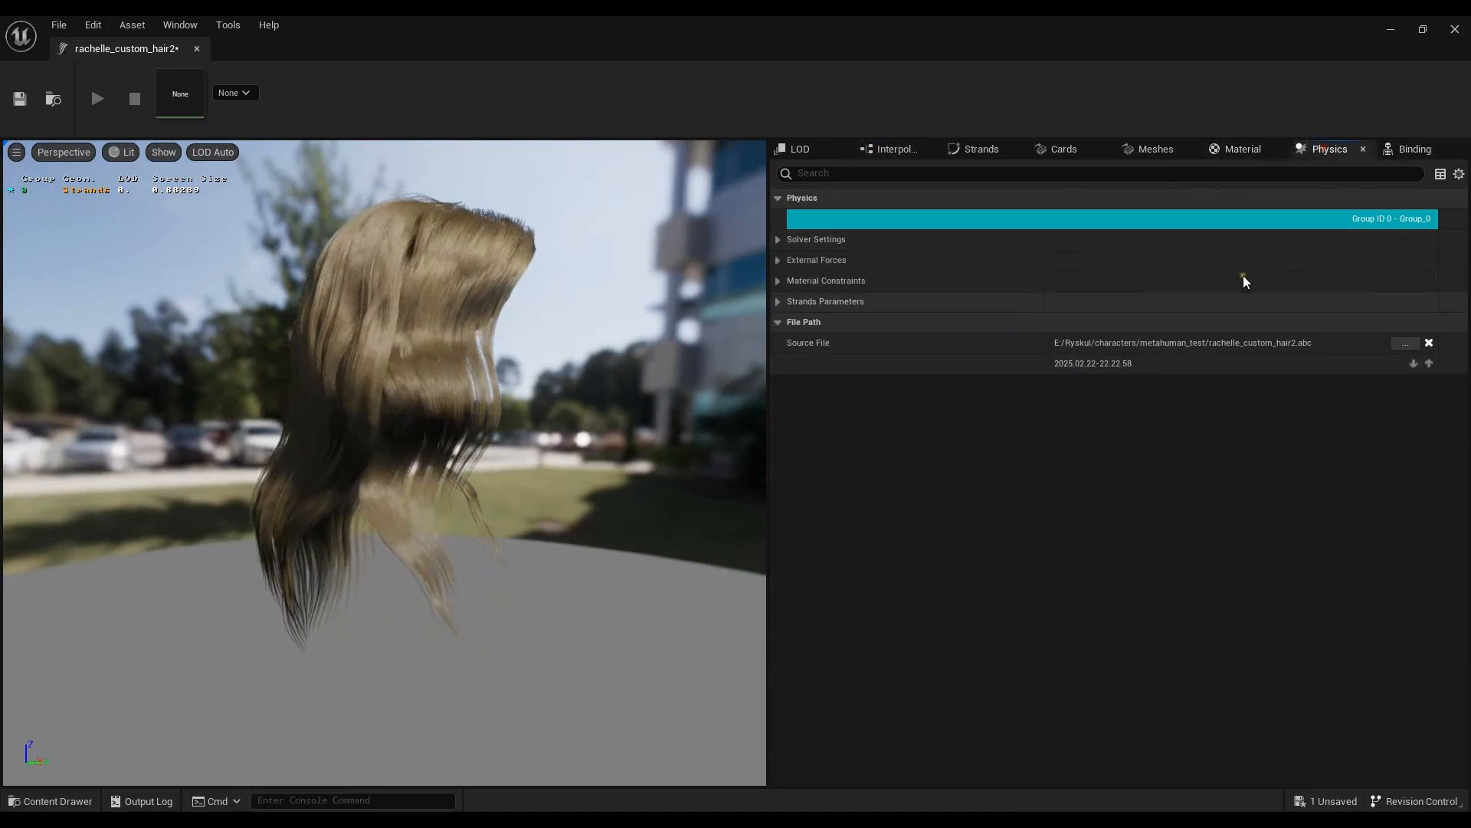
left_click(779, 239)
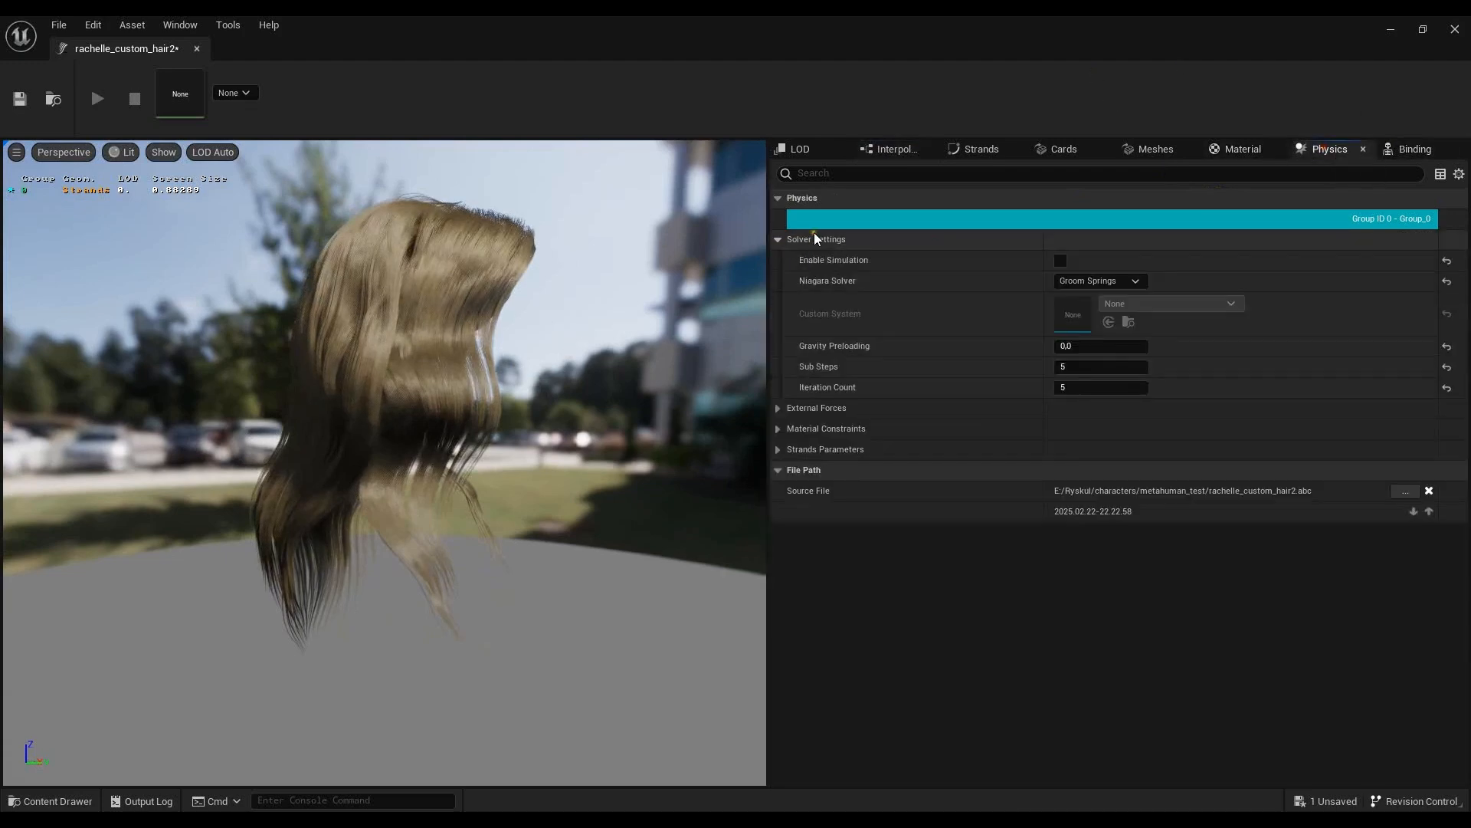
left_click(1061, 261)
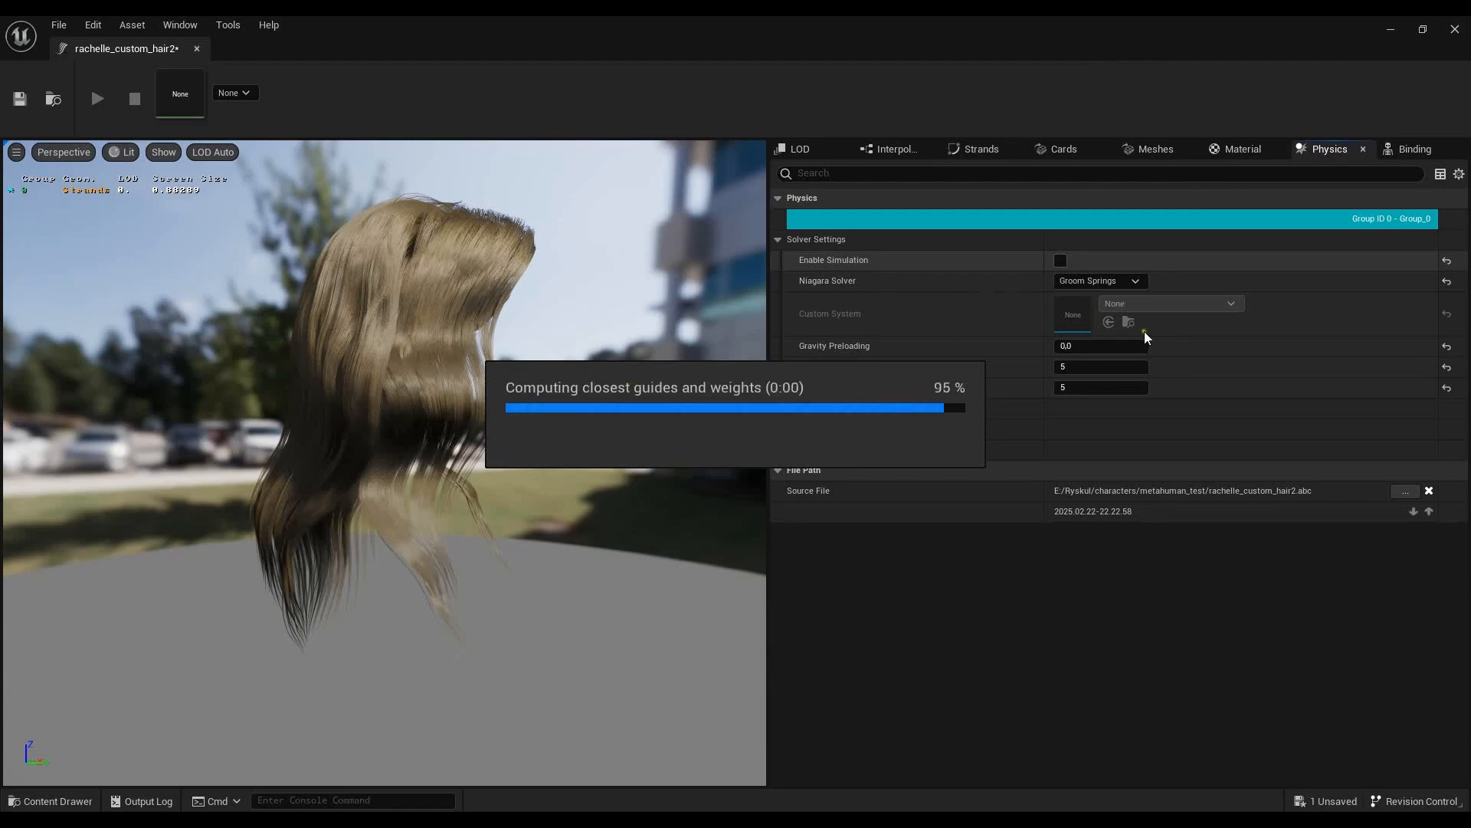
left_click(1061, 260)
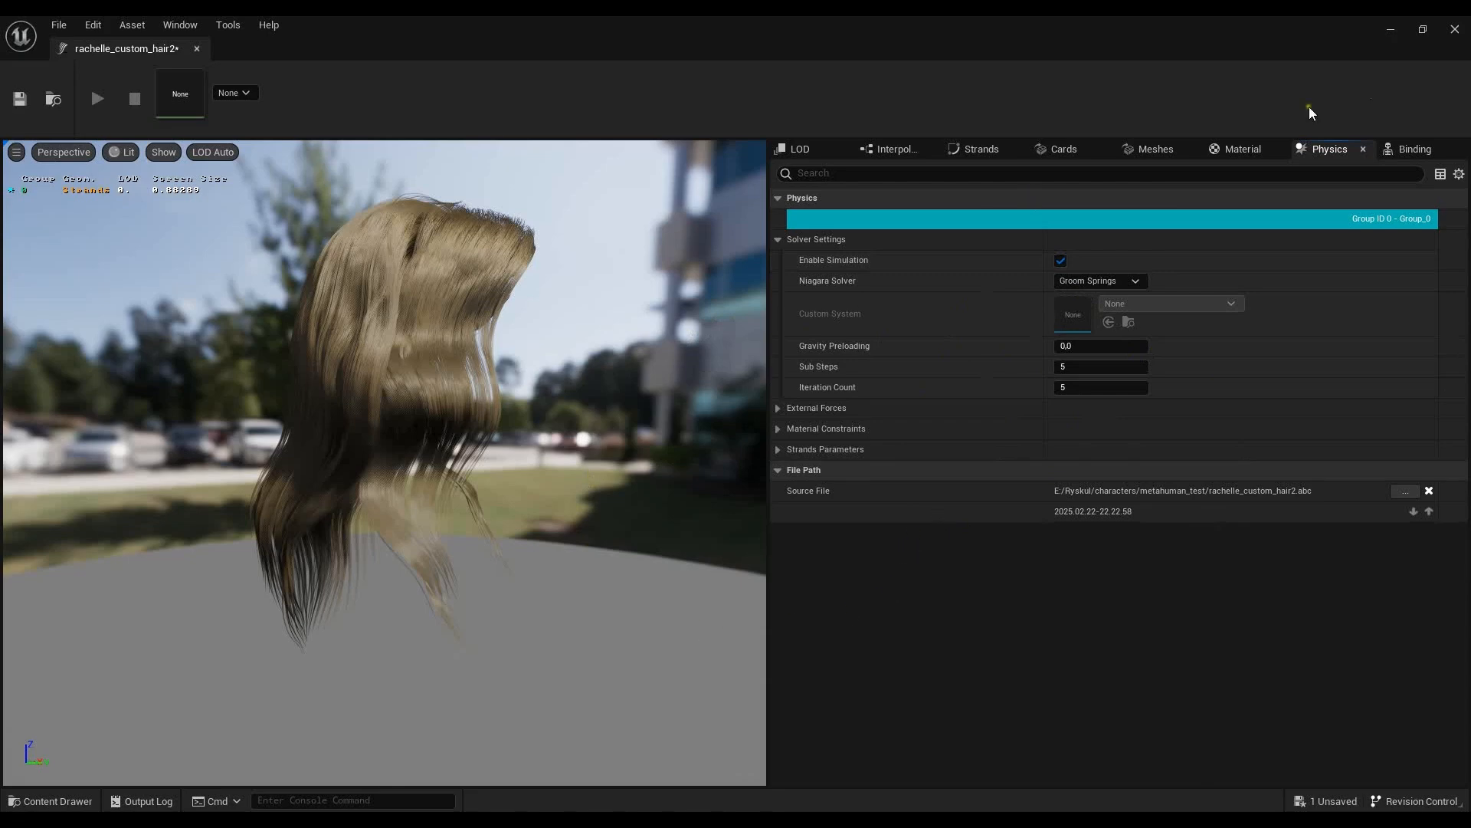
left_click(1390, 31)
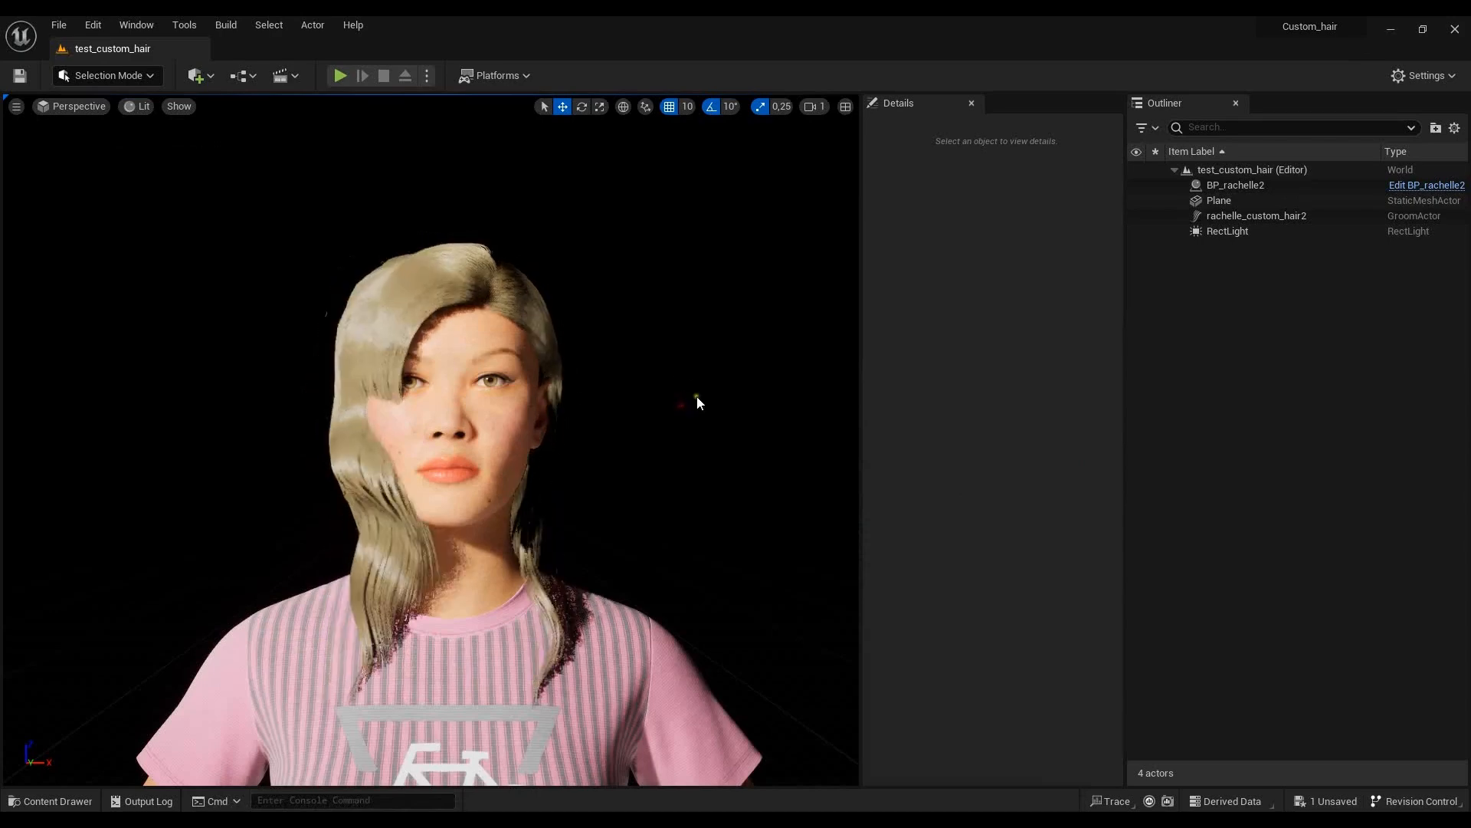
- Set the Z component of the groom's Gravity Vector to -100 in the external forces and check the hair in the level
left_click(627, 762)
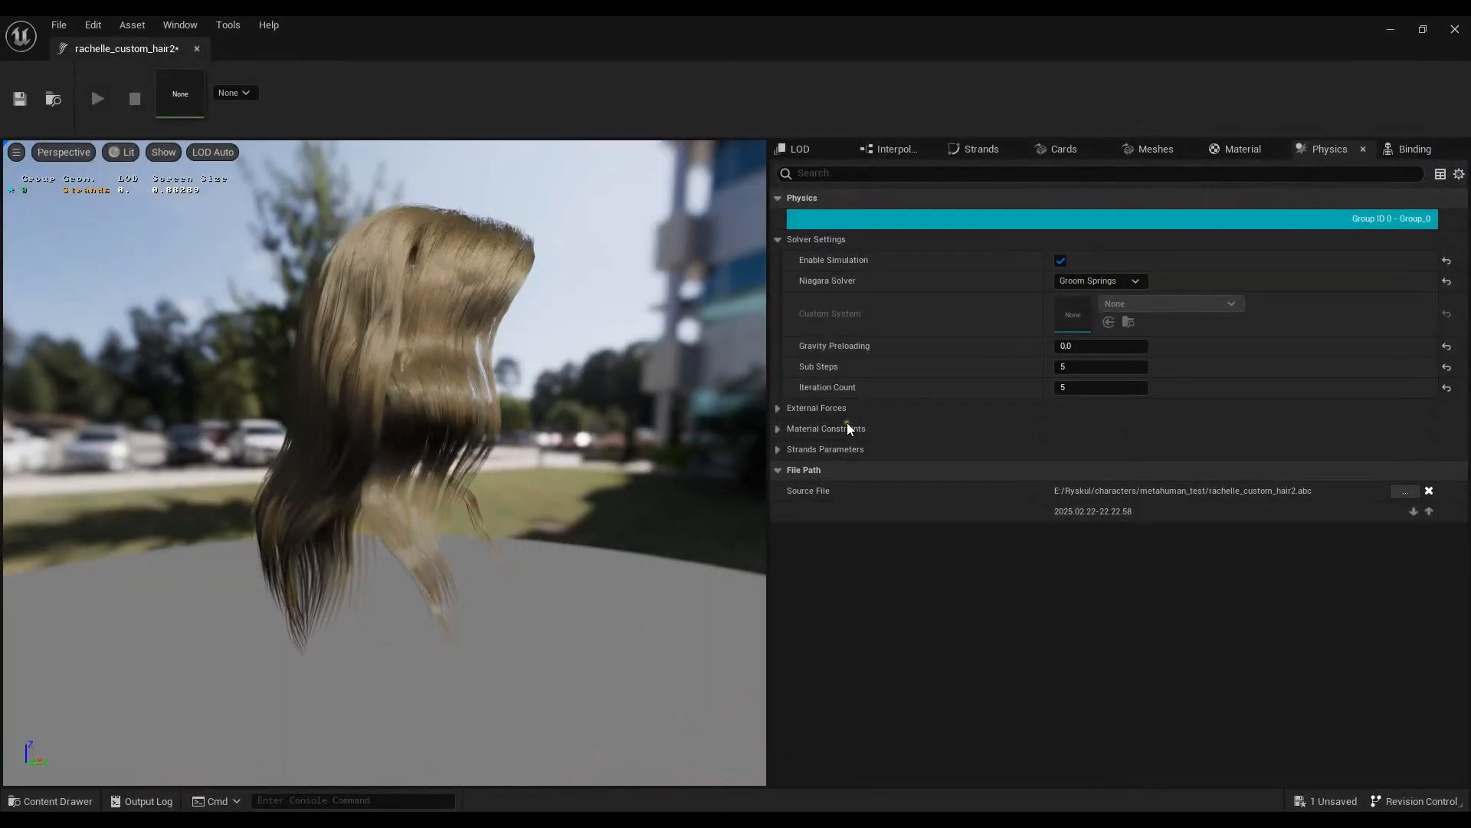
left_click(779, 408)
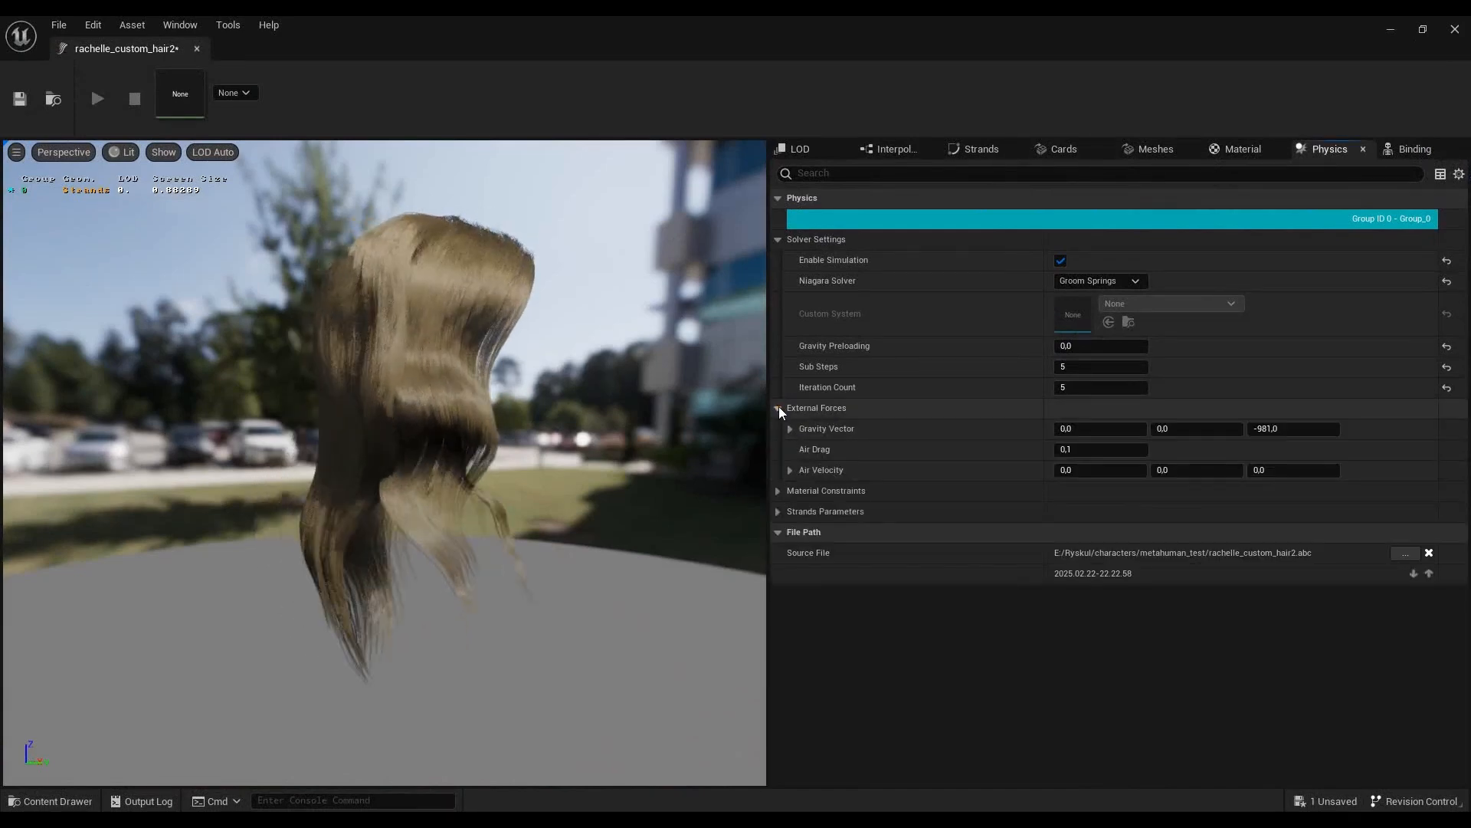
left_click(1276, 428)
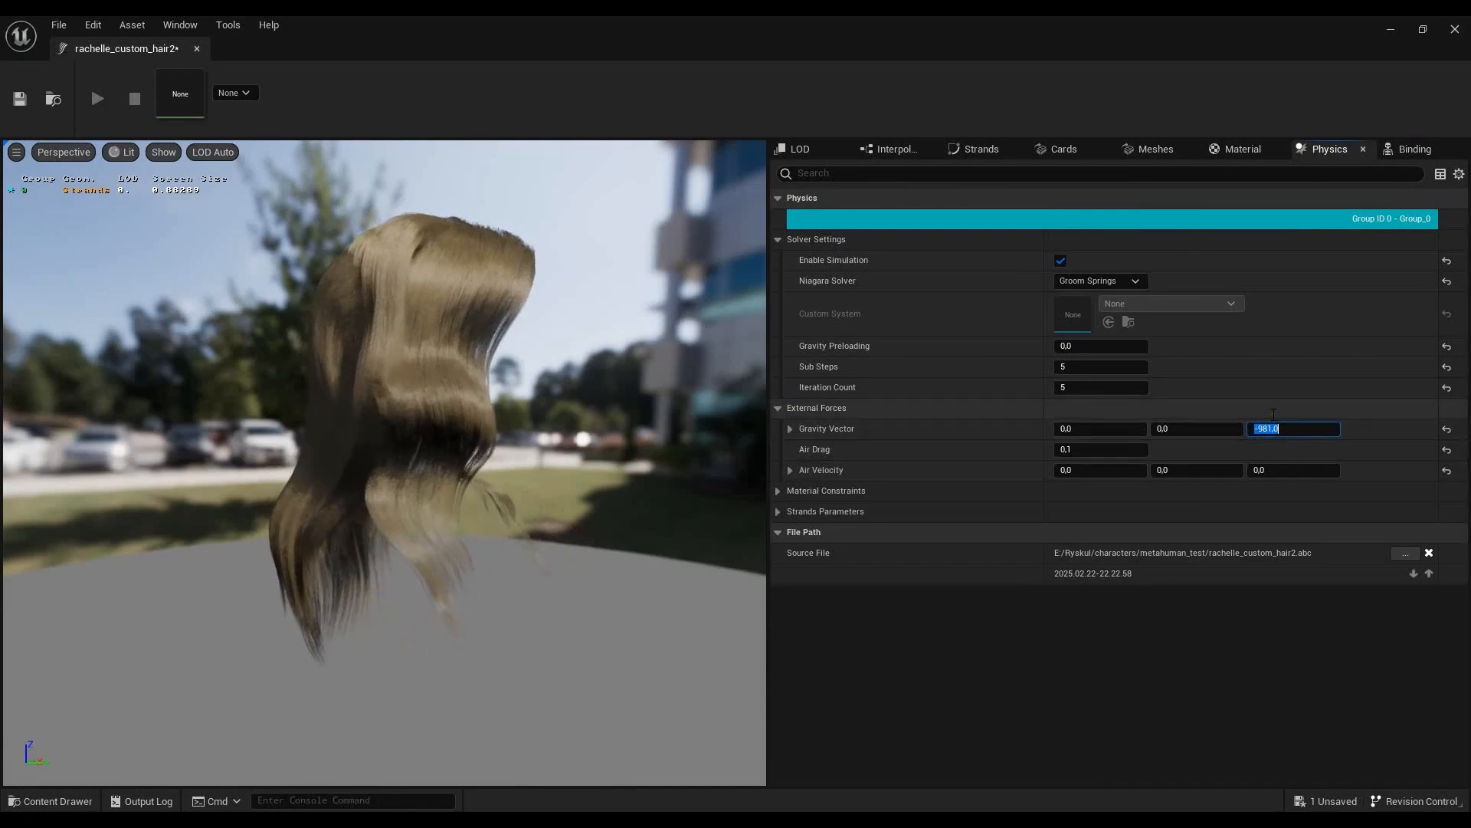
type("-10")
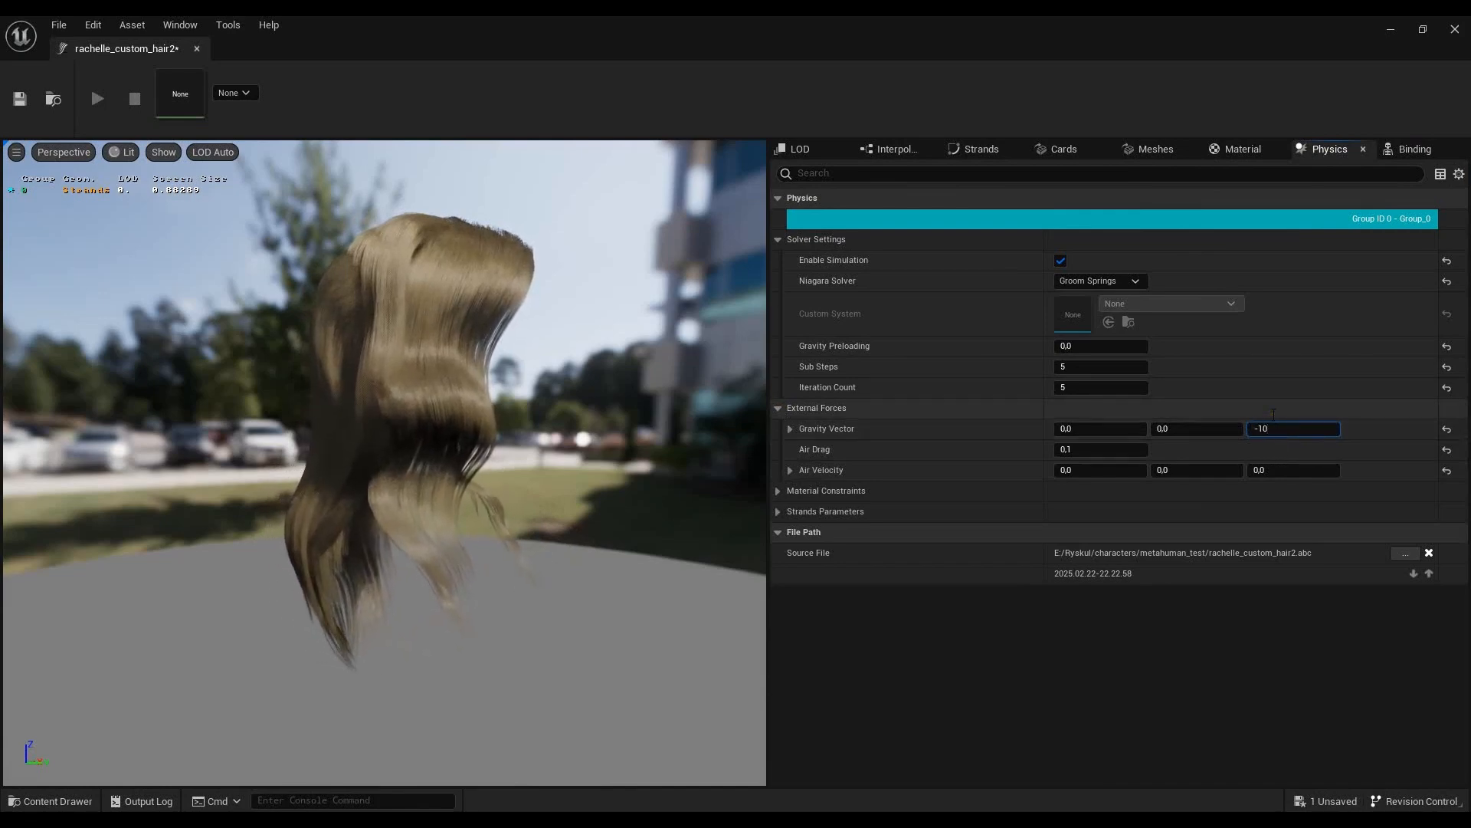
type("0")
key("Return")
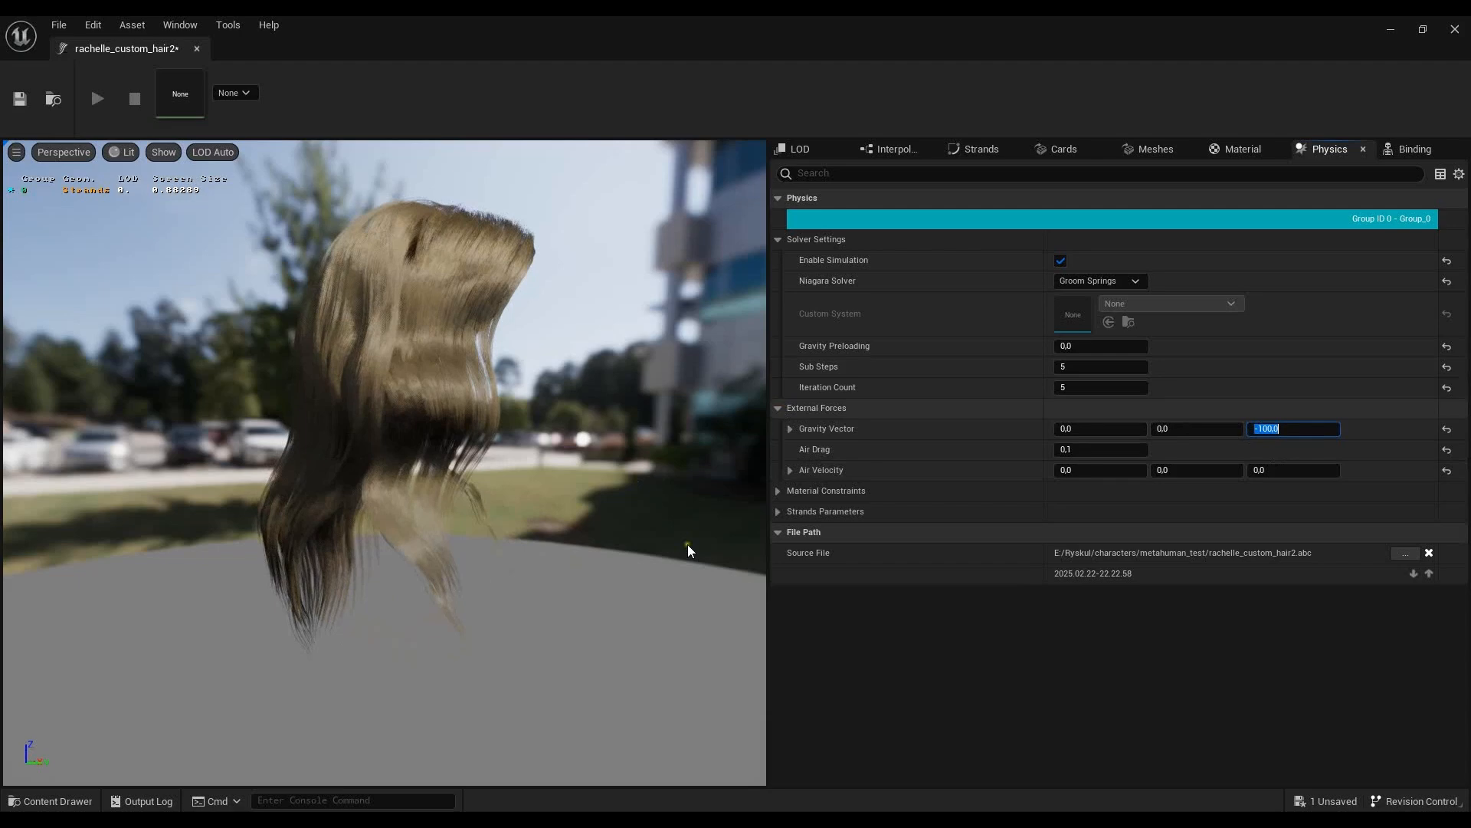
left_click(1386, 31)
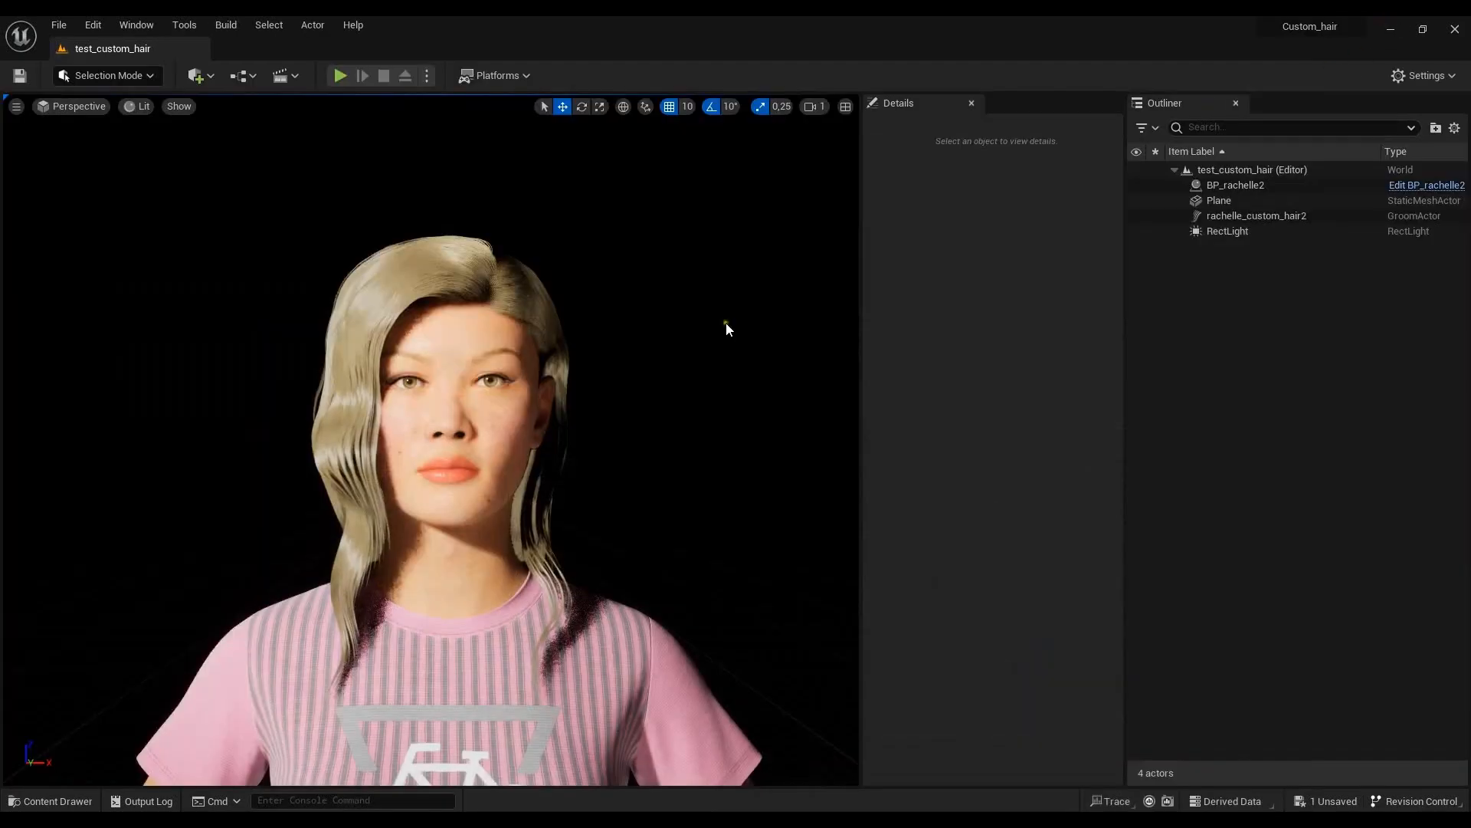
mouse_move(646, 421)
left_mouse_down()
mouse_move(591, 431)
mouse_move(645, 440)
mouse_move(591, 448)
mouse_move(645, 443)
left_mouse_up()
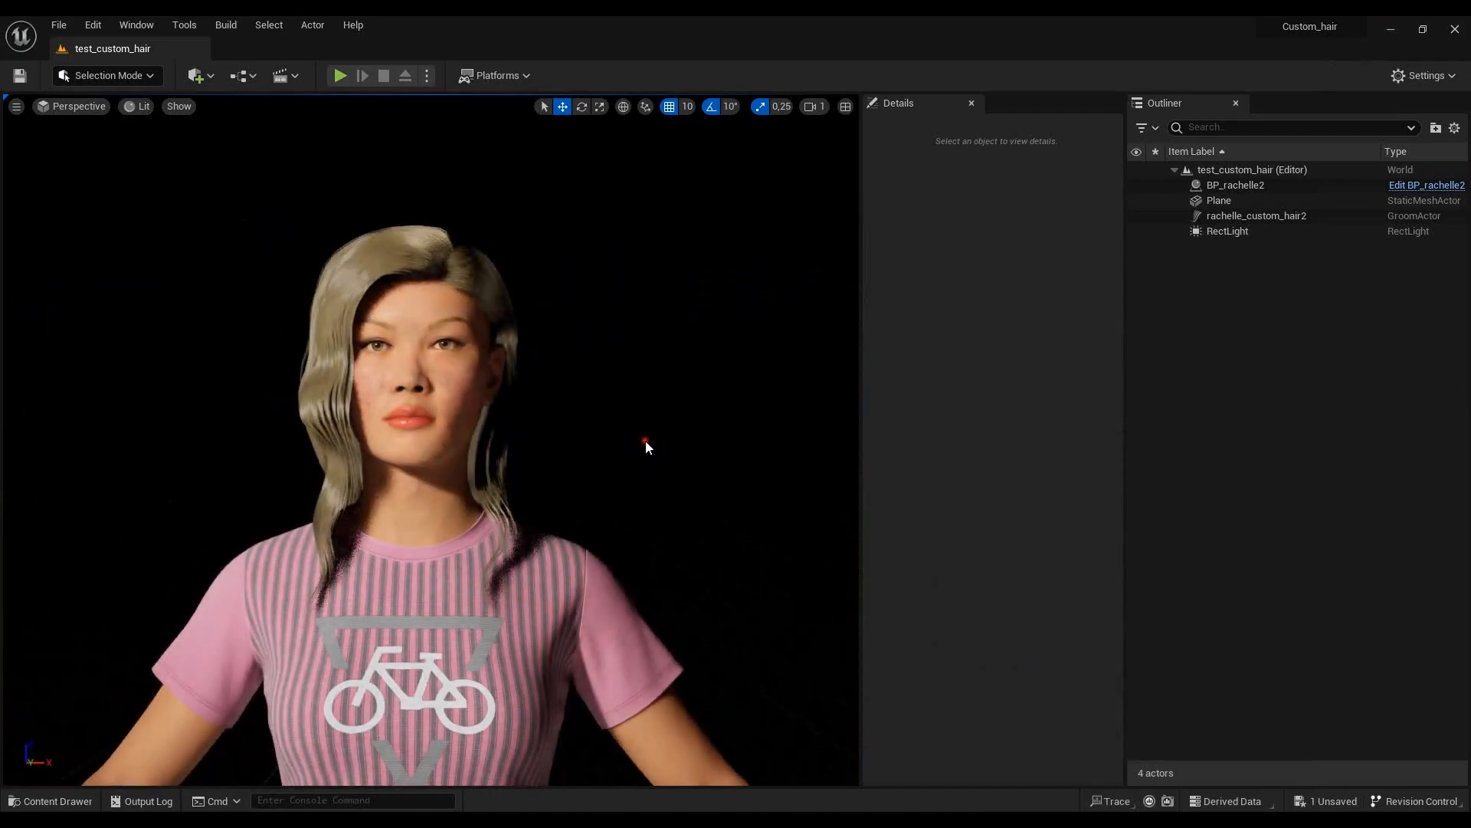
left_click(464, 266)
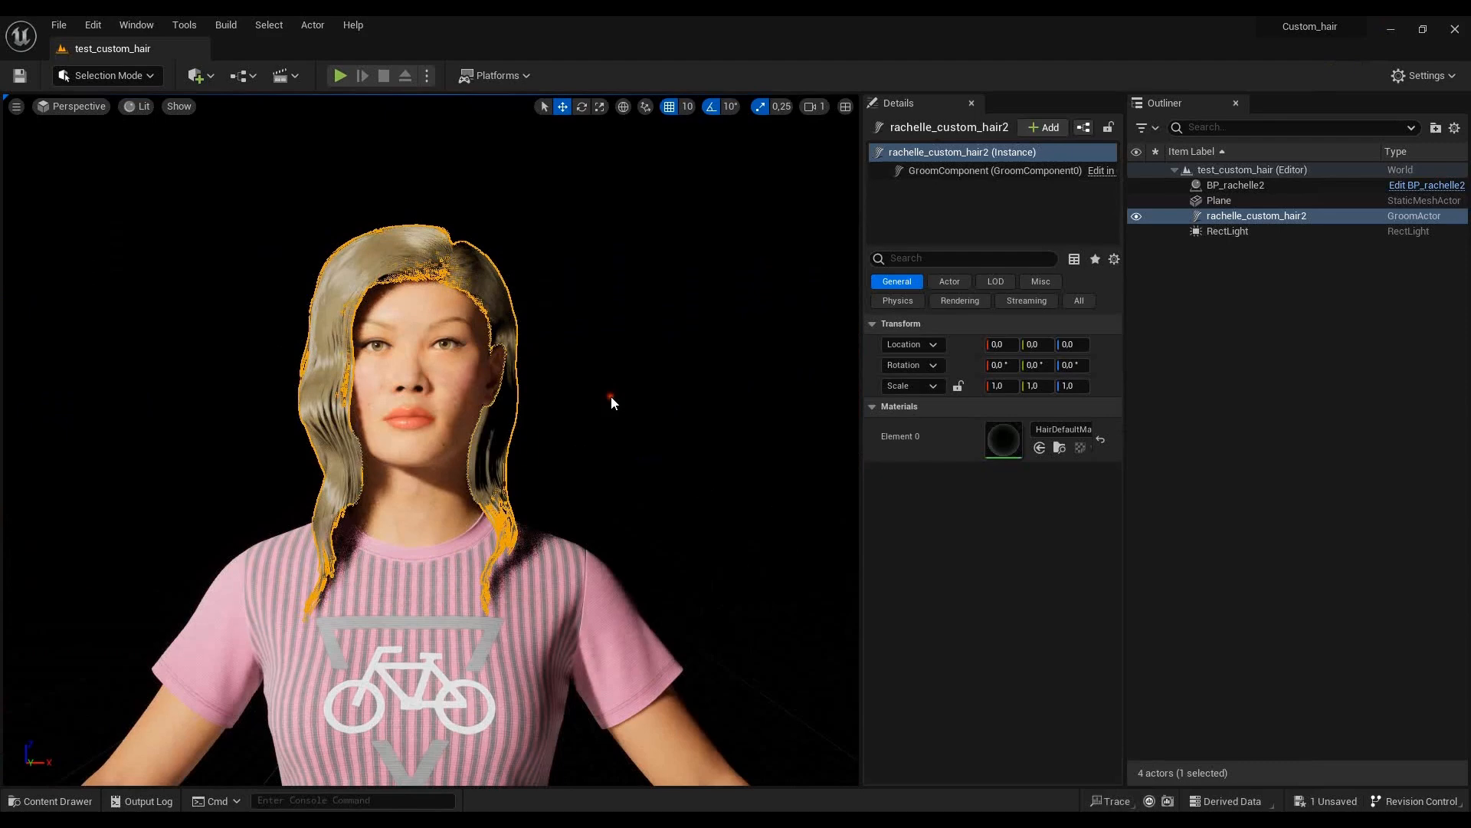
left_click(610, 397)
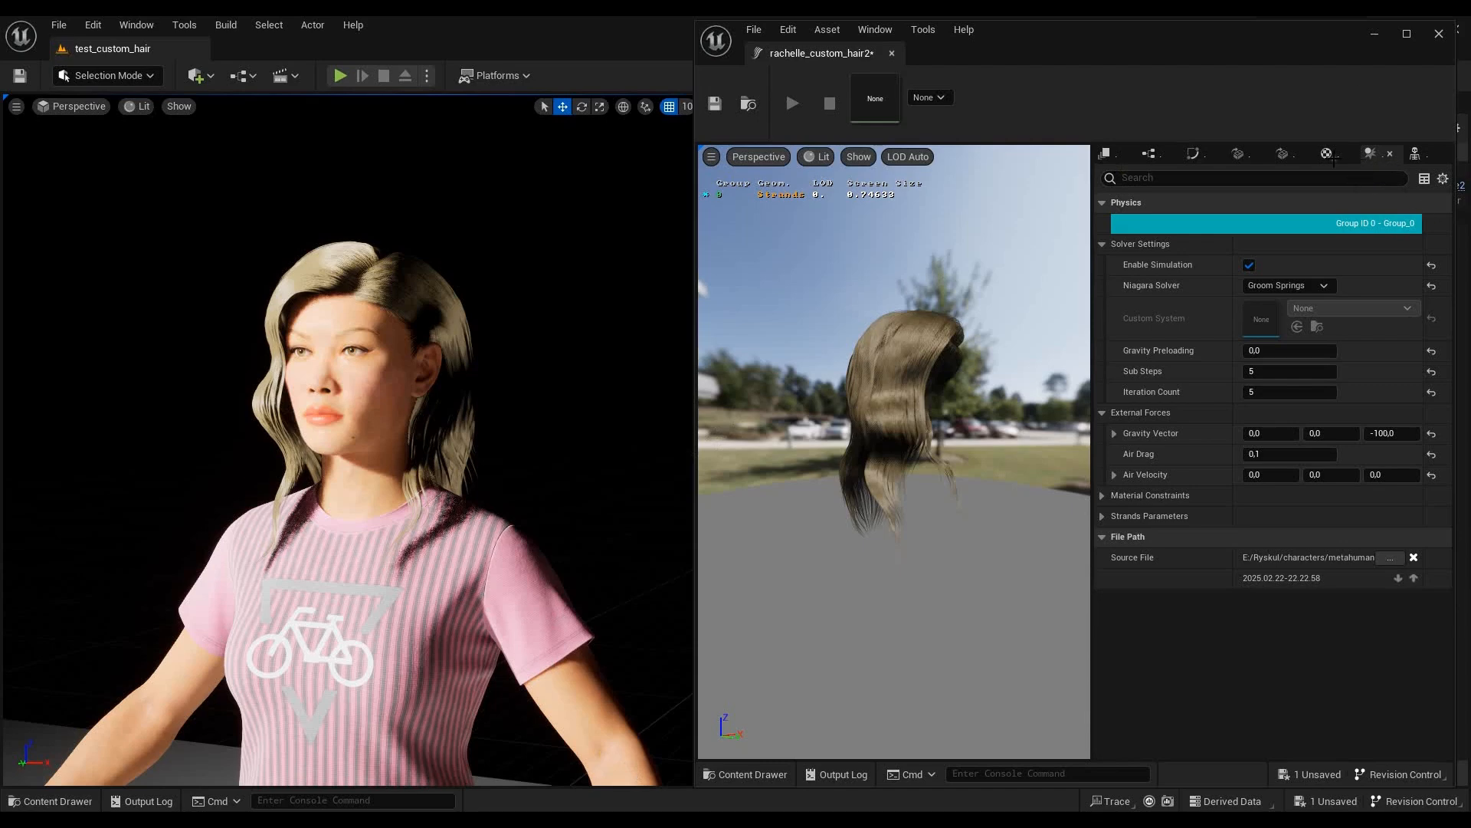
- Add a material slot to the groom and assign the MI_Hair material instance to it
left_click(1327, 154)
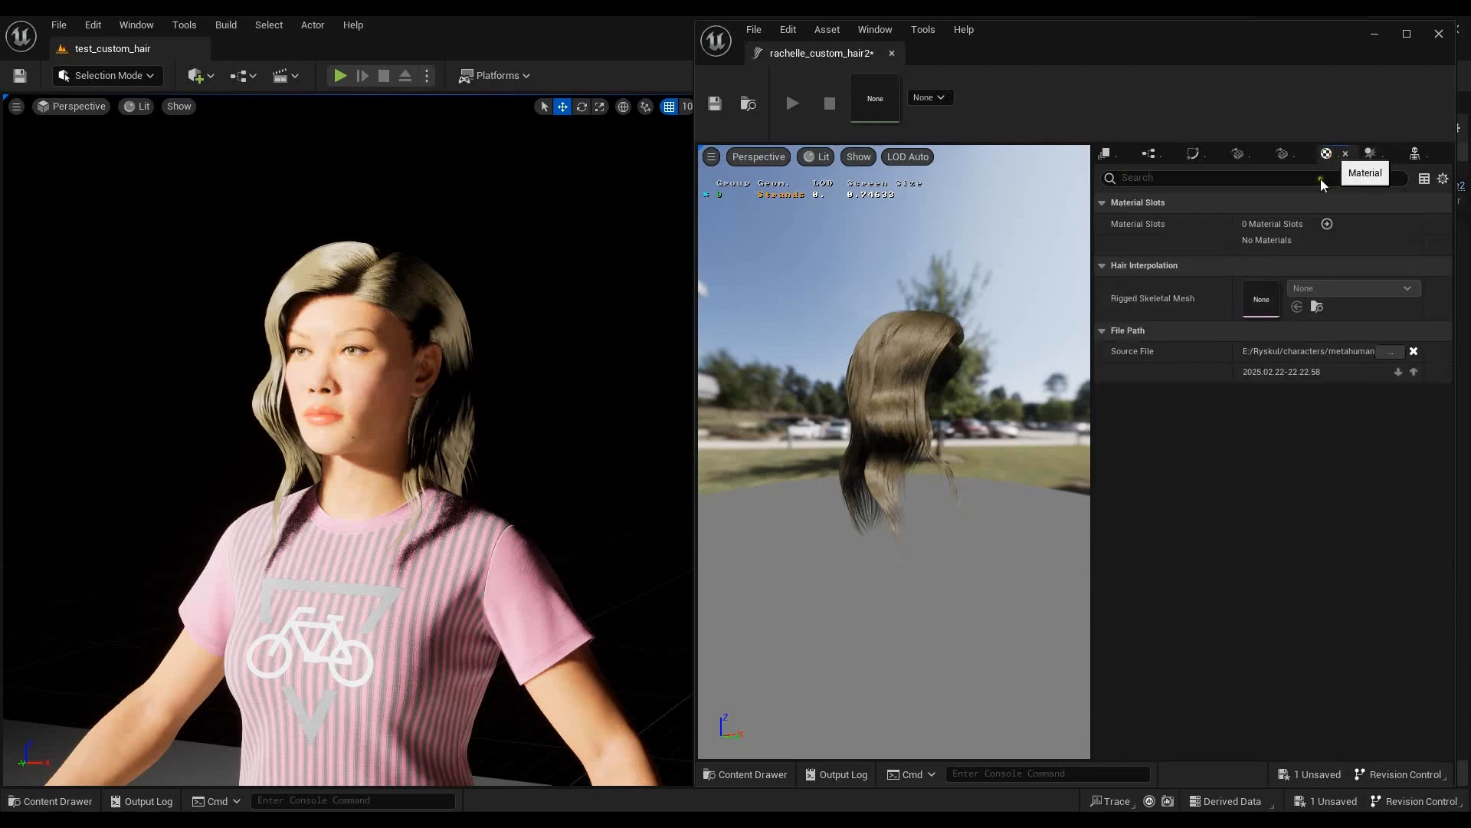
left_click(1327, 224)
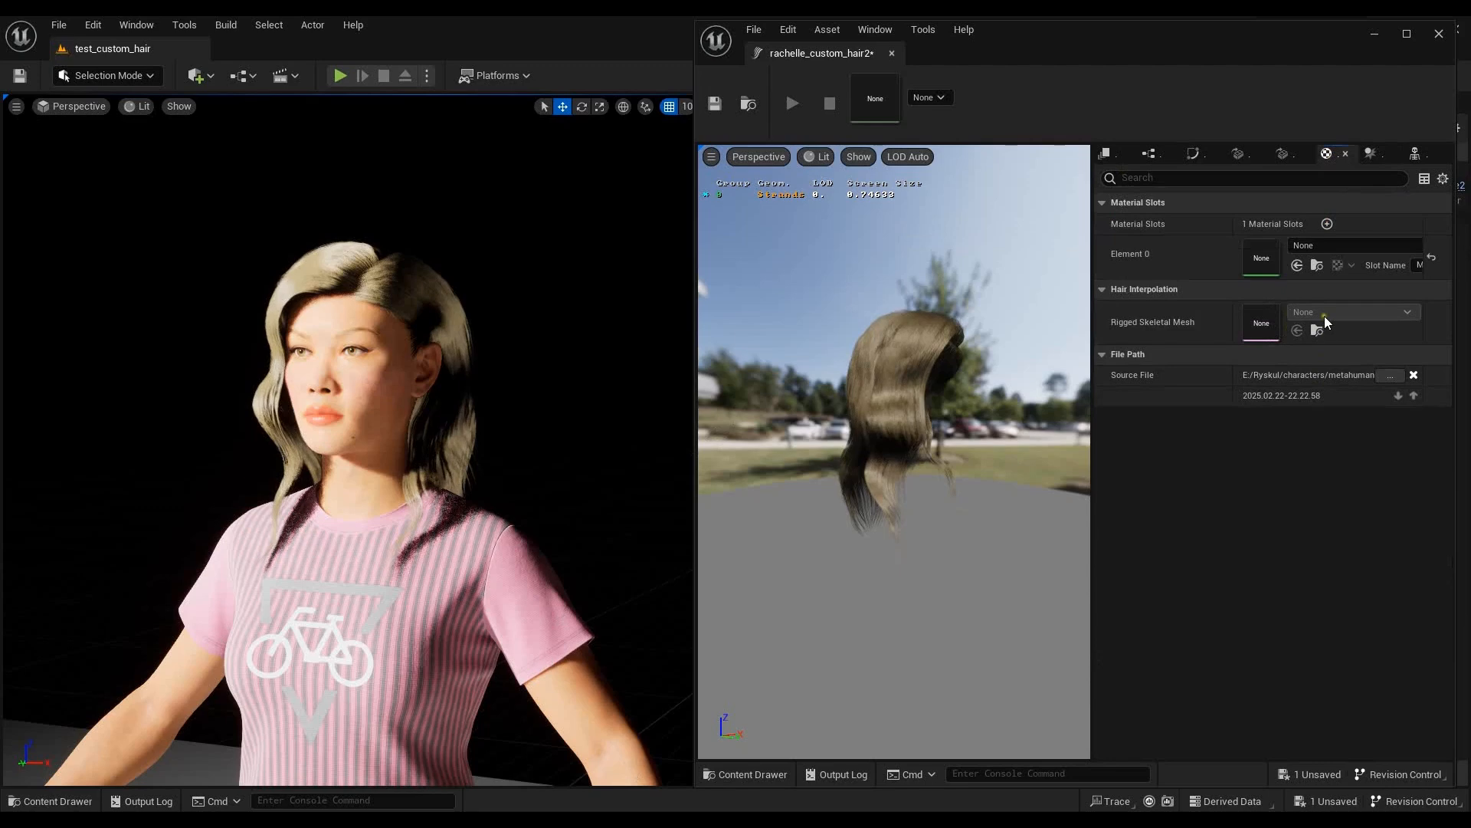
left_click(1350, 246)
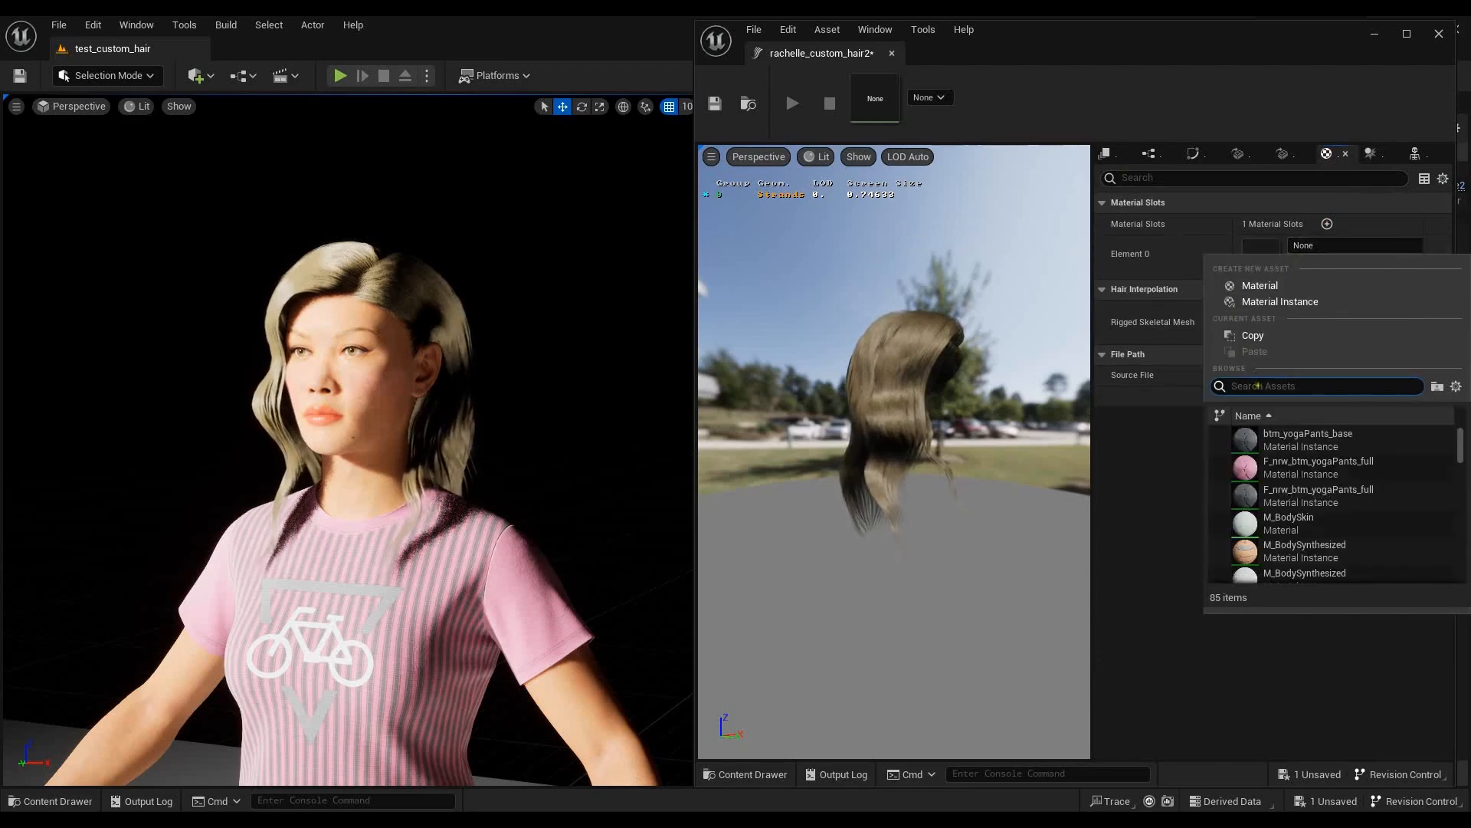
type("M")
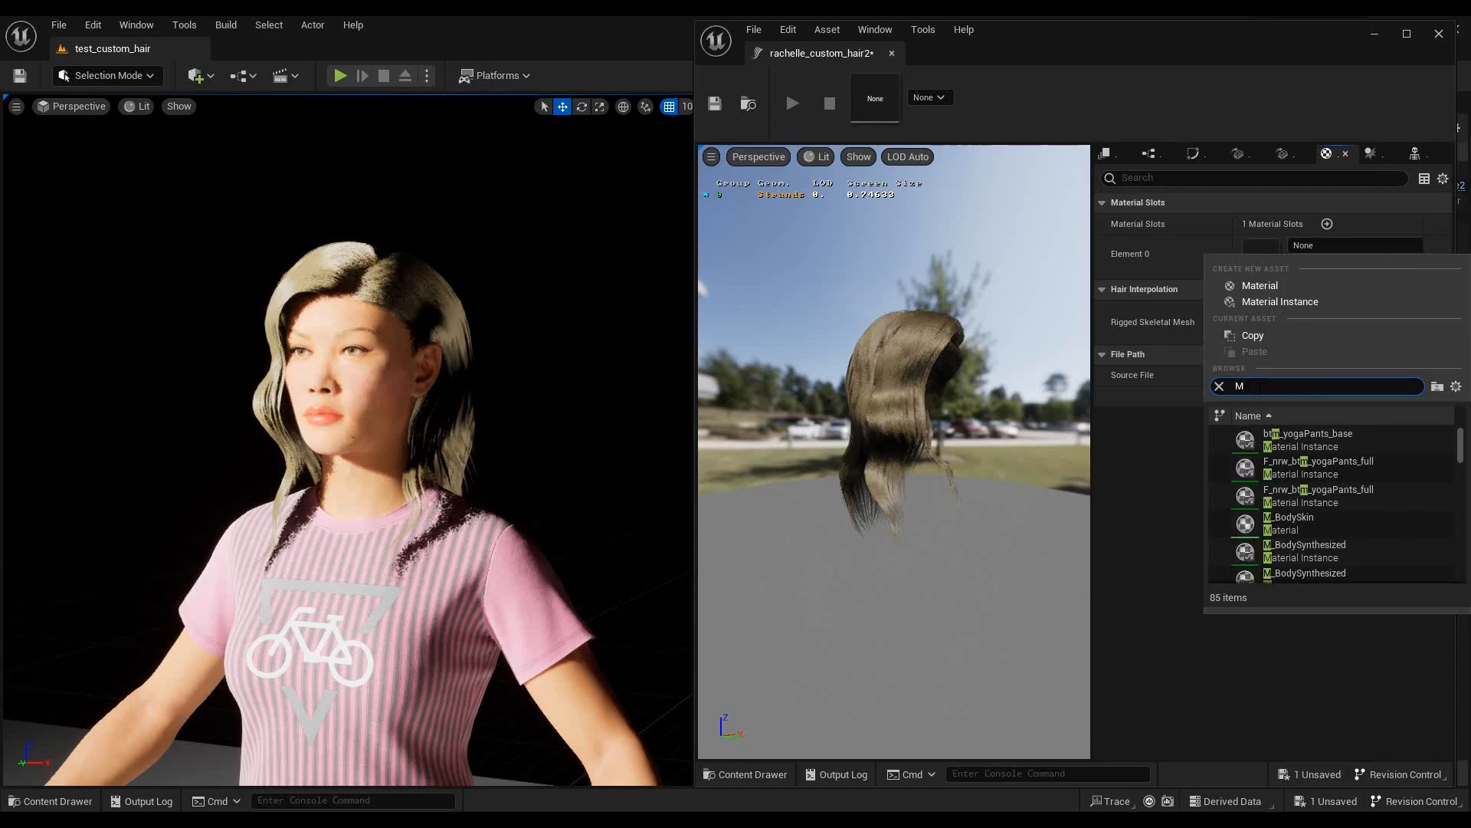
type("I")
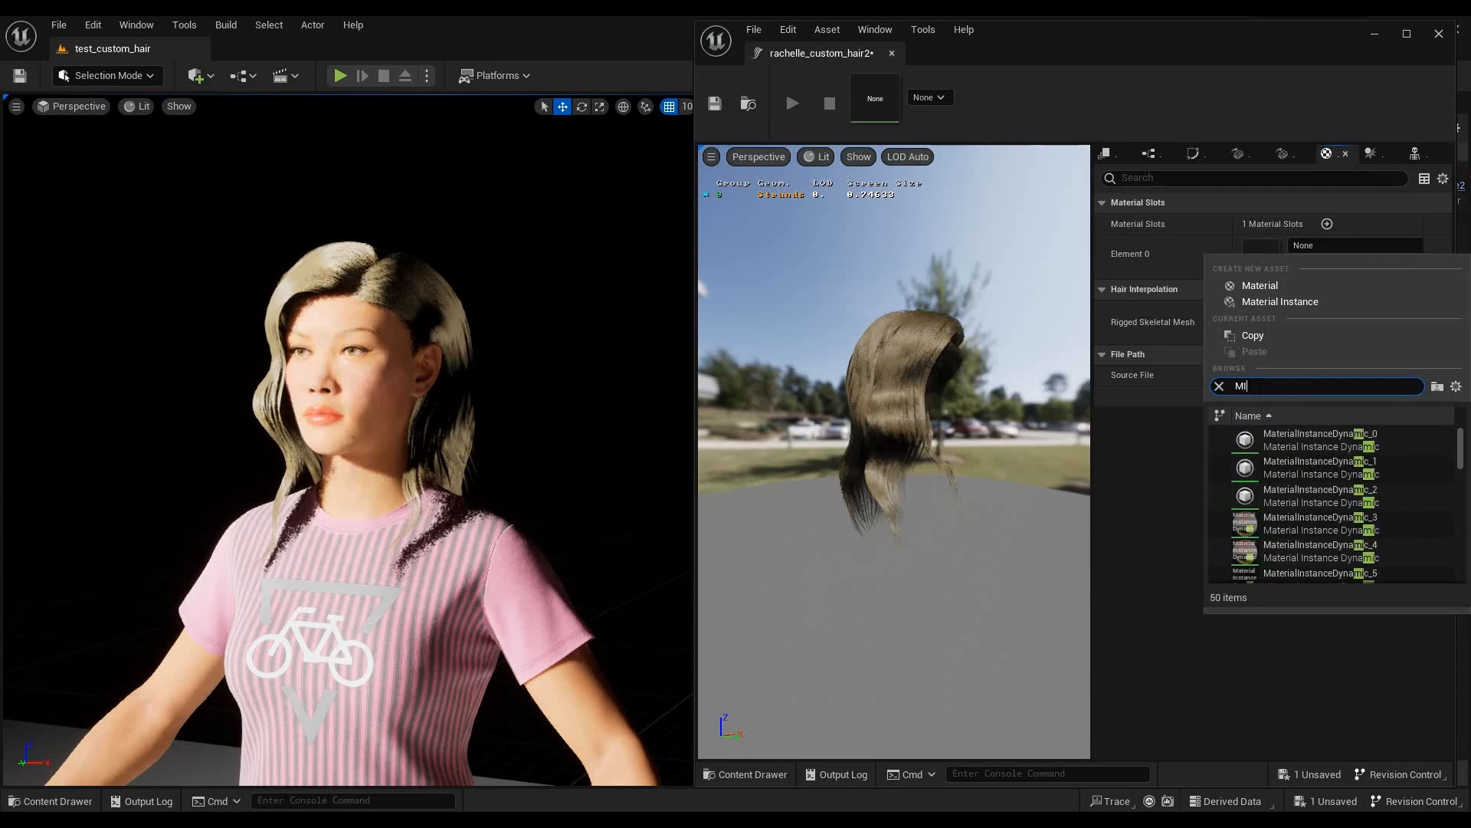
type("_ha")
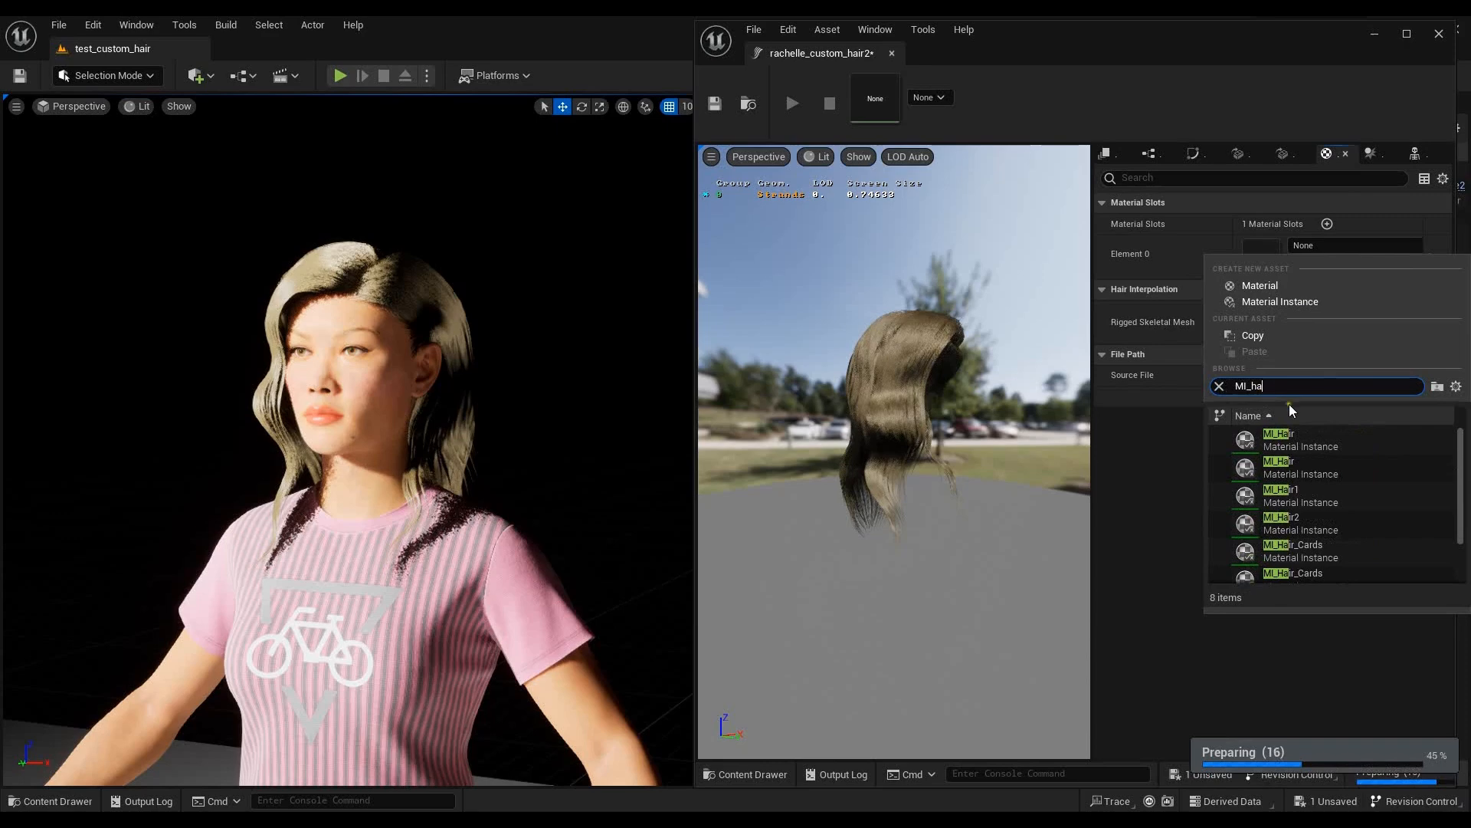
left_click(1354, 440)
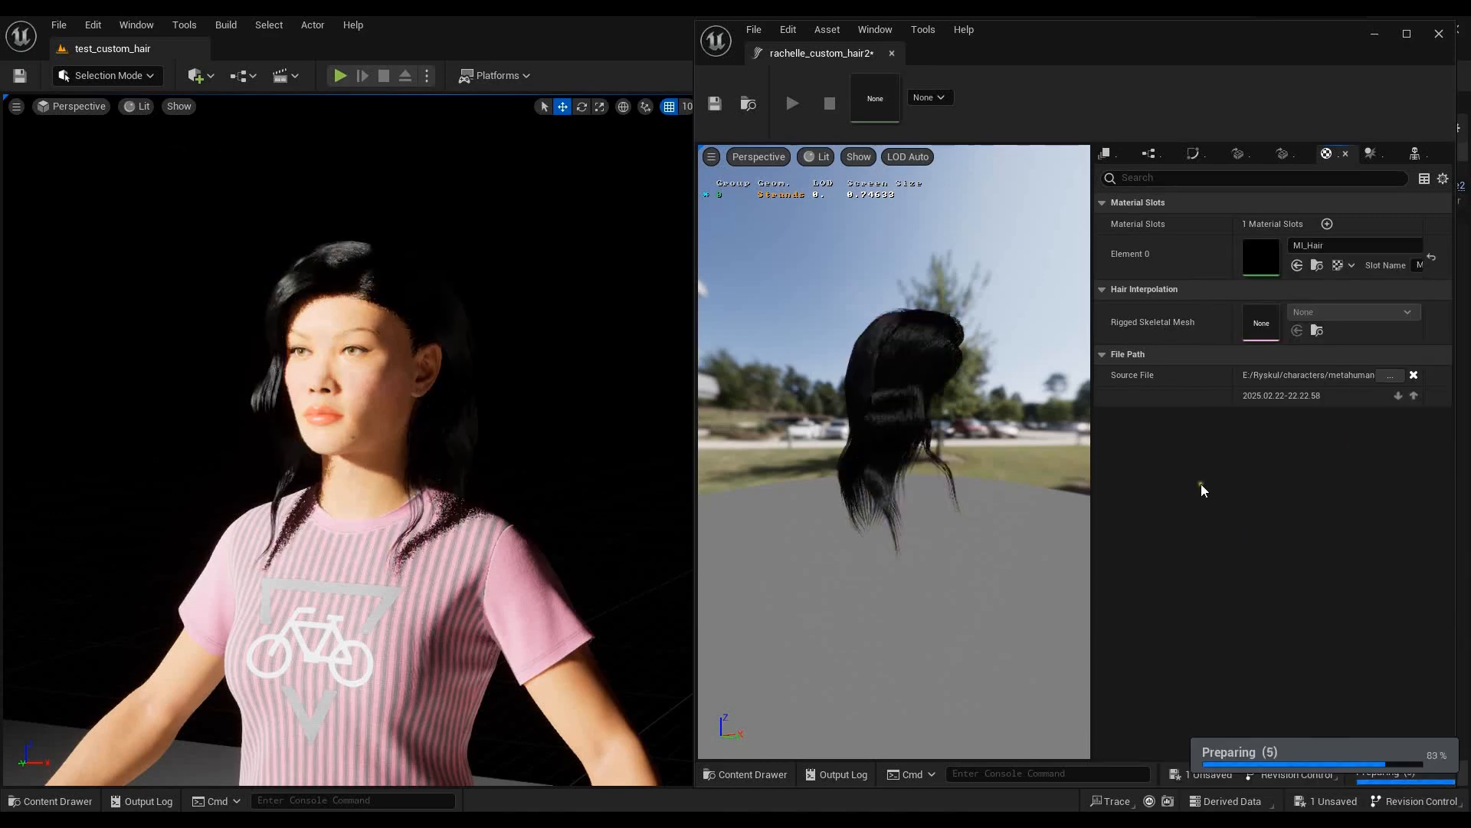
- Open the MI_Hair material instance and set Desat to about 0.85 and hair melanin to about 0.83
left_click(1317, 265)
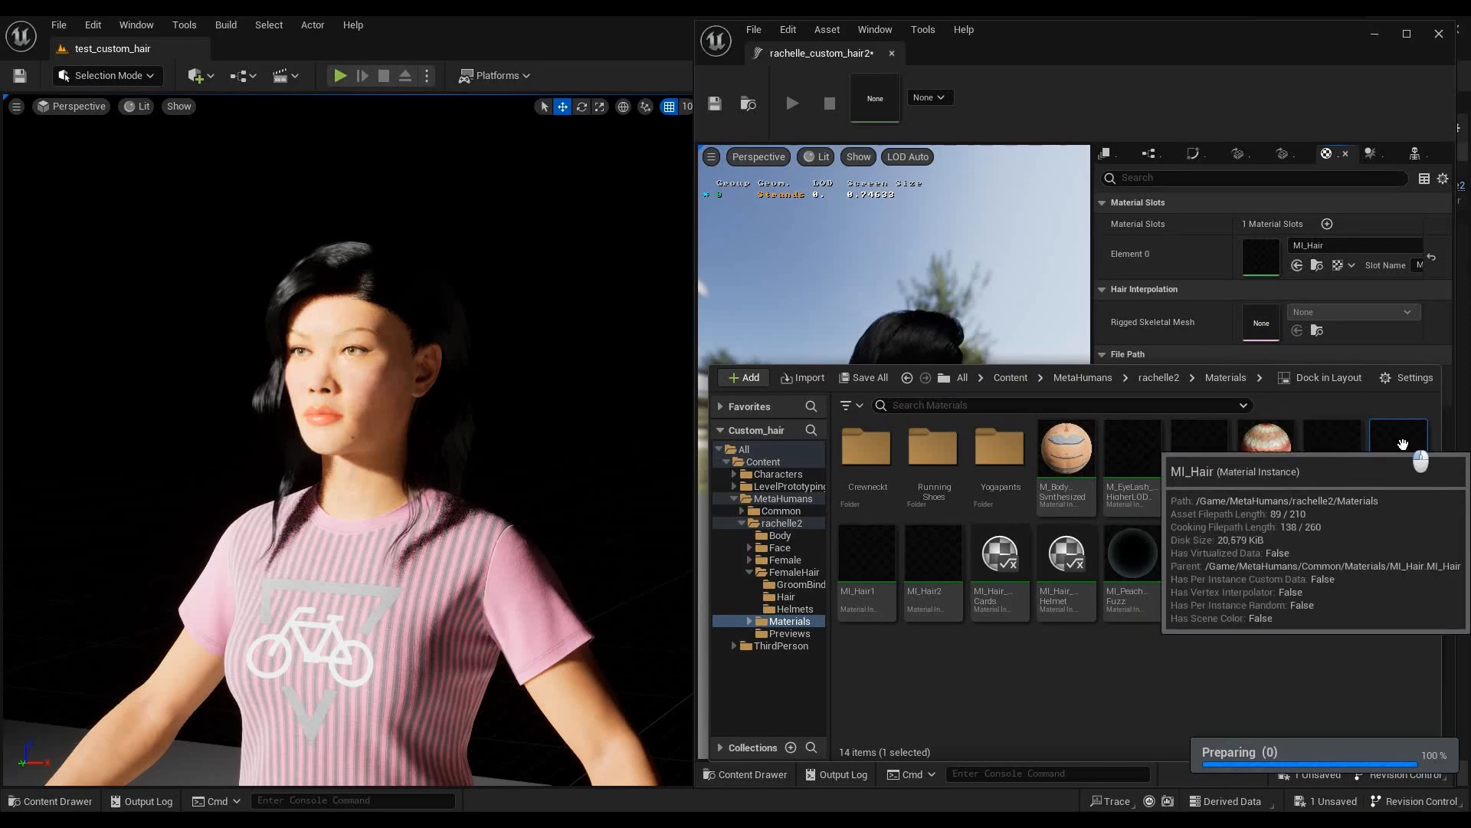
double_click(1402, 446)
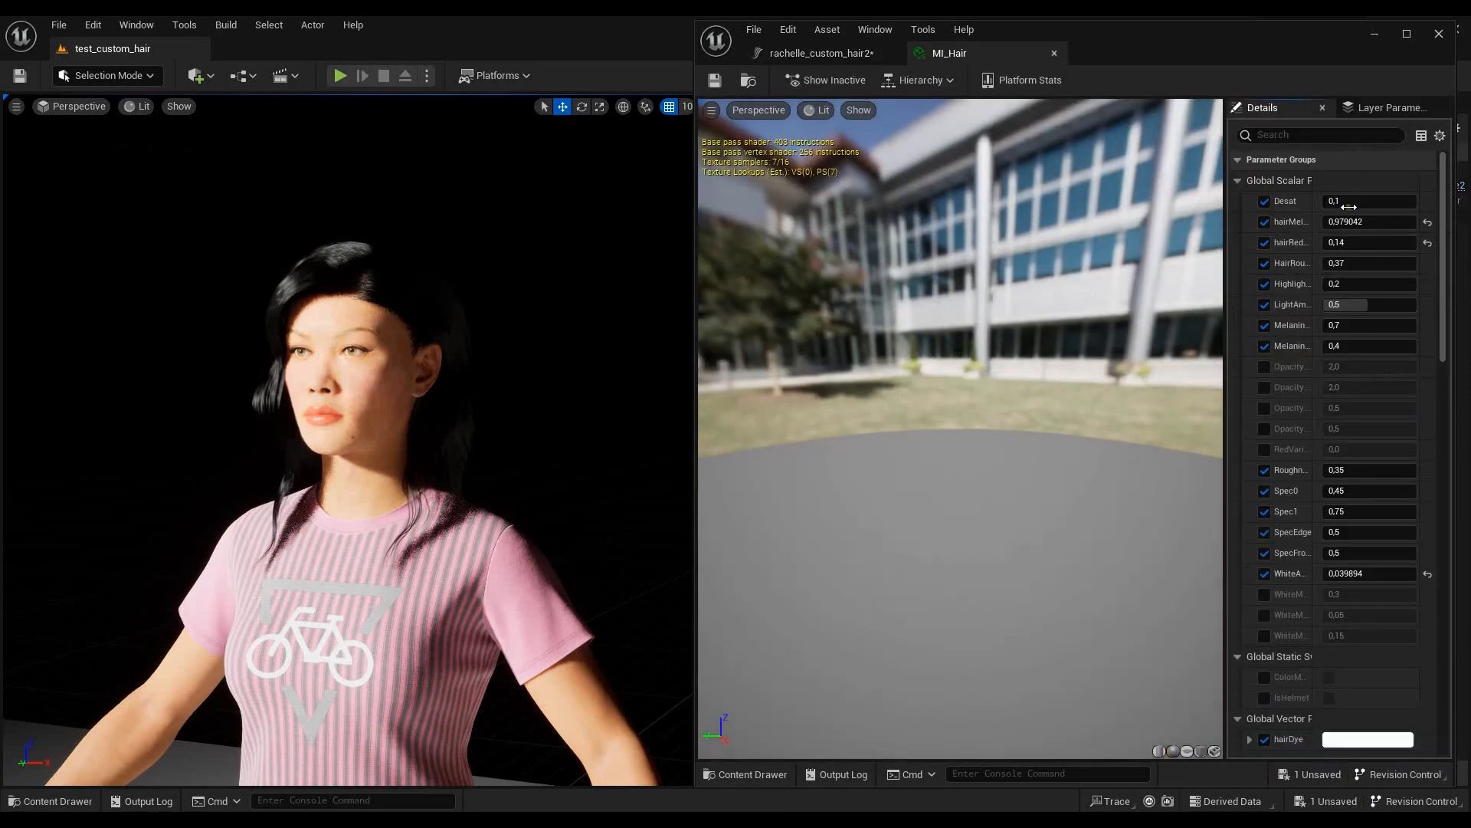
left_click_drag(1342, 204, 1369, 221)
left_click_drag(684, 346, 83, 322)
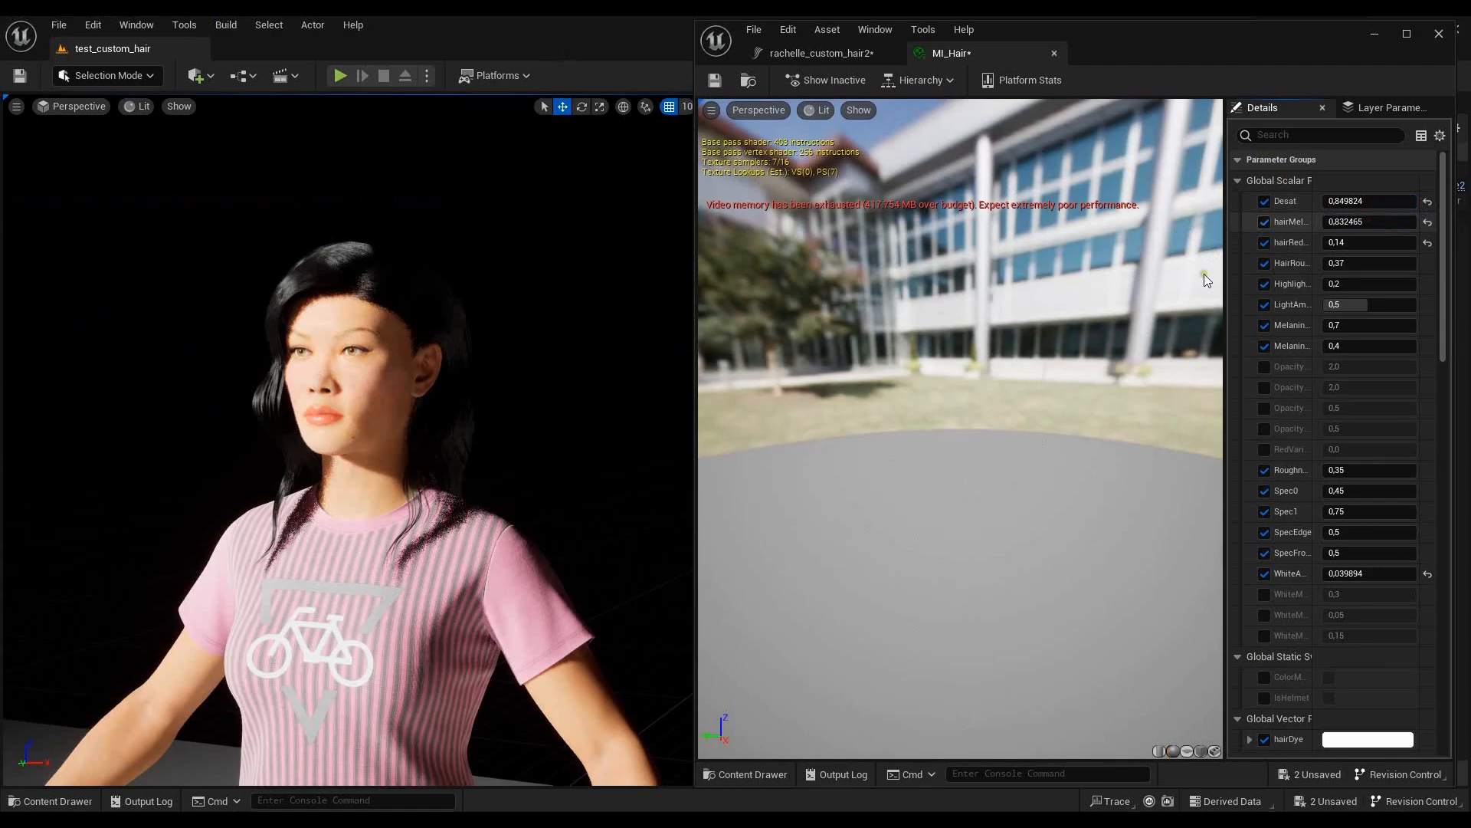
left_click(531, 328)
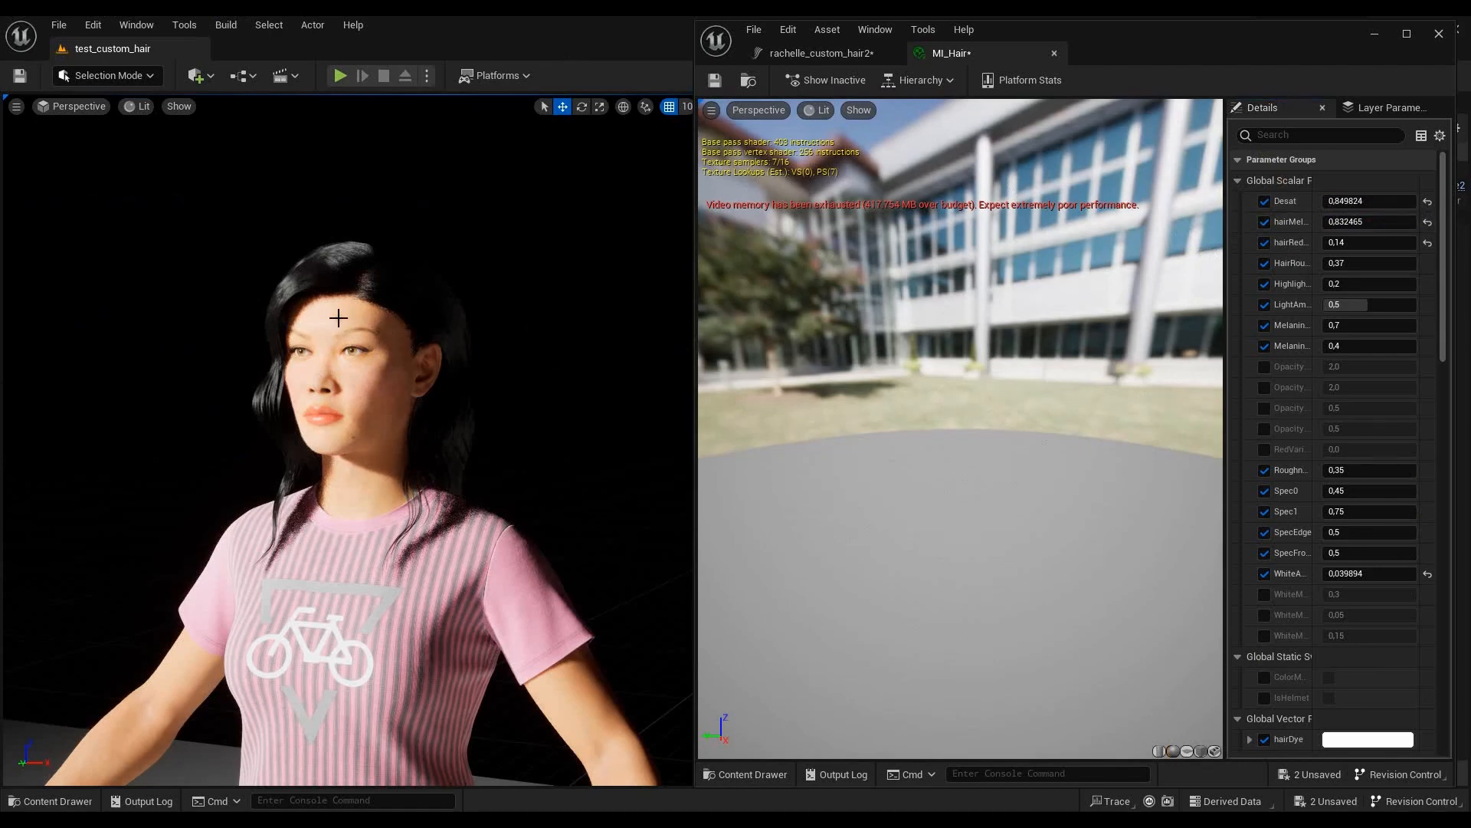
scroll(338, 318, "up", 4)
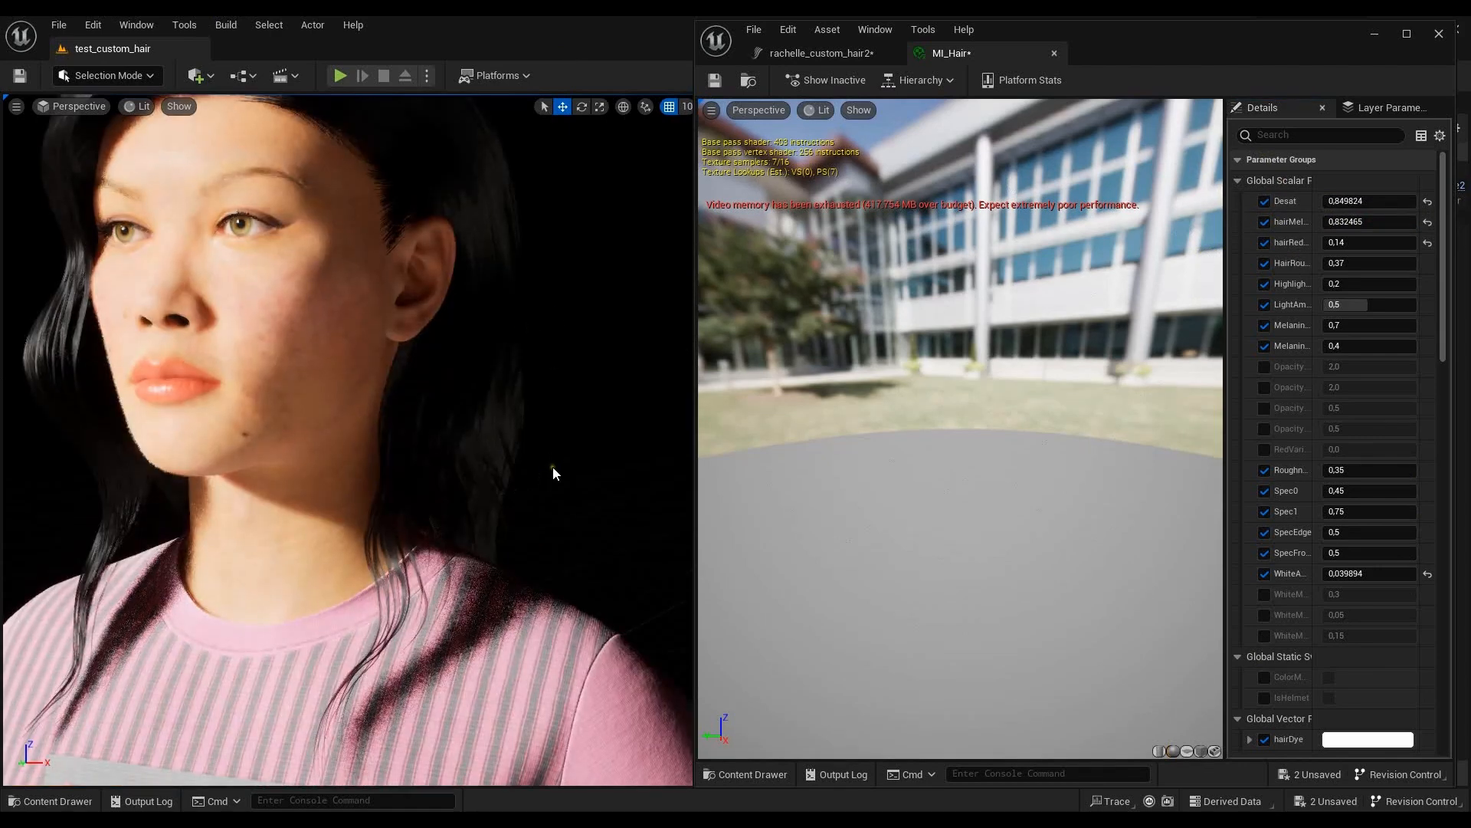
scroll(554, 467, "down", 5)
- Set MI_Hair's hair redness to about 0.50, hair roughness to about 0.35 and the first global Melanin parameter to about 0.29
left_click_drag(1350, 247, 1406, 252)
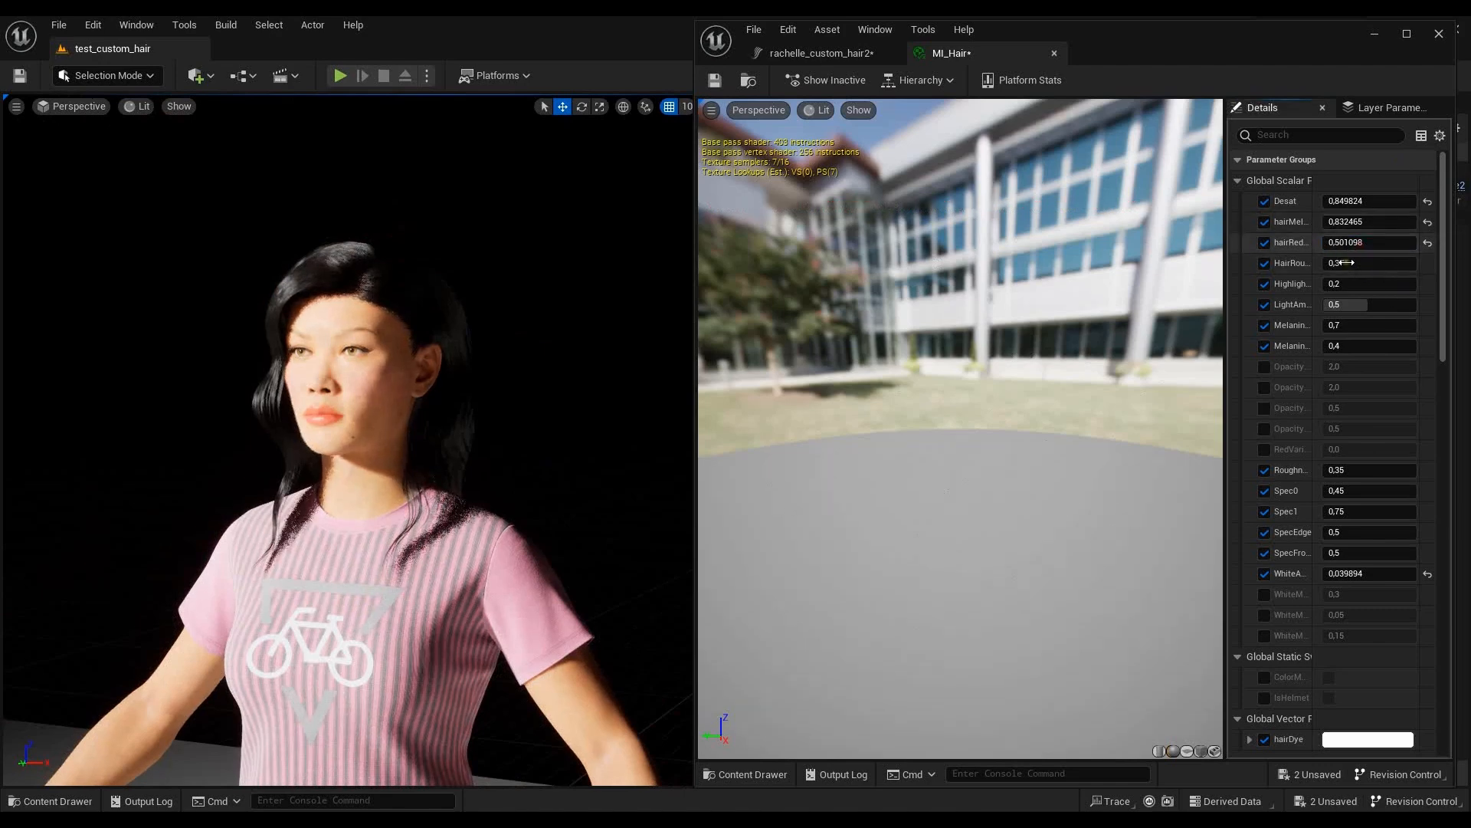
left_click_drag(1353, 264, 1314, 315)
left_click_drag(1273, 163, 1309, 206)
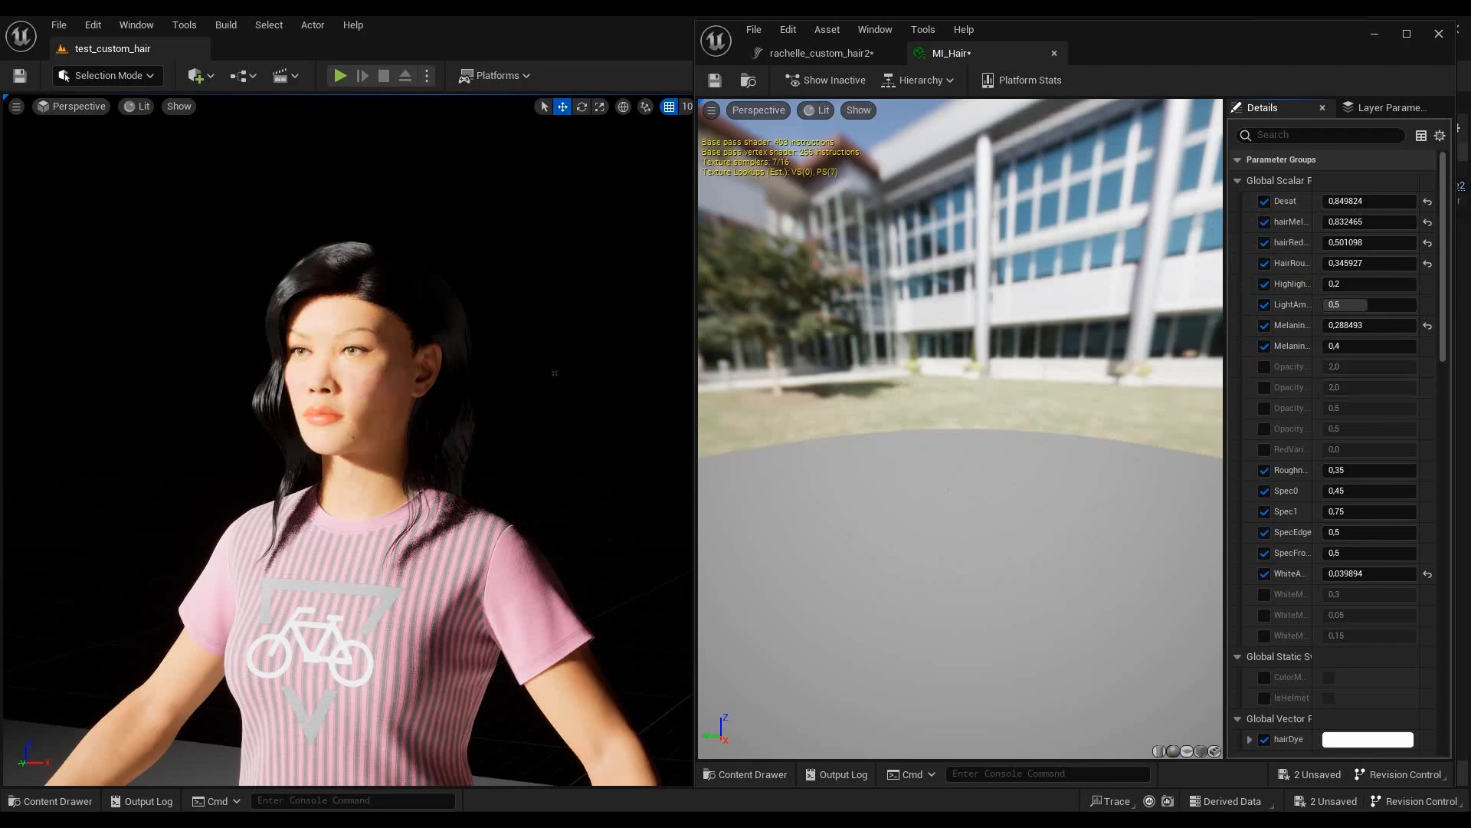
- Change the Highlights colour of MI_Hair to a very pale violet, hex sRGB F9F7FFFF
scroll(1382, 735, "down", 5)
scroll(1385, 645, "down", 5)
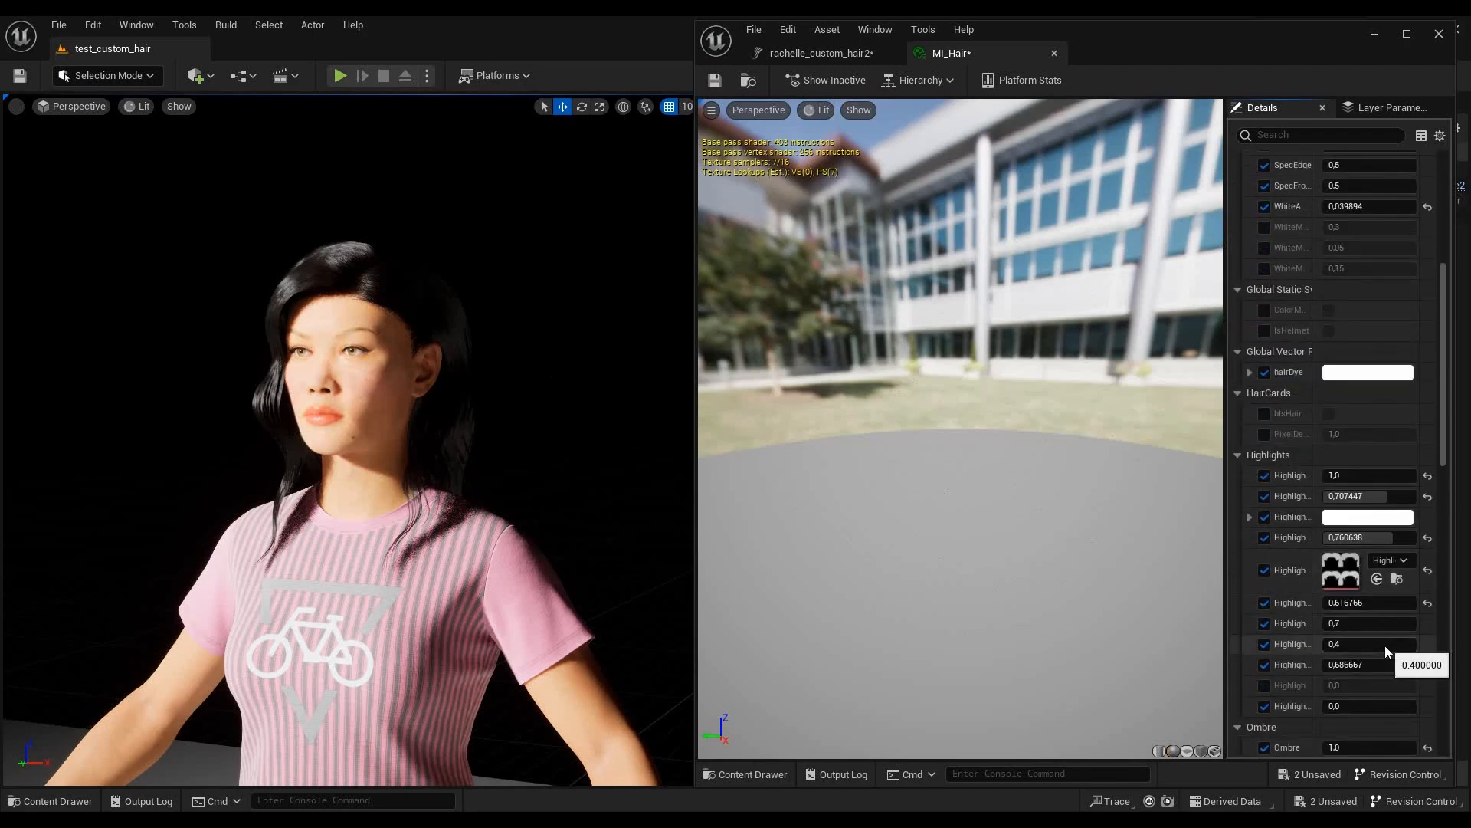
left_click(1367, 518)
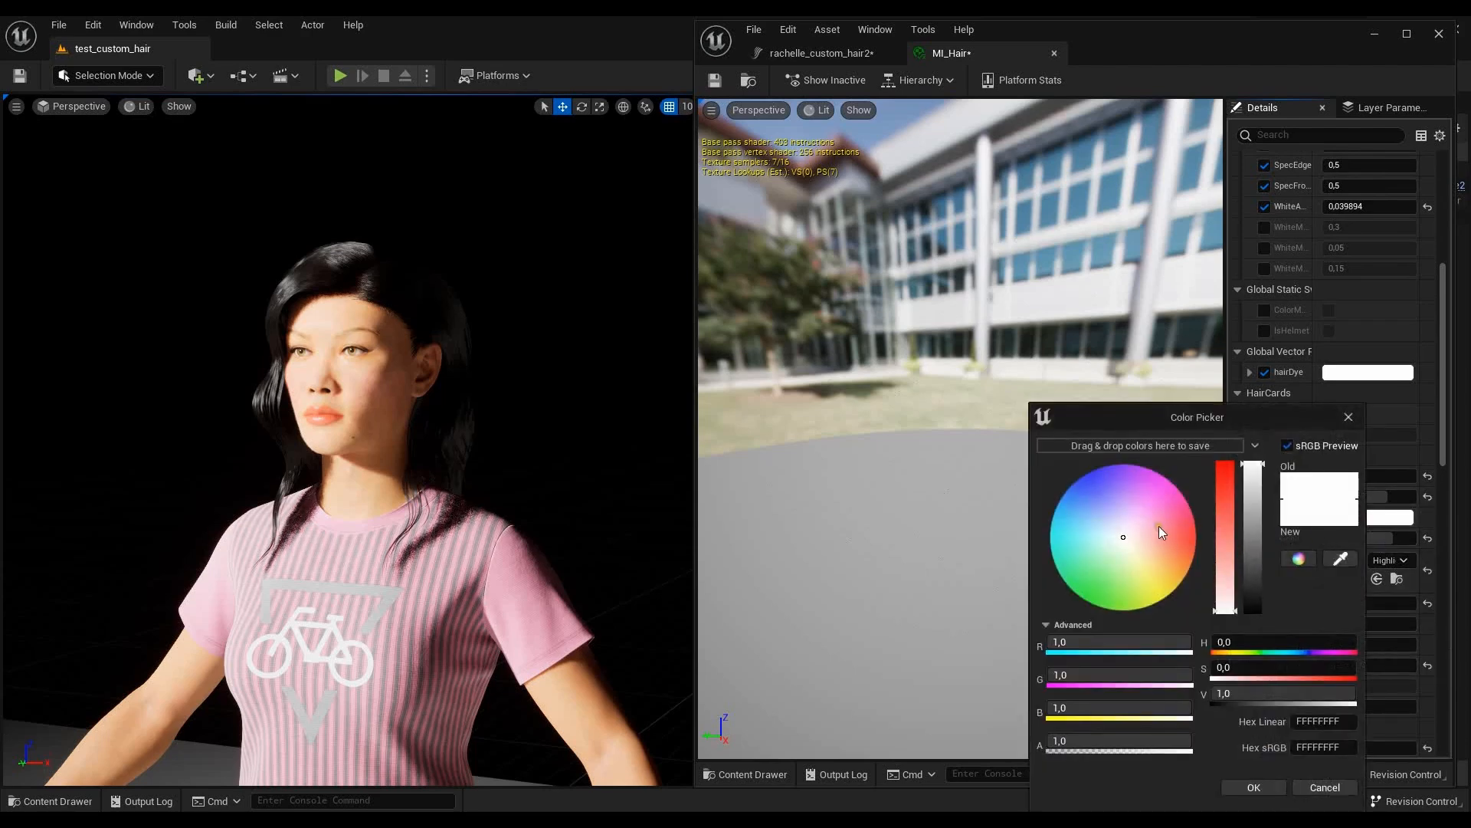
left_click(1138, 516)
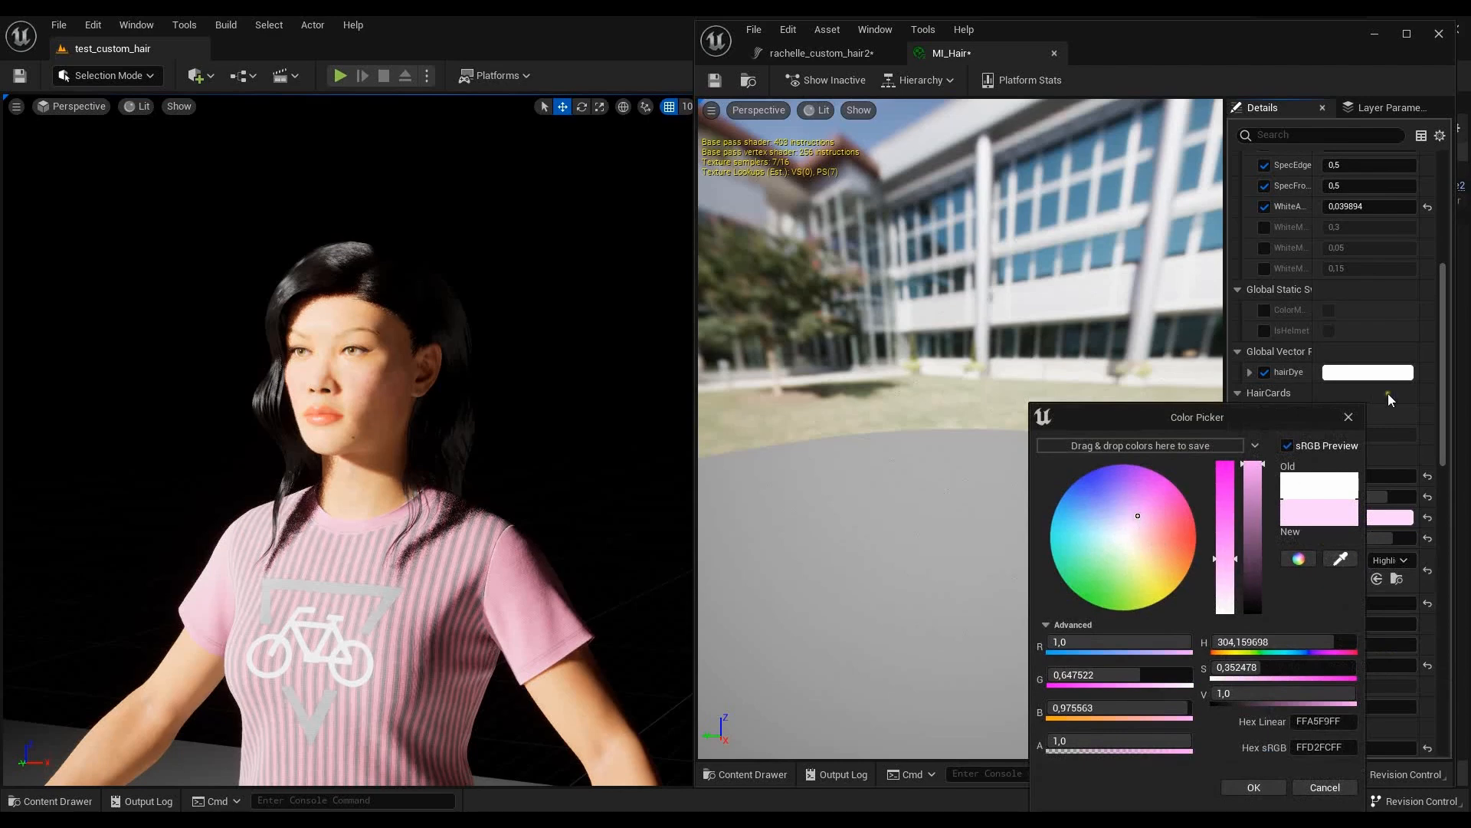
left_click(1122, 532)
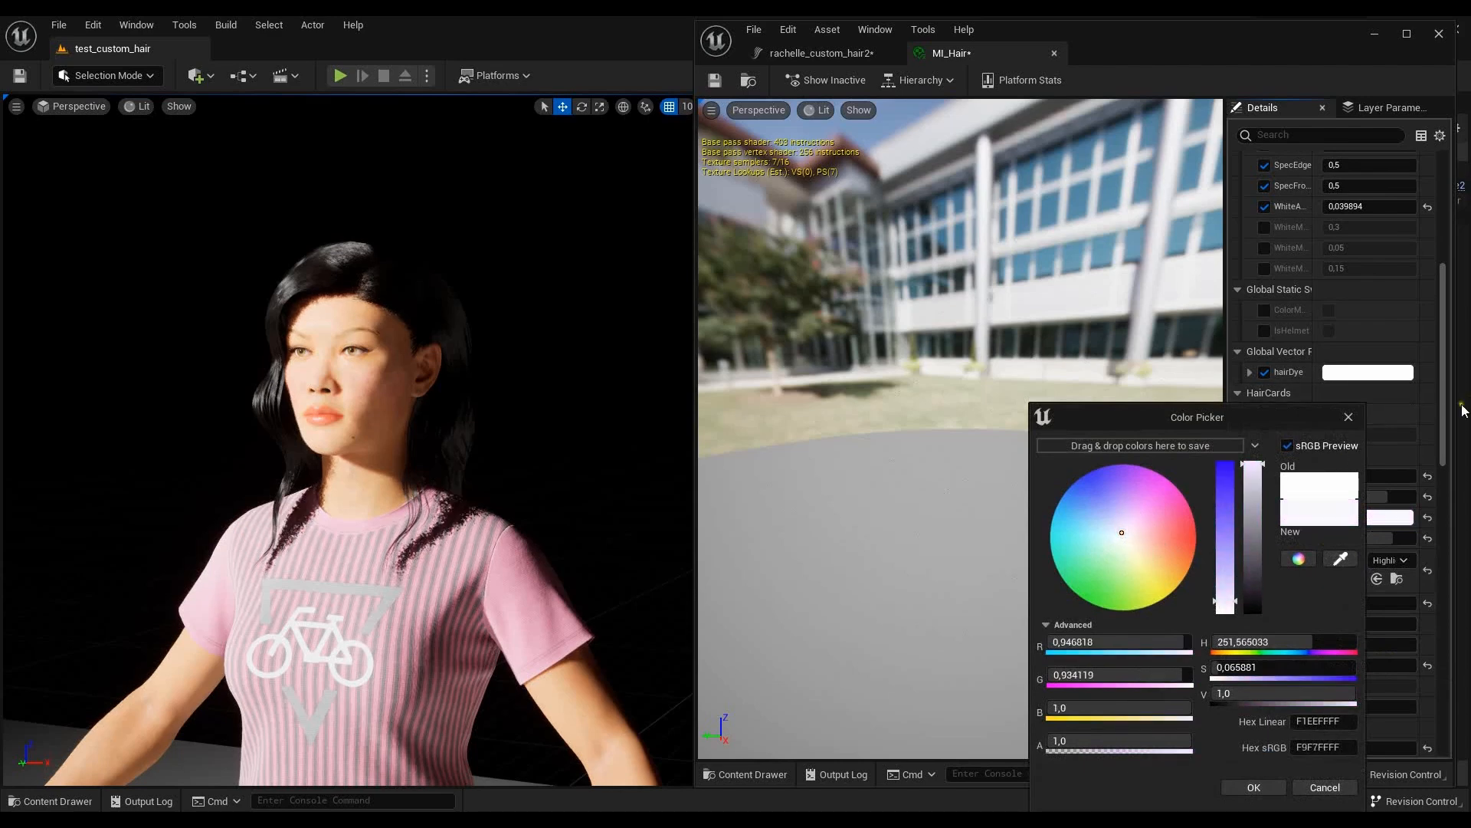
scroll(1459, 422, "down", 2)
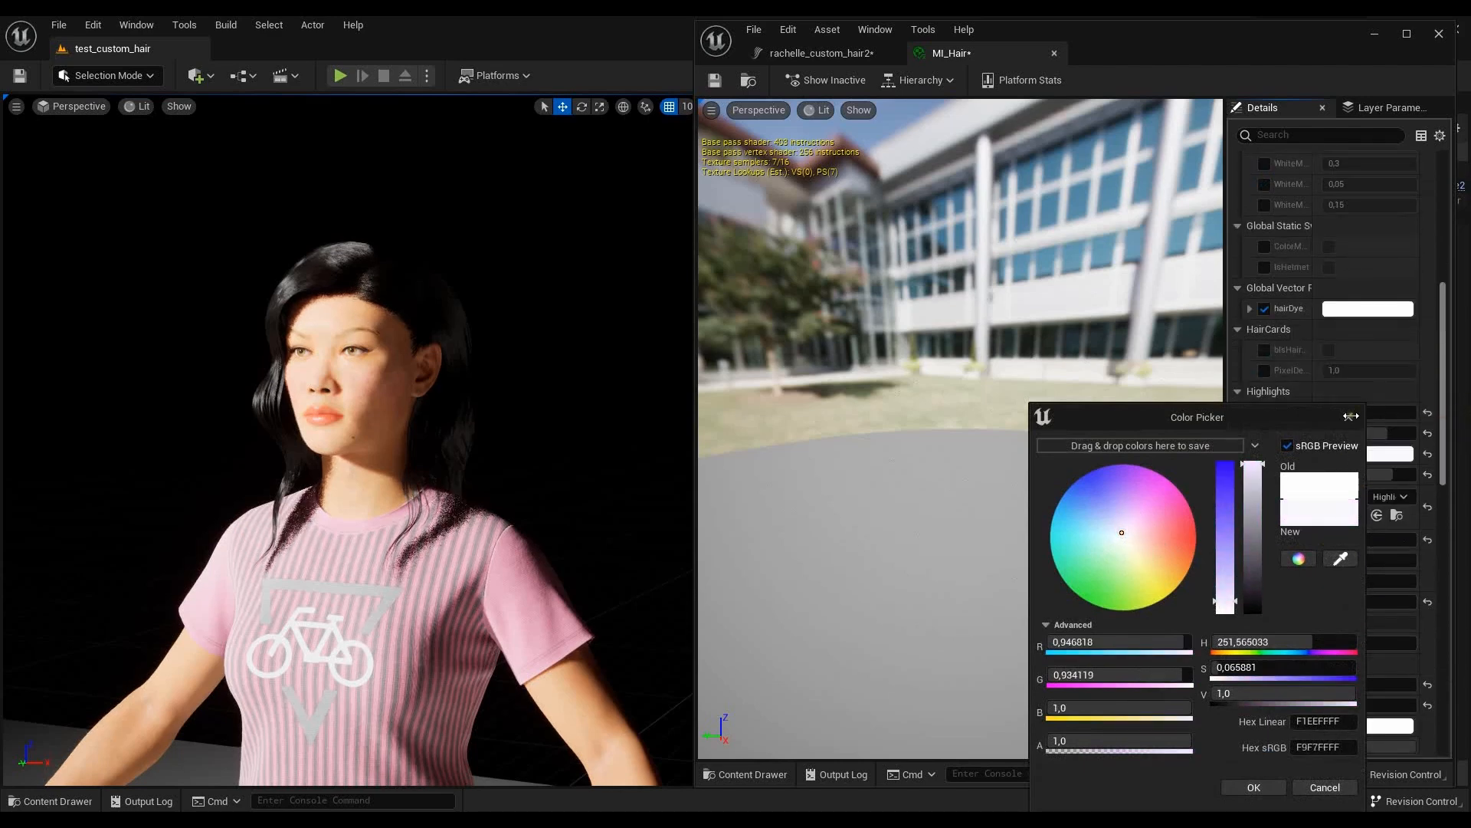
left_click(1349, 420)
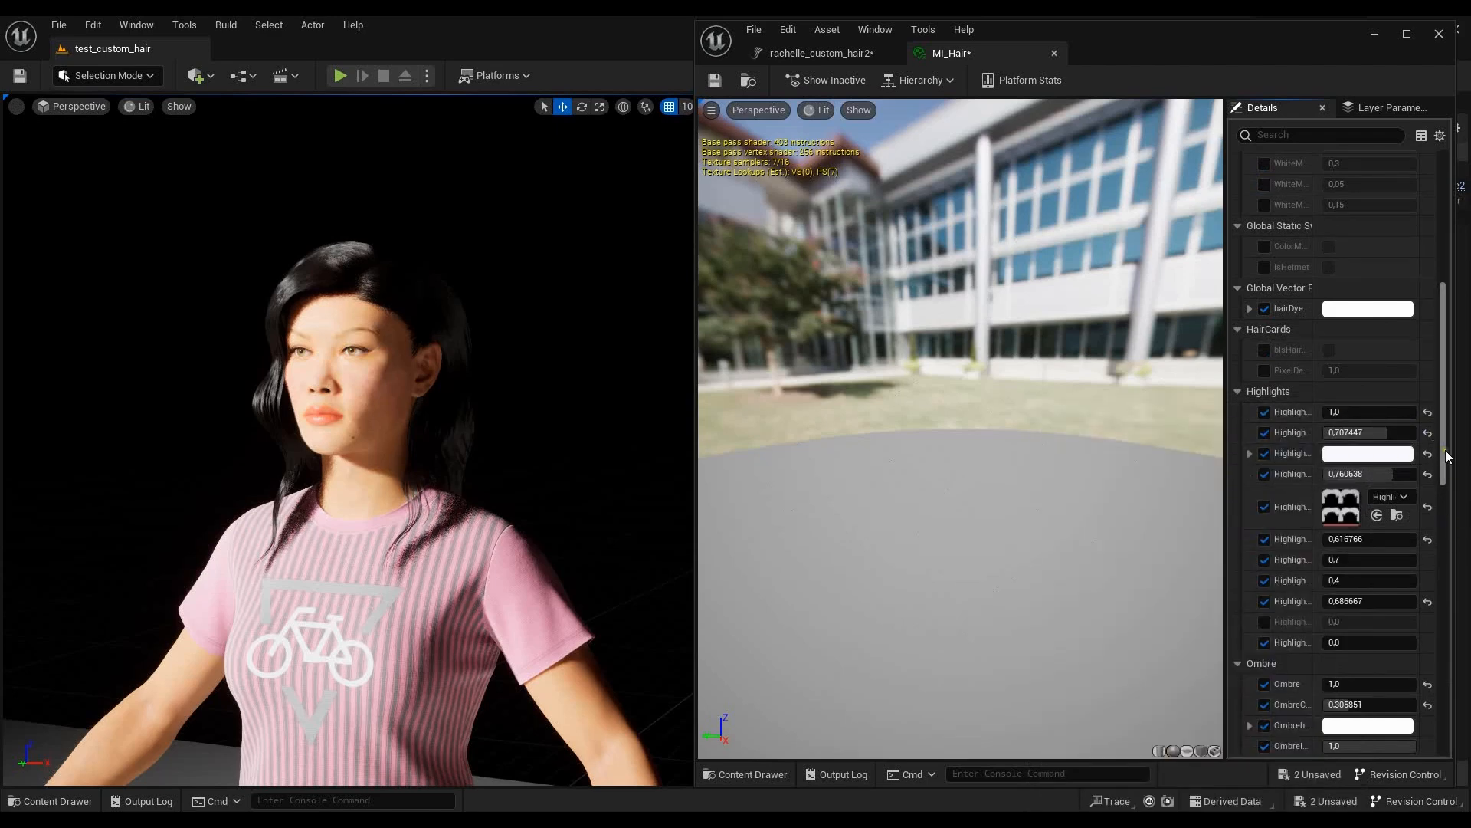
- Toggle the Desat override off and on to compare the hair colour, and set Desat to 0.2
scroll(1436, 334, "up", 5)
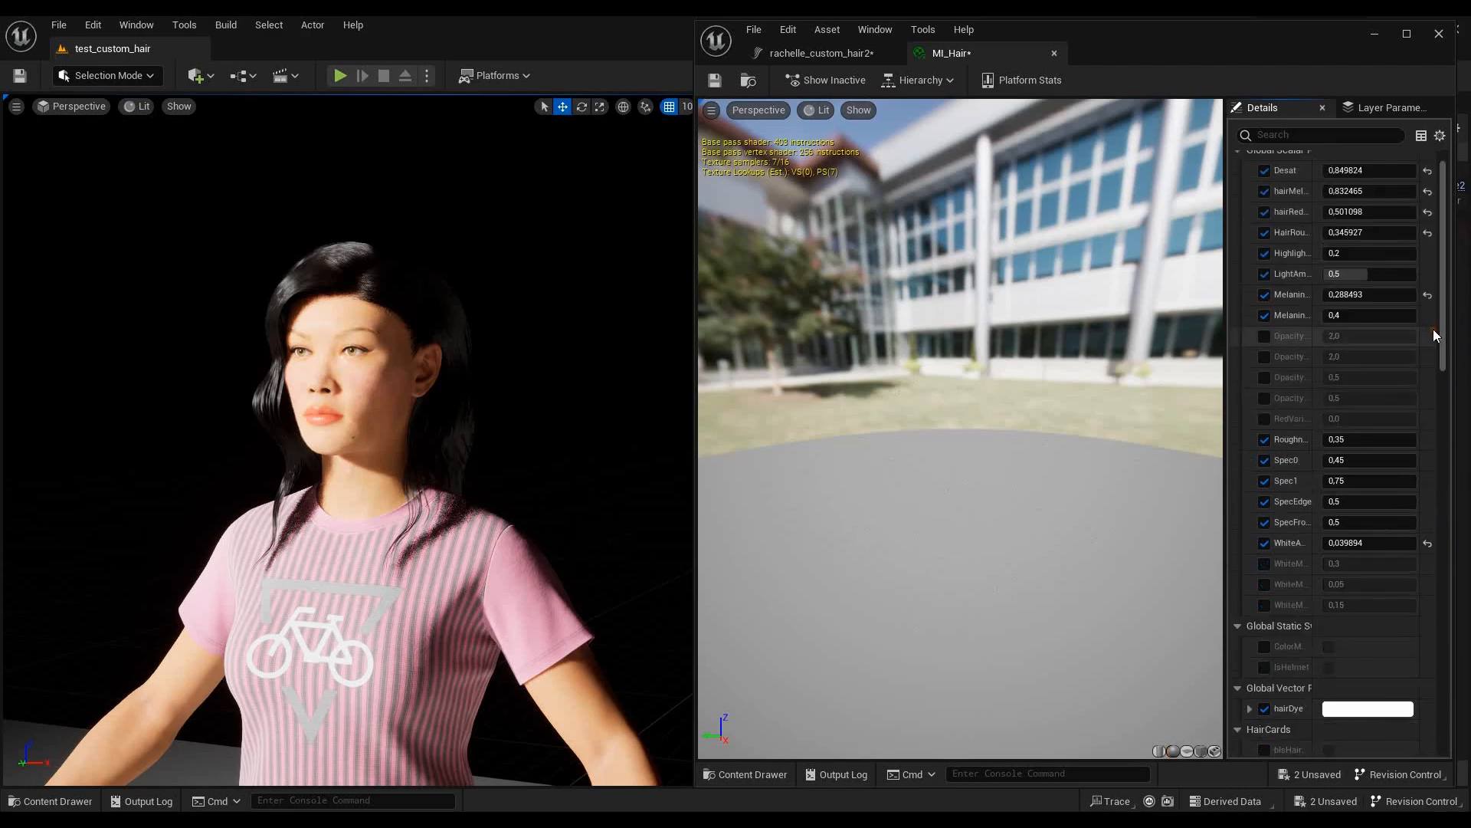
scroll(1450, 246, "up", 2)
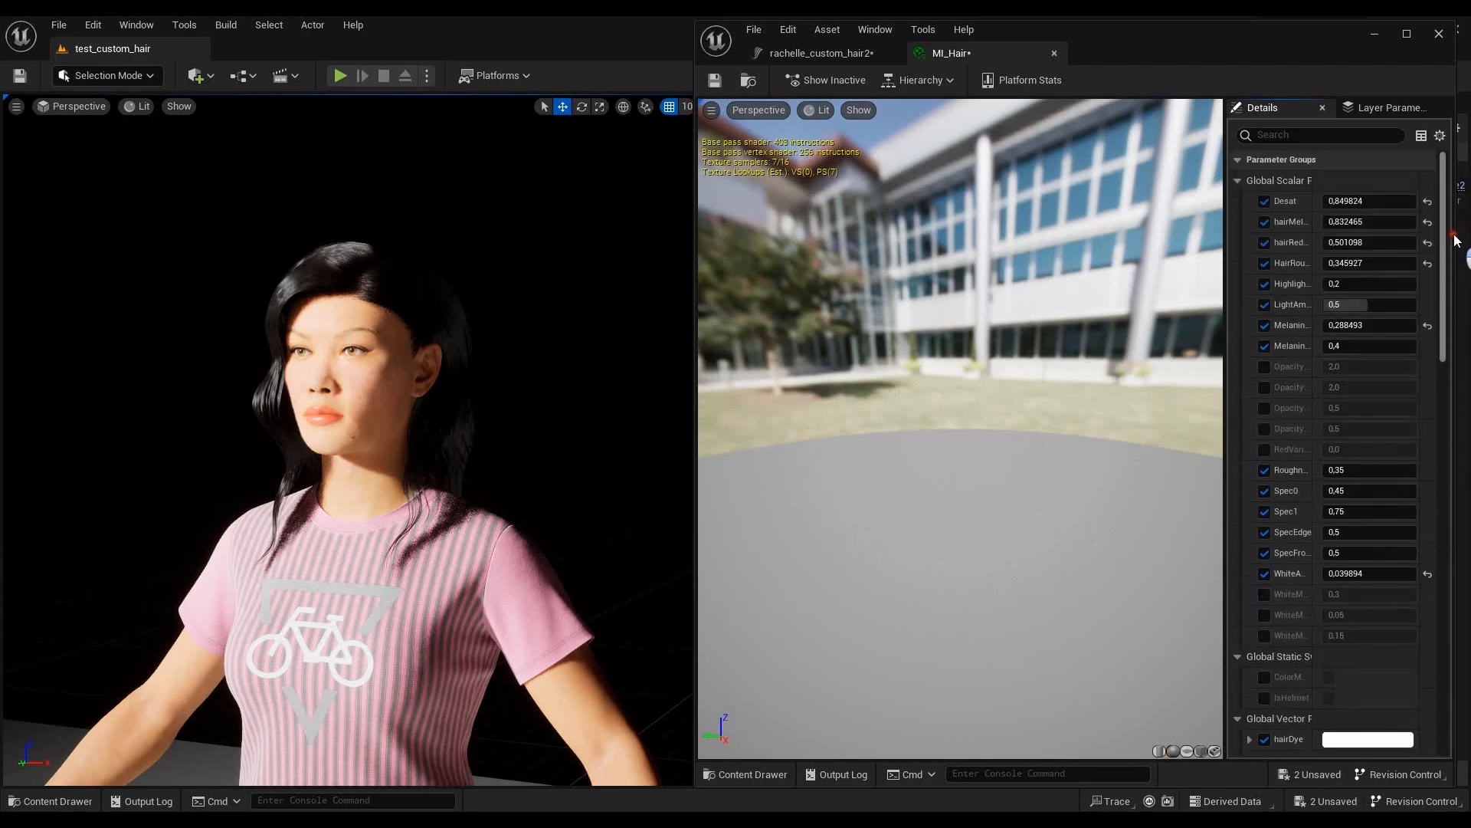
left_click(1264, 202)
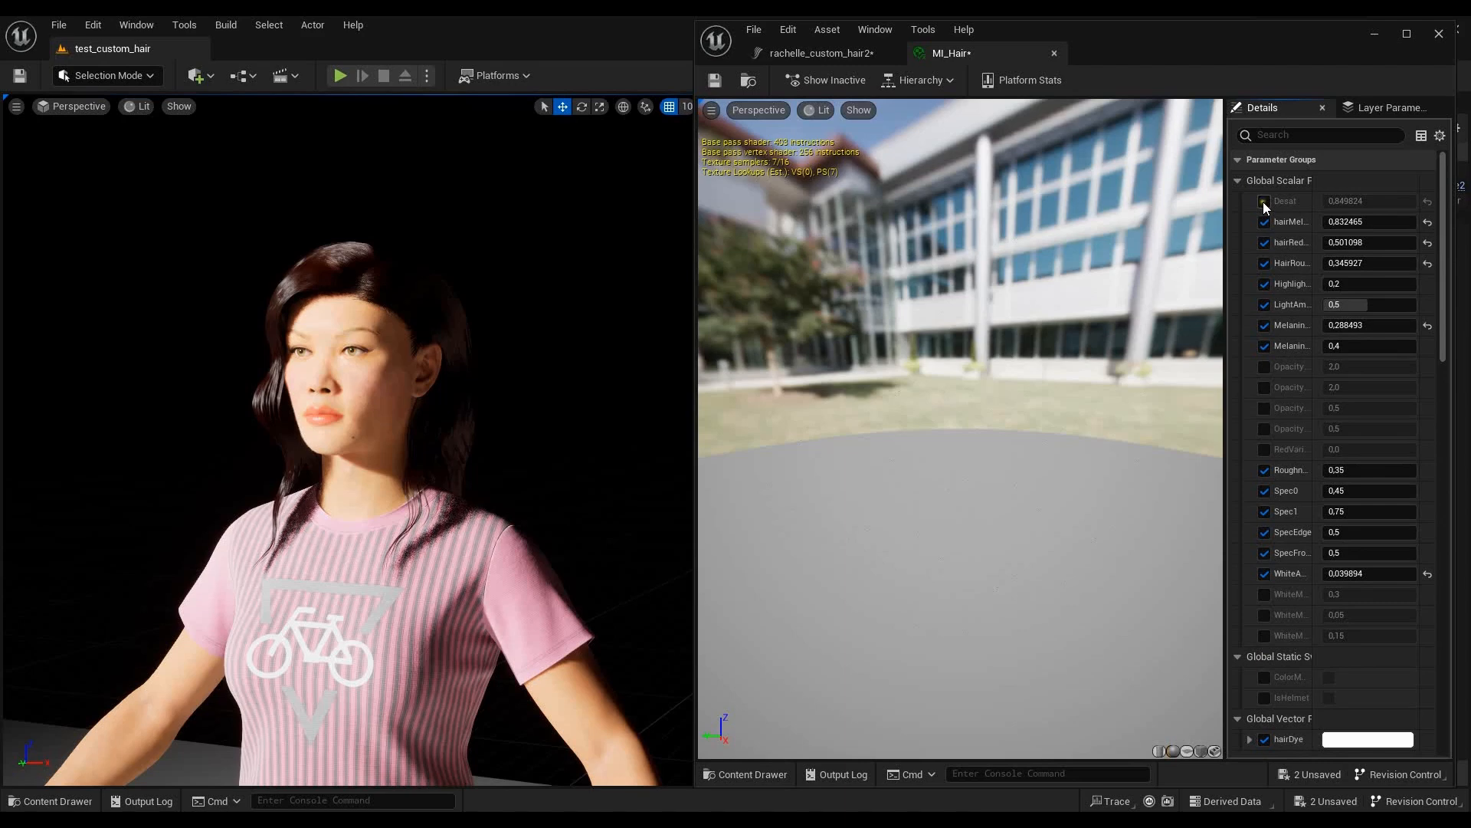
left_click(1264, 201)
left_click(1362, 205)
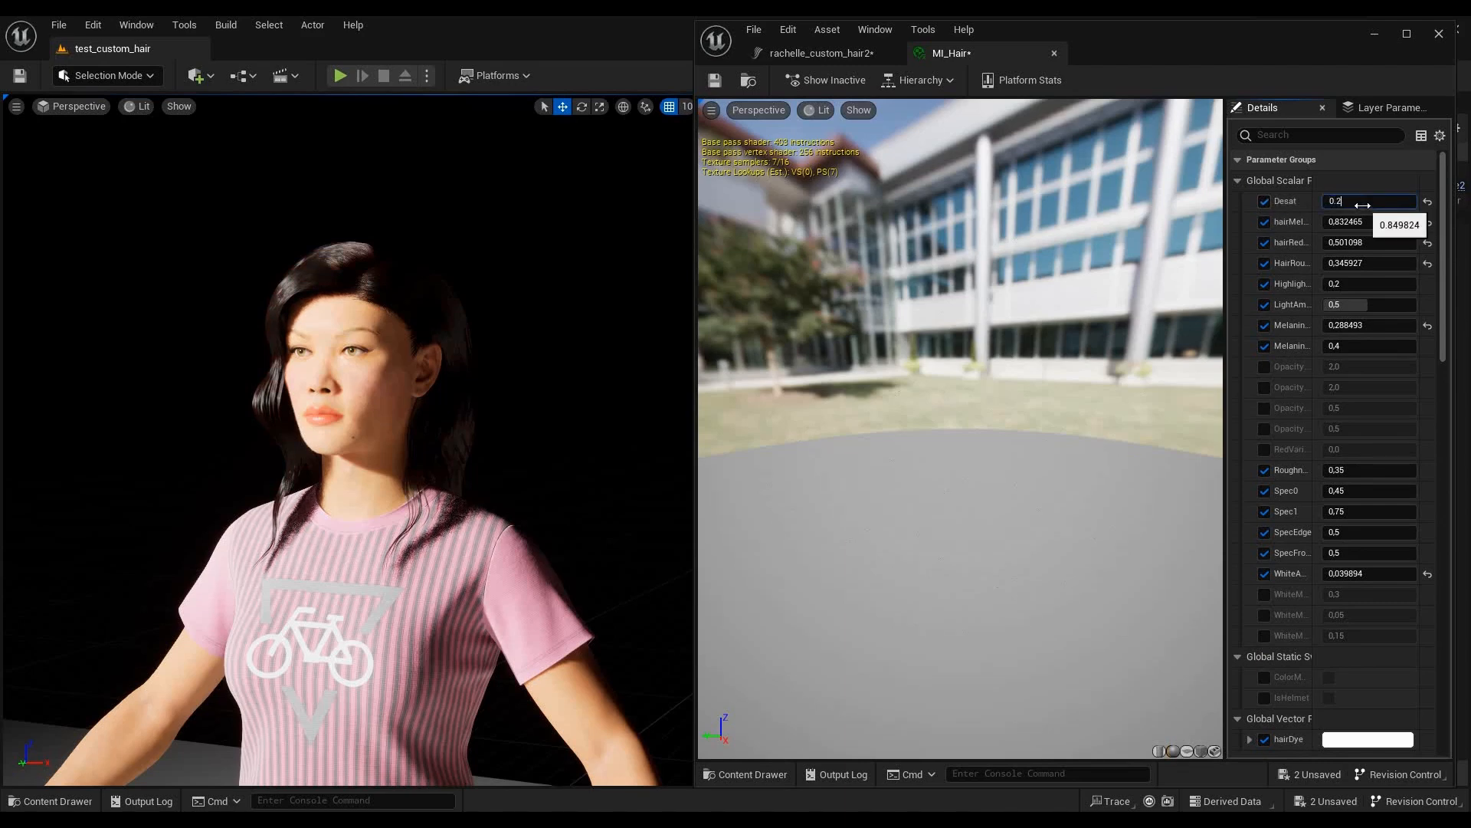
key("Return")
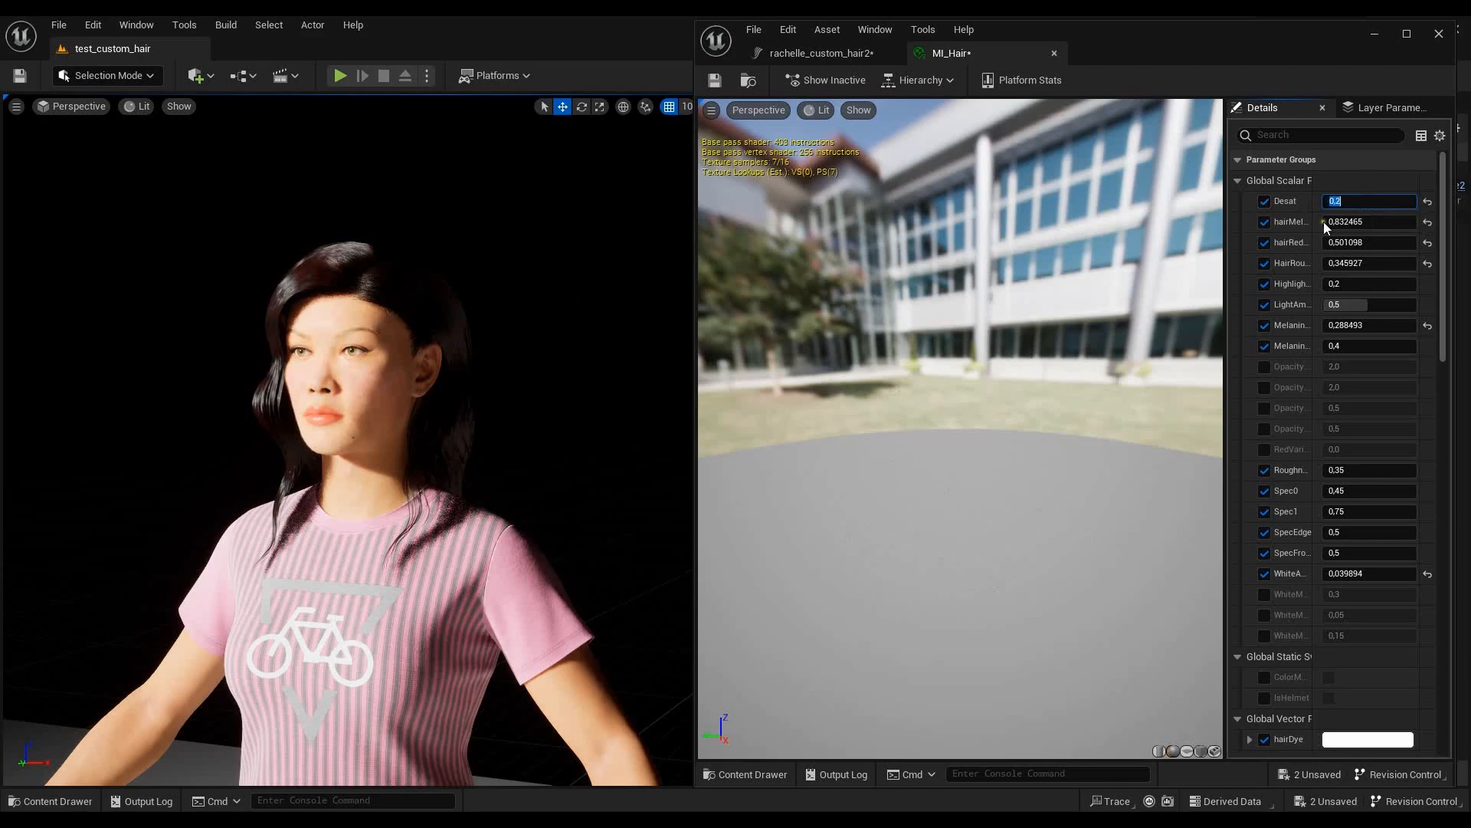
- Try hairMelanin values of 0.3, 0.5 and 0.6 on MI_Hair to compare the hair colour
left_click(1352, 222)
type("0")
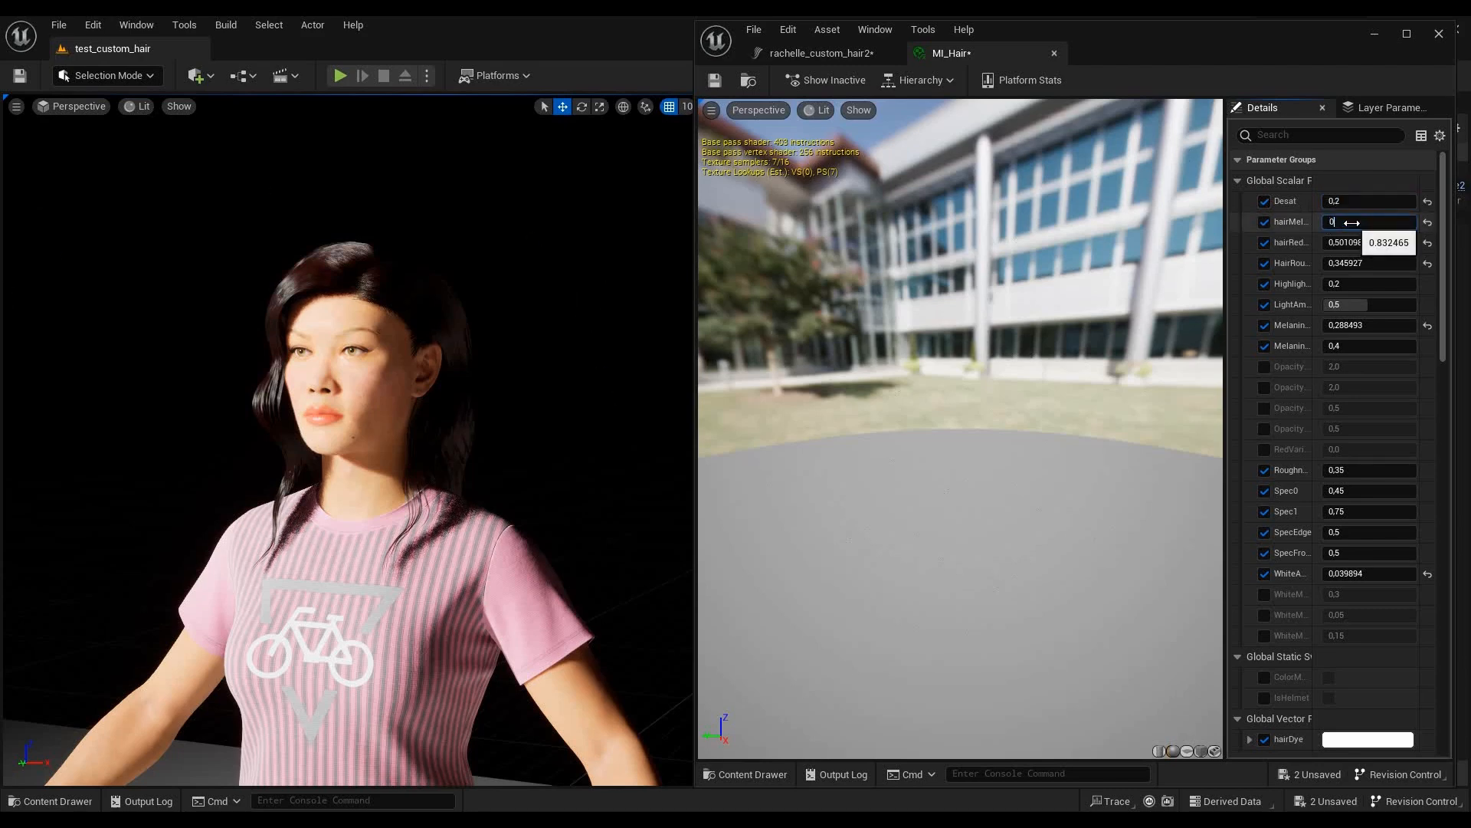
type(".3")
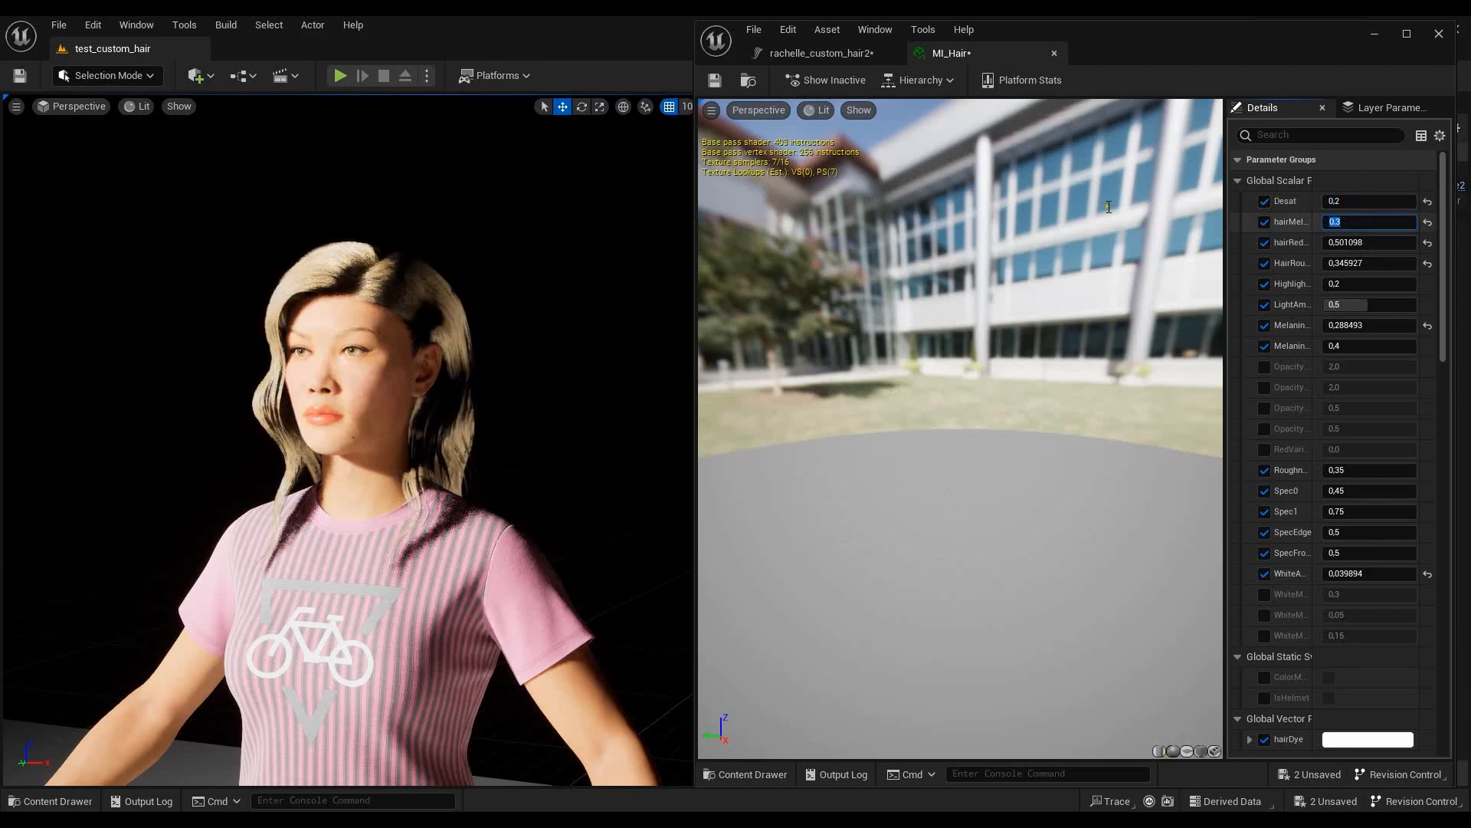
key("Return")
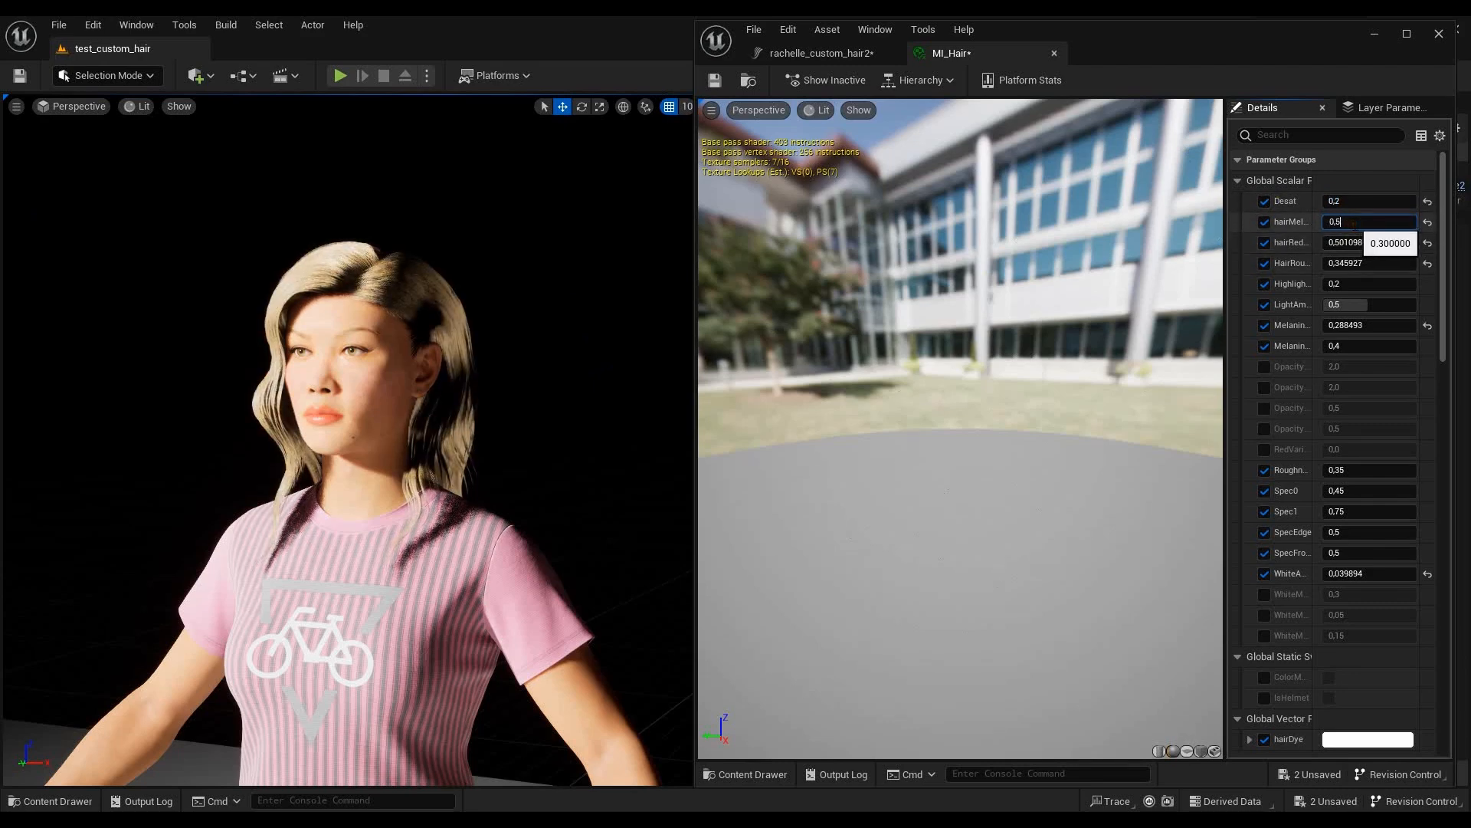
key("Return")
left_click(1353, 223)
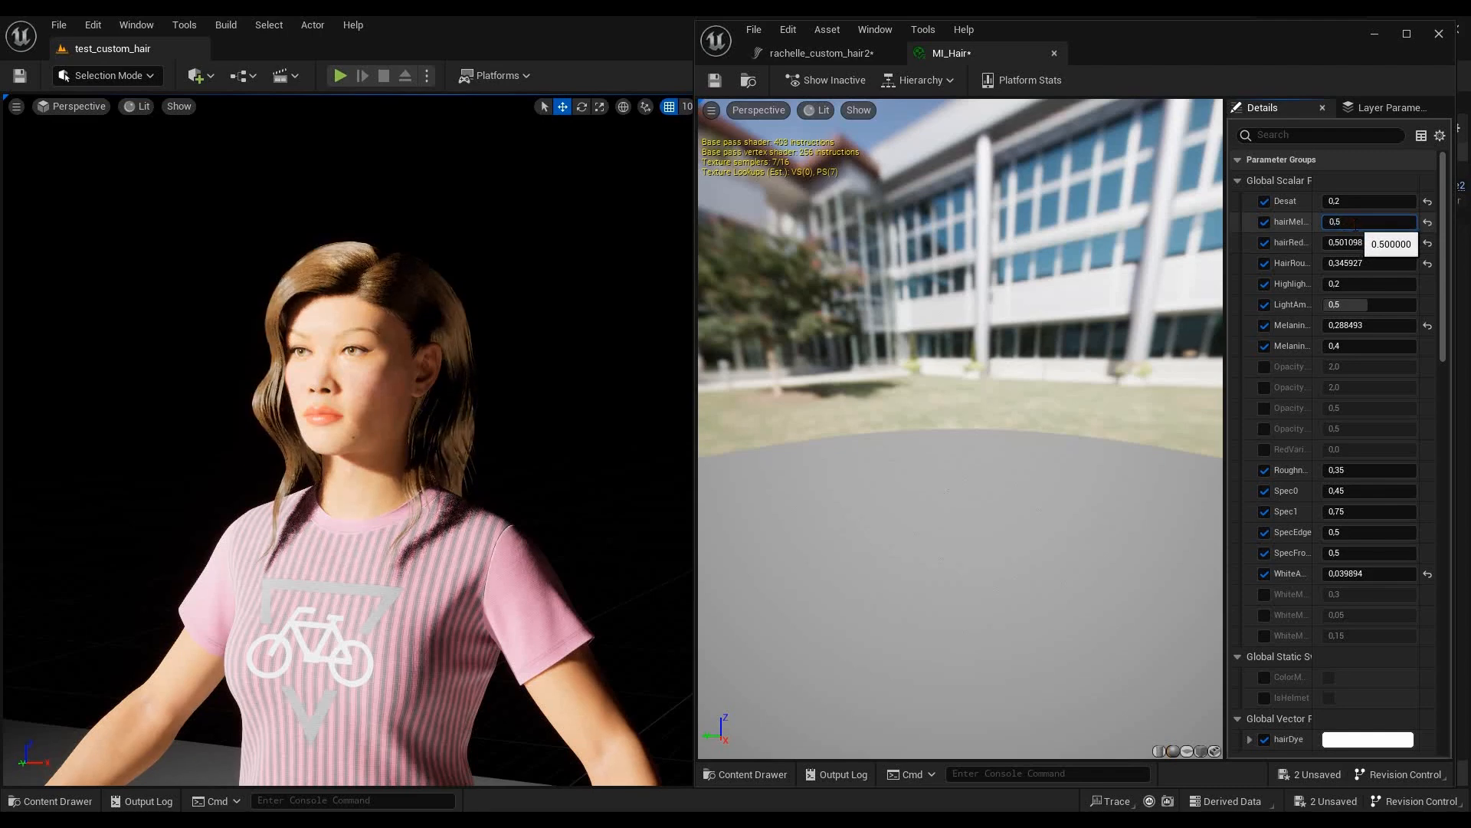
key("Return")
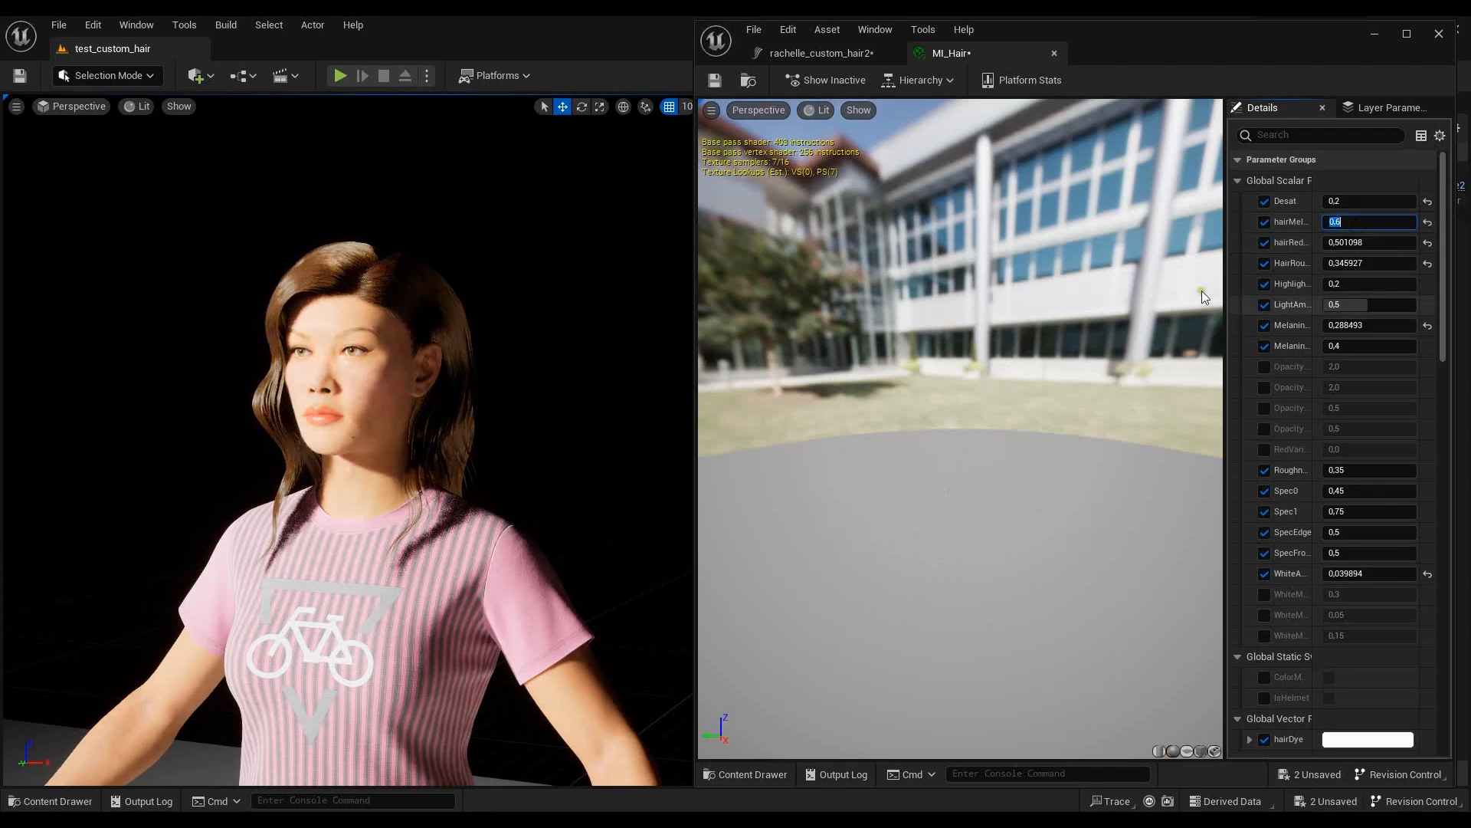
- Widen the parameter details area so full names are readable and set hairMelanin to 0.65
left_click_drag(1227, 309, 1074, 310)
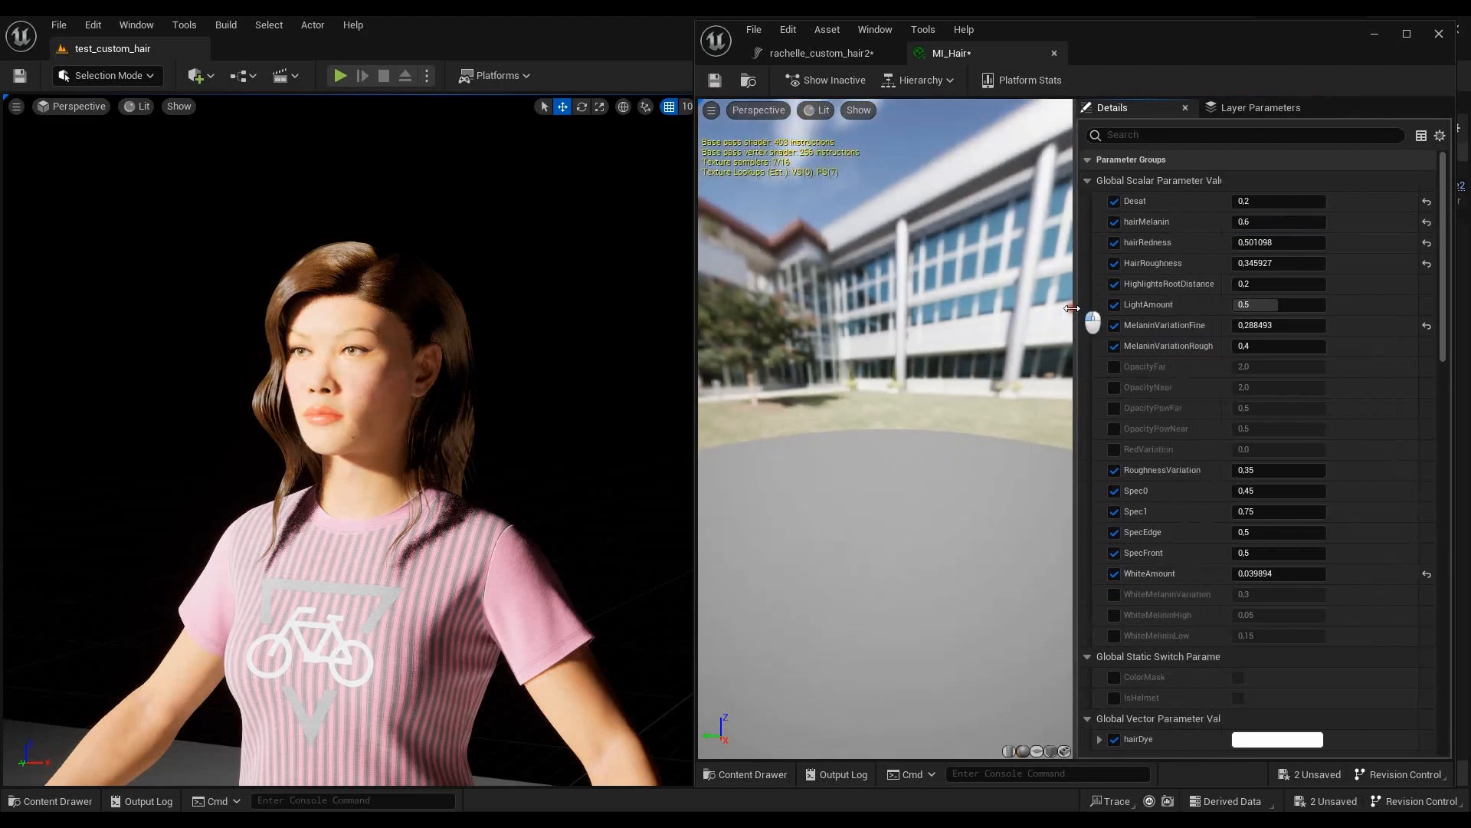
left_click(1272, 223)
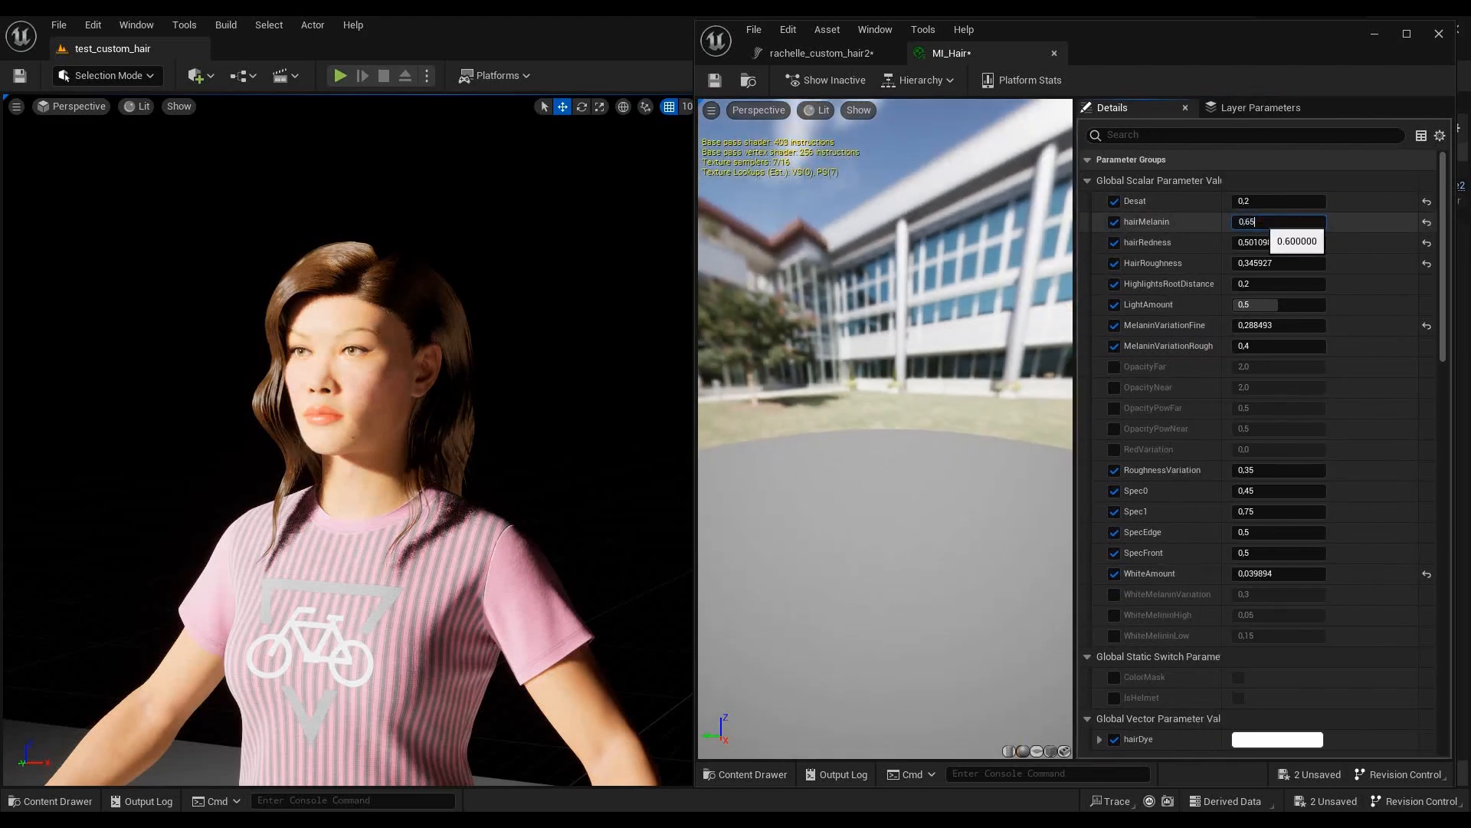
type("5")
key("Return")
key("Tab")
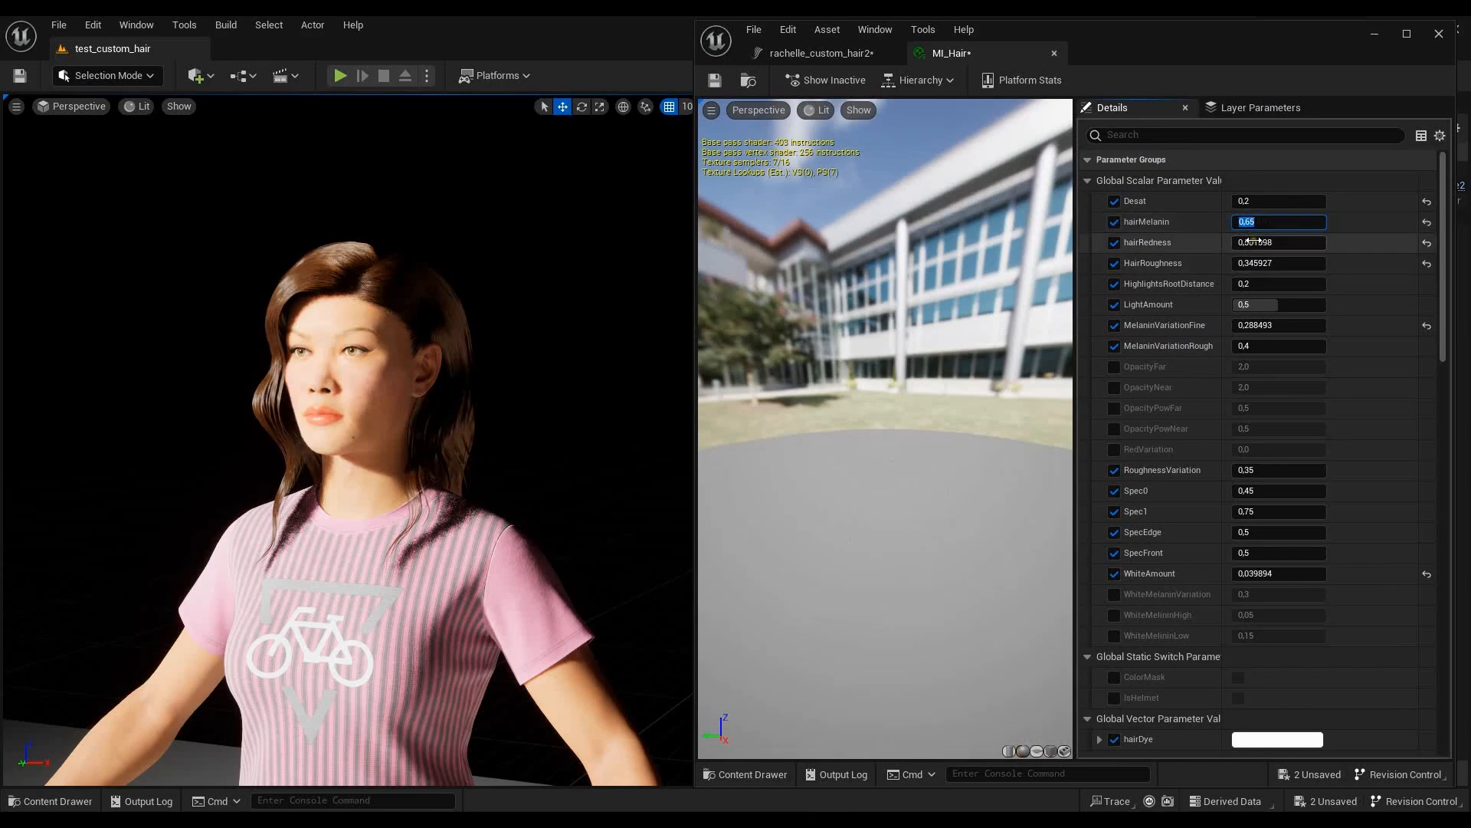
- Set MI_Hair's hairRedness to 0.2 and HairRoughness to 0.3
left_click_drag(1245, 242, 1316, 241)
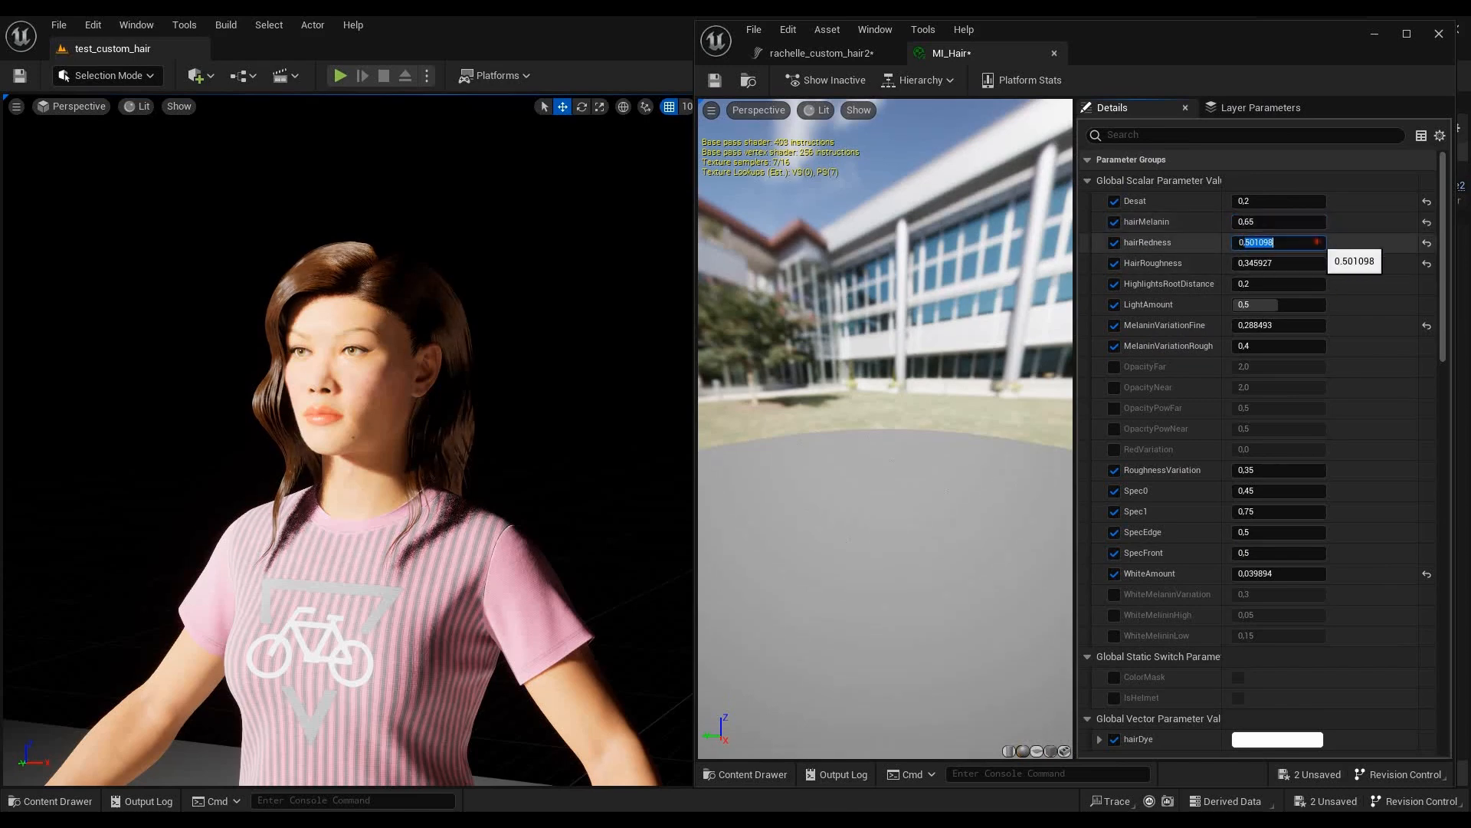
type("2")
left_click(1256, 263)
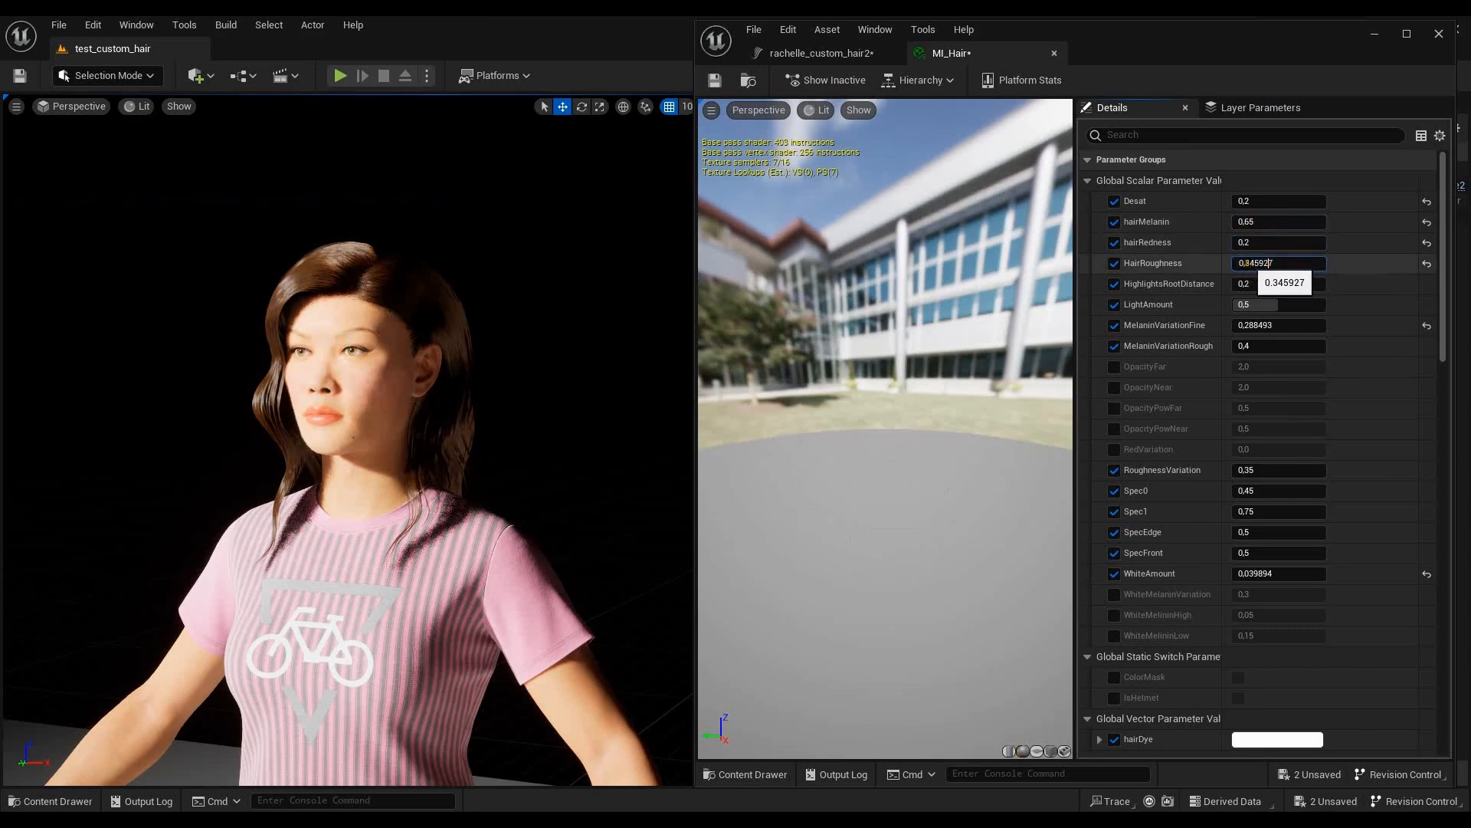
double_click(1323, 263)
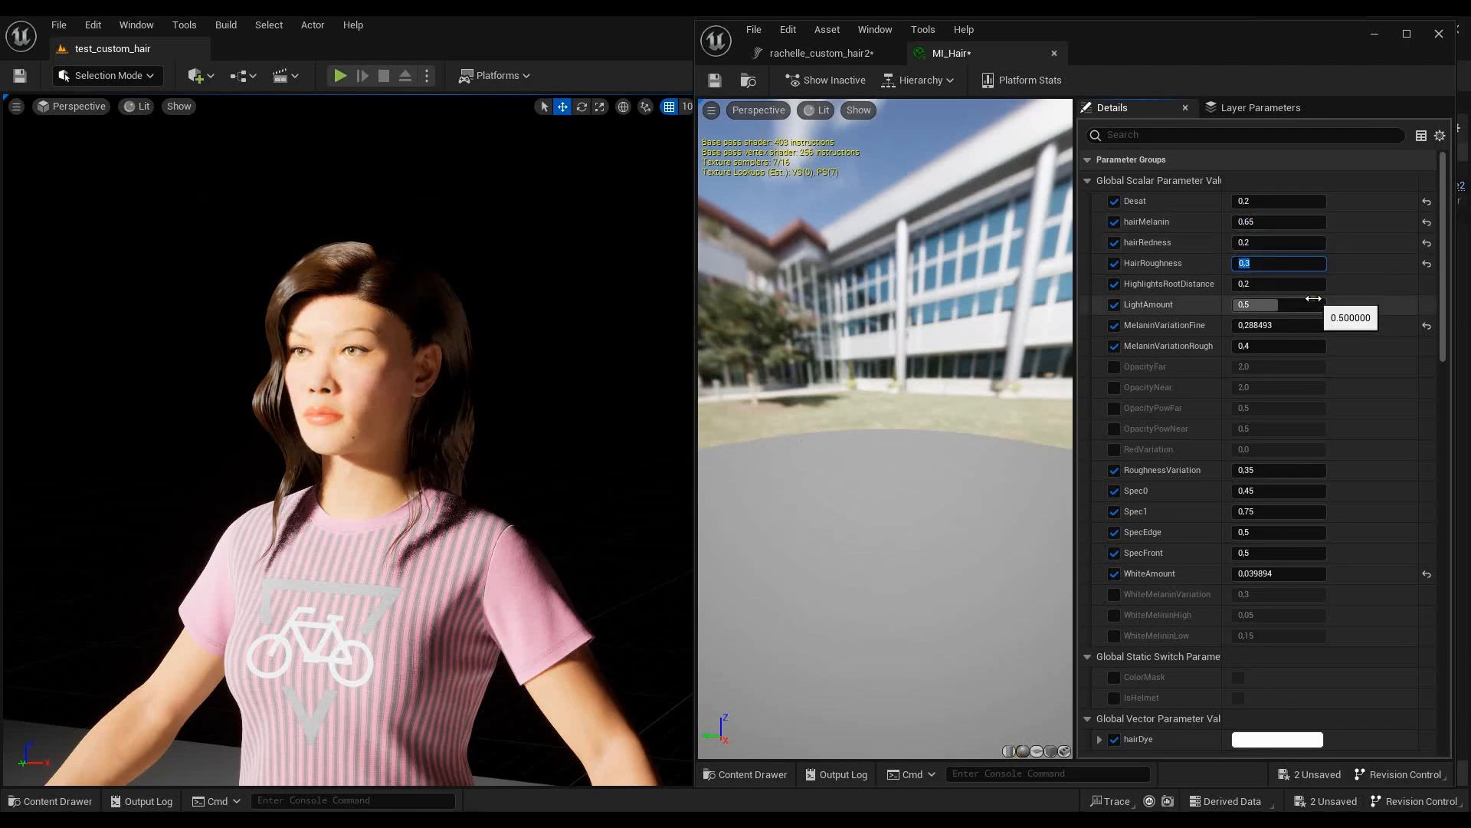
- Try a Desat value of 0.3 on MI_Hair
left_click(1254, 201)
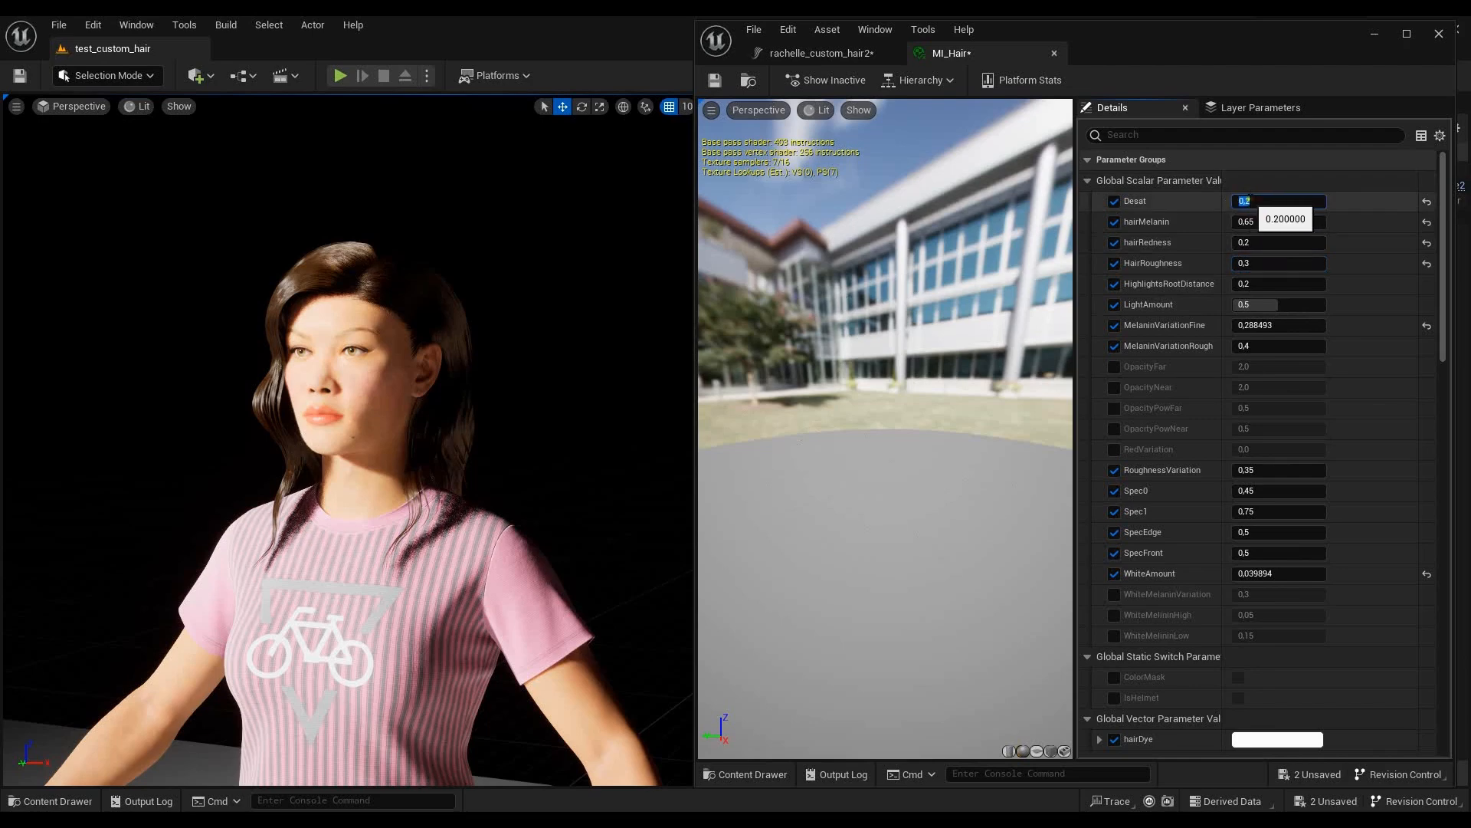
left_click_drag(1250, 201, 1295, 213)
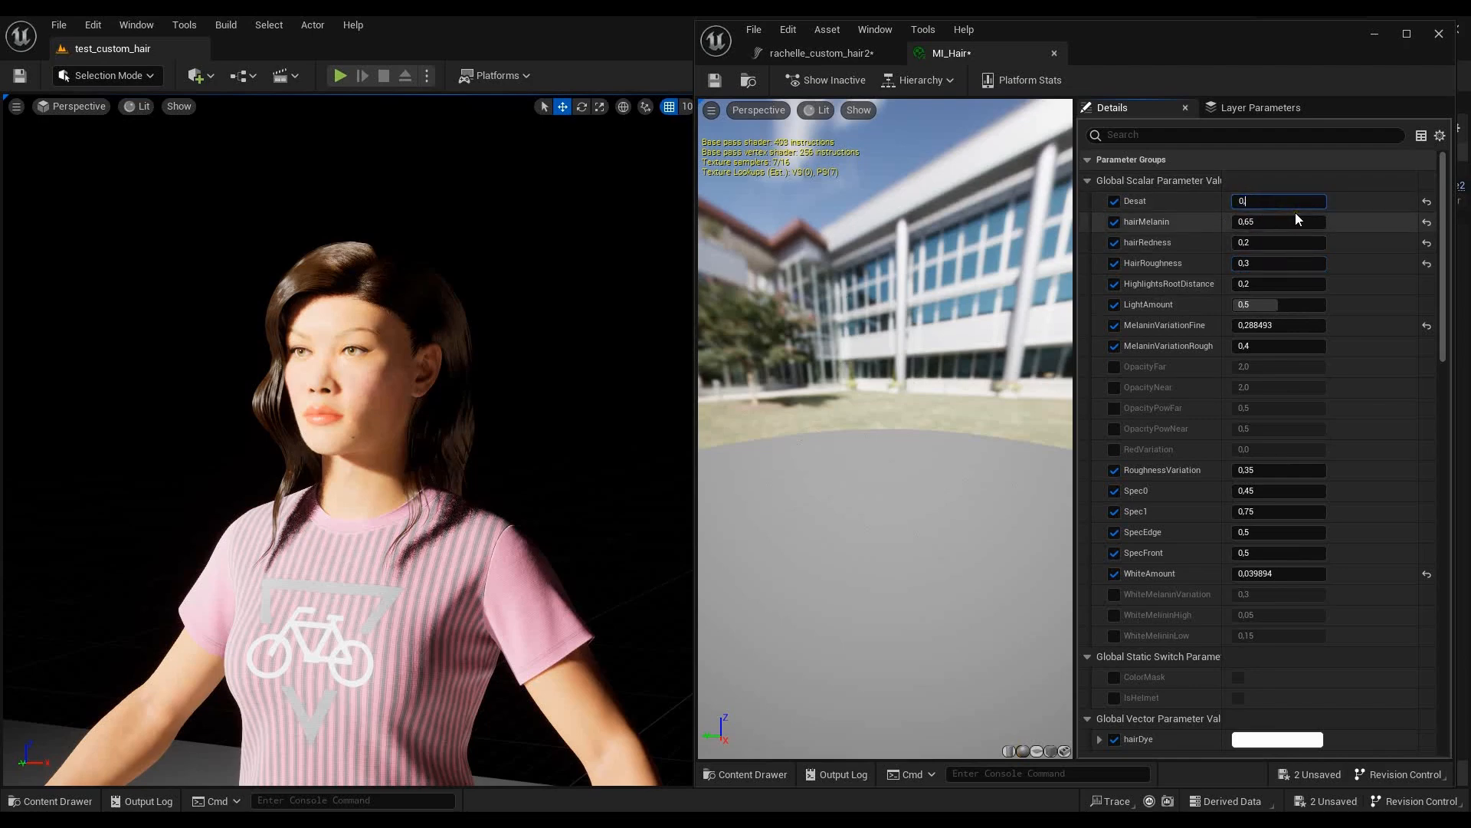
type("3")
left_click(1273, 202)
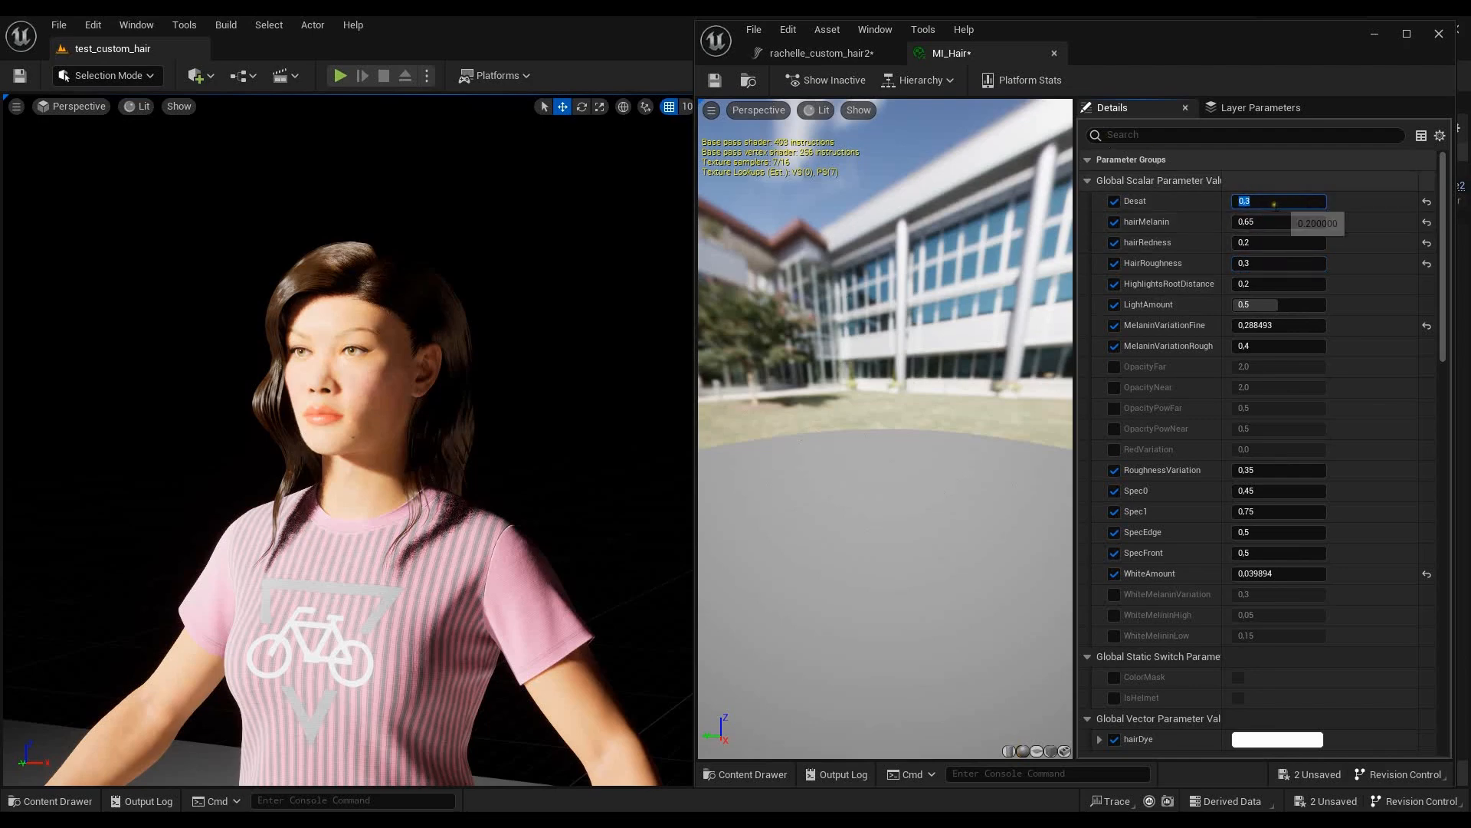
- Set MI_Hair's Desat parameter to 0.1
left_click_drag(1245, 201, 1266, 202)
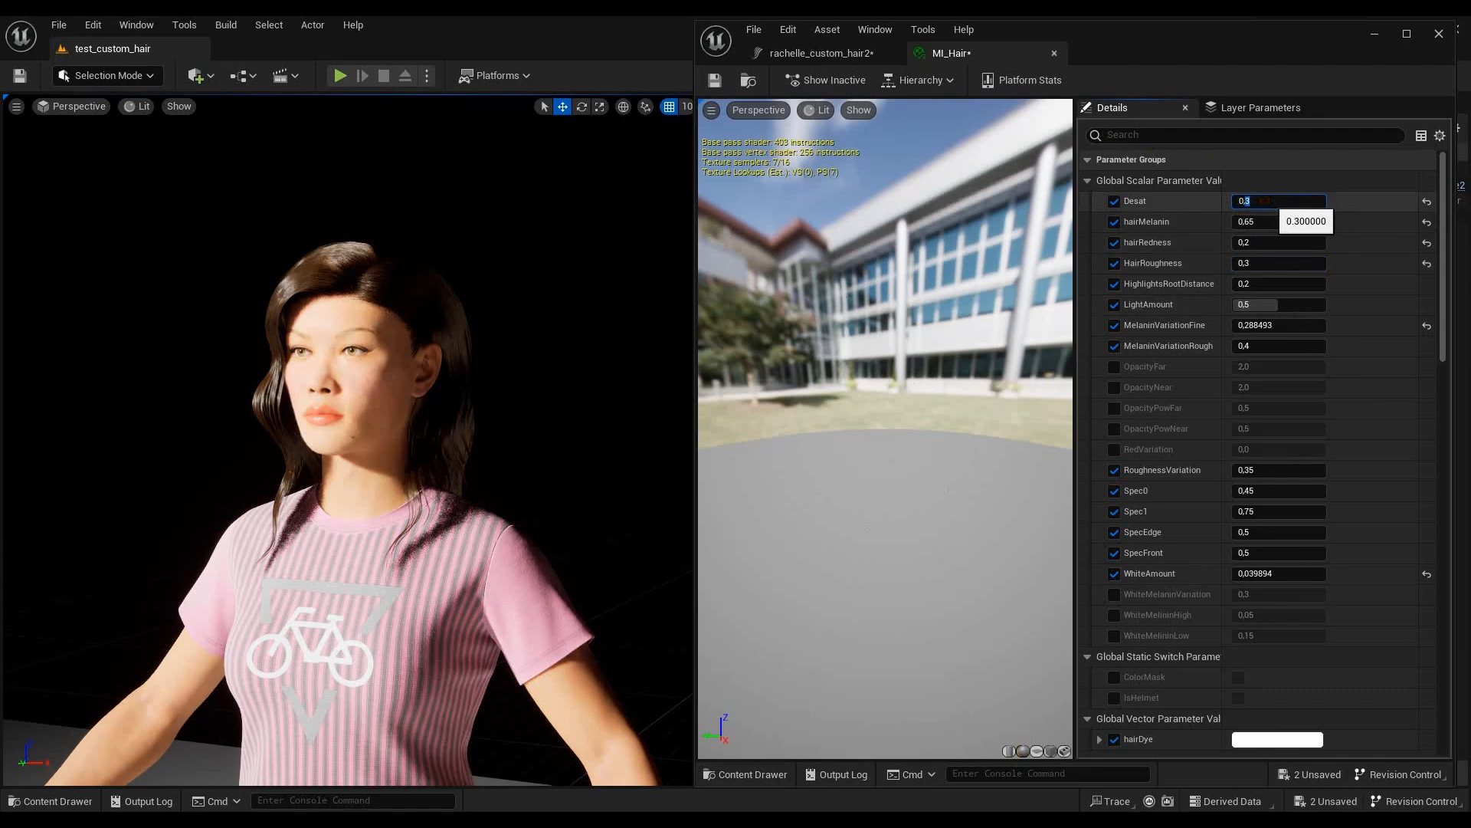
left_click(1257, 201)
double_click(1256, 201)
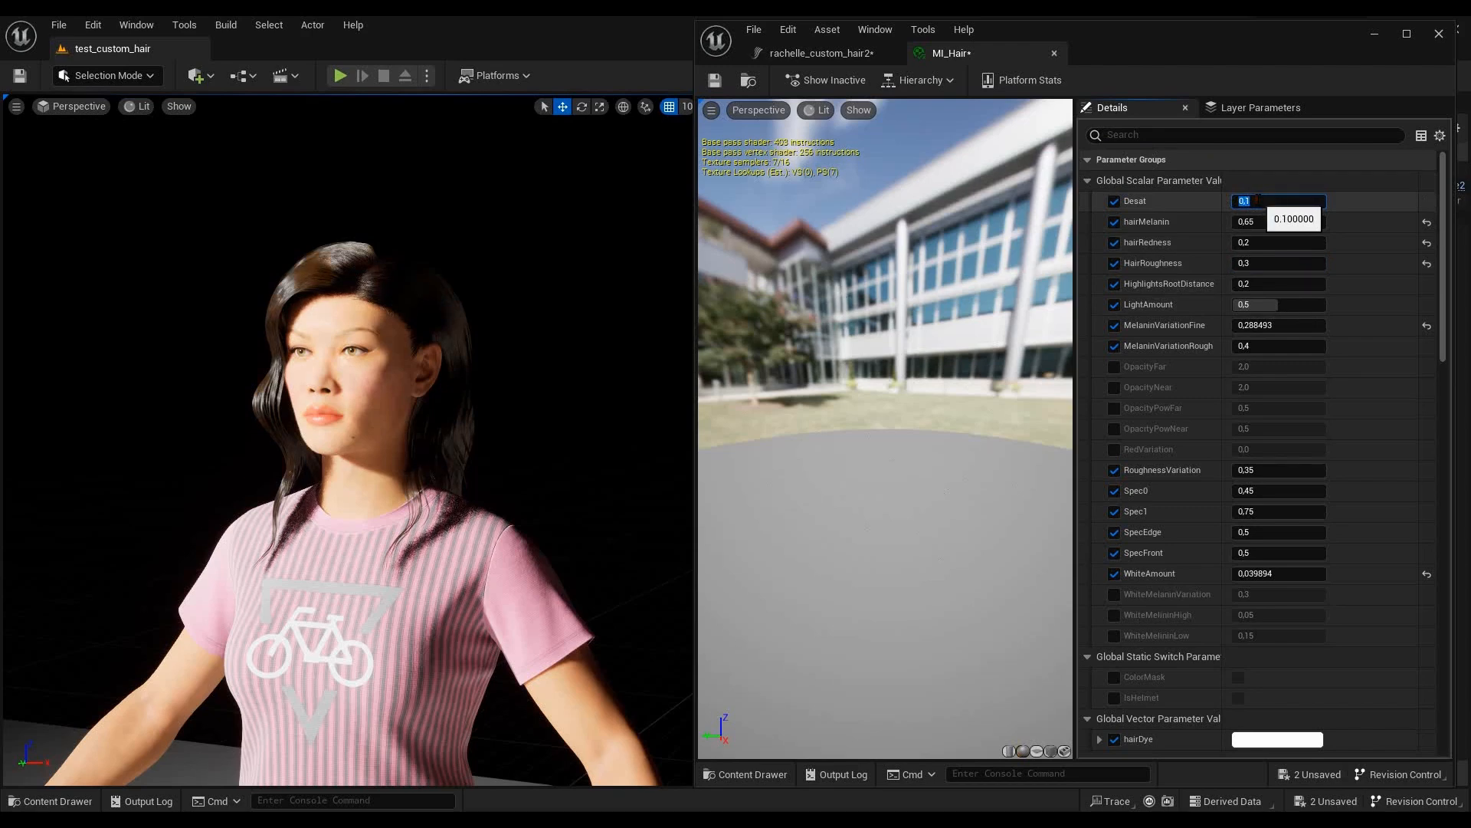
left_click(1247, 201)
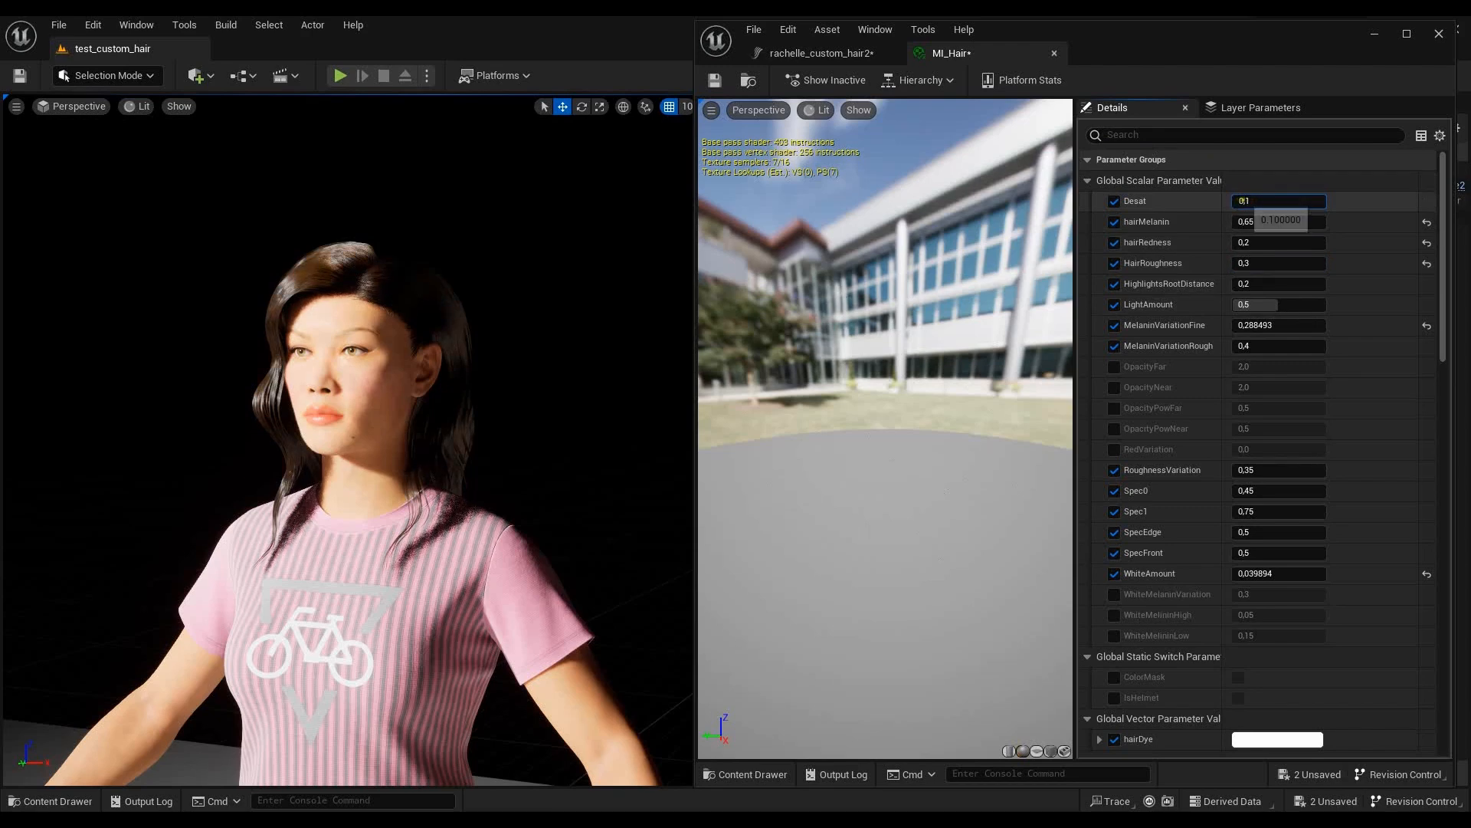
left_click_drag(1250, 200, 1221, 201)
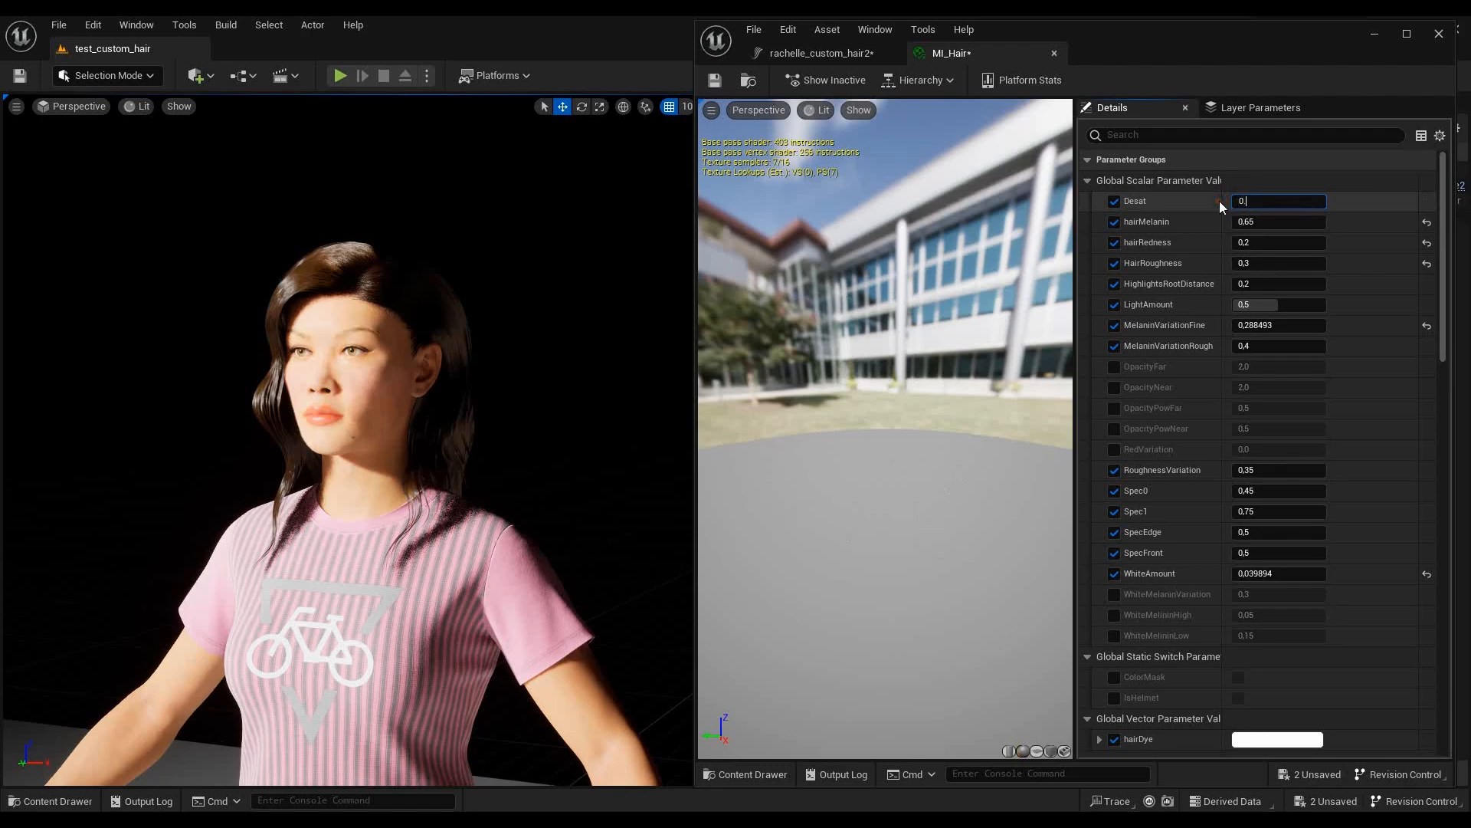
type("0.1")
- Examine the character's hair colour and shine up close and from a distance in the level viewport
left_click(544, 426)
middle_click_drag(549, 429, 356, 388)
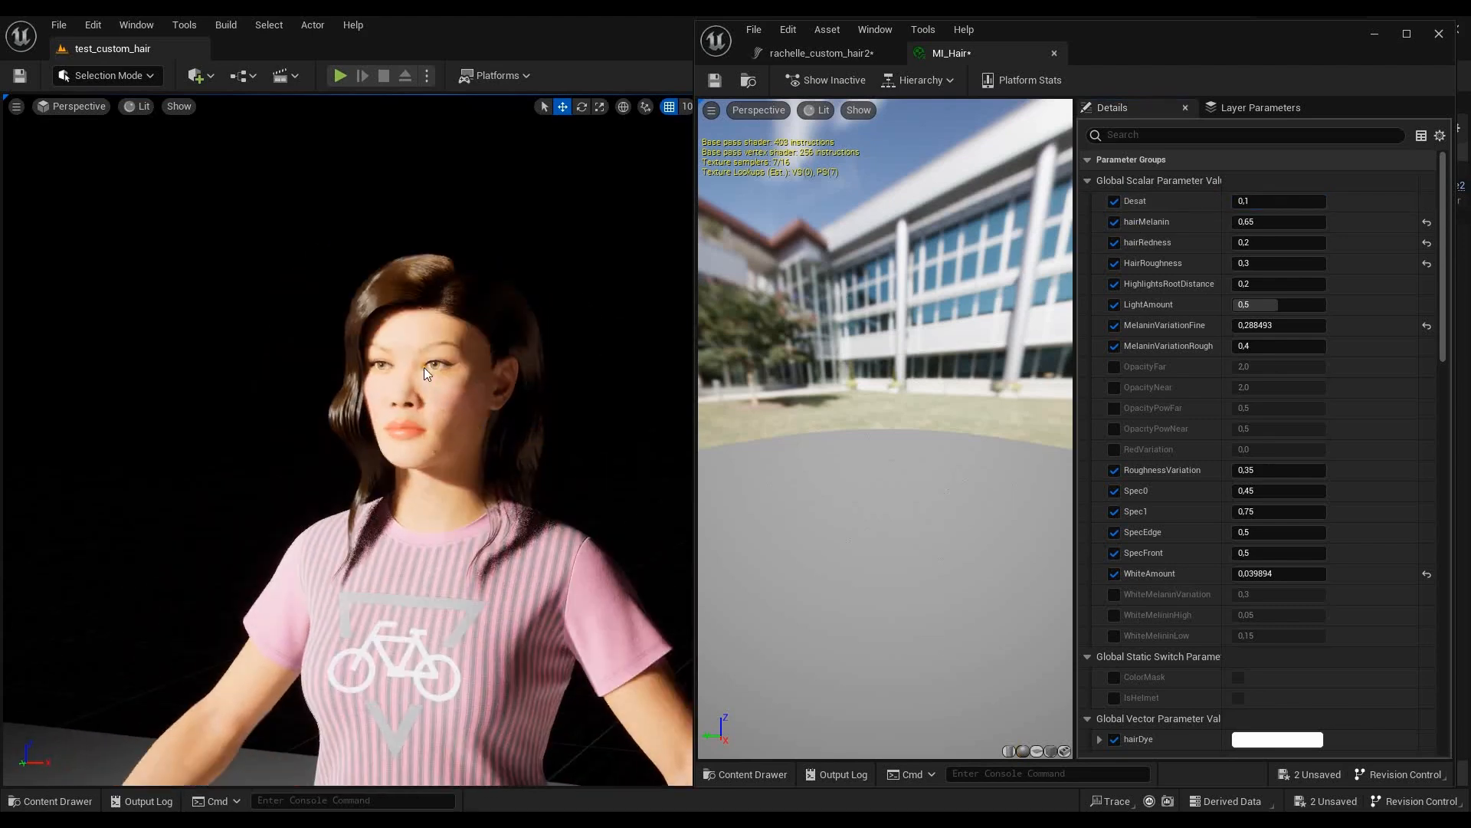
scroll(430, 251, "up", 5)
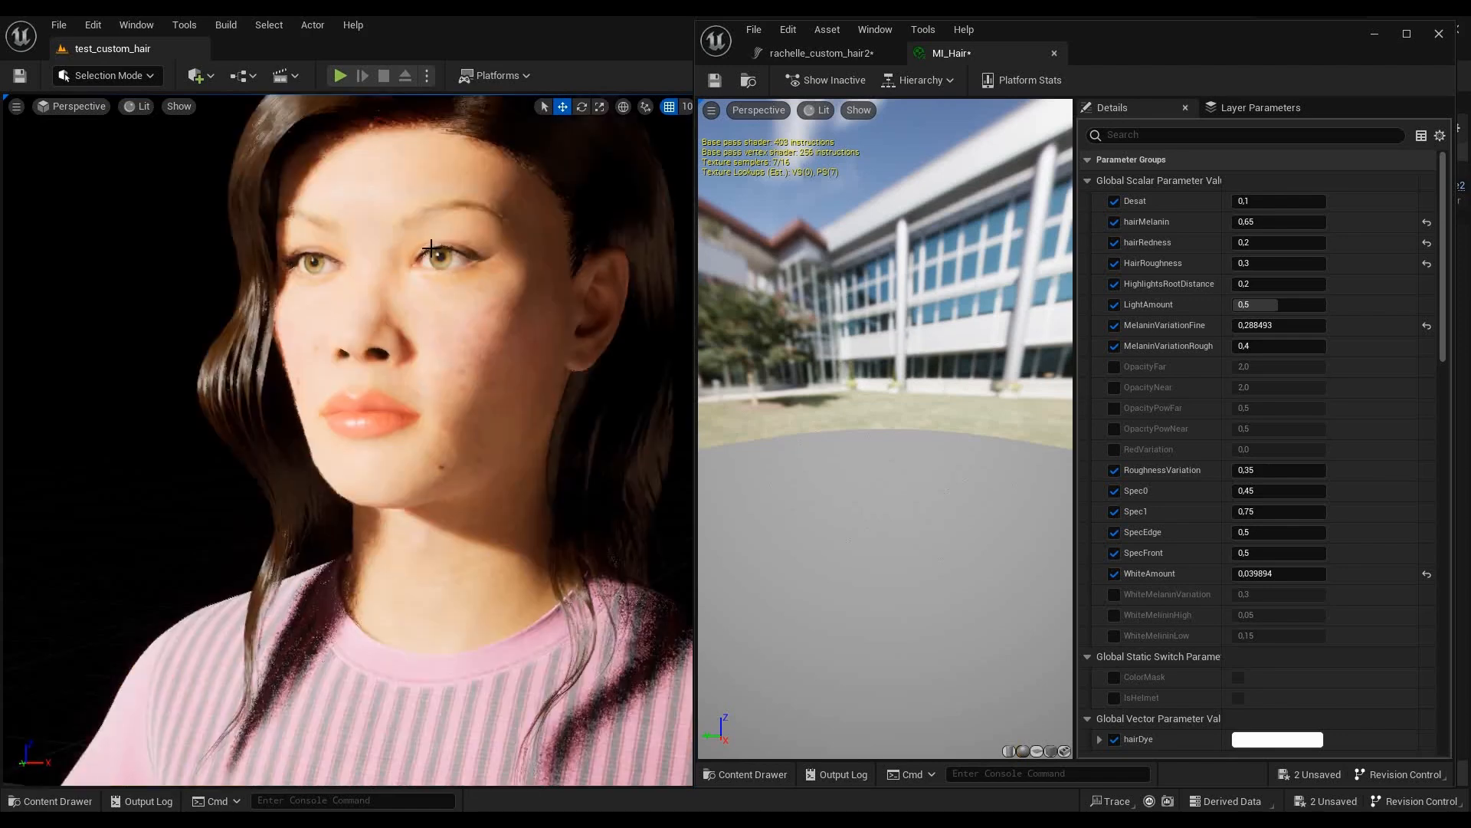
scroll(455, 424, "up", 2)
scroll(431, 431, "down", 4)
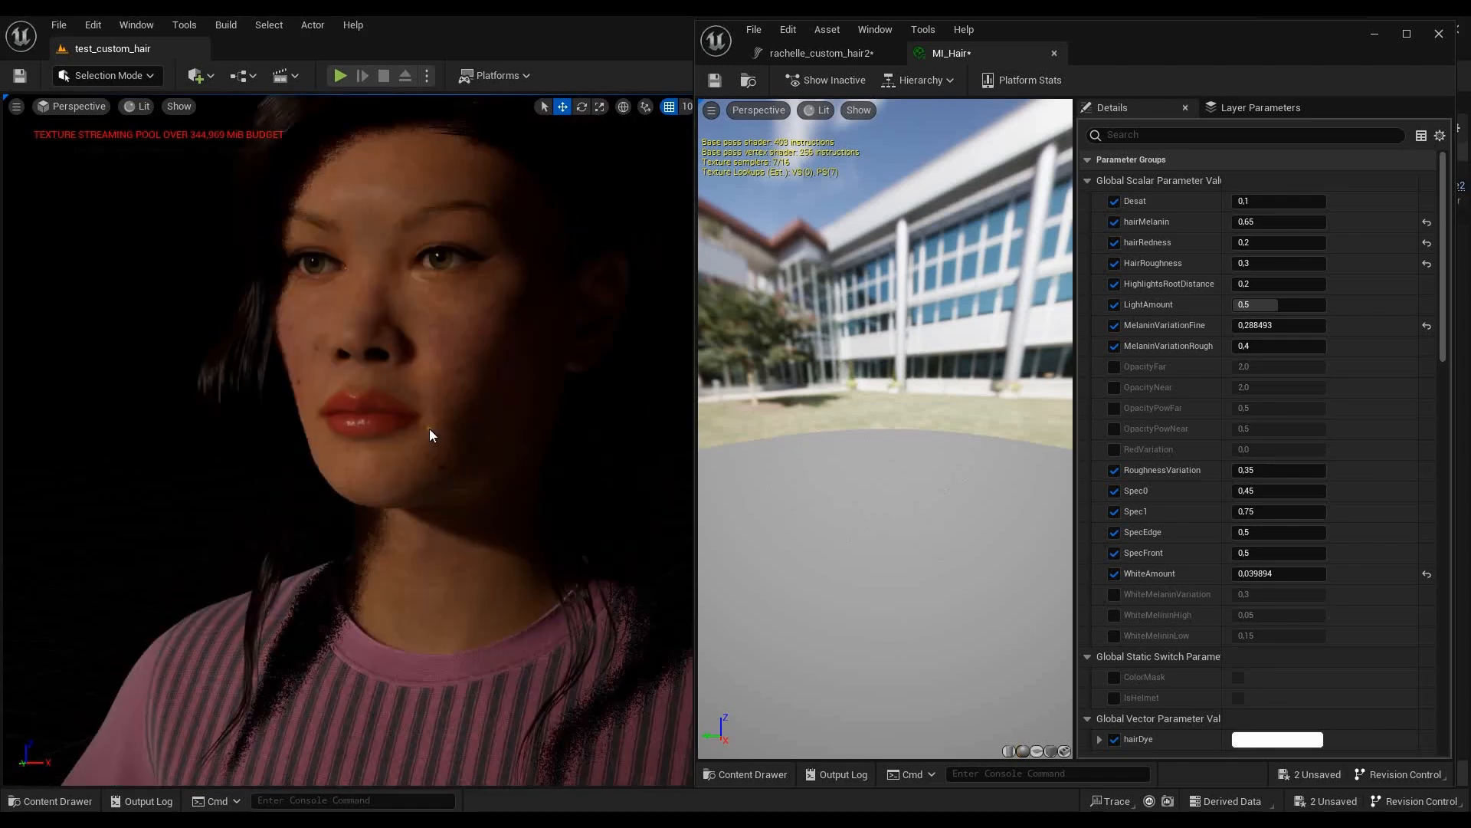
scroll(462, 392, "down", 3)
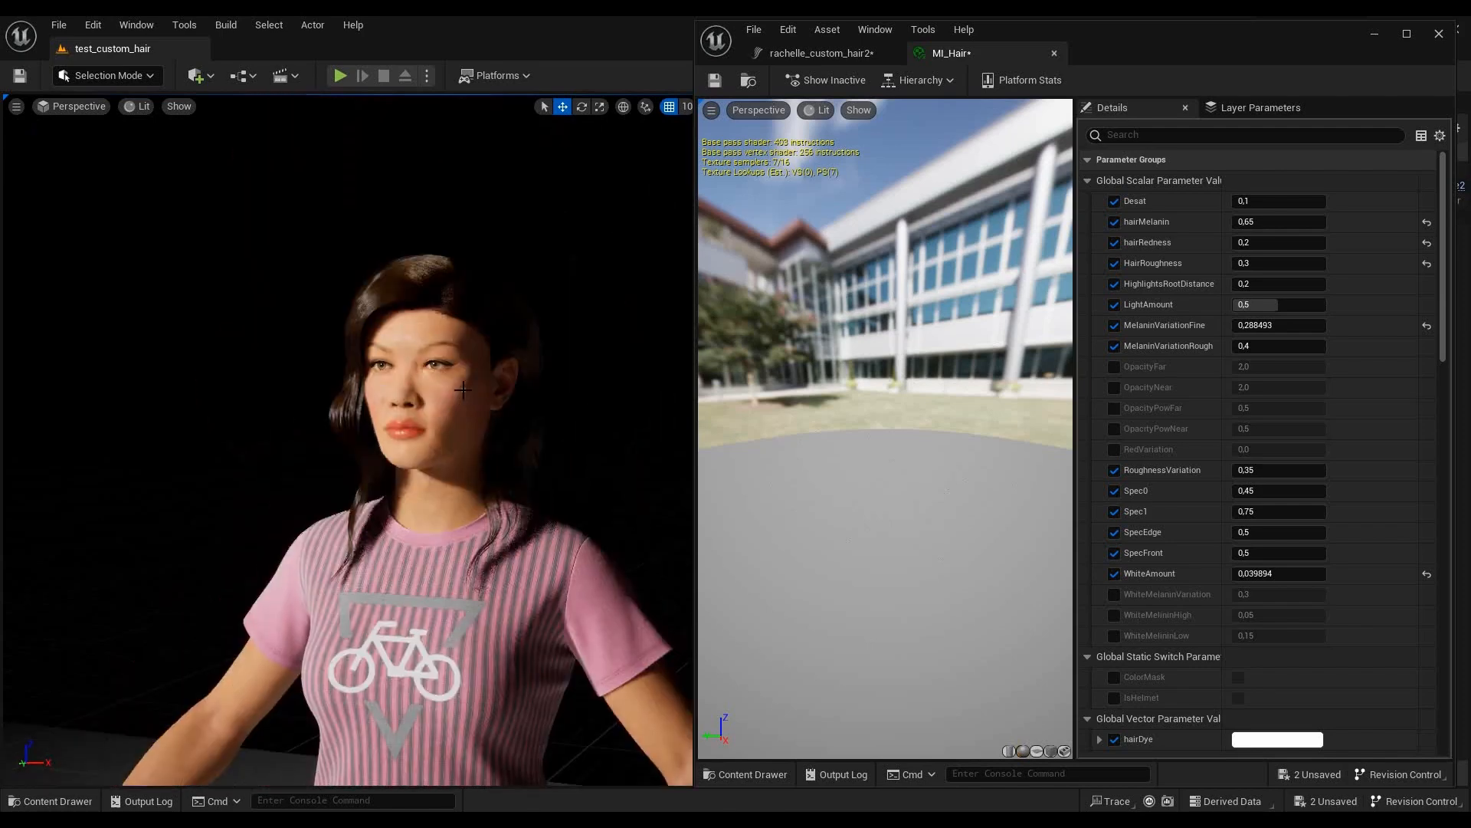
right_click_drag(641, 414, 521, 320)
scroll(408, 356, "up", 4)
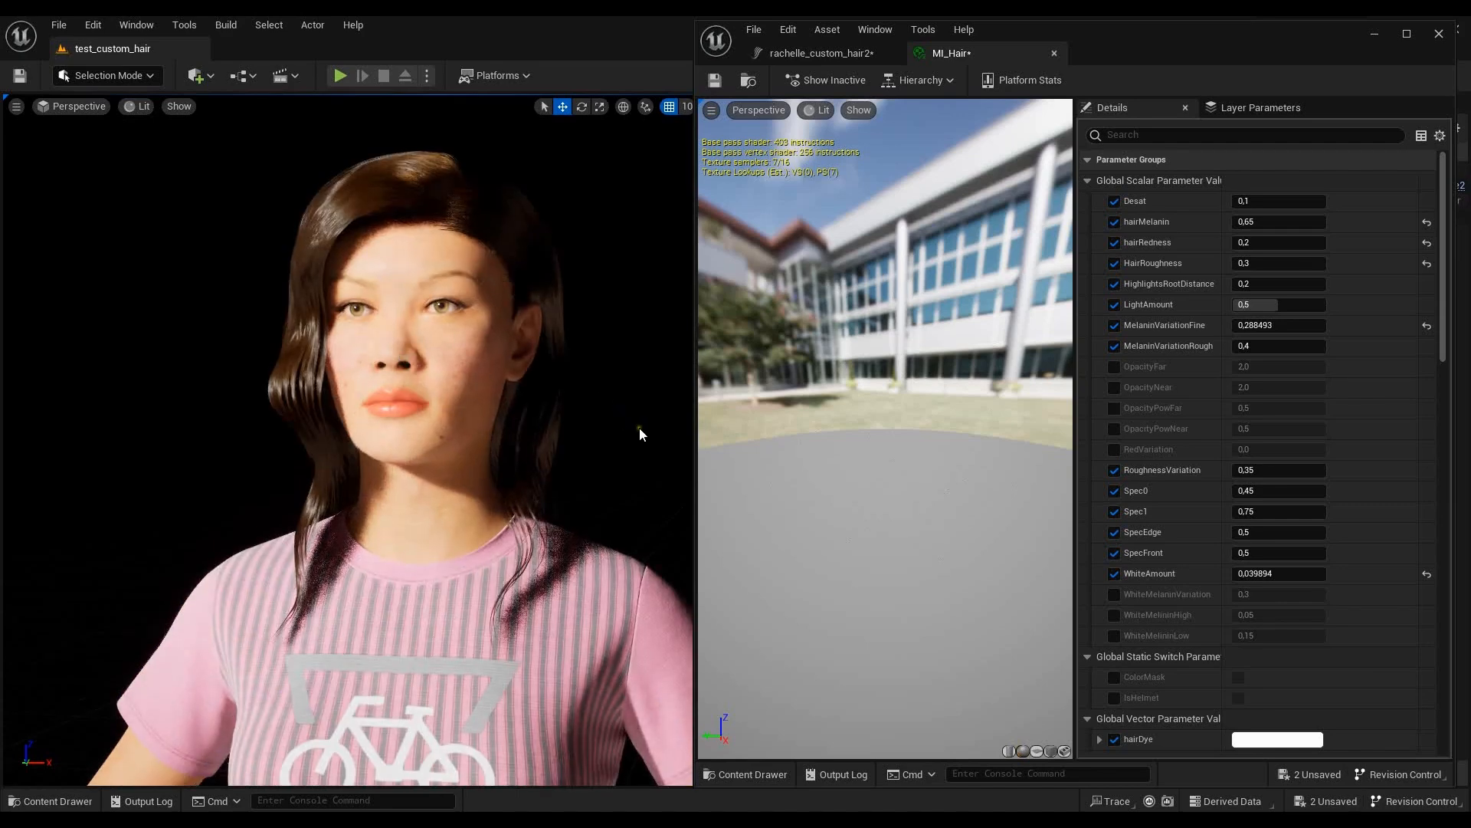
- Select the hair groom in the level and set MI_Hair's RoughnessVariation to 7.35
key("ctrl+2")
left_click_drag(527, 220, 525, 219)
left_click(526, 219)
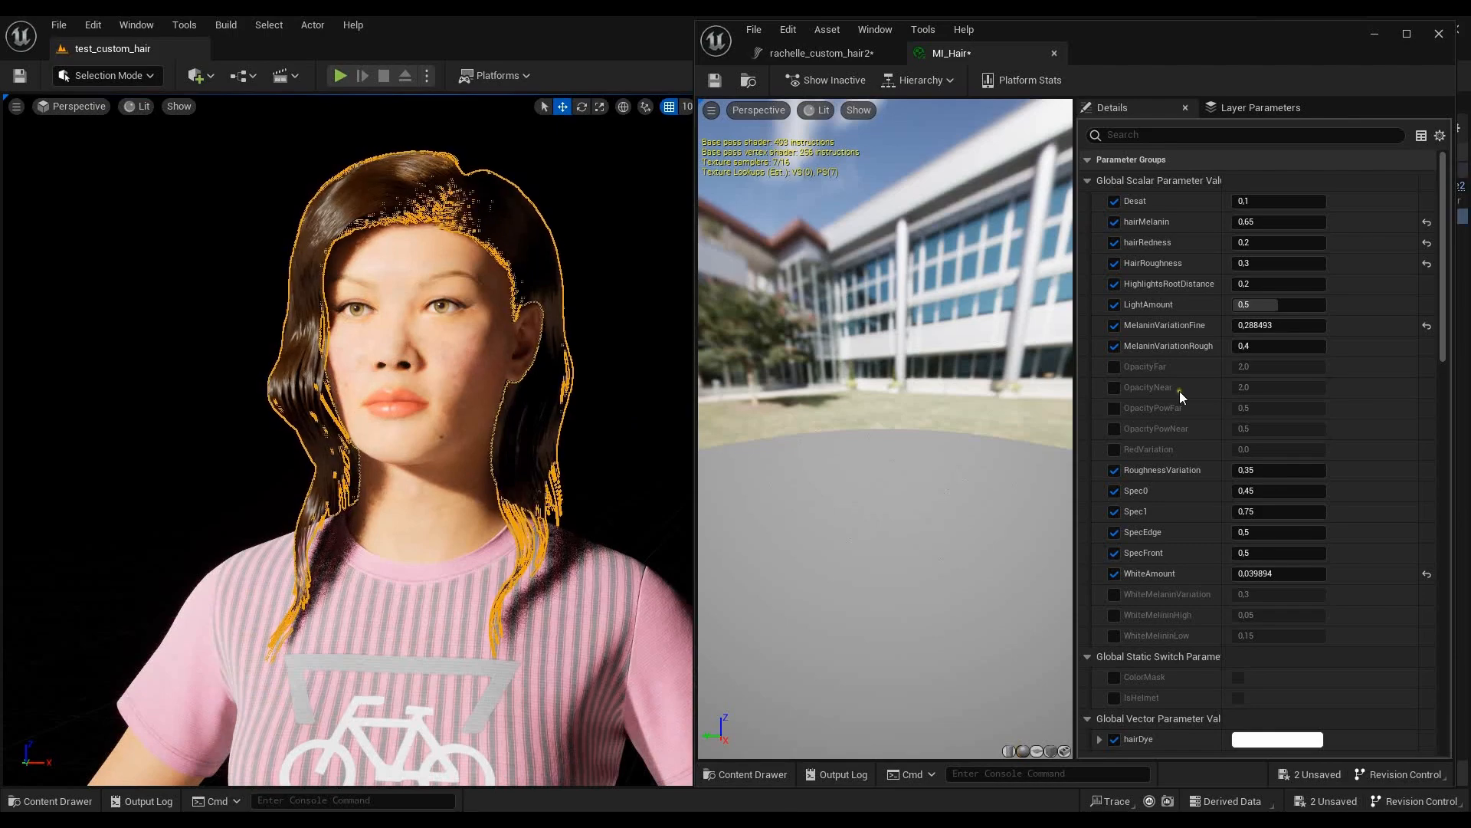
scroll(1325, 502, "down", 3)
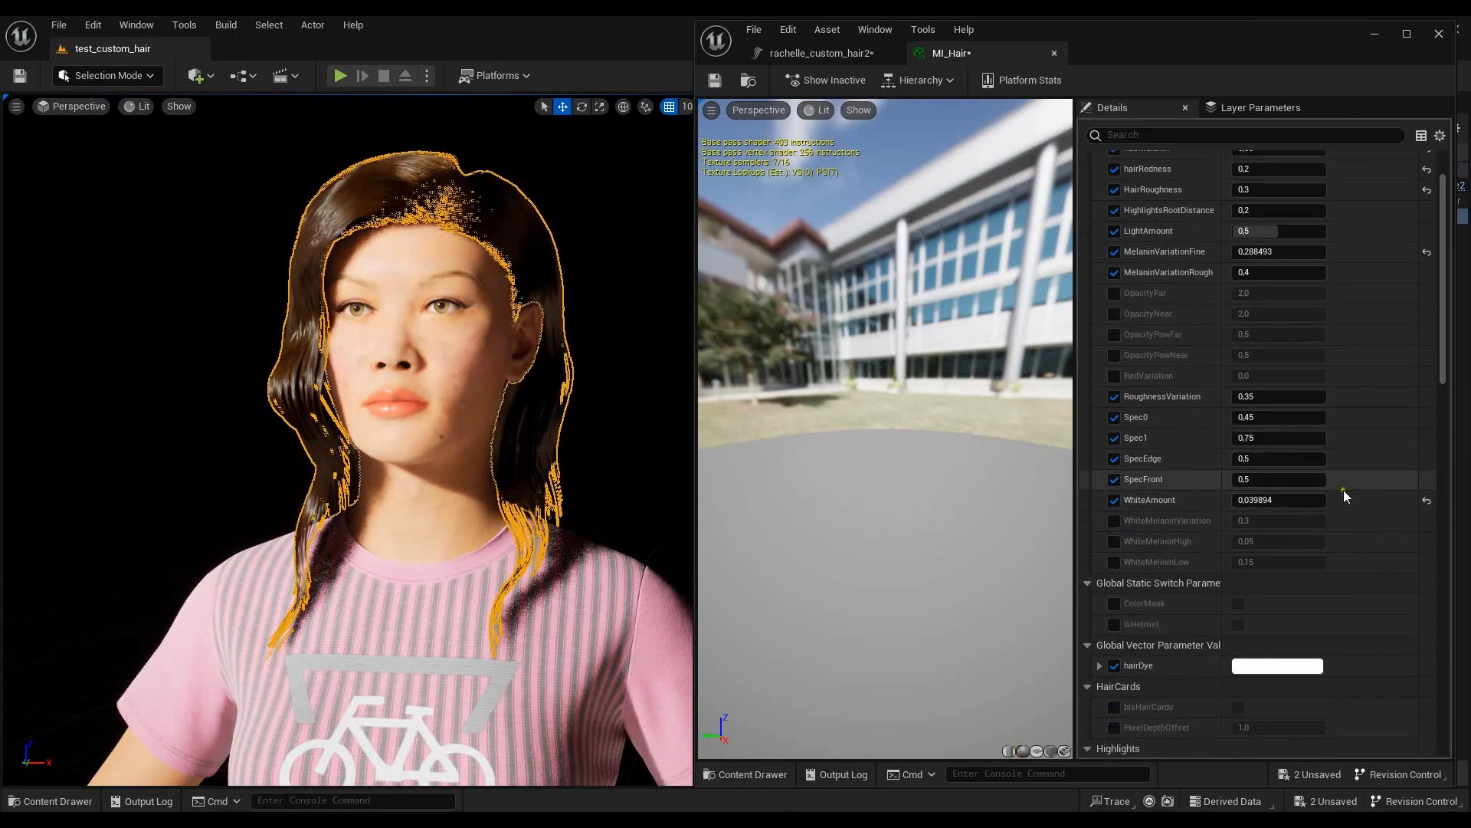
left_click(1262, 435)
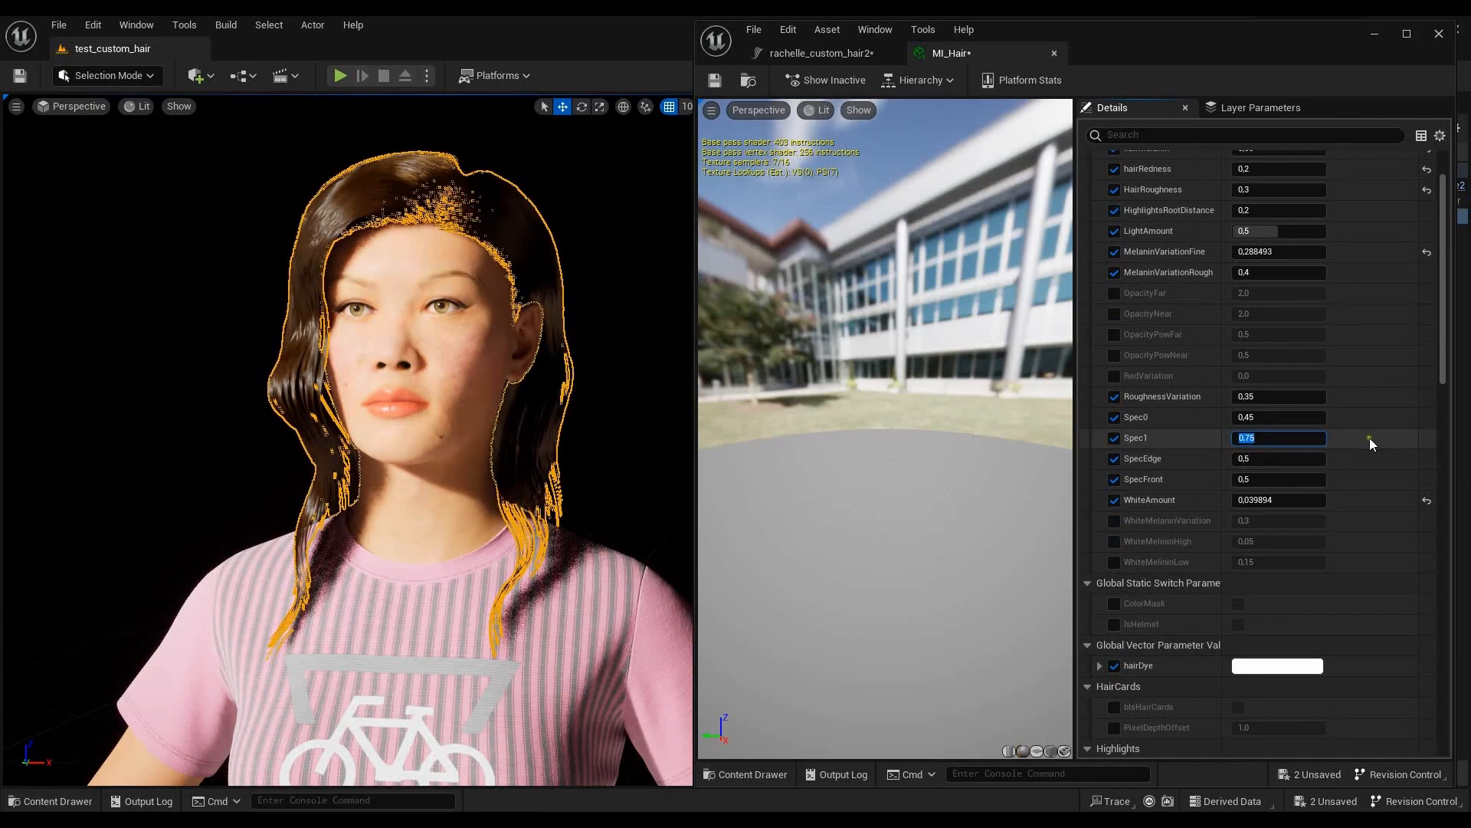
left_click(1265, 395)
type("7,35")
scroll(1372, 306, "up", 3)
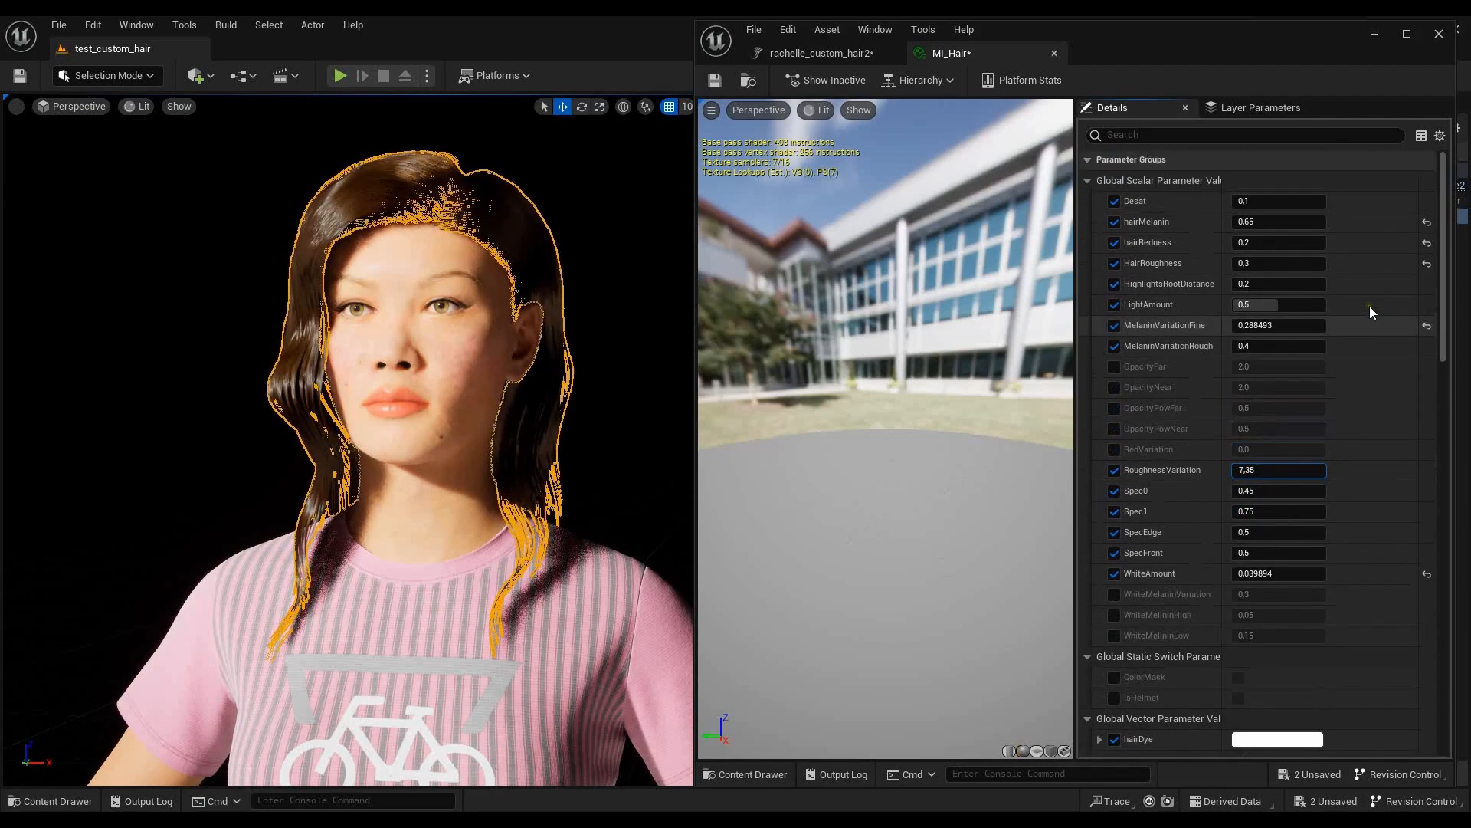
- Save the MI_Hair material instance and the rachelle_custom_hair2 groom, and close the asset editor window
left_click(1444, 619)
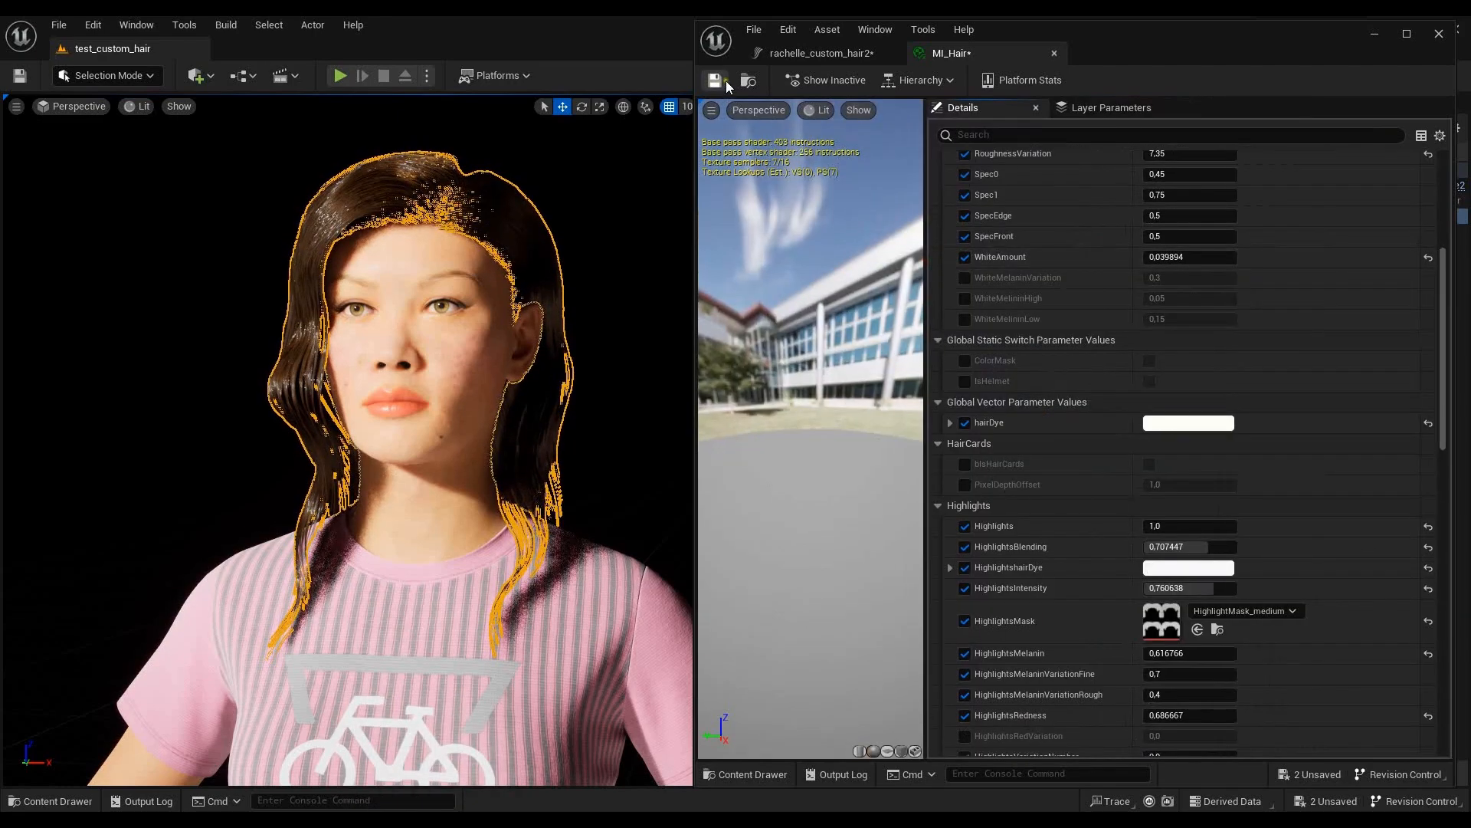
left_click(720, 82)
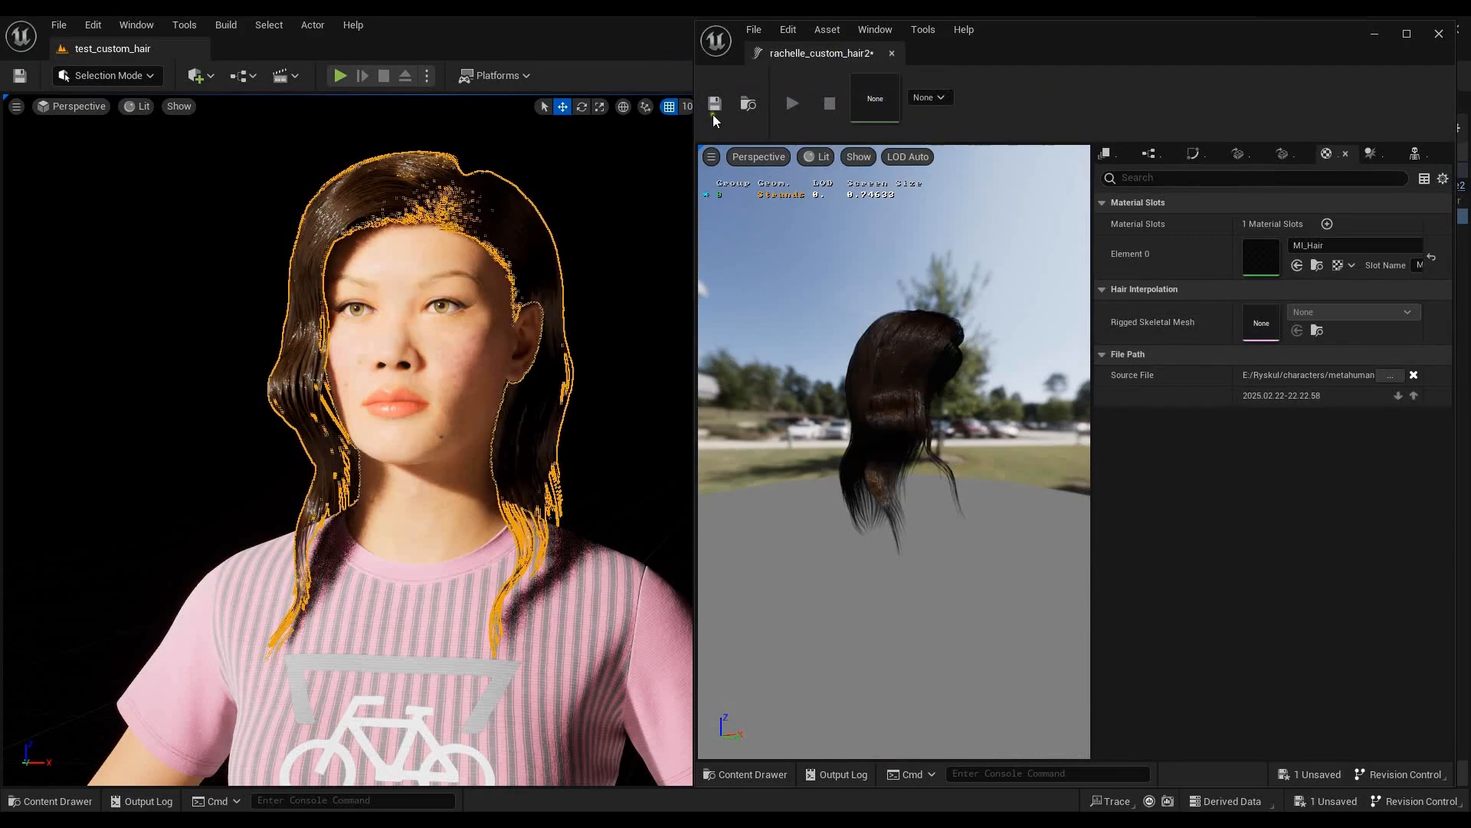
left_click(715, 104)
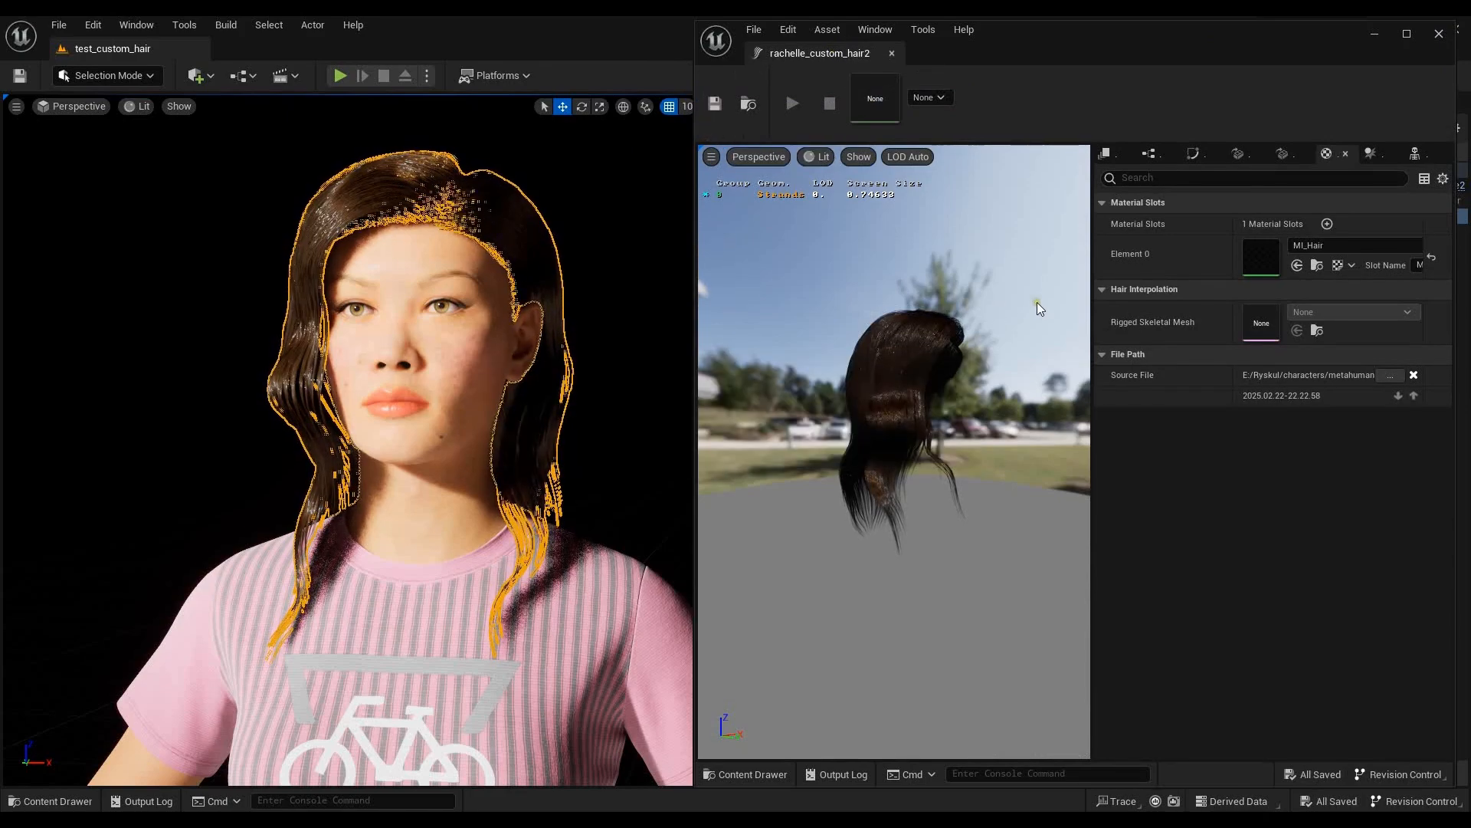
left_click_drag(968, 436, 1024, 379)
scroll(1018, 357, "down", 6)
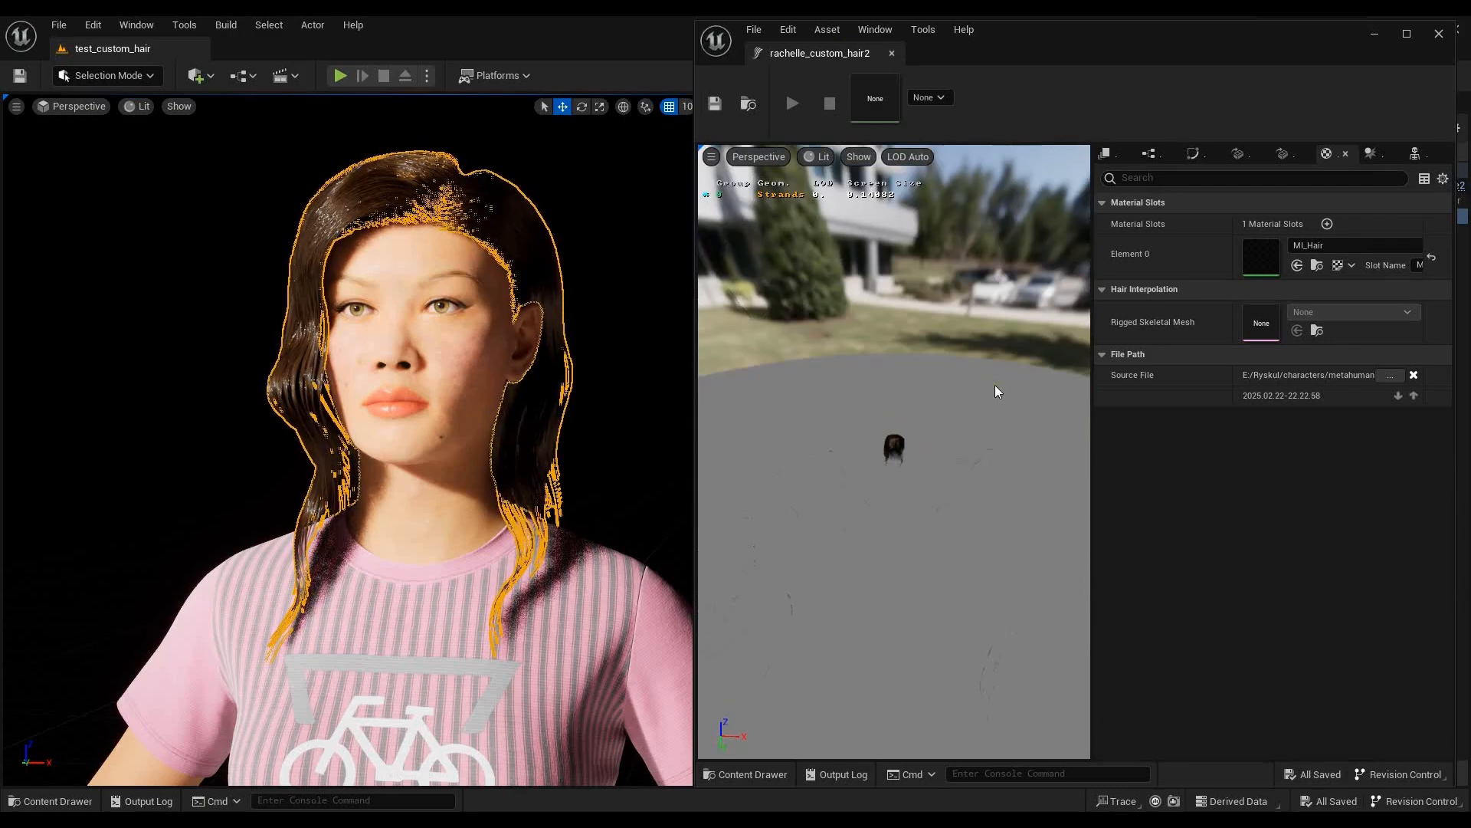
key("f")
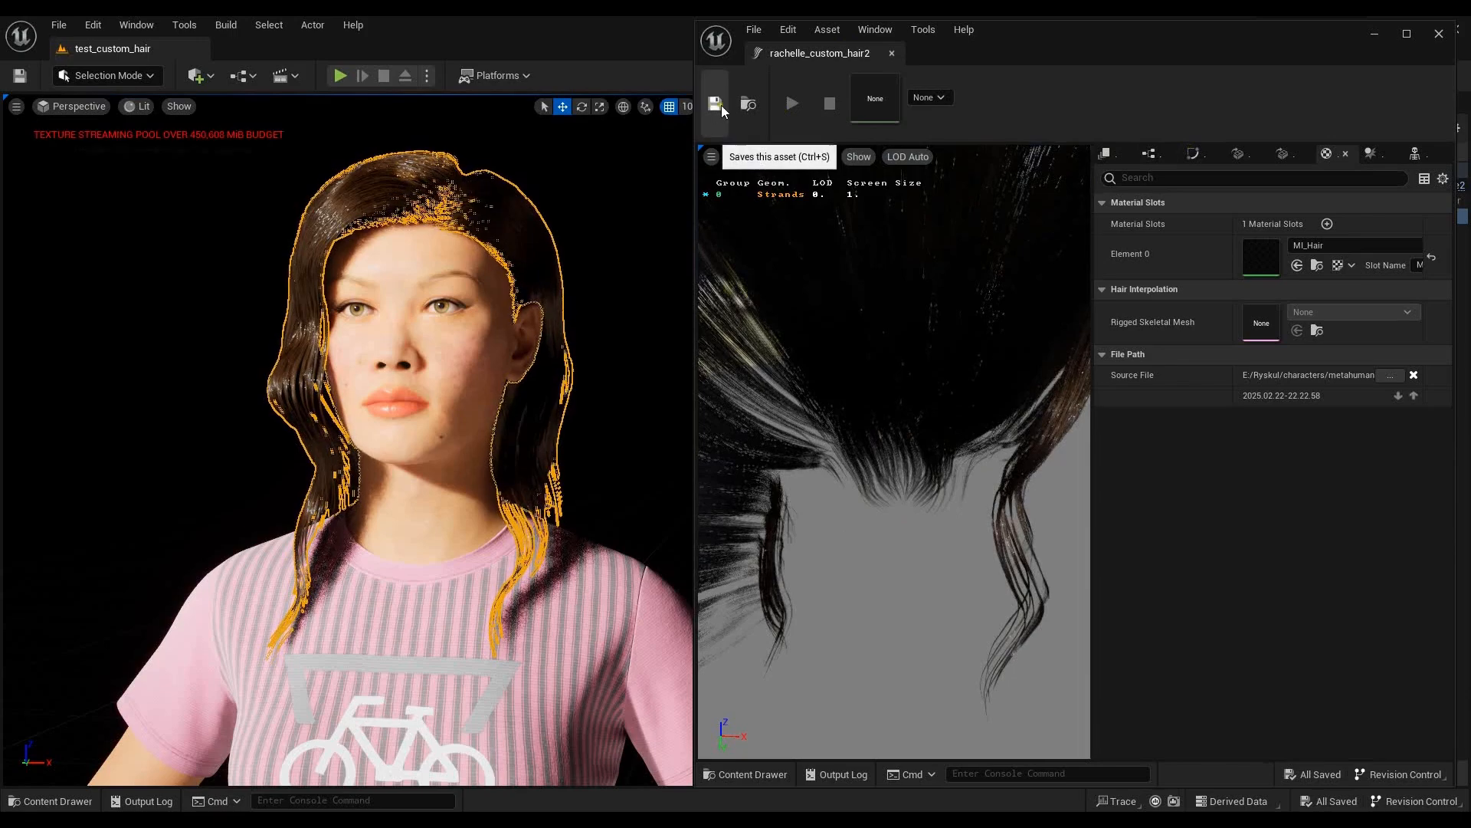
left_click(1439, 34)
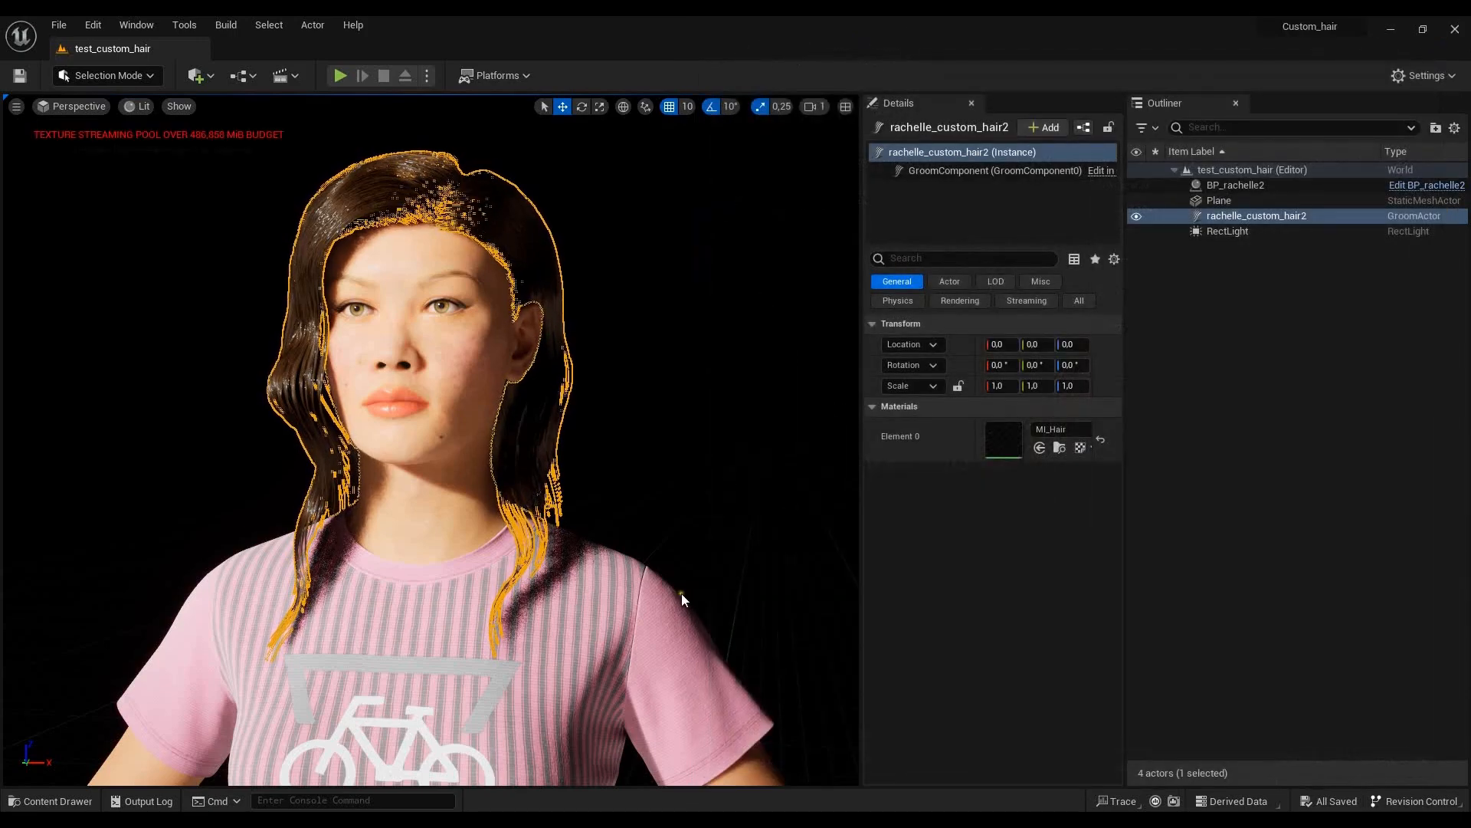
- Open the Hair folder under MetaHumans/rachelle2/FemaleHair in the project content
left_click(65, 801)
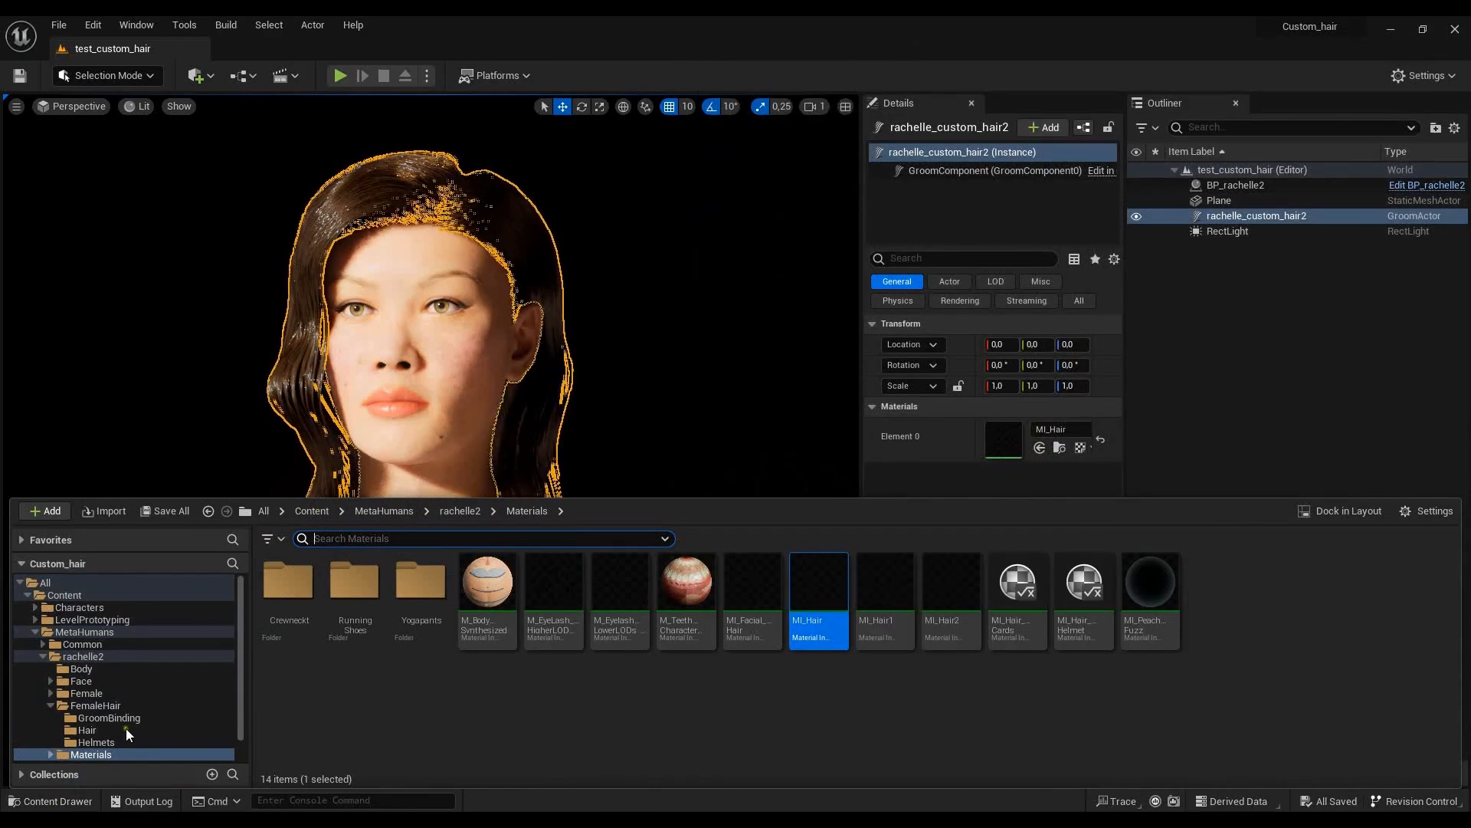
left_click(98, 732)
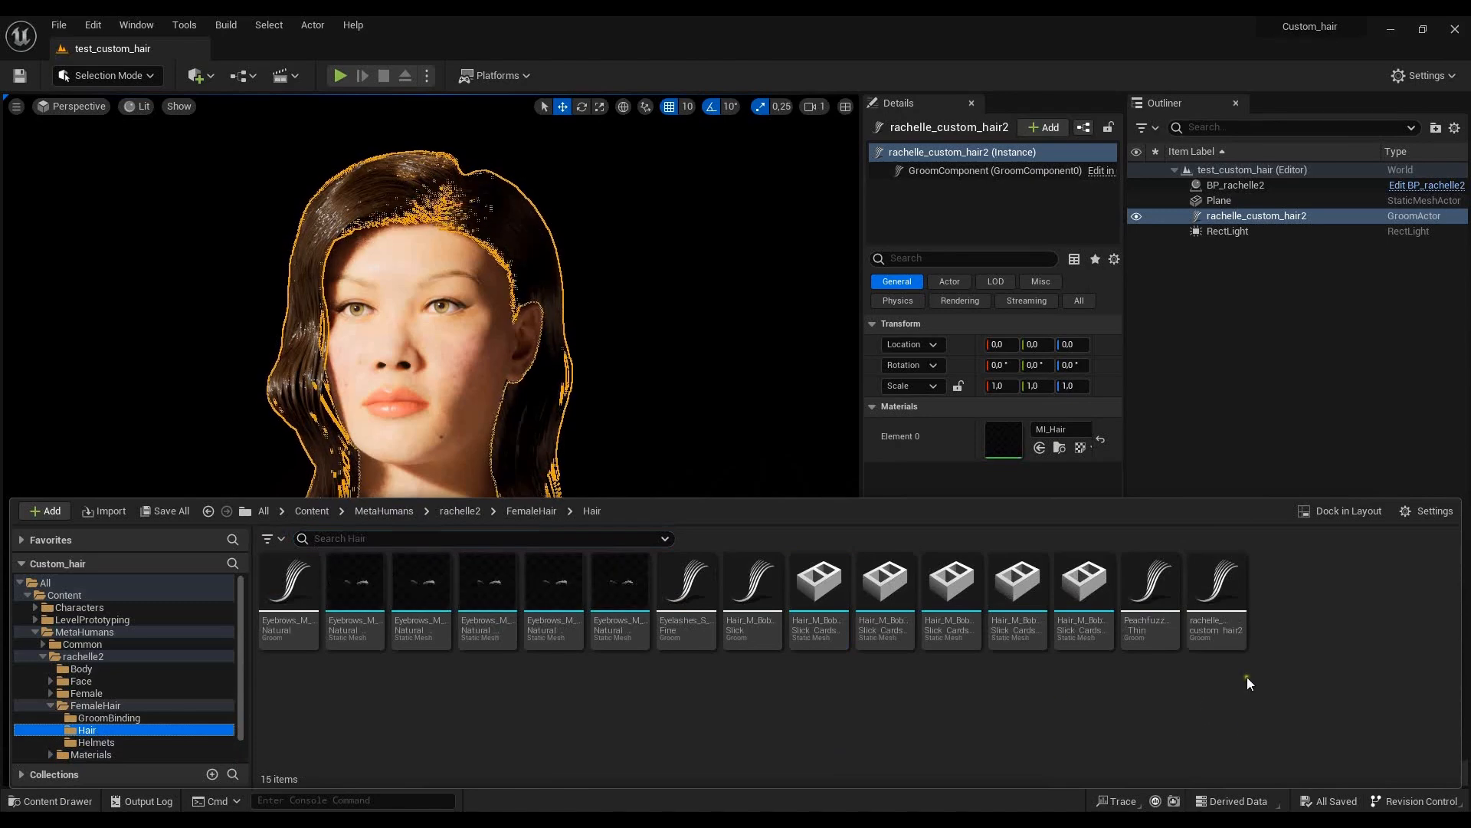
- Create a skeletal mesh groom binding for rachelle_custom_hair2 with rachelle2_FaceMesh as the target, and close the binding asset window
right_click(1214, 592)
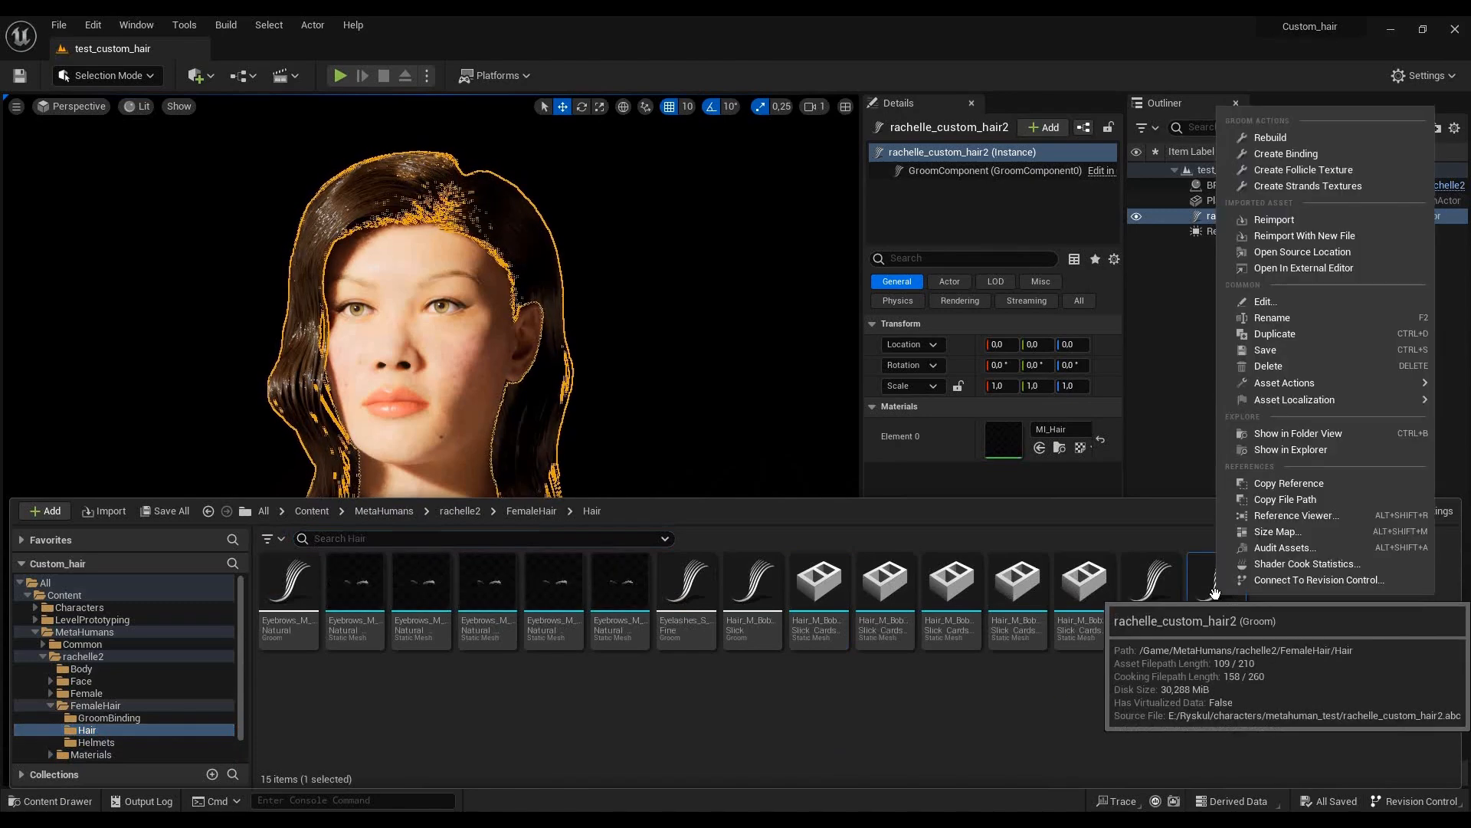
left_click(1303, 153)
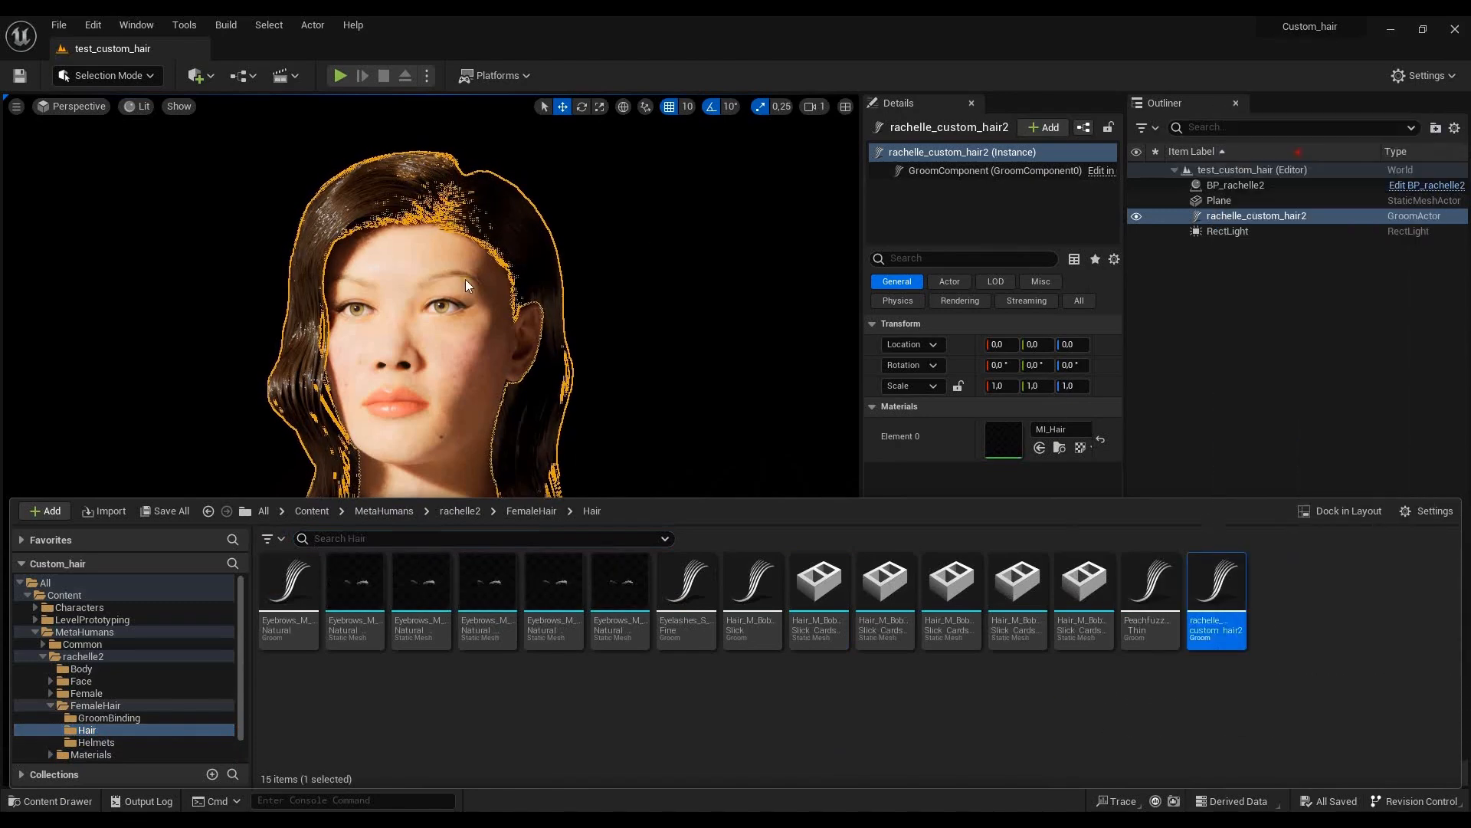
left_click(872, 448)
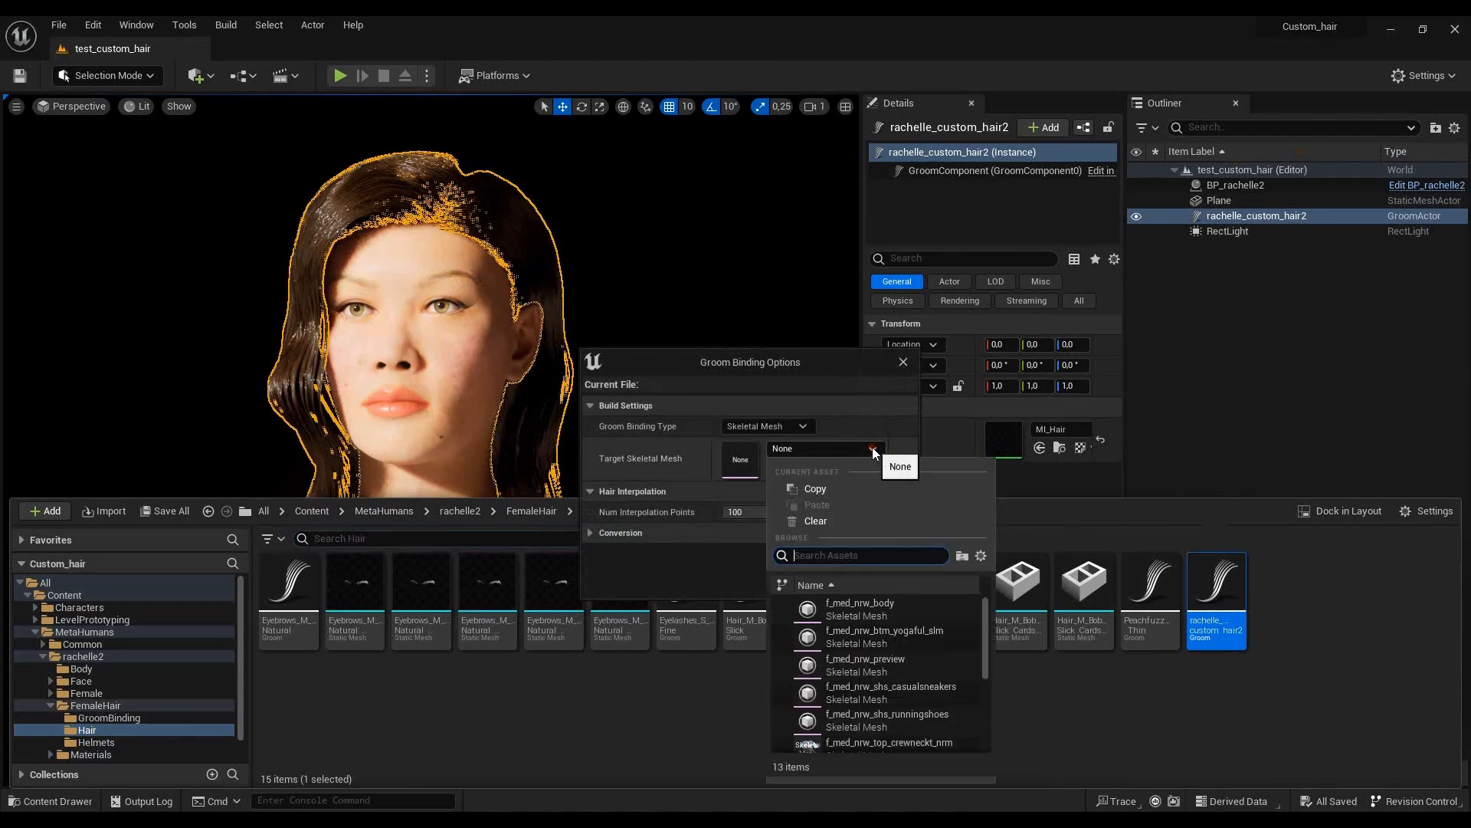
left_click_drag(987, 631, 996, 683)
left_click(858, 659)
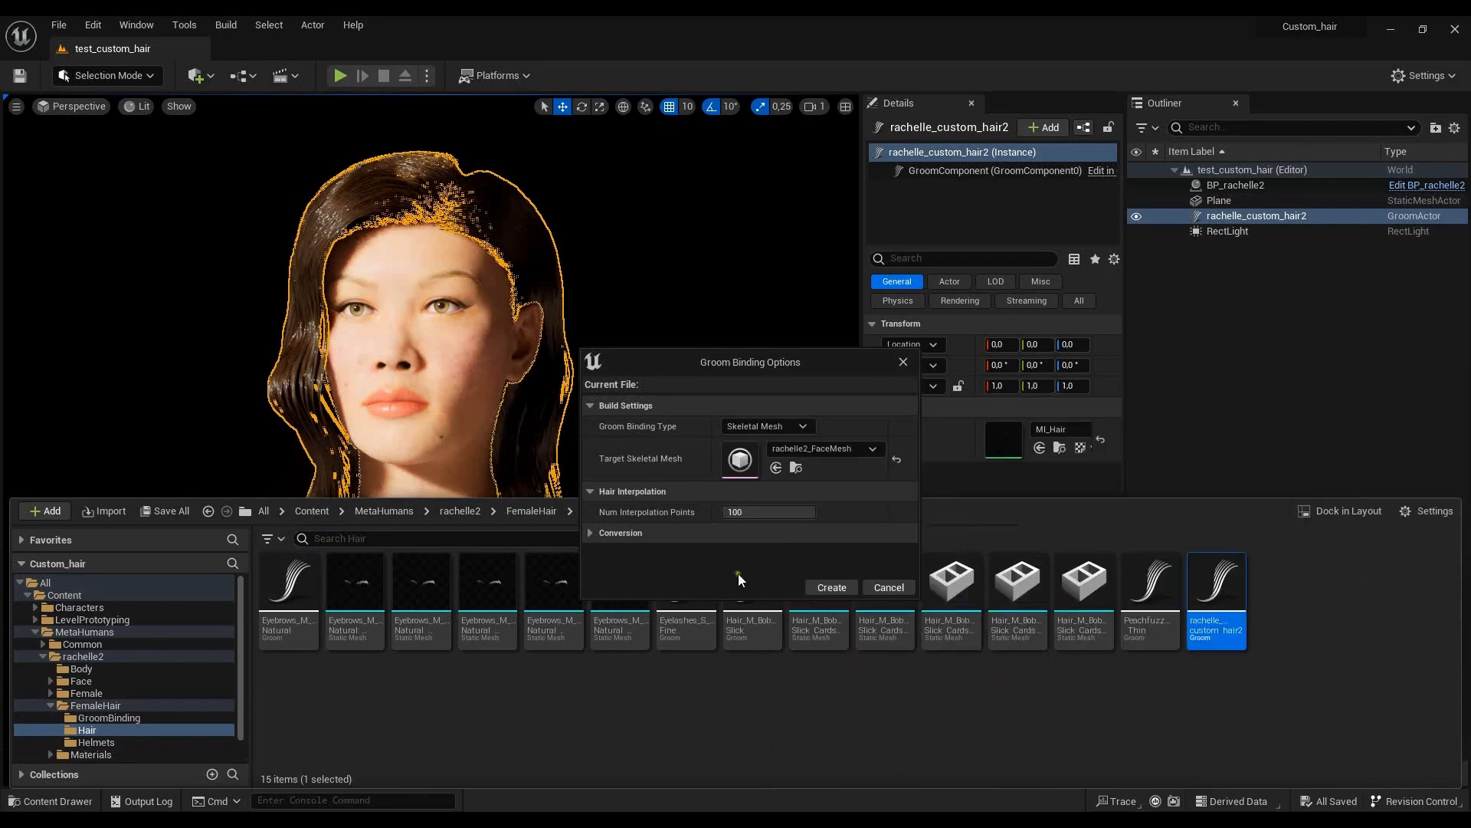
left_click(833, 585)
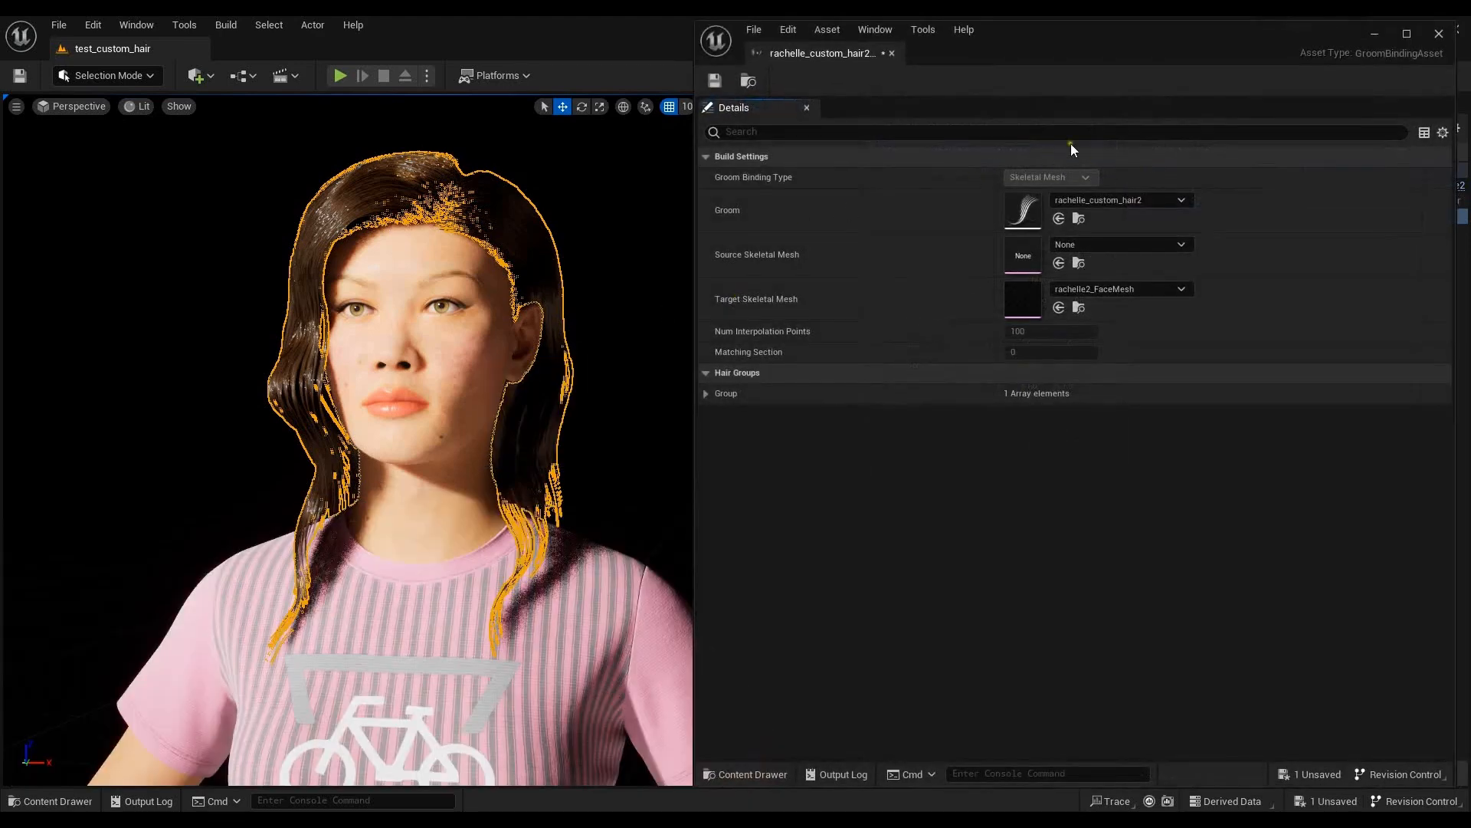
left_click(1439, 34)
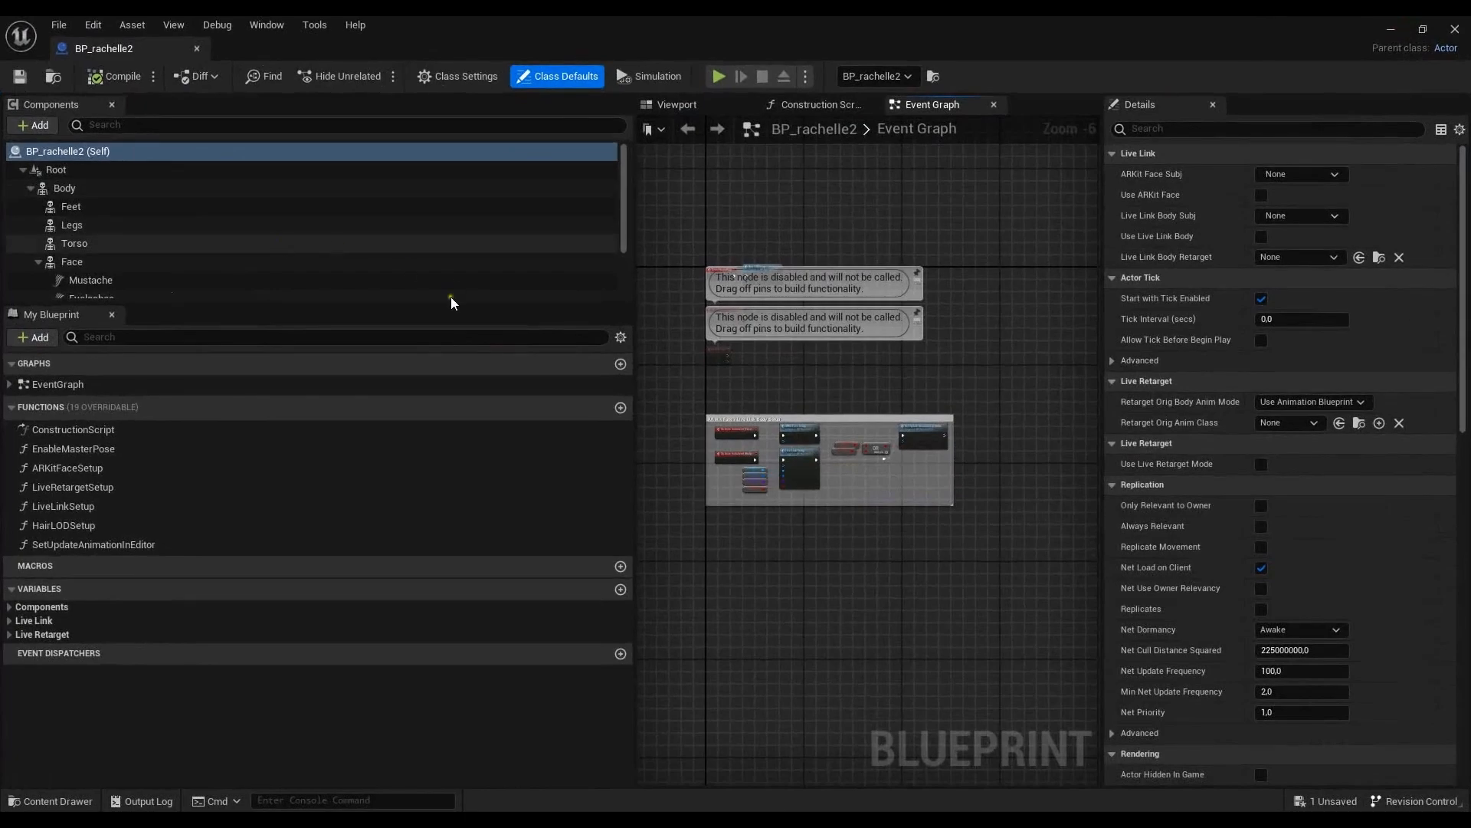
- Add a Groom component to the BP_rachelle2 blueprint and name it New_hair
left_click(34, 125)
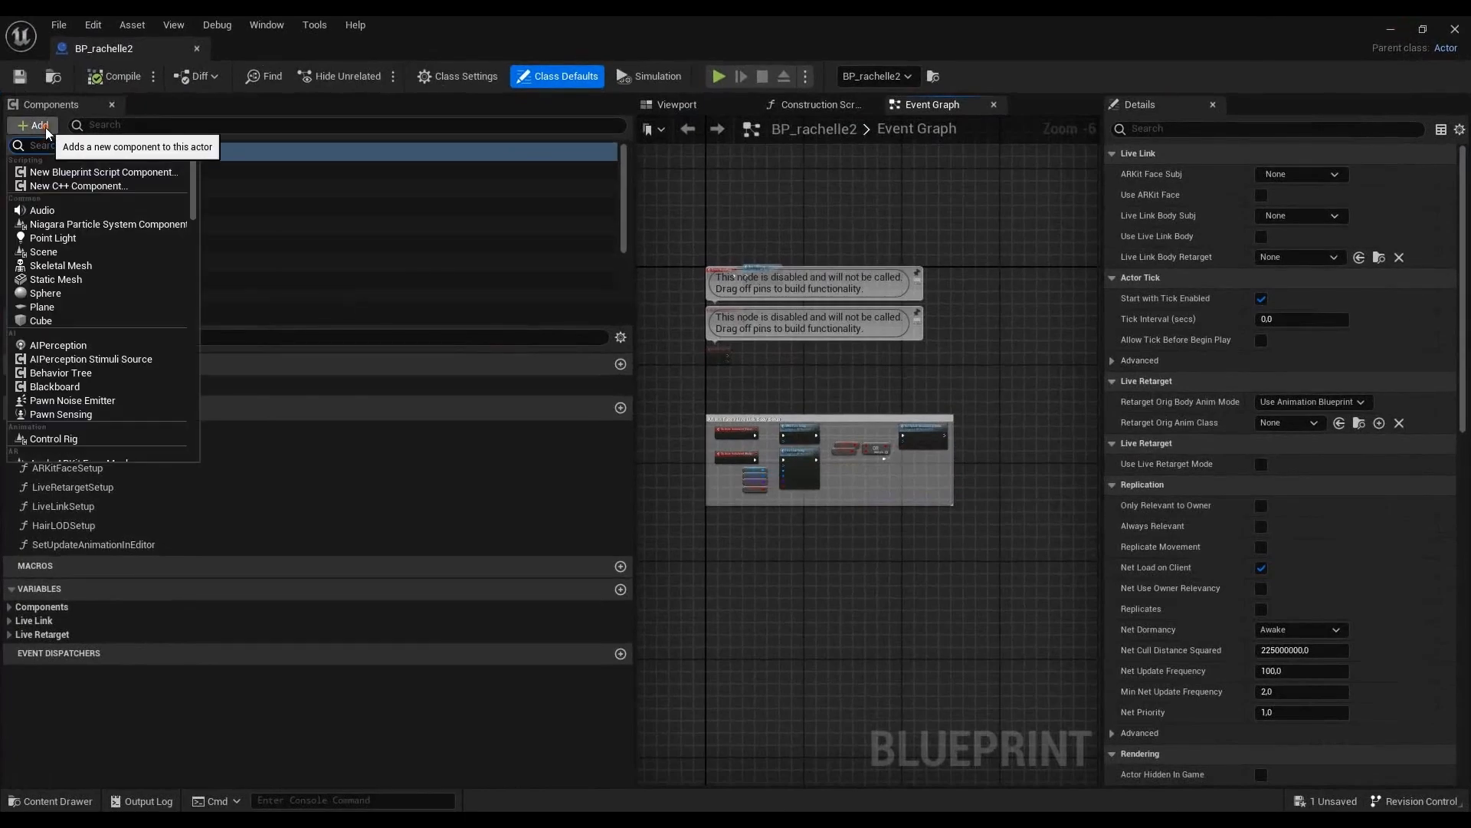
type("G")
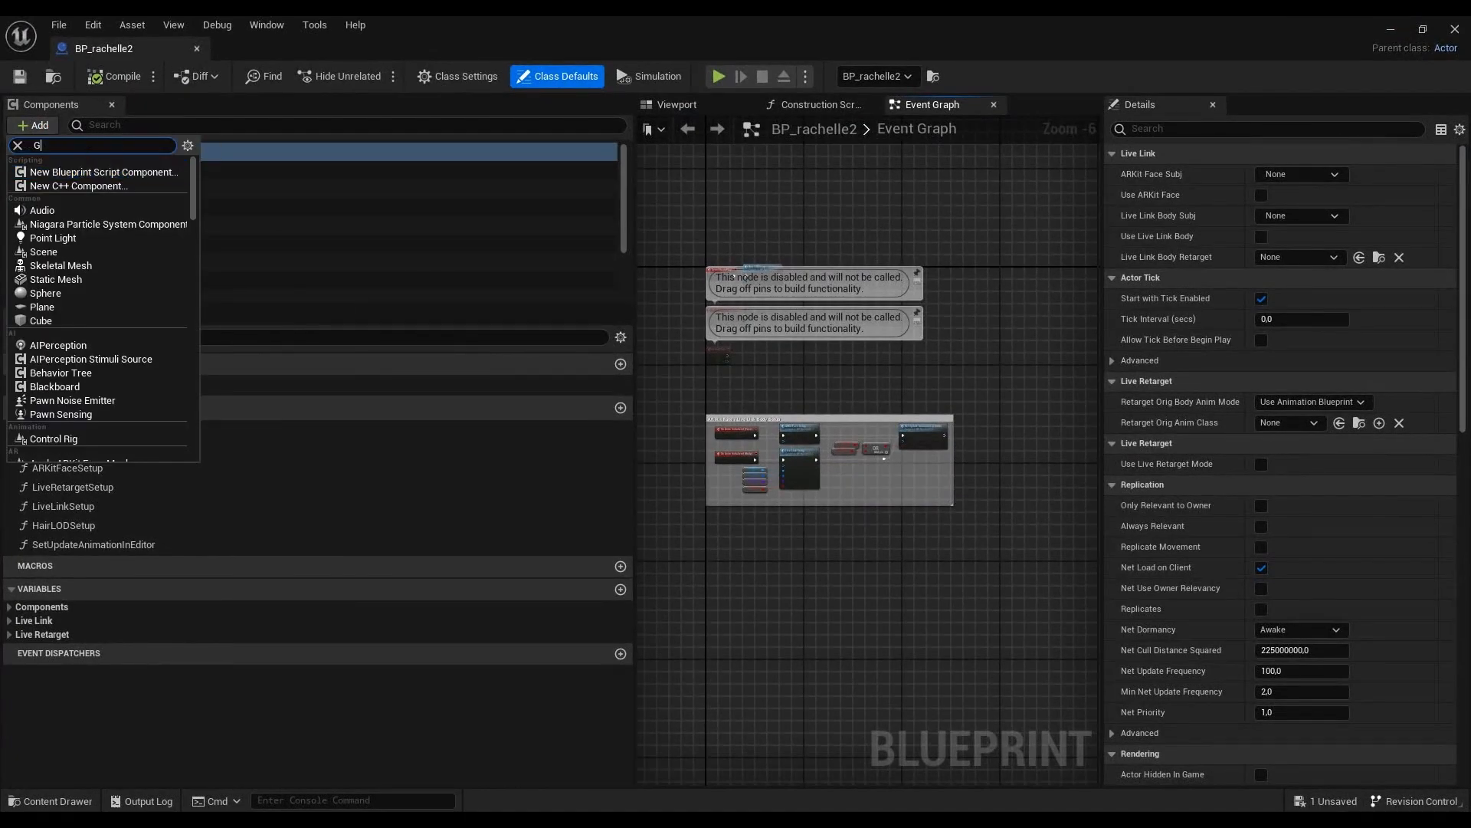
type("room")
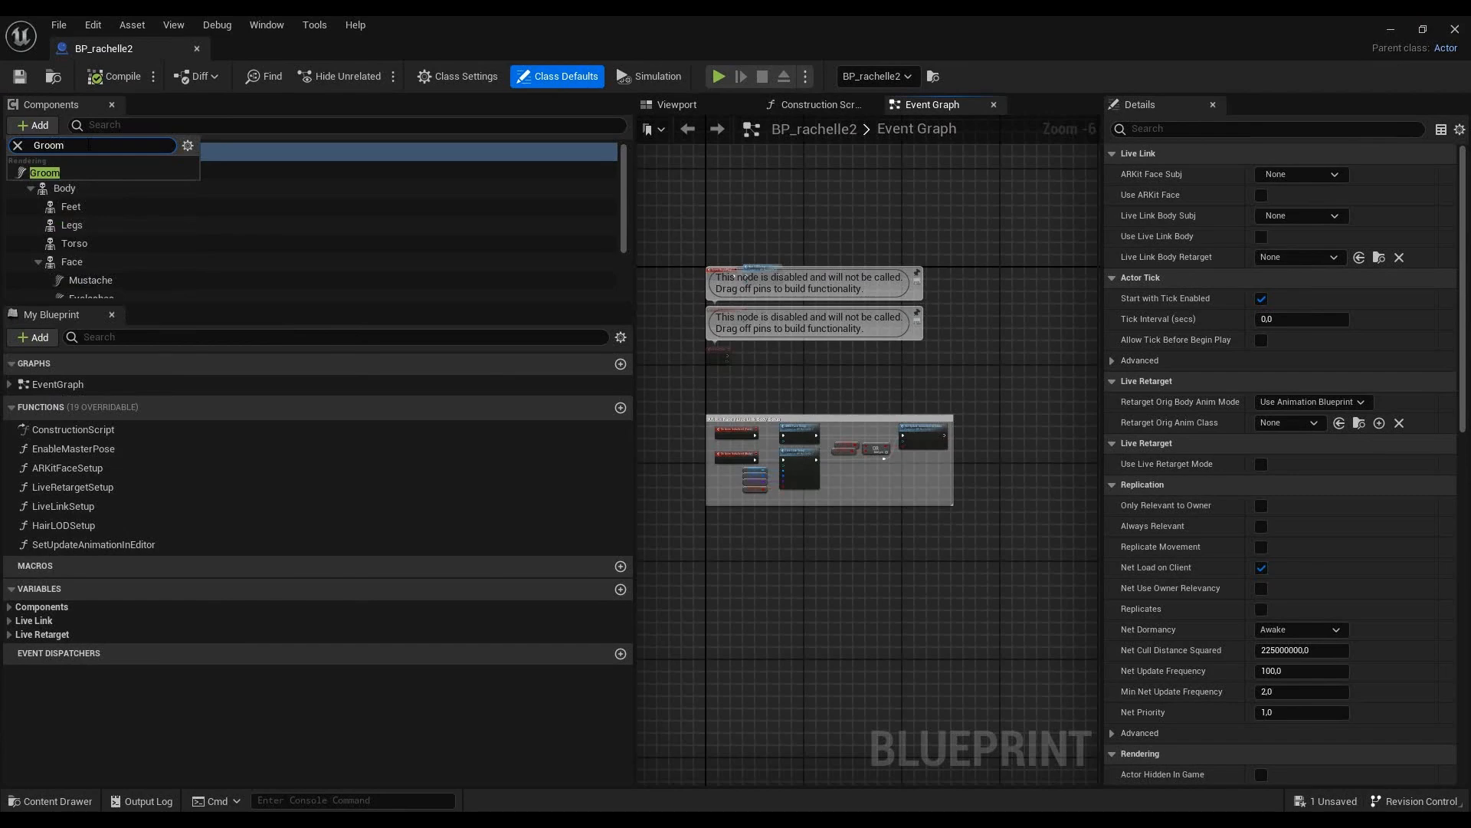
left_click_drag(45, 172, 410, 257)
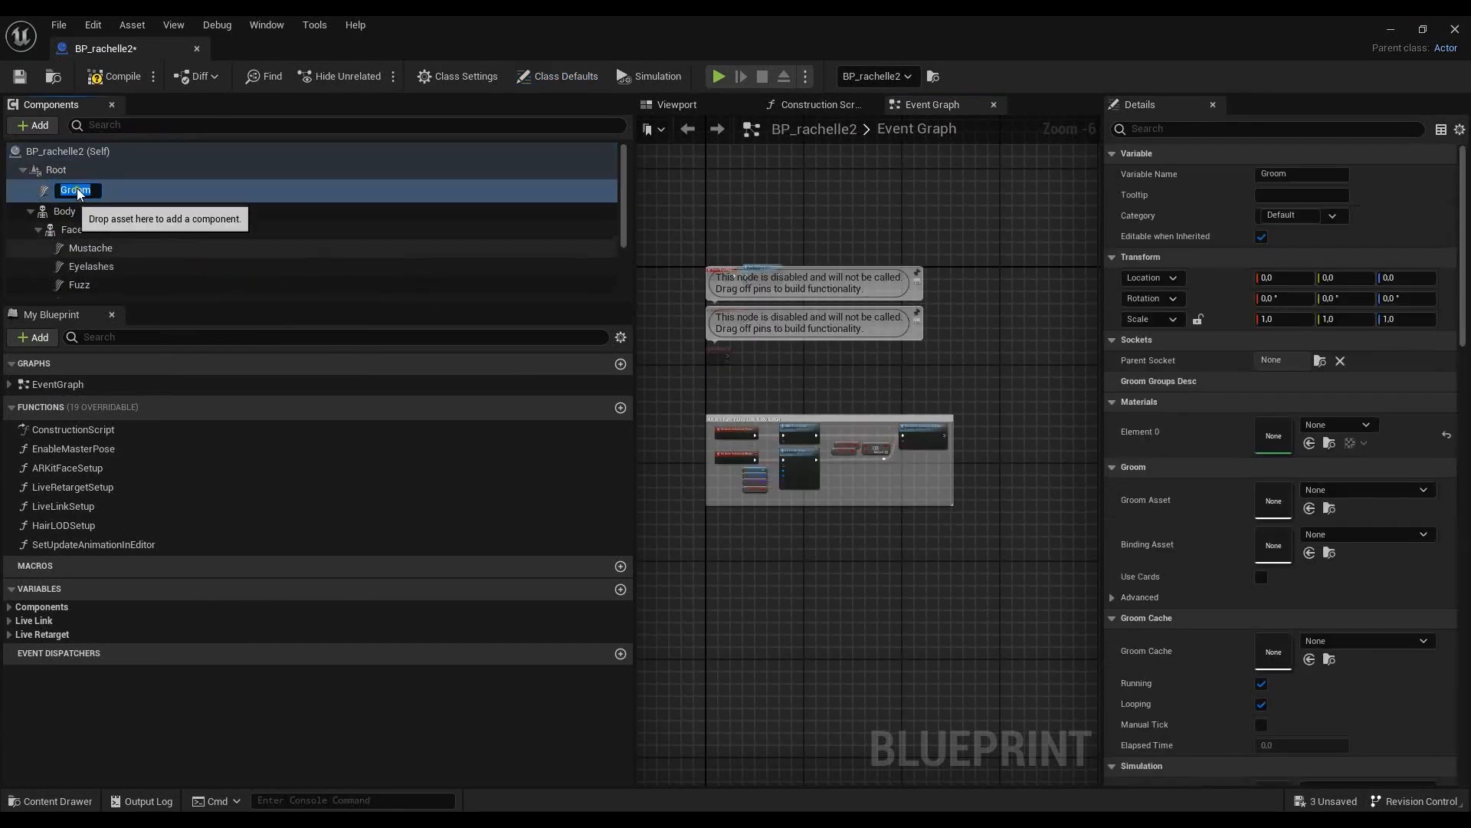
type("N")
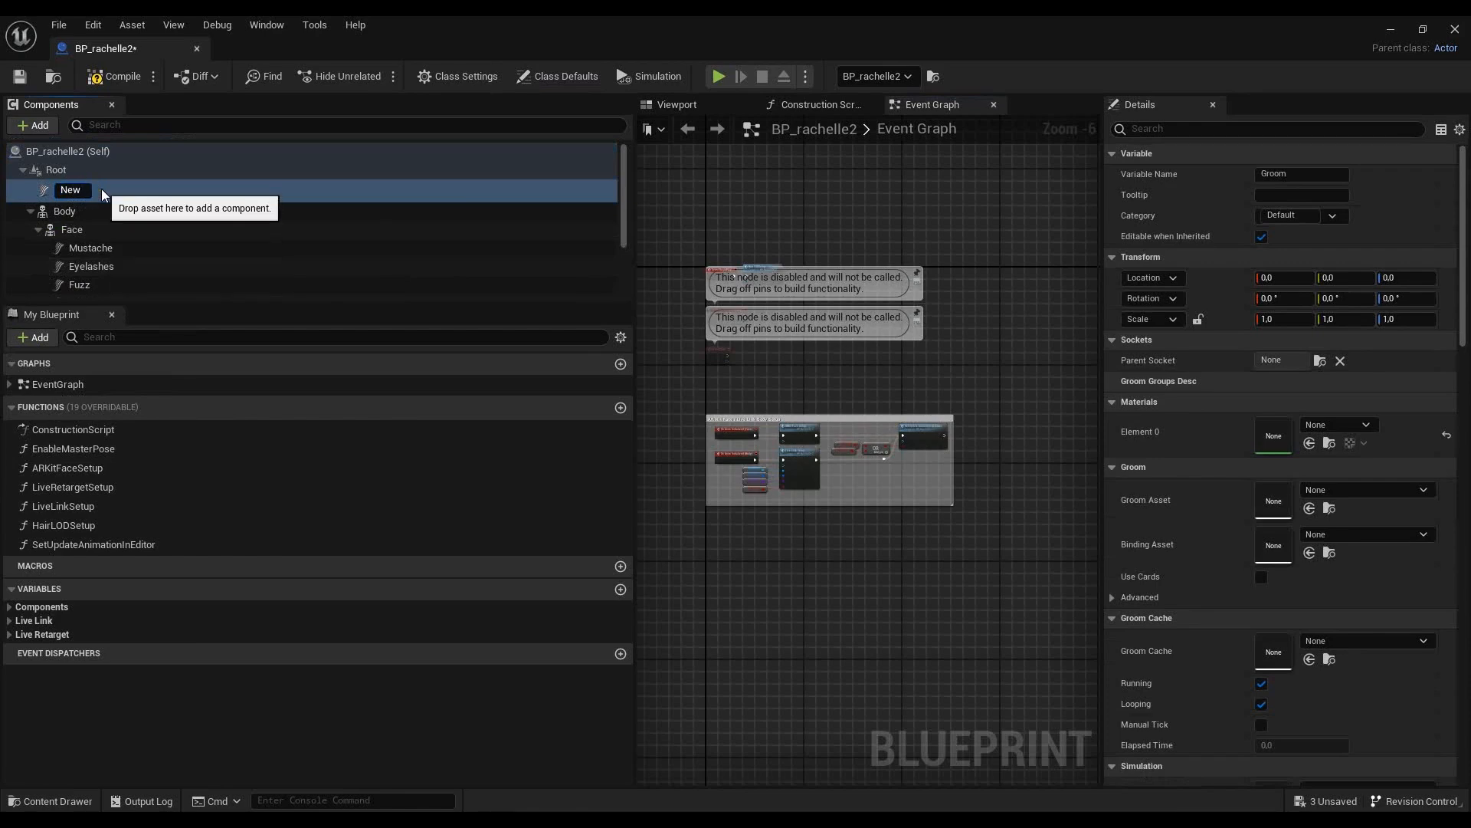
type("ew")
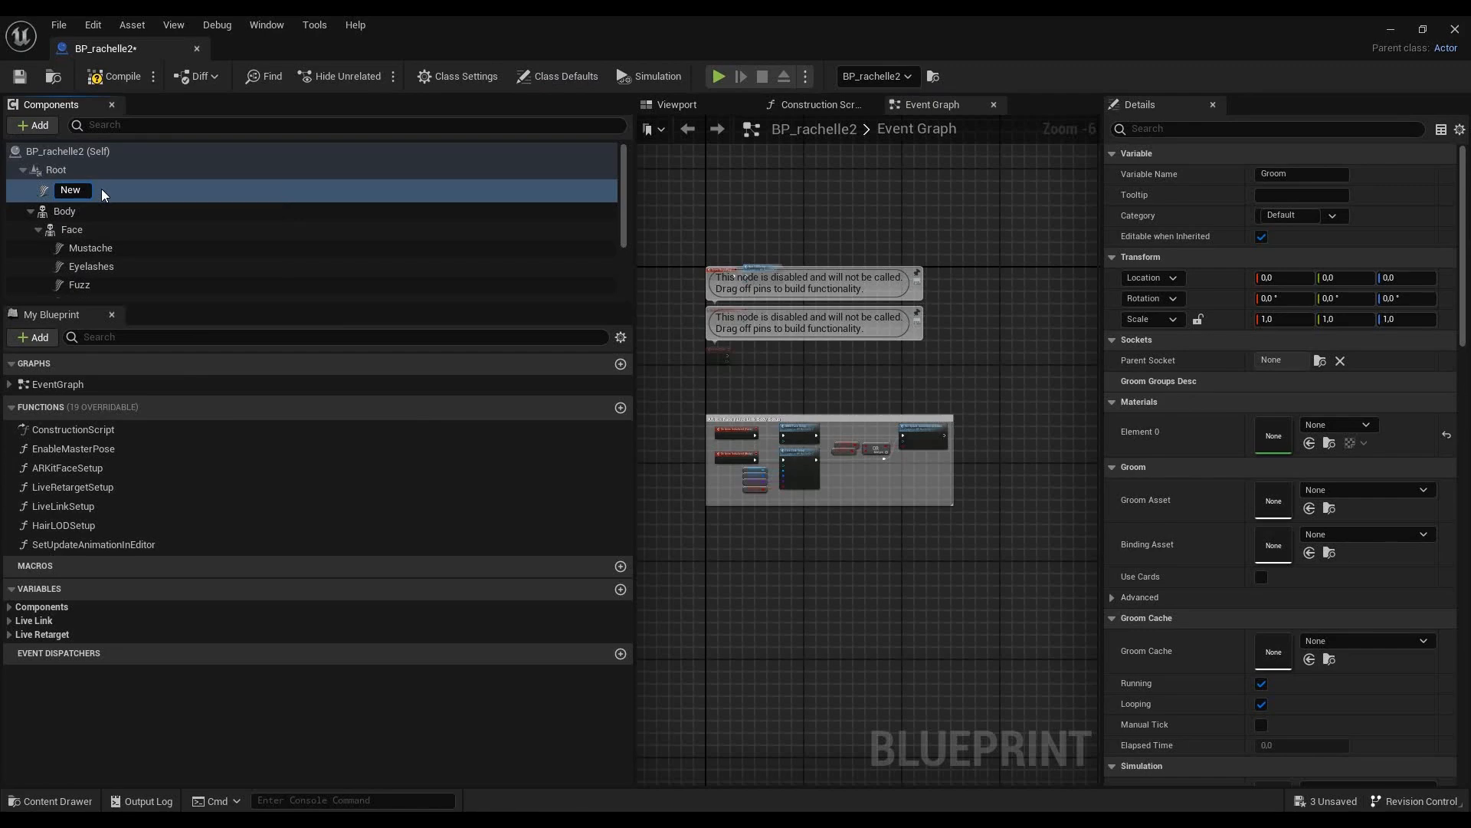
type("_hair")
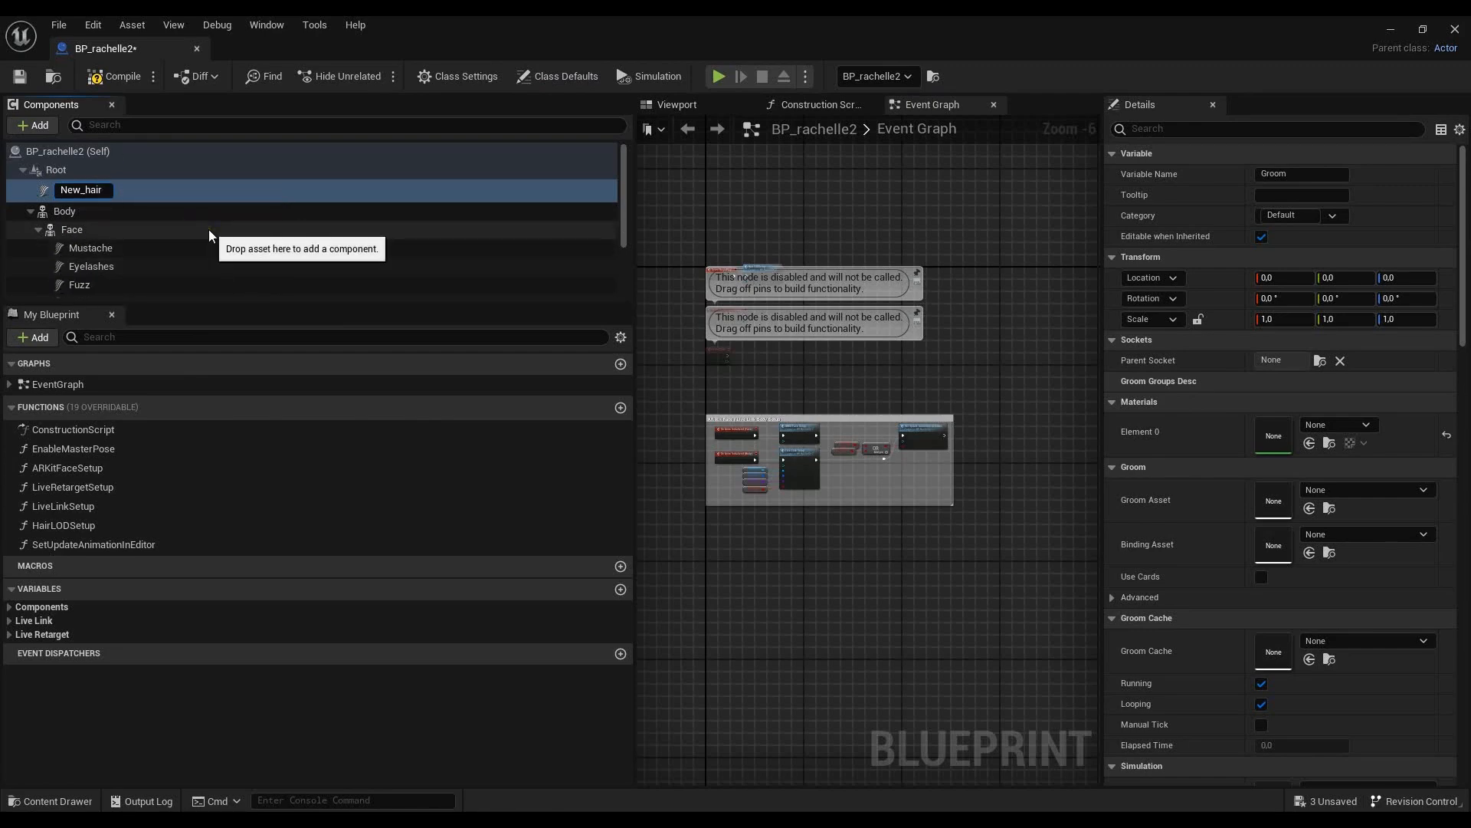
key("Return")
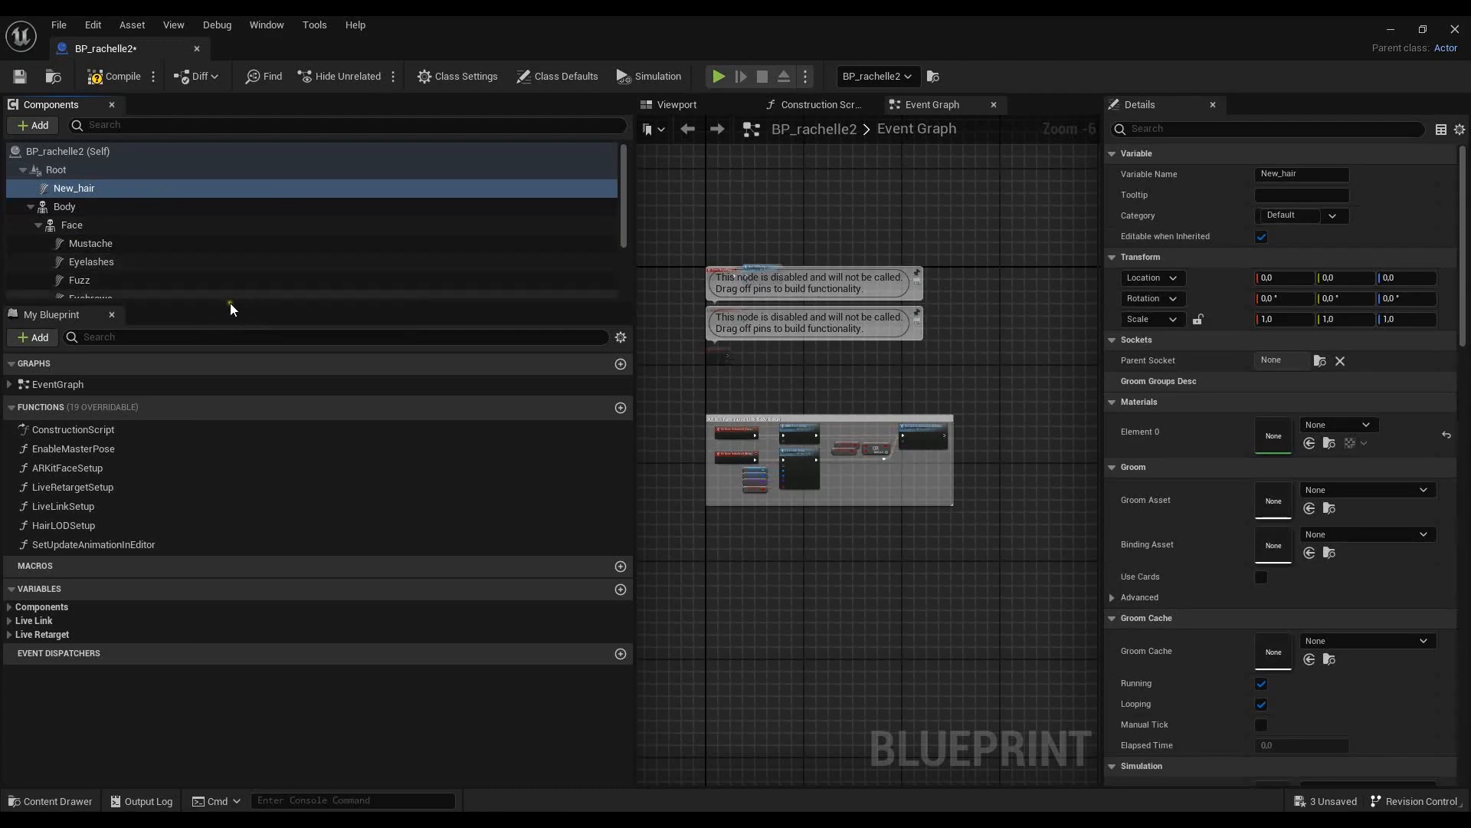
- Try attaching the New_hair component to Beard, and undo the attachment
left_click_drag(234, 305, 233, 433)
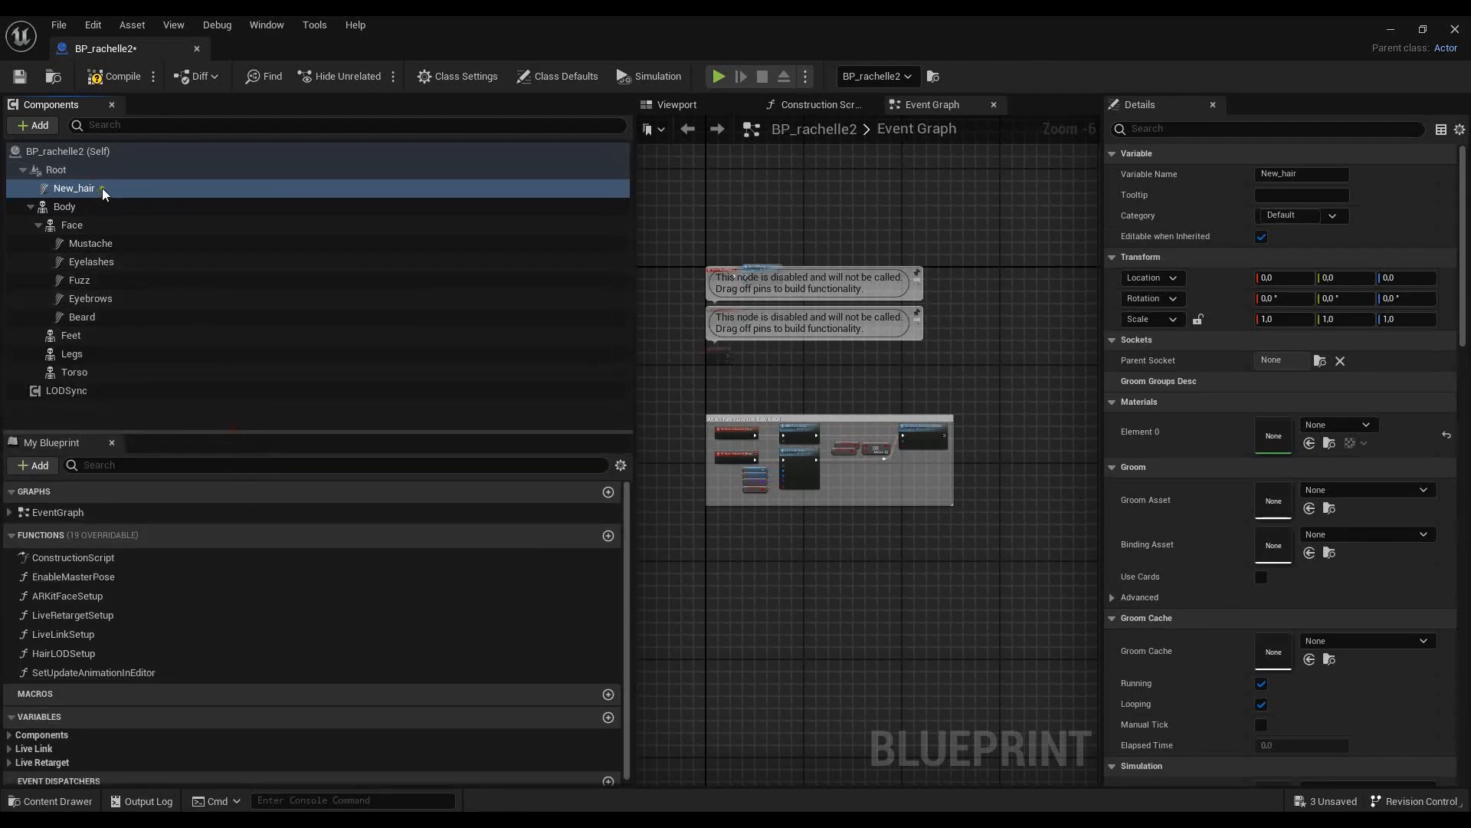
left_click_drag(109, 302, 147, 322)
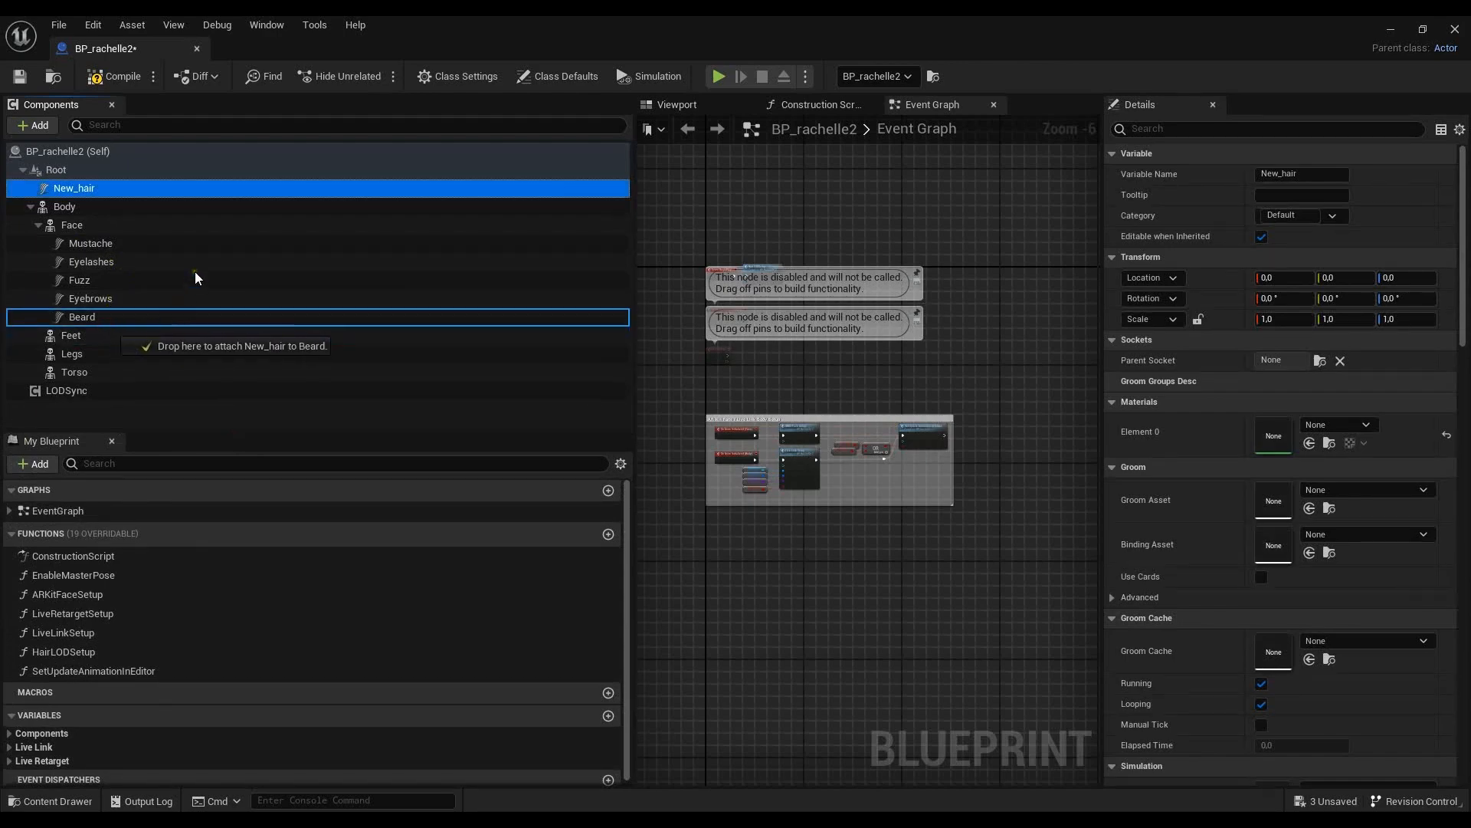
left_click_drag(228, 286, 249, 315)
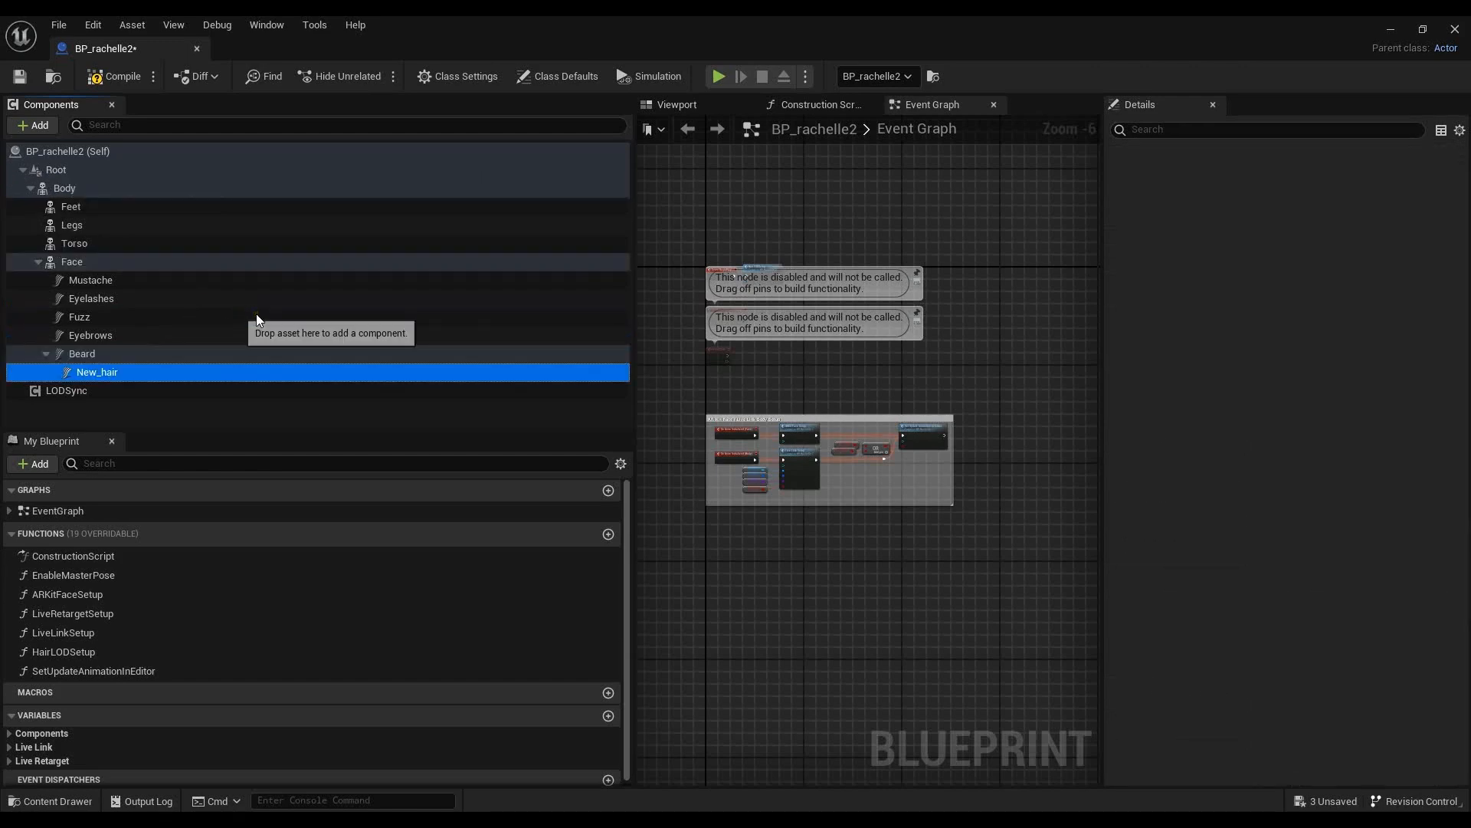
left_click(93, 24)
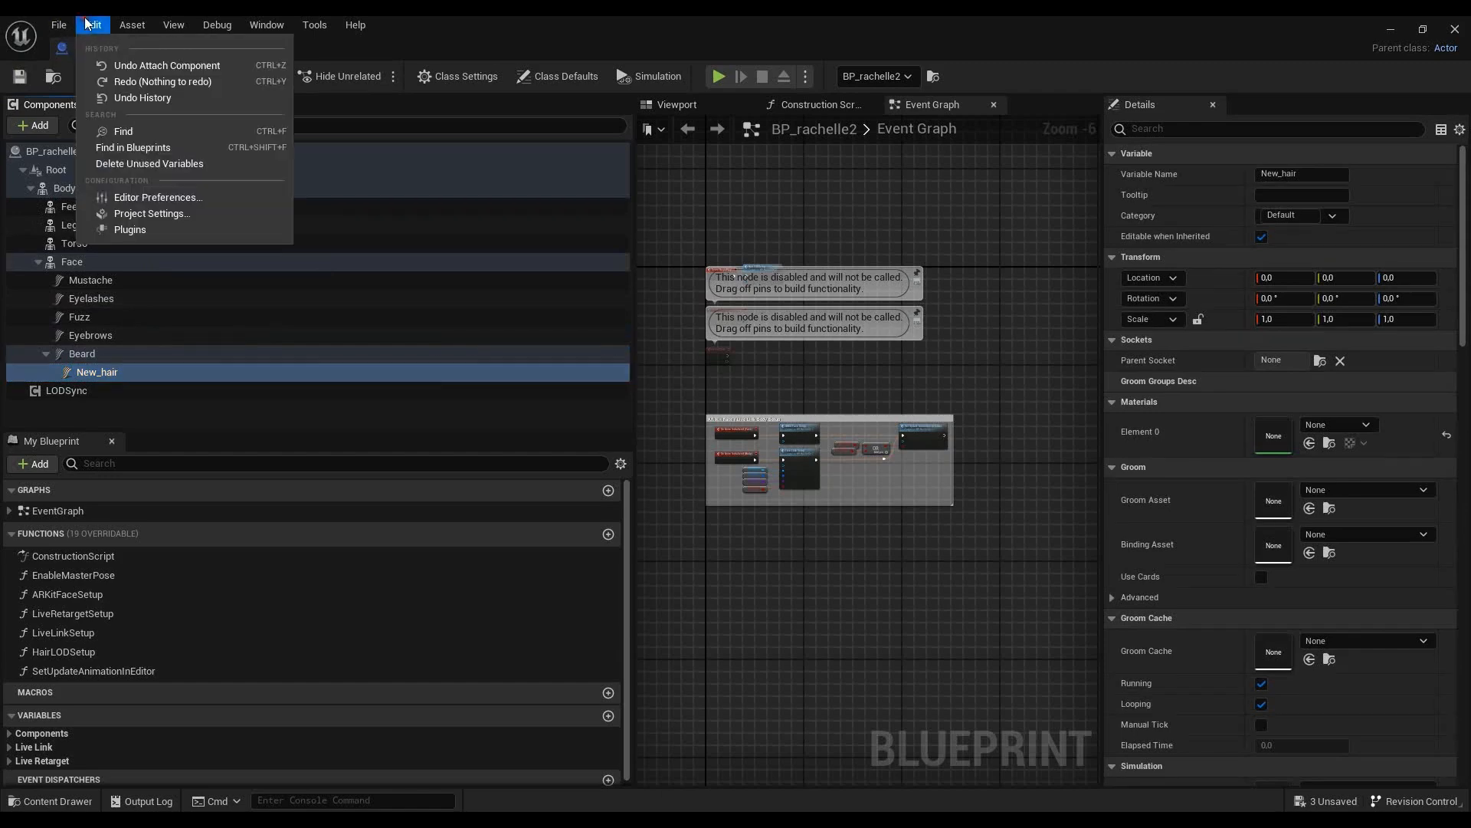
left_click(139, 67)
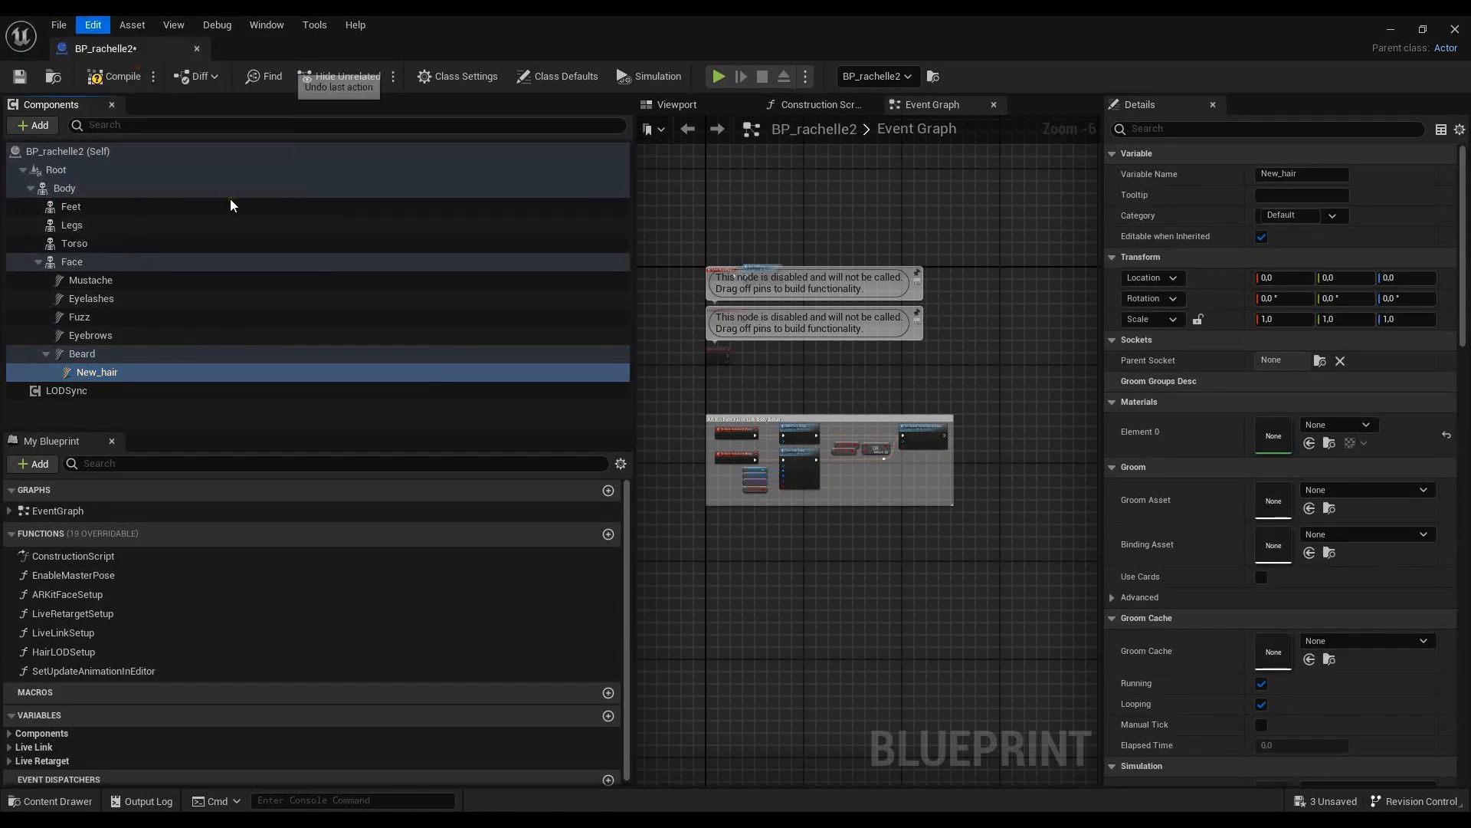
- Attach New_hair to the Face component and assign it the rachelle_custom_hair2 groom asset with its rachelle2_FaceMesh binding asset
left_click_drag(131, 219, 112, 227)
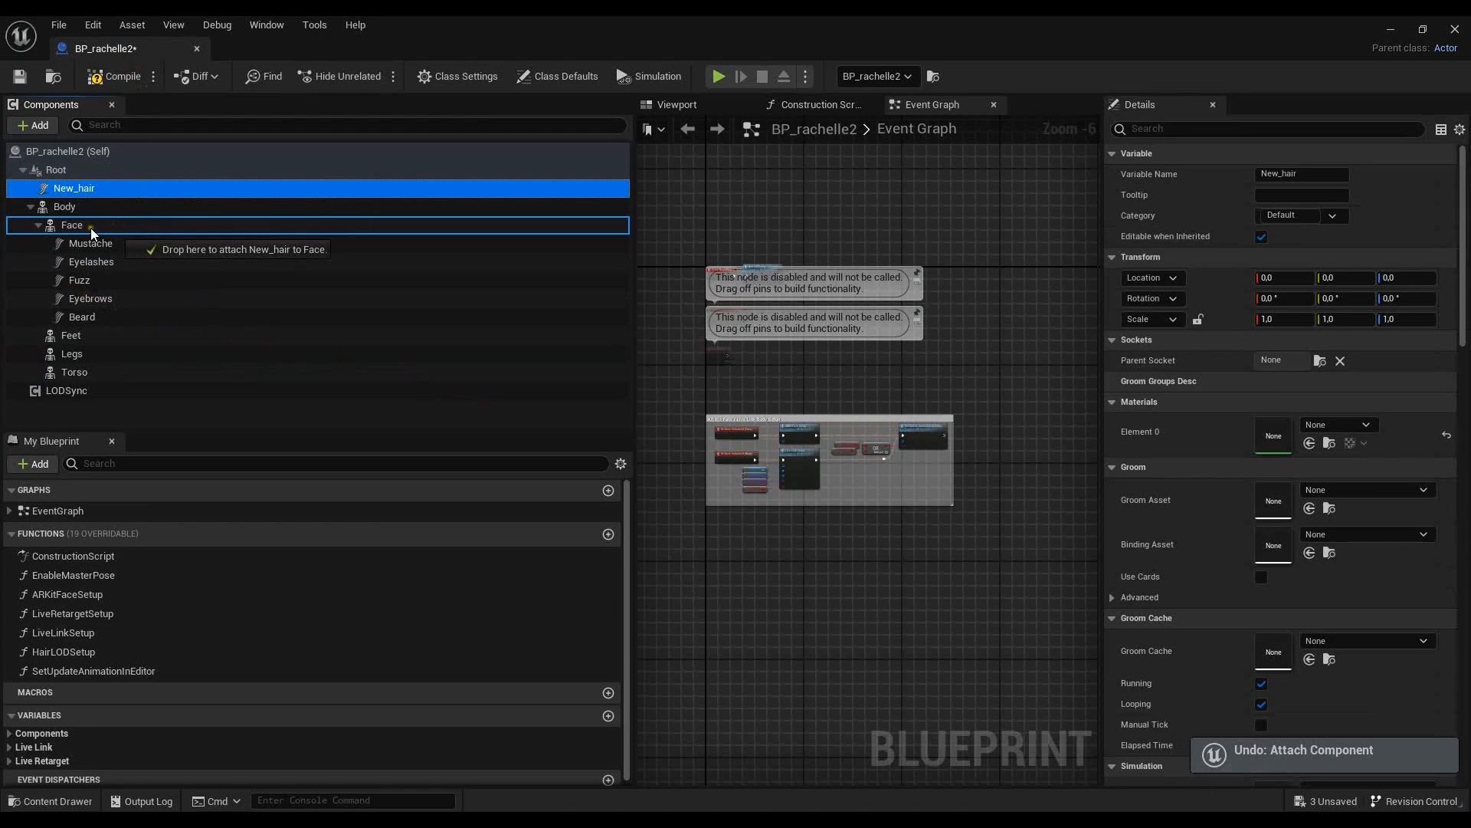
left_click_drag(91, 227, 90, 228)
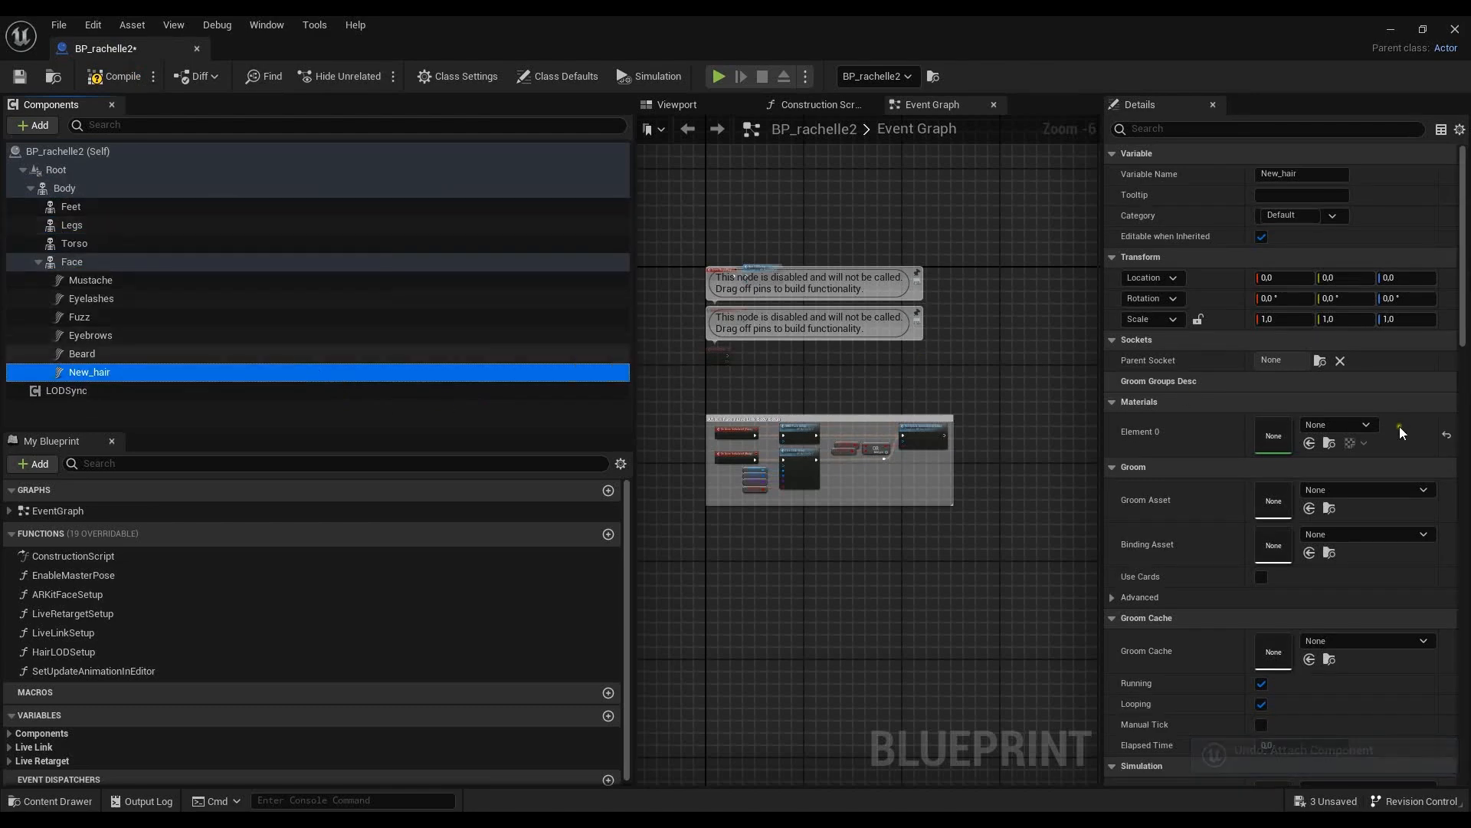
left_click(1422, 489)
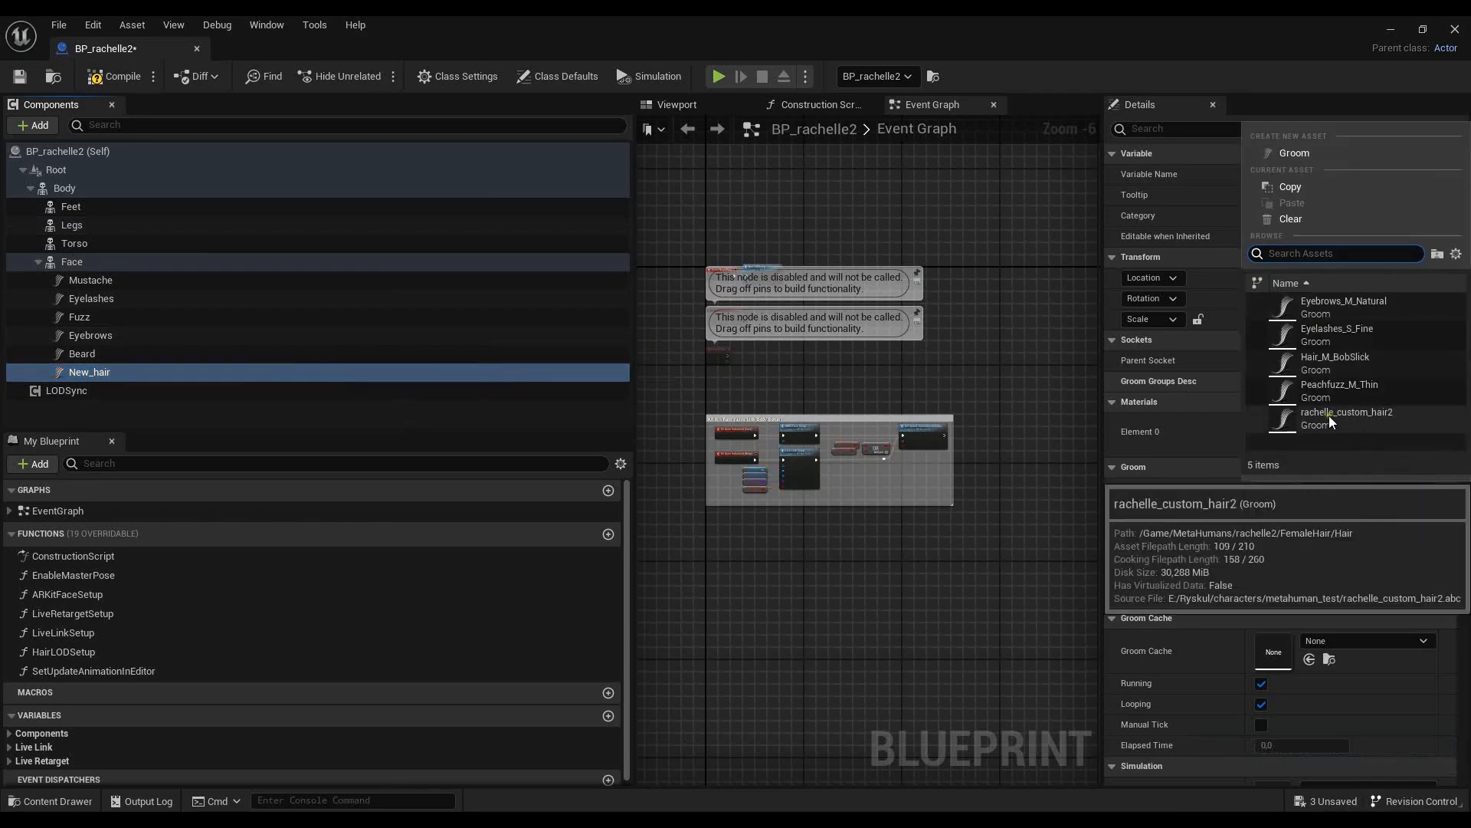
left_click(1371, 421)
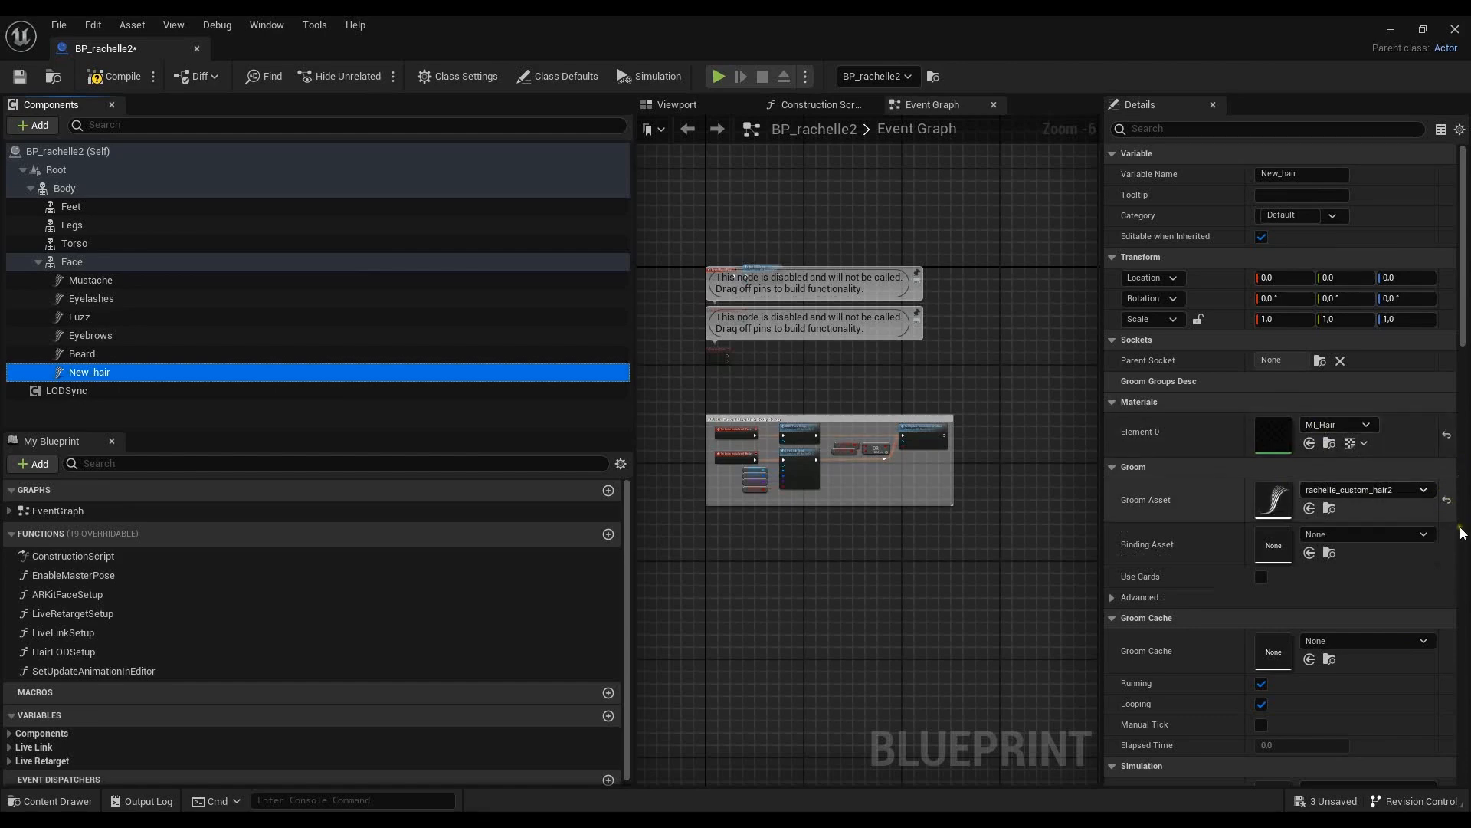
left_click(1419, 538)
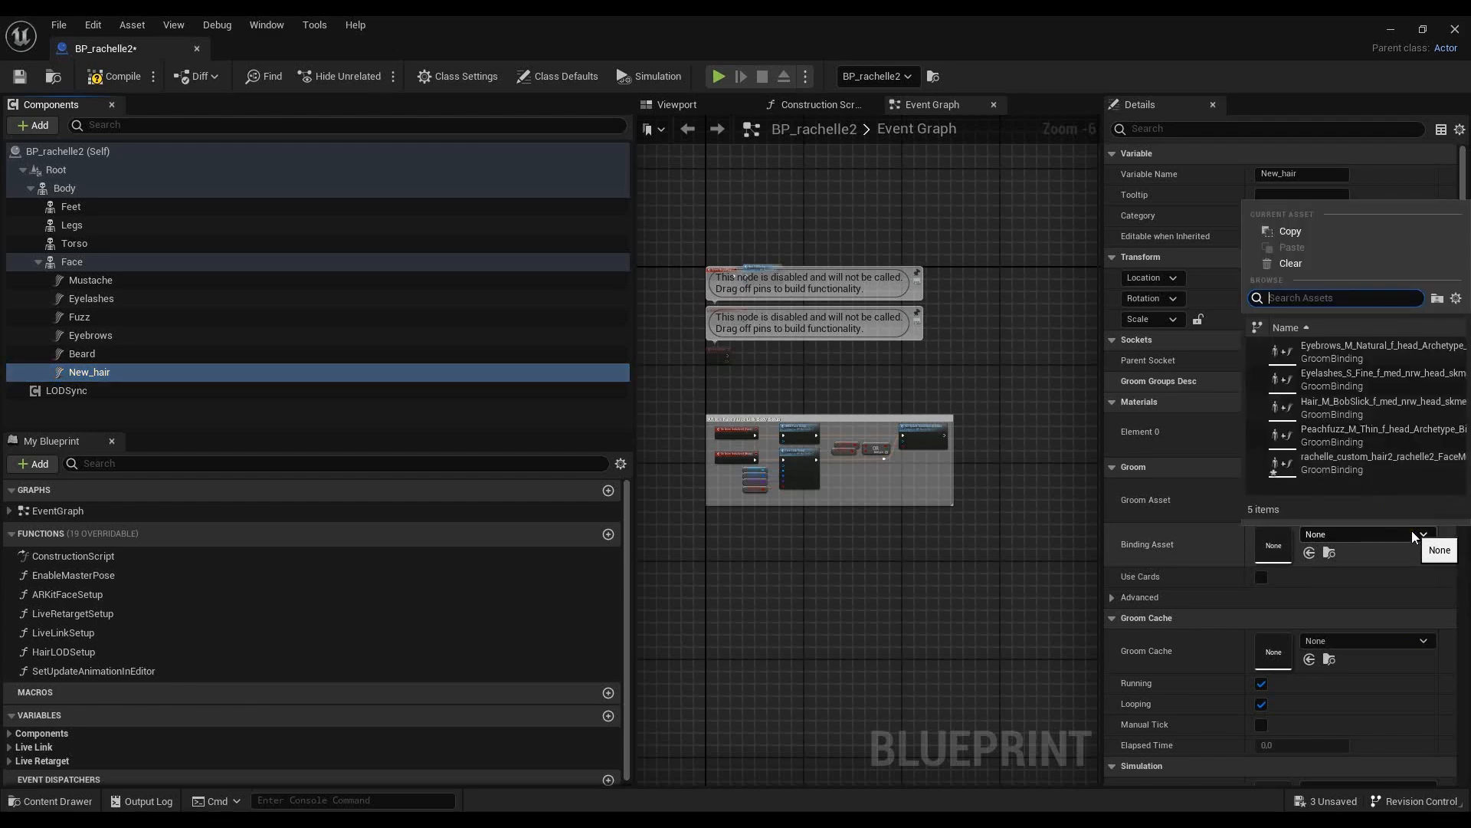
left_click(1387, 463)
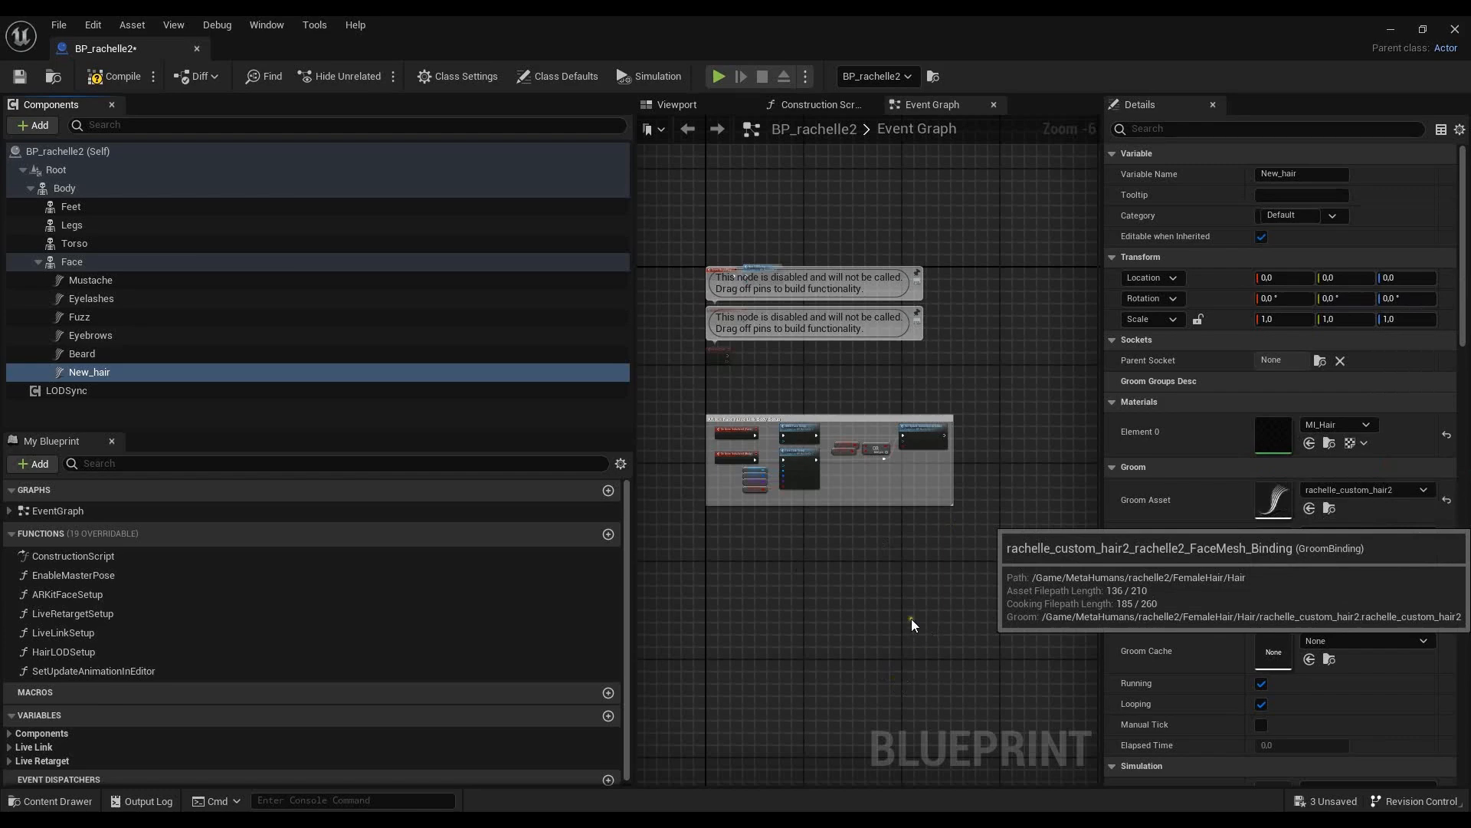
- Compile and save the BP_rachelle2 blueprint, and close its editor
left_click(118, 76)
left_click(19, 77)
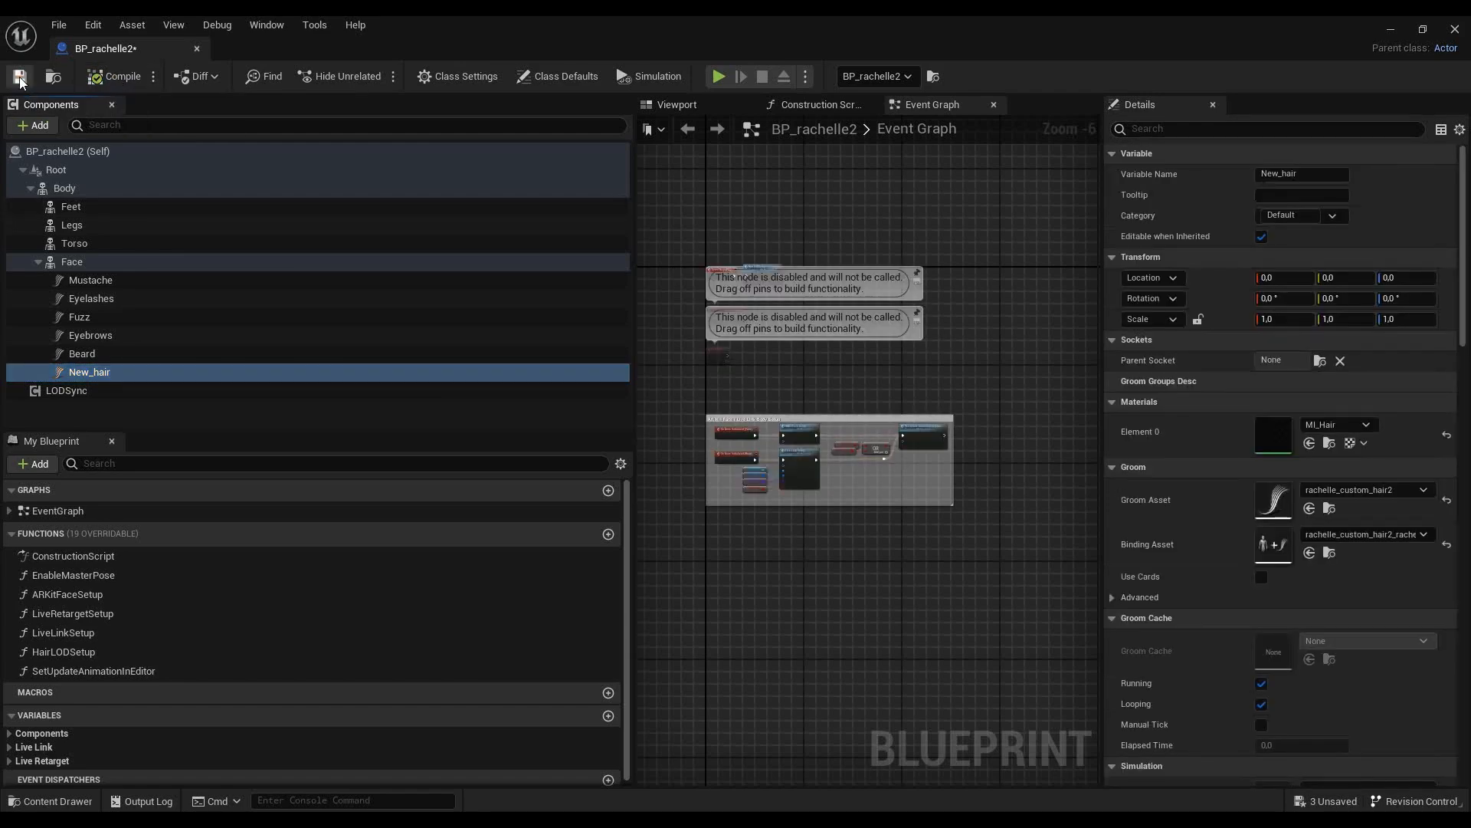
left_click(1454, 29)
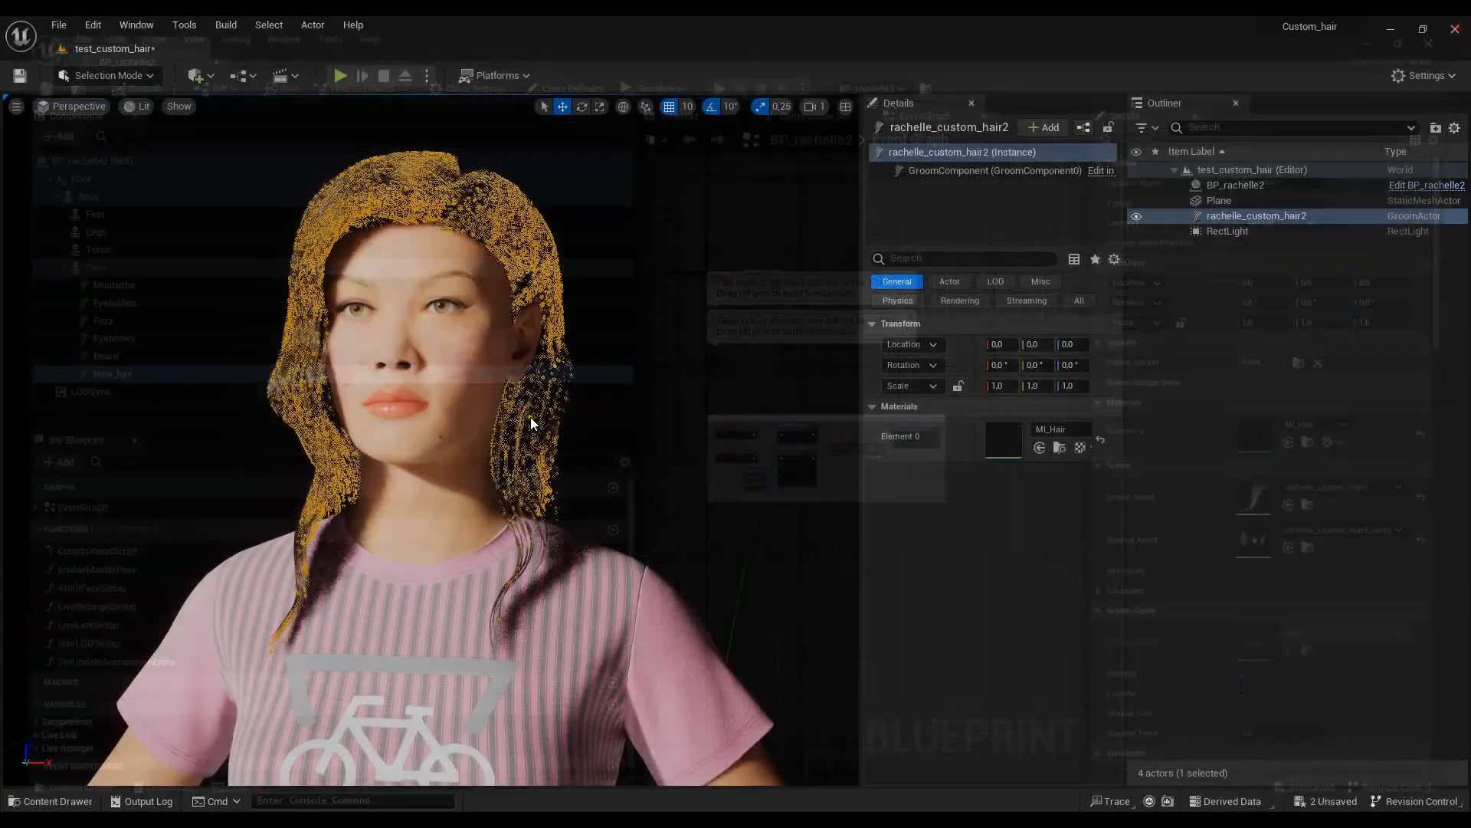
- Select the BP_rachelle2 character in the level and move it along the X axis to location 30
left_click(673, 420)
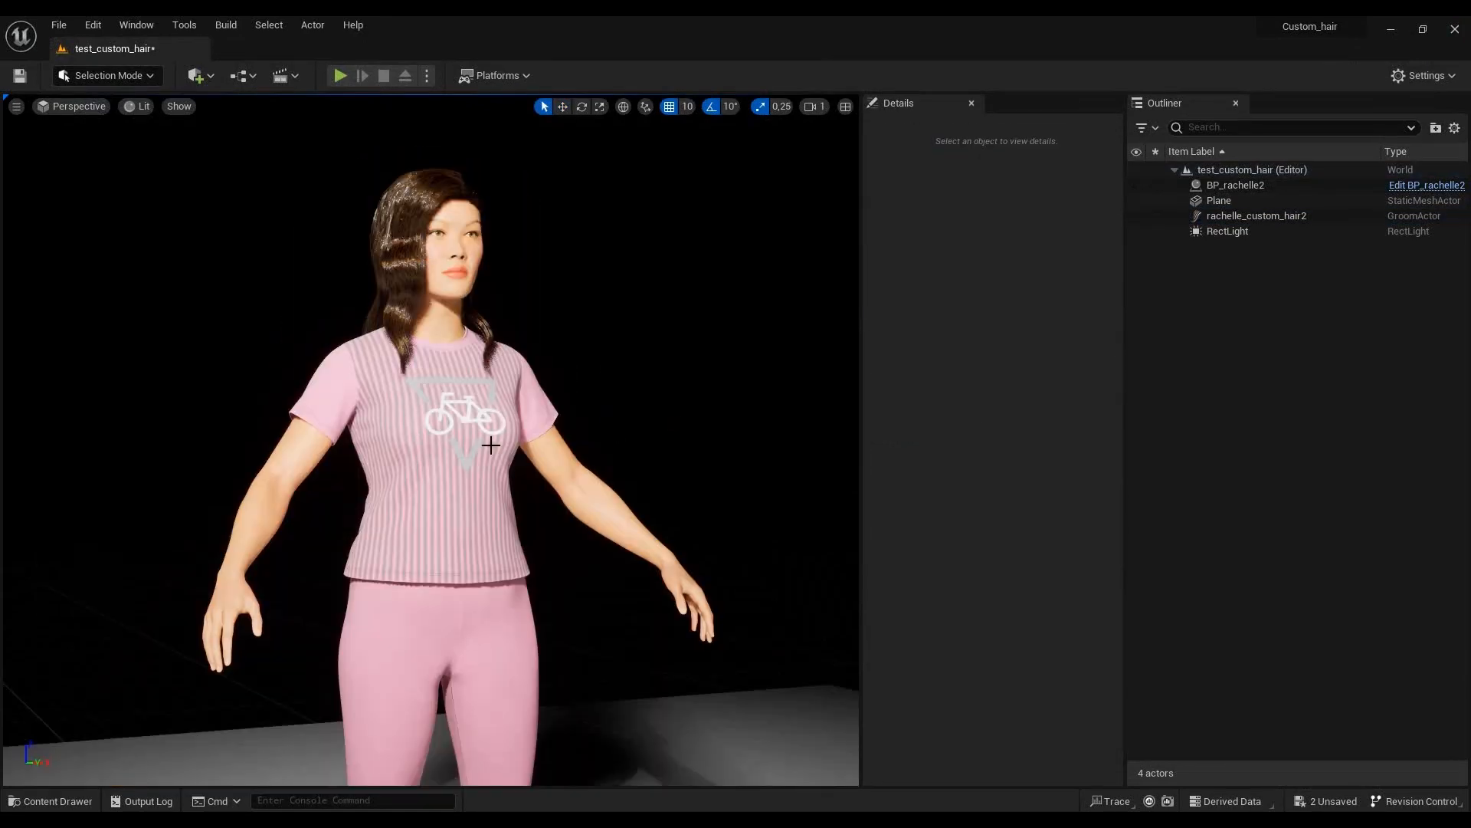
left_click(491, 445)
scroll(604, 325, "down", 2)
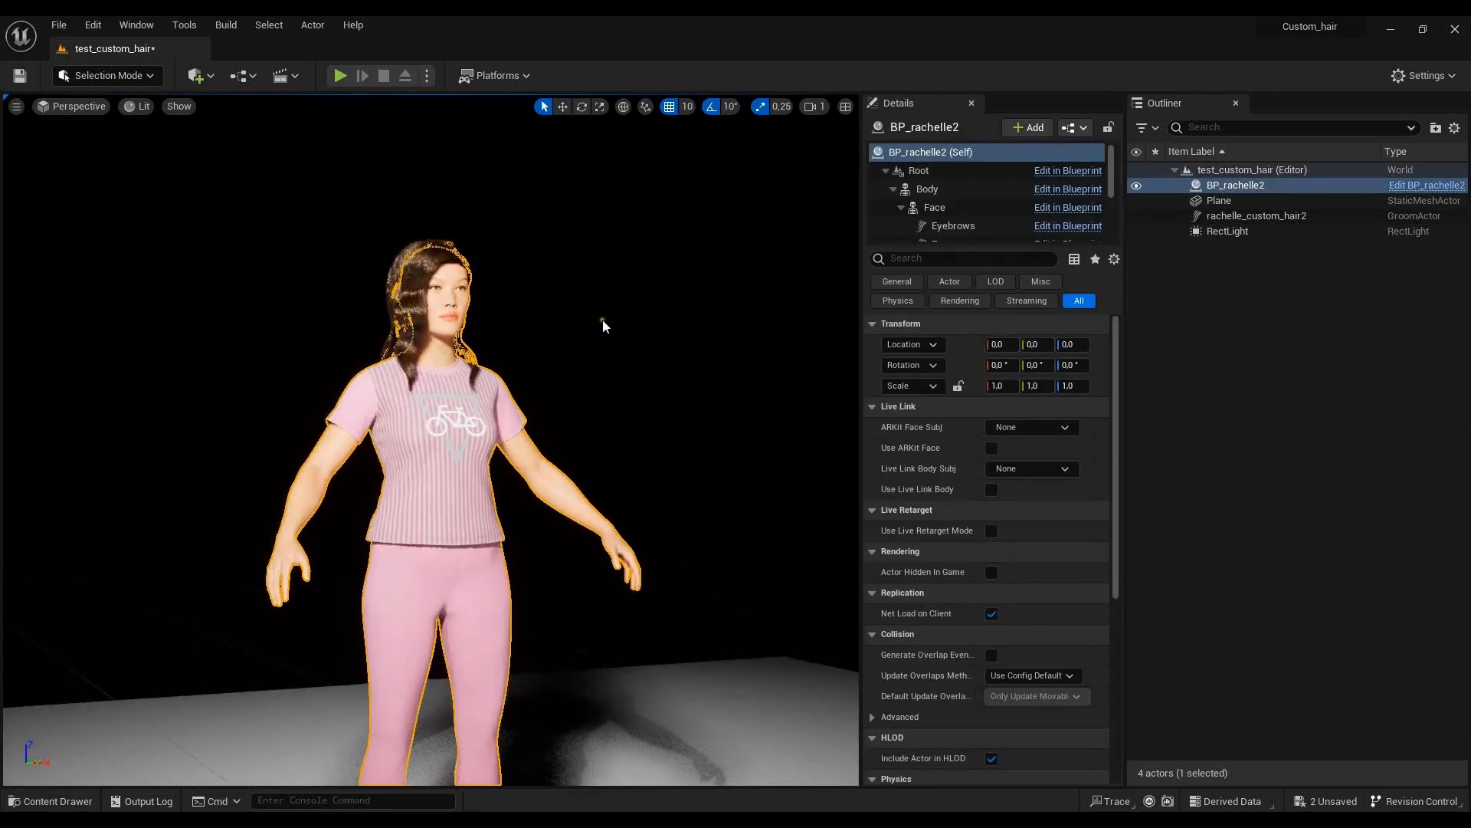
scroll(601, 338, "down", 3)
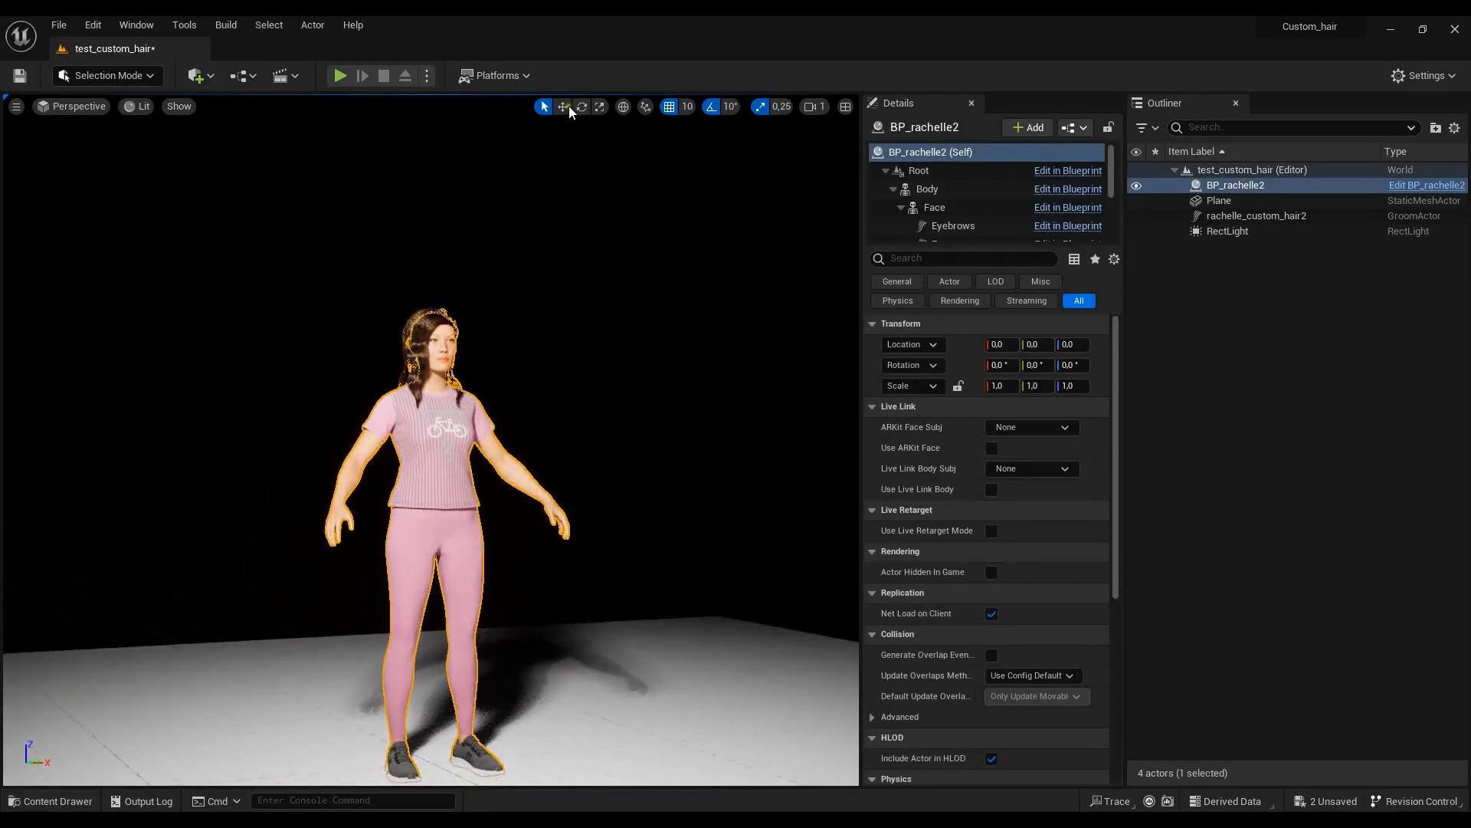
left_click(565, 106)
left_click_drag(487, 760, 582, 755)
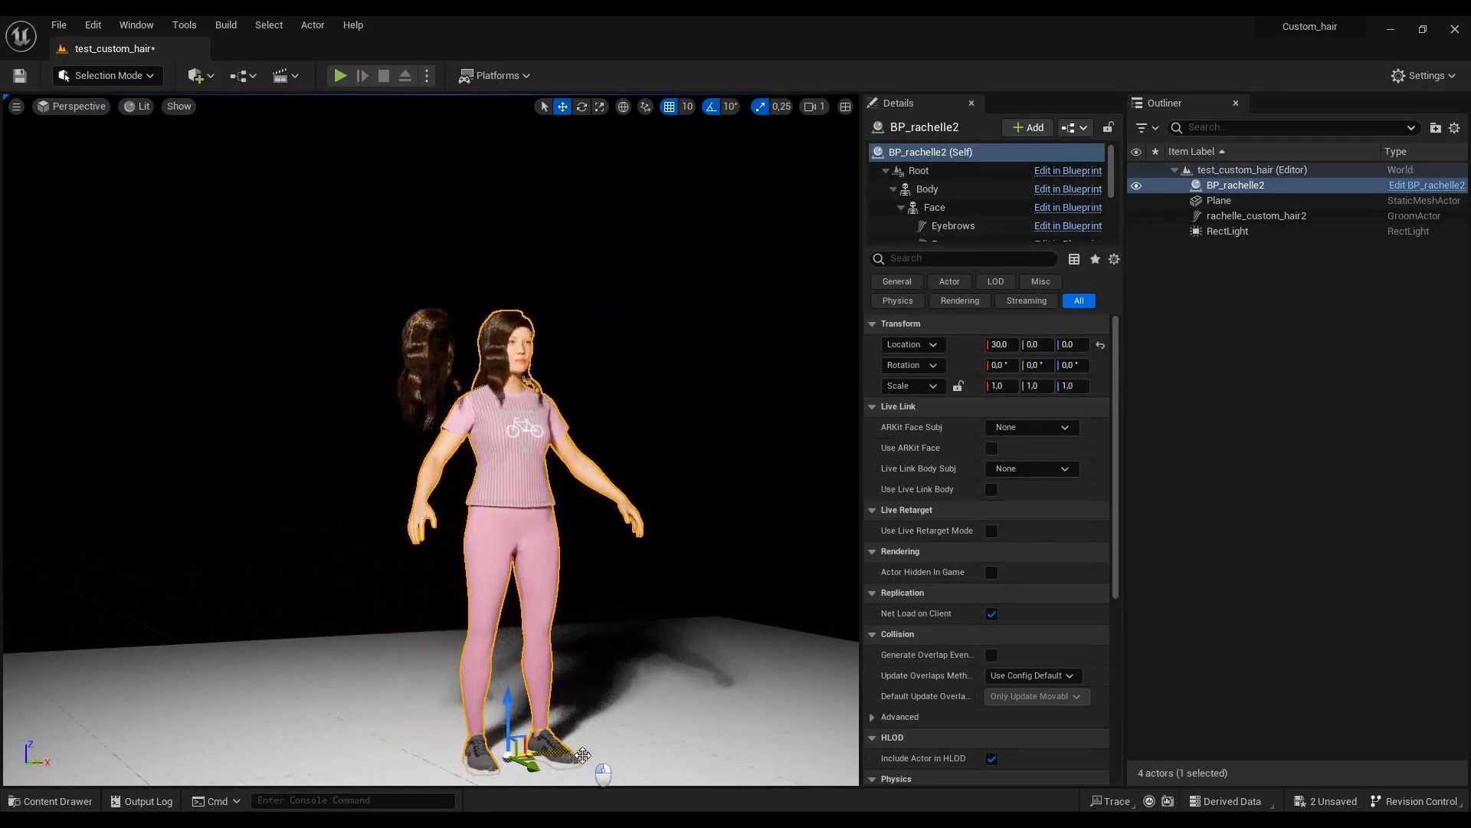
- Rotate BP_rachelle2 by 20° about its vertical axis and return to the selection tool
left_click(581, 106)
left_click_drag(536, 780, 471, 780)
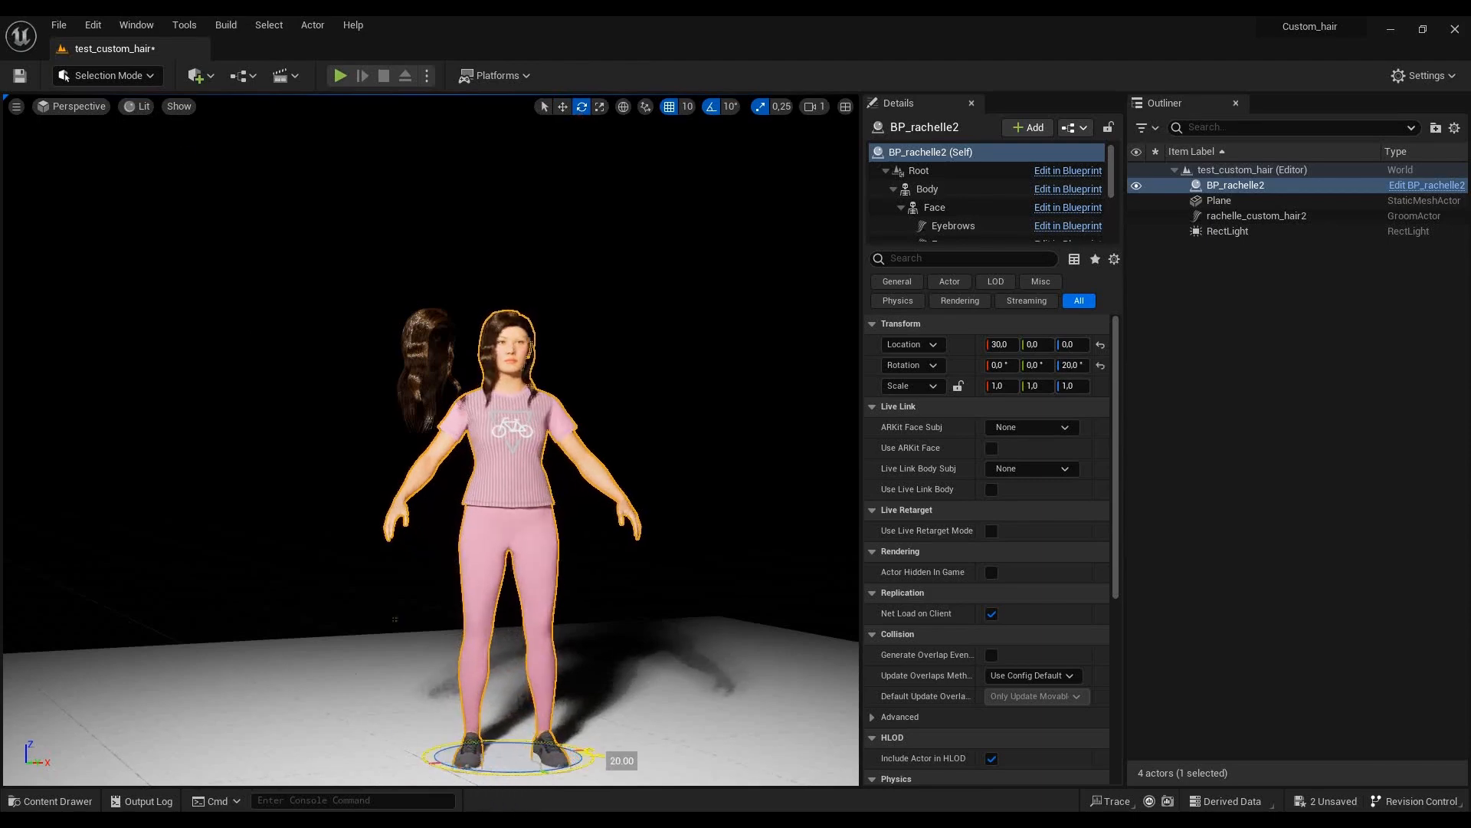
left_click(545, 107)
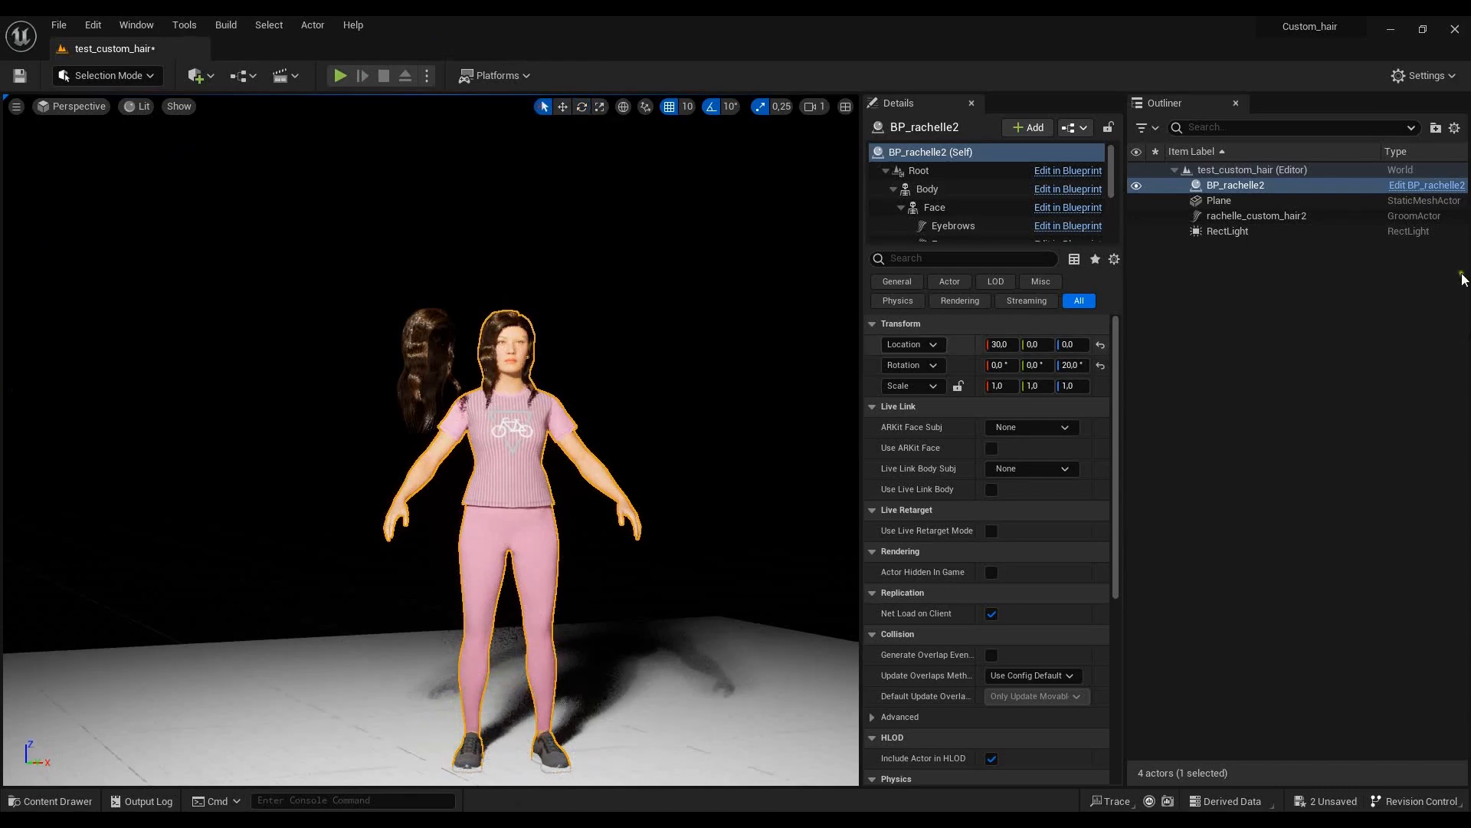
- Delete the separate rachelle_custom_hair2 groom actor from the level
left_click(1285, 216)
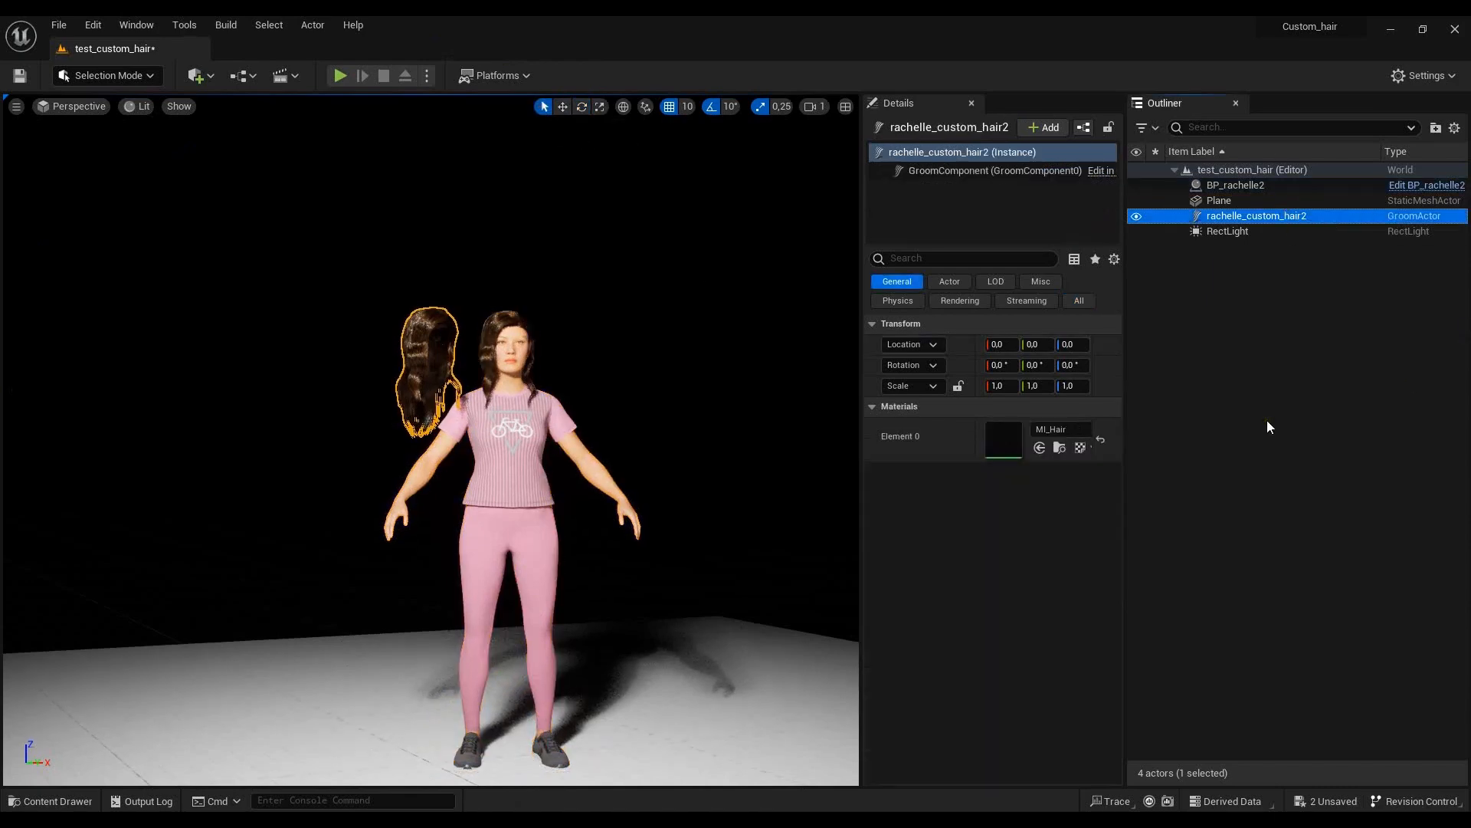
key("Delete")
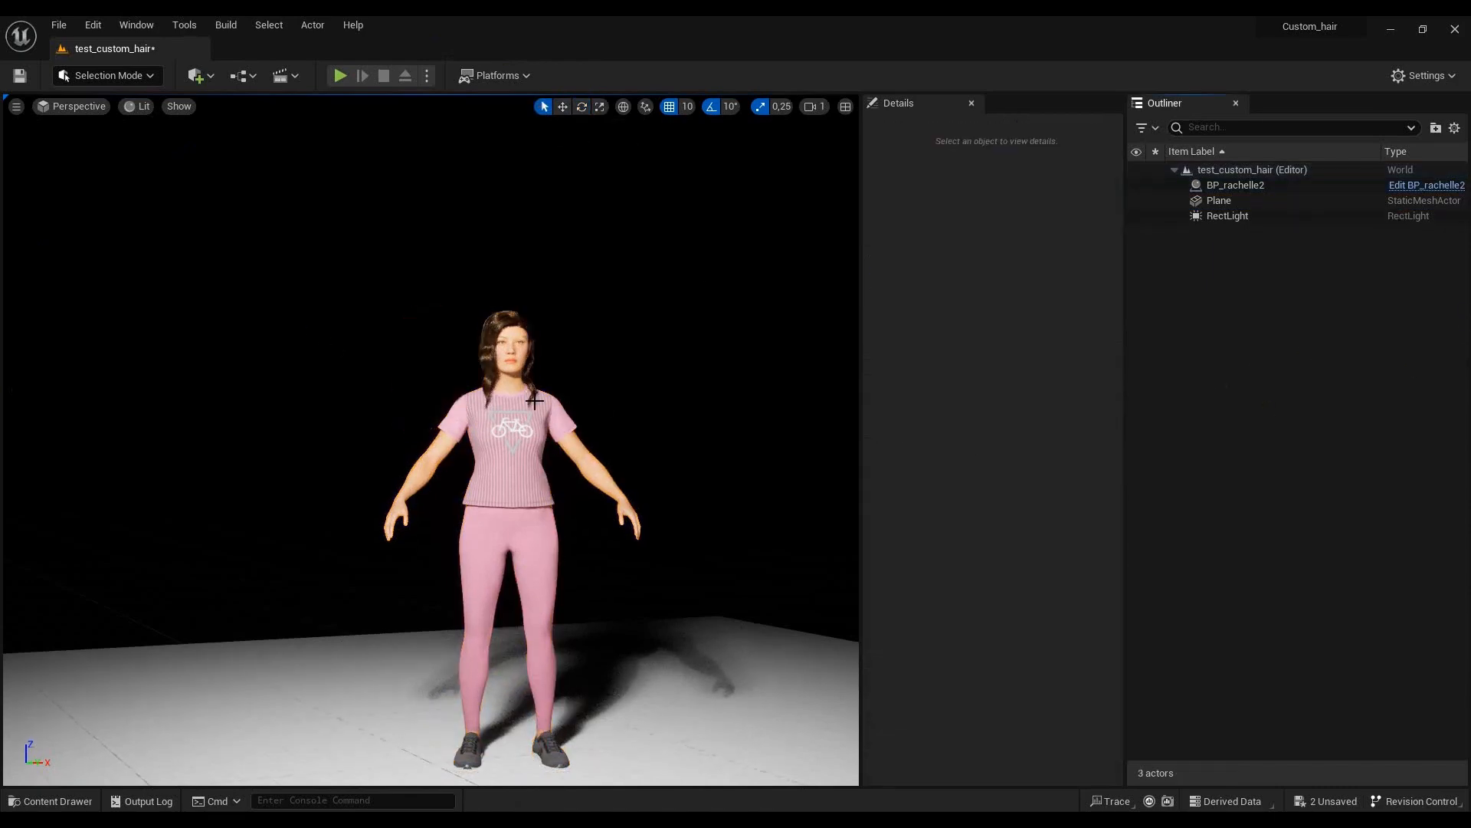
- Move the BP_rachelle2 character along the X axis to location 20 and set its vertical-axis rotation to 10°
left_click(511, 444)
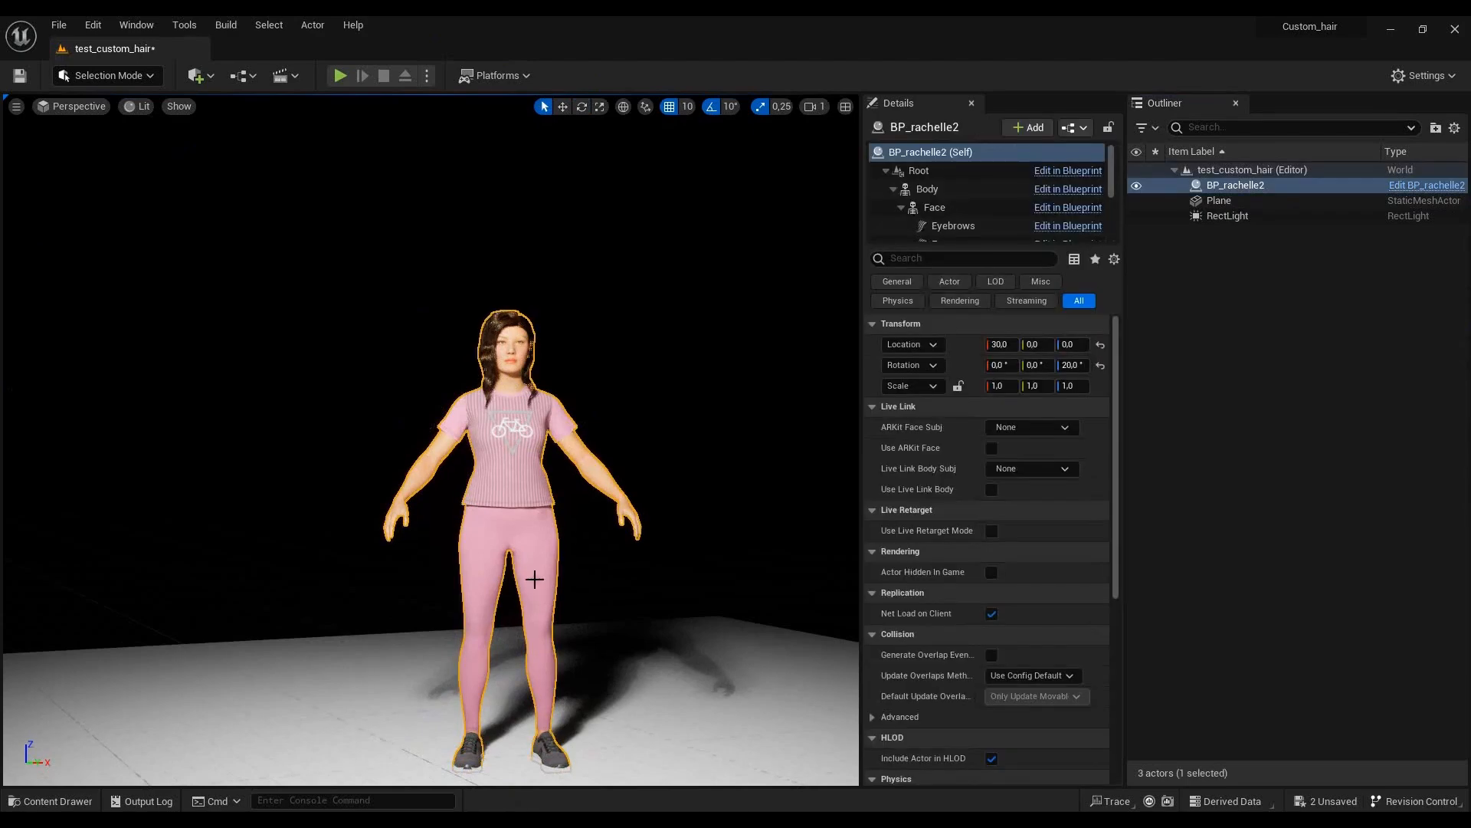
left_click(562, 106)
left_click_drag(565, 753, 538, 753)
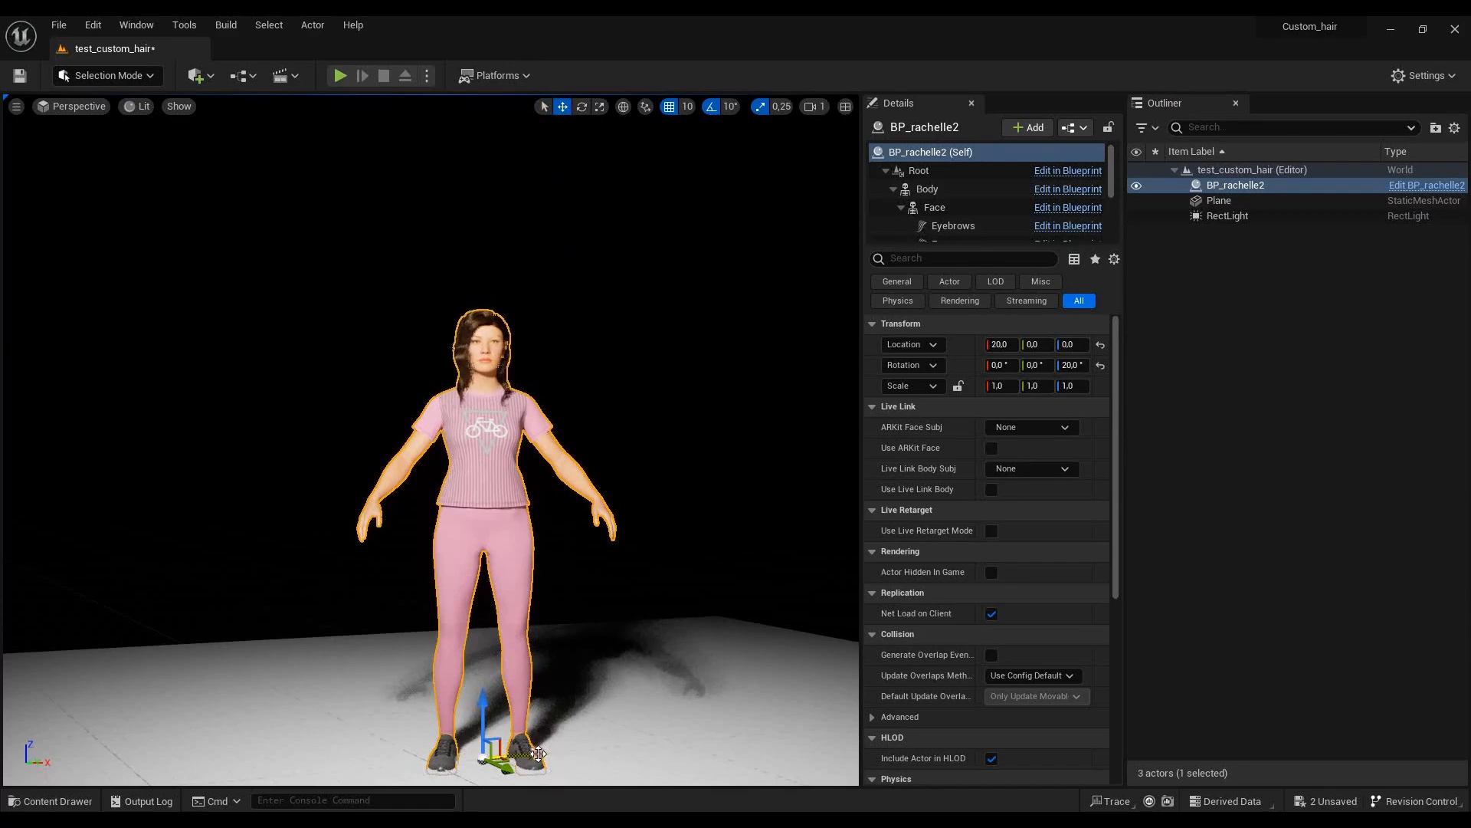
left_click(582, 108)
left_click_drag(485, 777, 525, 778)
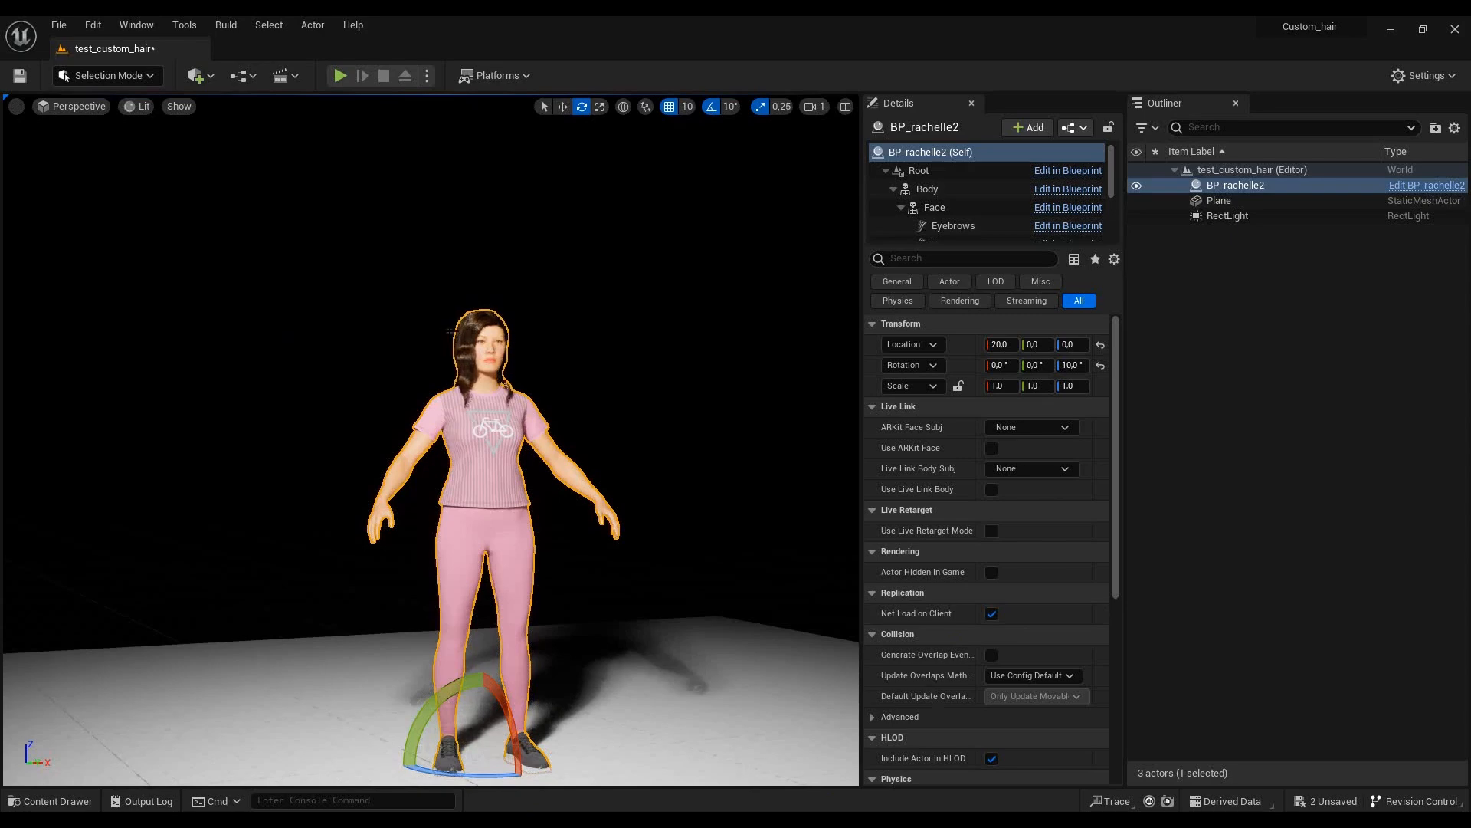
- Examine the character's custom hair and how the lights fall on it from the front, the side and close up
scroll(450, 331, "up", 6)
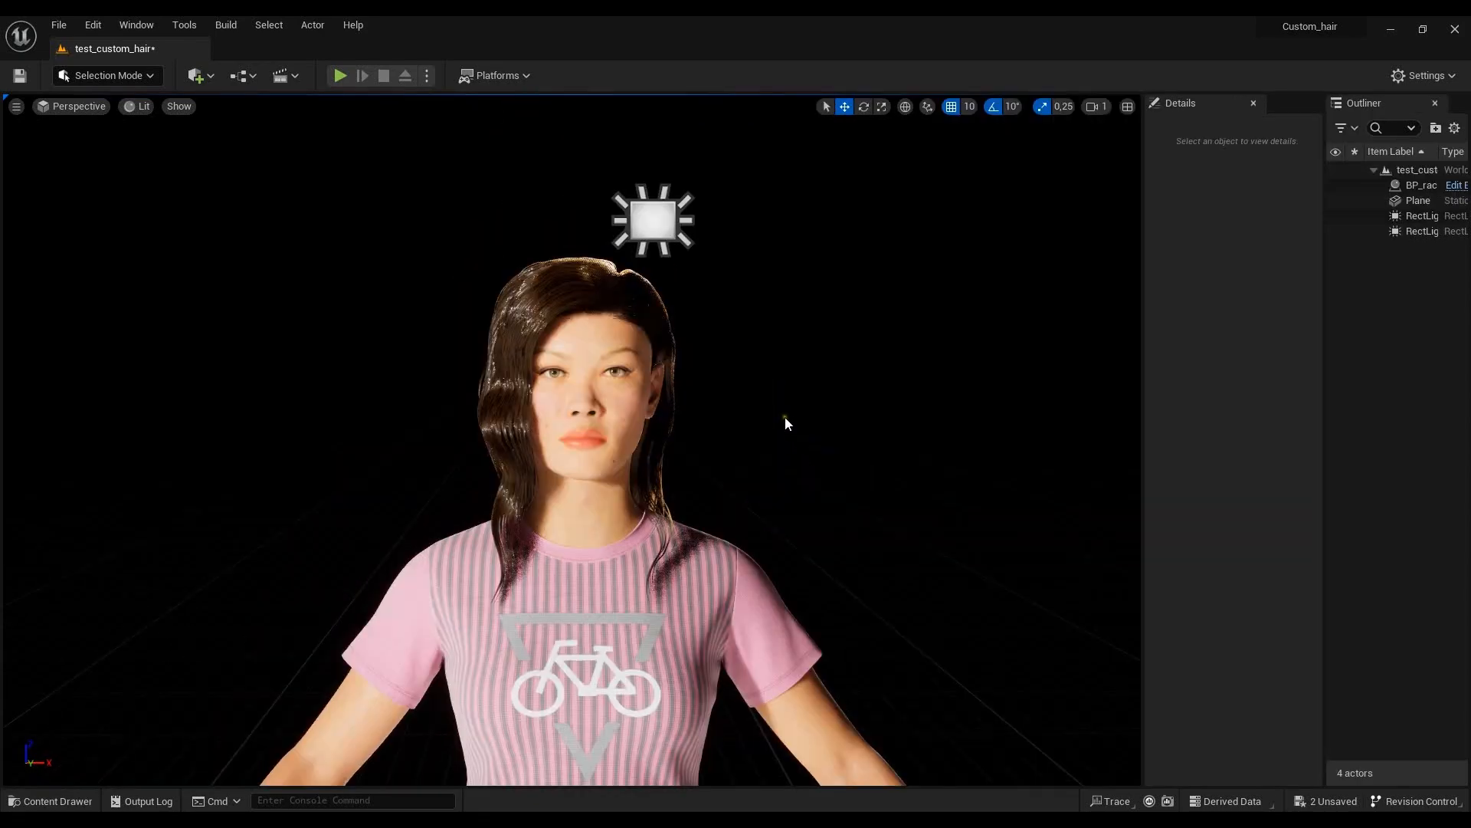
scroll(785, 417, "down", 3)
left_click_drag(785, 450, 292, 472, "alt")
middle_click_drag(292, 472, 320, 455)
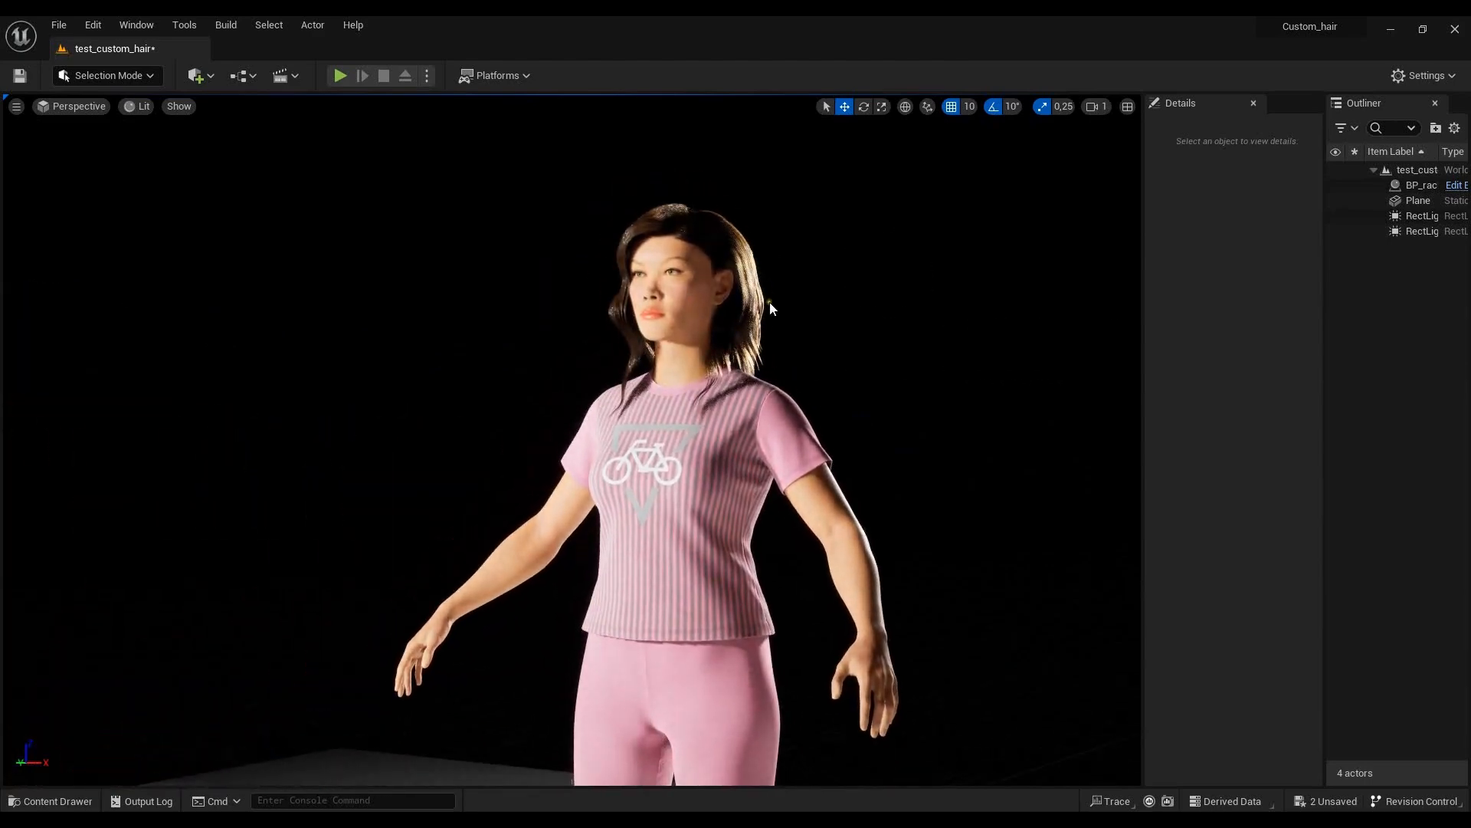
scroll(770, 302, "down", 3)
left_click_drag(838, 402, 719, 402, "alt")
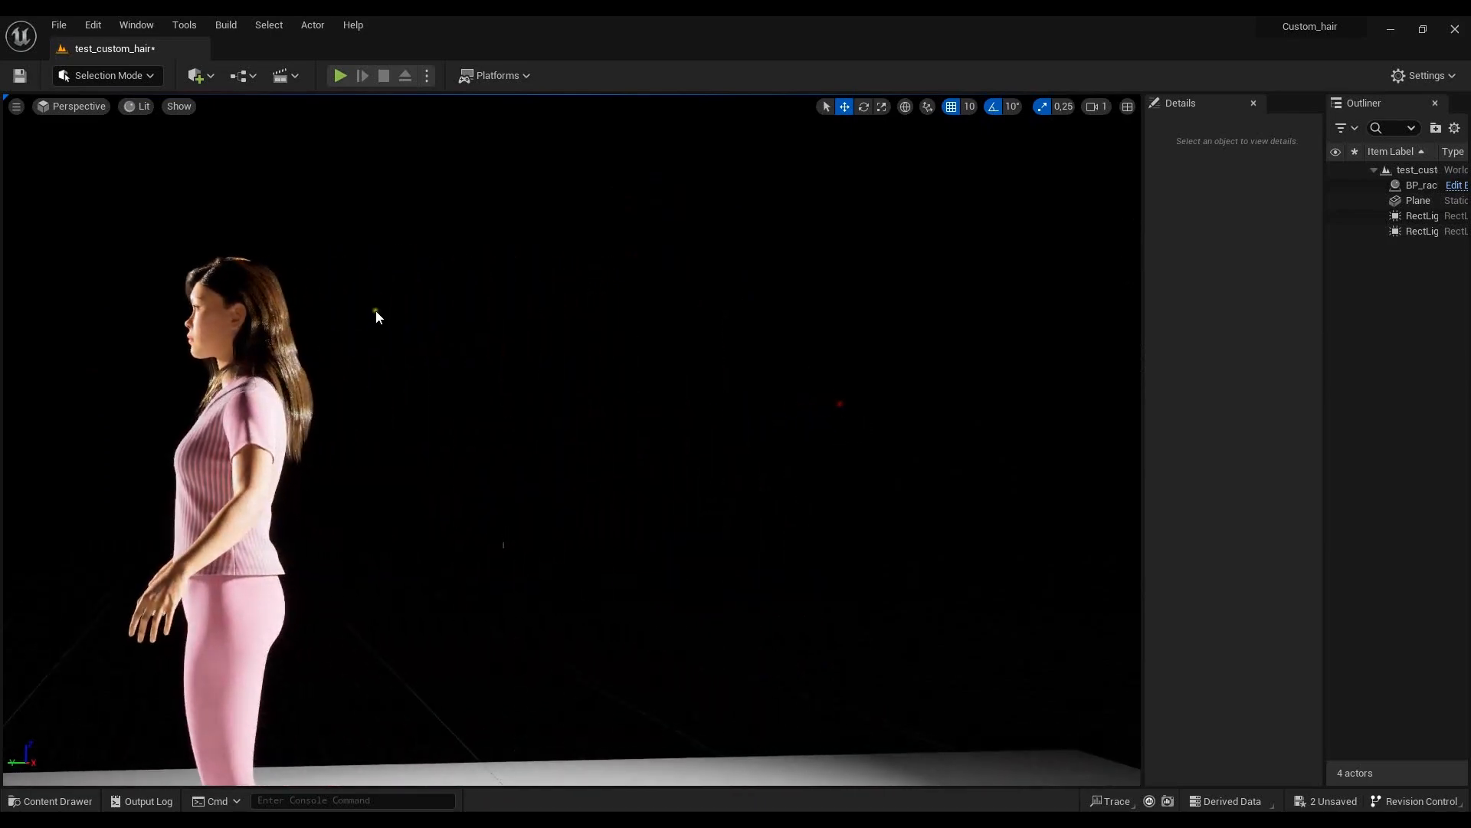
scroll(371, 361, "up", 5)
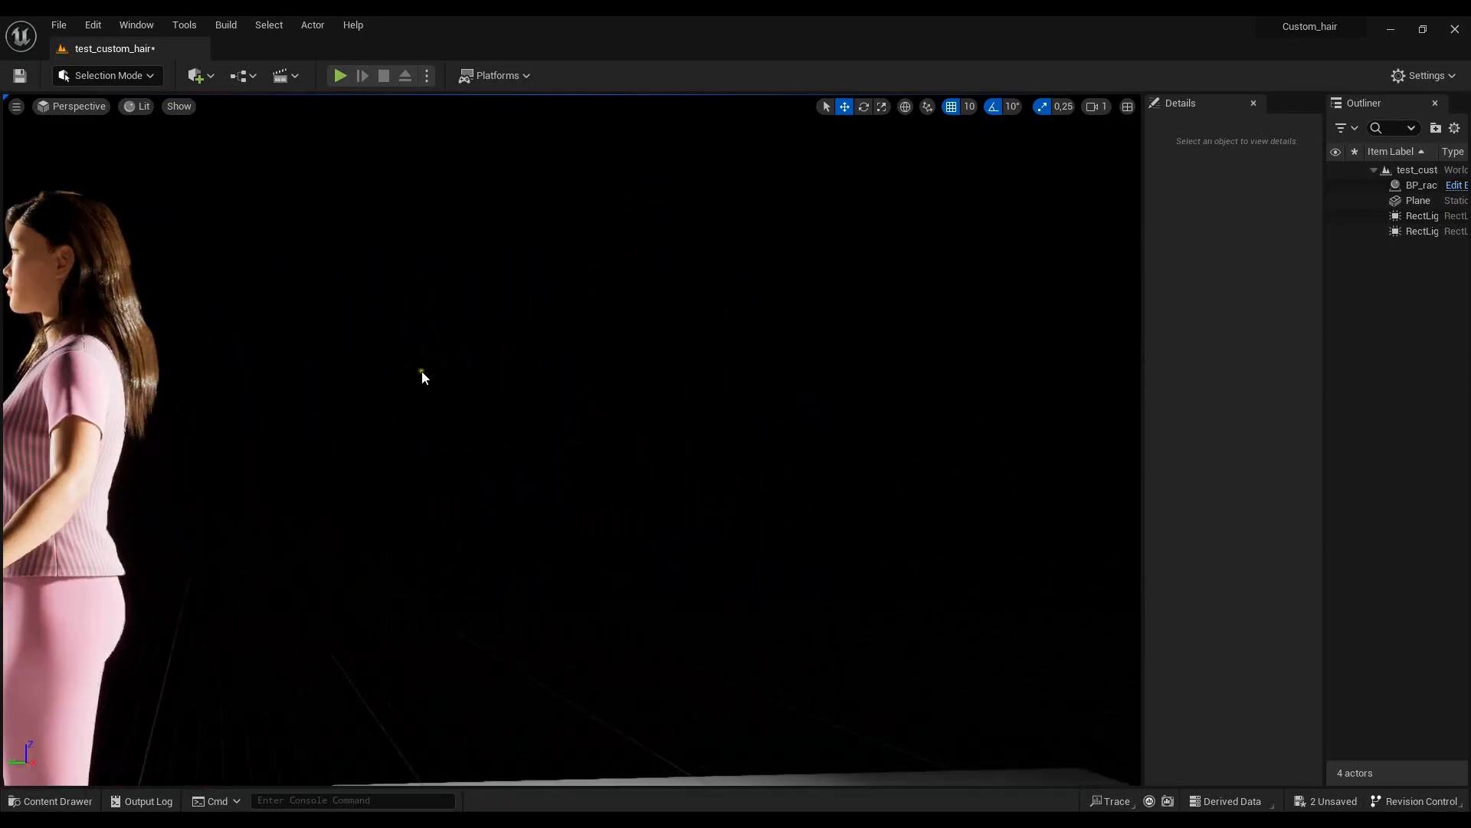
mouse_move(343, 363)
middle_mouse_down()
mouse_move(310, 352)
mouse_move(331, 365)
middle_mouse_up()
scroll(316, 368, "up", 3)
scroll(317, 370, "up", 2)
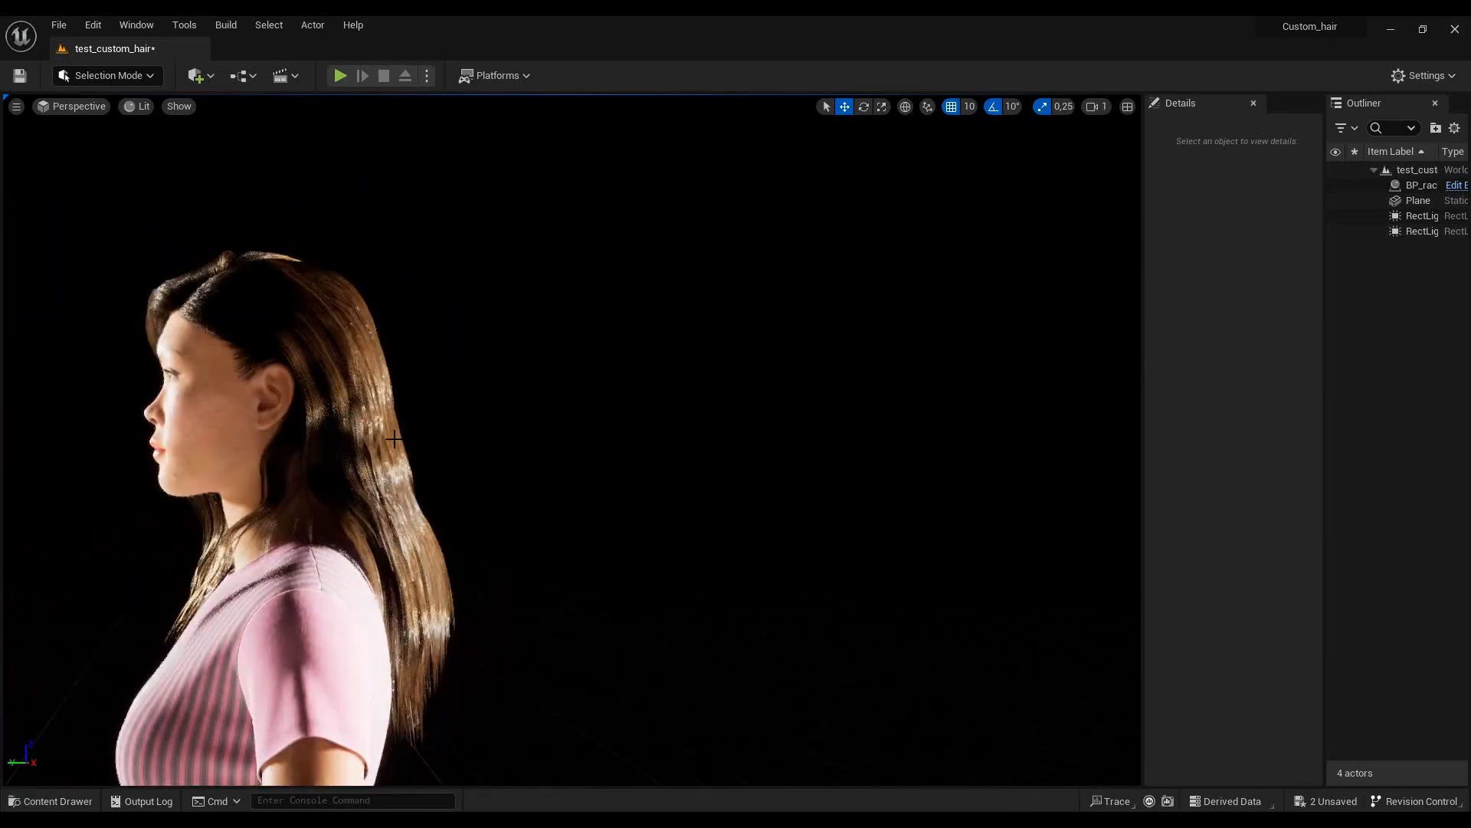
mouse_move(491, 421)
left_mouse_down("alt")
mouse_move(535, 419)
mouse_move(492, 420)
left_mouse_up("alt")
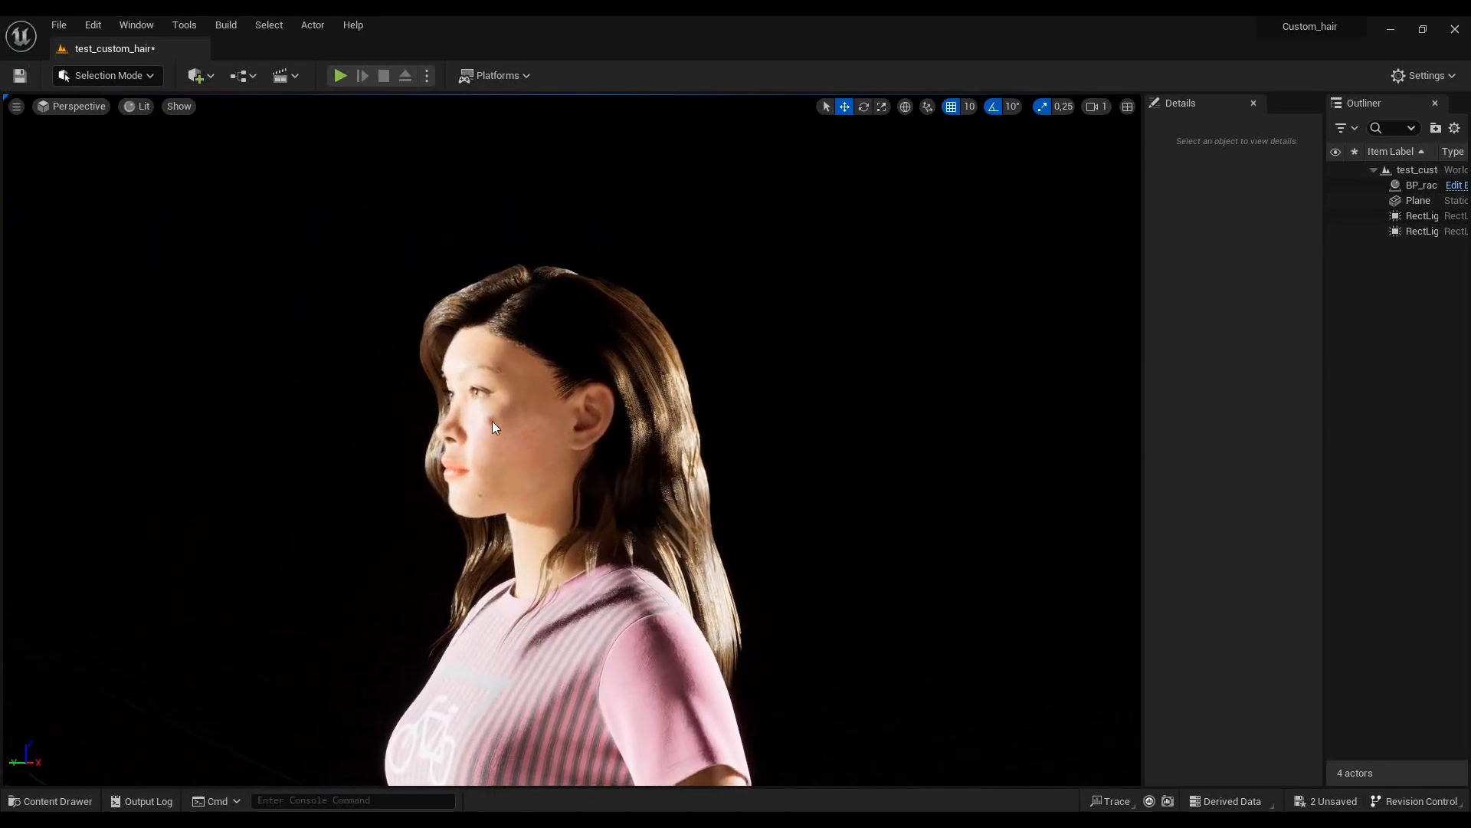
- Select the first of the two RectLight actors in the level
left_click(1446, 217)
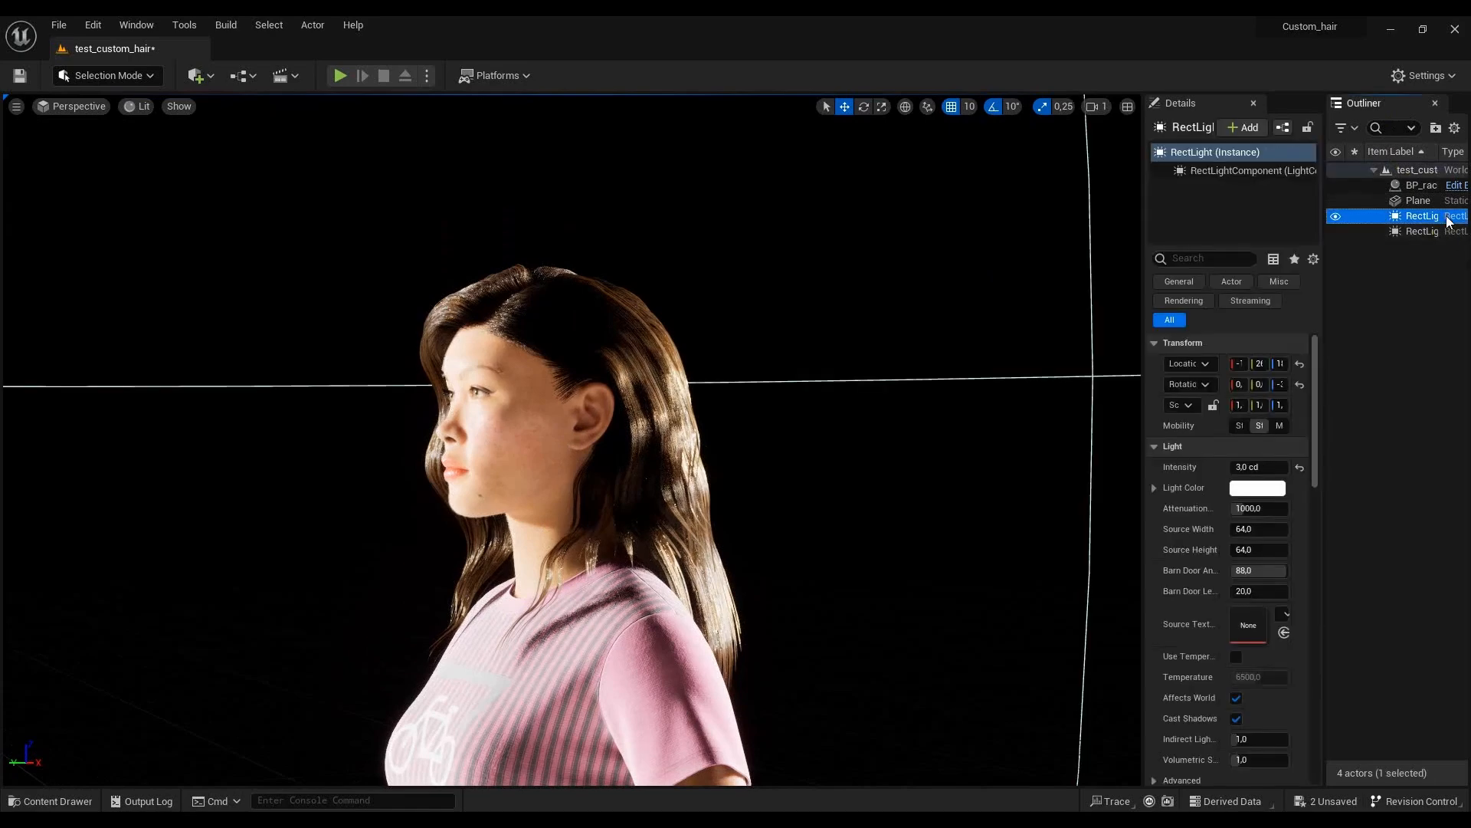